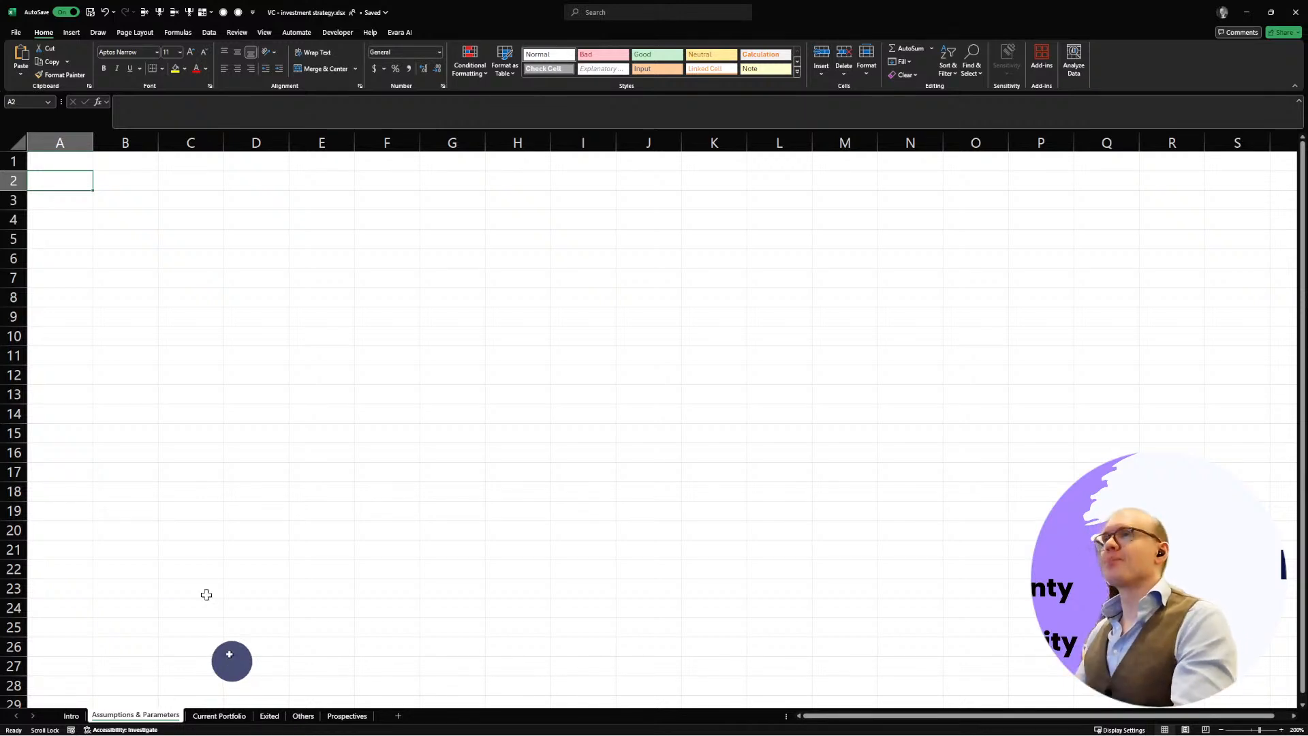
{"action": "left_click", "coordinate": [62, 180]}
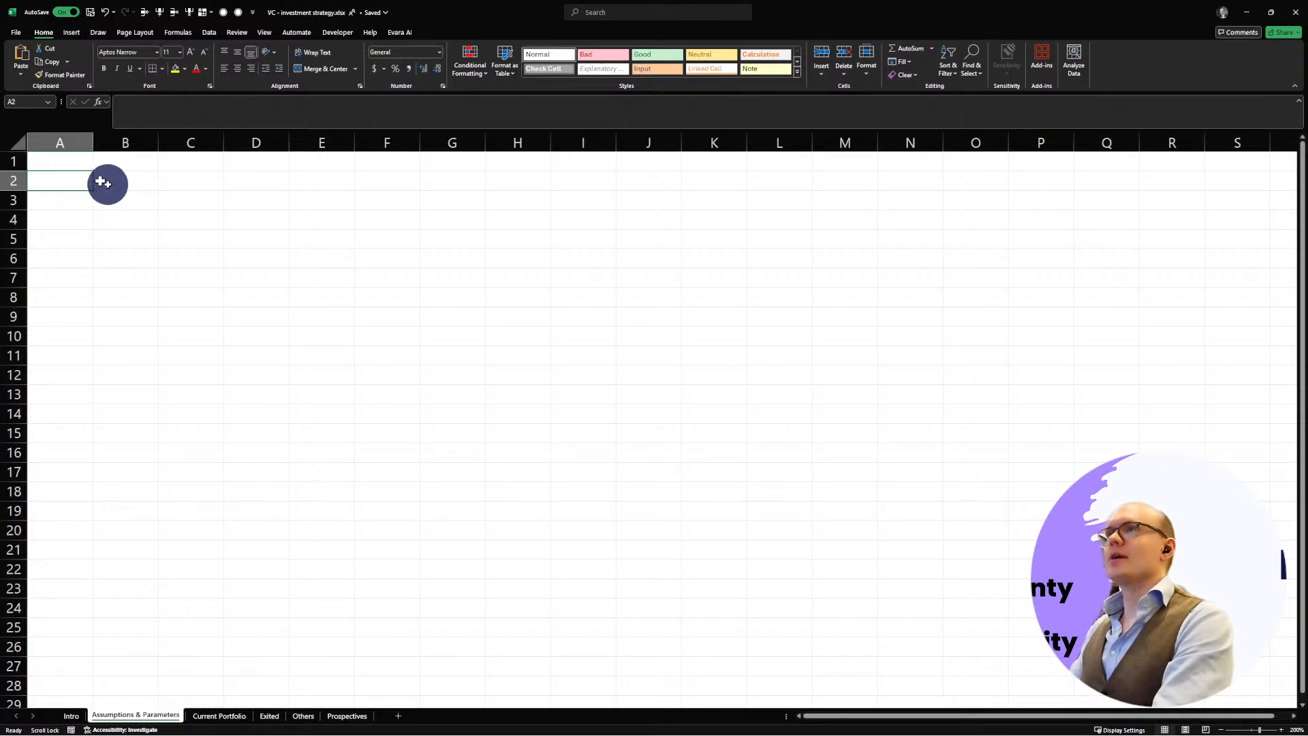
{"action": "left_click", "coordinate": [391, 180], "text": "shift"}
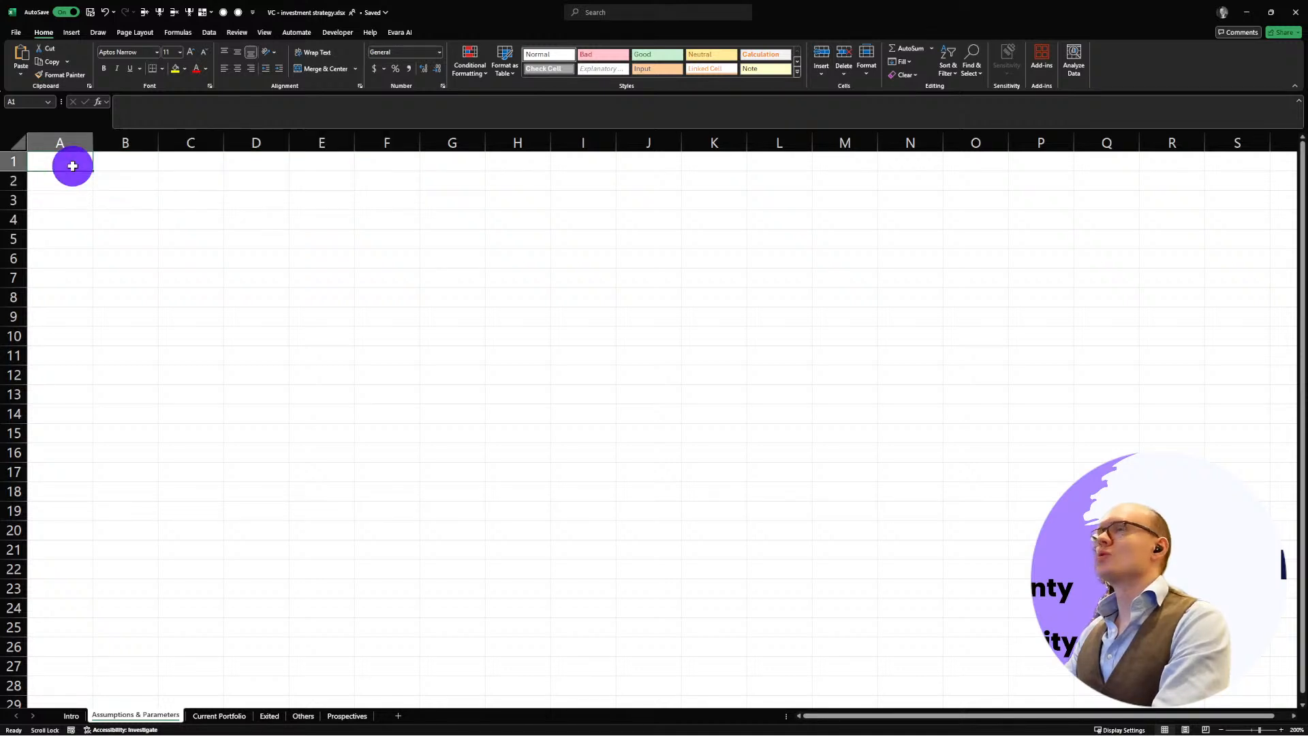
{"action": "left_click_drag", "start_coordinate": [73, 163], "coordinate": [389, 164]}
{"action": "right_click", "coordinate": [392, 167]}
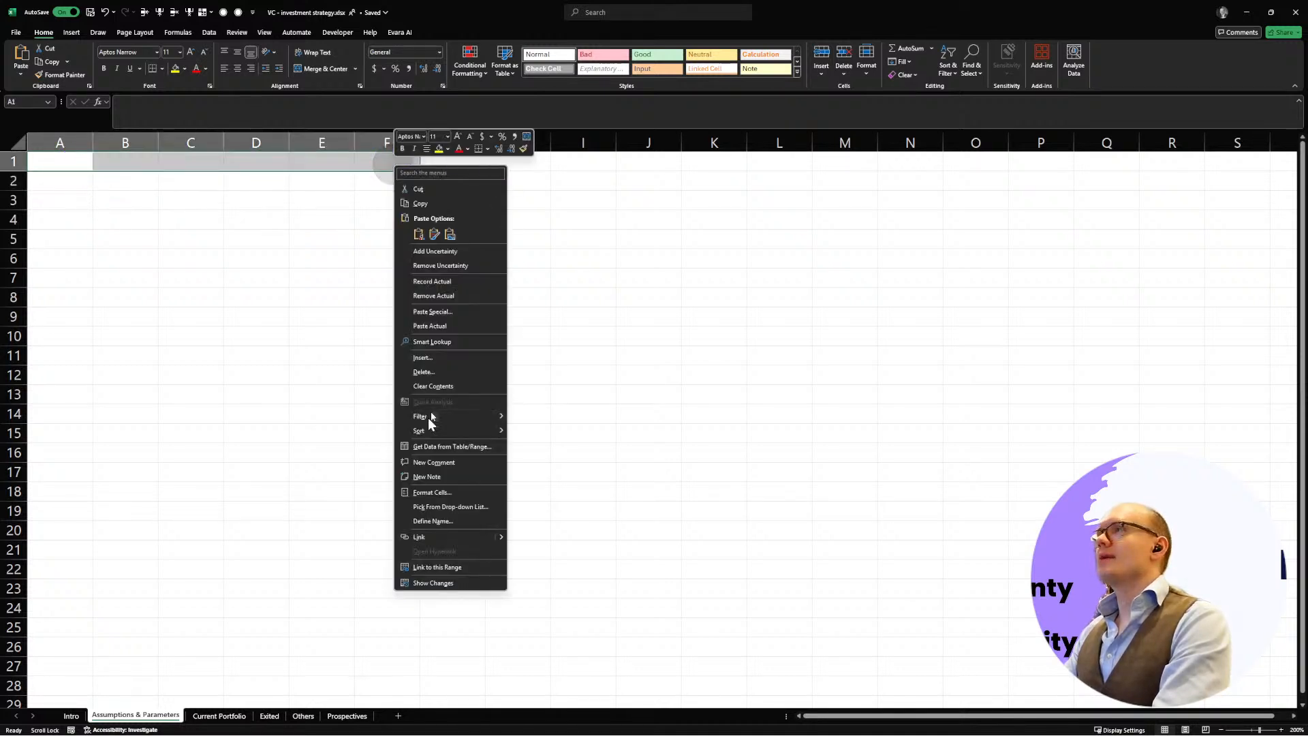
{"action": "left_click", "coordinate": [440, 491]}
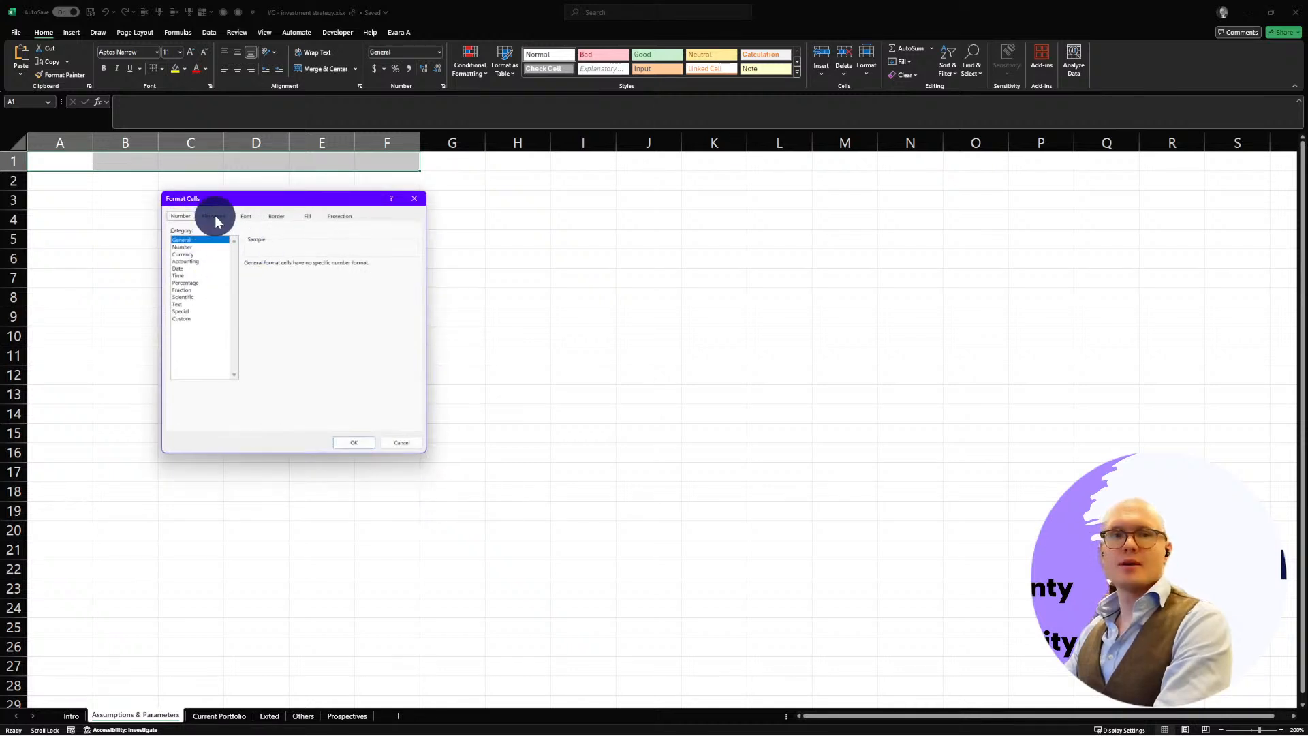
{"action": "left_click", "coordinate": [216, 216]}
{"action": "left_click", "coordinate": [239, 253]}
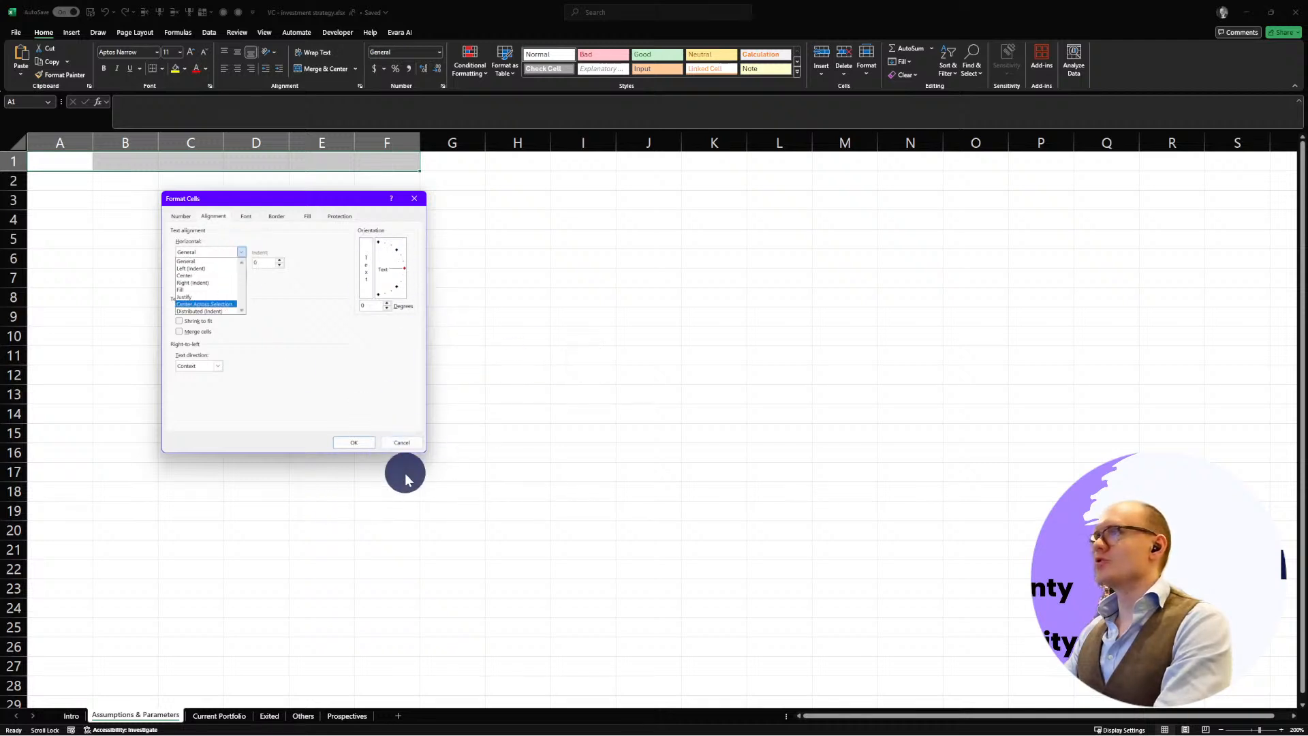
{"action": "left_click", "coordinate": [401, 441]}
Step: Set the horizontal text alignment of cells A1:F1 to Center Across Selection
{"action": "right_click", "coordinate": [238, 166]}
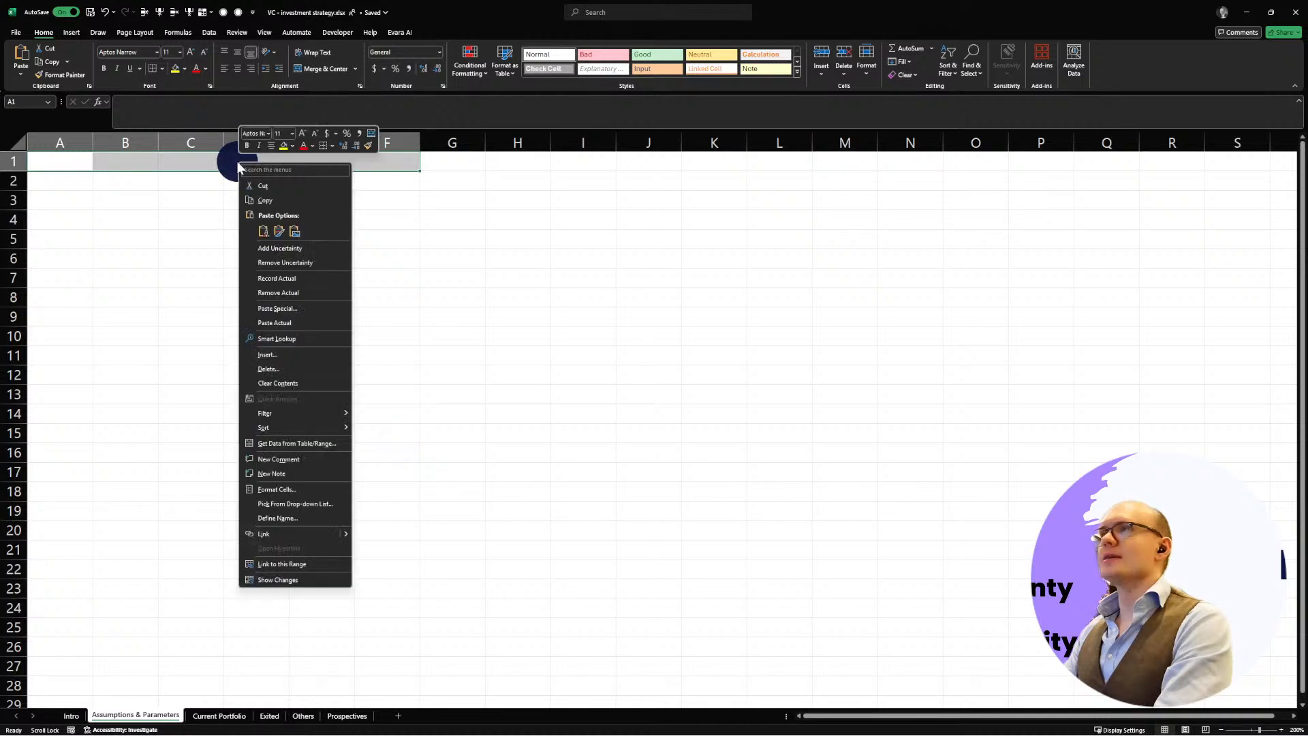
{"action": "left_click", "coordinate": [284, 489]}
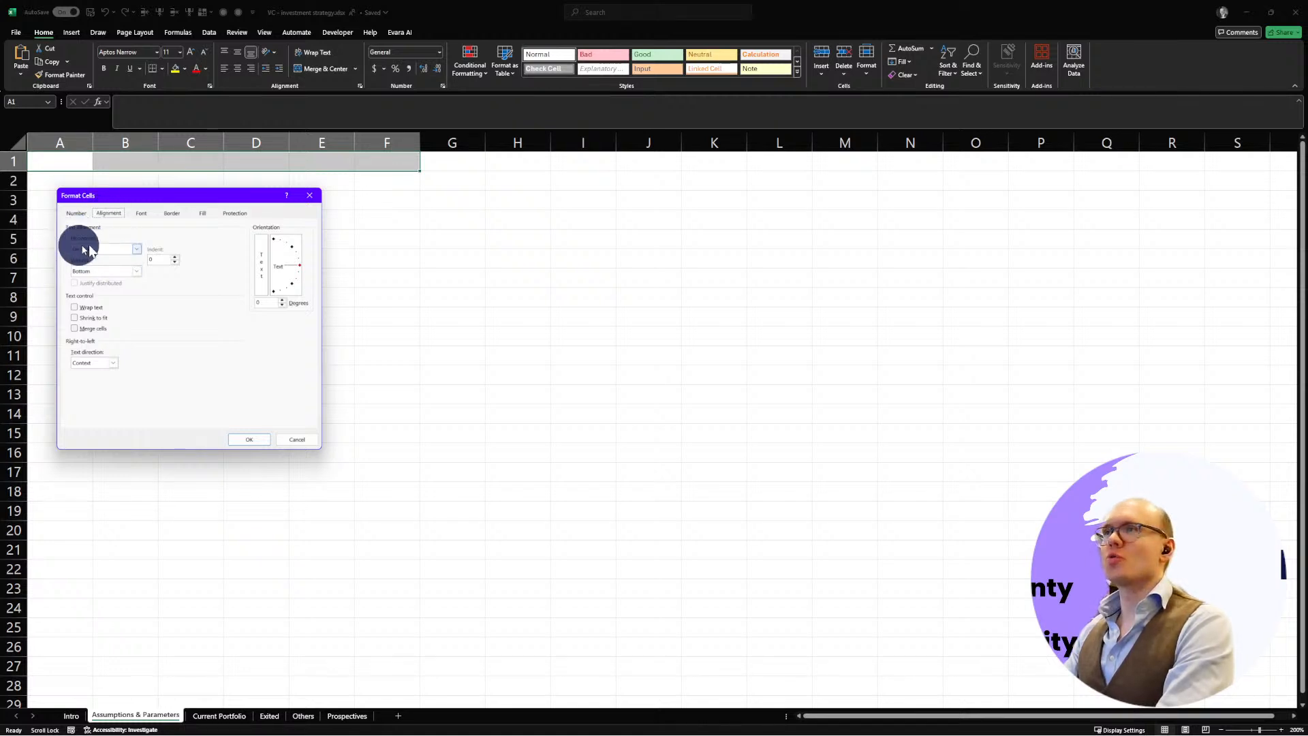
{"action": "left_click", "coordinate": [135, 249]}
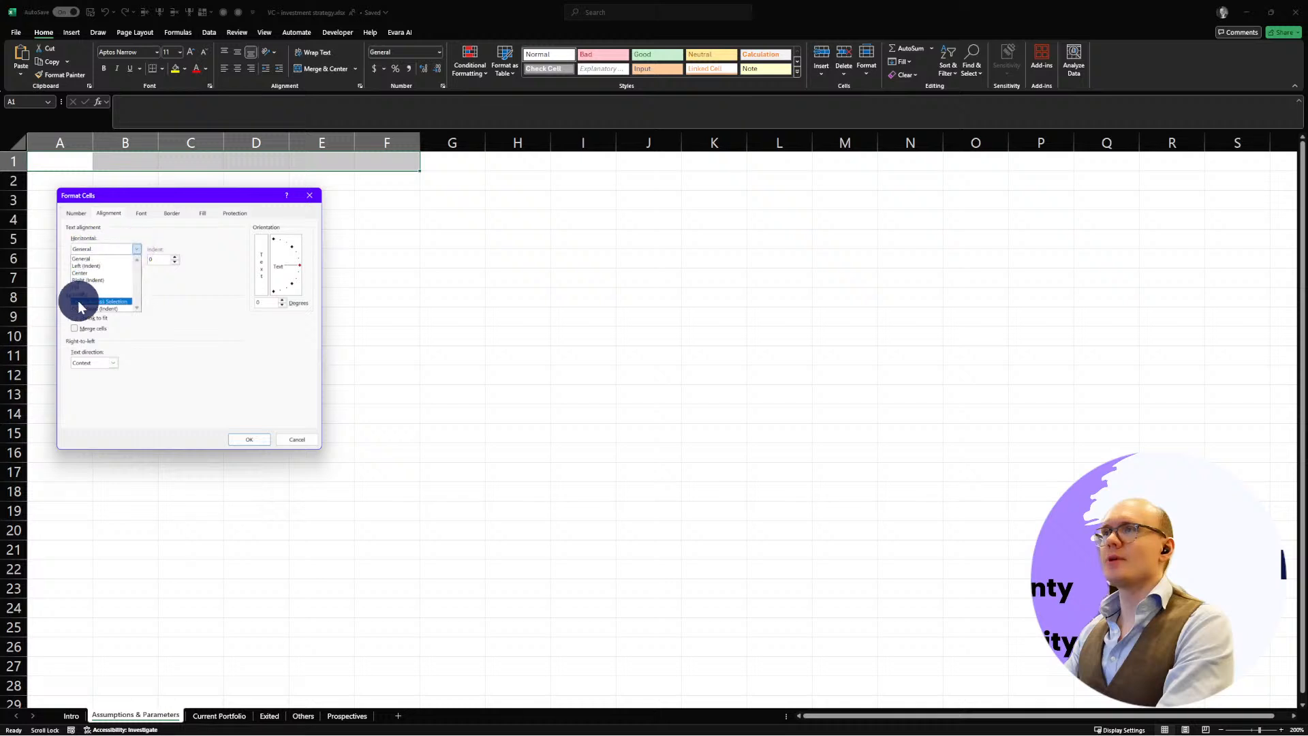
{"action": "left_click", "coordinate": [112, 303]}
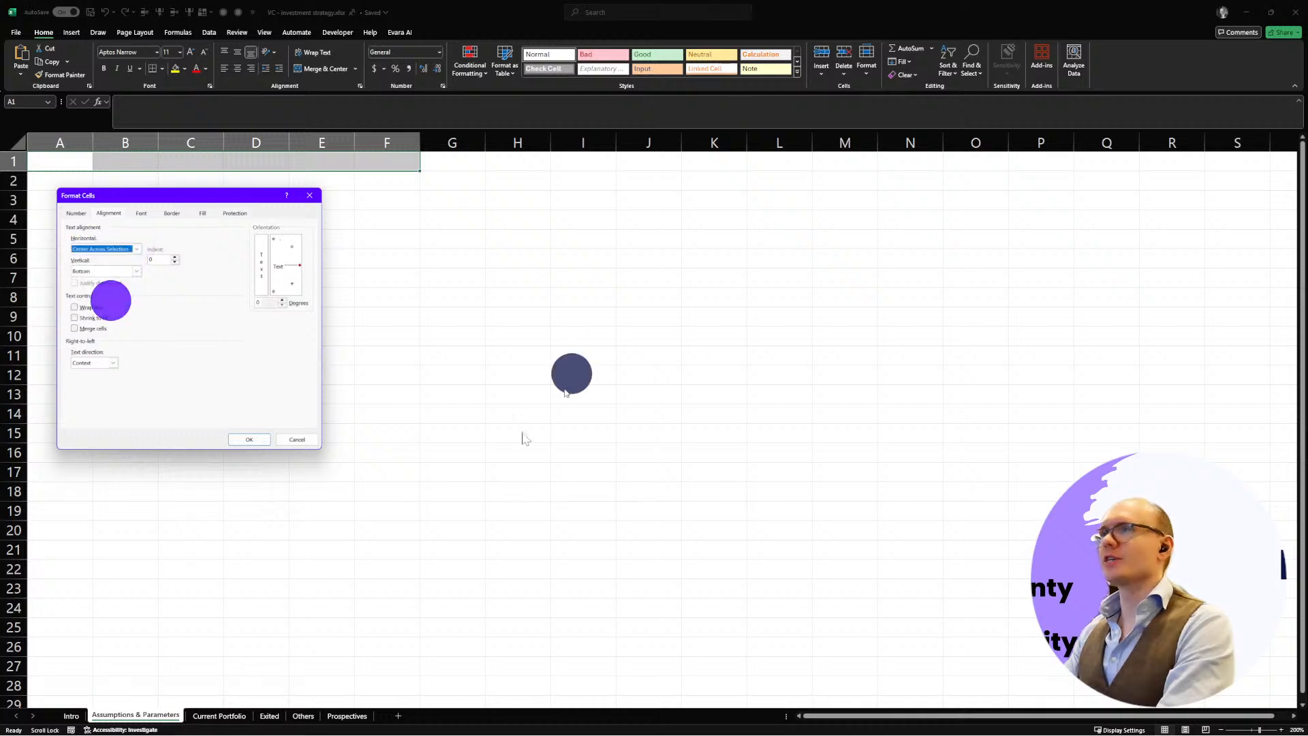
{"action": "left_click", "coordinate": [250, 439]}
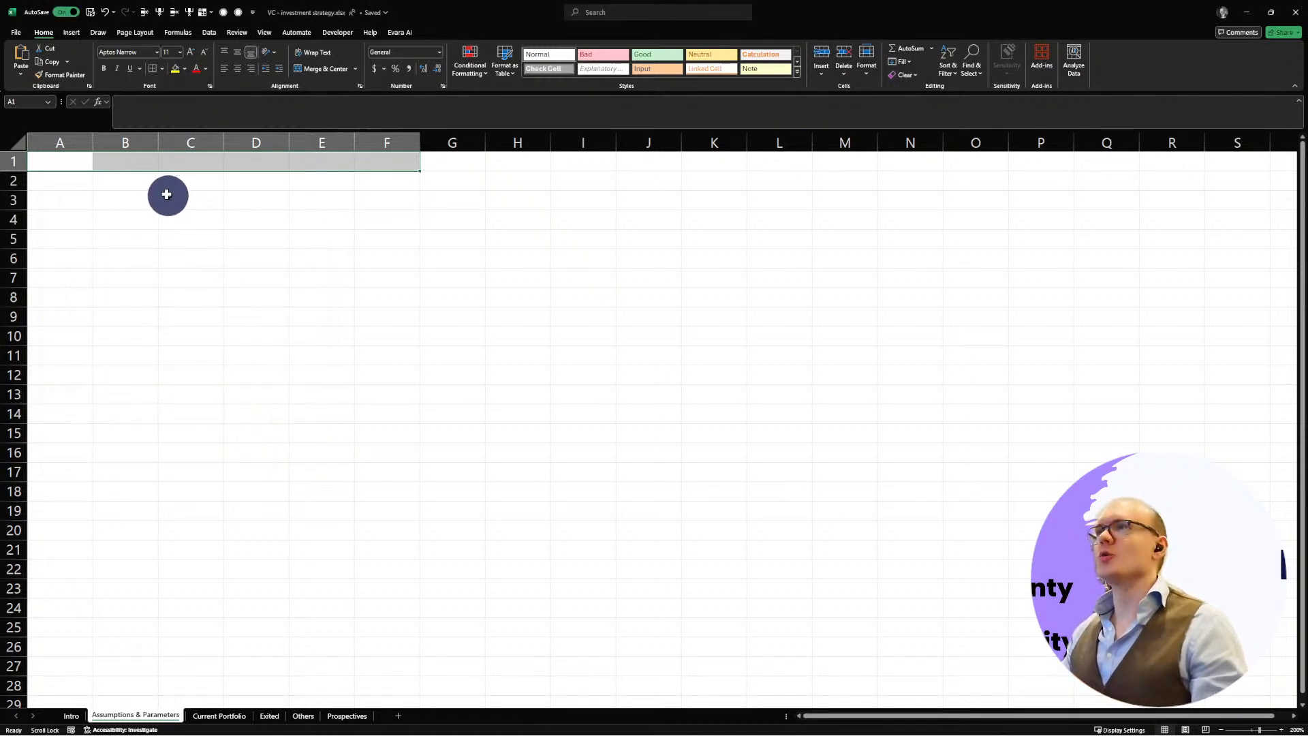
Step: Enter the title "Assumptions" in cell A1
{"action": "left_click", "coordinate": [64, 164]}
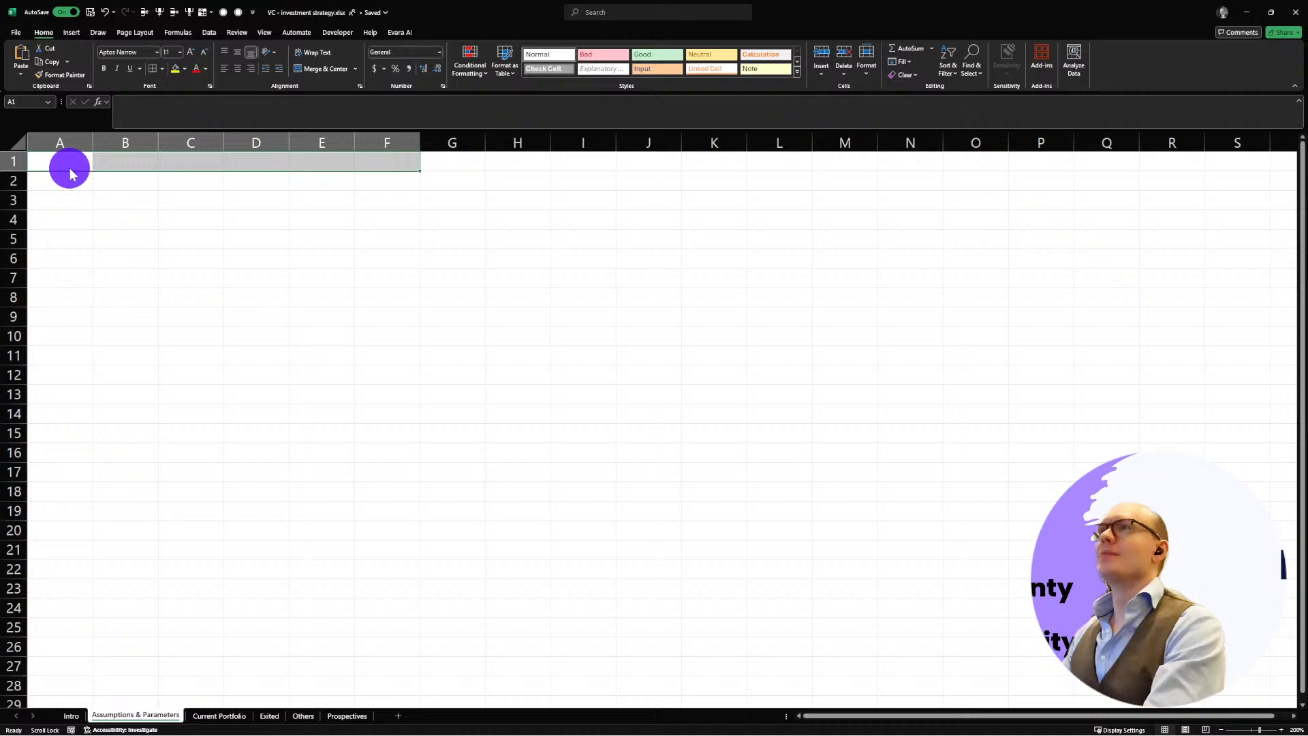
{"action": "left_click", "coordinate": [151, 113]}
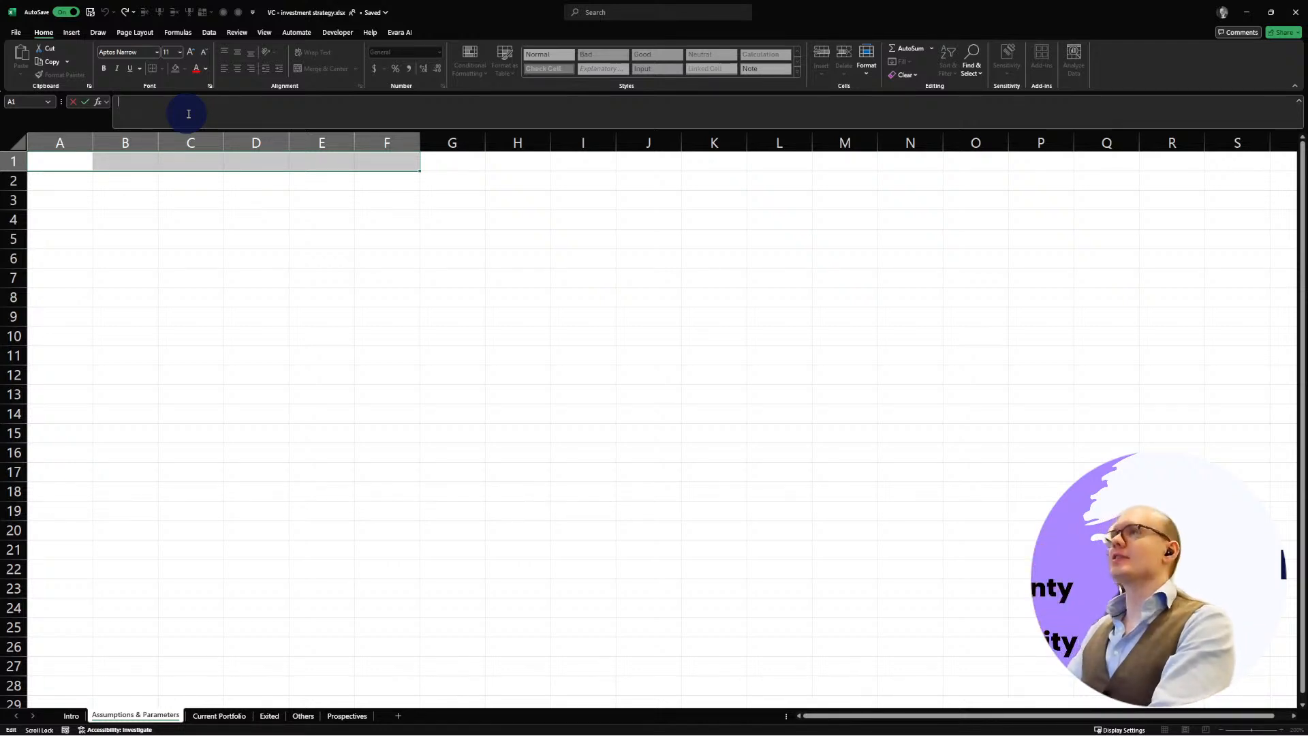
{"action": "type", "text": "ion"}
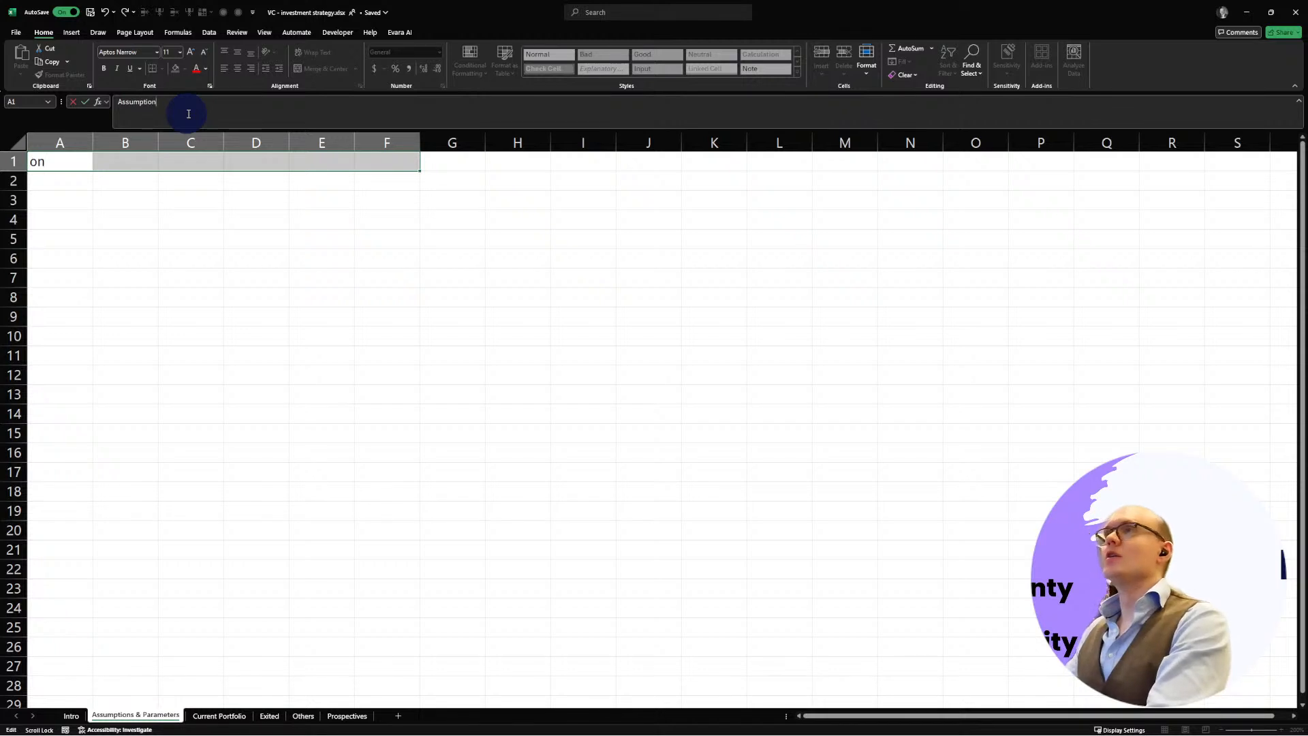
{"action": "key", "text": "Return"}
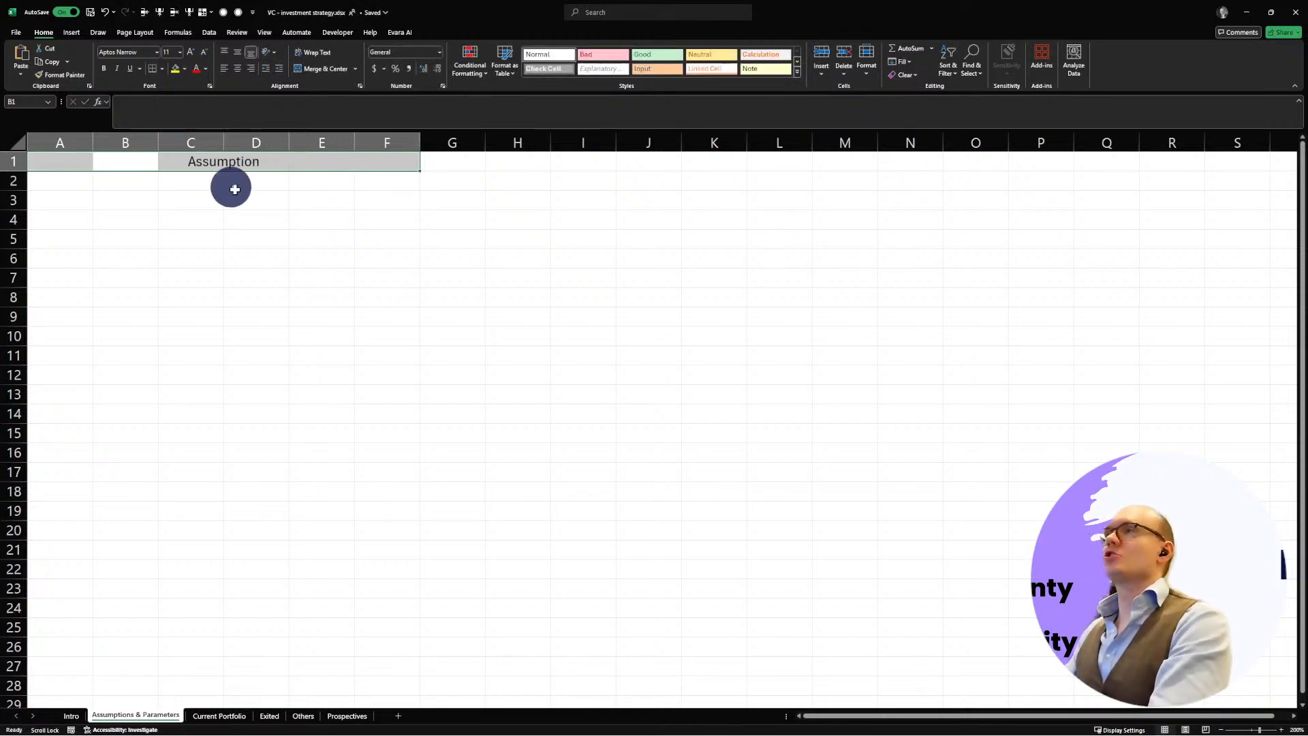
{"action": "left_click", "coordinate": [84, 163]}
{"action": "left_click", "coordinate": [201, 102]}
{"action": "type", "text": "s"}
{"action": "key", "text": "Return"}
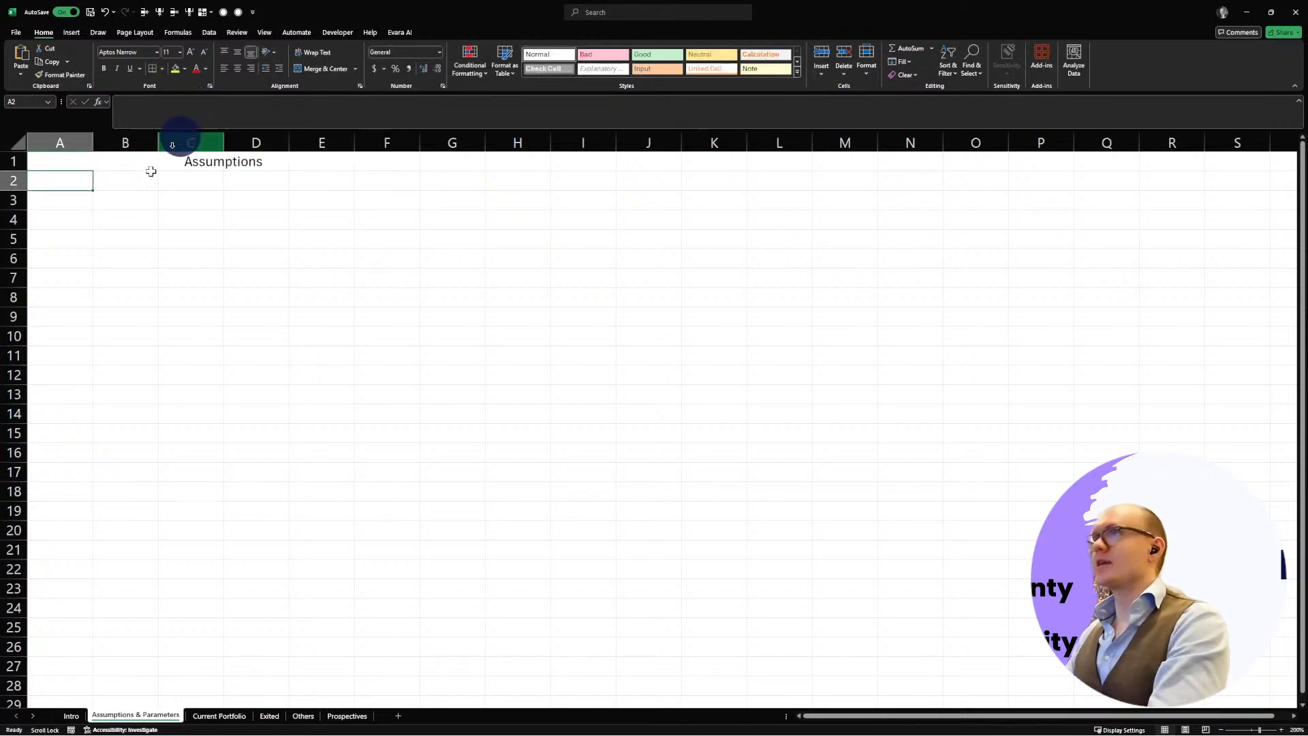
Step: Set the font size of the Assumptions title in cell A1 to 20
{"action": "left_click", "coordinate": [63, 155]}
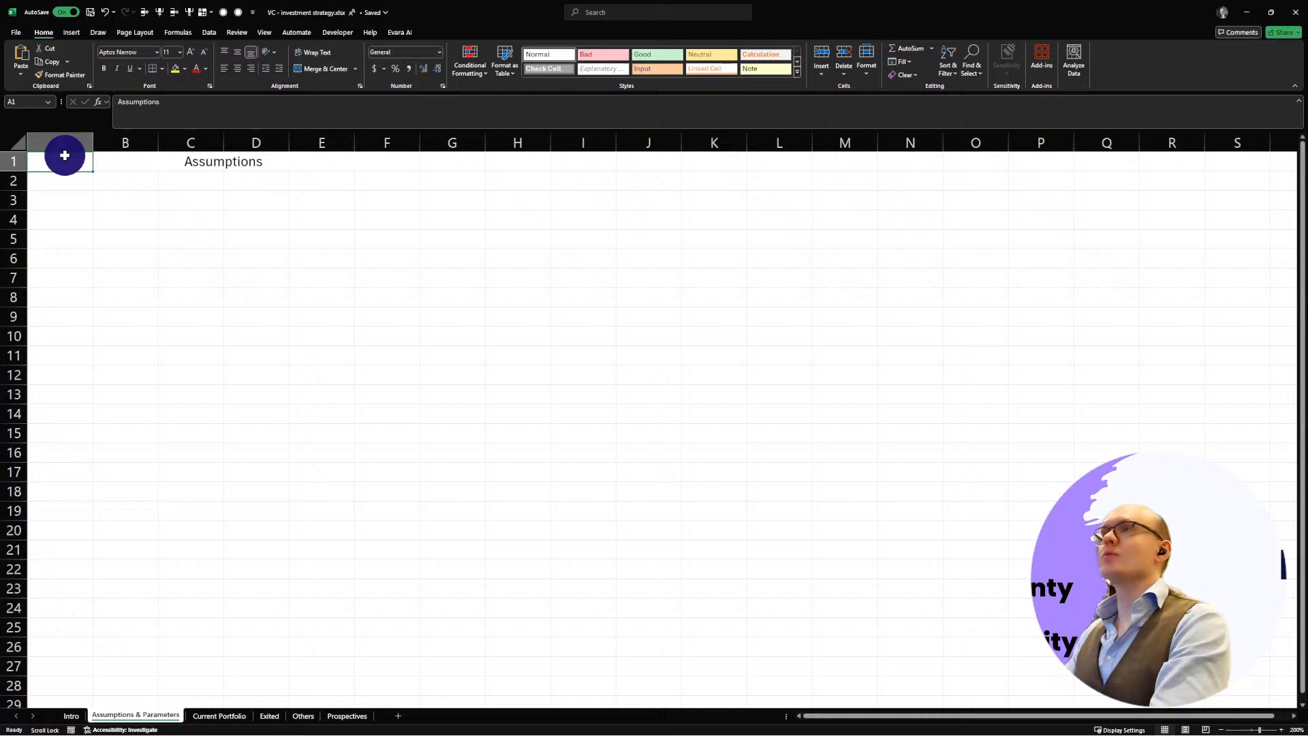
{"action": "left_click", "coordinate": [179, 52]}
{"action": "left_click", "coordinate": [171, 162]}
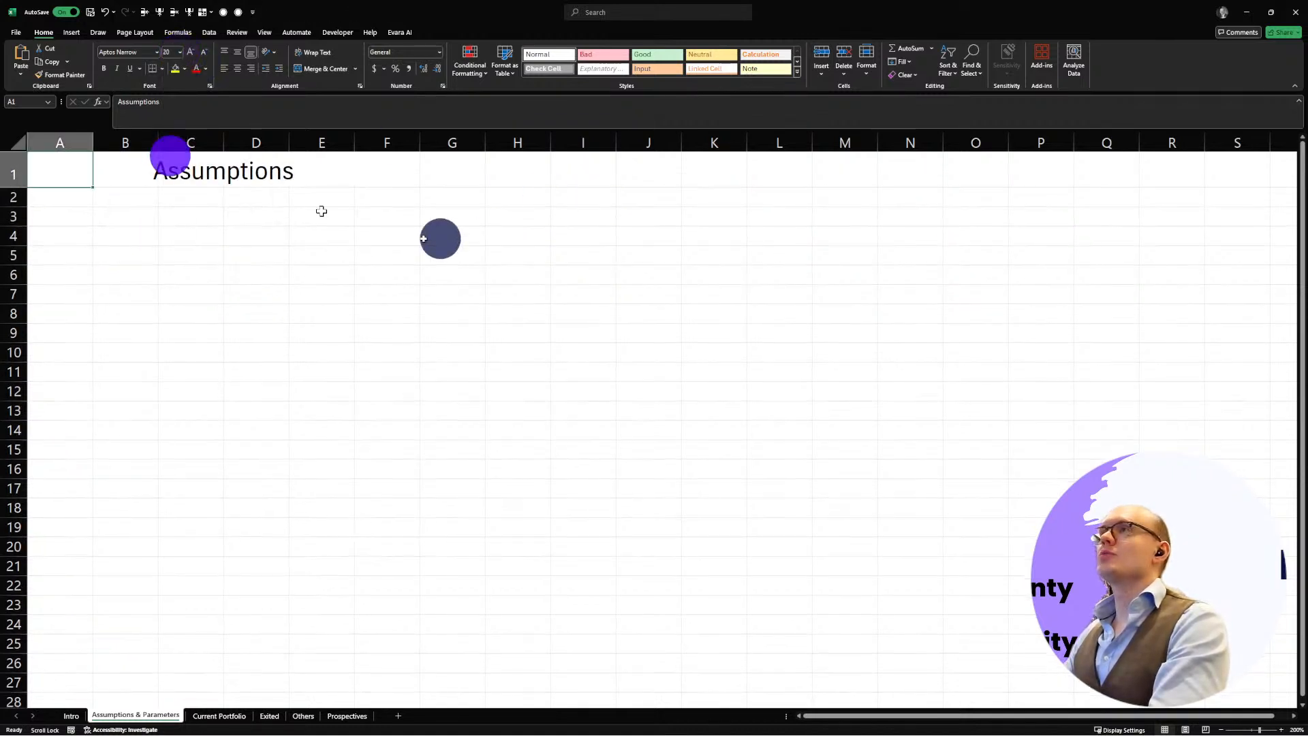
Step: Fill the title cells A1:F1 with the standard light blue colour
{"action": "left_click_drag", "start_coordinate": [88, 169], "coordinate": [516, 161]}
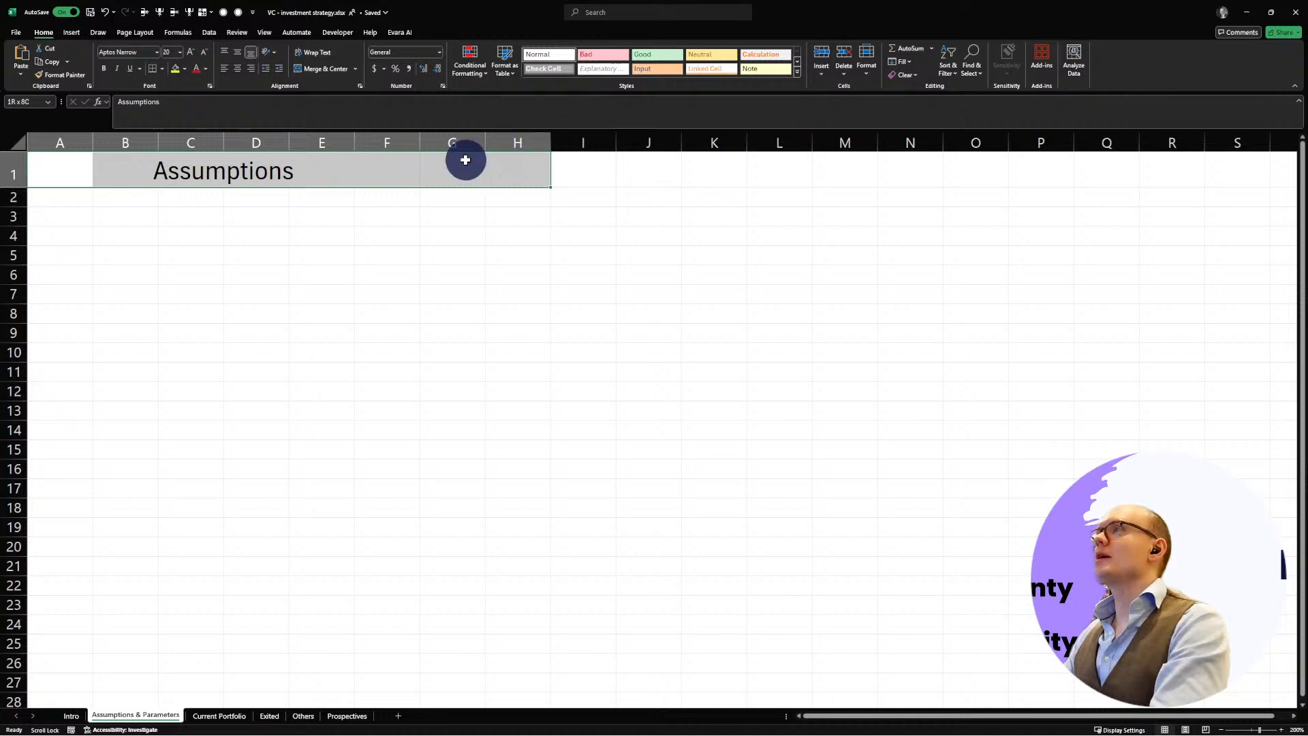
{"action": "left_click", "coordinate": [371, 170]}
{"action": "left_click", "coordinate": [381, 295]}
{"action": "left_click", "coordinate": [452, 170]}
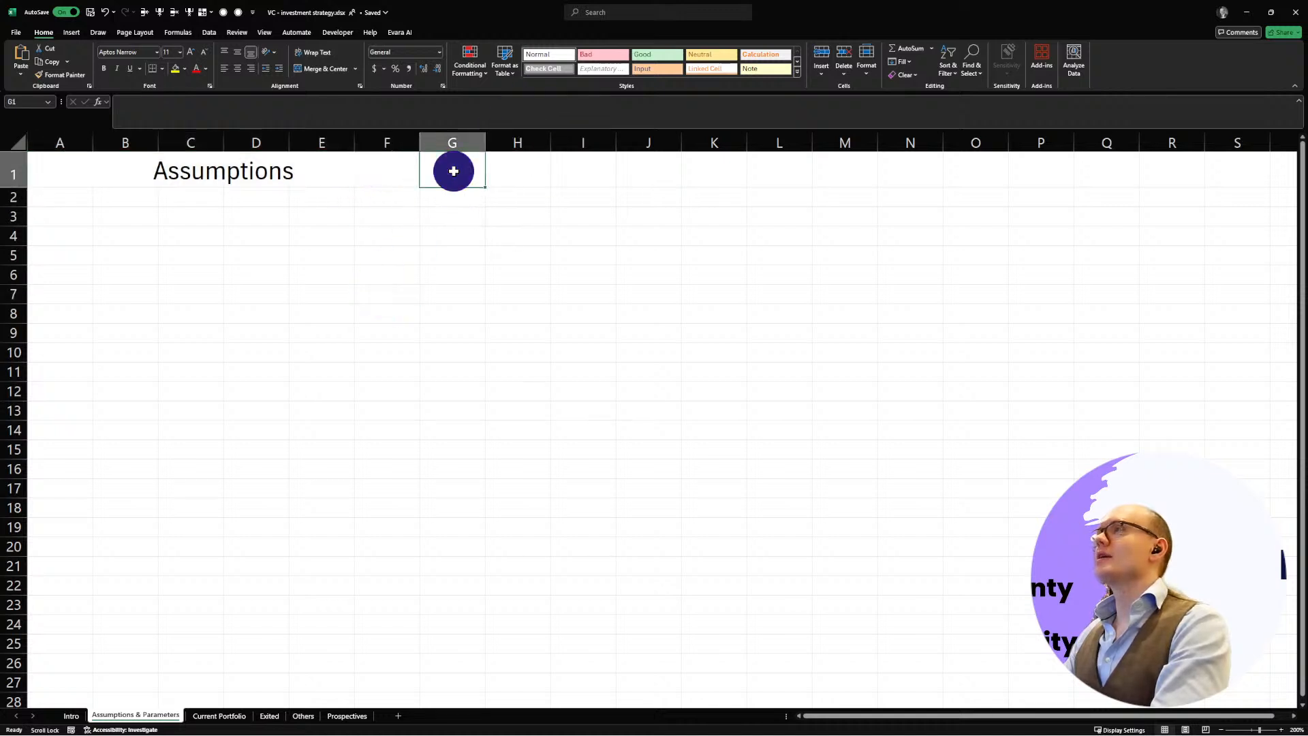
{"action": "left_click_drag", "start_coordinate": [368, 170], "coordinate": [73, 174]}
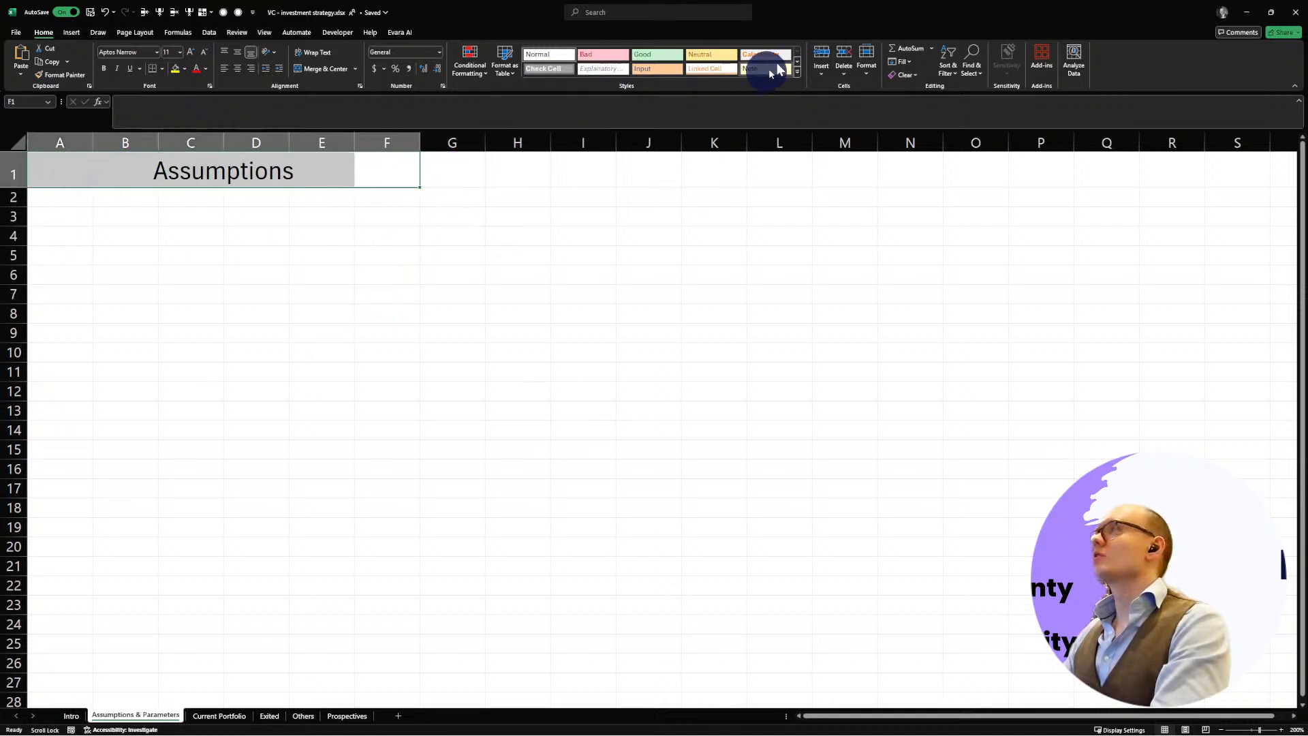
{"action": "right_click", "coordinate": [333, 175]}
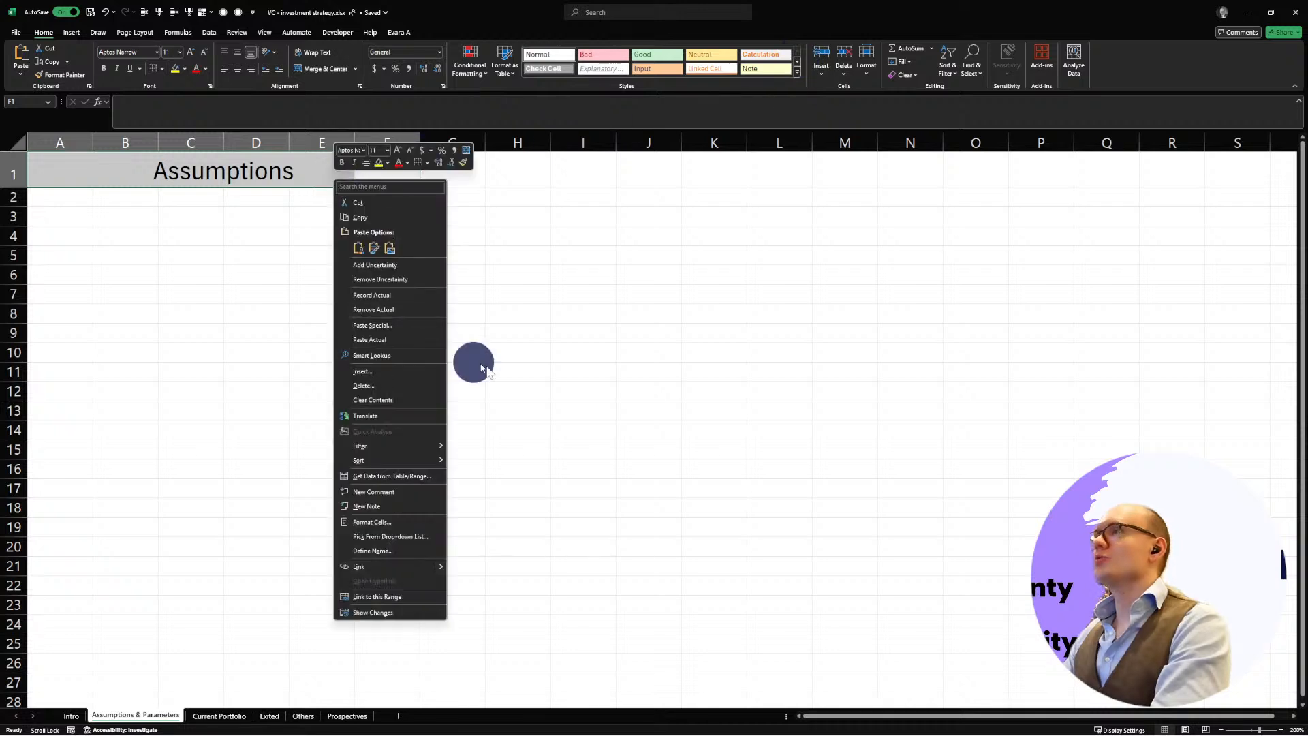
{"action": "left_click", "coordinate": [388, 164]}
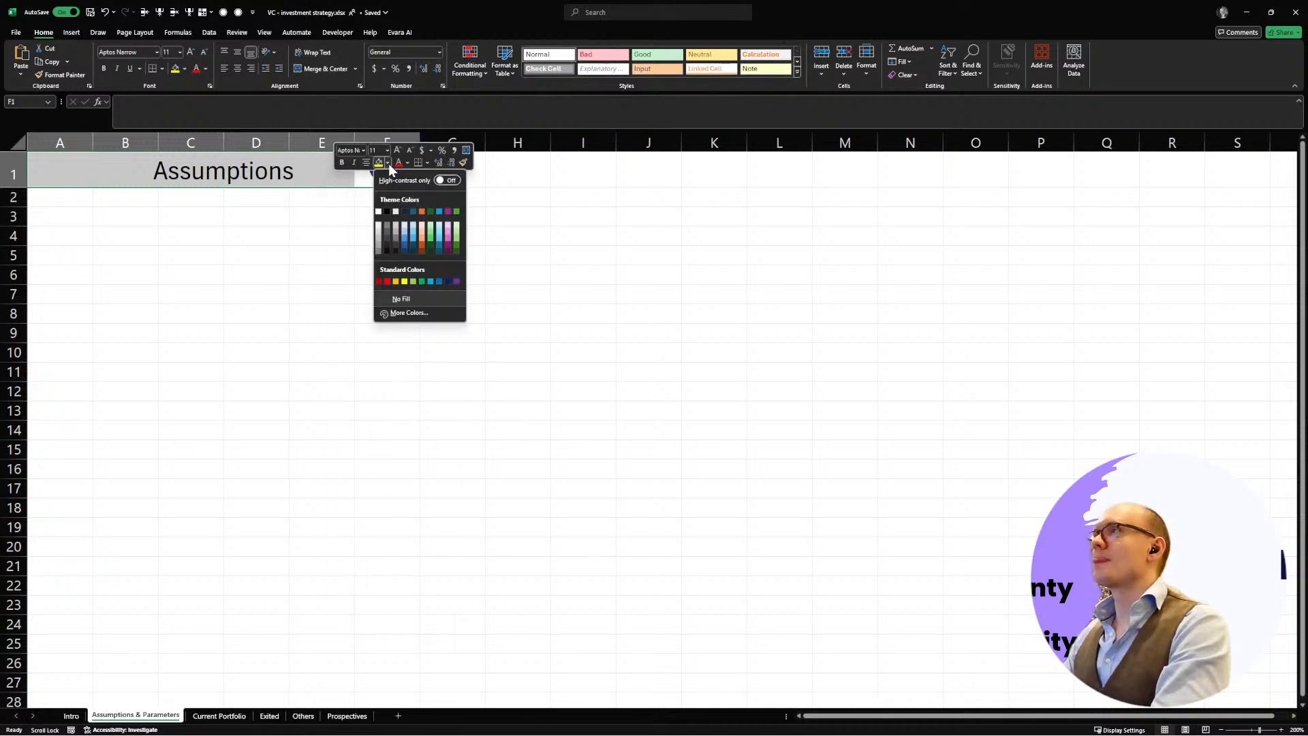
{"action": "left_click", "coordinate": [429, 280]}
{"action": "left_click", "coordinate": [83, 312]}
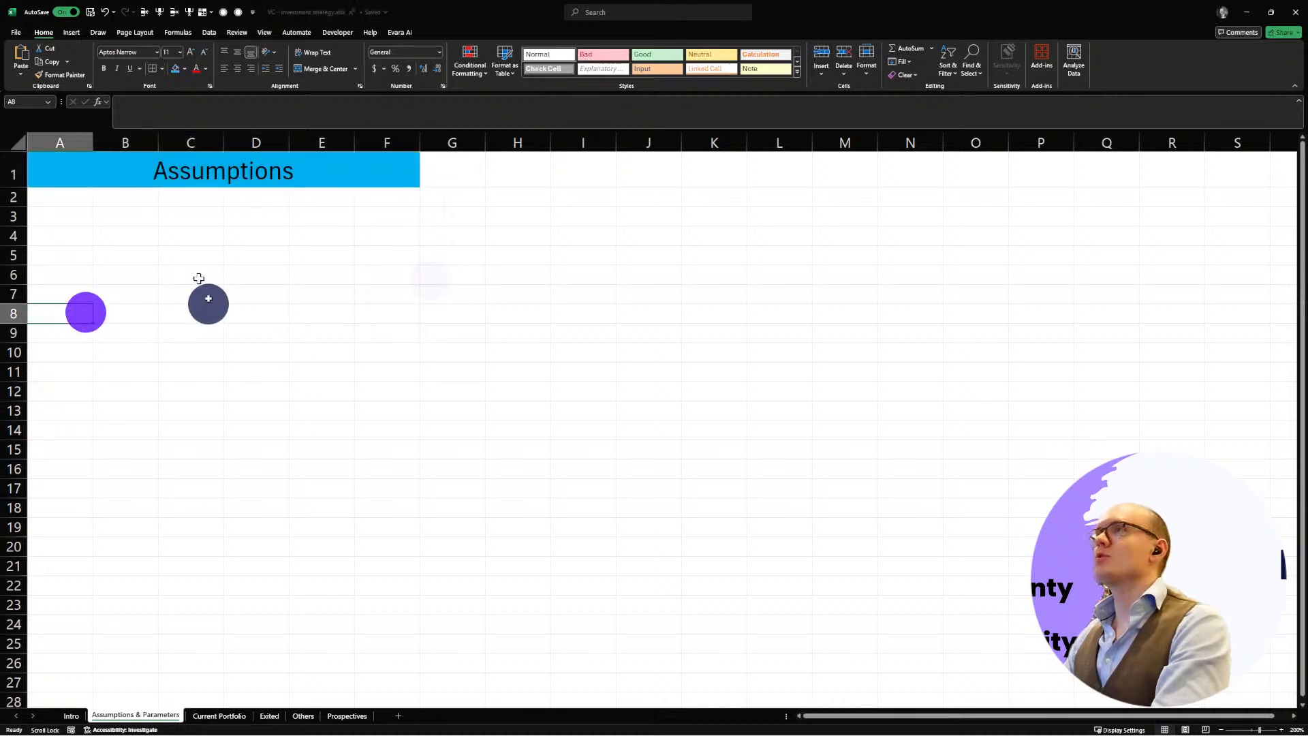
{"action": "left_click", "coordinate": [68, 219]}
{"action": "left_click", "coordinate": [79, 202]}
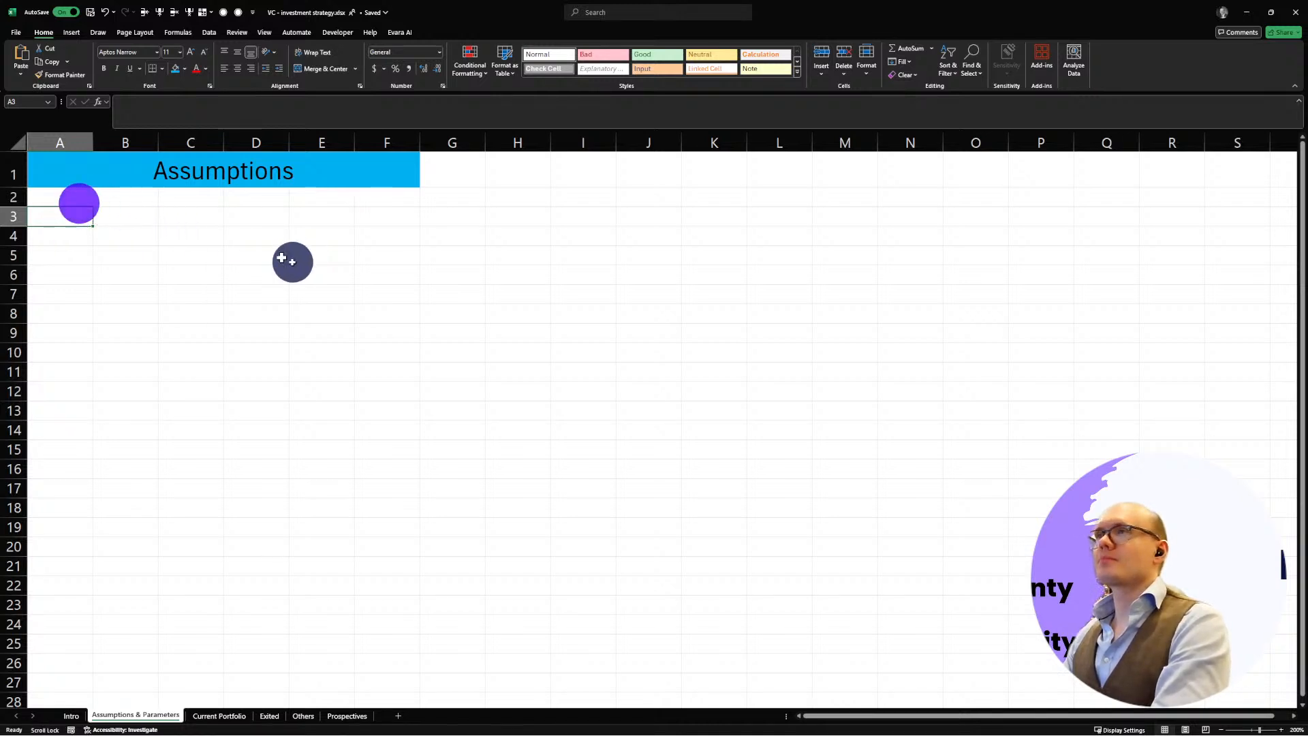
{"action": "left_click", "coordinate": [137, 202]}
{"action": "left_click", "coordinate": [43, 205]}
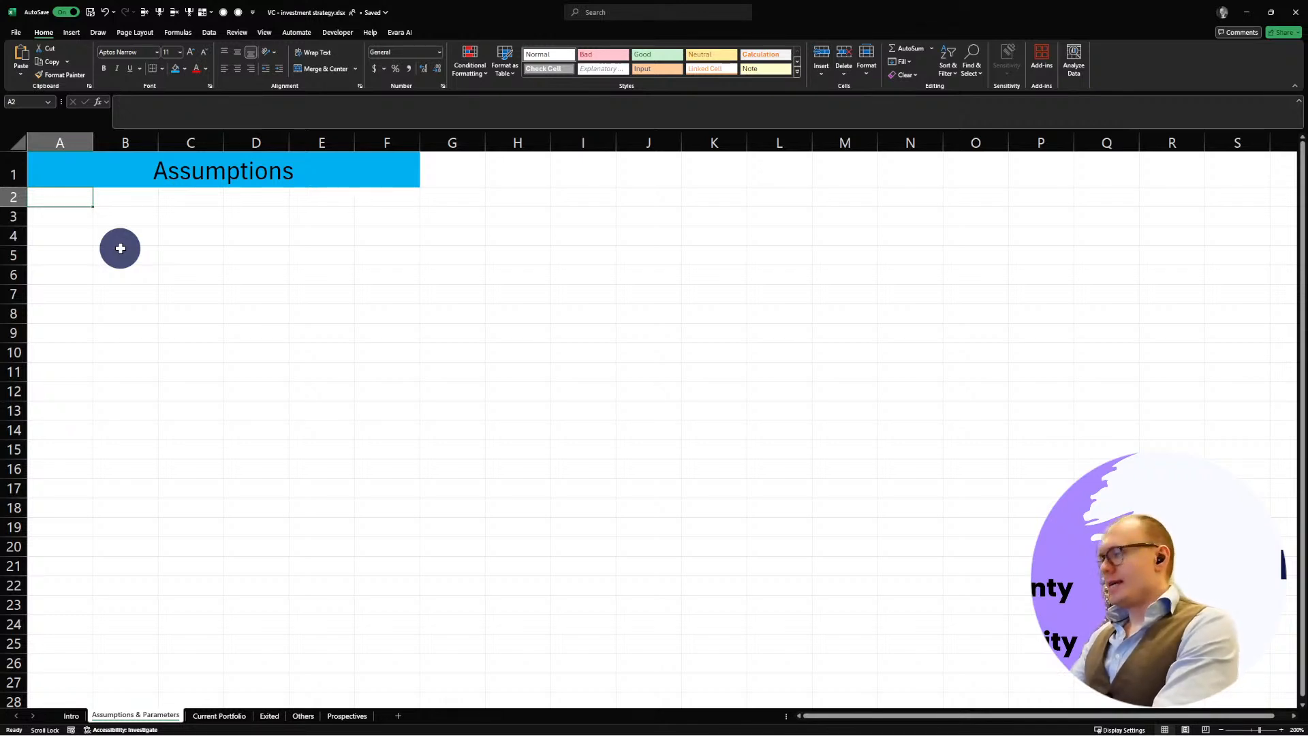
{"action": "type", "text": "on"}
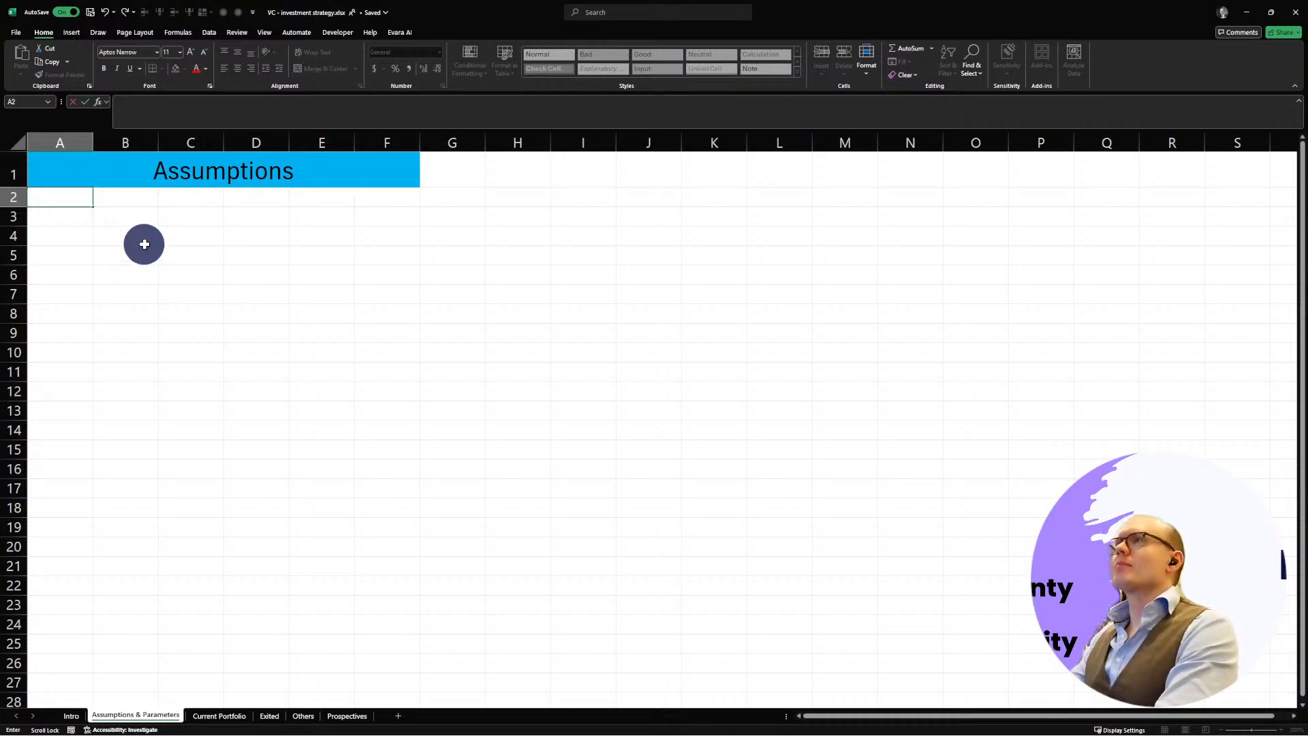
{"action": "left_click", "coordinate": [144, 244]}
{"action": "left_click", "coordinate": [70, 198]}
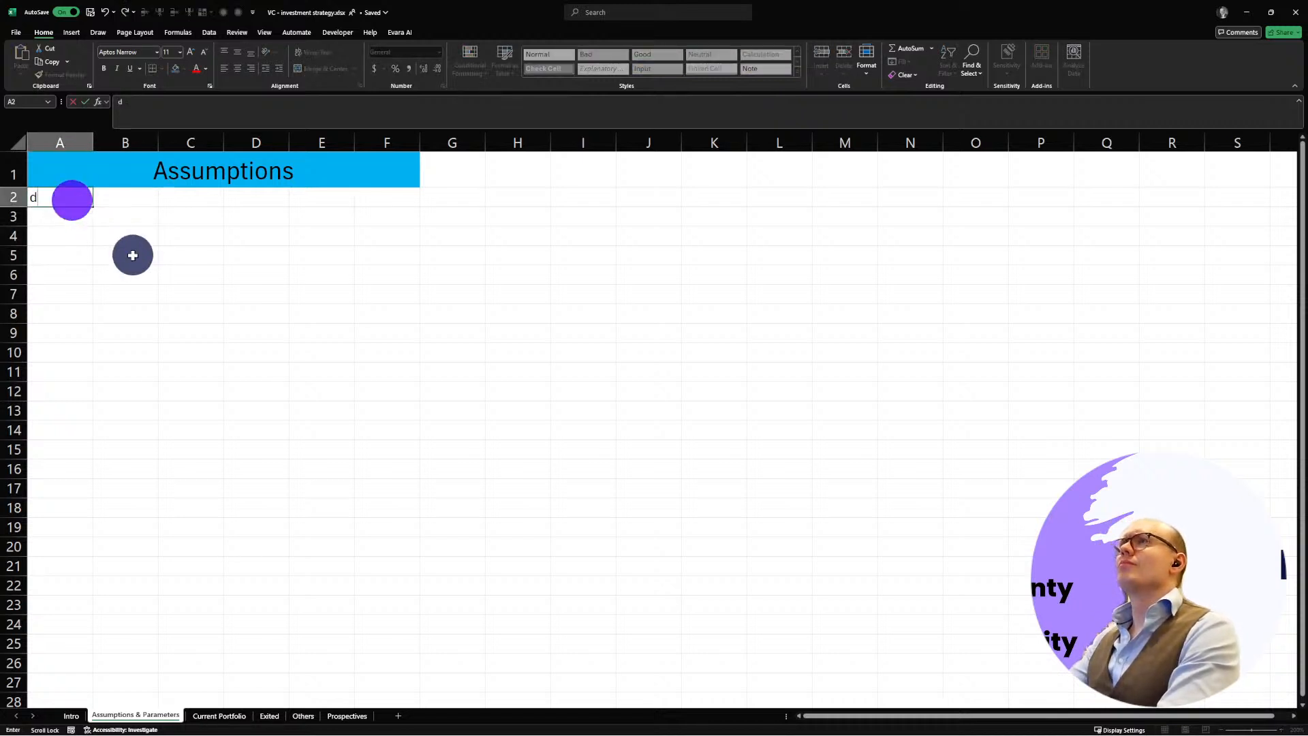
{"action": "type", "text": "df"}
{"action": "left_click", "coordinate": [159, 280]}
{"action": "left_click", "coordinate": [154, 170]}
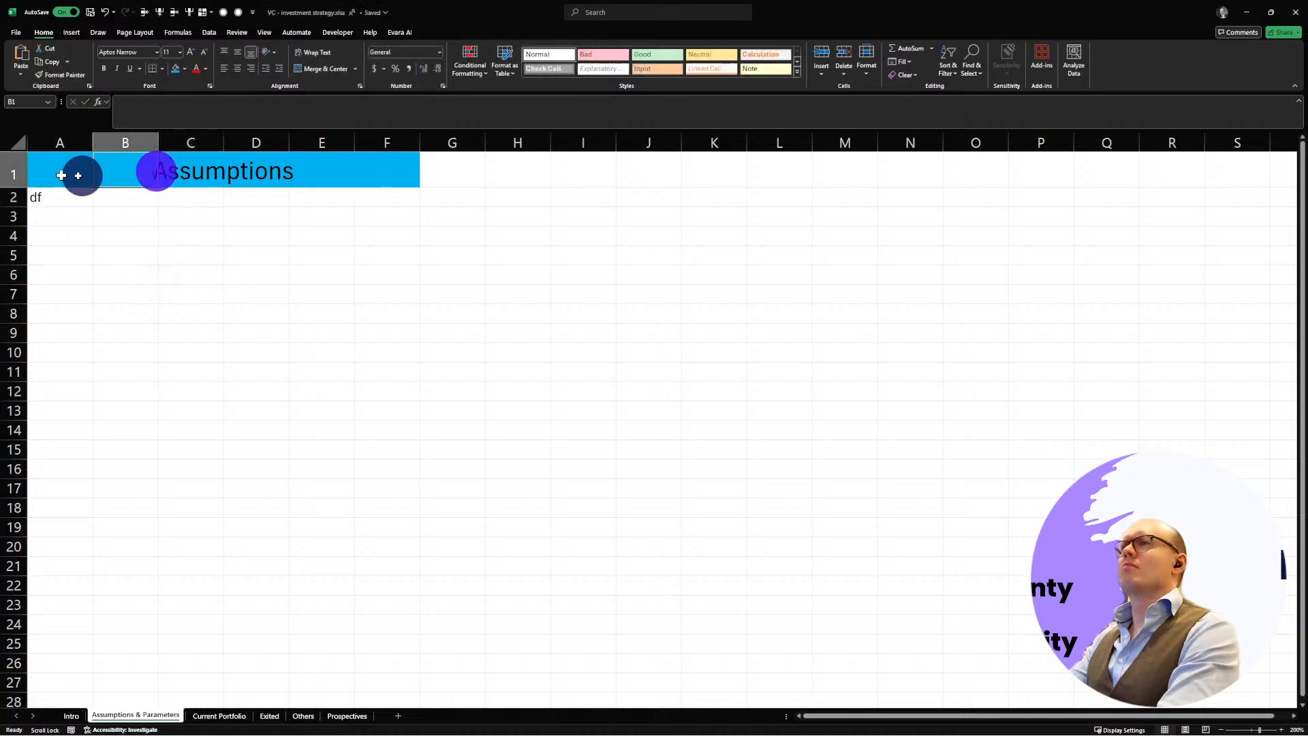
{"action": "left_click", "coordinate": [59, 172]}
{"action": "left_click", "coordinate": [62, 203]}
{"action": "key", "text": "Delete"}
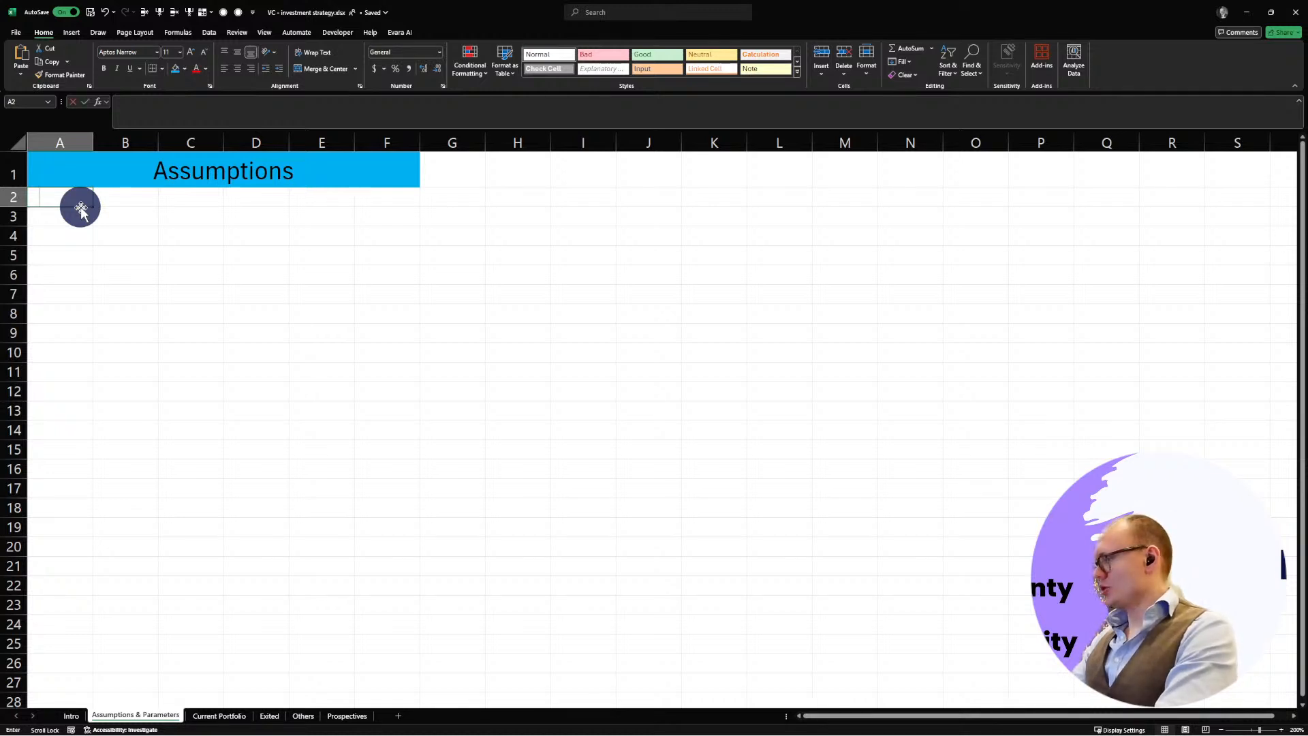
Step: Enter "Name" in cell A2 and replace it with the column header "Assumption"
{"action": "type", "text": "Name"}
{"action": "key", "text": "Return"}
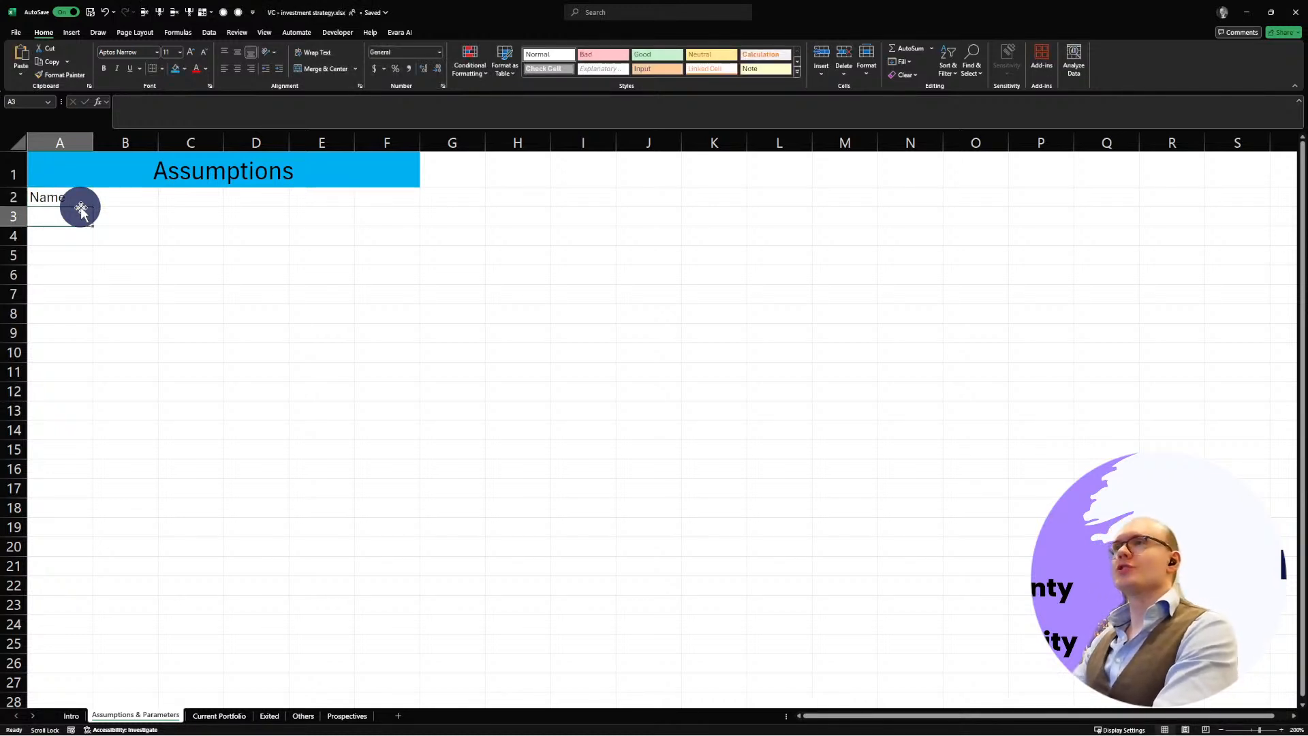
{"action": "left_click", "coordinate": [62, 197]}
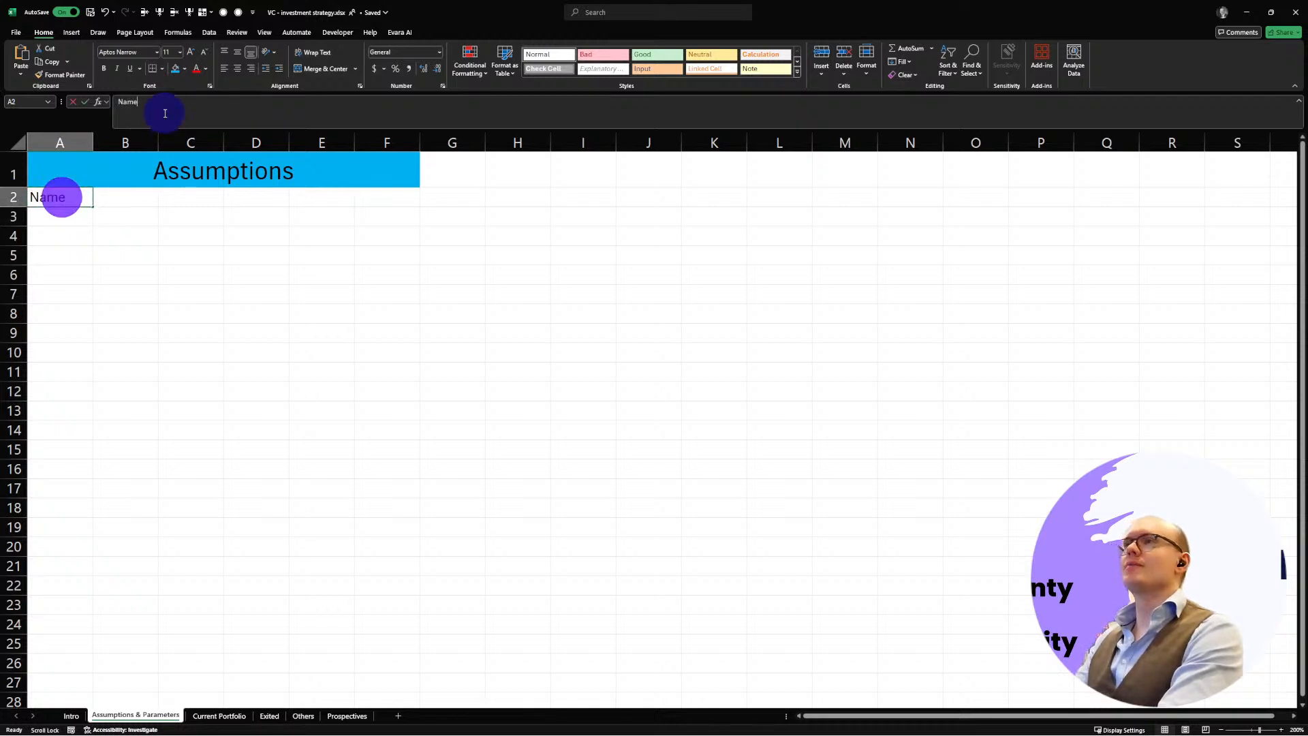
{"action": "double_click", "coordinate": [164, 112]}
{"action": "type", "text": "Ass"}
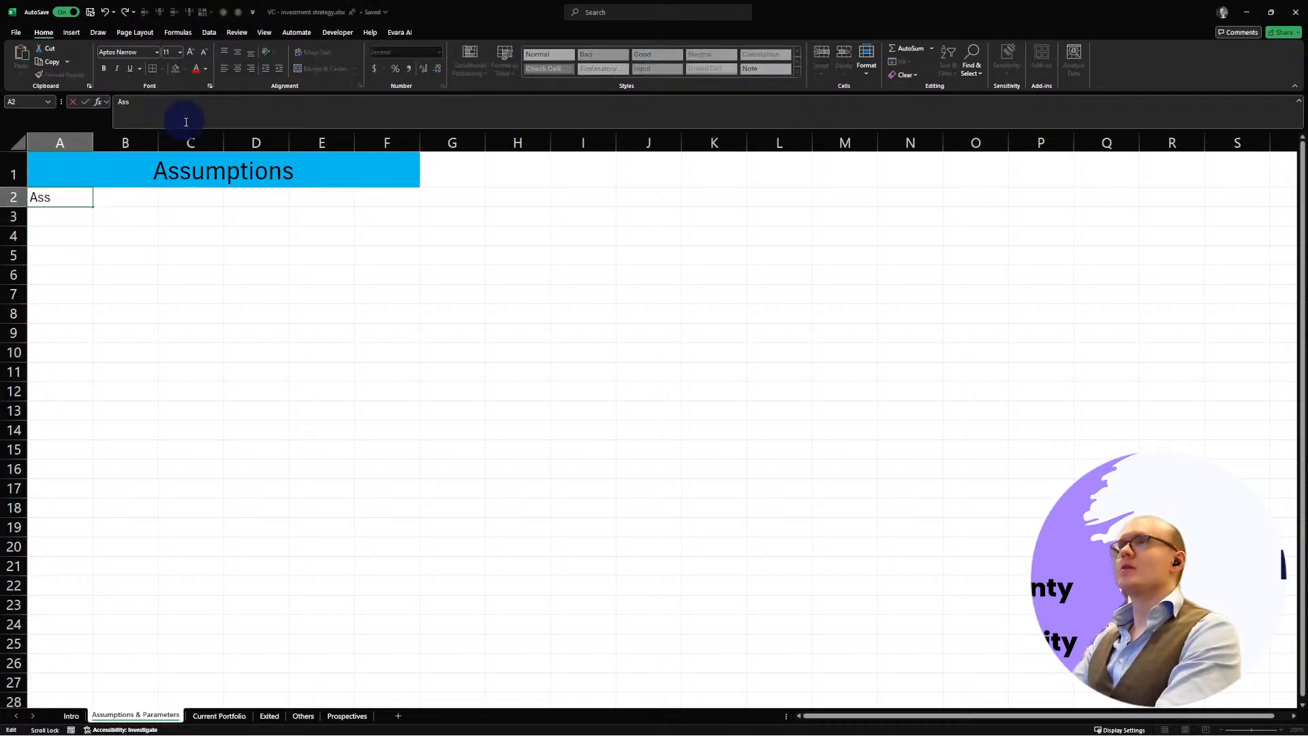
{"action": "type", "text": "umption"}
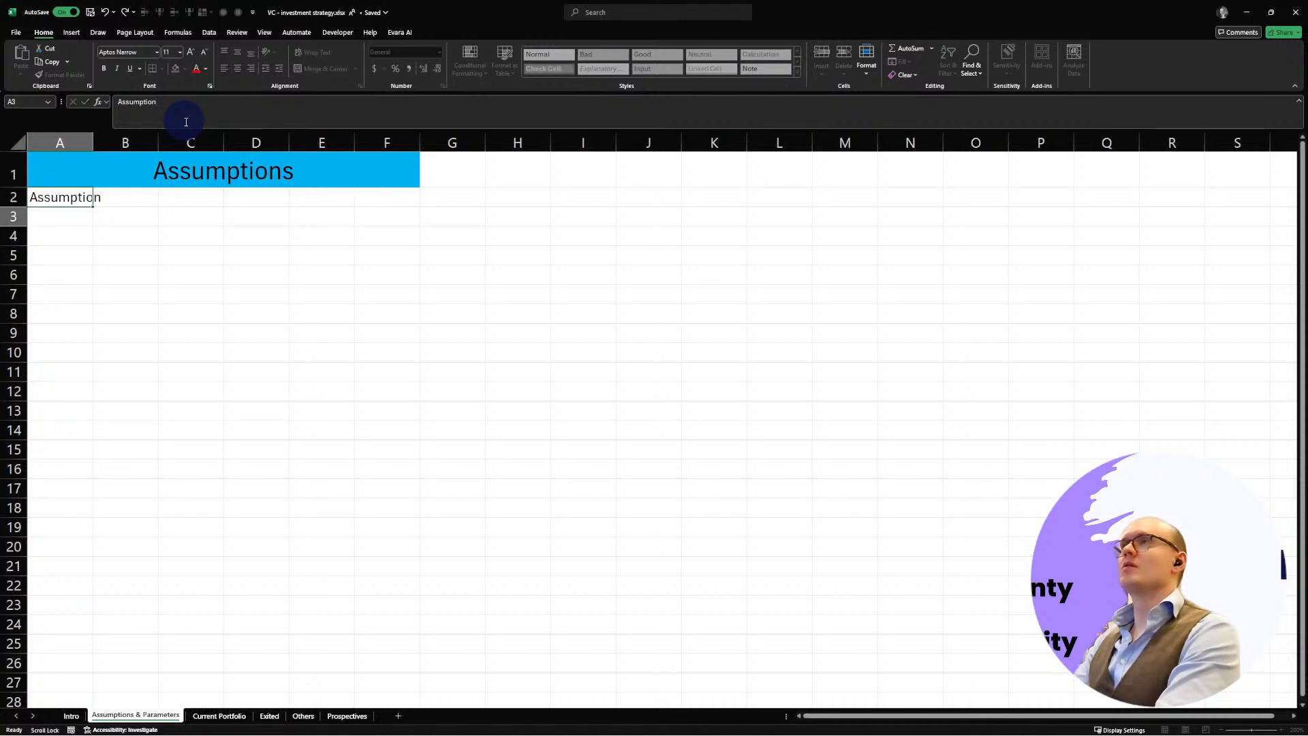
{"action": "key", "text": "Return"}
Step: Enter the column header "Value" in cell B2
{"action": "scroll", "coordinate": [186, 122], "scroll_direction": "right", "scroll_amount": 2}
{"action": "scroll", "coordinate": [186, 122], "scroll_direction": "left", "scroll_amount": 2}
{"action": "scroll", "coordinate": [186, 122], "scroll_direction": "down", "scroll_amount": 1}
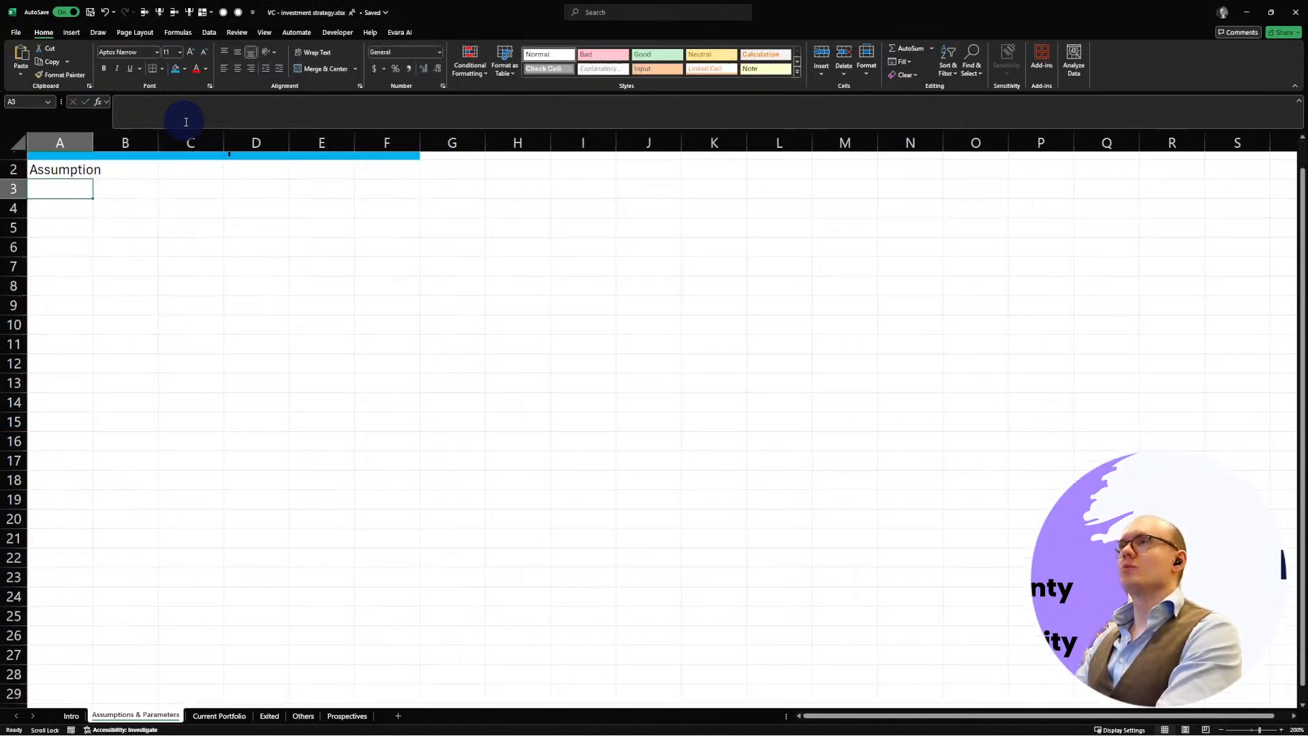
{"action": "scroll", "coordinate": [186, 122], "scroll_direction": "up", "scroll_amount": 1}
{"action": "left_click", "coordinate": [107, 194]}
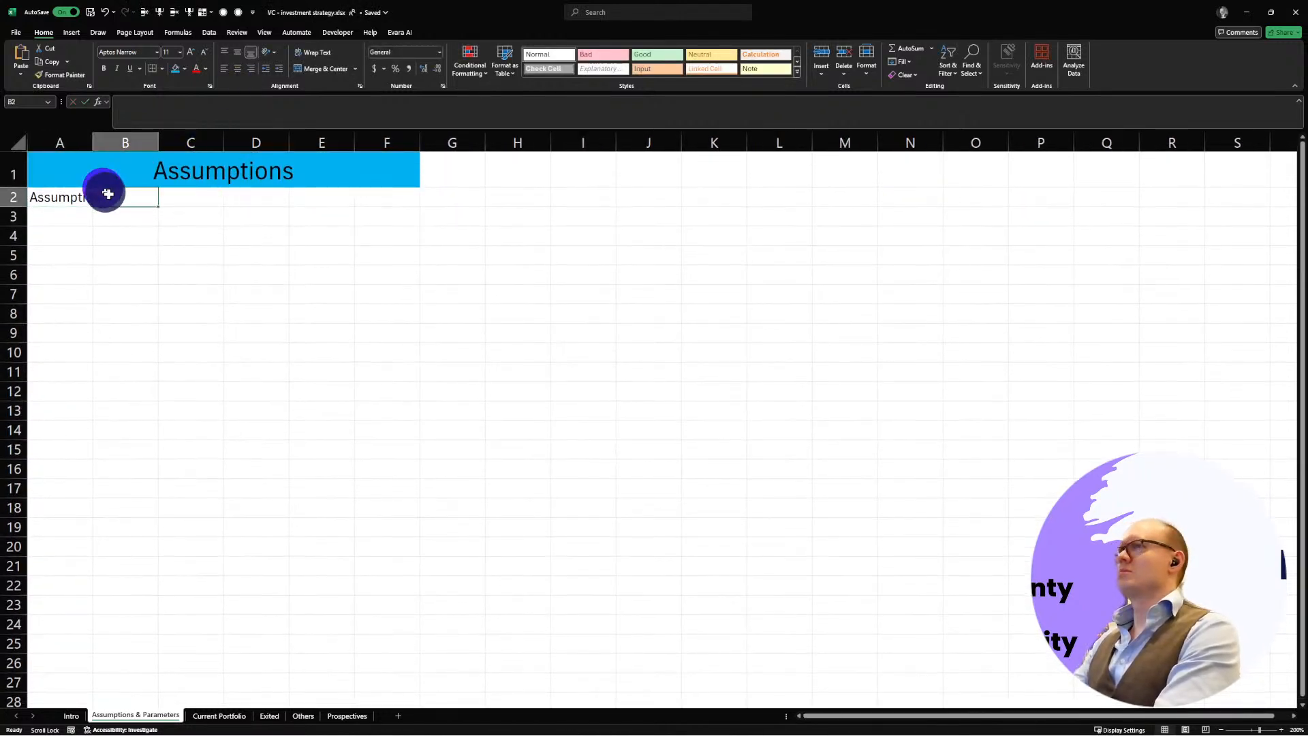
{"action": "type", "text": "Value"}
{"action": "key", "text": "Return"}
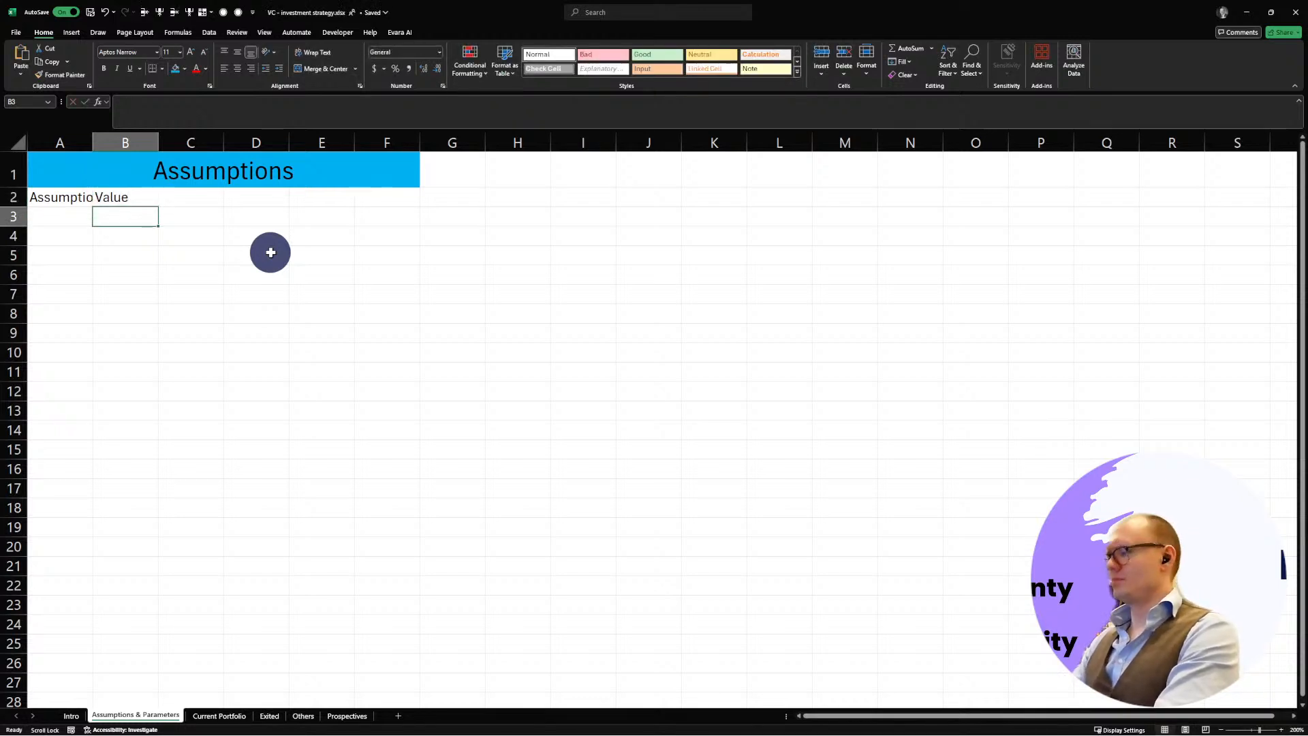
{"action": "scroll", "coordinate": [271, 252], "scroll_direction": "right", "scroll_amount": 1}
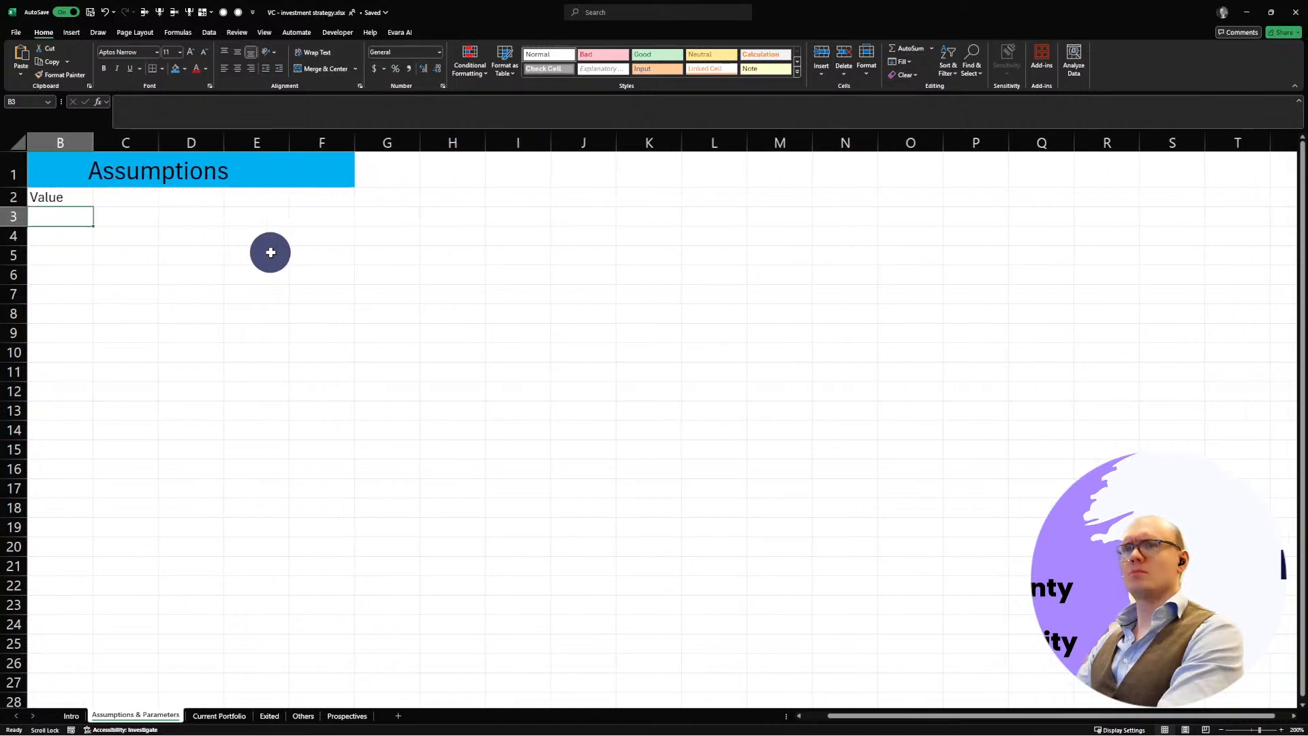
{"action": "scroll", "coordinate": [270, 252], "scroll_direction": "left", "scroll_amount": 1}
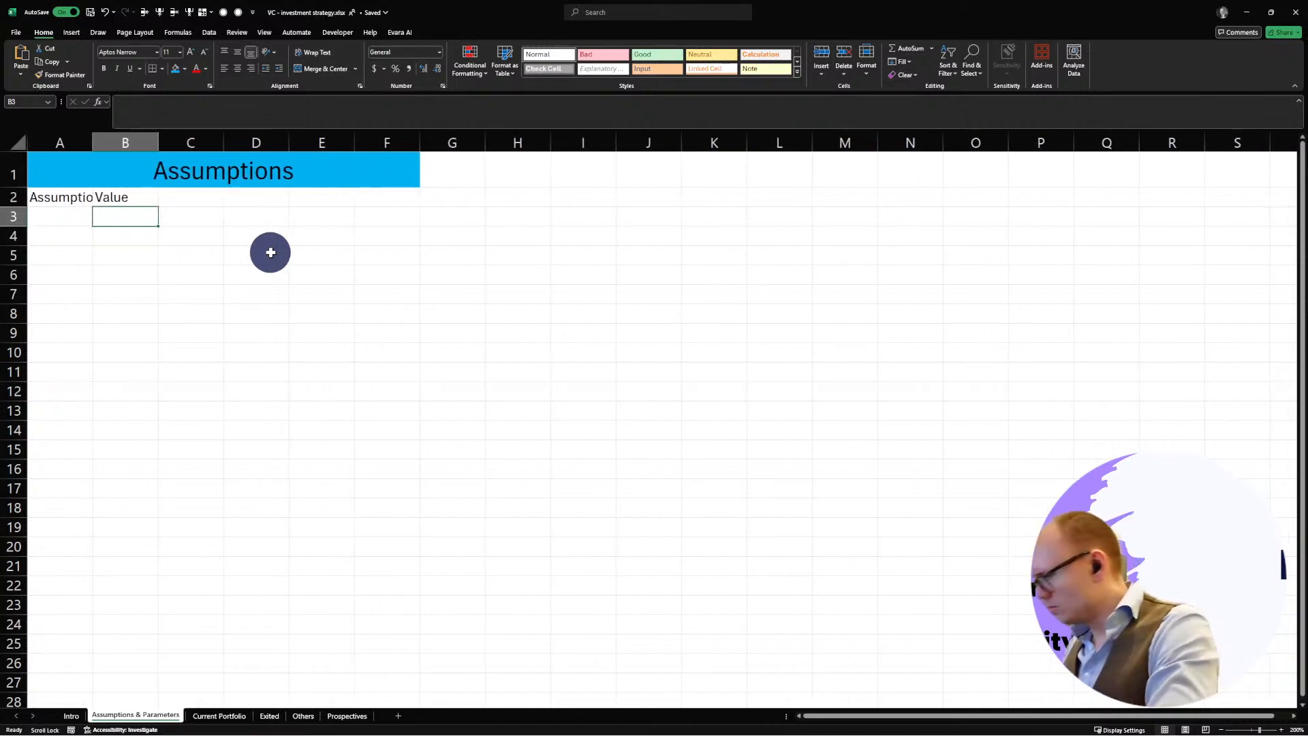
{"action": "scroll", "coordinate": [271, 252], "scroll_direction": "right", "scroll_amount": 1}
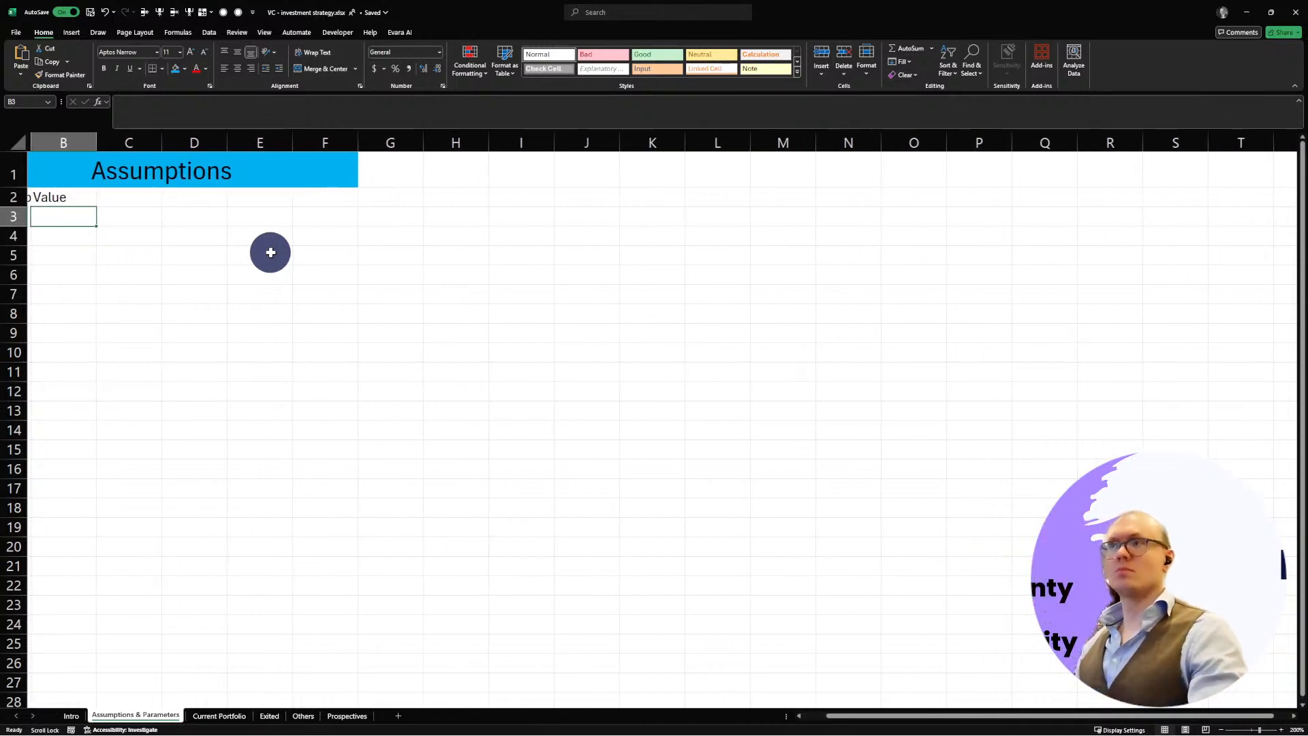
{"action": "scroll", "coordinate": [269, 251], "scroll_direction": "left", "scroll_amount": 1}
{"action": "left_click", "coordinate": [286, 247]}
{"action": "scroll", "coordinate": [334, 267], "scroll_direction": "down", "scroll_amount": 1}
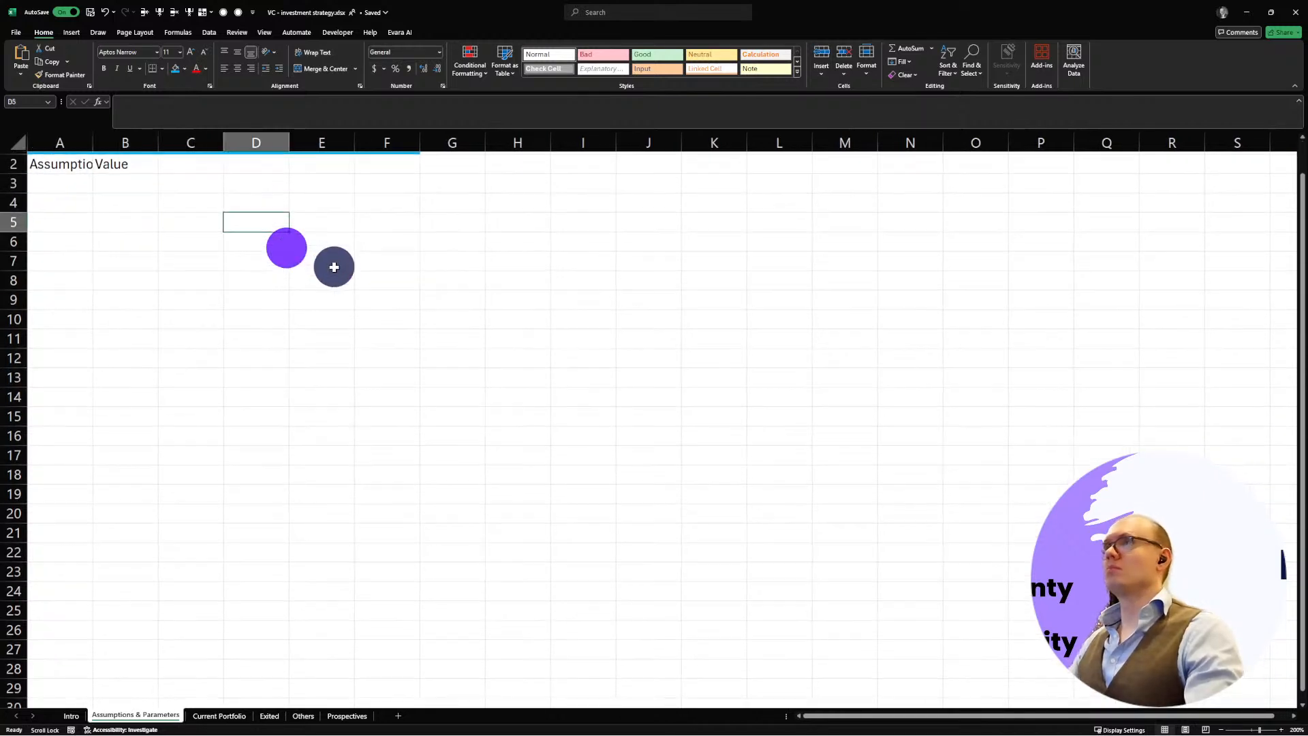
{"action": "scroll", "coordinate": [334, 267], "scroll_direction": "up", "scroll_amount": 1}
{"action": "scroll", "coordinate": [334, 267], "scroll_direction": "down", "scroll_amount": 1}
{"action": "scroll", "coordinate": [334, 267], "scroll_direction": "down", "scroll_amount": 1}
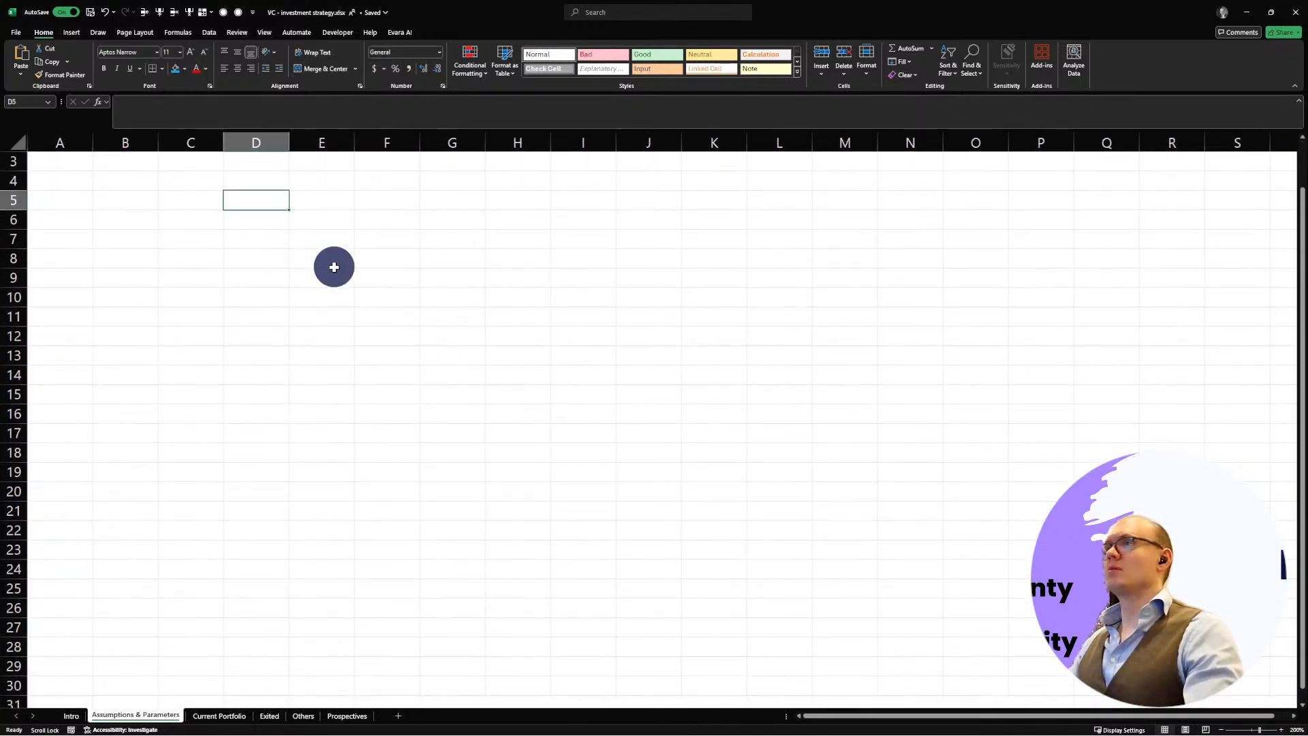
{"action": "scroll", "coordinate": [333, 267], "scroll_direction": "up", "scroll_amount": 2}
Step: Auto-fit the width of column A to its Assumption header
{"action": "left_click", "coordinate": [76, 196]}
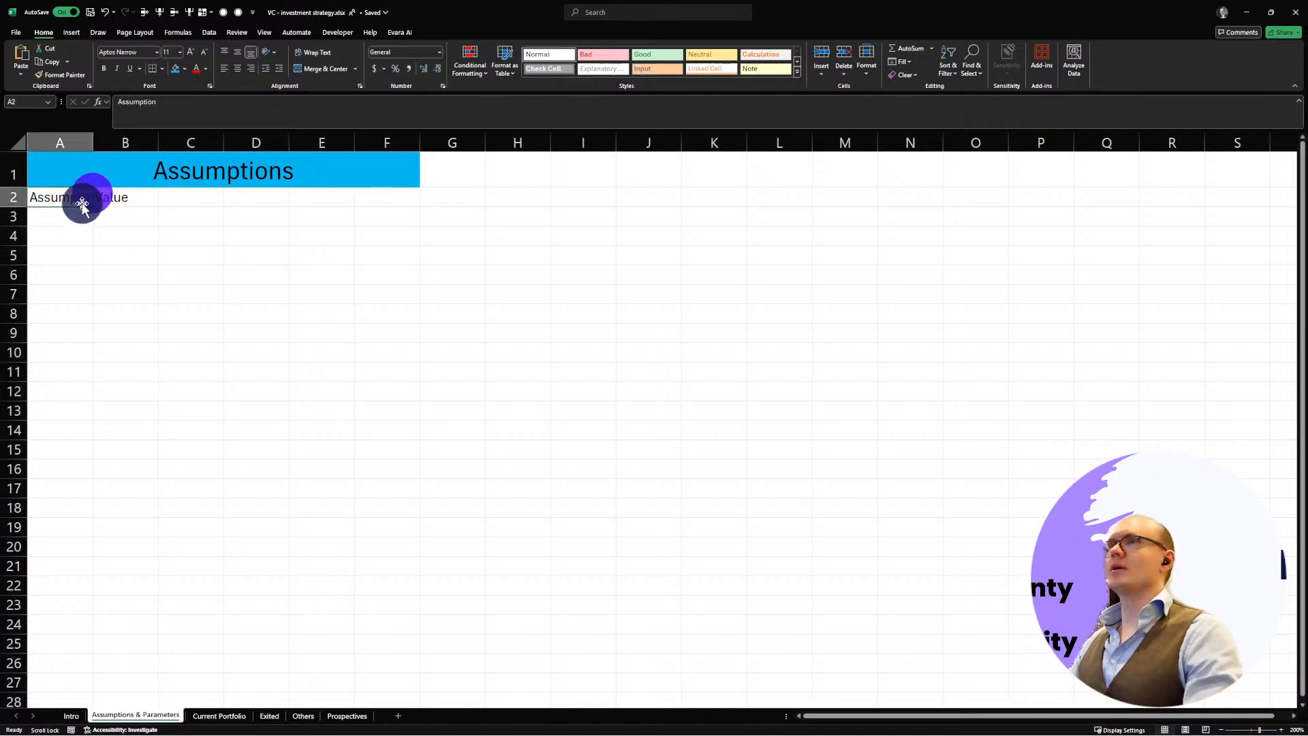
{"action": "double_click", "coordinate": [93, 142]}
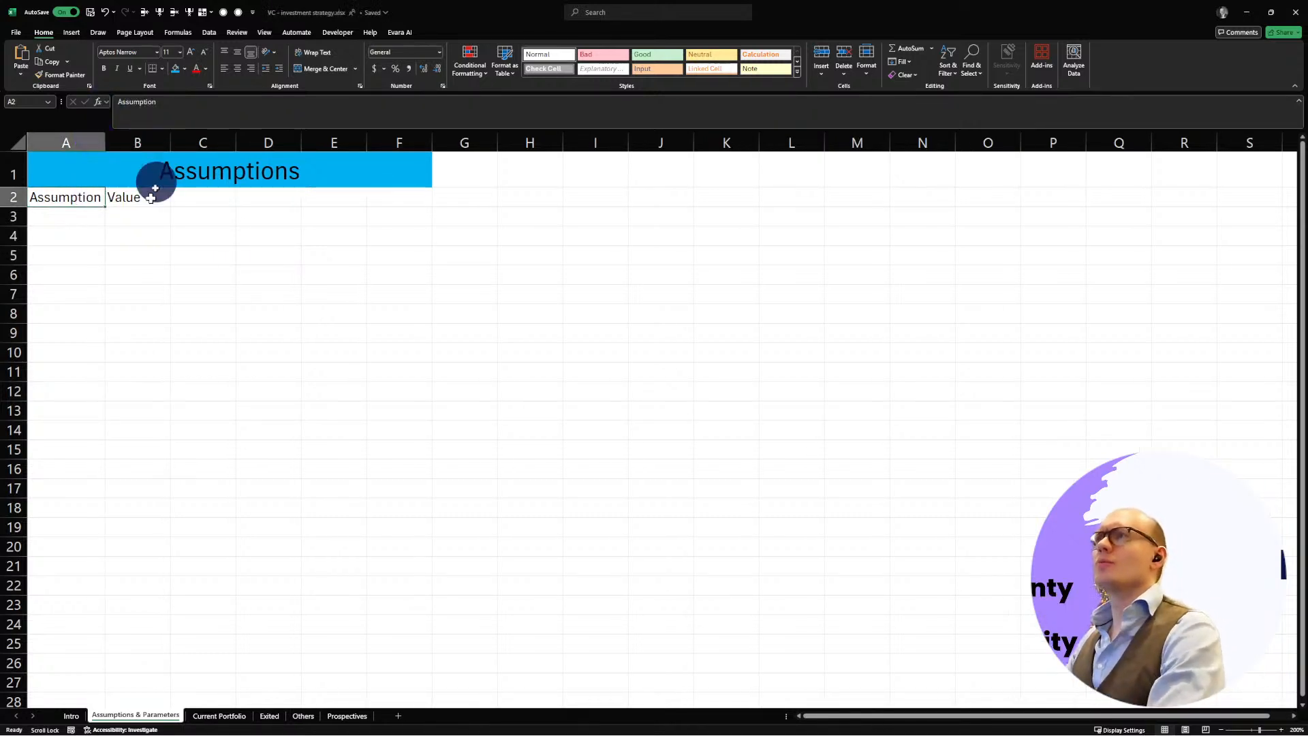
Step: Try auto-fitting the width of column B to its Value header, and undo that width change
{"action": "left_click", "coordinate": [137, 194]}
{"action": "double_click", "coordinate": [169, 137]}
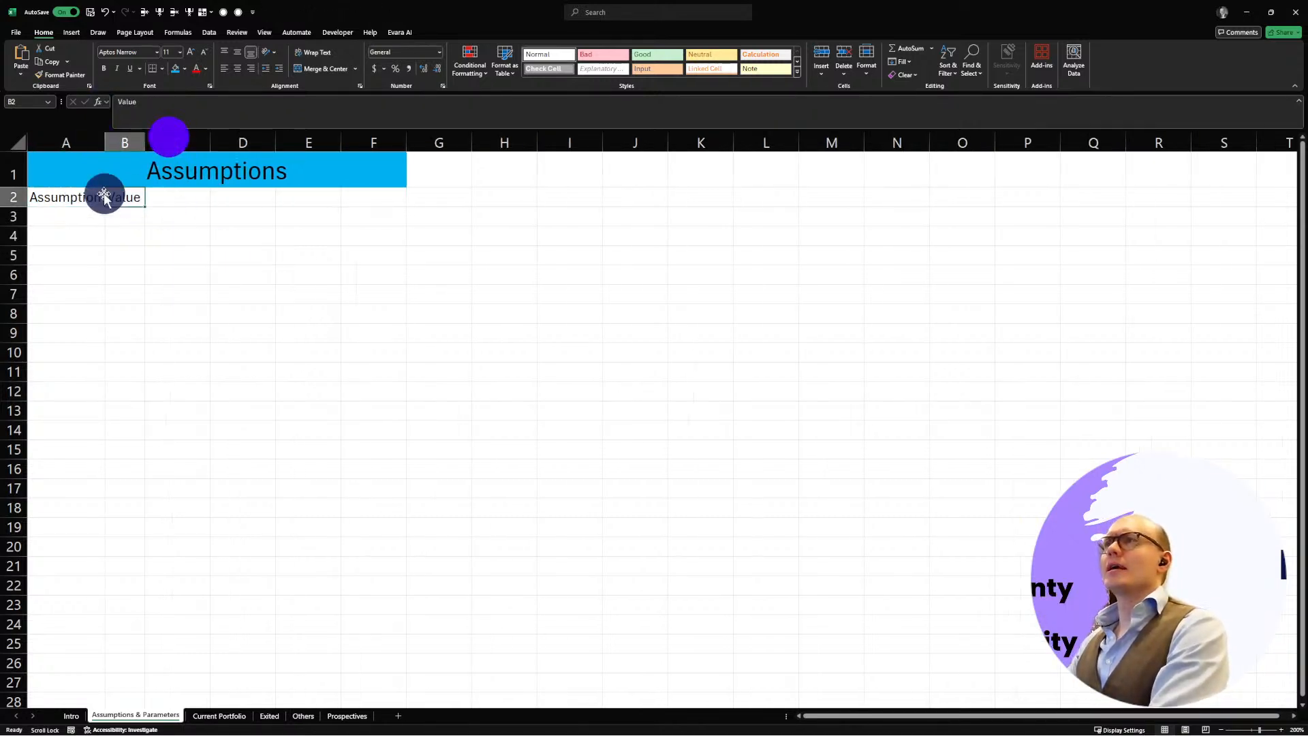
{"action": "key", "text": "ctrl+z"}
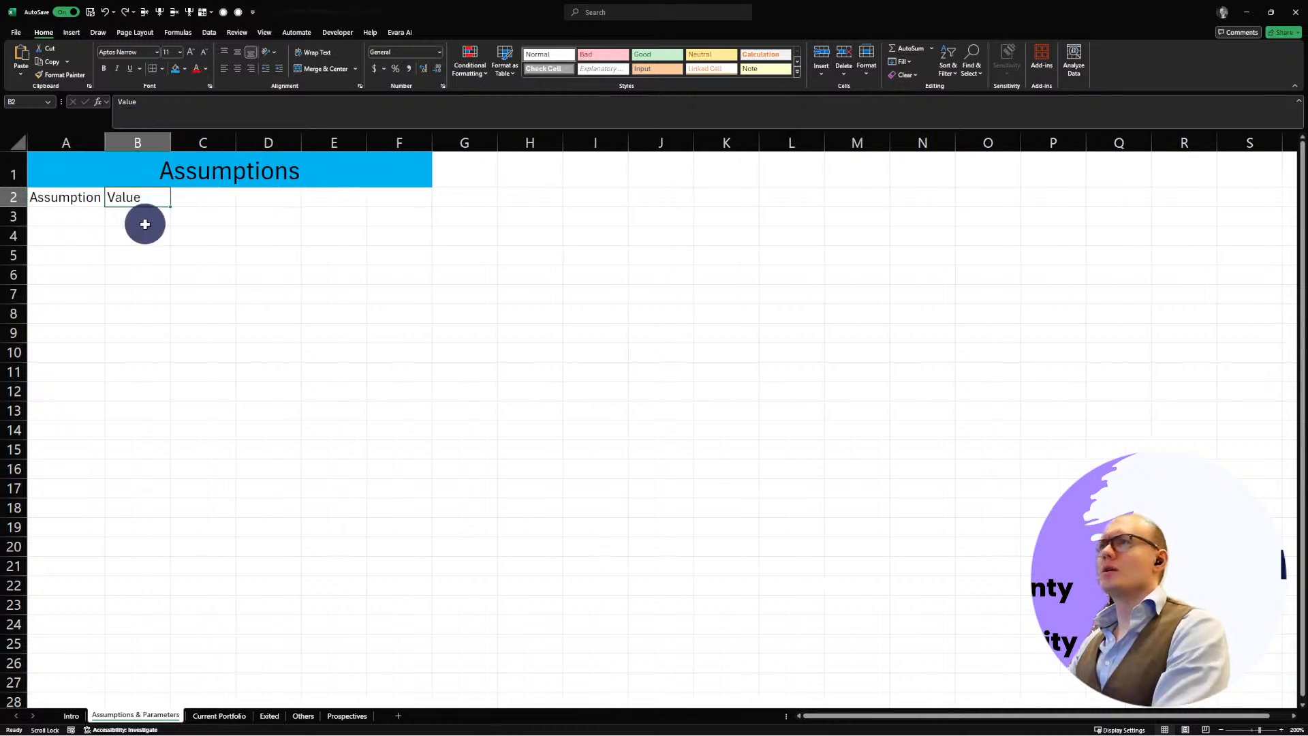
Step: Apply a thick bottom border to the header cells A2:B2
{"action": "left_click", "coordinate": [145, 281]}
{"action": "left_click_drag", "start_coordinate": [74, 192], "coordinate": [130, 197]}
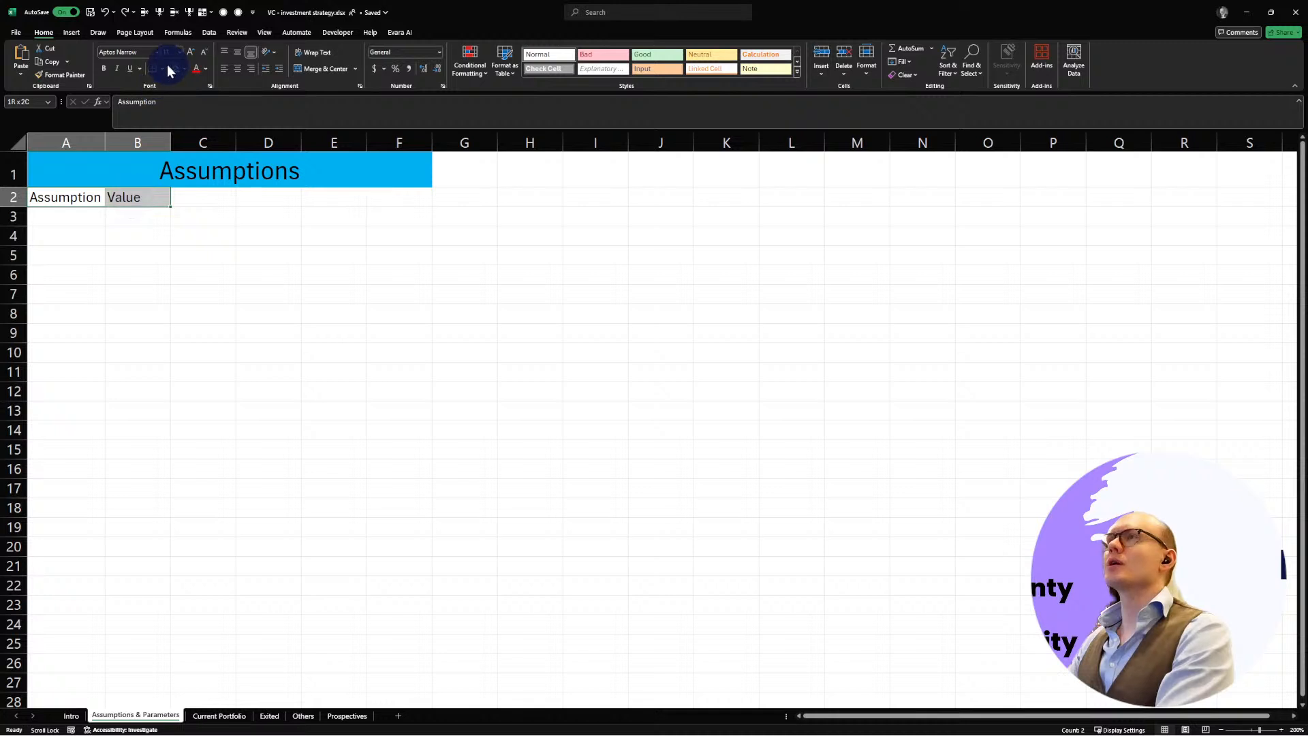
{"action": "left_click", "coordinate": [162, 68]}
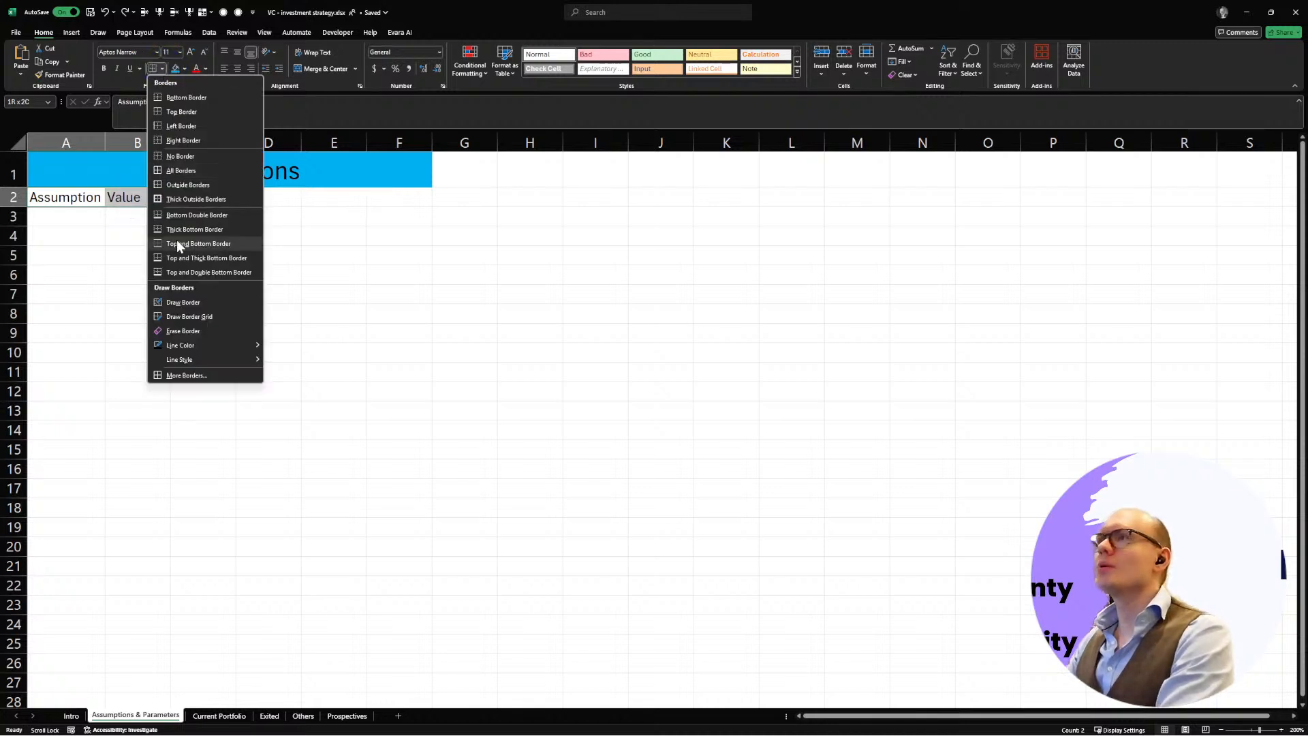
{"action": "left_click", "coordinate": [195, 228]}
{"action": "left_click", "coordinate": [131, 261]}
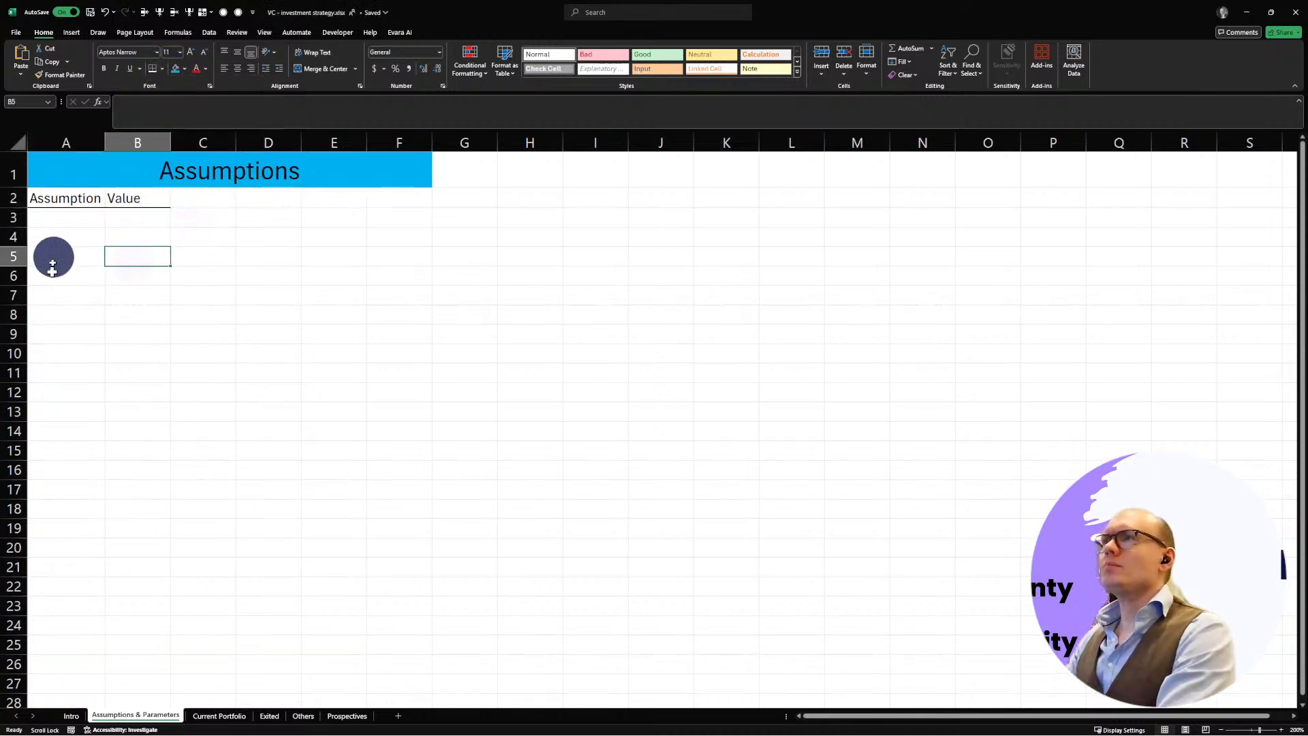
Step: Center the Assumption and Value headers horizontally in cells A2:B2
{"action": "left_click_drag", "start_coordinate": [131, 199], "coordinate": [82, 196]}
{"action": "left_click", "coordinate": [237, 68]}
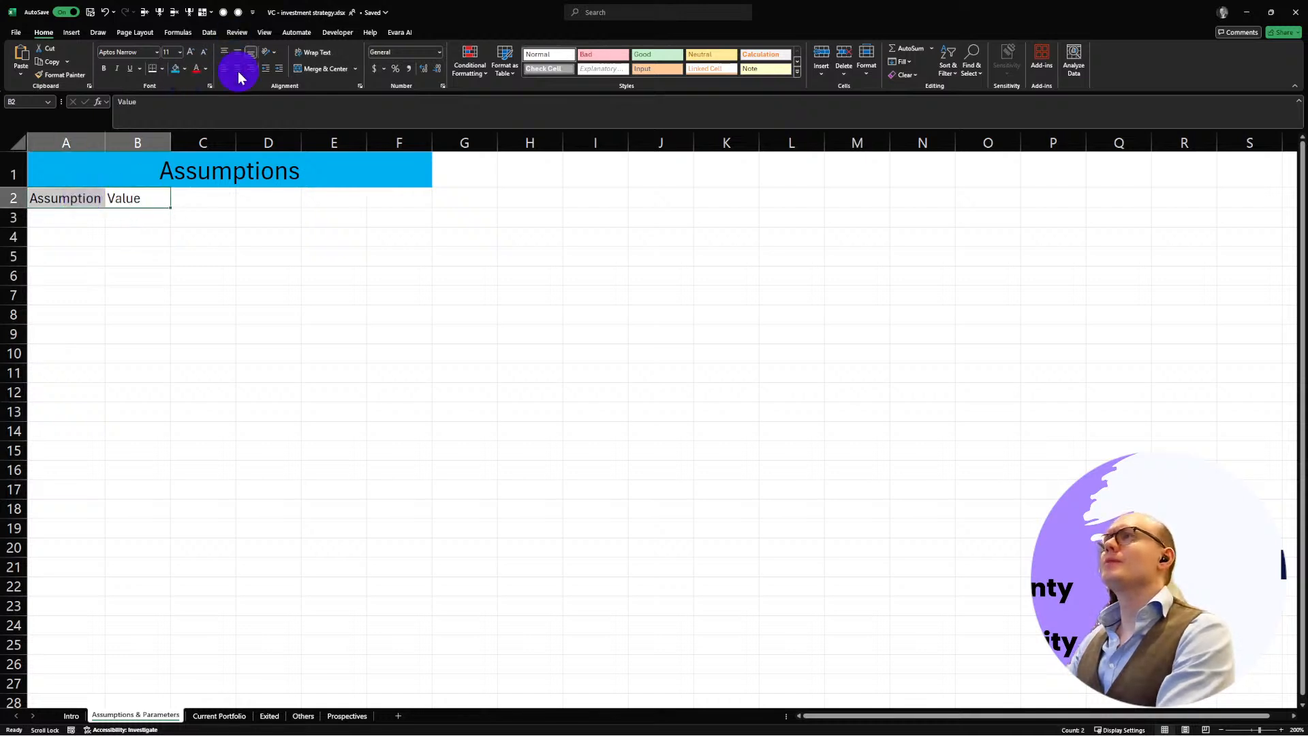
{"action": "left_click", "coordinate": [111, 274]}
Step: Enter the first assumption label "Fund Size" in cell A3
{"action": "left_click", "coordinate": [61, 220]}
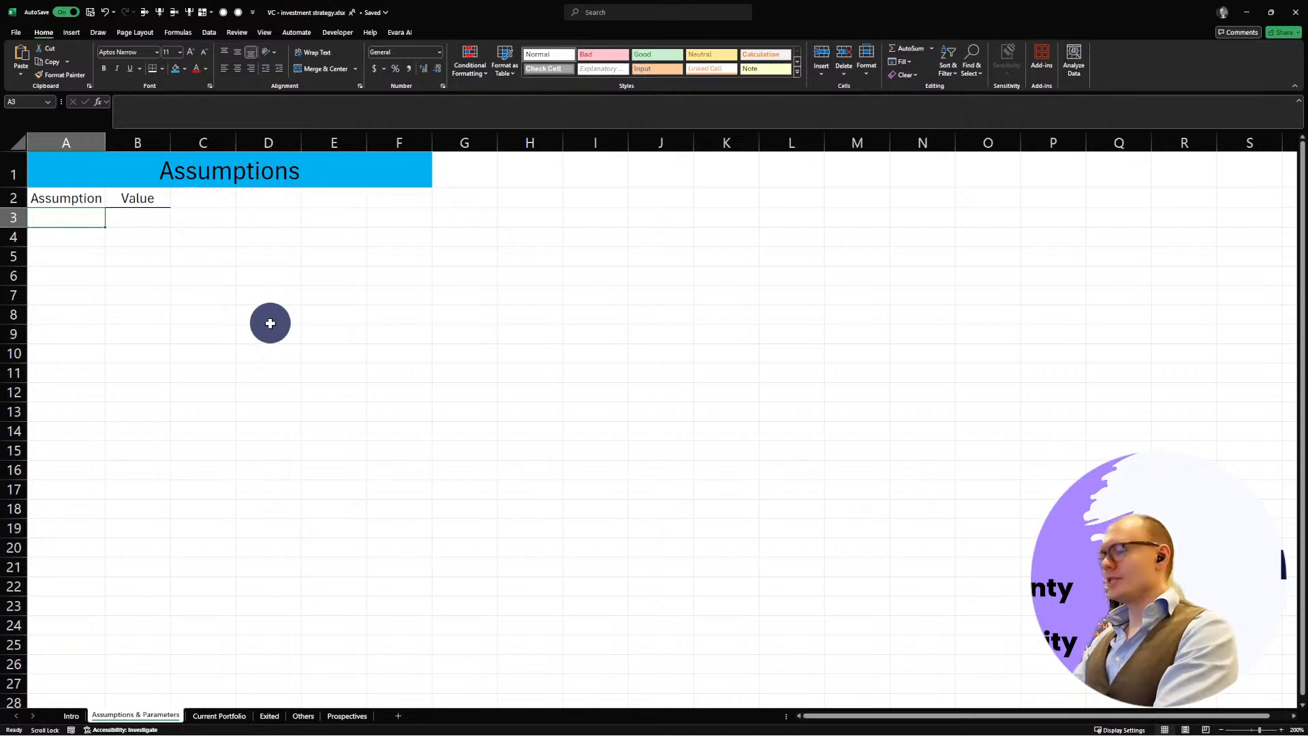
{"action": "type", "text": "Fund Size"}
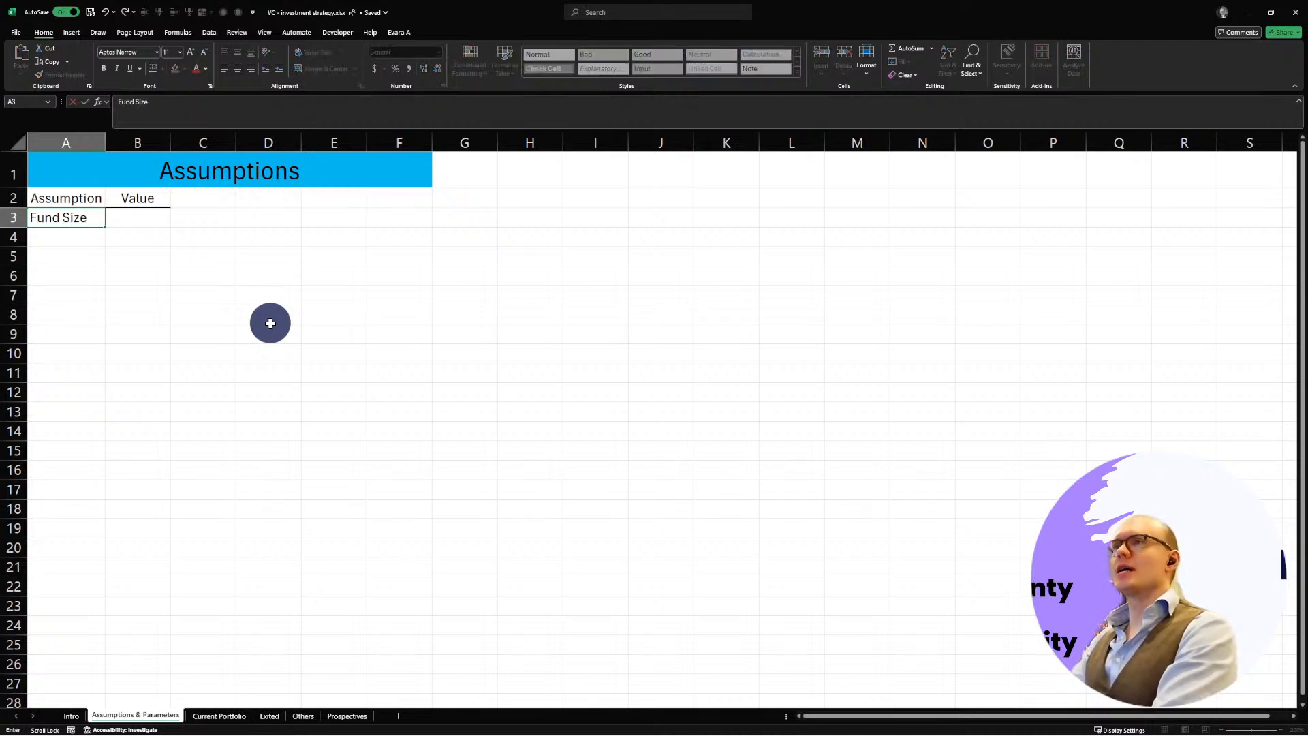
{"action": "key", "text": "Return"}
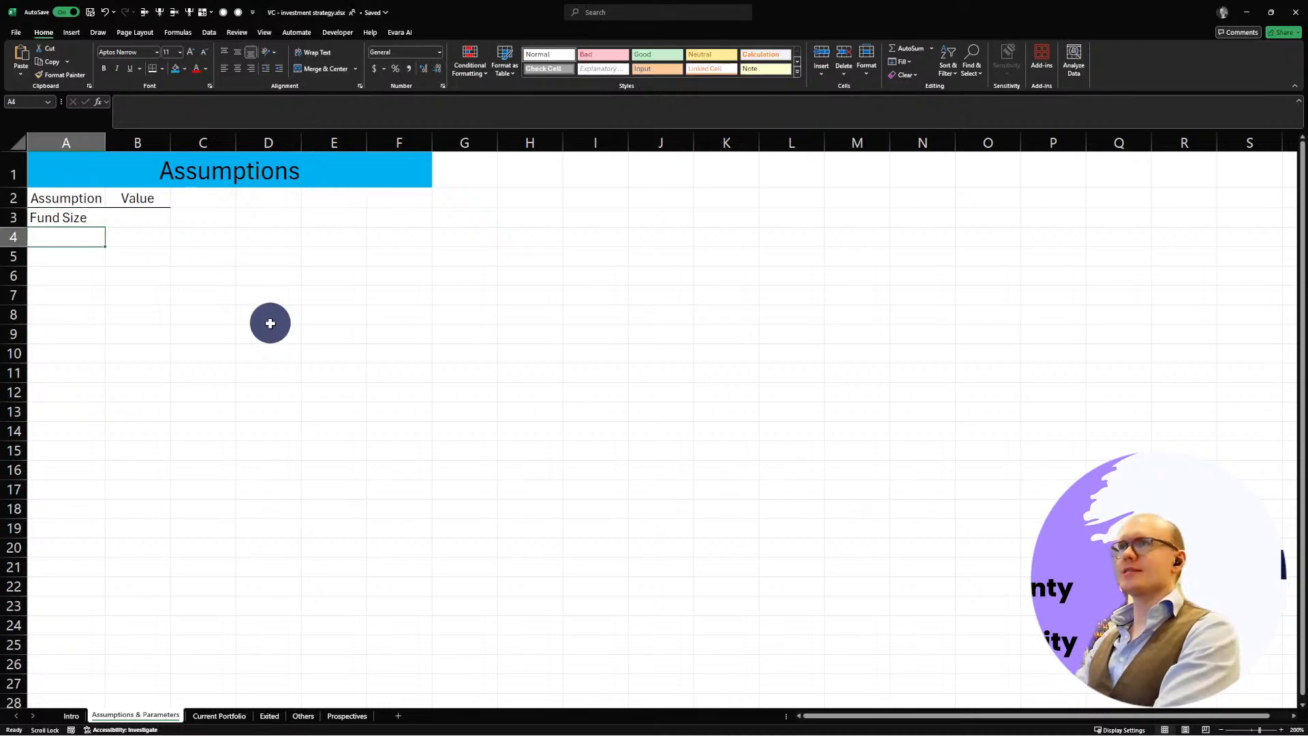
{"action": "left_click", "coordinate": [64, 198]}
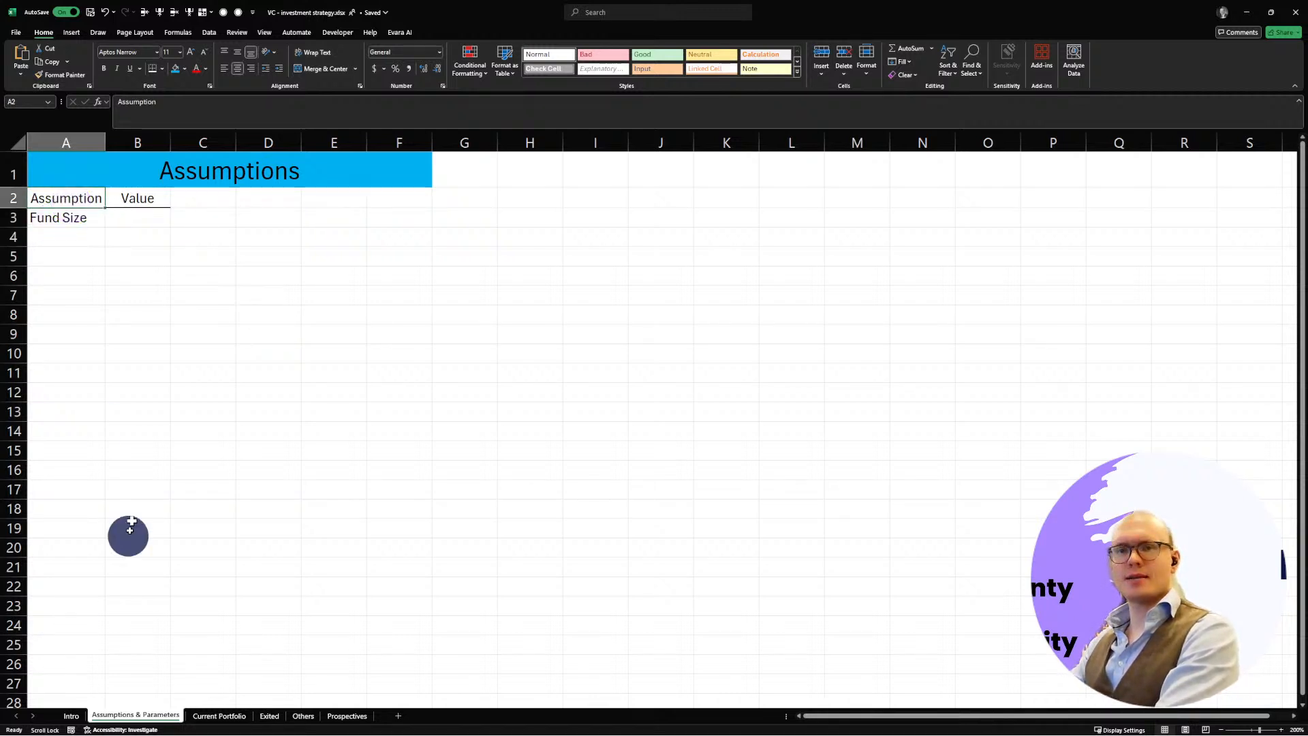
{"action": "left_click", "coordinate": [80, 218]}
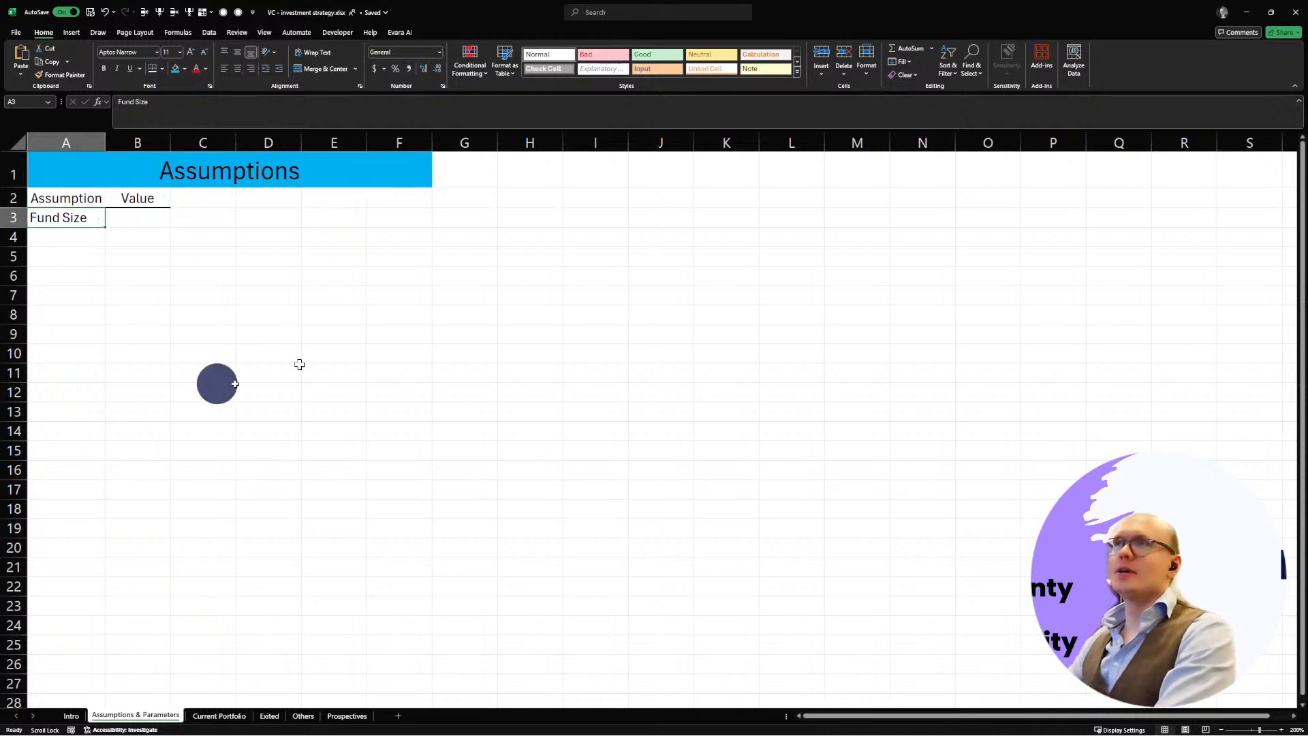
{"action": "left_click", "coordinate": [140, 239]}
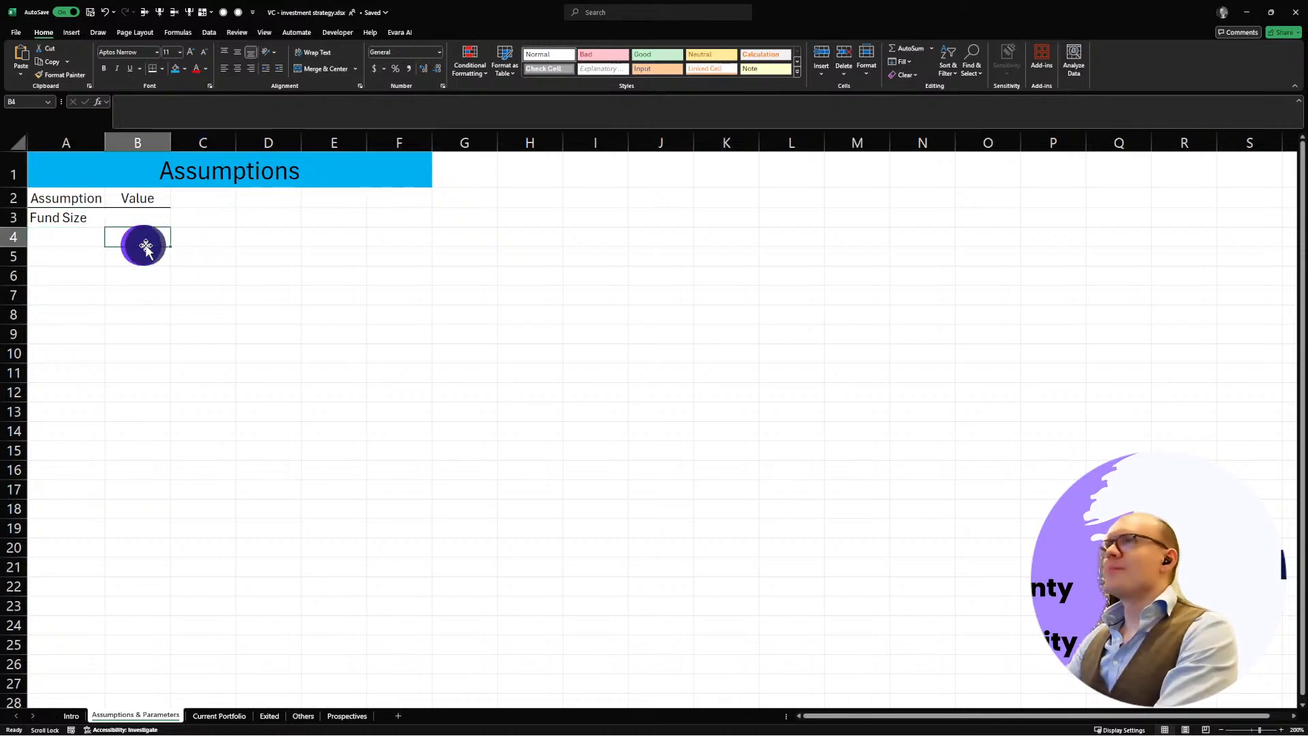
Step: Change the label in cell A3 to "Fund size" with a lowercase s
{"action": "left_click", "coordinate": [73, 218]}
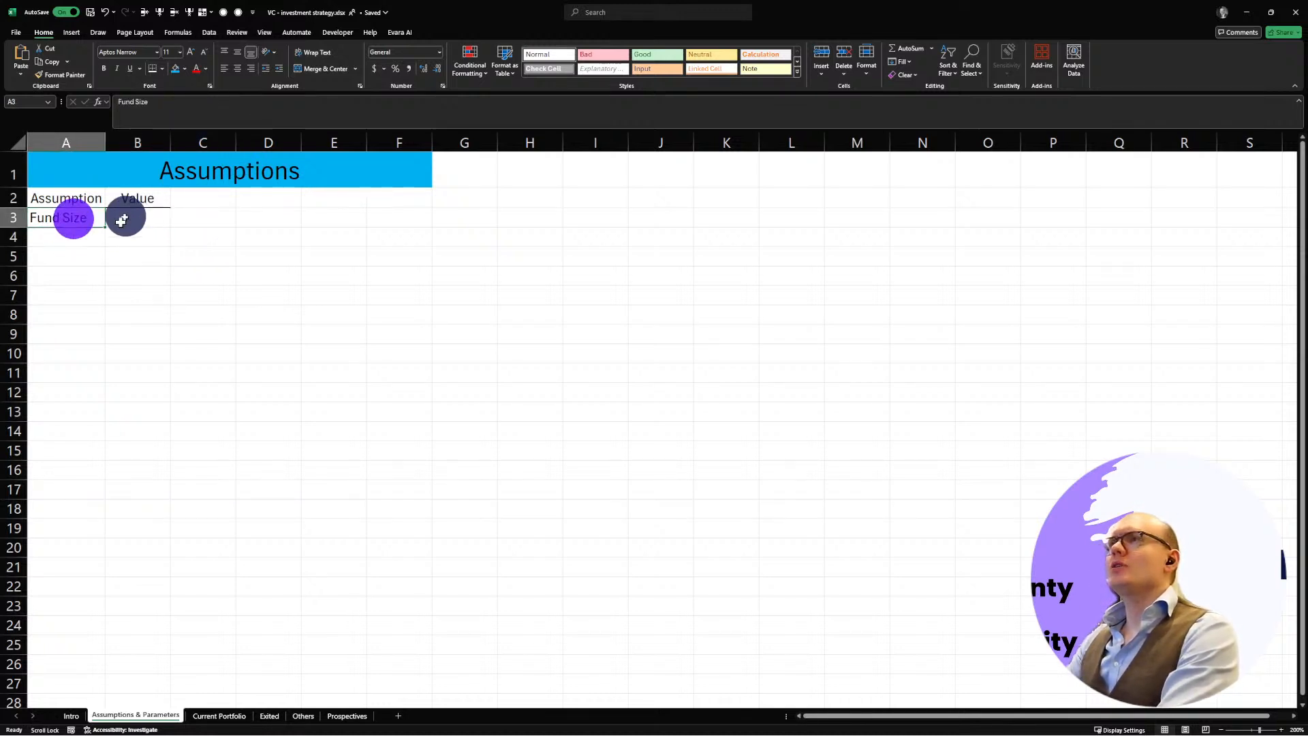
{"action": "left_click", "coordinate": [137, 102]}
{"action": "key", "text": "BackSpace"}
{"action": "key", "text": "BackSpace"}
{"action": "key", "text": "BackSpace"}
{"action": "key", "text": "BackSpace"}
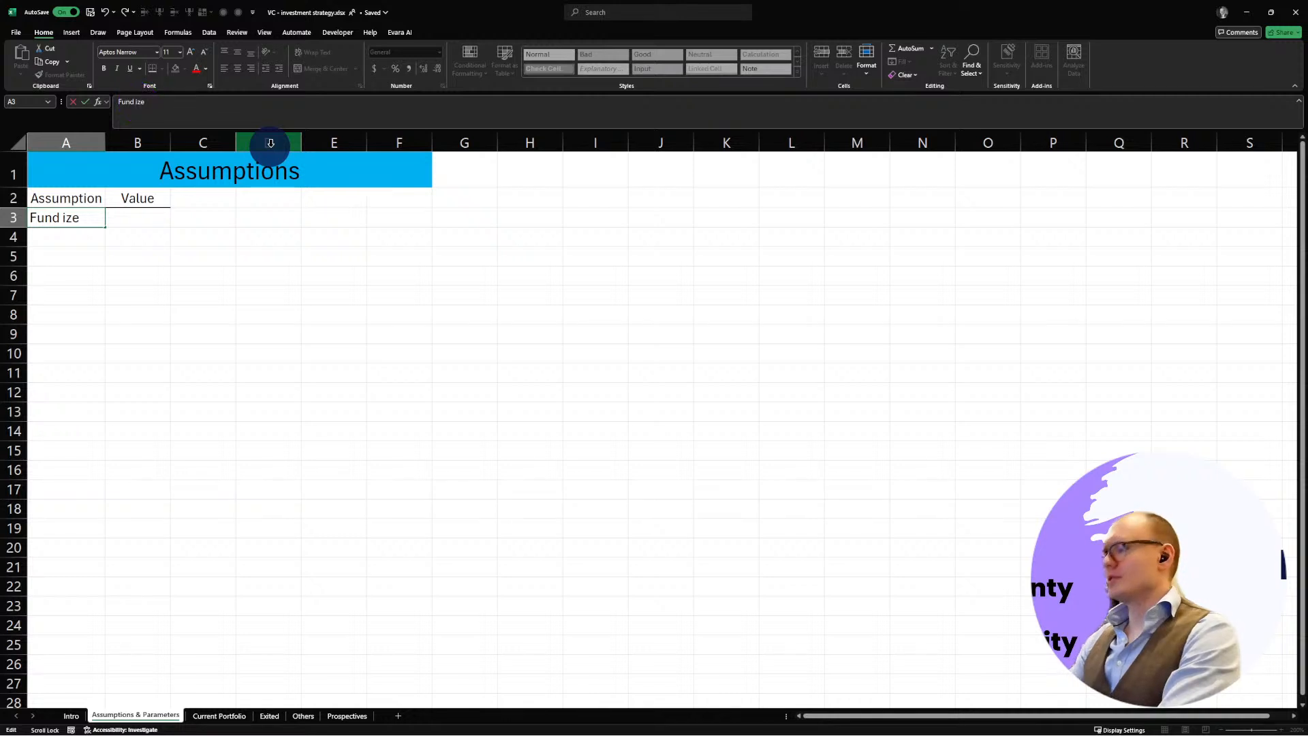
{"action": "type", "text": "size"}
{"action": "key", "text": "Return"}
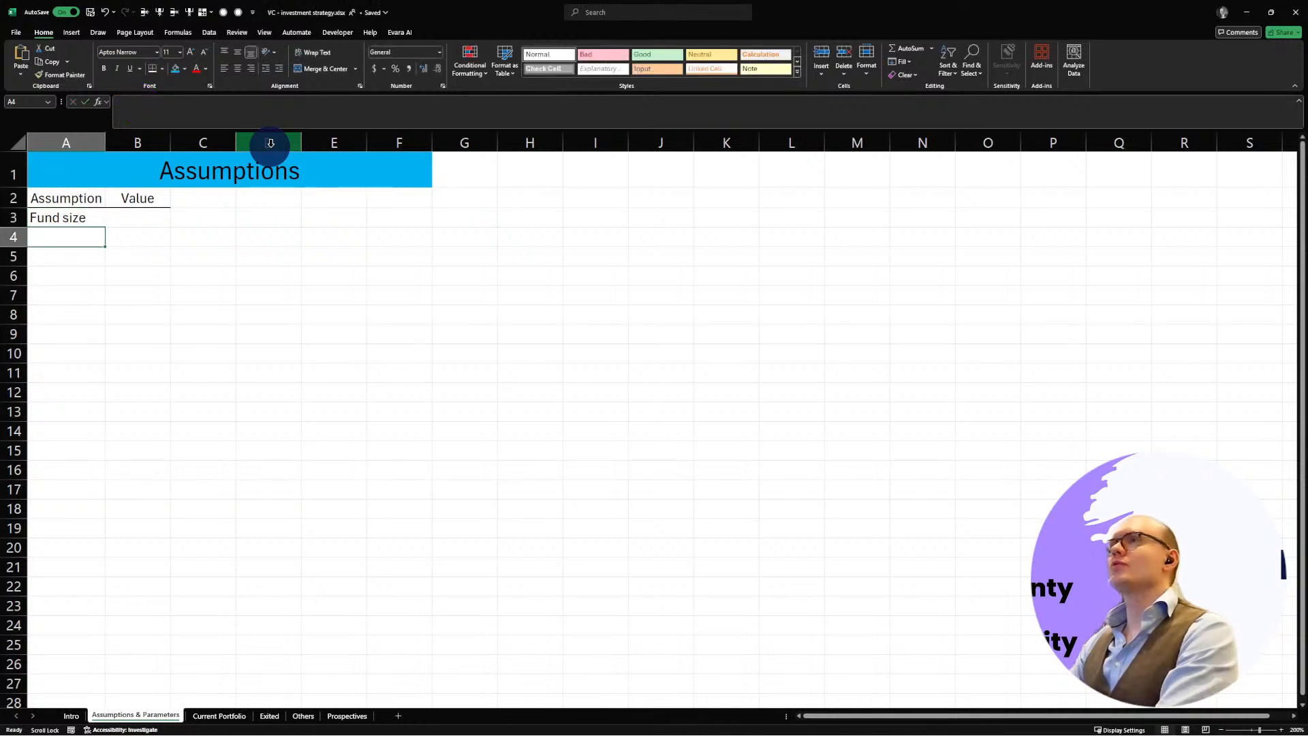
{"action": "left_click", "coordinate": [178, 127]}
{"action": "type", "text": "f"}
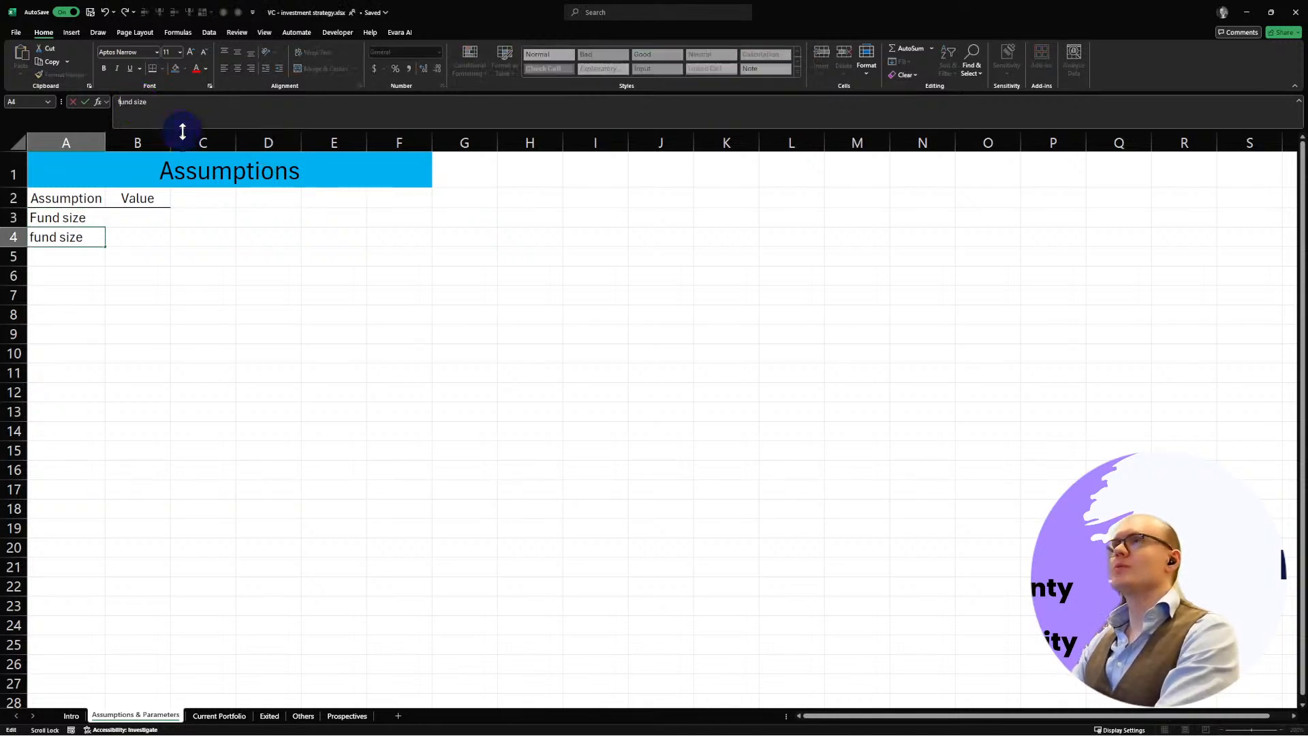
{"action": "key", "text": "BackSpace"}
{"action": "key", "text": "Delete"}
{"action": "key", "text": "Delete"}
{"action": "key", "text": "Delete"}
{"action": "key", "text": "Delete"}
{"action": "key", "text": "Delete"}
{"action": "key", "text": "Delete"}
{"action": "key", "text": "Delete"}
{"action": "key", "text": "Delete"}
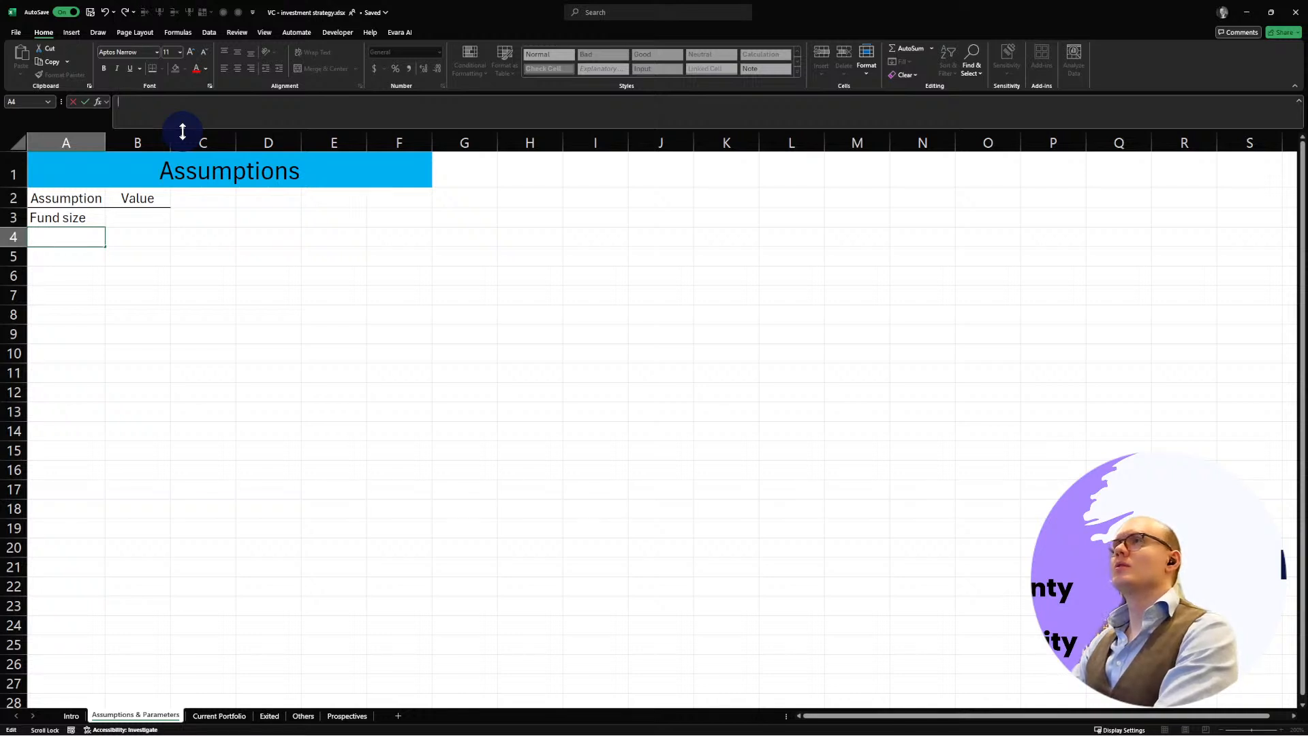
{"action": "key", "text": "Return"}
Step: Make the Assumption and Value headers in cells A2:B2 bold
{"action": "left_click", "coordinate": [82, 219]}
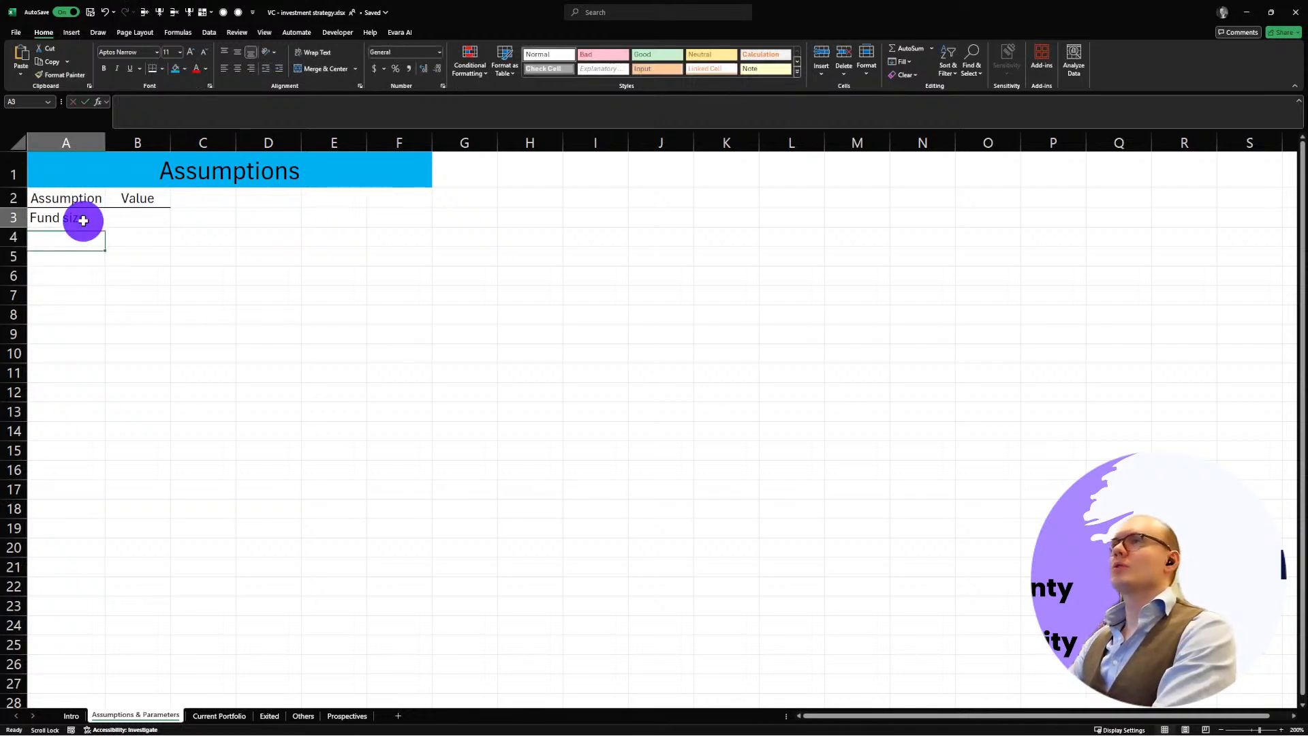
{"action": "left_click", "coordinate": [69, 200]}
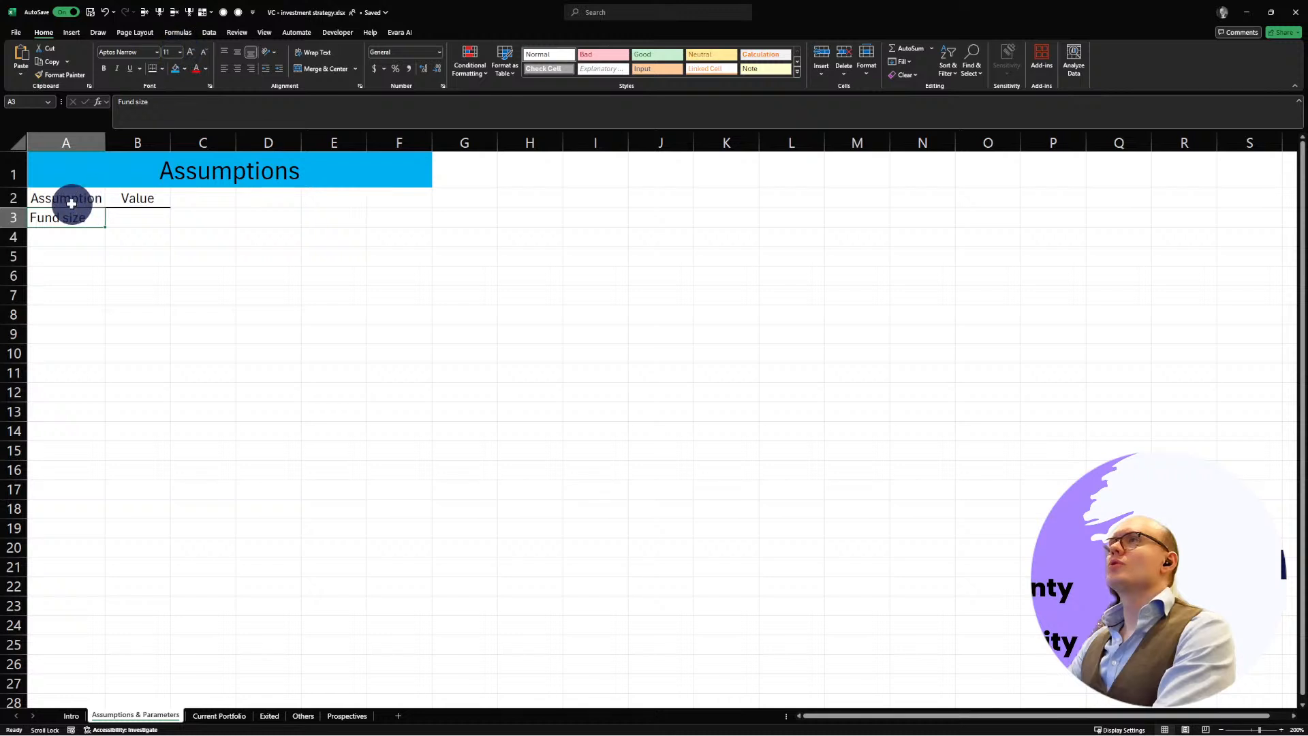
{"action": "left_click_drag", "start_coordinate": [68, 200], "coordinate": [131, 198]}
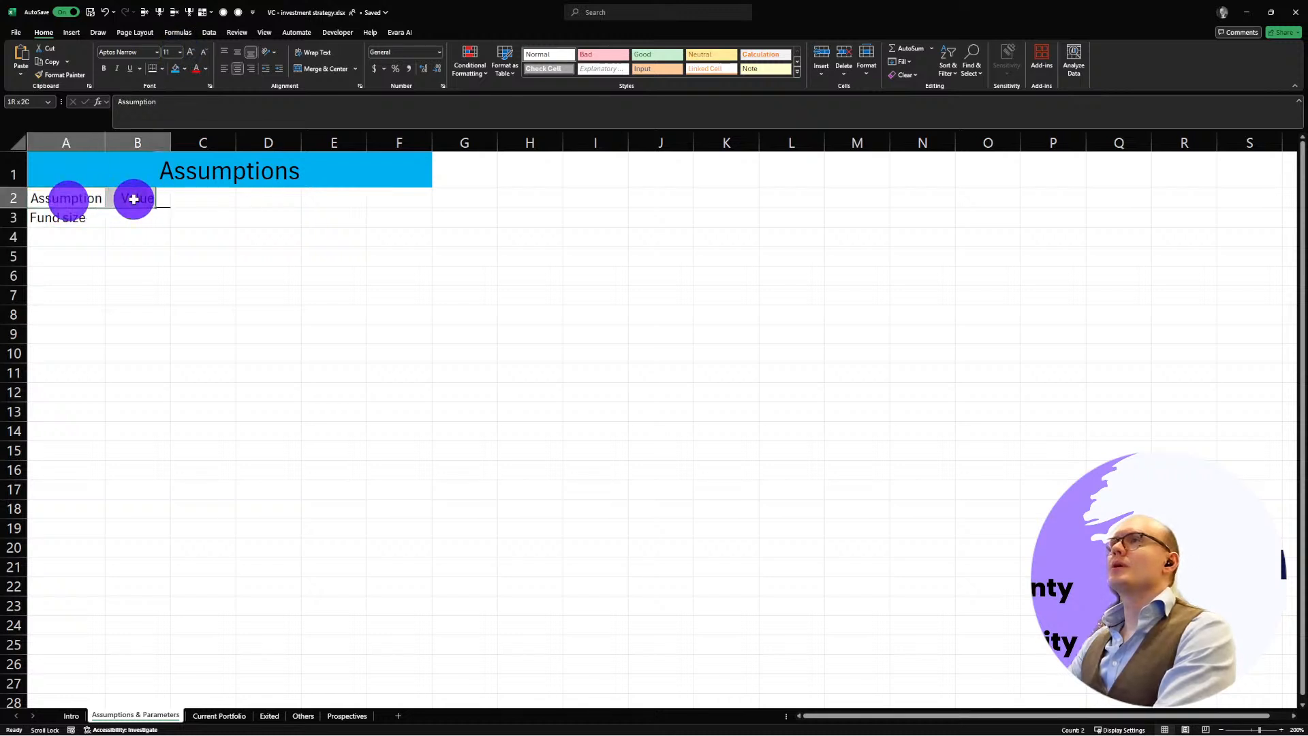
{"action": "key", "text": "ctrl+b"}
{"action": "left_click", "coordinate": [131, 273]}
{"action": "left_click", "coordinate": [84, 222]}
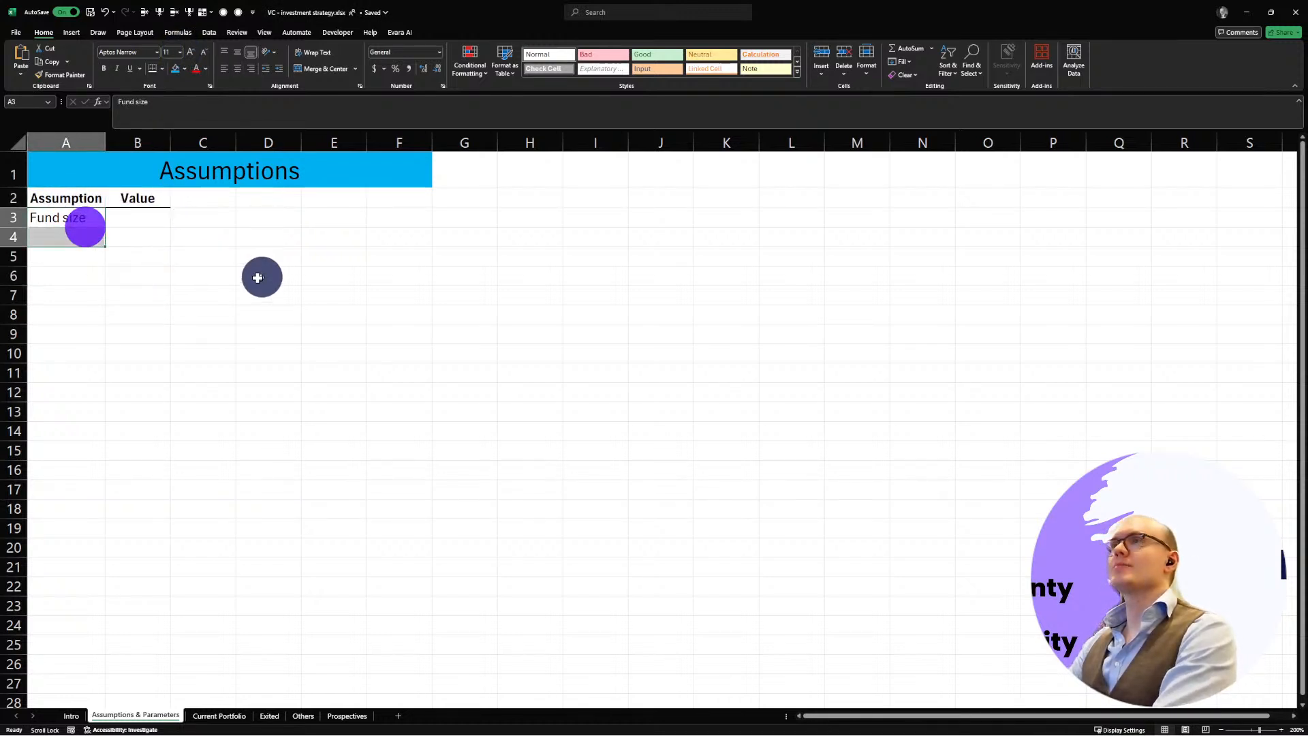
{"action": "left_click", "coordinate": [148, 221]}
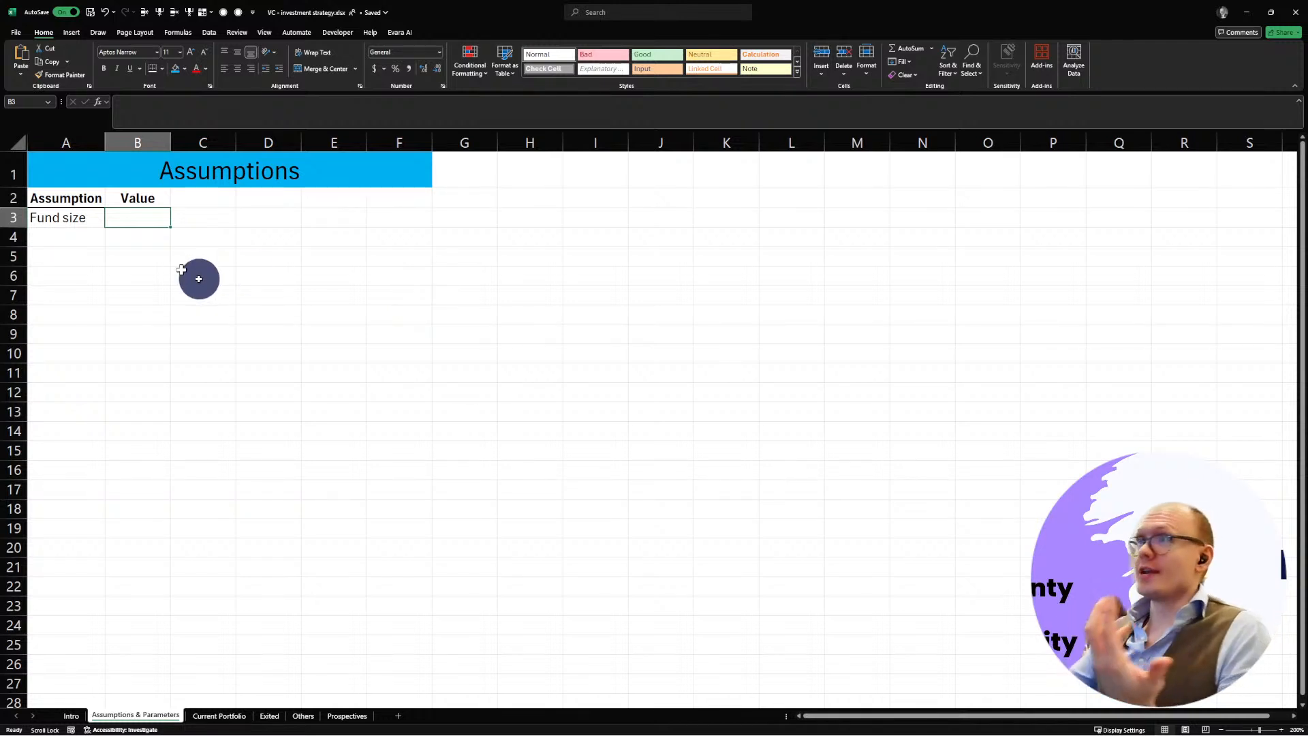
{"action": "left_click", "coordinate": [51, 196]}
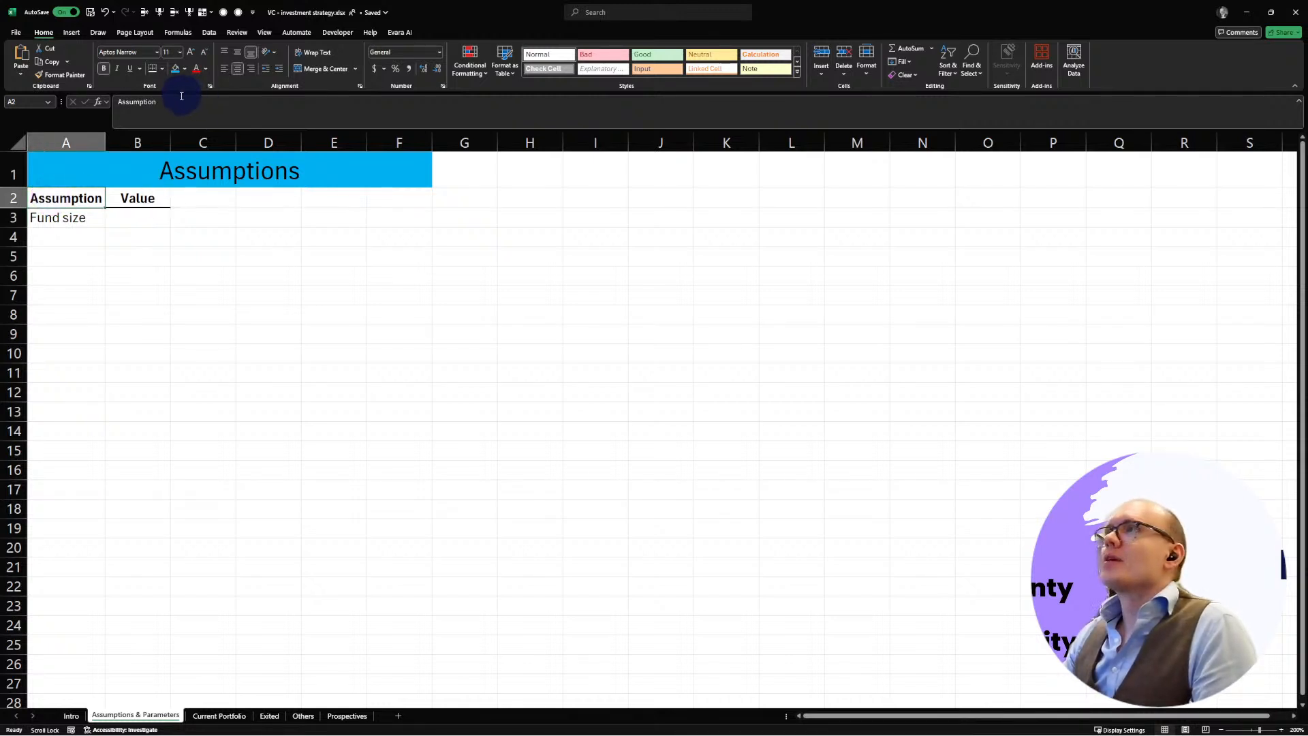
{"action": "left_click", "coordinate": [139, 202]}
{"action": "left_click", "coordinate": [104, 229]}
Step: Change the header in cell A2 to "Assumption/Constraint" and fit column A's width to its text
{"action": "left_click", "coordinate": [80, 205]}
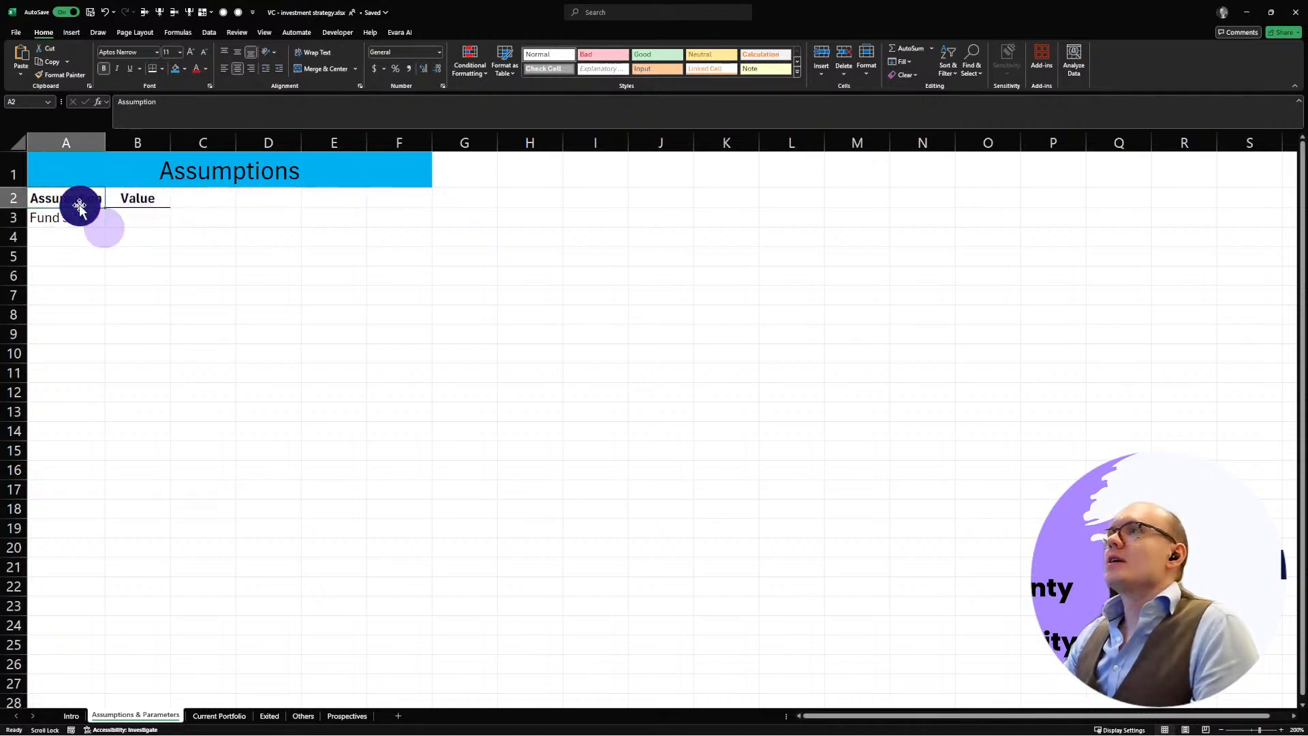
{"action": "left_click", "coordinate": [170, 102]}
{"action": "type", "text": "/Co"}
{"action": "type", "text": "nstant"}
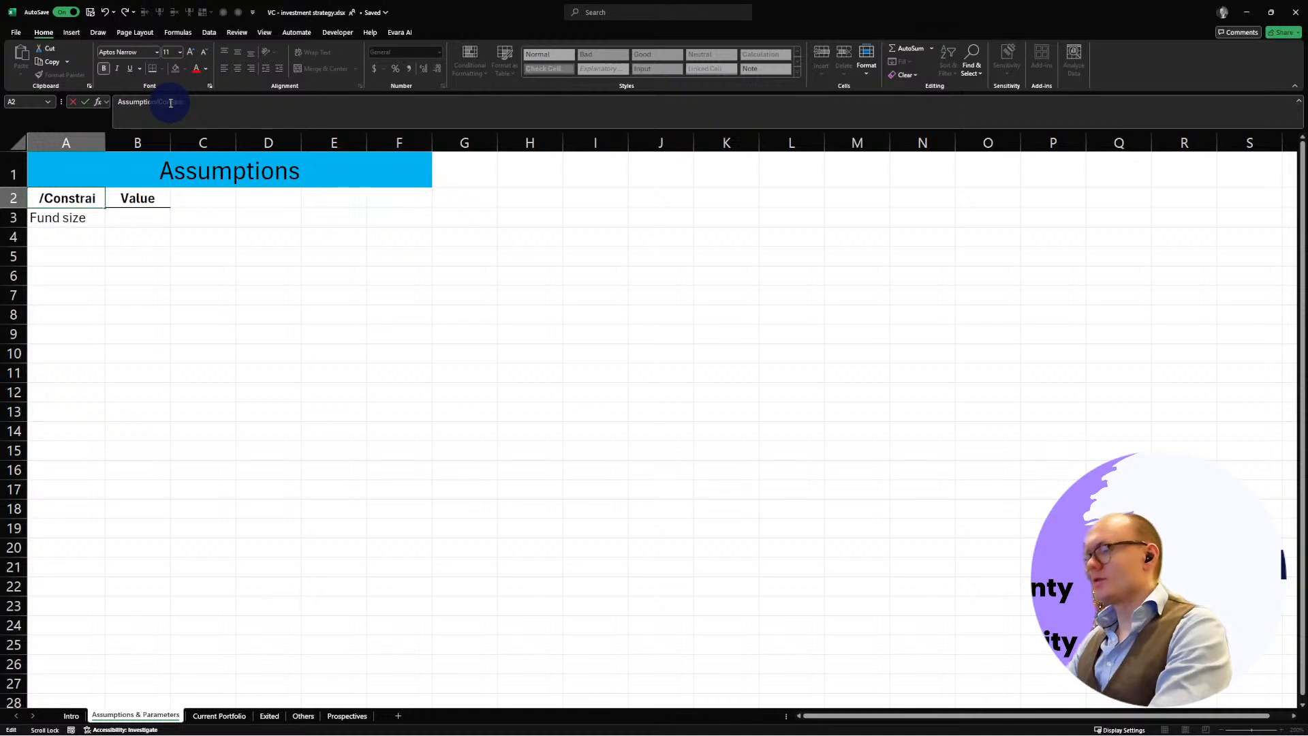
{"action": "key", "text": "Return"}
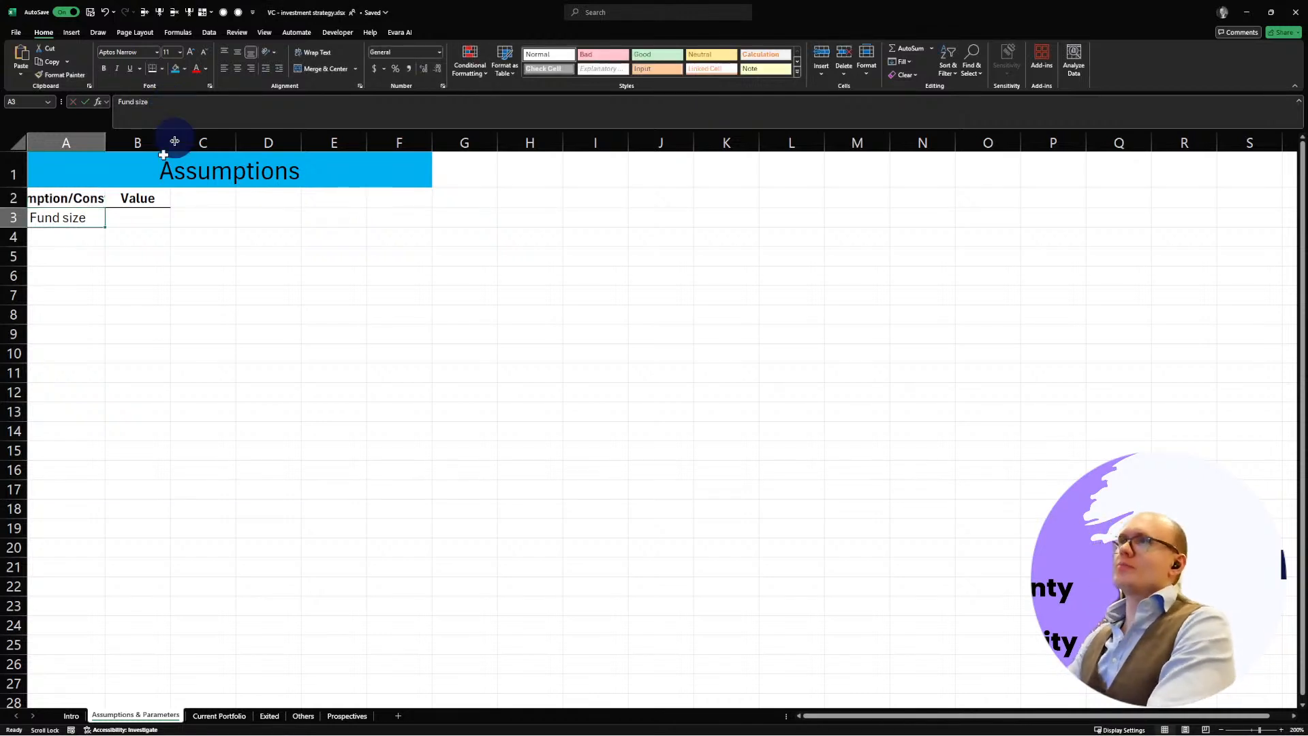
{"action": "double_click", "coordinate": [105, 142]}
{"action": "left_click", "coordinate": [170, 259]}
Step: Enter the header "Is assumption" in cell C2
{"action": "left_click", "coordinate": [276, 197]}
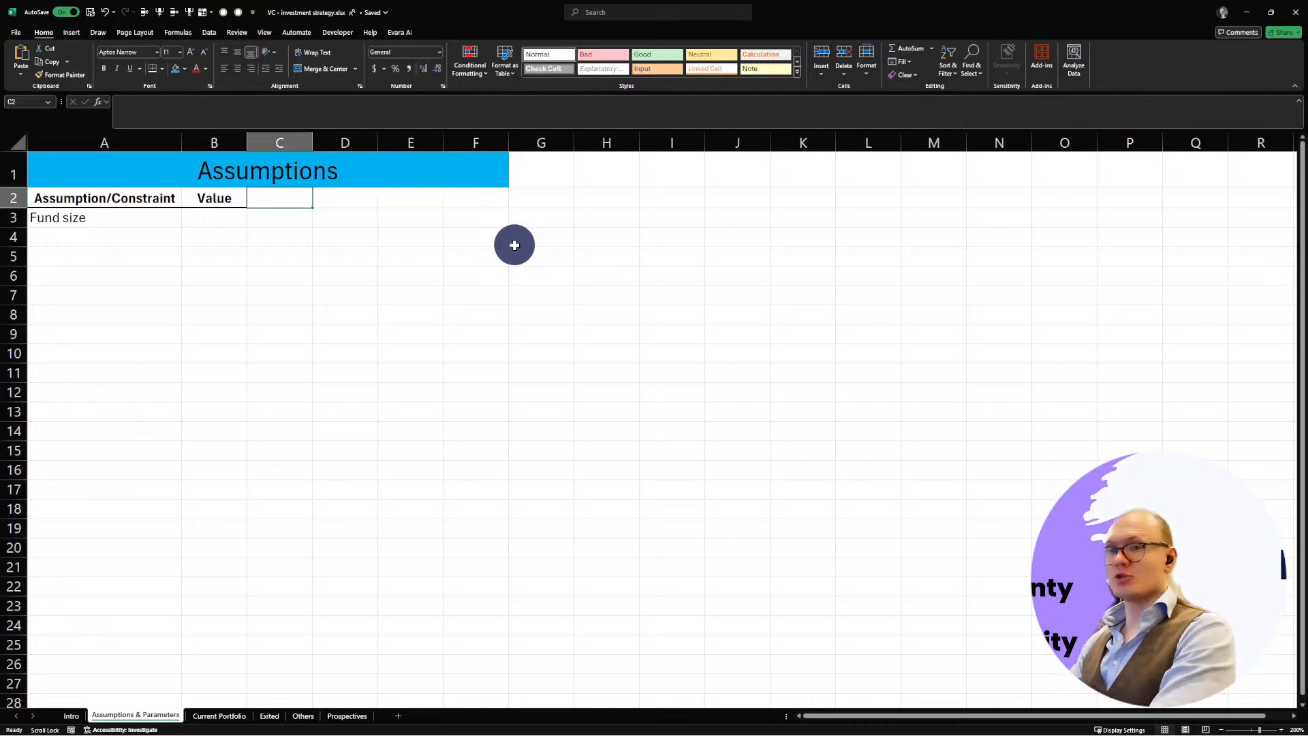
{"action": "type", "text": "Assumption"}
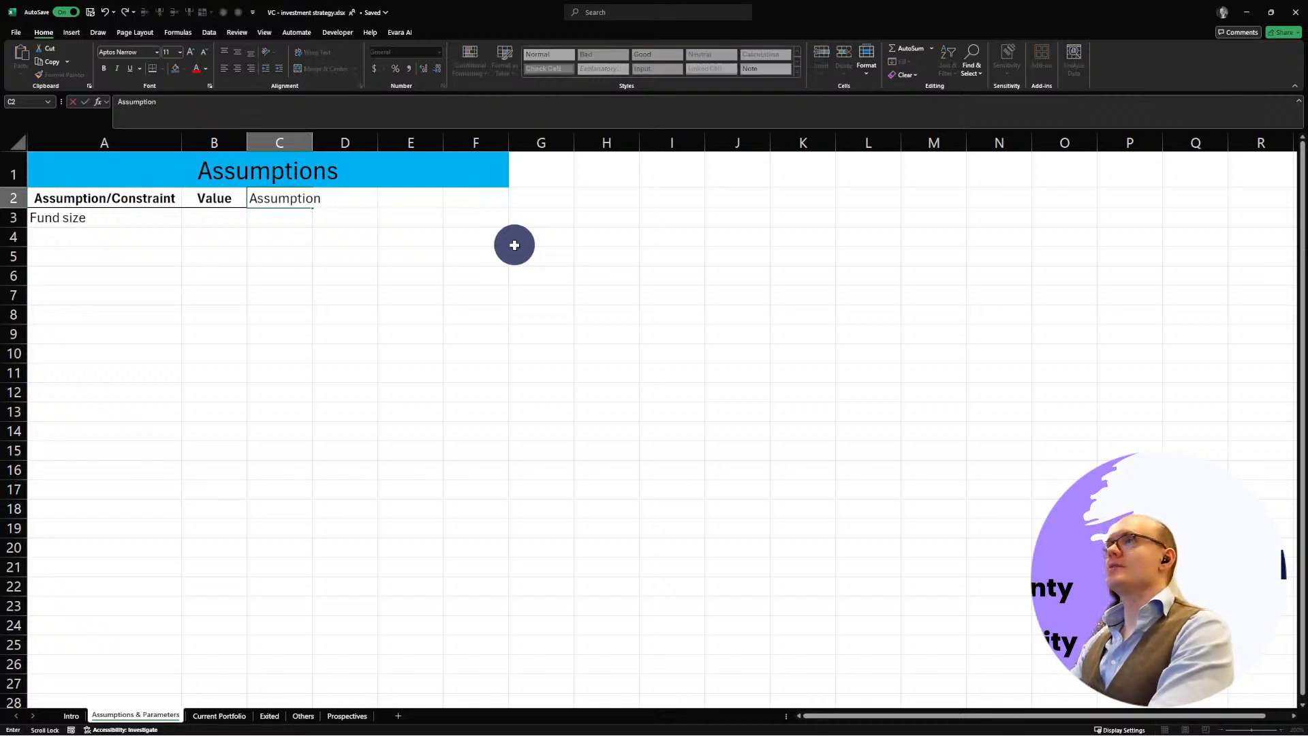
{"action": "left_click", "coordinate": [122, 102]}
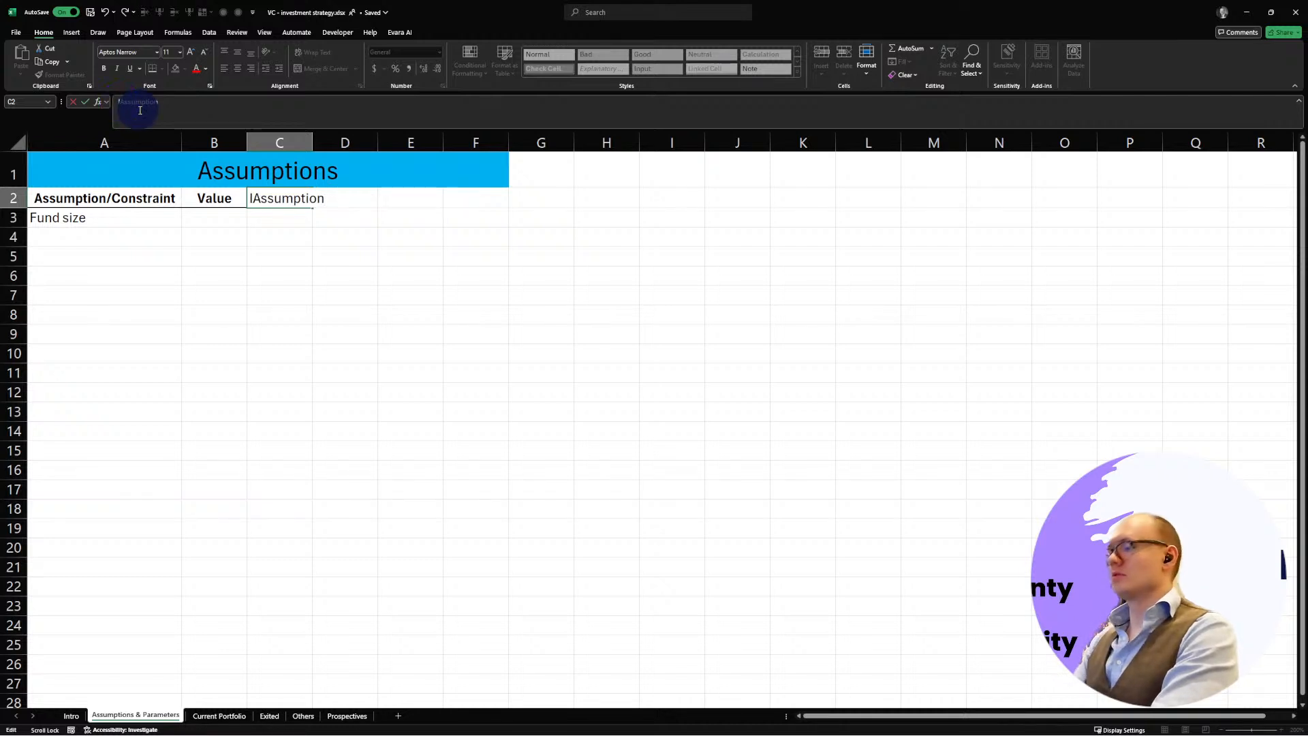
{"action": "type", "text": "Is a"}
{"action": "key", "text": "Delete"}
{"action": "key", "text": "Return"}
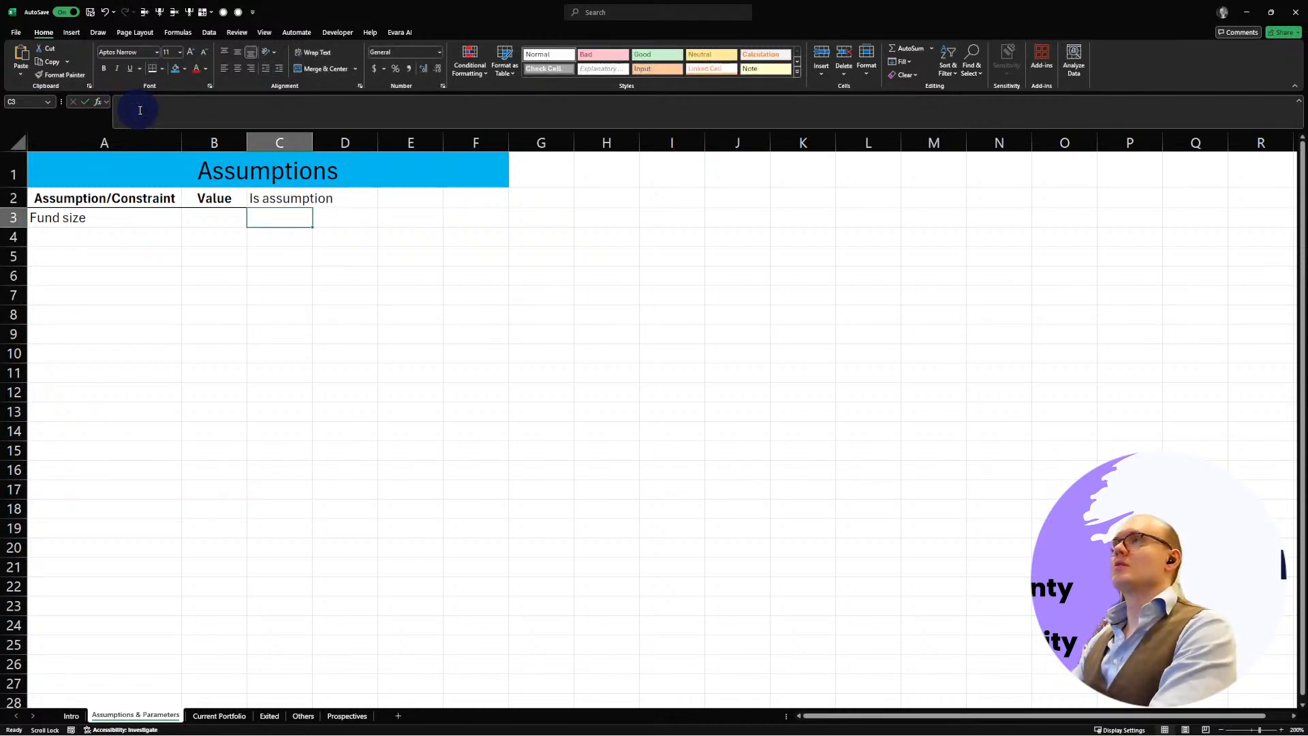
Step: Enter the header "Is constraint" in cell D2
{"action": "scroll", "coordinate": [136, 106], "scroll_direction": "right", "scroll_amount": 2}
{"action": "left_click", "coordinate": [208, 197]}
{"action": "left_click", "coordinate": [204, 114]}
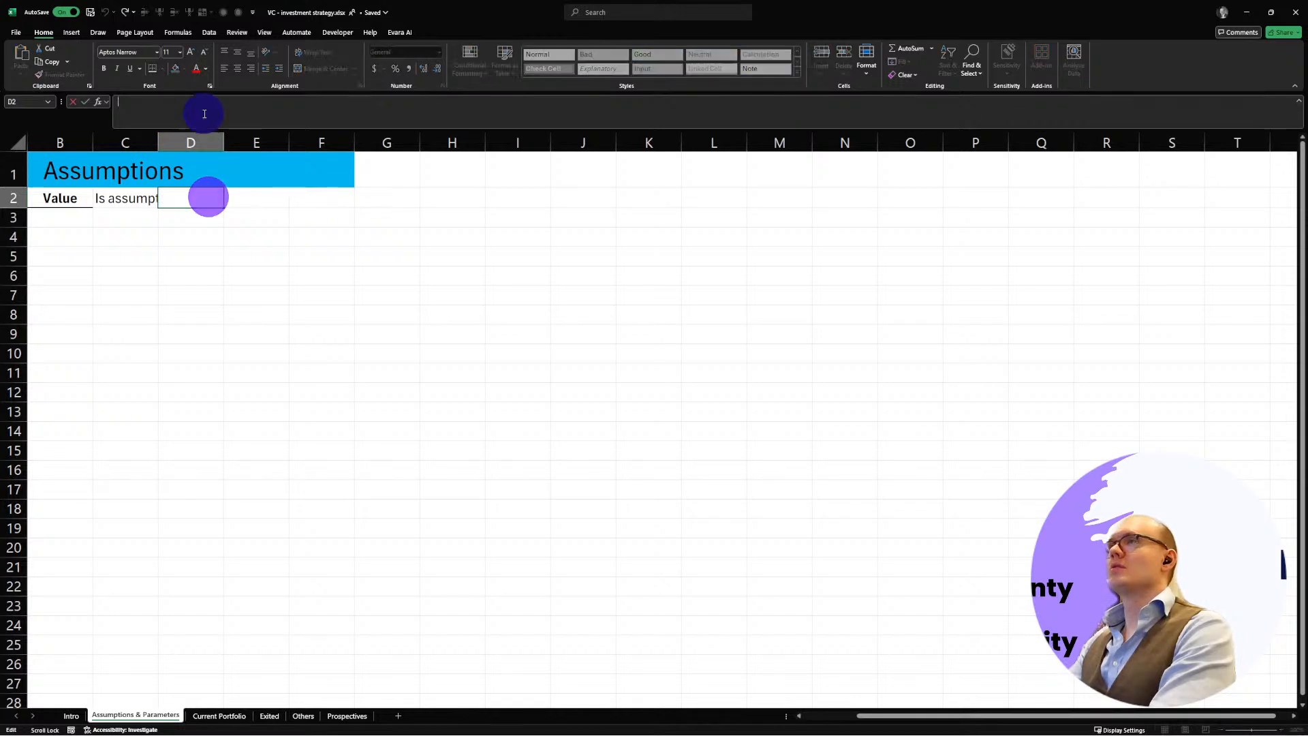
{"action": "type", "text": "Is constraint"}
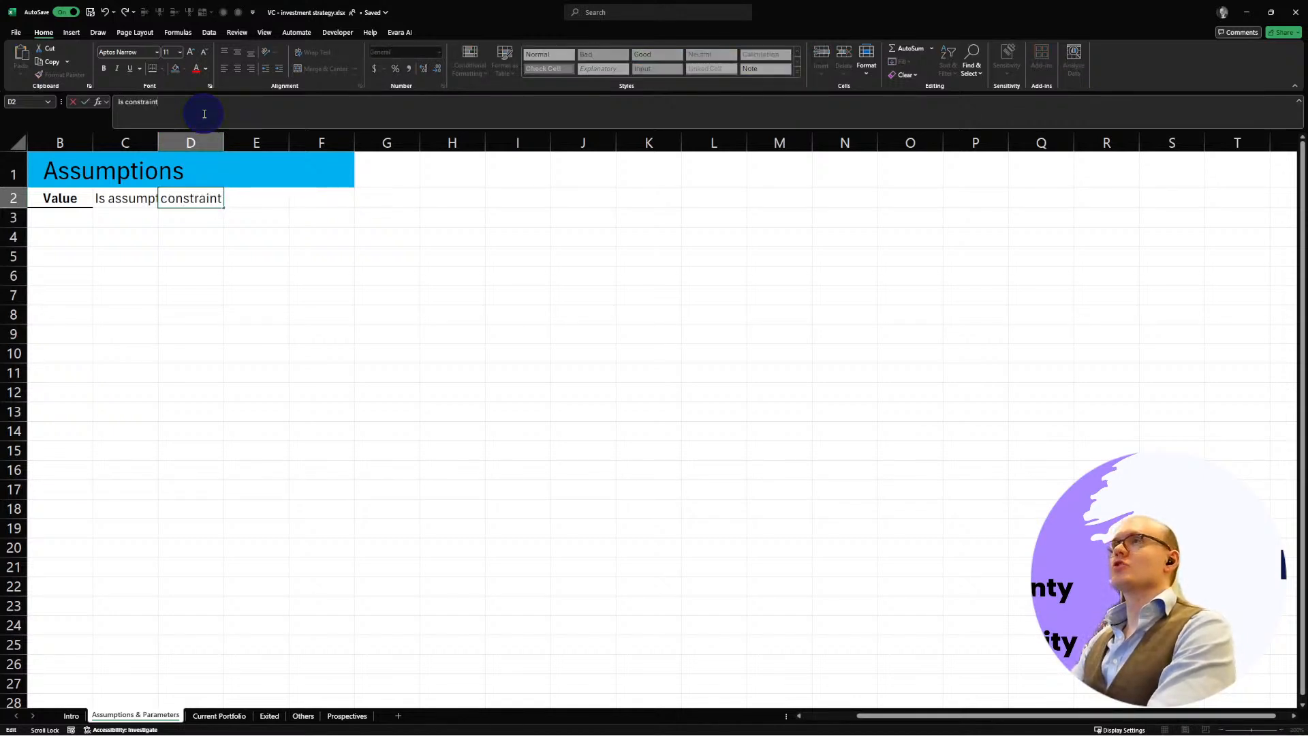
{"action": "key", "text": "Return"}
{"action": "scroll", "coordinate": [205, 114], "scroll_direction": "left", "scroll_amount": 2}
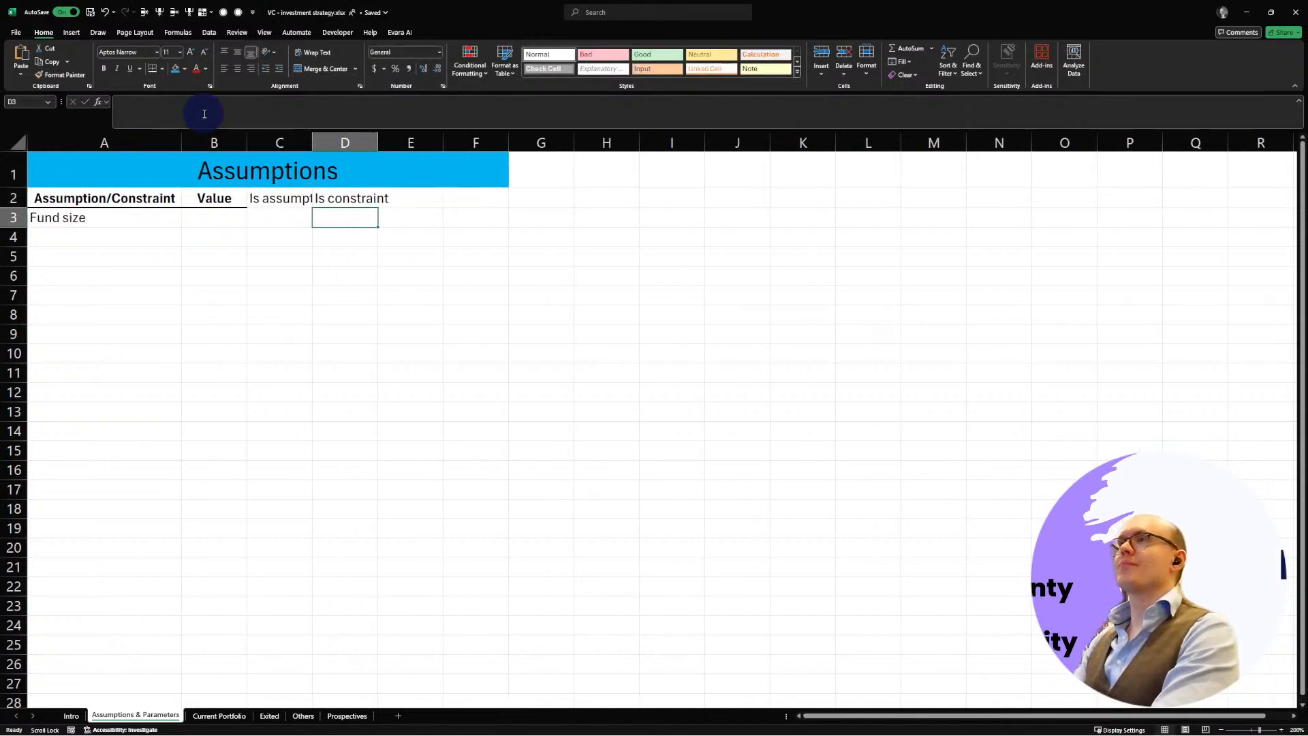
Step: Insert checkboxes in cells C3 and D3 for the Fund size row
{"action": "left_click", "coordinate": [278, 223]}
{"action": "left_click", "coordinate": [179, 34]}
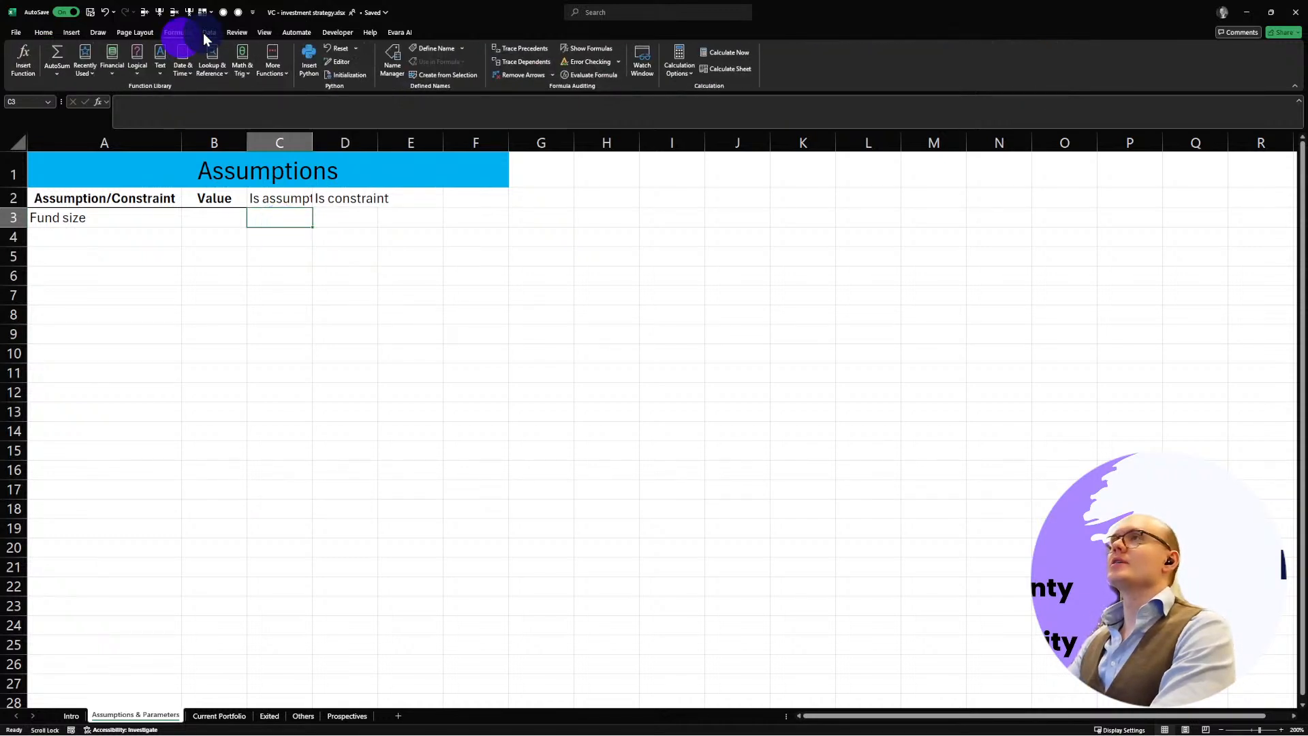
{"action": "left_click", "coordinate": [212, 31]}
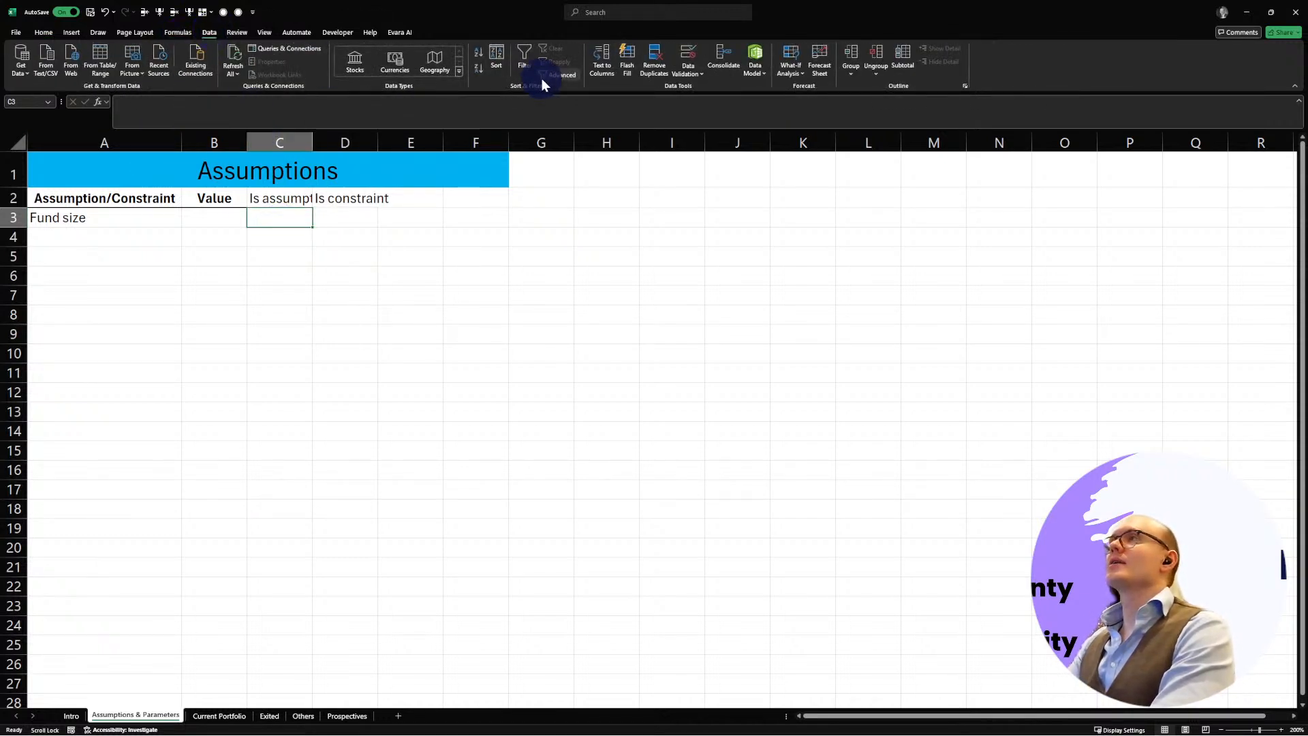
{"action": "left_click", "coordinate": [70, 32]}
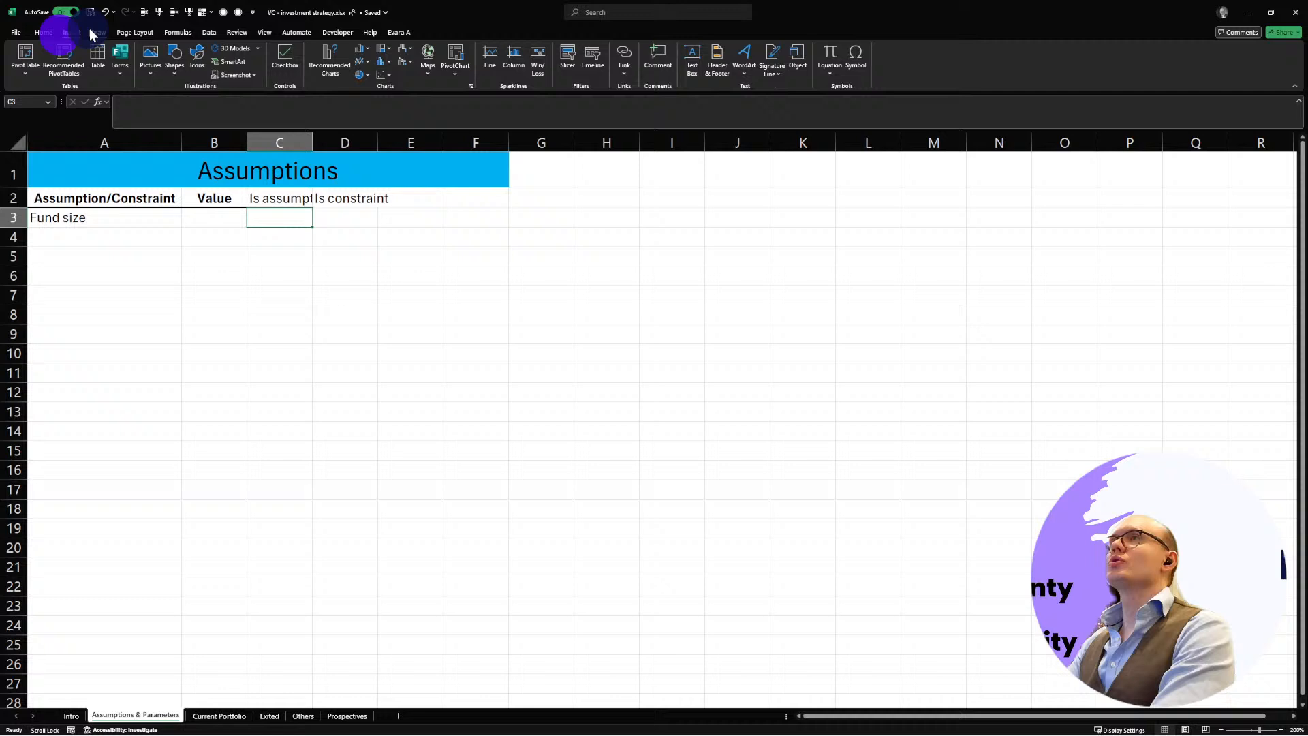
{"action": "left_click", "coordinate": [285, 58]}
{"action": "left_click", "coordinate": [359, 218]}
{"action": "left_click", "coordinate": [285, 58]}
{"action": "left_click", "coordinate": [351, 333]}
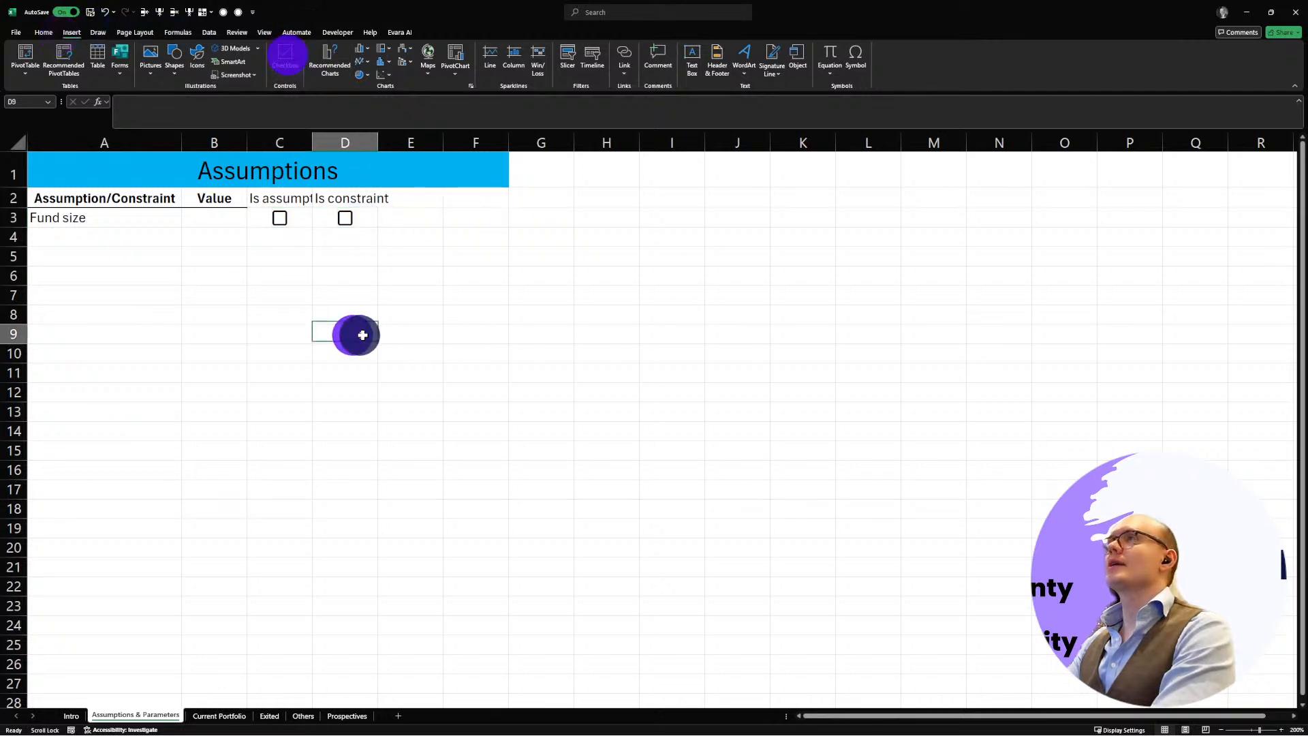
Step: Copy the Value header's formatting onto the Is assumption and Is constraint headers in cells C2:D2
{"action": "left_click", "coordinate": [218, 199]}
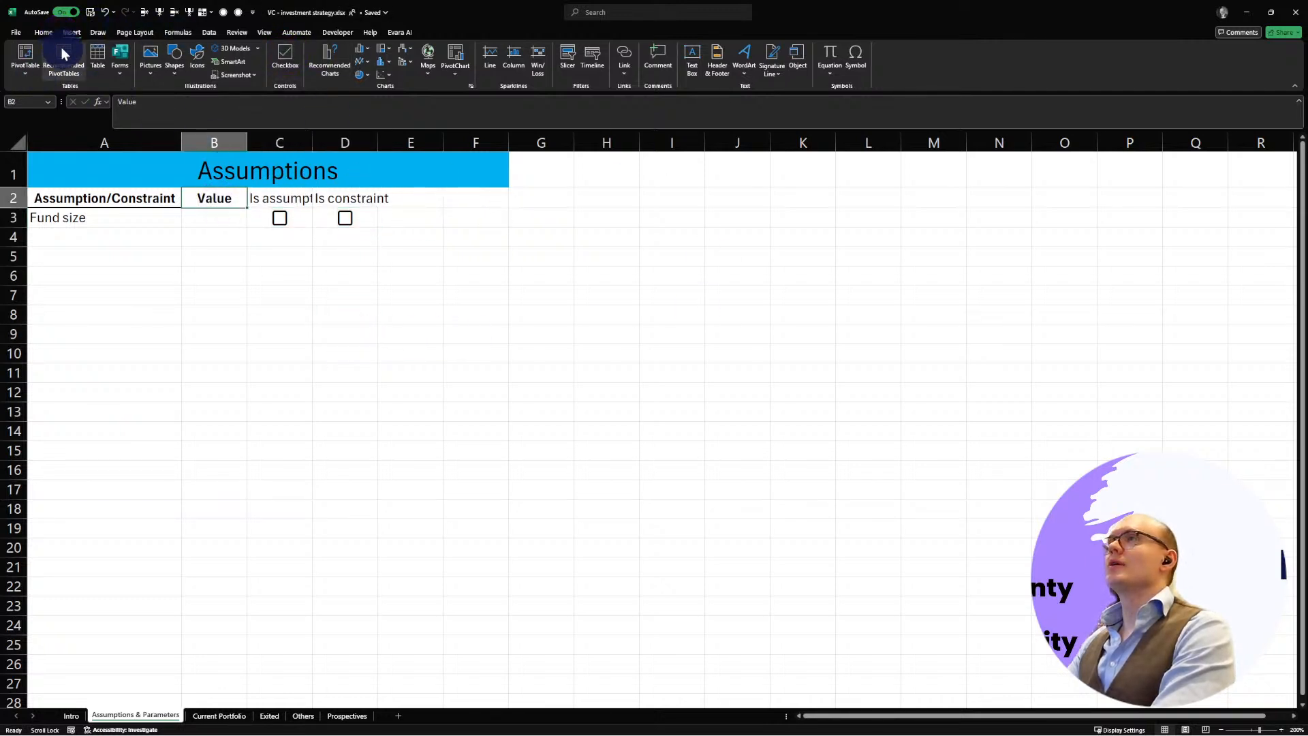
{"action": "left_click", "coordinate": [47, 34]}
{"action": "left_click", "coordinate": [53, 80]}
{"action": "mouse_move", "coordinate": [259, 198]}
{"action": "left_mouse_down"}
{"action": "mouse_move", "coordinate": [447, 196]}
{"action": "mouse_move", "coordinate": [360, 197]}
{"action": "left_mouse_up"}
{"action": "left_click", "coordinate": [279, 361]}
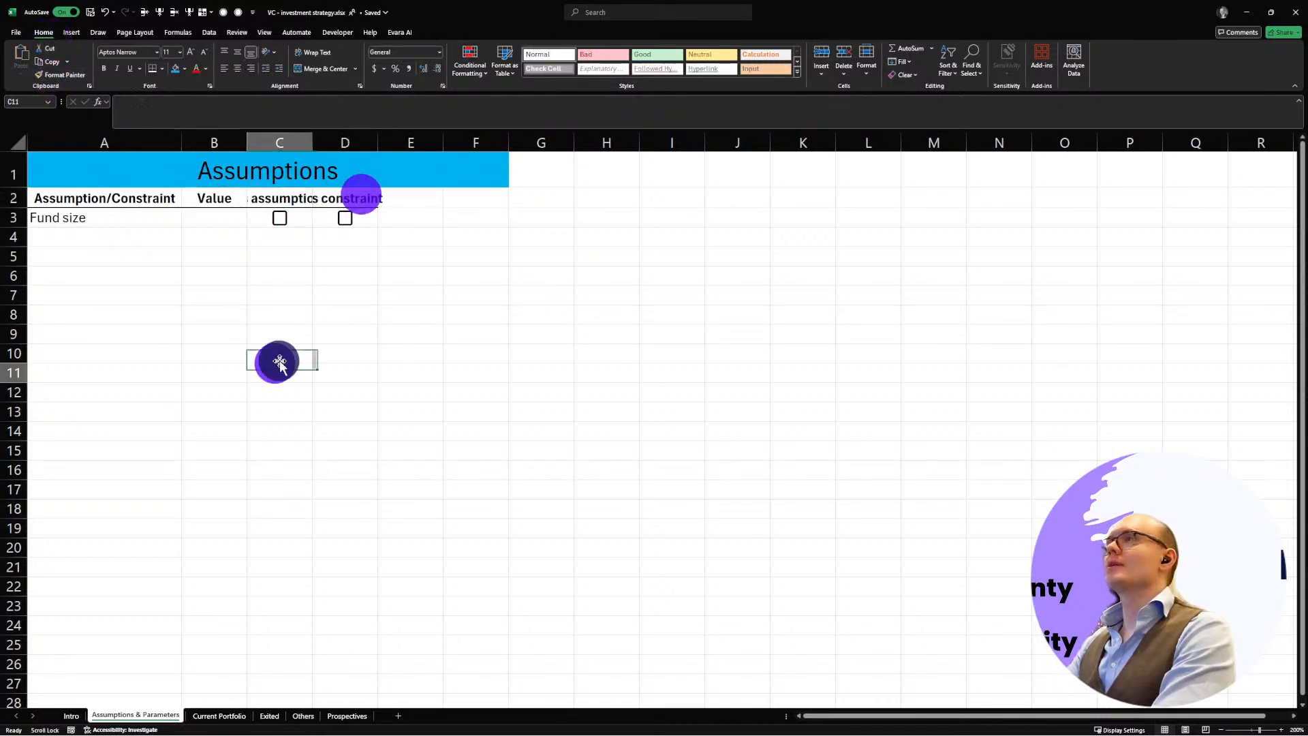
Step: Fit the widths of columns C and D to their header text
{"action": "double_click", "coordinate": [312, 140]}
{"action": "double_click", "coordinate": [404, 140]}
{"action": "left_click", "coordinate": [353, 328]}
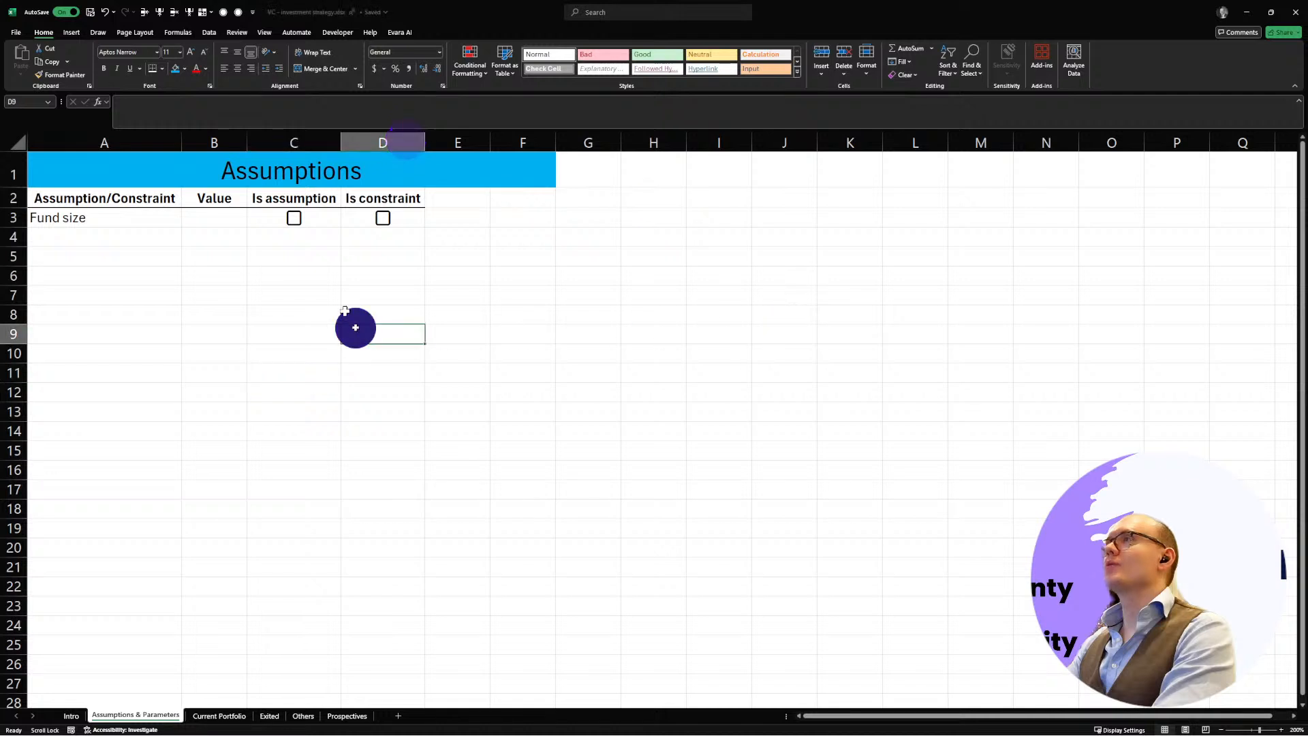
Step: Tick the Is constraint checkbox for Fund size and enter 1000000 as its value in cell B3
{"action": "left_click", "coordinate": [382, 217]}
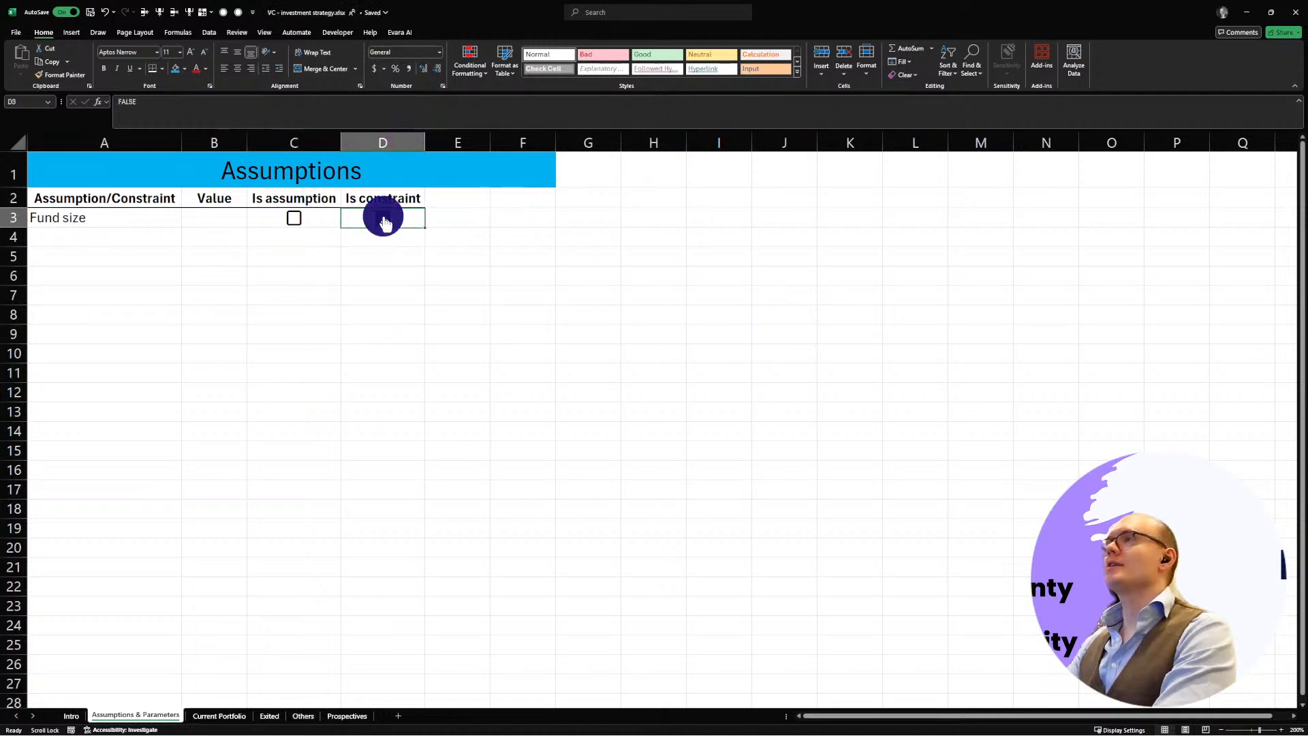
{"action": "left_click", "coordinate": [115, 328]}
{"action": "left_click", "coordinate": [224, 216]}
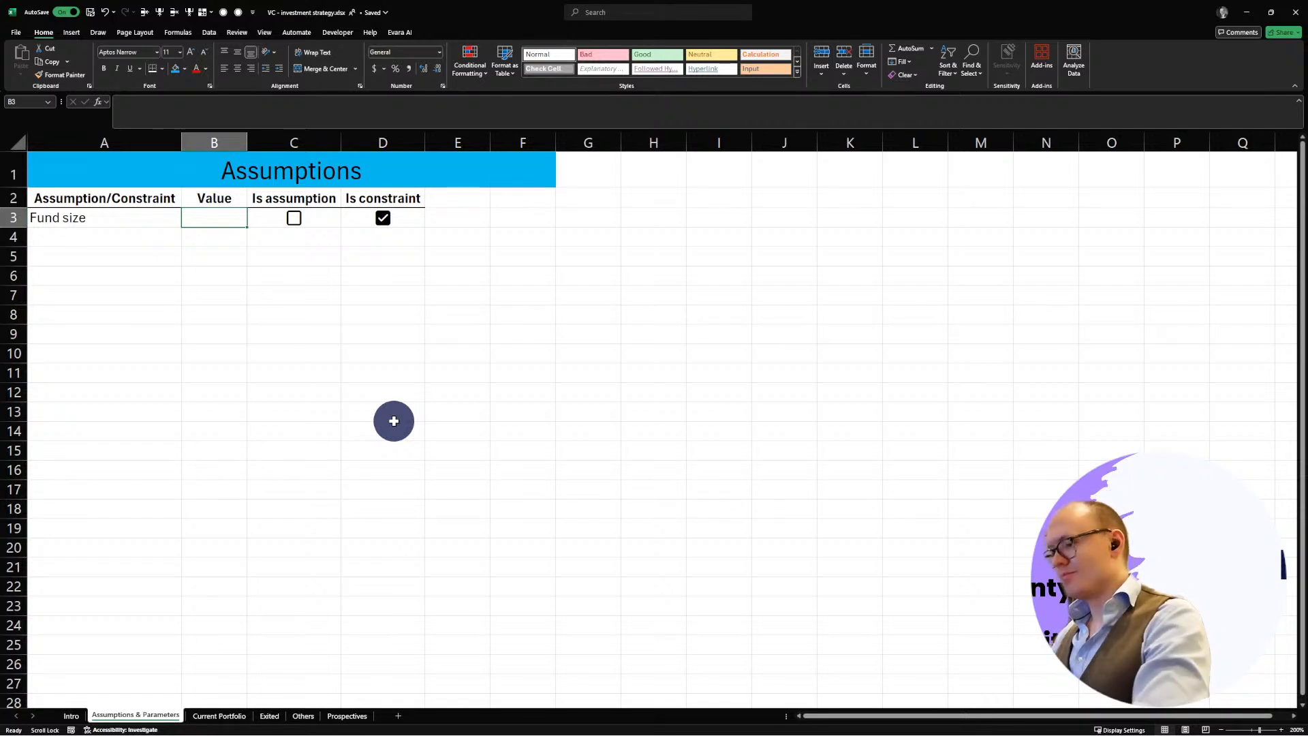
{"action": "type", "text": "10"}
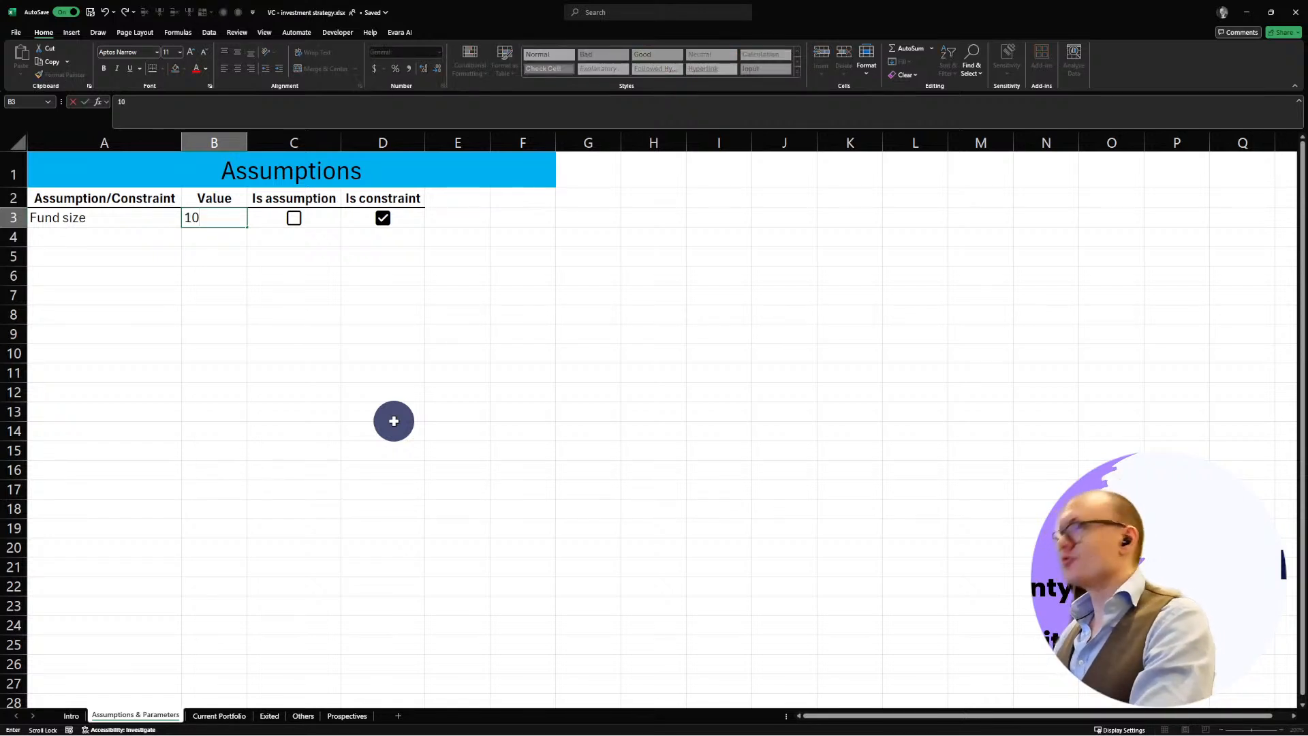
{"action": "type", "text": "0000"}
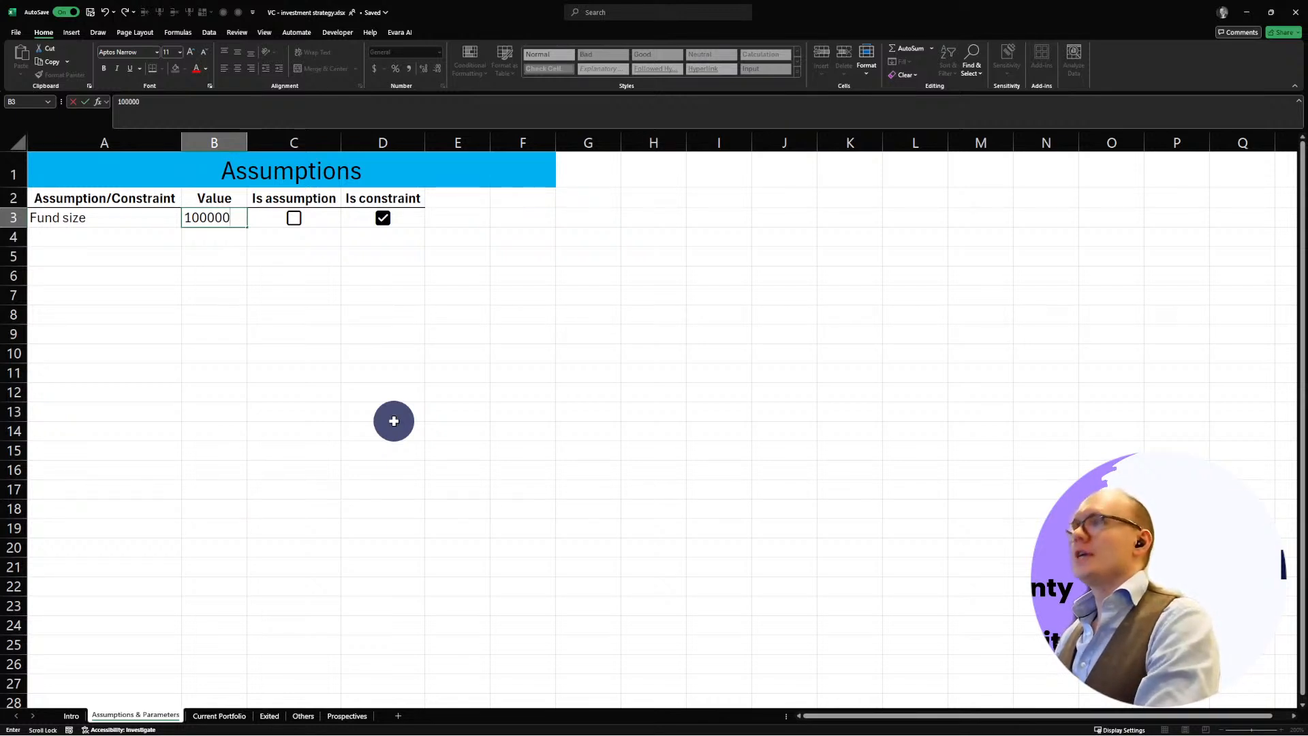
{"action": "type", "text": "0"}
{"action": "key", "text": "Return"}
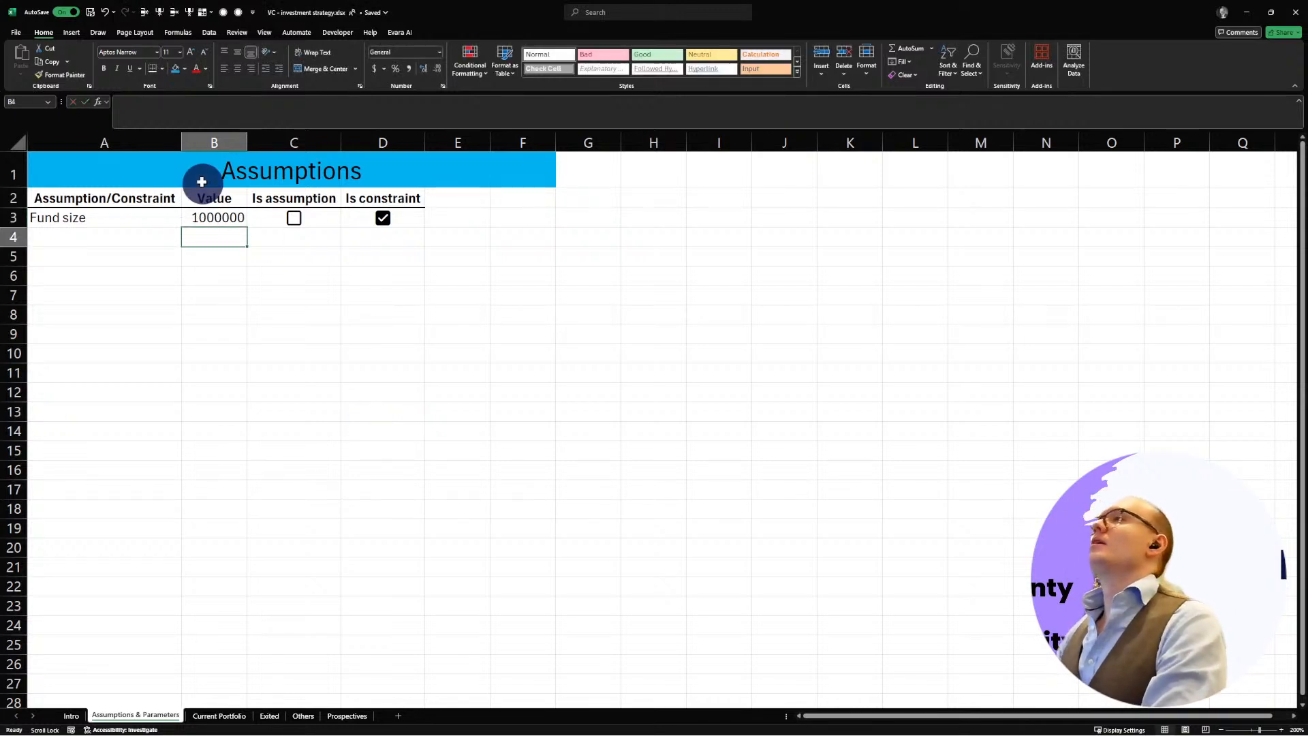
Step: Apply the English (United States) dollar accounting format to the fund size value in cell B3
{"action": "left_click", "coordinate": [202, 218]}
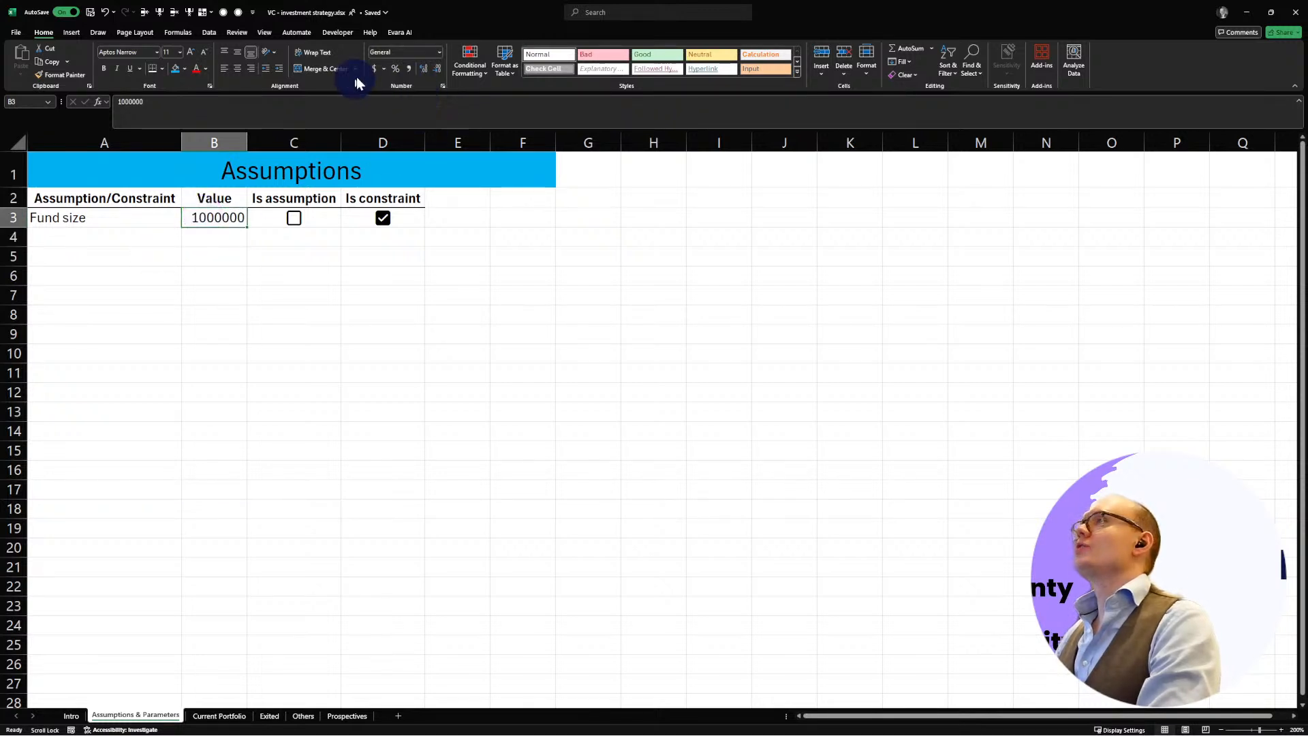
{"action": "left_click", "coordinate": [385, 67]}
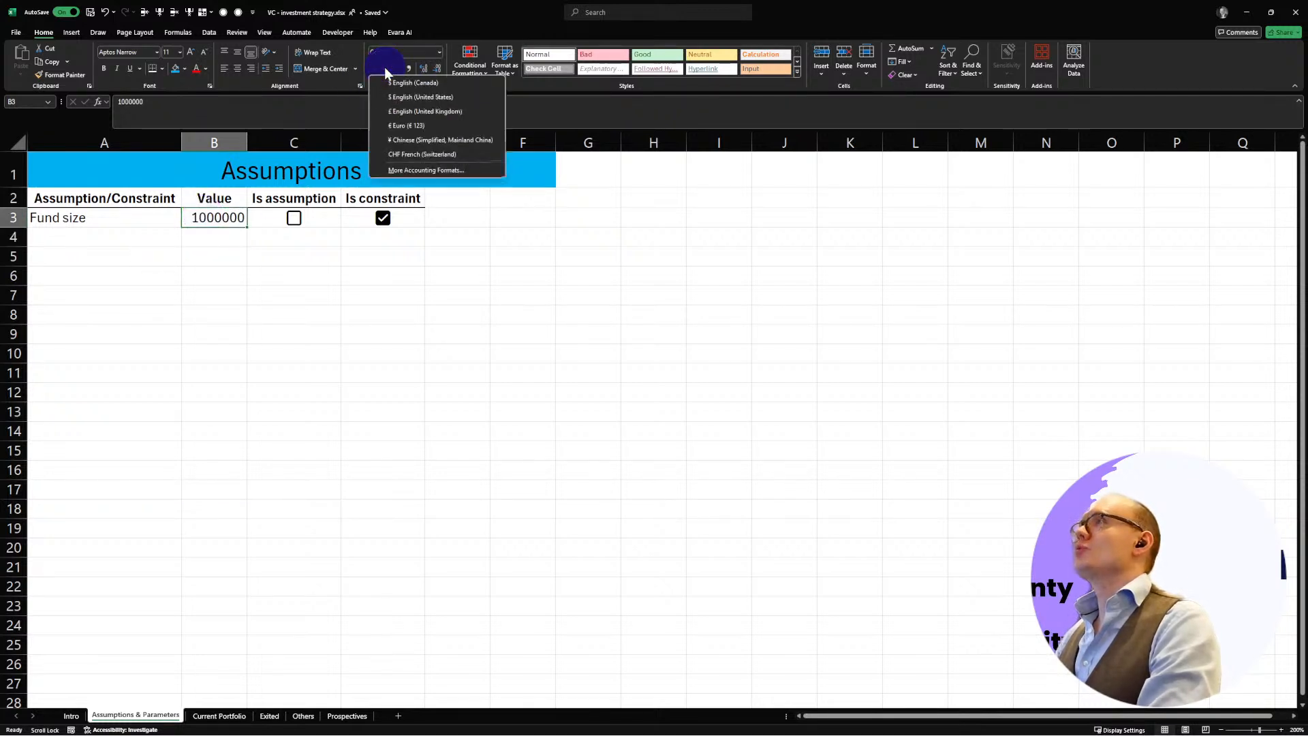
{"action": "left_click", "coordinate": [415, 92]}
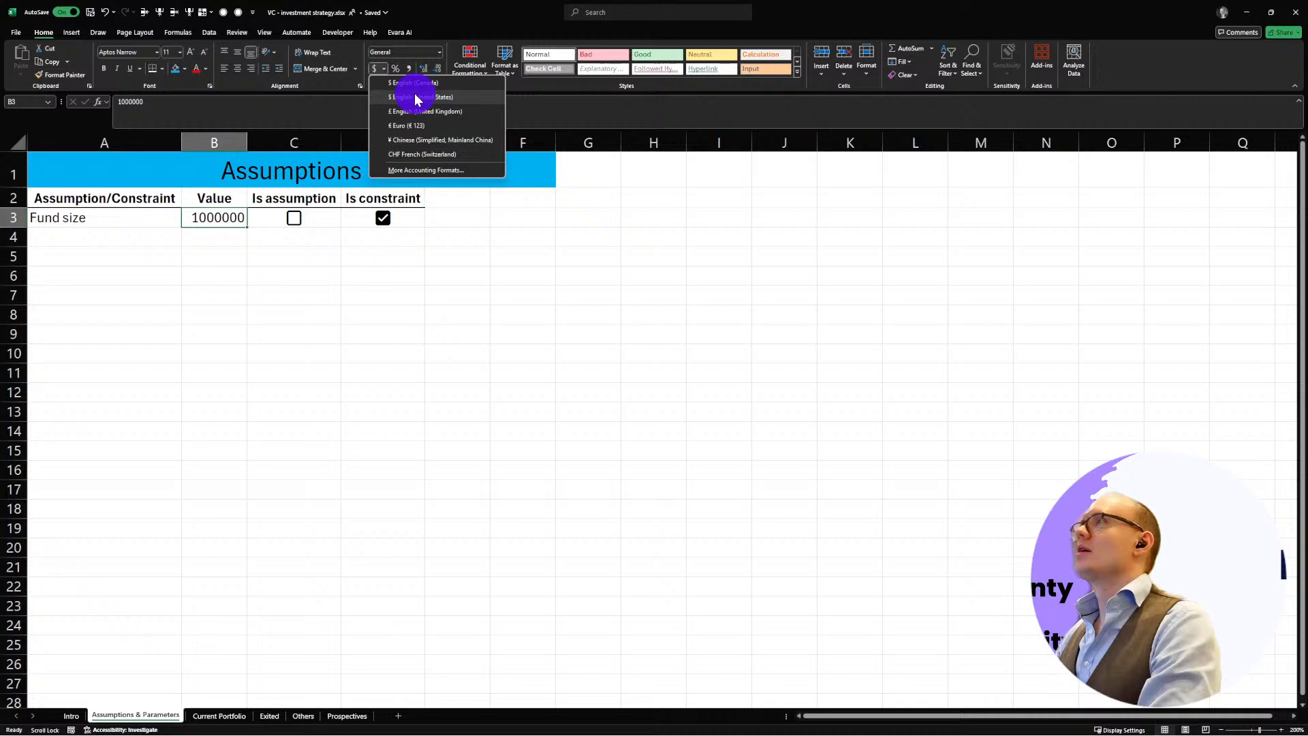
{"action": "left_click", "coordinate": [219, 328]}
{"action": "left_click", "coordinate": [266, 292]}
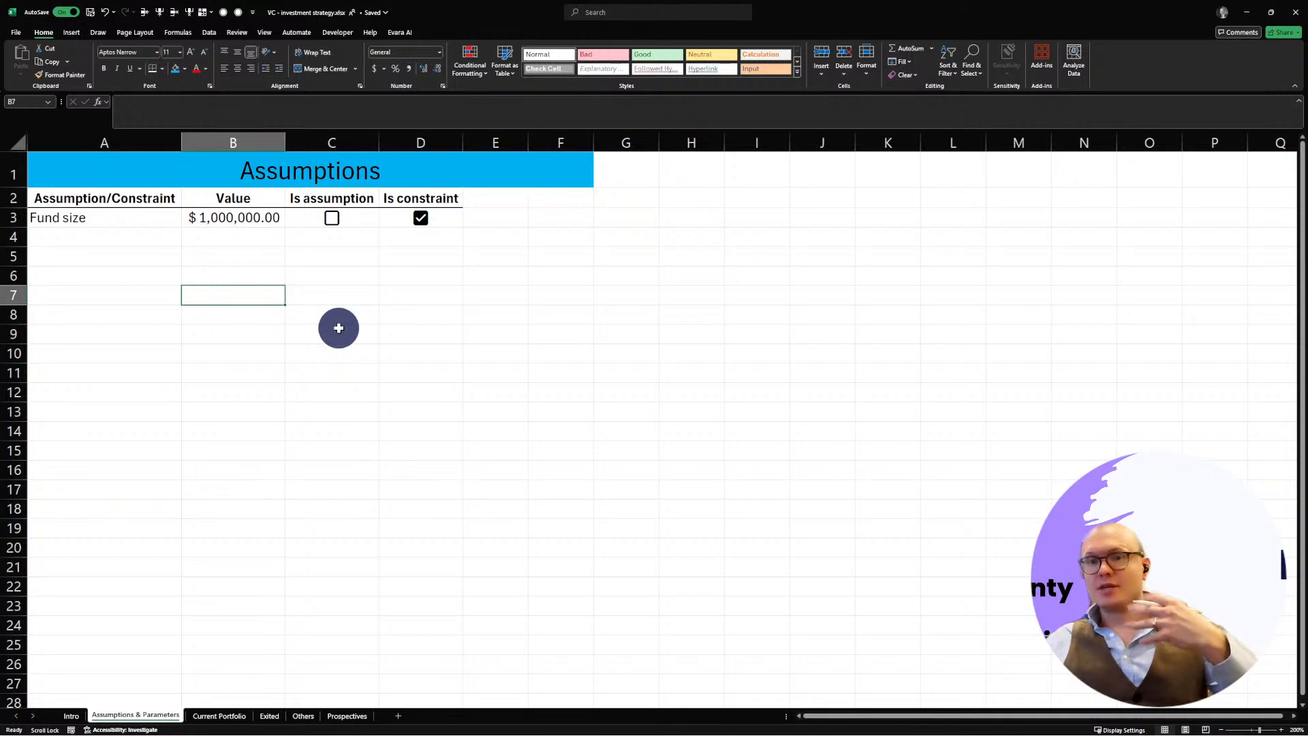
Step: Change the fund size value in cell B3 to $100,000,000.00
{"action": "left_click", "coordinate": [212, 220]}
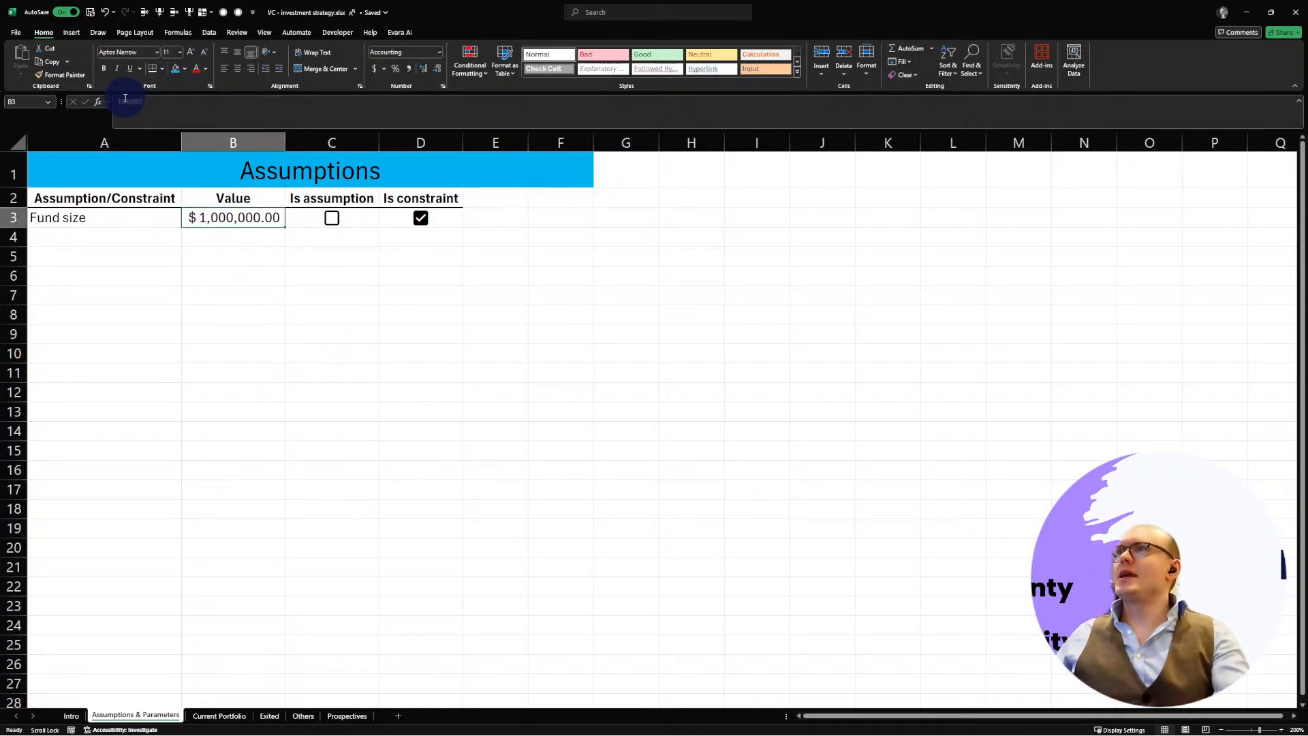
{"action": "left_click", "coordinate": [125, 99]}
{"action": "type", "text": "00"}
{"action": "key", "text": "Return"}
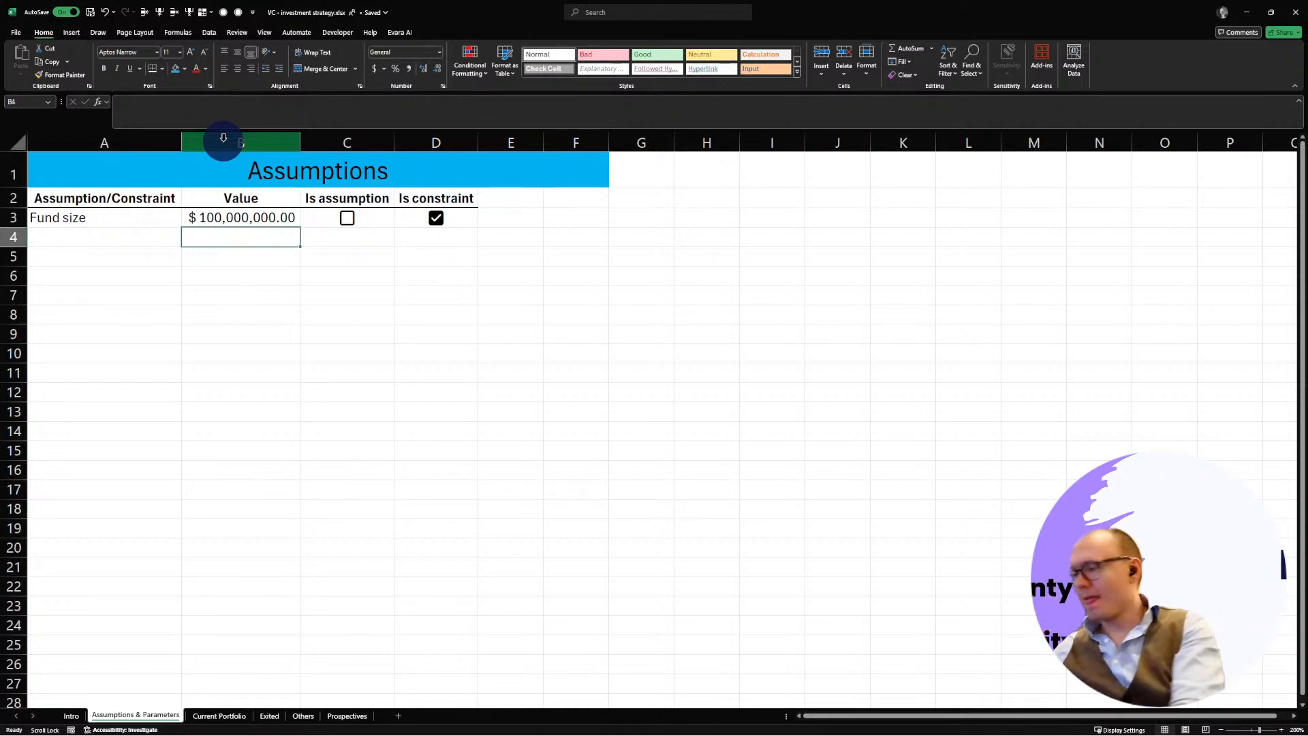
Step: Clear the stray entries in range D2:F10 of the Prospectives sheet and return to the Assumptions & Parameters sheet
{"action": "left_click", "coordinate": [113, 243]}
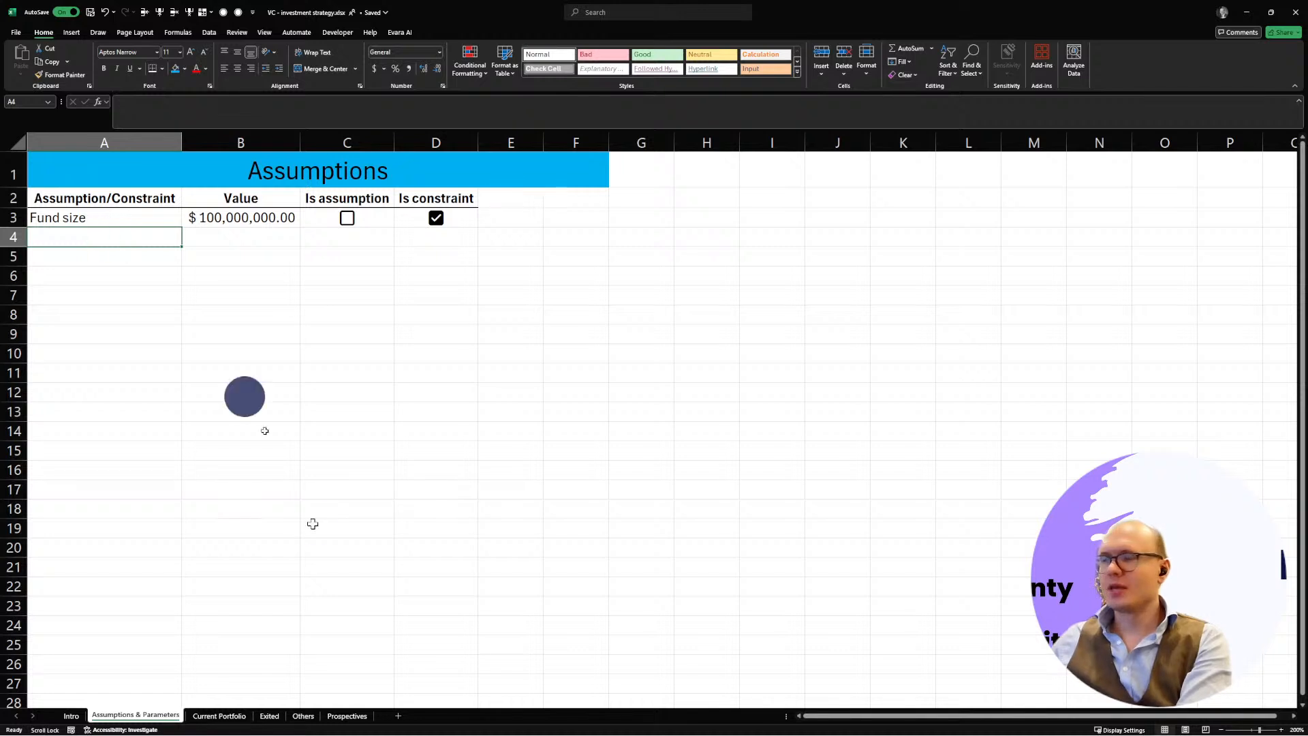
{"action": "left_click", "coordinate": [270, 717]}
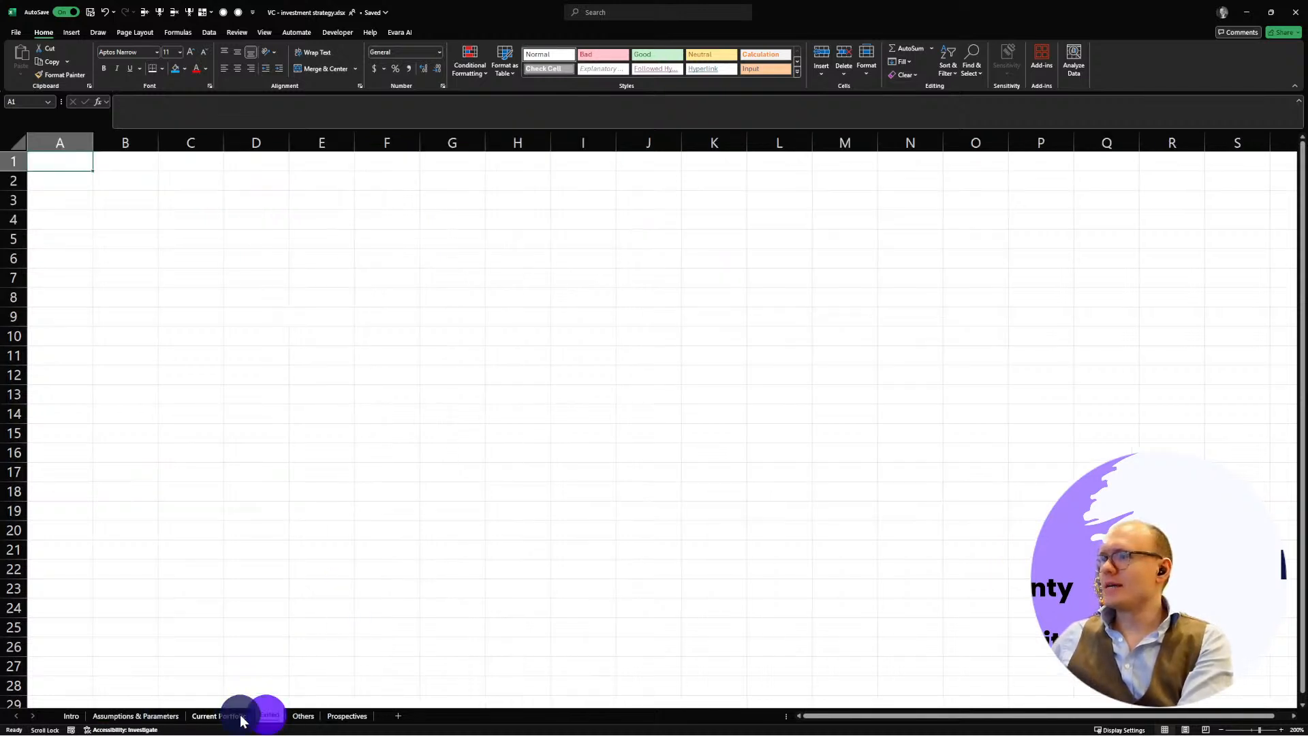
{"action": "left_click", "coordinate": [303, 717]}
{"action": "left_click", "coordinate": [344, 716]}
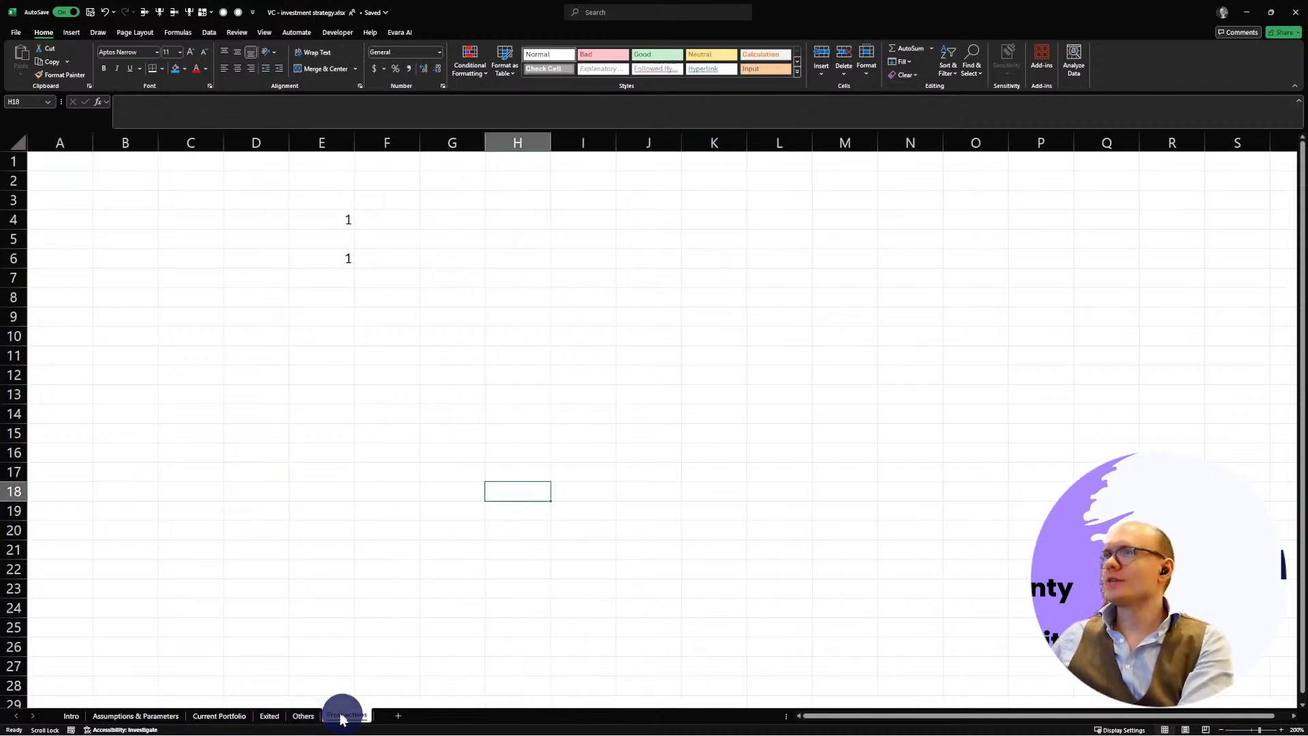
{"action": "left_click_drag", "start_coordinate": [231, 181], "coordinate": [398, 333]}
{"action": "key", "text": "Delete"}
{"action": "left_click", "coordinate": [198, 417]}
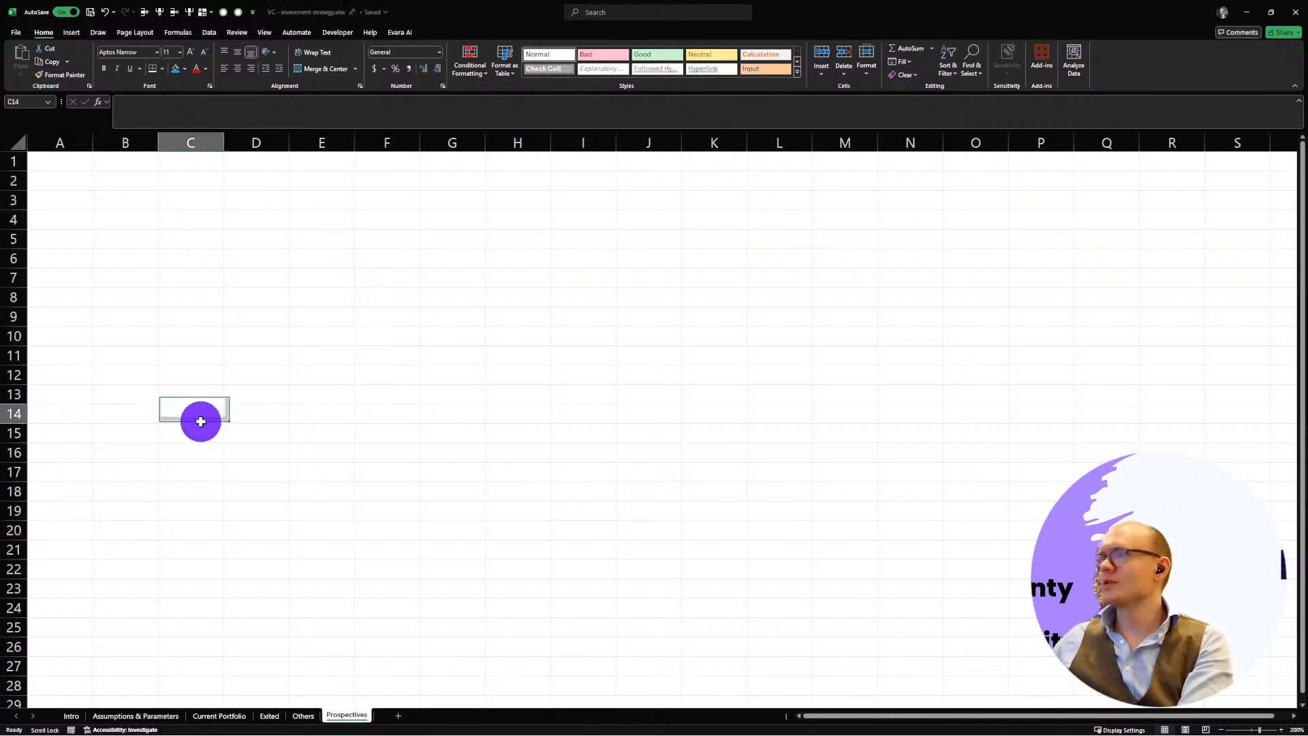
{"action": "left_click", "coordinate": [137, 715]}
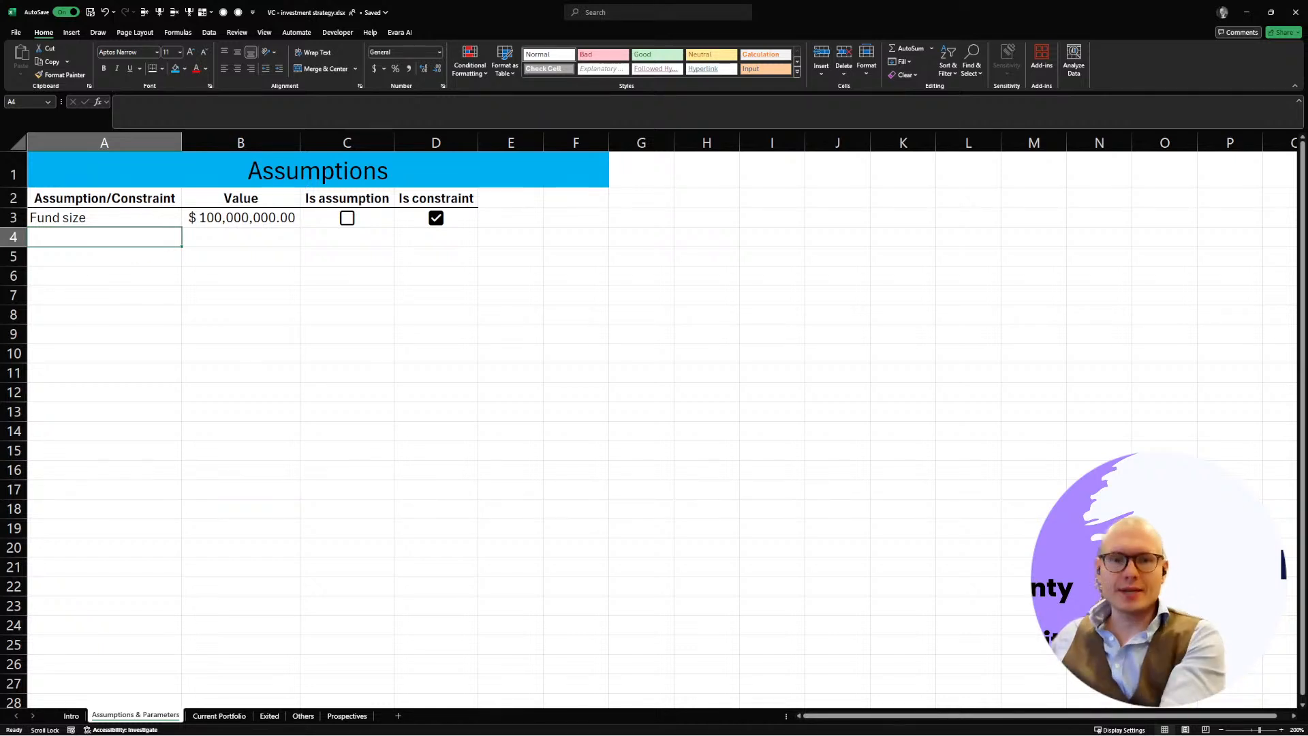
Step: Open a File Explorer window and move it off the workbook's screen
{"action": "key", "text": "super+e"}
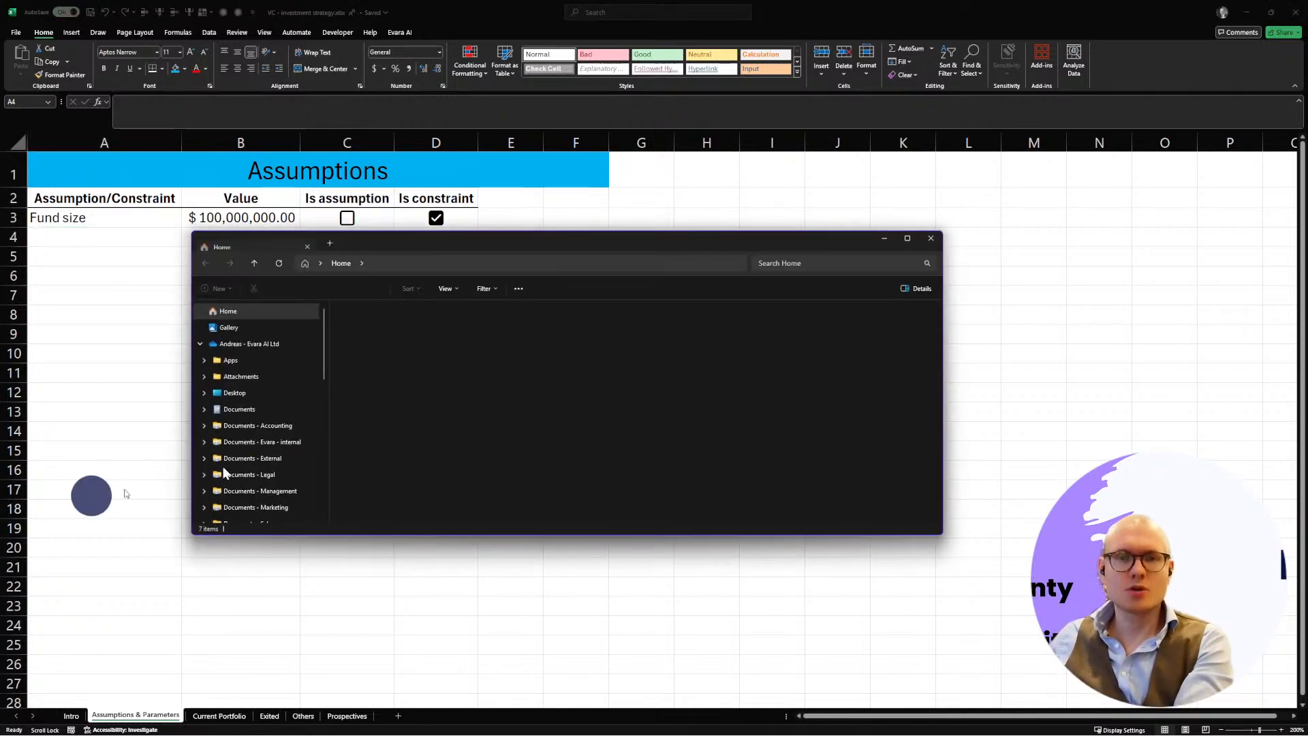
{"action": "left_click_drag", "start_coordinate": [451, 239], "coordinate": [0, 436]}
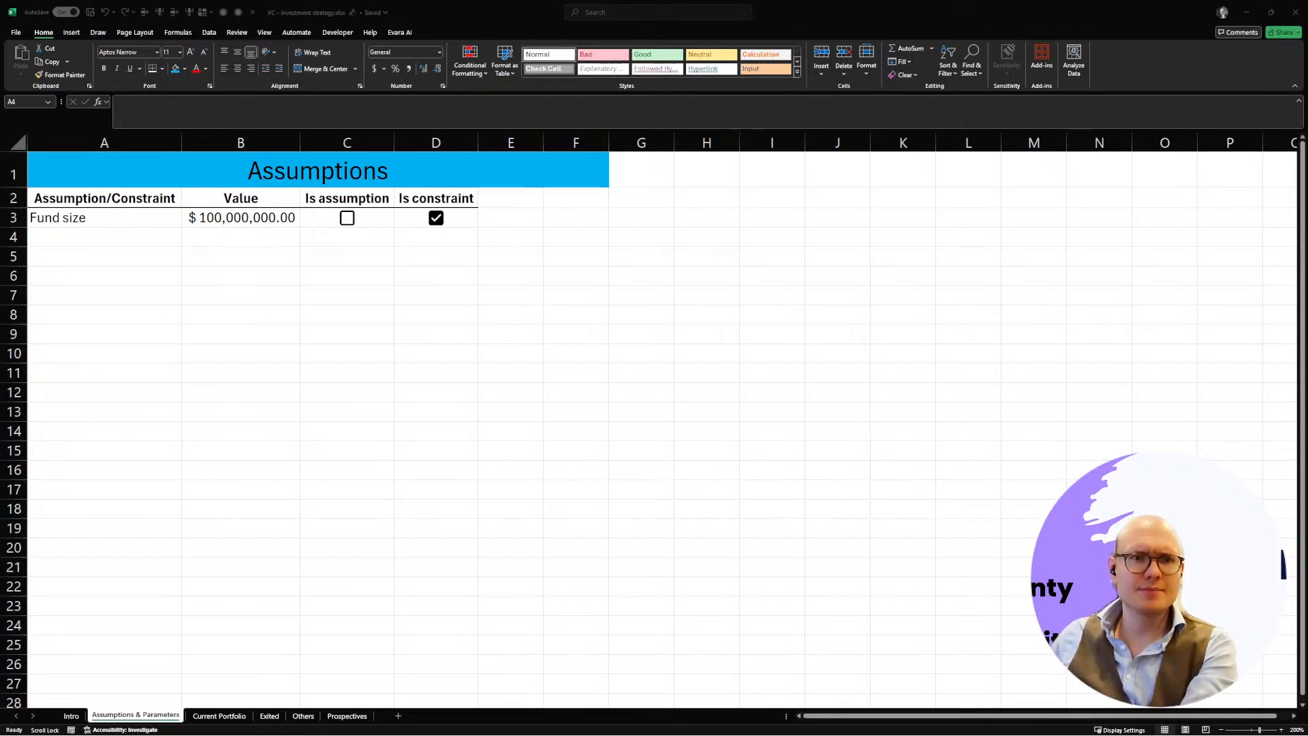
Step: Move the other open workbook's window off this screen and return to the VC investment strategy workbook
{"action": "key", "text": "alt+Tab"}
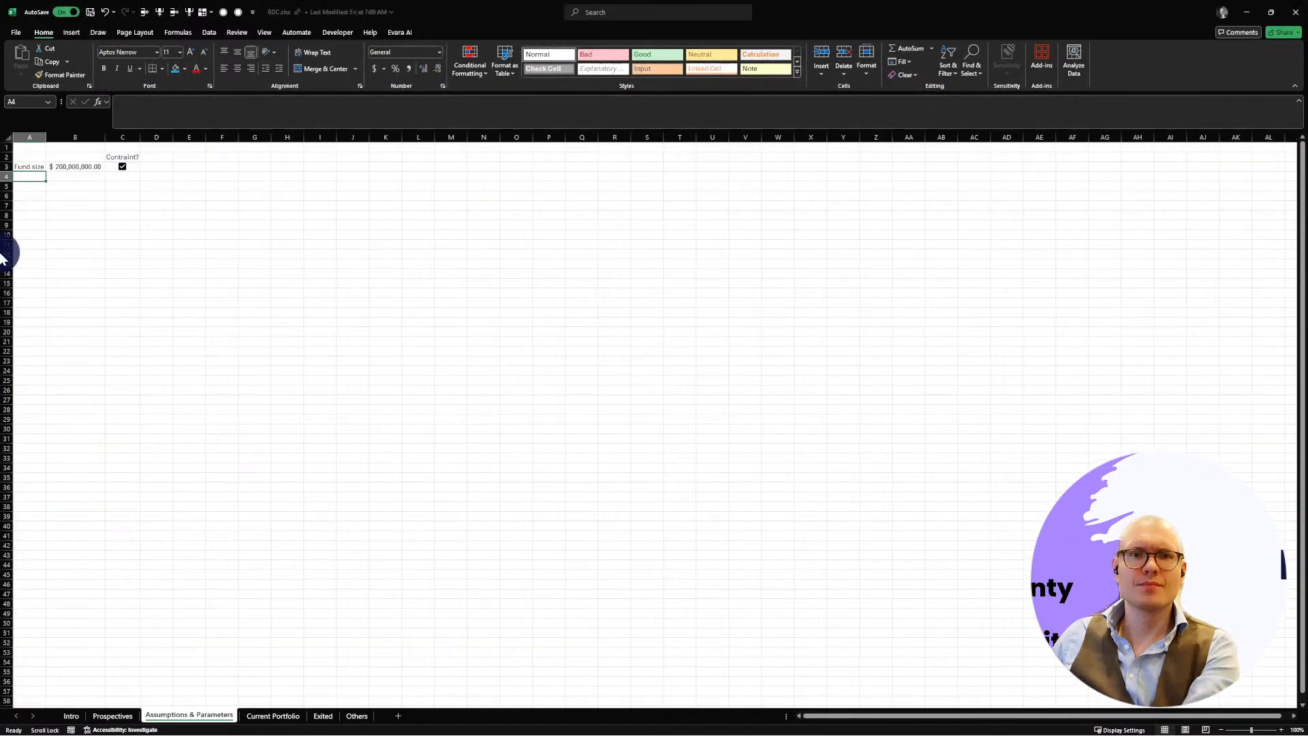
{"action": "left_click_drag", "start_coordinate": [1159, 13], "coordinate": [0, 402]}
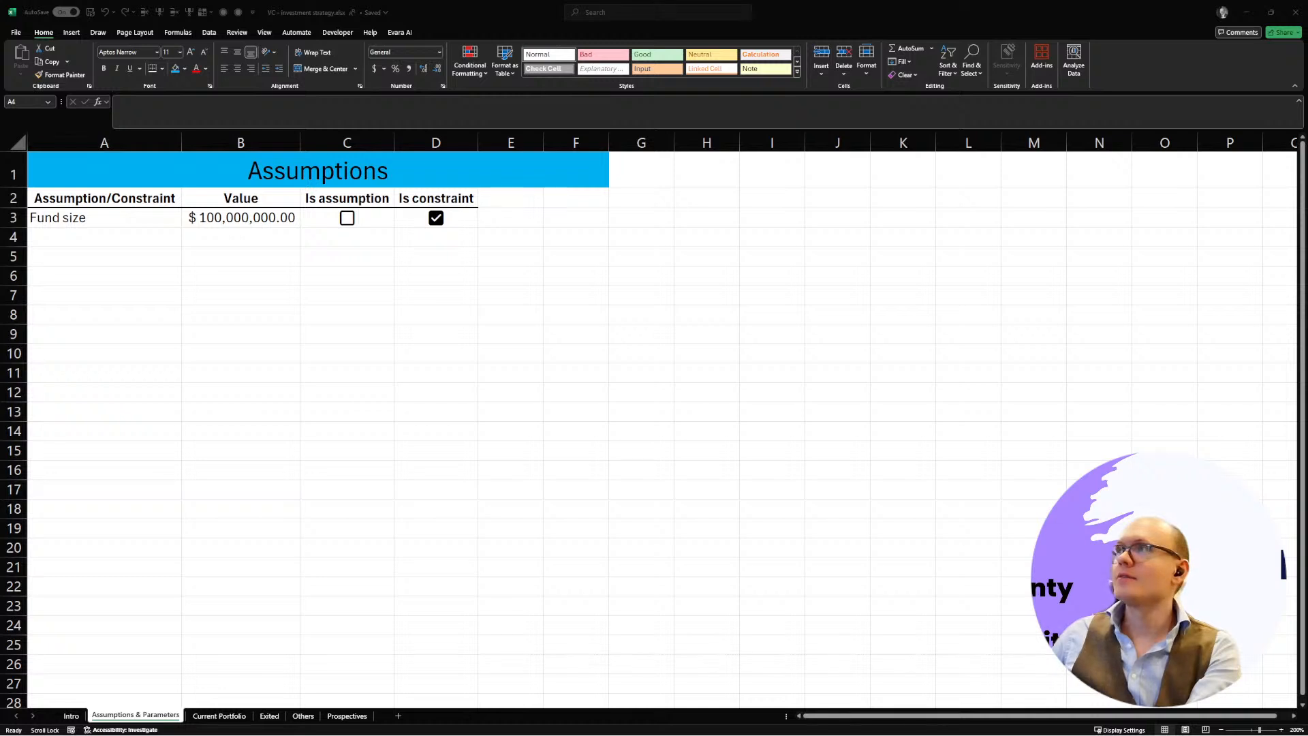
{"action": "key", "text": "alt+Tab"}
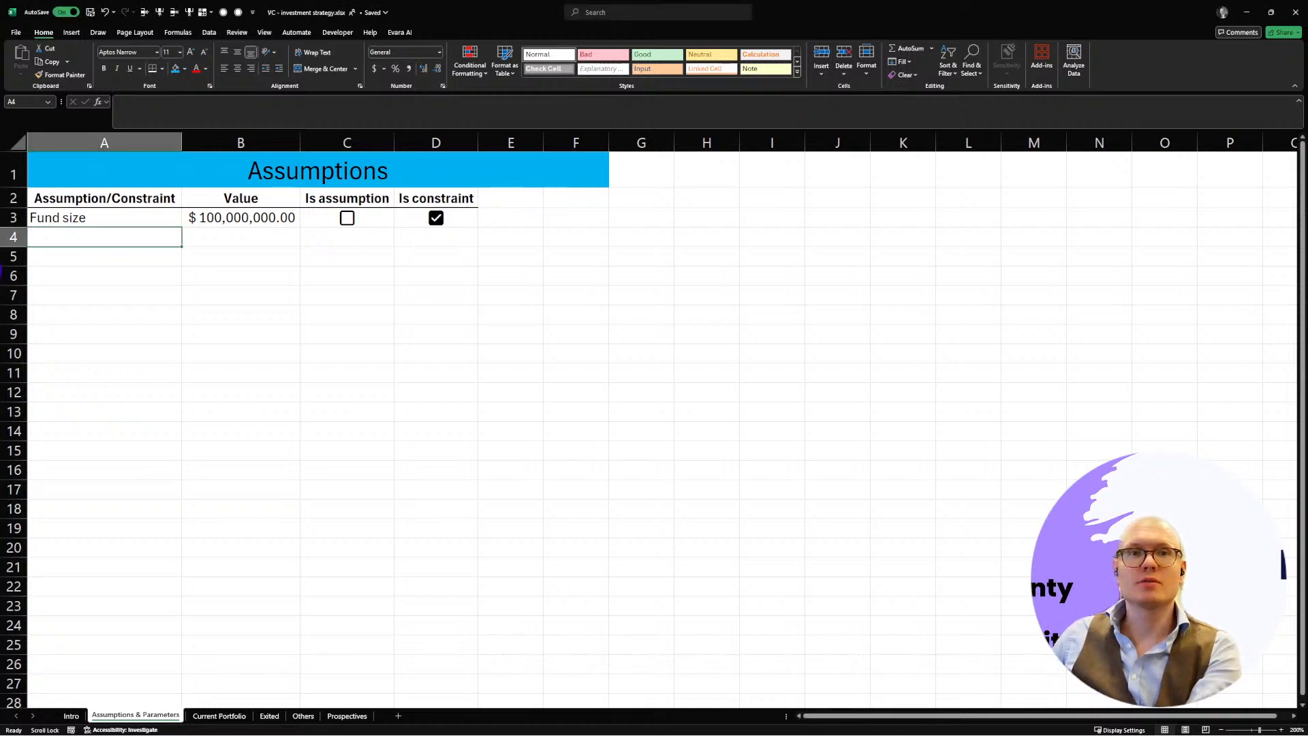
{"action": "key", "text": "alt+Tab"}
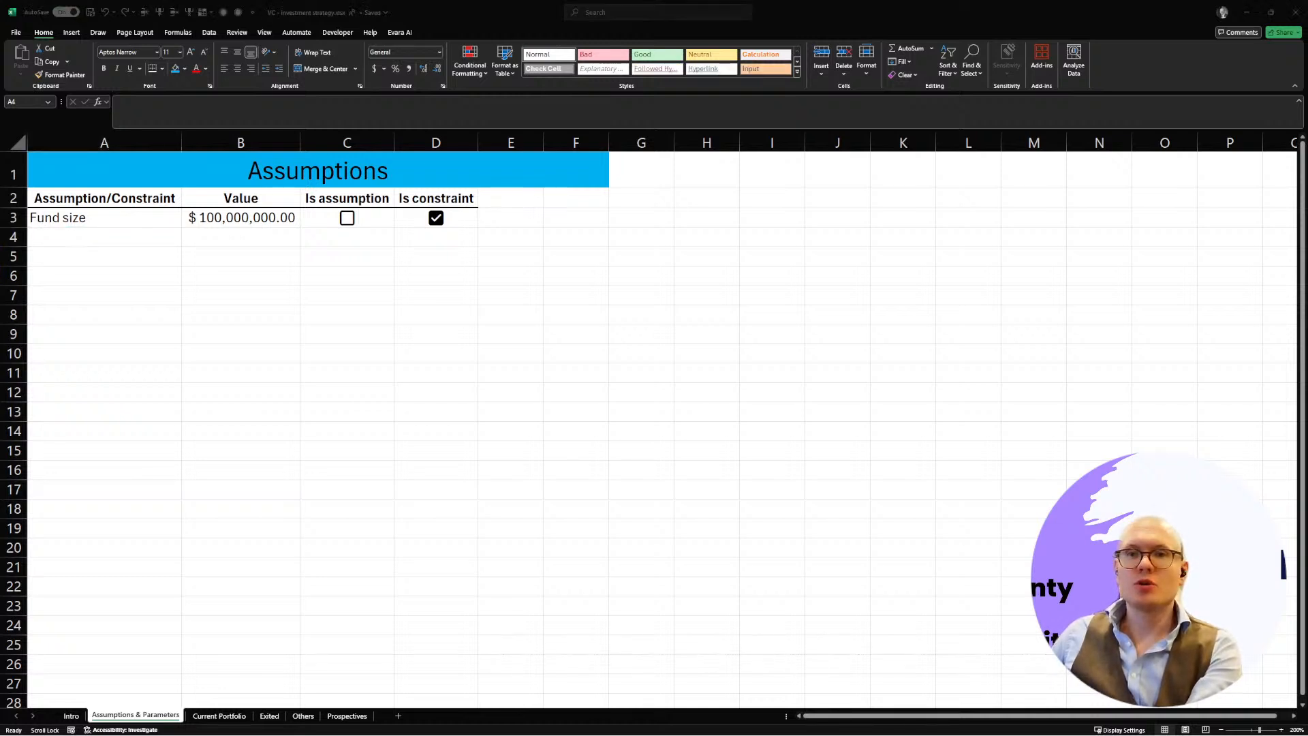
{"action": "key", "text": "alt+Tab"}
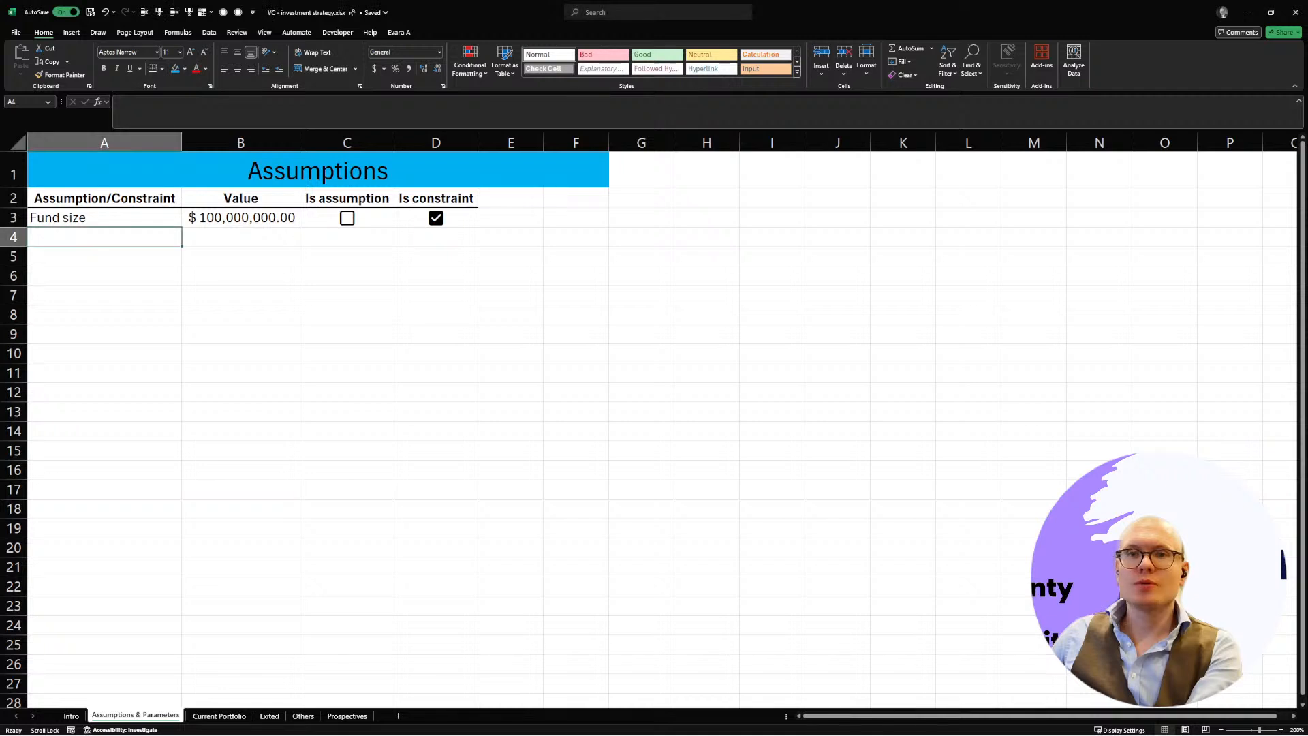
Step: Clear all content and formatting from cells E1:F1 so the Assumptions title banner spans only columns A to D
{"action": "double_click", "coordinate": [137, 240]}
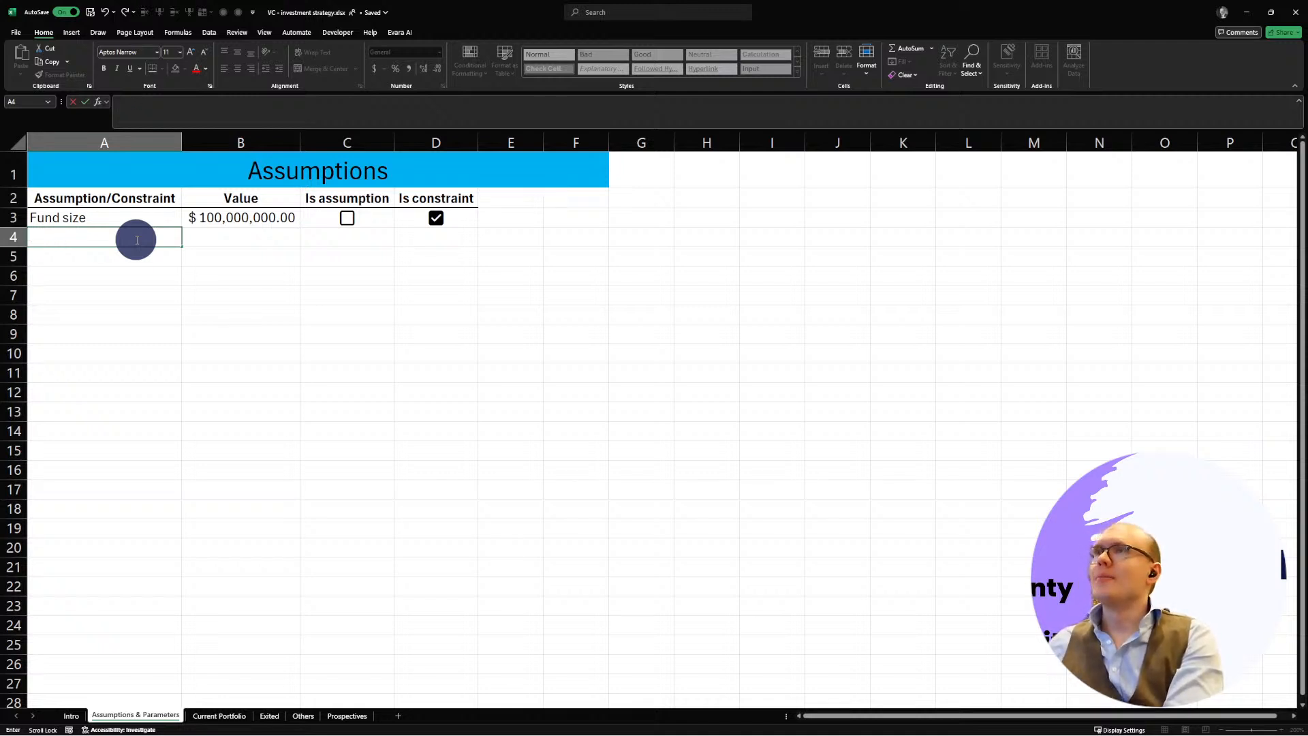
{"action": "left_click", "coordinate": [146, 198]}
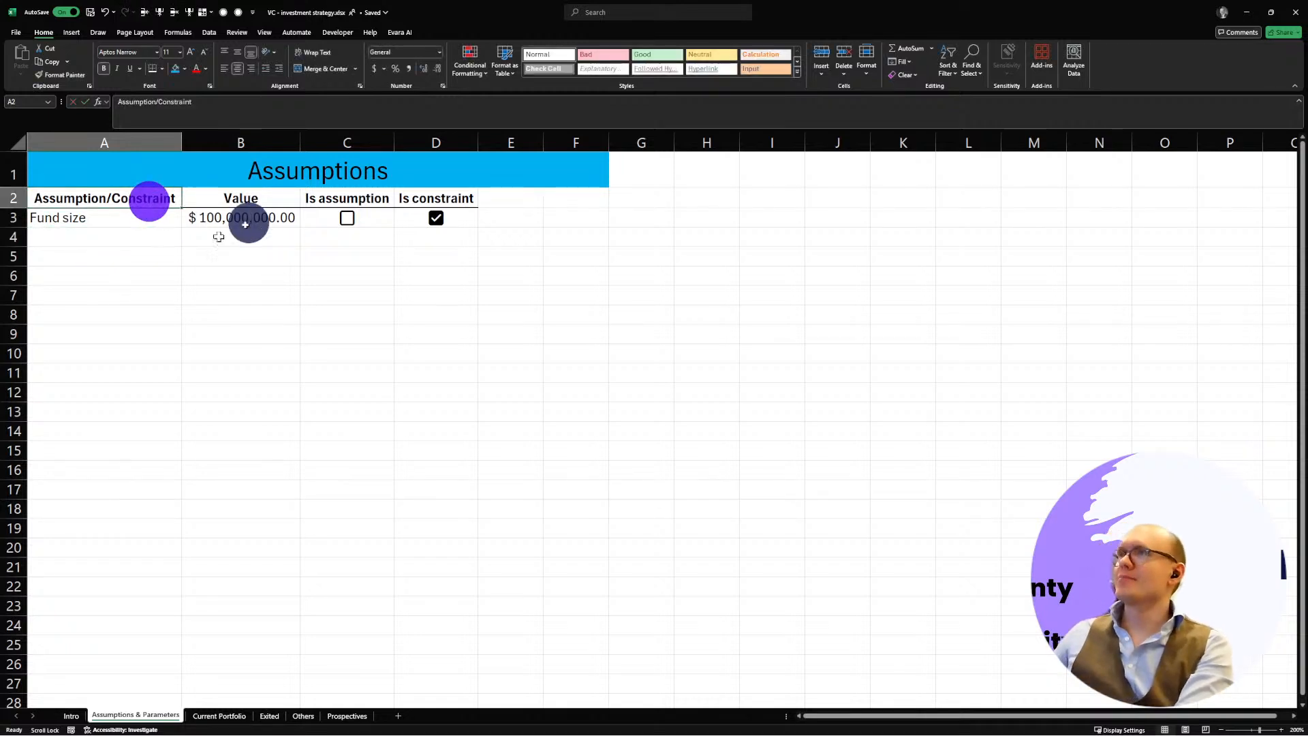
{"action": "left_click_drag", "start_coordinate": [515, 175], "coordinate": [557, 170]}
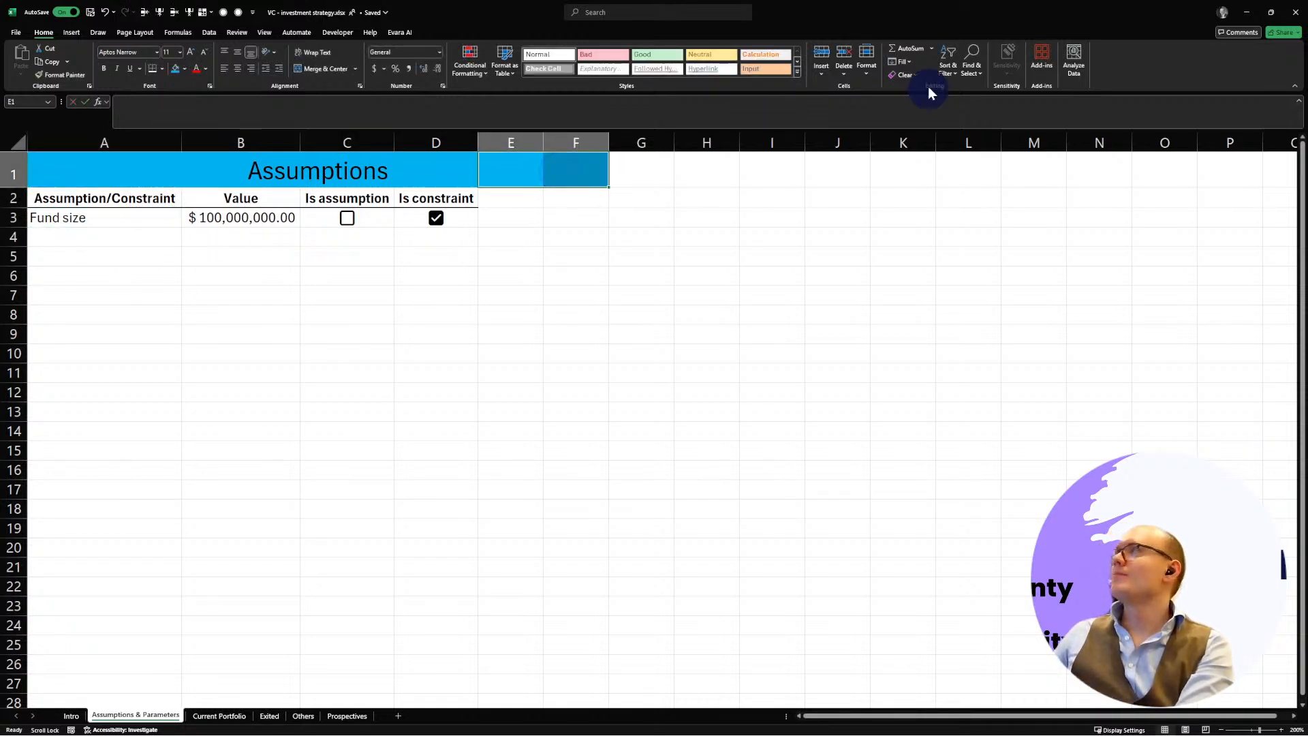
{"action": "left_click", "coordinate": [916, 75]}
{"action": "left_click", "coordinate": [917, 88]}
{"action": "left_click", "coordinate": [438, 315]}
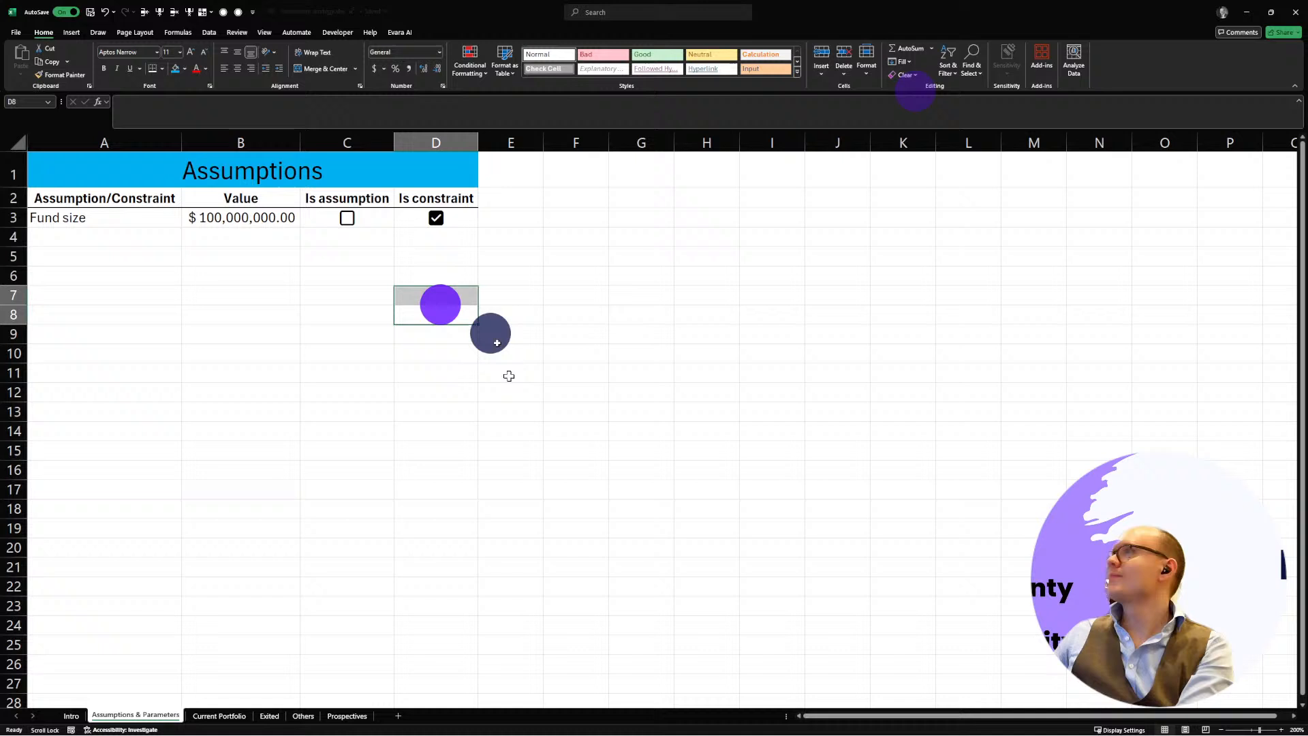
Step: Enter "Startup Categories" in cell A4 beneath the Fund size entry
{"action": "left_click", "coordinate": [109, 240]}
{"action": "double_click", "coordinate": [62, 239]}
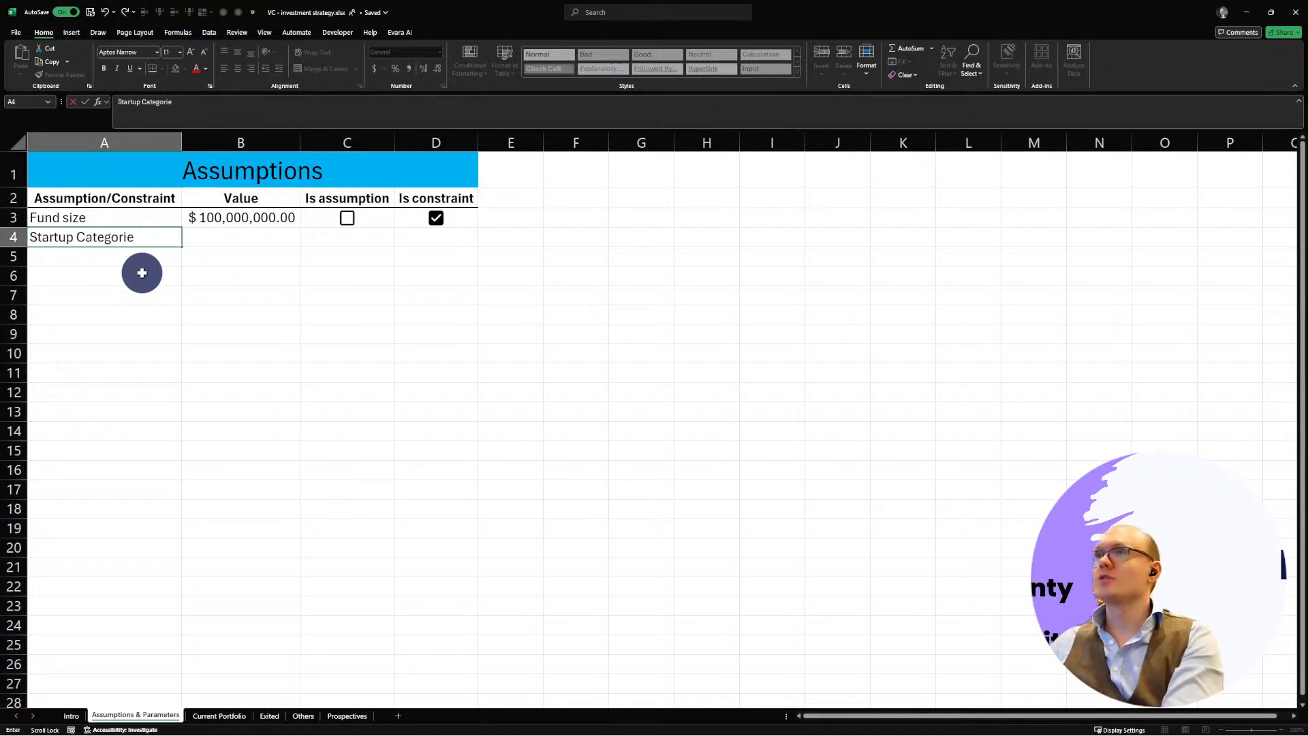
{"action": "type", "text": "s"}
{"action": "key", "text": "Return"}
{"action": "scroll", "coordinate": [141, 272], "scroll_direction": "right", "scroll_amount": 2}
{"action": "scroll", "coordinate": [141, 273], "scroll_direction": "left", "scroll_amount": 2}
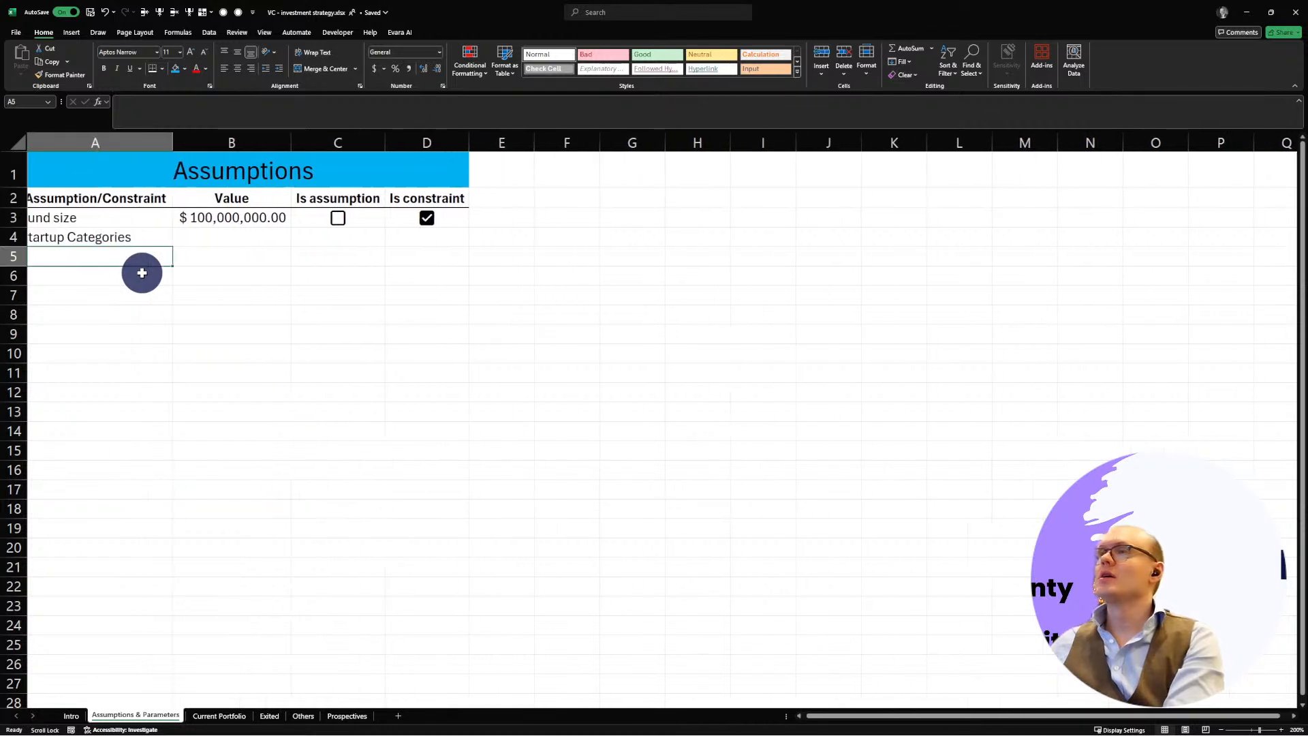
{"action": "scroll", "coordinate": [141, 272], "scroll_direction": "left", "scroll_amount": 1}
Step: Change the text of cell A4 to "Startup category 1"
{"action": "left_click", "coordinate": [111, 237]}
{"action": "double_click", "coordinate": [138, 237]}
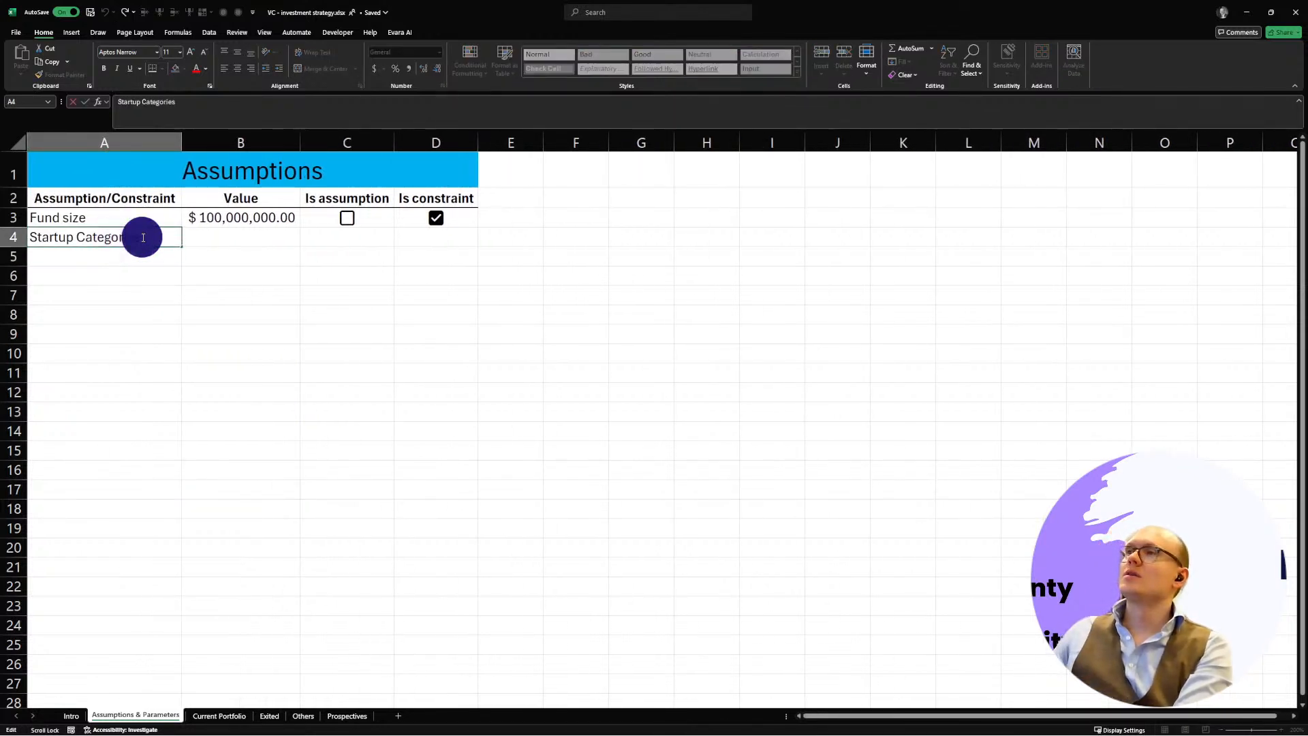
{"action": "left_click", "coordinate": [161, 101]}
{"action": "key", "text": "BackSpace"}
{"action": "key", "text": "BackSpace"}
{"action": "key", "text": "BackSpace"}
{"action": "key", "text": "BackSpace"}
{"action": "key", "text": "BackSpace"}
{"action": "key", "text": "BackSpace"}
{"action": "key", "text": "BackSpace"}
{"action": "key", "text": "BackSpace"}
{"action": "key", "text": "BackSpace"}
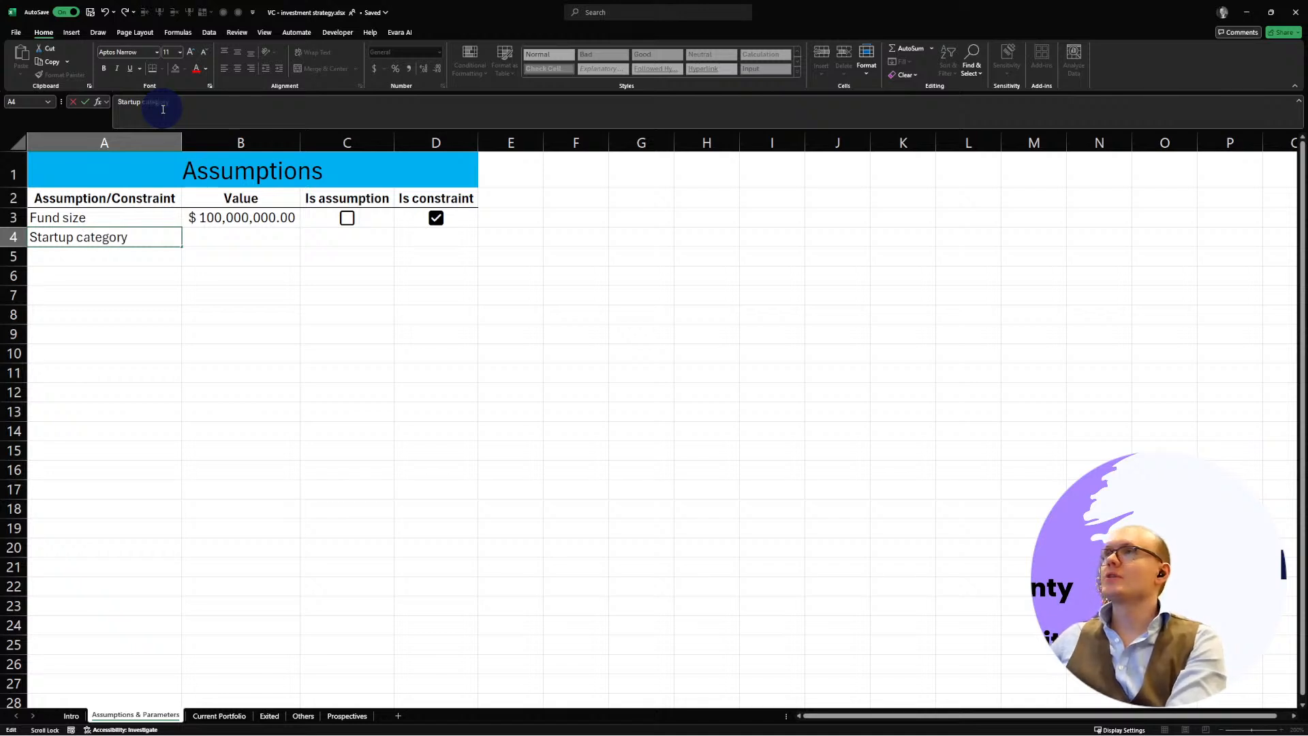
{"action": "type", "text": "category 1"}
{"action": "key", "text": "Return"}
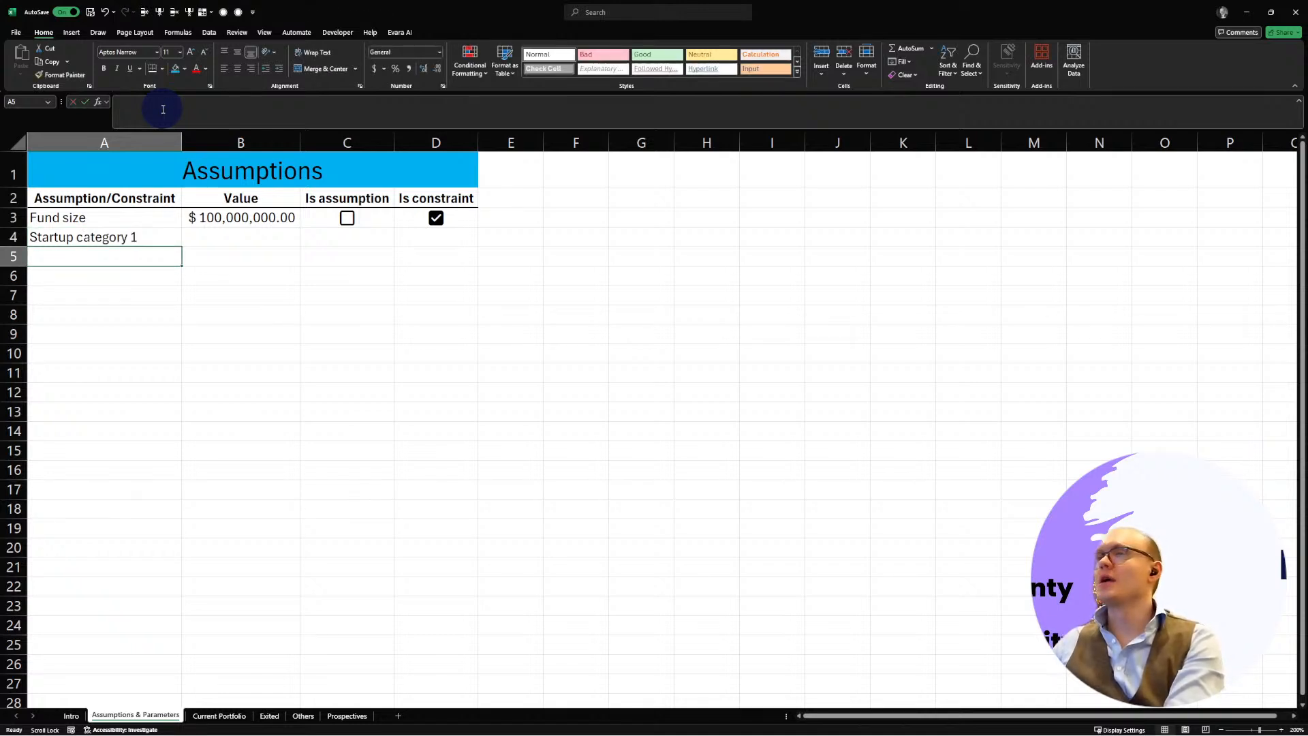
Step: Fill the Startup category 1 label from A4 down to A7 as a series ending at Startup category 4
{"action": "left_click", "coordinate": [120, 234]}
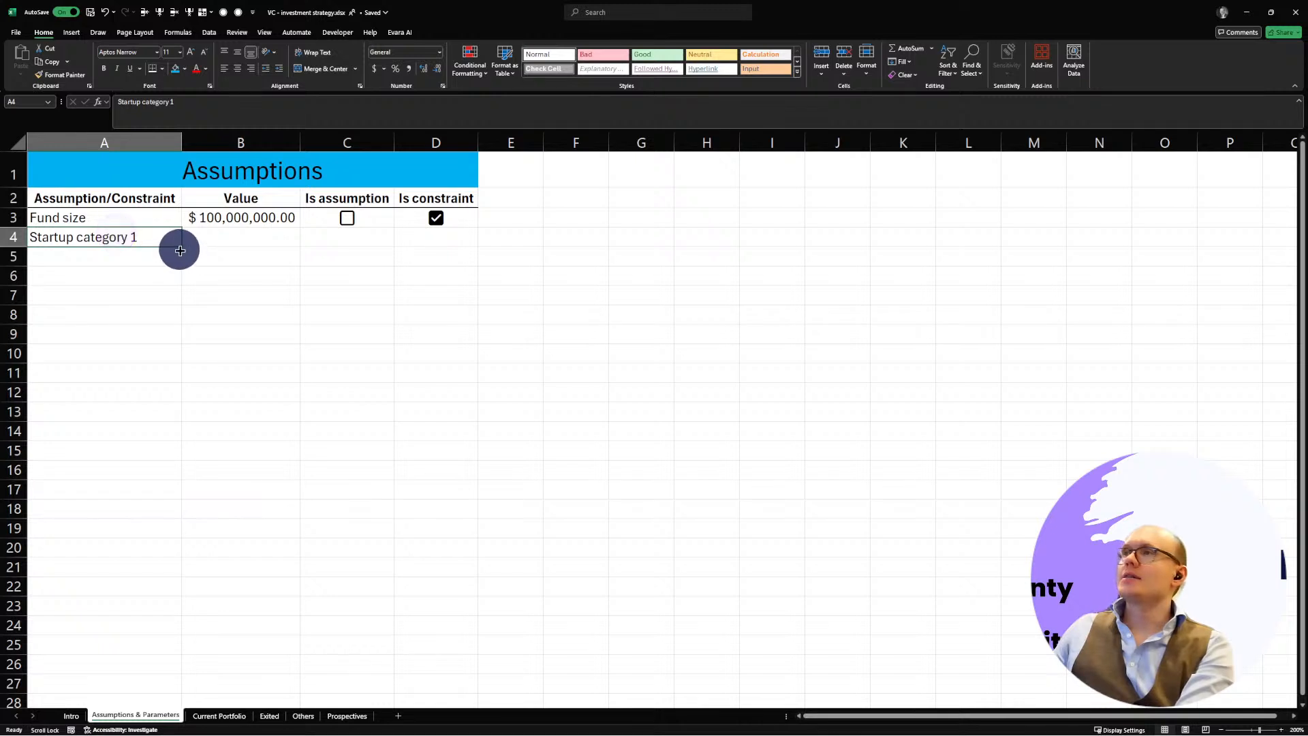
{"action": "left_click_drag", "start_coordinate": [181, 246], "coordinate": [181, 303]}
{"action": "left_click", "coordinate": [109, 333]}
{"action": "left_click", "coordinate": [105, 253]}
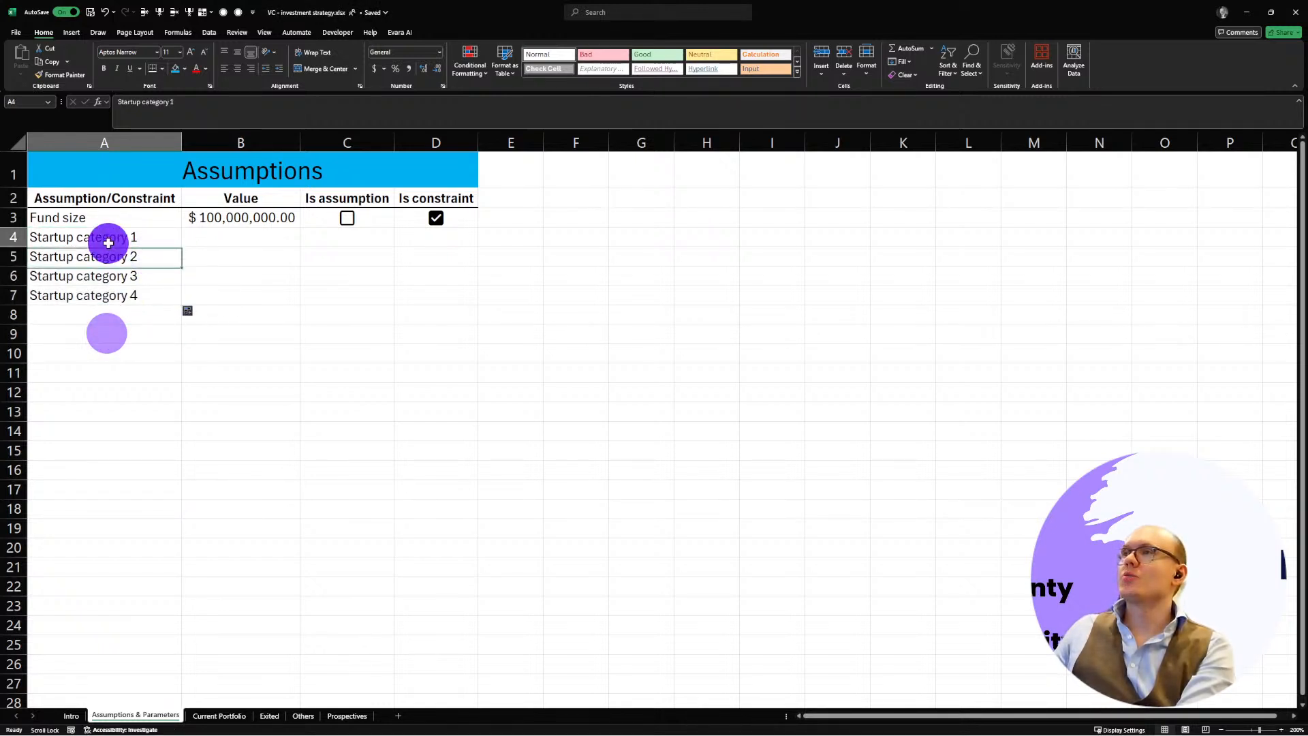
{"action": "left_click", "coordinate": [105, 239]}
{"action": "left_click", "coordinate": [246, 239]}
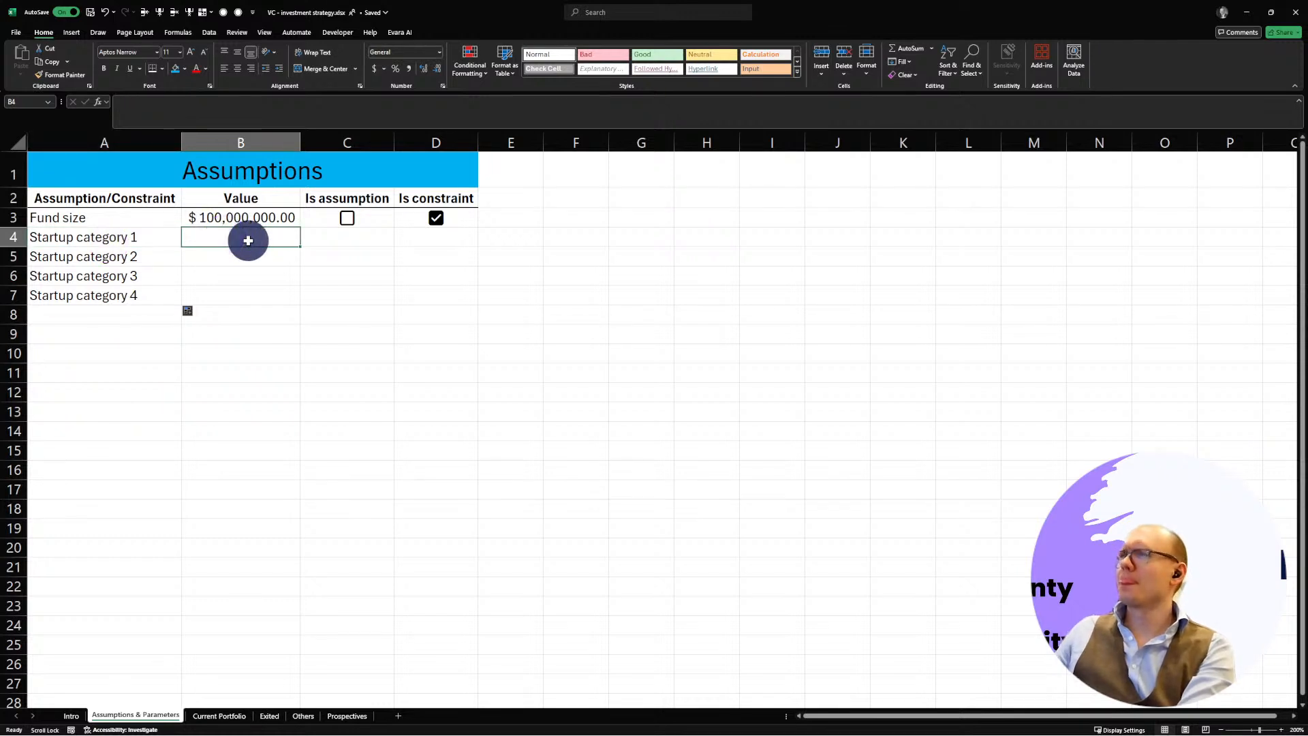
Step: Fill the ticked Is constraint checkbox from D3 down through D7 for the four startup category rows
{"action": "left_click", "coordinate": [426, 239]}
{"action": "left_click", "coordinate": [467, 218]}
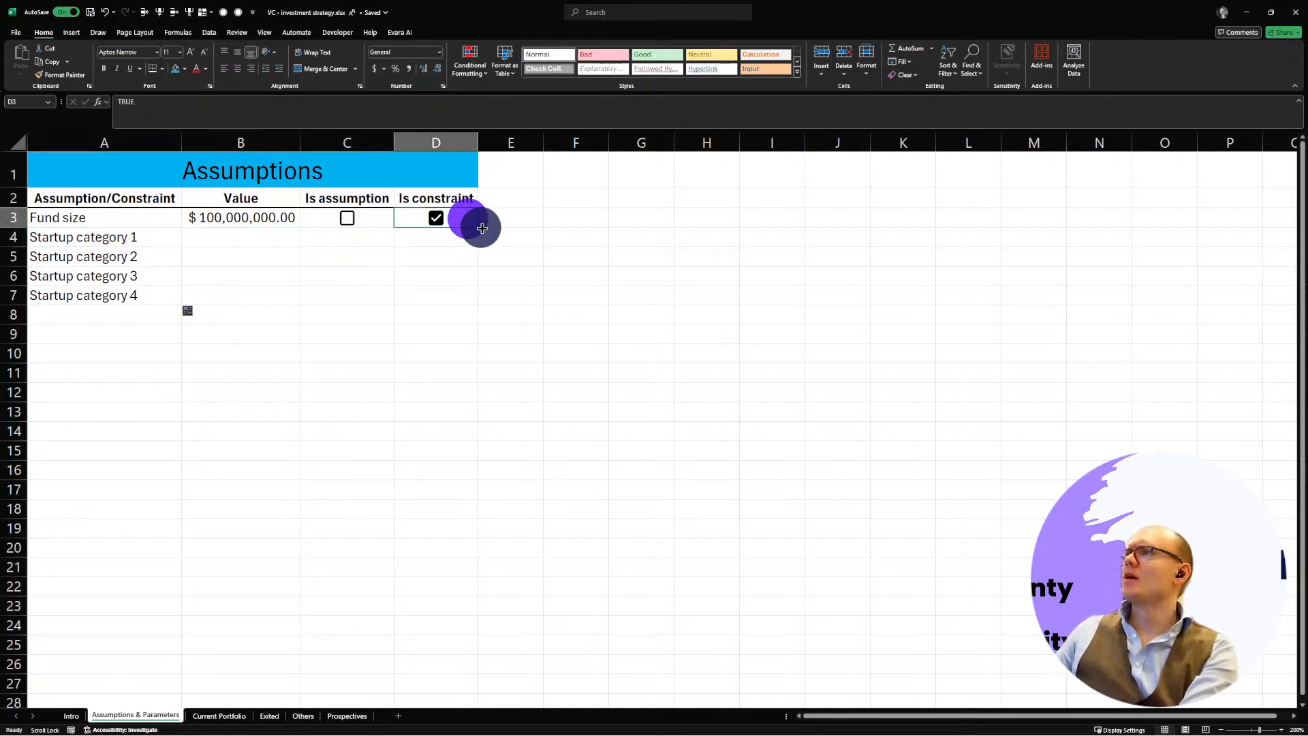
{"action": "left_click_drag", "start_coordinate": [479, 227], "coordinate": [471, 309]}
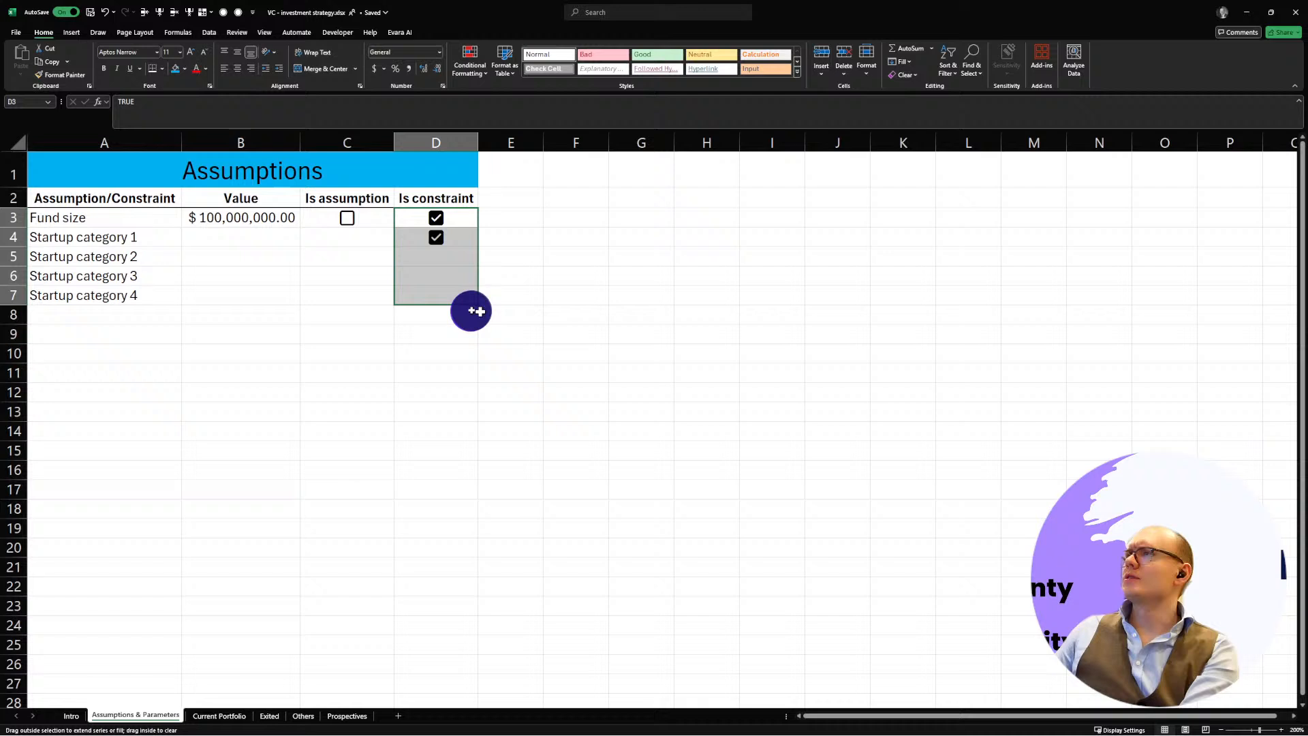
{"action": "left_click", "coordinate": [372, 384]}
{"action": "left_click", "coordinate": [234, 239]}
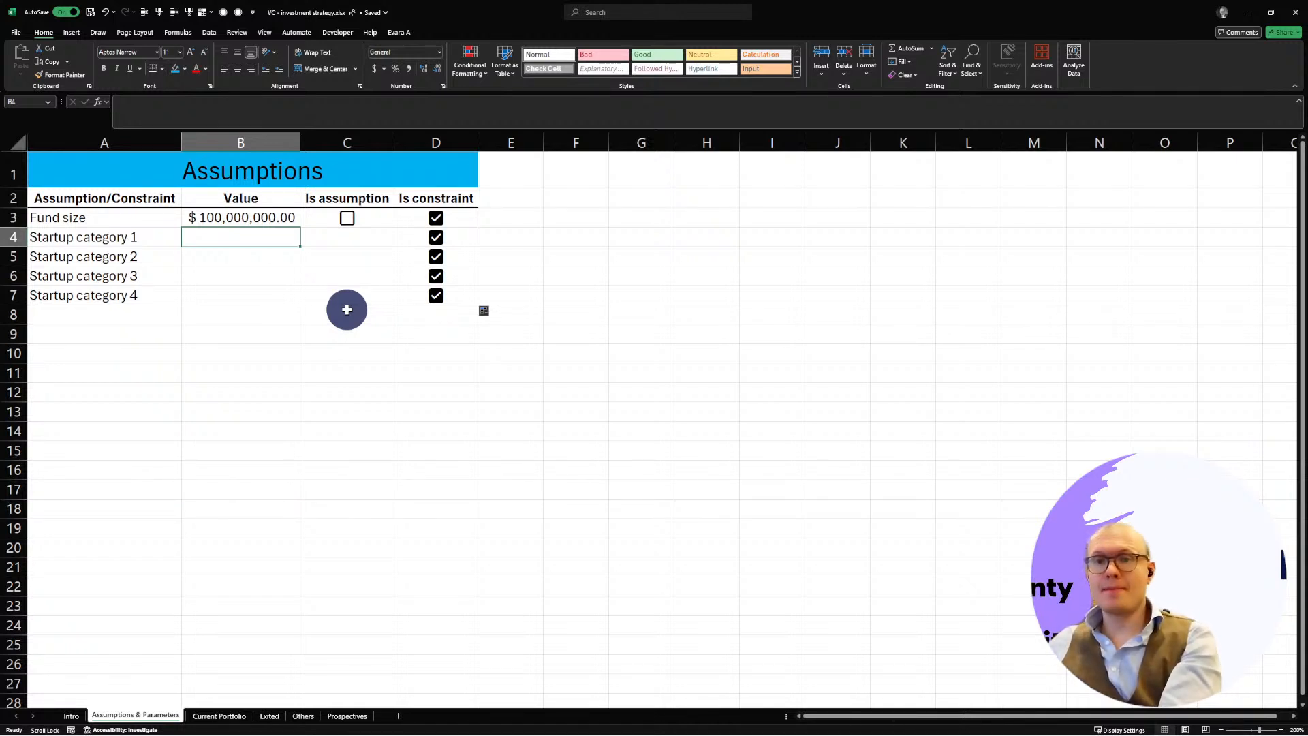
Step: Copy the startup category rows in range A4:D7
{"action": "left_click", "coordinate": [109, 295]}
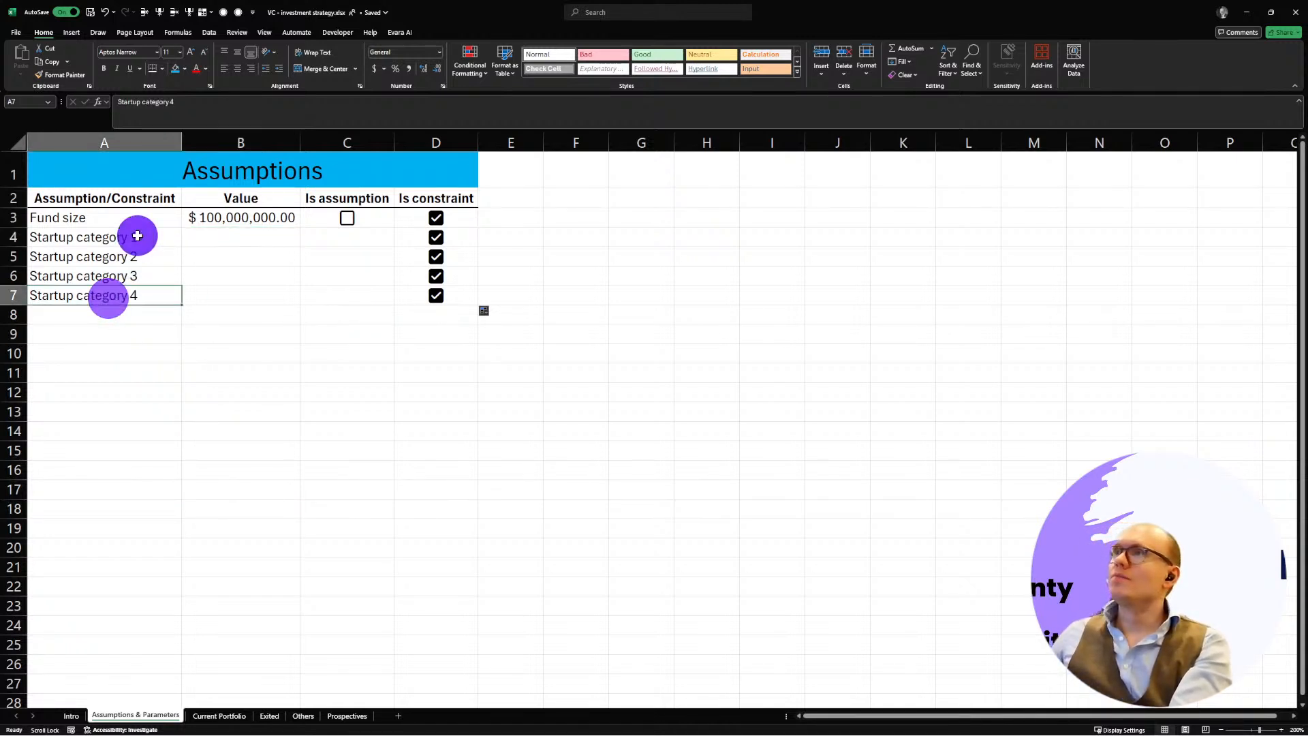
{"action": "left_click_drag", "start_coordinate": [137, 236], "coordinate": [430, 297]}
{"action": "key", "text": "ctrl+c"}
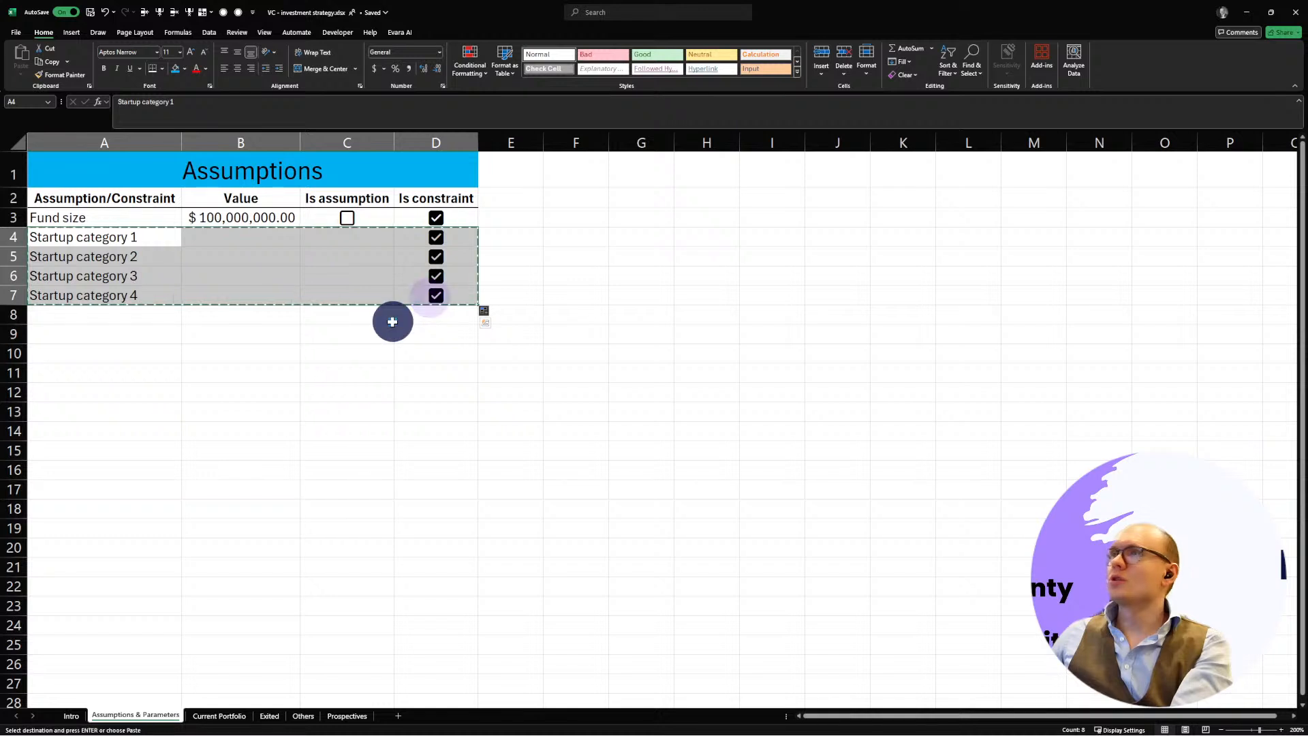
{"action": "key", "text": "Delete"}
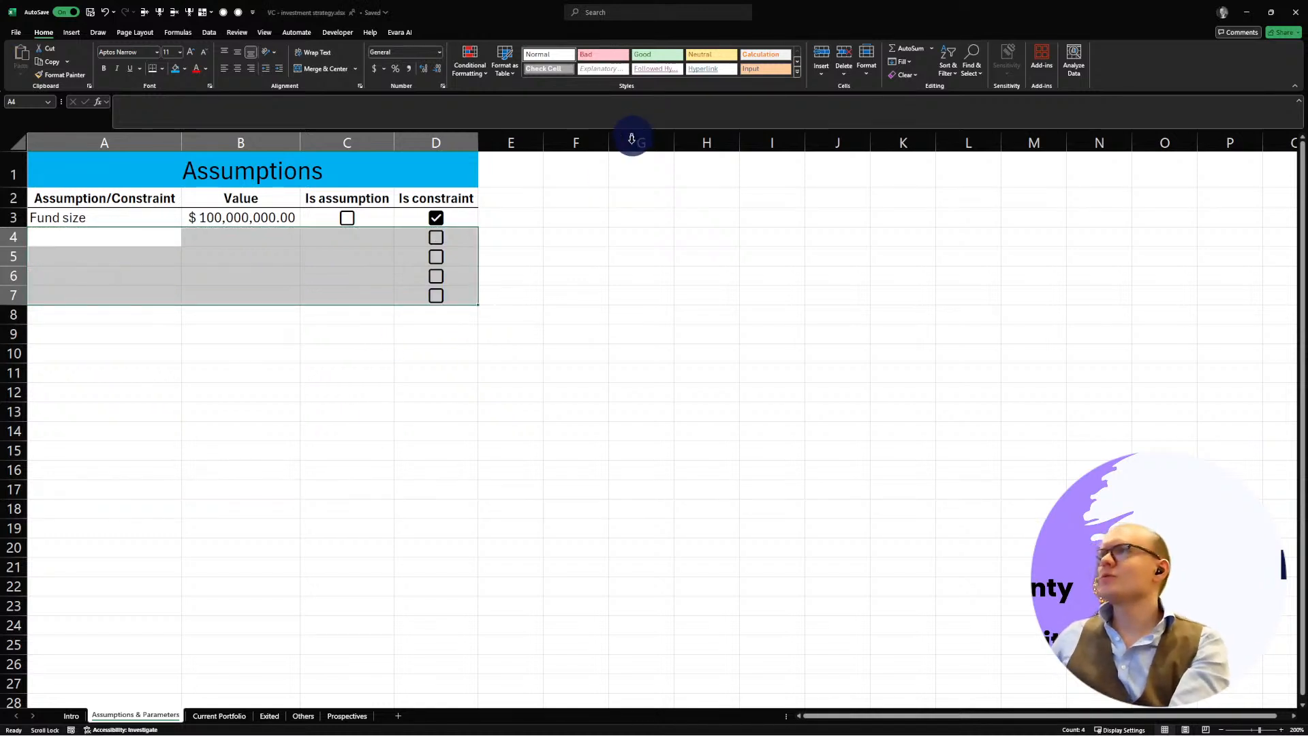
{"action": "left_click", "coordinate": [613, 240]}
{"action": "key", "text": "ctrl+z"}
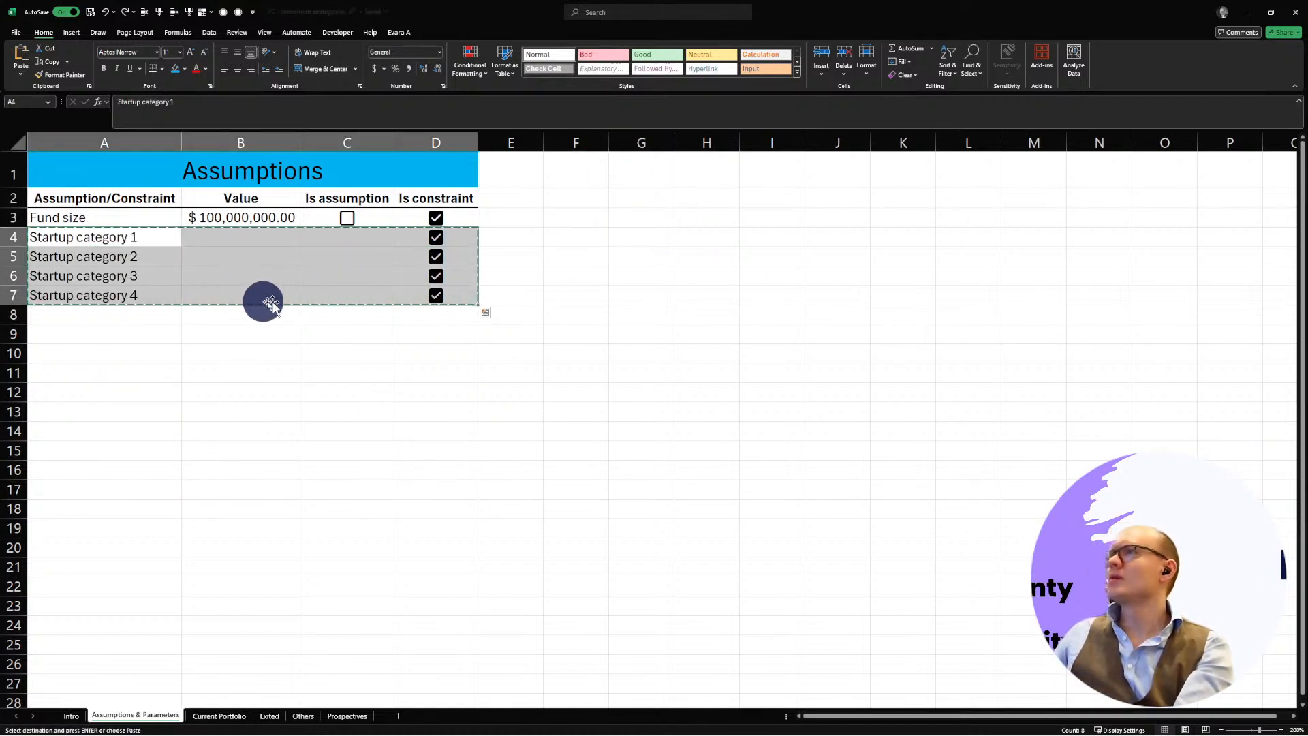
Step: Paste the copied startup category rows at cell G14 and transpose them
{"action": "left_click", "coordinate": [620, 429]}
{"action": "key", "text": "ctrl+v"}
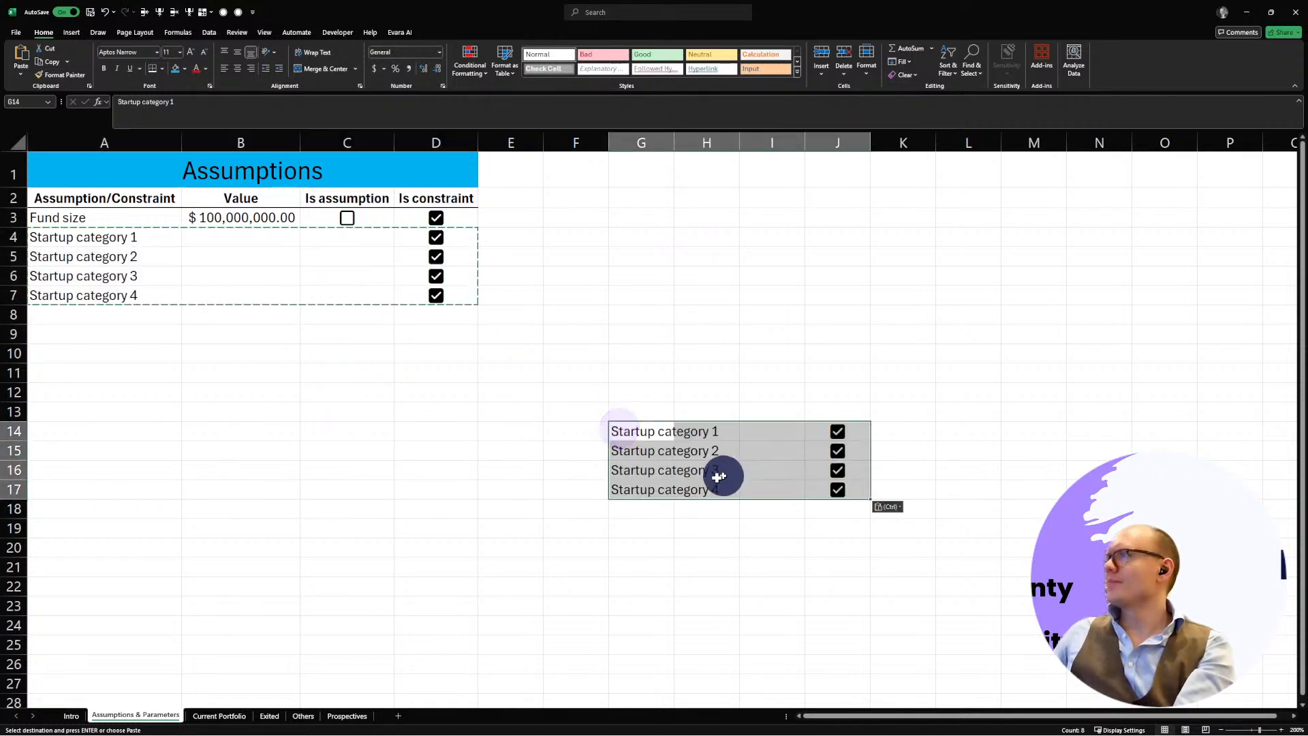
{"action": "left_click", "coordinate": [886, 507]}
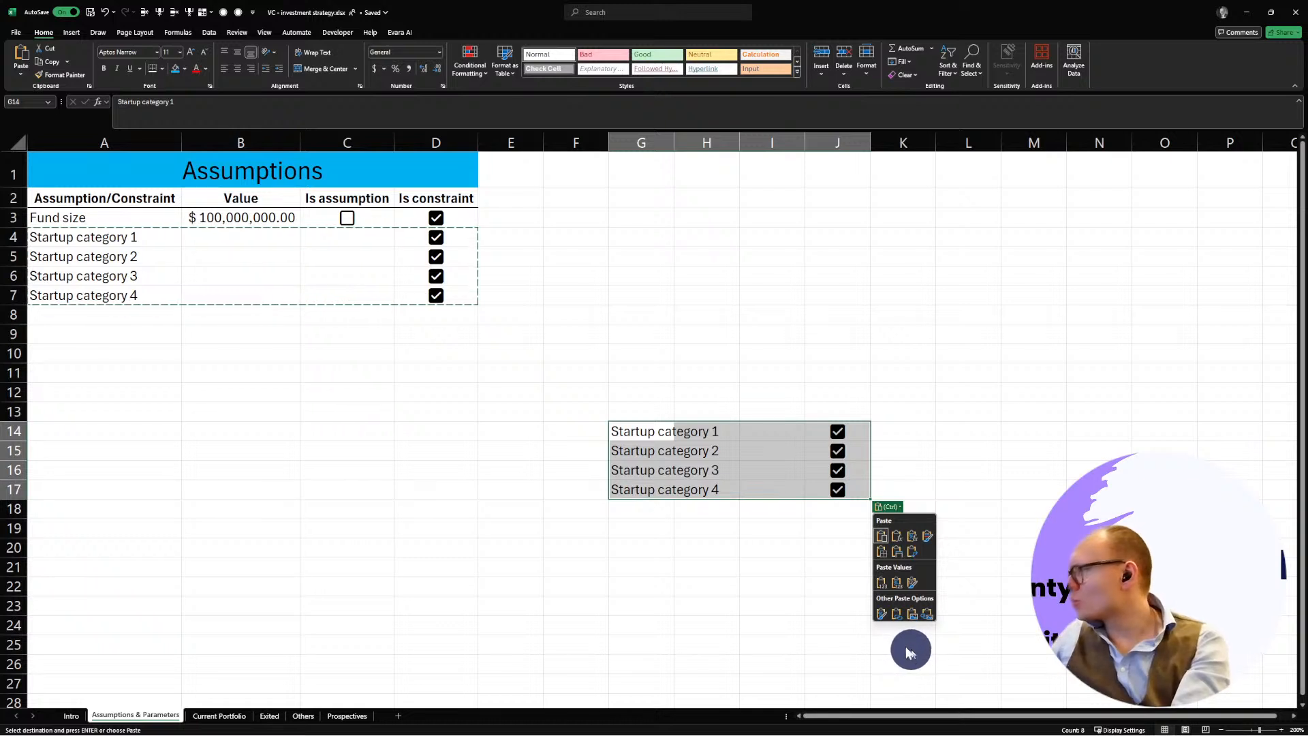
{"action": "left_click", "coordinate": [911, 549]}
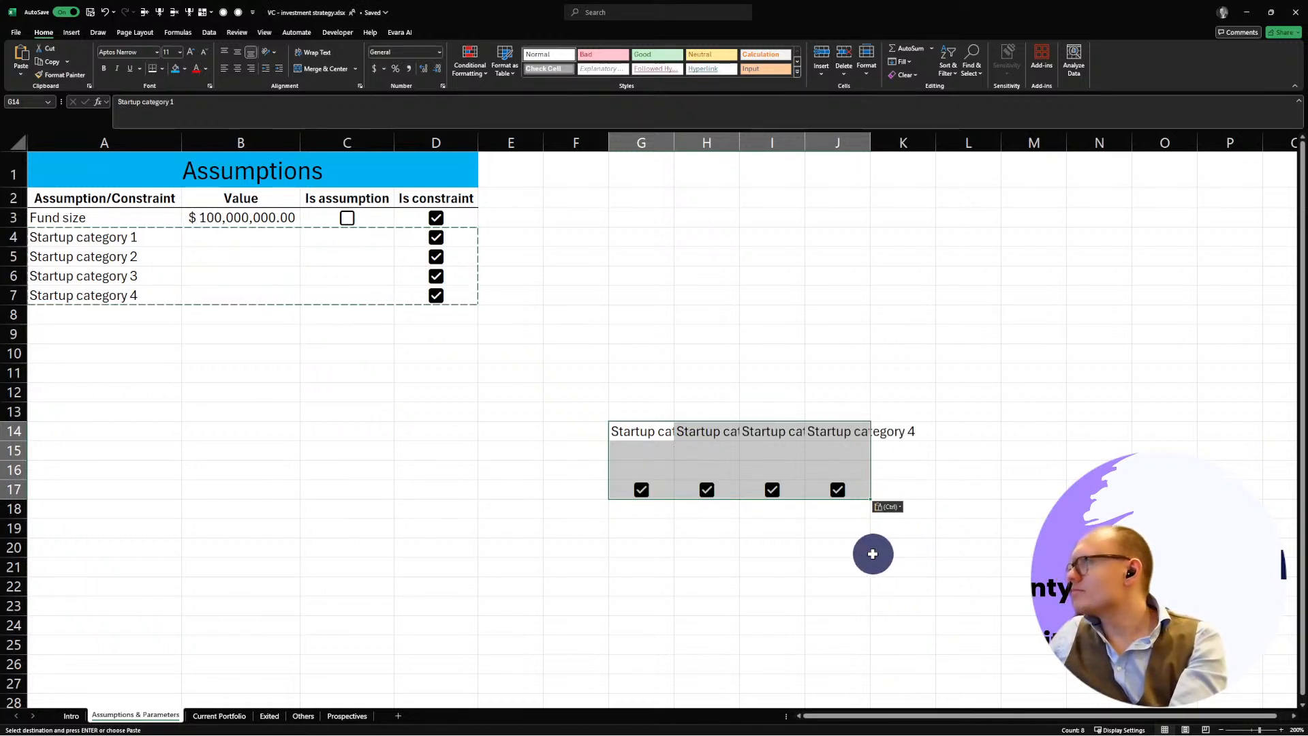
{"action": "left_click", "coordinate": [691, 553]}
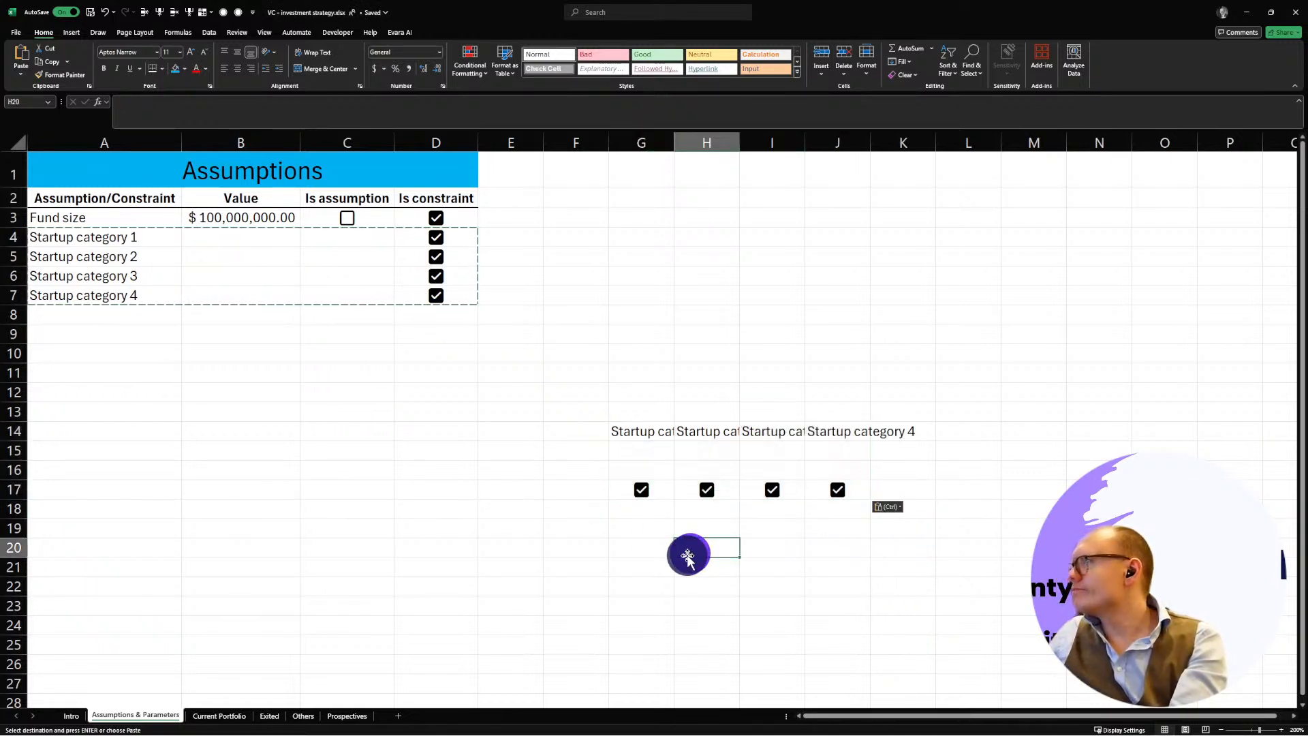
Step: Move the Startup category 1 label from G14 to G15 and clear everything, including the checkboxes, from G17:J18
{"action": "left_click", "coordinate": [645, 443]}
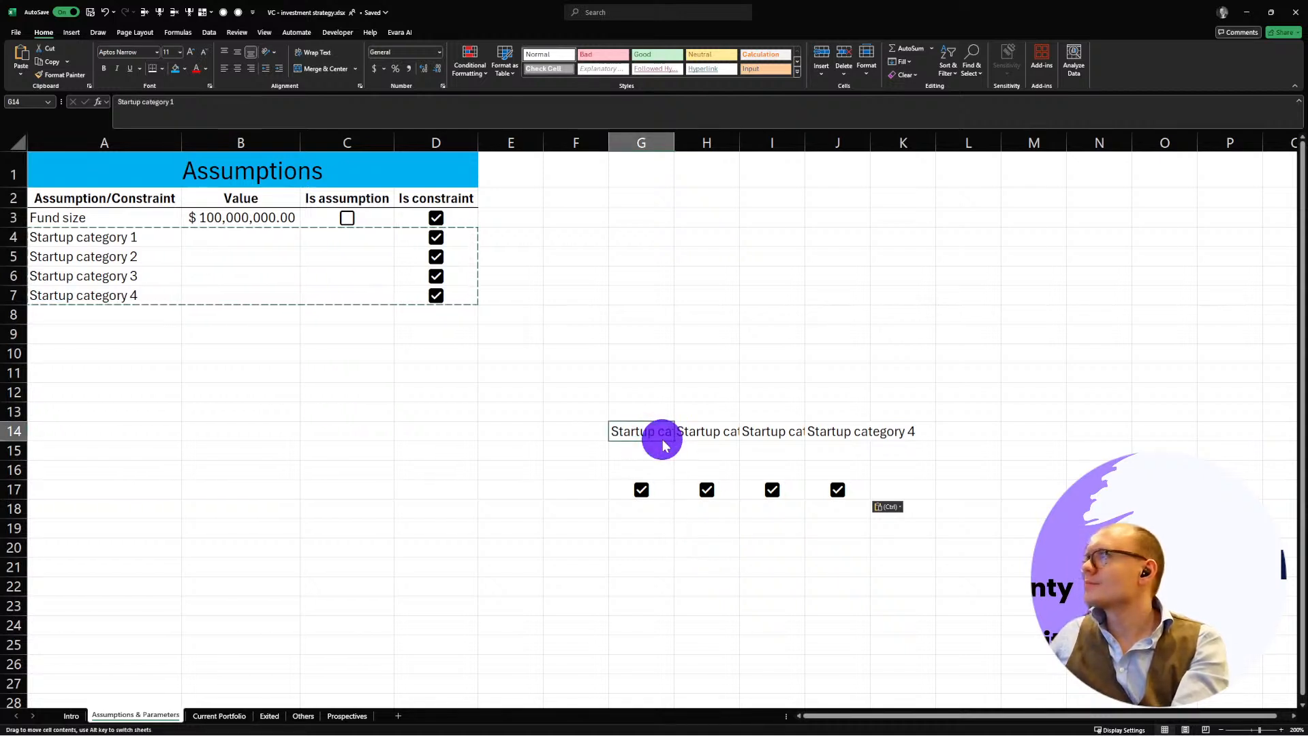
{"action": "left_click_drag", "start_coordinate": [663, 438], "coordinate": [654, 456]}
{"action": "left_click", "coordinate": [660, 502]}
{"action": "left_click_drag", "start_coordinate": [660, 502], "coordinate": [868, 490]}
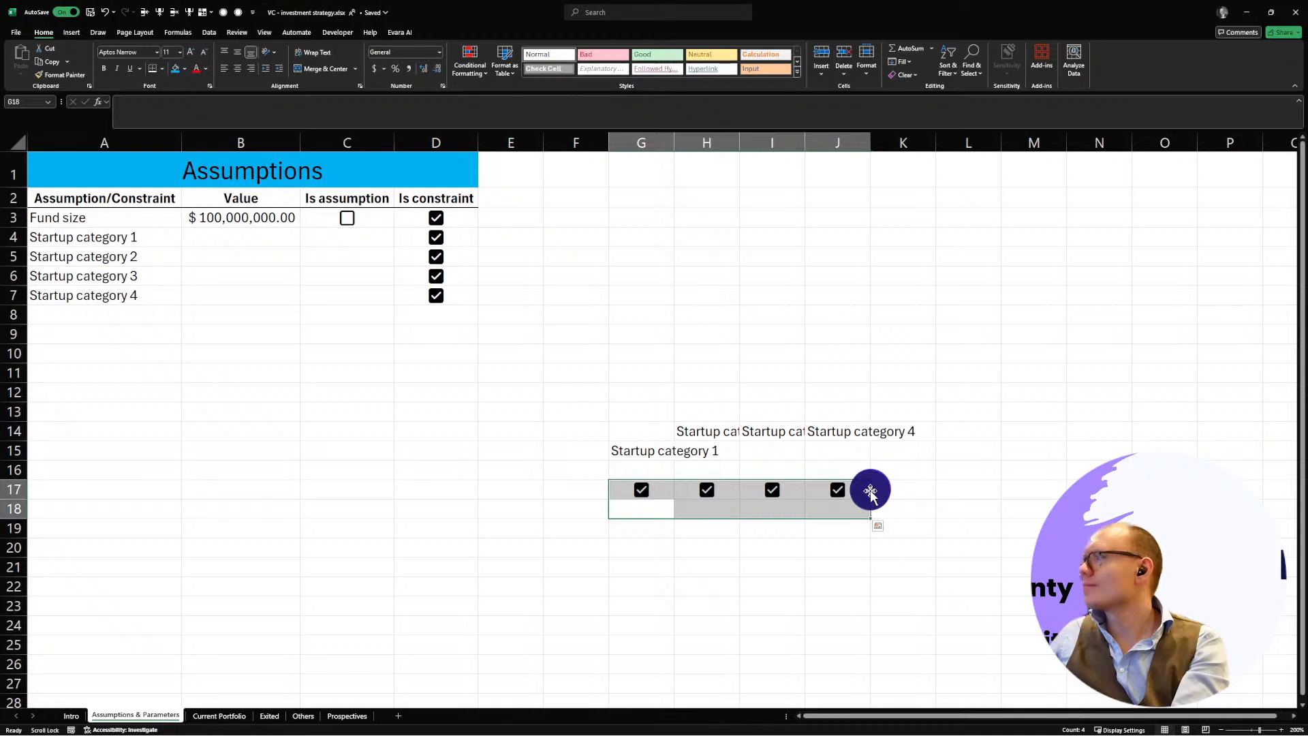
{"action": "key", "text": "space"}
{"action": "left_click", "coordinate": [911, 73]}
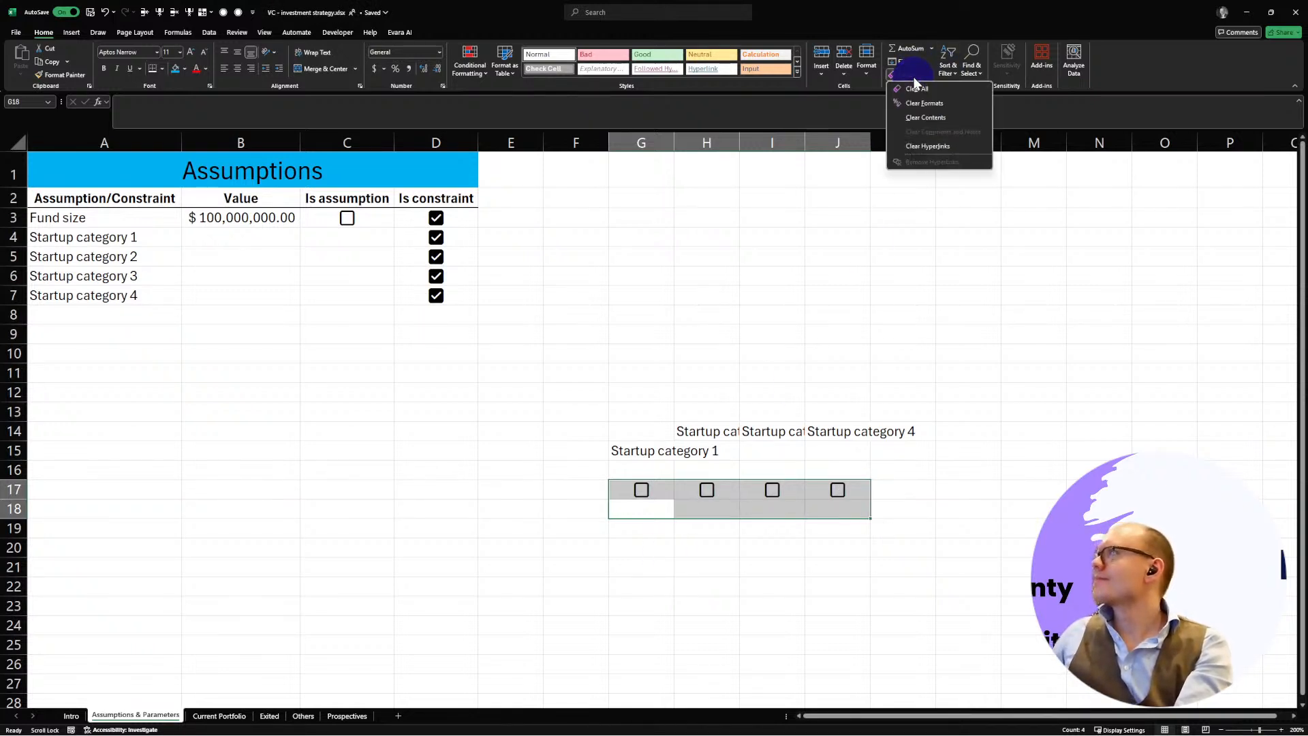
{"action": "left_click", "coordinate": [916, 89]}
Step: Clear all content and formatting from range A4:E10 below the Fund size row
{"action": "left_click_drag", "start_coordinate": [491, 348], "coordinate": [88, 239]}
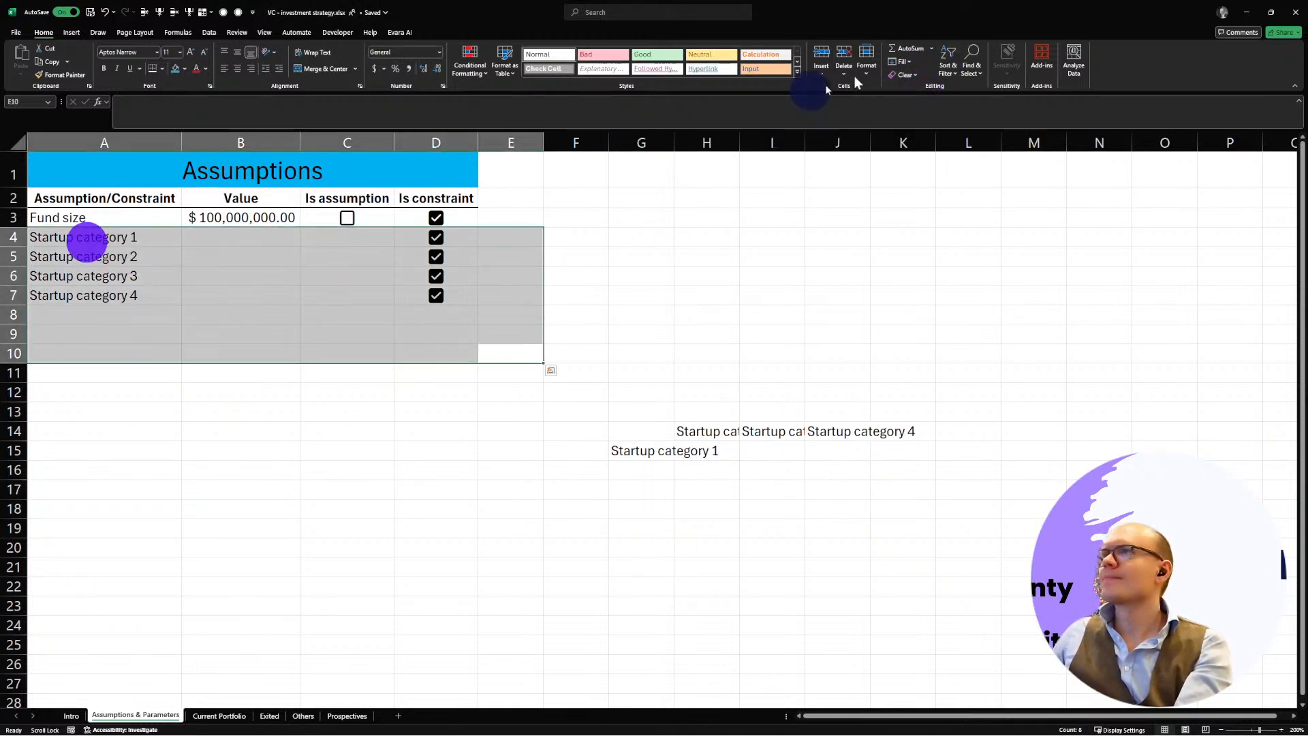
{"action": "left_click", "coordinate": [911, 74]}
{"action": "left_click", "coordinate": [916, 89]}
{"action": "left_click", "coordinate": [751, 521]}
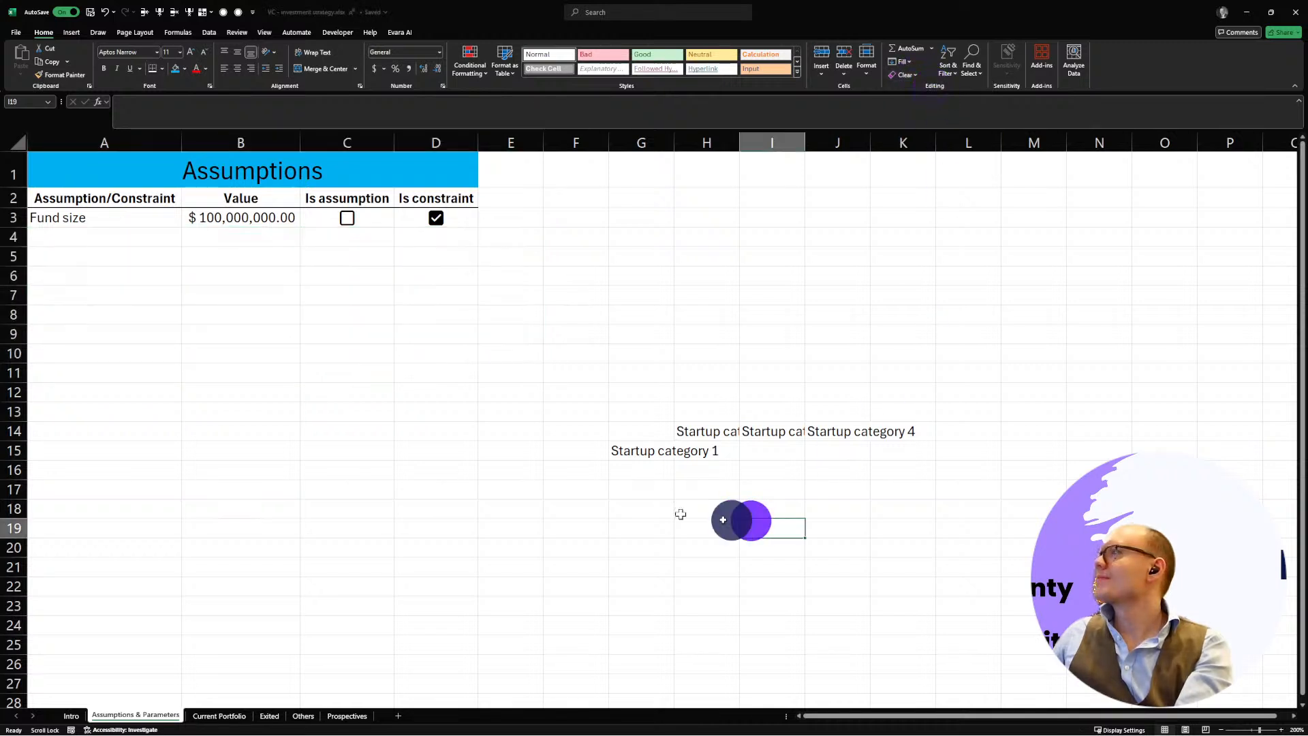
Step: Delete the Startup category 1 label from cell G15
{"action": "left_click", "coordinate": [440, 411]}
{"action": "left_click", "coordinate": [630, 446]}
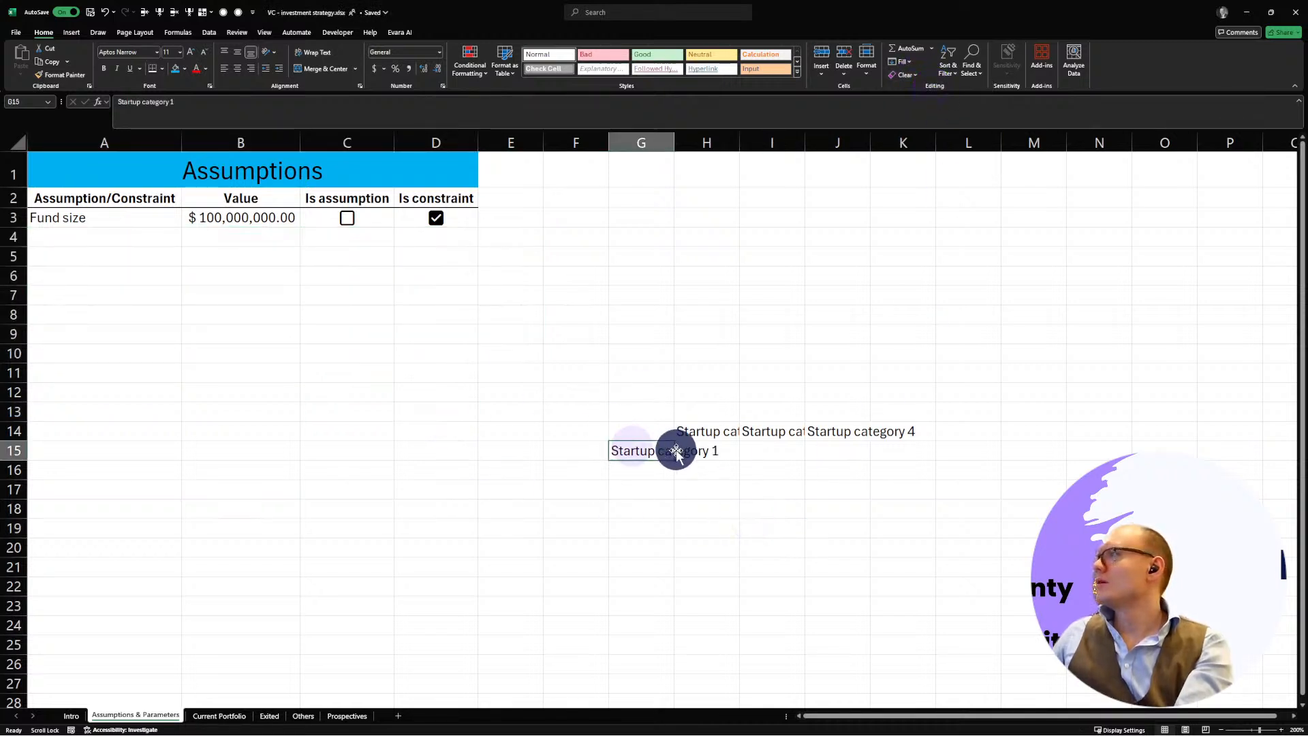
{"action": "key", "text": "Delete"}
Step: Move the Startup category 2, 3 and 4 labels from H14:J14 to A19:C19
{"action": "left_click_drag", "start_coordinate": [695, 432], "coordinate": [876, 432]}
{"action": "key", "text": "ctrl+c"}
{"action": "left_click", "coordinate": [61, 532]}
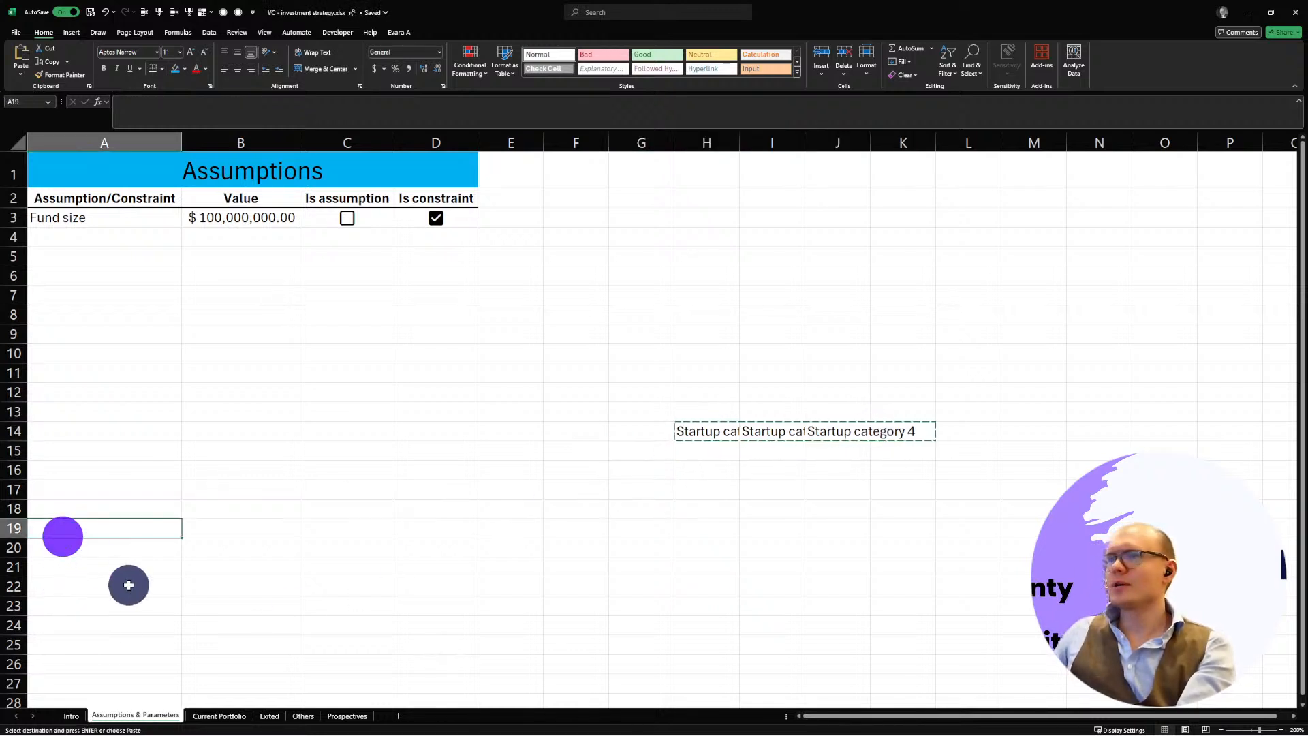
{"action": "key", "text": "ctrl+v"}
{"action": "left_click", "coordinate": [286, 605]}
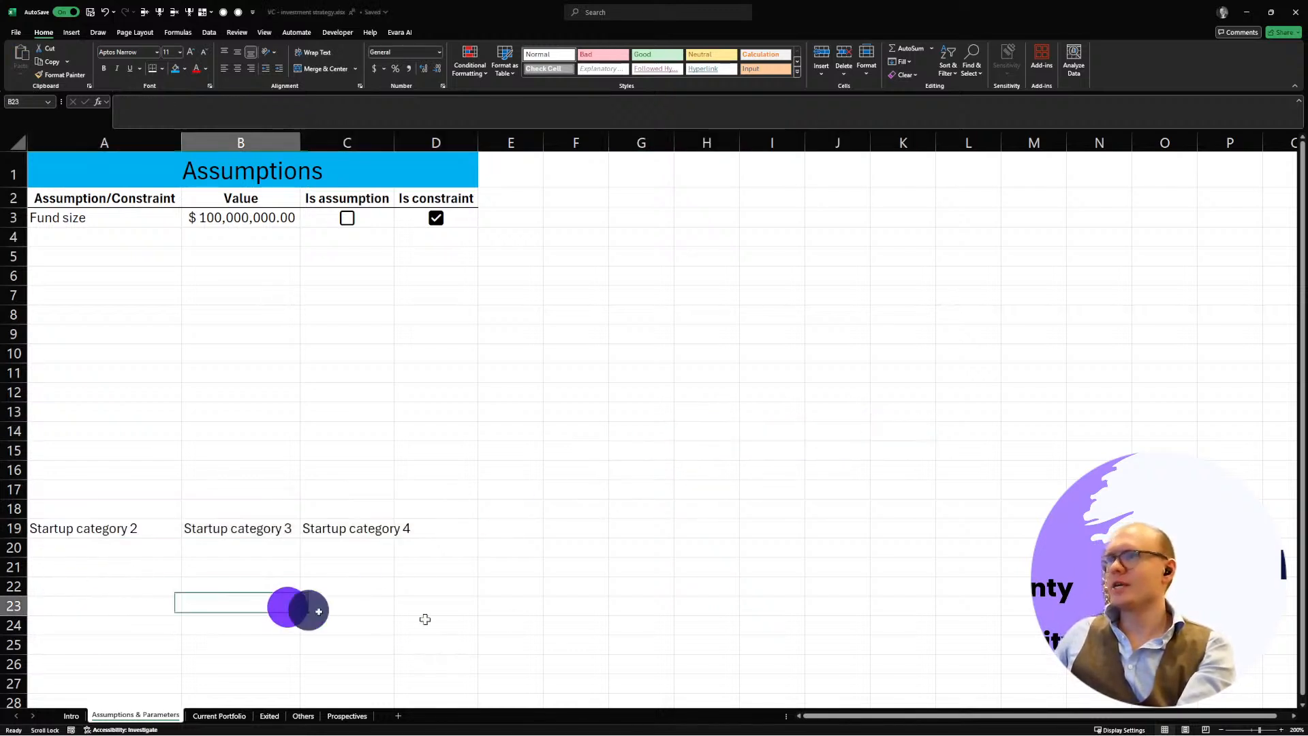
Step: Move the Startup category 2, 3 and 4 labels from A19:C19 to G3:I3
{"action": "left_click", "coordinate": [120, 530]}
{"action": "left_click_drag", "start_coordinate": [118, 530], "coordinate": [368, 528]}
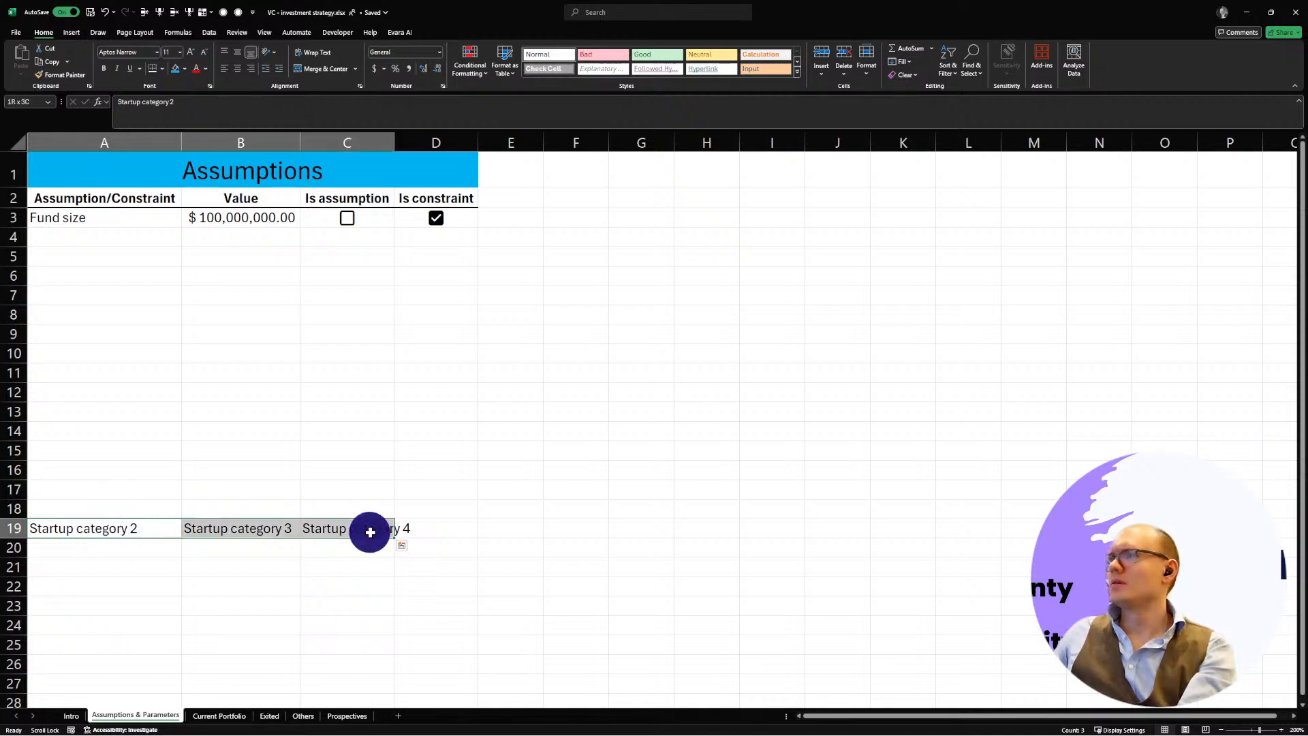
{"action": "key", "text": "ctrl+c"}
{"action": "left_click", "coordinate": [622, 217]}
{"action": "key", "text": "ctrl+v"}
{"action": "left_click", "coordinate": [681, 392]}
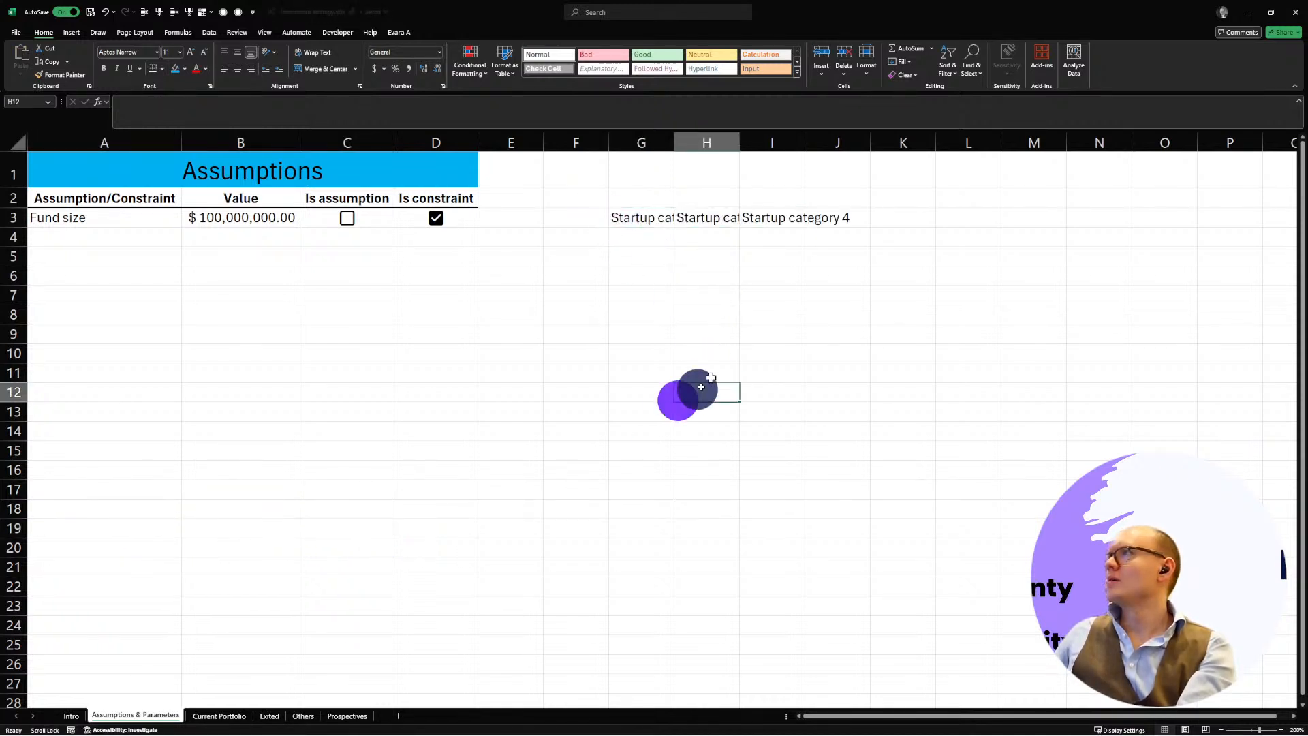
Step: Copy the Assumptions title band from A1:D1 to G1:J1 and open the copied title text for editing
{"action": "left_click", "coordinate": [363, 165]}
{"action": "left_click_drag", "start_coordinate": [99, 170], "coordinate": [424, 175]}
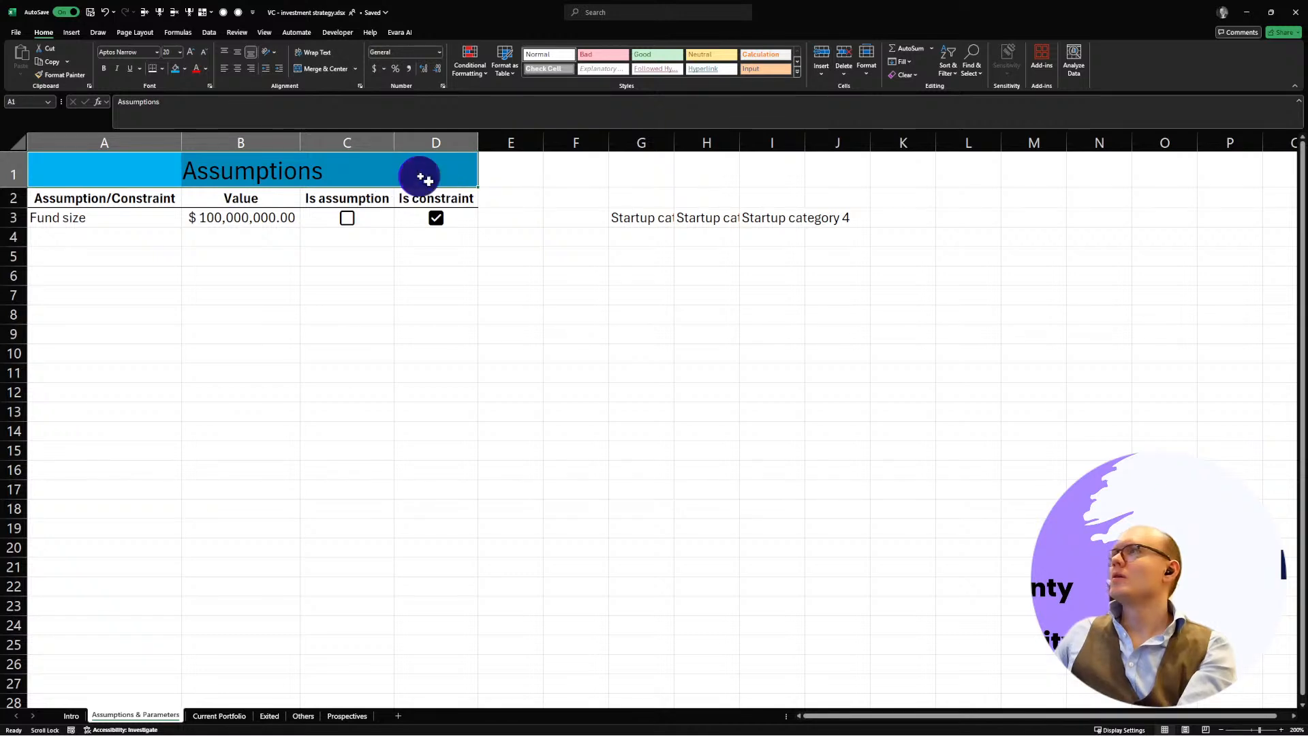
{"action": "key", "text": "ctrl+c"}
{"action": "left_click", "coordinate": [639, 172]}
{"action": "key", "text": "ctrl+v"}
{"action": "left_click", "coordinate": [687, 332]}
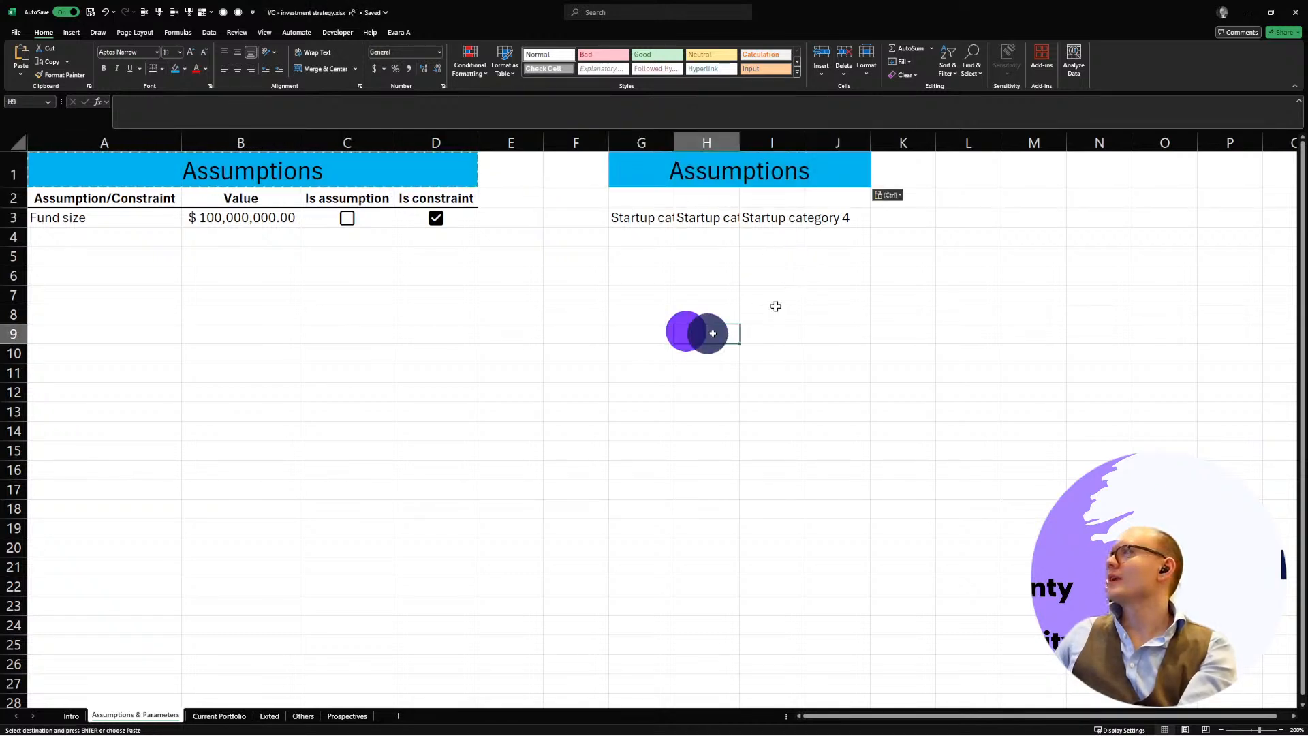
{"action": "left_click", "coordinate": [649, 170]}
{"action": "left_click", "coordinate": [187, 99]}
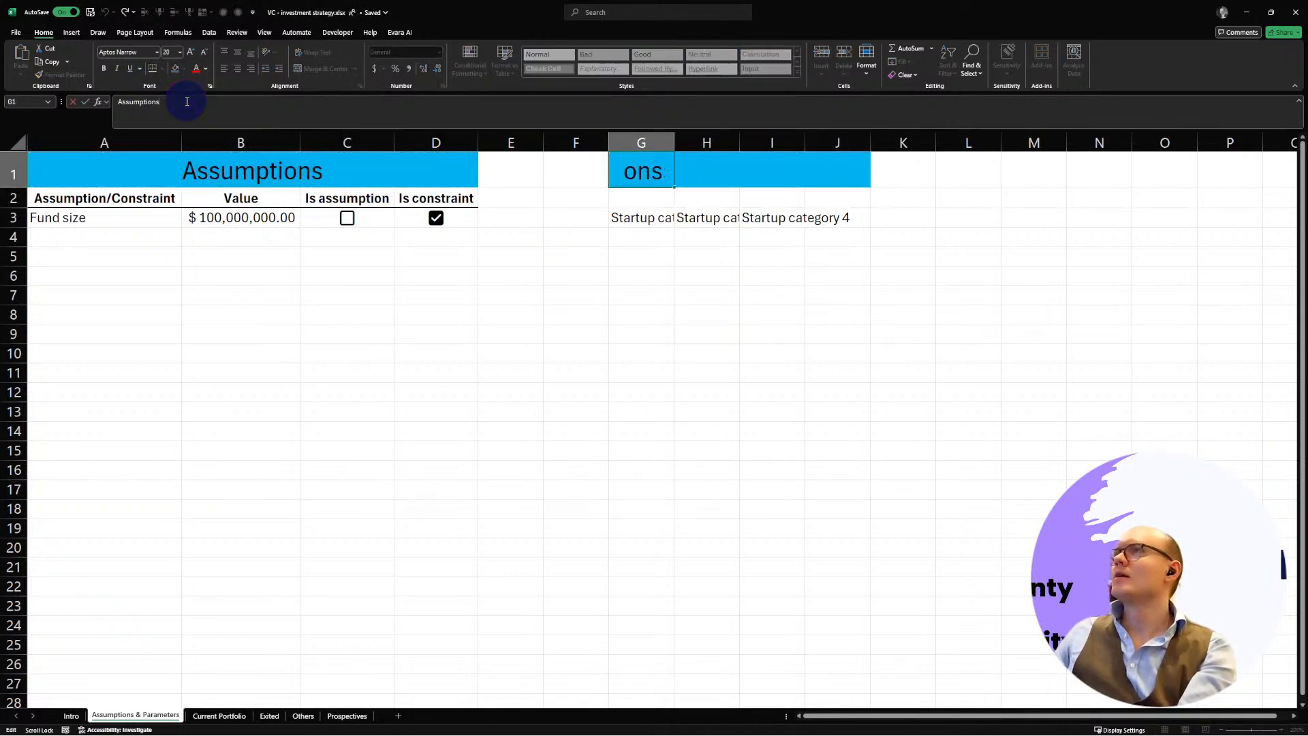
{"action": "left_click", "coordinate": [650, 333]}
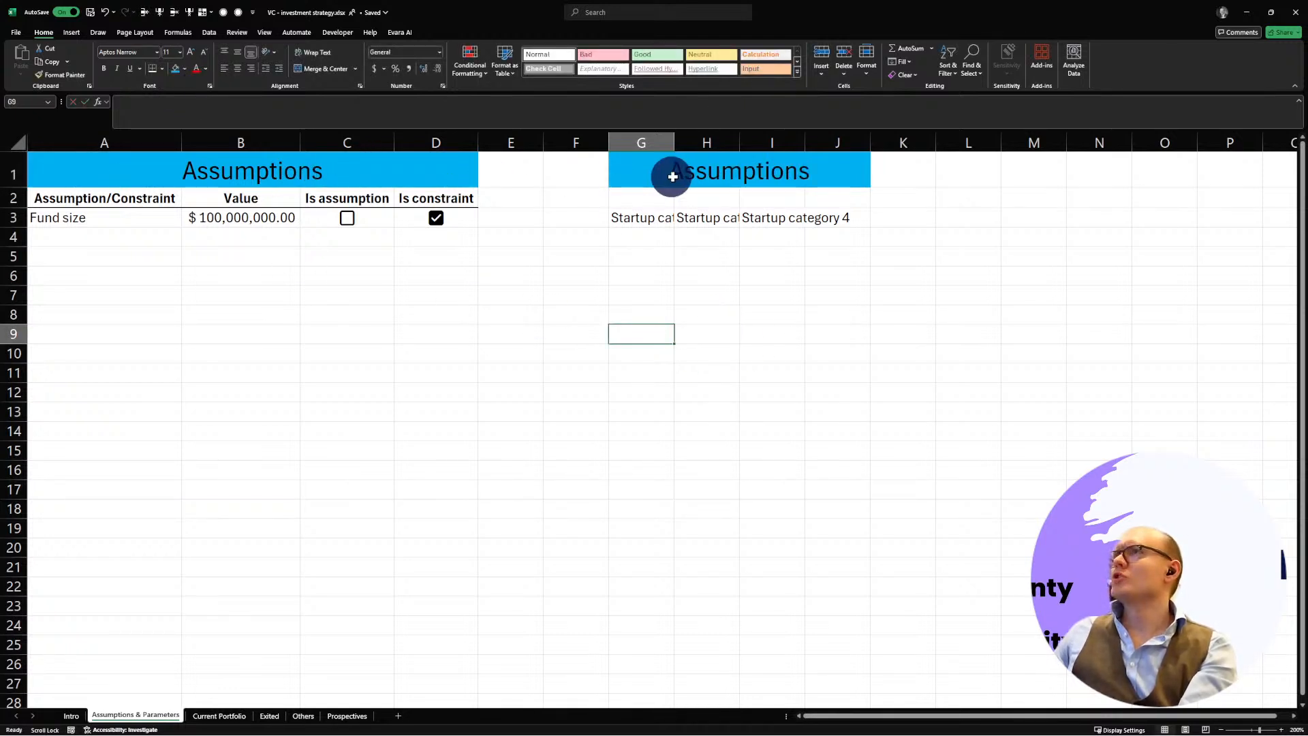
Step: Clear all content and formatting from E1:K1, including the copied title band
{"action": "left_click_drag", "start_coordinate": [528, 172], "coordinate": [920, 172]}
{"action": "left_click", "coordinate": [902, 73]}
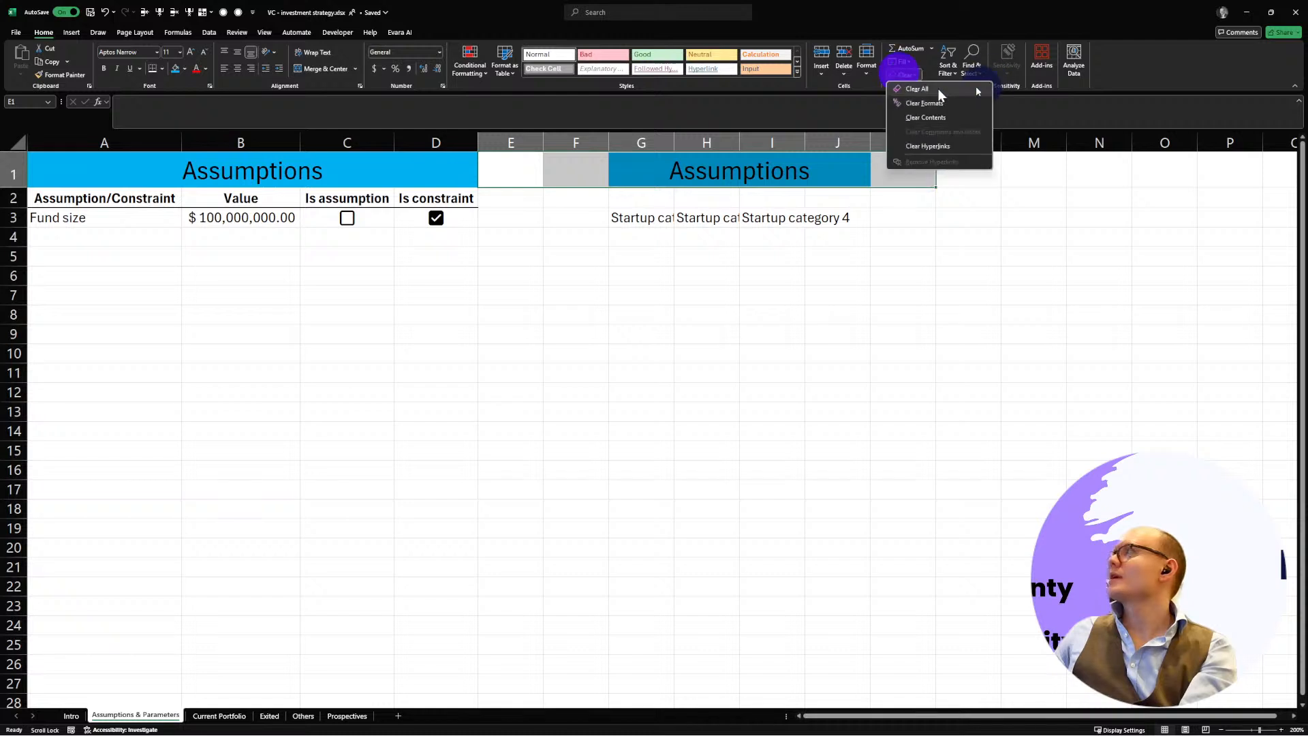
{"action": "left_click", "coordinate": [938, 88]}
Step: Extend the Assumptions title formatting in row 1 across A1:J1 with Format Painter
{"action": "left_click", "coordinate": [44, 171]}
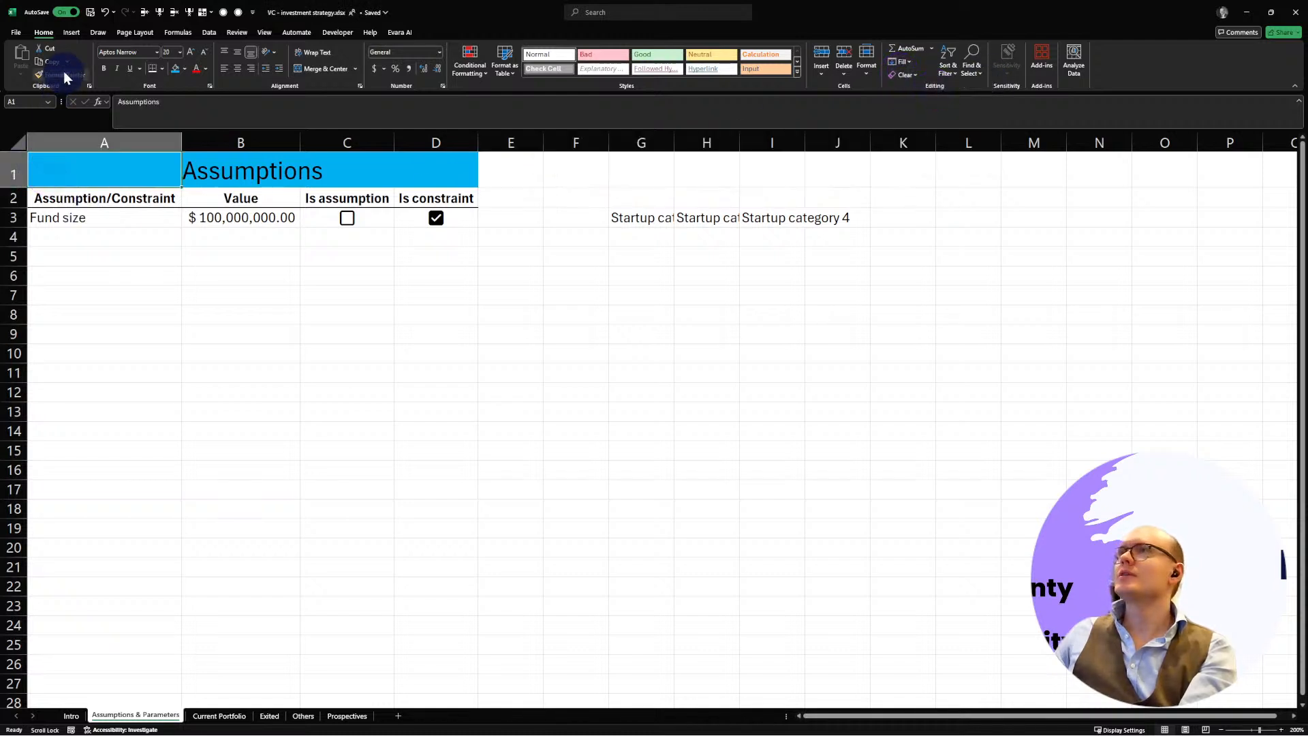
{"action": "left_click", "coordinate": [63, 74]}
{"action": "left_click_drag", "start_coordinate": [64, 170], "coordinate": [855, 181]}
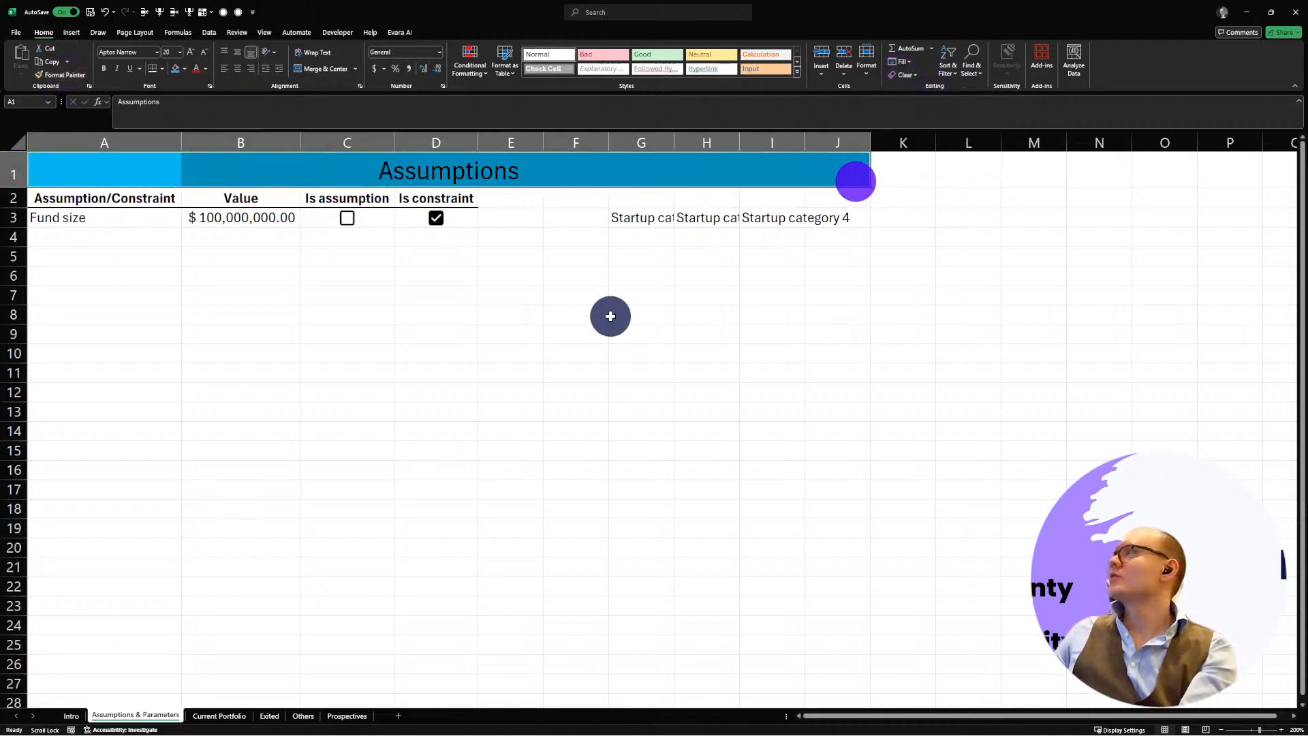
Step: Delete the Startup category labels from range G3:K3
{"action": "left_click", "coordinate": [611, 317]}
{"action": "mouse_move", "coordinate": [642, 225]}
{"action": "left_mouse_down"}
{"action": "mouse_move", "coordinate": [919, 237]}
{"action": "mouse_move", "coordinate": [701, 216]}
{"action": "mouse_move", "coordinate": [902, 227]}
{"action": "left_mouse_up"}
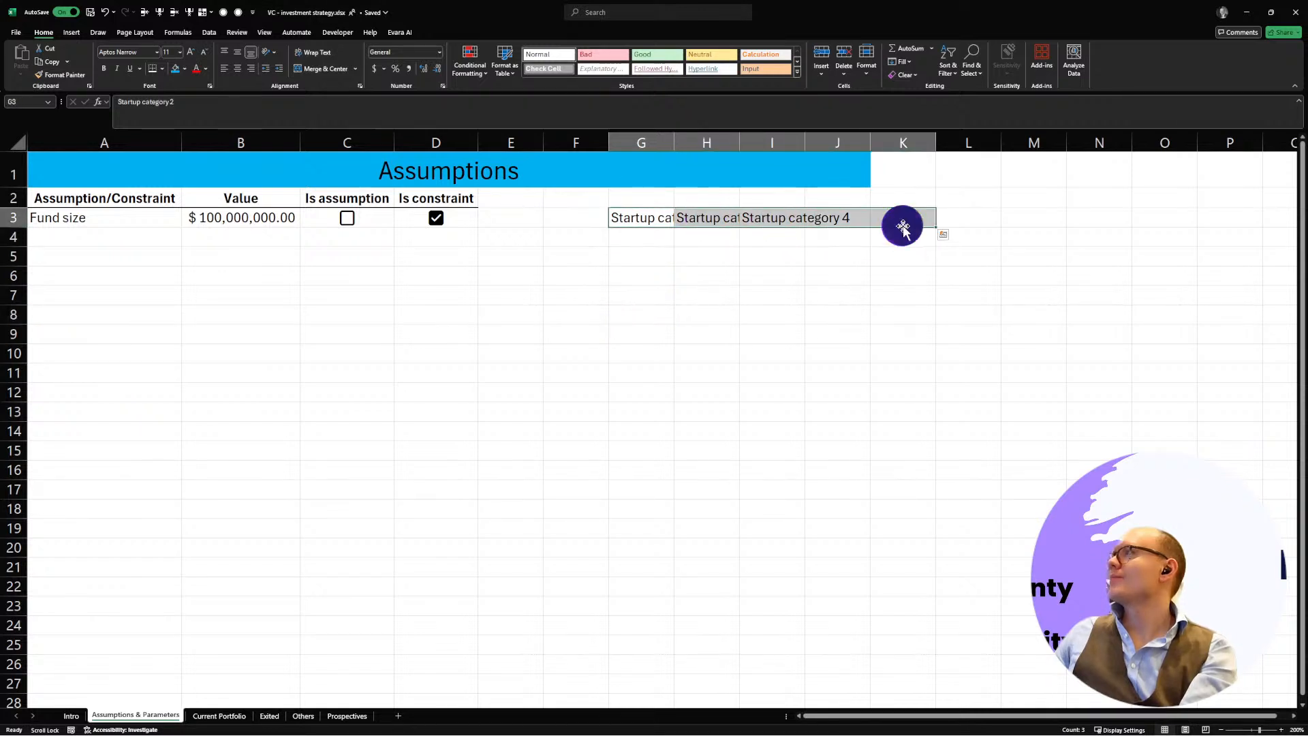
{"action": "key", "text": "Delete"}
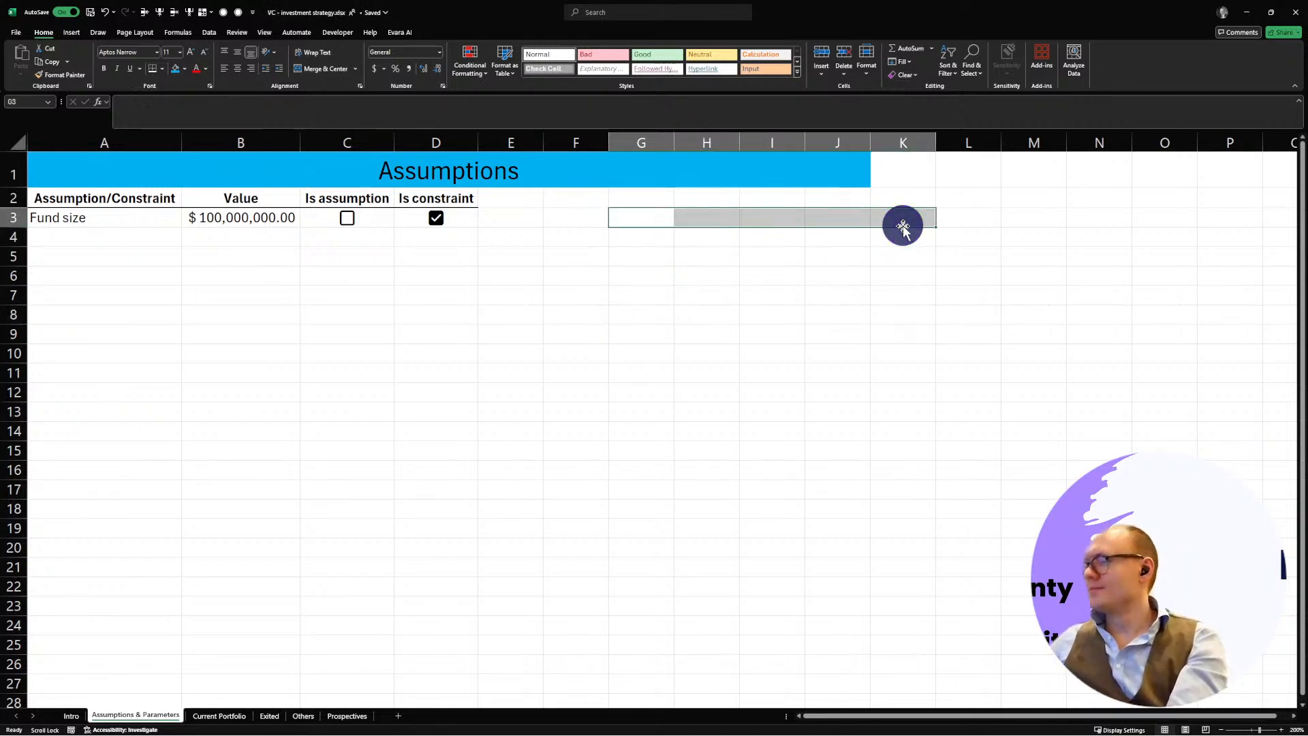
Step: Enter the label Startup category in cell G2 and undo the entry
{"action": "left_click", "coordinate": [650, 201]}
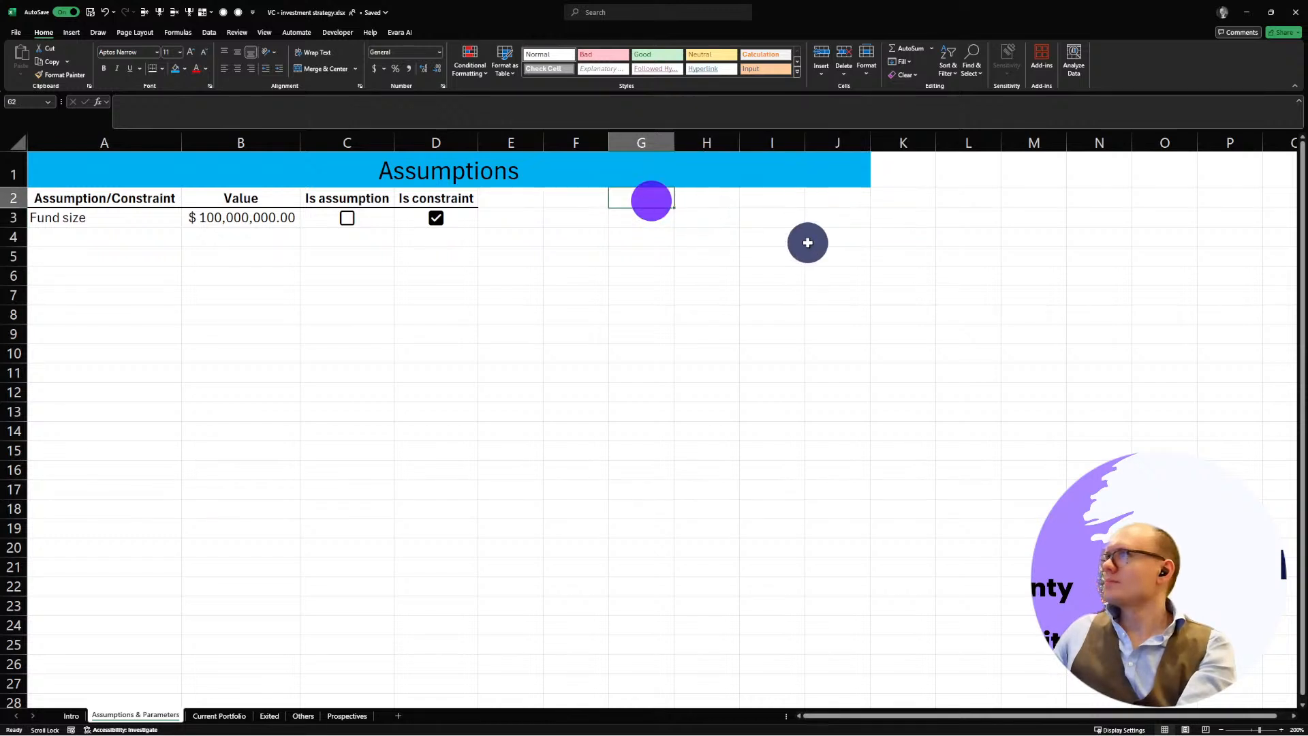
{"action": "type", "text": "Startup category"}
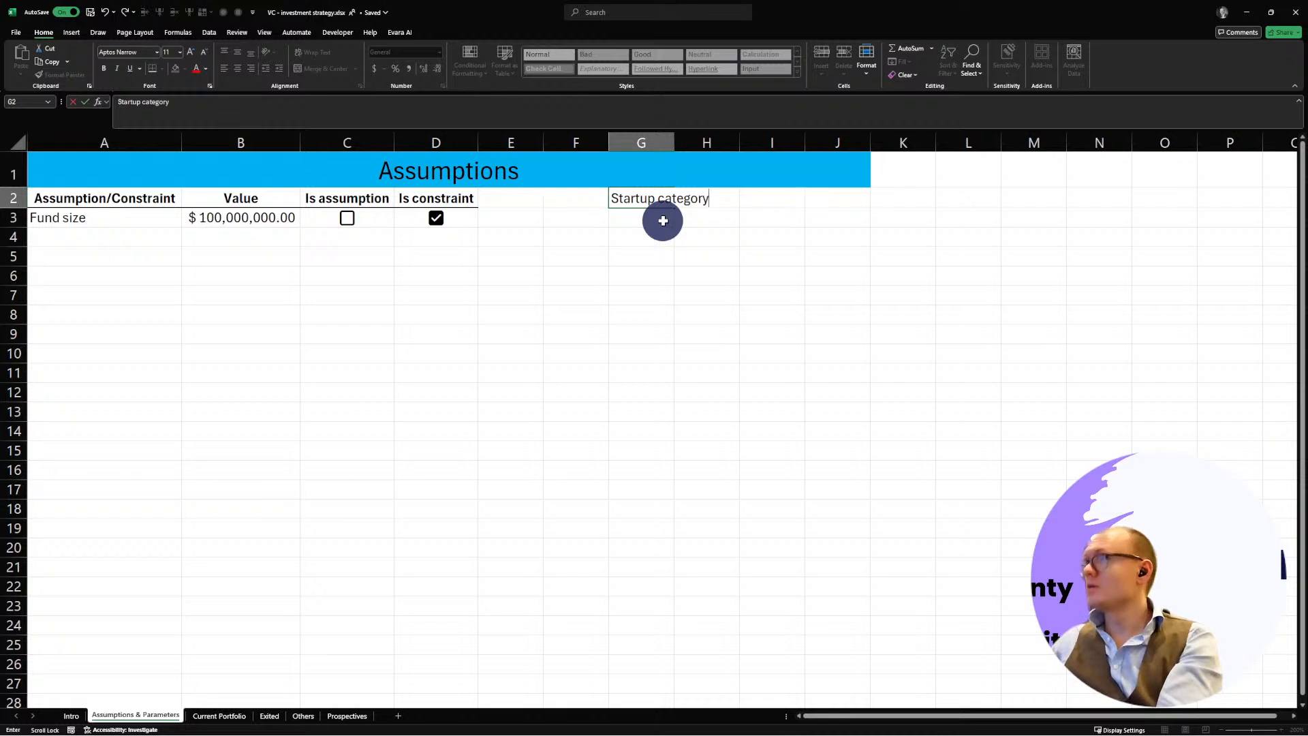
{"action": "key", "text": "Return"}
{"action": "key", "text": "ctrl+z"}
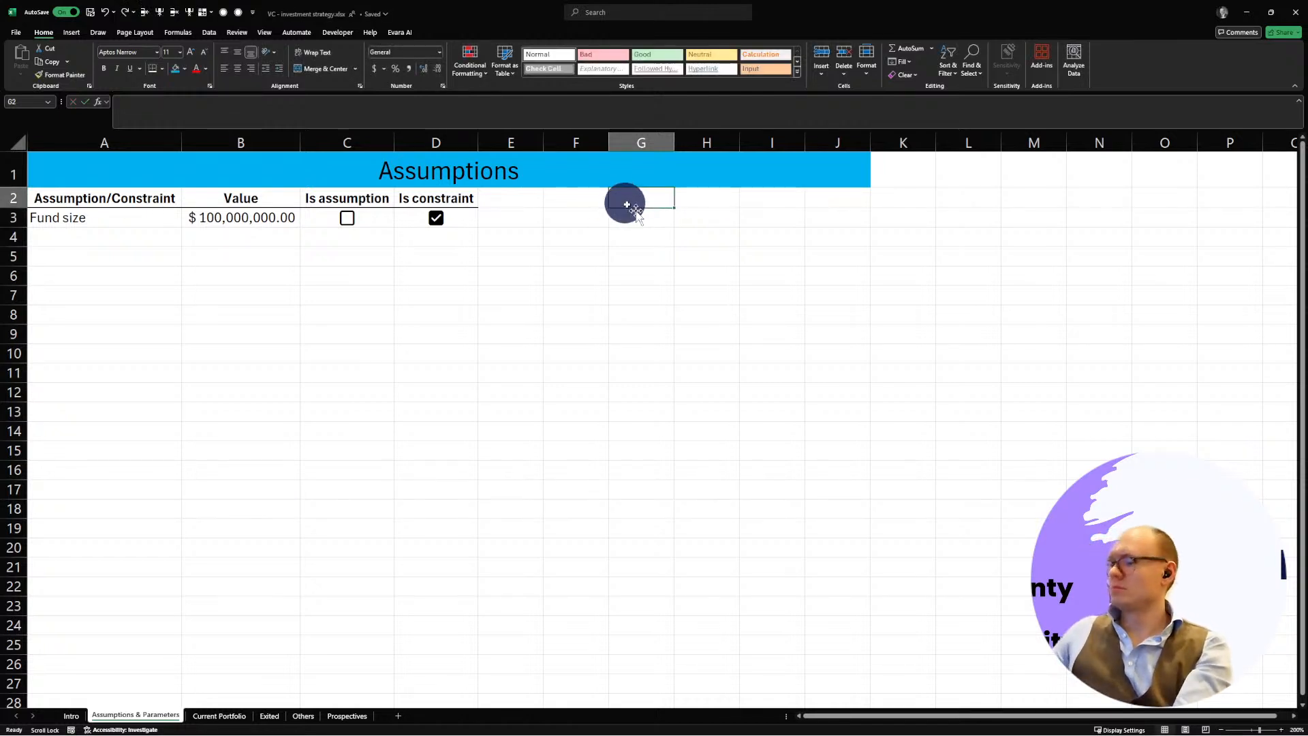
Step: Enter the label Startup category in cell G3 and move it up to G2
{"action": "left_click", "coordinate": [634, 217]}
{"action": "type", "text": "Sta"}
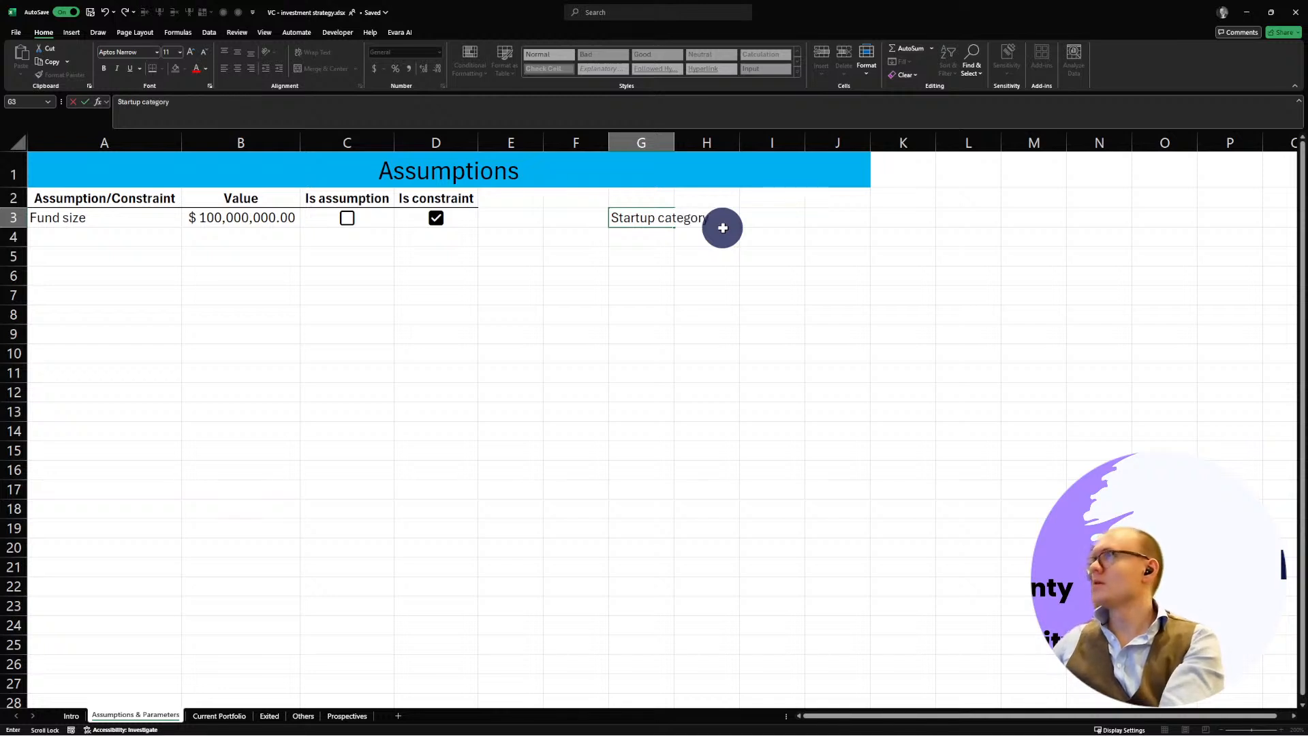
{"action": "type", "text": "rtup category"}
{"action": "key", "text": "Return"}
{"action": "left_click", "coordinate": [643, 218]}
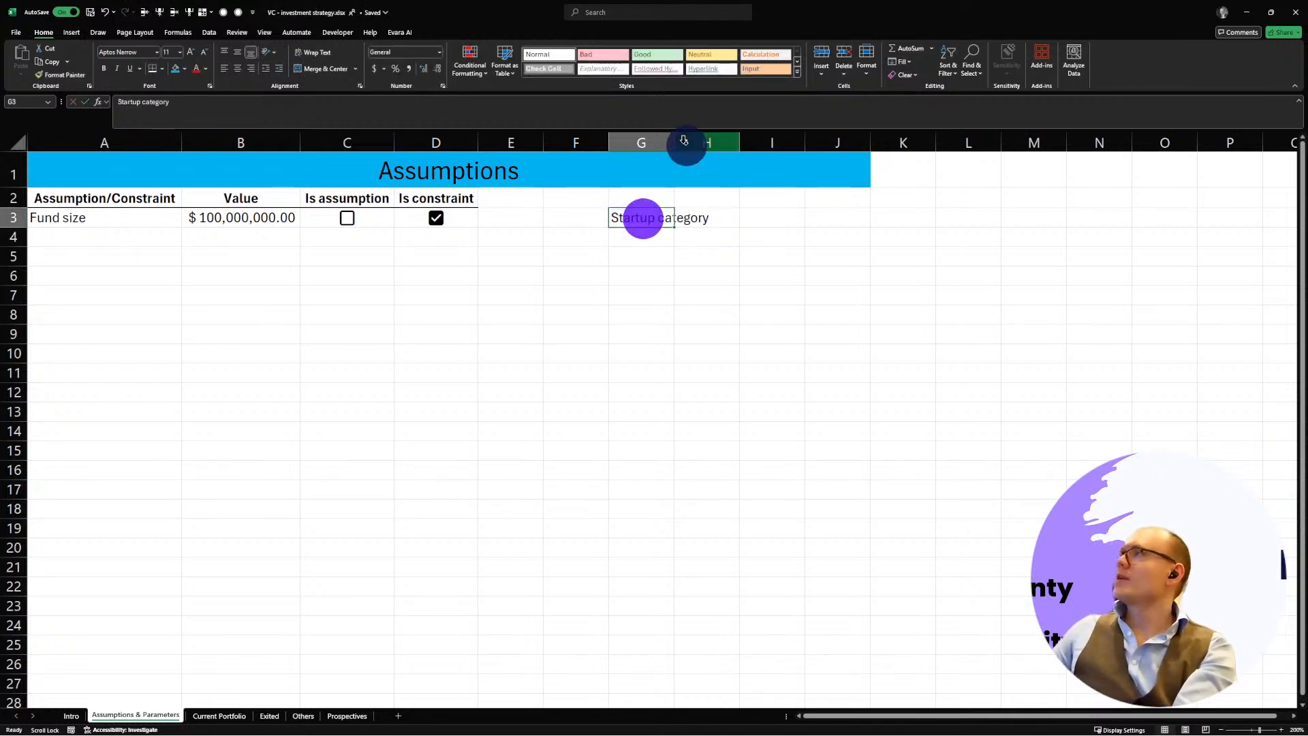
{"action": "left_click_drag", "start_coordinate": [634, 210], "coordinate": [638, 198]}
{"action": "left_click", "coordinate": [641, 273]}
{"action": "left_click", "coordinate": [637, 198]}
Step: Copy the header formatting from D2 to the Startup category label in G2 and auto-fit column G
{"action": "left_click", "coordinate": [451, 198]}
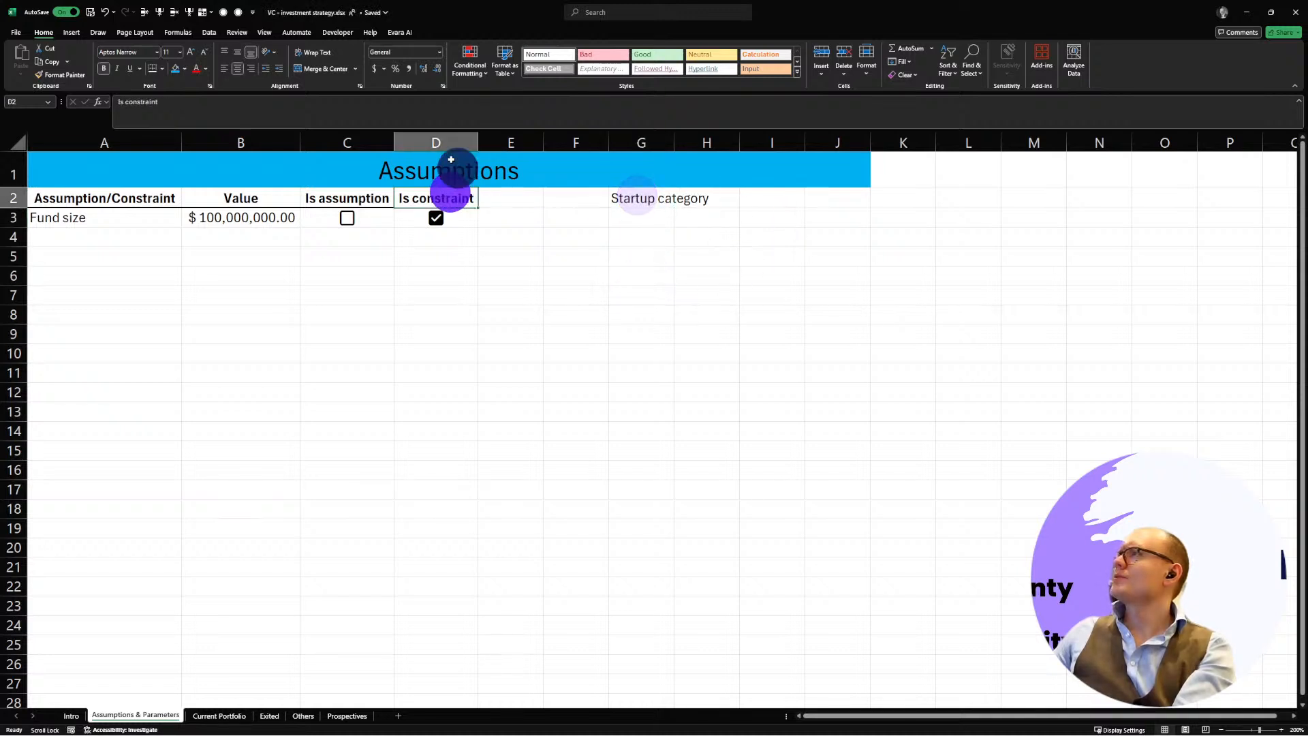
{"action": "left_click", "coordinate": [55, 75]}
{"action": "left_click", "coordinate": [638, 198]}
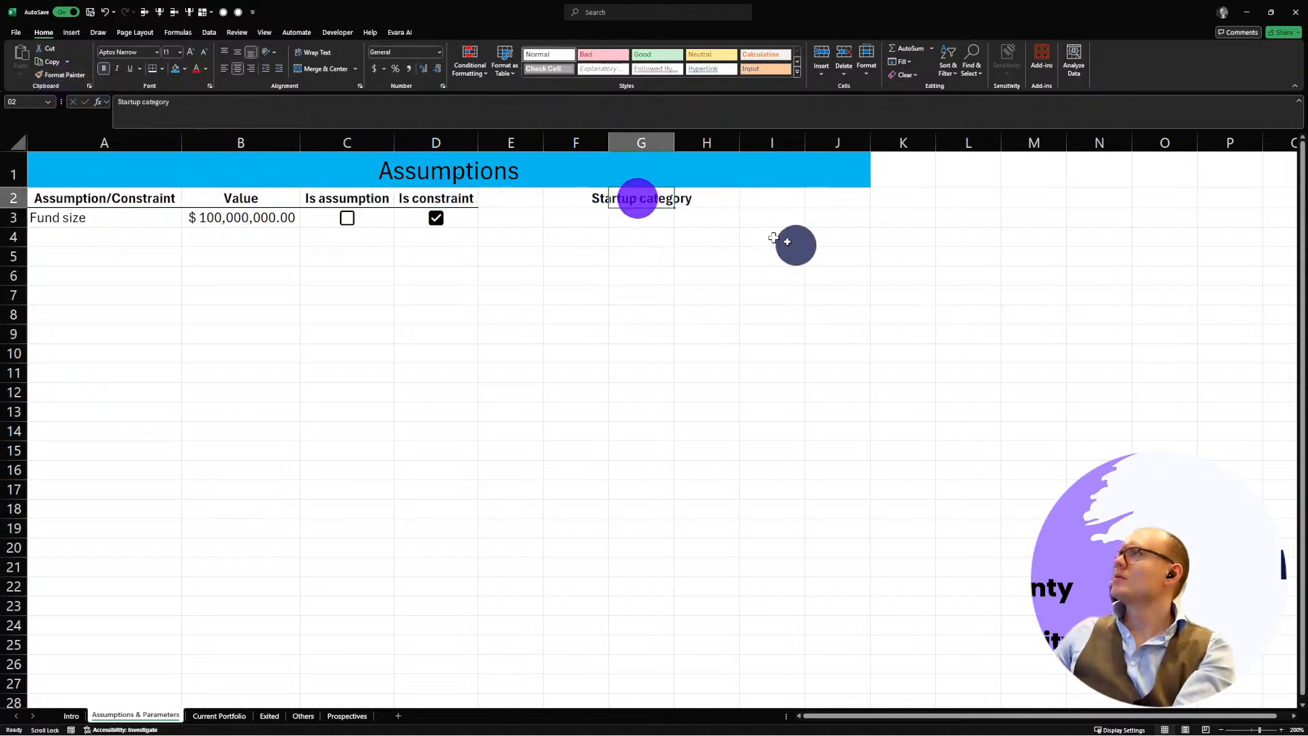
{"action": "double_click", "coordinate": [674, 142]}
{"action": "left_click", "coordinate": [645, 290]}
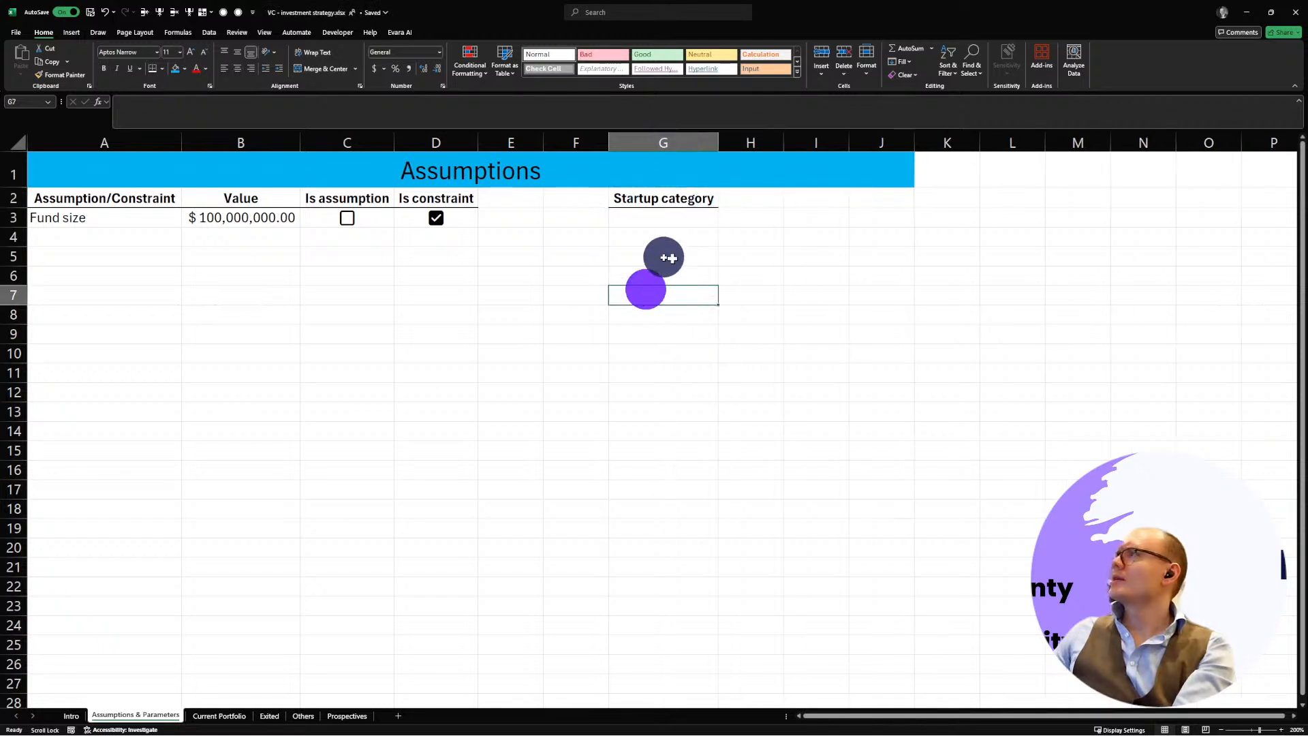
Step: Remove all borders from the Startup category cell G2
{"action": "left_click", "coordinate": [657, 198]}
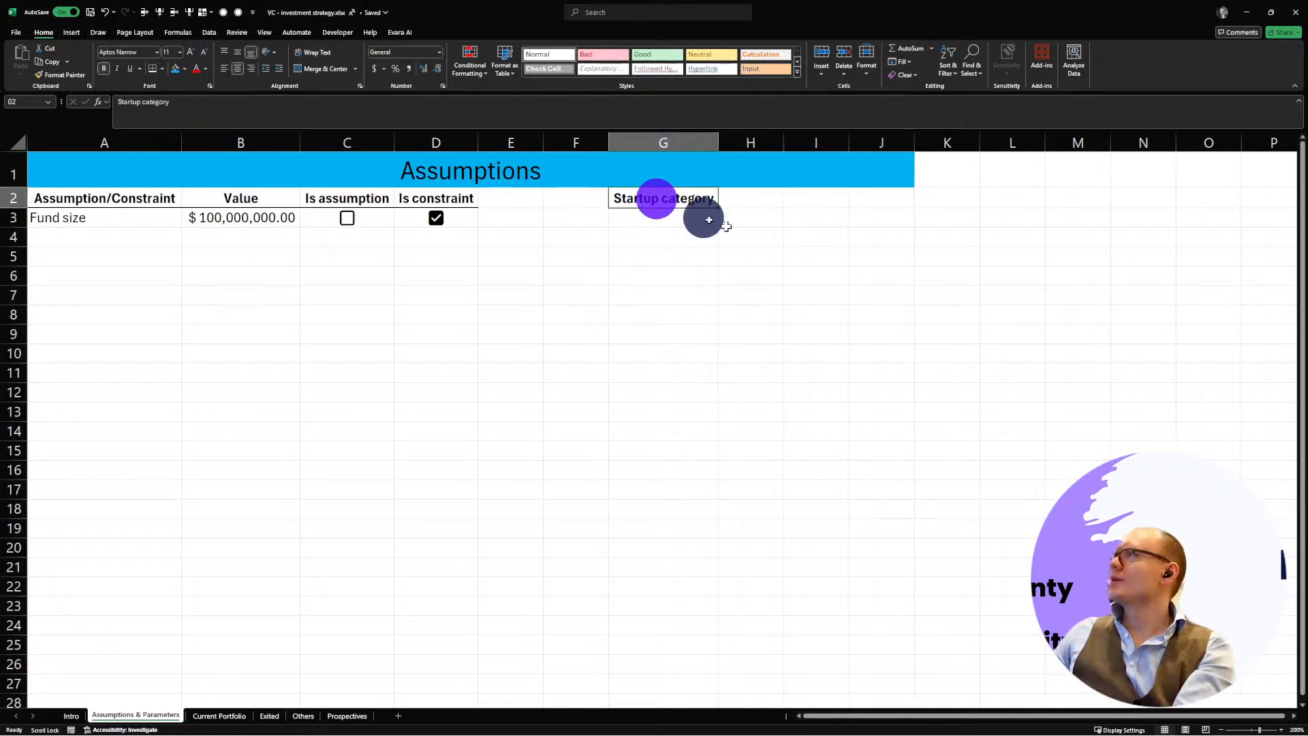
{"action": "left_click", "coordinate": [162, 67]}
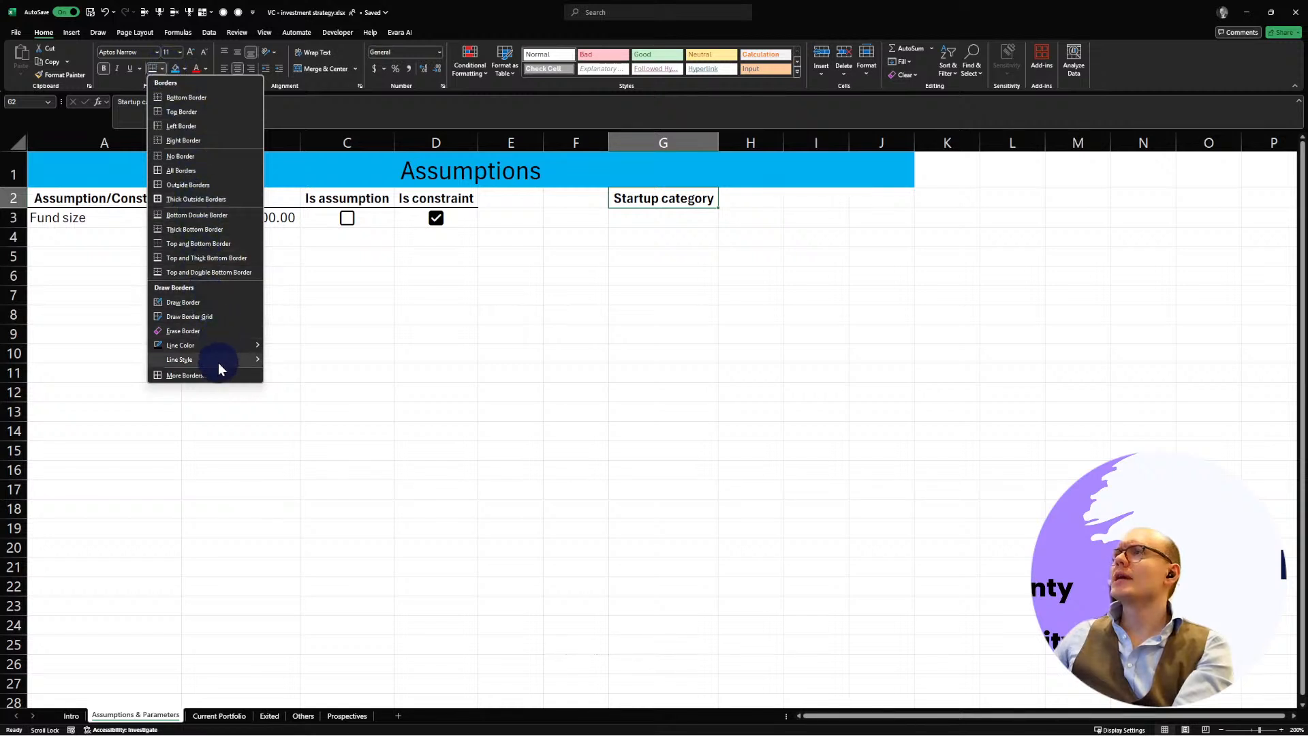
{"action": "mouse_move", "coordinate": [228, 363]}
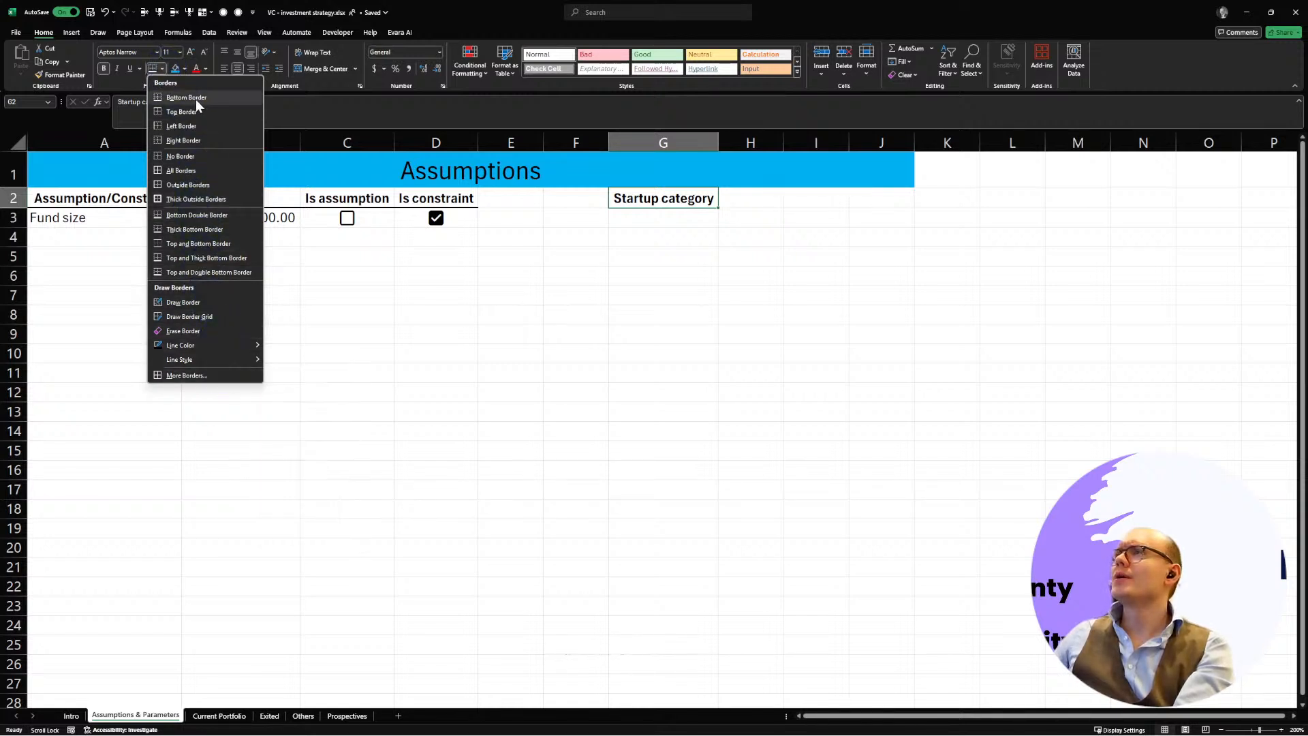
{"action": "left_click", "coordinate": [196, 156]}
{"action": "left_click", "coordinate": [766, 310]}
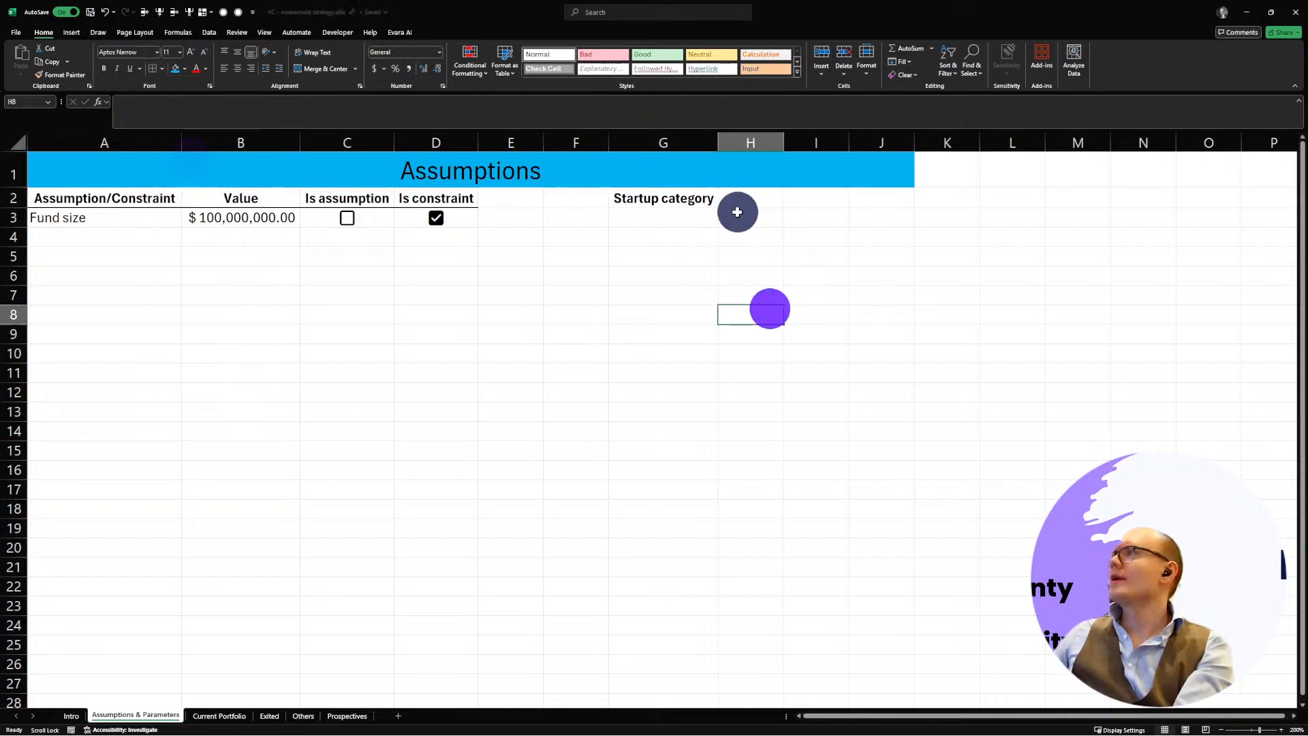
Step: Enter Advanced Manufacturing in cell H2 beside the Startup category label
{"action": "left_click", "coordinate": [740, 199]}
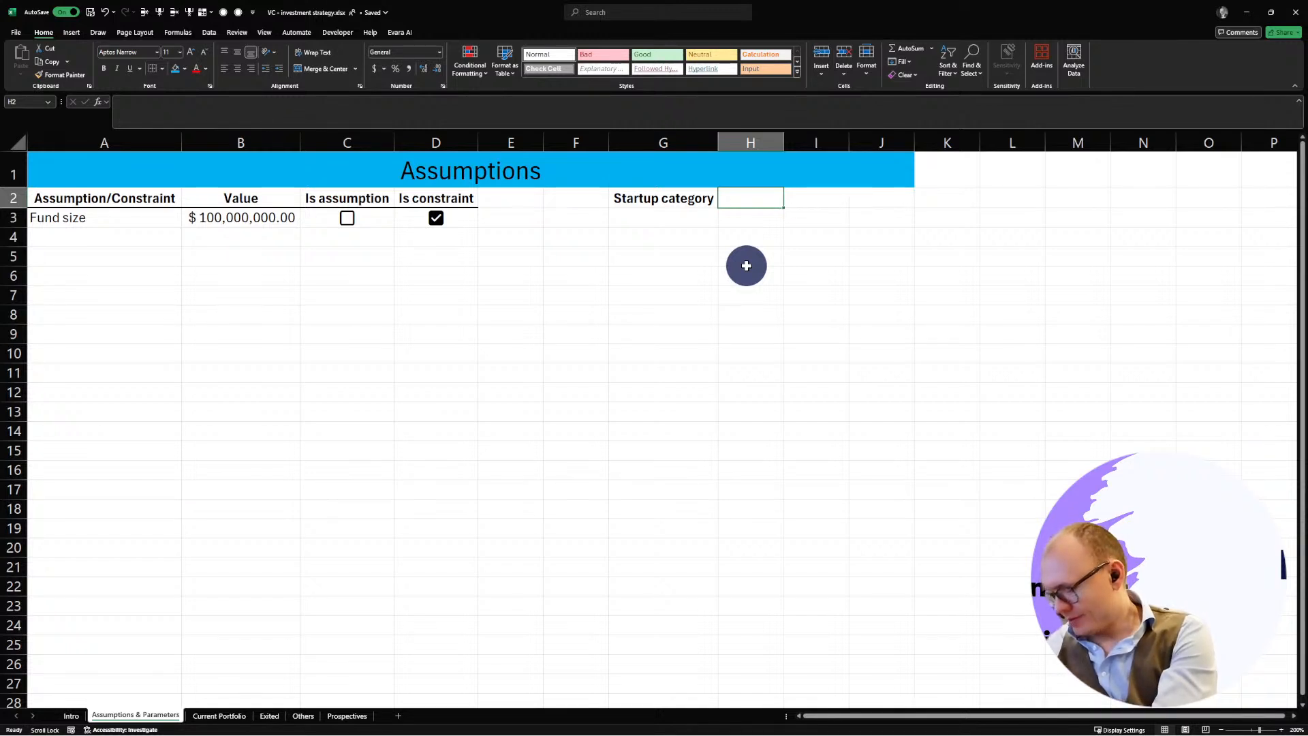
{"action": "type", "text": "Advanced Manufacturing"}
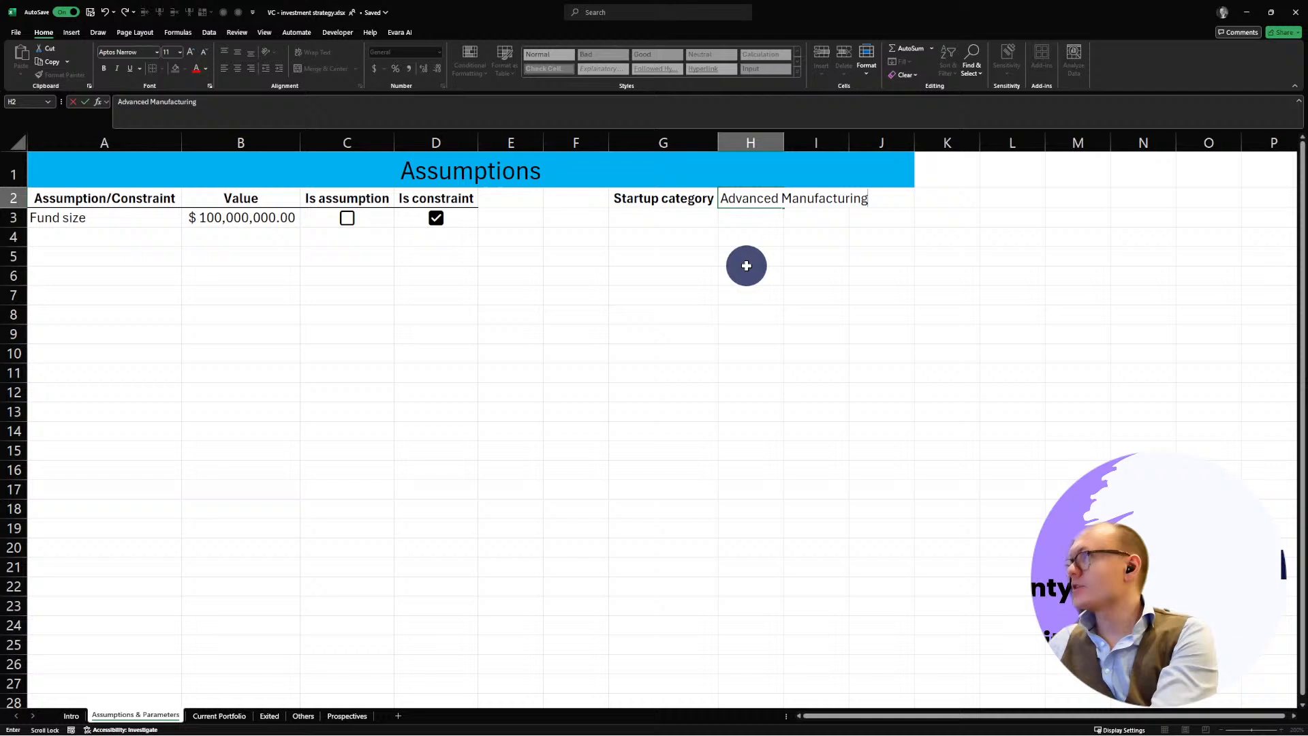
{"action": "key", "text": "ctrl+Return"}
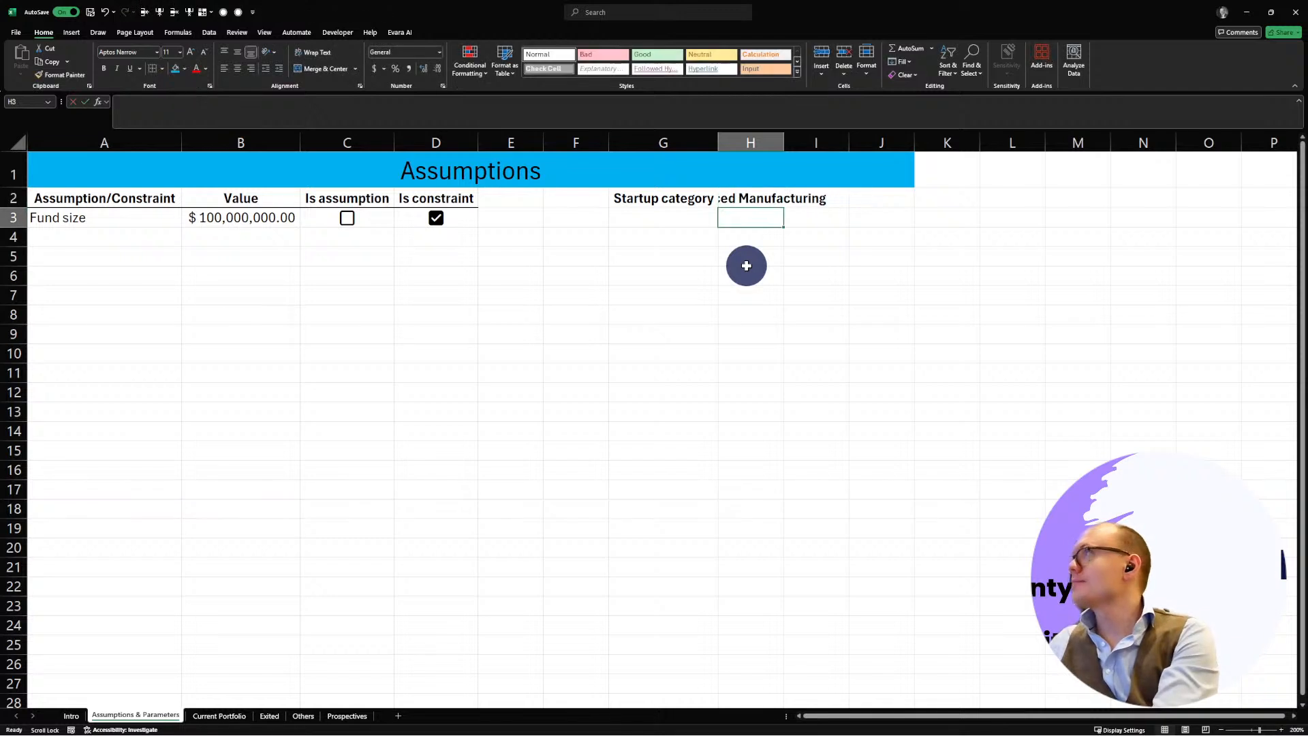
Step: Apply the plain formatting of empty cell F2 to the Advanced Manufacturing cell H2 and auto-fit column H
{"action": "left_click", "coordinate": [761, 202]}
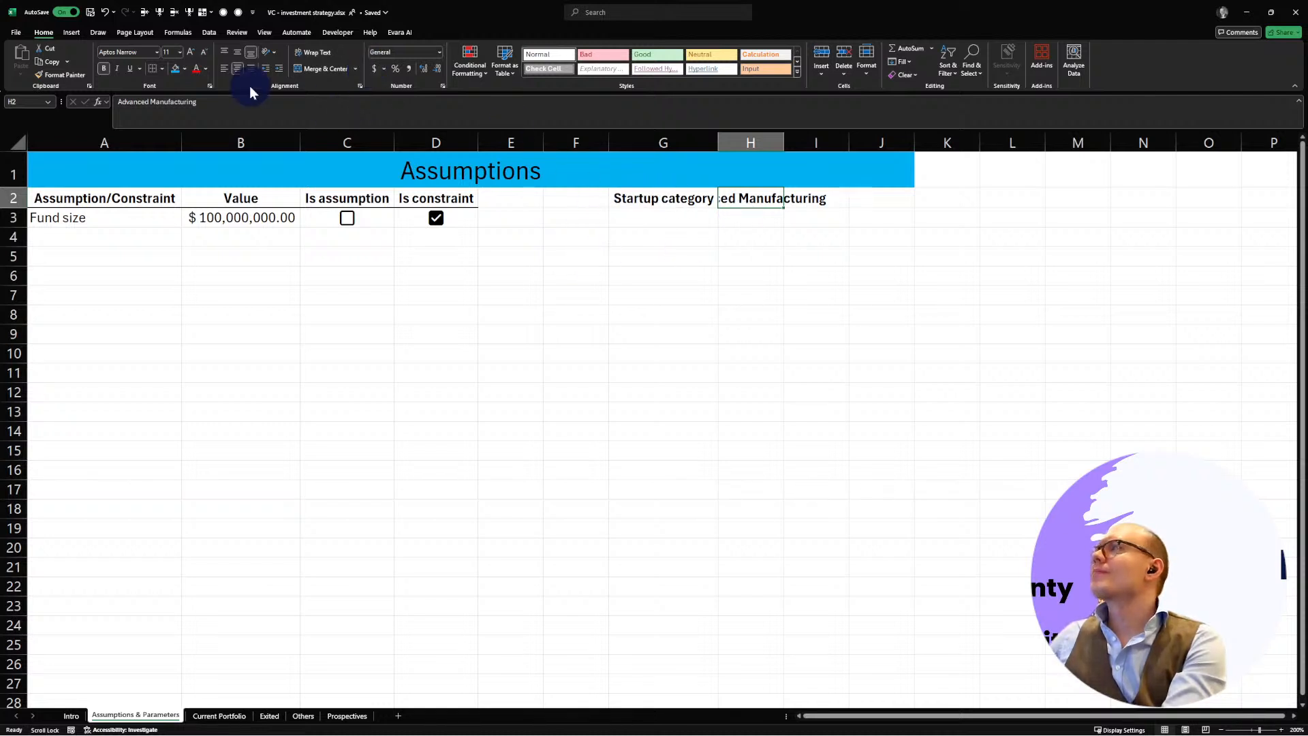
{"action": "left_click", "coordinate": [575, 198]}
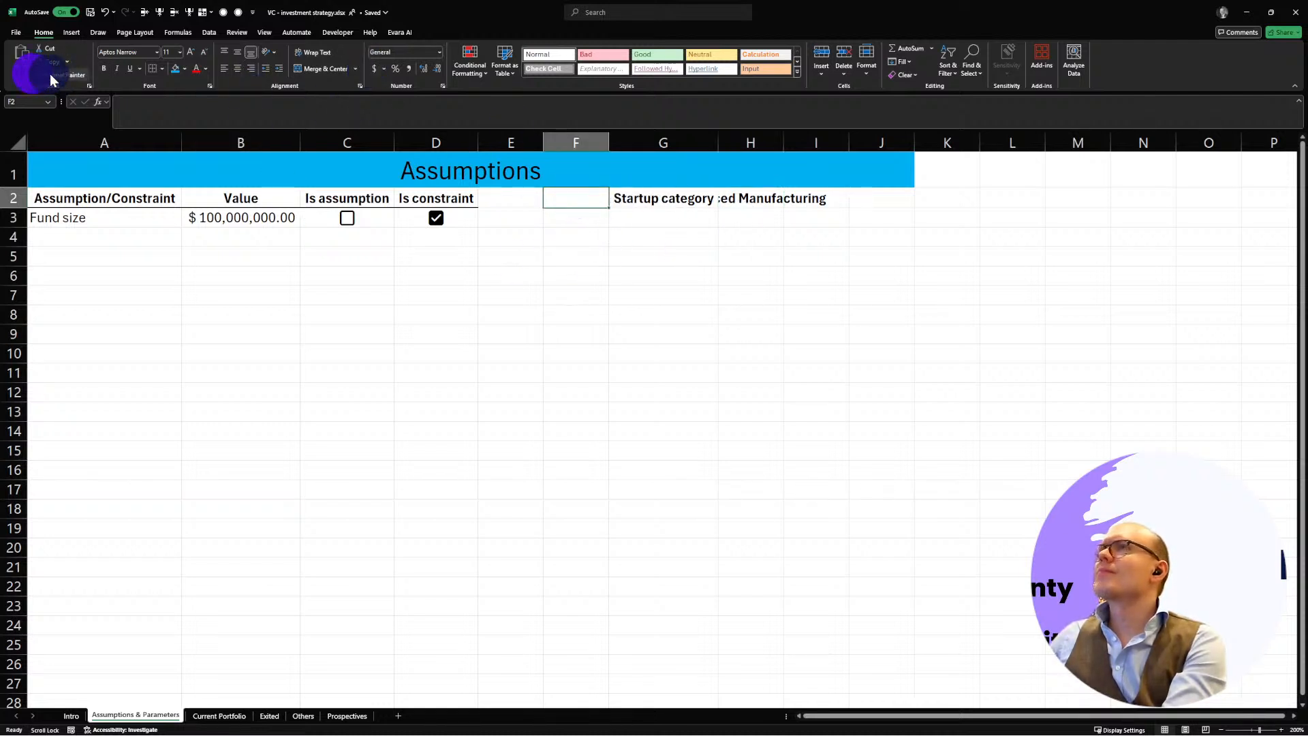
{"action": "left_click", "coordinate": [68, 74]}
{"action": "left_click", "coordinate": [749, 198]}
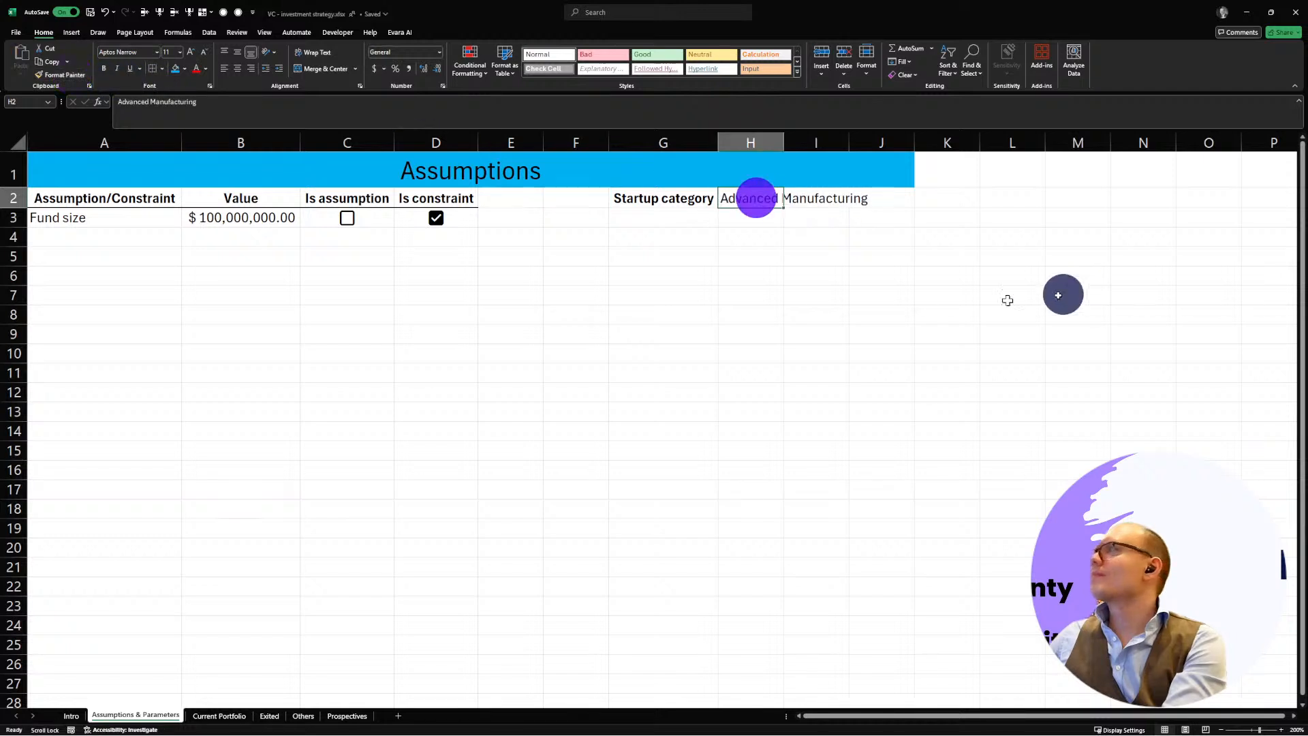
{"action": "left_click", "coordinate": [756, 295]}
{"action": "double_click", "coordinate": [784, 143]}
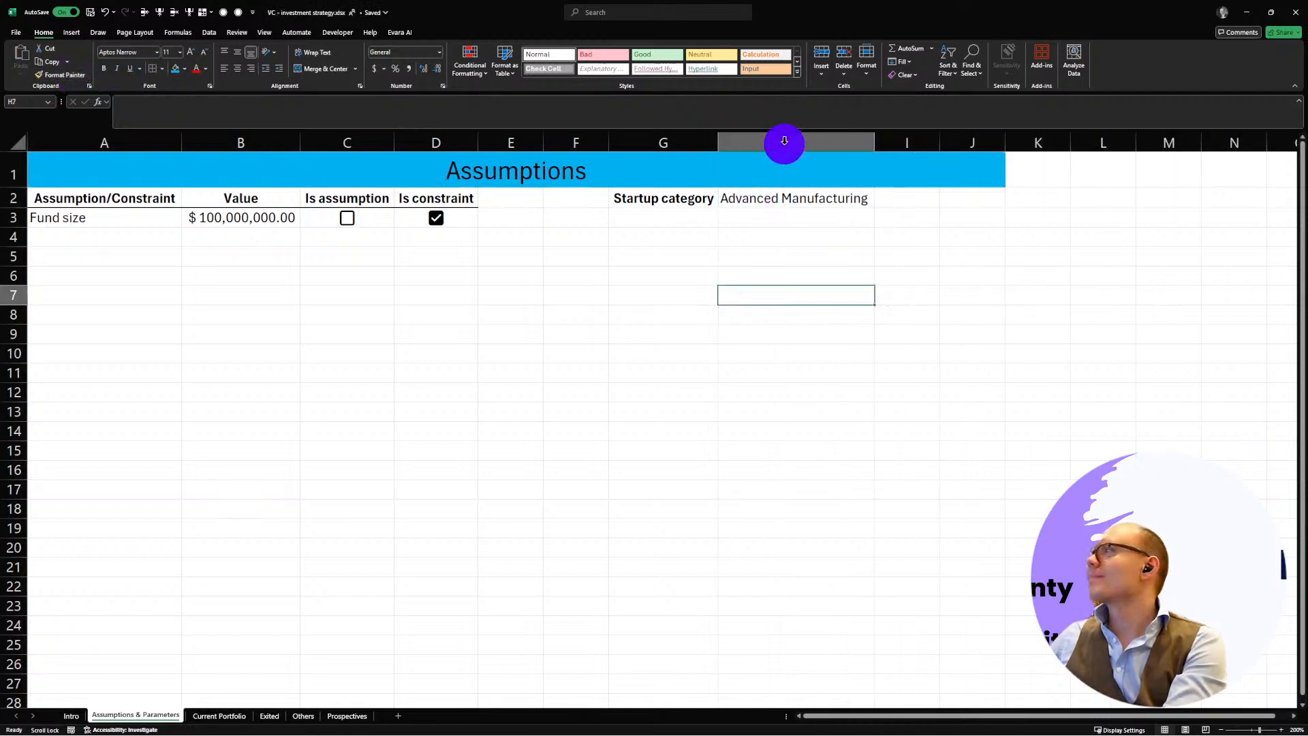
{"action": "left_click", "coordinate": [648, 252]}
{"action": "left_click", "coordinate": [667, 206]}
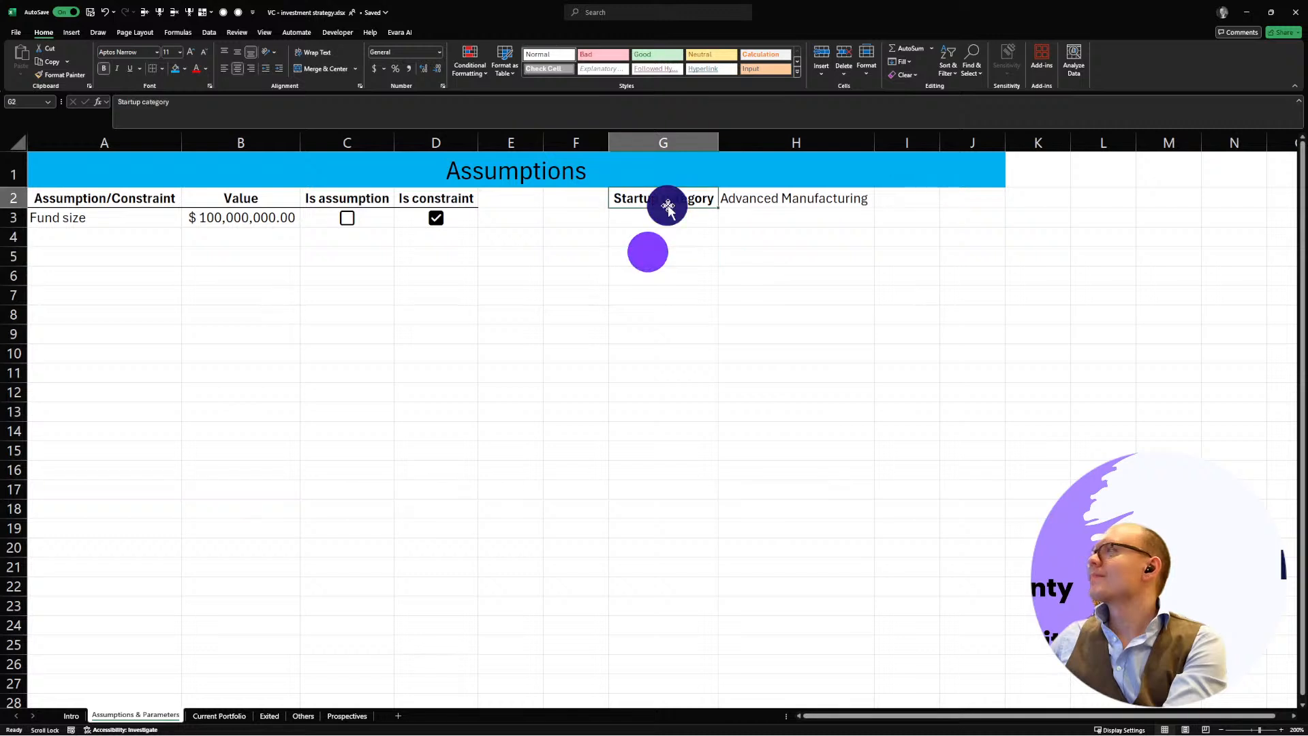
Step: Change the title in cell A1 to Assumptions & Constants
{"action": "left_click", "coordinate": [87, 160]}
{"action": "left_click", "coordinate": [175, 102]}
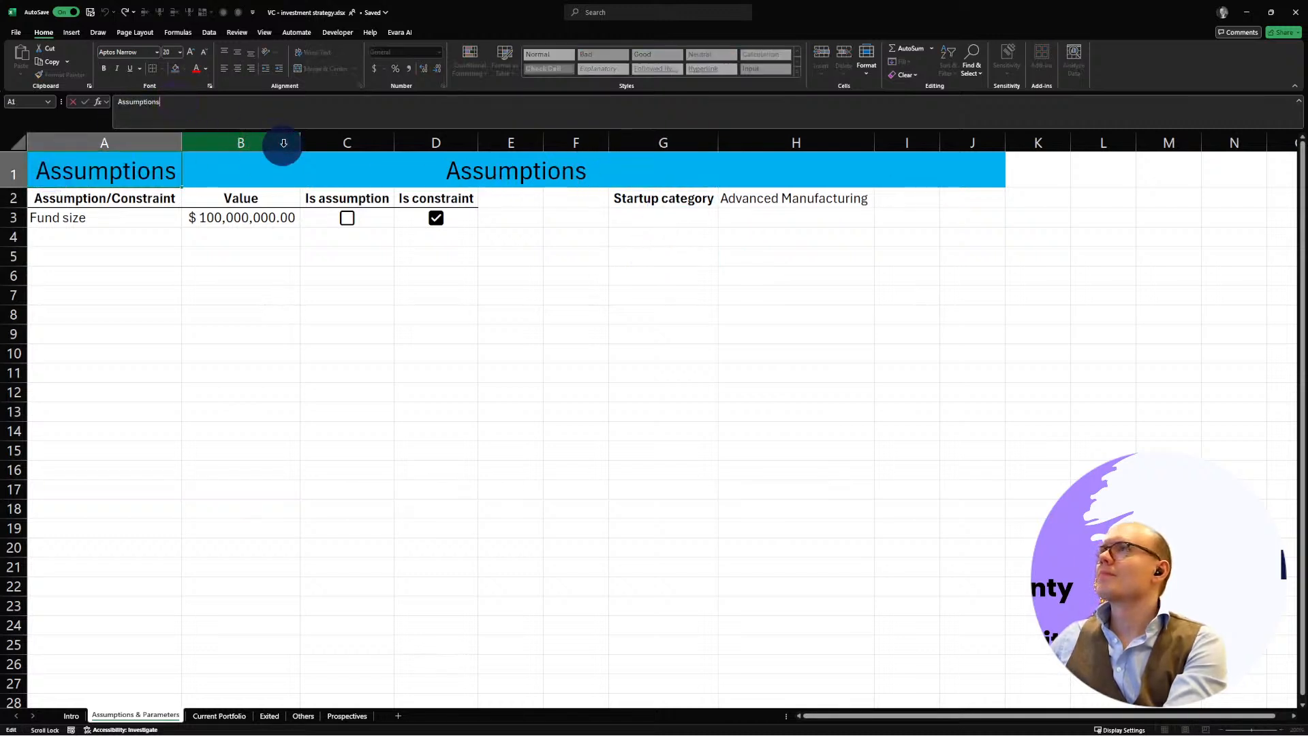
{"action": "type", "text": "& Constants"}
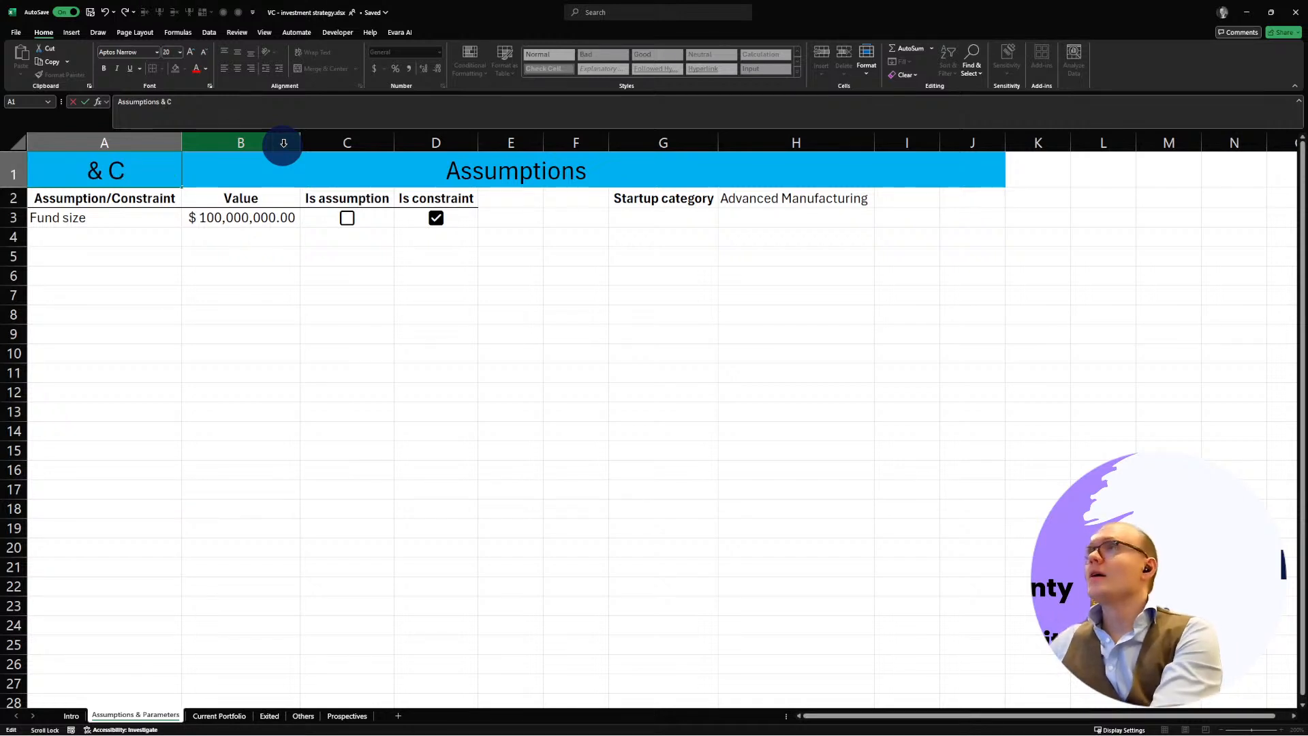
{"action": "key", "text": "Return"}
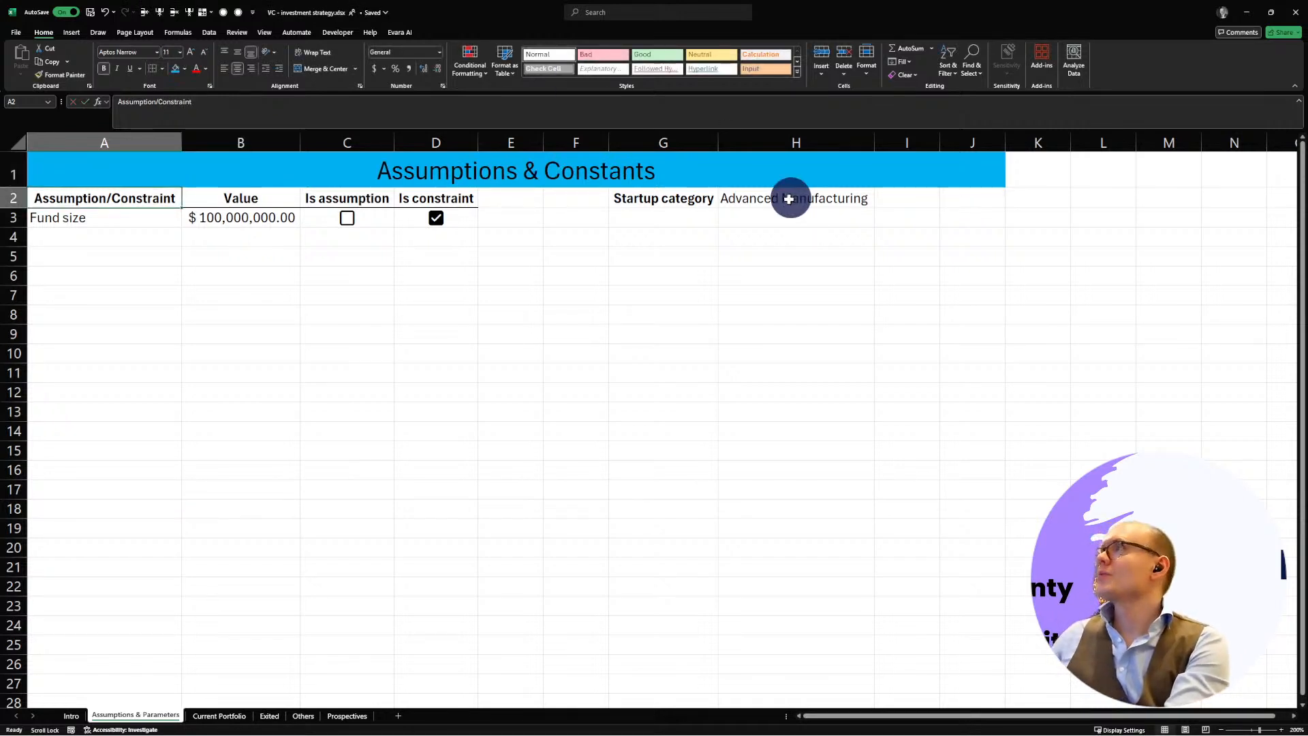
Step: Add a colon at the end of the Startup category label in cell G2
{"action": "left_click", "coordinate": [689, 205]}
{"action": "left_click", "coordinate": [367, 106]}
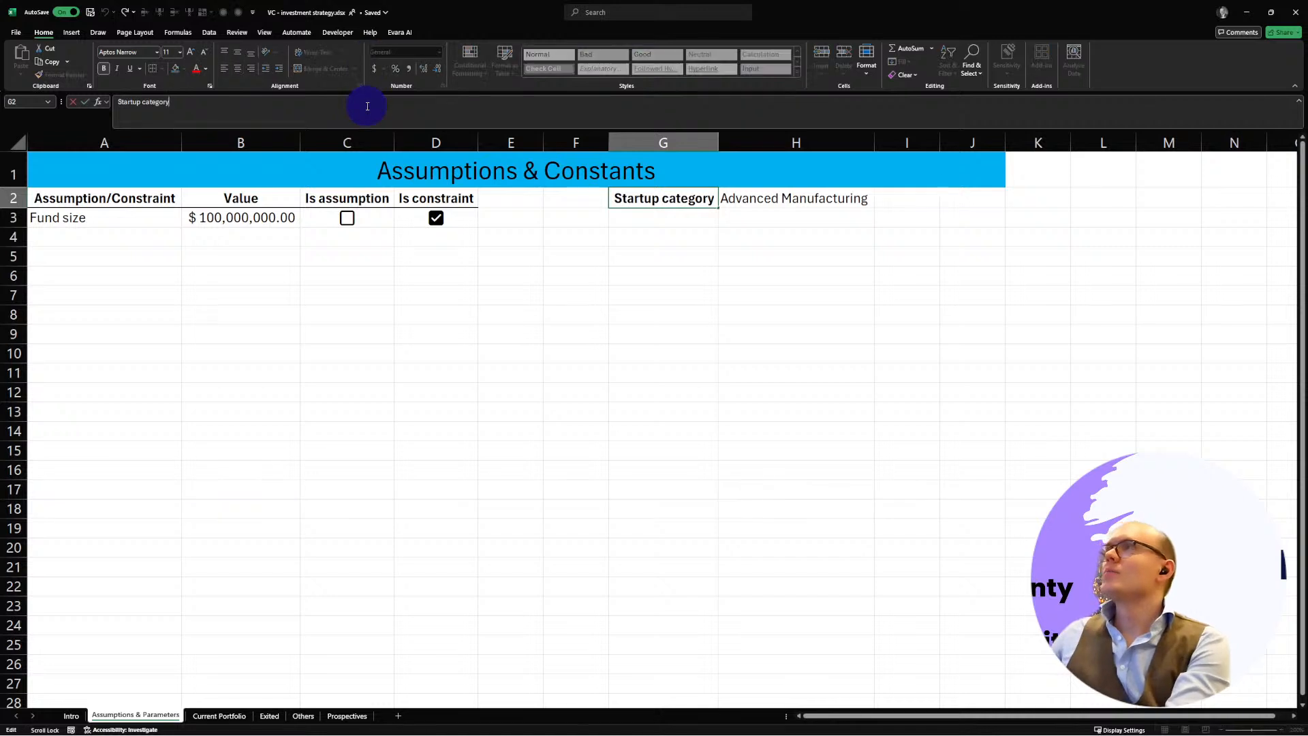
{"action": "type", "text": ":"}
{"action": "key", "text": "Return"}
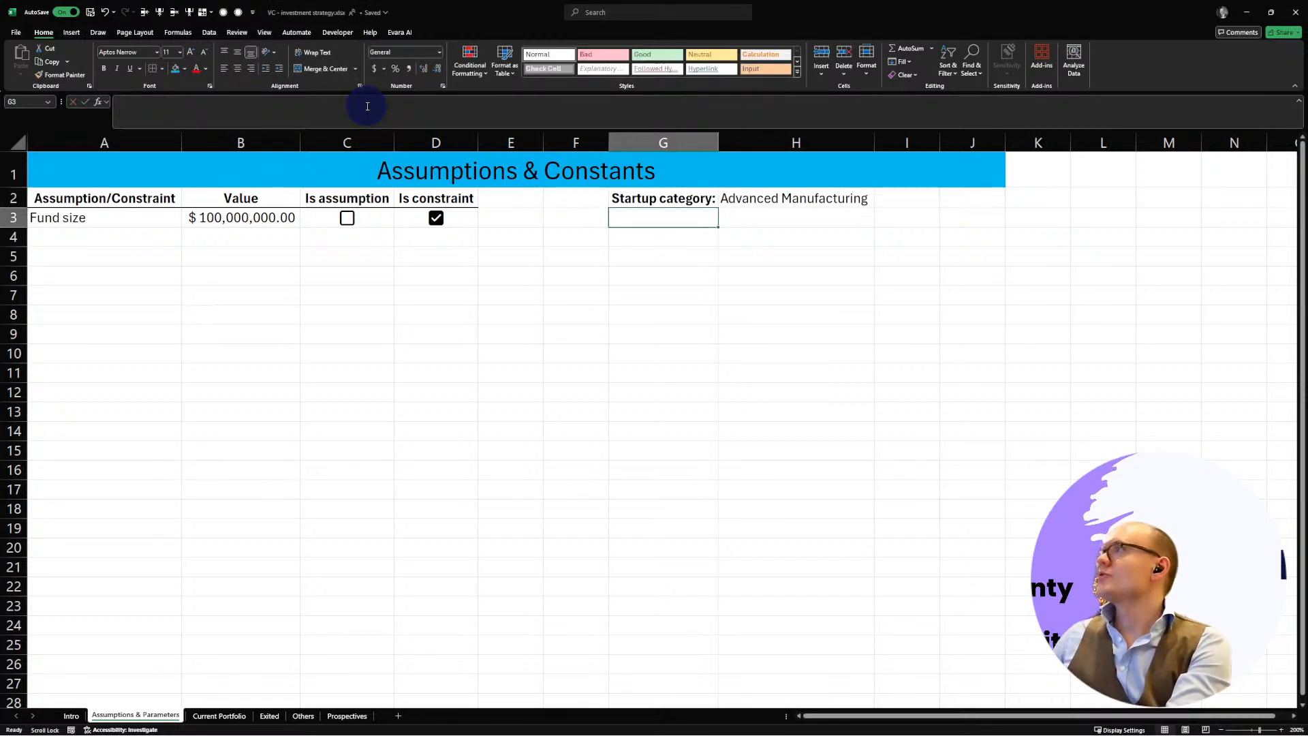
Step: Apply a thick bottom border to the Startup category label cell G2
{"action": "left_click", "coordinate": [656, 202]}
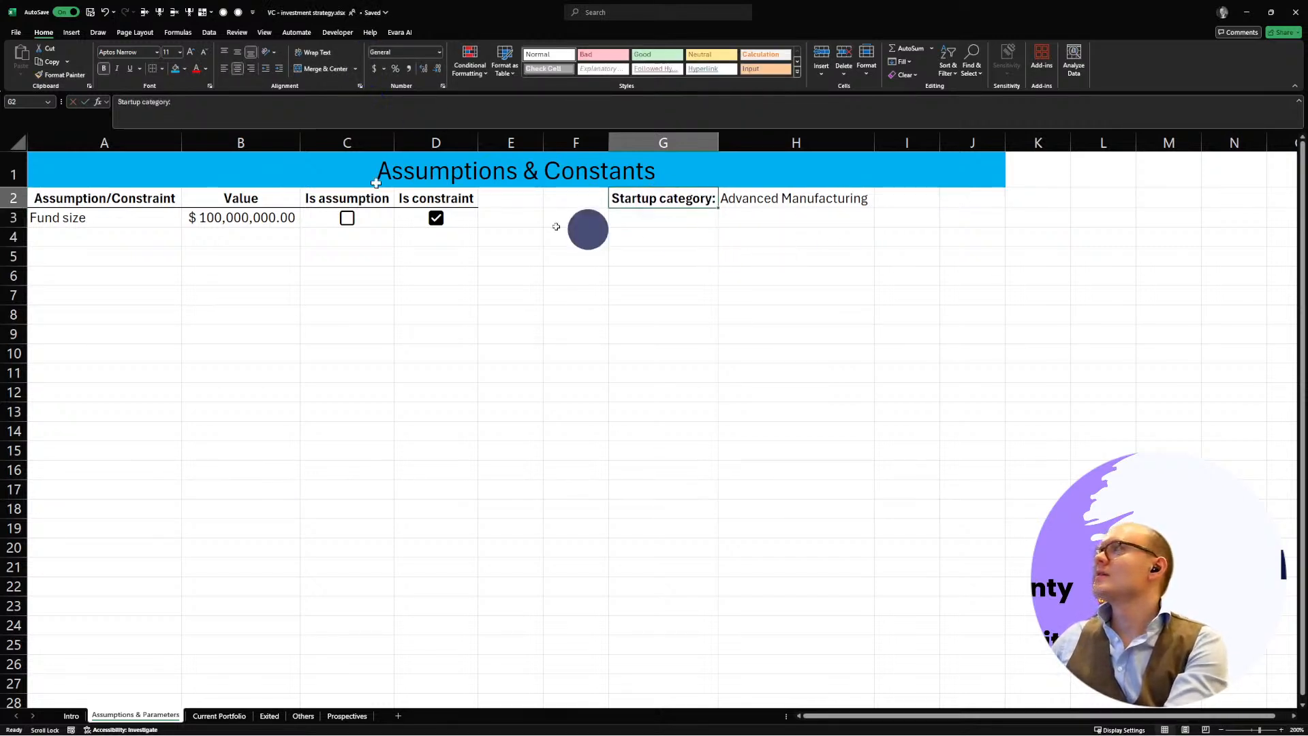
{"action": "left_click", "coordinate": [162, 68]}
{"action": "left_click", "coordinate": [218, 229]}
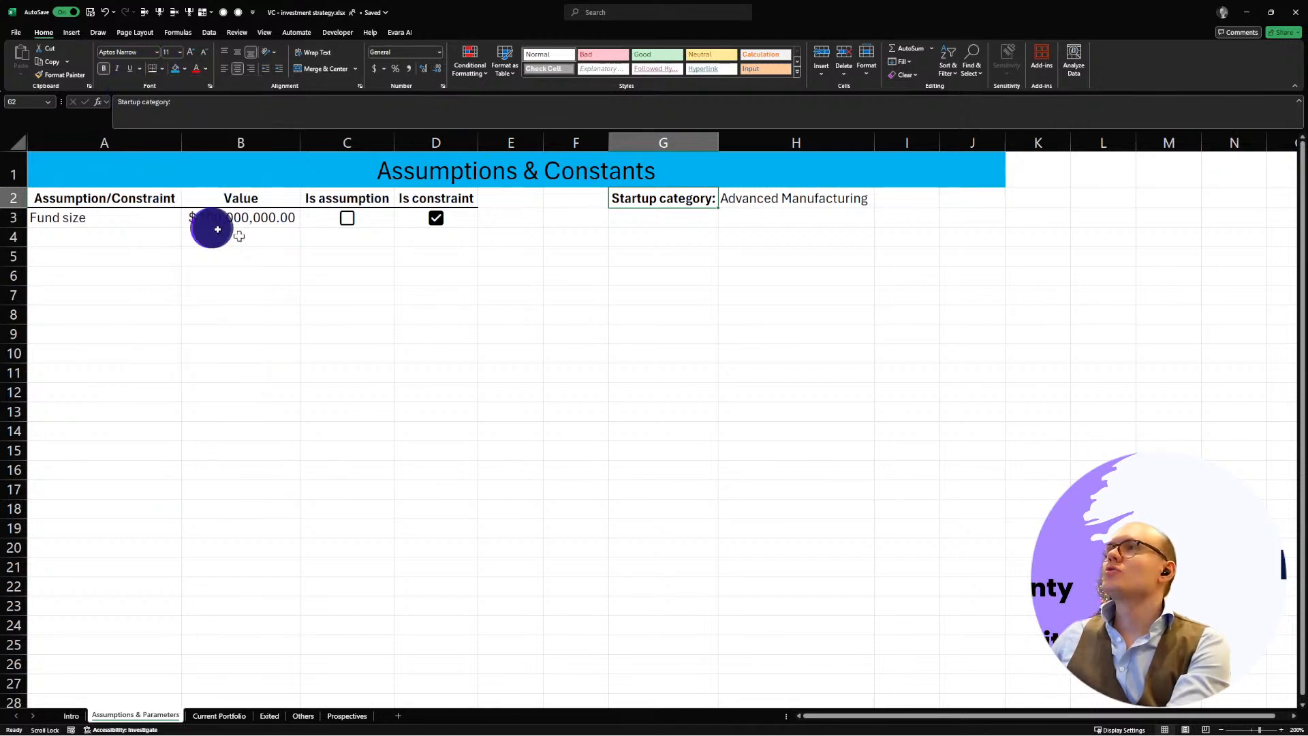
Step: Reword the label in G2 to the plural Startup categories: and auto-fit column G
{"action": "left_click", "coordinate": [167, 104]}
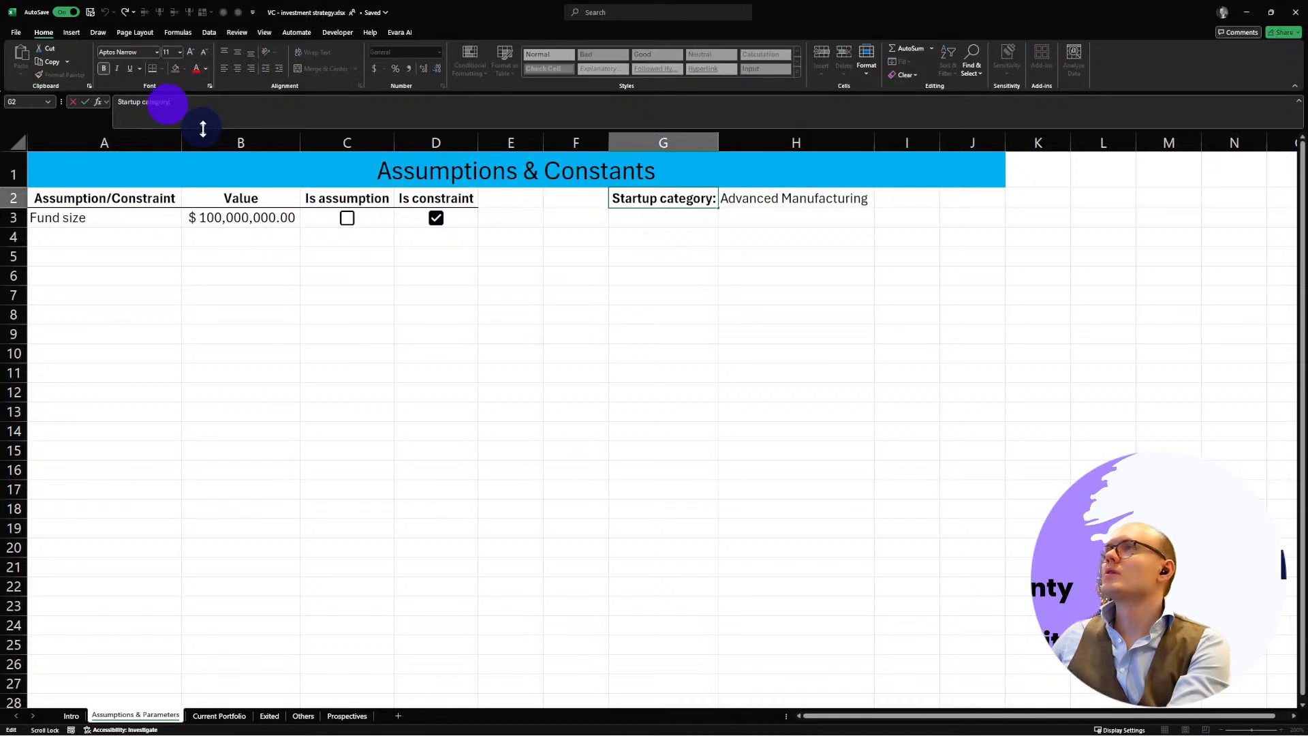
{"action": "type", "text": "tegories"}
{"action": "key", "text": "Return"}
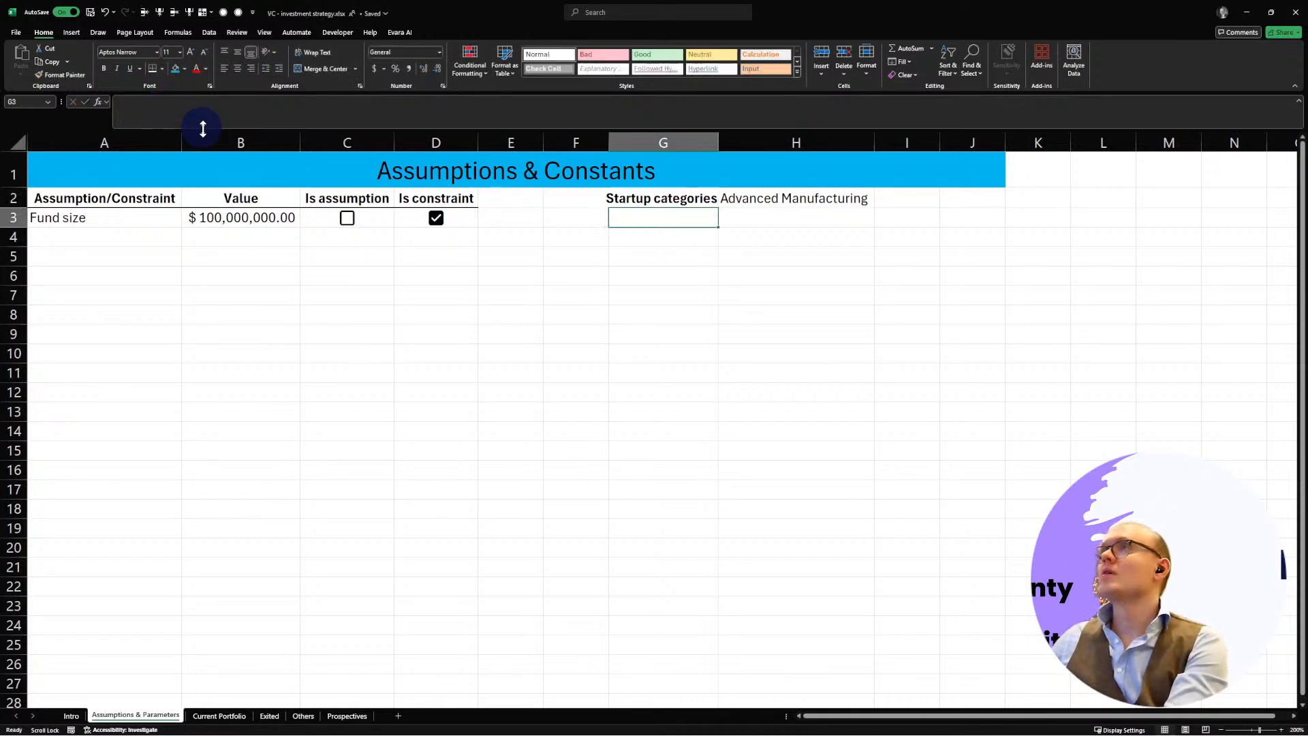
{"action": "double_click", "coordinate": [718, 144]}
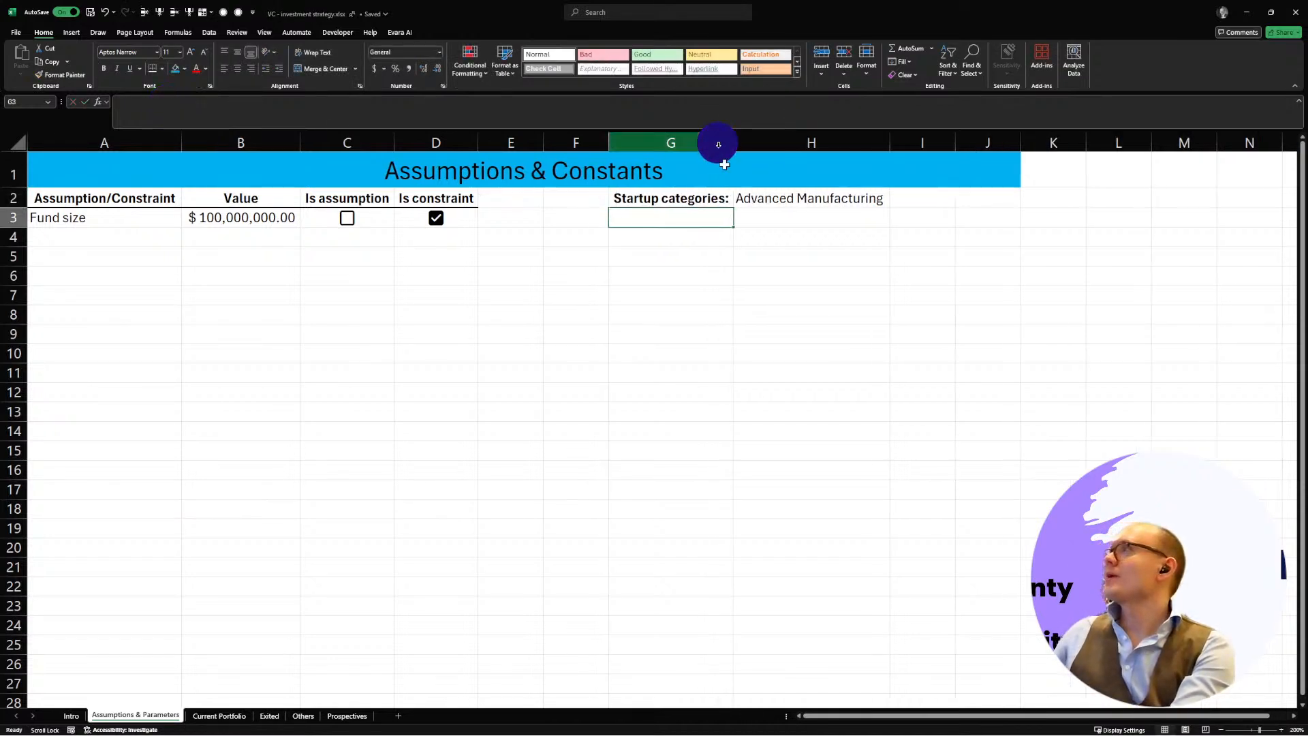
Step: Enter ML & AI in cell I2 and Hardware in cell J2 beside Advanced Manufacturing
{"action": "left_click", "coordinate": [806, 198]}
{"action": "left_click_drag", "start_coordinate": [1060, 716], "coordinate": [1080, 716]}
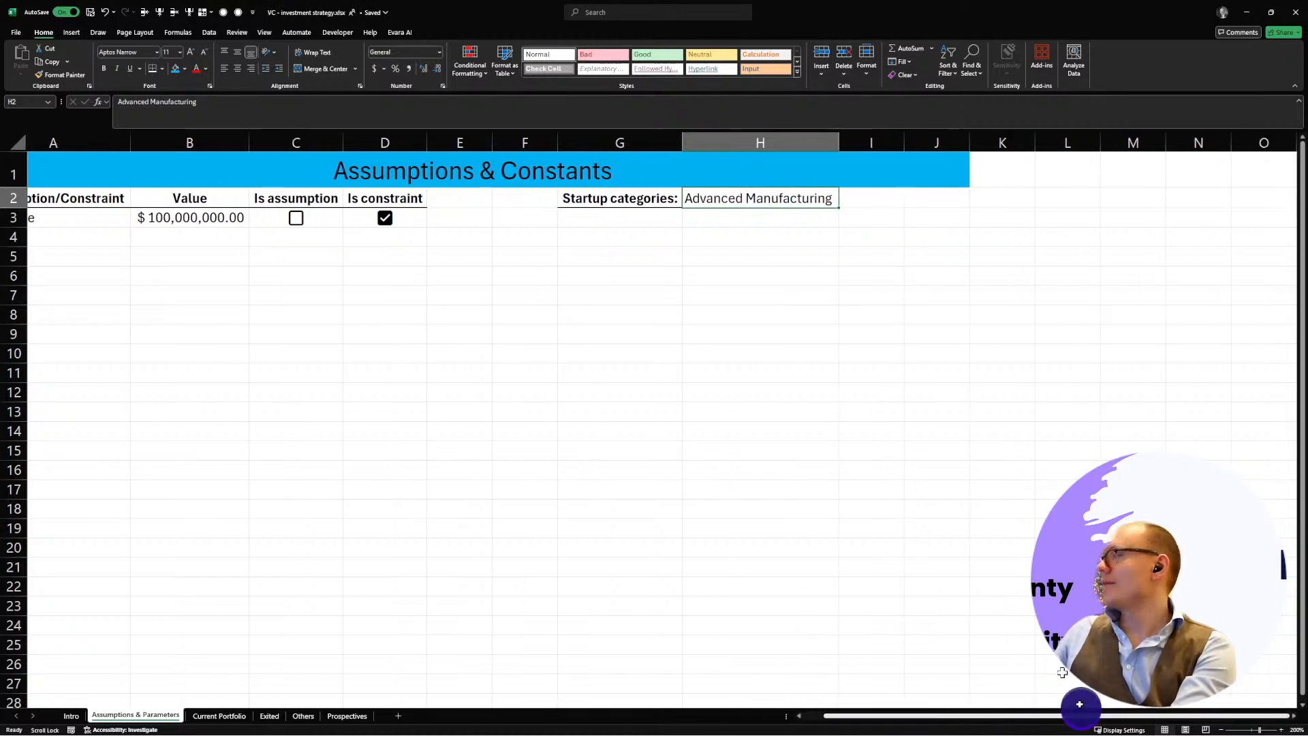
{"action": "left_click", "coordinate": [886, 199]}
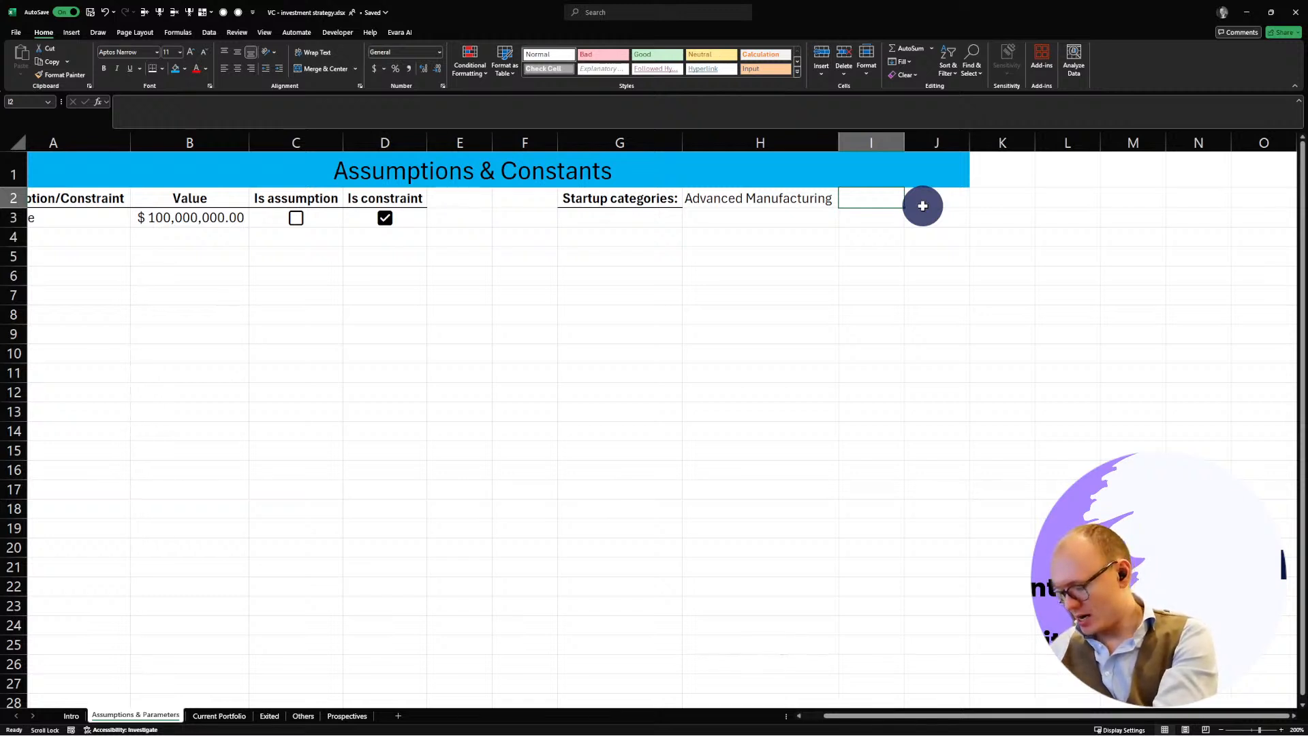
{"action": "type", "text": "ML & AI"}
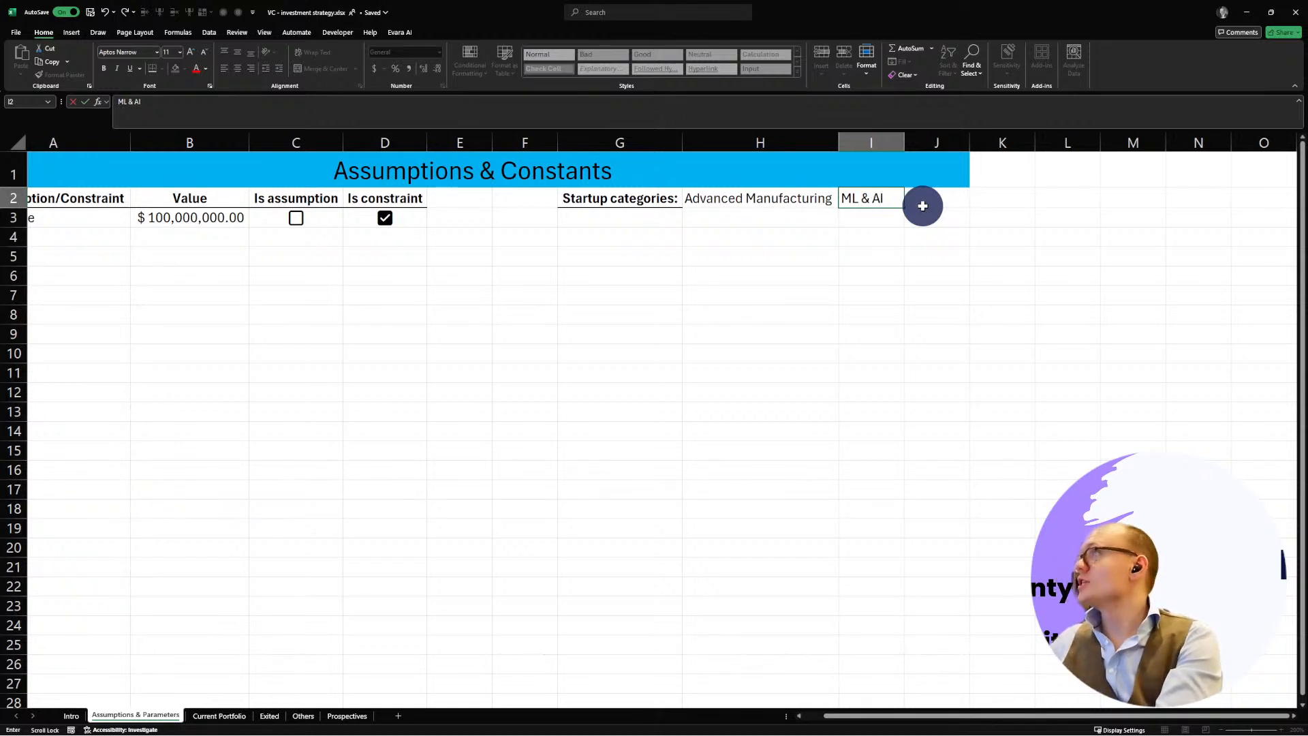
{"action": "left_click", "coordinate": [922, 205]}
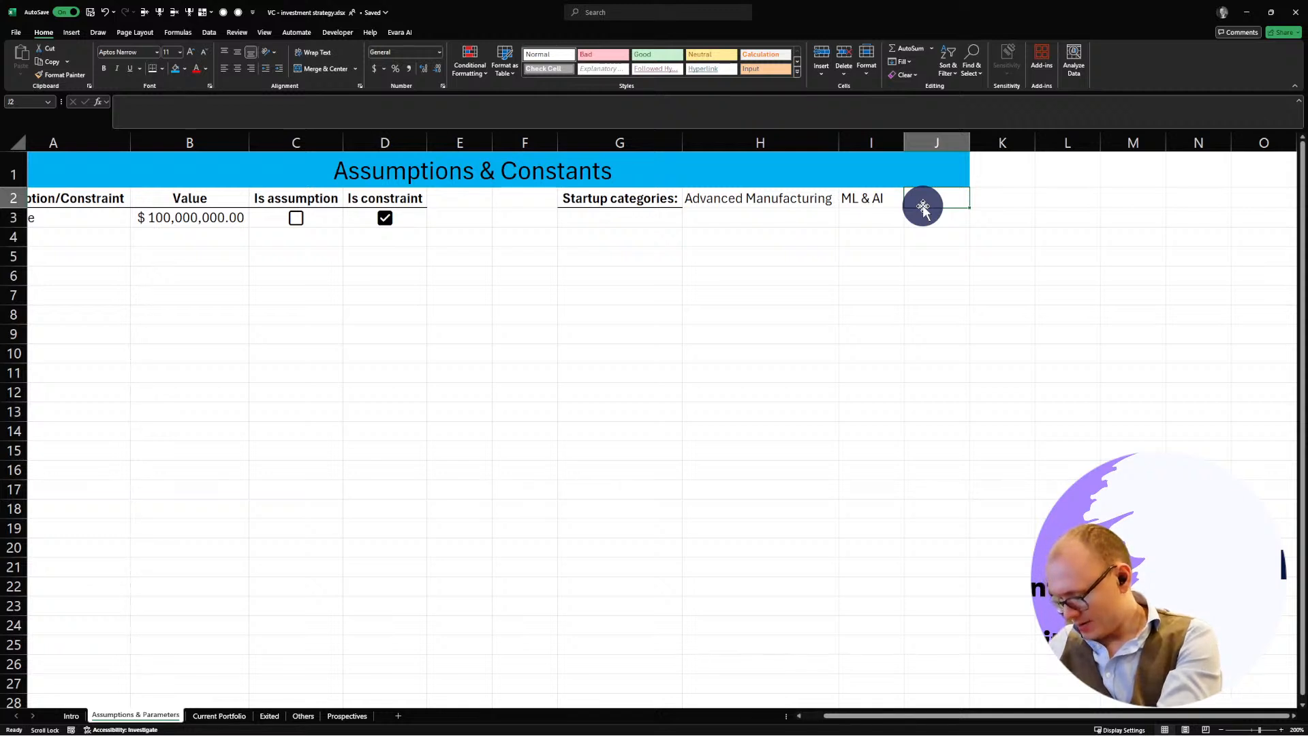
{"action": "type", "text": "Har"}
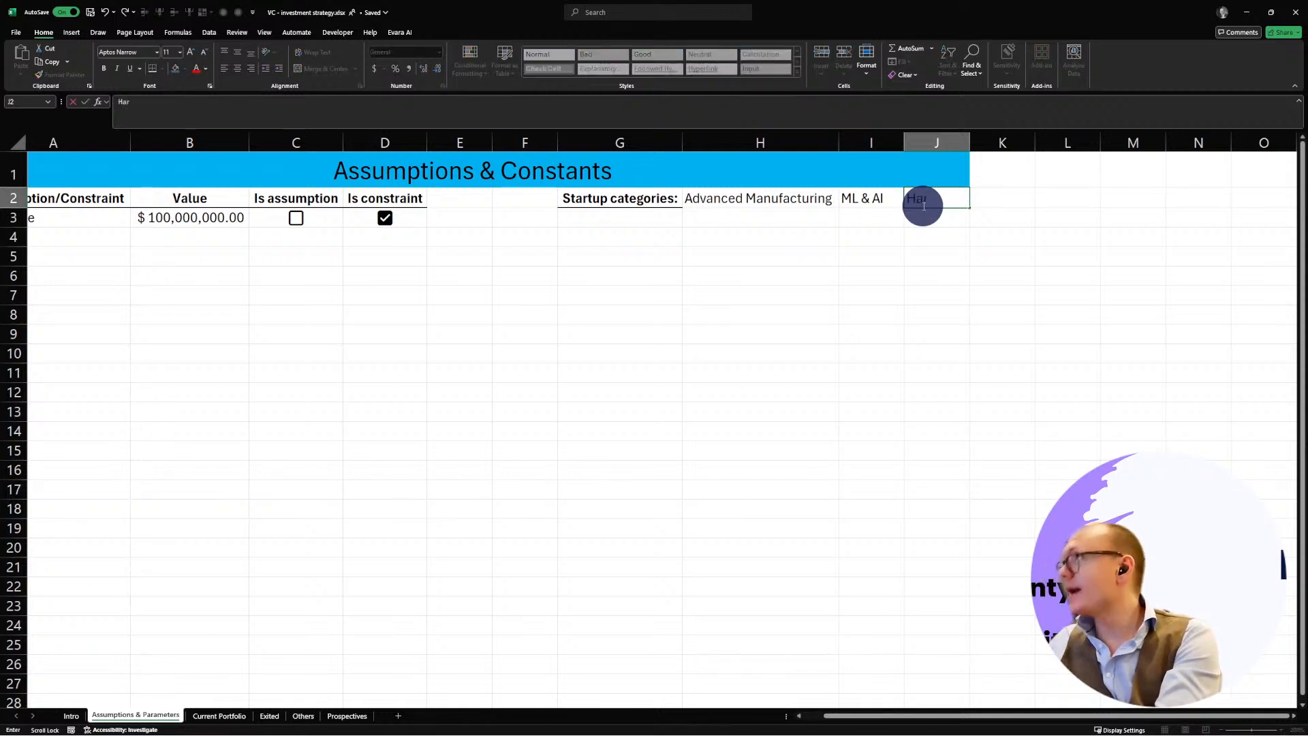
{"action": "type", "text": "dware"}
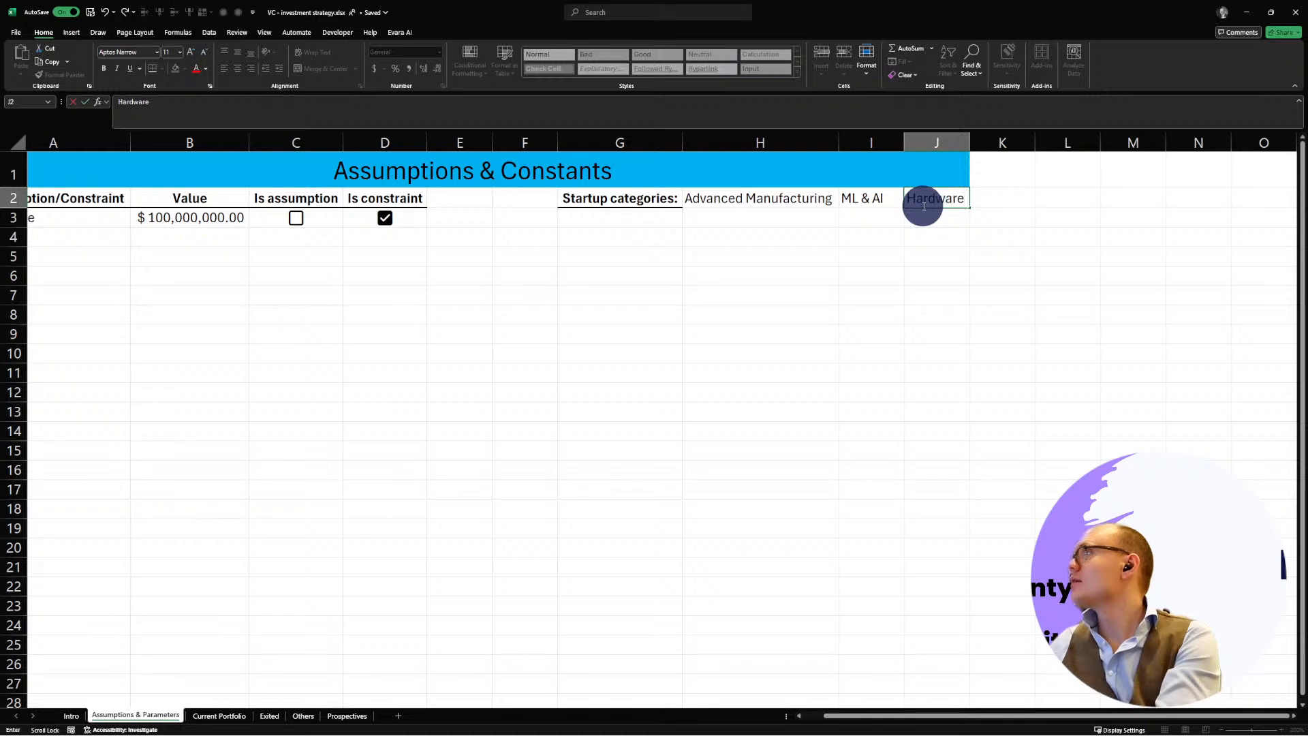
{"action": "key", "text": "Return"}
Step: Apply the same thick bottom border across the whole startup categories row G2:J2
{"action": "scroll", "coordinate": [922, 206], "scroll_direction": "right", "scroll_amount": 1}
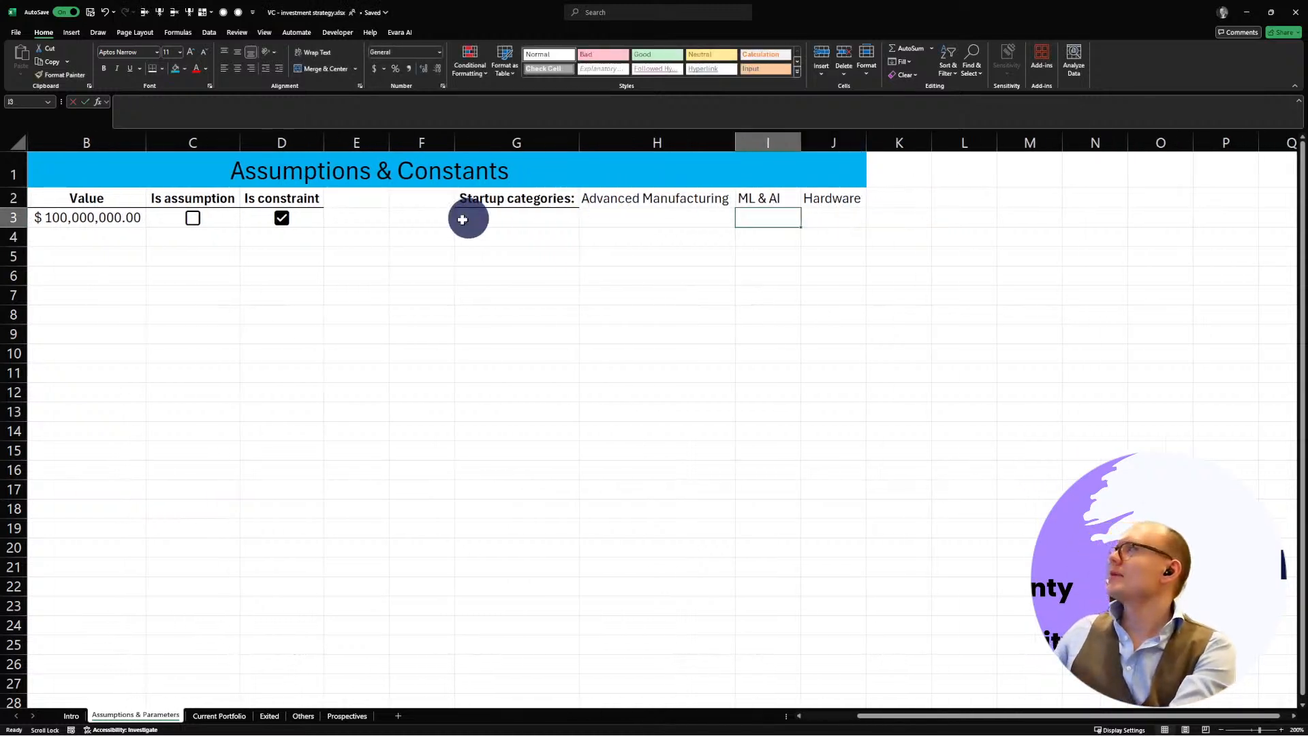
{"action": "left_click", "coordinate": [484, 203]}
{"action": "left_click", "coordinate": [857, 201], "text": "shift"}
{"action": "left_click", "coordinate": [622, 252]}
{"action": "key", "text": "ctrl+shift+Up"}
{"action": "key", "text": "ctrl+shift+Up"}
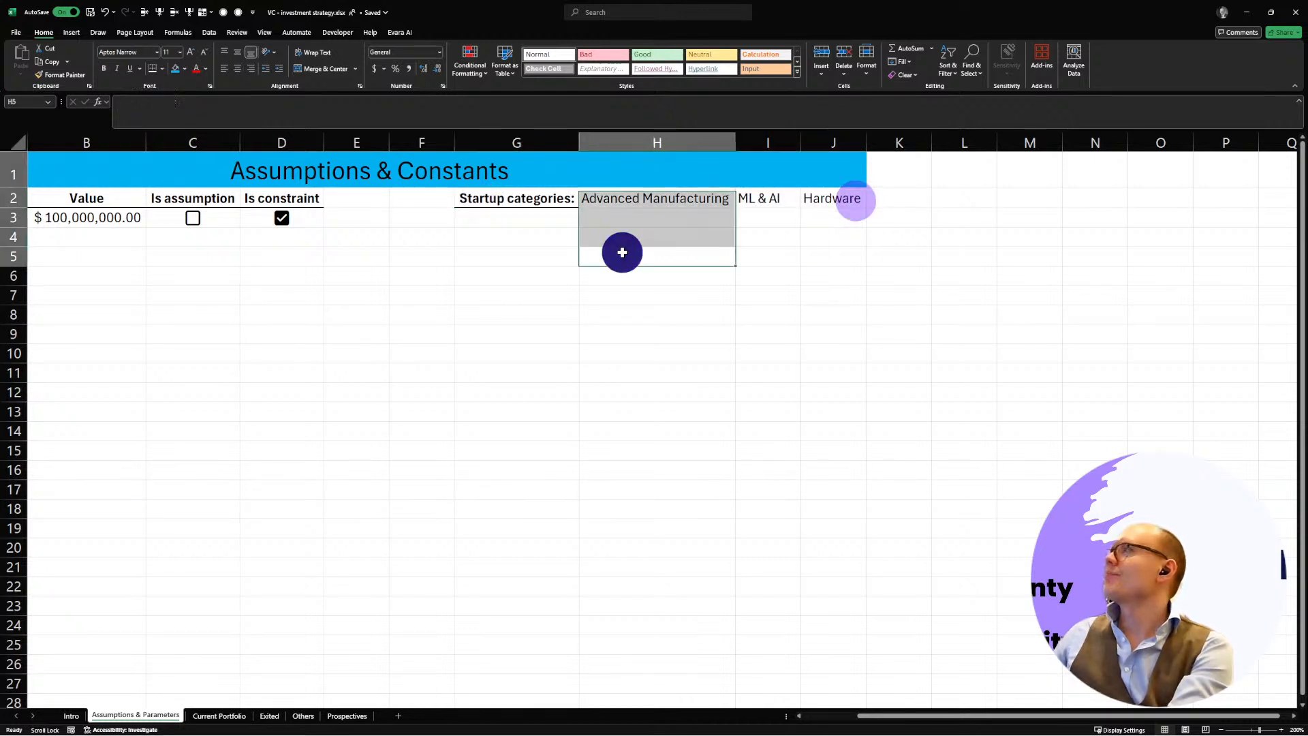
{"action": "left_click", "coordinate": [547, 256]}
{"action": "left_click_drag", "start_coordinate": [555, 201], "coordinate": [810, 198]}
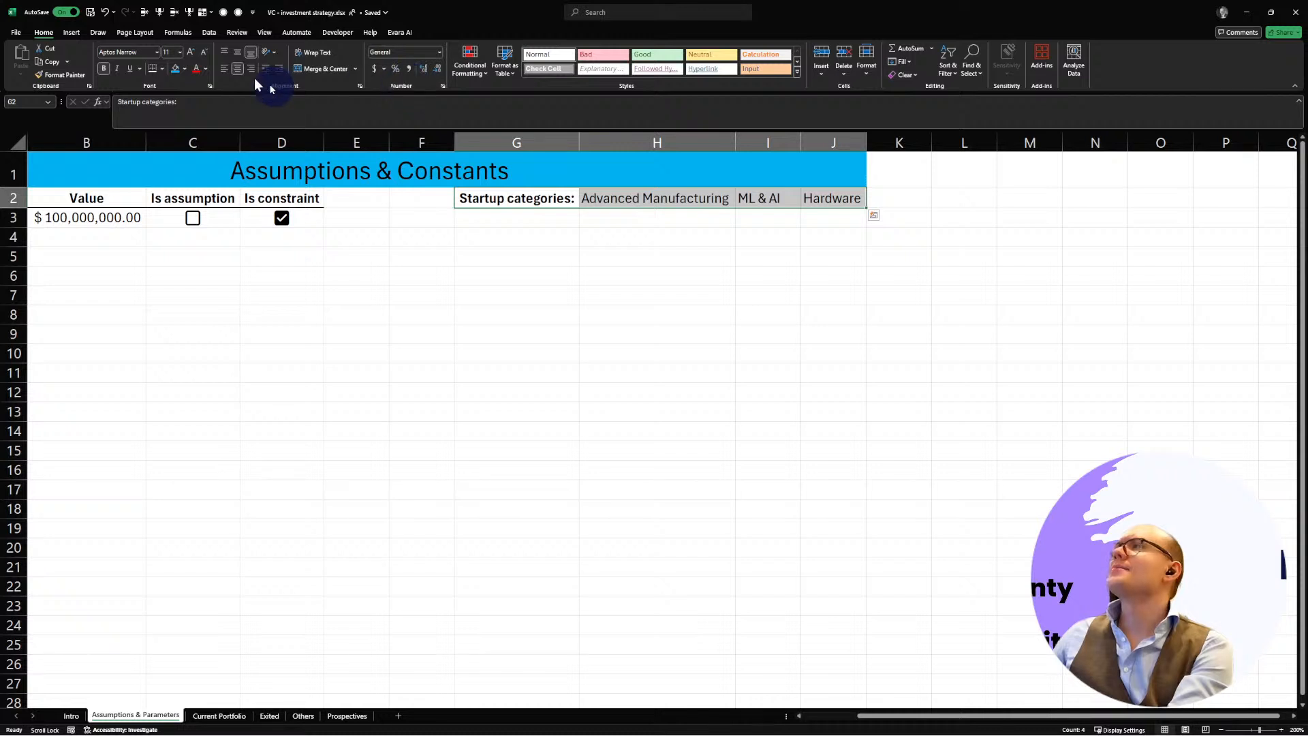
{"action": "left_click", "coordinate": [153, 69]}
{"action": "left_click", "coordinate": [636, 391]}
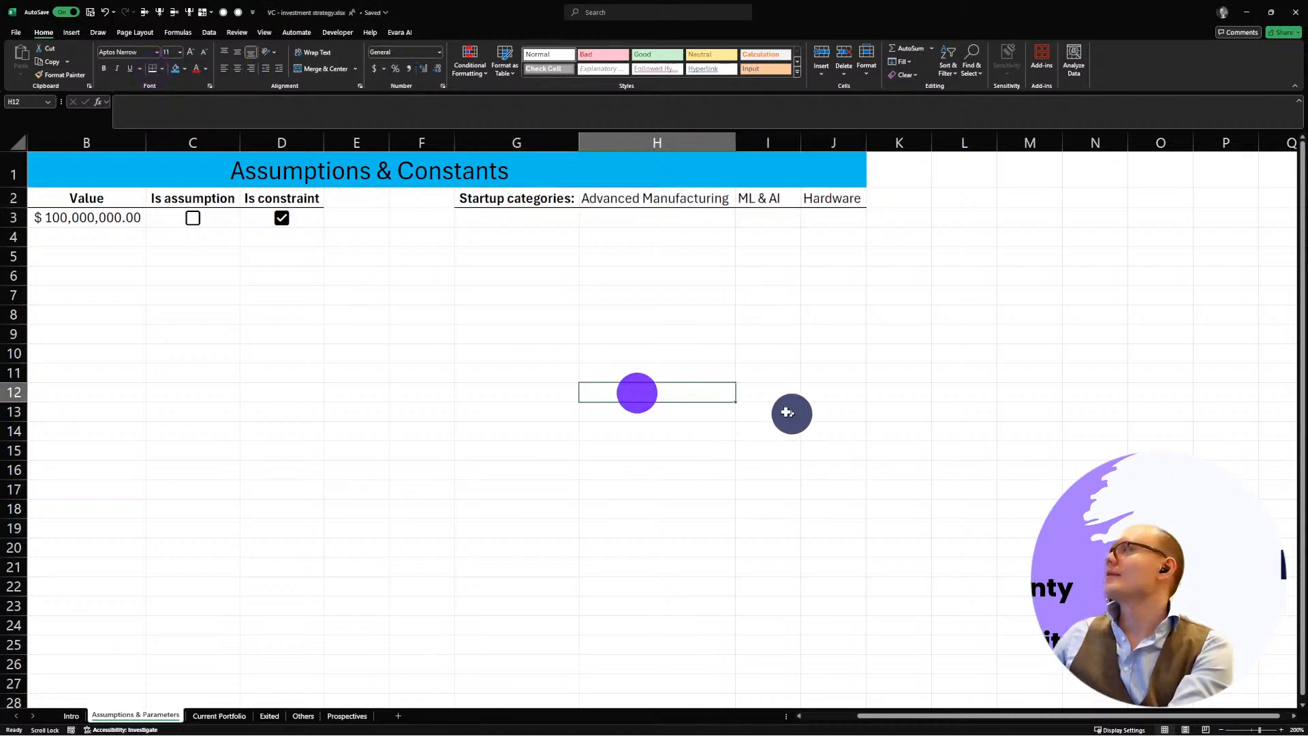
Step: Center the text horizontally in the startup categories row G2:J2
{"action": "left_click_drag", "start_coordinate": [575, 202], "coordinate": [879, 202]}
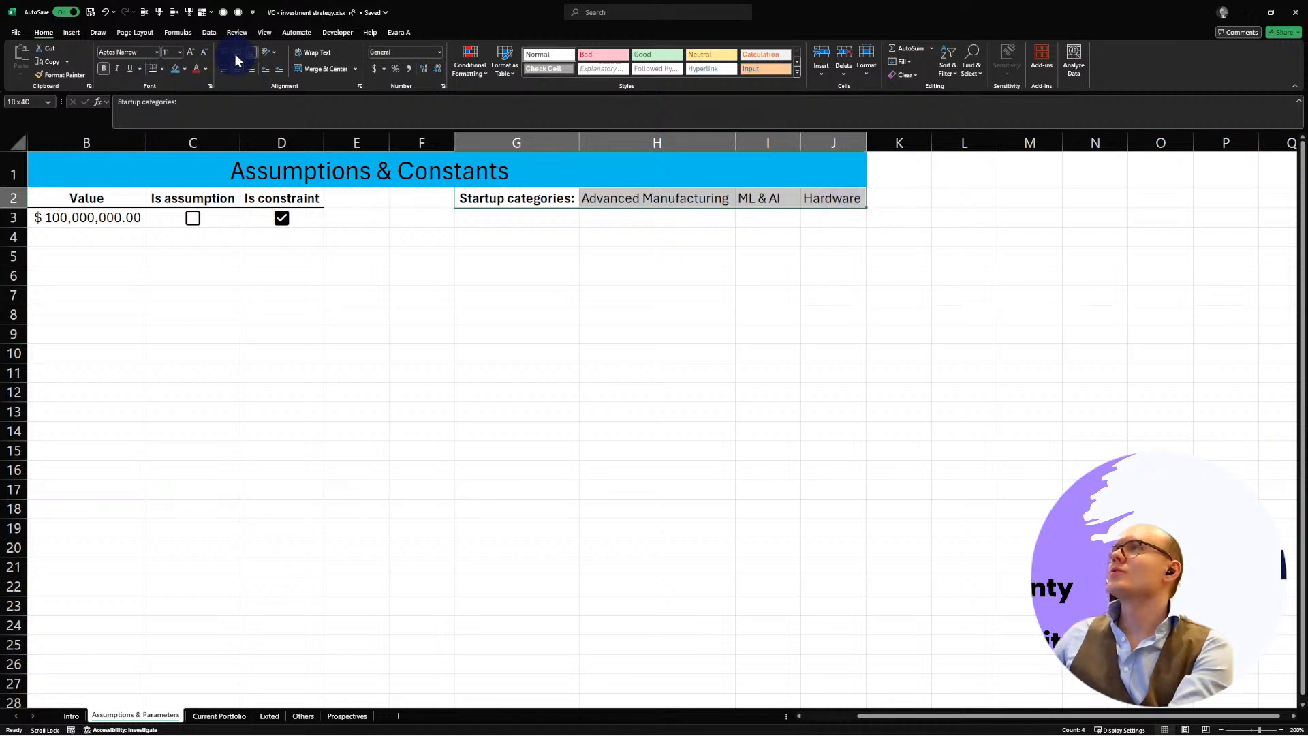
{"action": "left_click", "coordinate": [235, 71]}
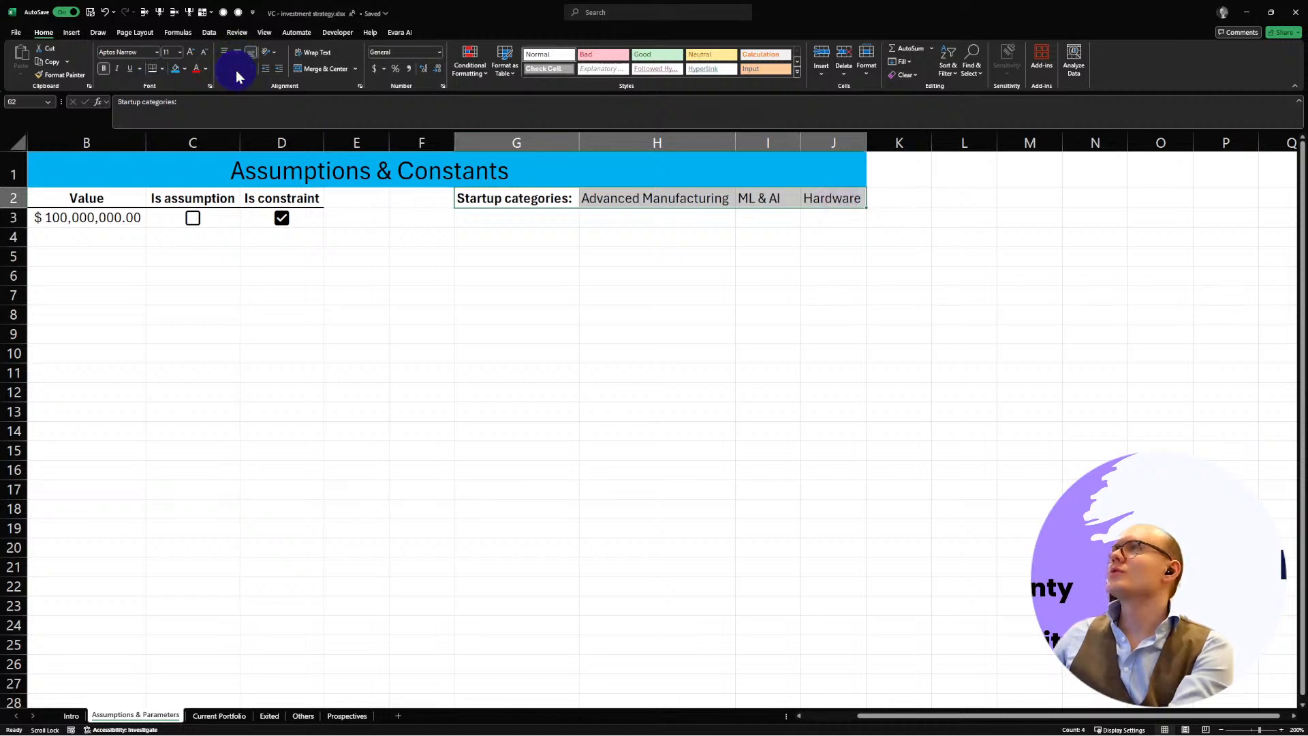
{"action": "left_click", "coordinate": [701, 315]}
{"action": "left_click", "coordinate": [521, 219]}
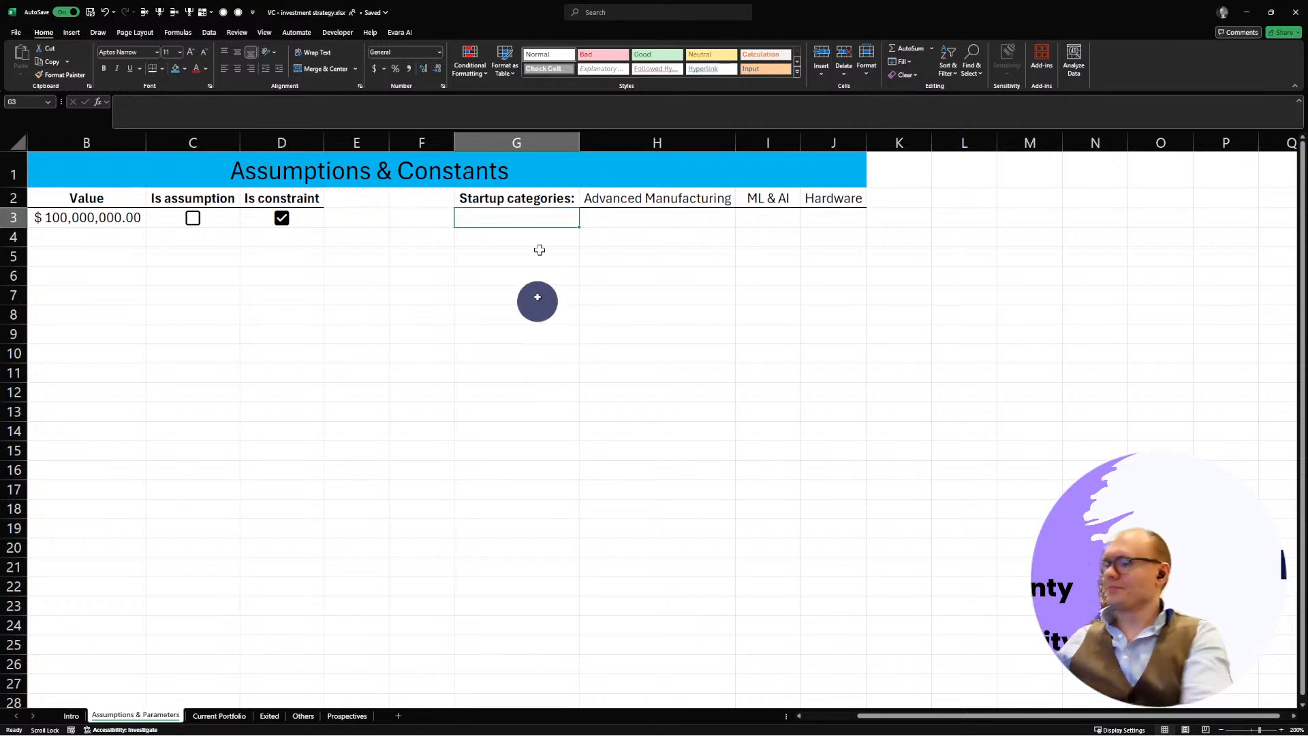
Step: Move the startup categories row from G2:J2 to A9:D9, below the fund size table
{"action": "left_click_drag", "start_coordinate": [520, 195], "coordinate": [812, 203]}
{"action": "key", "text": "ctrl+c"}
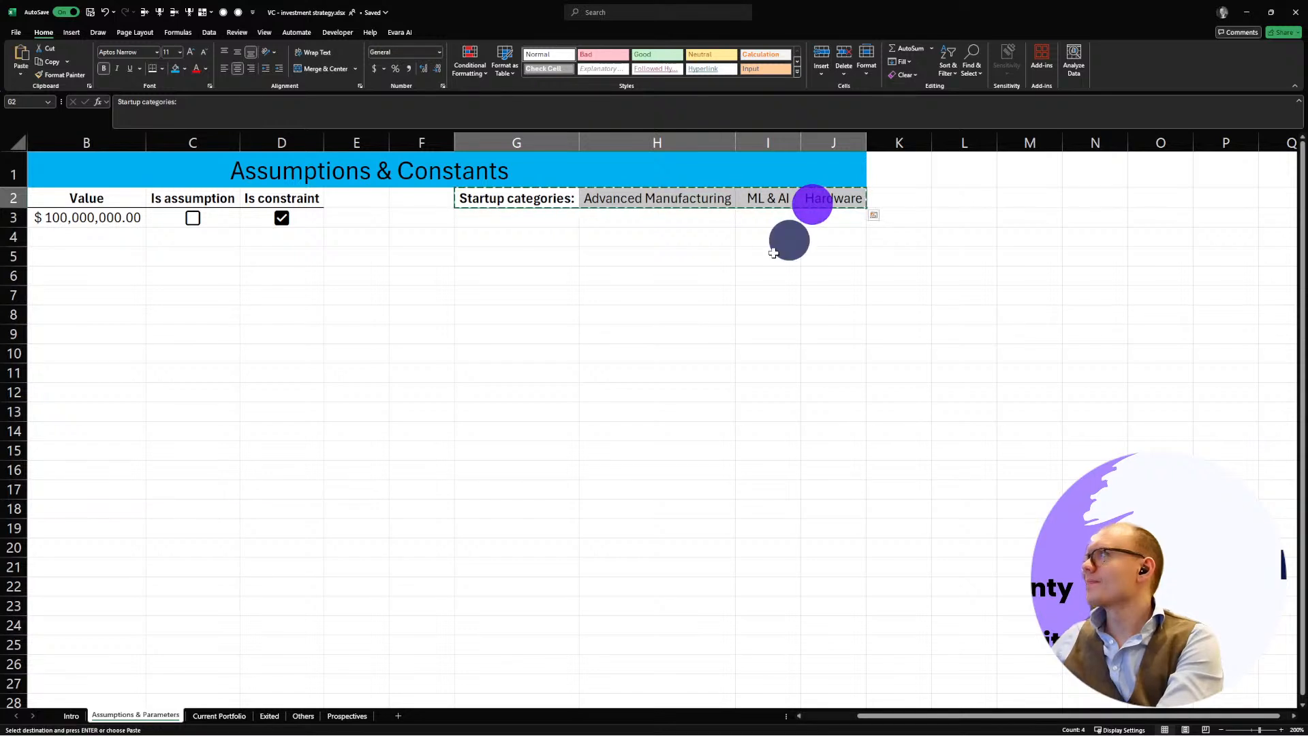
{"action": "left_click_drag", "start_coordinate": [890, 716], "coordinate": [783, 696]}
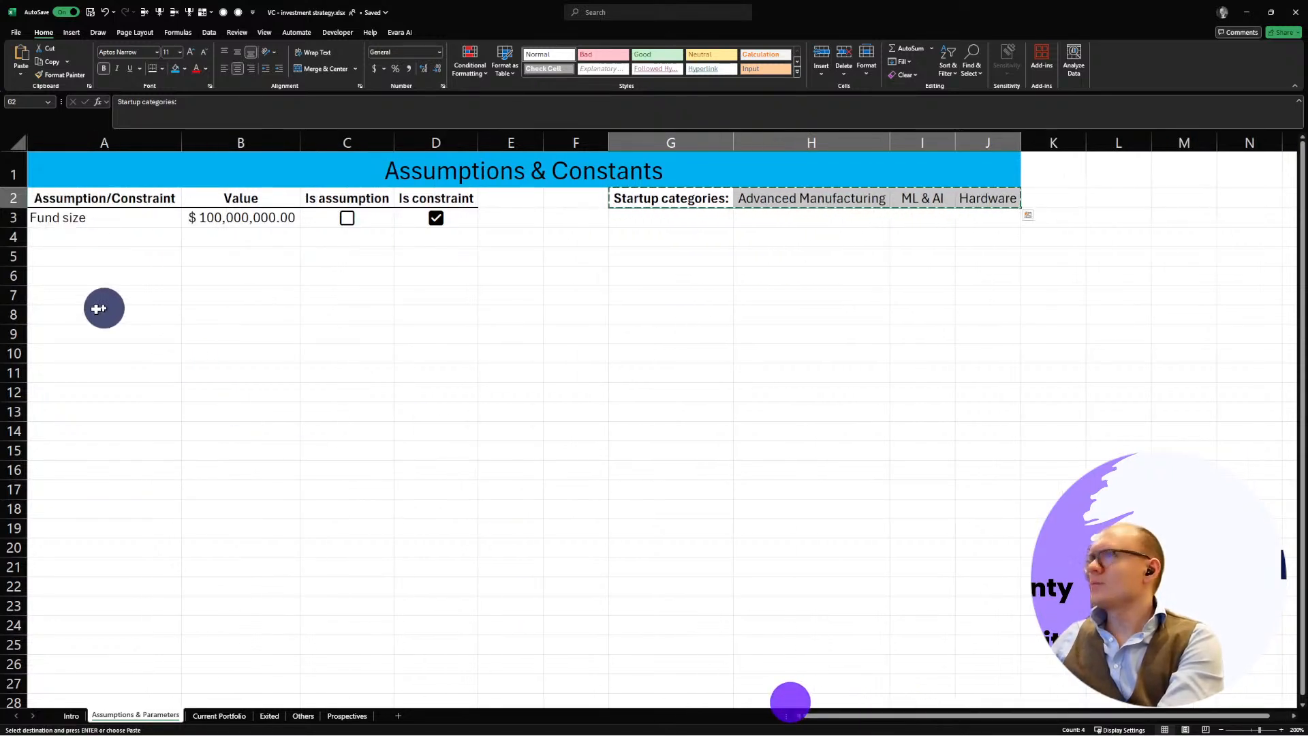
{"action": "left_click", "coordinate": [65, 333]}
{"action": "key", "text": "ctrl+v"}
{"action": "left_click_drag", "start_coordinate": [371, 490], "coordinate": [386, 475]}
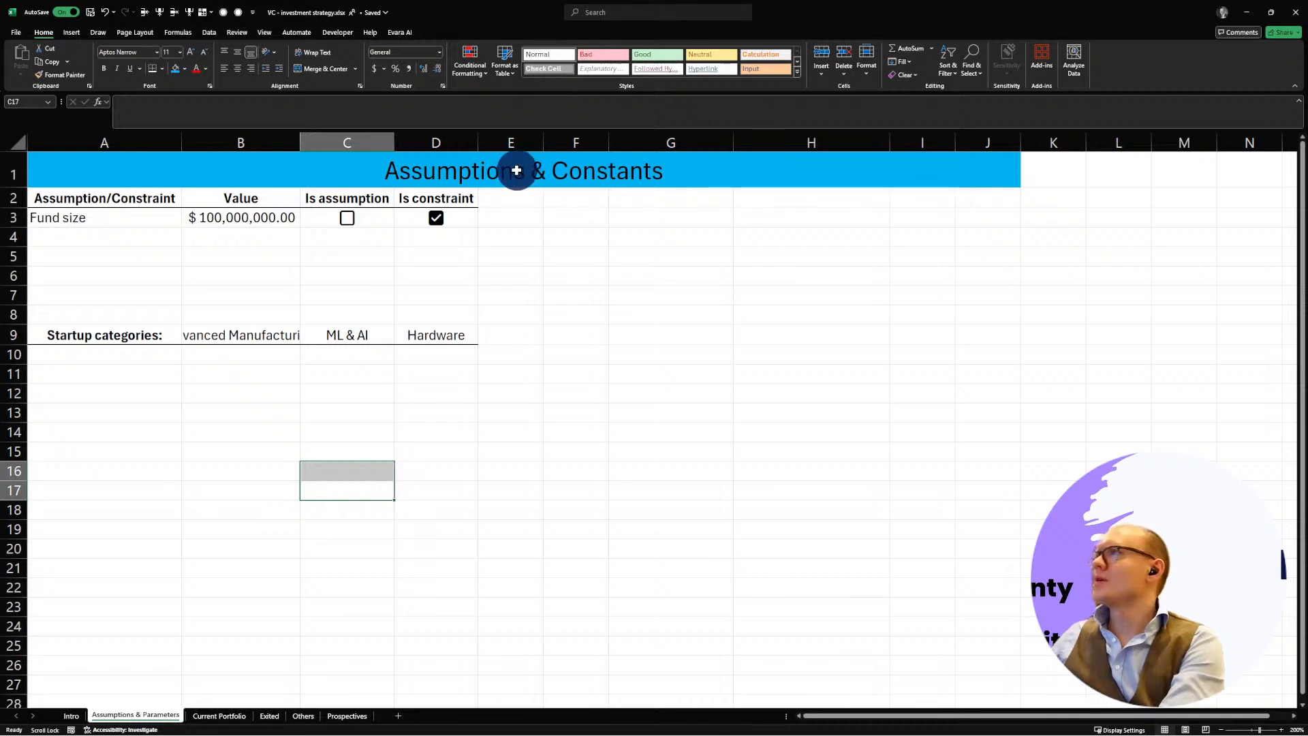
Step: Clear the formats from E1:J1 so the blue title banner spans only columns A to D
{"action": "left_click_drag", "start_coordinate": [514, 170], "coordinate": [977, 169]}
{"action": "left_click", "coordinate": [905, 74]}
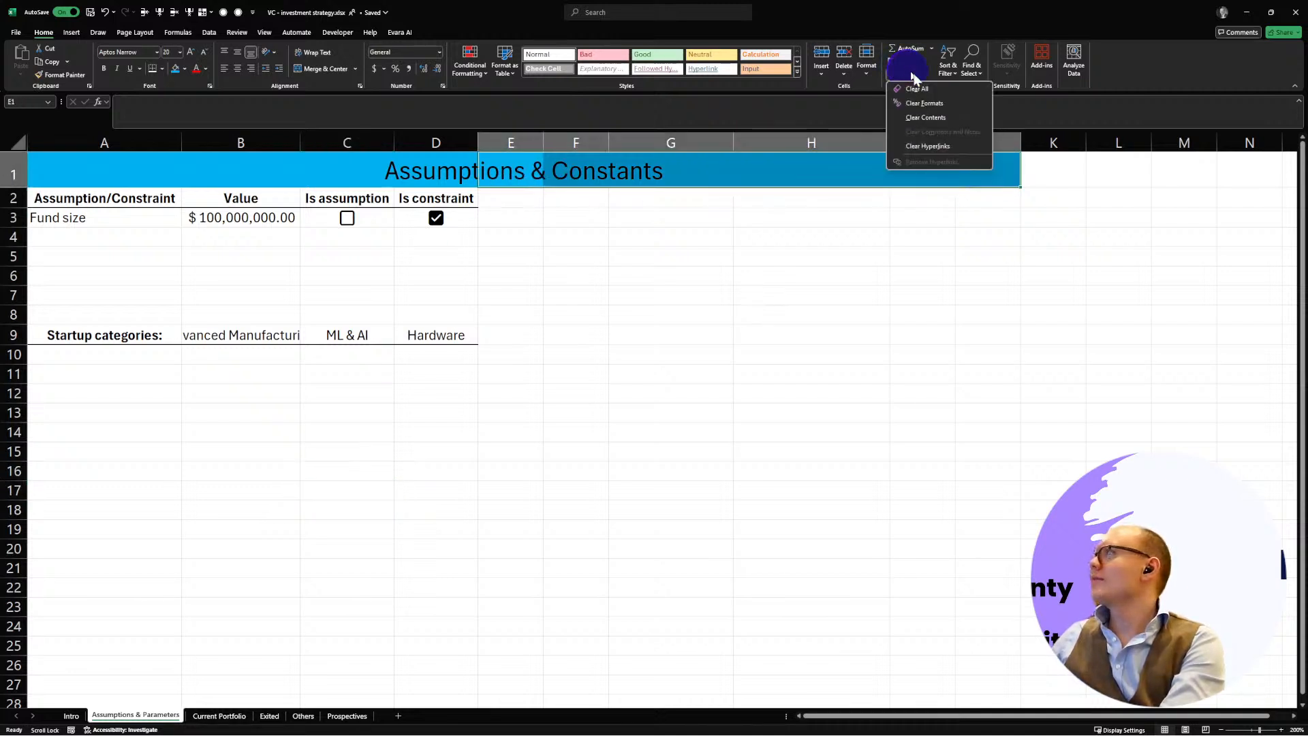
{"action": "left_click", "coordinate": [941, 102]}
{"action": "left_click", "coordinate": [444, 426]}
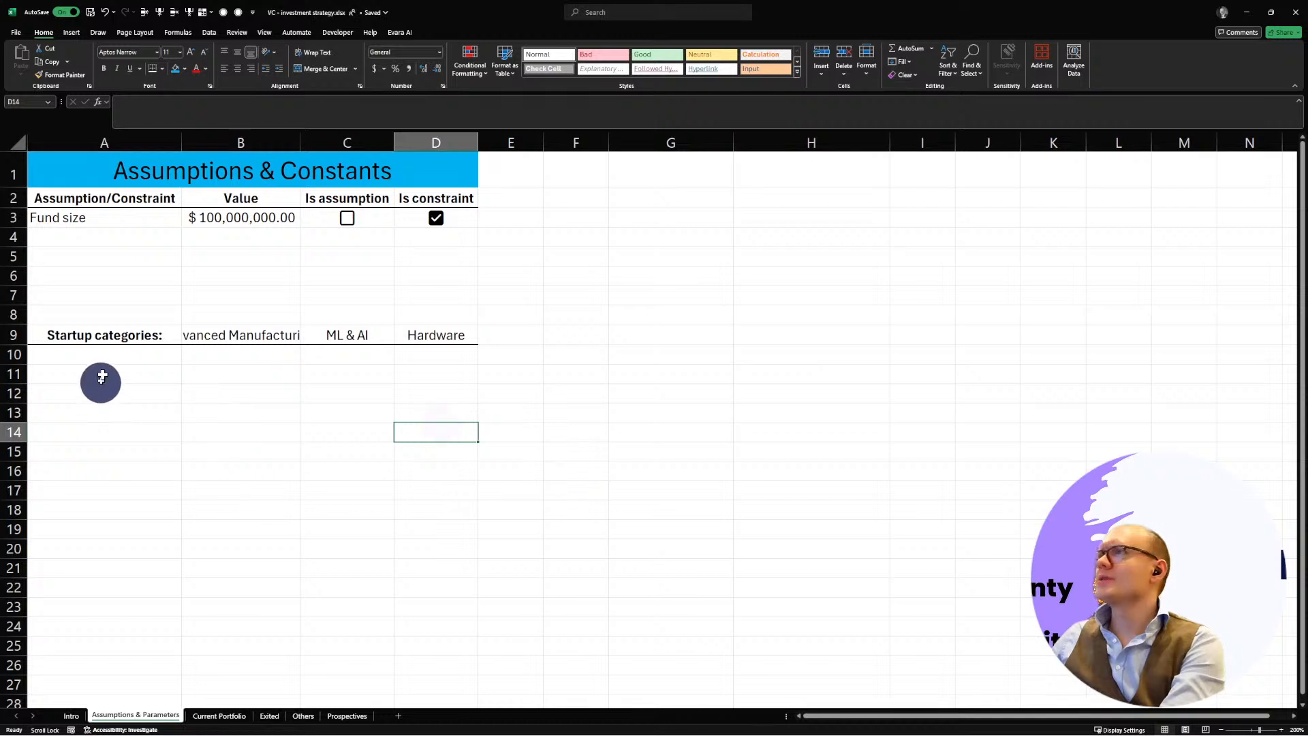
Step: Auto-fit column B to the Advanced Manufacturing category name
{"action": "double_click", "coordinate": [304, 137]}
{"action": "left_click", "coordinate": [278, 432]}
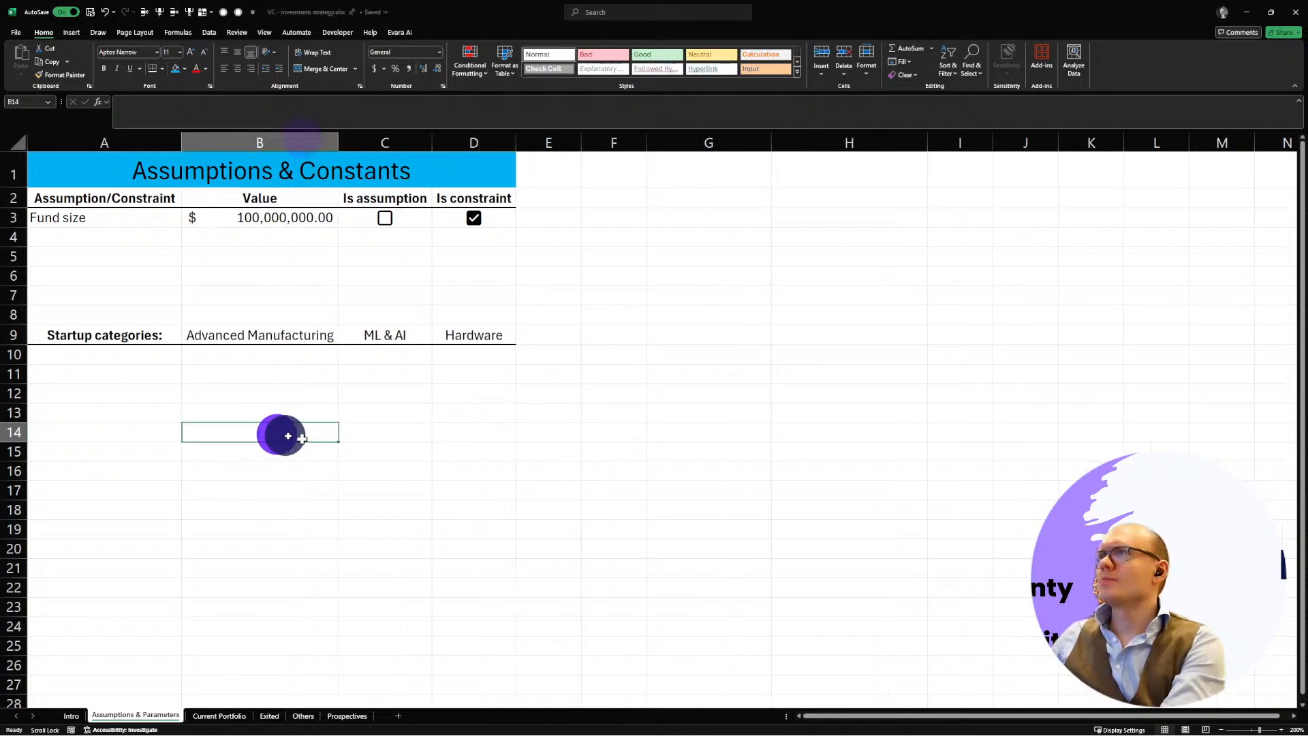
{"action": "left_click", "coordinate": [411, 393]}
{"action": "left_click", "coordinate": [175, 449]}
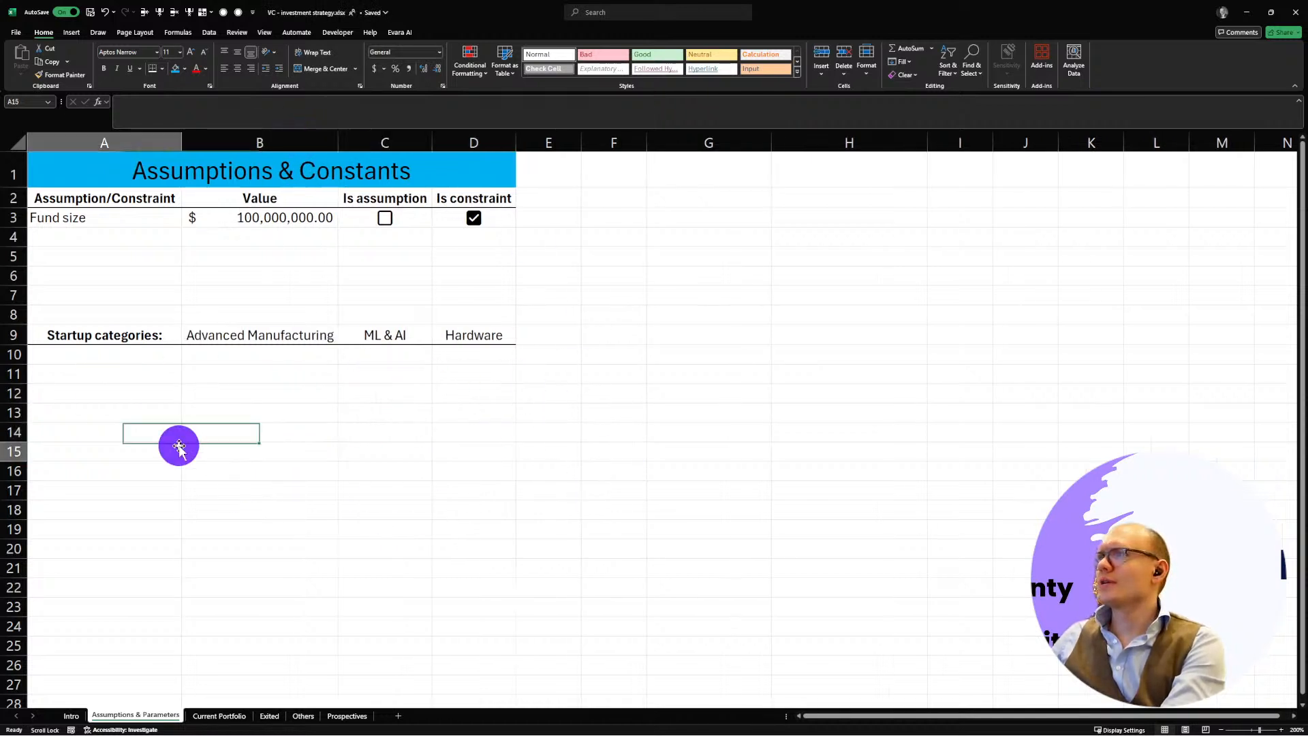
{"action": "left_click", "coordinate": [48, 310]}
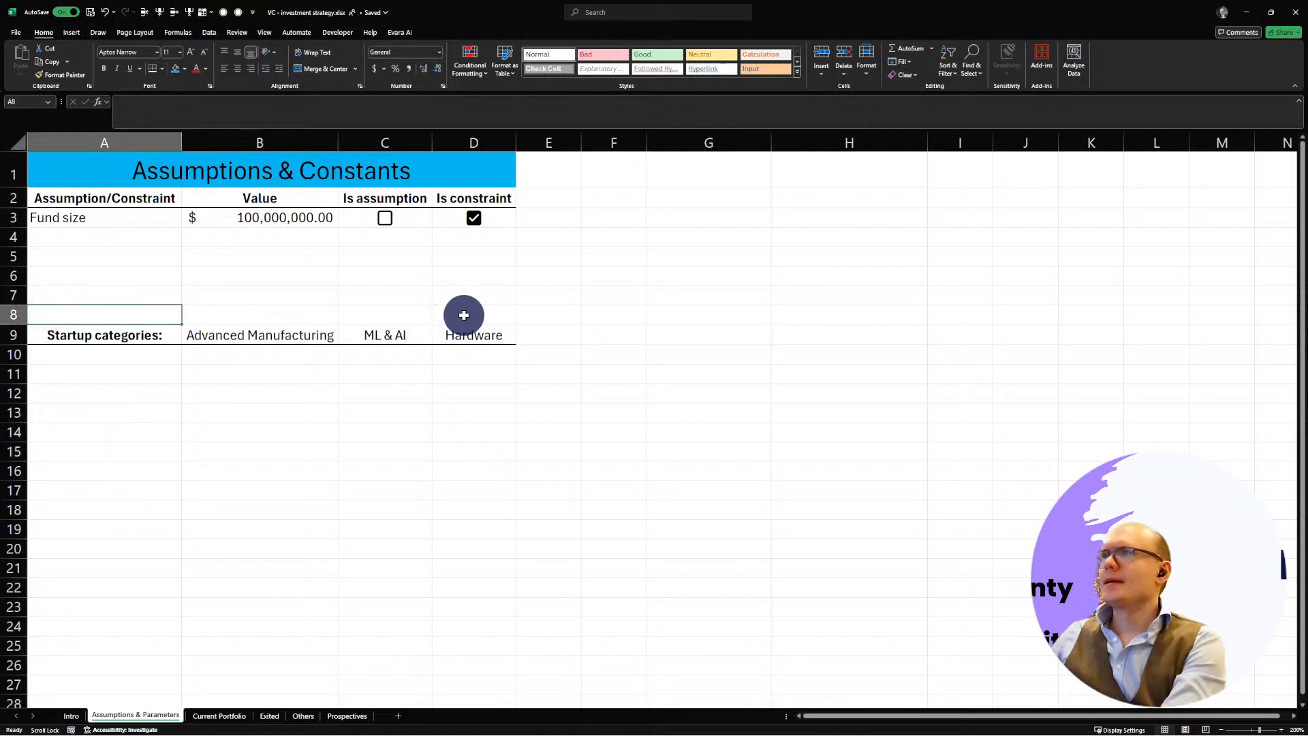
Step: Apply a top and thick bottom border to the startup categories row A9:D9
{"action": "left_click_drag", "start_coordinate": [473, 333], "coordinate": [129, 332]}
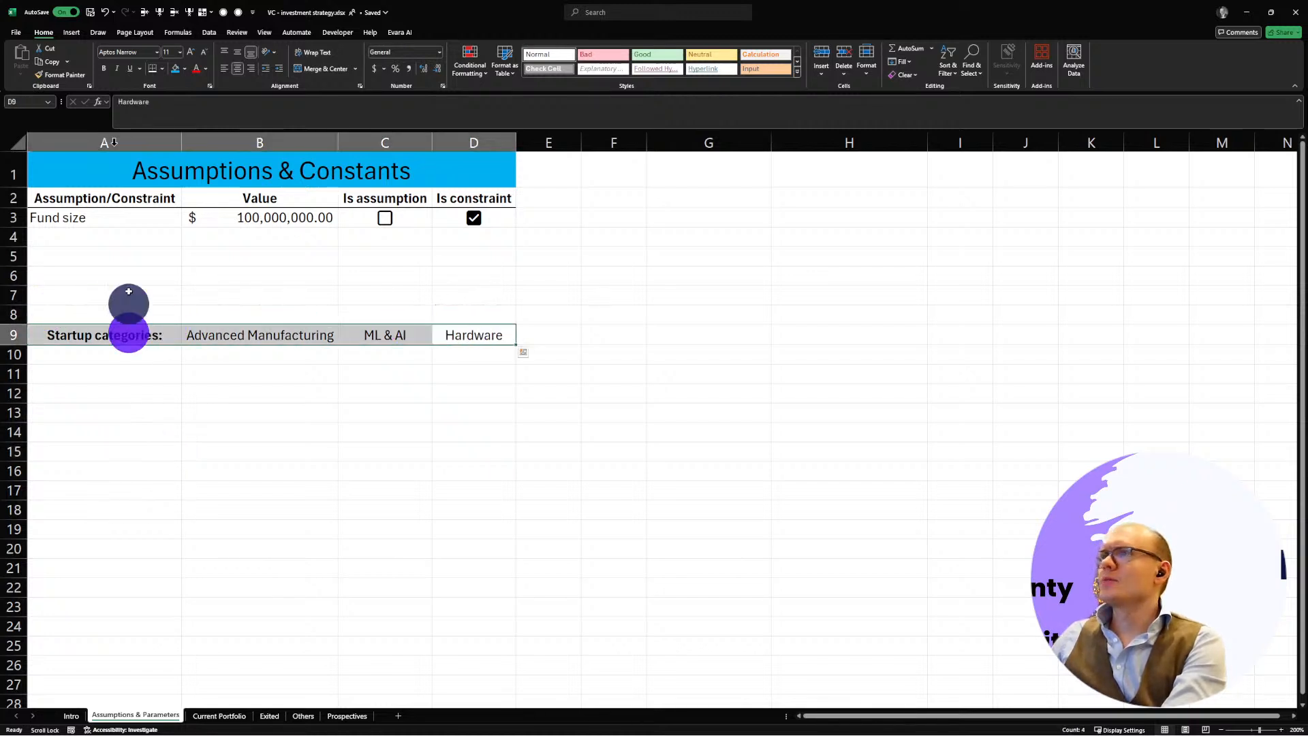
{"action": "left_click", "coordinate": [162, 68]}
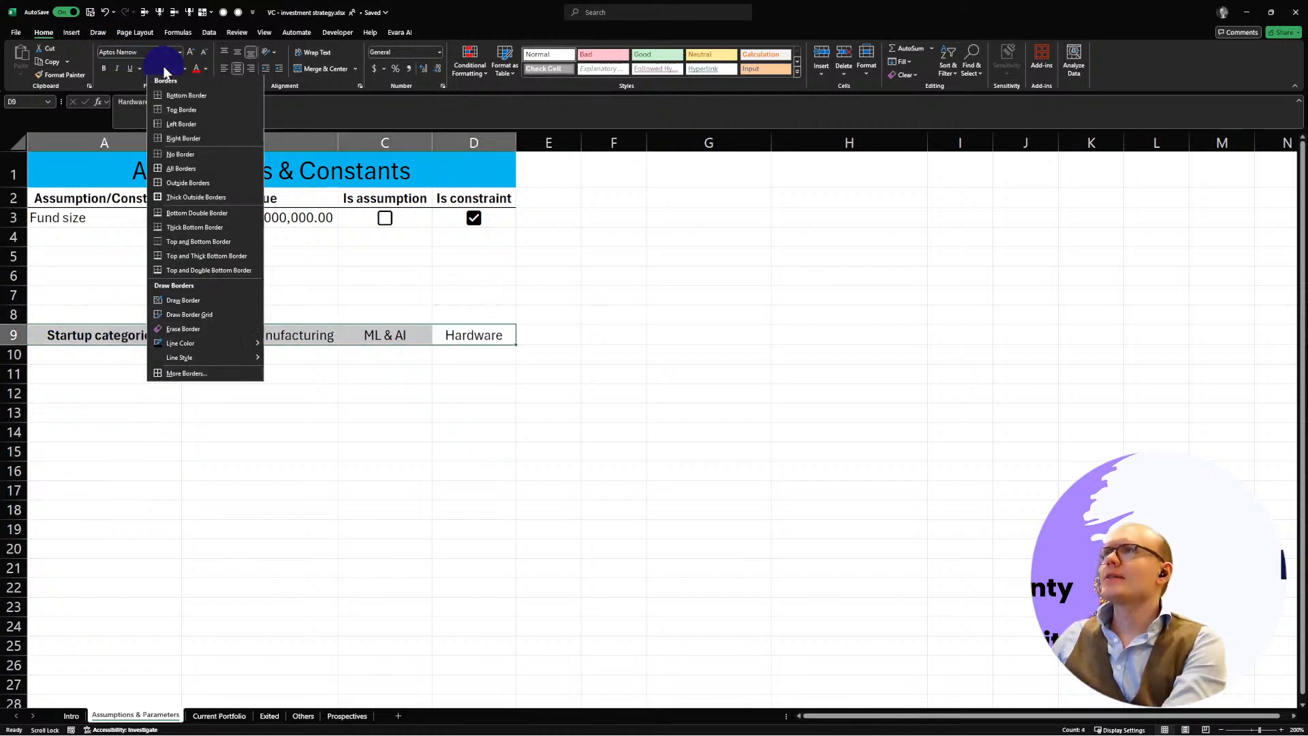
{"action": "left_click", "coordinate": [231, 259]}
{"action": "left_click", "coordinate": [273, 429]}
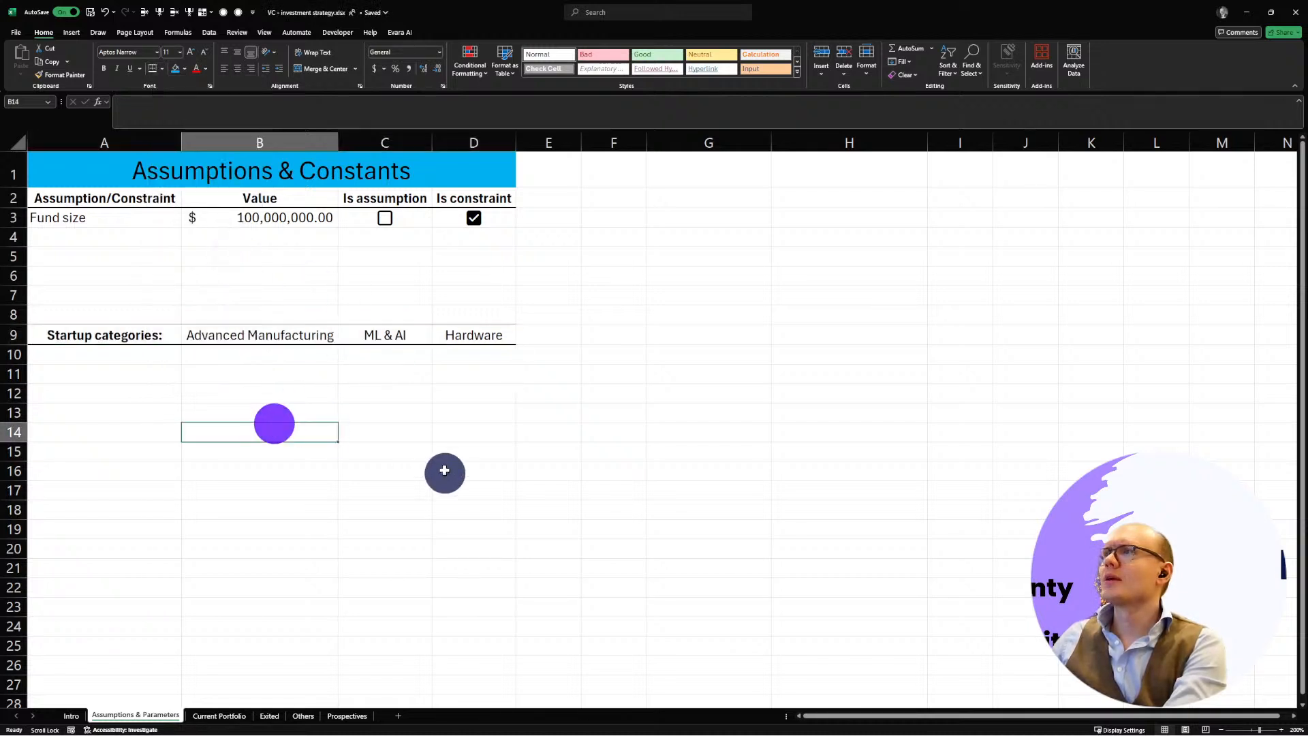
{"action": "left_click", "coordinate": [79, 357]}
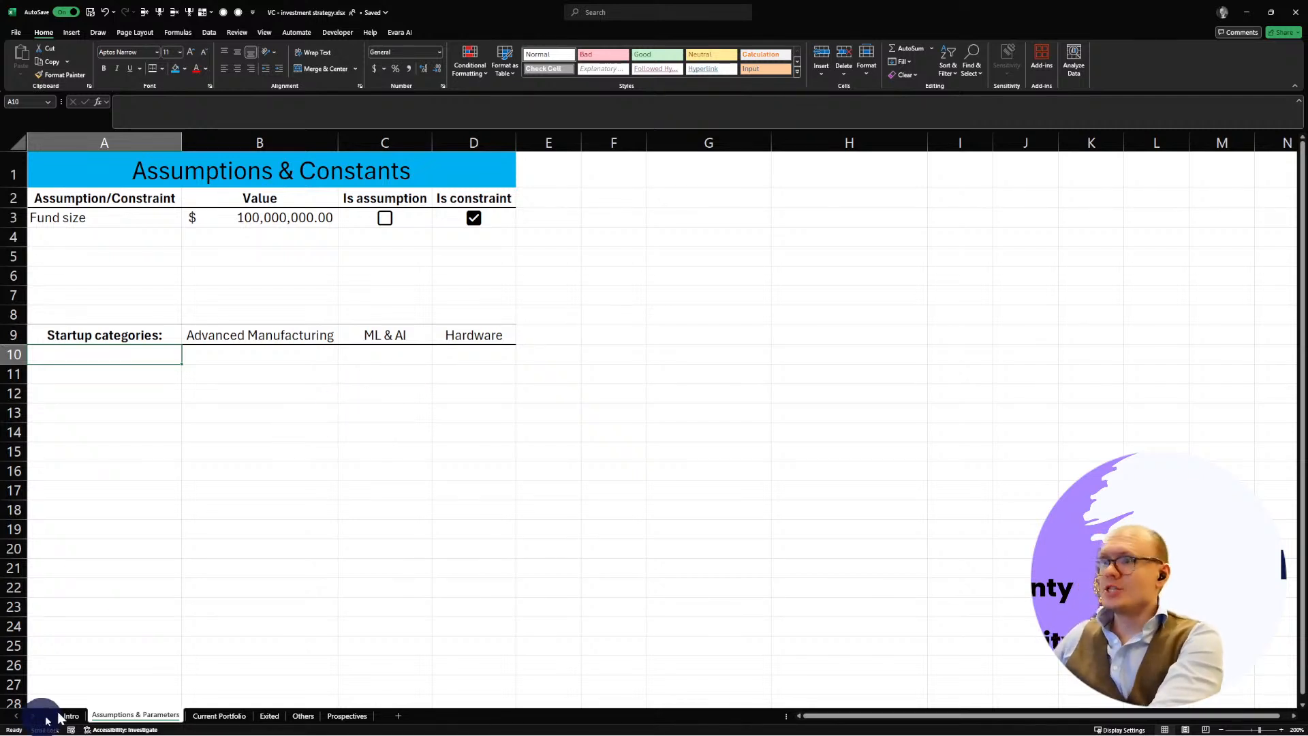
Step: Check the diagram of average metrics on the Intro sheet and return to the Assumptions & Parameters sheet
{"action": "left_click", "coordinate": [81, 716]}
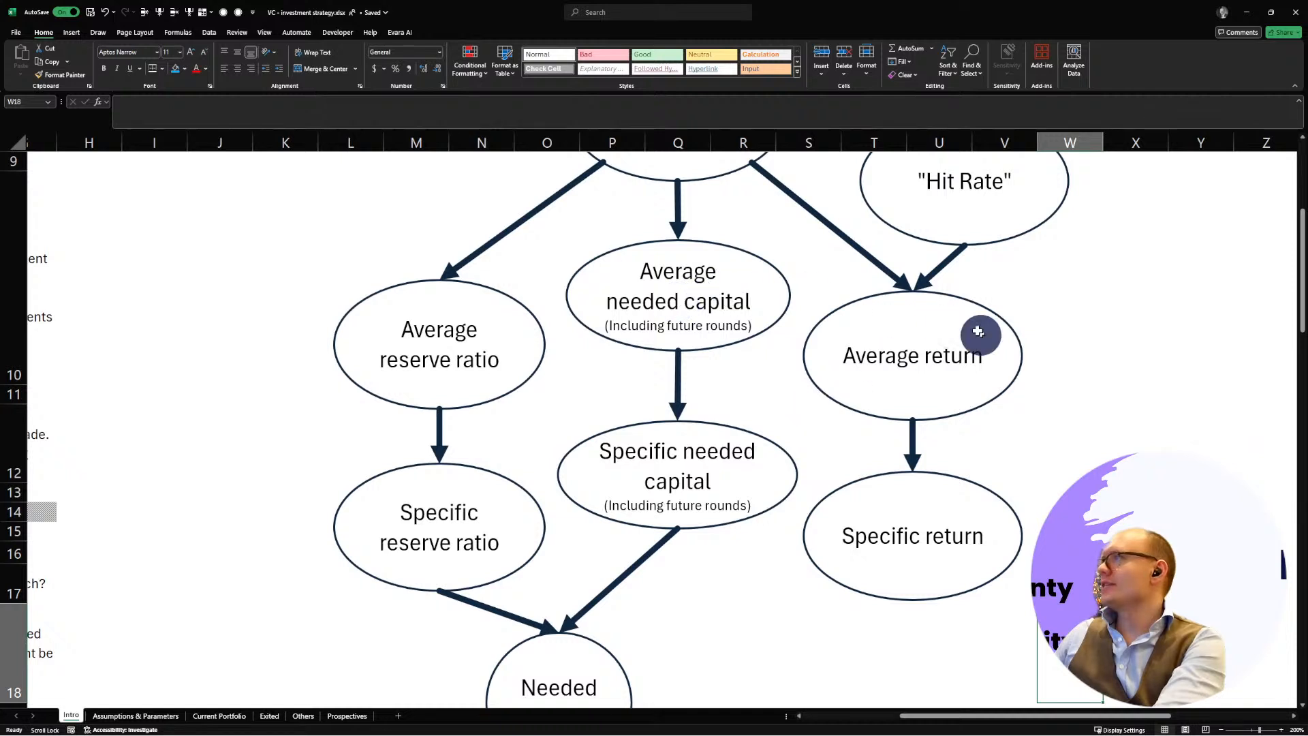
{"action": "left_click", "coordinate": [136, 716]}
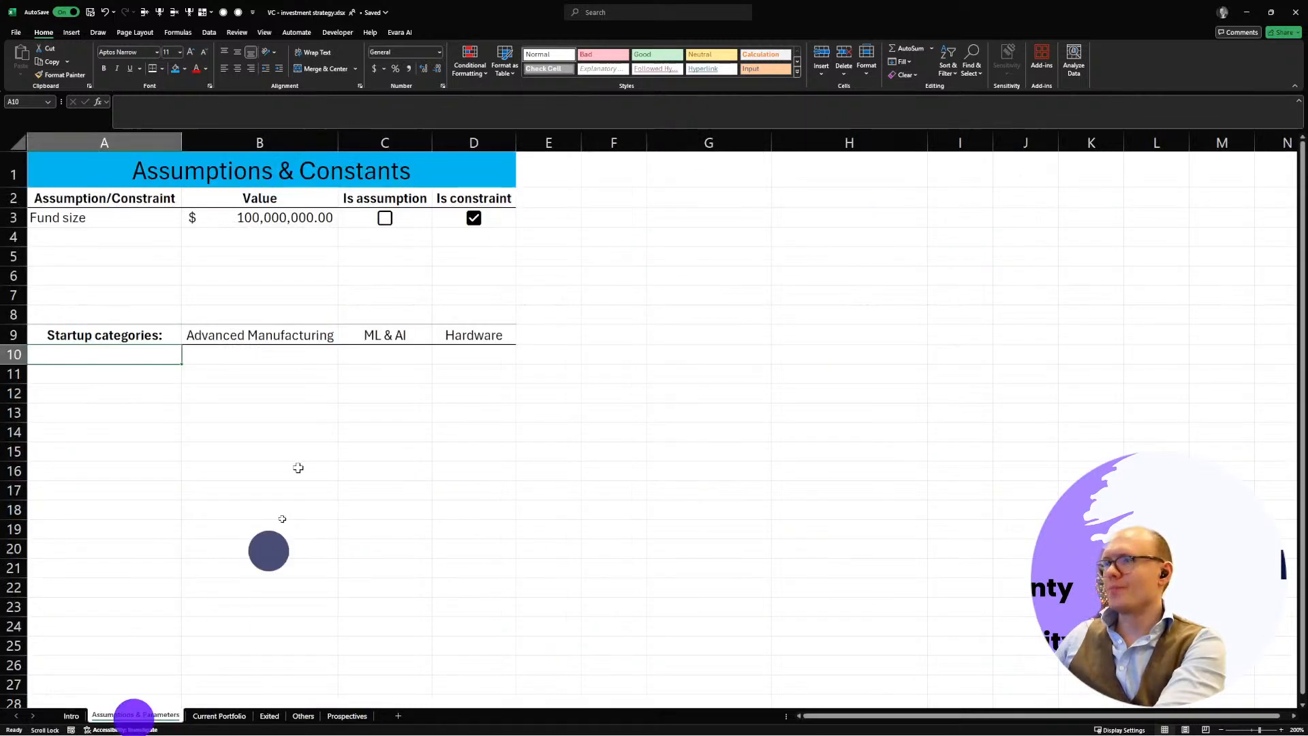
{"action": "key", "text": "Down"}
{"action": "type", "text": "A"}
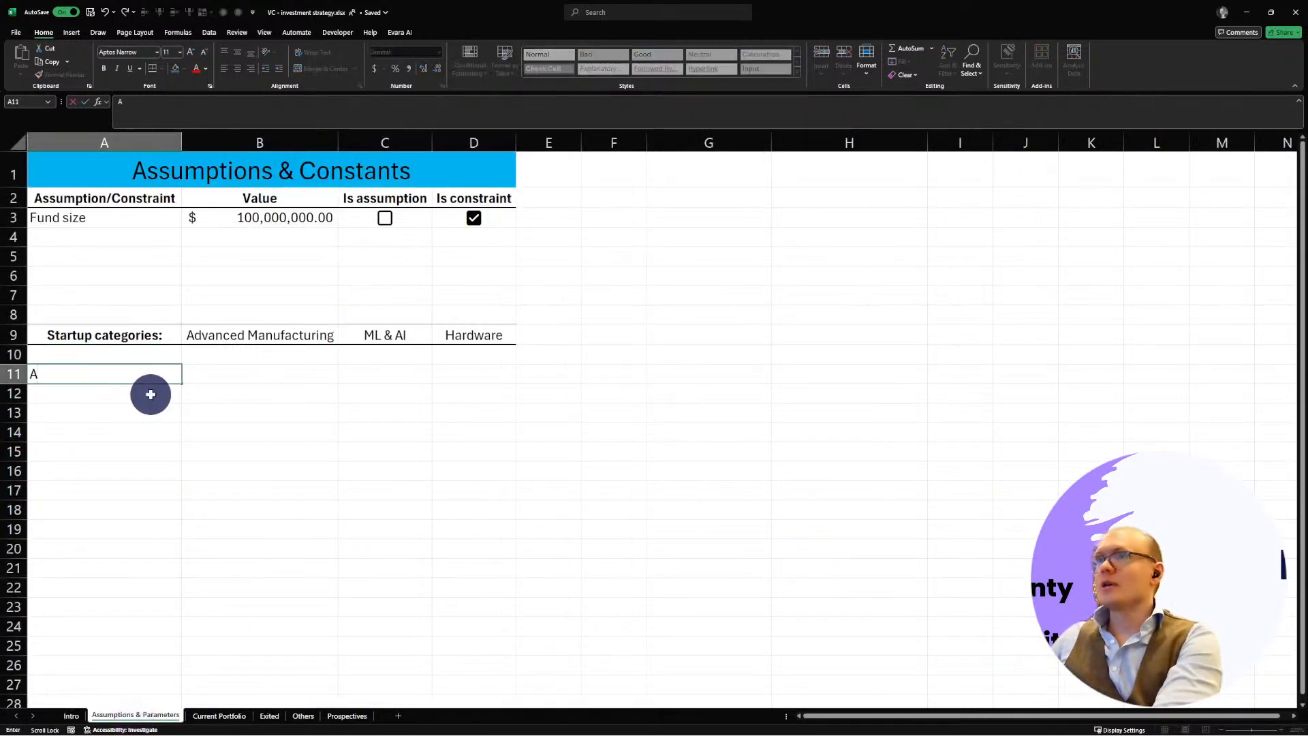
{"action": "key", "text": "BackSpace"}
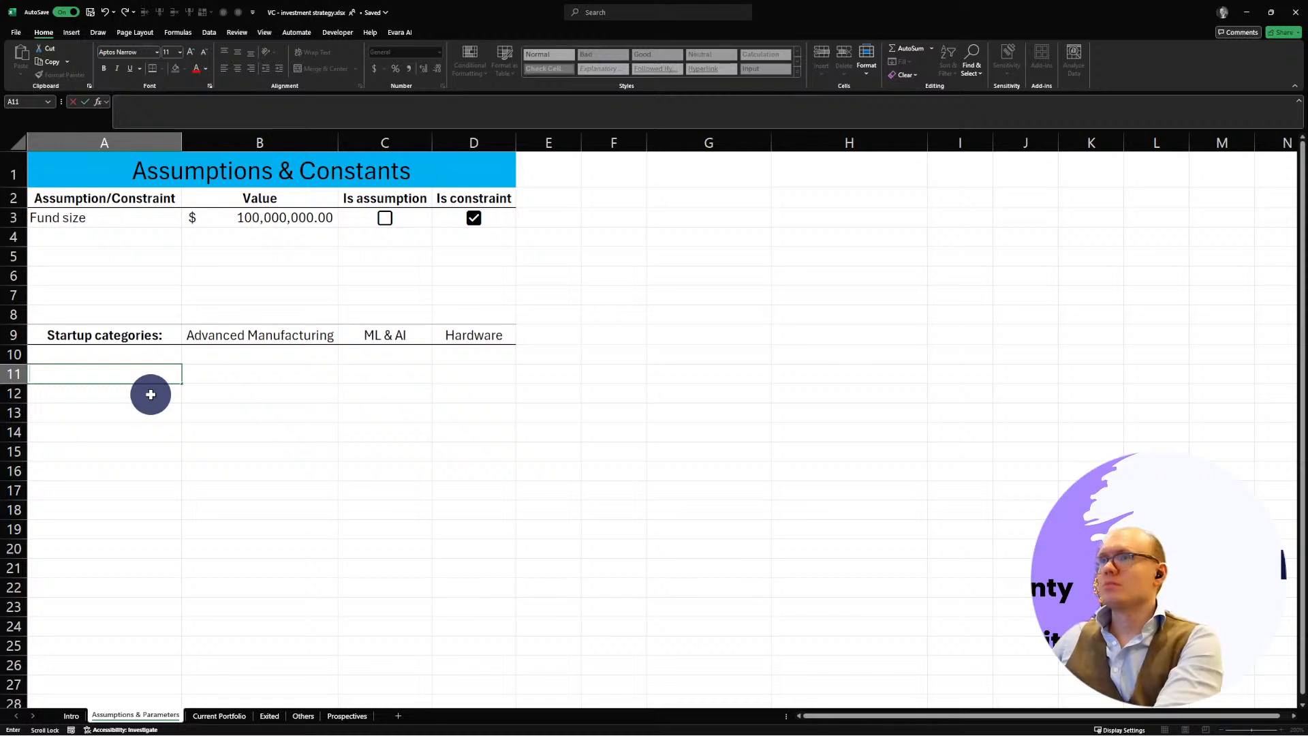
Step: Enter the row label "Average reserve ratio" in A10, directly below the Startup categories heading
{"action": "left_click", "coordinate": [138, 353]}
{"action": "type", "text": "Average"}
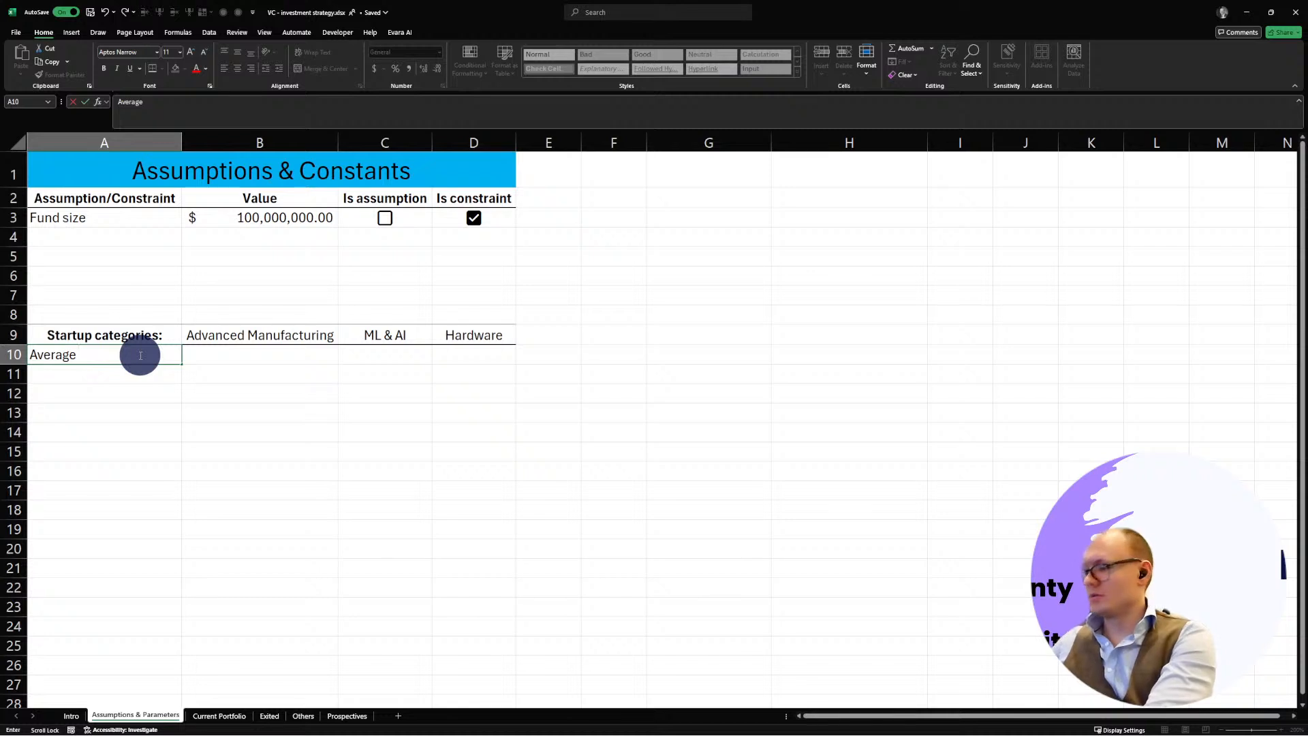
{"action": "type", "text": "Ratio"}
{"action": "key", "text": "BackSpace"}
{"action": "key", "text": "BackSpace"}
{"action": "key", "text": "BackSpace"}
{"action": "key", "text": "BackSpace"}
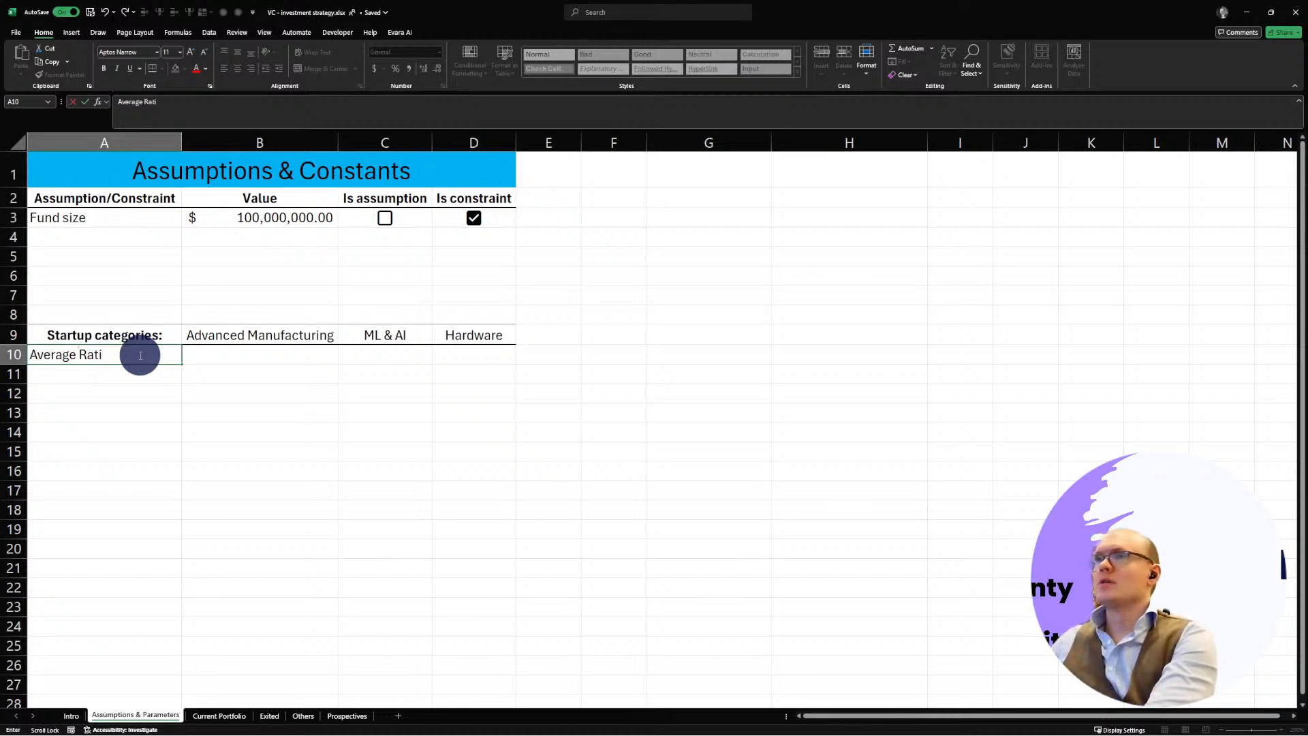
{"action": "key", "text": "BackSpace"}
{"action": "type", "text": "reser"}
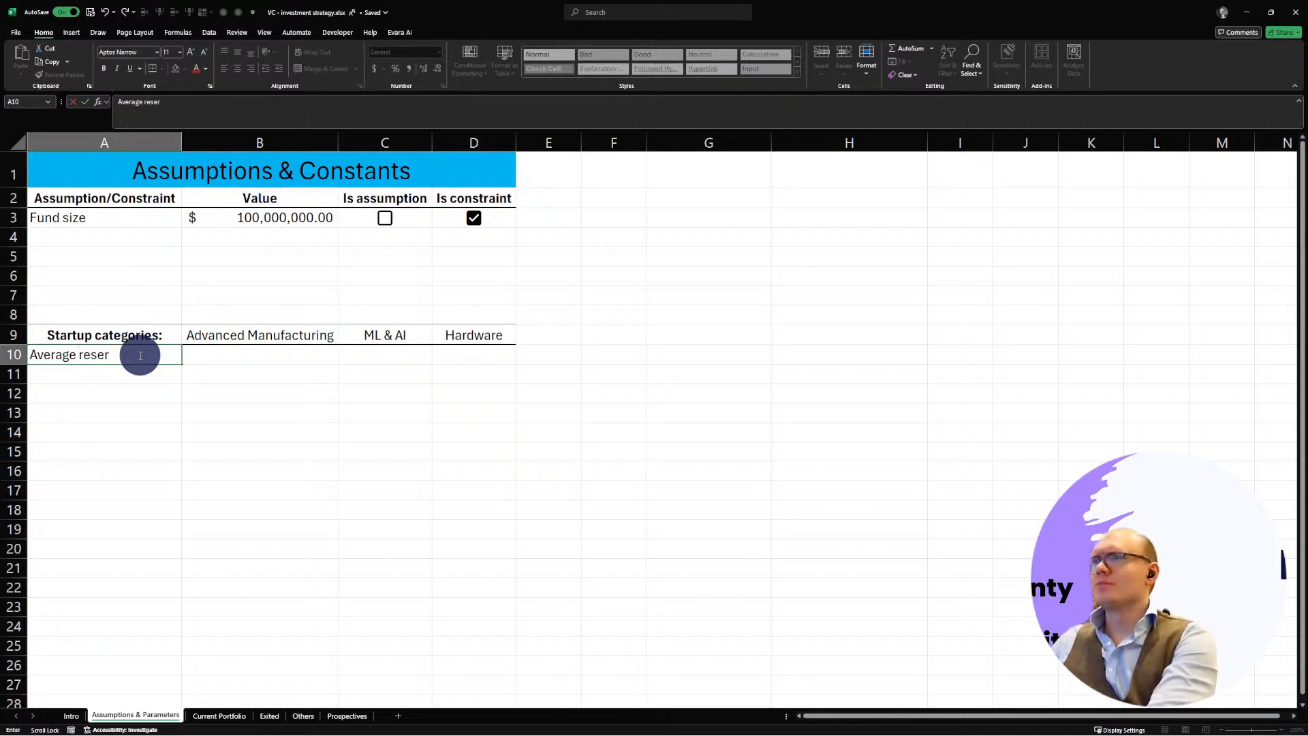
{"action": "type", "text": "ve ratio"}
{"action": "key", "text": "Return"}
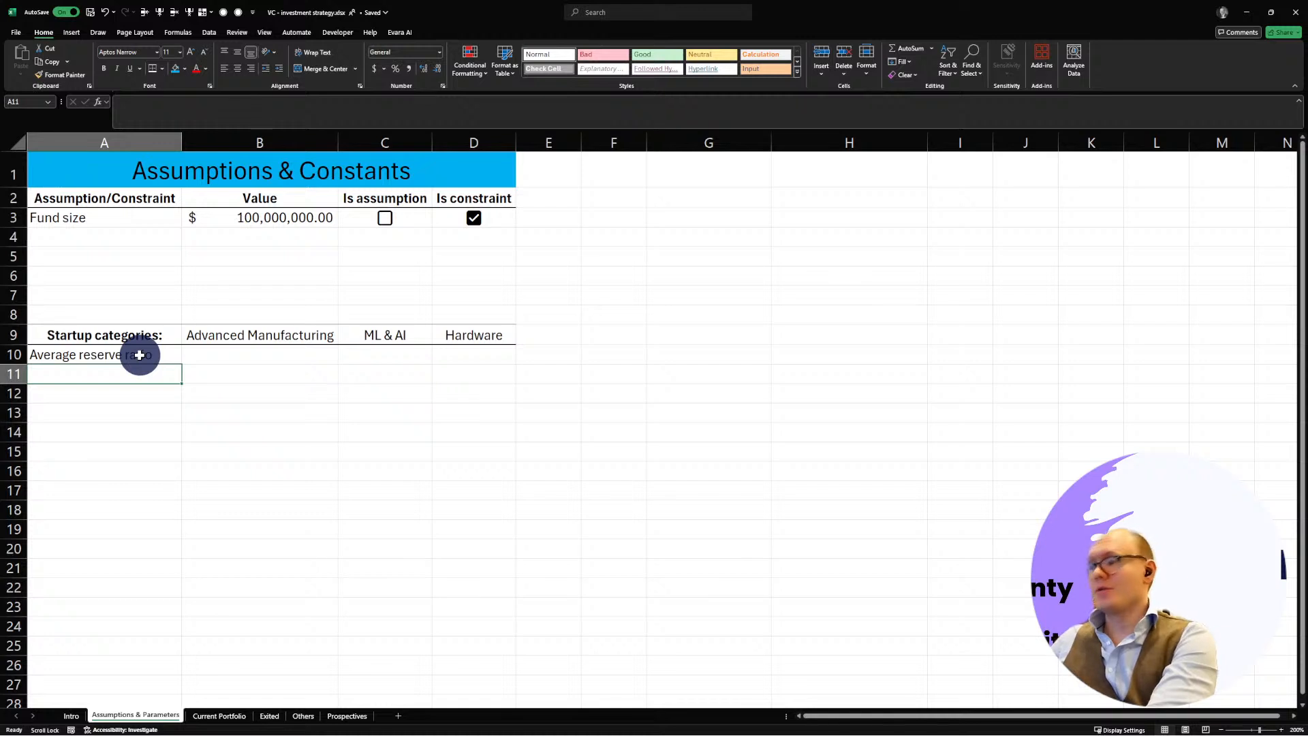
Step: Enter the row label "Average capital needed" in A11
{"action": "type", "text": "Average "}
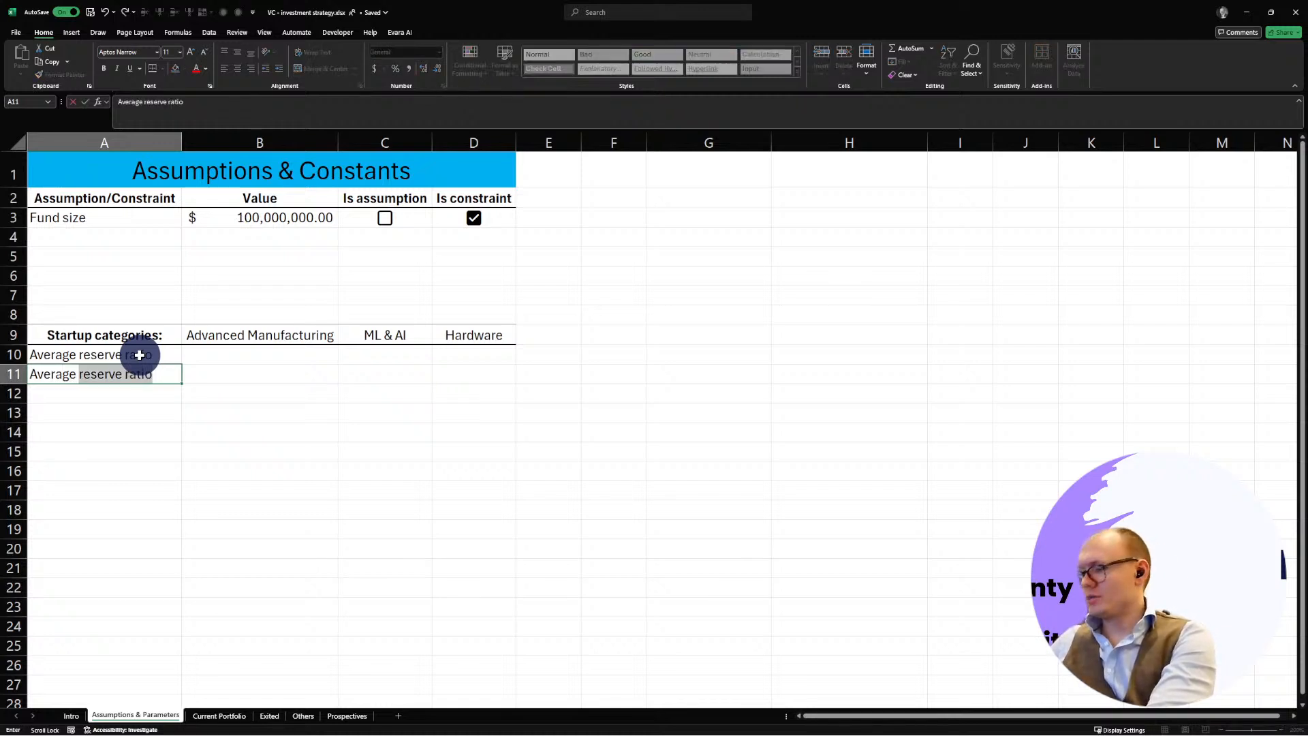
{"action": "type", "text": "C"}
{"action": "key", "text": "BackSpace"}
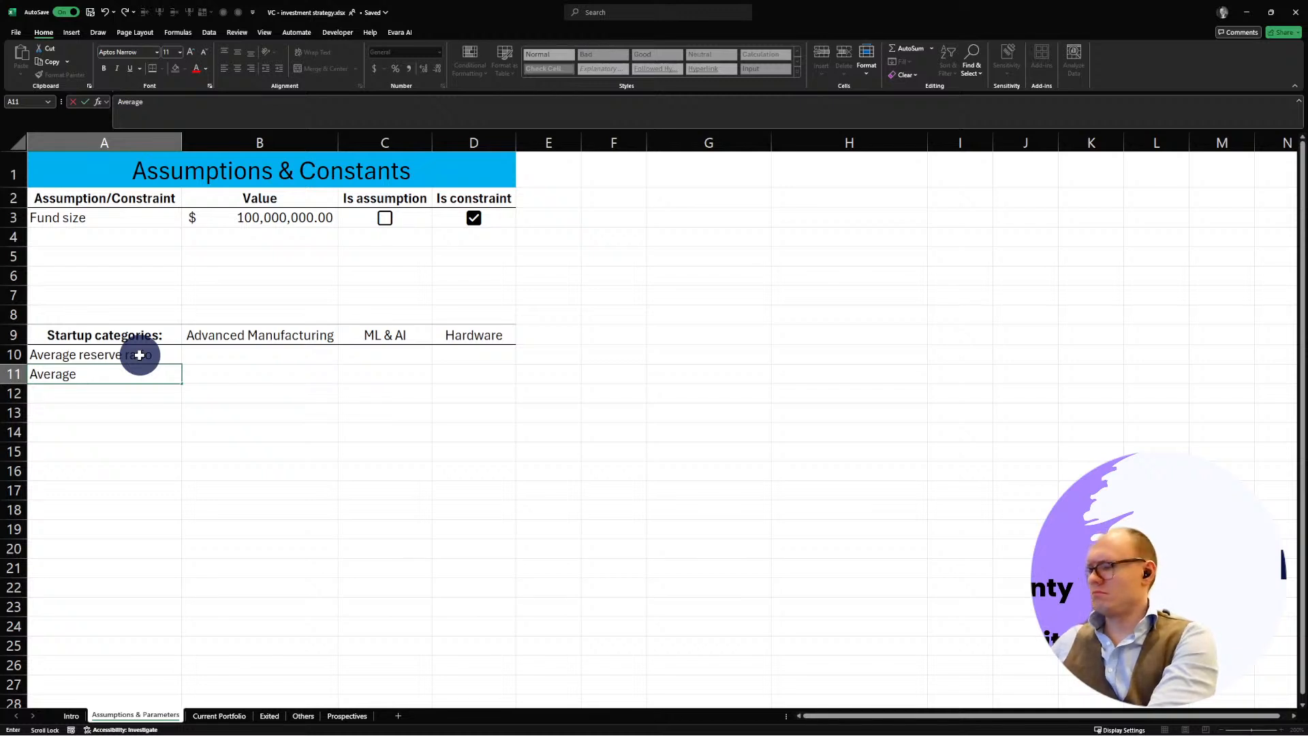
{"action": "type", "text": "capital needed"}
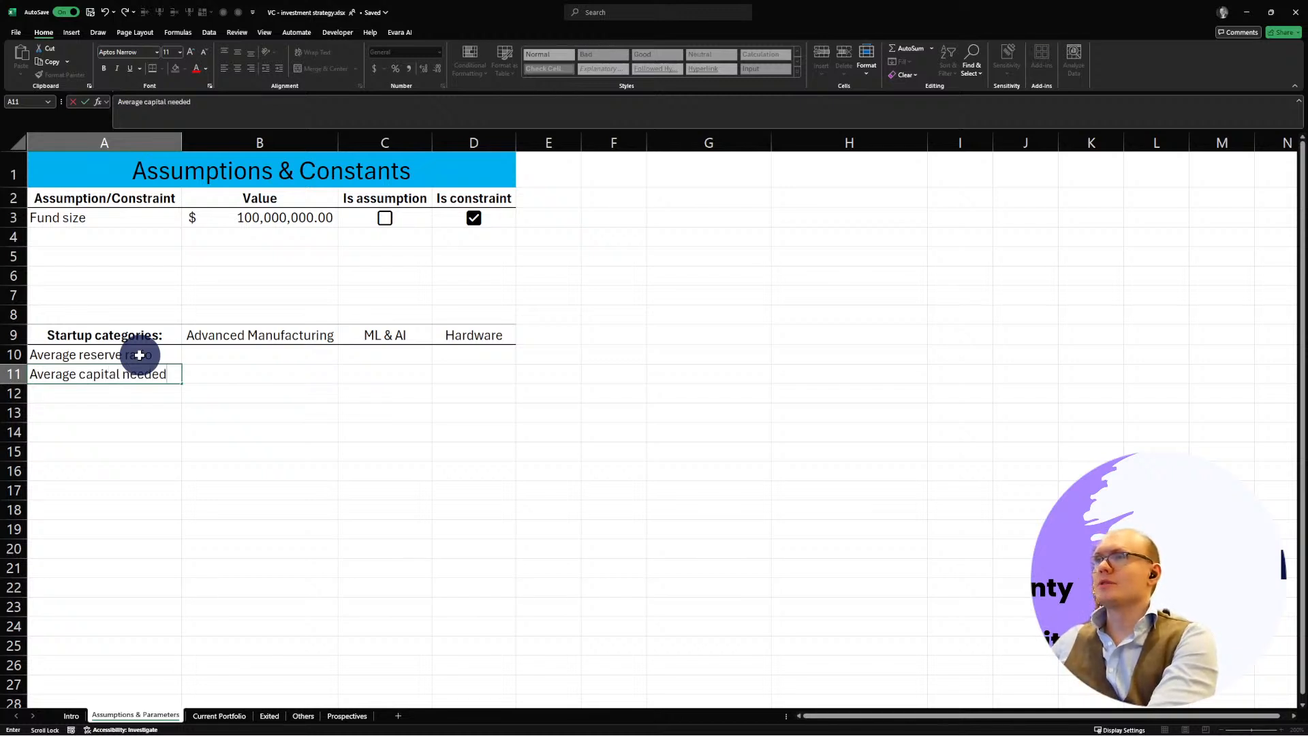
{"action": "key", "text": "Return"}
Step: Enter "Expected" in A12 as the start of the third row label
{"action": "type", "text": "A"}
{"action": "key", "text": "BackSpace"}
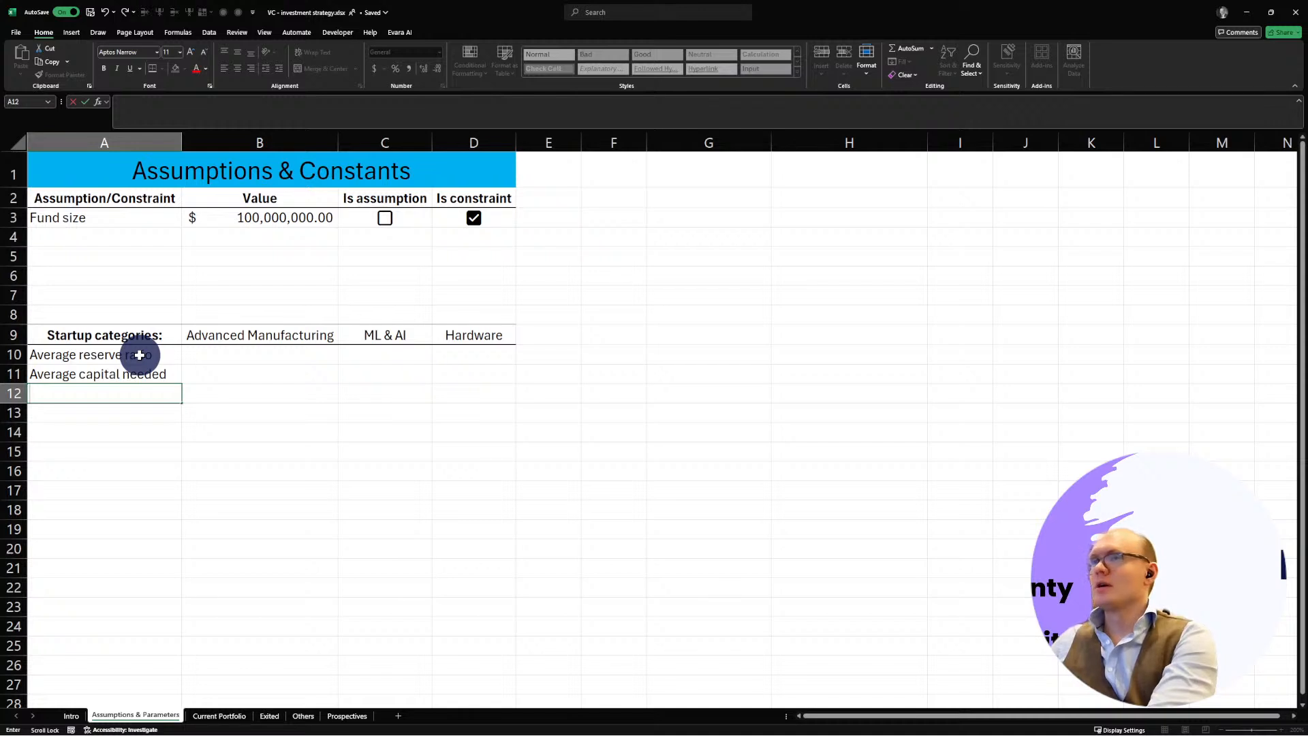
{"action": "type", "text": "Average"}
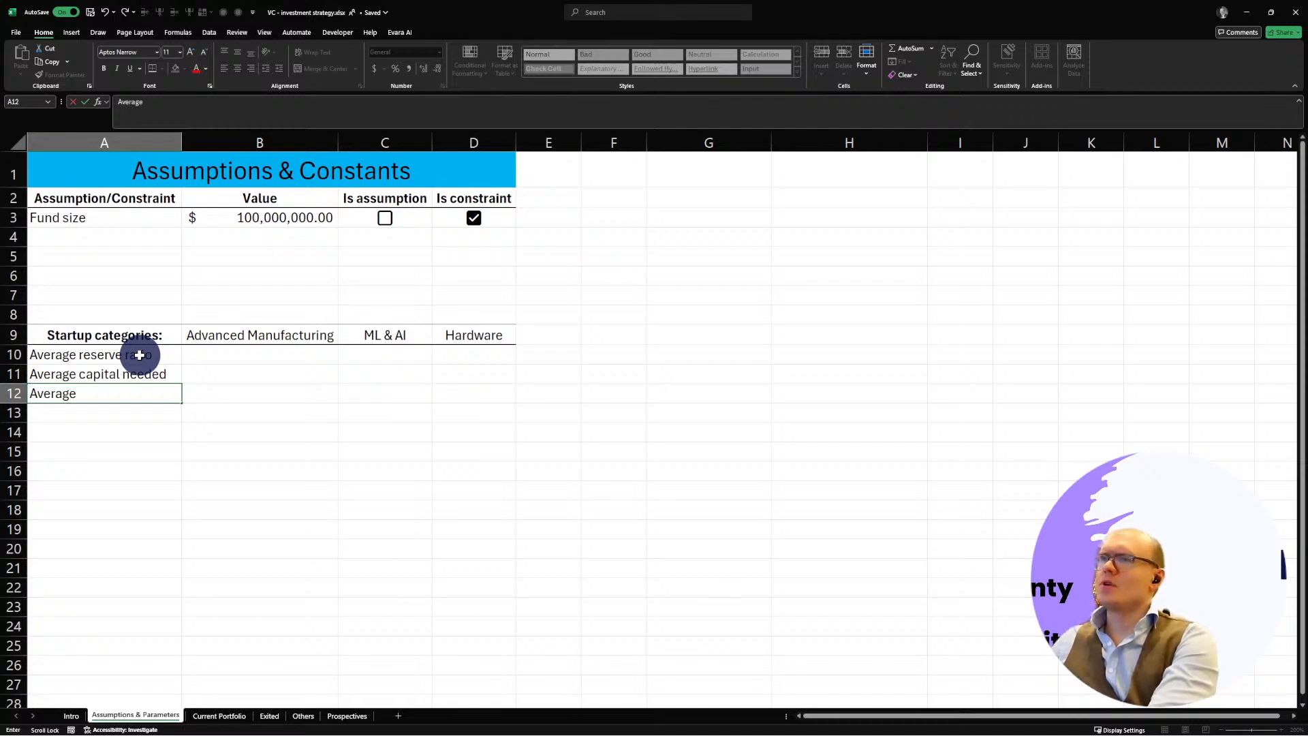
{"action": "double_click", "coordinate": [43, 389]}
{"action": "type", "text": "E"}
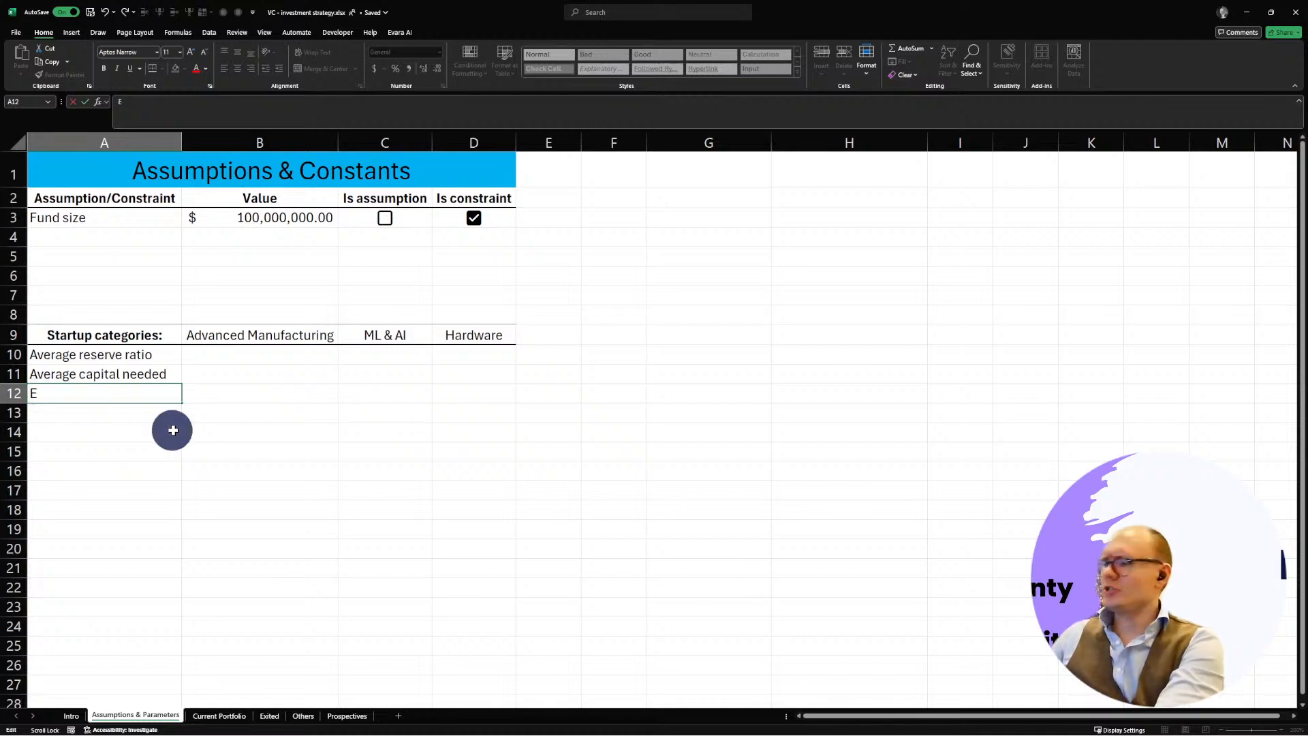
{"action": "type", "text": "xpected"}
{"action": "key", "text": "Return"}
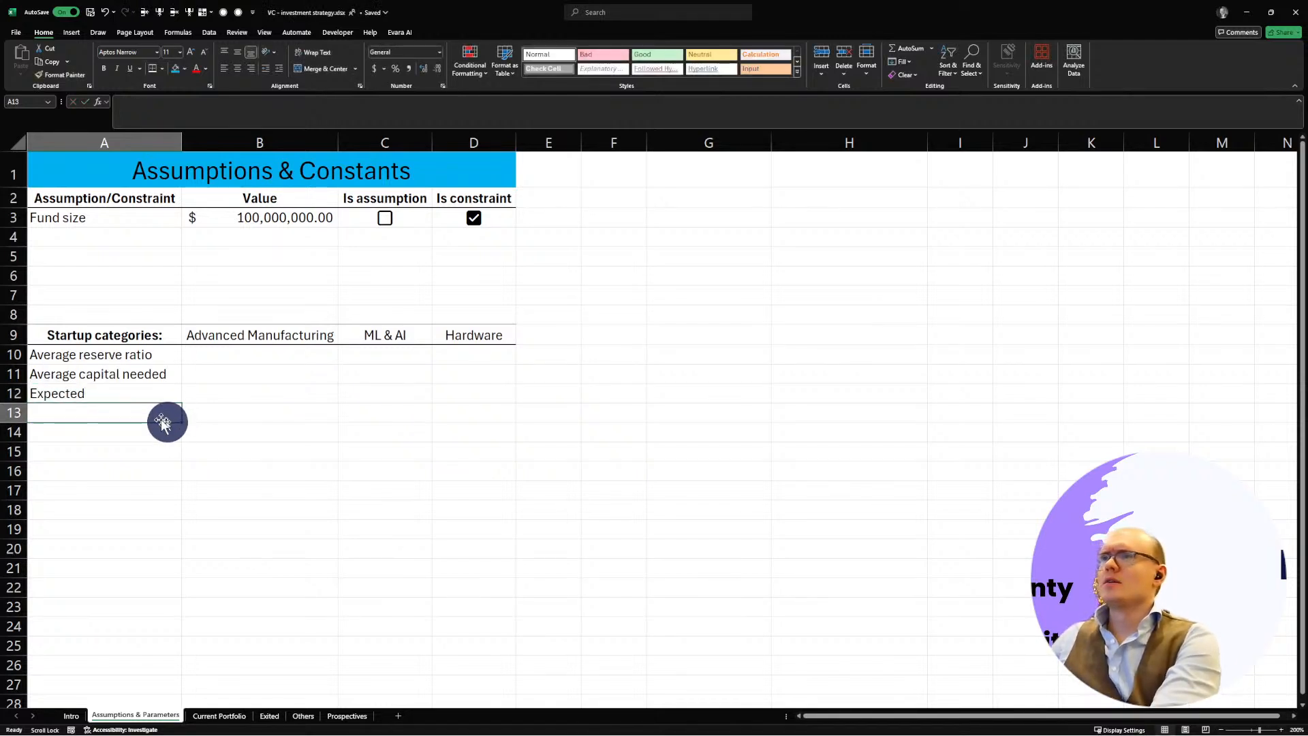
Step: Reword the label in A11 to "Expected capital needed"
{"action": "left_click", "coordinate": [49, 374]}
{"action": "left_click", "coordinate": [131, 103]}
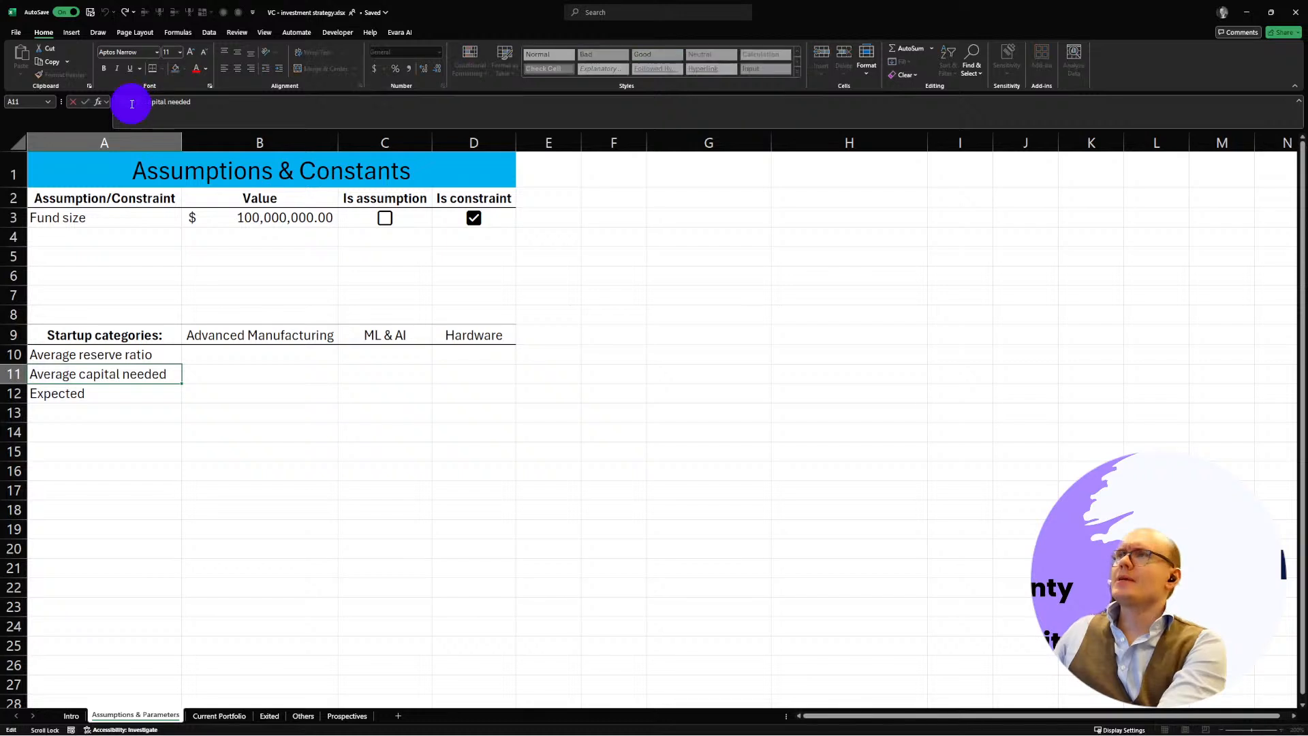
{"action": "double_click", "coordinate": [131, 104]}
{"action": "type", "text": "Ex"}
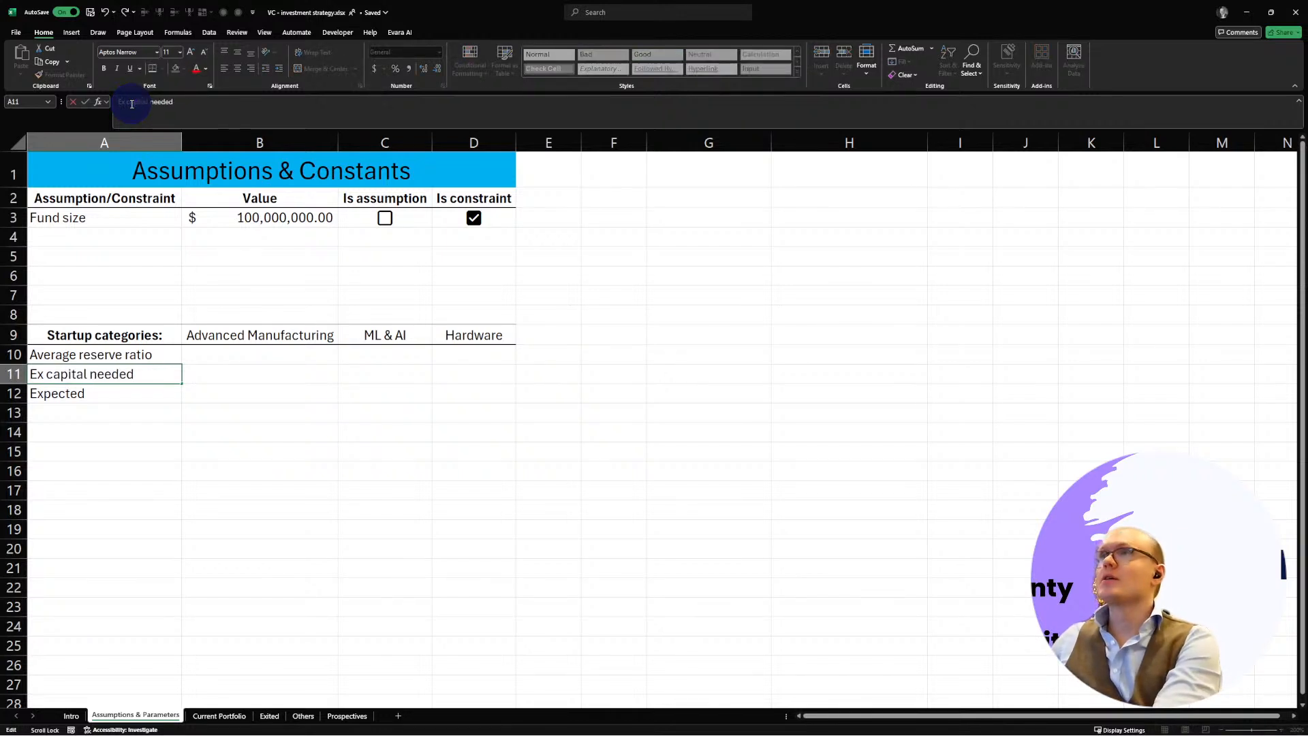
{"action": "type", "text": "pected"}
{"action": "key", "text": "Return"}
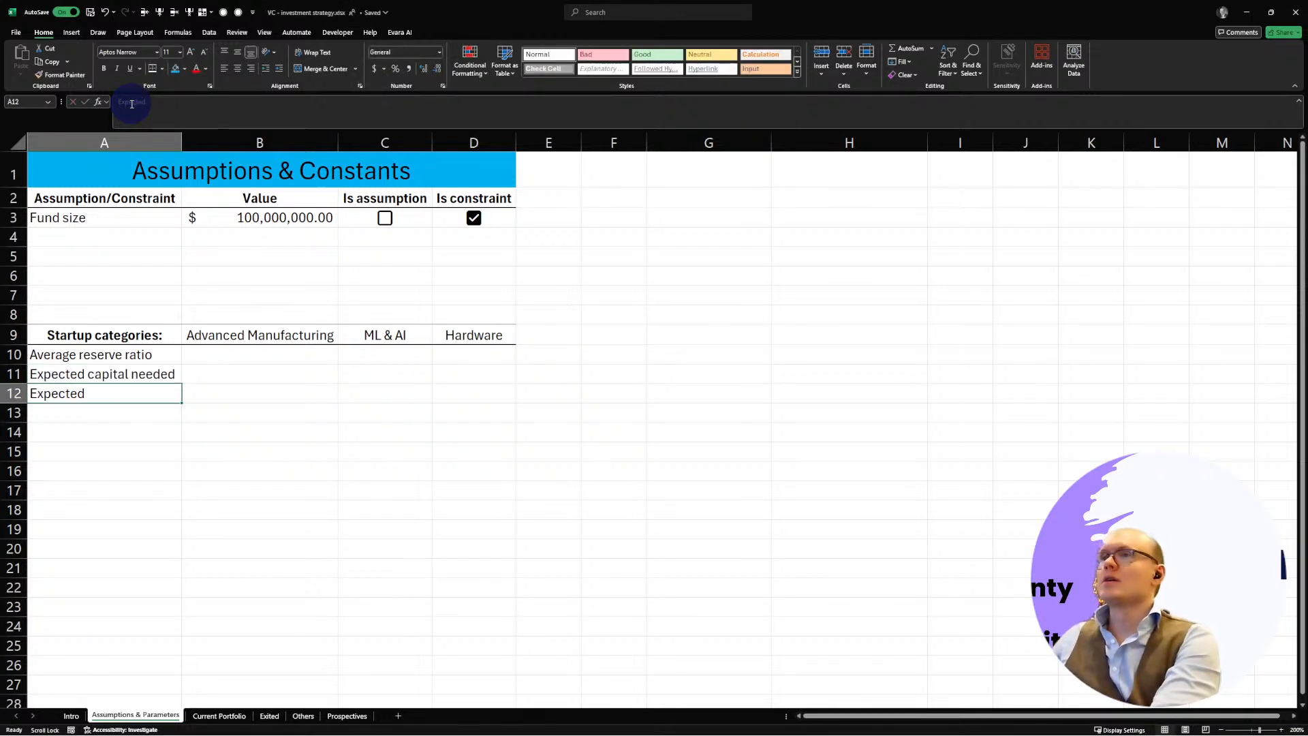
Step: Reword the label in A10 to "Expected reserve ratio"
{"action": "left_click", "coordinate": [99, 354]}
{"action": "left_click", "coordinate": [131, 102]}
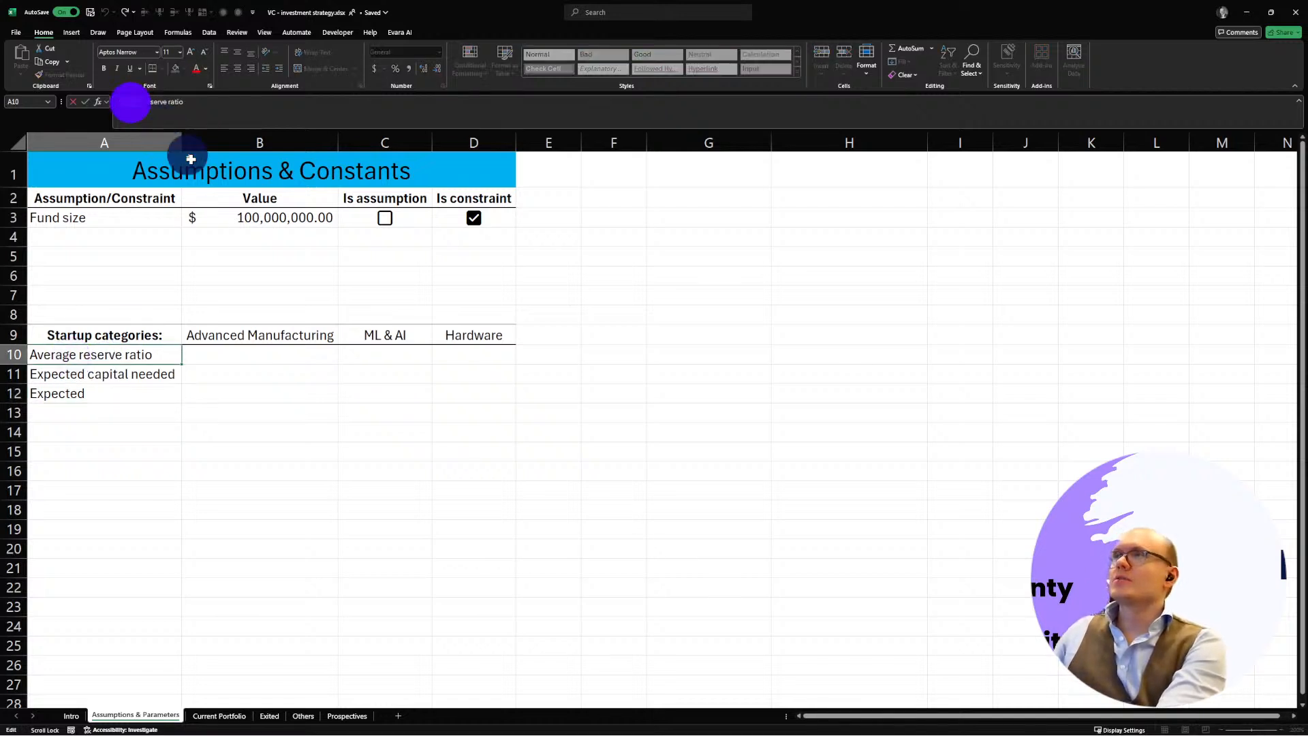
{"action": "type", "text": "Expected"}
{"action": "key", "text": "Return"}
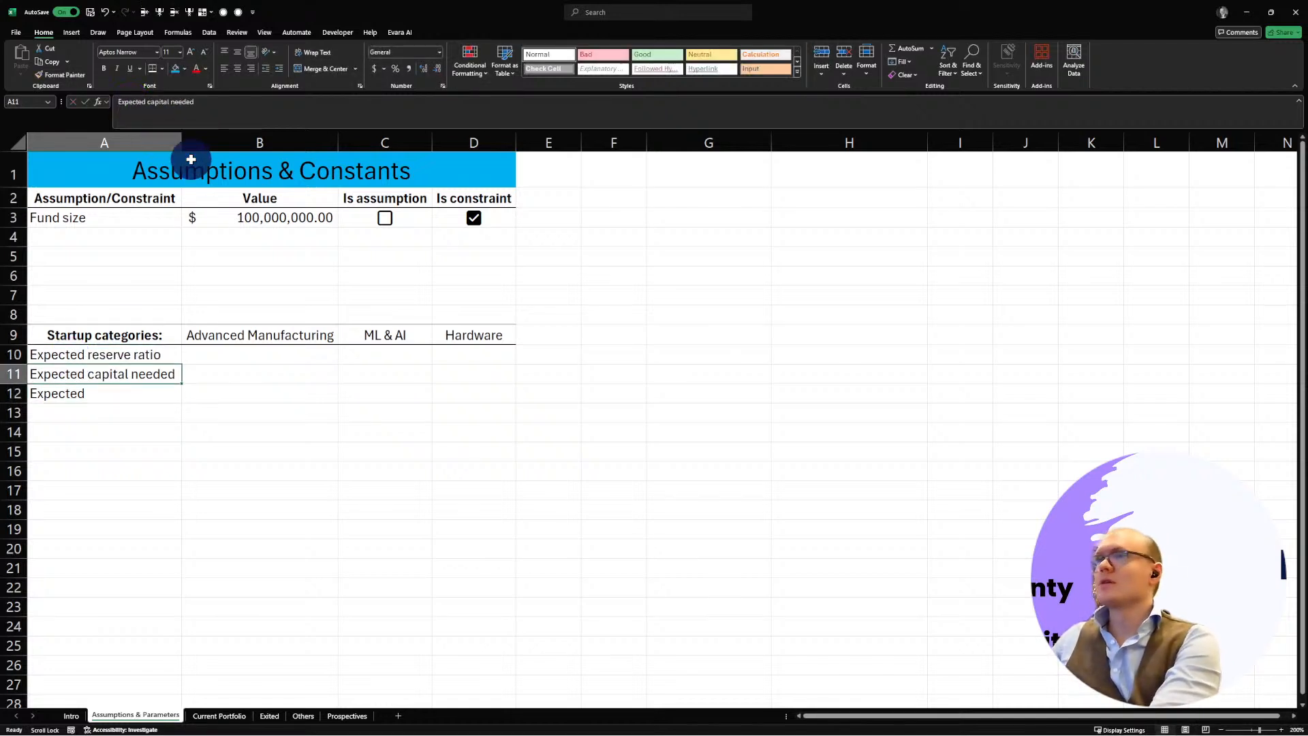
Step: Complete the label in A12 so that it reads "Expected return"
{"action": "scroll", "coordinate": [191, 159], "scroll_direction": "down", "scroll_amount": 1}
{"action": "left_click", "coordinate": [109, 358]}
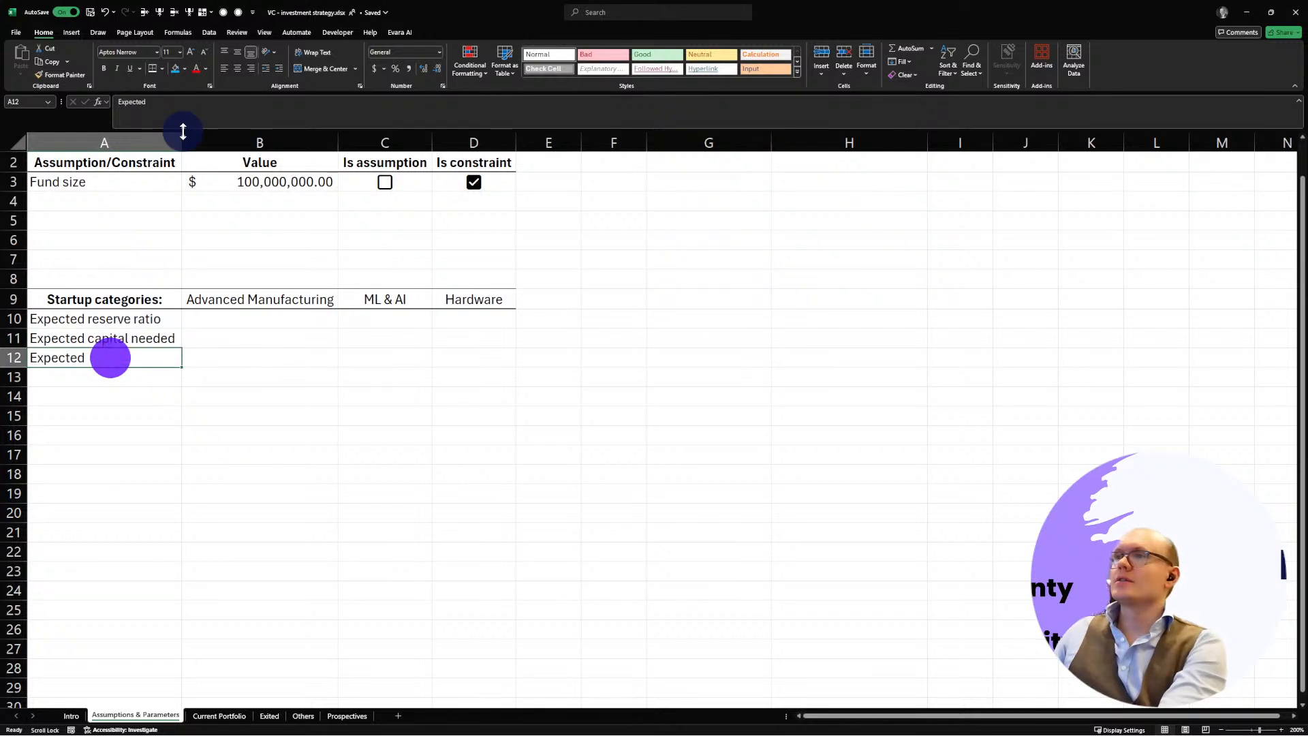
{"action": "left_click", "coordinate": [190, 107]}
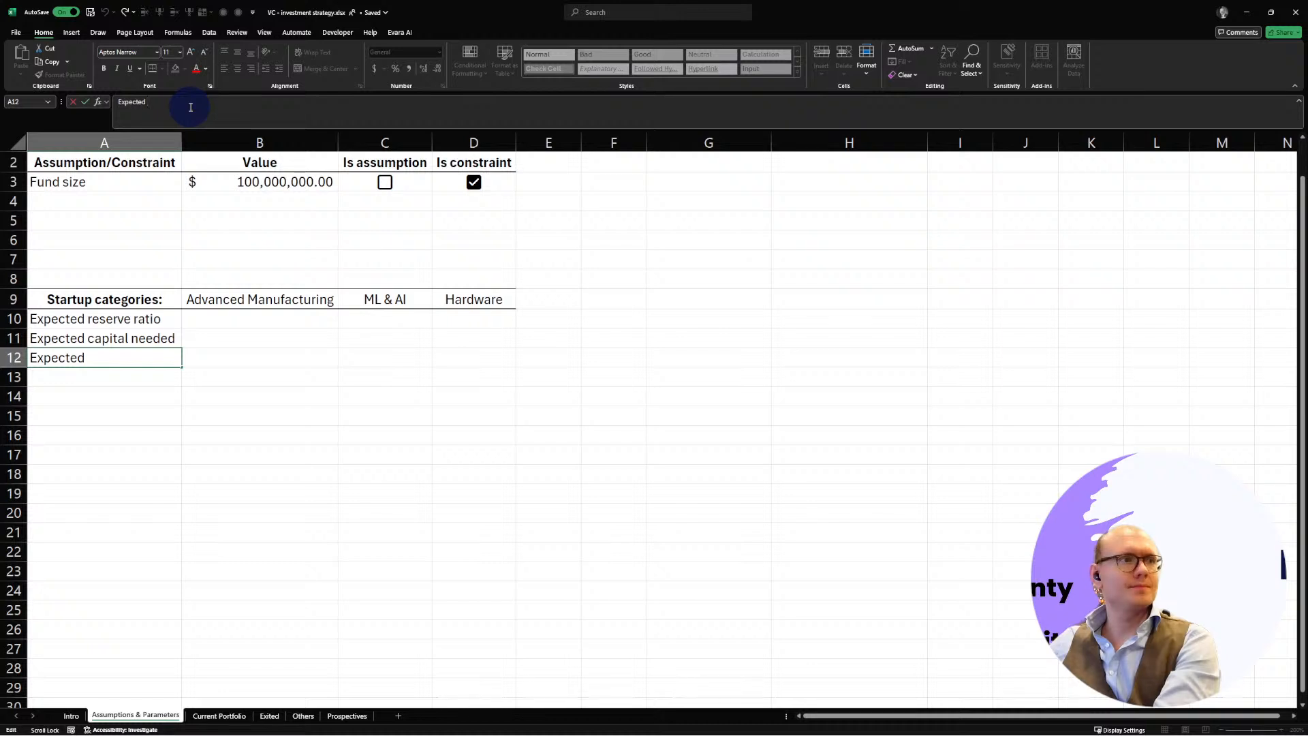
{"action": "type", "text": "return"}
{"action": "key", "text": "Return"}
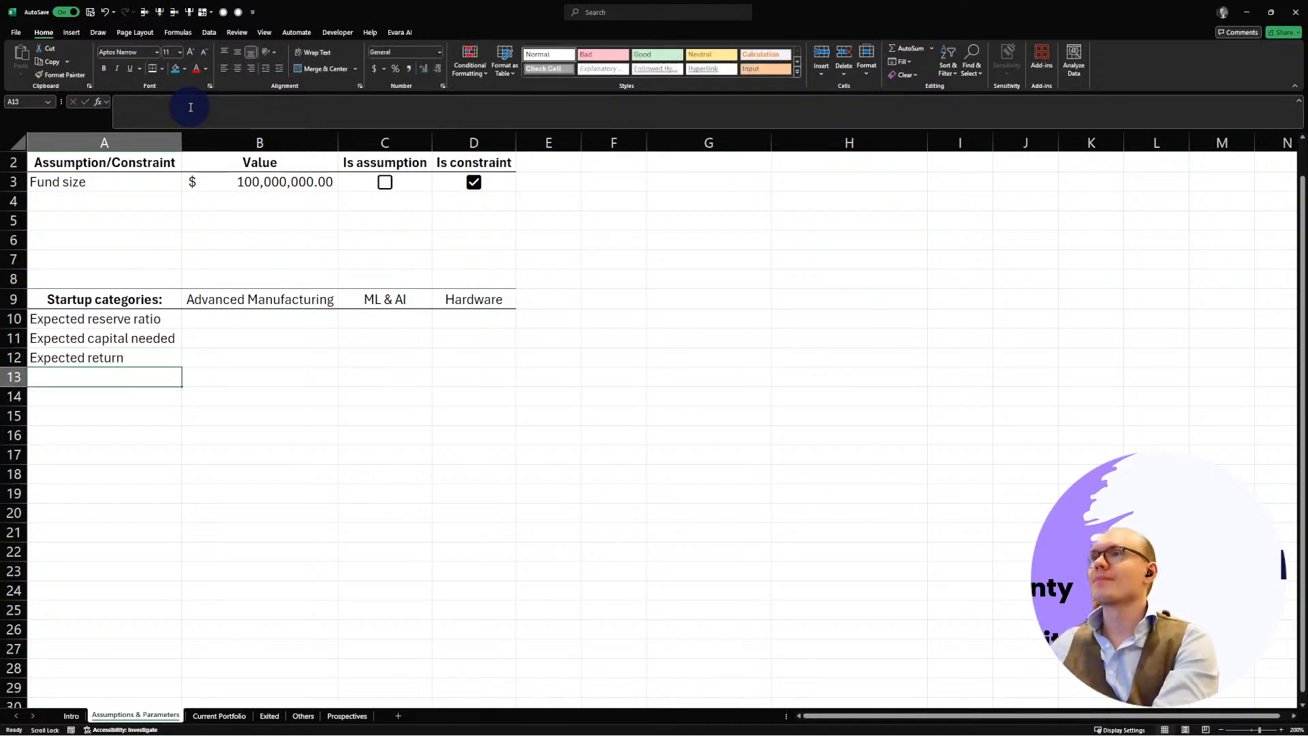
{"action": "key", "text": "Up"}
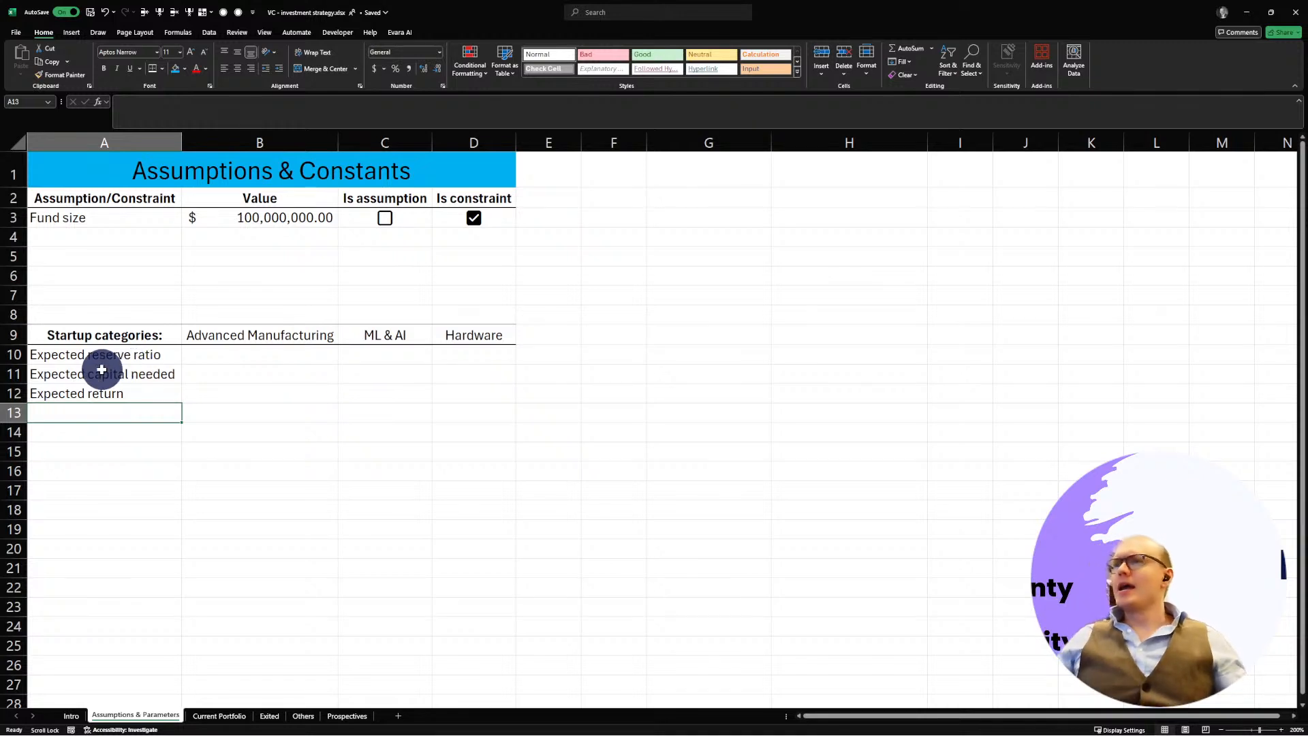
{"action": "left_click", "coordinate": [114, 391]}
{"action": "left_click", "coordinate": [93, 235]}
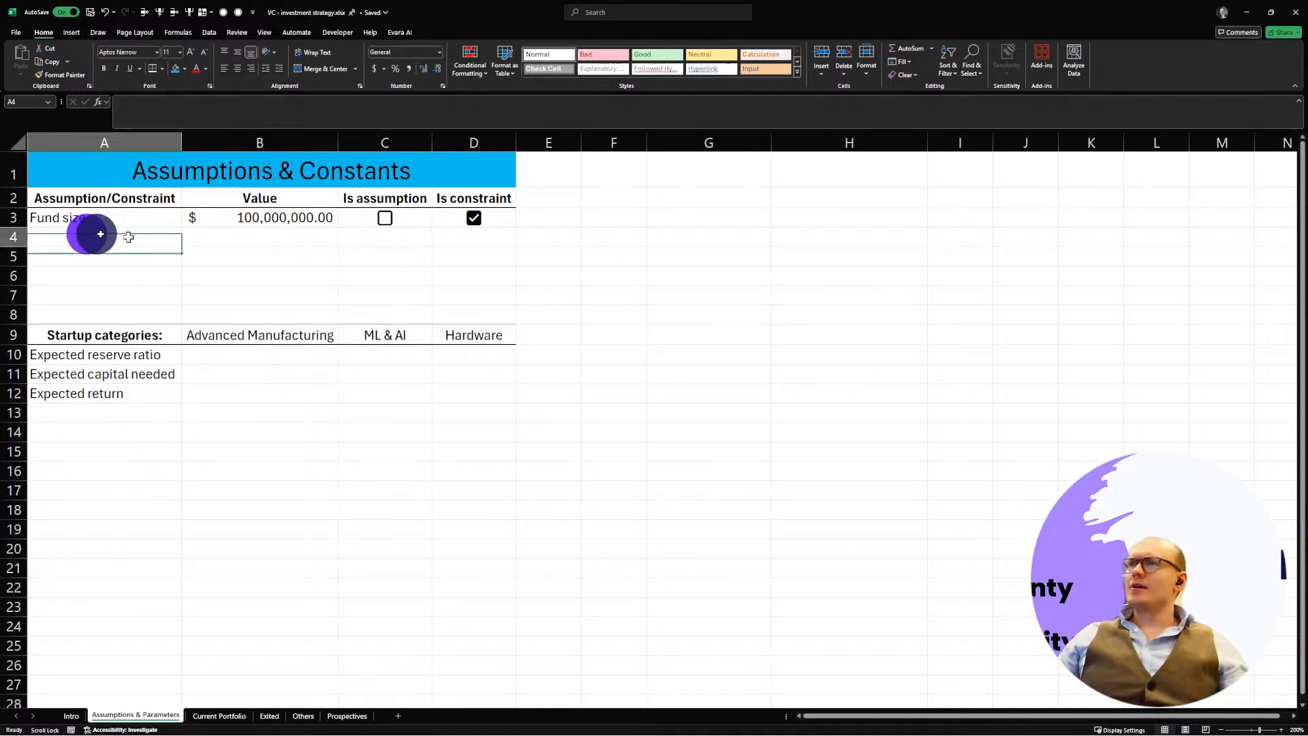
{"action": "left_click", "coordinate": [132, 359]}
{"action": "left_click_drag", "start_coordinate": [132, 359], "coordinate": [137, 394]}
{"action": "key", "text": "ctrl+v"}
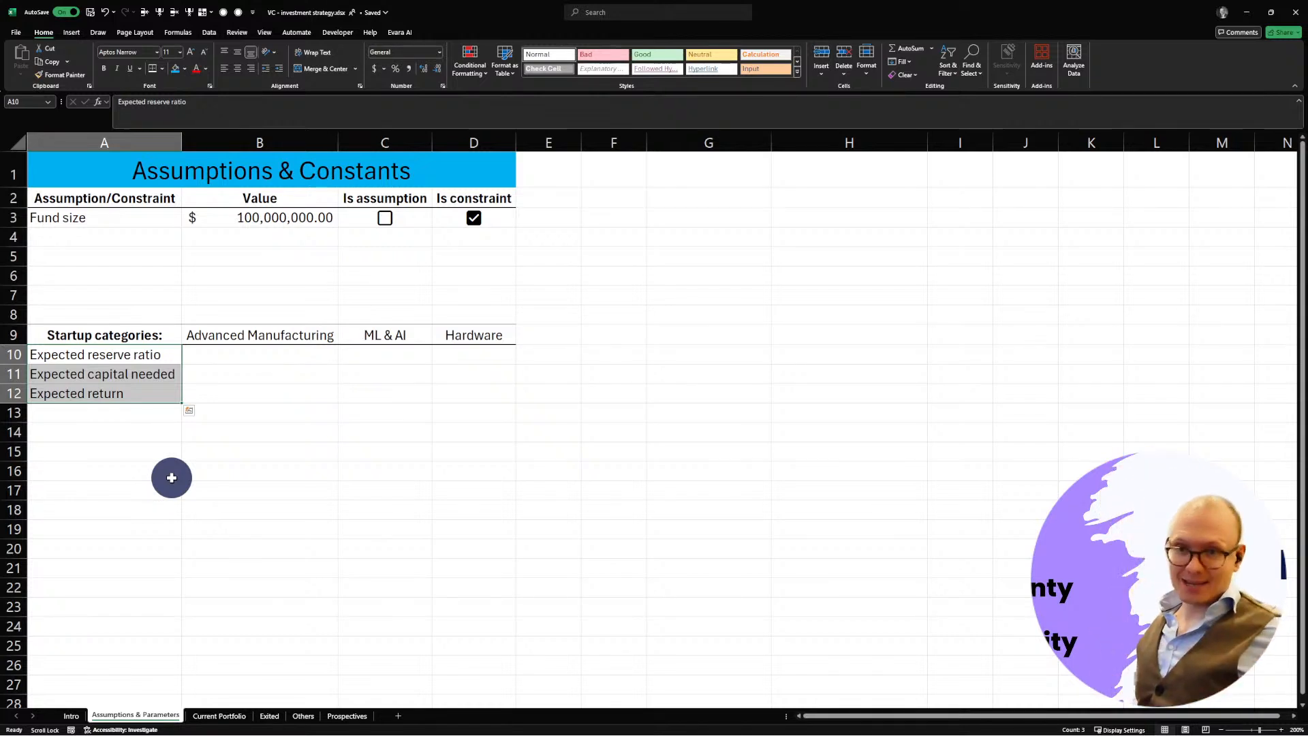
{"action": "left_click", "coordinate": [101, 457]}
{"action": "left_click", "coordinate": [120, 394]}
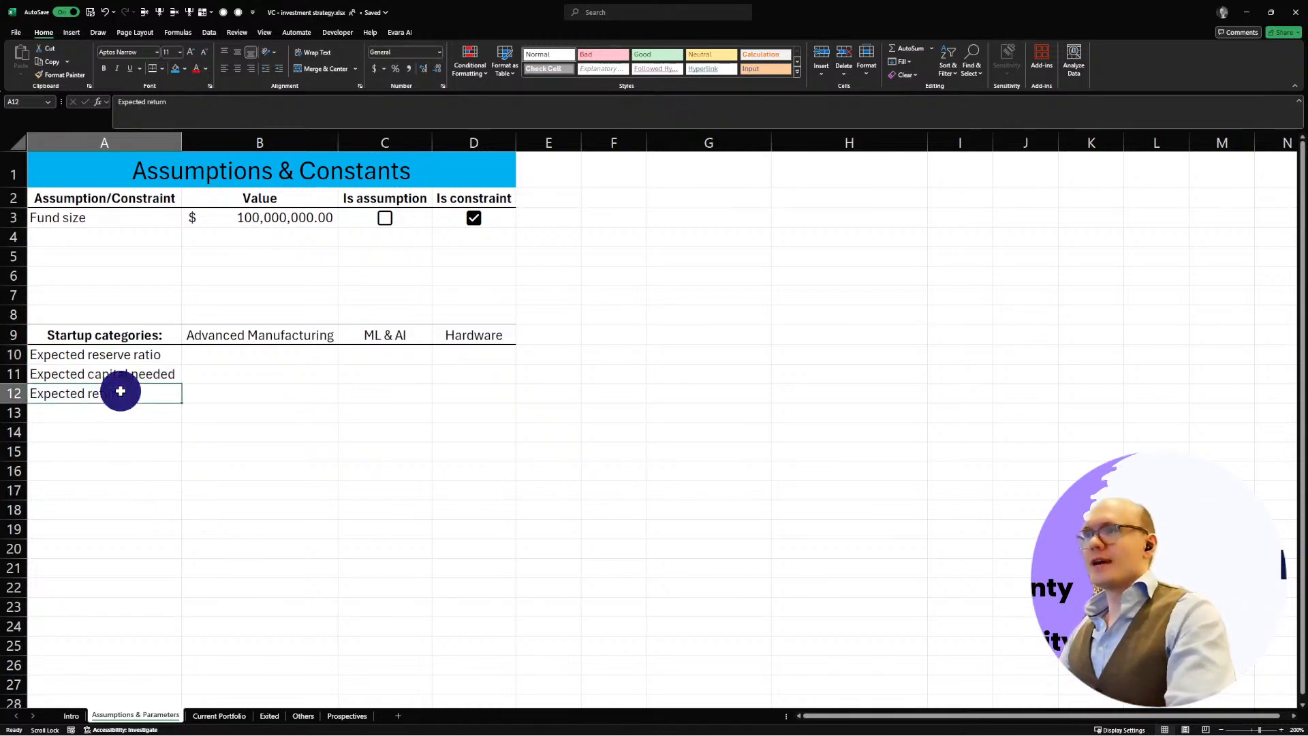
Step: Append a dagger mark (†) to the "Expected return" label in A12, without a space before it
{"action": "left_click", "coordinate": [200, 102]}
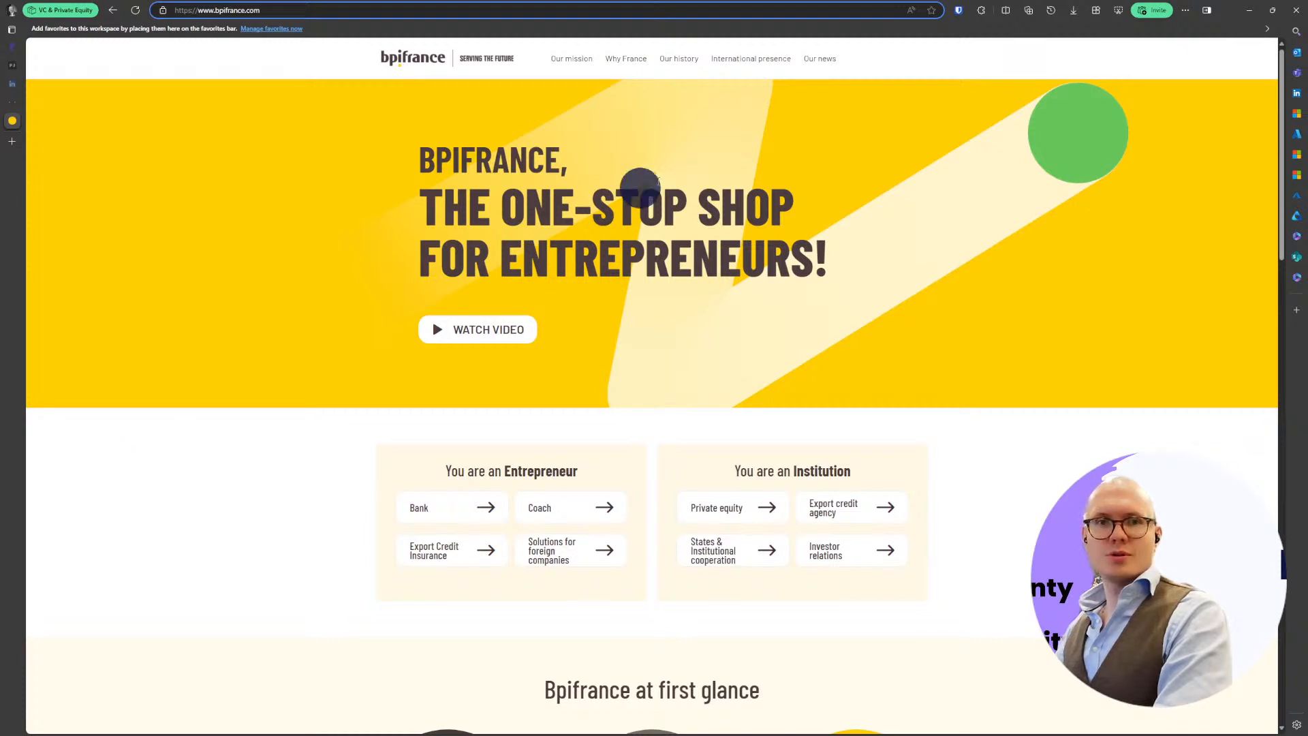
{"action": "left_click", "coordinate": [18, 145]}
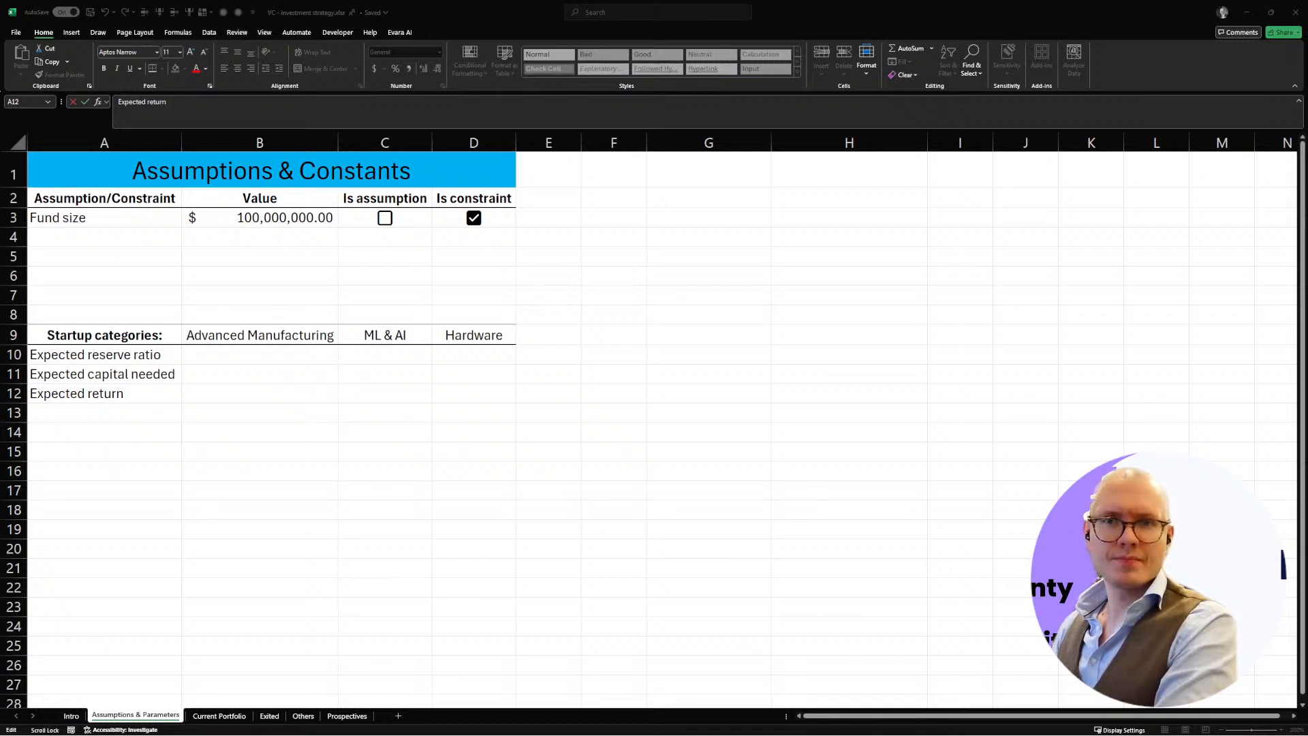
{"action": "left_click", "coordinate": [152, 398]}
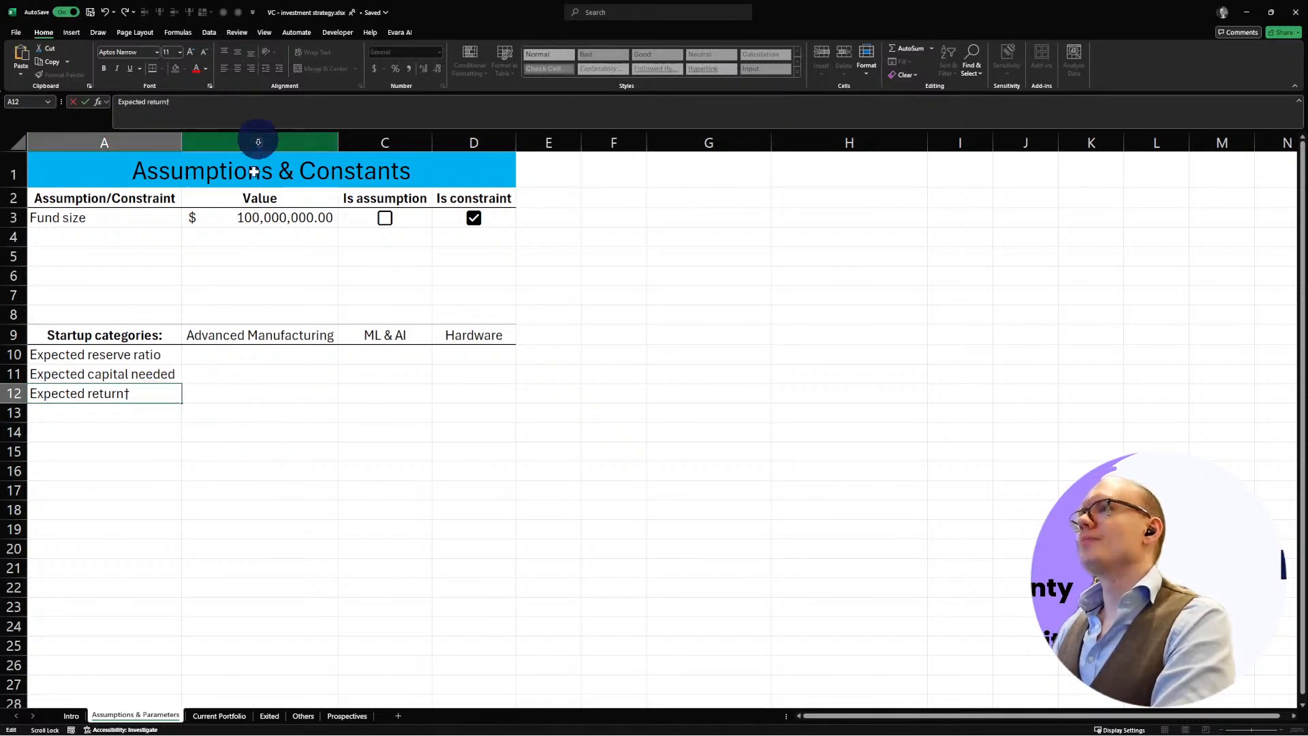
{"action": "double_click", "coordinate": [164, 103]}
{"action": "key", "text": "Right"}
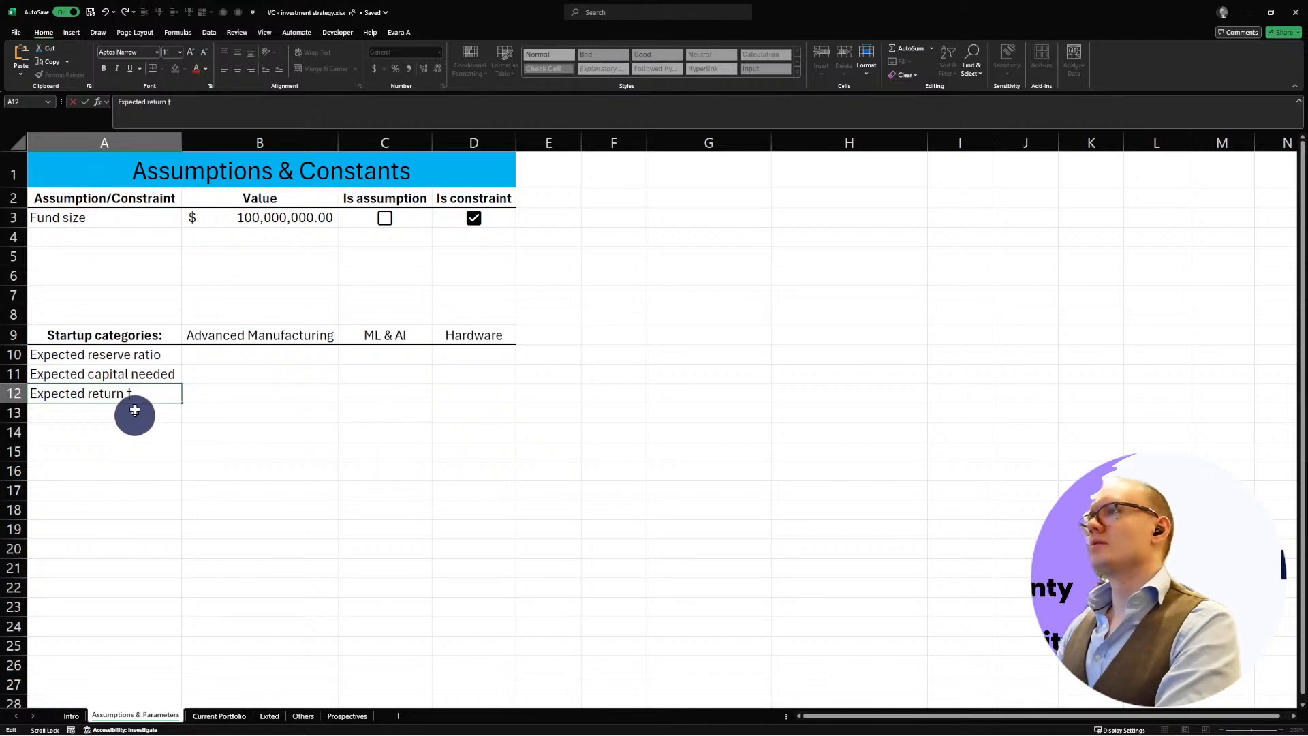
{"action": "key", "text": "BackSpace"}
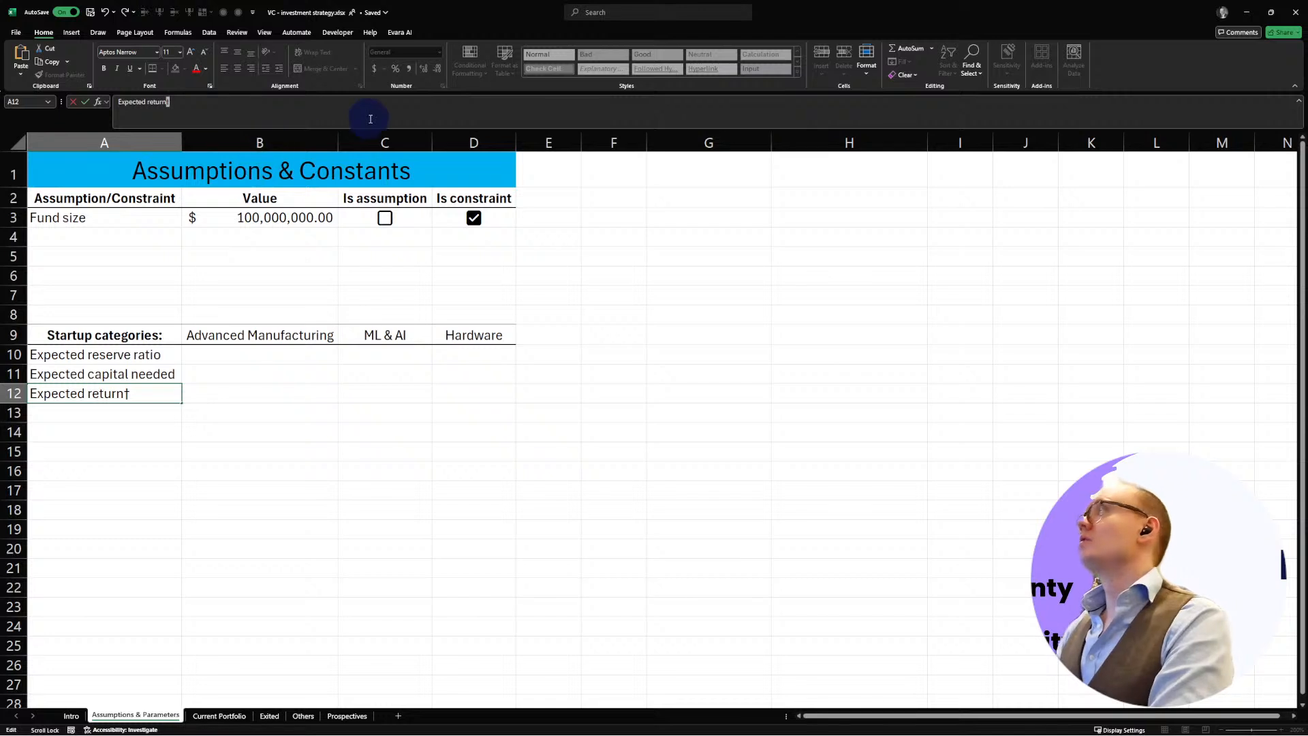
Step: Select the dagger mark in the A12 label and choose the Double Dagger symbol (‡) as its replacement
{"action": "left_click", "coordinate": [191, 52]}
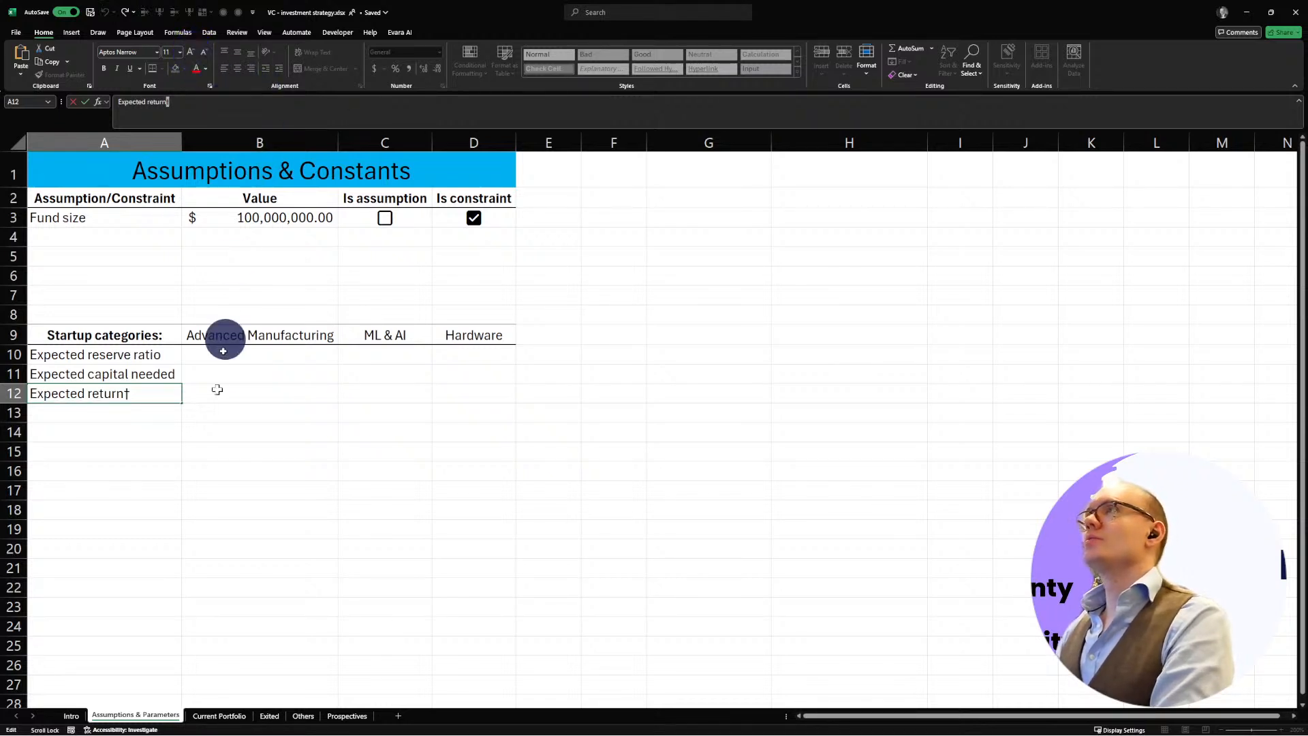
{"action": "left_click", "coordinate": [156, 450]}
{"action": "left_click", "coordinate": [140, 391]}
{"action": "double_click", "coordinate": [135, 390]}
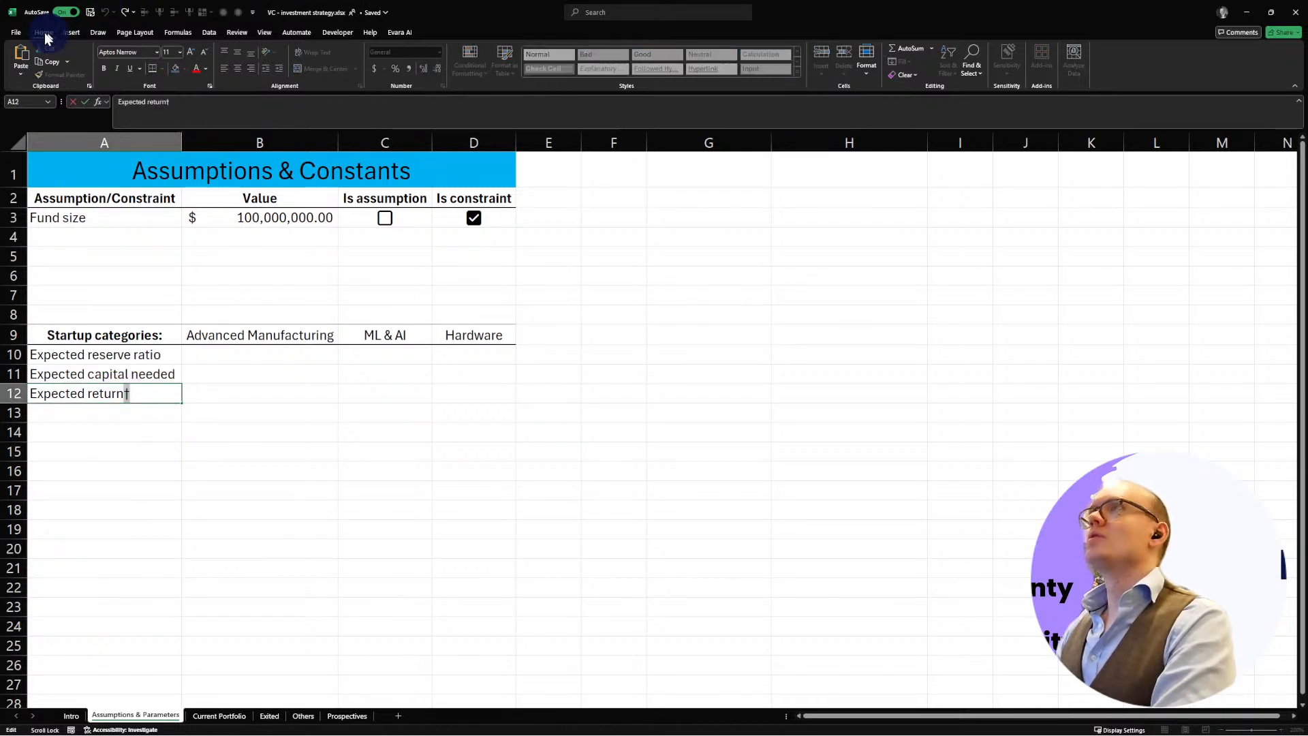
{"action": "left_click", "coordinate": [68, 32]}
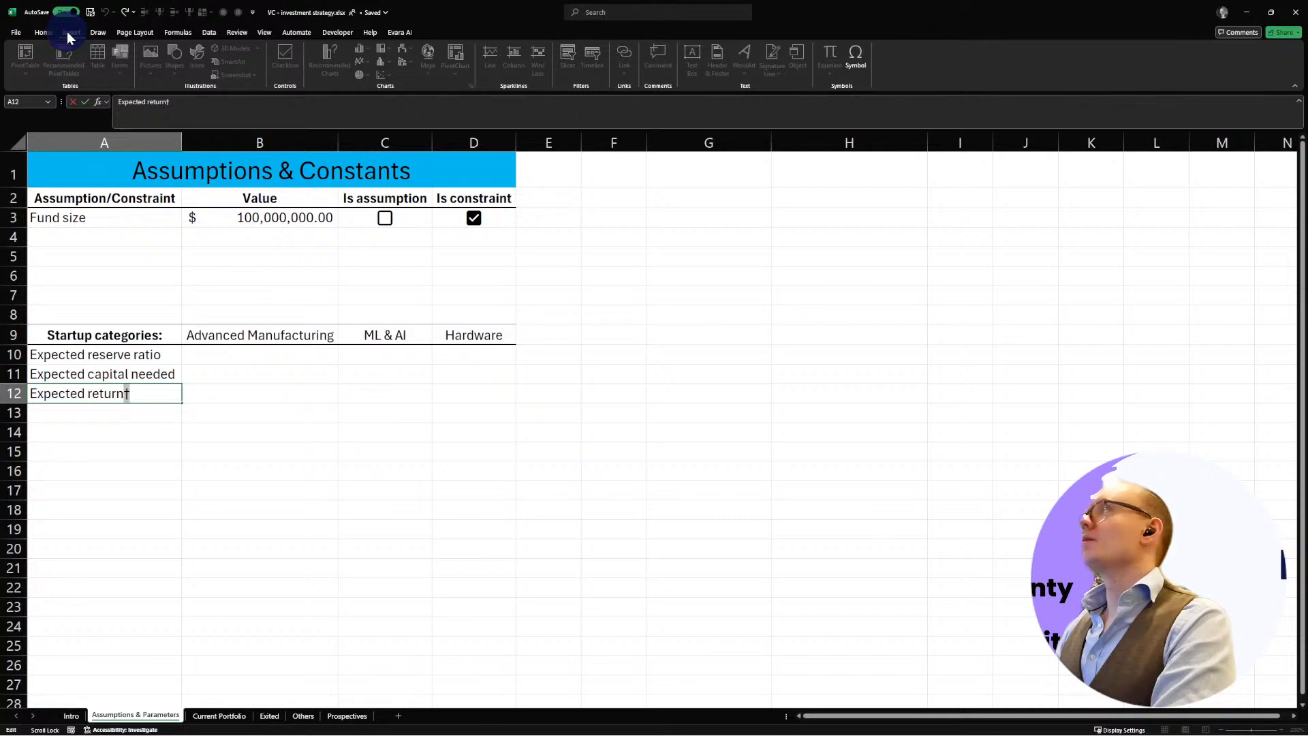
{"action": "left_click", "coordinate": [851, 60]}
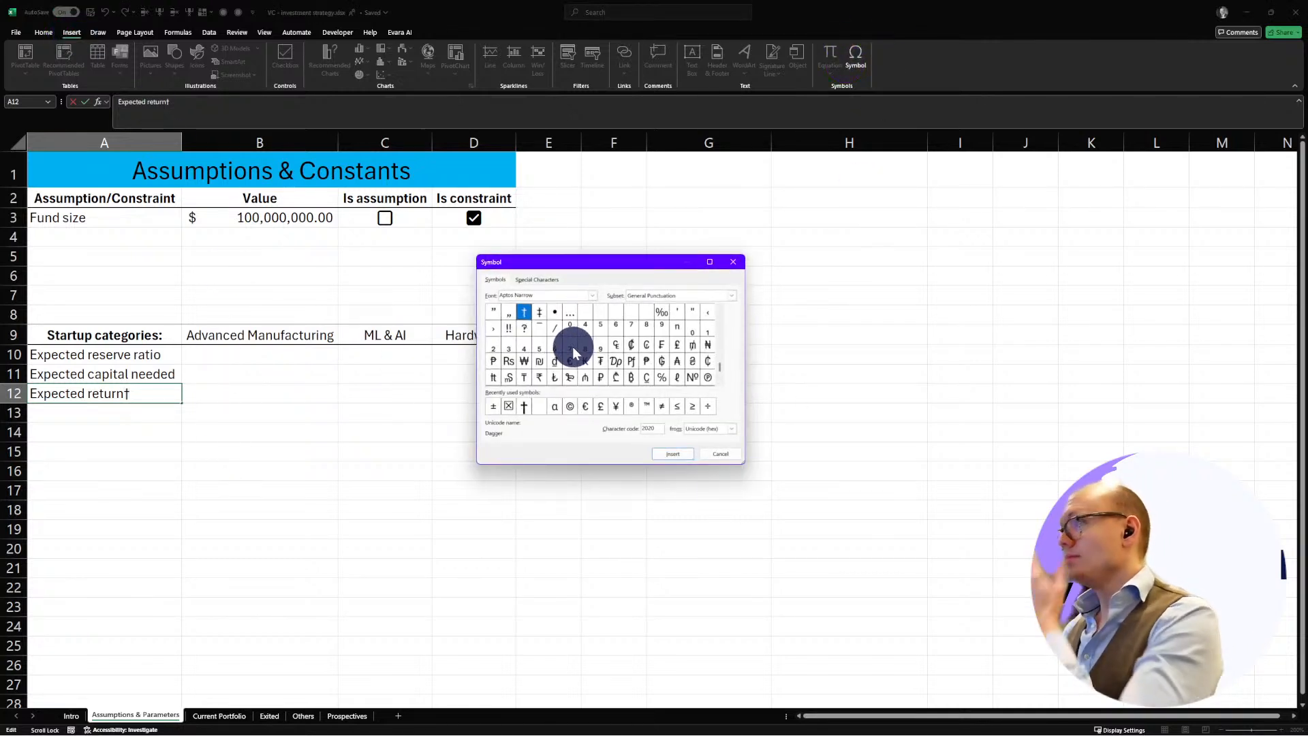
{"action": "left_click", "coordinate": [539, 312]}
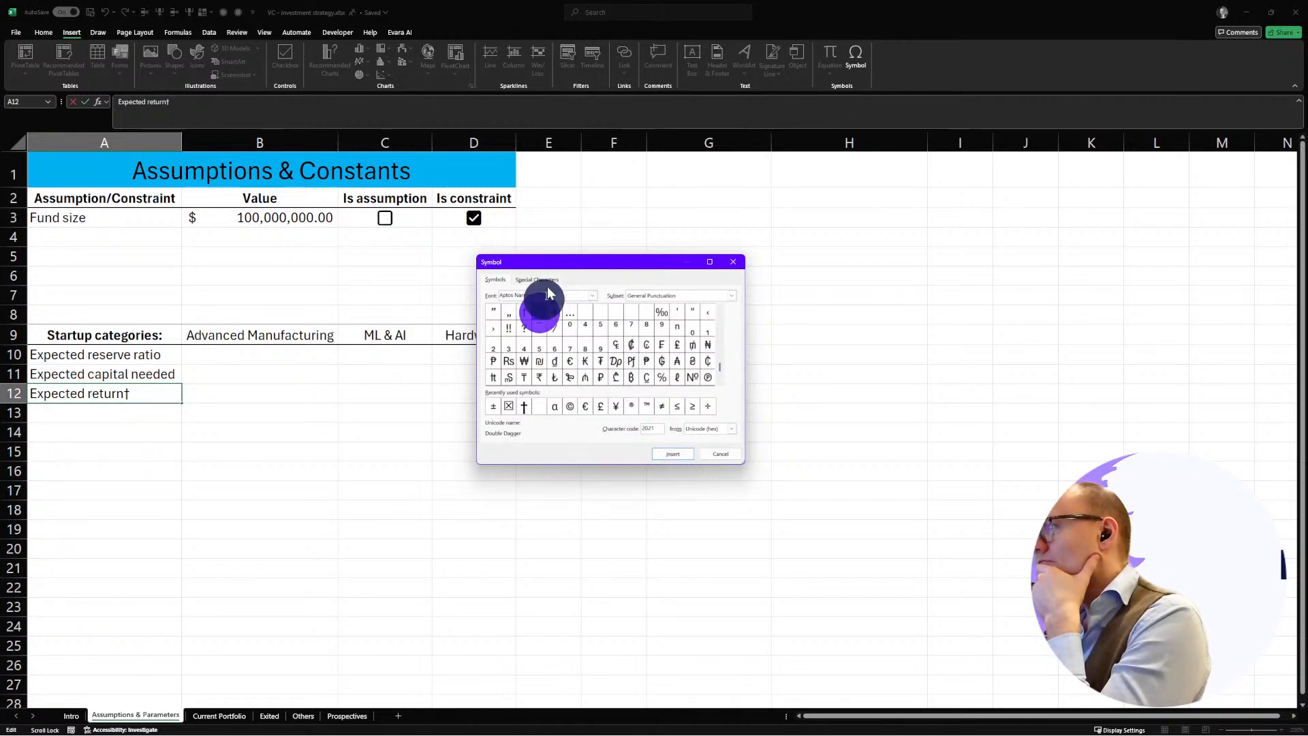
Step: Look through the symbol subsets, fonts, Unicode and ASCII character sets and special characters for other footnote marks
{"action": "left_click", "coordinate": [733, 297]}
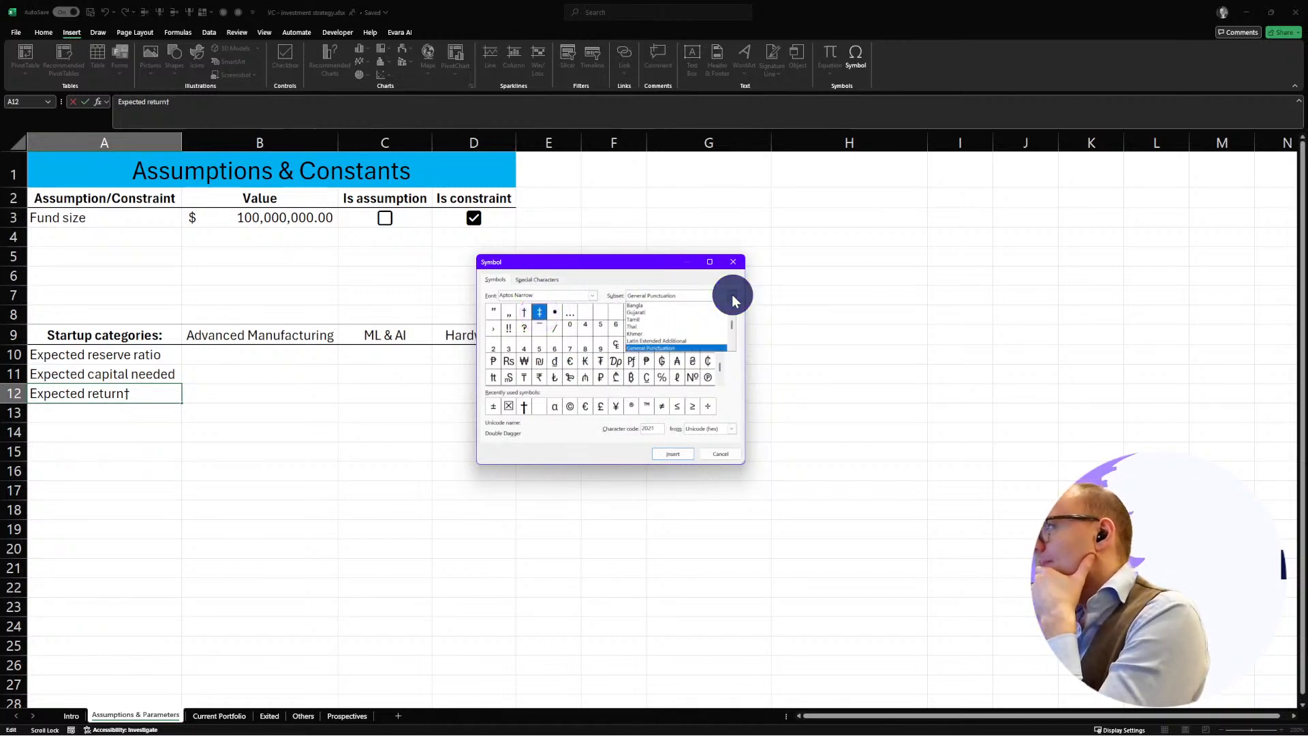
{"action": "left_click", "coordinate": [732, 296]}
{"action": "left_click", "coordinate": [594, 300]}
{"action": "left_click", "coordinate": [593, 294]}
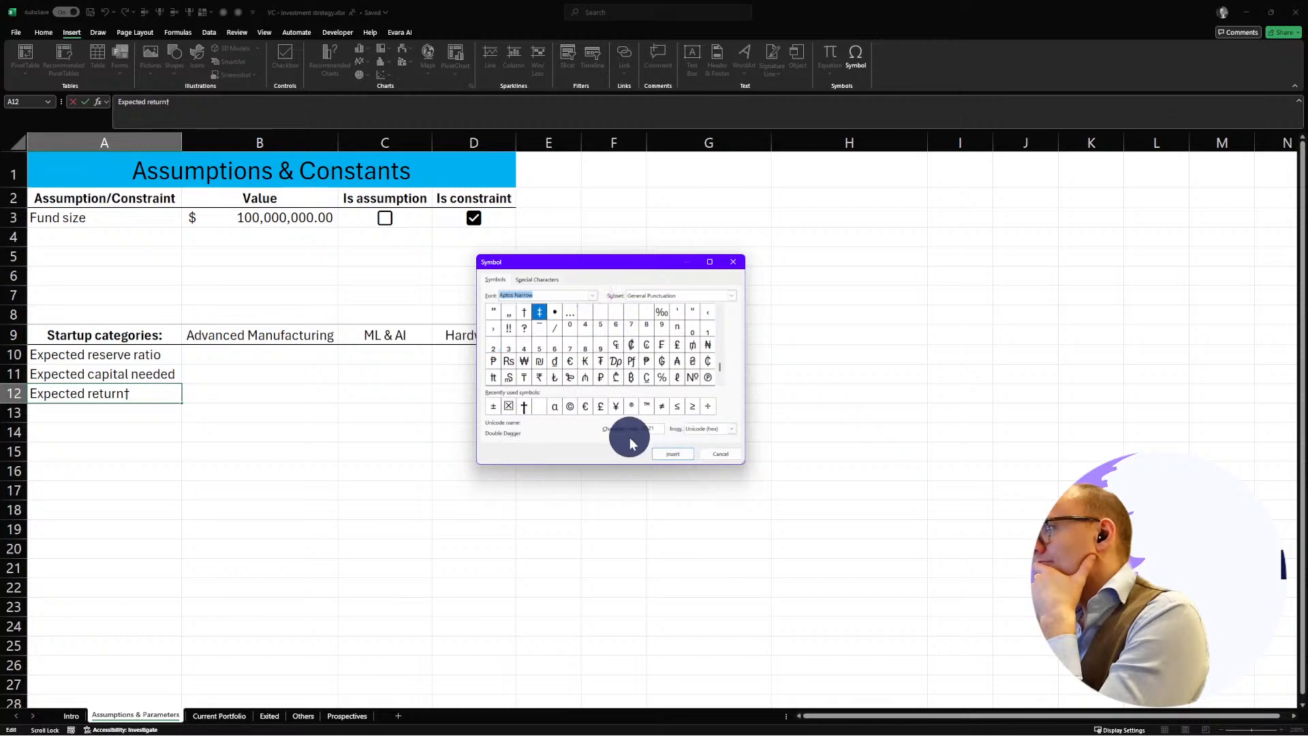
{"action": "left_click", "coordinate": [731, 428]}
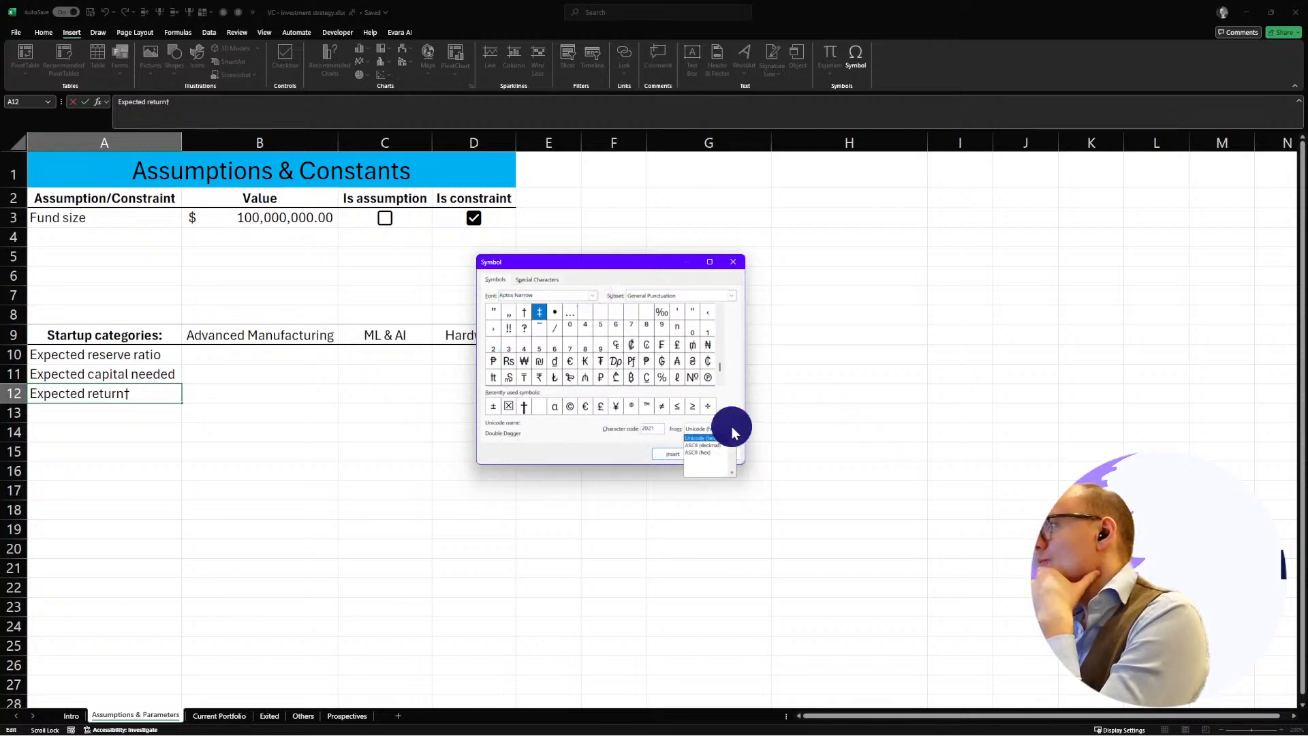
{"action": "left_click", "coordinate": [711, 429]}
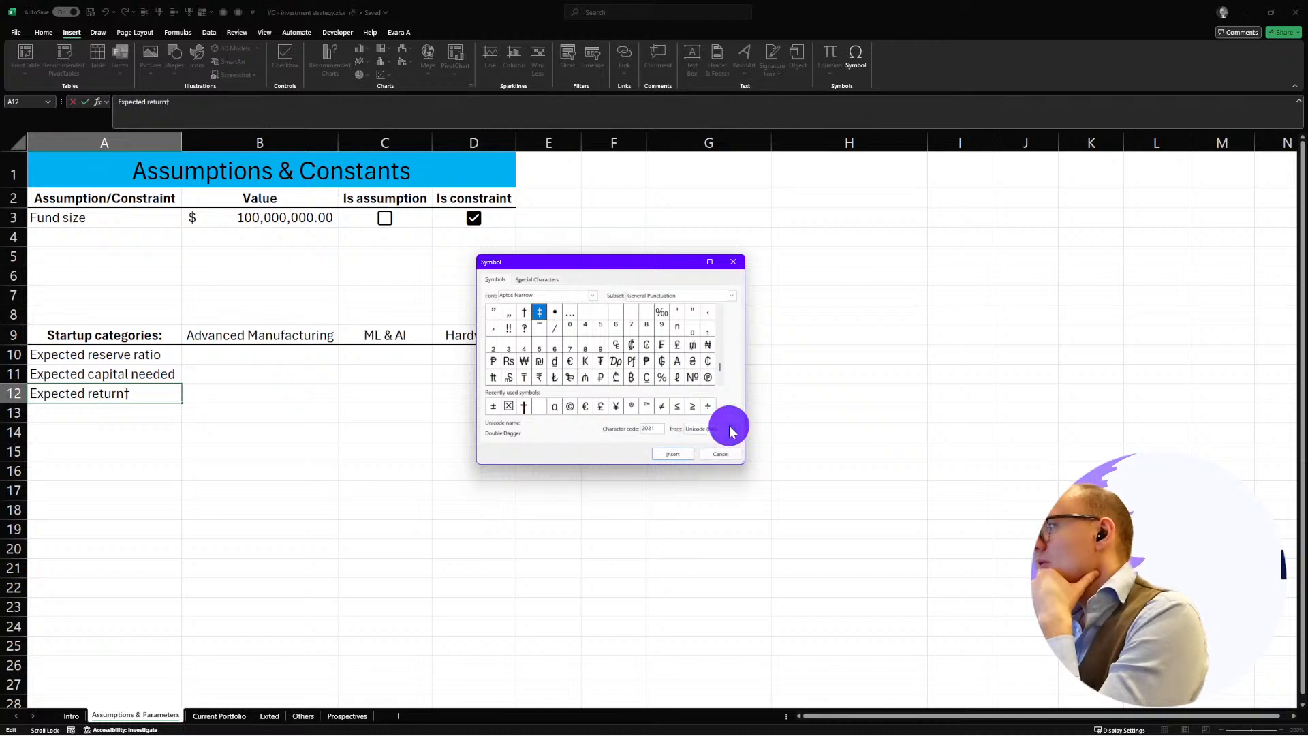
{"action": "left_click", "coordinate": [731, 428]}
{"action": "left_click", "coordinate": [713, 442]}
{"action": "left_click", "coordinate": [734, 428]}
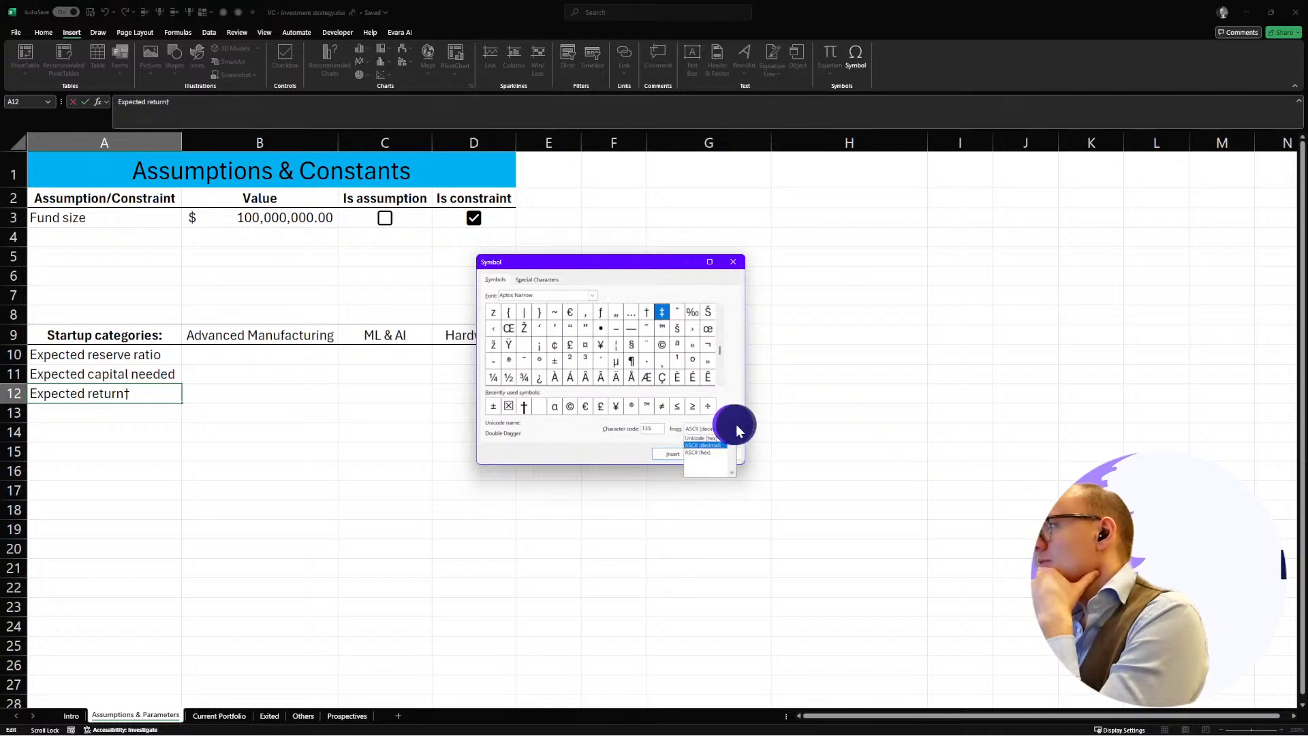
{"action": "left_click", "coordinate": [707, 452]}
{"action": "left_click", "coordinate": [734, 427]}
{"action": "left_click", "coordinate": [712, 438]}
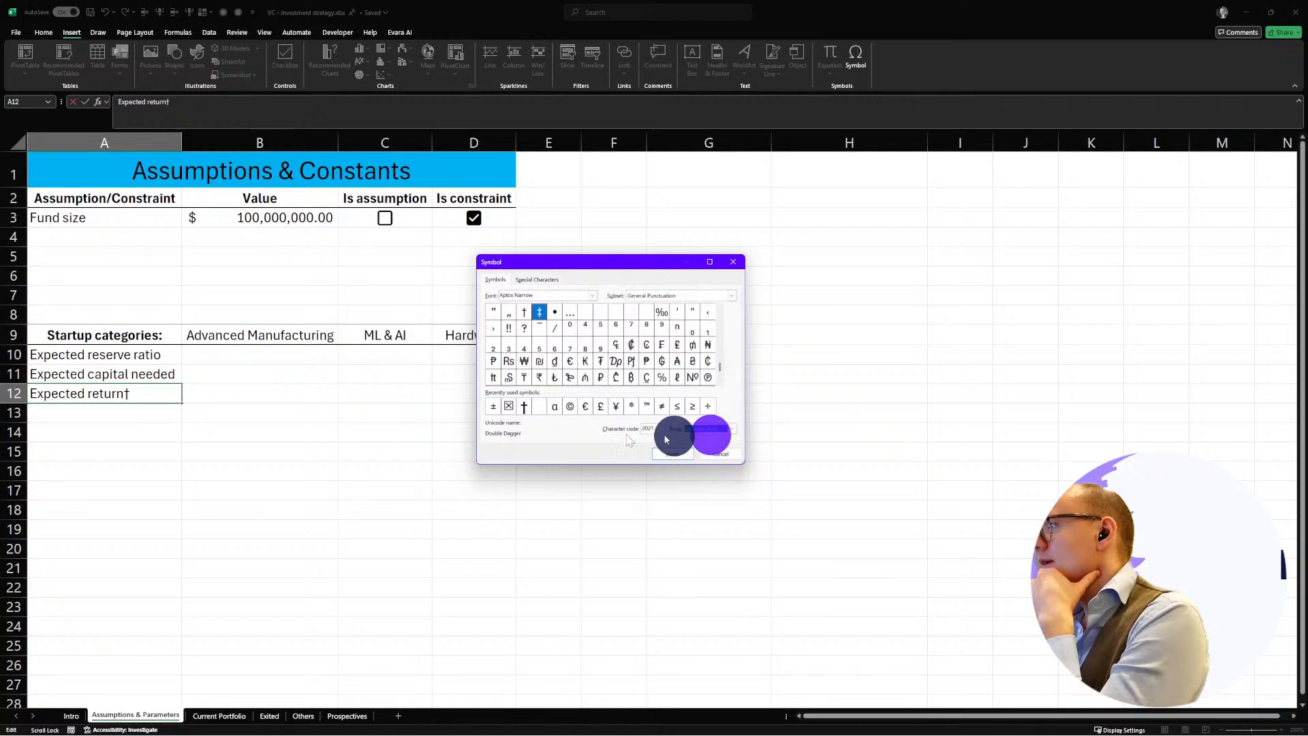
{"action": "left_click", "coordinate": [538, 279]}
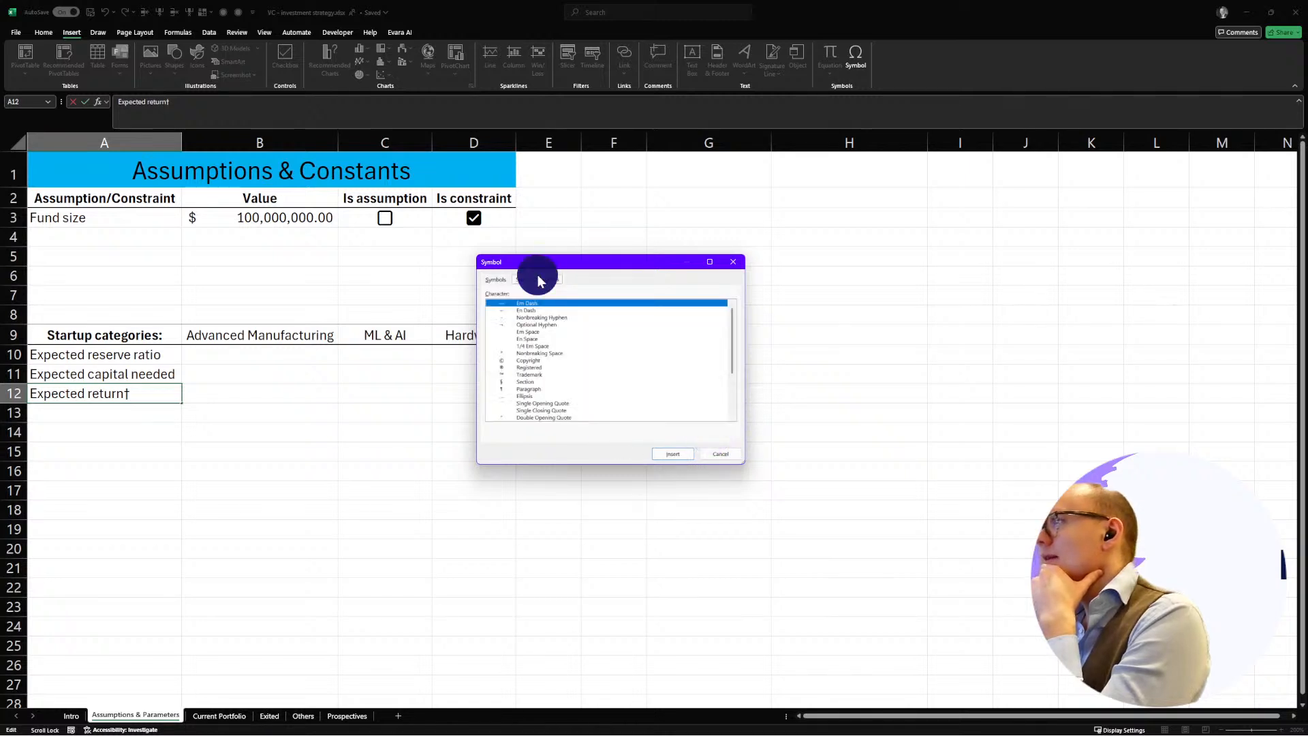
{"action": "scroll", "coordinate": [616, 381], "scroll_direction": "down", "scroll_amount": 5}
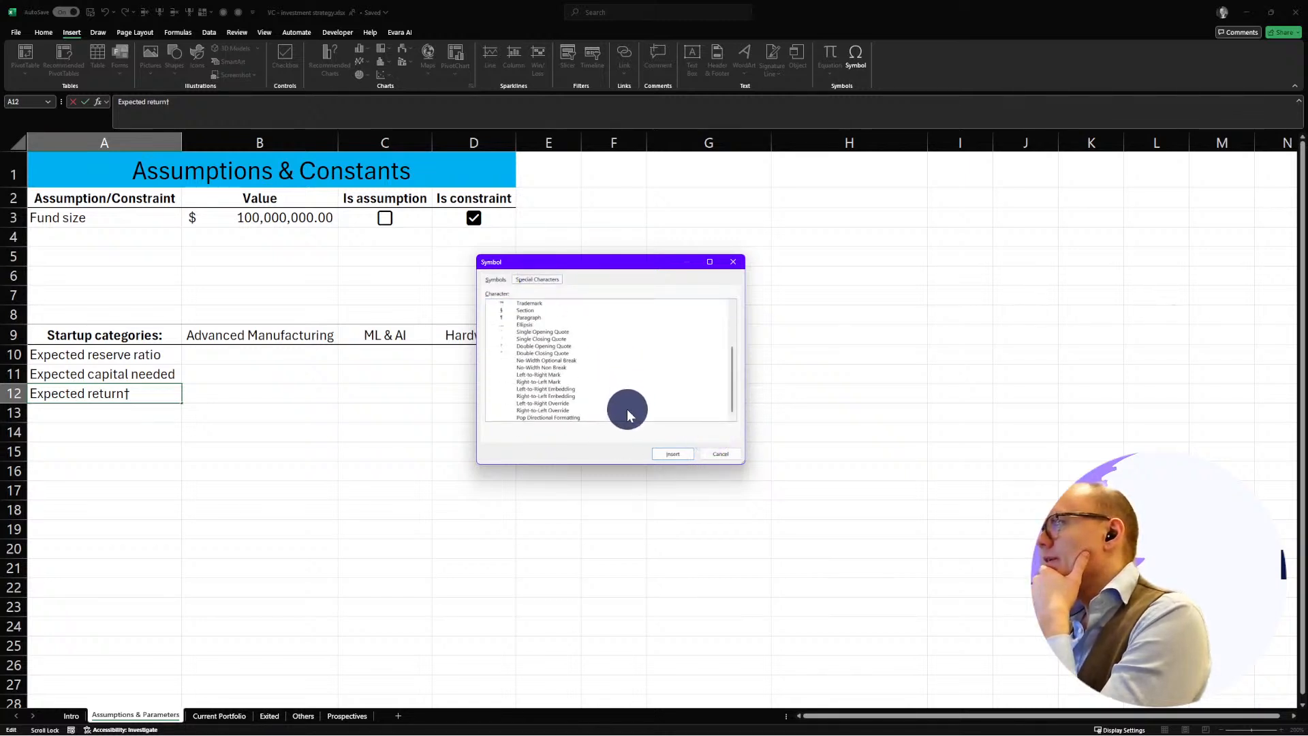
{"action": "scroll", "coordinate": [617, 395], "scroll_direction": "up", "scroll_amount": 5}
{"action": "left_click", "coordinate": [512, 281]}
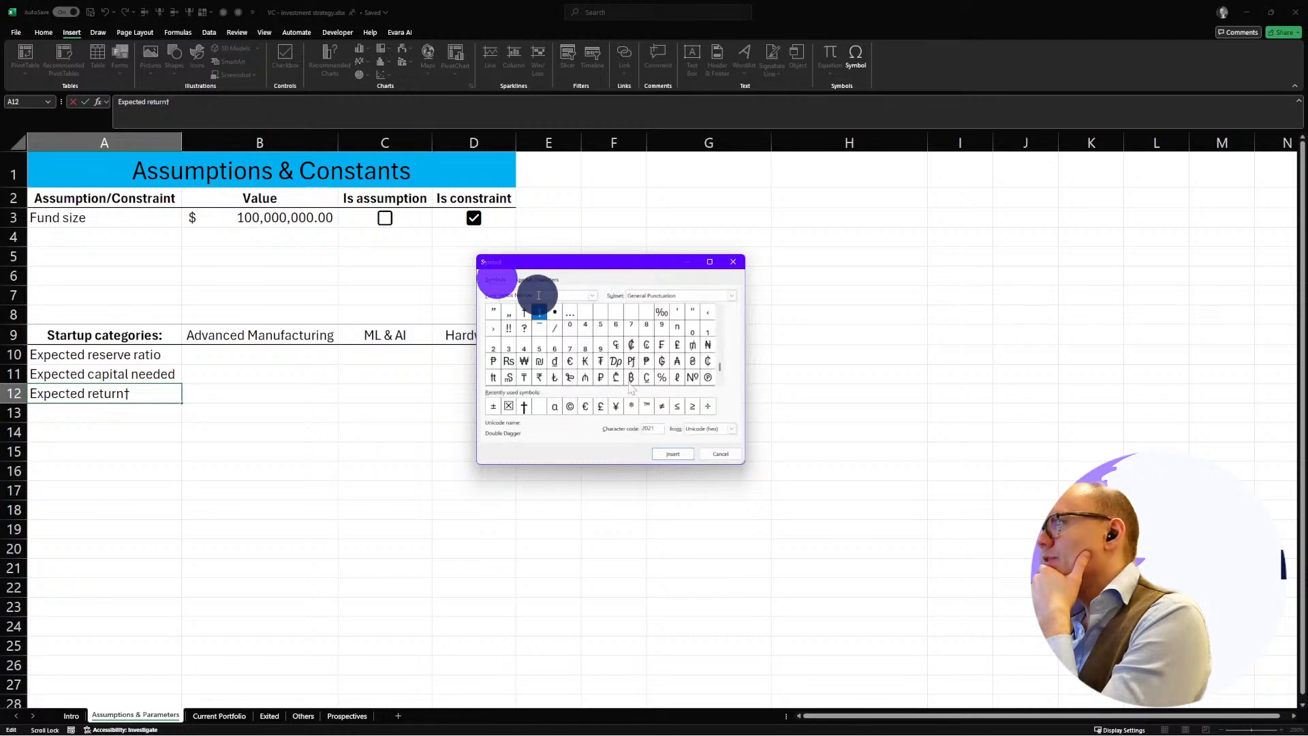
Step: Insert the double dagger (‡) in place of the dagger after "Expected return" in A12 and commit the cell
{"action": "left_click", "coordinate": [682, 454]}
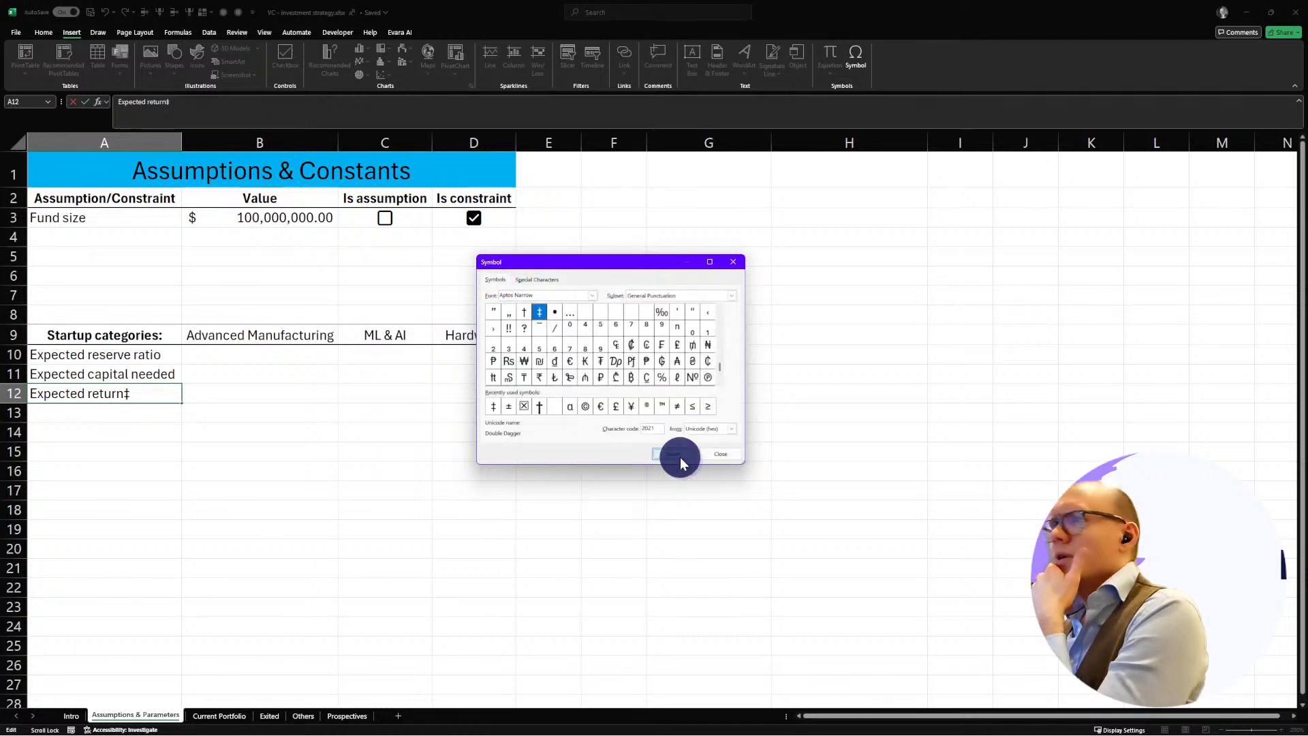
{"action": "left_click", "coordinate": [724, 455]}
{"action": "left_click", "coordinate": [387, 435]}
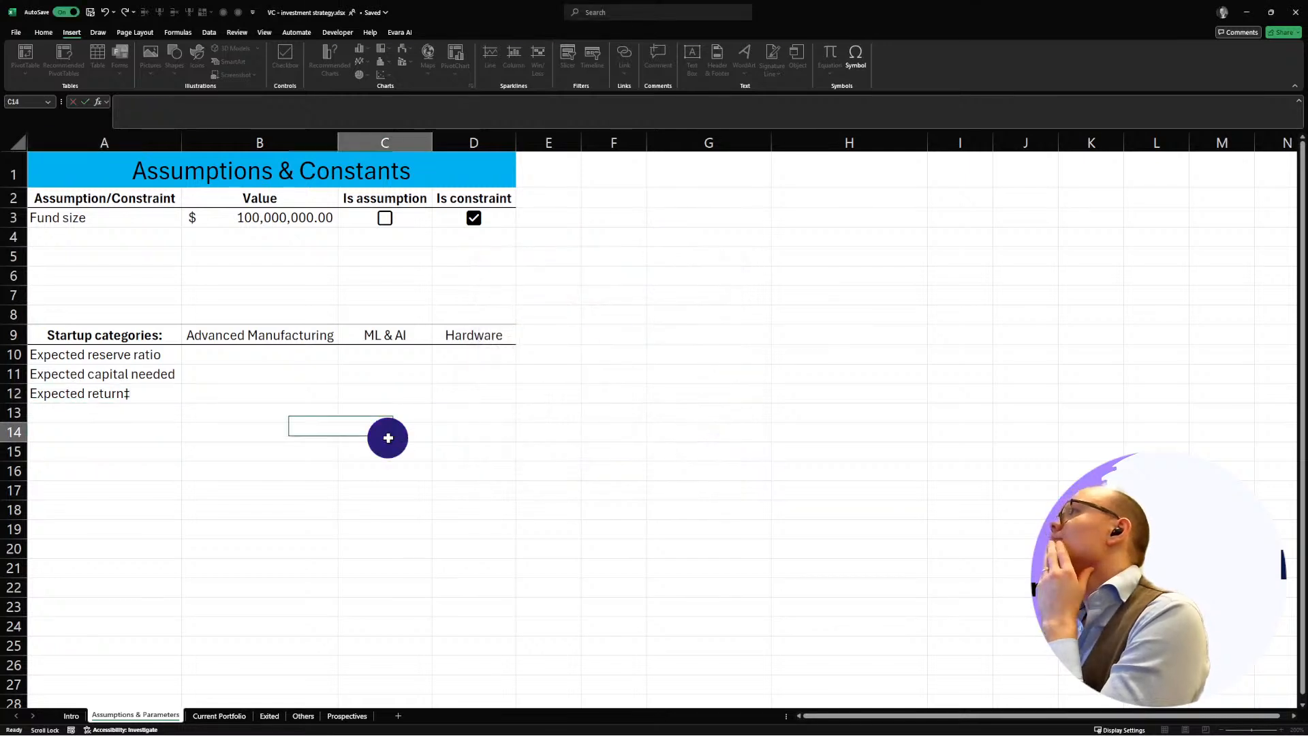
{"action": "left_click", "coordinate": [856, 60]}
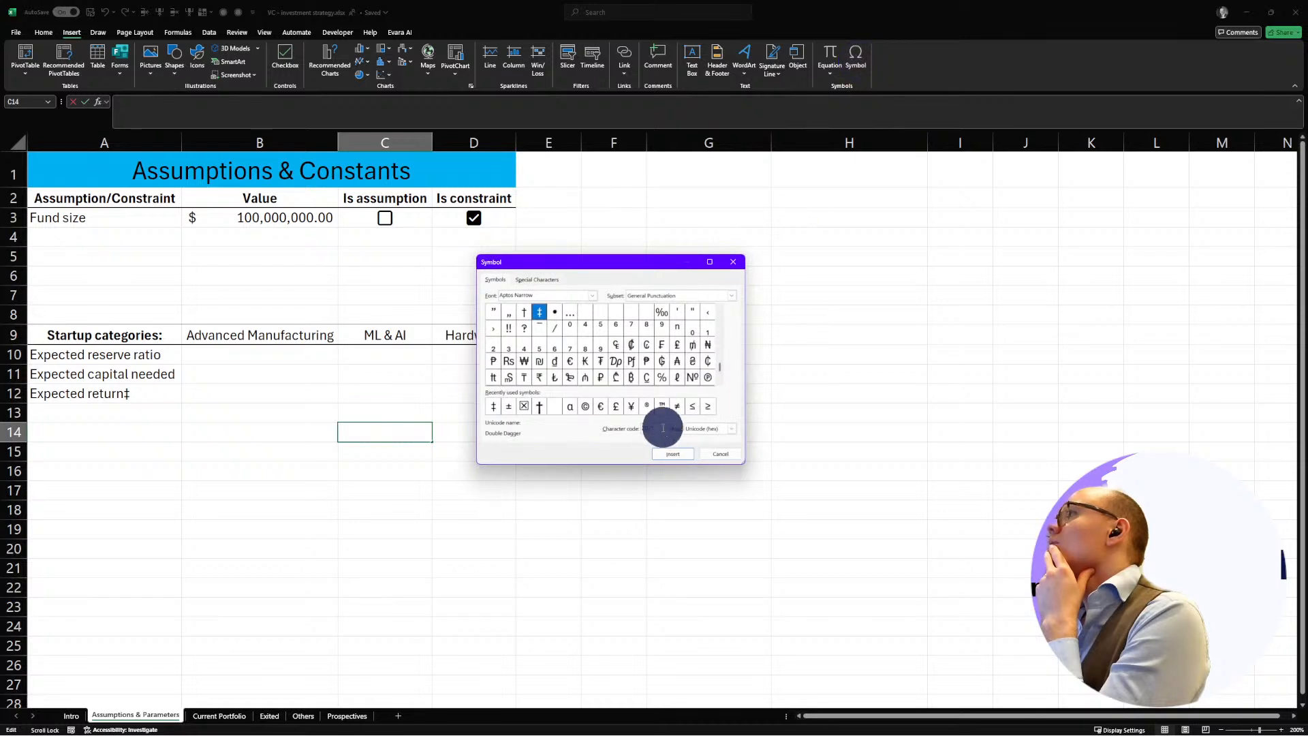
{"action": "left_click", "coordinate": [726, 453]}
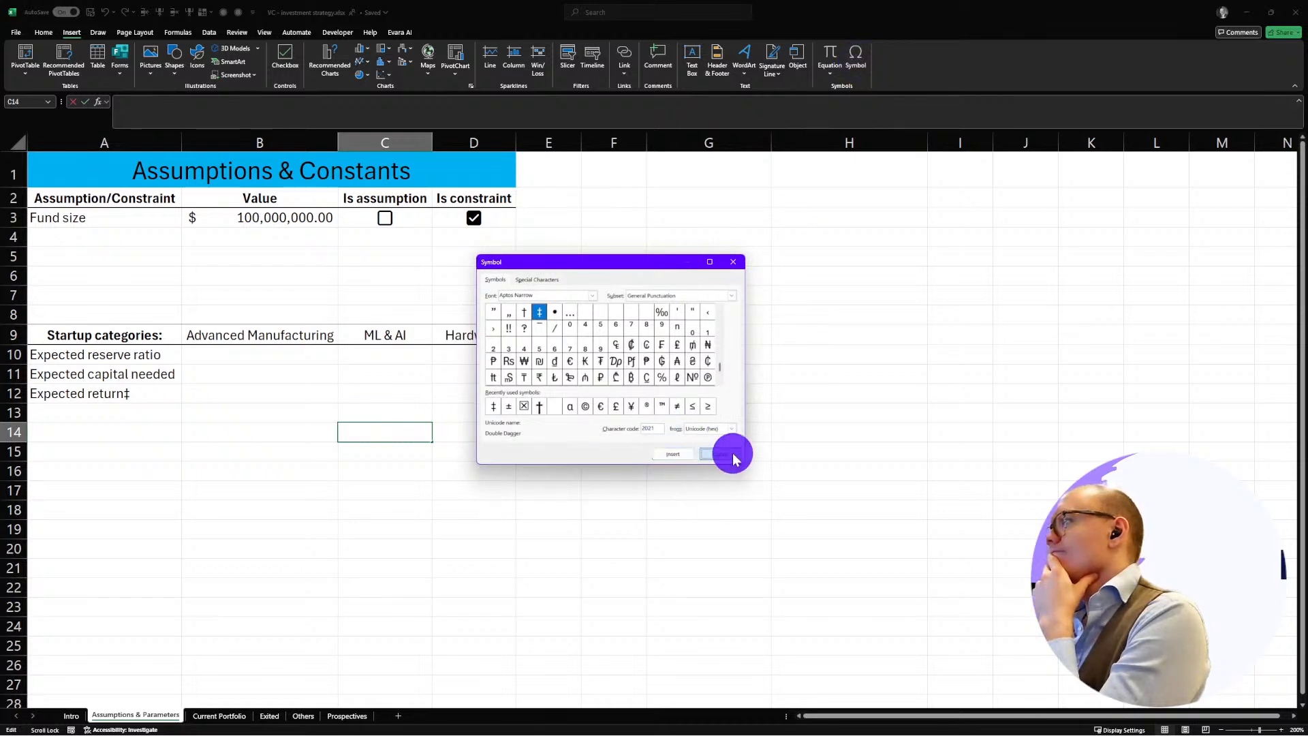
{"action": "left_click", "coordinate": [599, 466]}
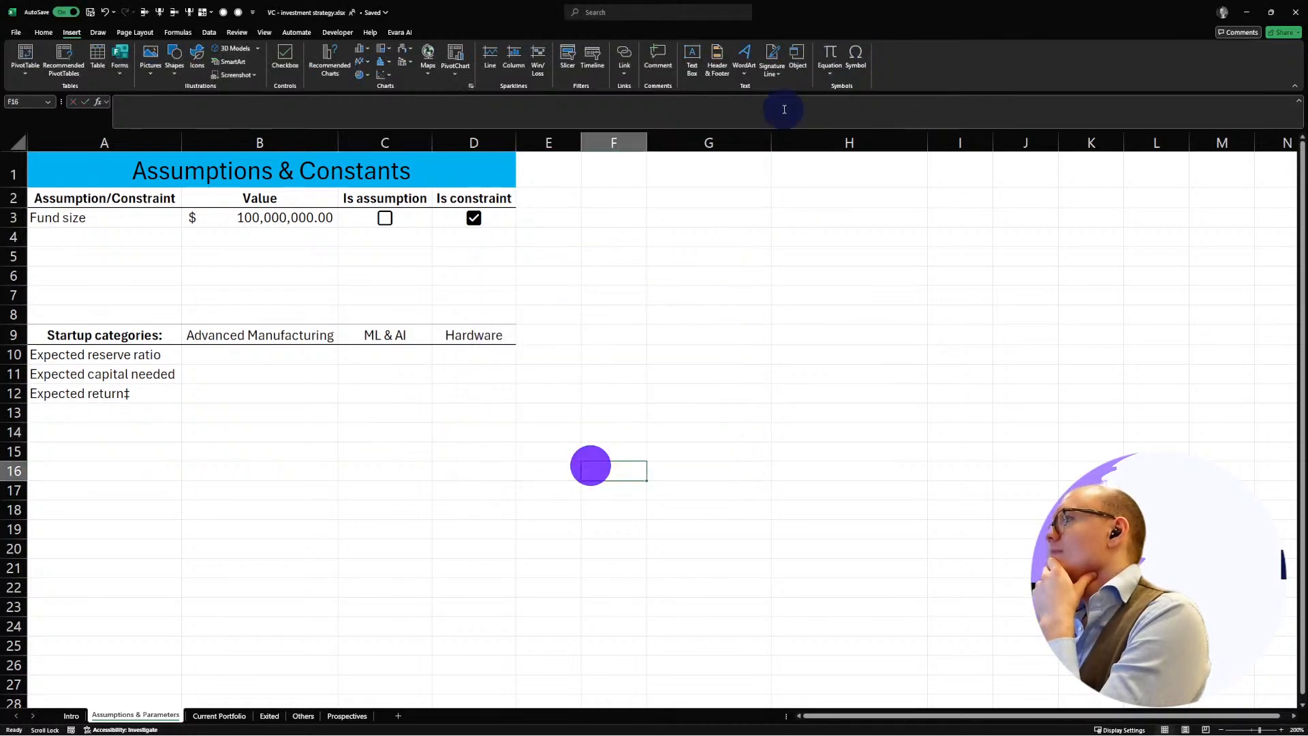
{"action": "left_click", "coordinate": [830, 57]}
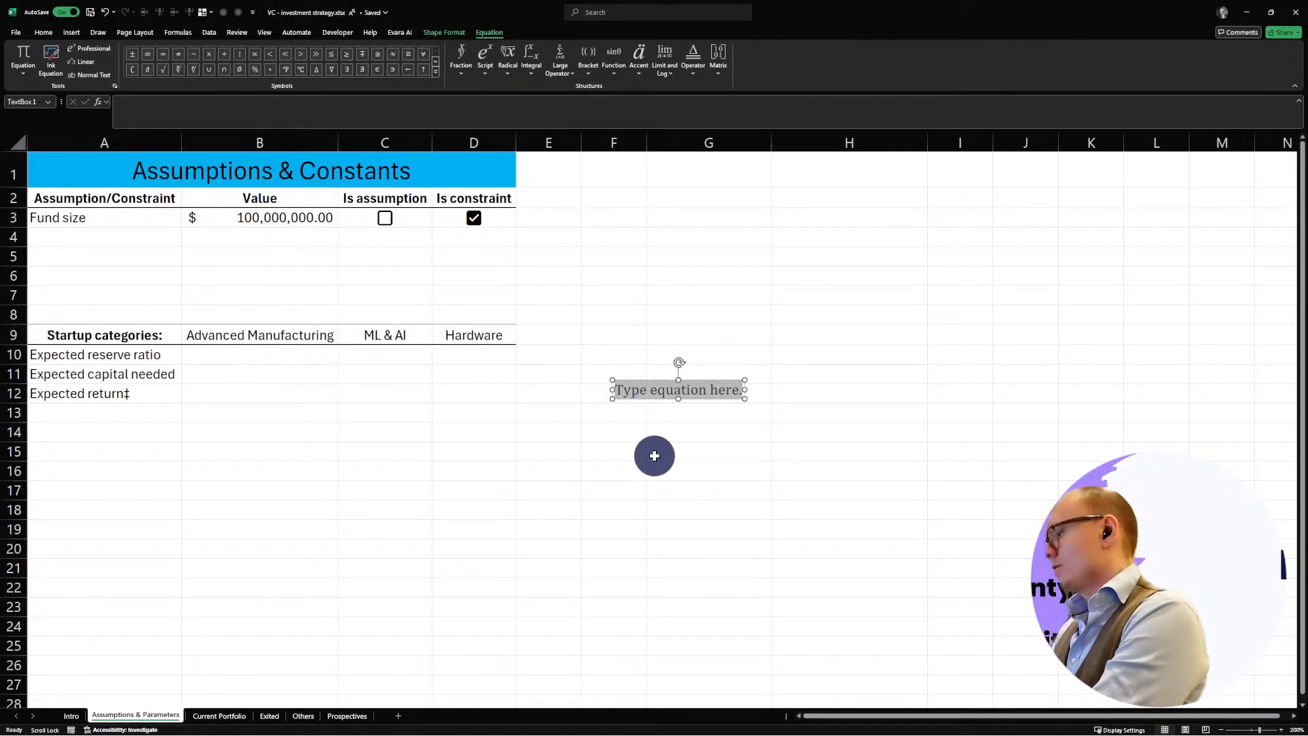
{"action": "key", "text": "BackSpace"}
{"action": "left_click", "coordinate": [621, 488]}
{"action": "left_click", "coordinate": [661, 329]}
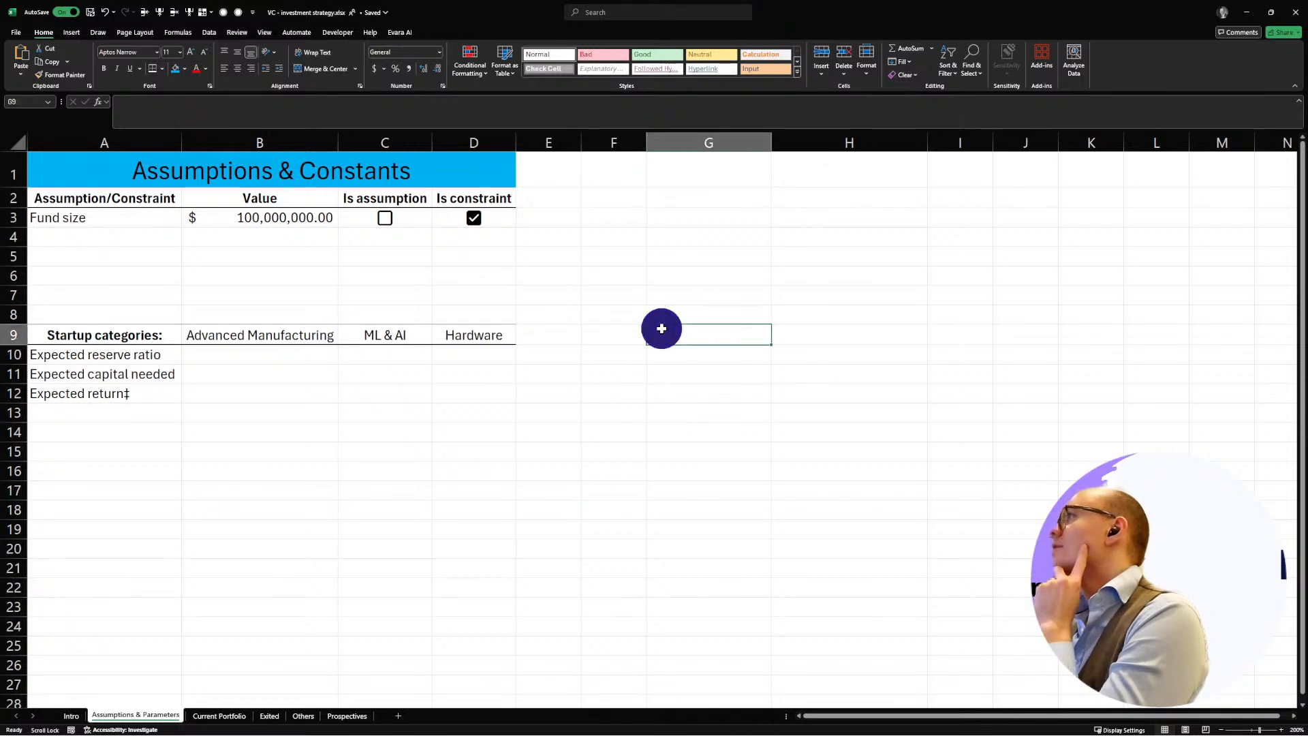
{"action": "left_click", "coordinate": [602, 426]}
Step: Format only the double dagger (‡) at the end of the A12 label as superscript
{"action": "left_click", "coordinate": [142, 397]}
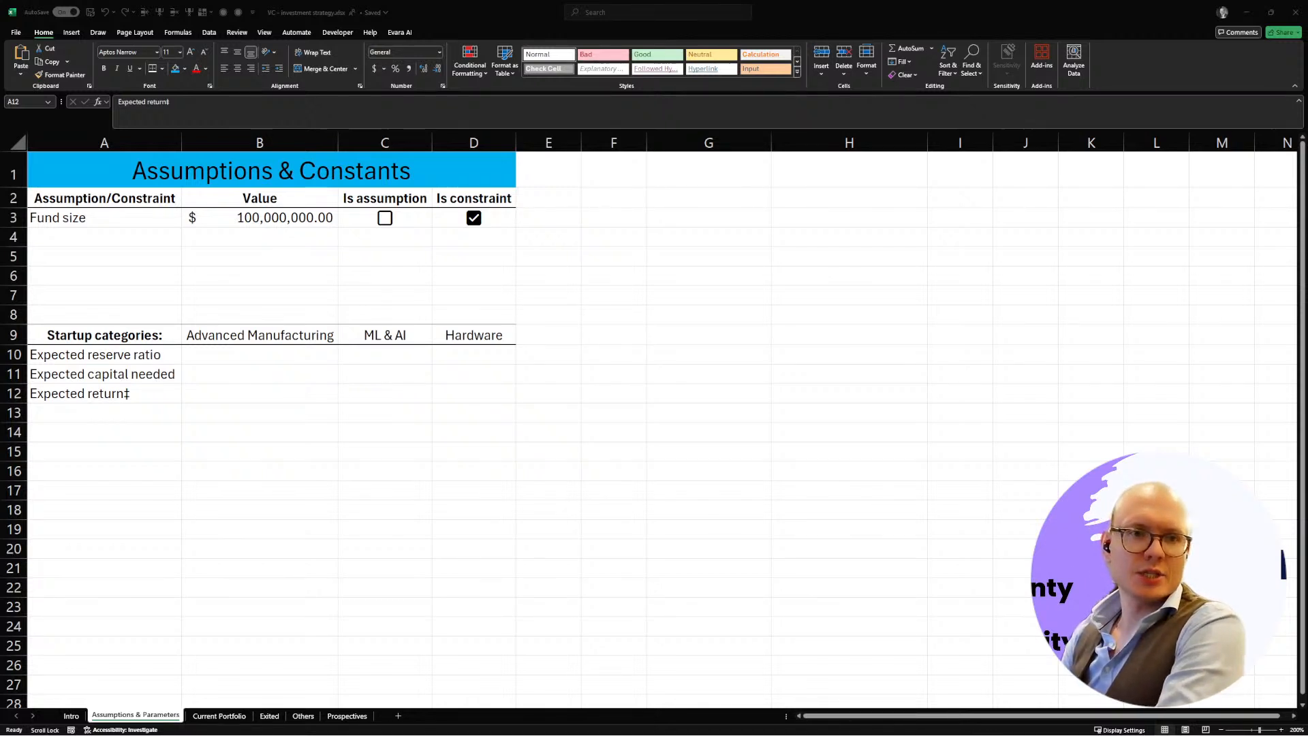
{"action": "left_click", "coordinate": [141, 394]}
{"action": "double_click", "coordinate": [125, 395]}
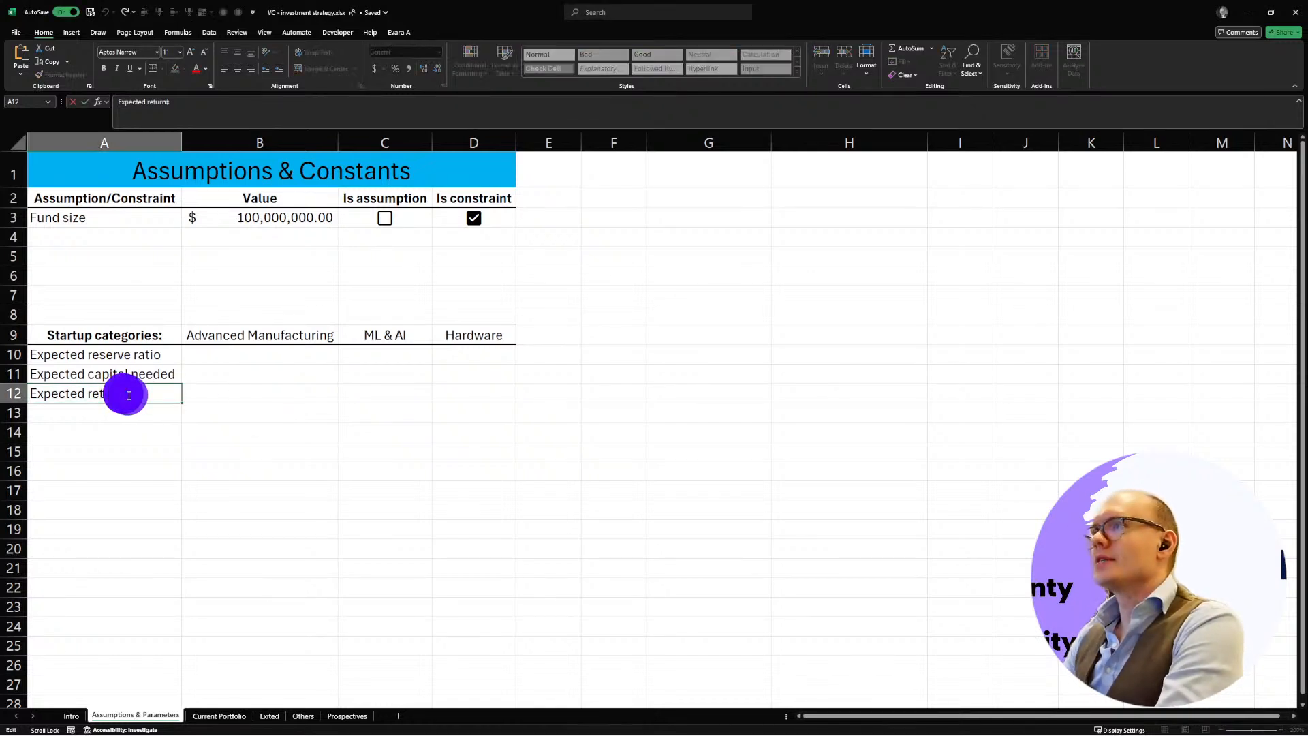
{"action": "right_click", "coordinate": [126, 394]}
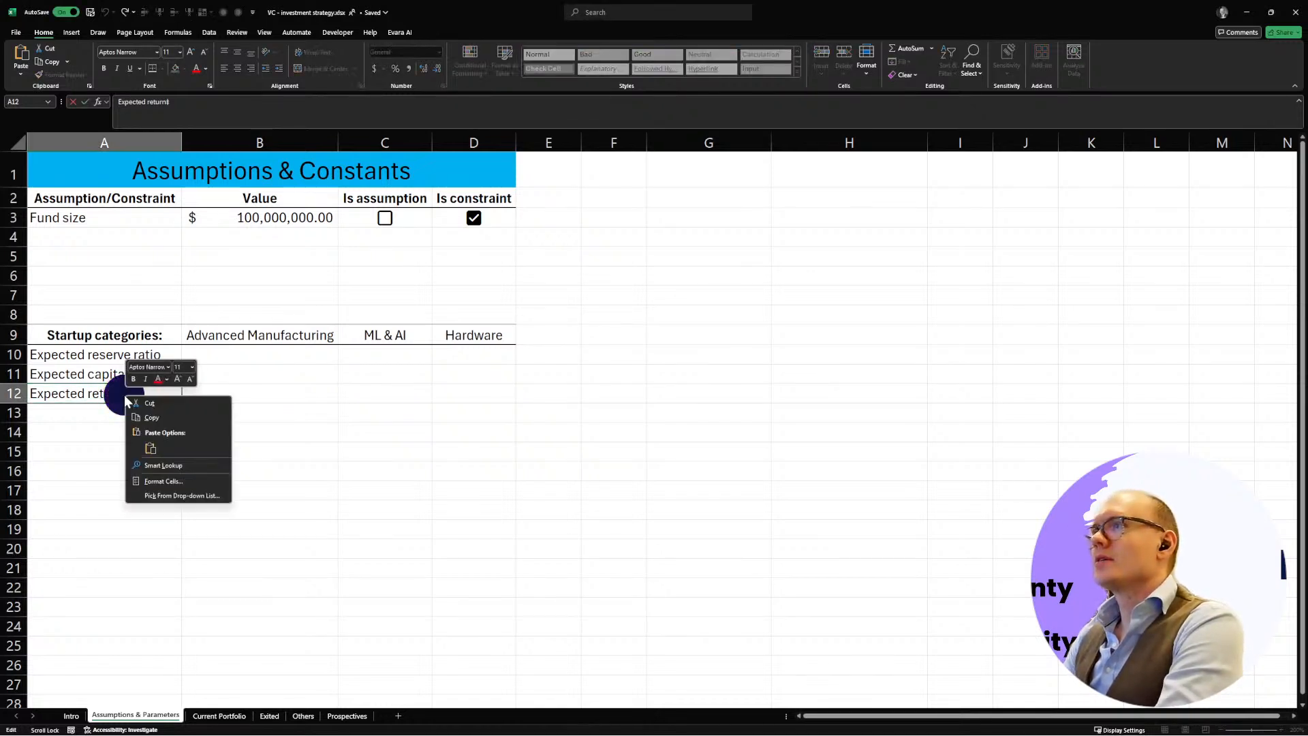
{"action": "left_click", "coordinate": [181, 481]}
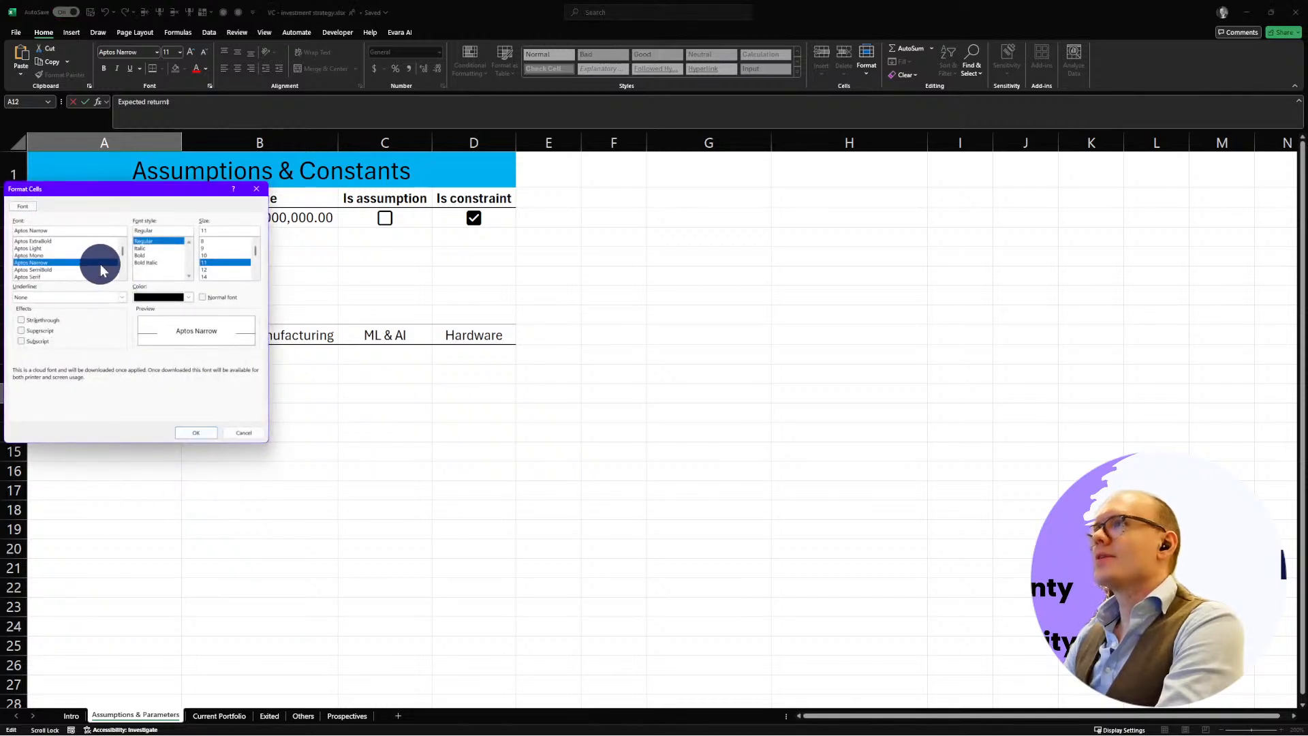
{"action": "left_click", "coordinate": [27, 336]}
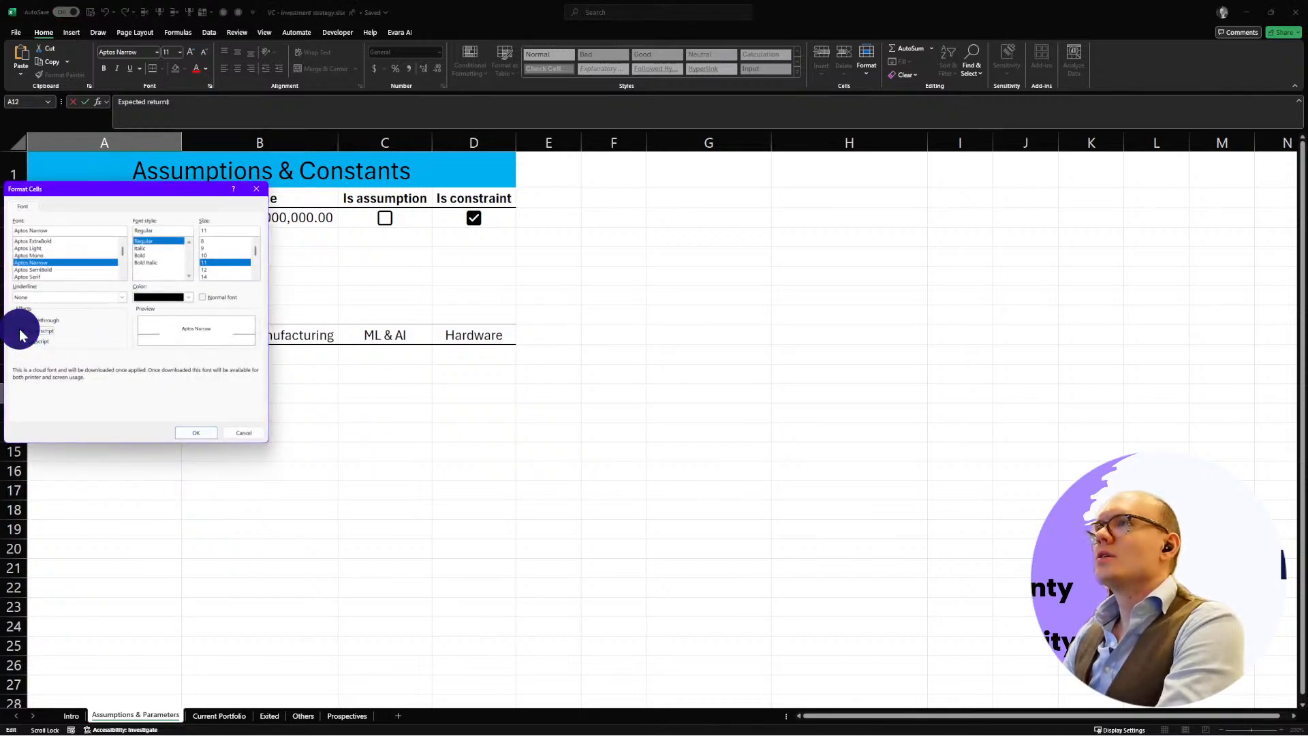
{"action": "left_click", "coordinate": [195, 432]}
{"action": "left_click", "coordinate": [135, 480]}
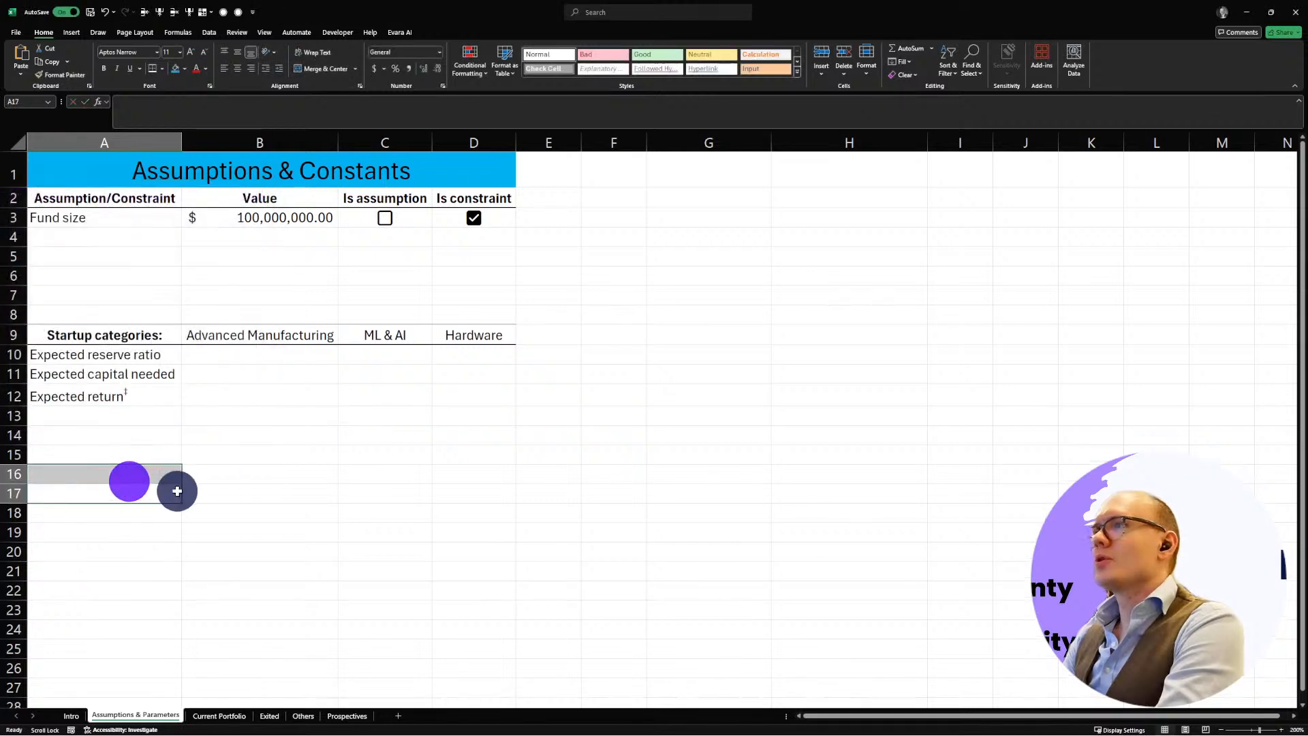
Step: Look through the available cell styles for the "Expected return" label in A12 without applying one
{"action": "left_click", "coordinate": [146, 394]}
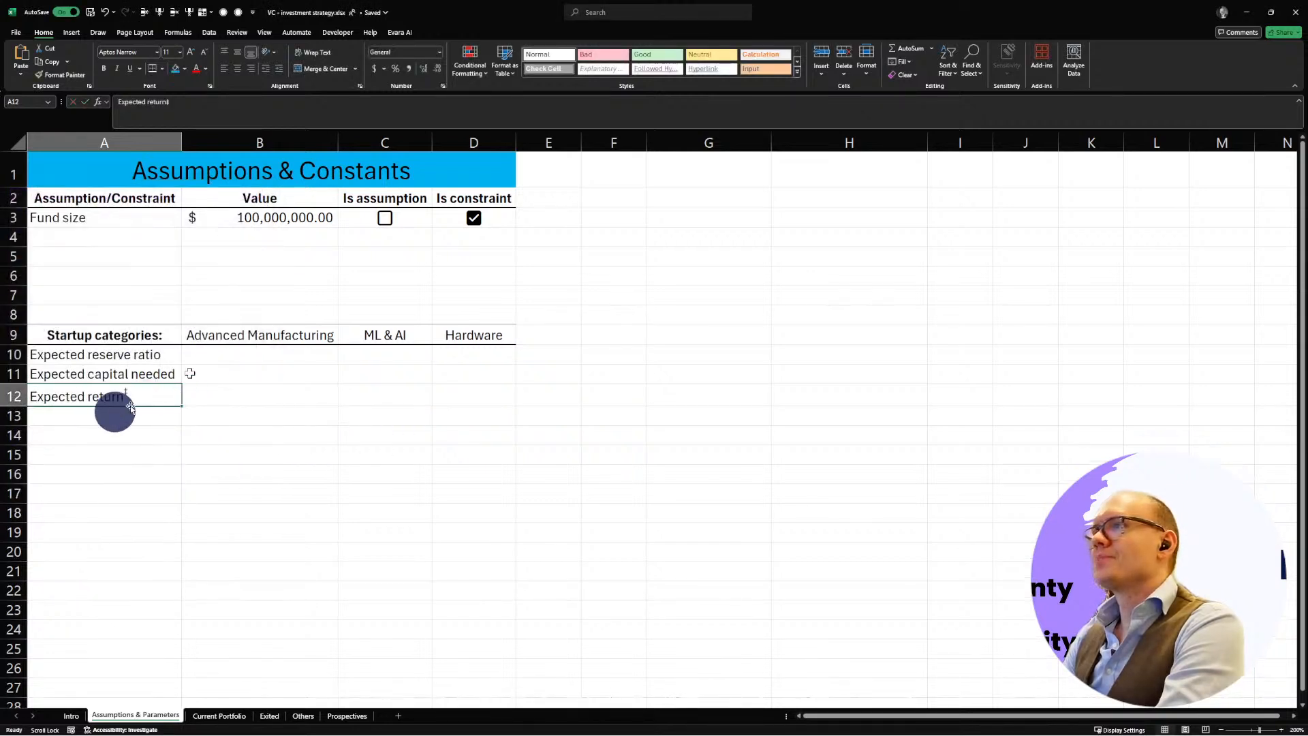
{"action": "left_click", "coordinate": [798, 62]}
{"action": "left_click", "coordinate": [797, 54]}
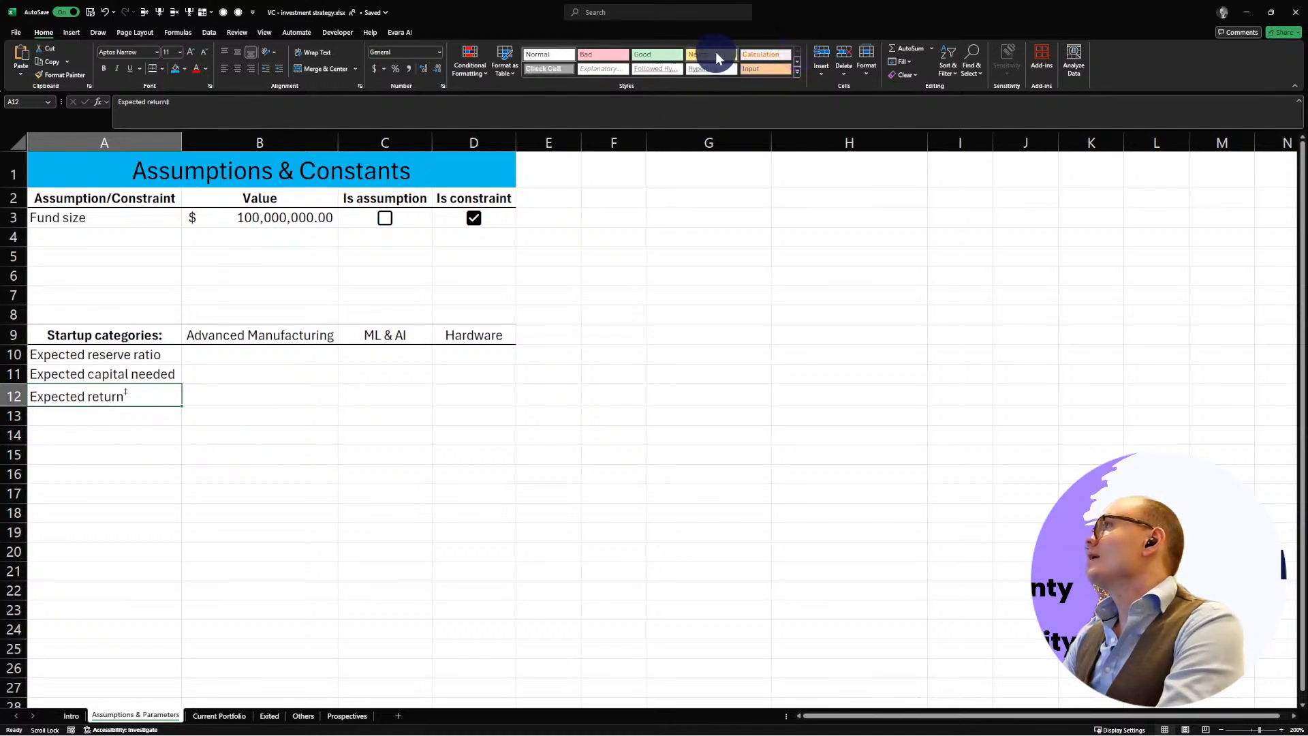
{"action": "left_click", "coordinate": [798, 62]}
{"action": "left_click", "coordinate": [797, 61]}
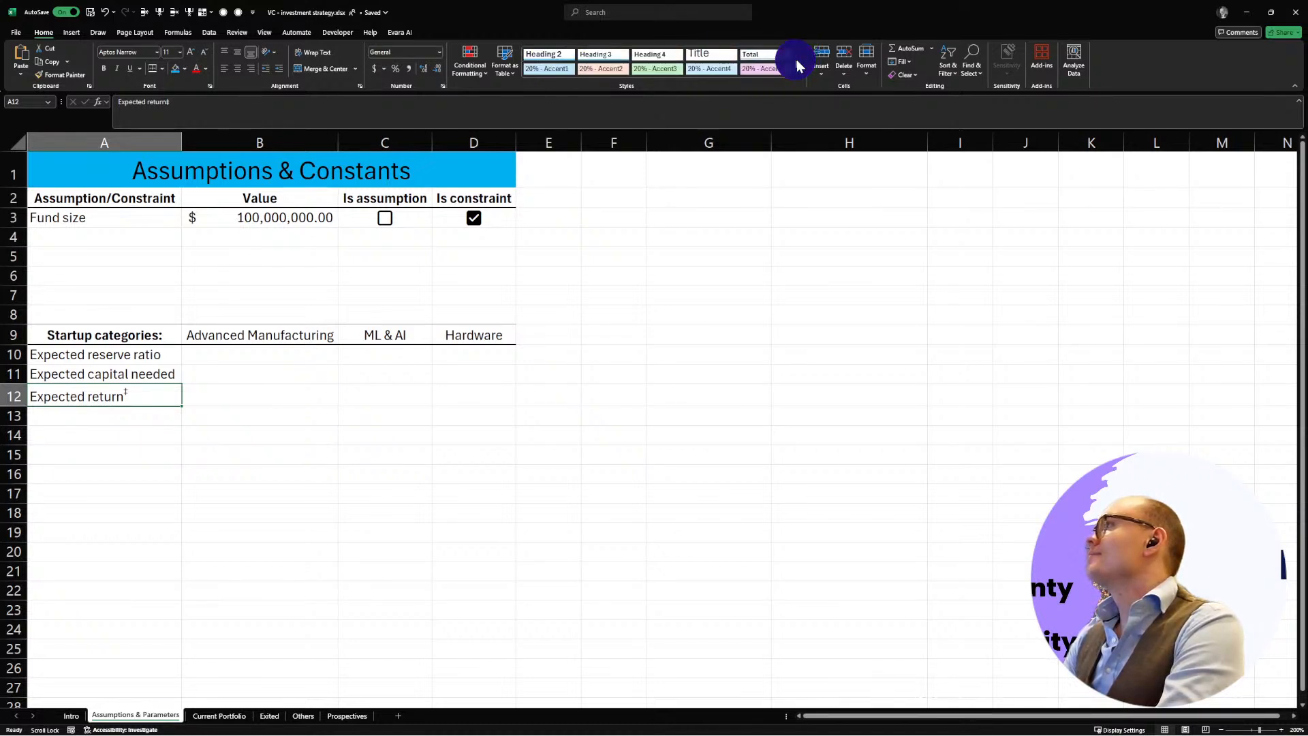
{"action": "left_click", "coordinate": [797, 61]}
{"action": "left_click", "coordinate": [797, 61]}
{"action": "left_click", "coordinate": [797, 60]}
{"action": "left_click", "coordinate": [797, 61]}
{"action": "left_click", "coordinate": [799, 74]}
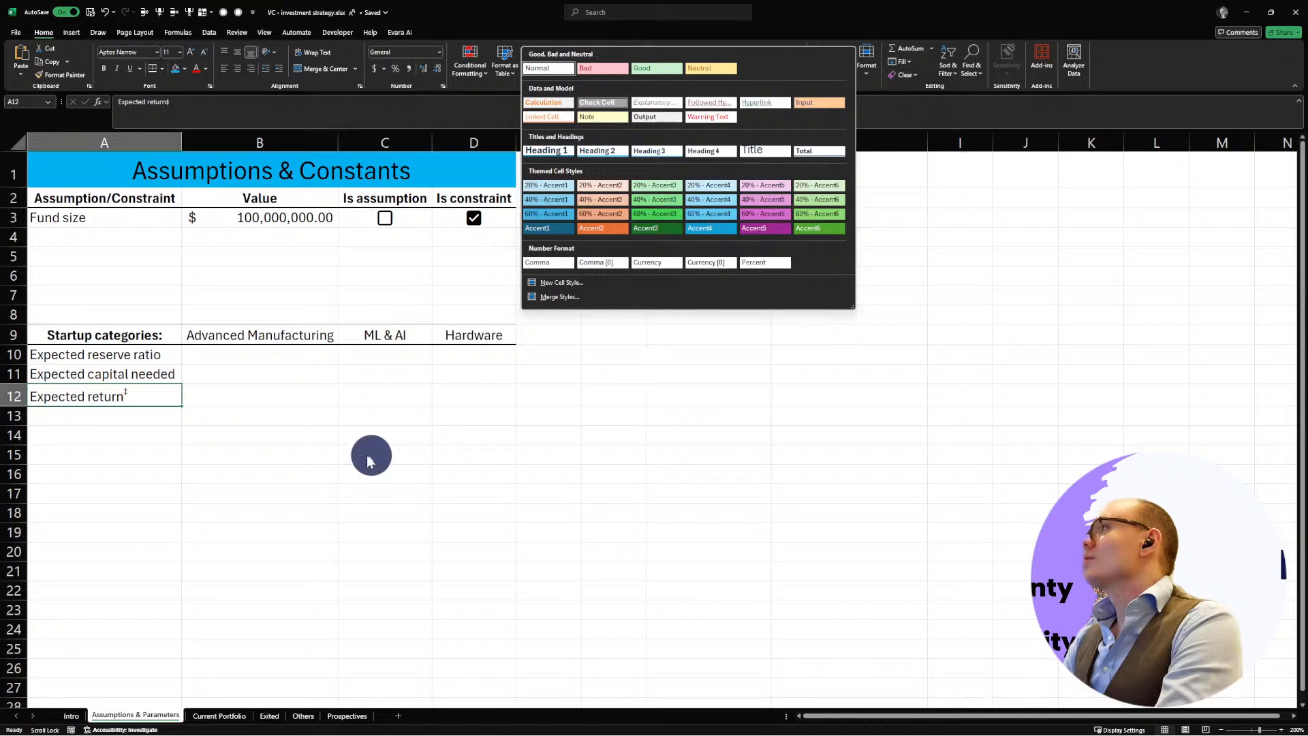
{"action": "left_click", "coordinate": [305, 464]}
{"action": "left_click", "coordinate": [128, 469]}
Step: Color only the superscript double dagger (‡) in A12 red and commit the cell
{"action": "left_click", "coordinate": [137, 395]}
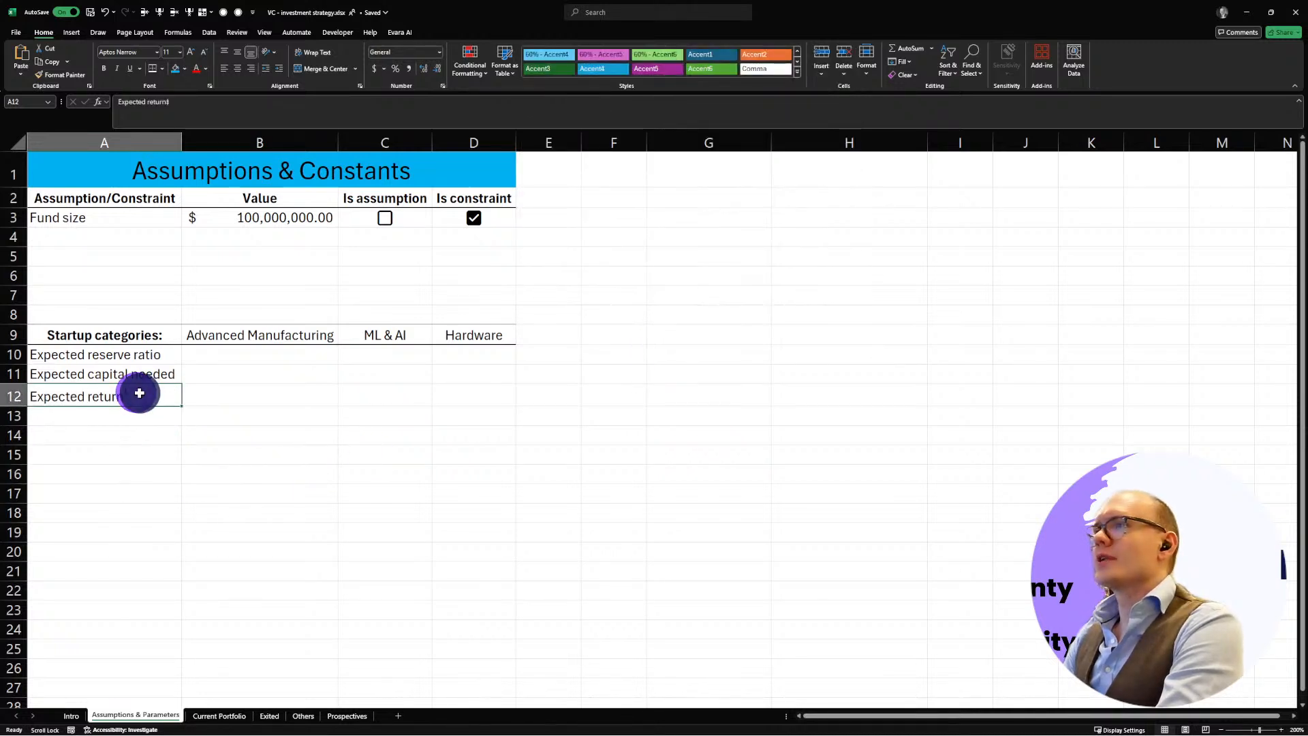
{"action": "double_click", "coordinate": [134, 395]}
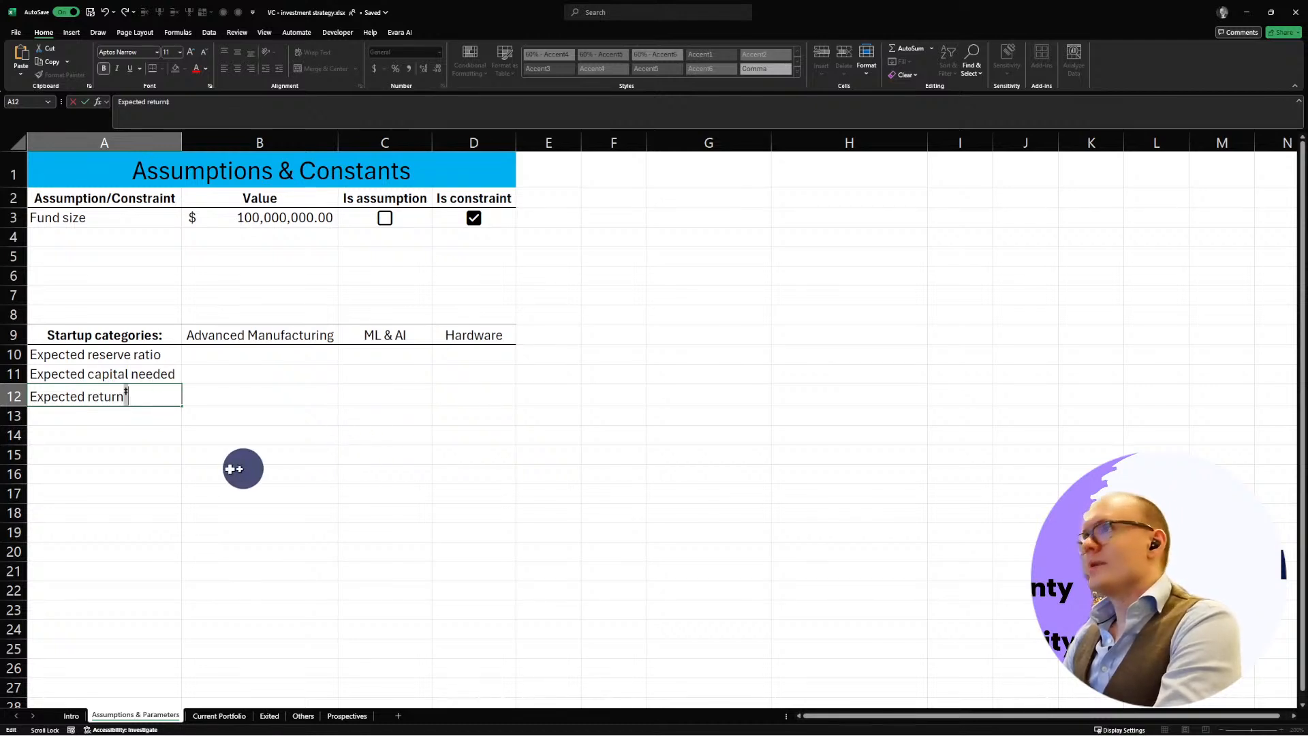
{"action": "left_click", "coordinate": [206, 68]}
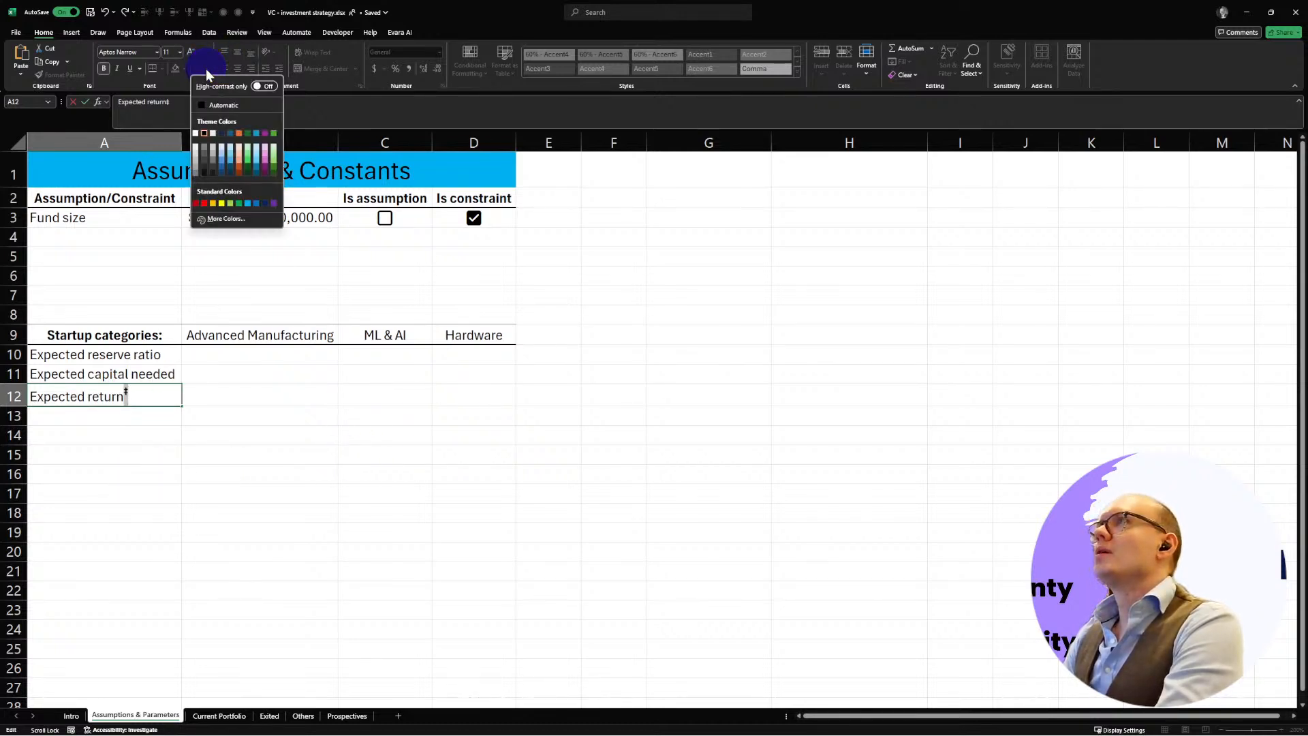
{"action": "left_click", "coordinate": [203, 204]}
{"action": "left_click", "coordinate": [175, 512]}
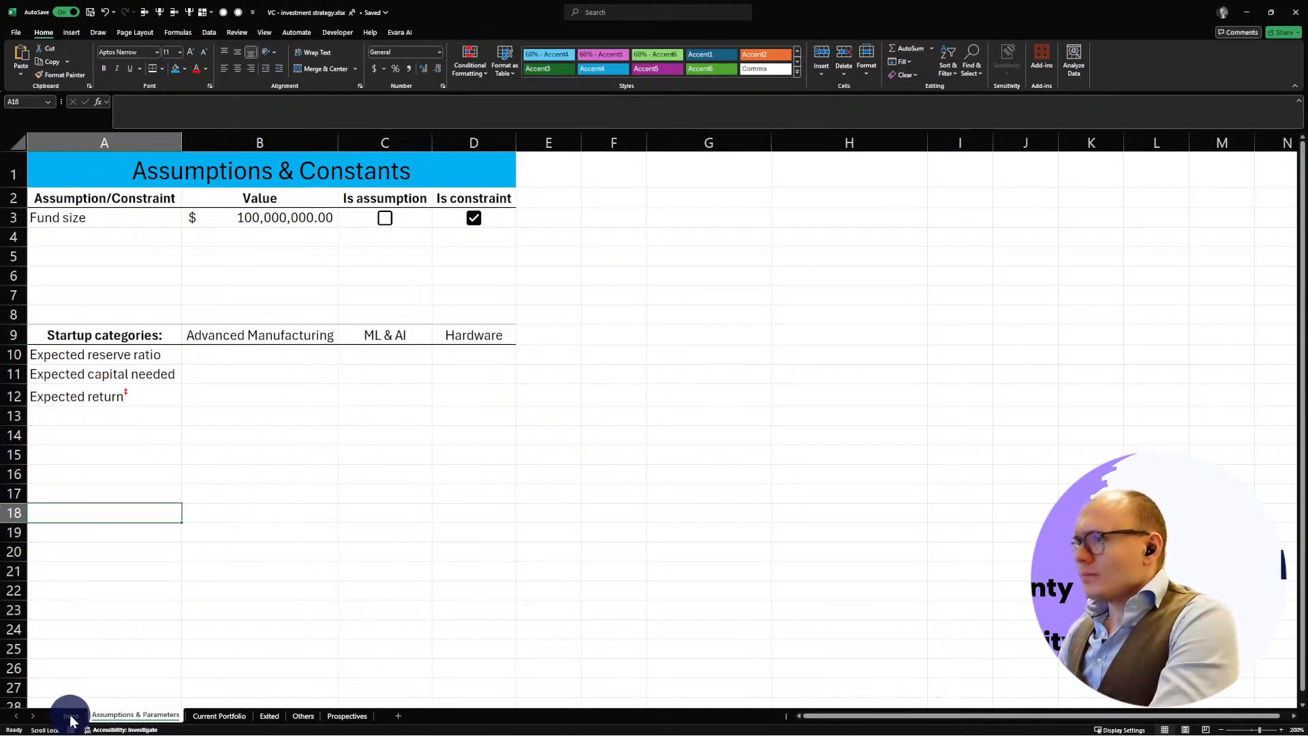
{"action": "left_click", "coordinate": [251, 435]}
{"action": "left_click", "coordinate": [228, 394]}
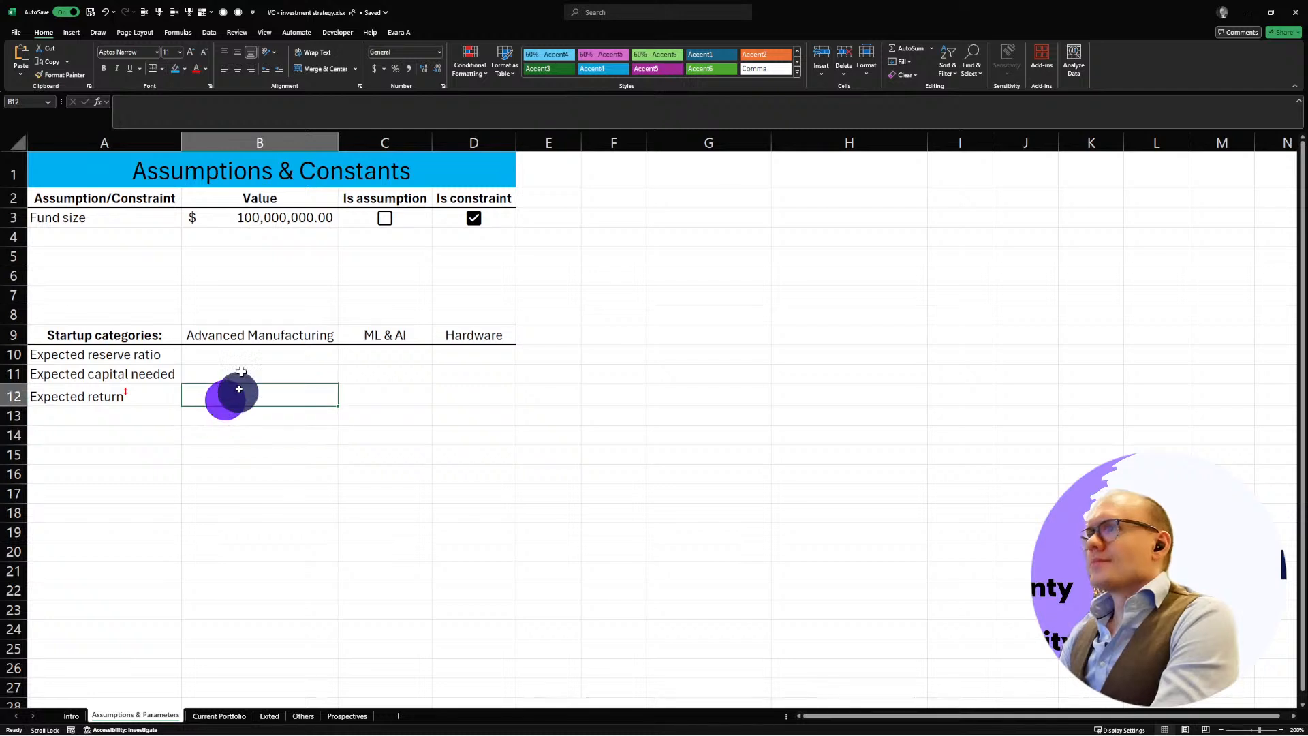
{"action": "left_click", "coordinate": [226, 355]}
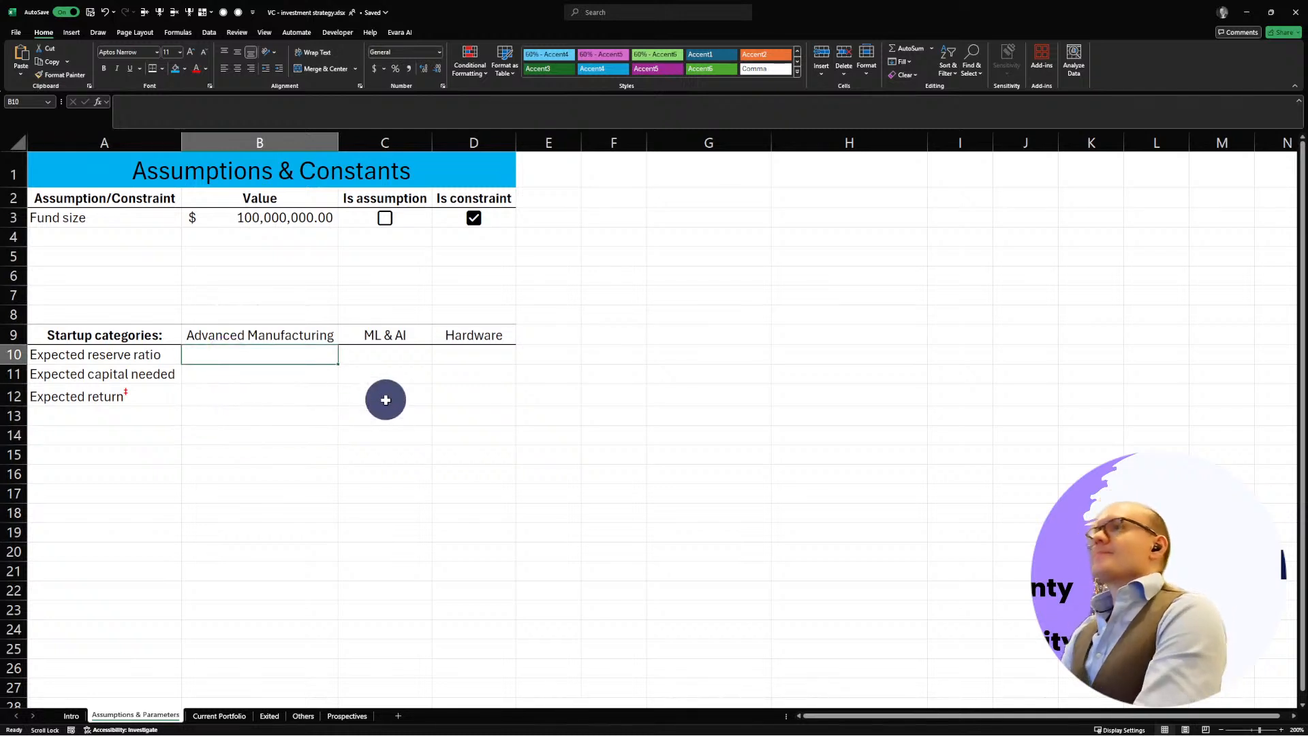
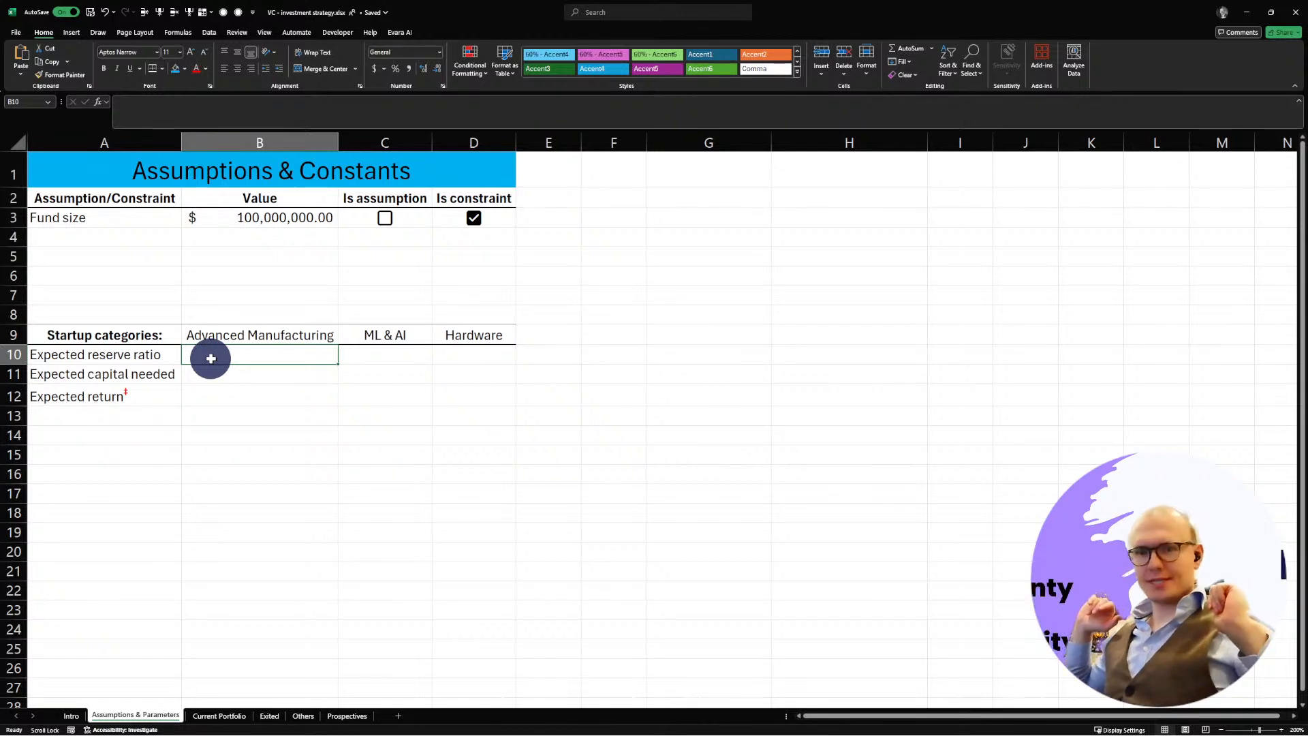
{"action": "left_click", "coordinate": [96, 335]}
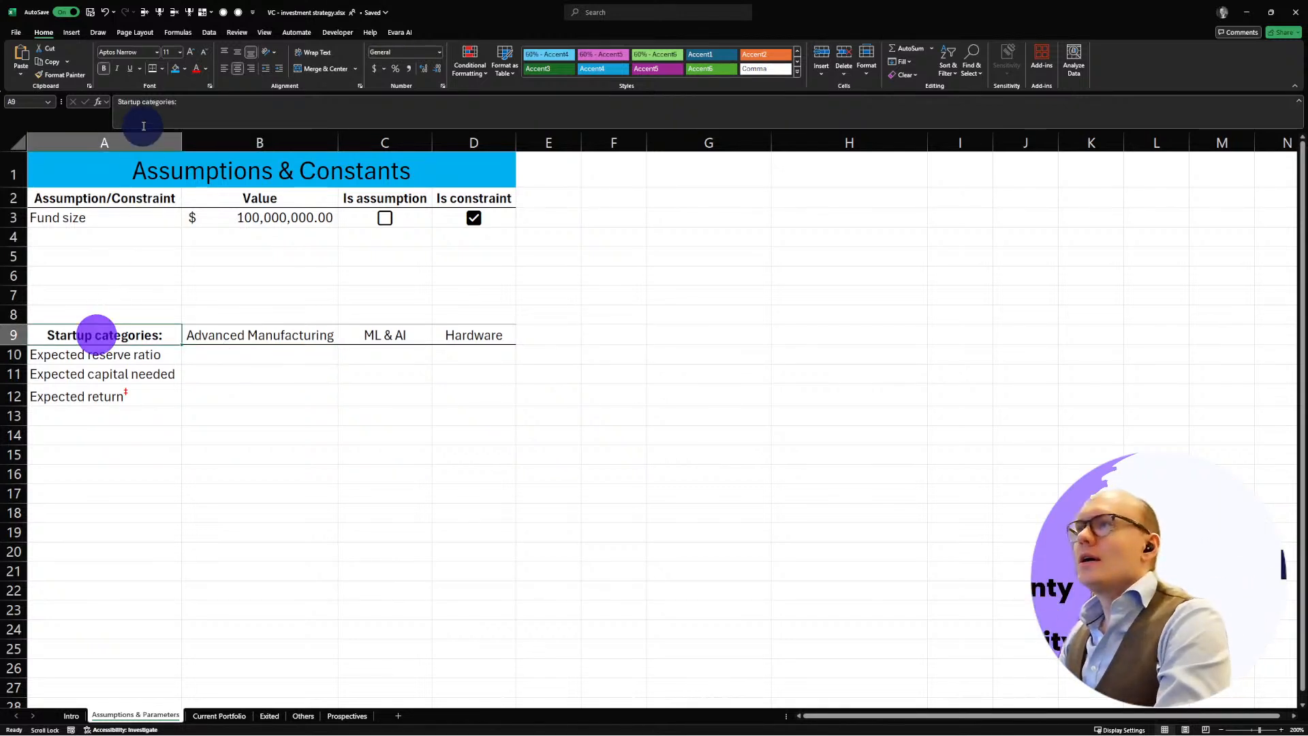
{"action": "left_click", "coordinate": [141, 103]}
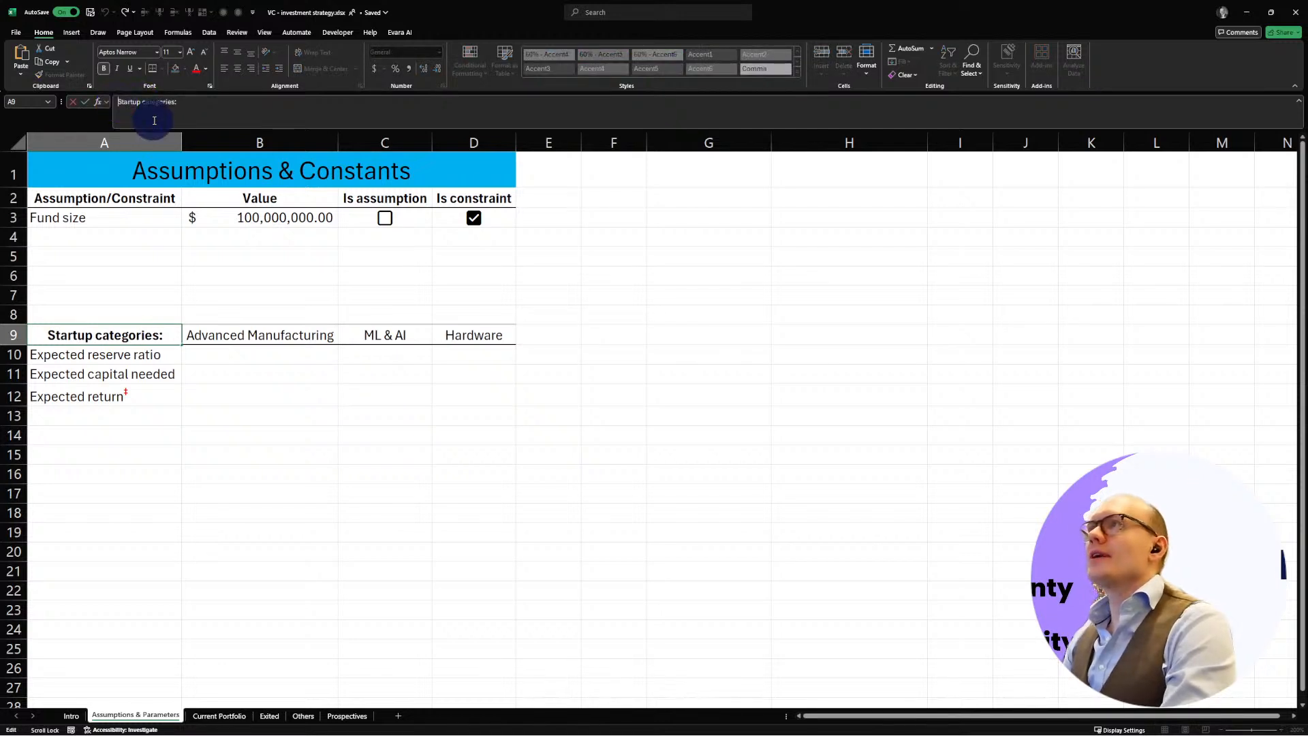
{"action": "key", "text": "Home"}
{"action": "type", "text": "Seed "}
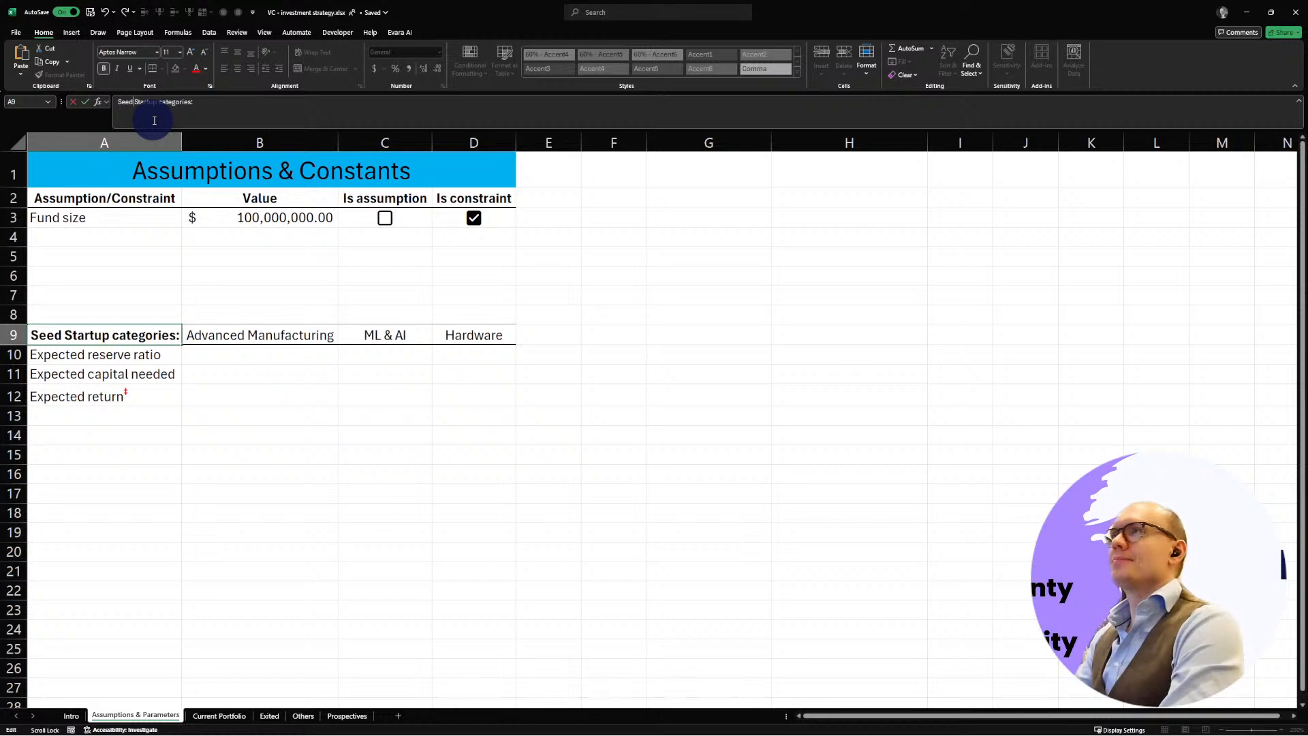
{"action": "type", "text": "-stage"}
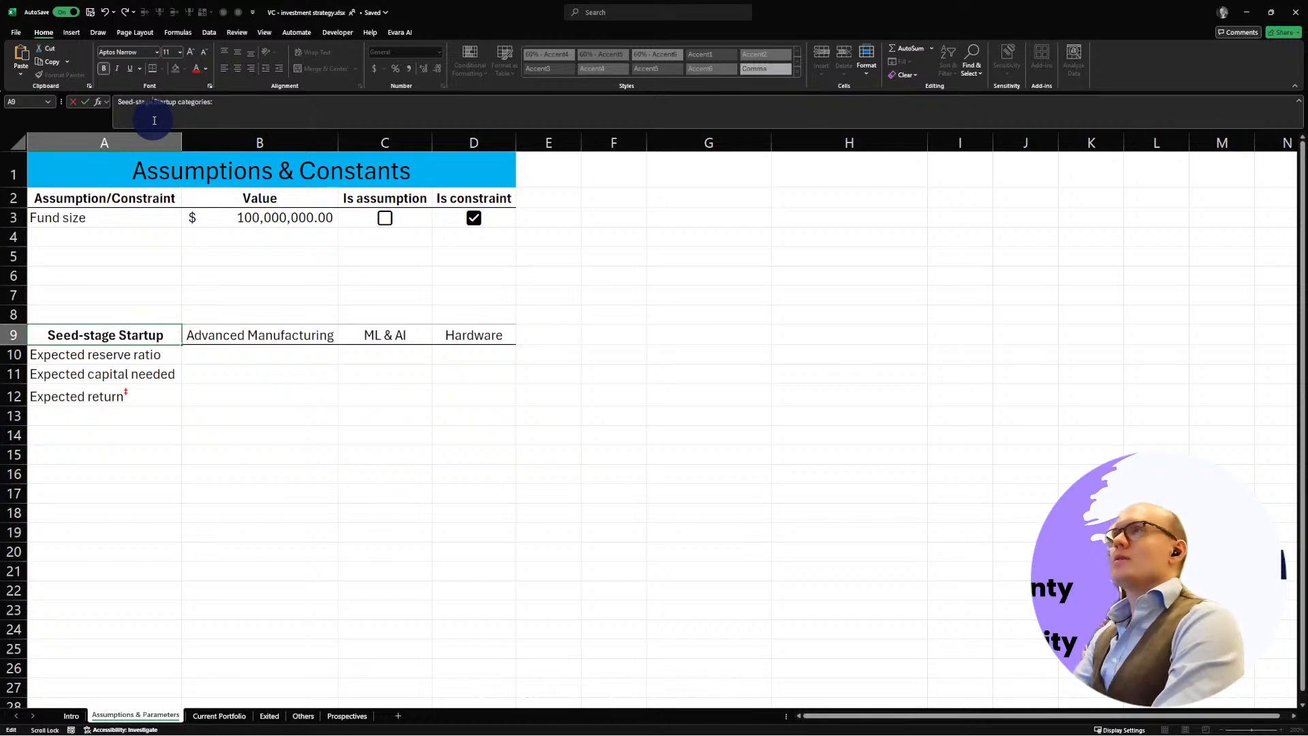
{"action": "key", "text": "BackSpace"}
{"action": "key", "text": "BackSpace"}
{"action": "key", "text": "BackSpace"}
{"action": "key", "text": "BackSpace"}
{"action": "key", "text": "BackSpace"}
{"action": "key", "text": "BackSpace"}
{"action": "key", "text": "BackSpace"}
{"action": "key", "text": "BackSpace"}
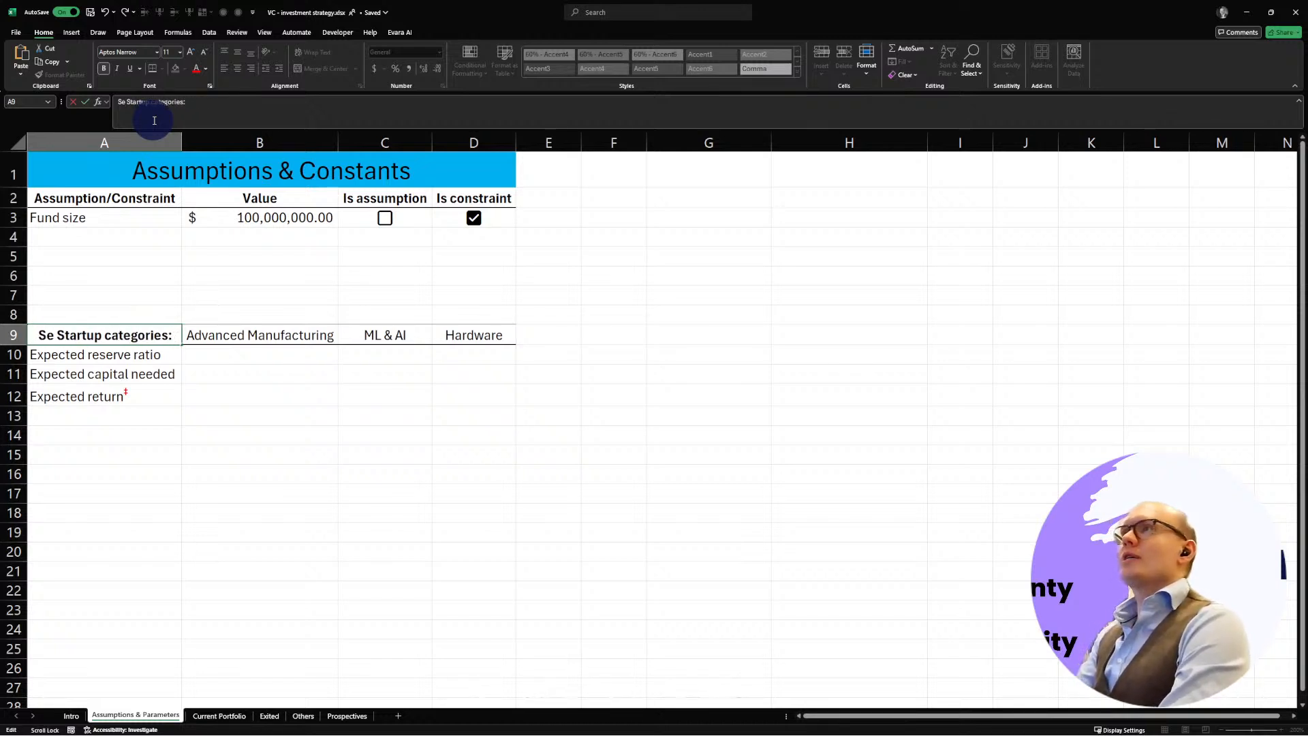
{"action": "key", "text": "BackSpace"}
{"action": "key", "text": "BackSpace"}
{"action": "key", "text": "Delete"}
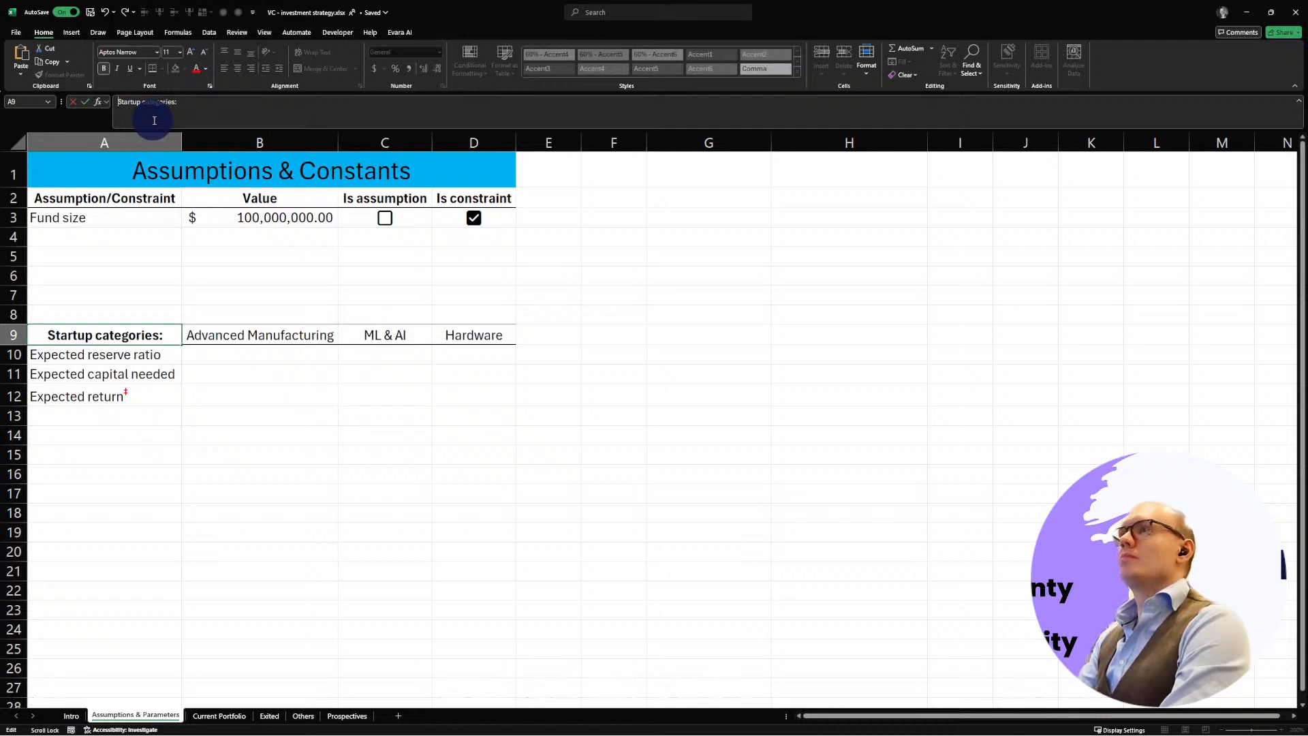
{"action": "key", "text": "Return"}
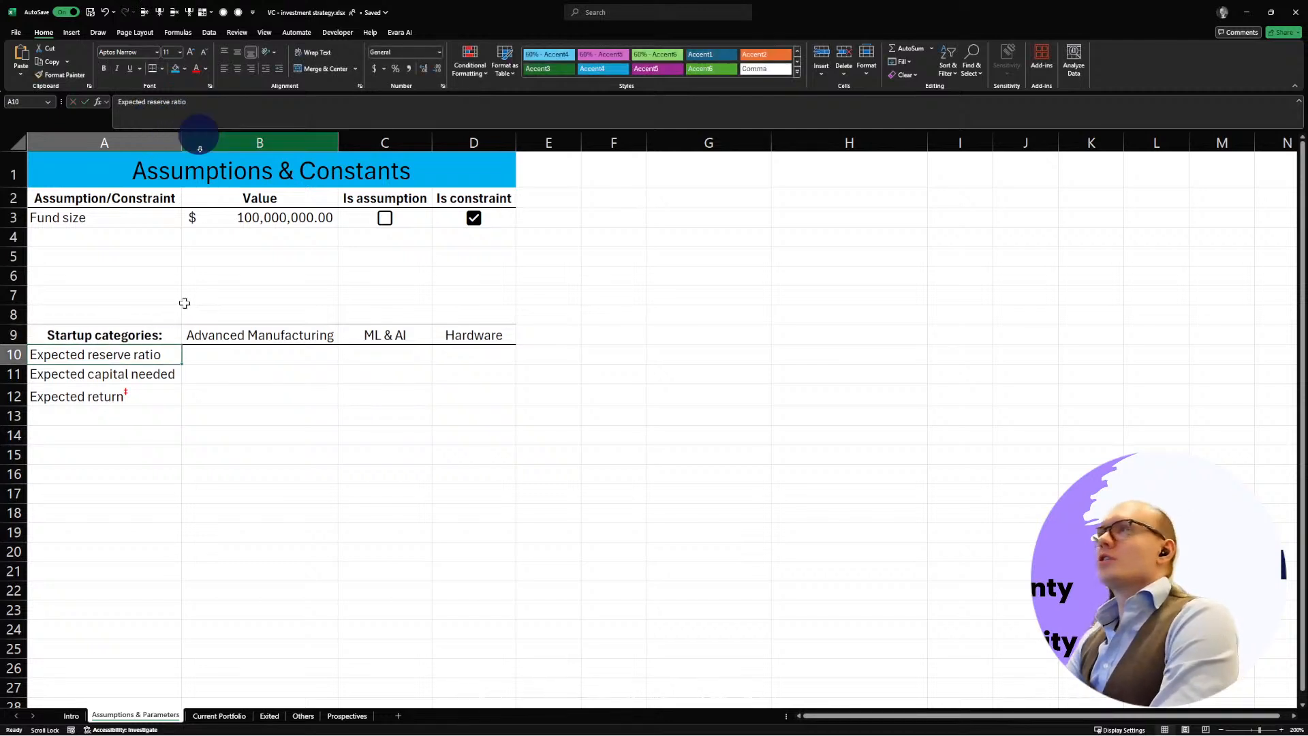
Step: Extend the A10 label to "Expected reserve ratio (seed)" and fit column A's width to its contents
{"action": "left_click", "coordinate": [232, 102]}
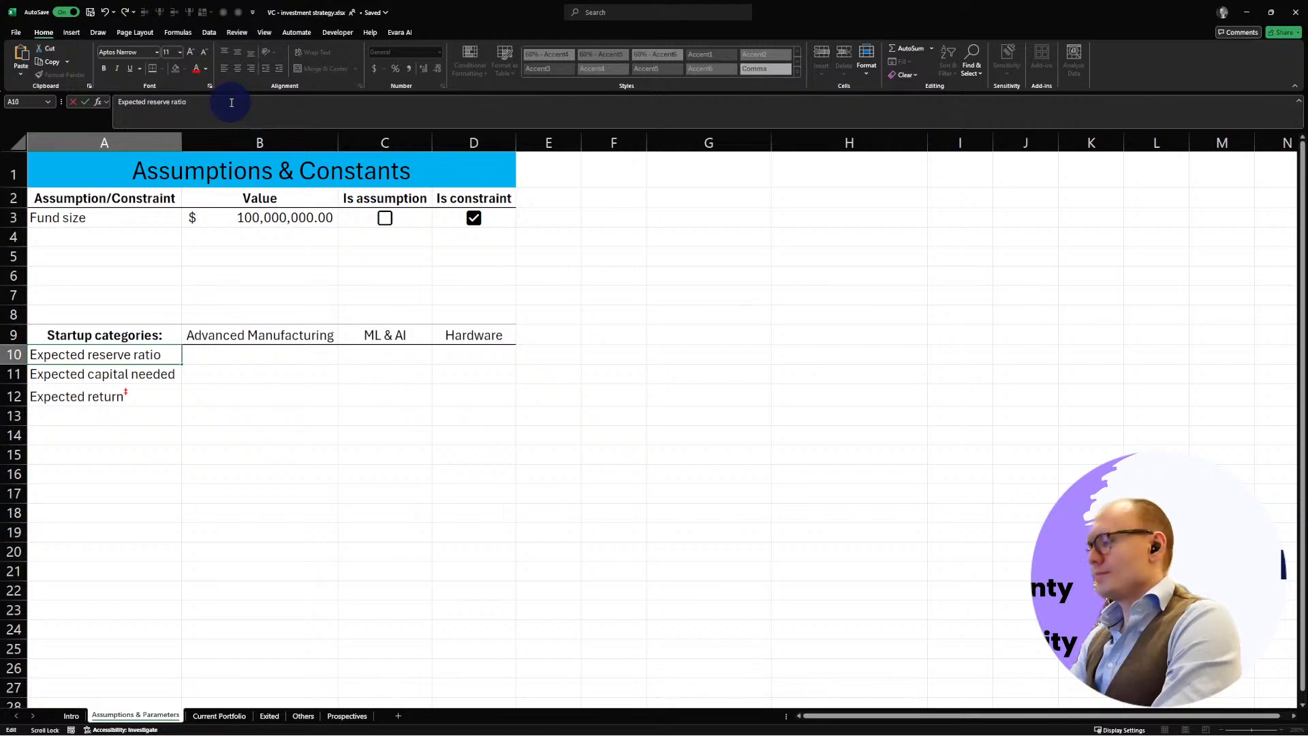
{"action": "type", "text": "(Seed stage"}
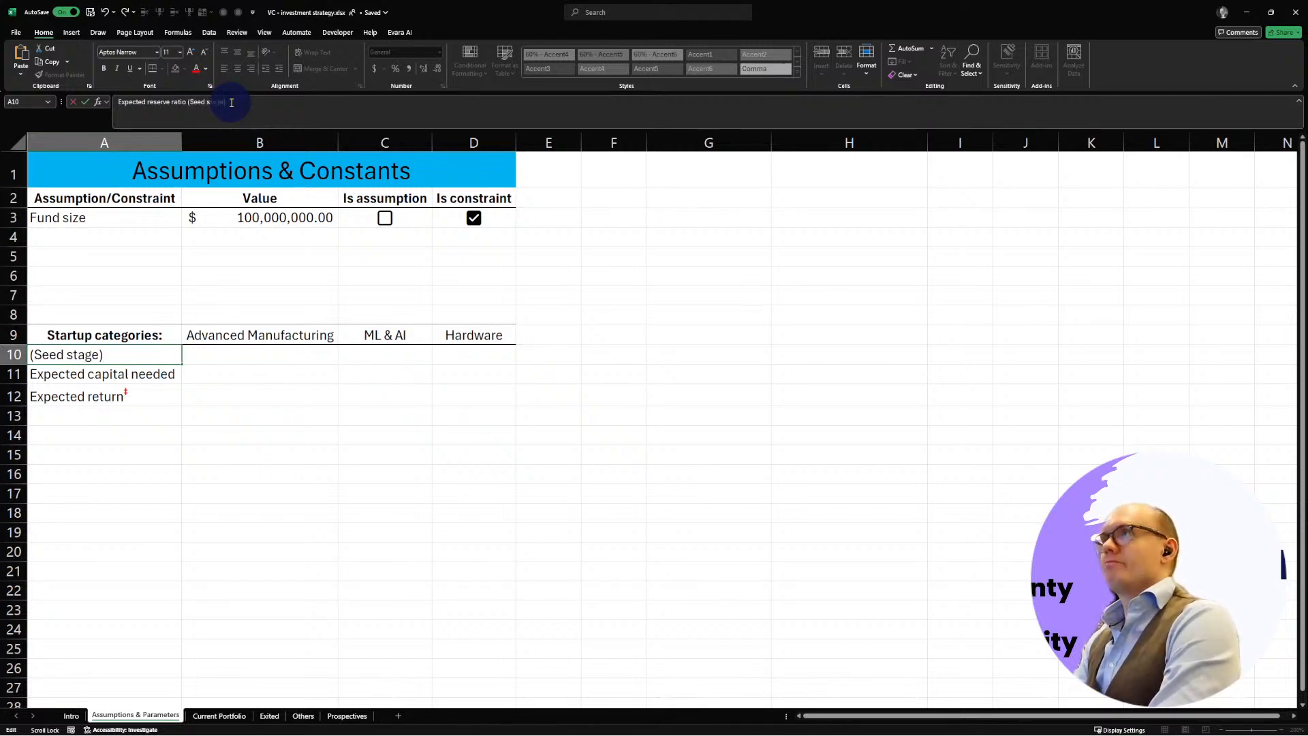
{"action": "key", "text": "Left"}
{"action": "key", "text": "Left"}
{"action": "key", "text": "Left"}
{"action": "key", "text": "Left"}
{"action": "key", "text": "Left"}
{"action": "key", "text": "Left"}
{"action": "key", "text": "Left"}
{"action": "key", "text": "Left"}
{"action": "key", "text": "Left"}
{"action": "key", "text": "Left"}
{"action": "key", "text": "Left"}
{"action": "key", "text": "Left"}
{"action": "key", "text": "Right"}
{"action": "key", "text": "Delete"}
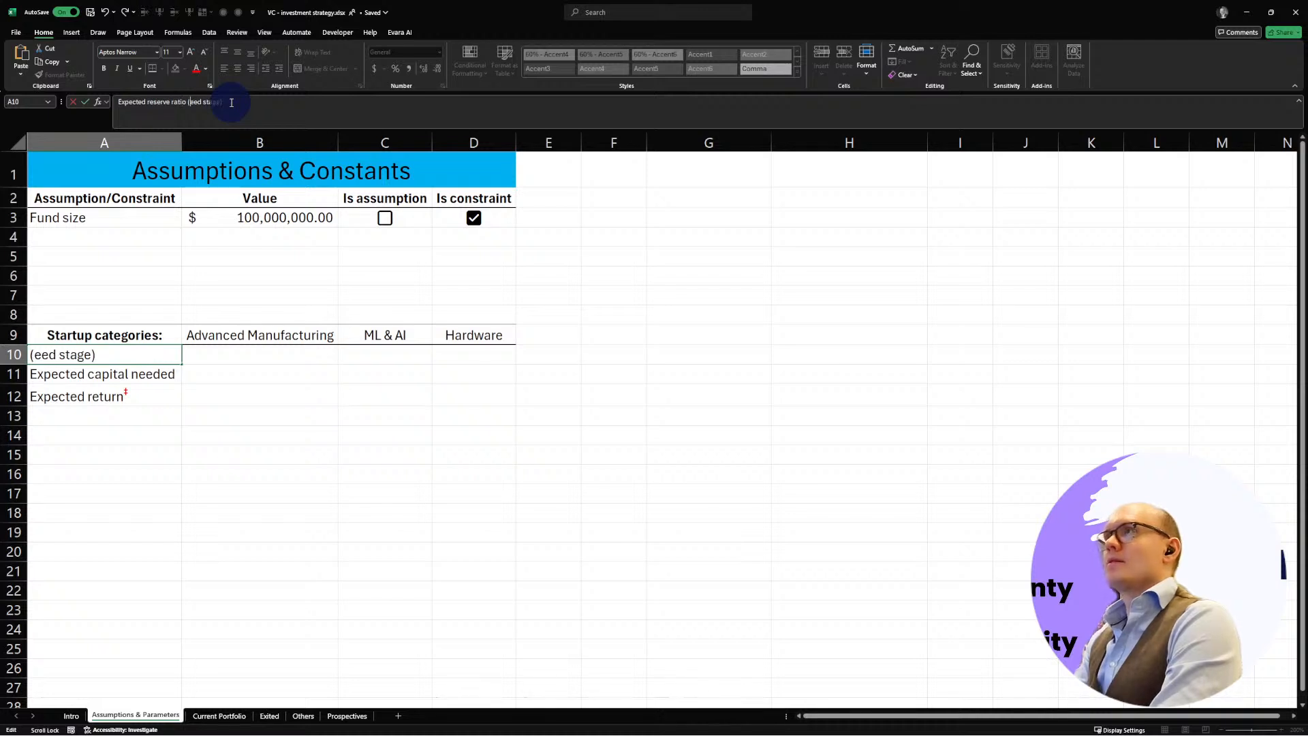
{"action": "type", "text": "s"}
{"action": "key", "text": "Delete"}
{"action": "key", "text": "Delete"}
{"action": "key", "text": "Delete"}
{"action": "key", "text": "Delete"}
{"action": "key", "text": "BackSpace"}
{"action": "key", "text": "BackSpace"}
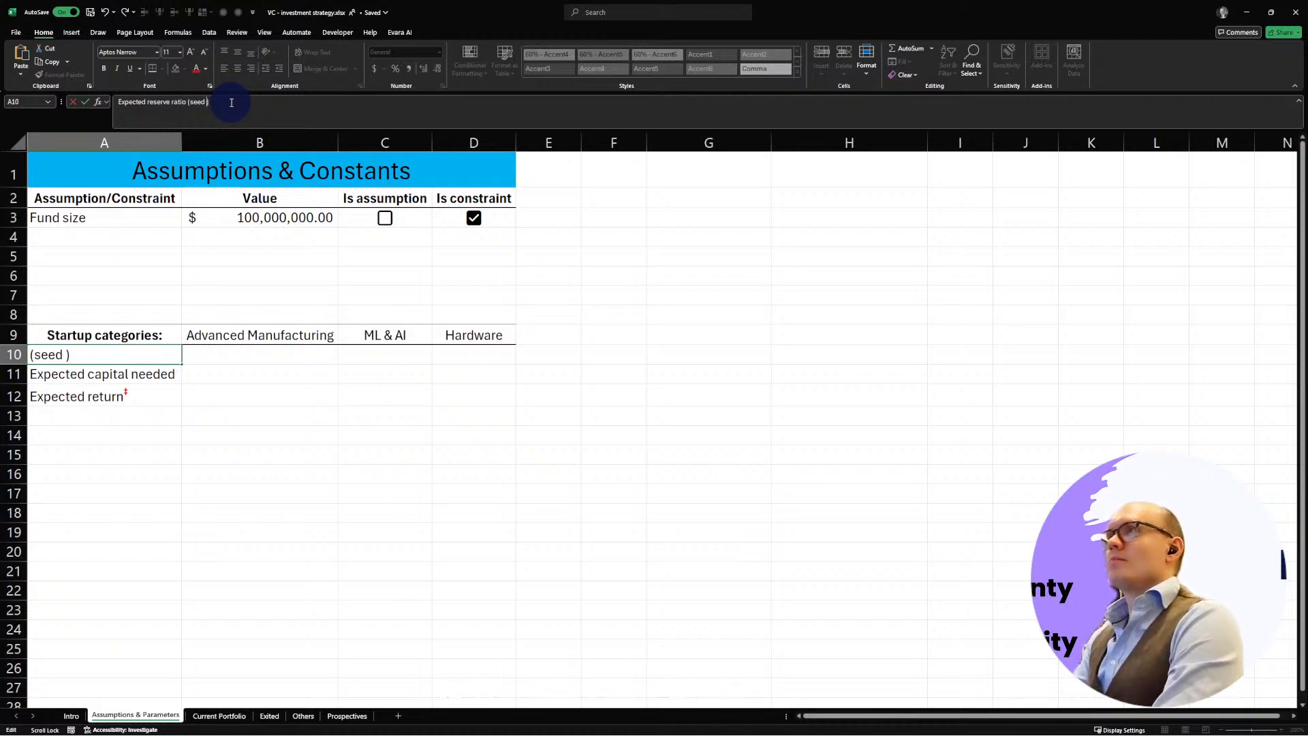
{"action": "key", "text": "Return"}
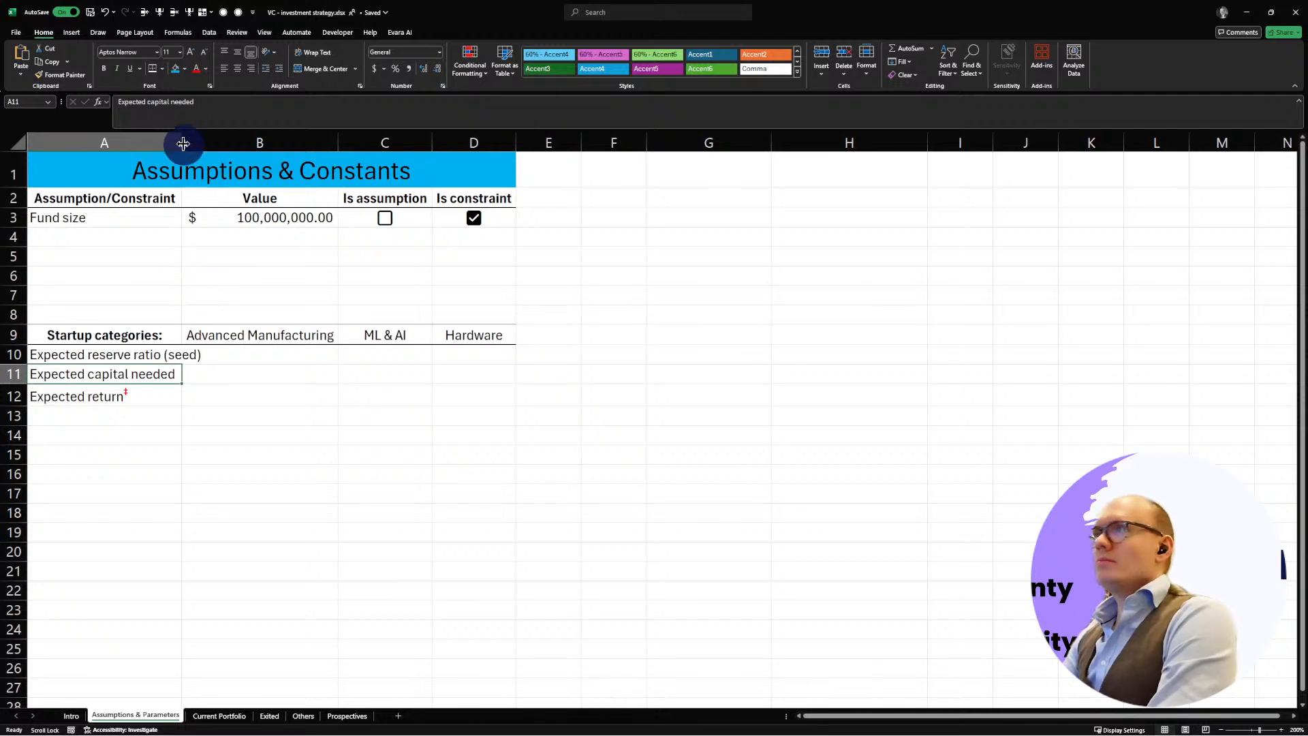
{"action": "double_click", "coordinate": [182, 143]}
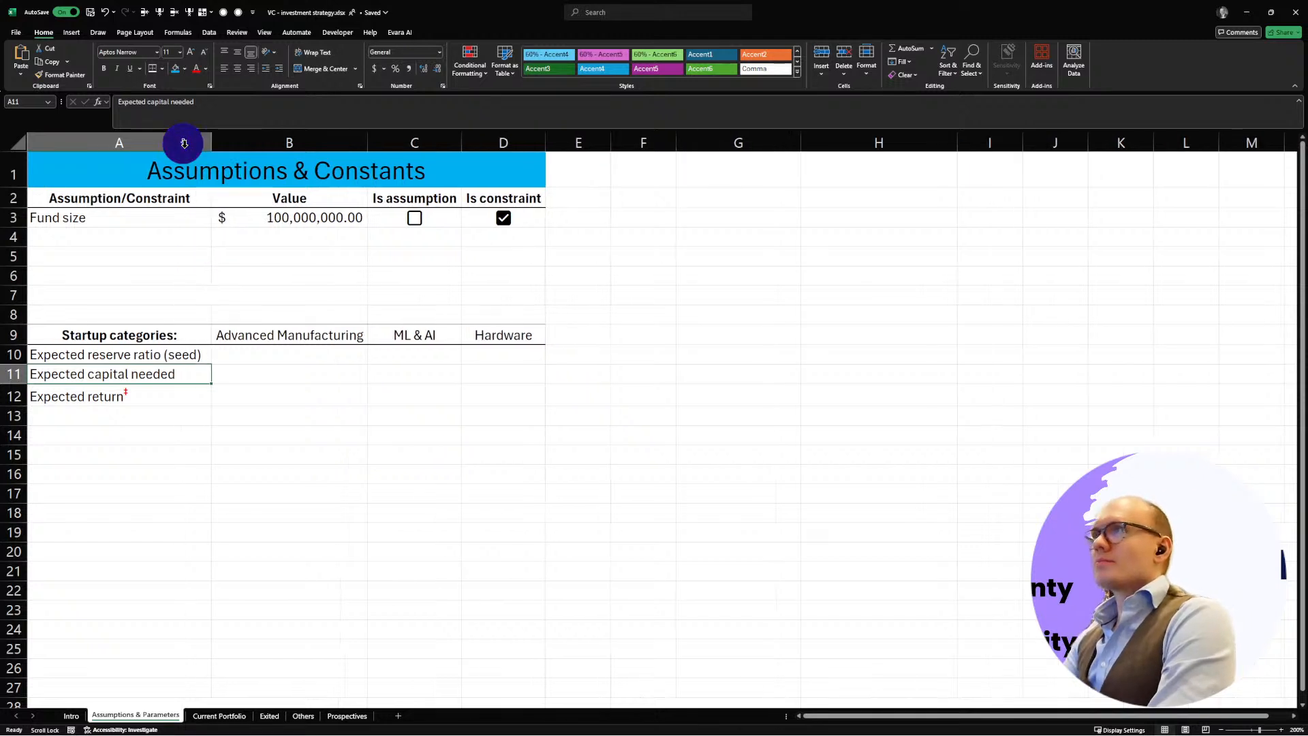
Step: Extend the A11 label to "Expected capital needed (seed)" and fit column A's width to the longer text
{"action": "left_click", "coordinate": [216, 101]}
{"action": "type", "text": "(seed)"}
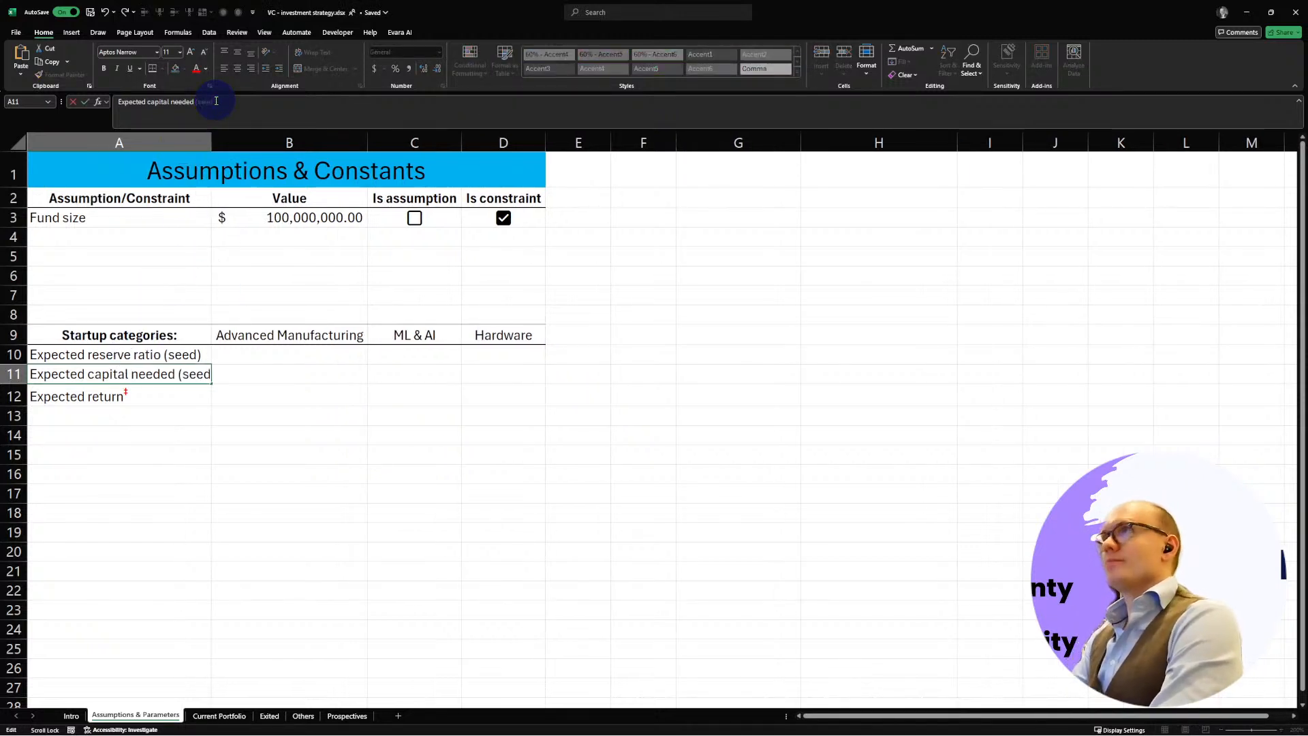
{"action": "key", "text": "Return"}
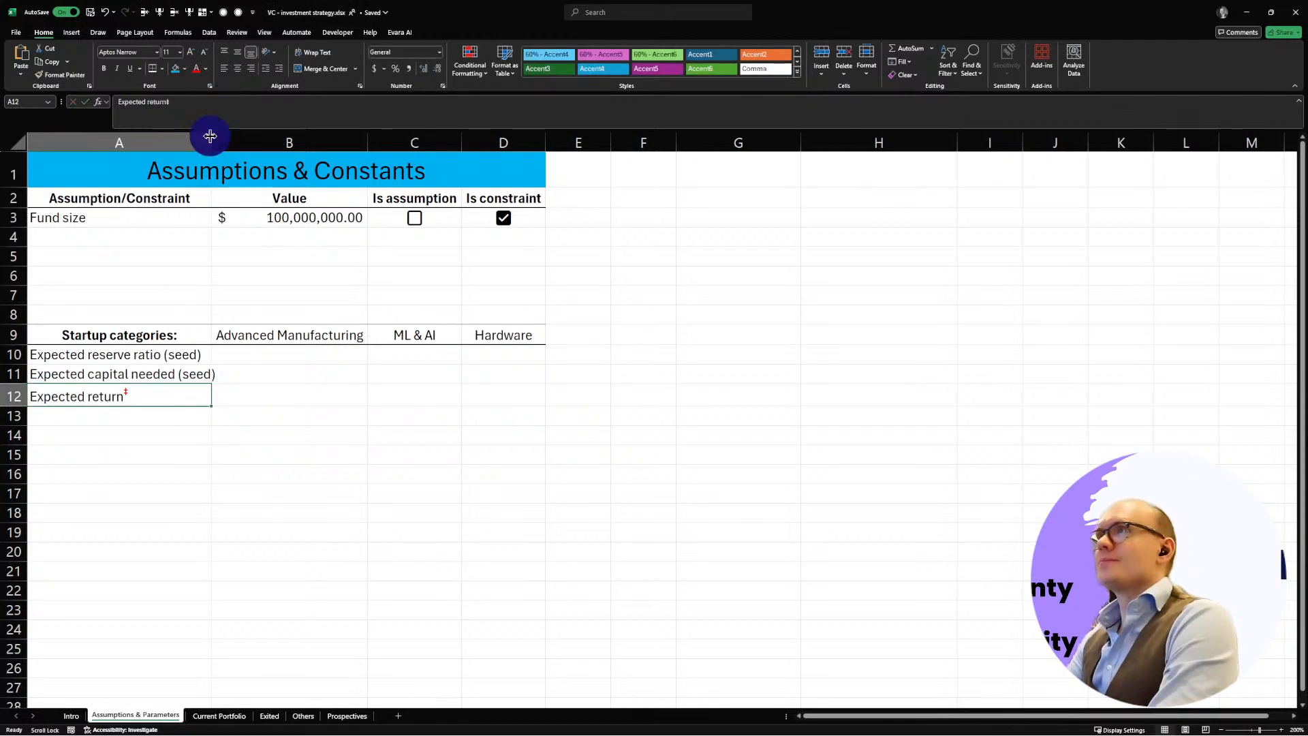
{"action": "double_click", "coordinate": [211, 143]}
Step: Append "(seed)" after the double dagger in the A12 "Expected return" label, commit it and select cell B10
{"action": "left_click", "coordinate": [198, 103]}
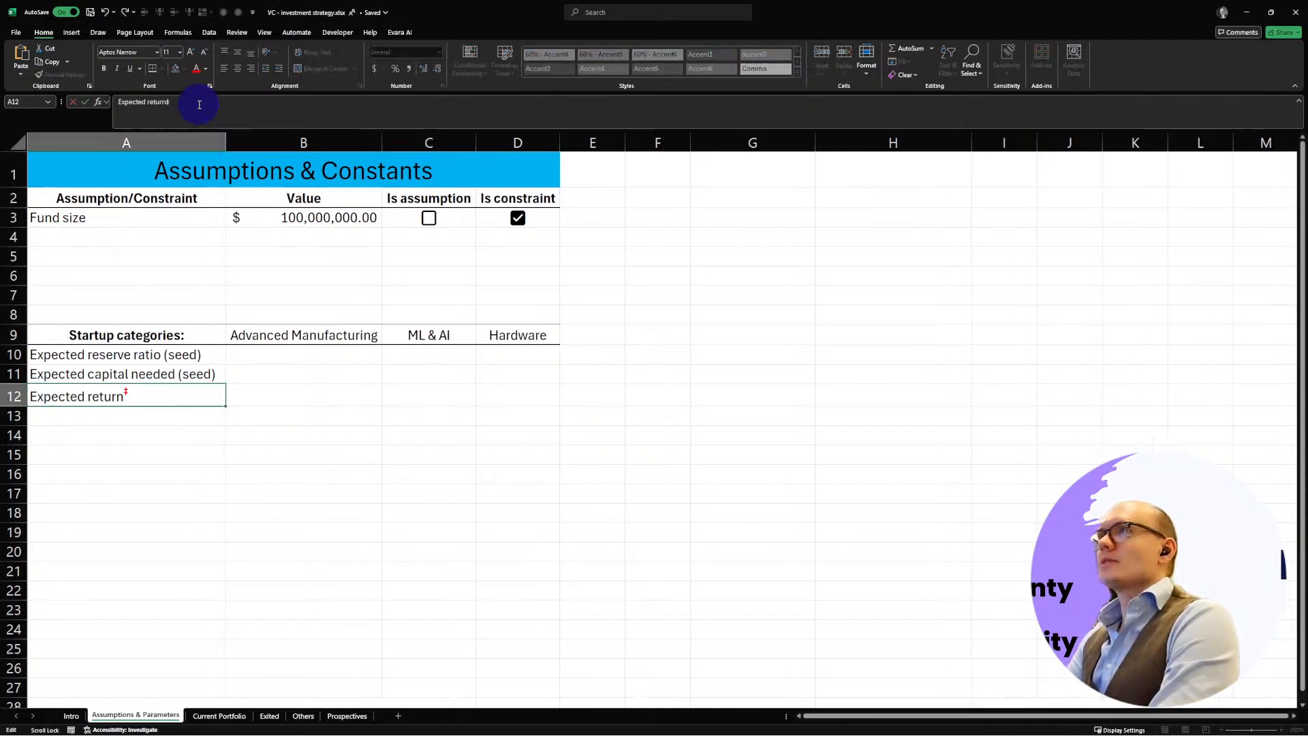
{"action": "type", "text": "seed)"}
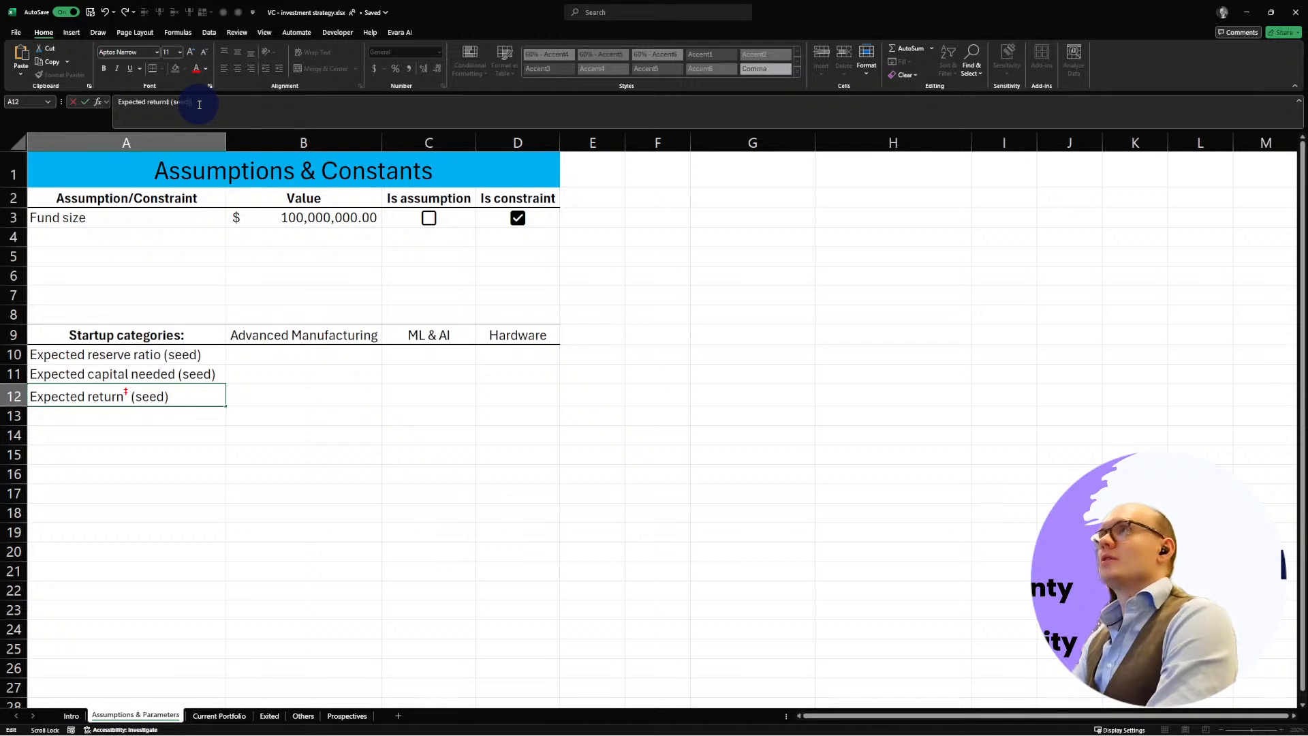
{"action": "key", "text": "Return"}
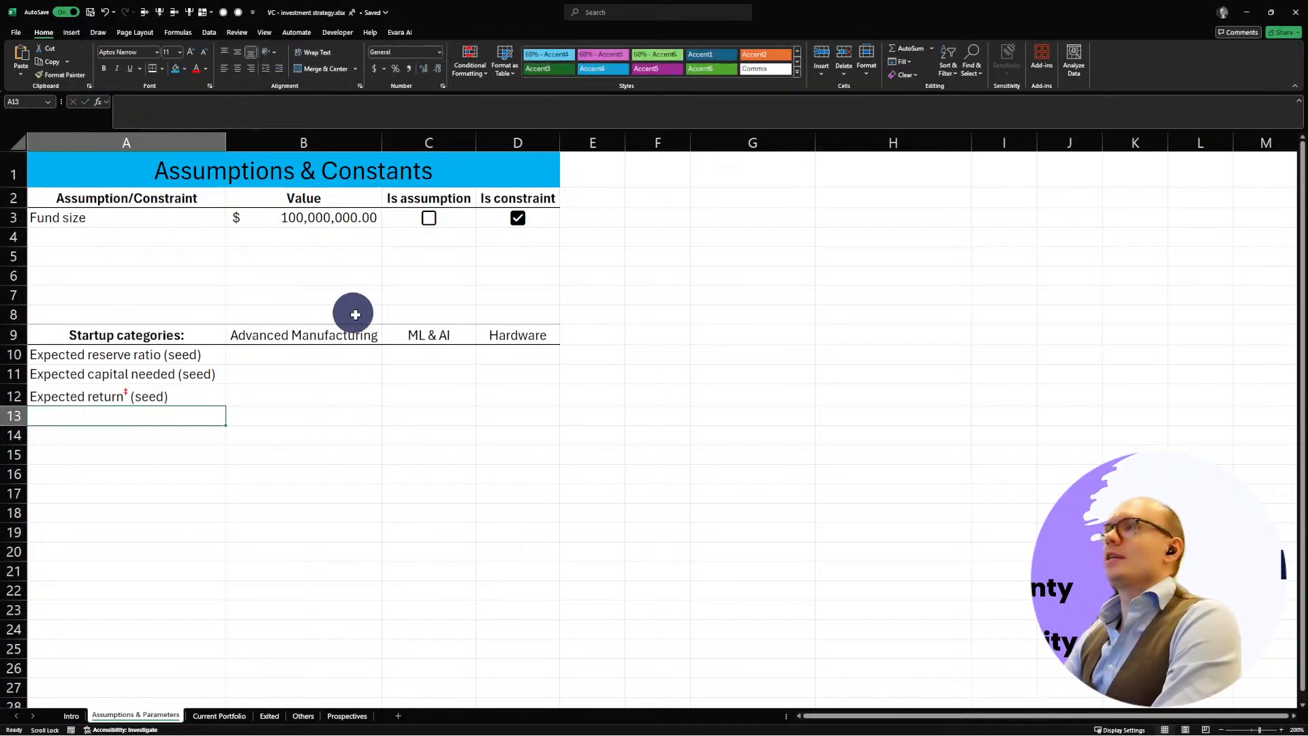
{"action": "left_click", "coordinate": [300, 356]}
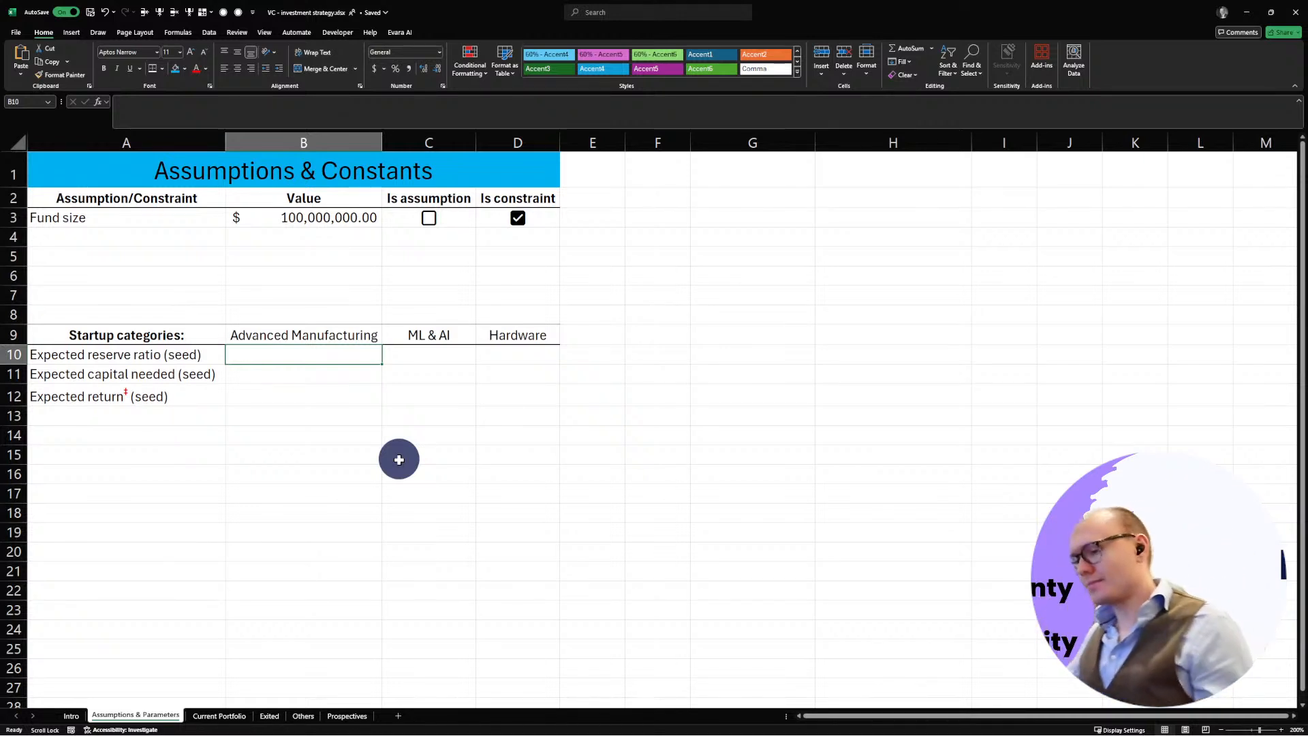
Step: Enter 8 in B10 as the expected reserve ratio (seed) for Advanced Manufacturing
{"action": "double_click", "coordinate": [286, 357]}
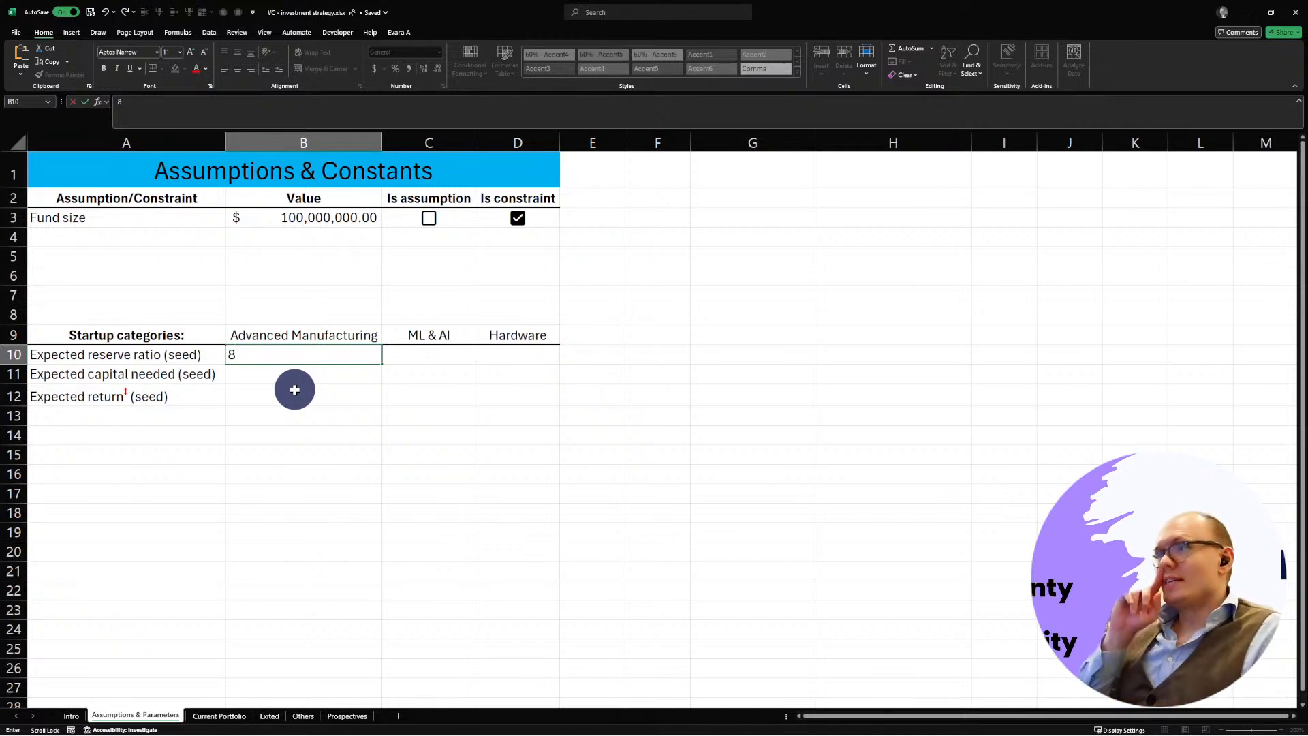
Step: Copy the ‡ marker from the "Expected return" label and insert it after "ratio" in the "Expected reserve ratio (seed)" label
{"action": "left_click", "coordinate": [123, 395]}
{"action": "left_click", "coordinate": [167, 102]}
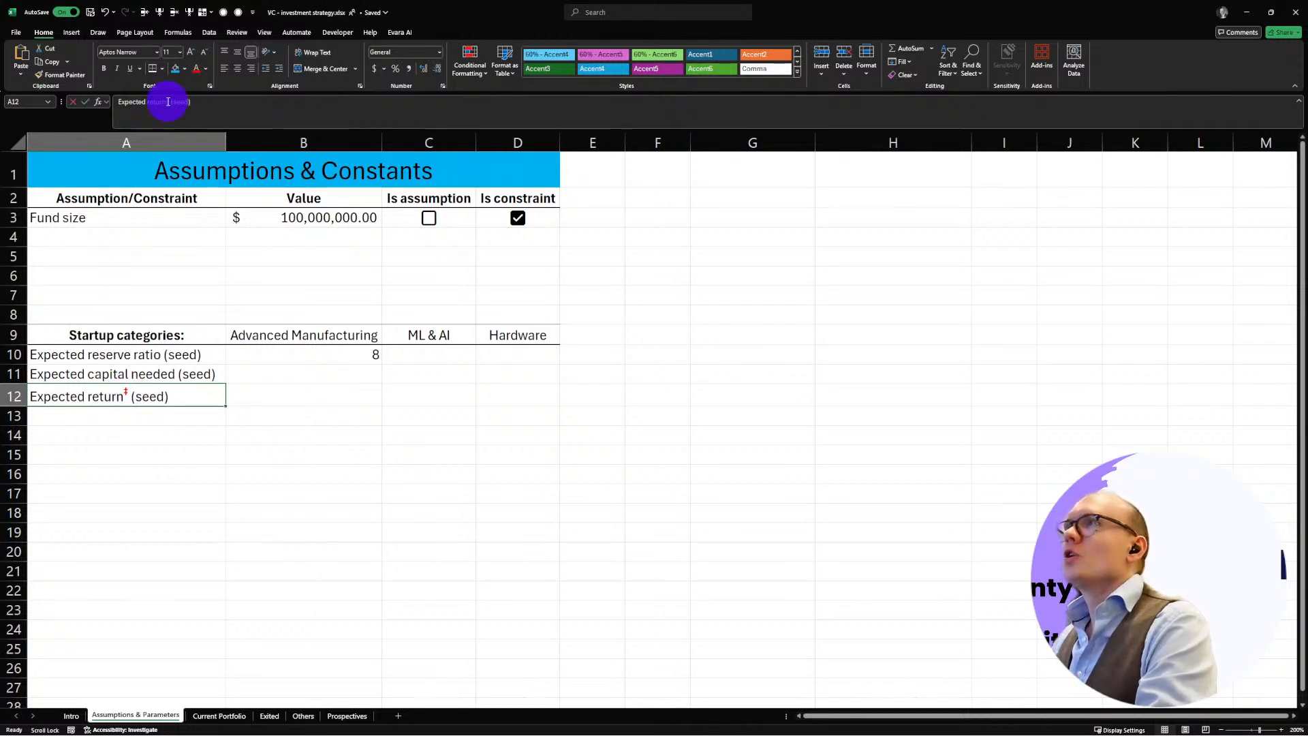
{"action": "left_click", "coordinate": [158, 355]}
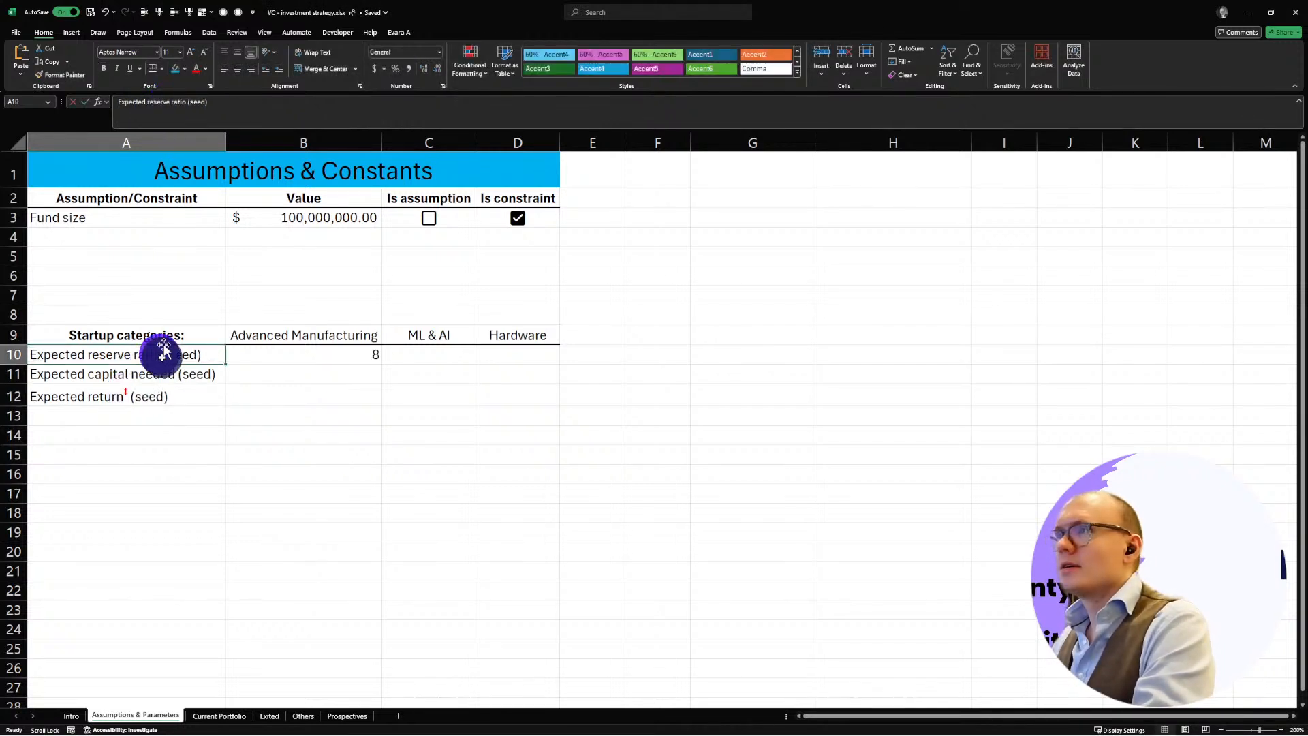
{"action": "left_click", "coordinate": [186, 101]}
{"action": "type", "text": "‡"}
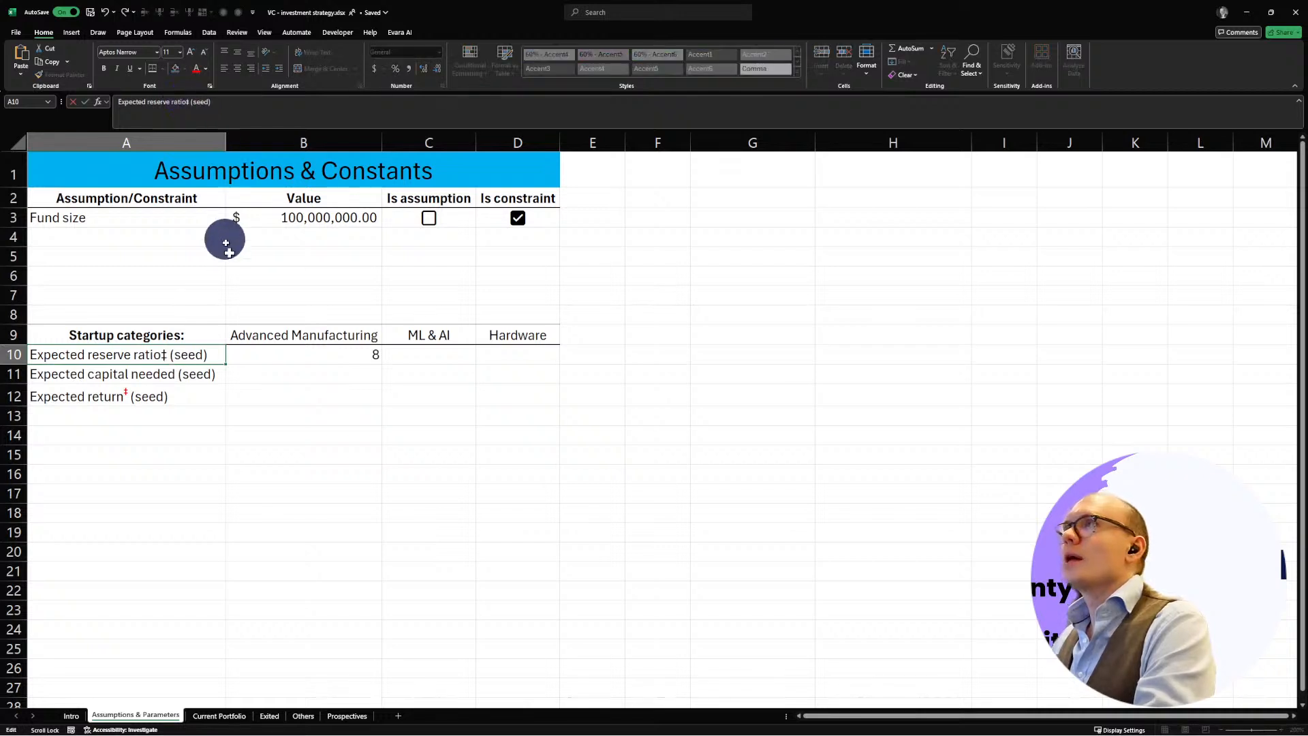
Step: Format the ‡ marker in the "Expected reserve ratio (seed)" label as red superscript, like the one in "Expected return"
{"action": "double_click", "coordinate": [124, 394]}
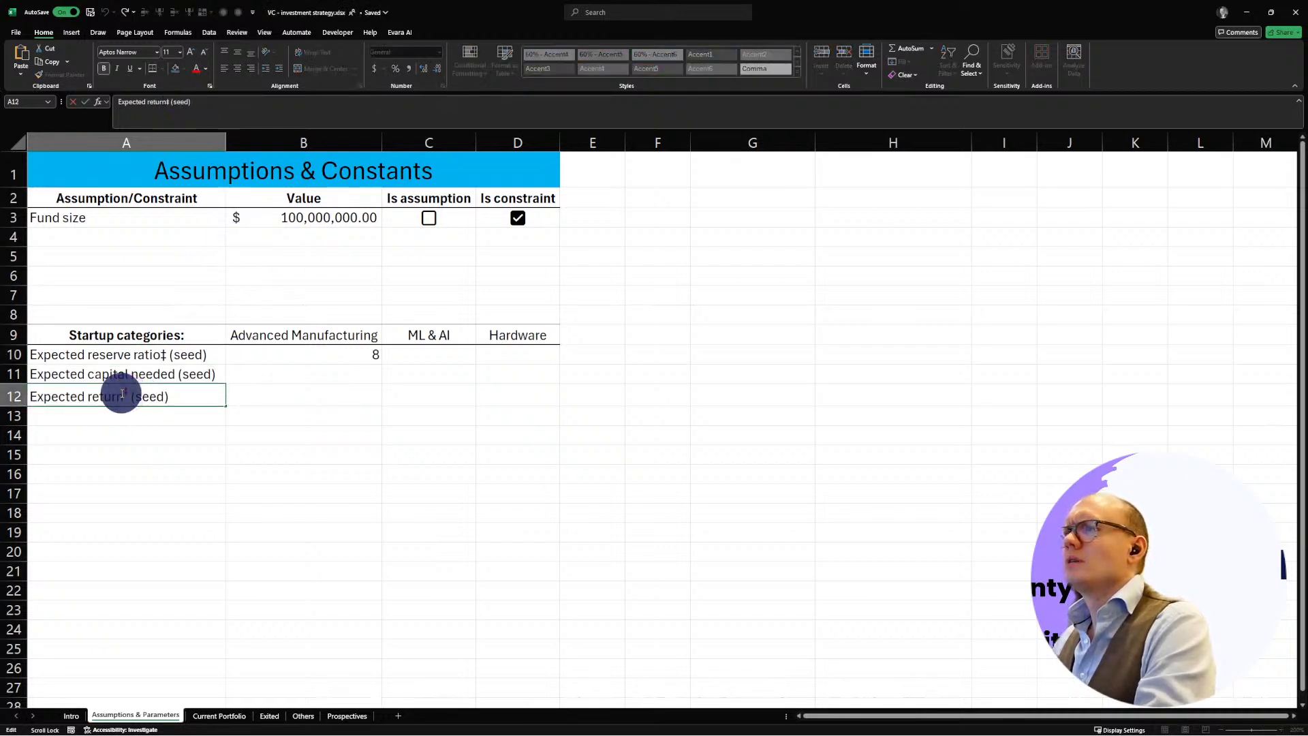
{"action": "left_click_drag", "start_coordinate": [123, 393], "coordinate": [127, 393]}
{"action": "left_click", "coordinate": [166, 352]}
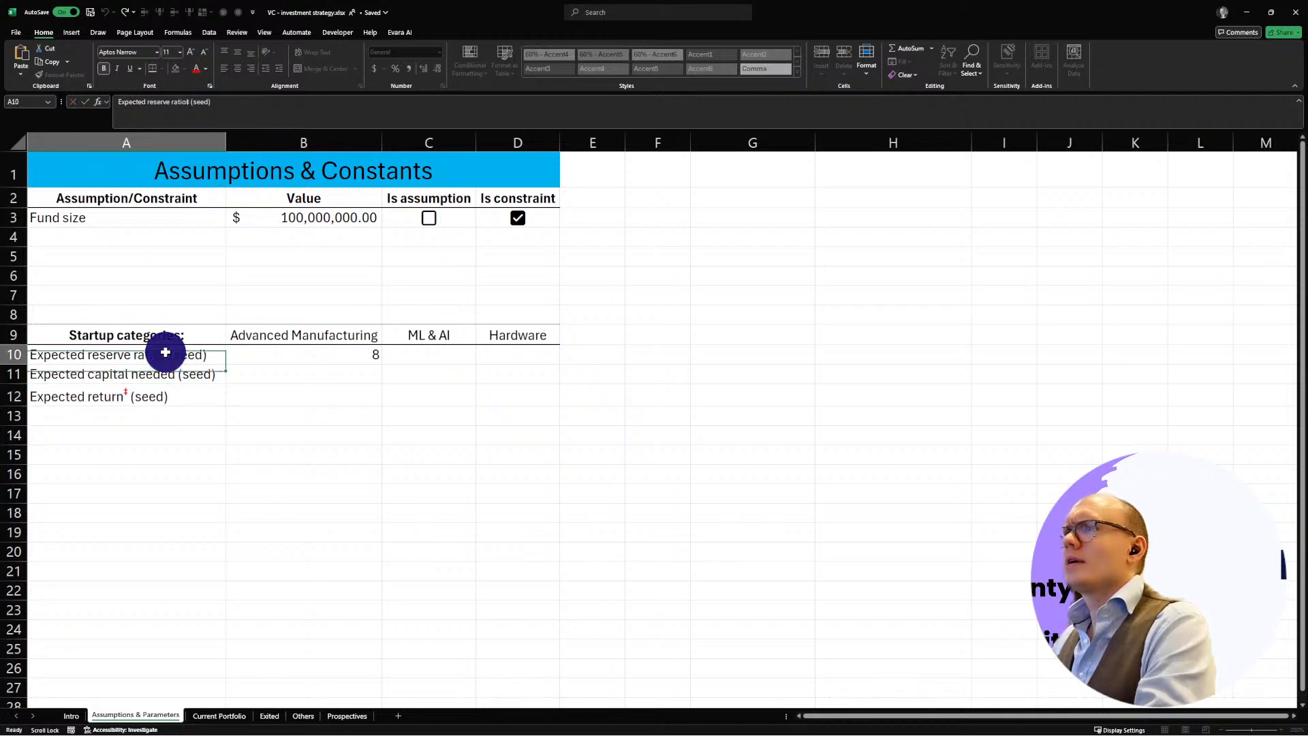
{"action": "double_click", "coordinate": [165, 355]}
{"action": "left_click_drag", "start_coordinate": [167, 357], "coordinate": [164, 356]}
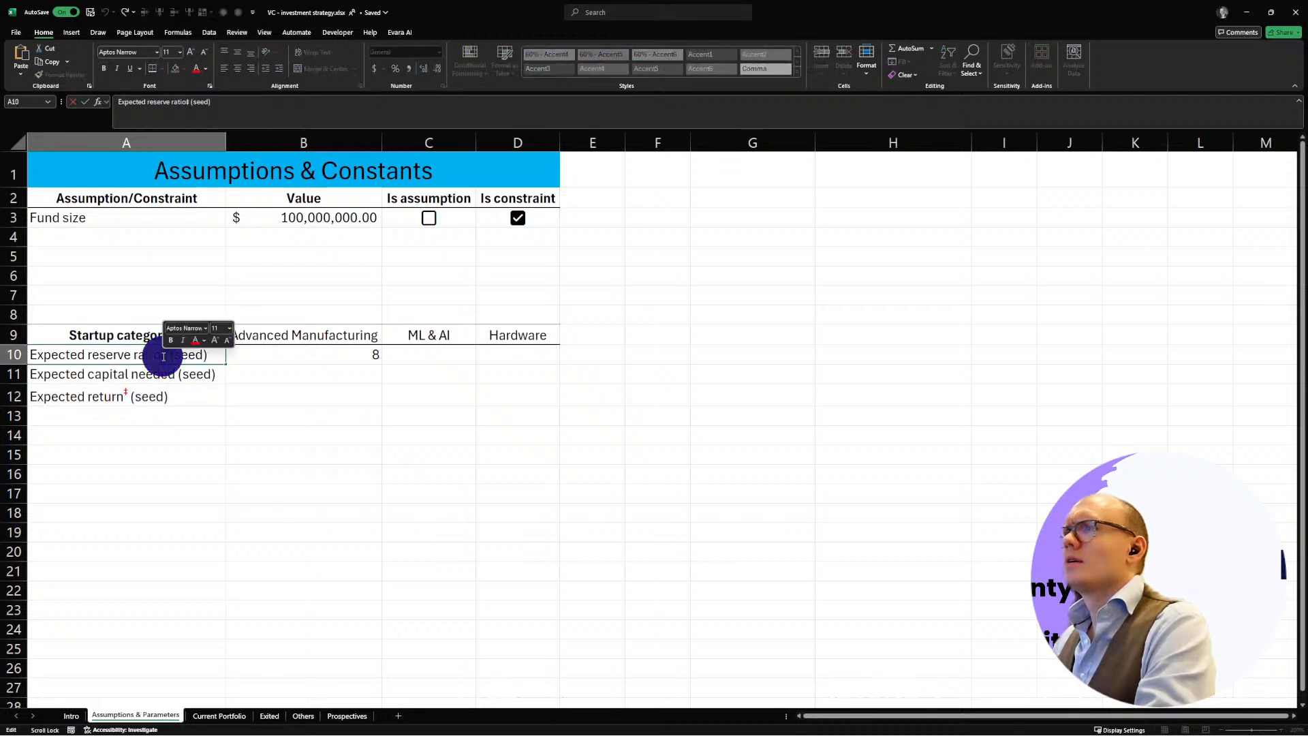
{"action": "left_click", "coordinate": [195, 340]}
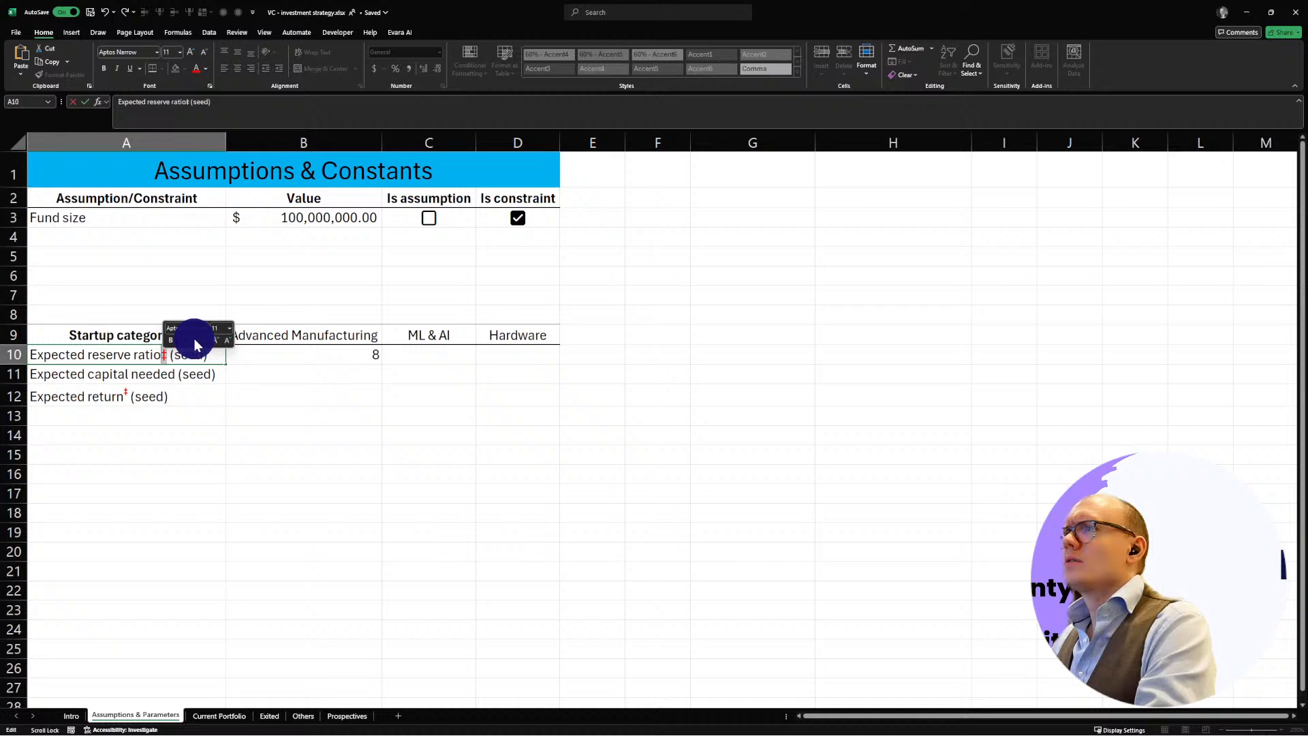
{"action": "right_click", "coordinate": [164, 355]}
{"action": "left_click", "coordinate": [213, 452]}
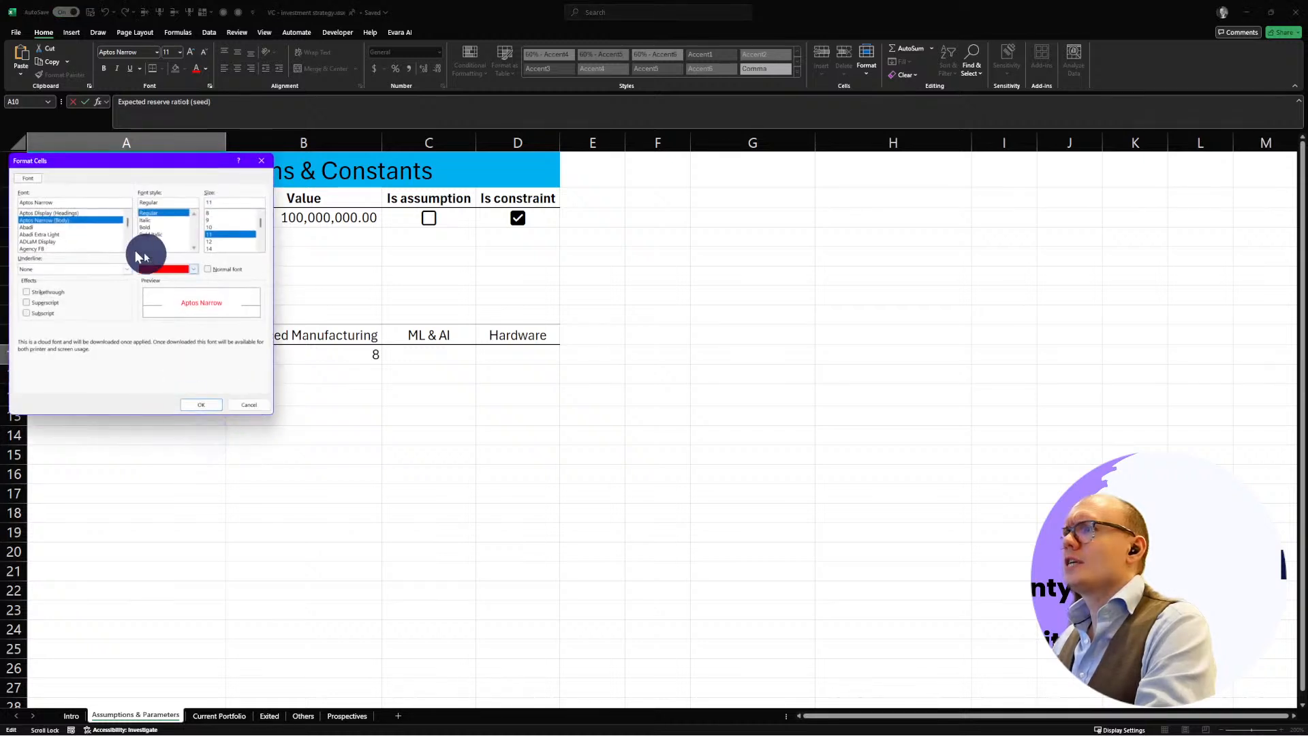
{"action": "left_click", "coordinate": [43, 302]}
{"action": "left_click", "coordinate": [197, 405]}
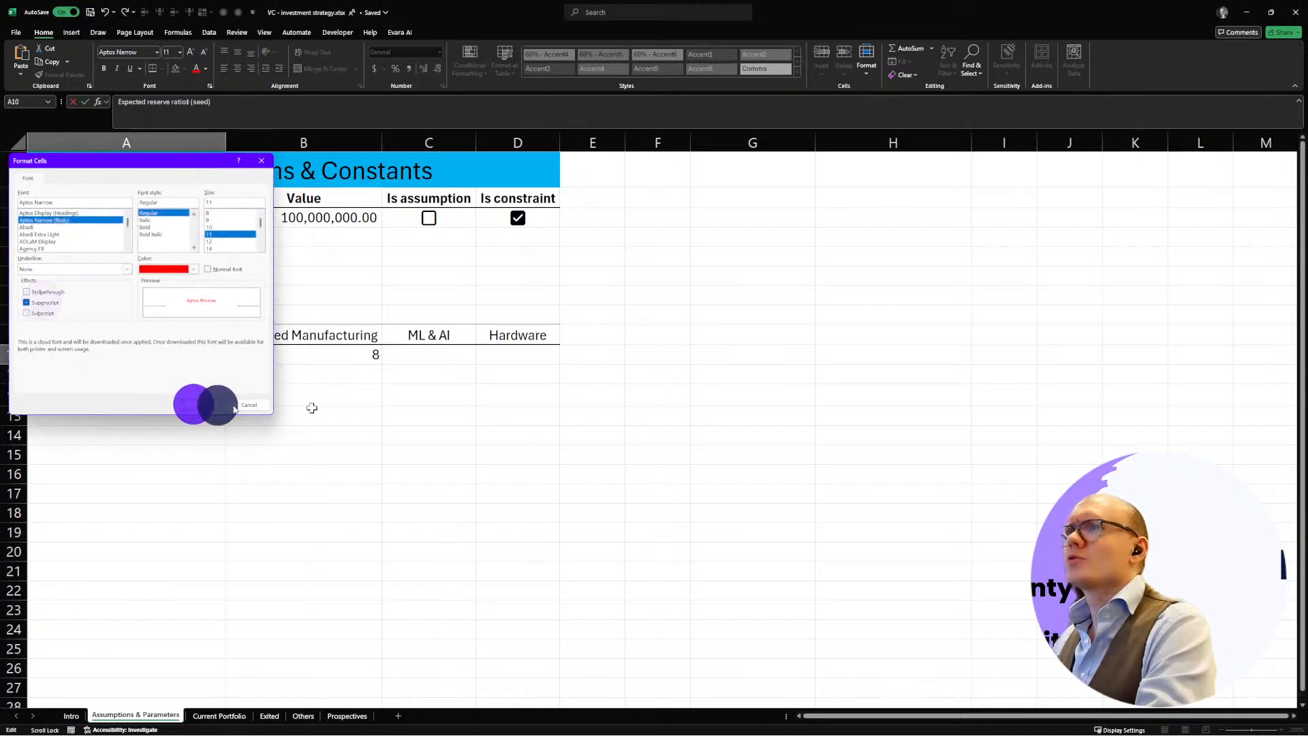
{"action": "left_click", "coordinate": [174, 461]}
{"action": "left_click", "coordinate": [178, 518]}
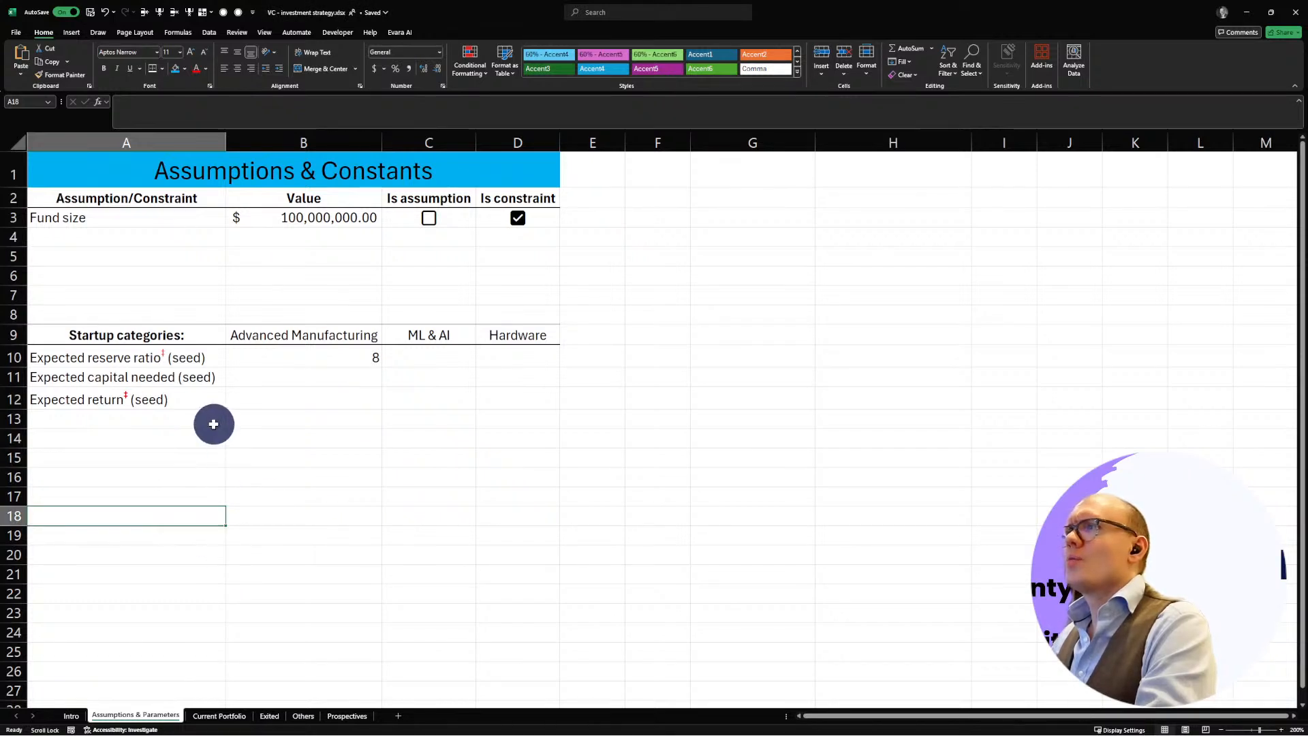
Step: Delete the ‡ marker from the "Expected reserve ratio (seed)" label
{"action": "left_click", "coordinate": [315, 354]}
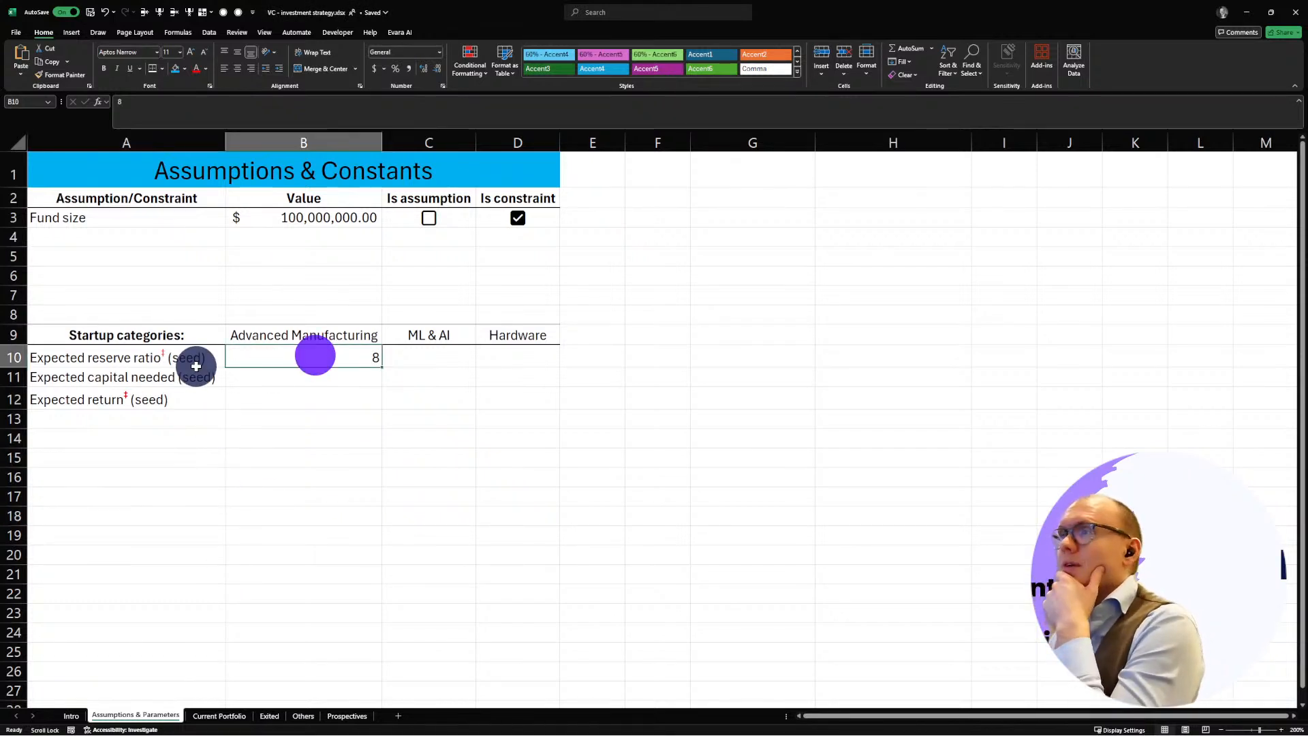
{"action": "double_click", "coordinate": [164, 357]}
{"action": "left_click_drag", "start_coordinate": [161, 356], "coordinate": [165, 355]}
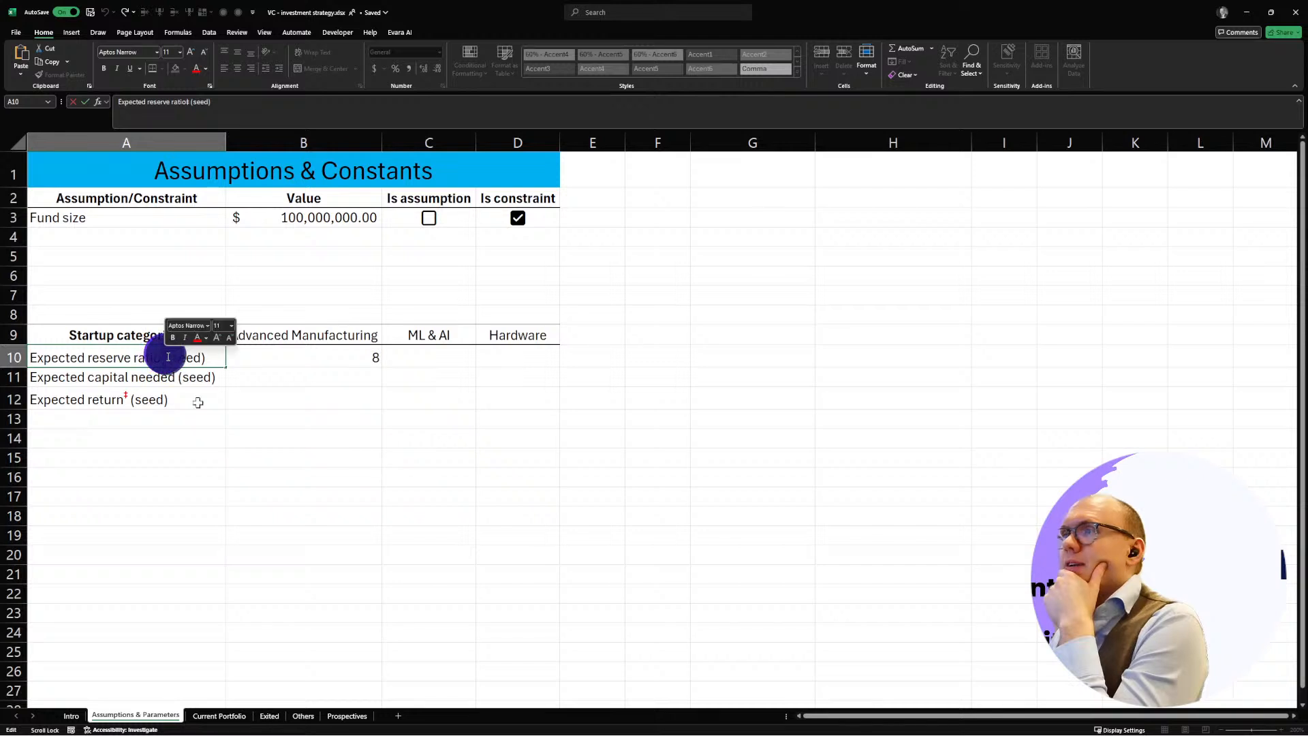
{"action": "type", "text": "`"}
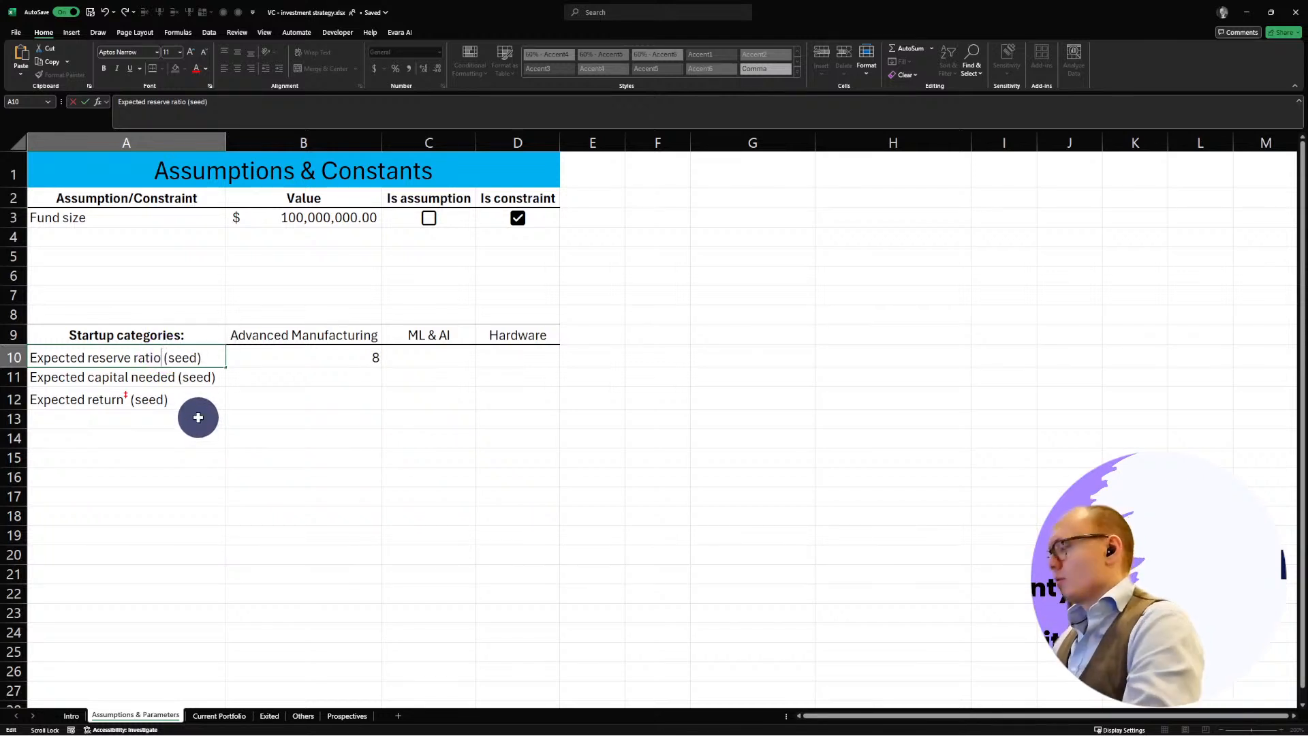
{"action": "key", "text": "Escape"}
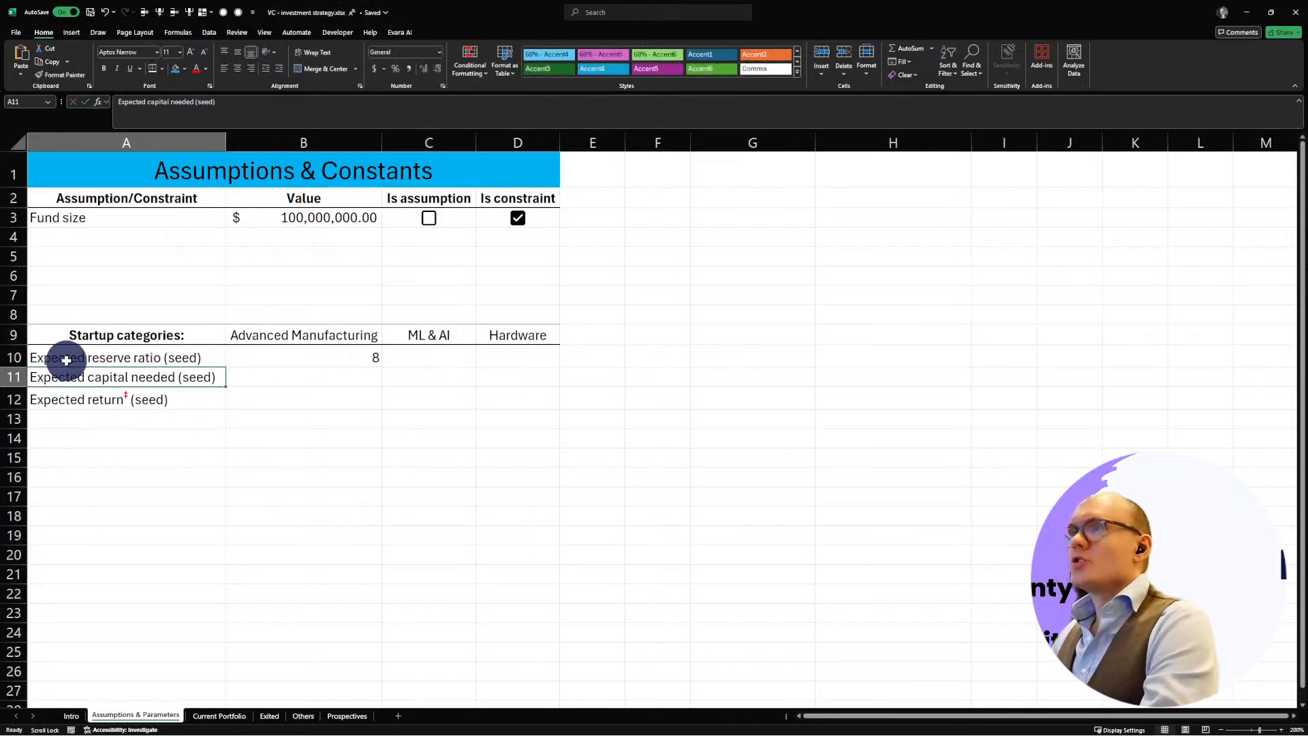
Step: Swap the A10 and A11 labels so "Expected capital needed (seed)" comes above "Expected reserve ratio (seed)", using A15 as temporary space
{"action": "left_click_drag", "start_coordinate": [77, 365], "coordinate": [75, 451]}
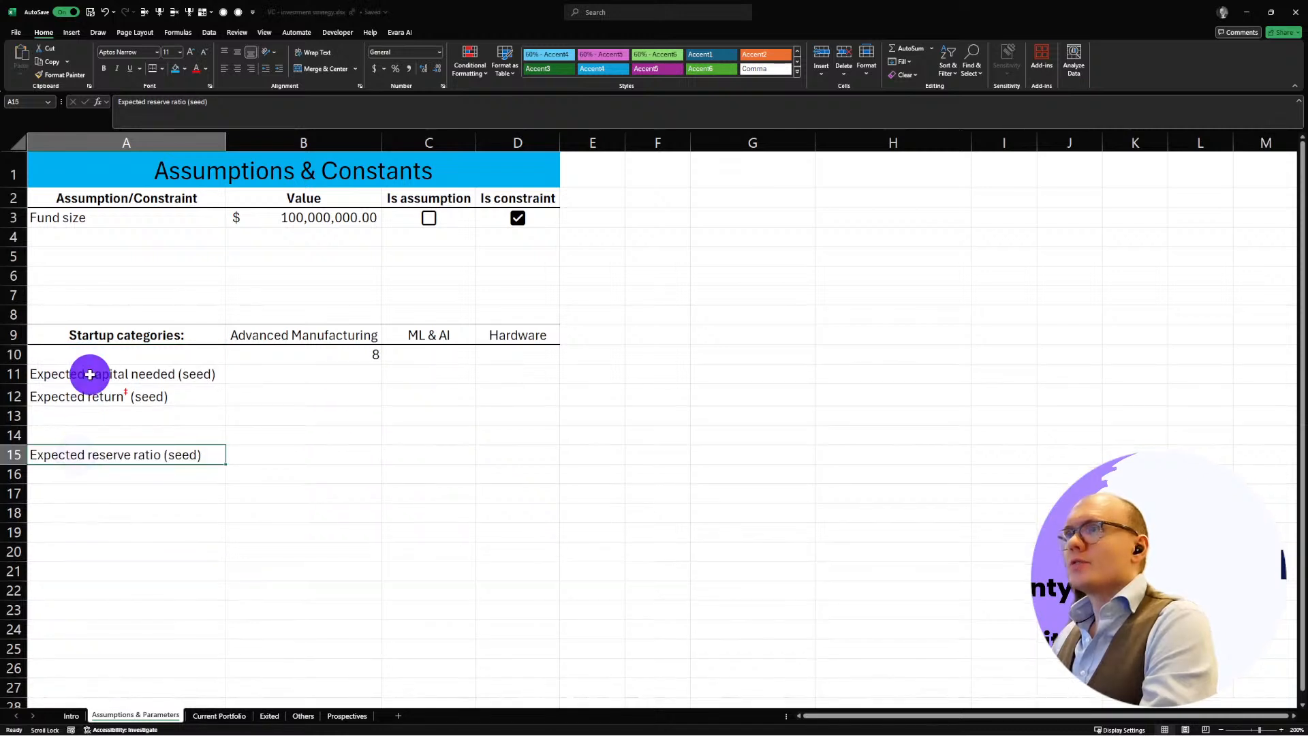
{"action": "left_click", "coordinate": [99, 368]}
{"action": "left_click_drag", "start_coordinate": [99, 368], "coordinate": [100, 352]}
{"action": "left_click", "coordinate": [127, 446]}
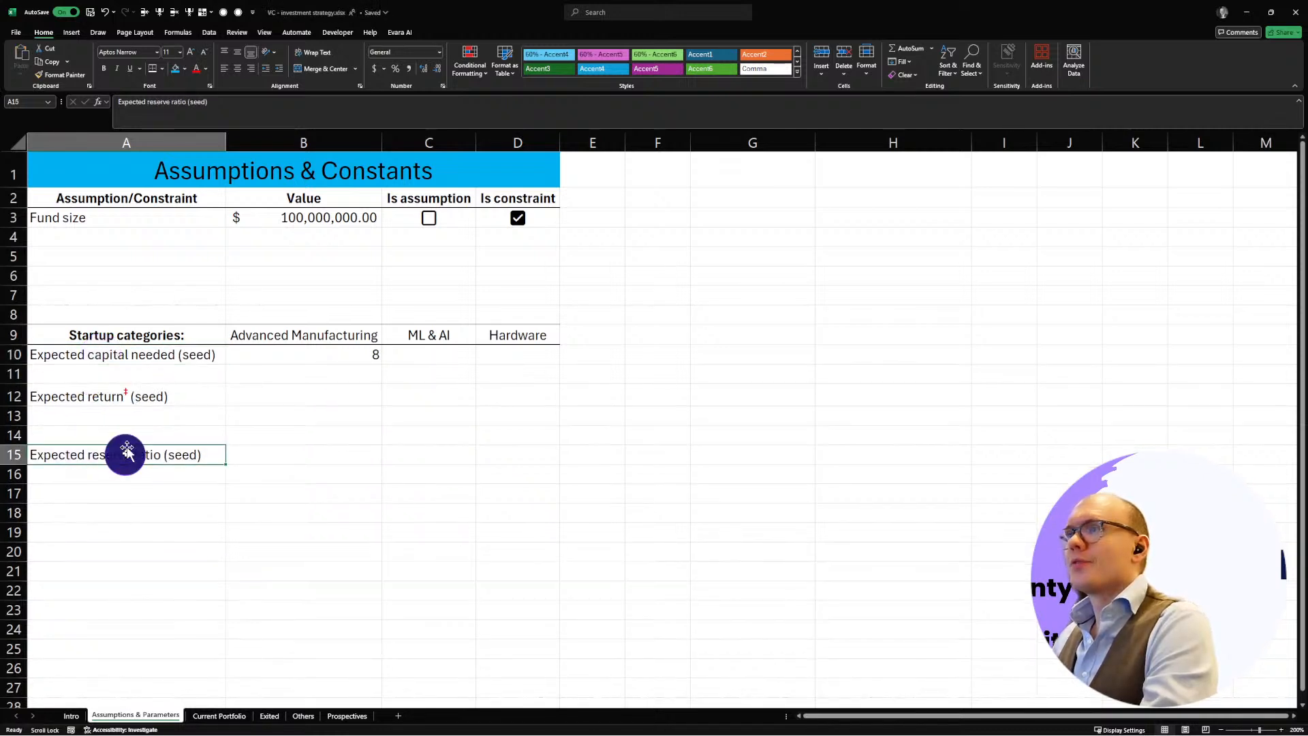
{"action": "left_click_drag", "start_coordinate": [127, 446], "coordinate": [129, 373]}
{"action": "left_click", "coordinate": [184, 488]}
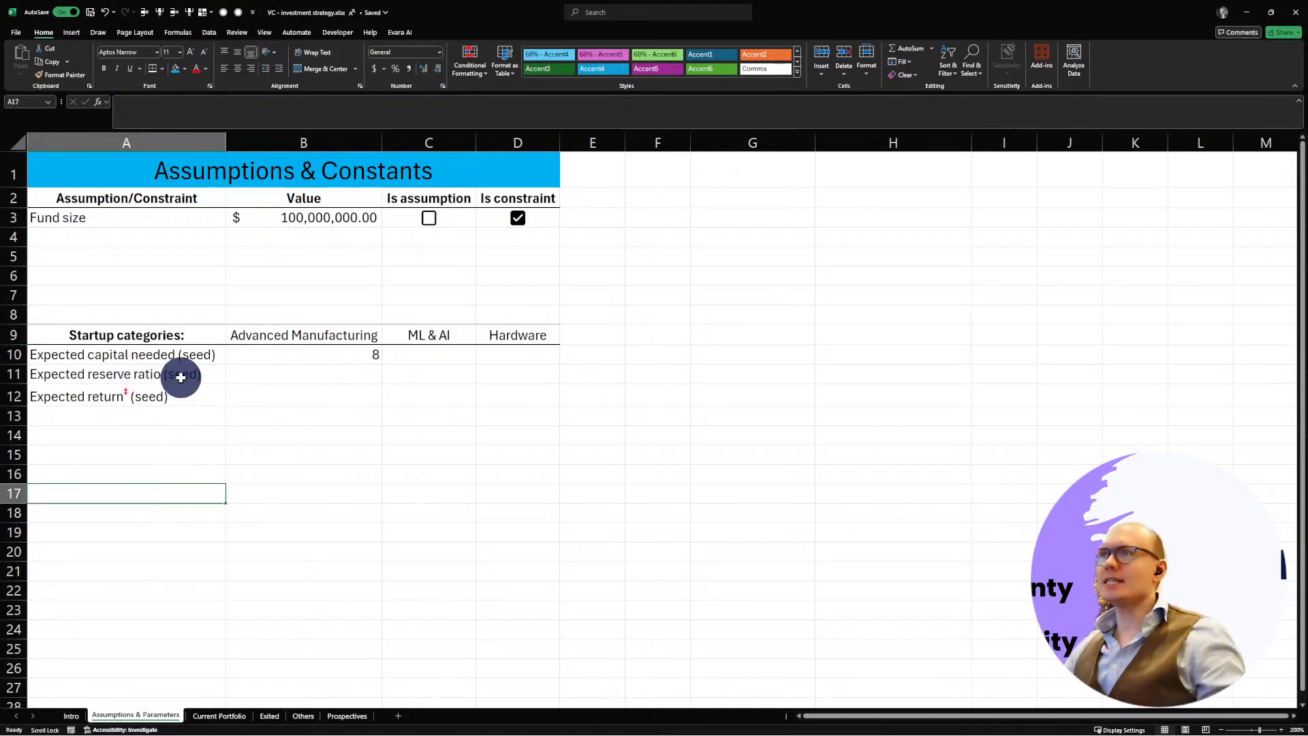
Step: Undo the moves that swapped the reserve ratio and capital needed labels
{"action": "key", "text": "ctrl+z"}
{"action": "key", "text": "ctrl+z"}
{"action": "key", "text": "ctrl+z"}
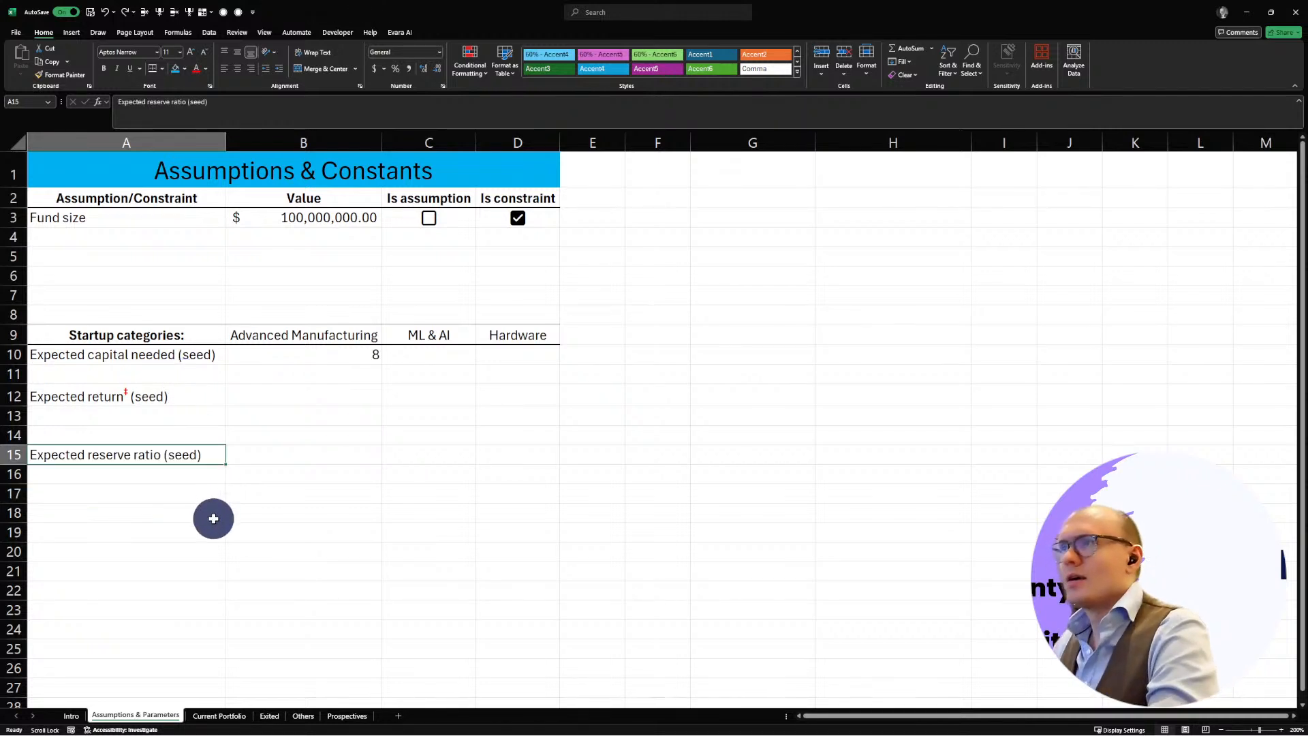
{"action": "left_click", "coordinate": [125, 488]}
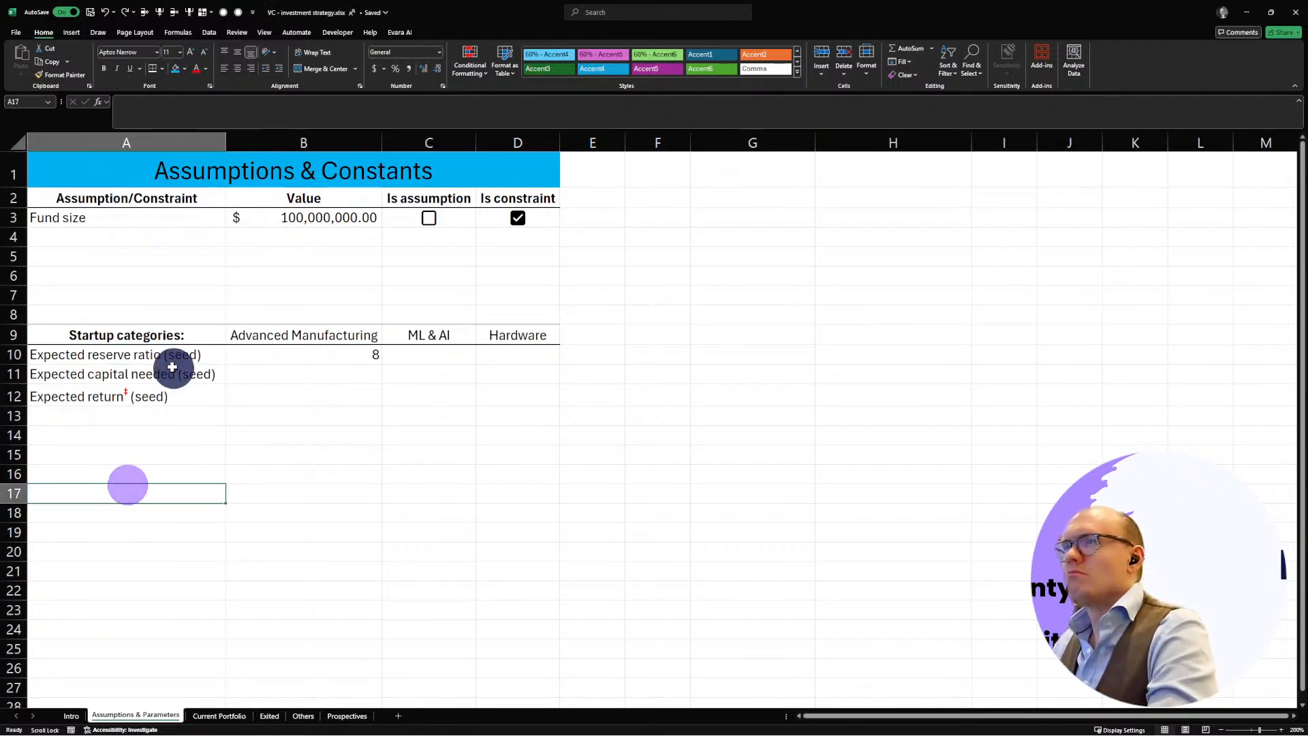
Step: Move the "Expected reserve ratio (seed)" label to A15 and the "Expected capital needed (seed)" label to A10
{"action": "left_click", "coordinate": [142, 355]}
{"action": "left_click_drag", "start_coordinate": [150, 363], "coordinate": [156, 450]}
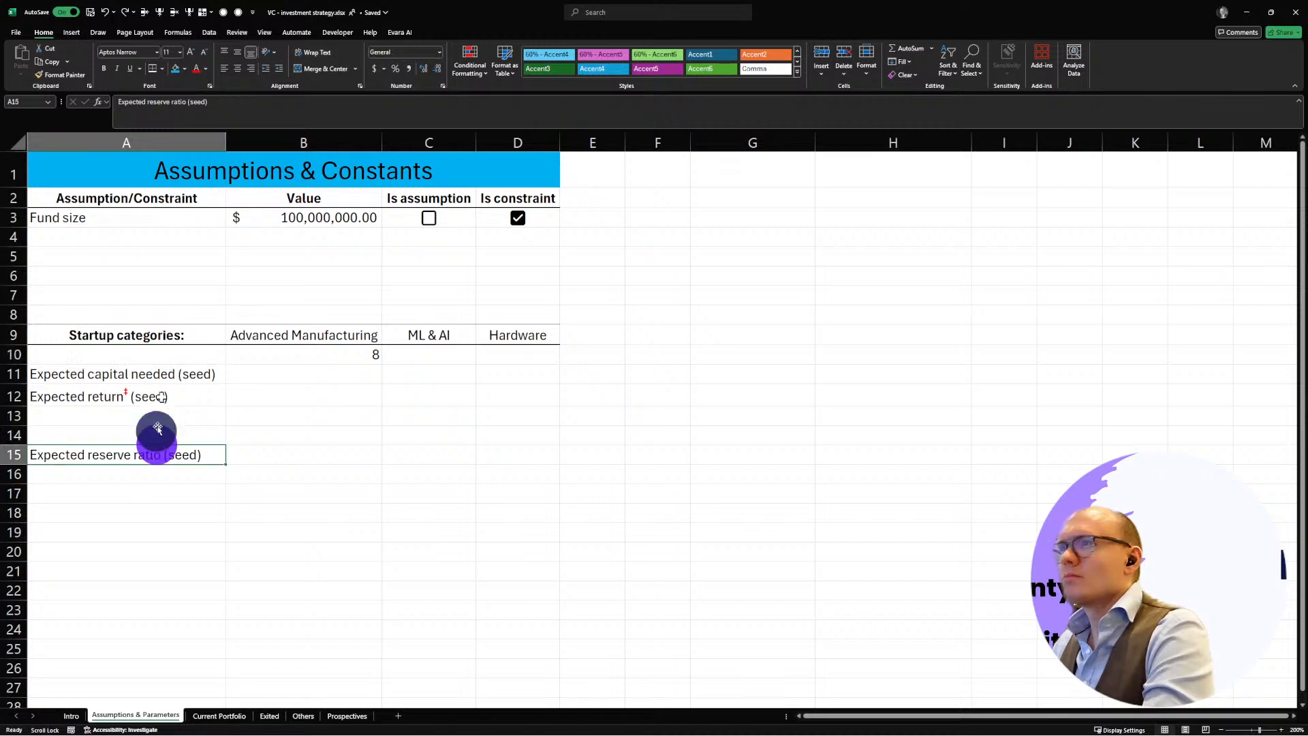
{"action": "left_click", "coordinate": [161, 368]}
{"action": "mouse_move", "coordinate": [166, 366]}
{"action": "left_mouse_down"}
{"action": "mouse_move", "coordinate": [166, 345]}
{"action": "mouse_move", "coordinate": [172, 353]}
{"action": "left_mouse_up"}
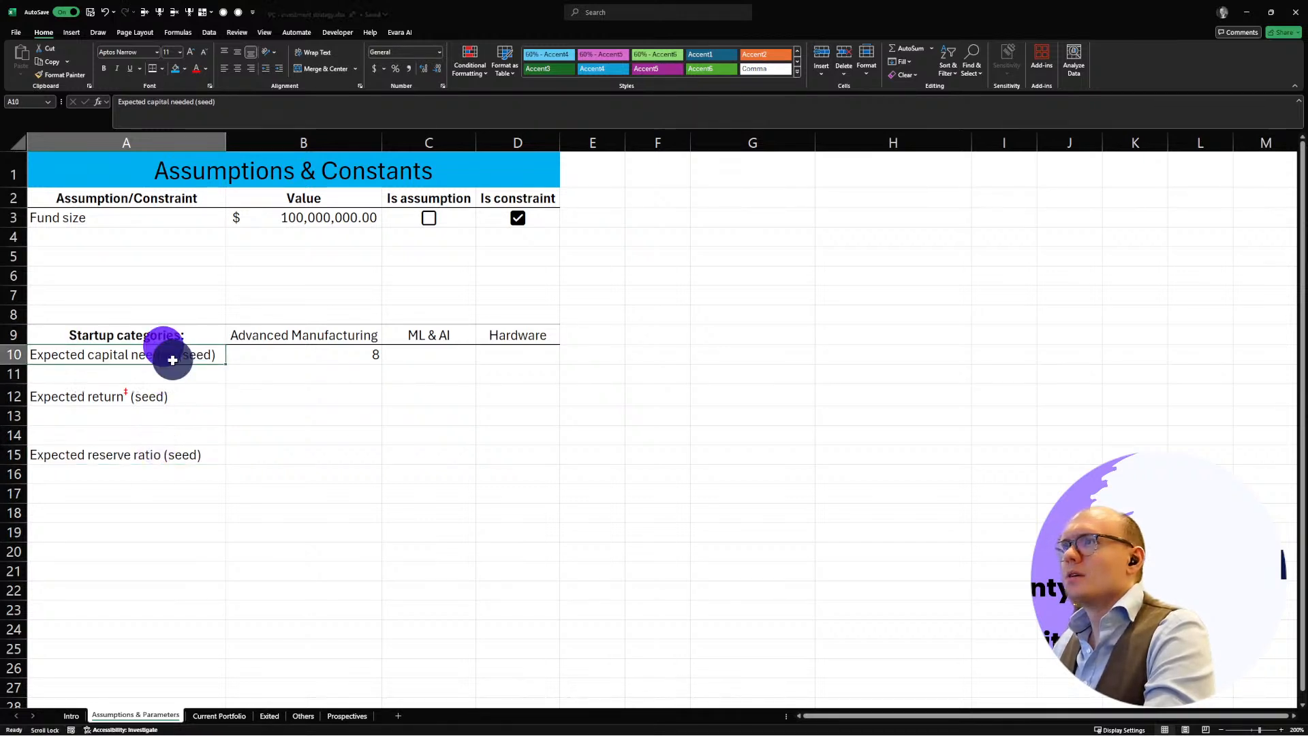
Step: Copy the "Expected capital needed (seed)" label from A10 into A11
{"action": "key", "text": "ctrl+c"}
{"action": "left_click", "coordinate": [156, 377]}
{"action": "key", "text": "ctrl+v"}
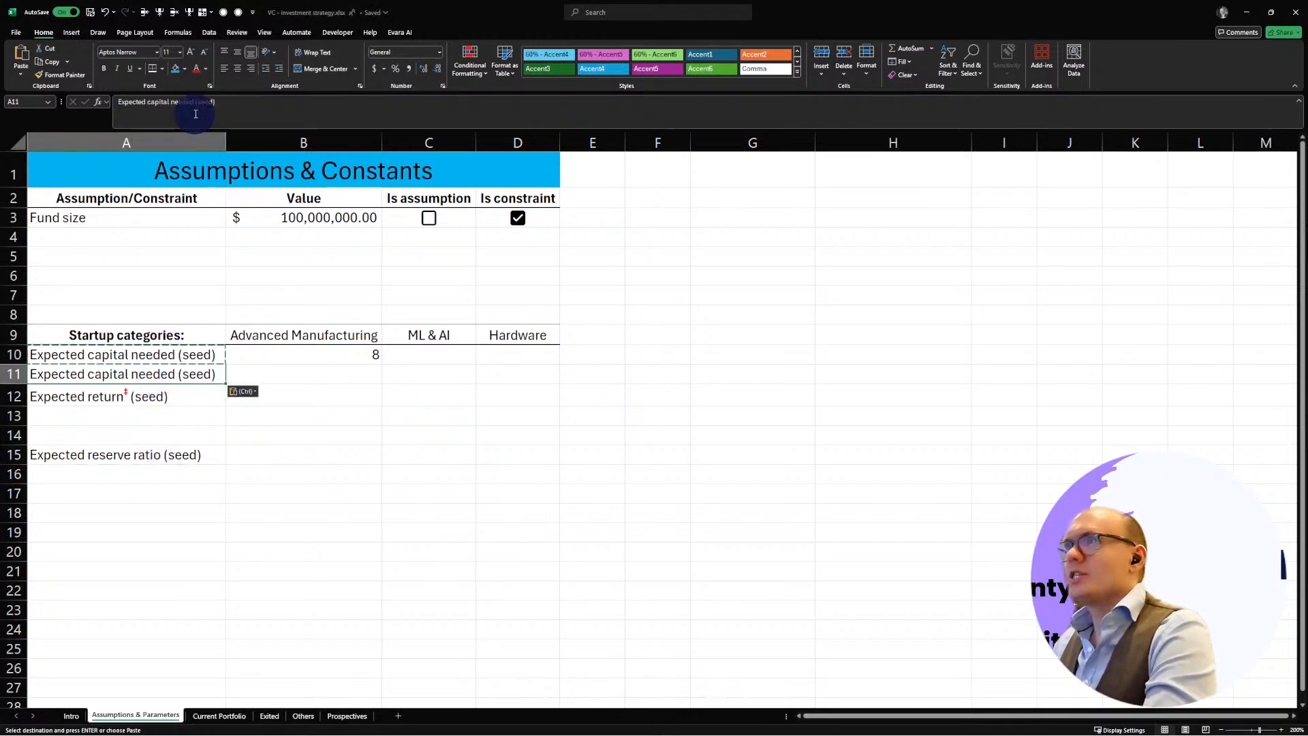
{"action": "key", "text": "Escape"}
{"action": "left_click", "coordinate": [152, 374]}
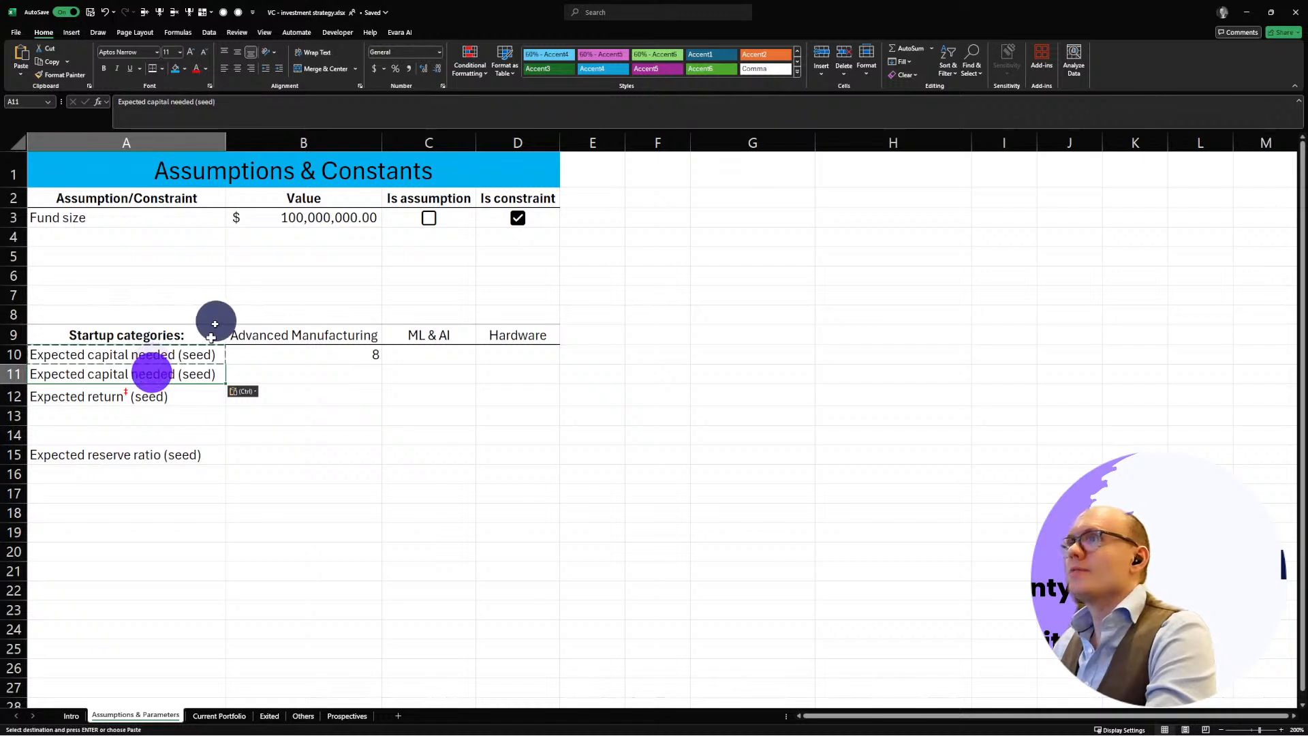
{"action": "left_click", "coordinate": [186, 422]}
{"action": "left_click", "coordinate": [185, 389]}
{"action": "left_click", "coordinate": [186, 376]}
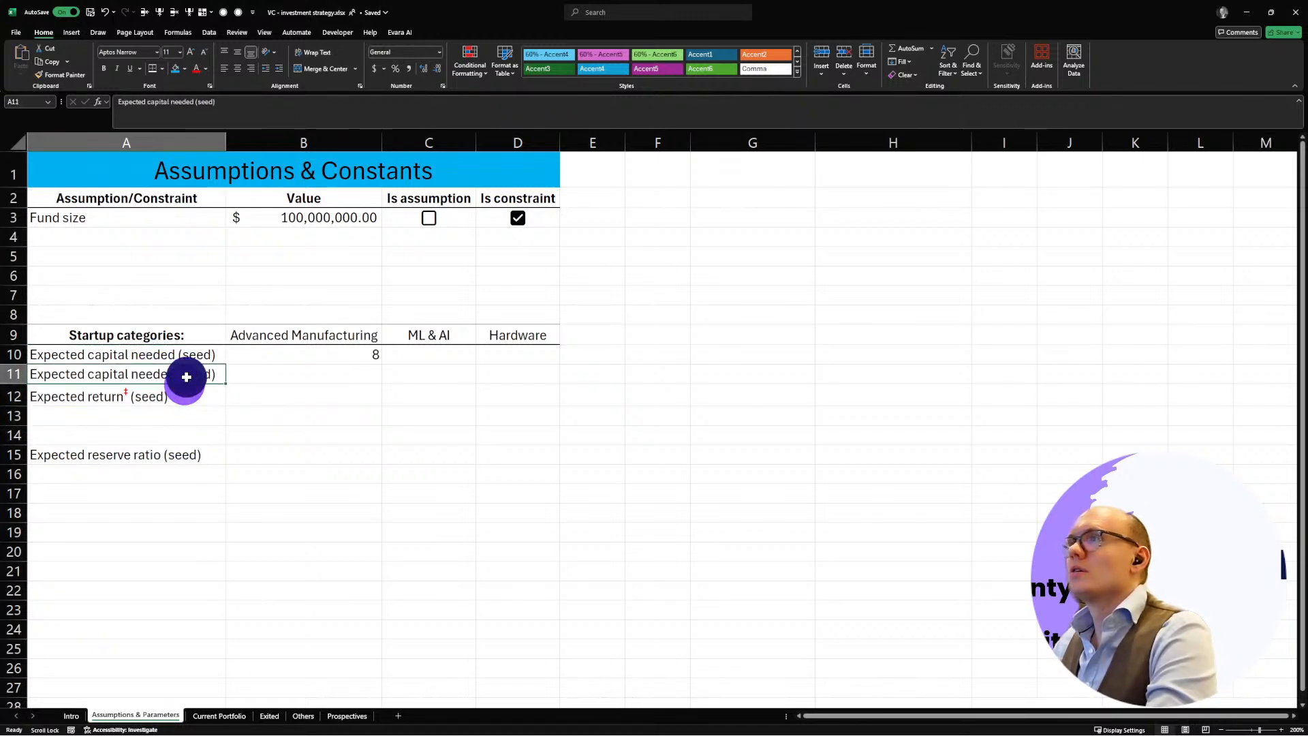
Step: Change the A11 label to "Expected capital needed (Series A)" and autofit column A to its contents
{"action": "double_click", "coordinate": [200, 102]}
{"action": "type", "text": "Series"}
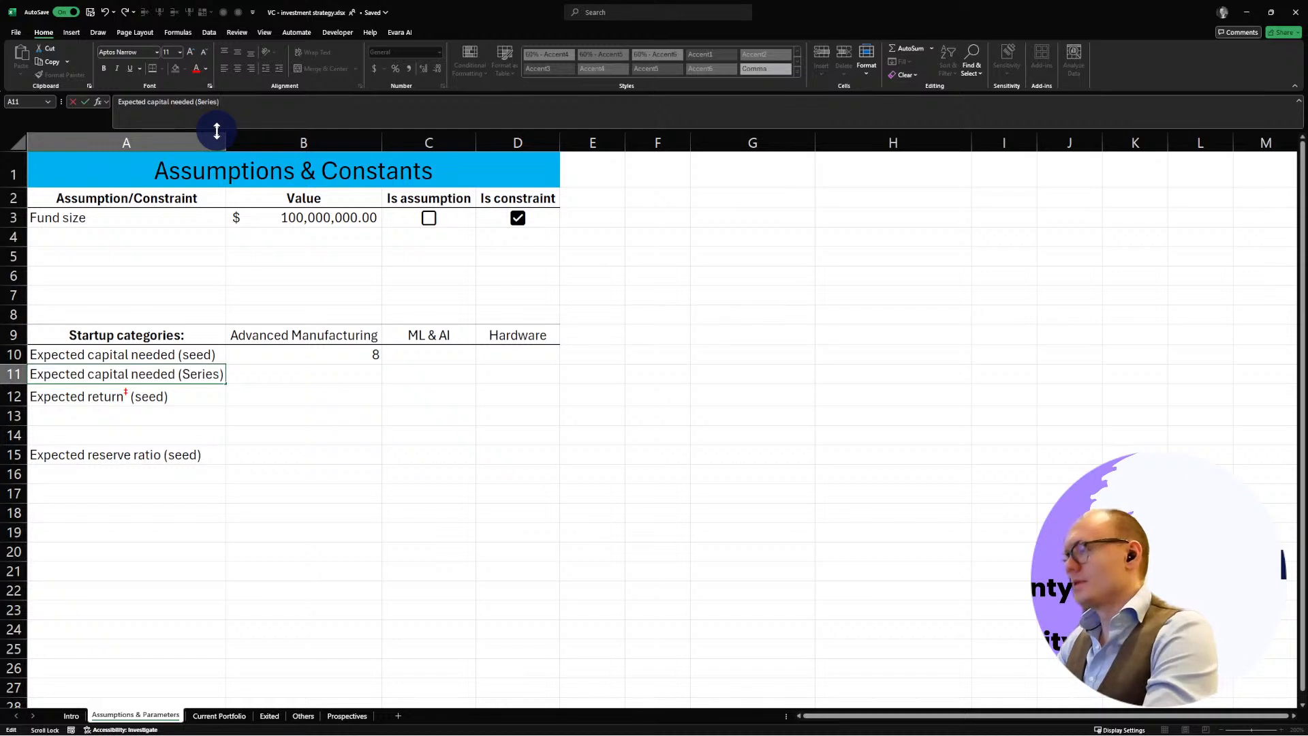
{"action": "type", "text": " A"}
{"action": "key", "text": "Return"}
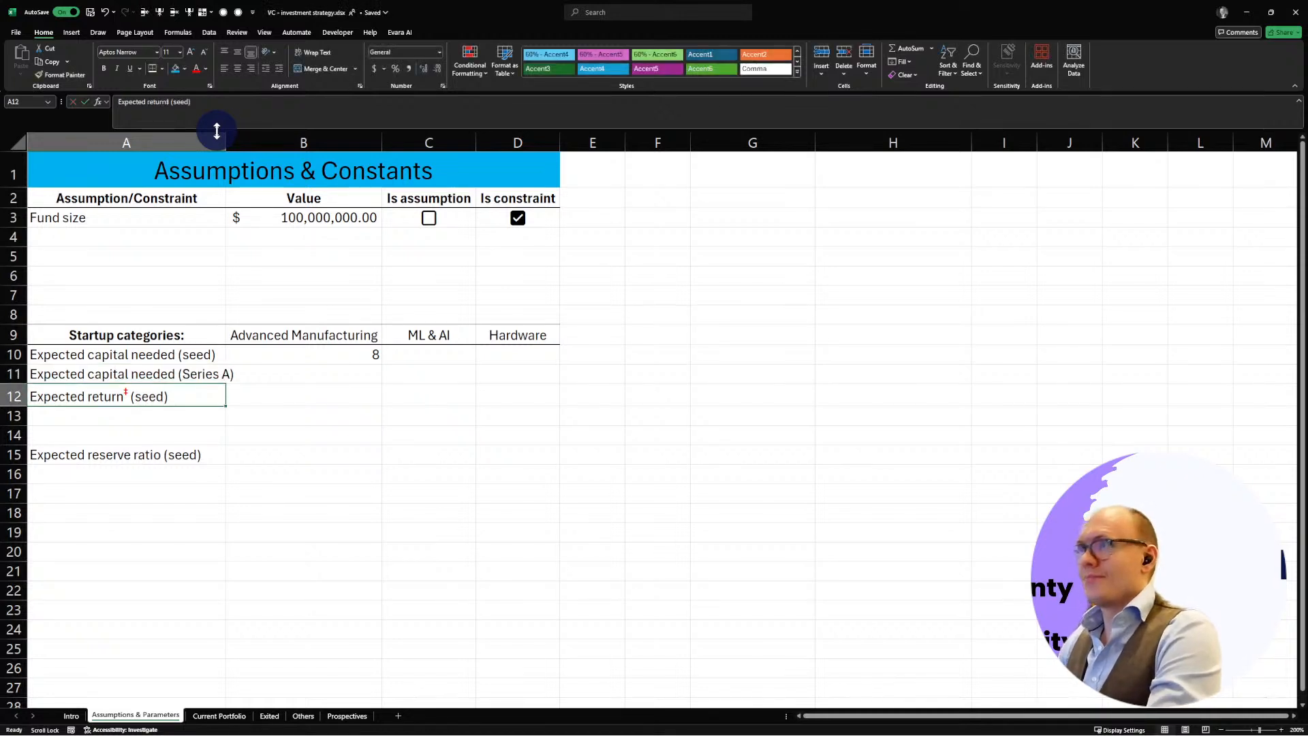
{"action": "double_click", "coordinate": [226, 136]}
Step: Make "series" lowercase in A11 so the label reads "Expected capital needed (series A)"
{"action": "left_click", "coordinate": [175, 374]}
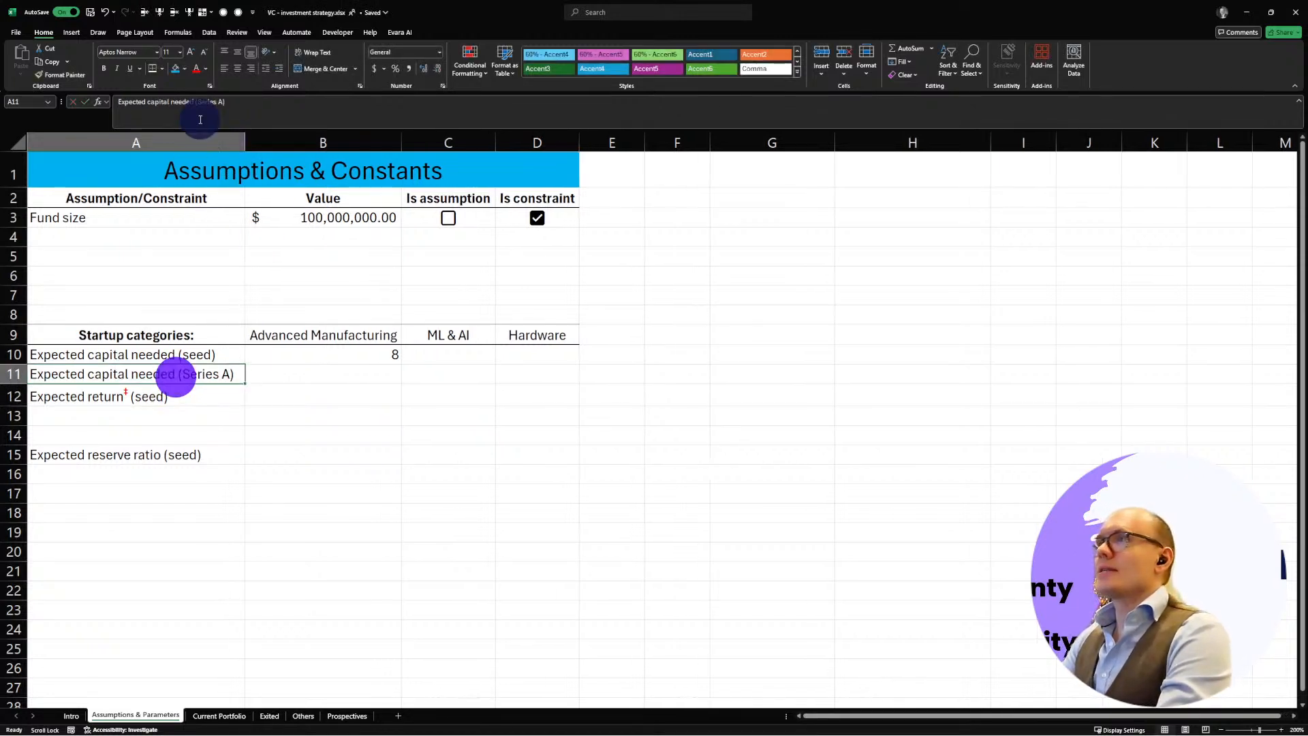
{"action": "left_click", "coordinate": [211, 104]}
{"action": "key", "text": "BackSpace"}
{"action": "type", "text": "s"}
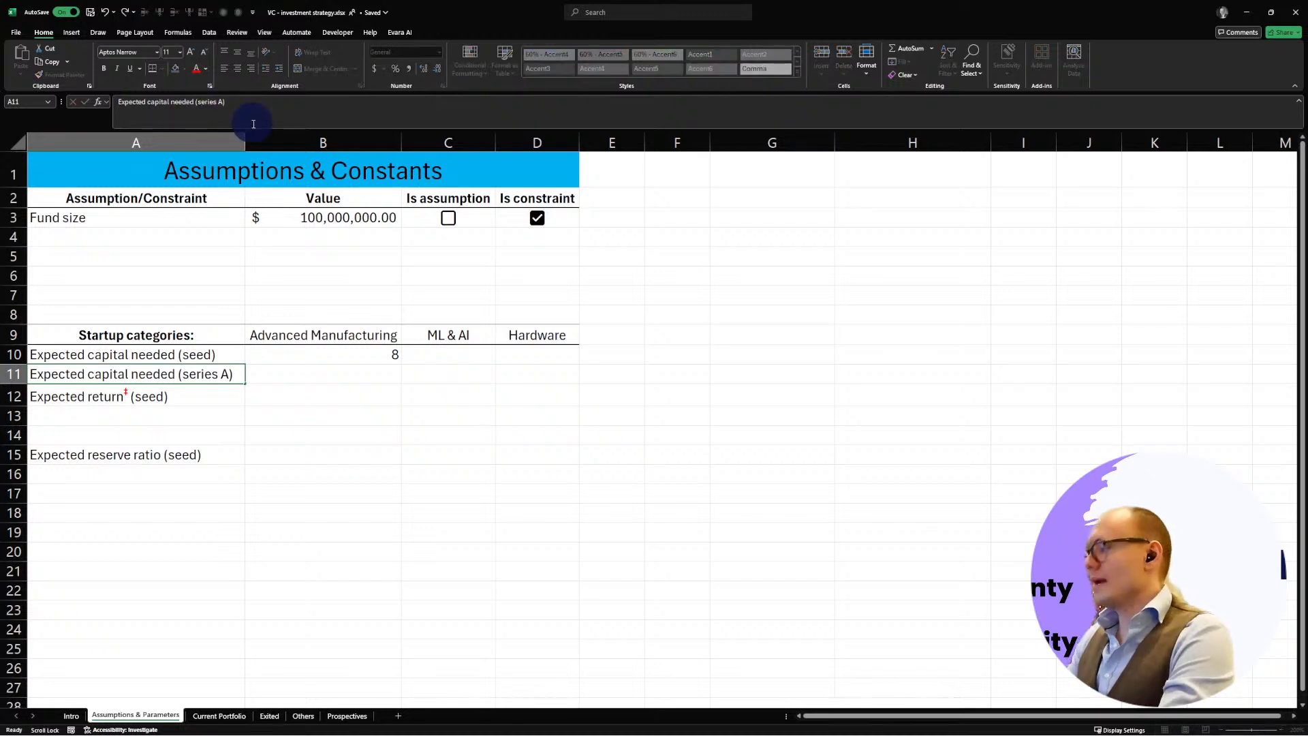
{"action": "key", "text": "Return"}
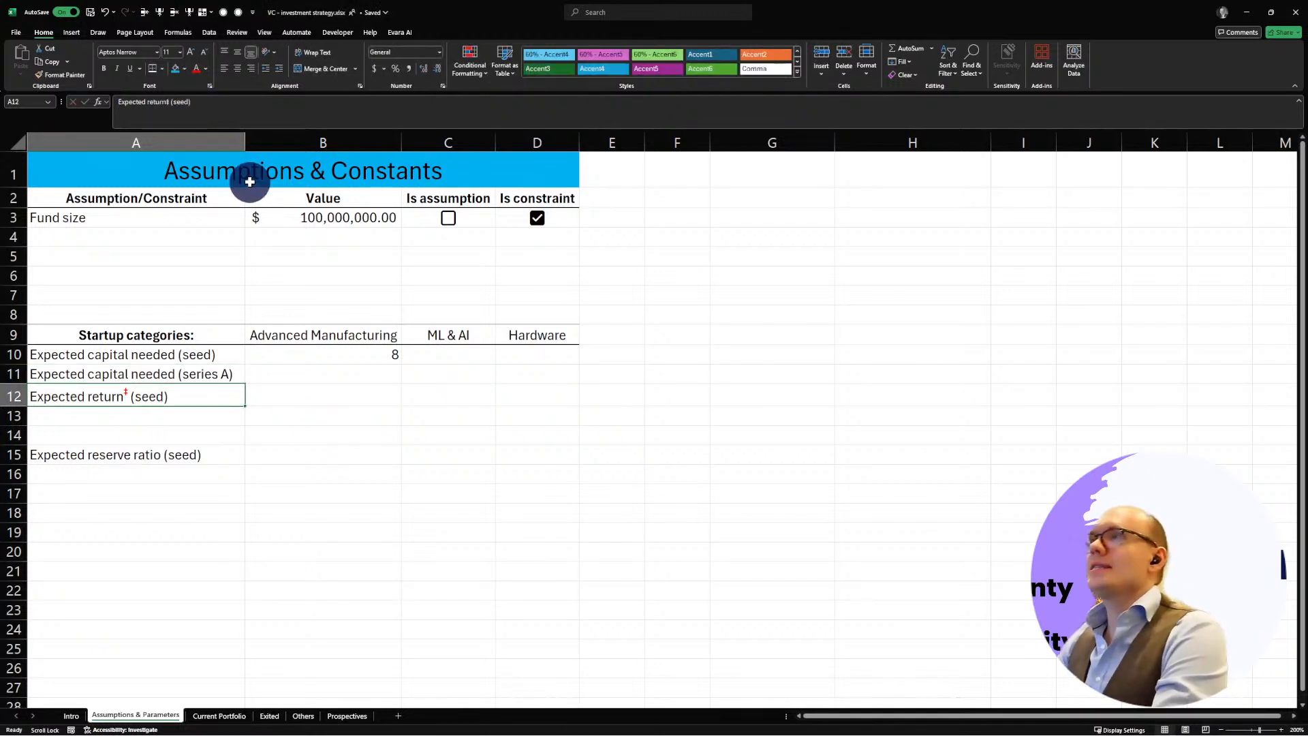
Step: Insert a row above "Expected return (seed)" and move the "Expected reserve ratio (seed)" label into A12
{"action": "left_click", "coordinate": [14, 396]}
{"action": "left_click", "coordinate": [145, 11]}
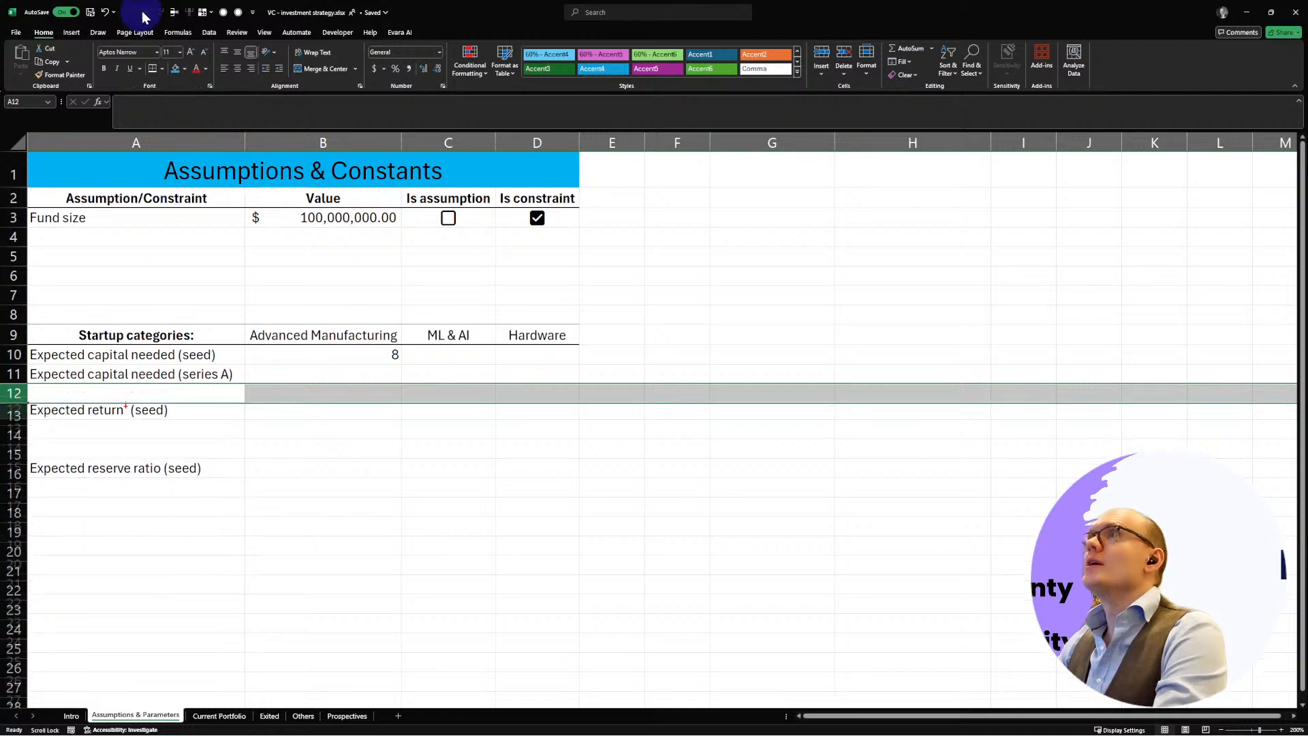
{"action": "left_click", "coordinate": [109, 470]}
{"action": "left_click_drag", "start_coordinate": [109, 469], "coordinate": [145, 393]}
{"action": "left_click", "coordinate": [109, 497]}
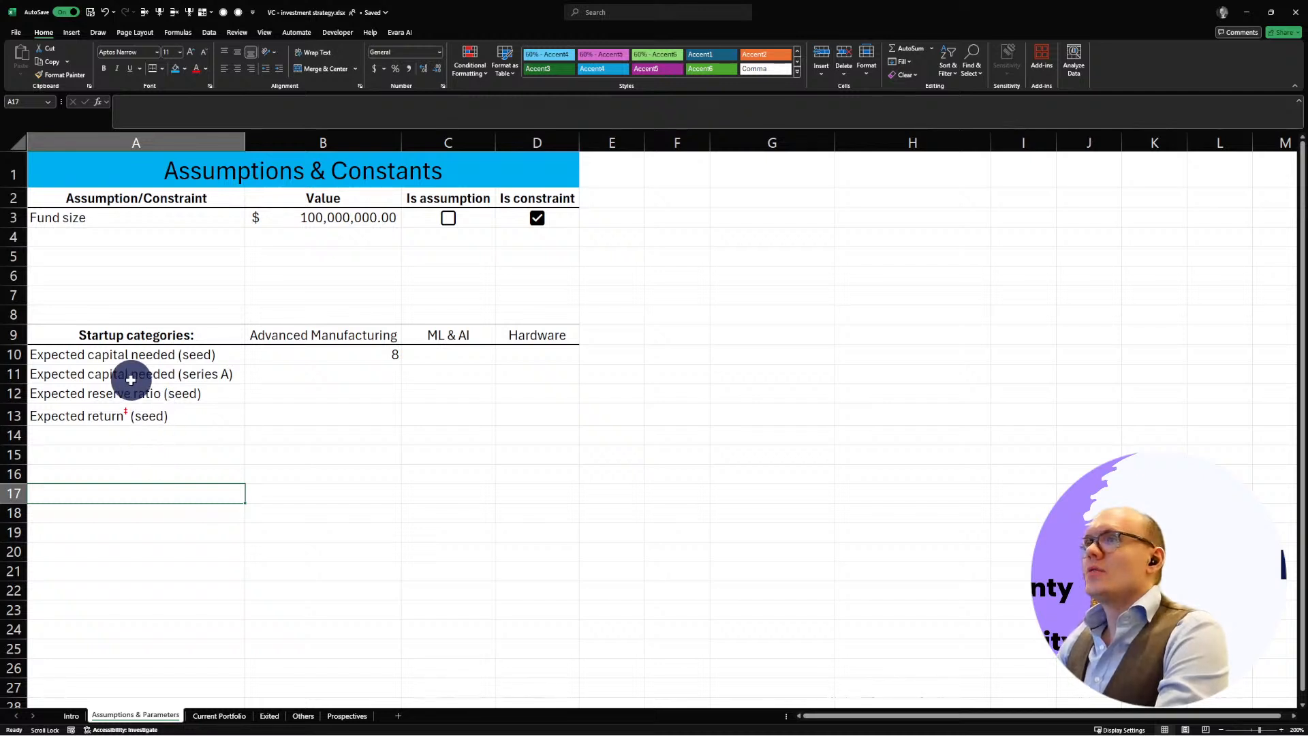
Step: Move the Advanced Manufacturing value 8 from B10 to B11, the series A capital row
{"action": "left_click", "coordinate": [345, 357]}
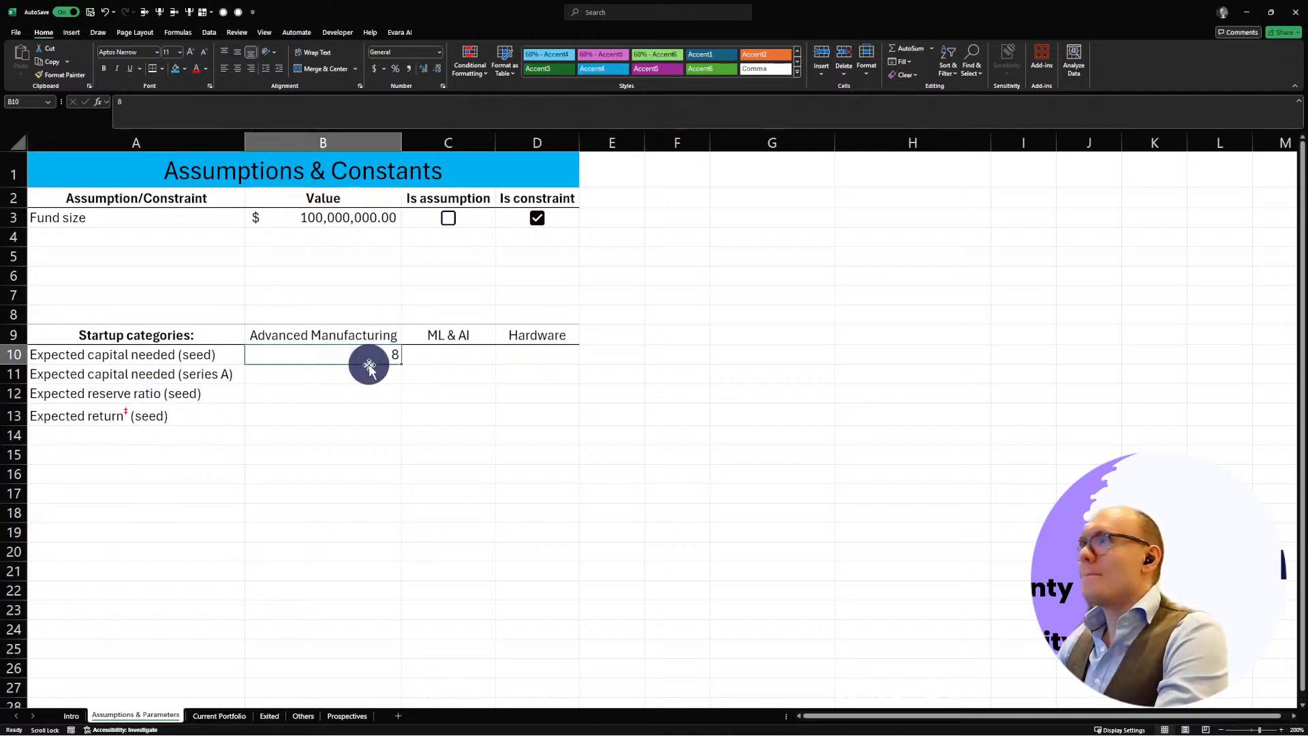
{"action": "left_click_drag", "start_coordinate": [368, 362], "coordinate": [363, 376]}
{"action": "left_click", "coordinate": [301, 431]}
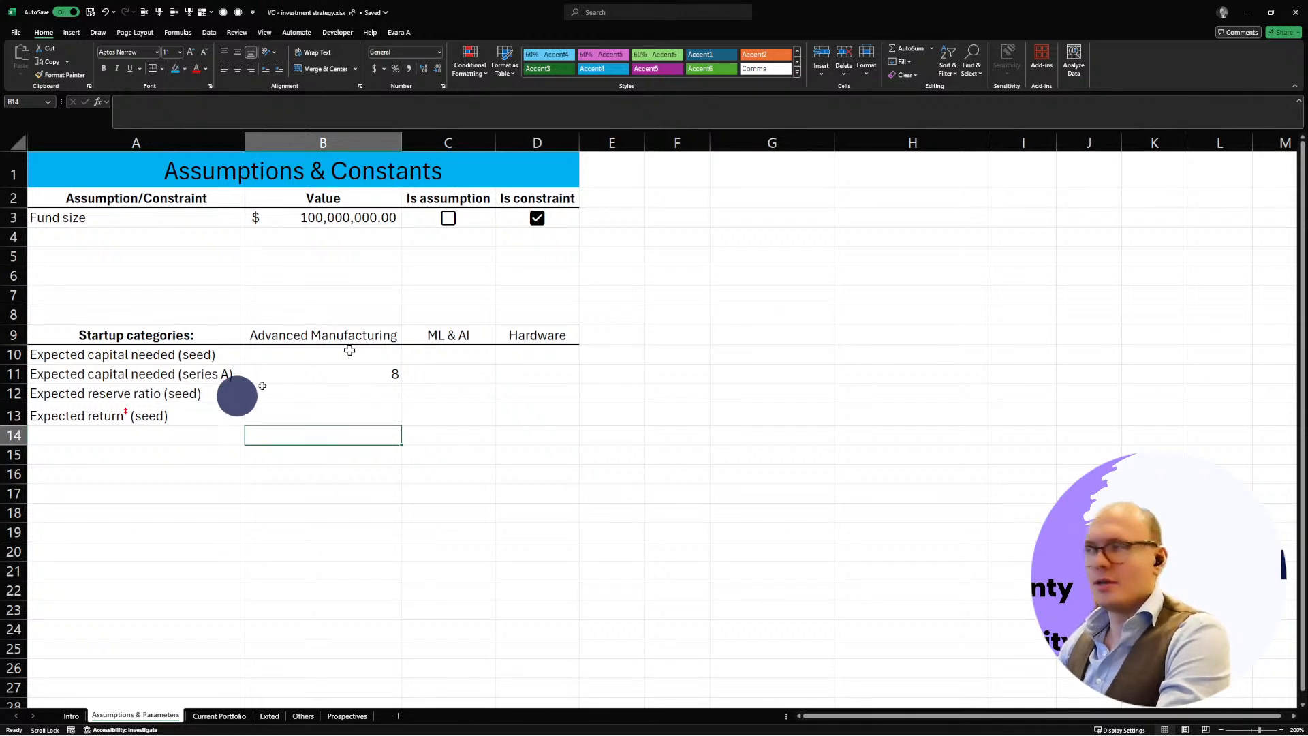
Step: Turn the Advanced Manufacturing series A capital value in B11 into the formula =8*B10
{"action": "left_click", "coordinate": [362, 372]}
{"action": "left_click", "coordinate": [273, 110]}
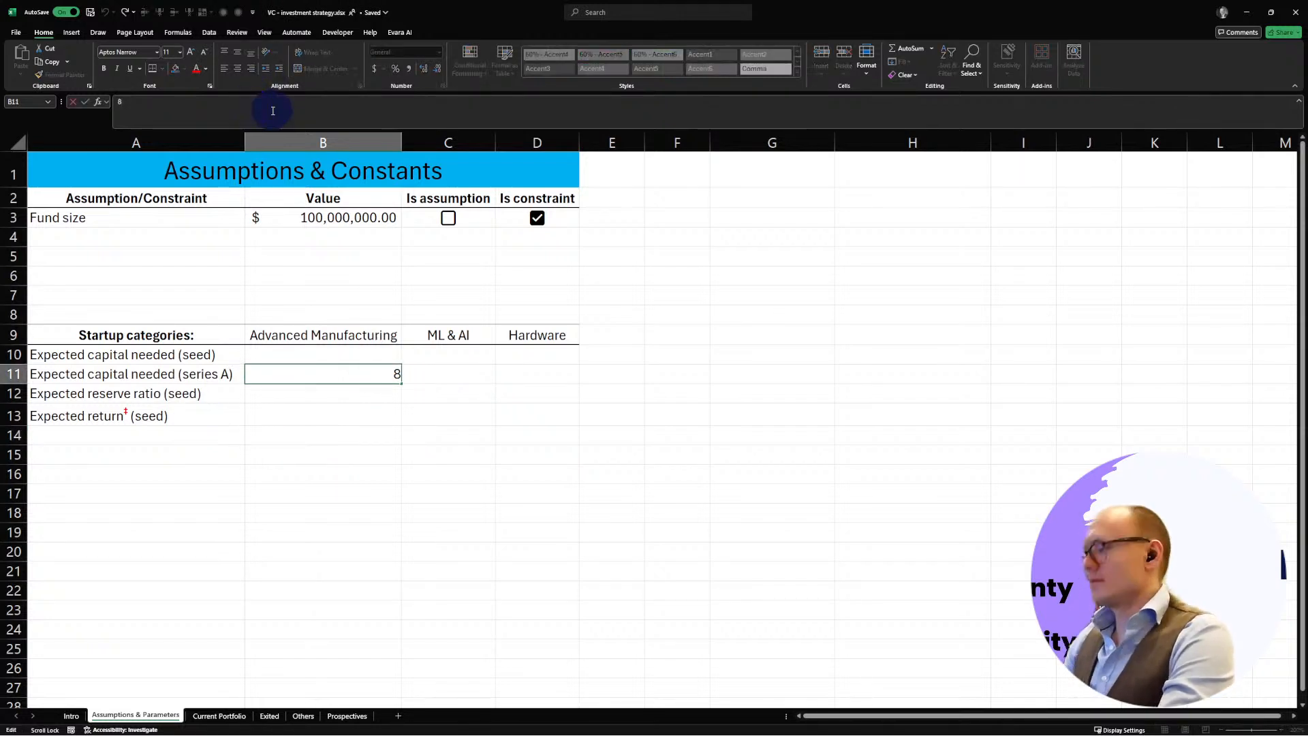
{"action": "left_click", "coordinate": [354, 368]}
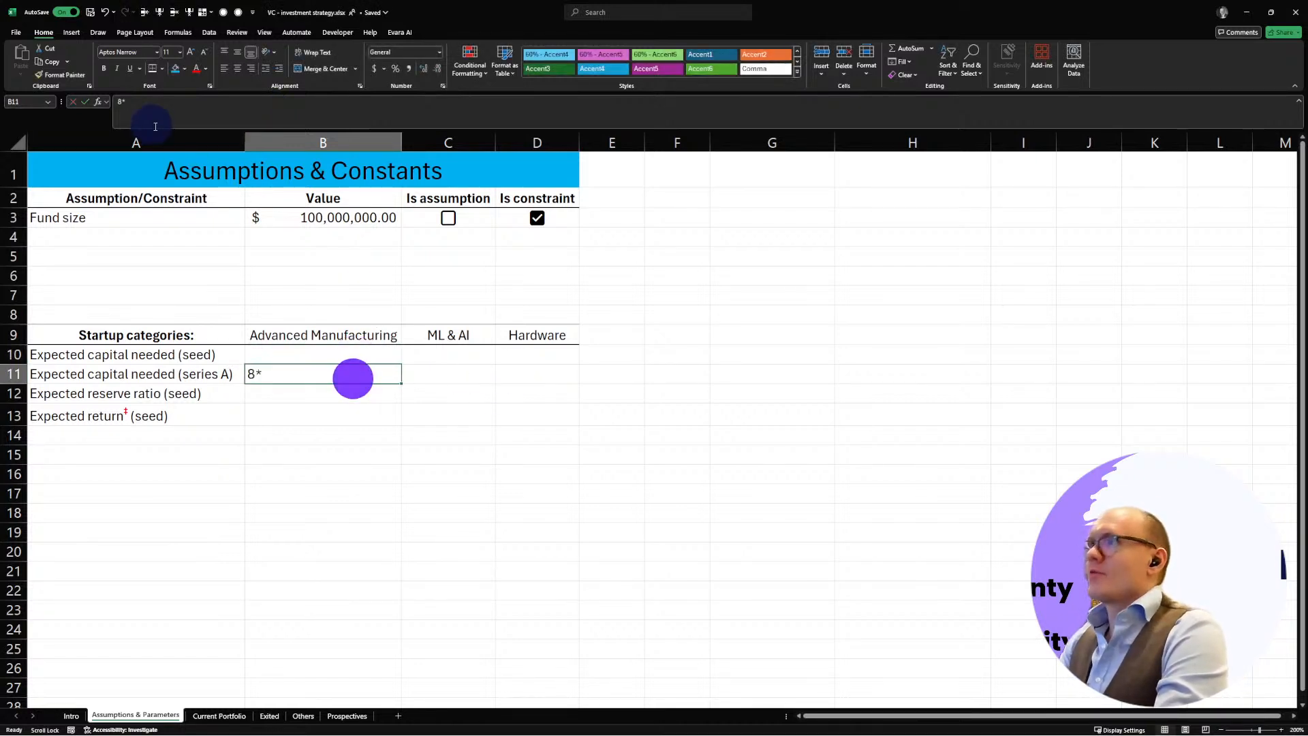
{"action": "left_click", "coordinate": [120, 103]}
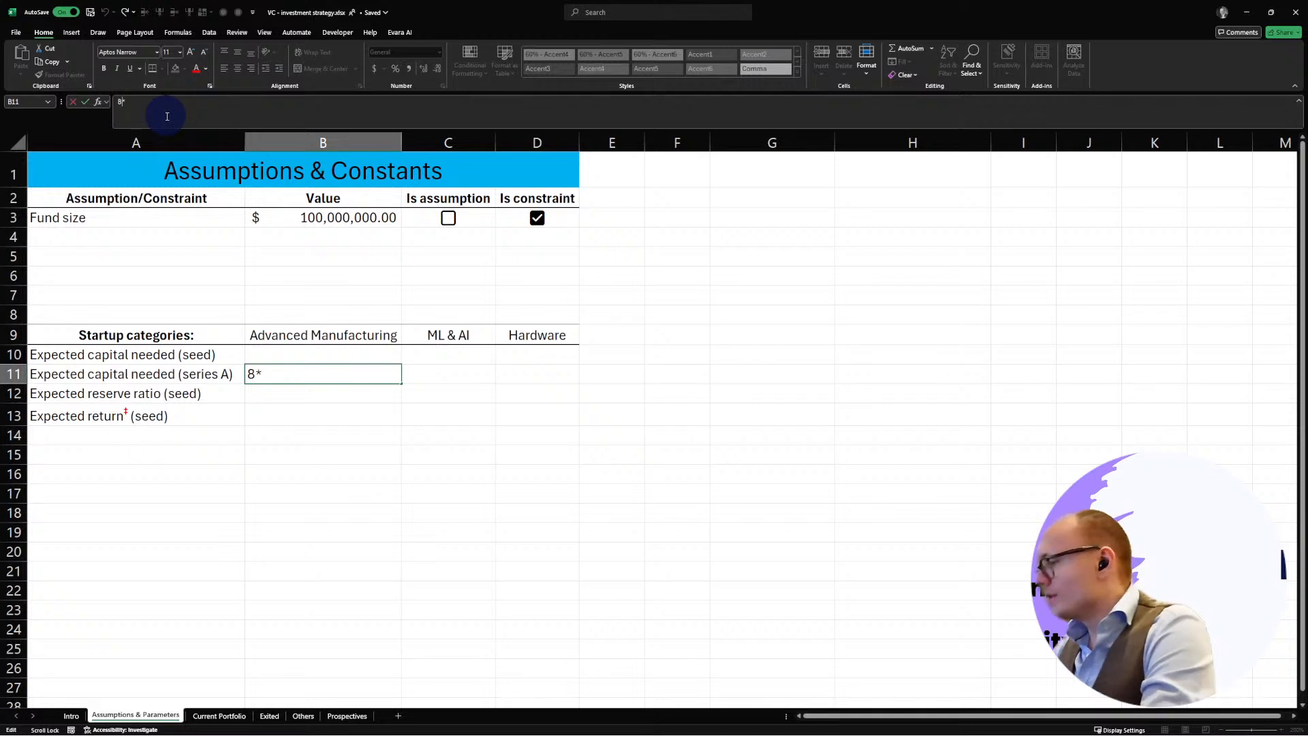
{"action": "type", "text": "="}
{"action": "key", "text": "Return"}
{"action": "key", "text": "Return"}
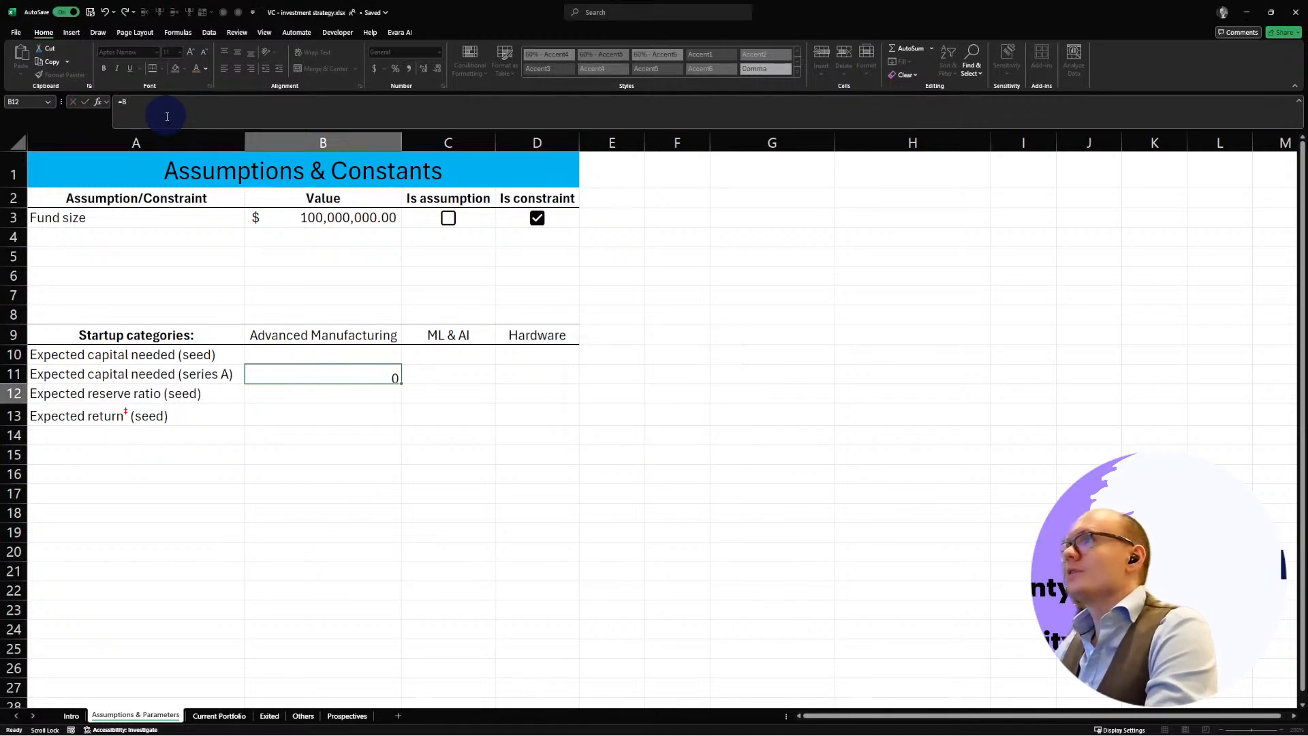
{"action": "left_click", "coordinate": [341, 377]}
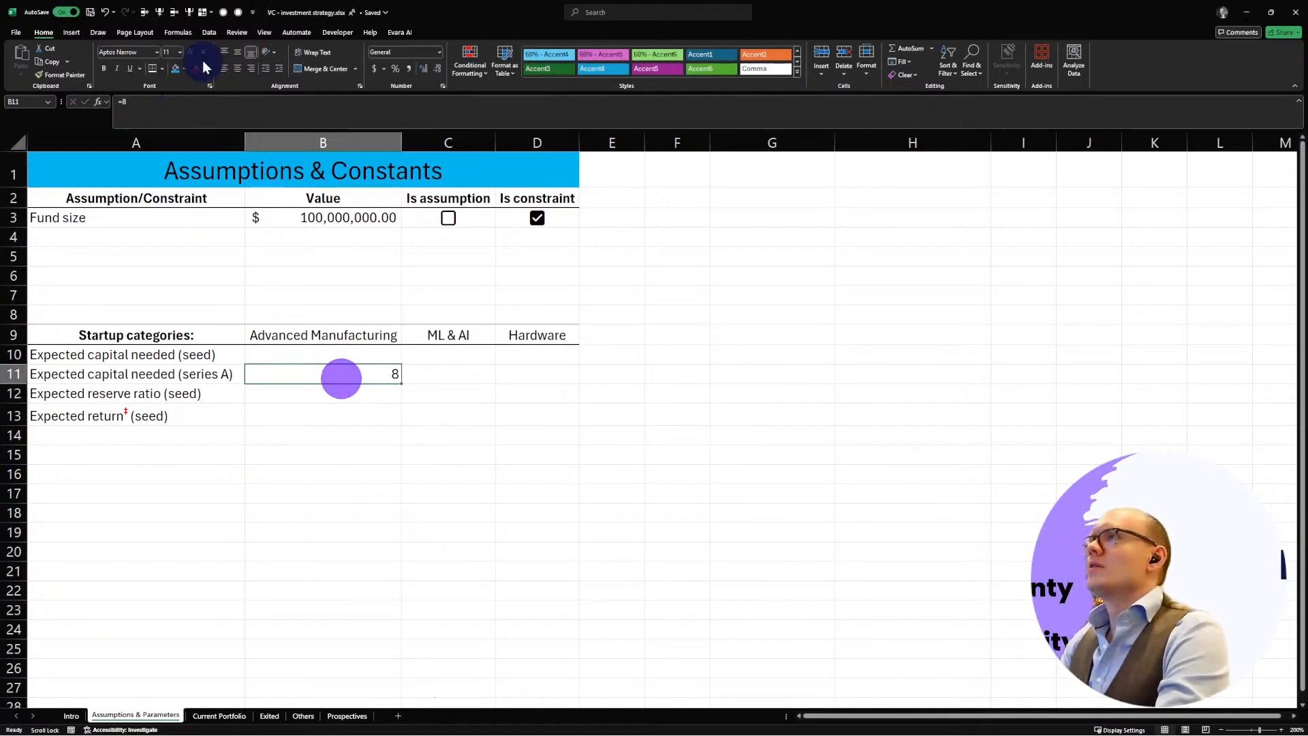
{"action": "left_click", "coordinate": [173, 105]}
{"action": "type", "text": "*"}
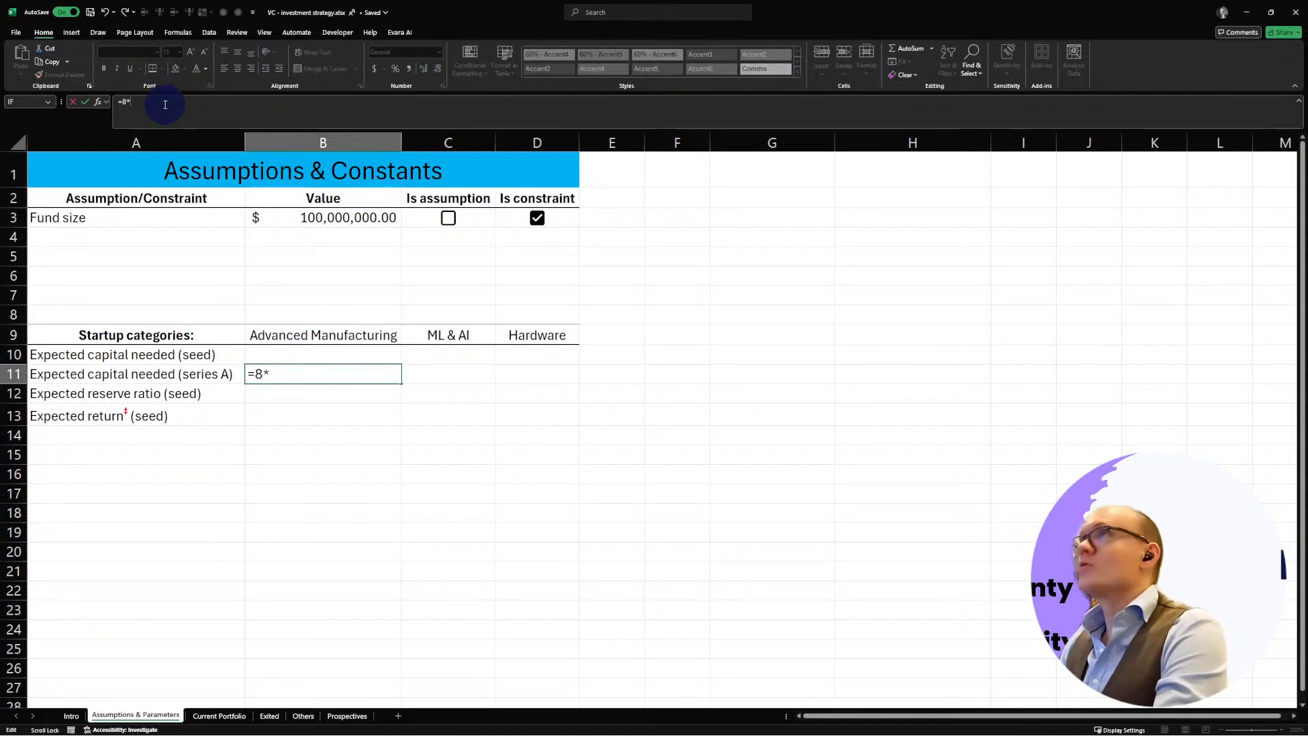
{"action": "left_click", "coordinate": [324, 354]}
{"action": "key", "text": "Return"}
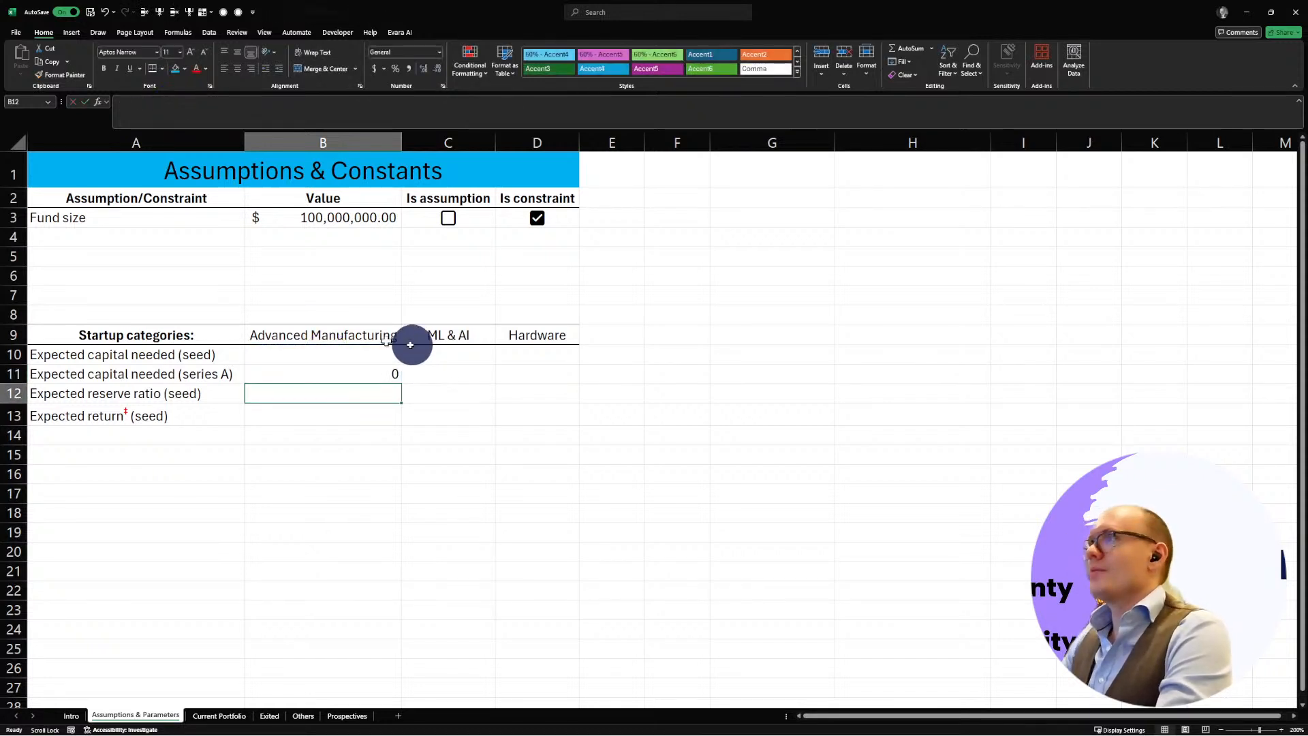
Step: Enter $5,000,000 in B10 as the expected seed capital for Advanced Manufacturing
{"action": "left_click", "coordinate": [283, 355]}
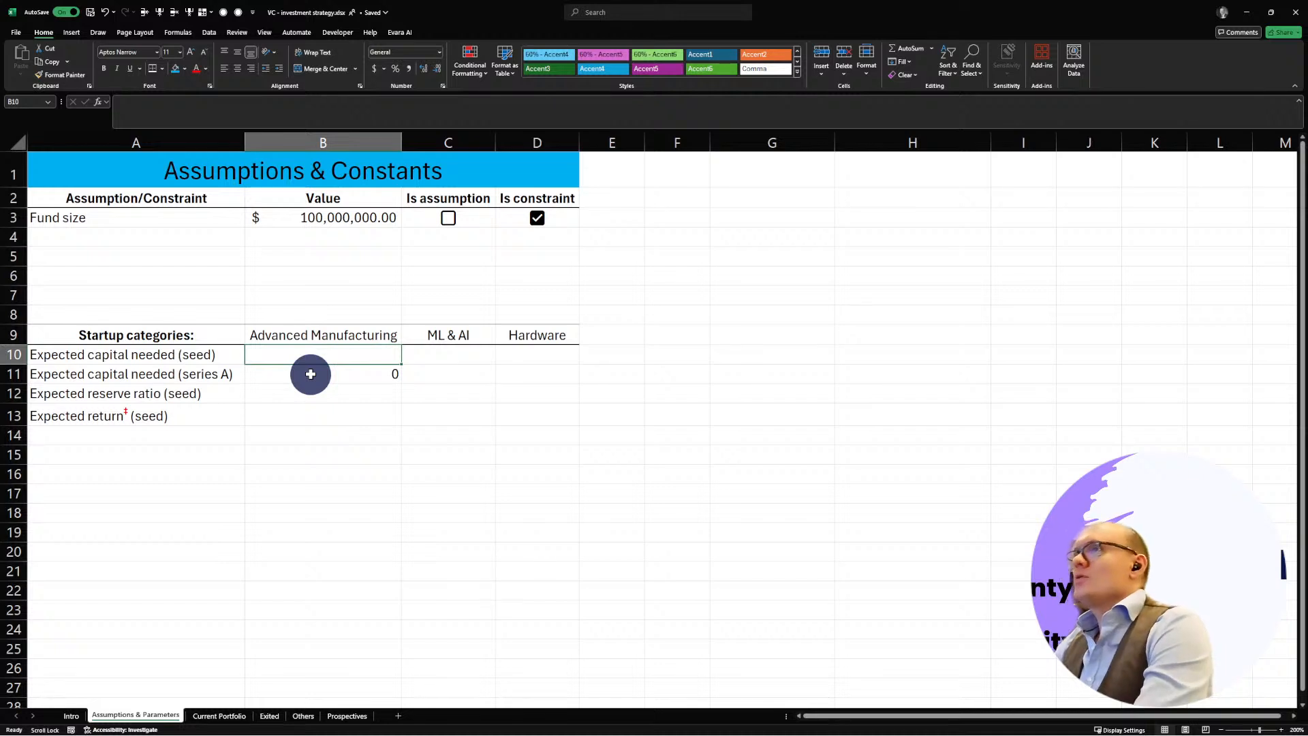
{"action": "scroll", "coordinate": [310, 374], "scroll_direction": "down", "scroll_amount": 1}
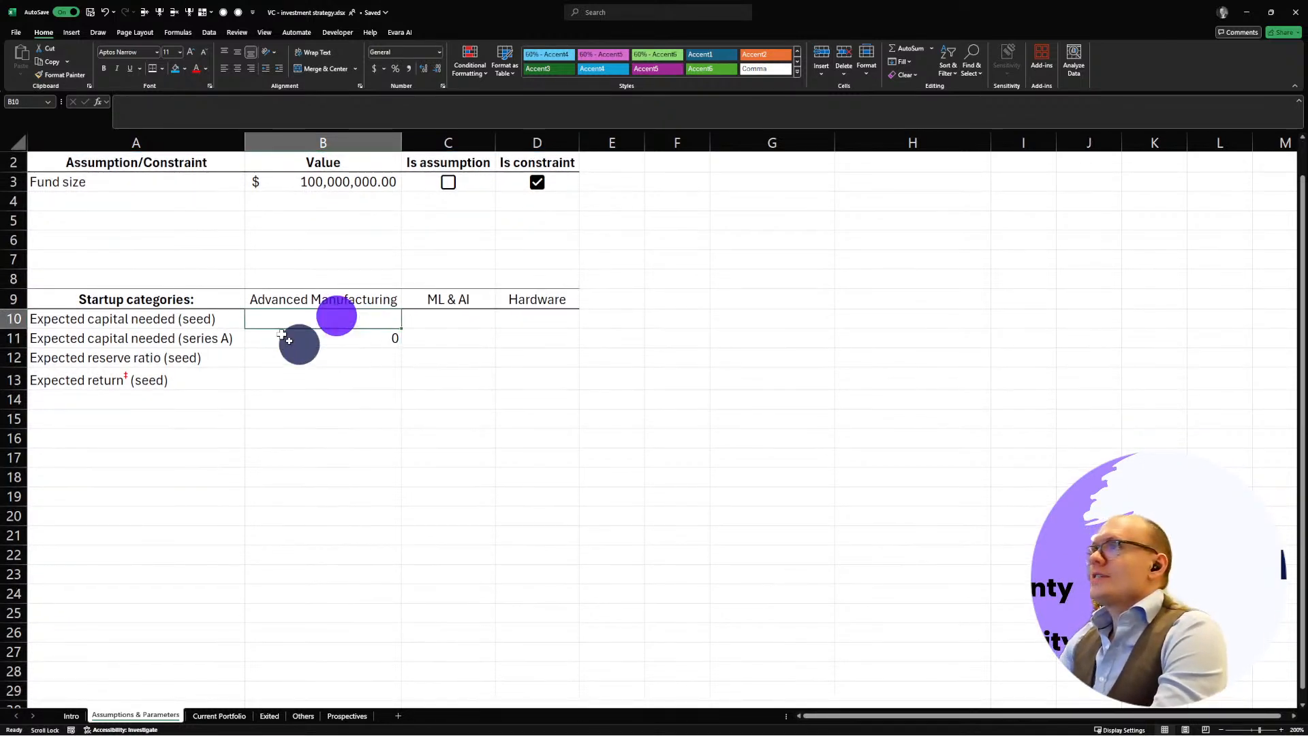
{"action": "scroll", "coordinate": [359, 483], "scroll_direction": "up", "scroll_amount": 1}
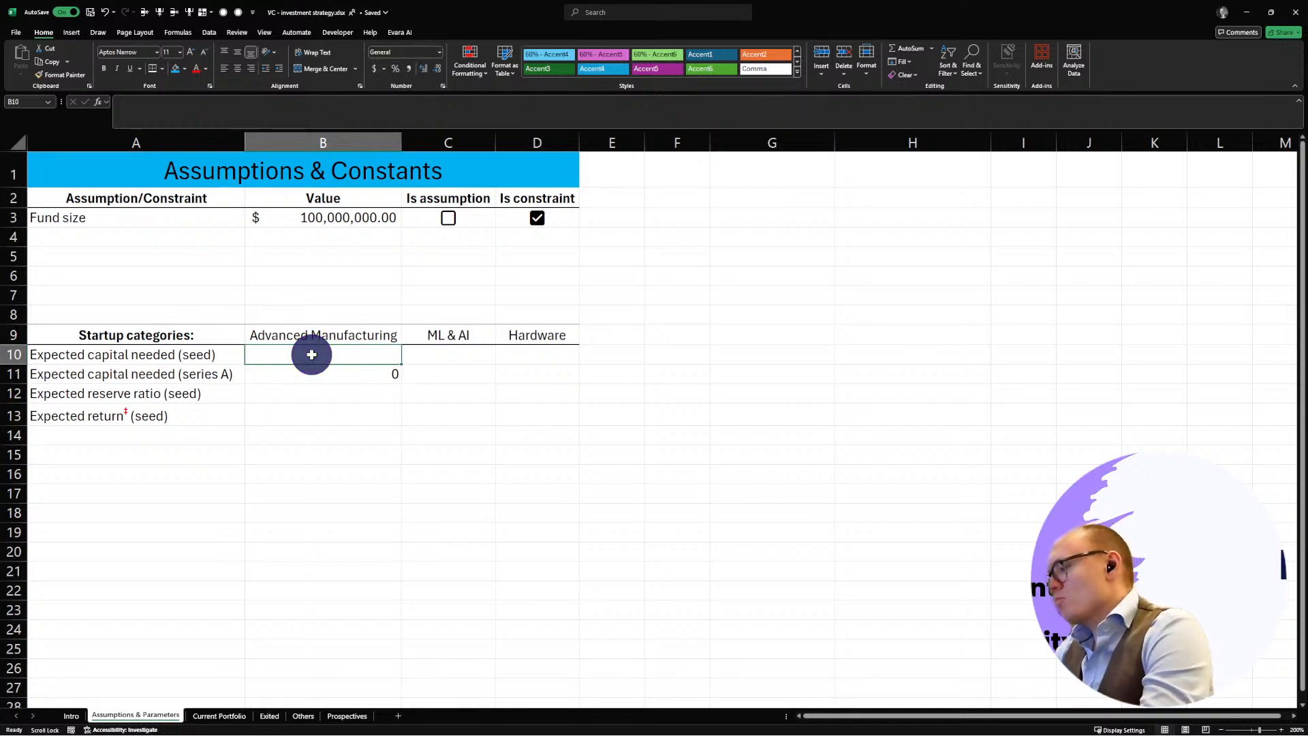
{"action": "type", "text": "$"}
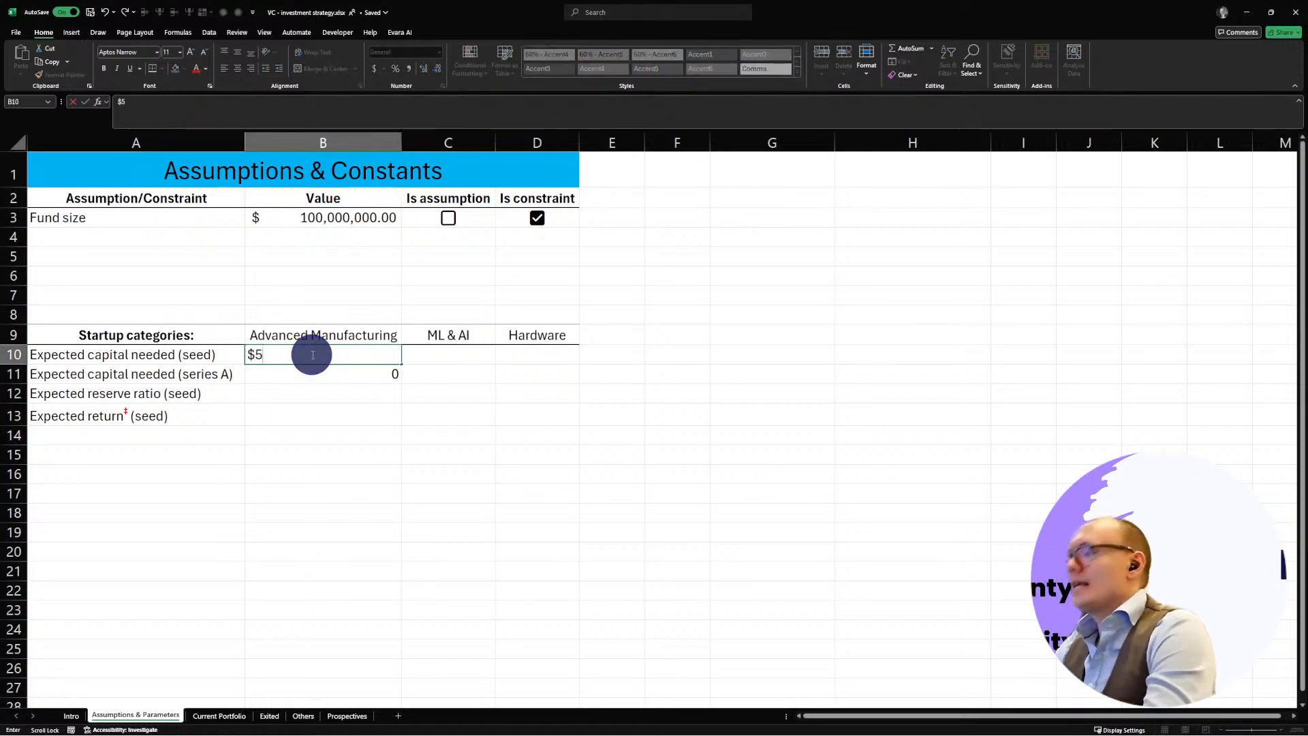
{"action": "type", "text": "5,000,000"}
{"action": "key", "text": "Return"}
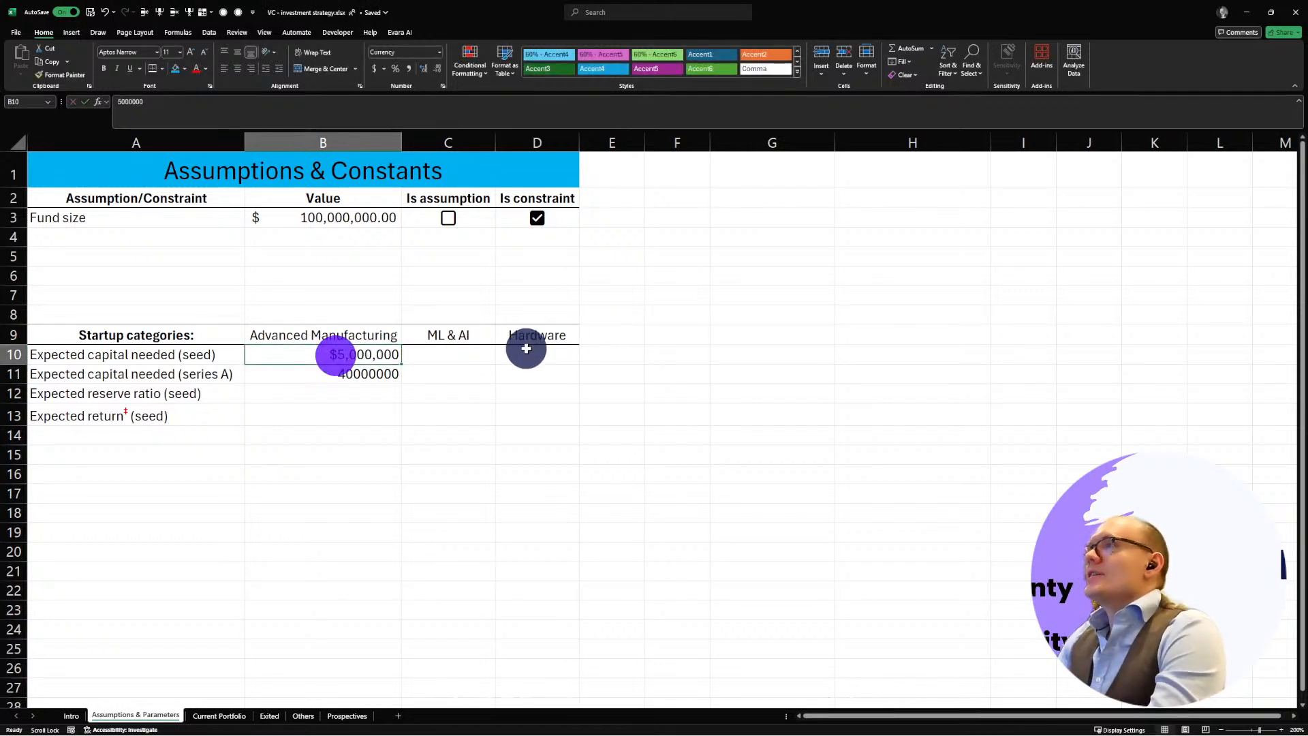
Step: Copy the accounting format of the fund size value in B3 to the capital values in B10 and B11
{"action": "left_click", "coordinate": [305, 218]}
{"action": "left_click", "coordinate": [56, 73]}
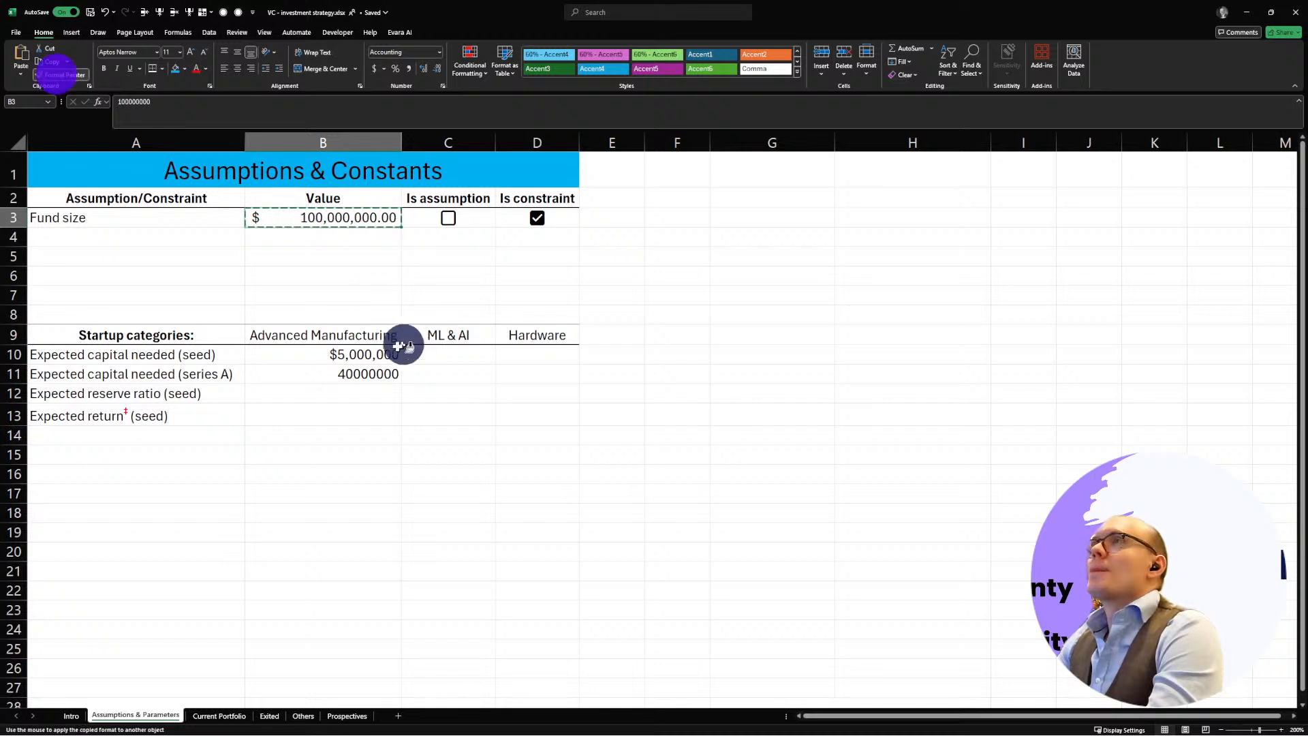
{"action": "left_click", "coordinate": [345, 353]}
{"action": "left_click", "coordinate": [366, 454]}
{"action": "left_click", "coordinate": [361, 374]}
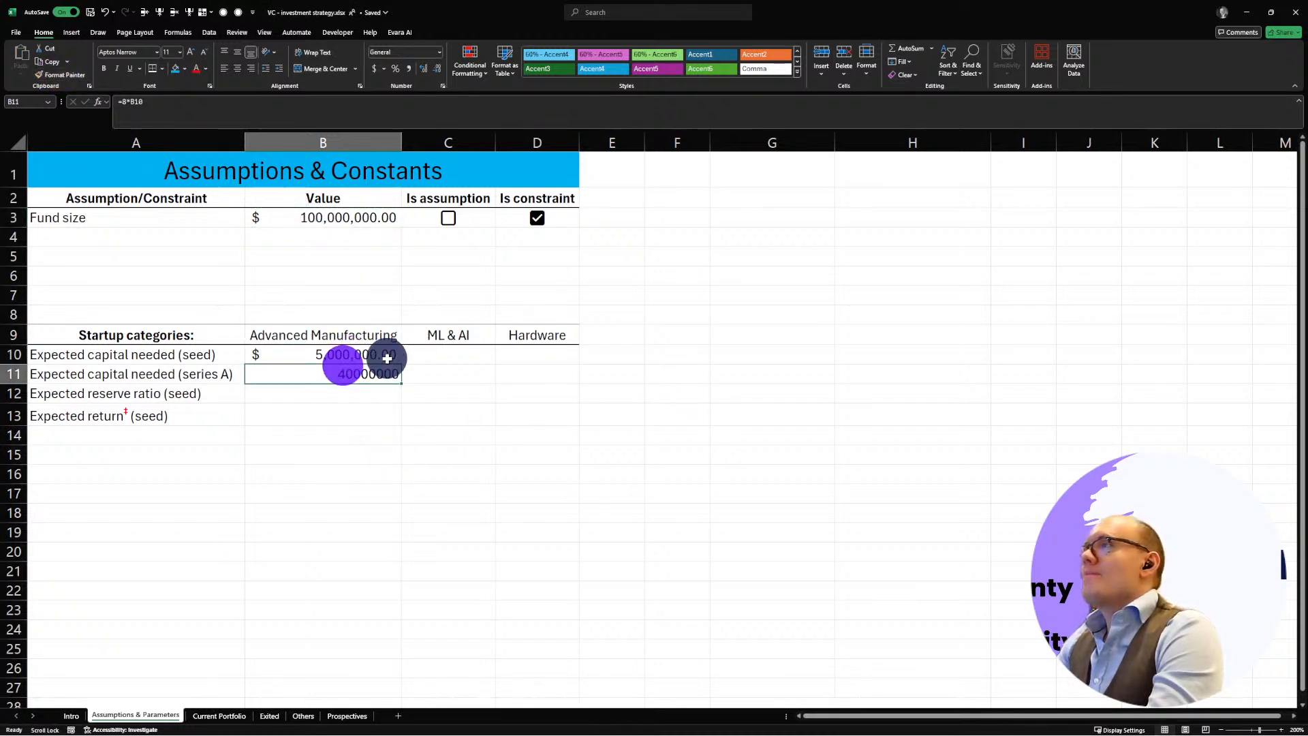
{"action": "left_click", "coordinate": [353, 354]}
{"action": "left_click", "coordinate": [59, 74]}
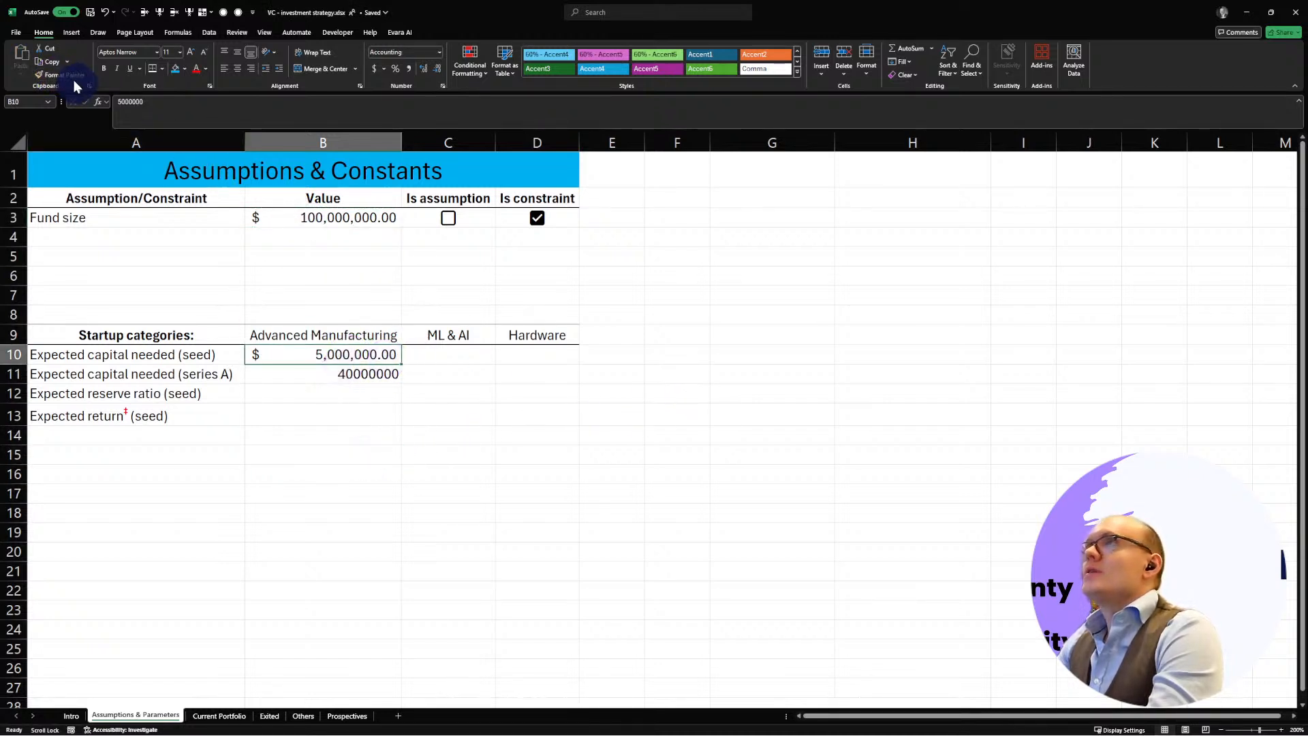
{"action": "left_click", "coordinate": [336, 374]}
{"action": "left_click", "coordinate": [289, 514]}
Step: Change the multiplier in the B11 series A capital formula to 4 so it reads =4*B10
{"action": "left_click", "coordinate": [304, 355]}
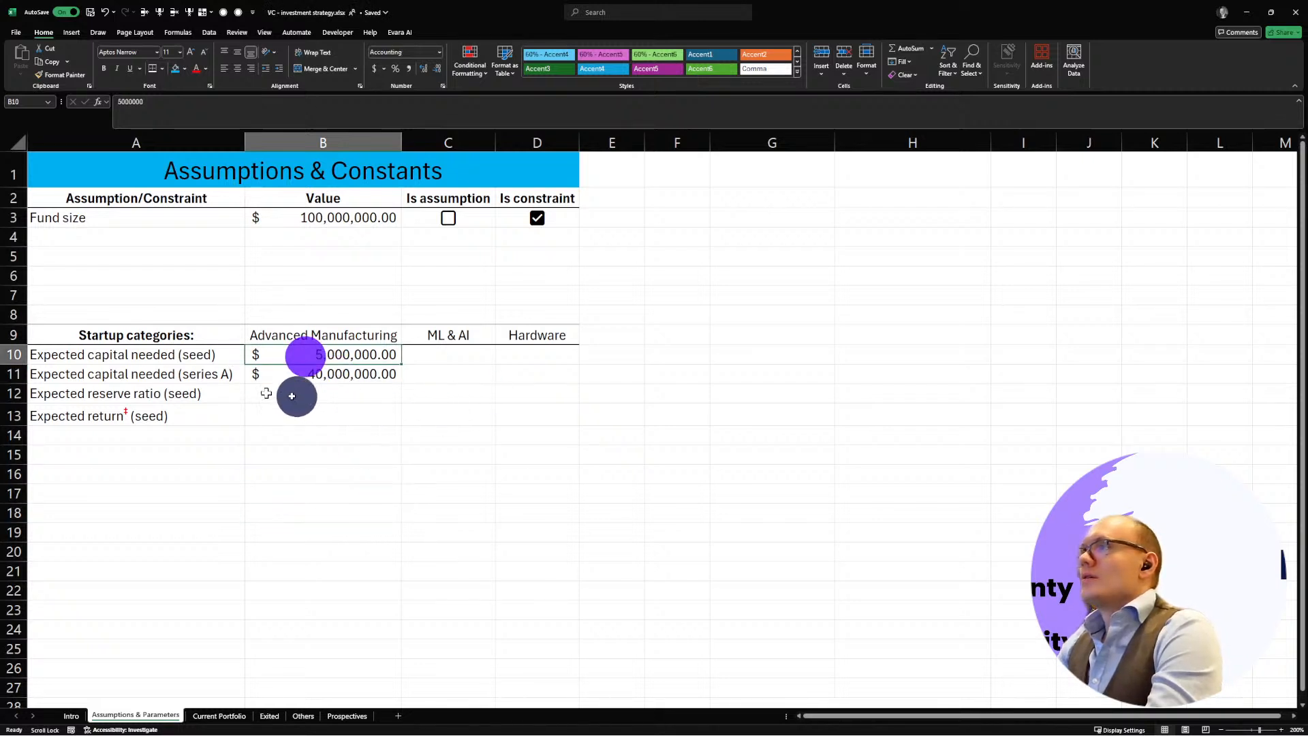
{"action": "left_click", "coordinate": [126, 98]}
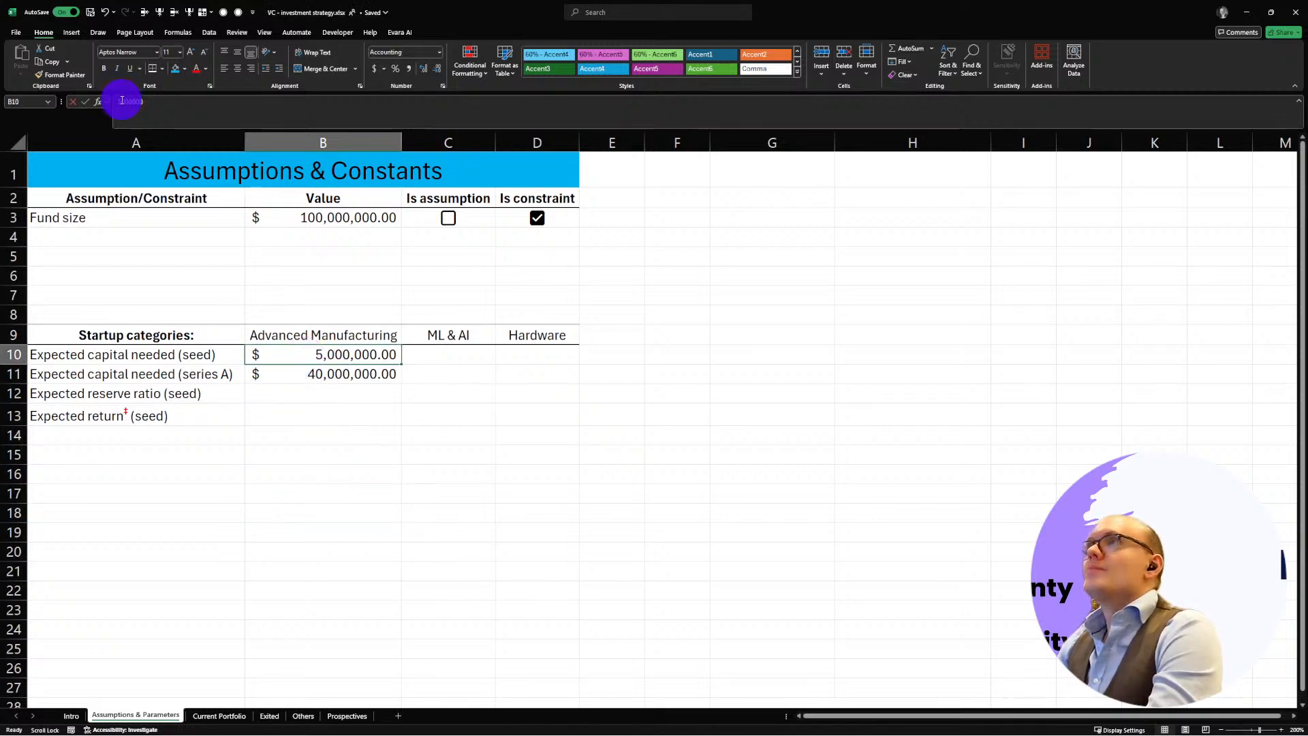
{"action": "left_click", "coordinate": [390, 515]}
{"action": "left_click", "coordinate": [293, 368]}
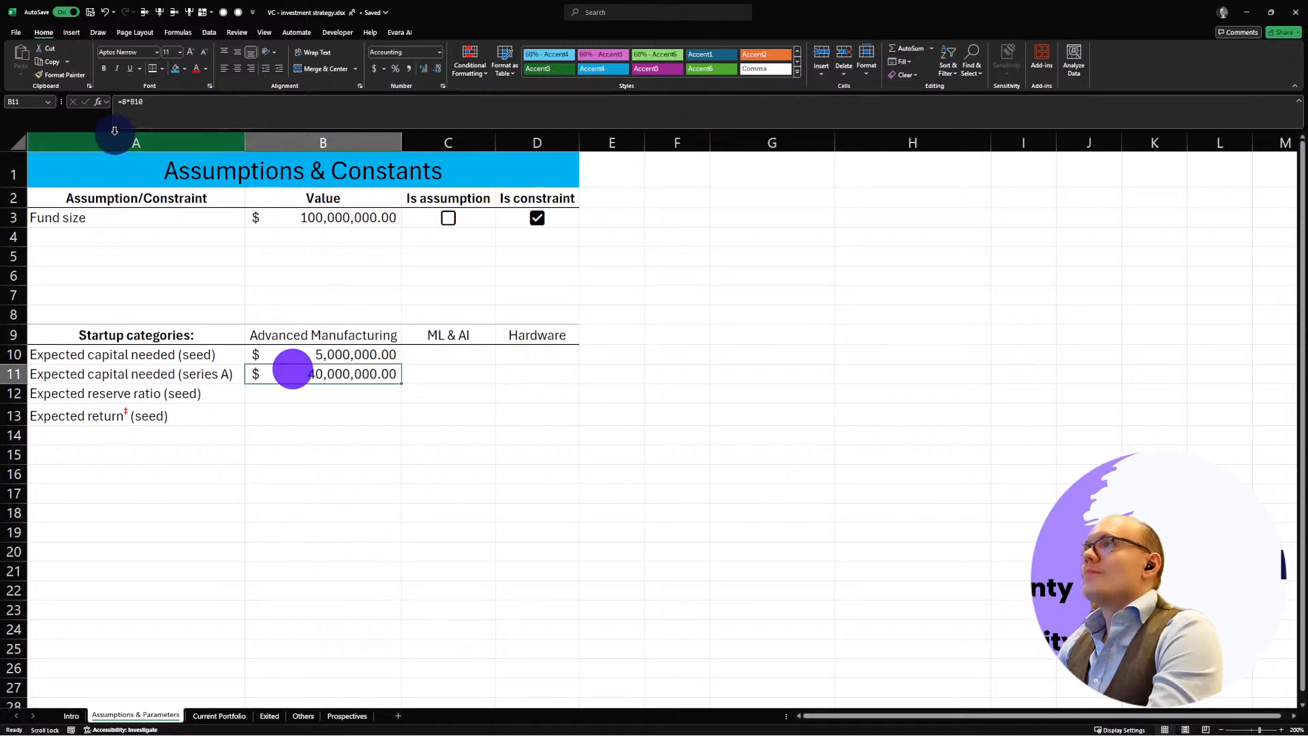
{"action": "left_click", "coordinate": [127, 102]}
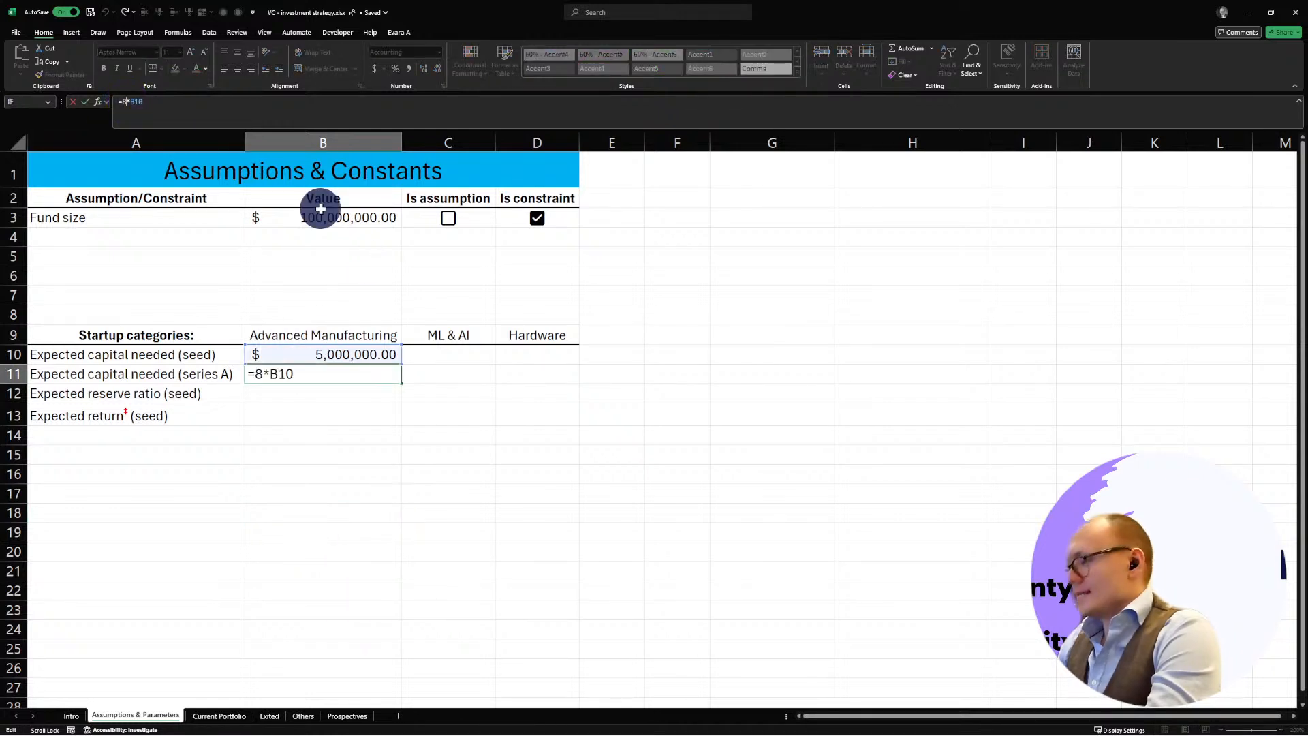
{"action": "key", "text": "BackSpace"}
{"action": "type", "text": "4"}
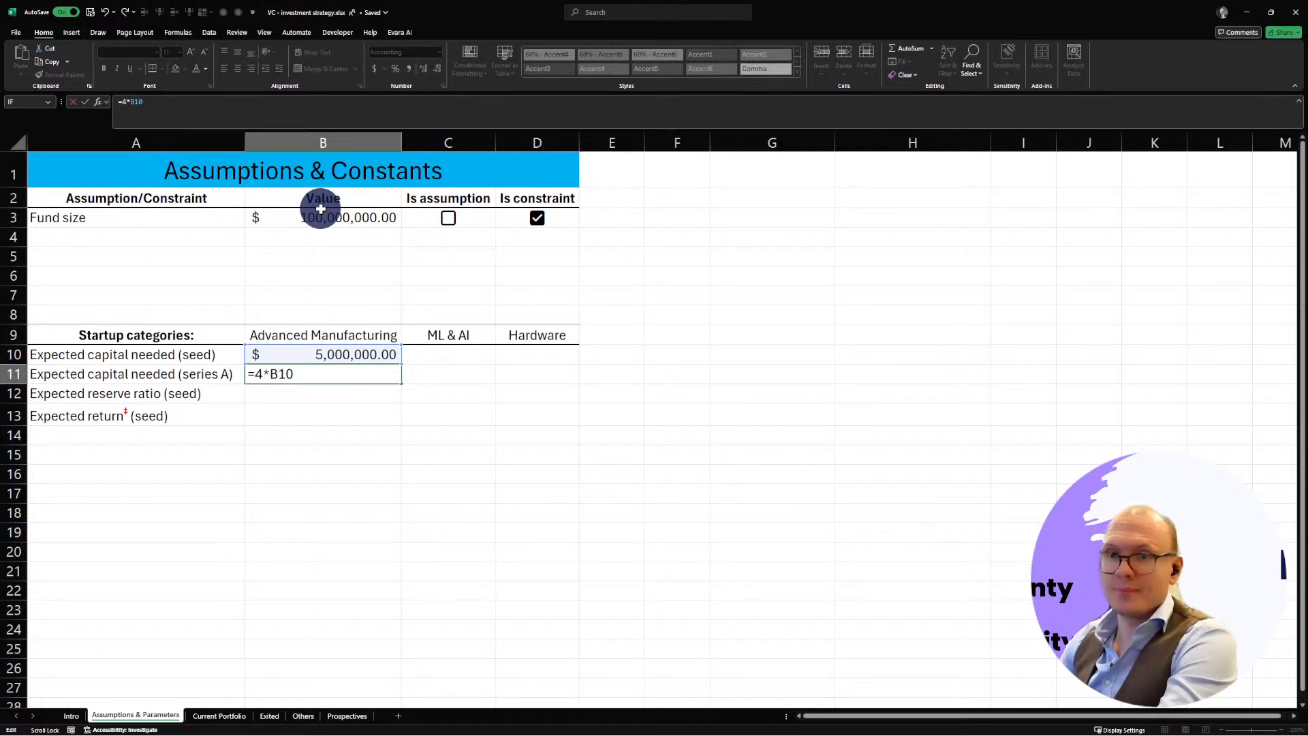
{"action": "key", "text": "Return"}
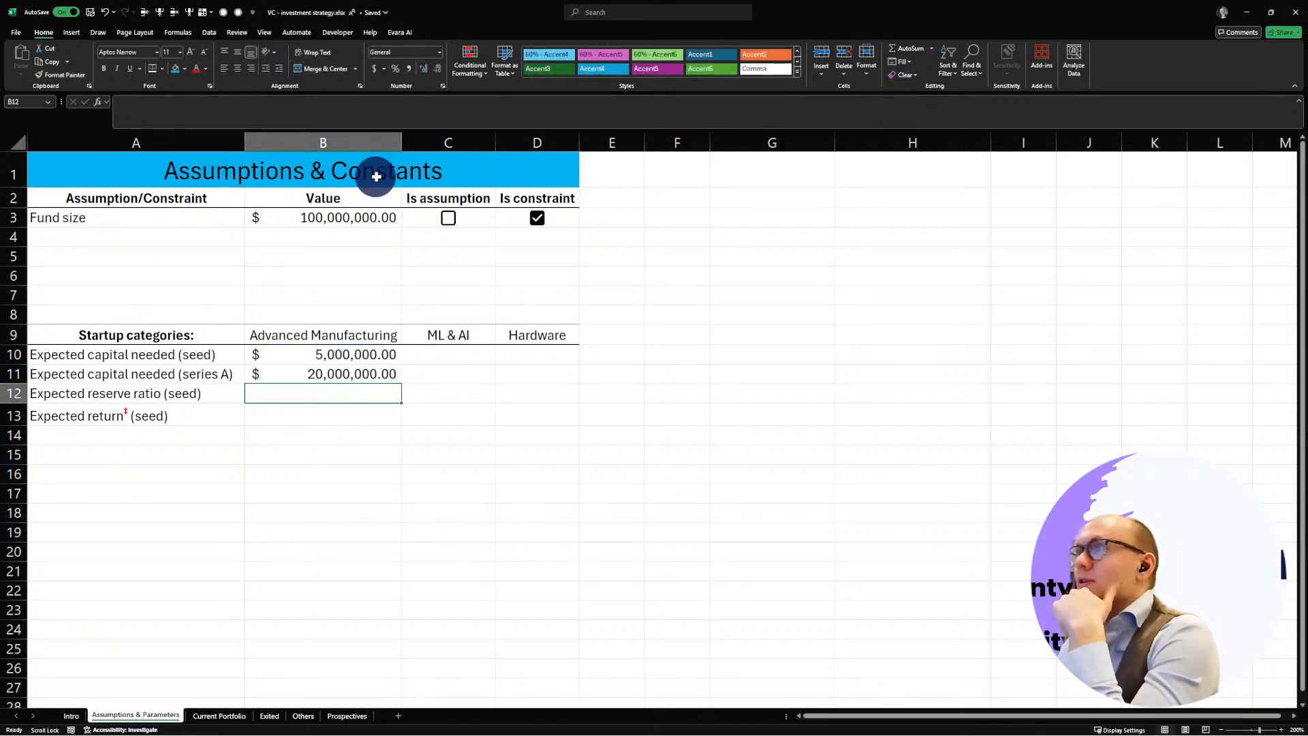
Step: Change the Advanced Manufacturing seed capital in B10 to 3,000,000
{"action": "left_click", "coordinate": [310, 354]}
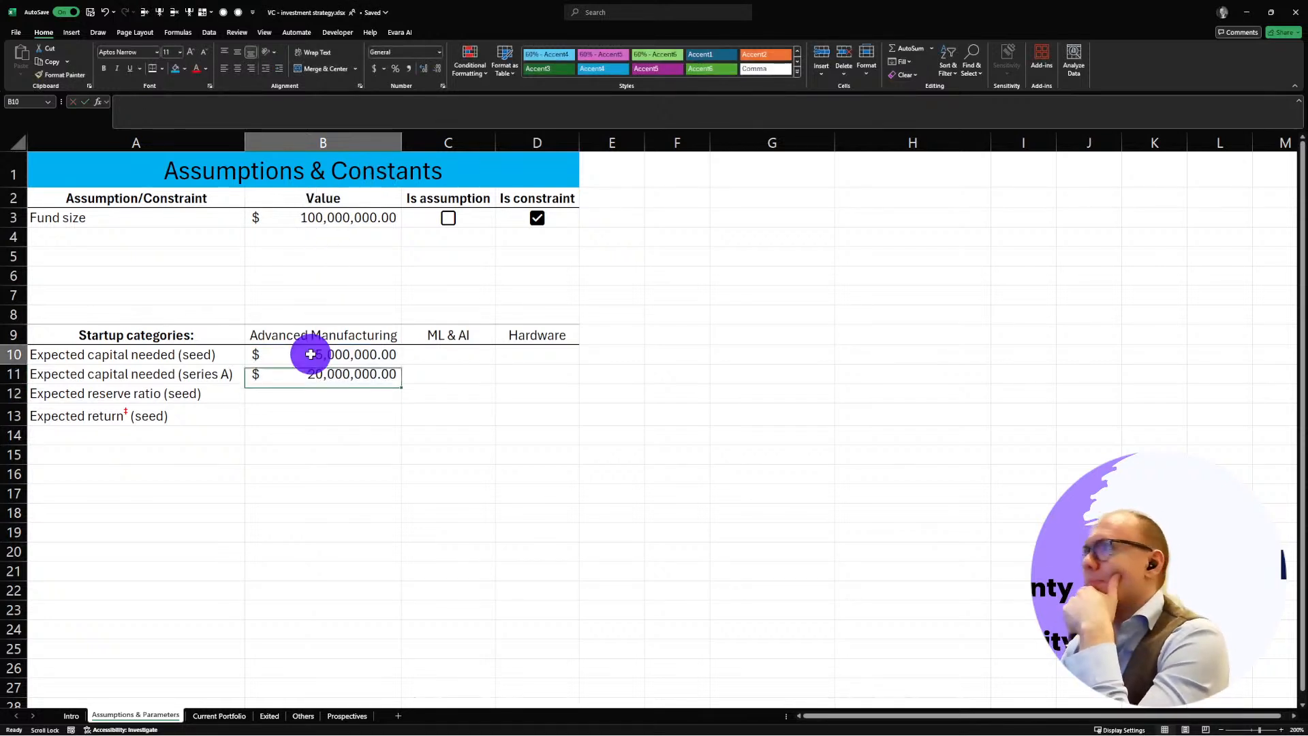
{"action": "left_click", "coordinate": [120, 102]}
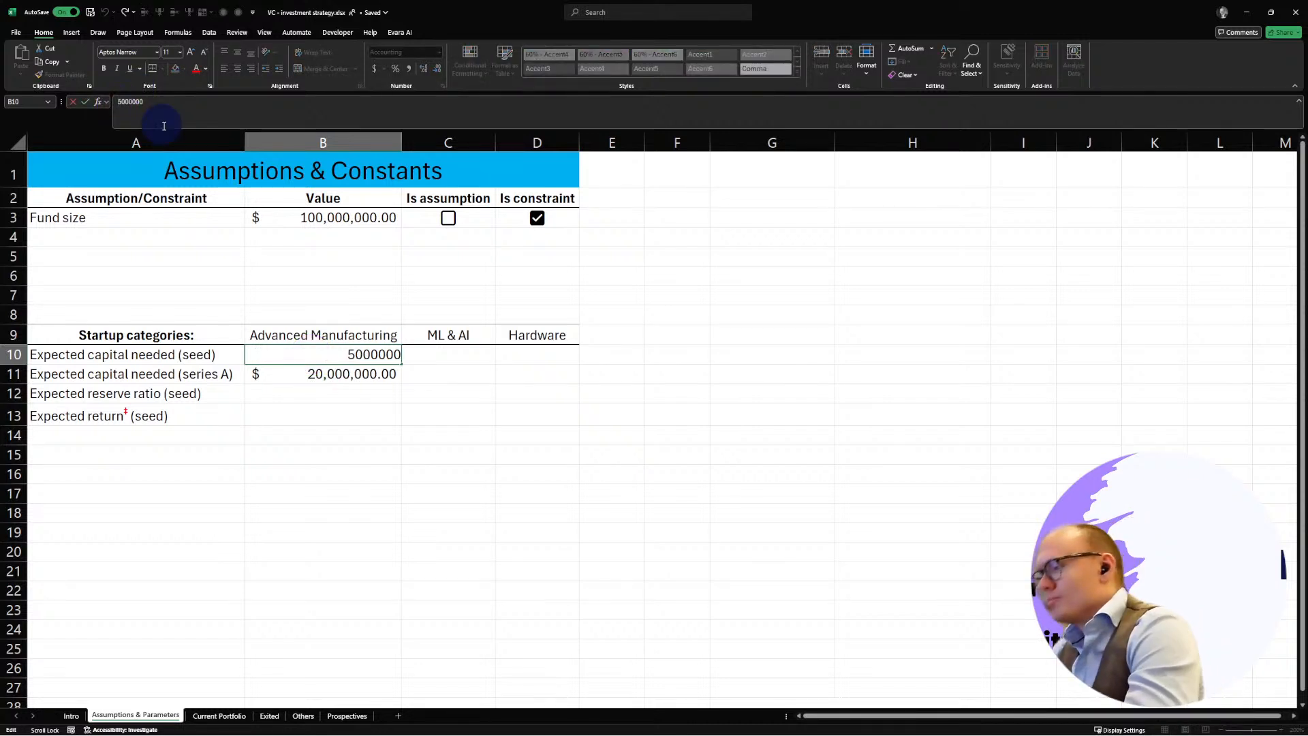
{"action": "key", "text": "Delete"}
{"action": "type", "text": "3"}
{"action": "key", "text": "Return"}
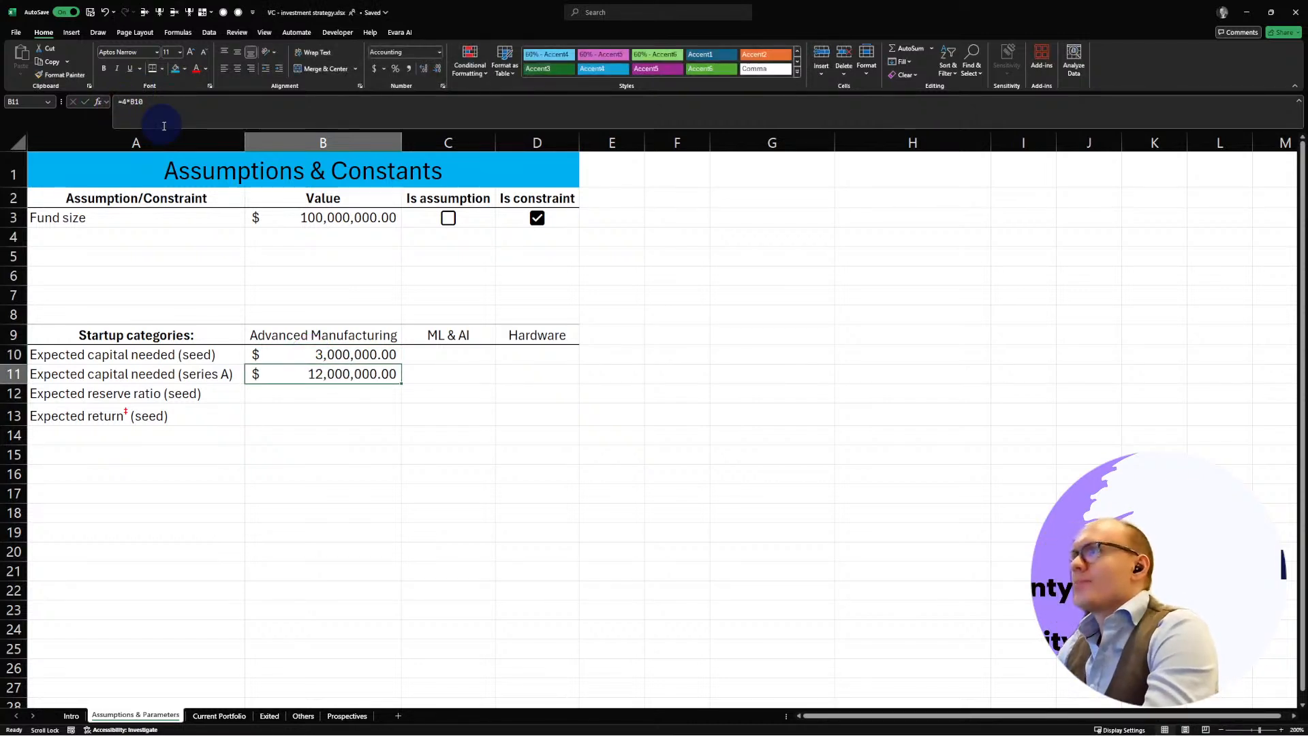
Step: Set the multiplier in the B11 series A capital formula to 8 so it reads =8*B10
{"action": "left_click", "coordinate": [313, 356]}
{"action": "left_click", "coordinate": [344, 374]}
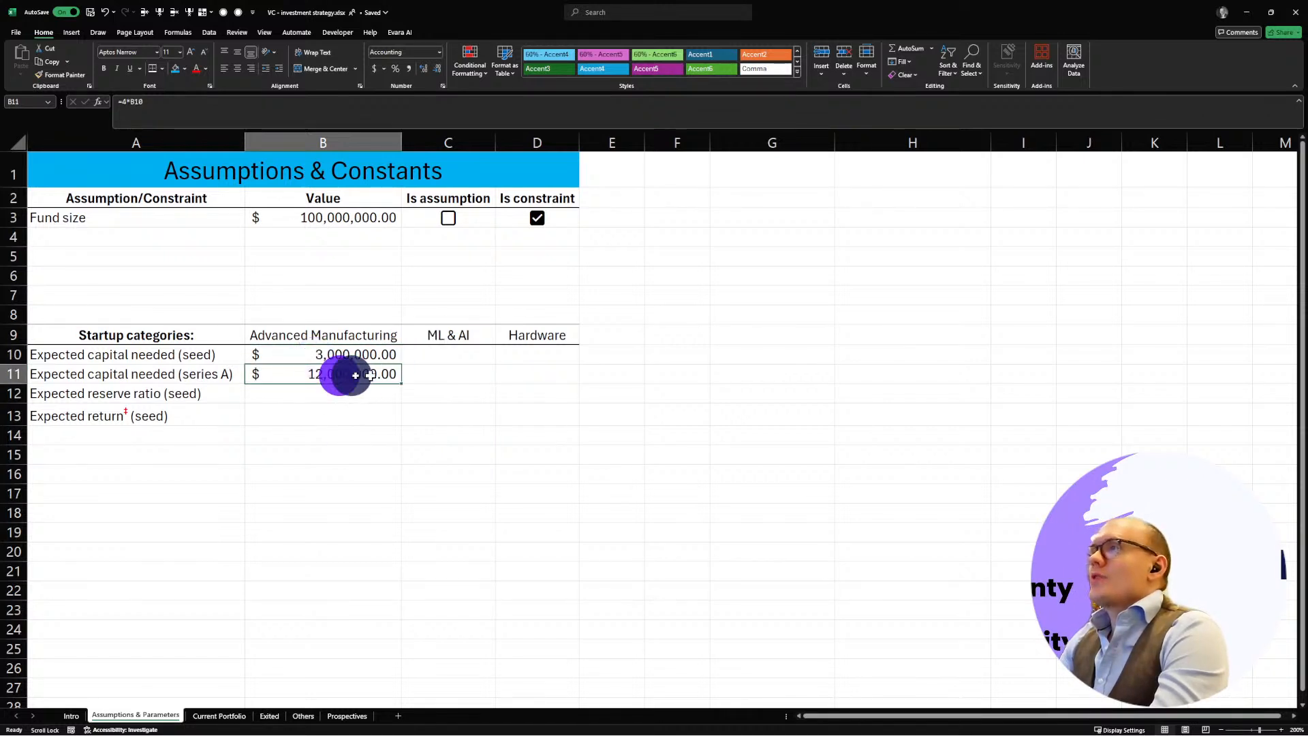
{"action": "left_click", "coordinate": [126, 101]}
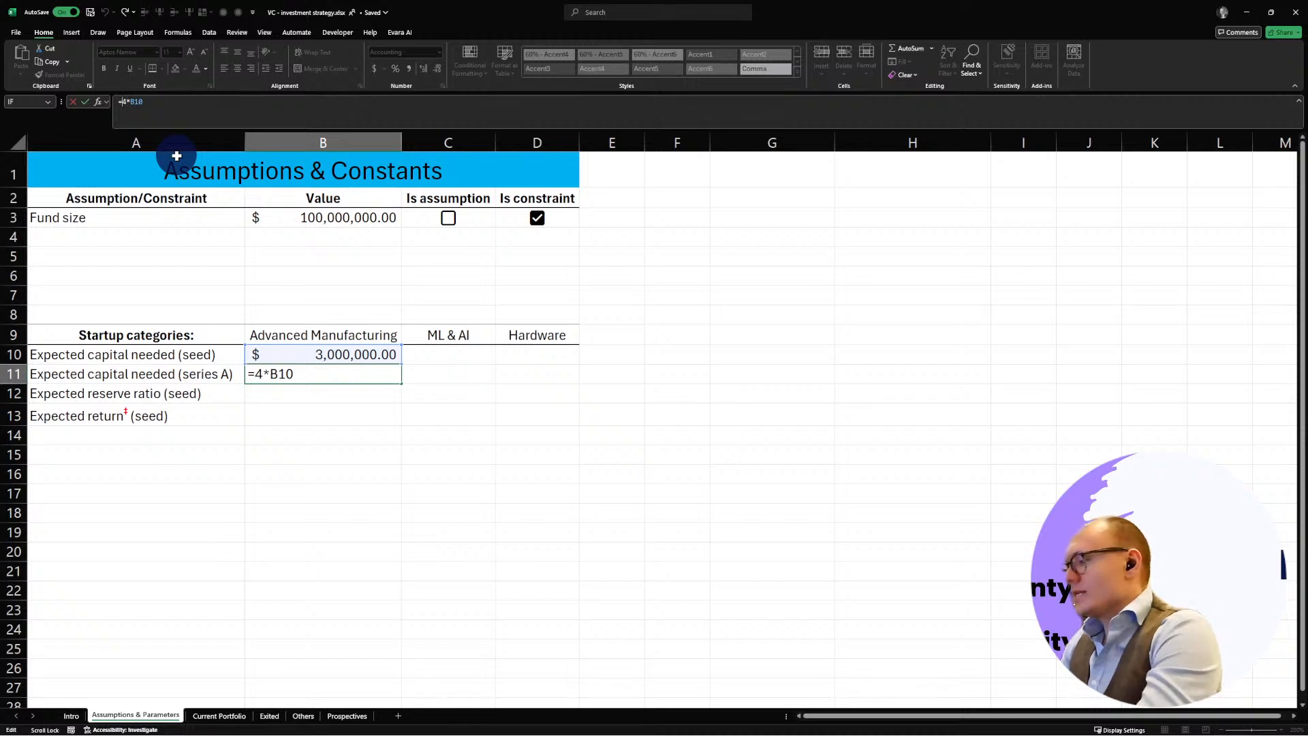
{"action": "key", "text": "Delete"}
{"action": "type", "text": "8"}
{"action": "key", "text": "Return"}
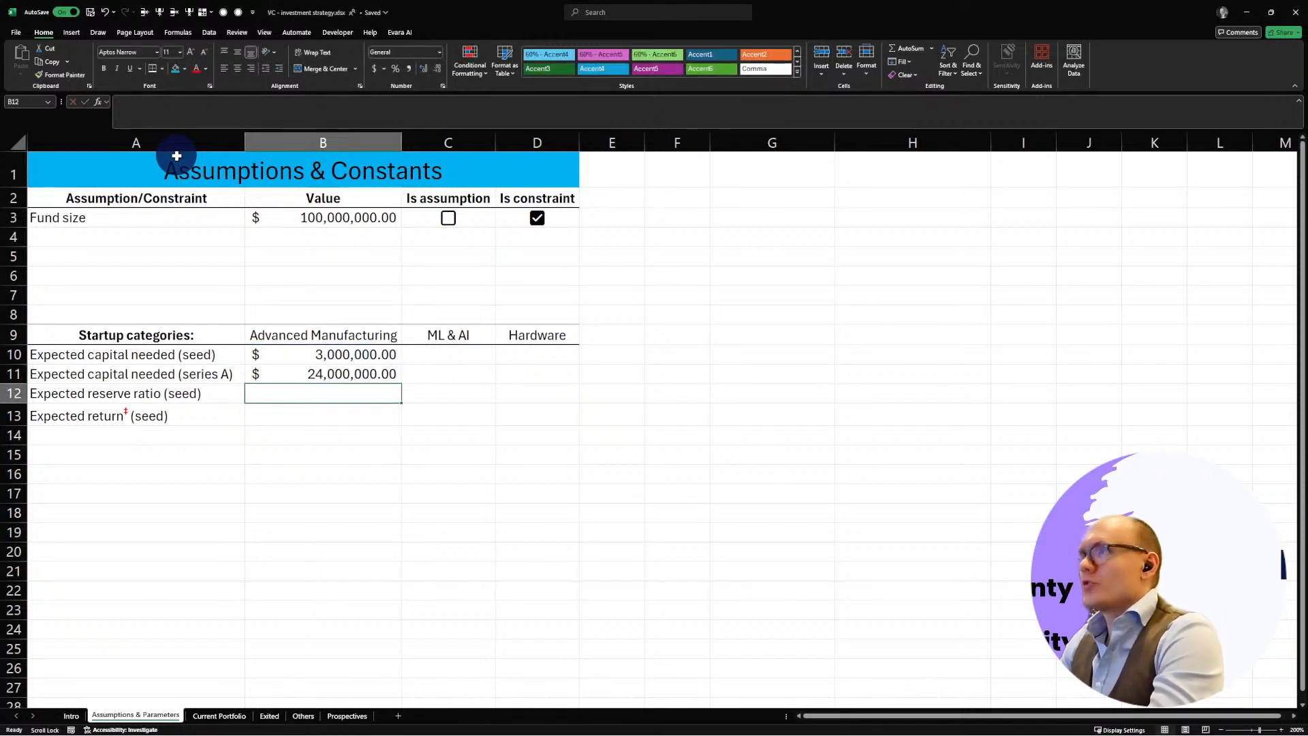
Step: Append the uncertainty range "+/- 500000" to the seed capital value in B10
{"action": "left_click", "coordinate": [321, 357]}
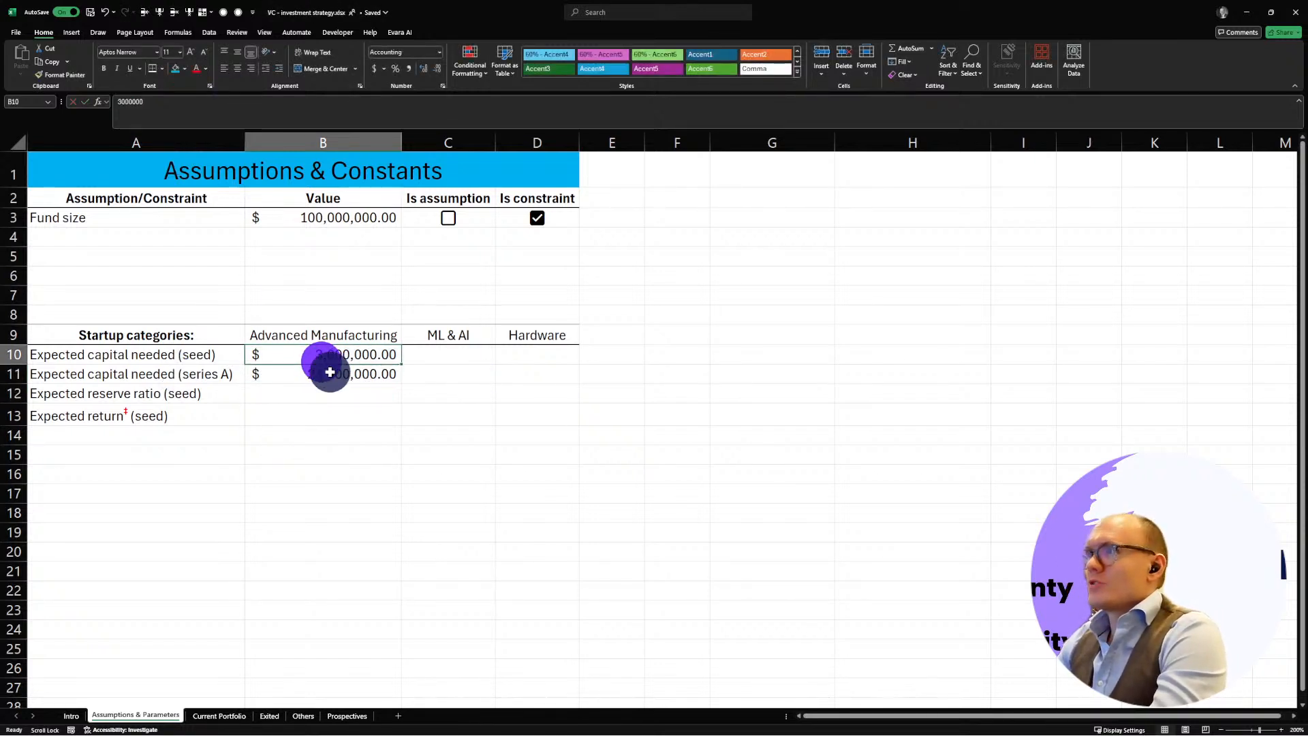
{"action": "left_click", "coordinate": [162, 103]}
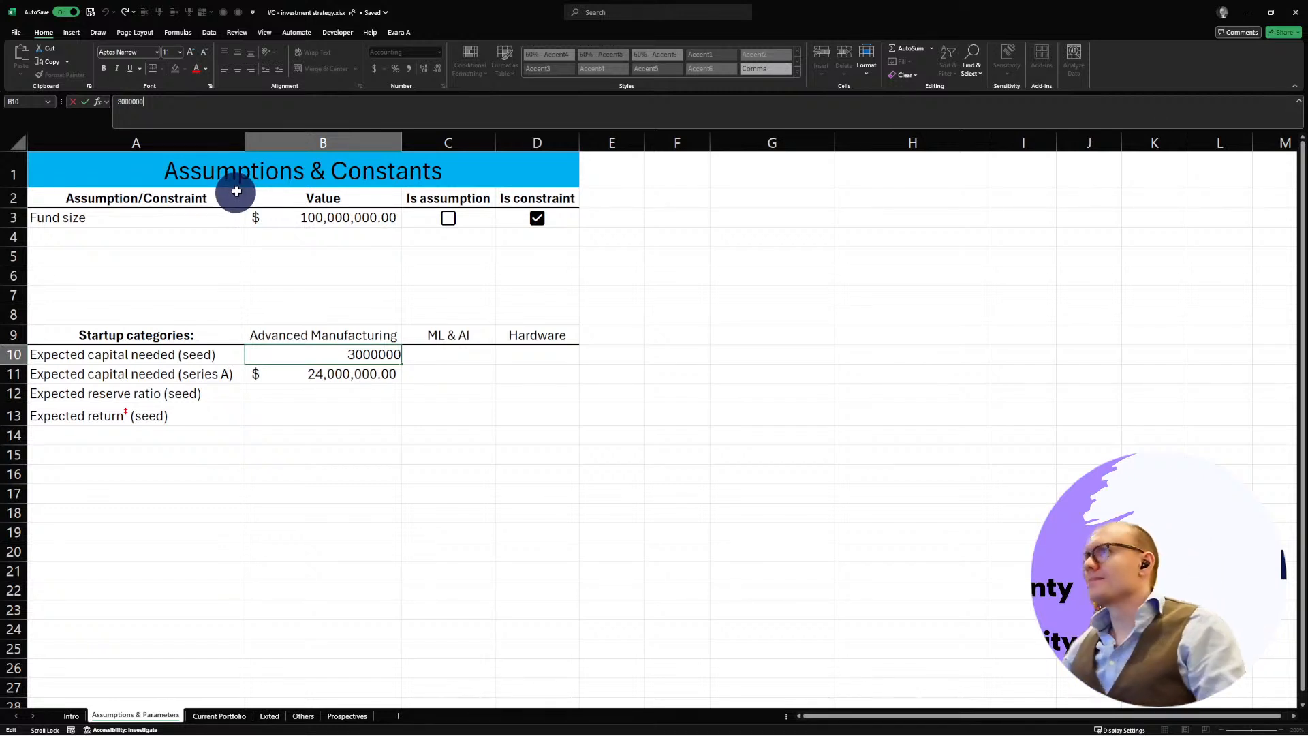
{"action": "left_click", "coordinate": [297, 109]}
{"action": "type", "text": "+-"}
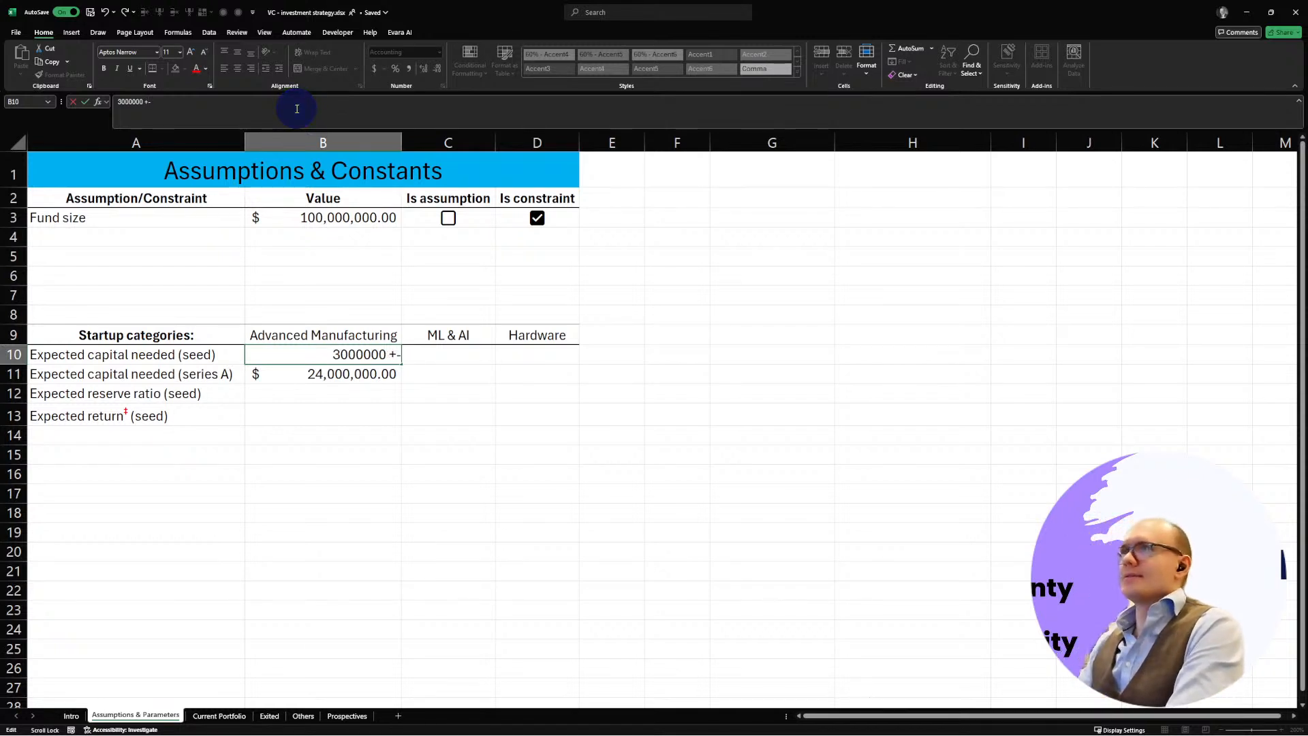
{"action": "type", "text": "?"}
{"action": "key", "text": "BackSpace"}
{"action": "type", "text": "/-"}
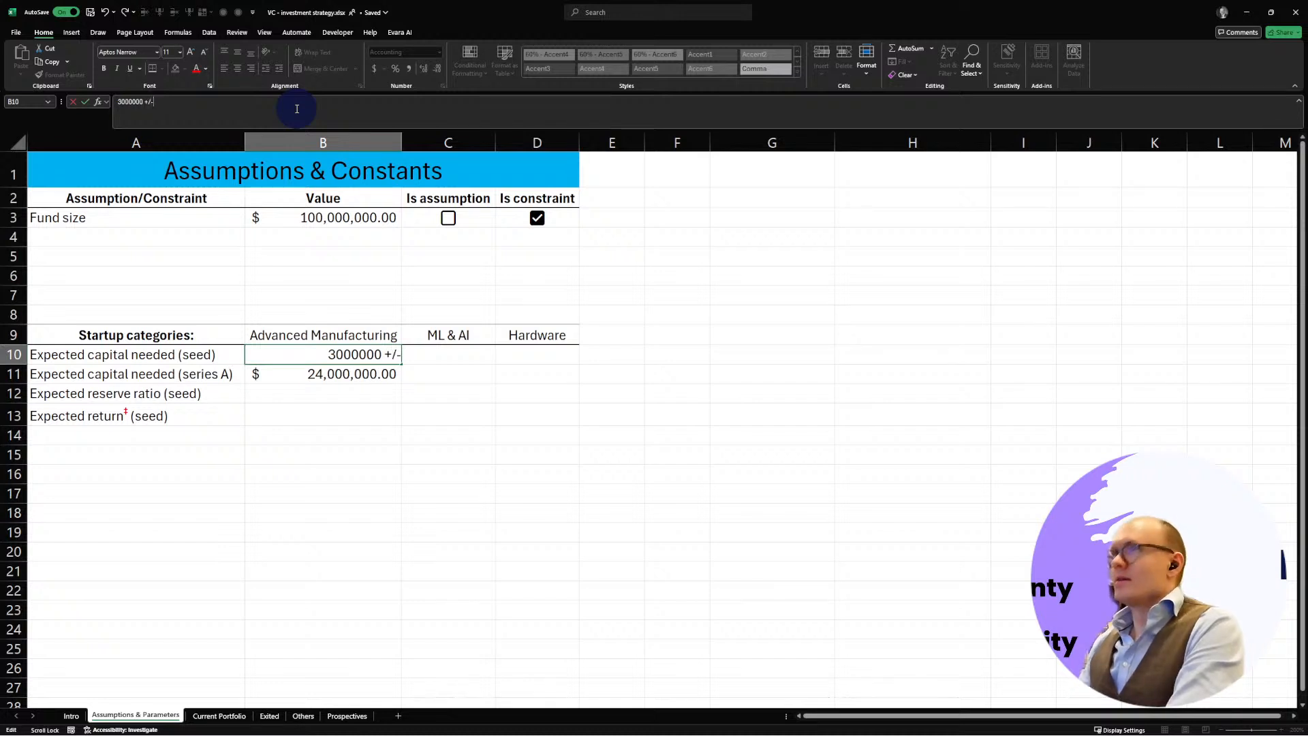
{"action": "type", "text": " 5"}
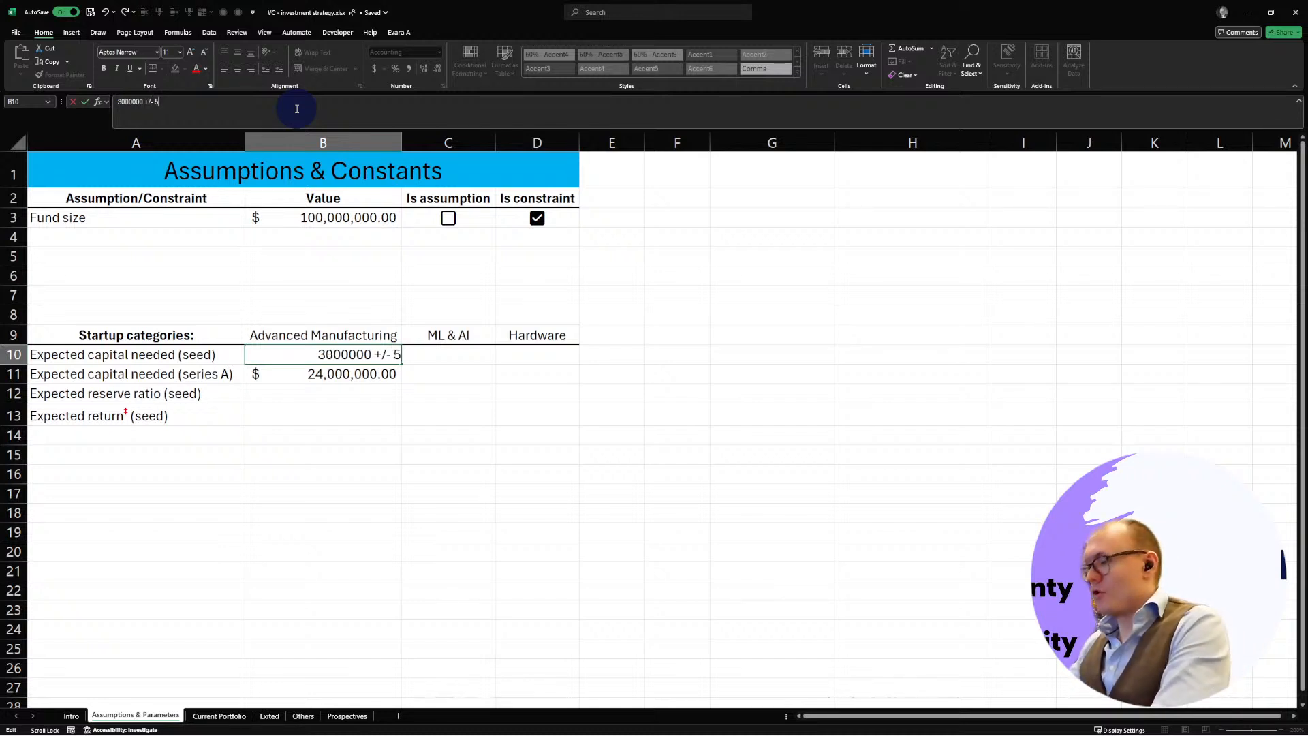
{"action": "type", "text": "00000"}
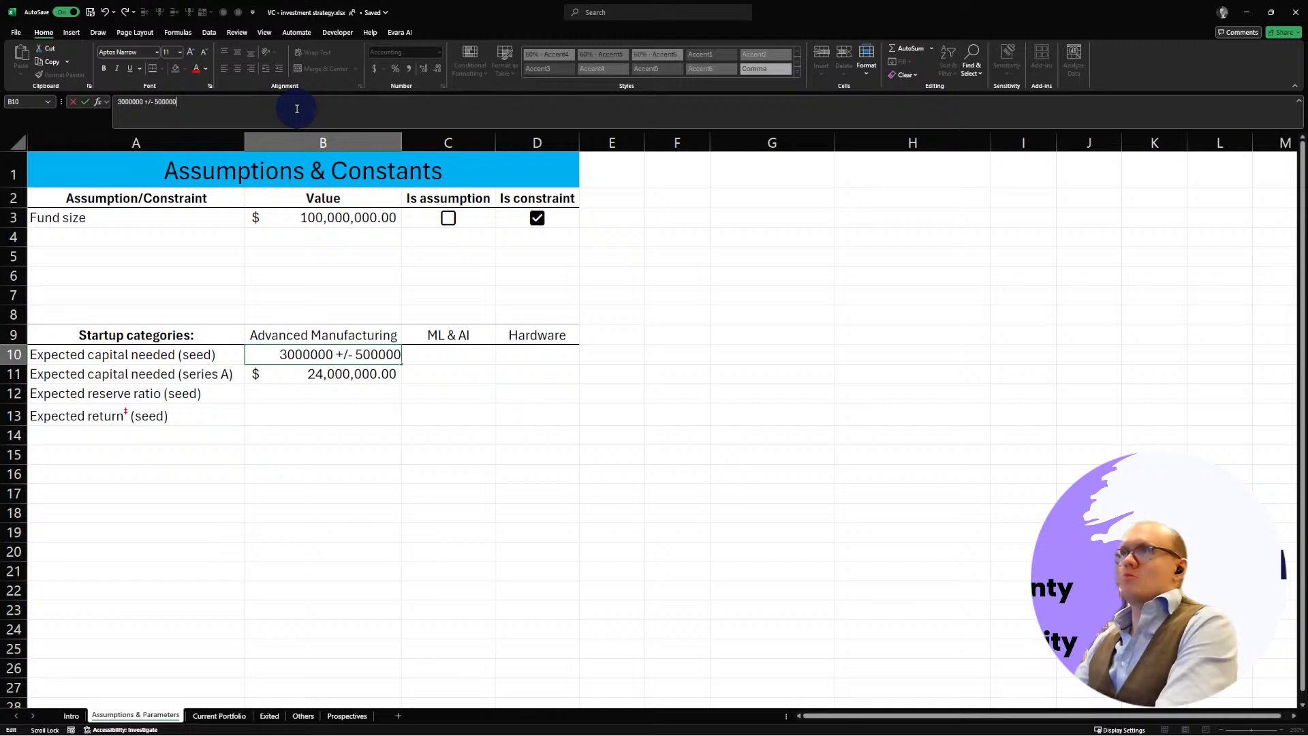
Step: Erase the "+/- 500000" range from B10 so that only 3000000 is left
{"action": "key", "text": "BackSpace"}
{"action": "key", "text": "BackSpace"}
{"action": "key", "text": "BackSpace"}
{"action": "key", "text": "BackSpace"}
{"action": "key", "text": "BackSpace"}
{"action": "key", "text": "BackSpace"}
{"action": "key", "text": "BackSpace"}
{"action": "key", "text": "BackSpace"}
{"action": "key", "text": "BackSpace"}
{"action": "key", "text": "BackSpace"}
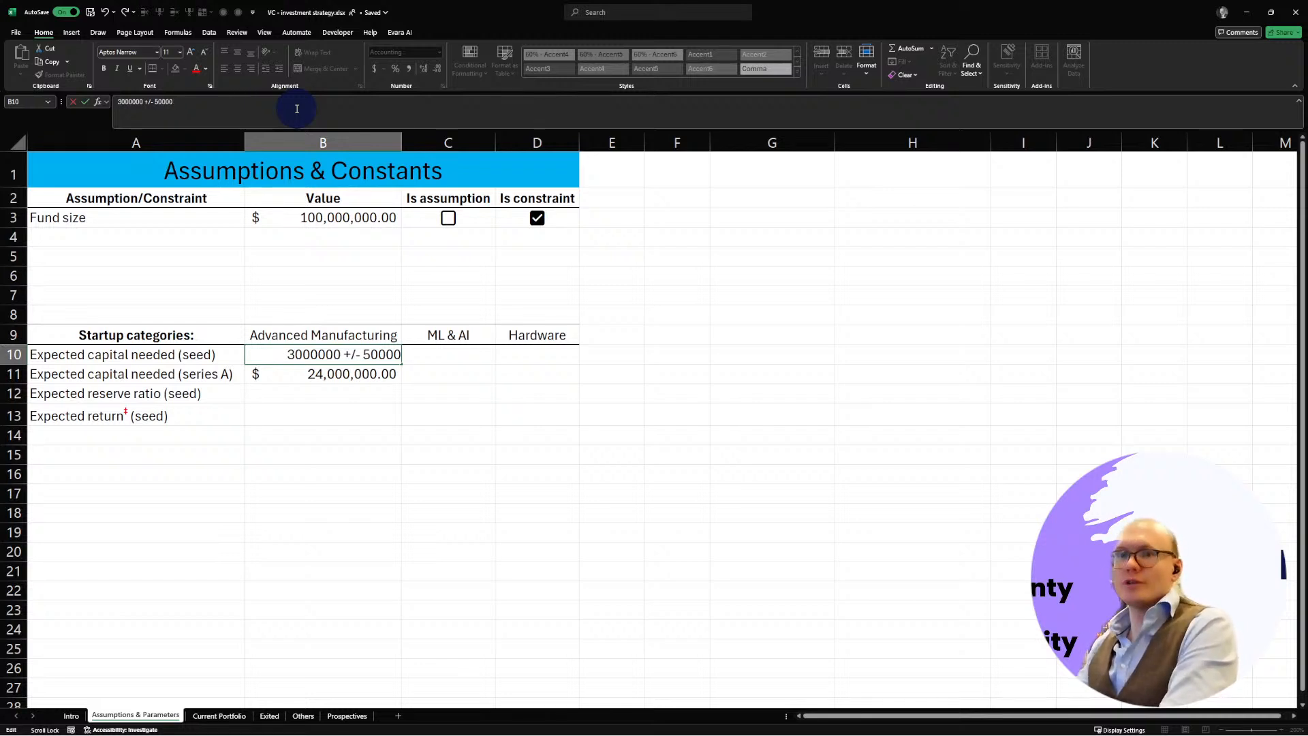
{"action": "key", "text": "BackSpace"}
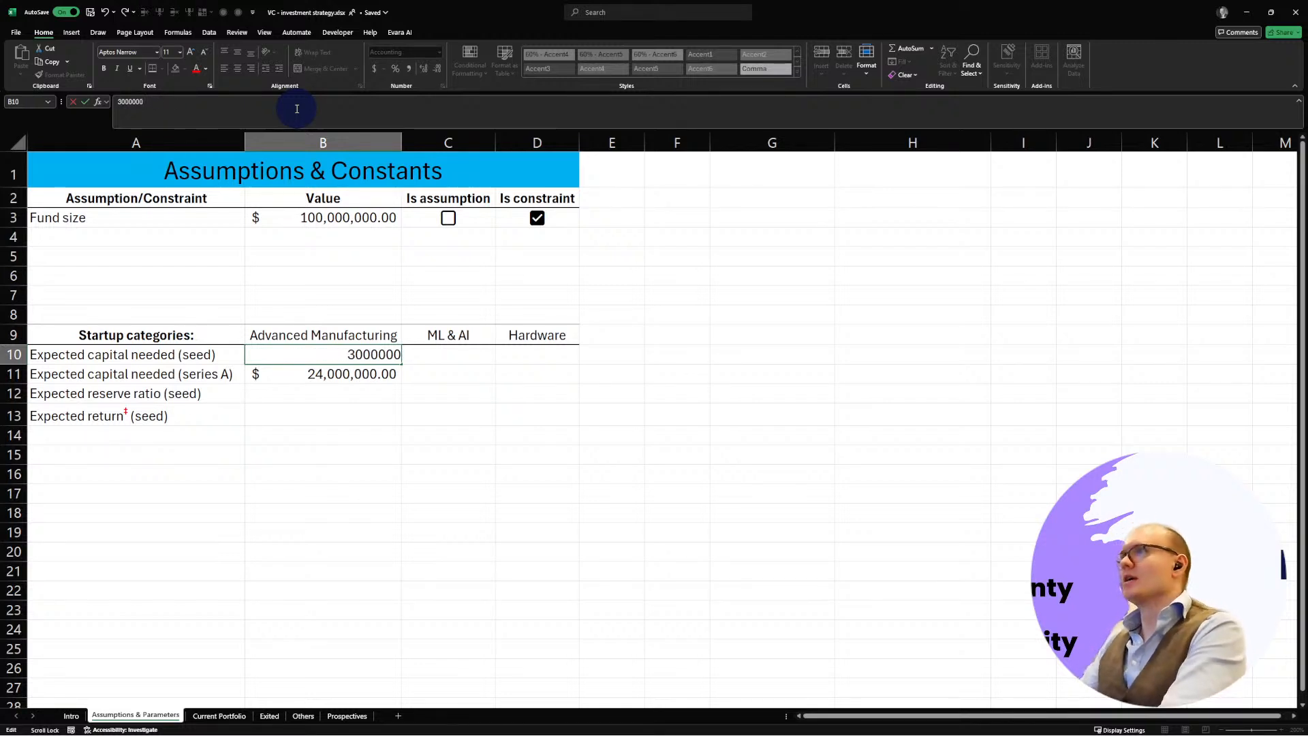
Step: Start an AROUND uncertainty for the seed capital in B10 with a +/- range of 500000
{"action": "key", "text": "Return"}
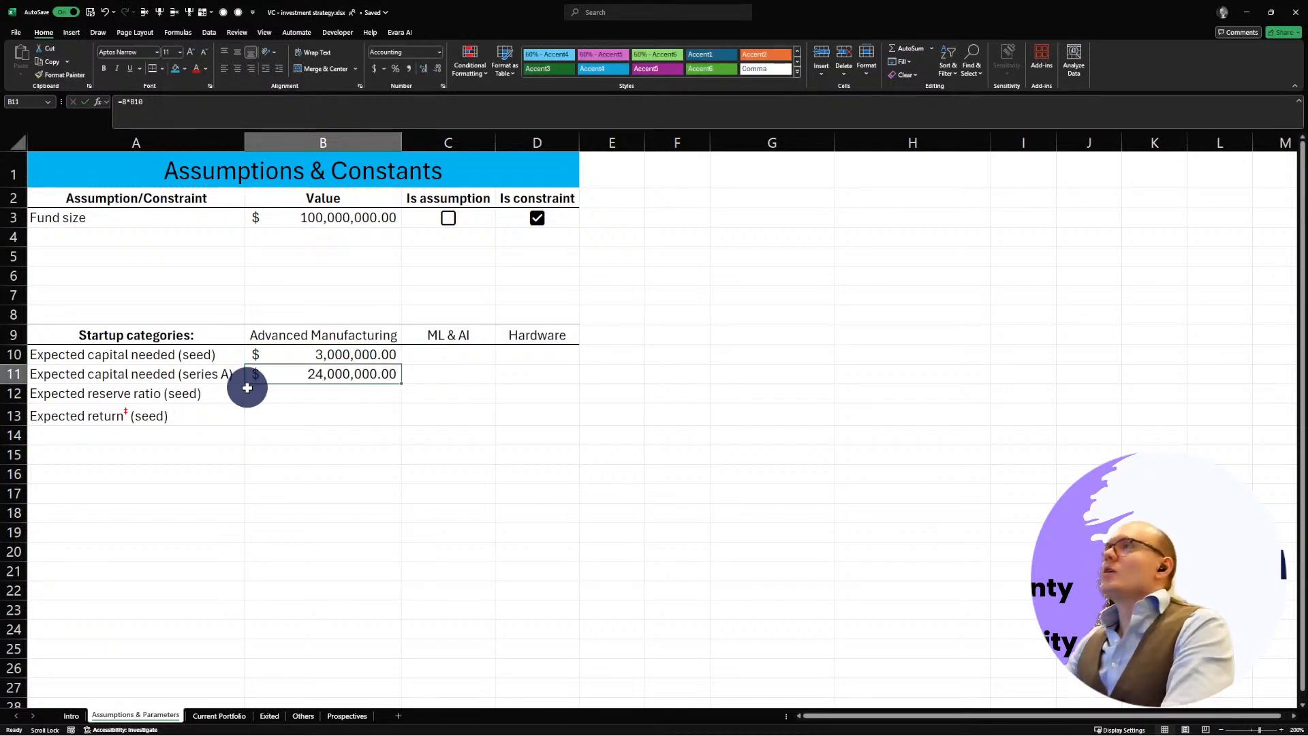
{"action": "left_click", "coordinate": [312, 355]}
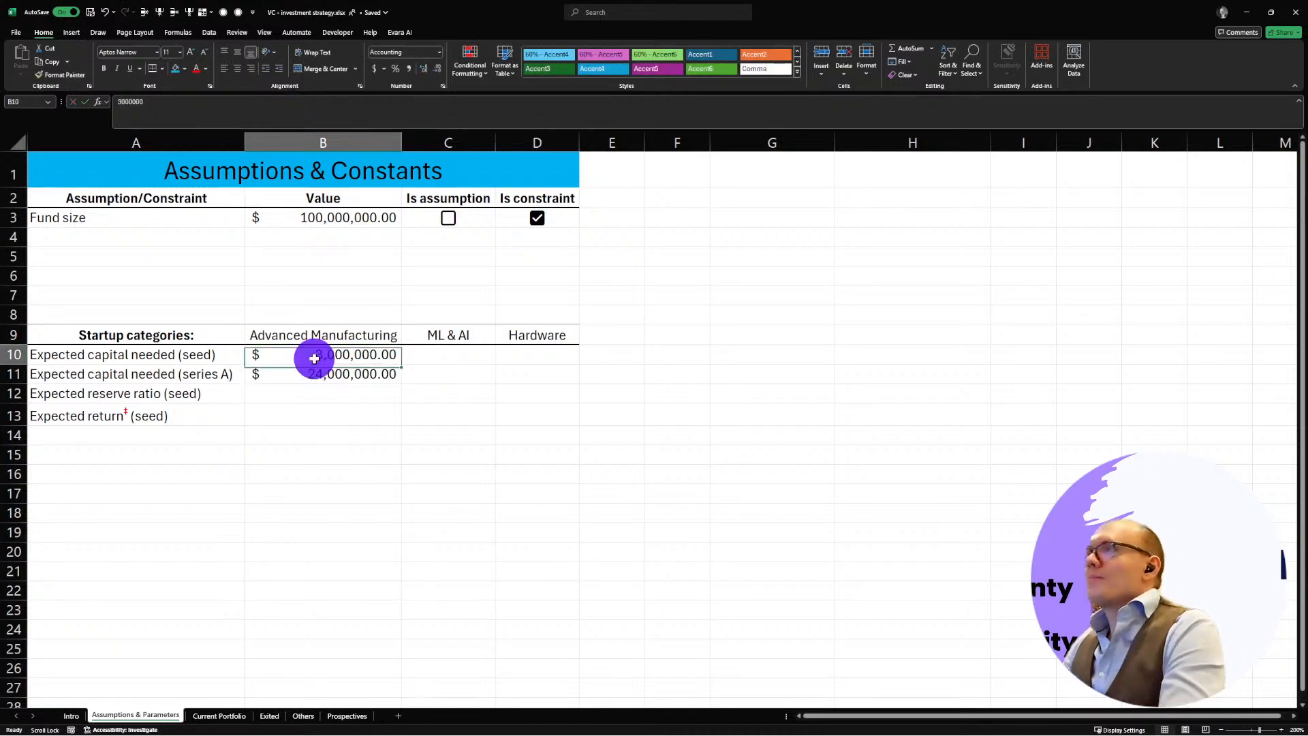
{"action": "left_click", "coordinate": [400, 30]}
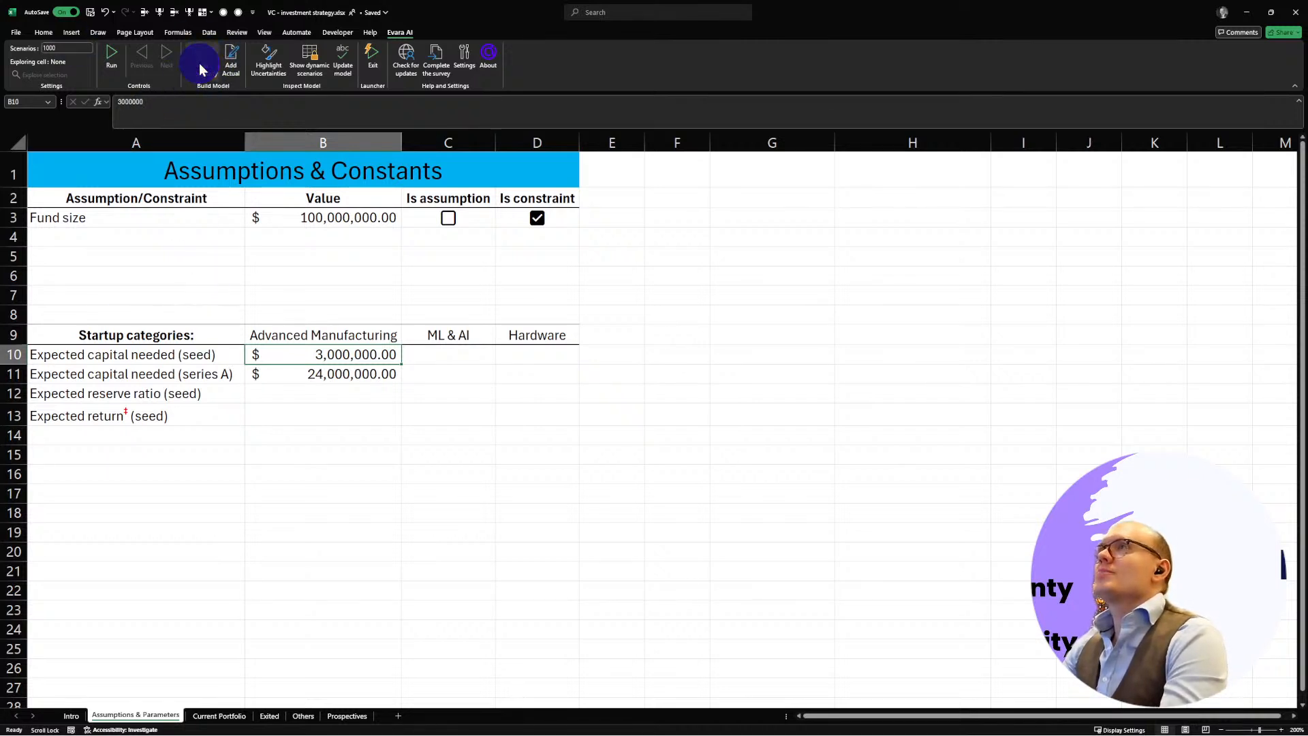
{"action": "left_click", "coordinate": [201, 69]}
{"action": "left_click_drag", "start_coordinate": [283, 89], "coordinate": [645, 204]}
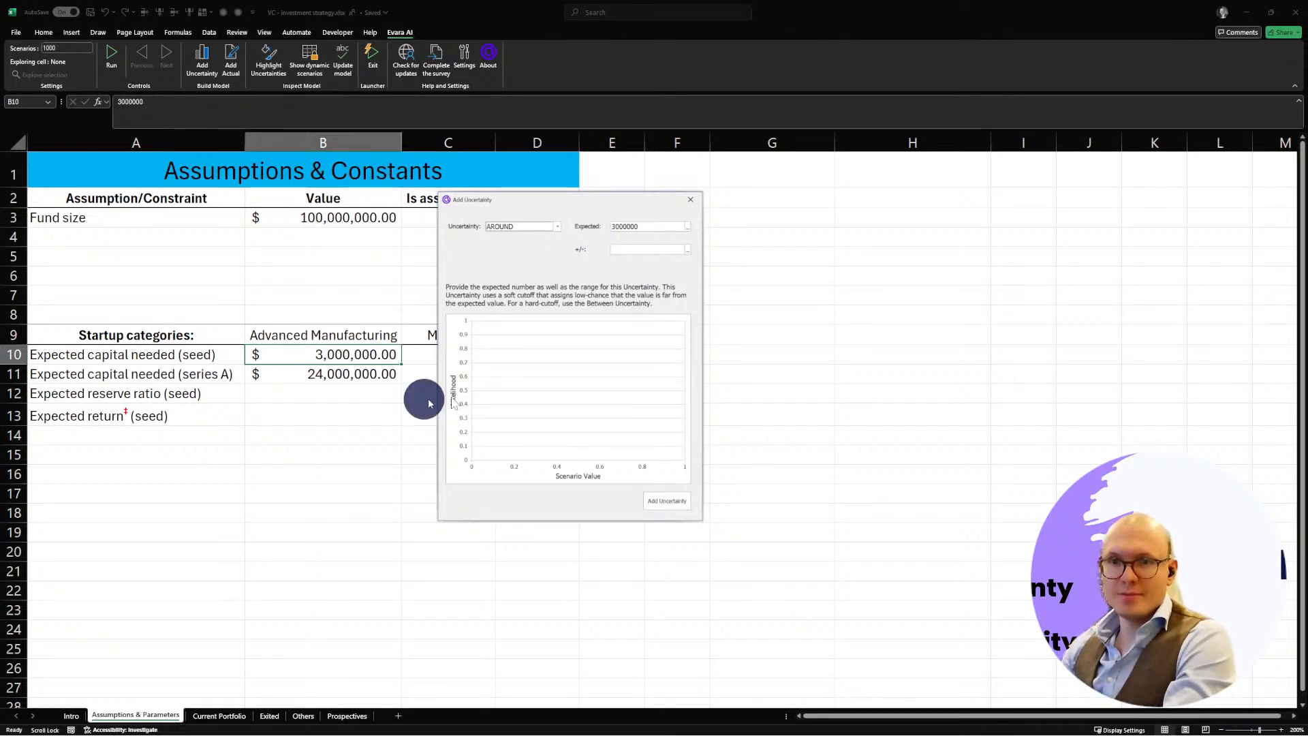
{"action": "left_click", "coordinate": [641, 248]}
{"action": "type", "text": "500000"}
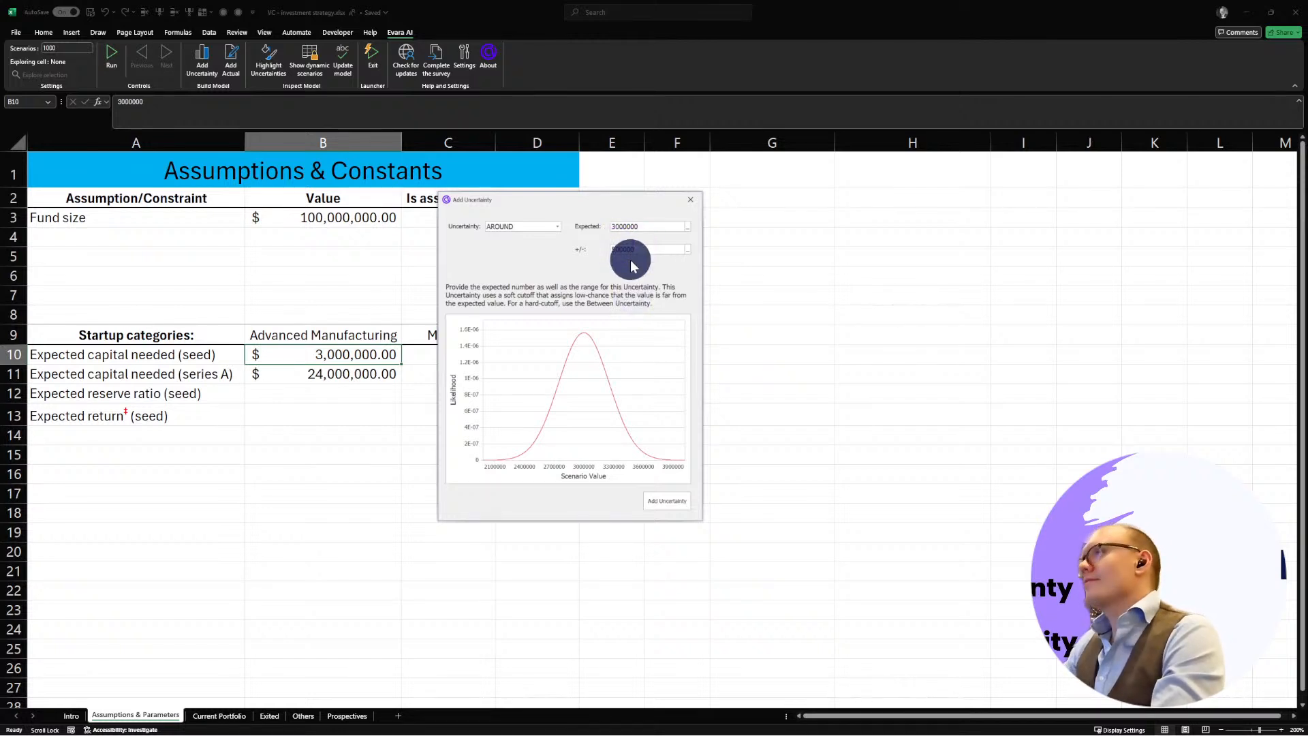
Step: Try +/- ranges of 100000 and 250000 for the seed capital uncertainty
{"action": "type", "text": "100000"}
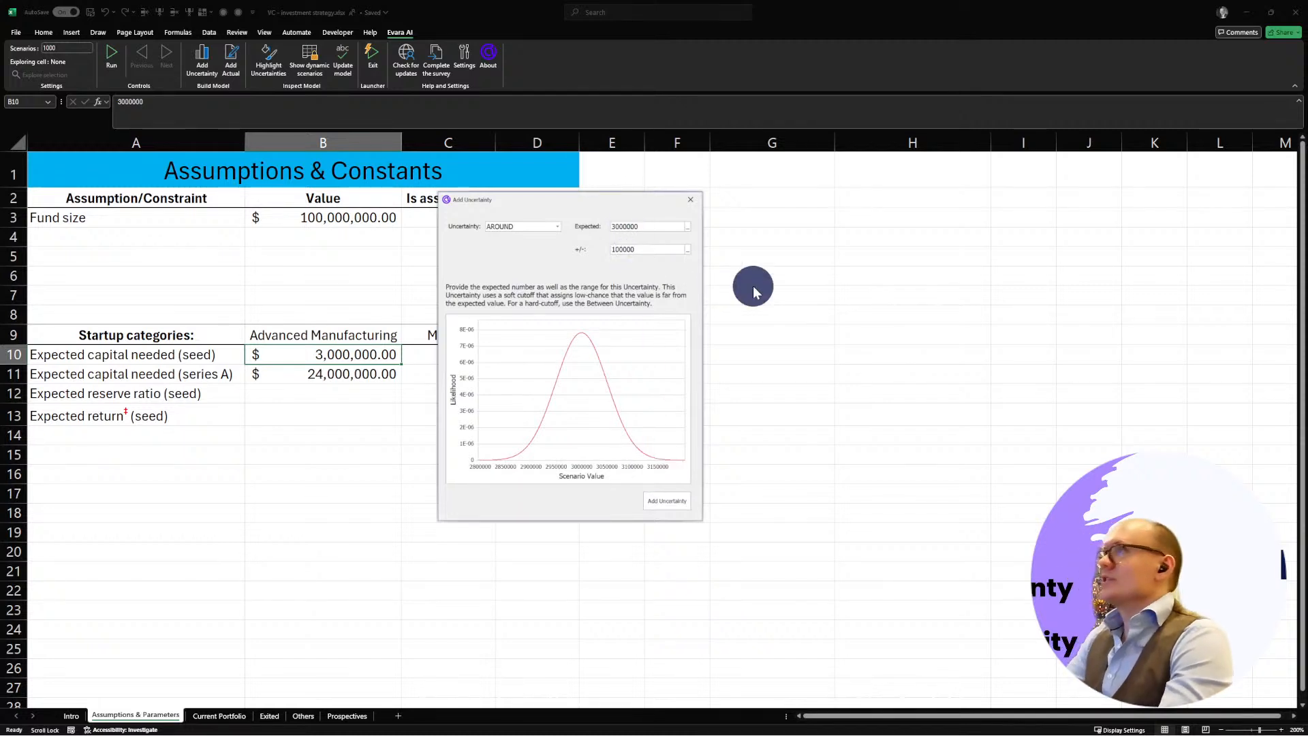
{"action": "key", "text": "BackSpace"}
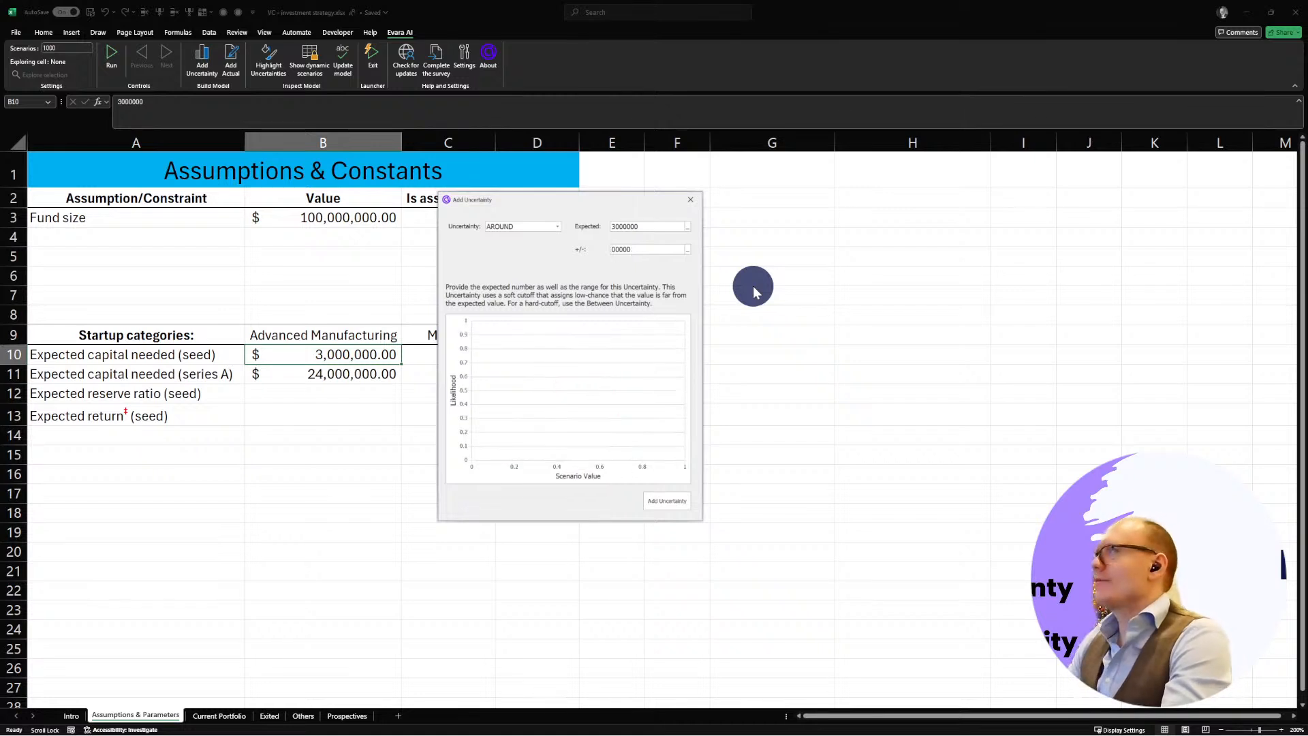
{"action": "type", "text": "25"}
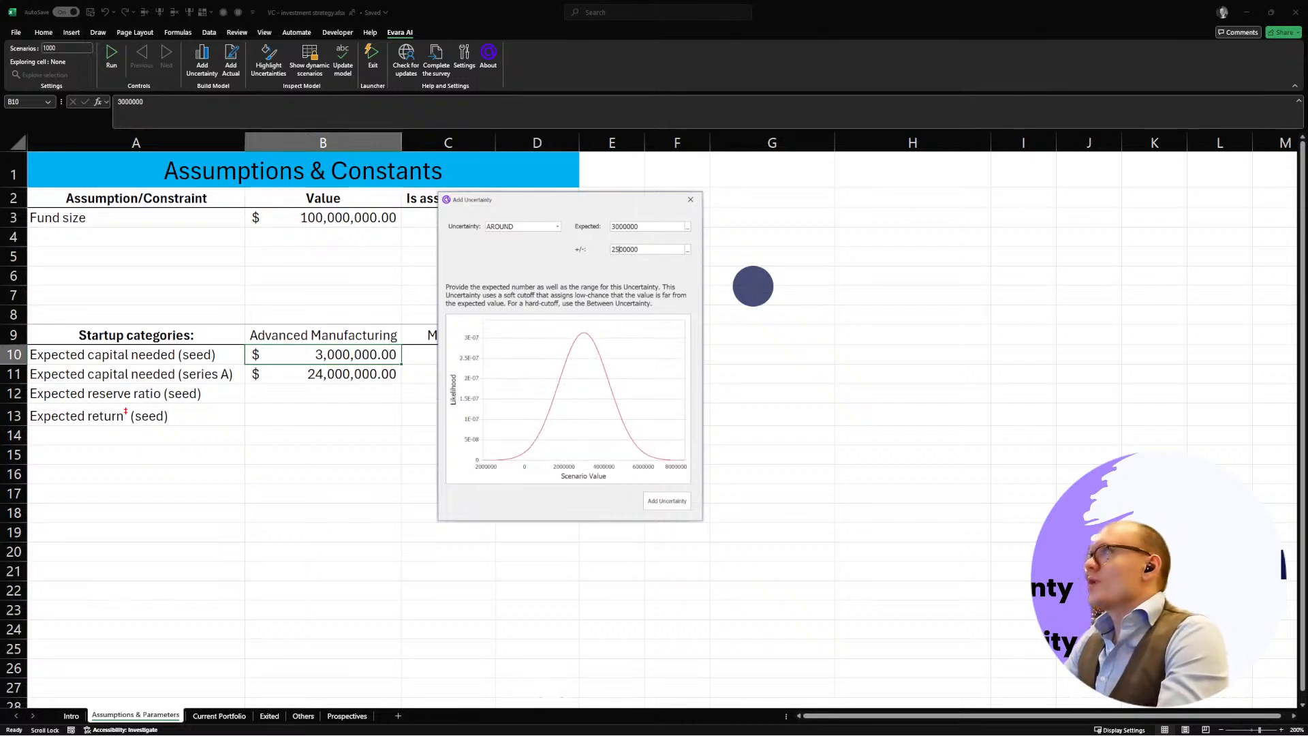
{"action": "key", "text": "Delete"}
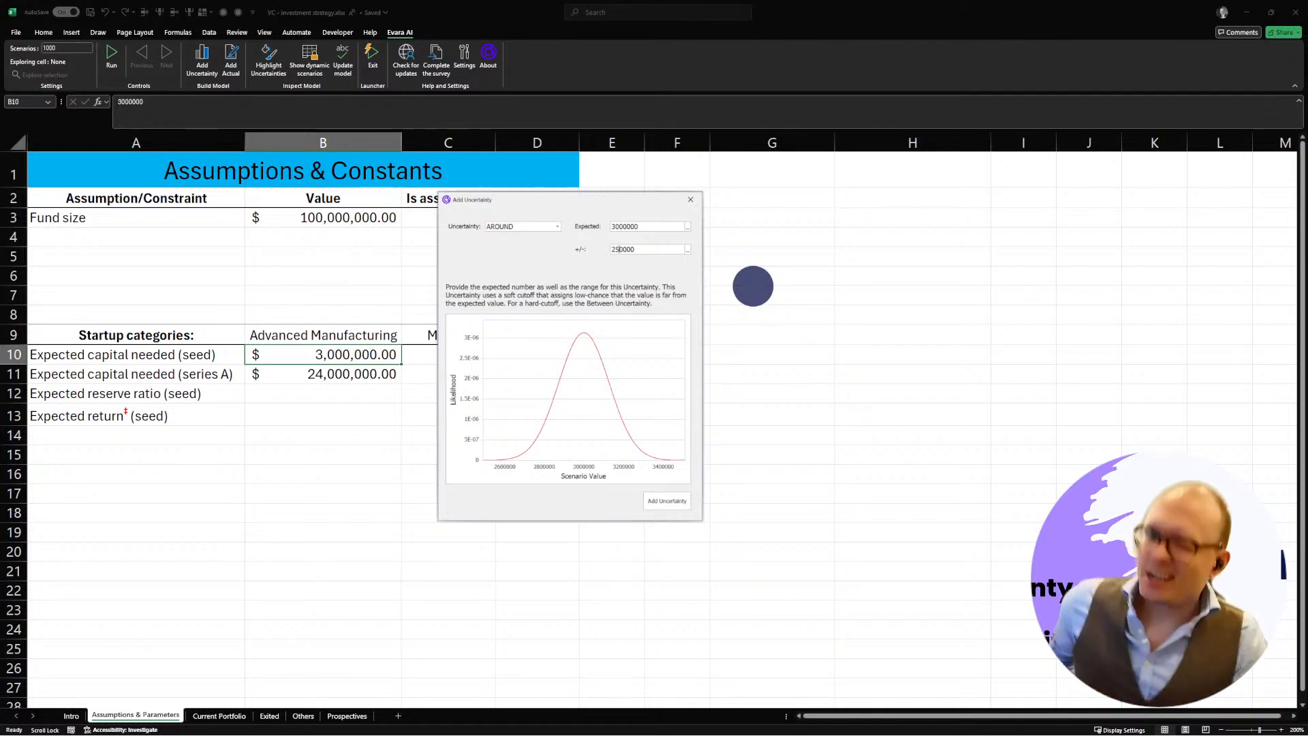
Step: Set the +/- range to 3000000*10% and add the AROUND uncertainty to B10
{"action": "left_click_drag", "start_coordinate": [661, 223], "coordinate": [592, 247]}
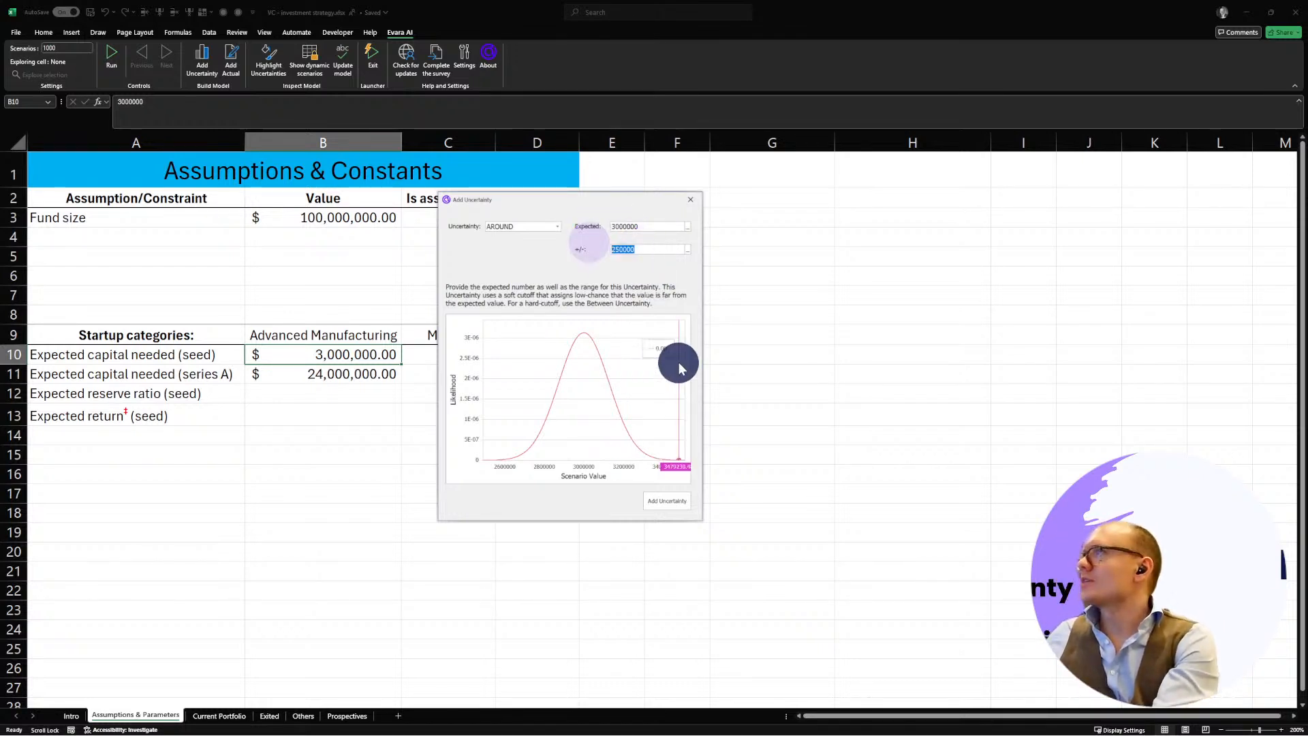
{"action": "type", "text": "3000000"}
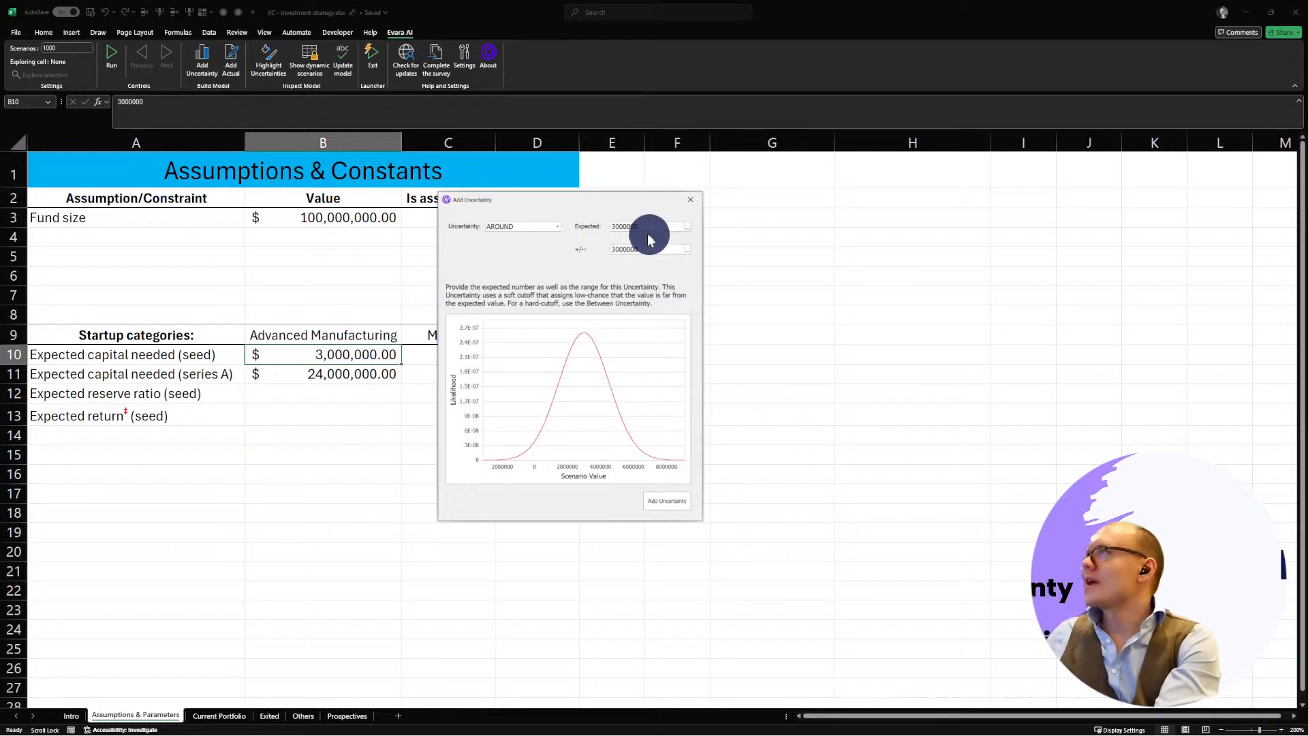
{"action": "left_click", "coordinate": [688, 249]}
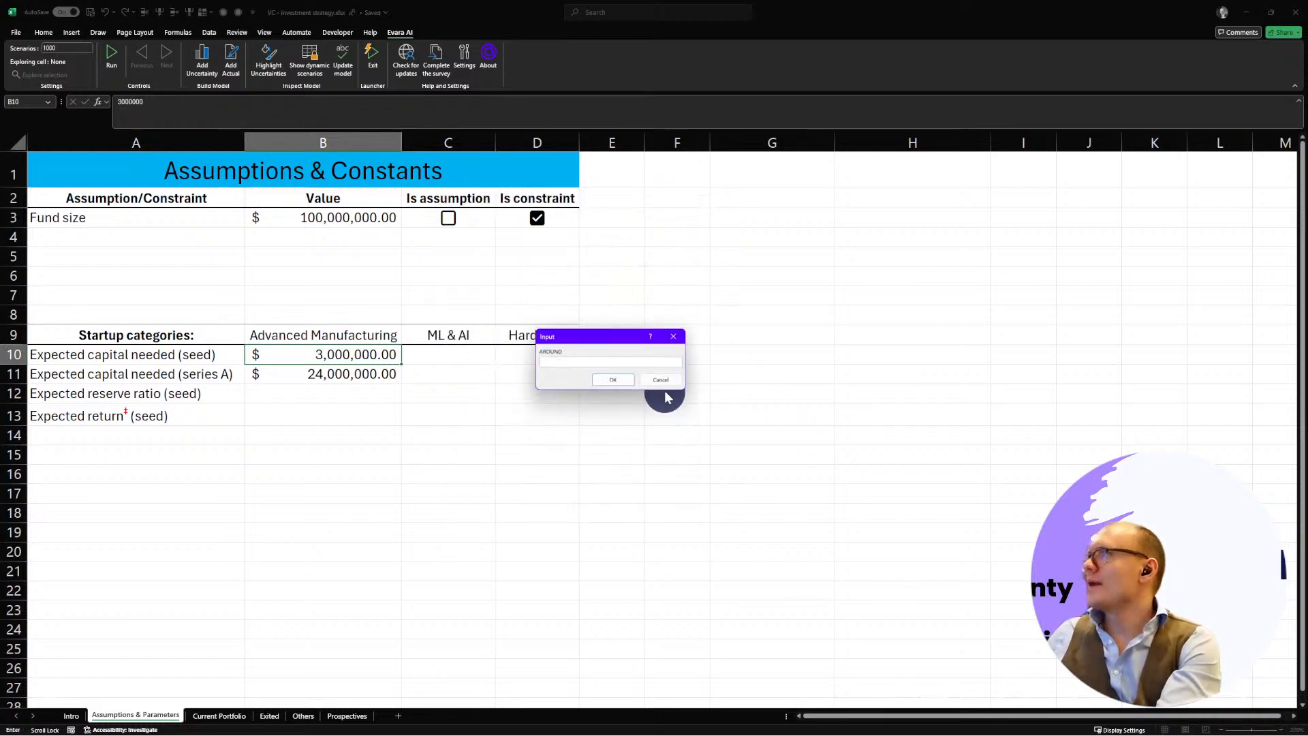
{"action": "left_click", "coordinate": [661, 379]}
{"action": "left_click", "coordinate": [658, 249]}
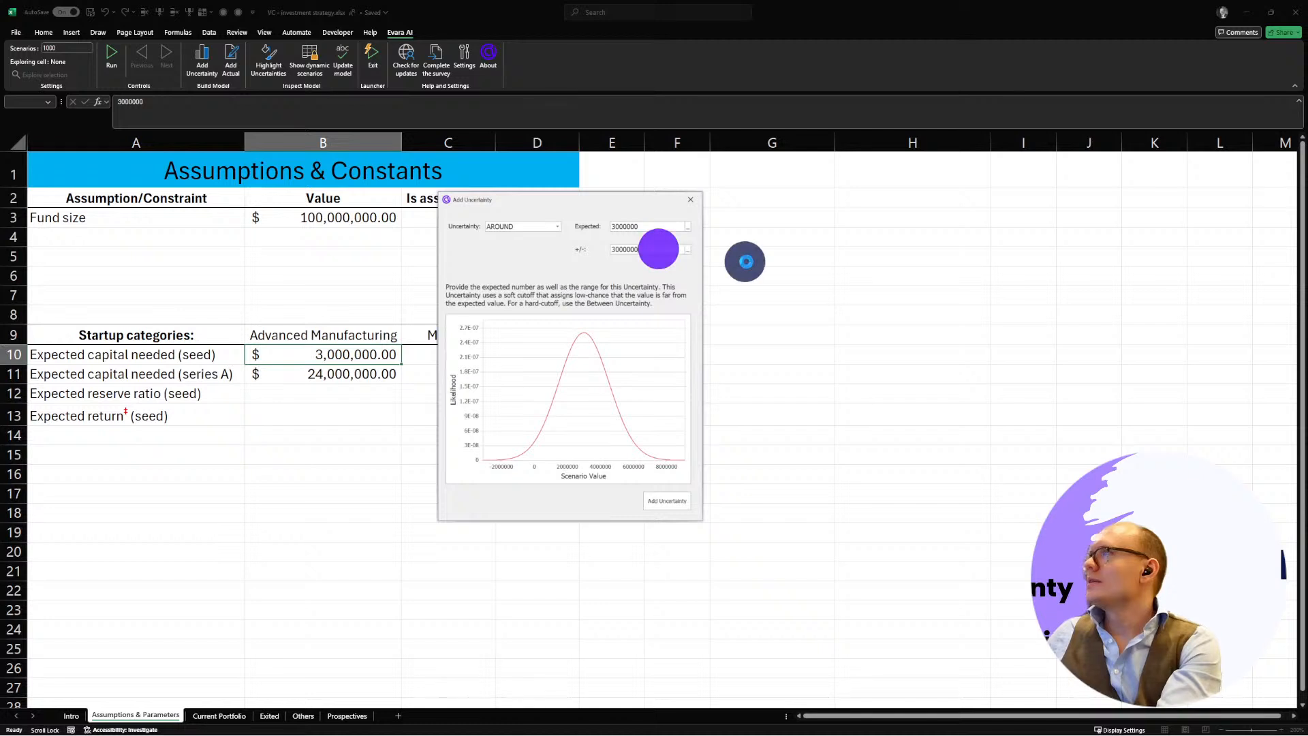
{"action": "type", "text": "*"}
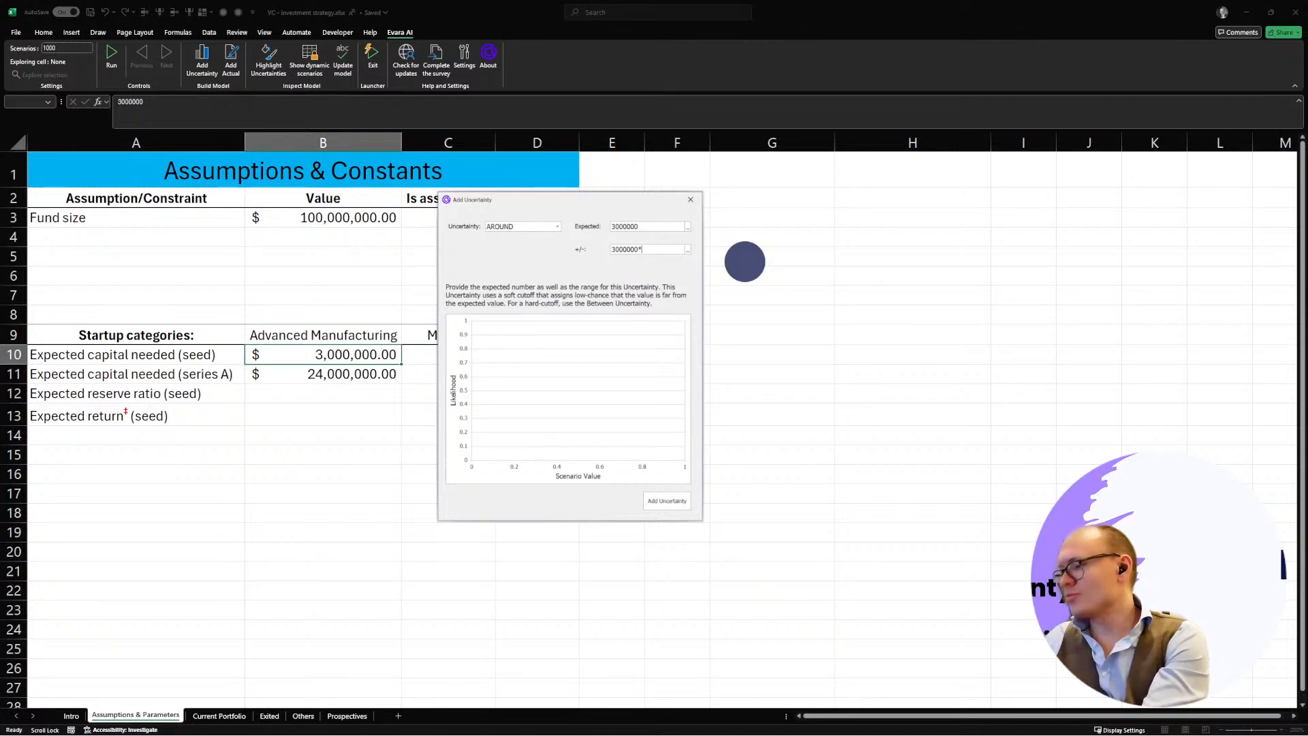
{"action": "type", "text": "10%"}
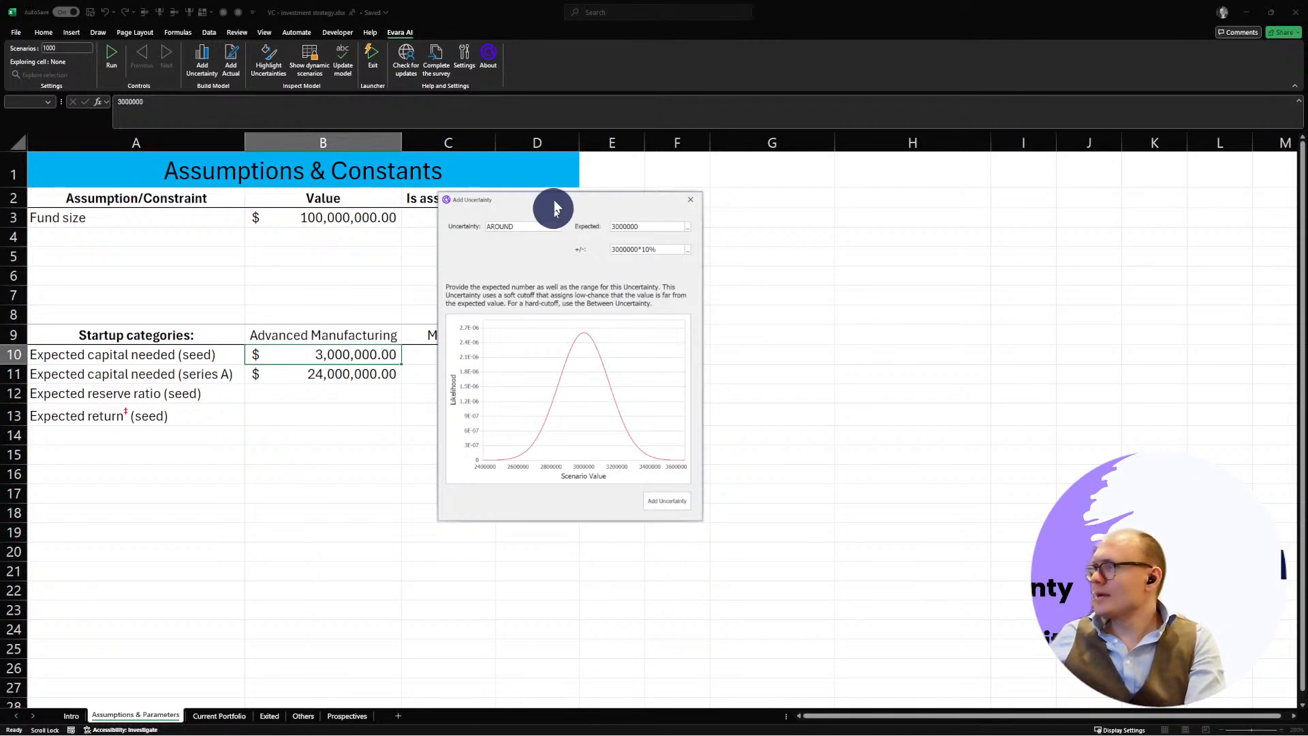
{"action": "left_click", "coordinate": [667, 502]}
{"action": "left_click", "coordinate": [376, 511]}
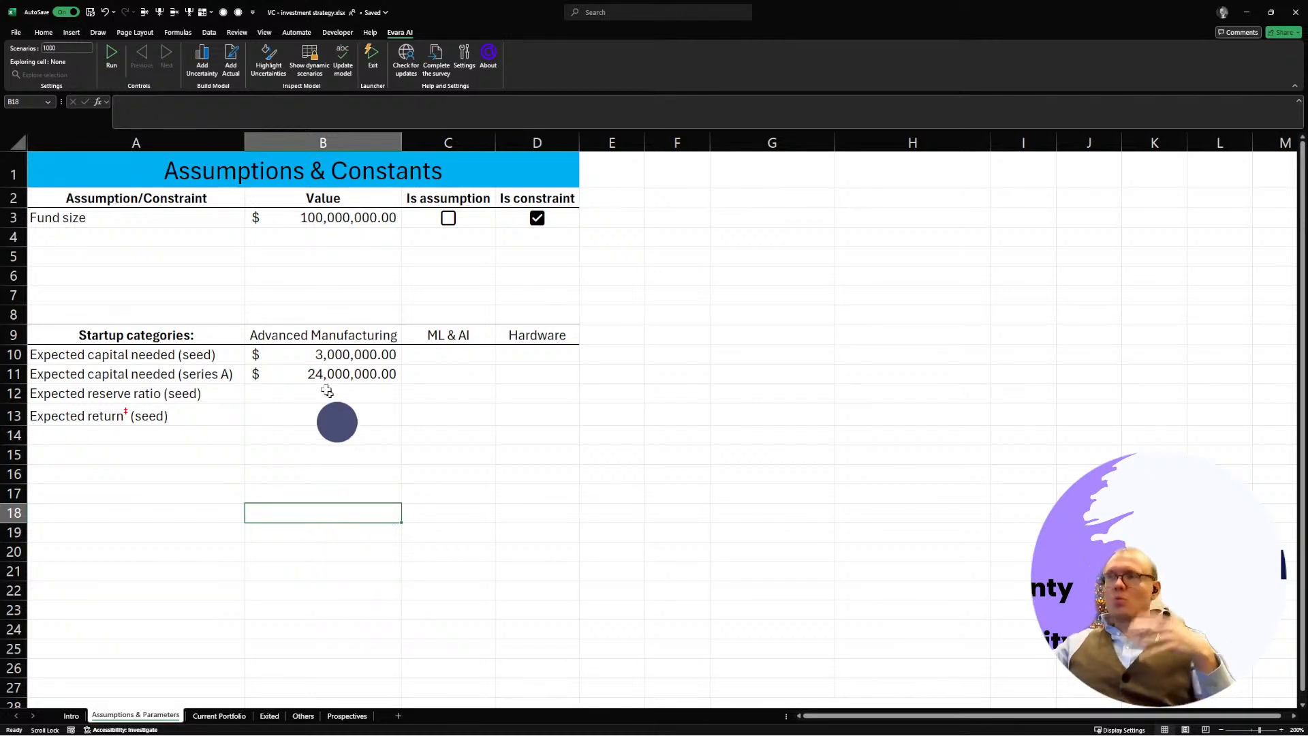
Step: Inspect the EVARA.AROUND formula in the seed capital cell B10 without changing it
{"action": "left_click", "coordinate": [293, 354]}
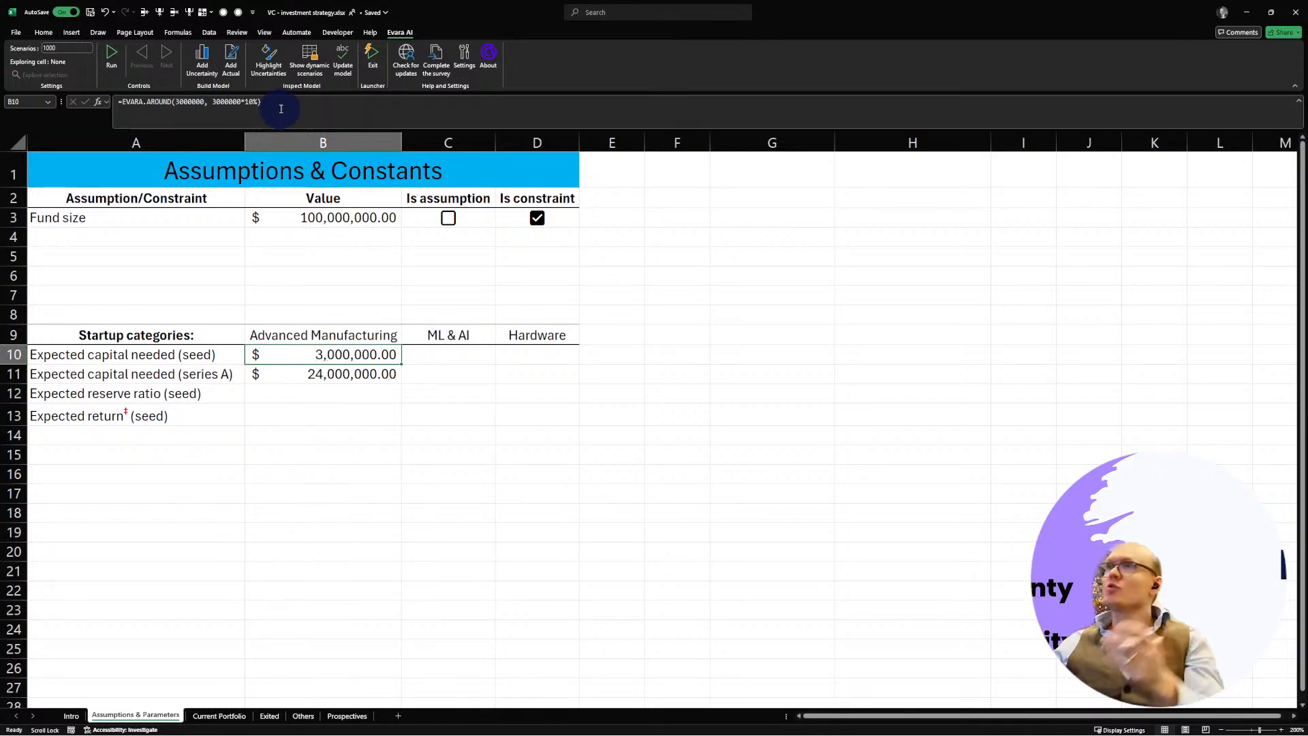
{"action": "left_click_drag", "start_coordinate": [265, 102], "coordinate": [116, 103]}
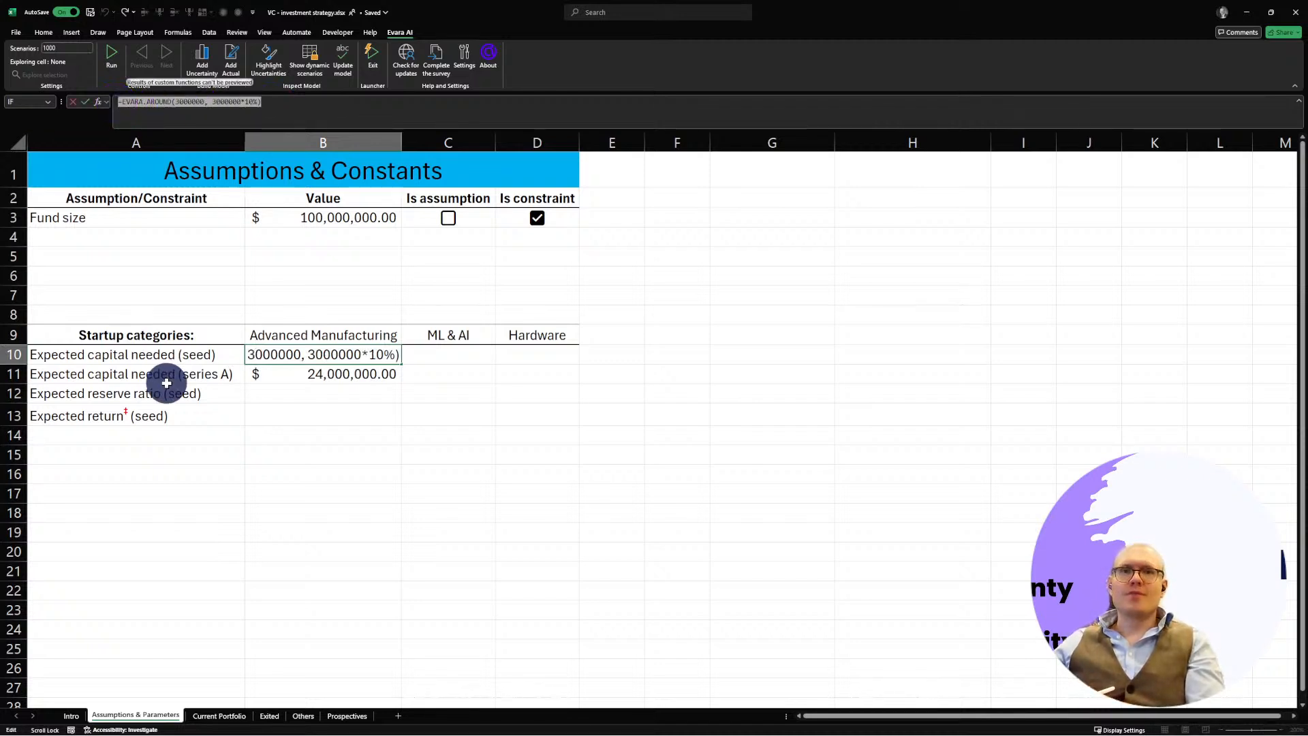
{"action": "left_click", "coordinate": [143, 102]}
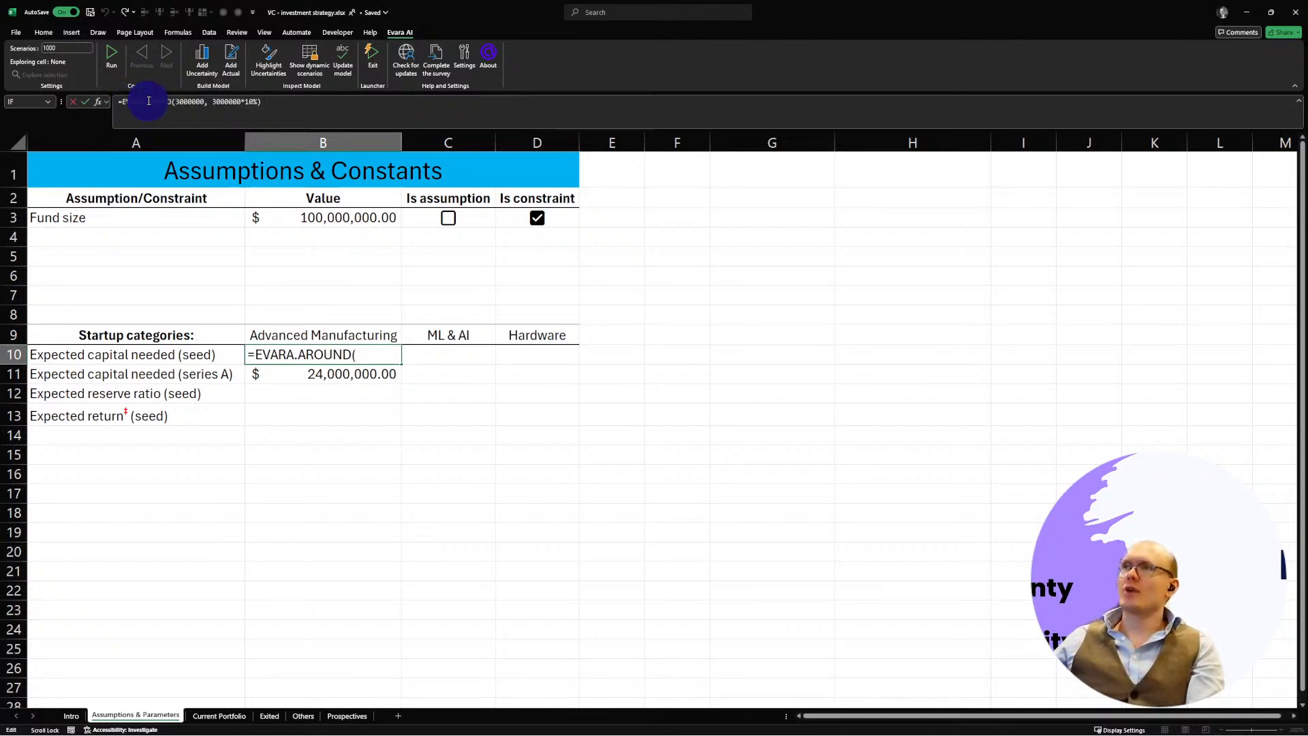
{"action": "left_click", "coordinate": [295, 101]}
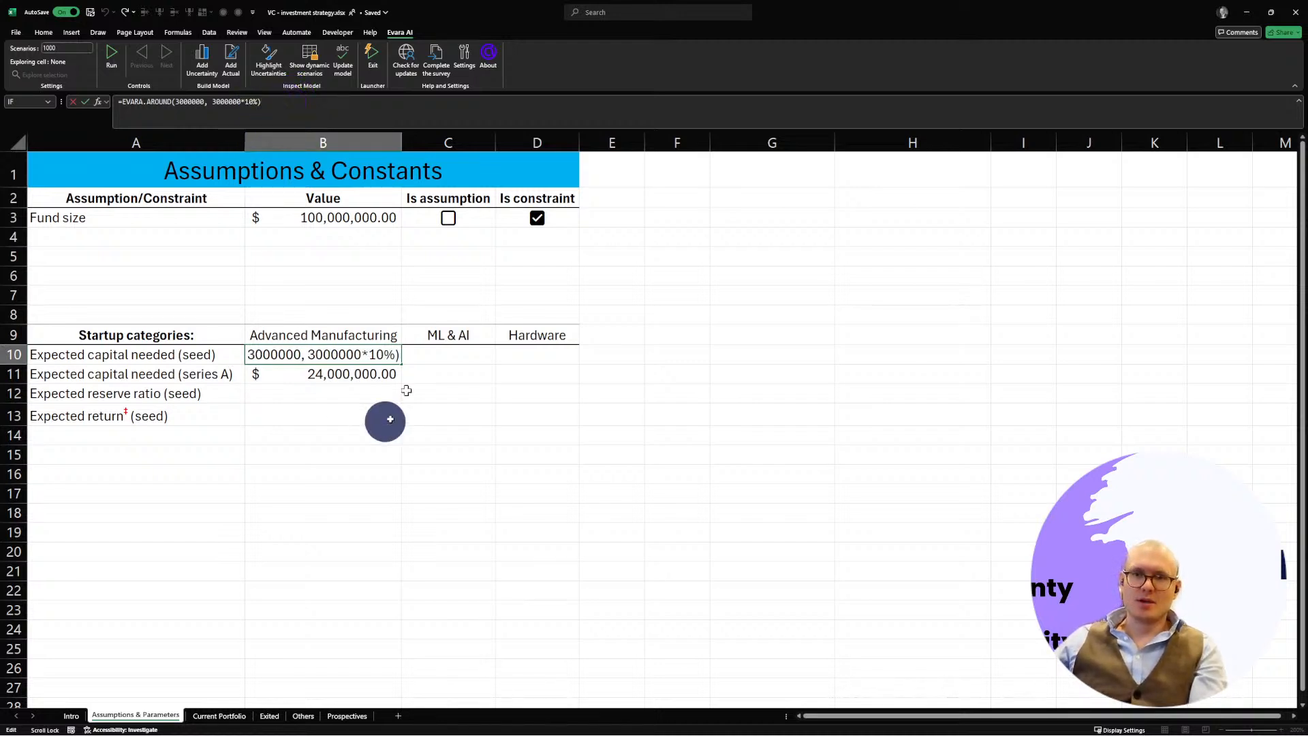
{"action": "left_click", "coordinate": [292, 371]}
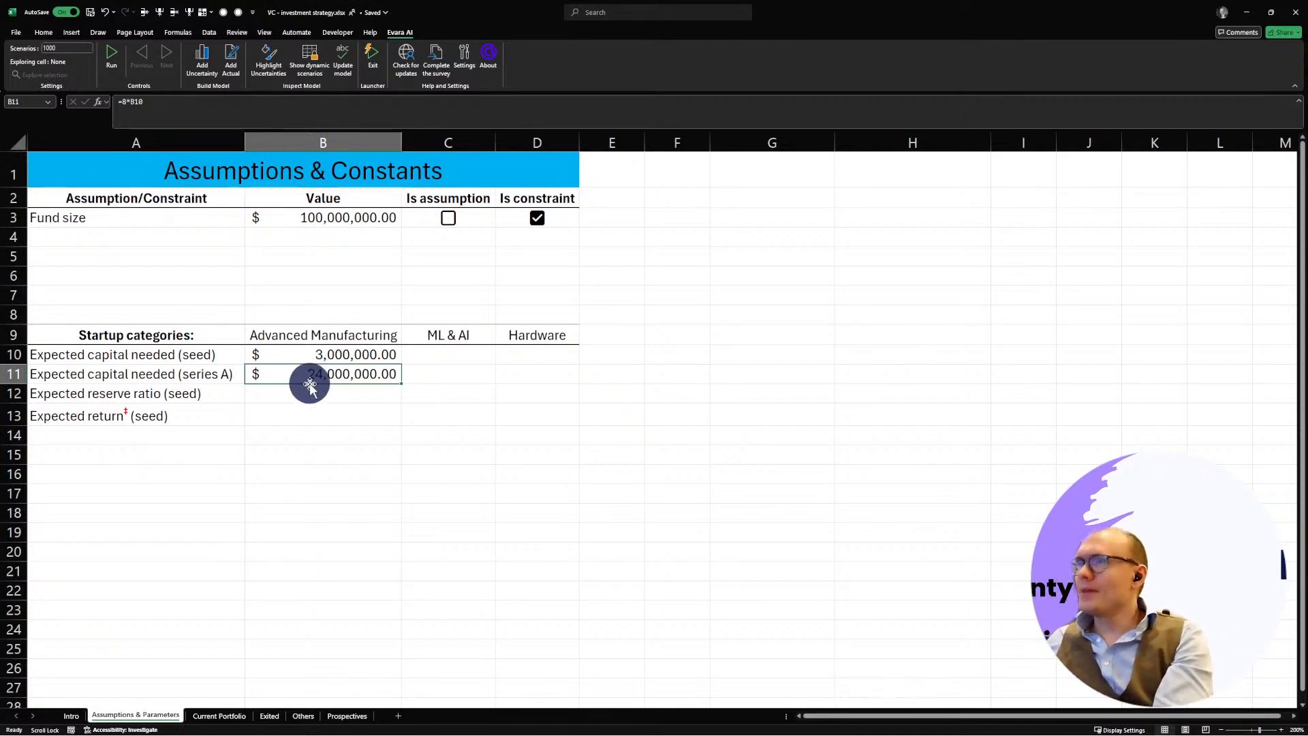
Step: Review the average reserve ratio and average needed capital nodes in the Intro sheet's diagram
{"action": "left_click", "coordinate": [71, 716]}
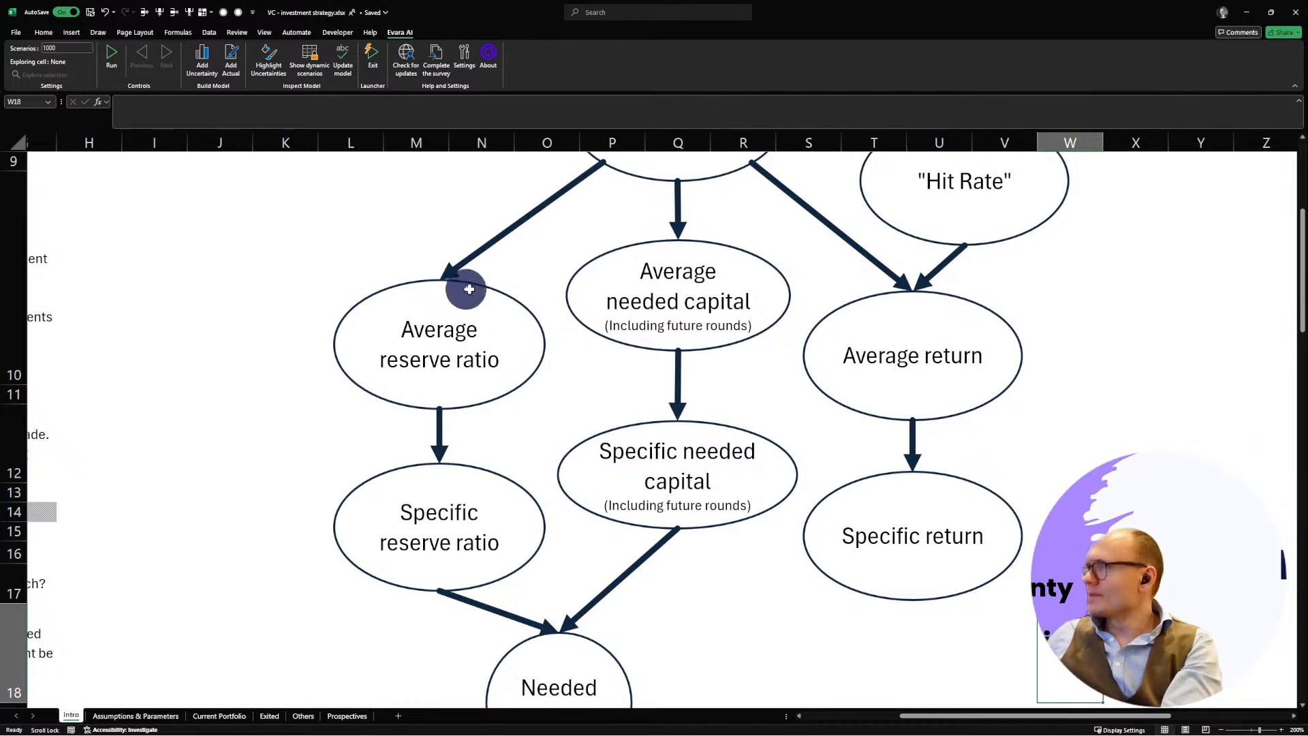
{"action": "left_click", "coordinate": [494, 292]}
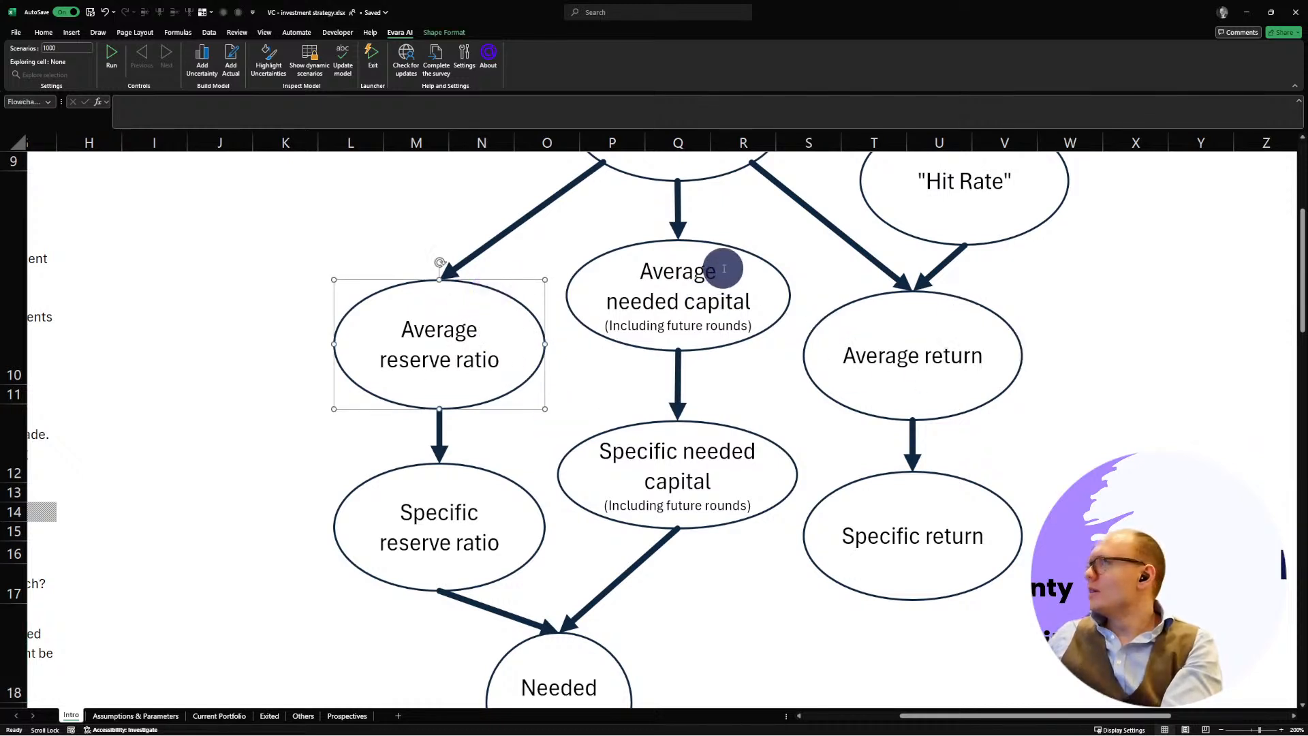
{"action": "left_click", "coordinate": [726, 250]}
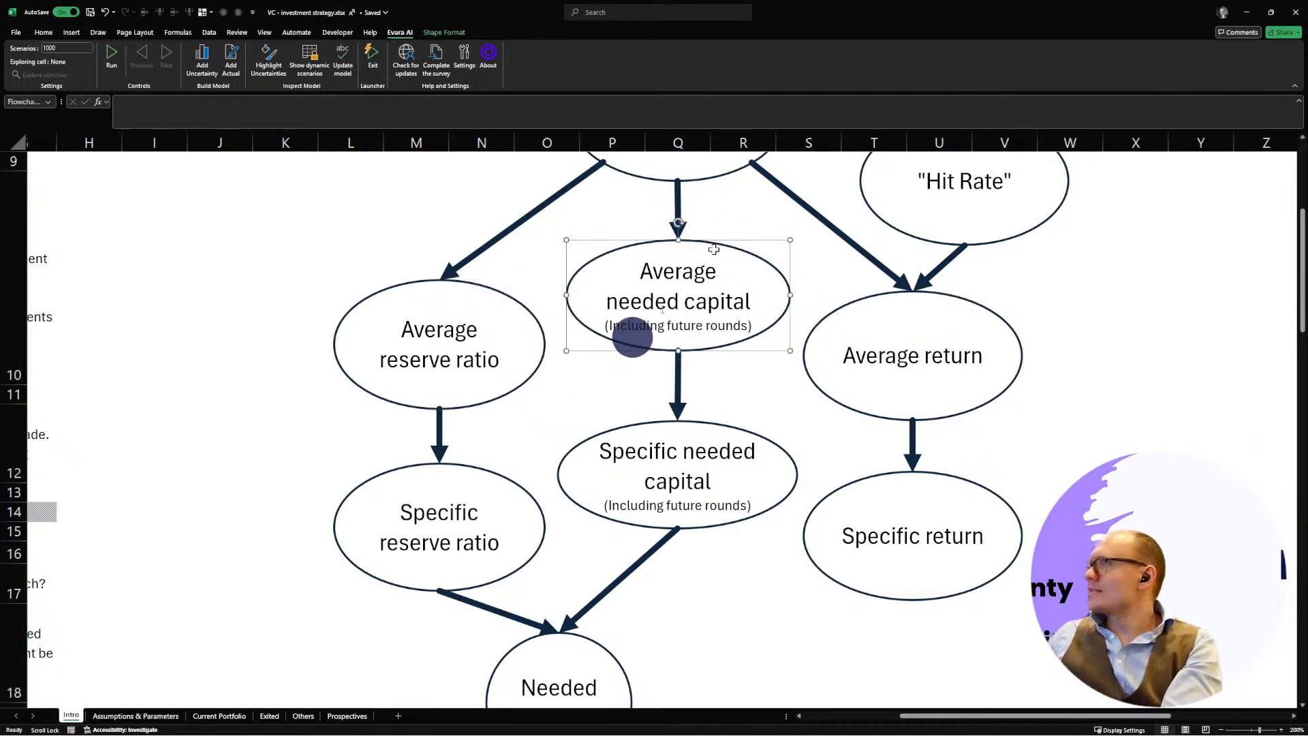
Step: Return to the Assumptions & Parameters sheet and examine the series A capital formula in B11
{"action": "left_click", "coordinate": [119, 715]}
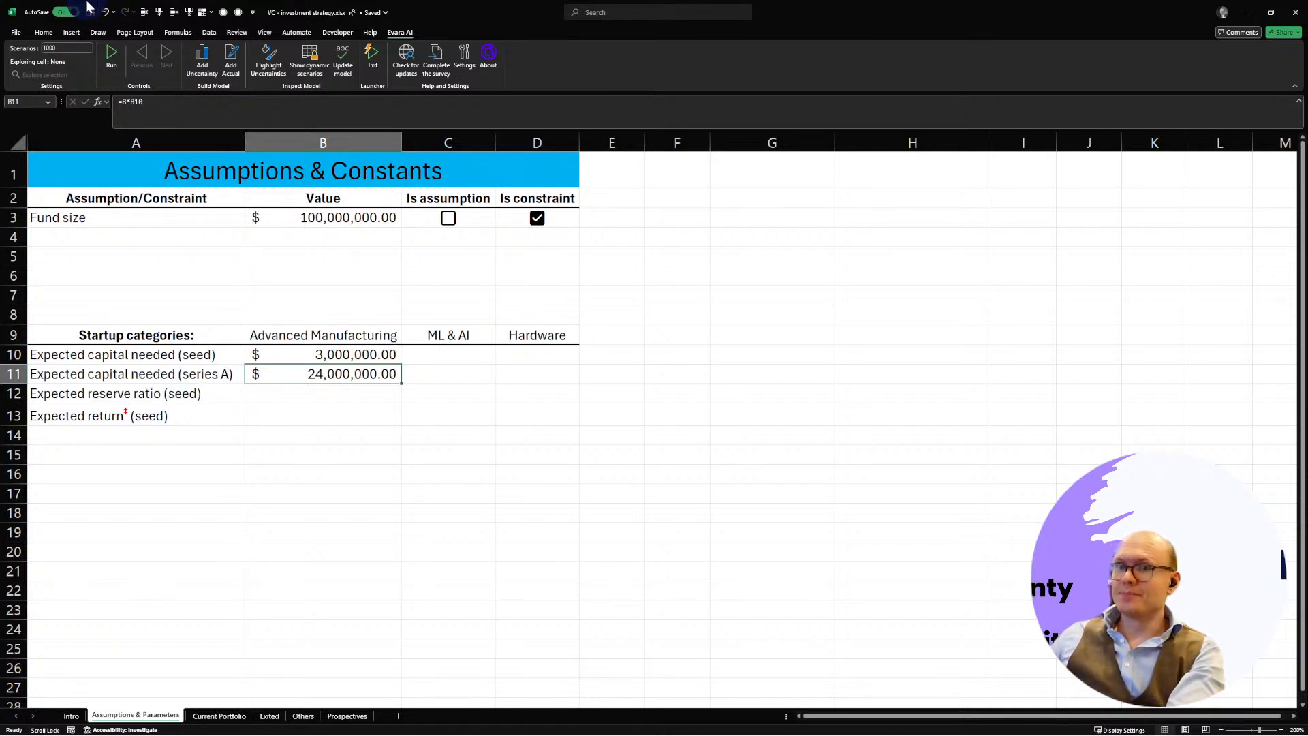
{"action": "left_click", "coordinate": [130, 102]}
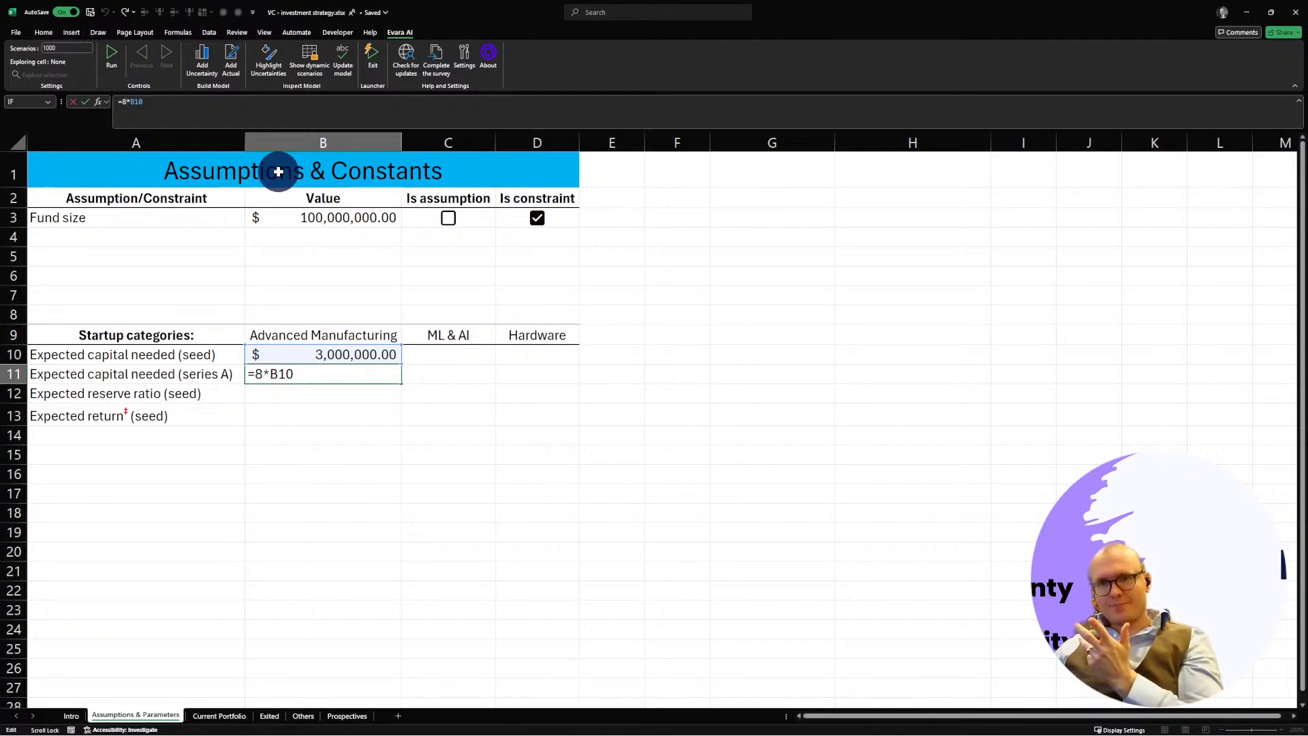
{"action": "left_click", "coordinate": [145, 102]}
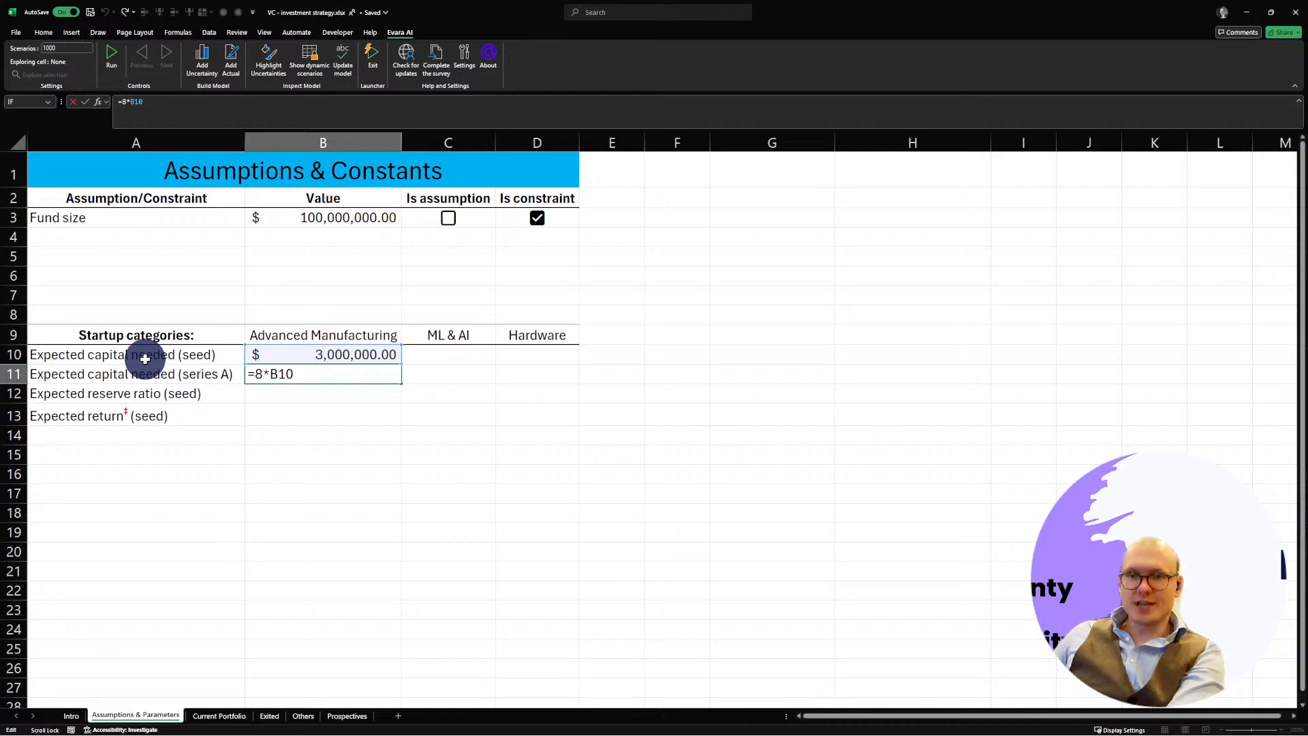
{"action": "key", "text": "Return"}
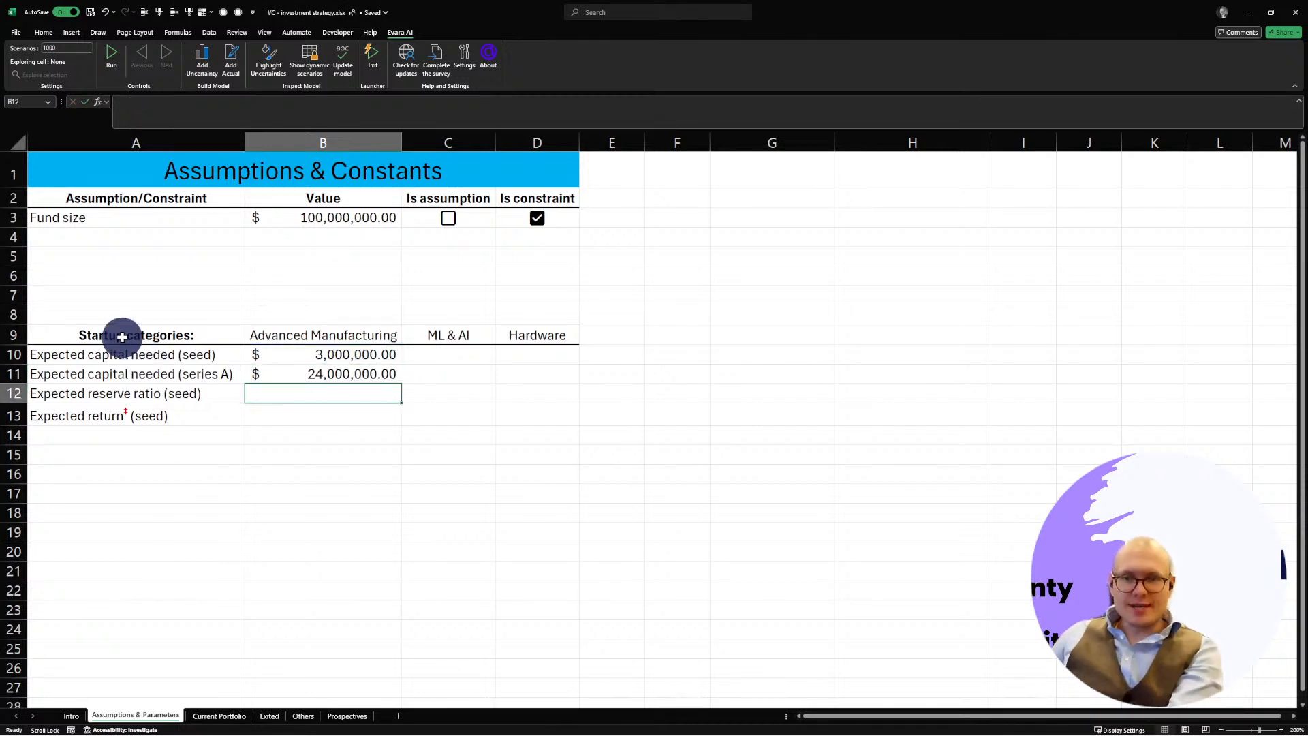
{"action": "left_click", "coordinate": [336, 366]}
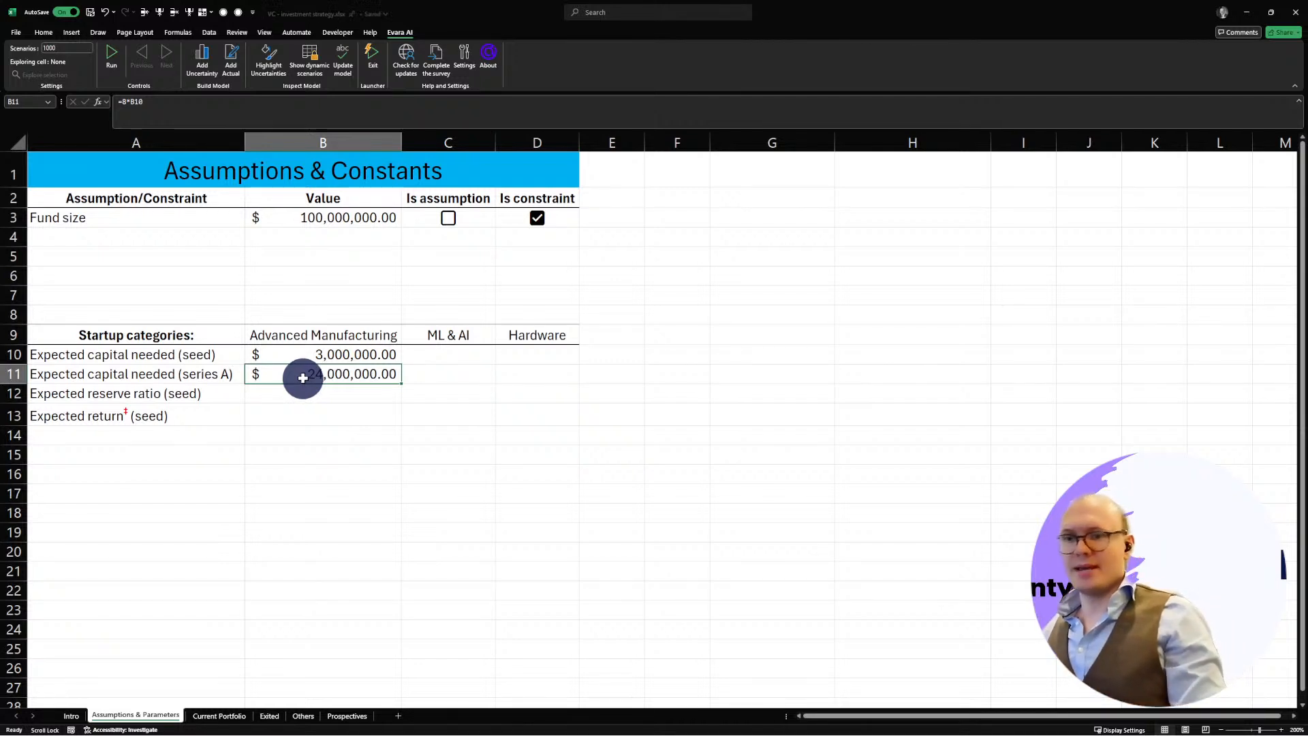
{"action": "left_click", "coordinate": [141, 101]}
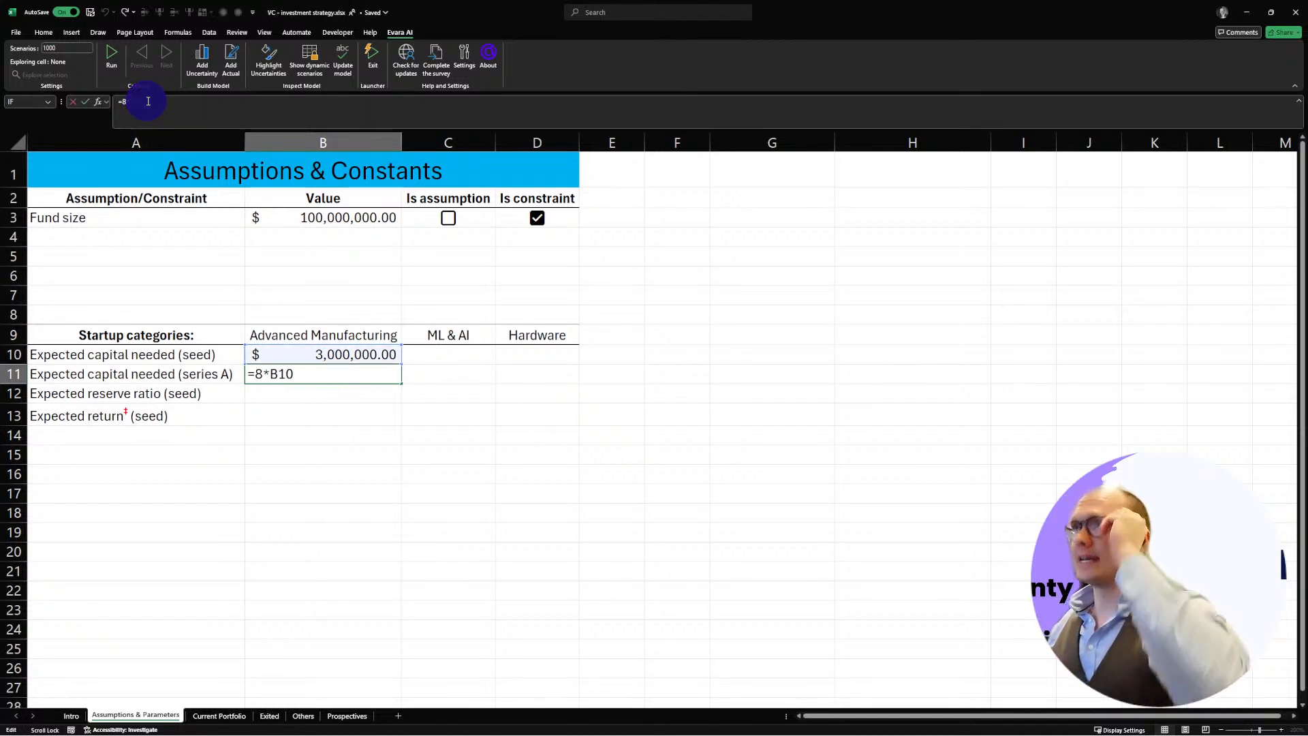
{"action": "left_click", "coordinate": [312, 461]}
Step: Start an AROUND uncertainty on the series A capital cell B11 and copy the expected formula 8*B10 into its +/- range
{"action": "left_click", "coordinate": [300, 374]}
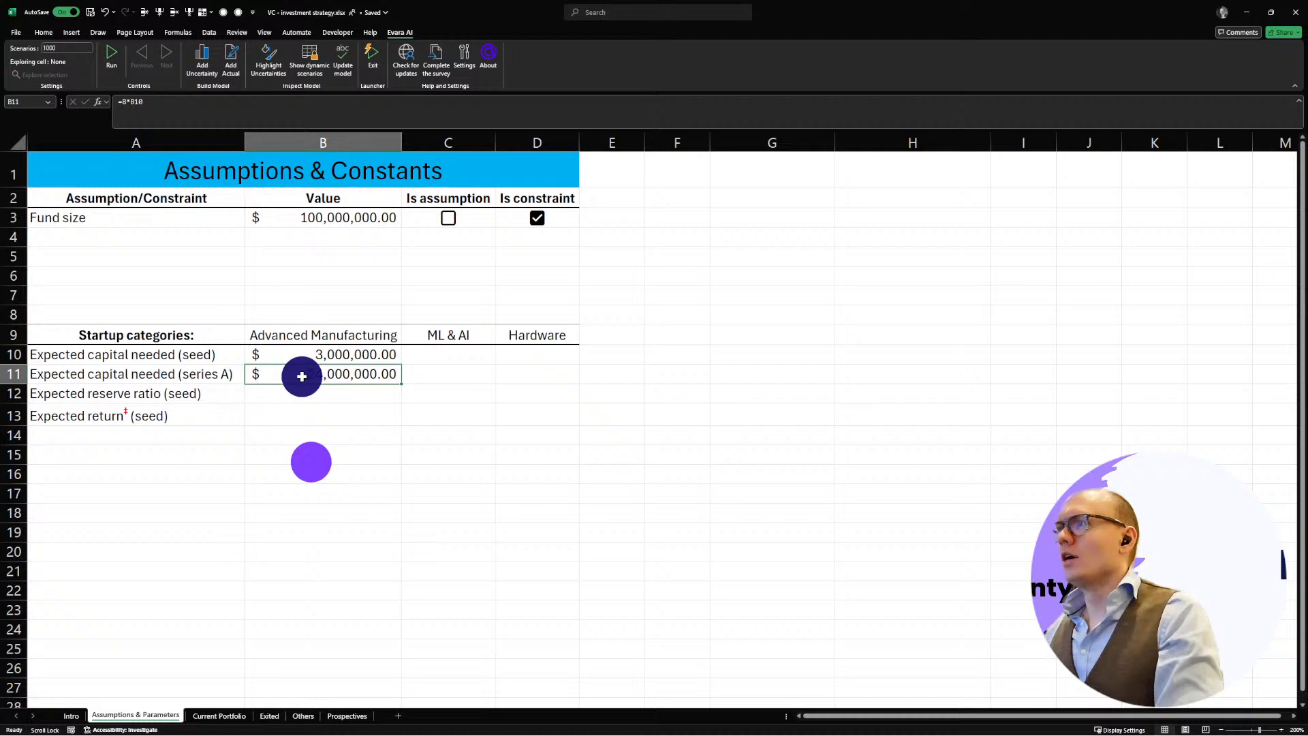
{"action": "left_click", "coordinate": [203, 64]}
{"action": "left_click_drag", "start_coordinate": [225, 97], "coordinate": [468, 228]}
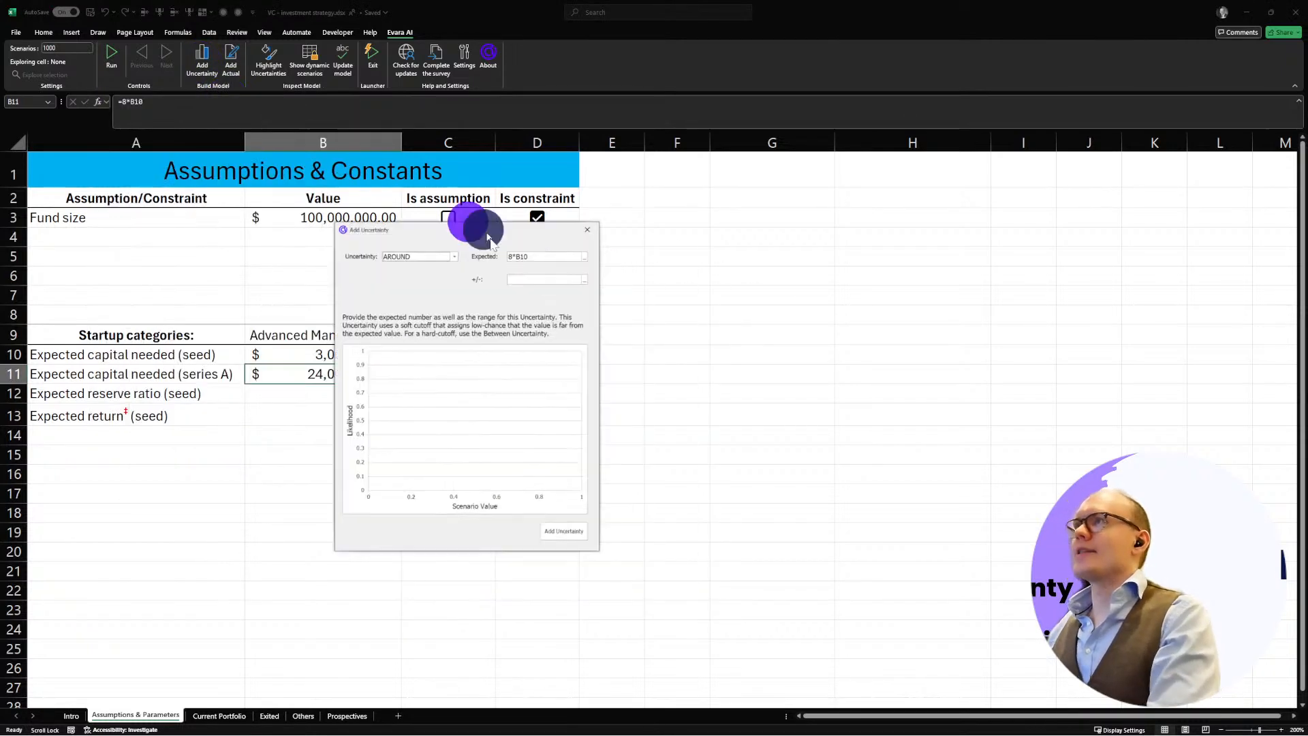
{"action": "left_click", "coordinate": [518, 256]}
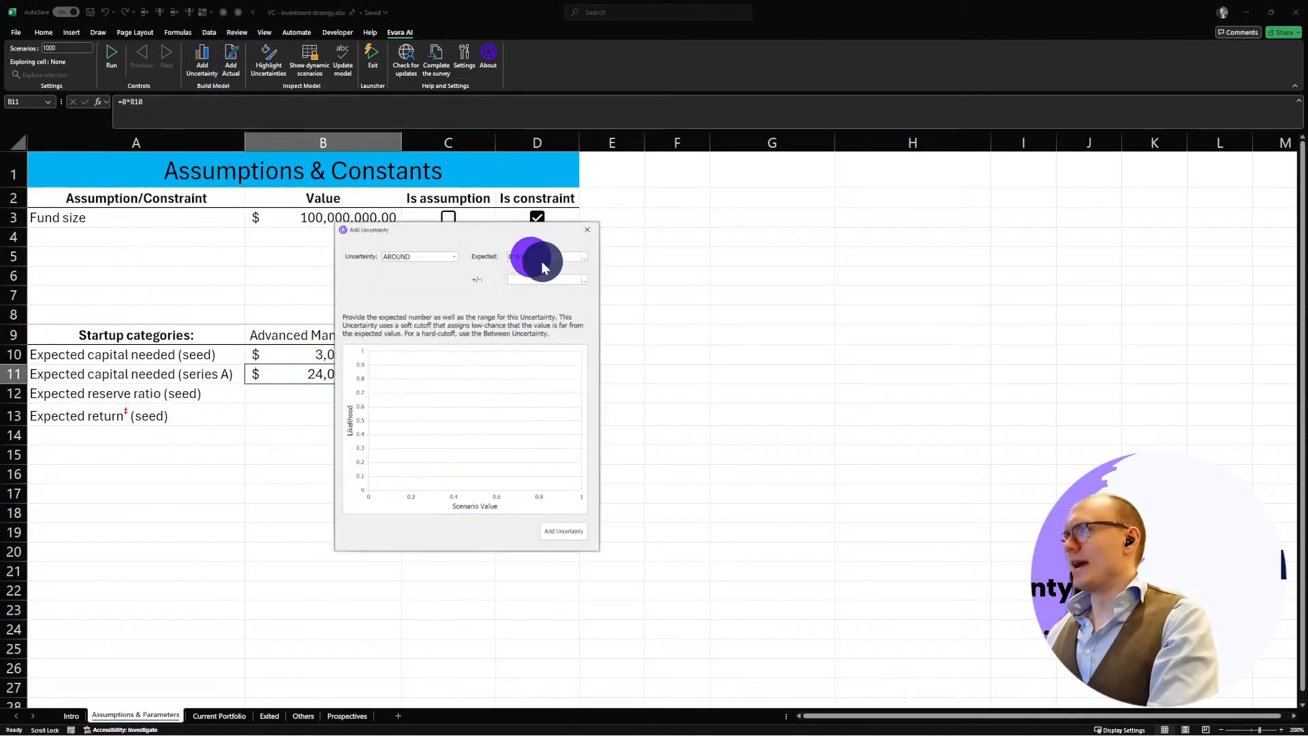
{"action": "left_click_drag", "start_coordinate": [465, 231], "coordinate": [589, 220]}
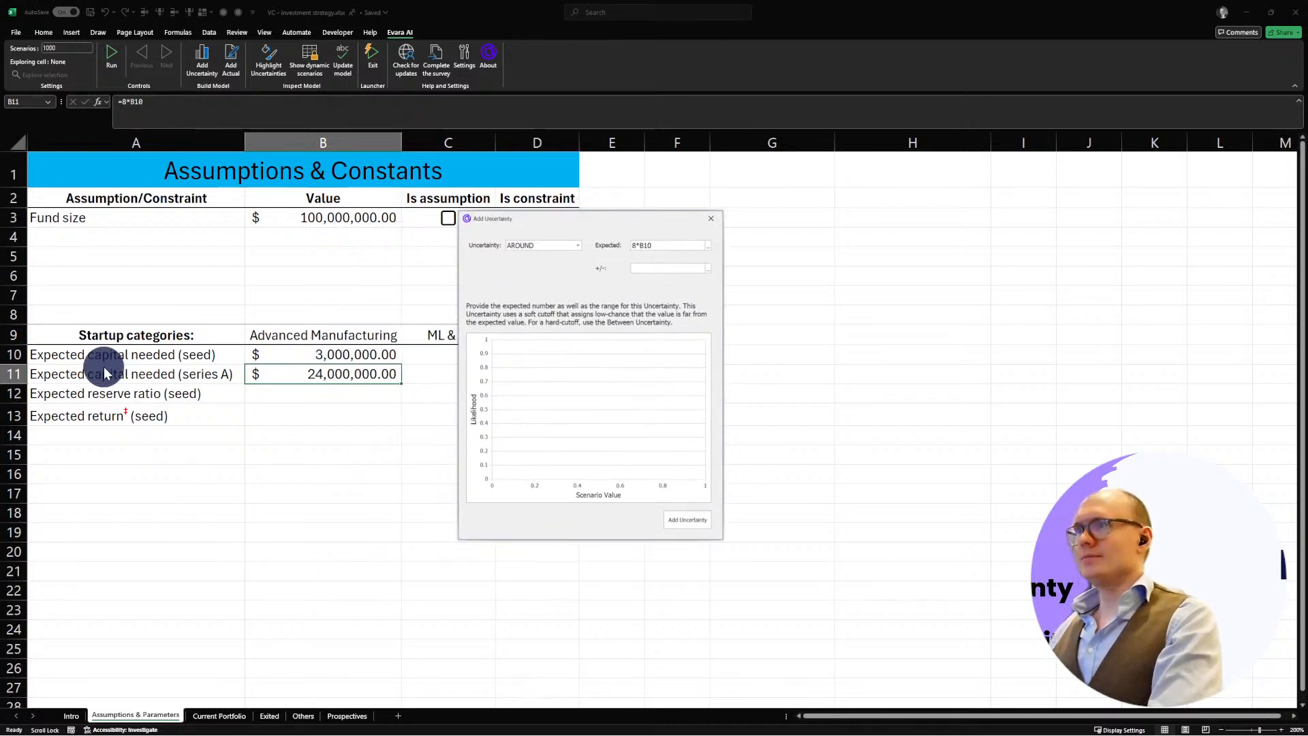
{"action": "left_click_drag", "start_coordinate": [675, 245], "coordinate": [629, 243]}
{"action": "key", "text": "ctrl+c"}
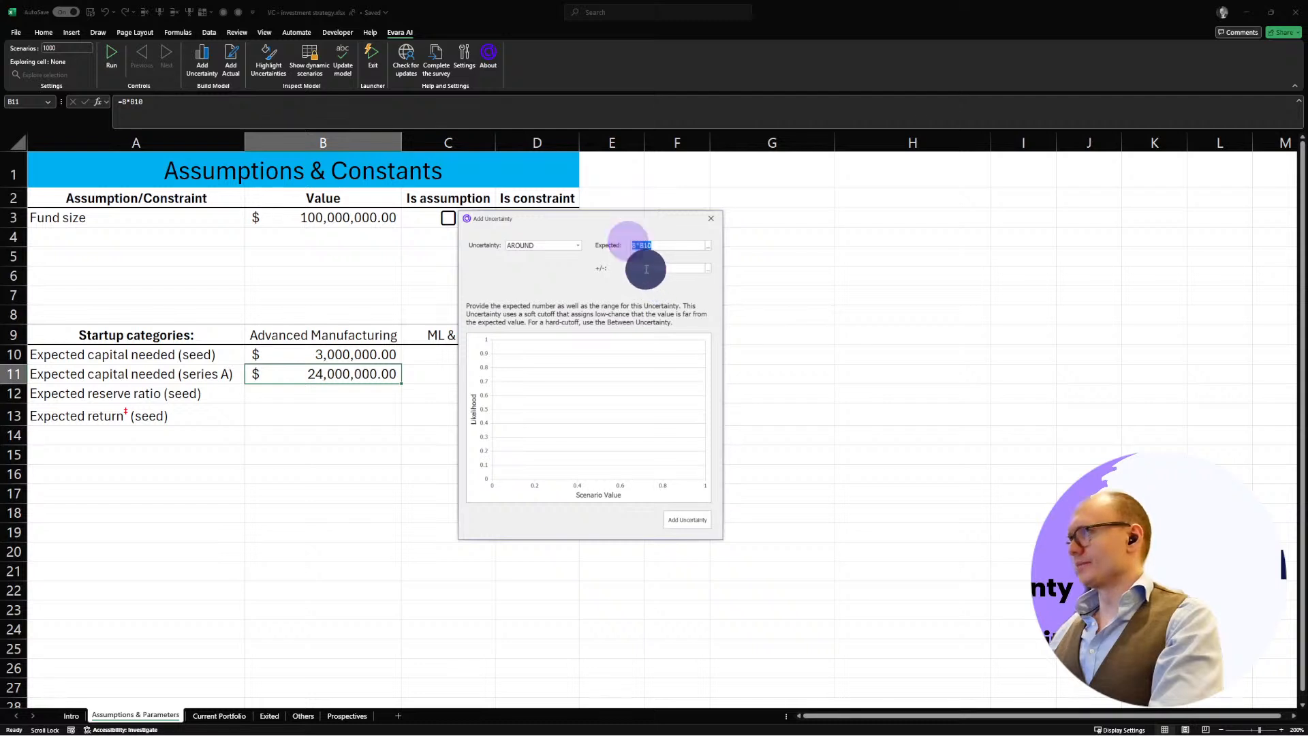
{"action": "left_click", "coordinate": [646, 268]}
{"action": "key", "text": "ctrl+v"}
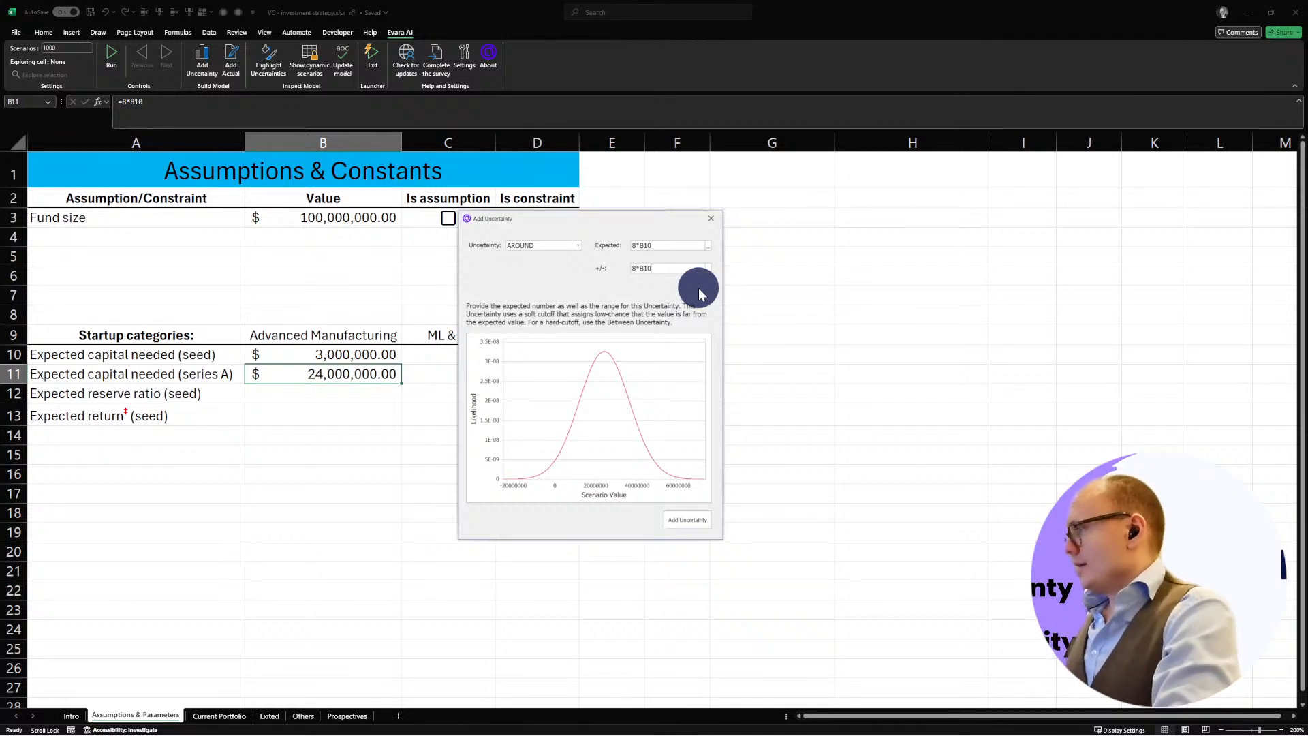
Step: Set both the expected value and the +/- range of the series A capital uncertainty to 4*B10
{"action": "left_click_drag", "start_coordinate": [654, 268], "coordinate": [634, 267]}
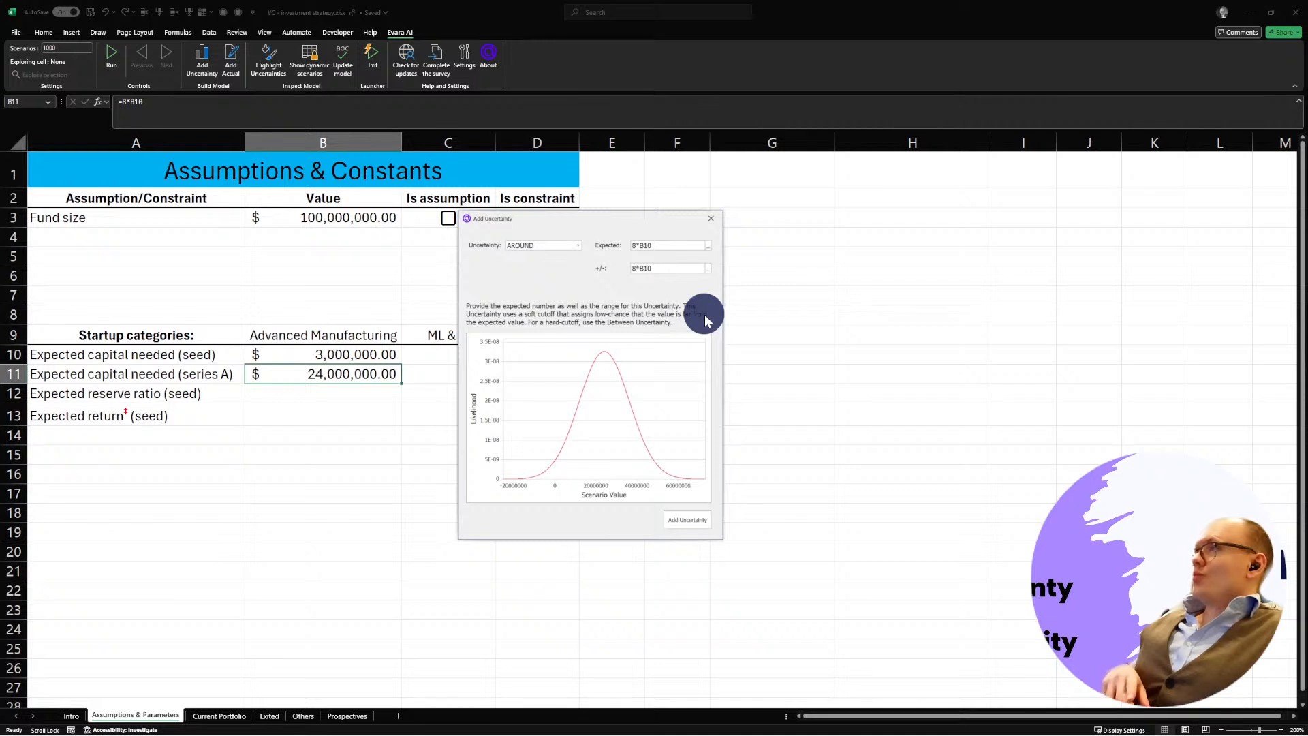
{"action": "left_click", "coordinate": [636, 245]}
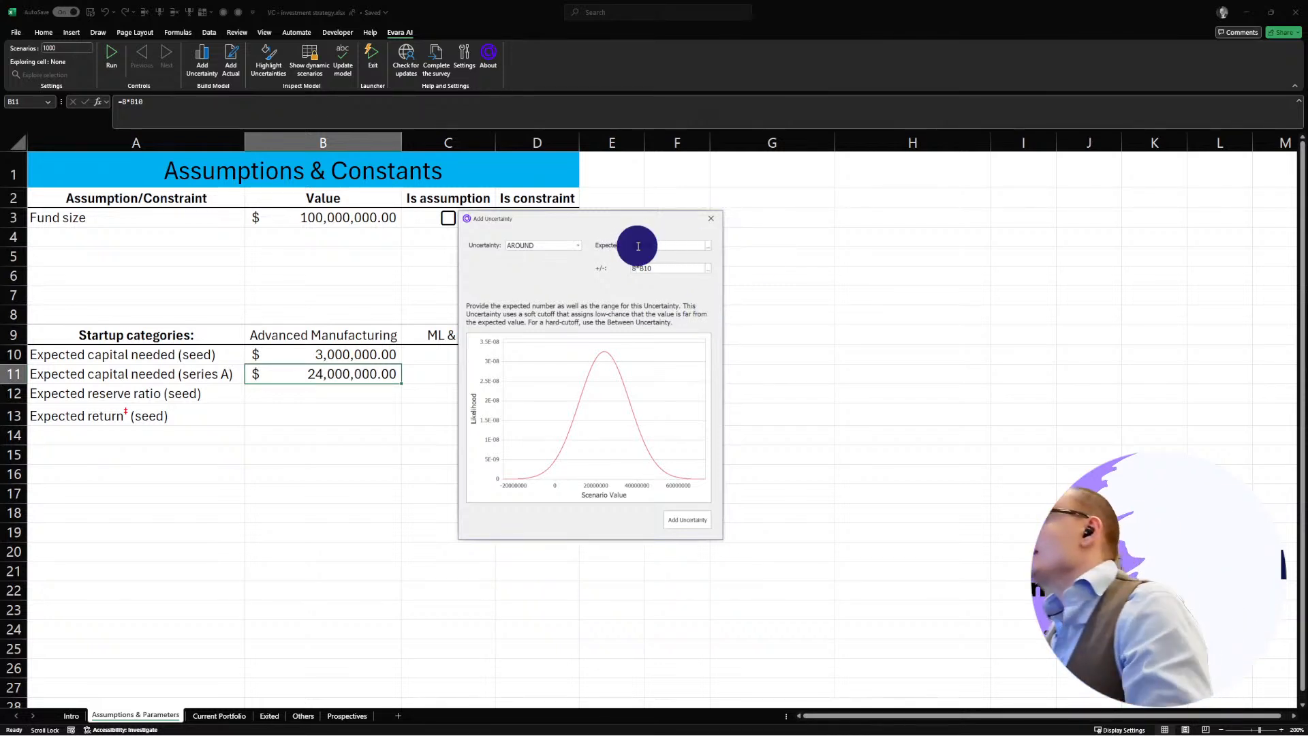
{"action": "key", "text": "BackSpace"}
{"action": "type", "text": "4"}
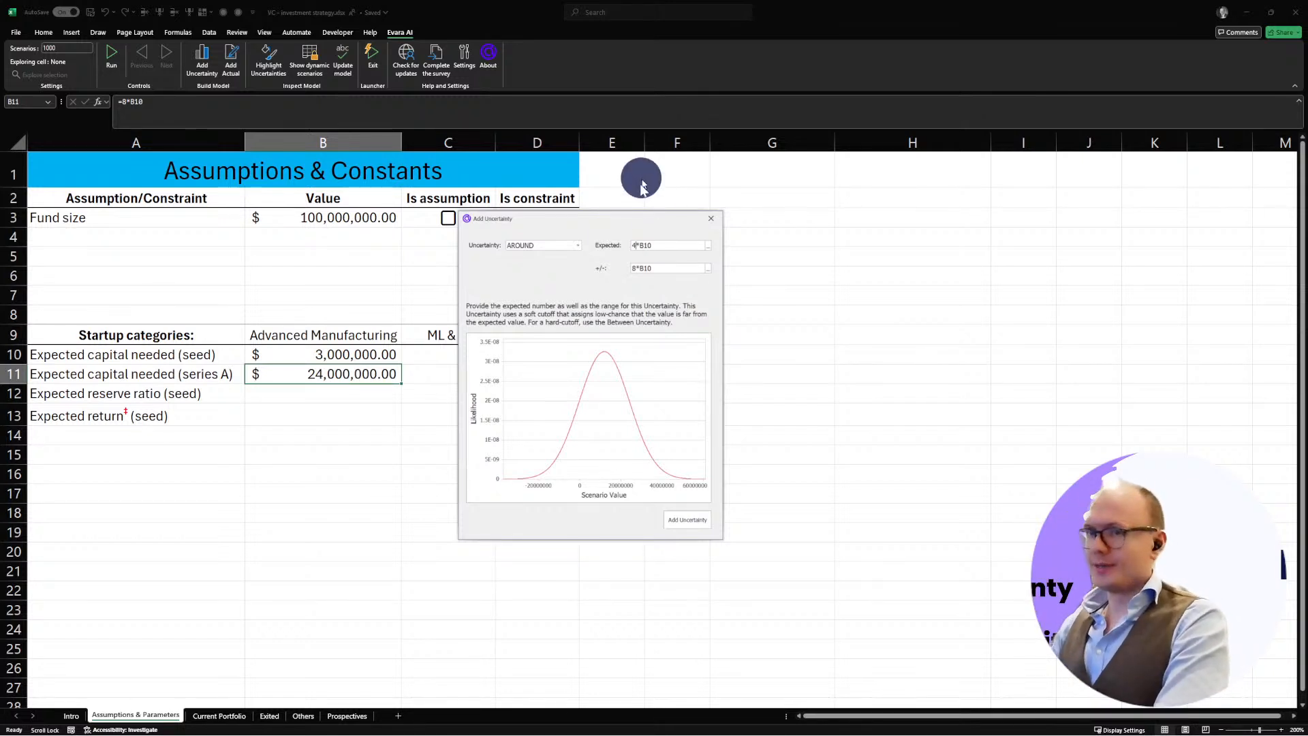
{"action": "left_click", "coordinate": [632, 267]}
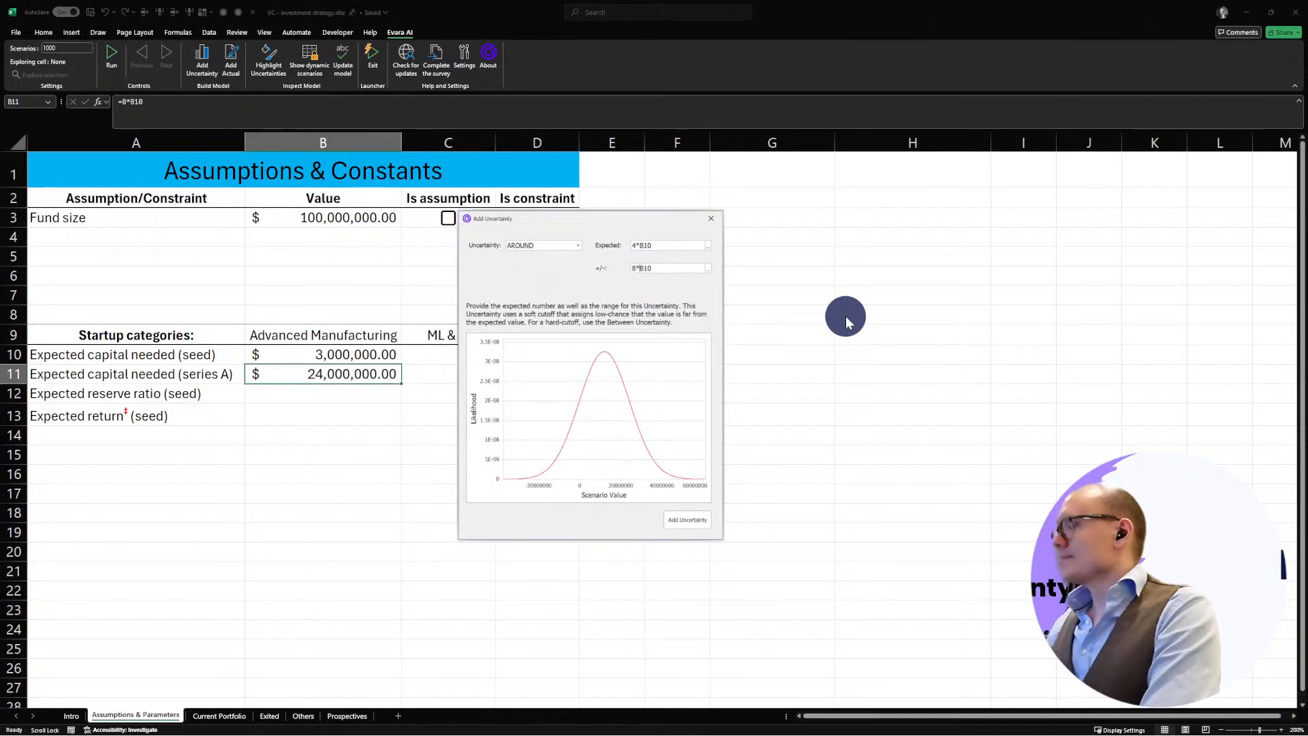
{"action": "key", "text": "Delete"}
{"action": "type", "text": "4"}
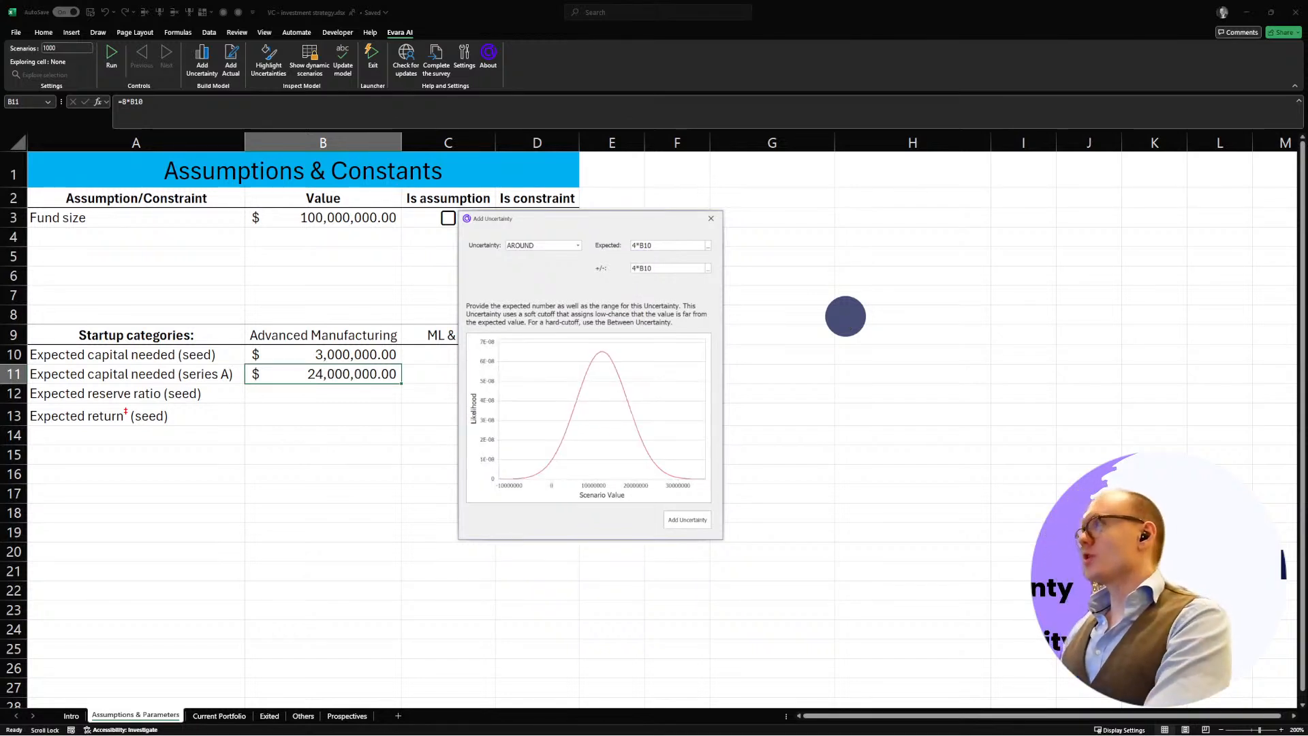
Step: Set the +/- range to 2*B10 and add the AROUND uncertainty to the series A capital cell B11
{"action": "left_click", "coordinate": [689, 273]}
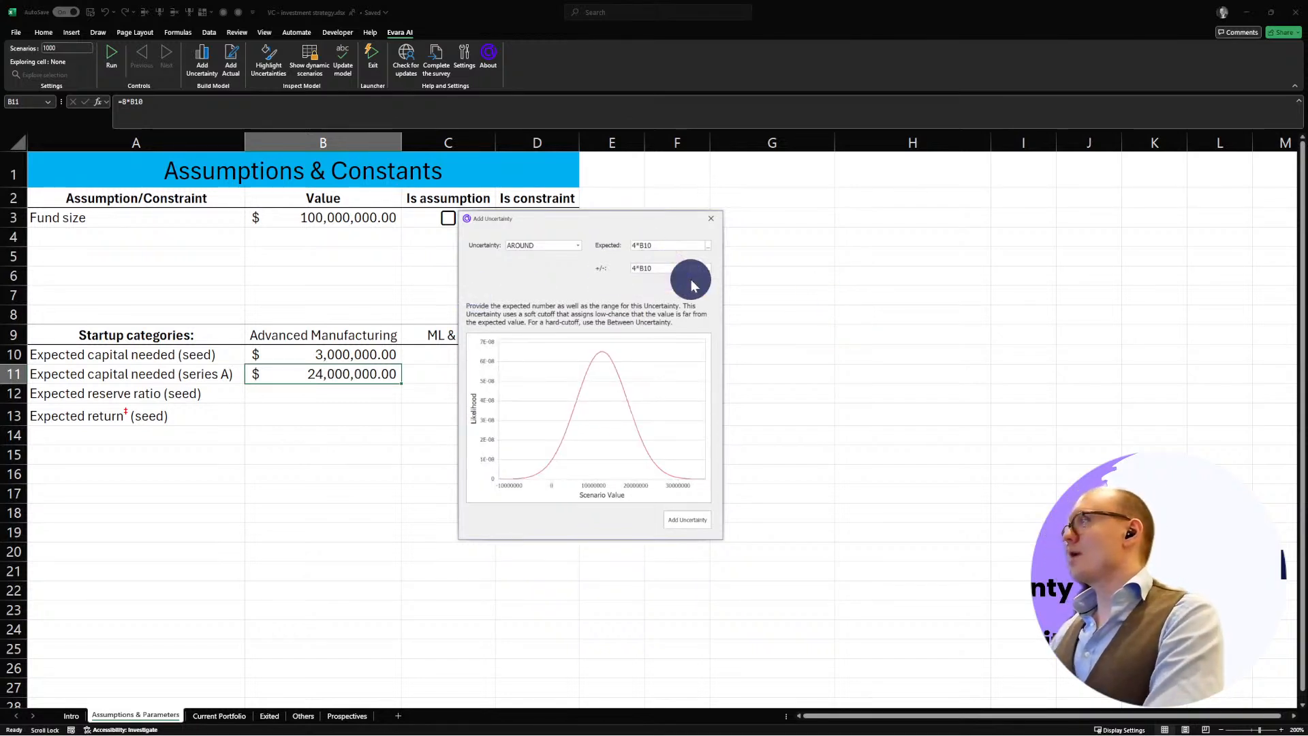
{"action": "type", "text": "*"}
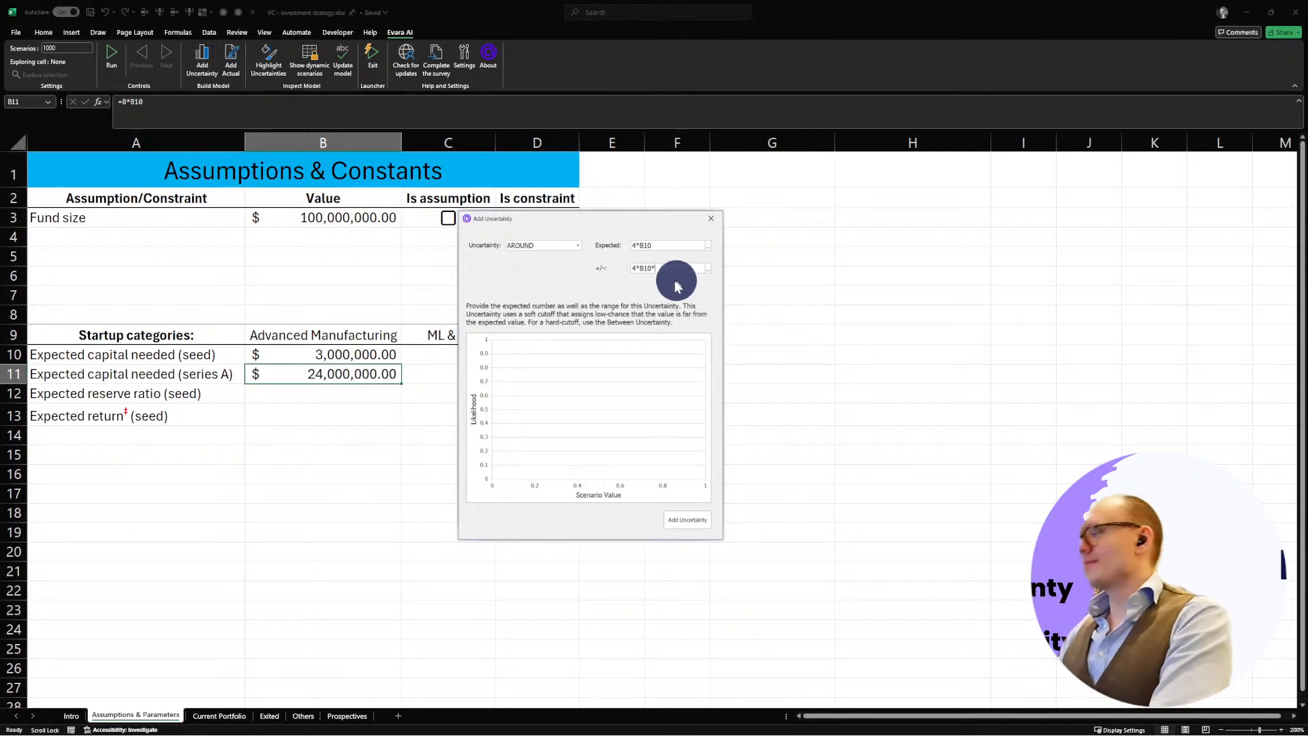
{"action": "key", "text": "BackSpace"}
{"action": "left_click", "coordinate": [635, 266]}
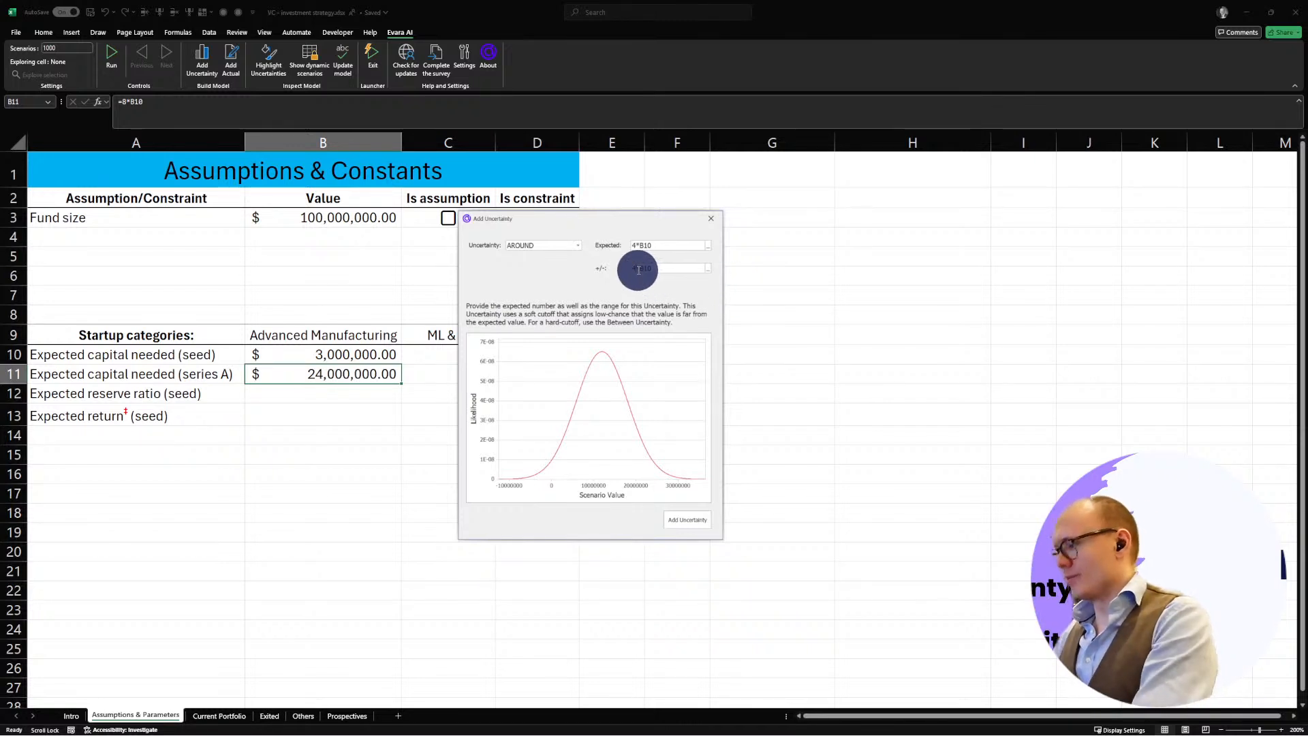
{"action": "key", "text": "BackSpace"}
{"action": "type", "text": "2"}
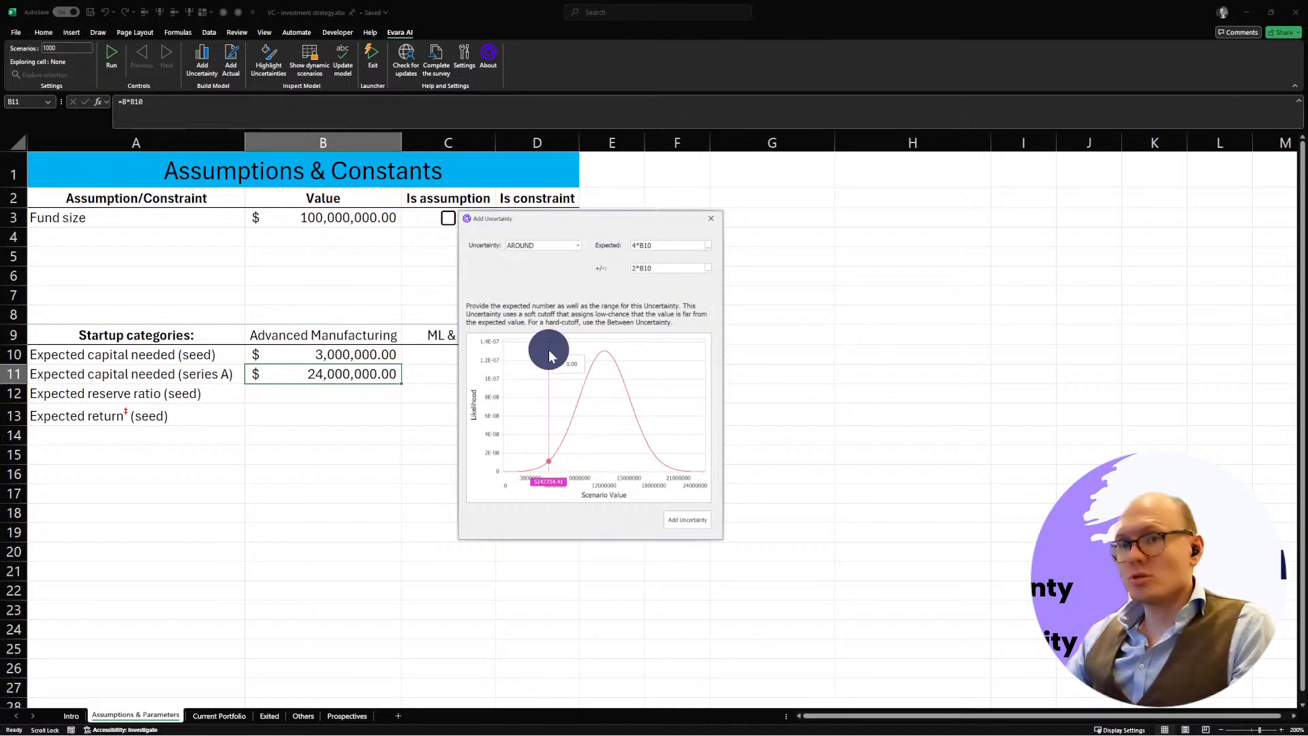
{"action": "left_click", "coordinate": [634, 267]}
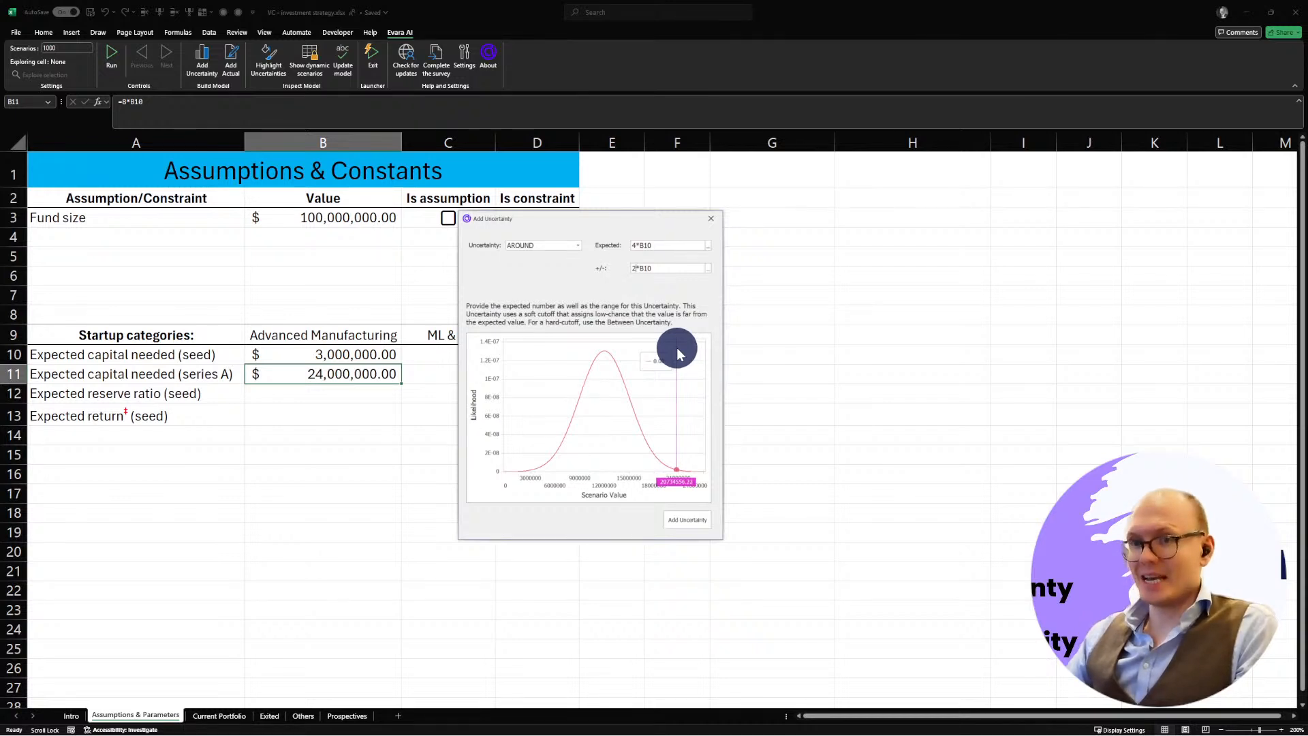
{"action": "left_click", "coordinate": [639, 263]}
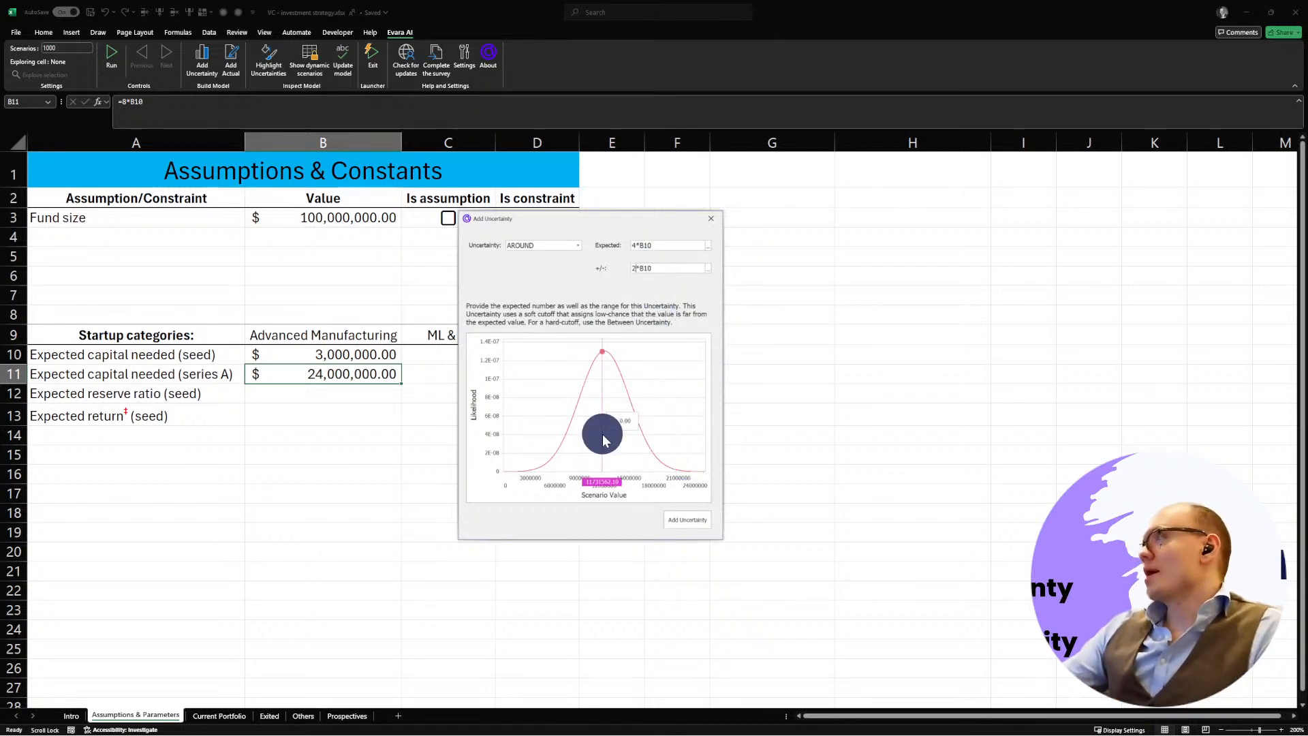
{"action": "left_click", "coordinate": [638, 245]}
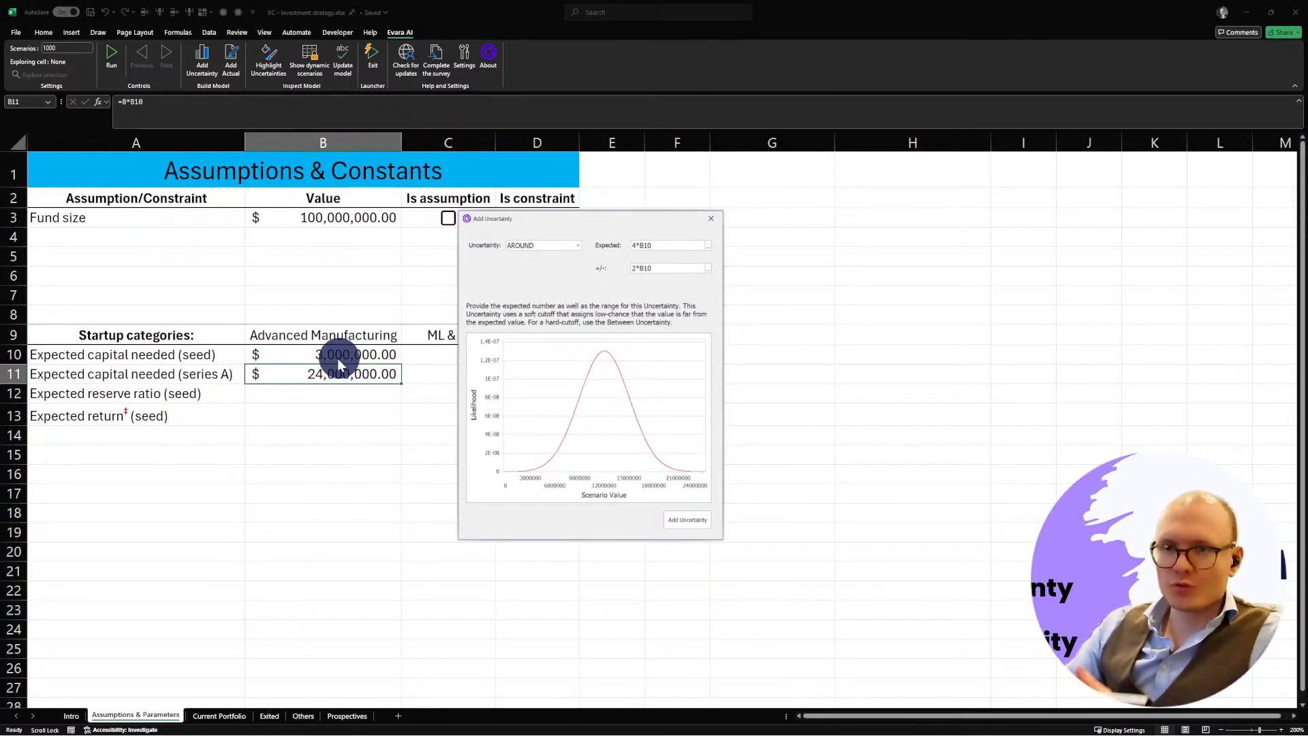
{"action": "left_click", "coordinate": [654, 268]}
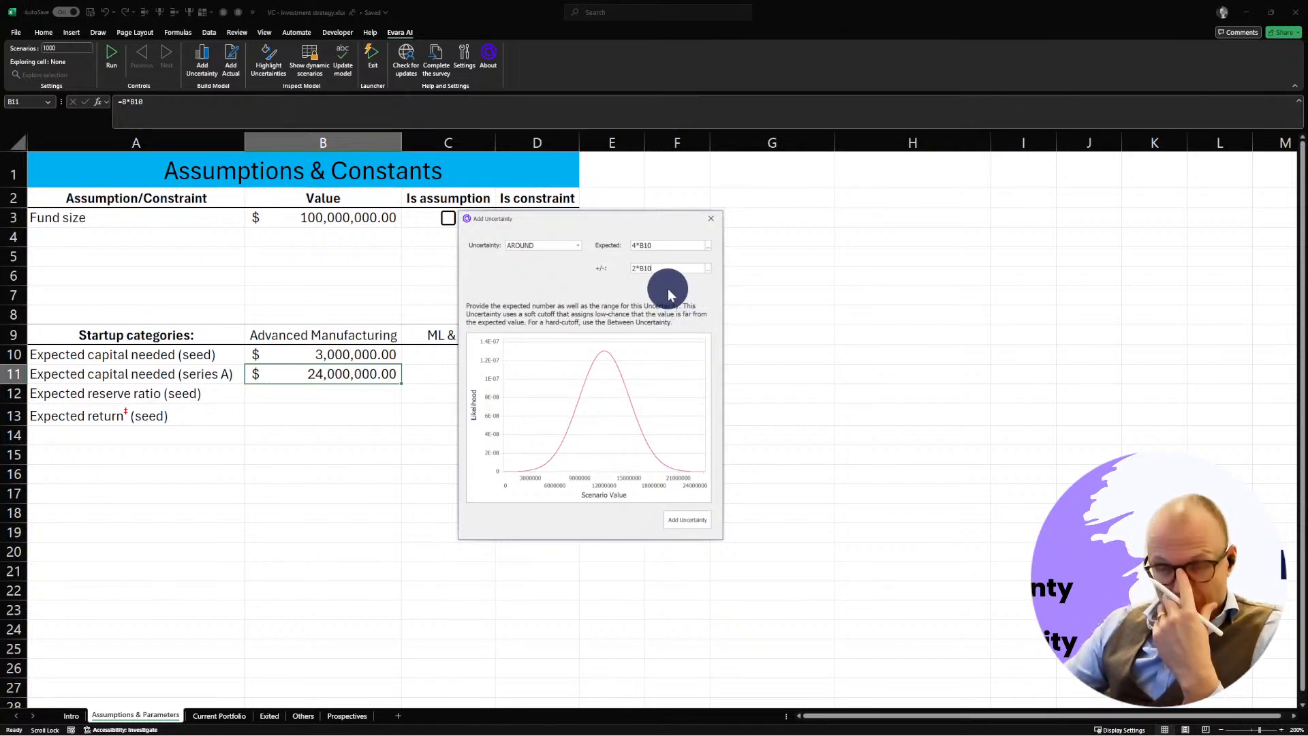
{"action": "left_click", "coordinate": [685, 520]}
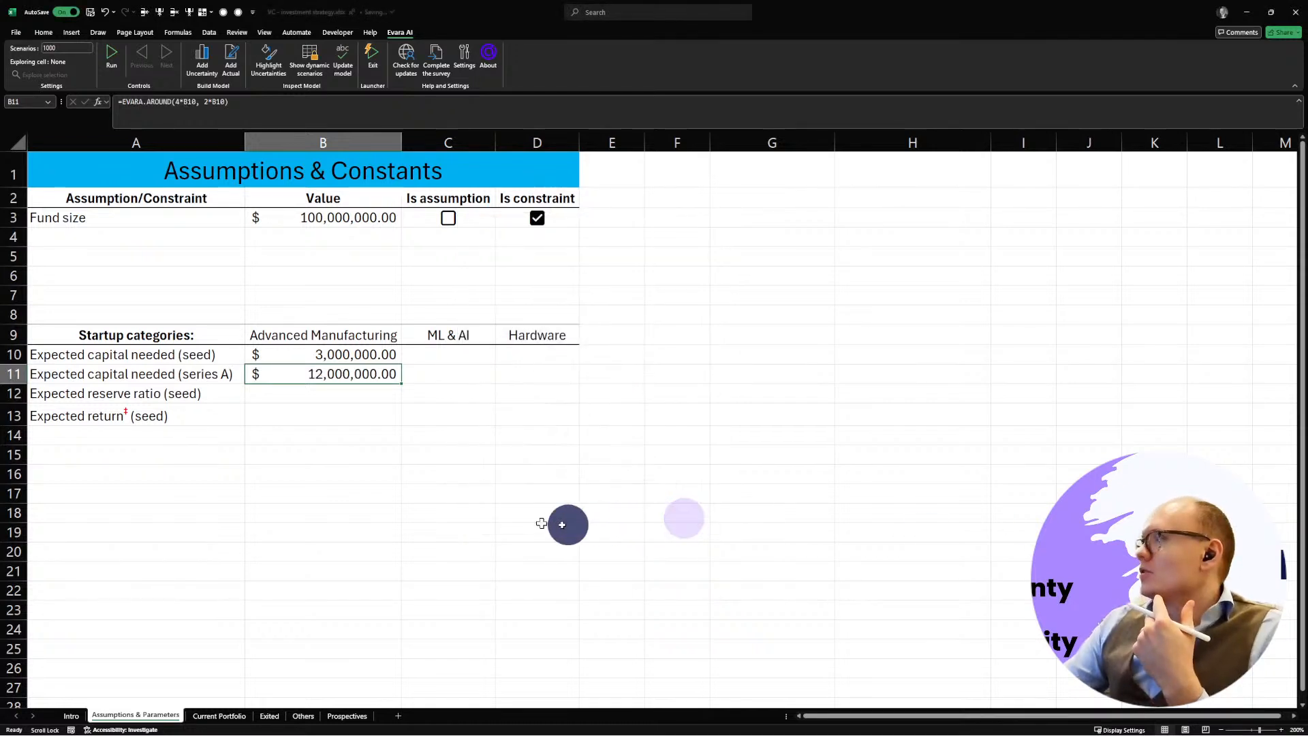
Step: Review the seed and series A capital formulas in B10 and B11 alongside the reserve ratio cell B12
{"action": "left_click", "coordinate": [395, 490]}
{"action": "left_click", "coordinate": [322, 374]}
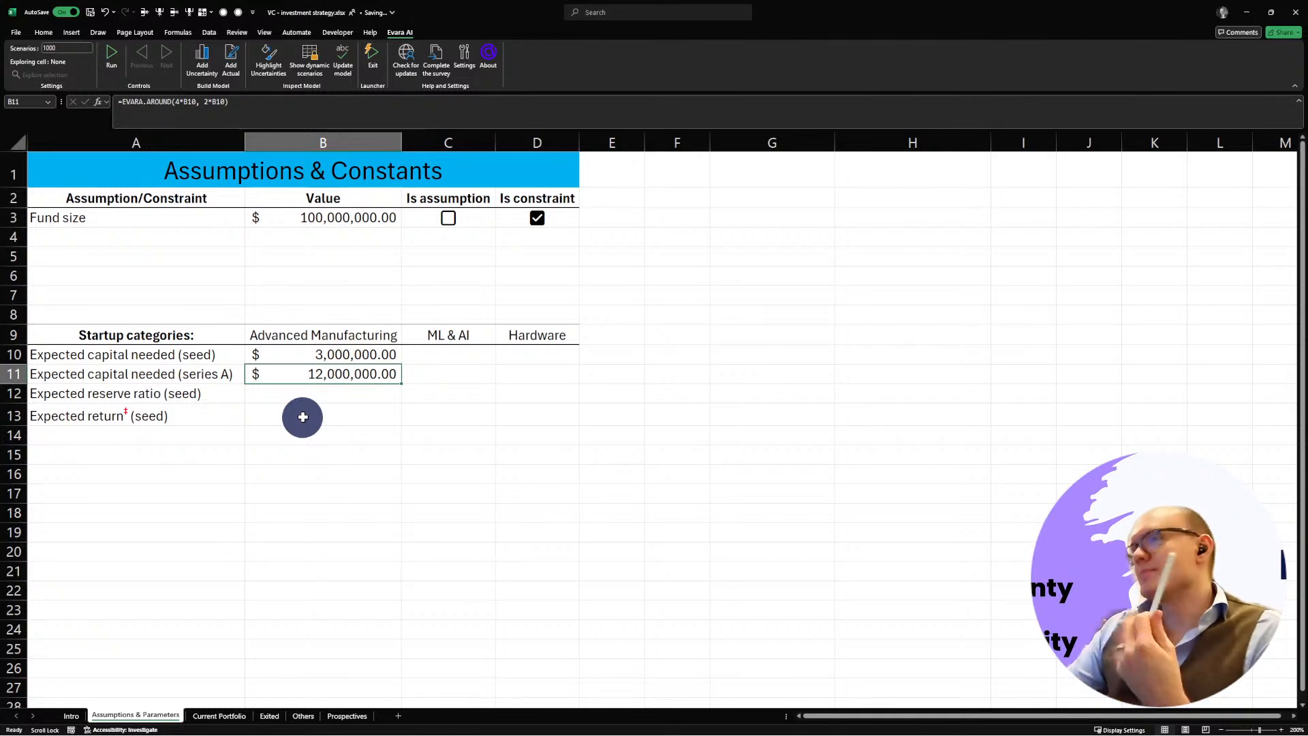
{"action": "left_click", "coordinate": [307, 388]}
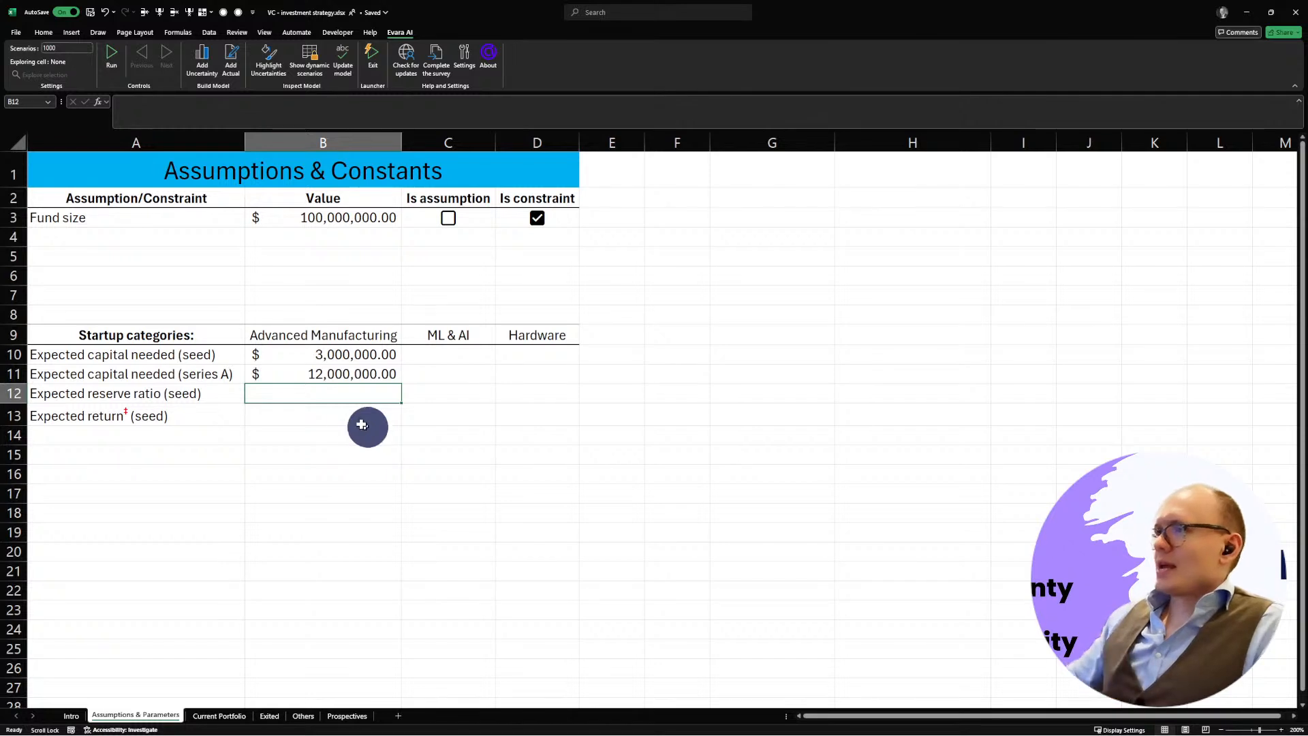
{"action": "left_click", "coordinate": [334, 372]}
{"action": "left_click", "coordinate": [291, 398]}
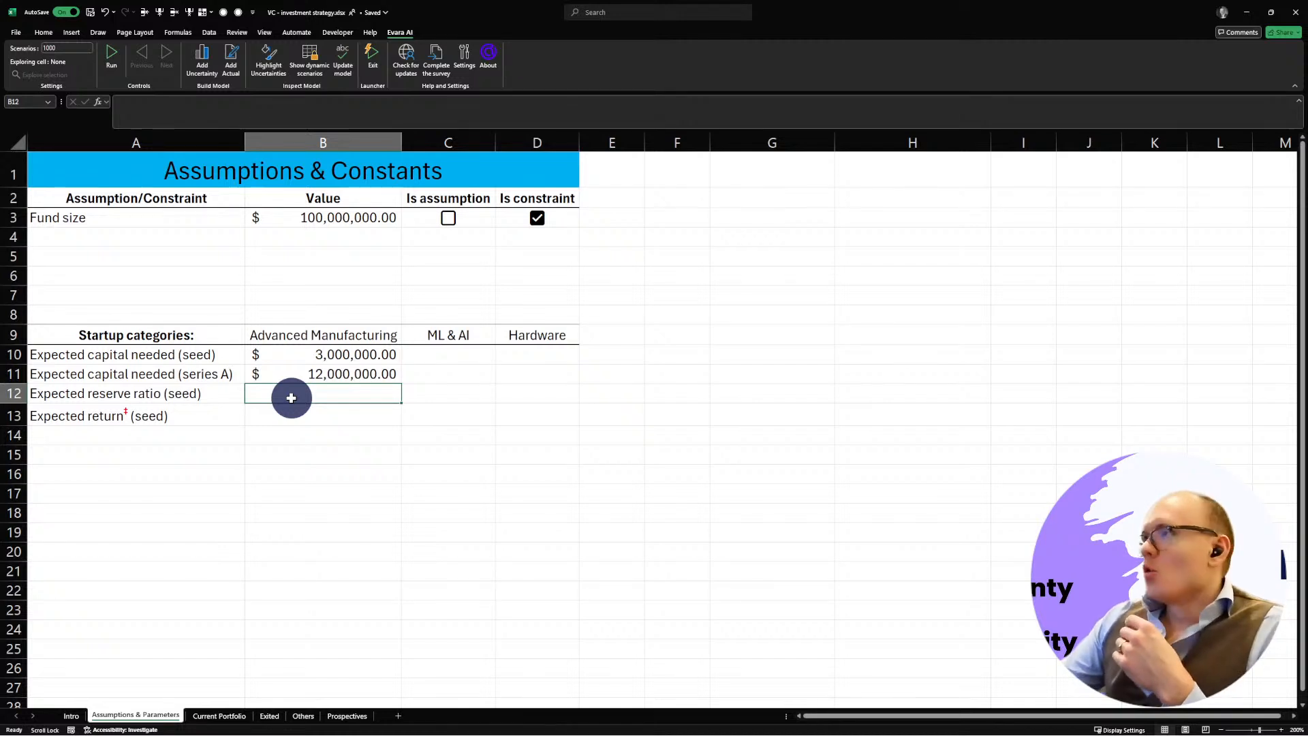
{"action": "left_click", "coordinate": [300, 355]}
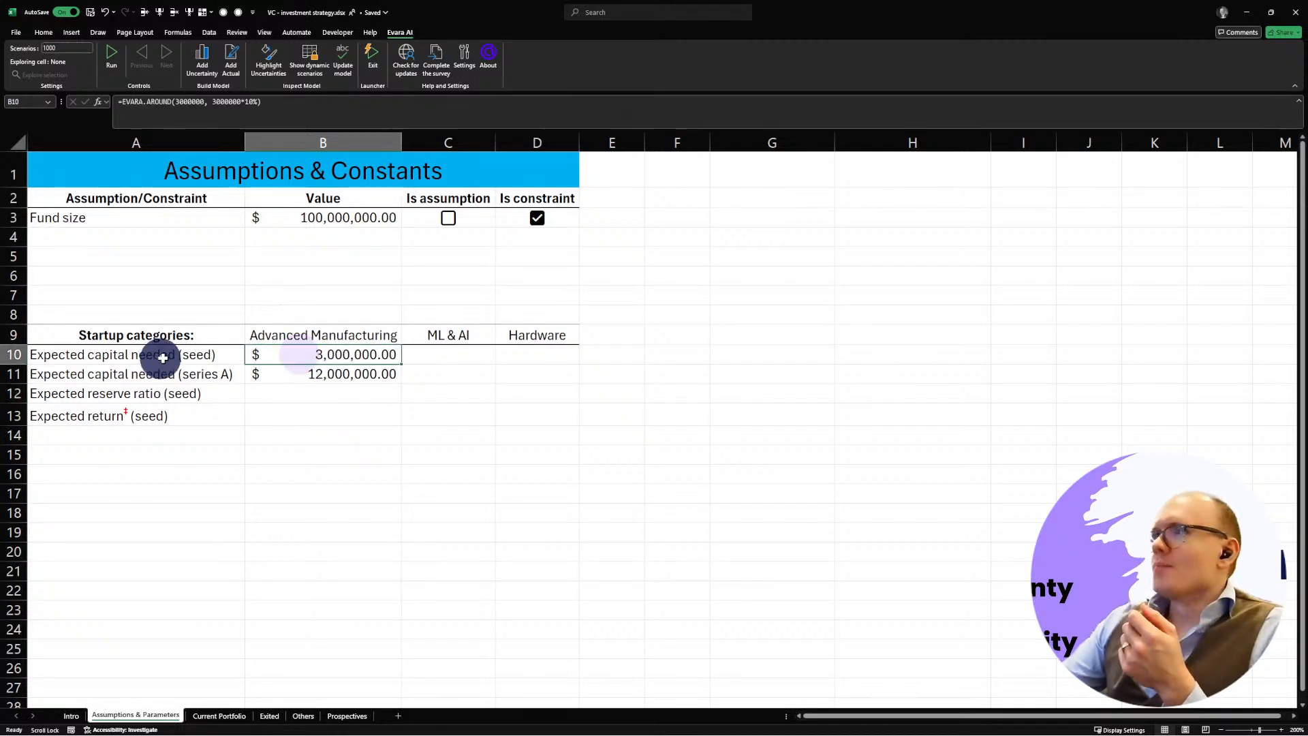
{"action": "left_click", "coordinate": [319, 369]}
{"action": "left_click", "coordinate": [284, 392]}
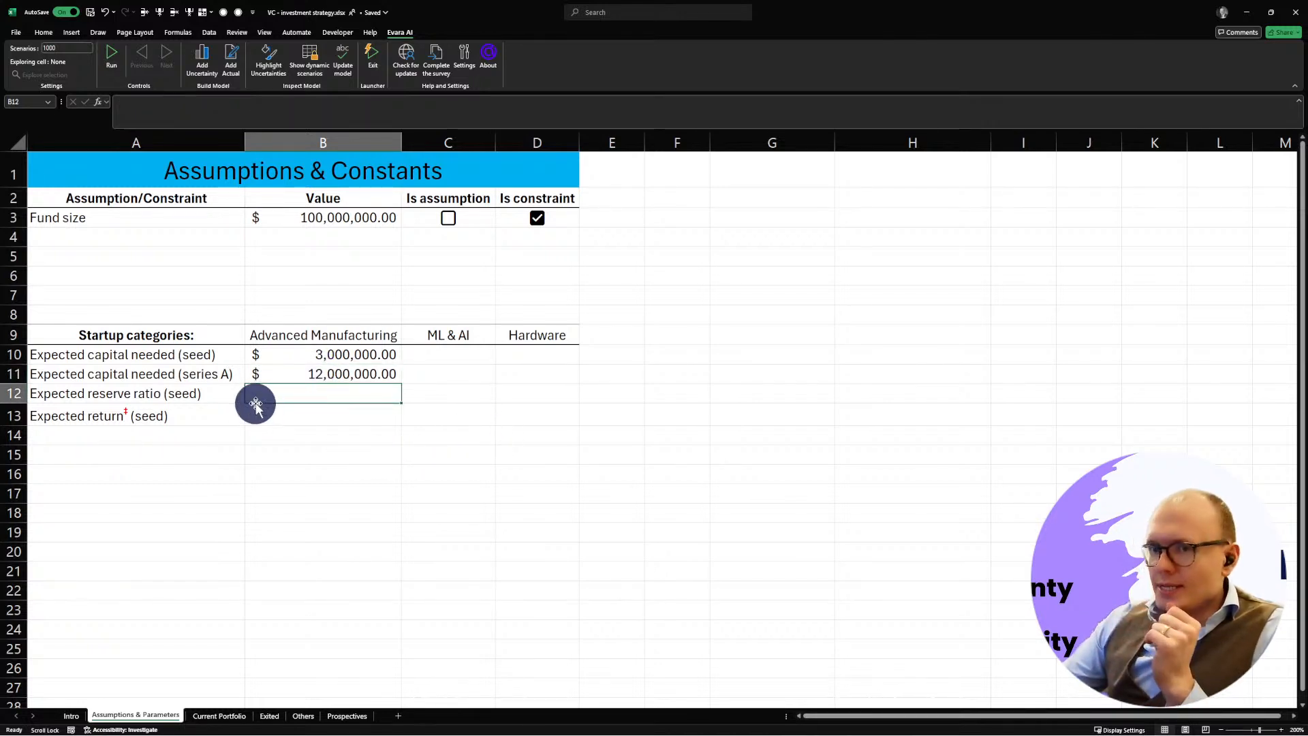
Step: Shift the reserve ratio and return labels down to A13:A14, and the series A capital label and value to A12:B12
{"action": "left_click_drag", "start_coordinate": [228, 395], "coordinate": [219, 447]}
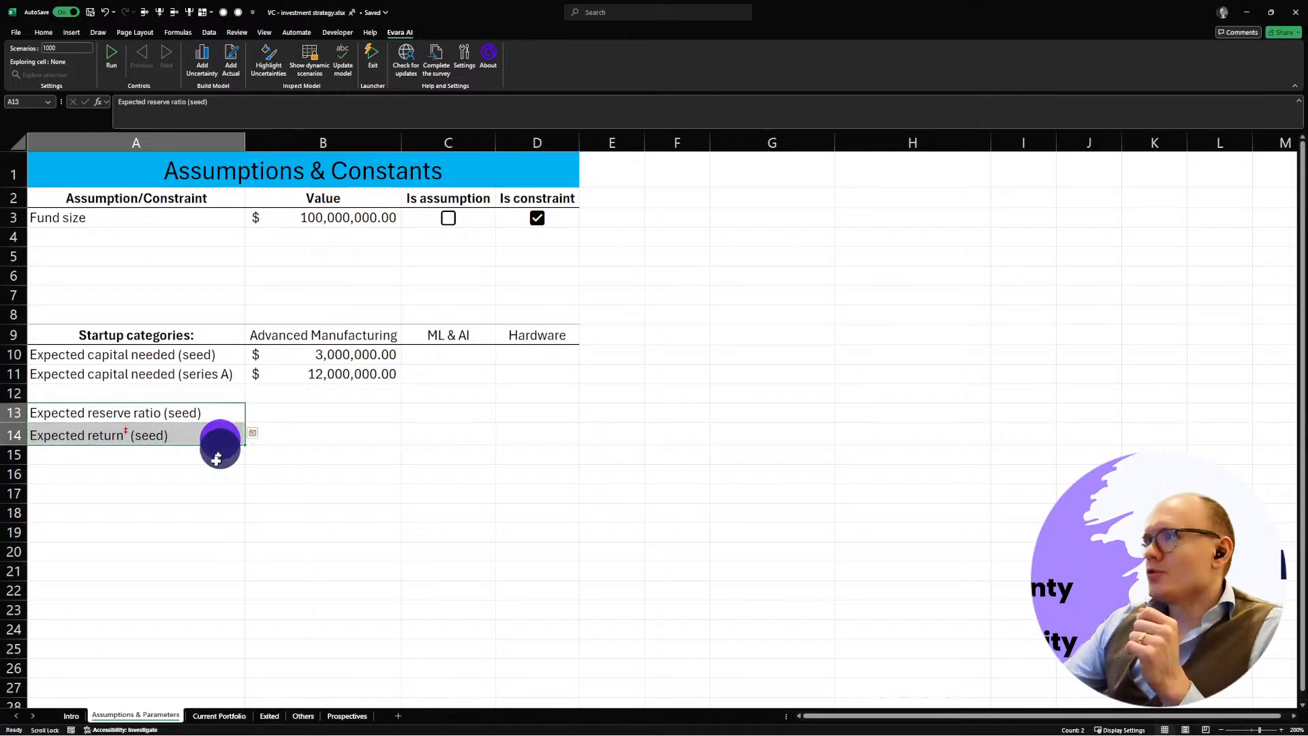
{"action": "left_click", "coordinate": [182, 494]}
{"action": "left_click", "coordinate": [144, 393]}
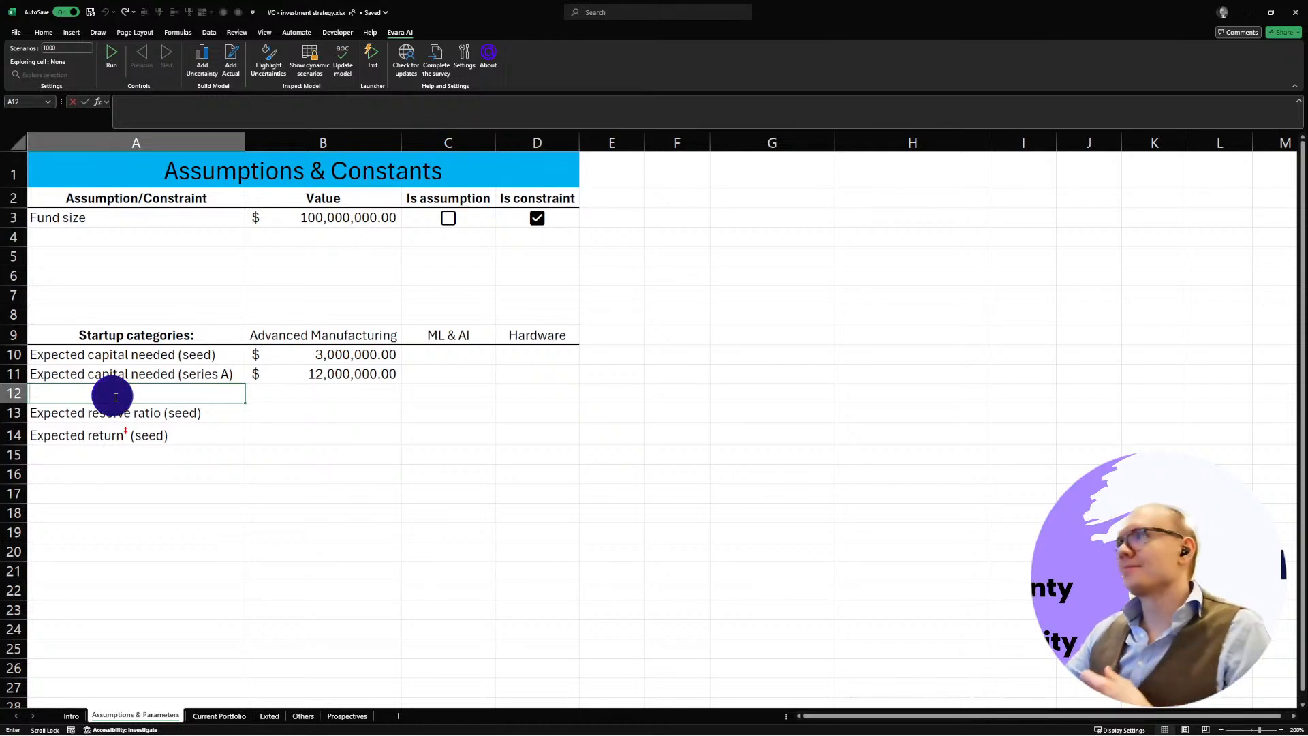
{"action": "double_click", "coordinate": [179, 402]}
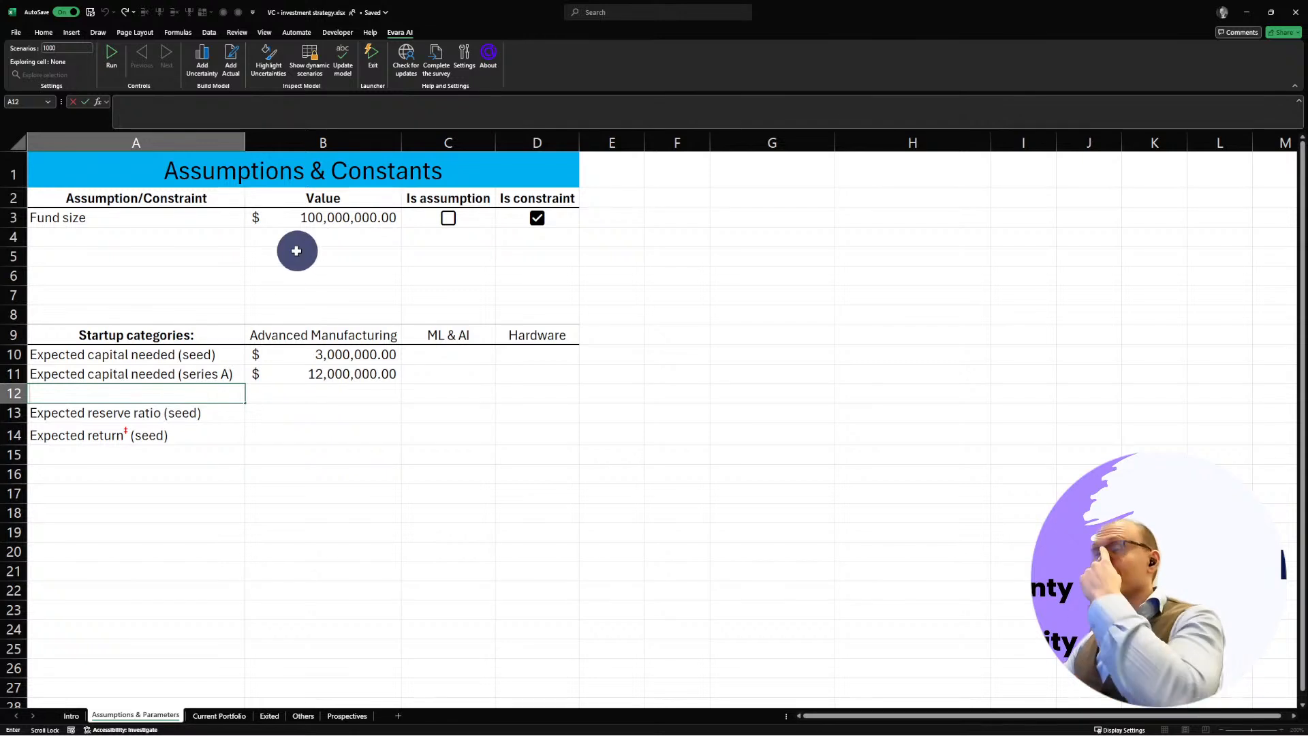
{"action": "left_click", "coordinate": [200, 399]}
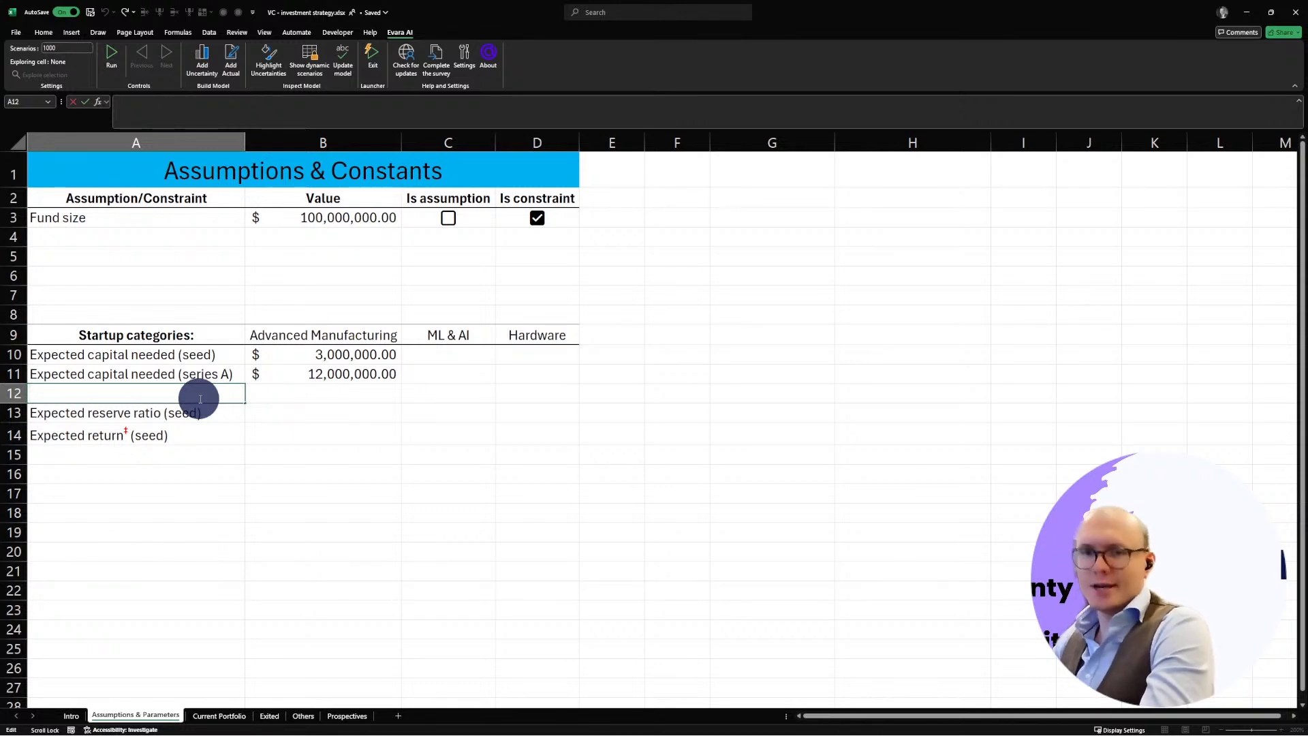
{"action": "left_click_drag", "start_coordinate": [231, 373], "coordinate": [295, 412]}
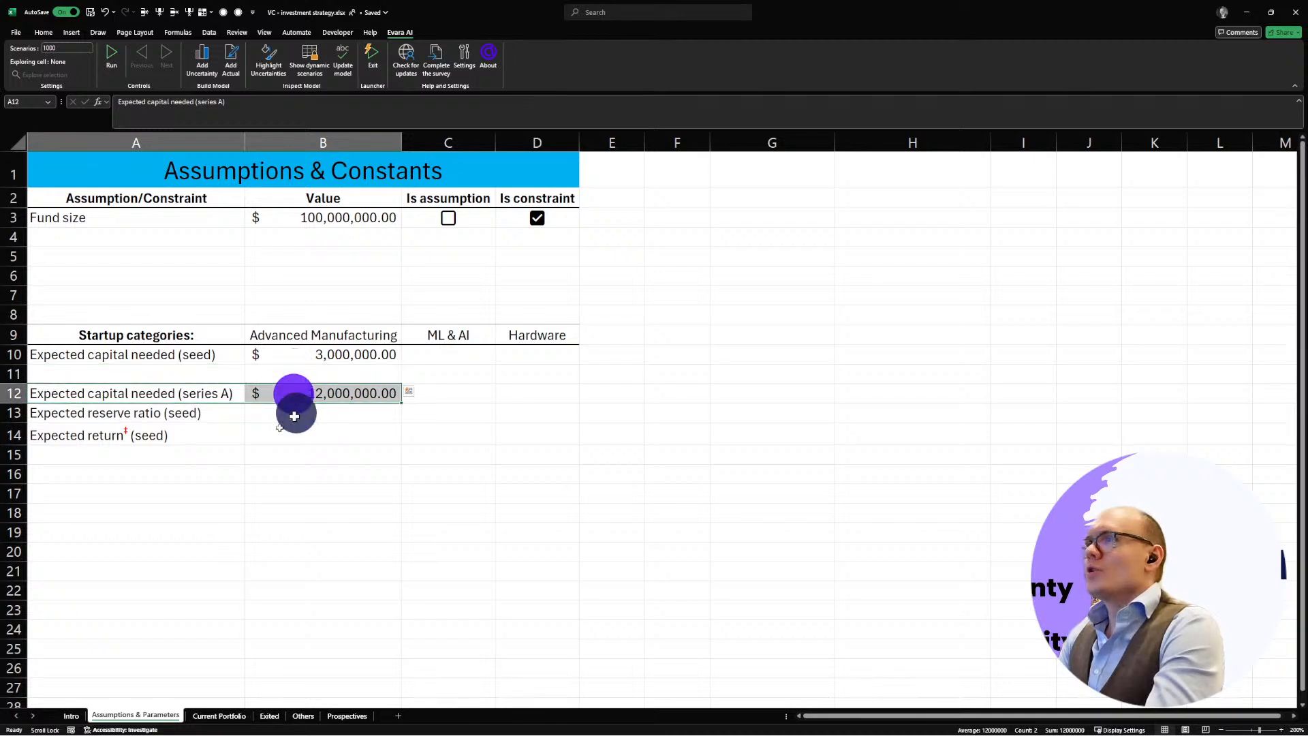
Step: Label the freed row in A11 as "Our (as a VC) position size"
{"action": "left_click", "coordinate": [163, 374]}
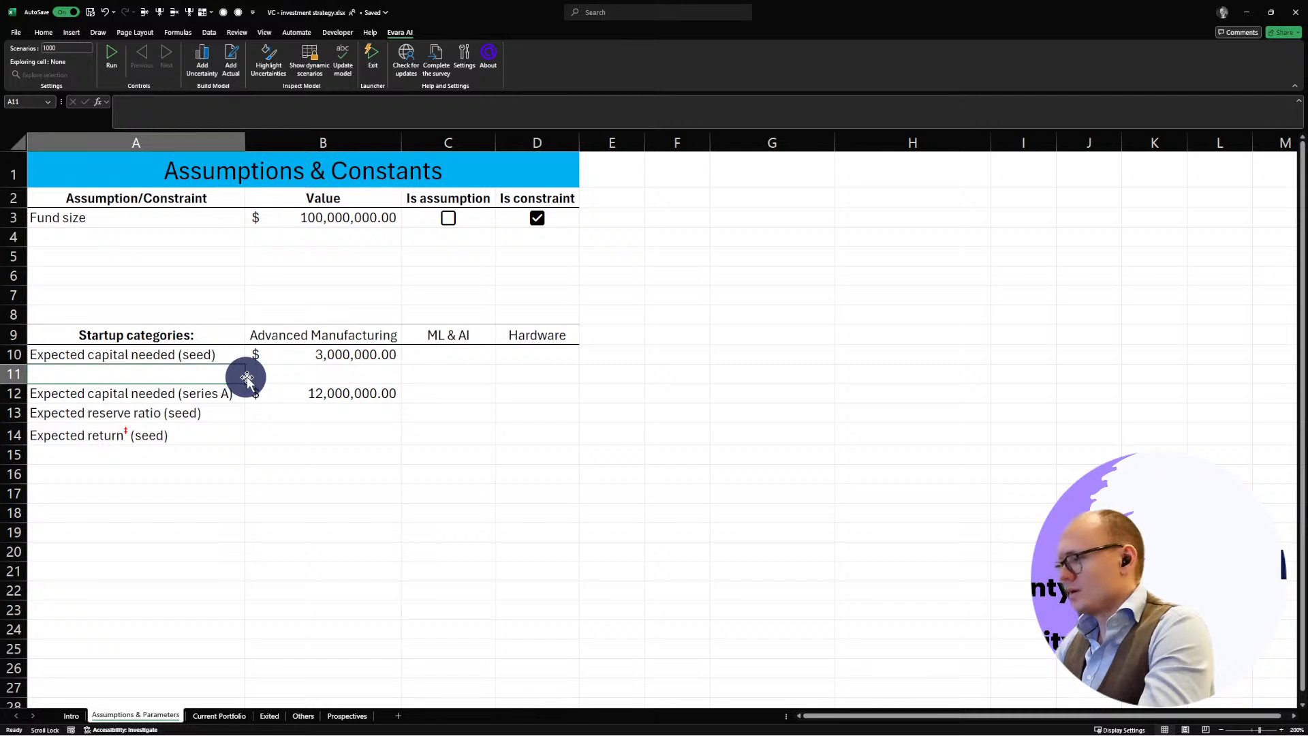
{"action": "type", "text": "Position size"}
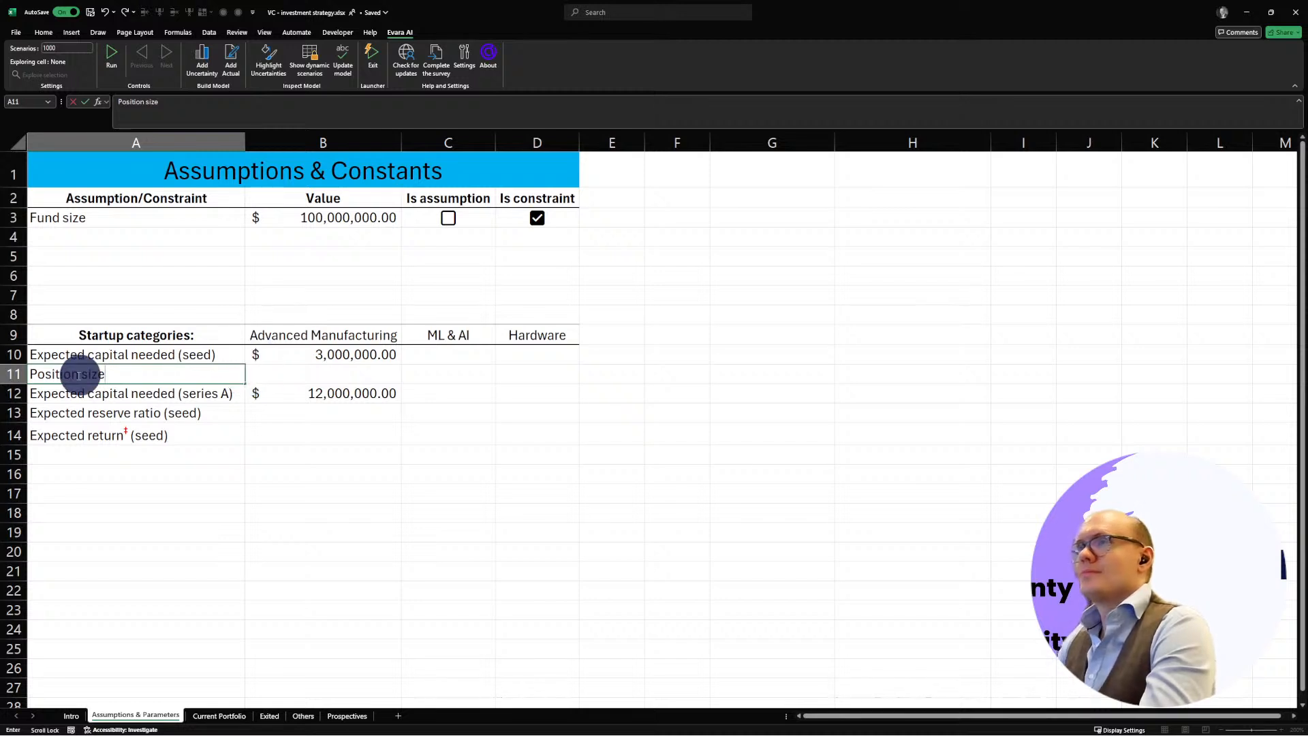
{"action": "left_click", "coordinate": [31, 372]}
{"action": "type", "text": "Our ("}
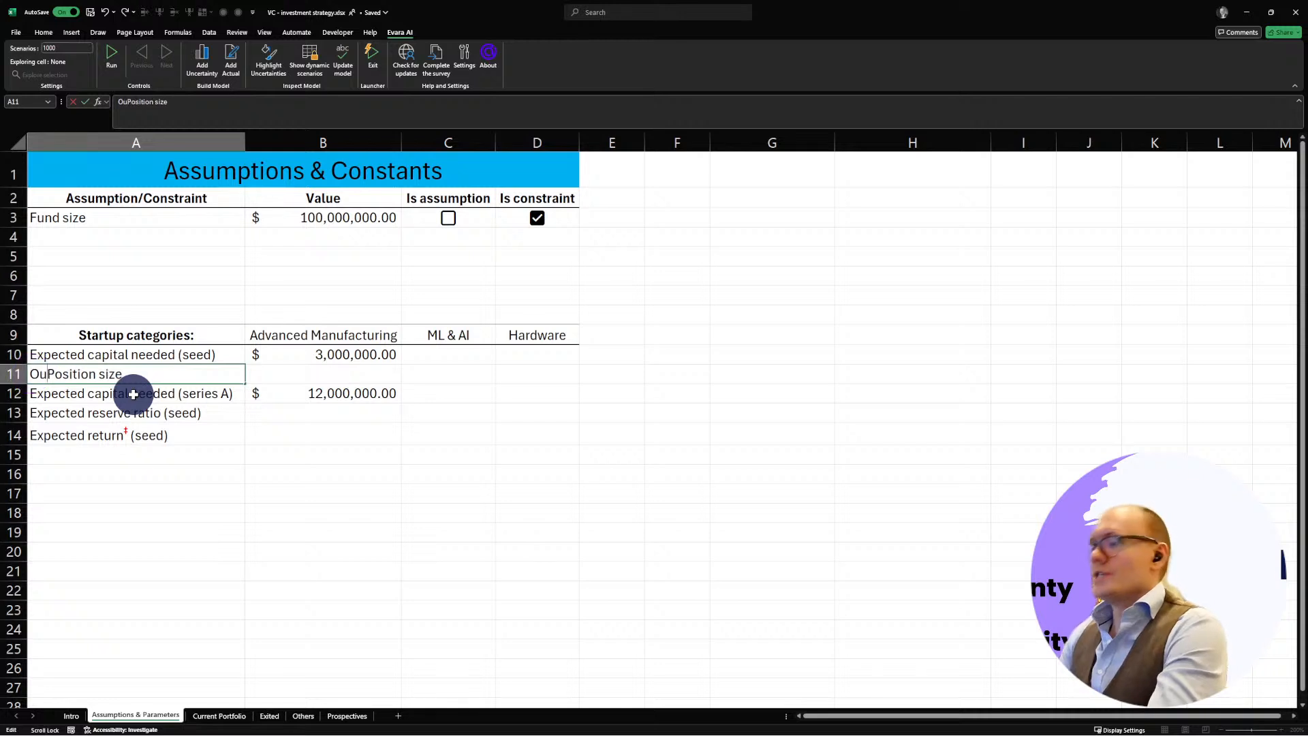
{"action": "type", "text": "as a VC)"}
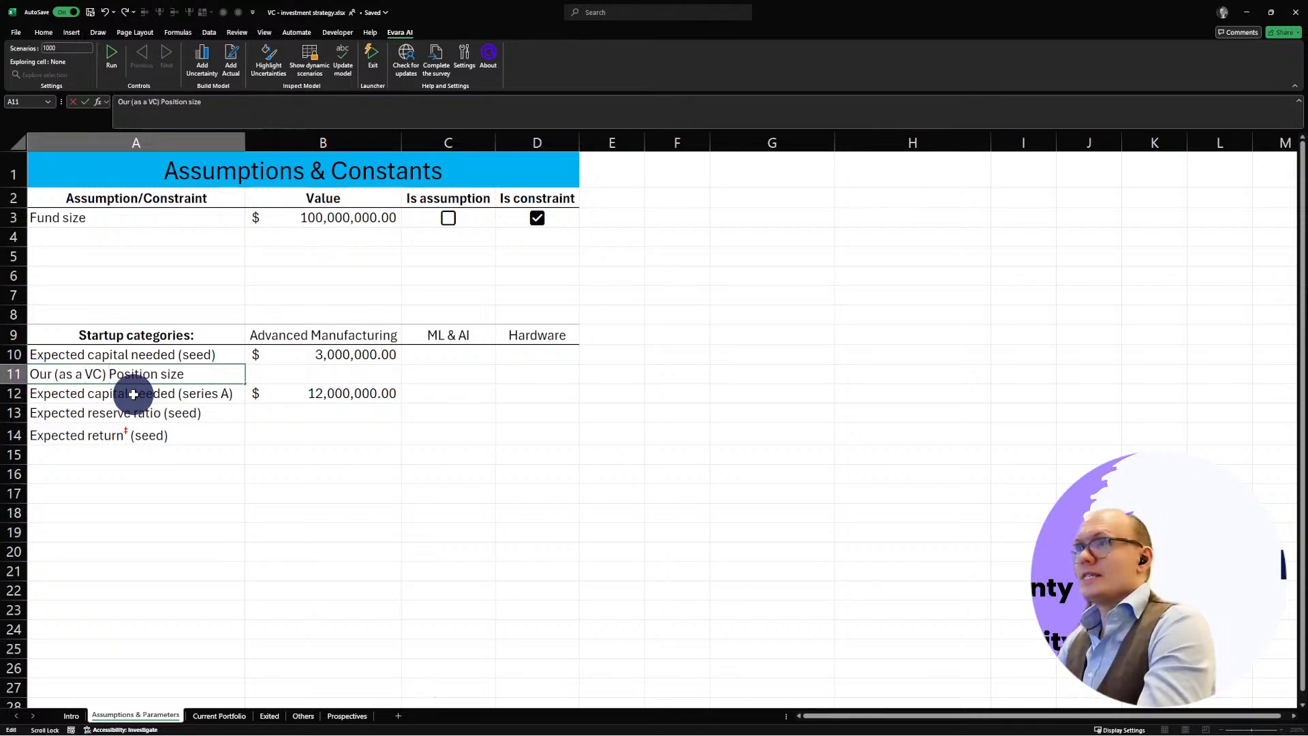
{"action": "key", "text": "Delete"}
{"action": "type", "text": "p"}
{"action": "left_click", "coordinate": [308, 379]}
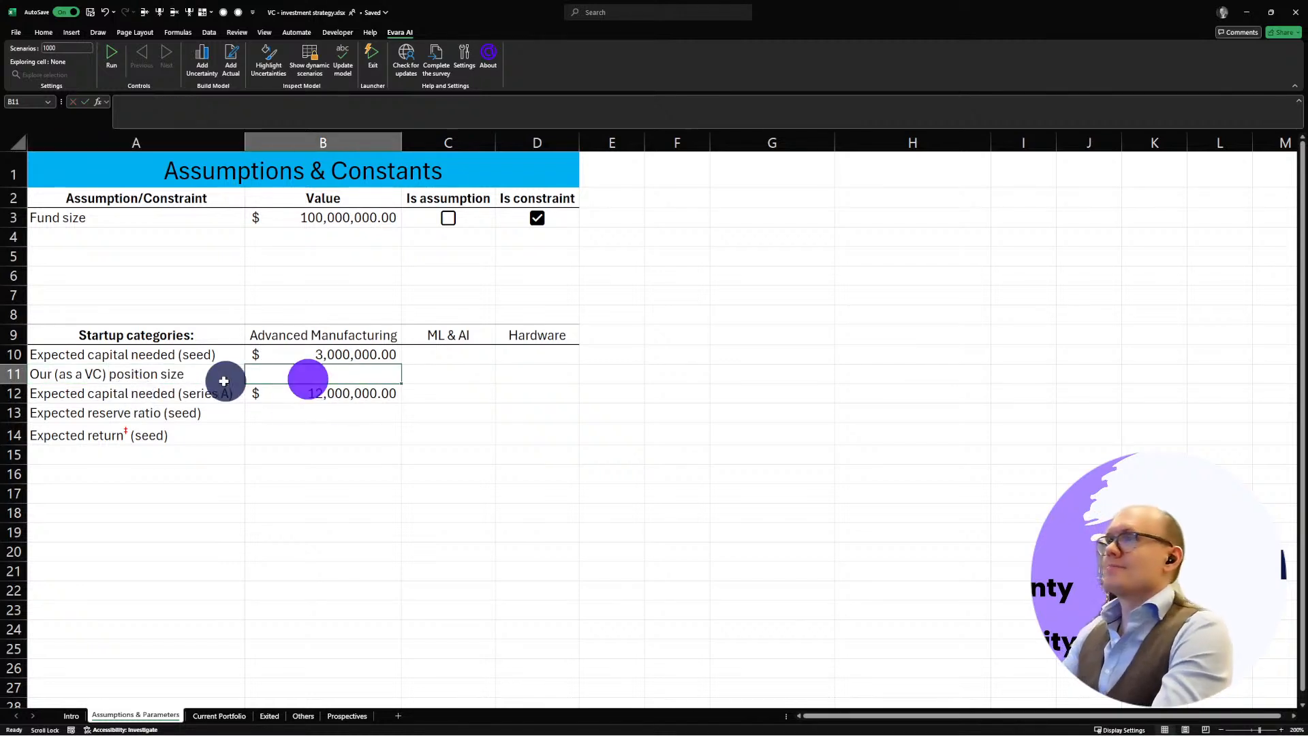
Step: Change the label in A11 to "Our (as a VC) position fraction"
{"action": "double_click", "coordinate": [178, 374]}
{"action": "triple_click", "coordinate": [166, 374]}
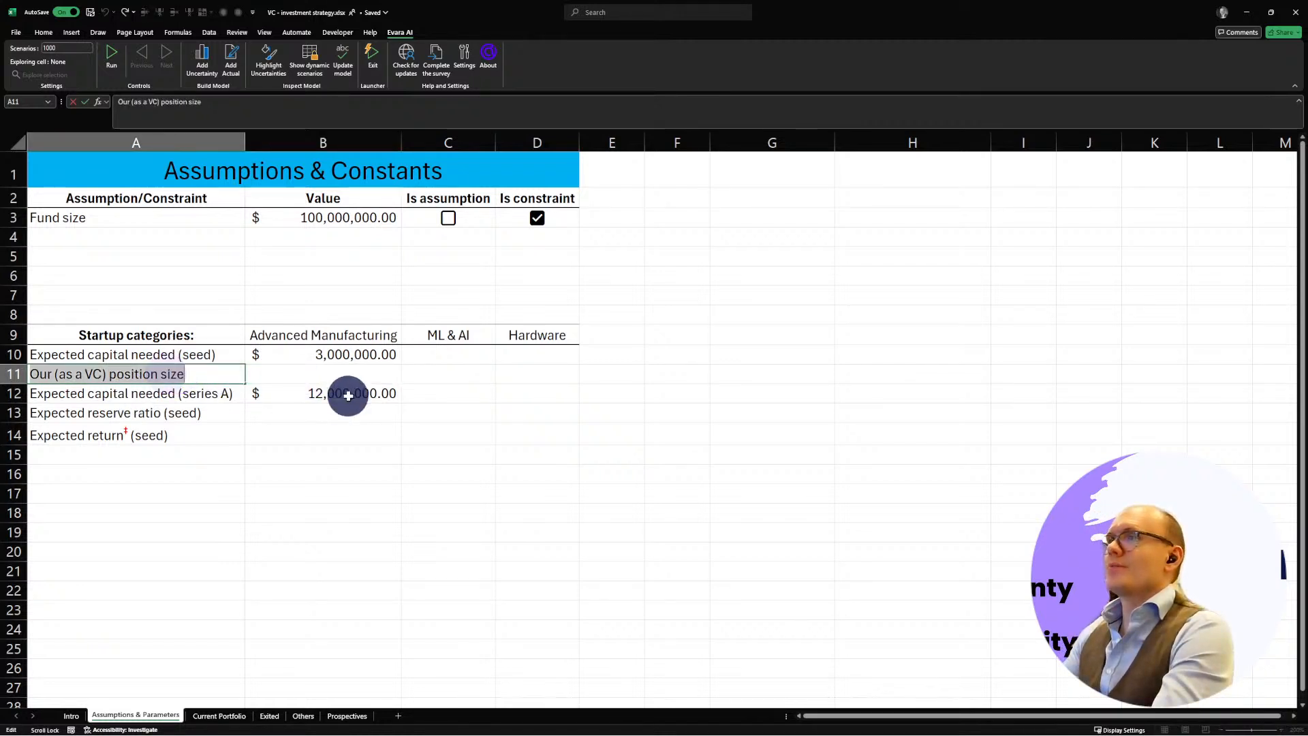
{"action": "key", "text": "End"}
{"action": "key", "text": "BackSpace"}
{"action": "key", "text": "BackSpace"}
{"action": "key", "text": "BackSpace"}
{"action": "key", "text": "BackSpace"}
{"action": "type", "text": "fraction"}
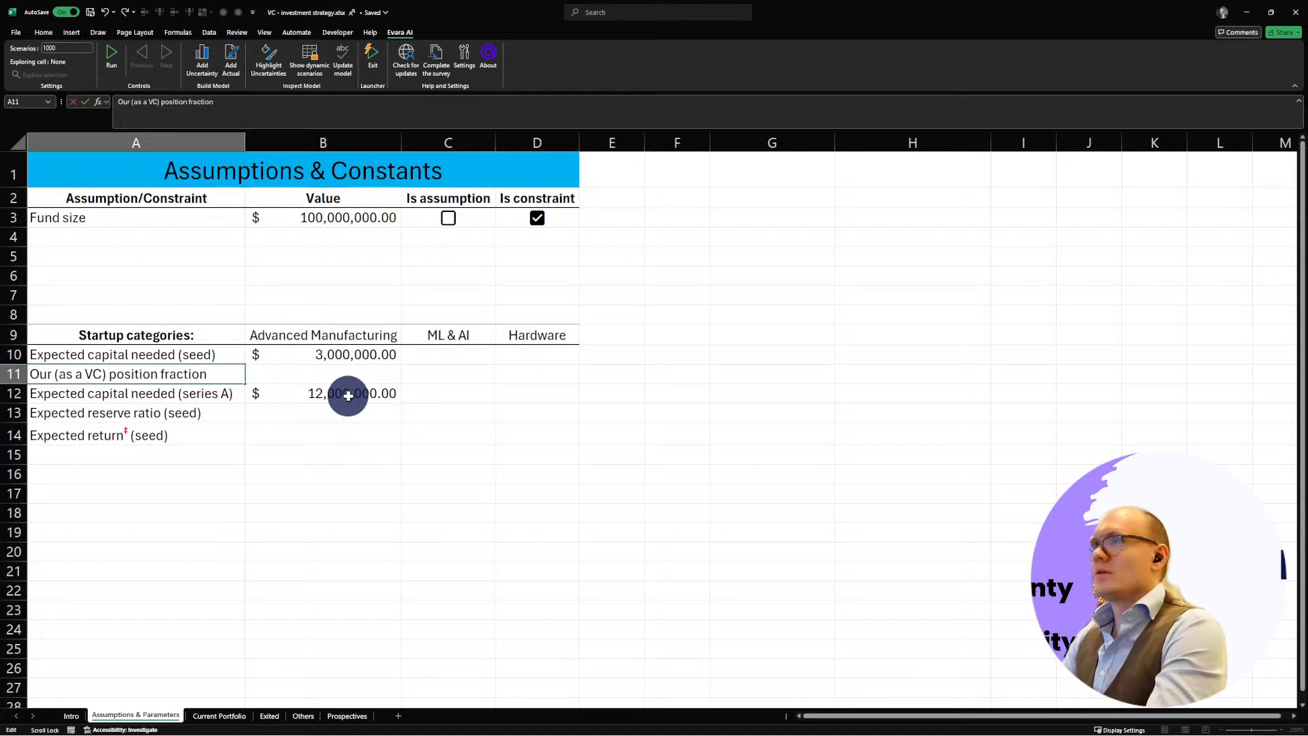
{"action": "key", "text": "Return"}
{"action": "scroll", "coordinate": [348, 396], "scroll_direction": "right", "scroll_amount": 1}
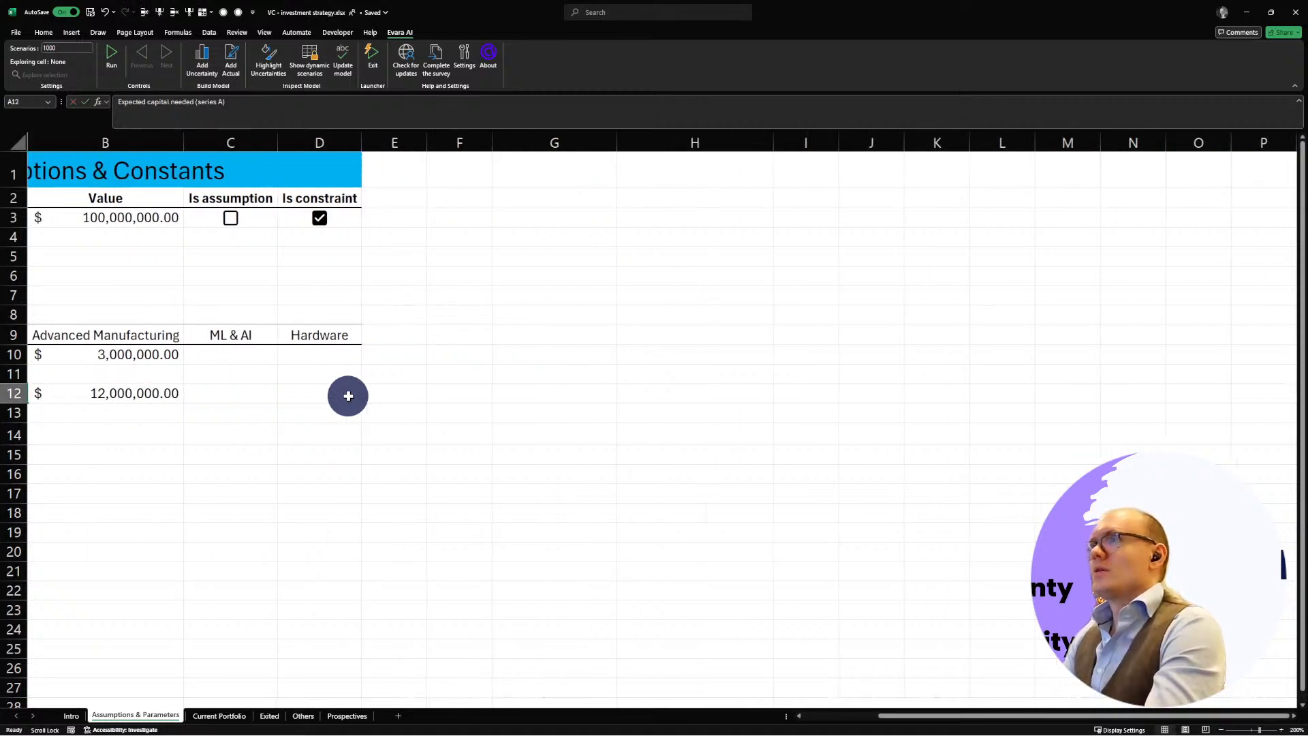
{"action": "left_click", "coordinate": [155, 374]}
{"action": "left_click_drag", "start_coordinate": [911, 715], "coordinate": [810, 714]}
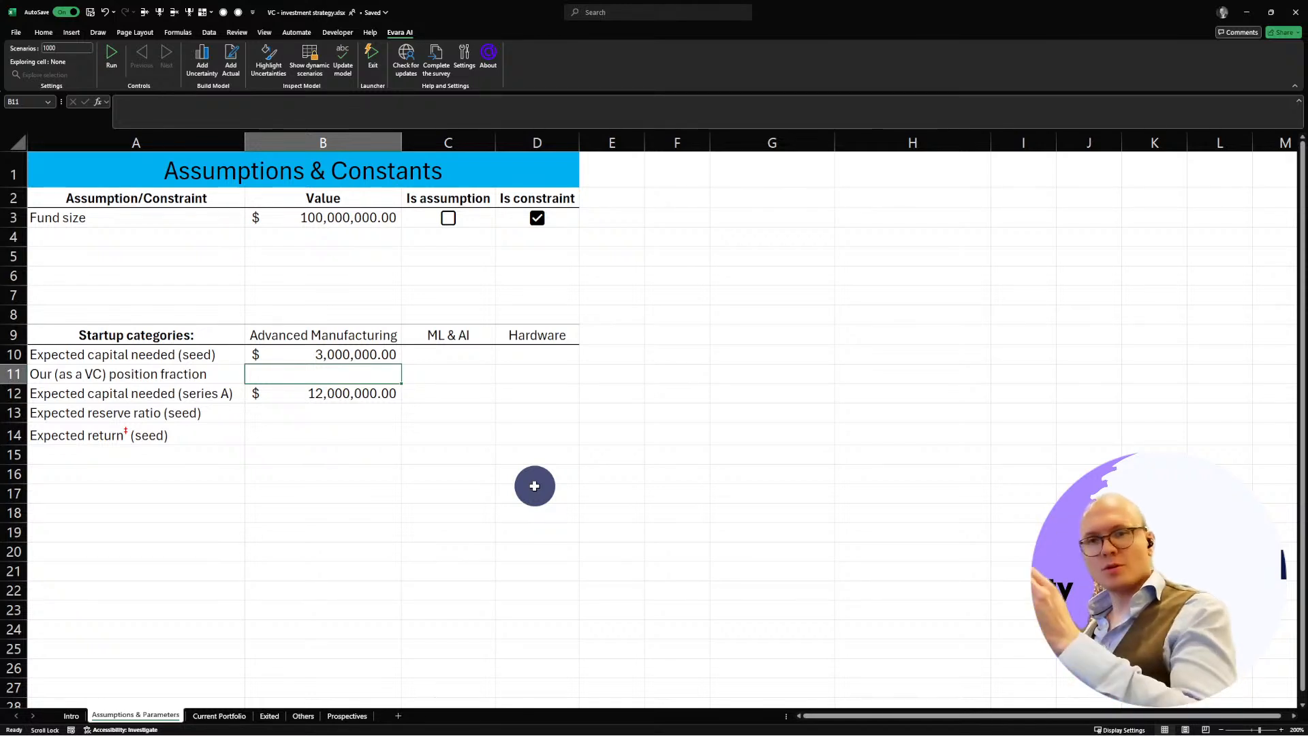
{"action": "left_click", "coordinate": [354, 374]}
{"action": "type", "text": "="}
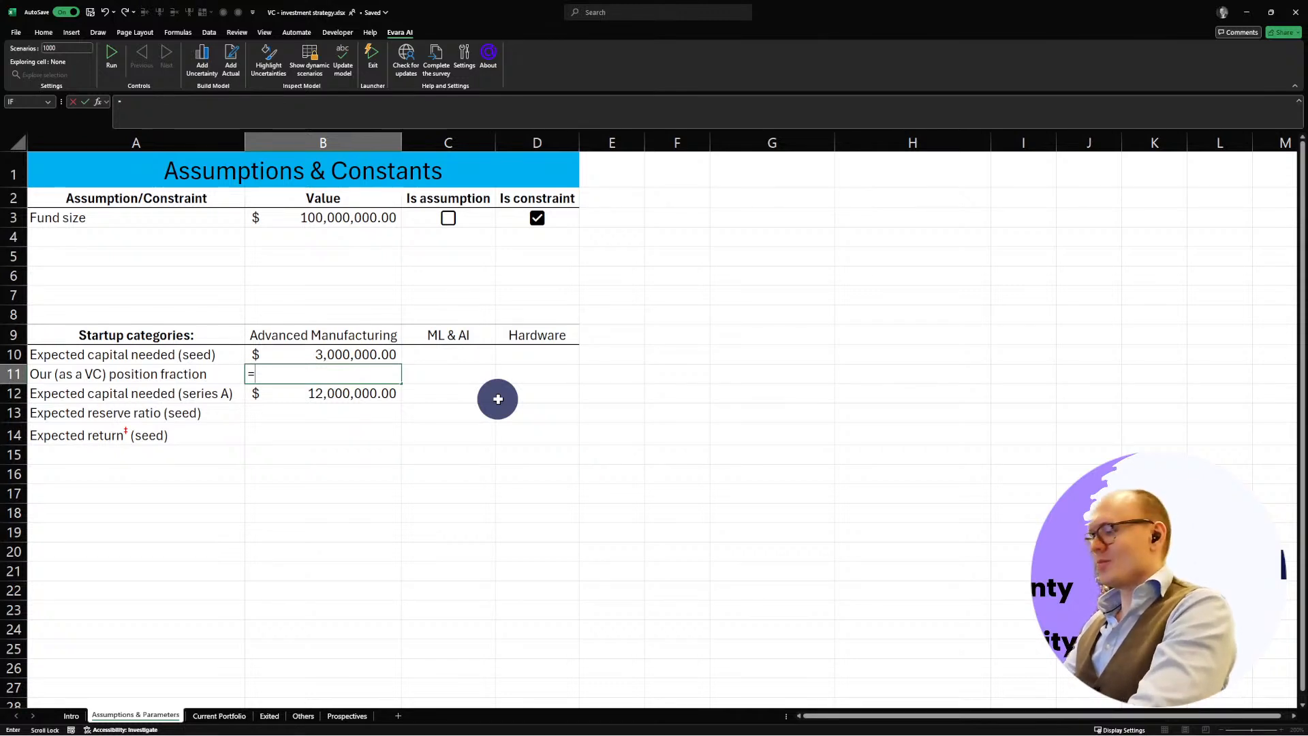
{"action": "type", "text": "Evara."}
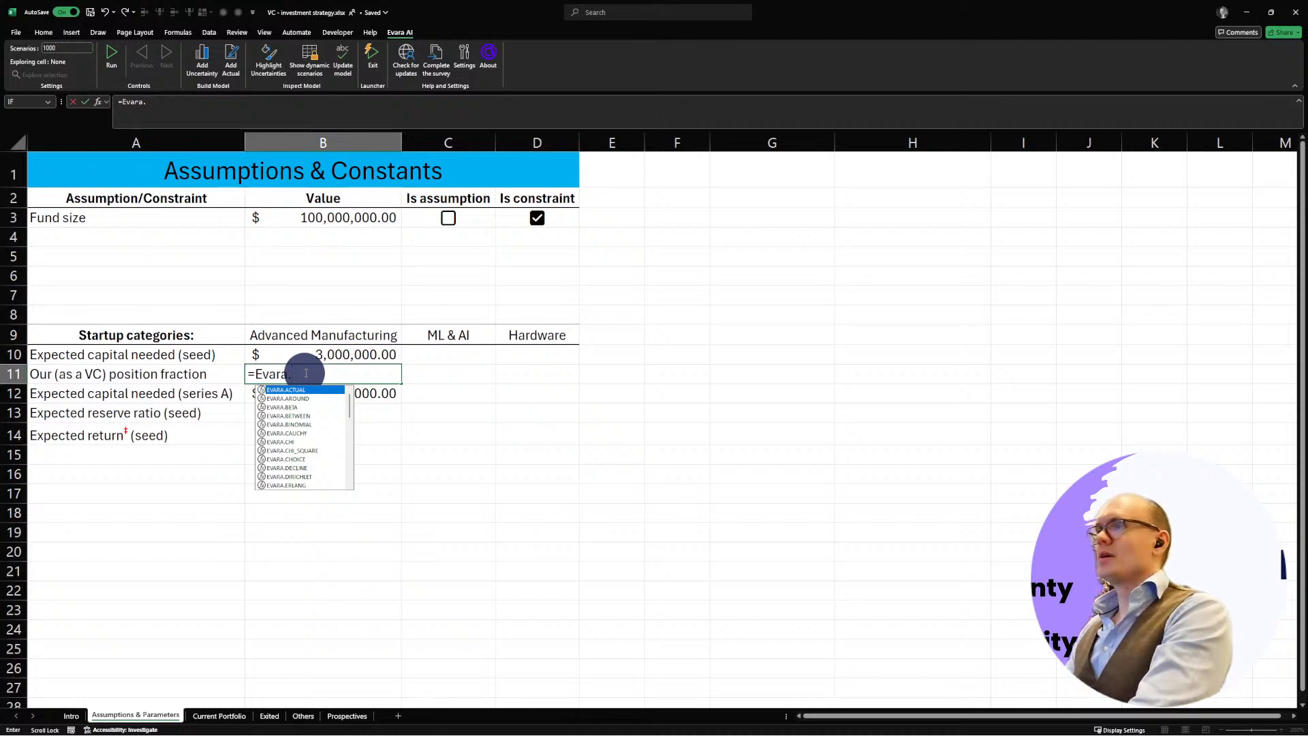
{"action": "left_click", "coordinate": [320, 463]}
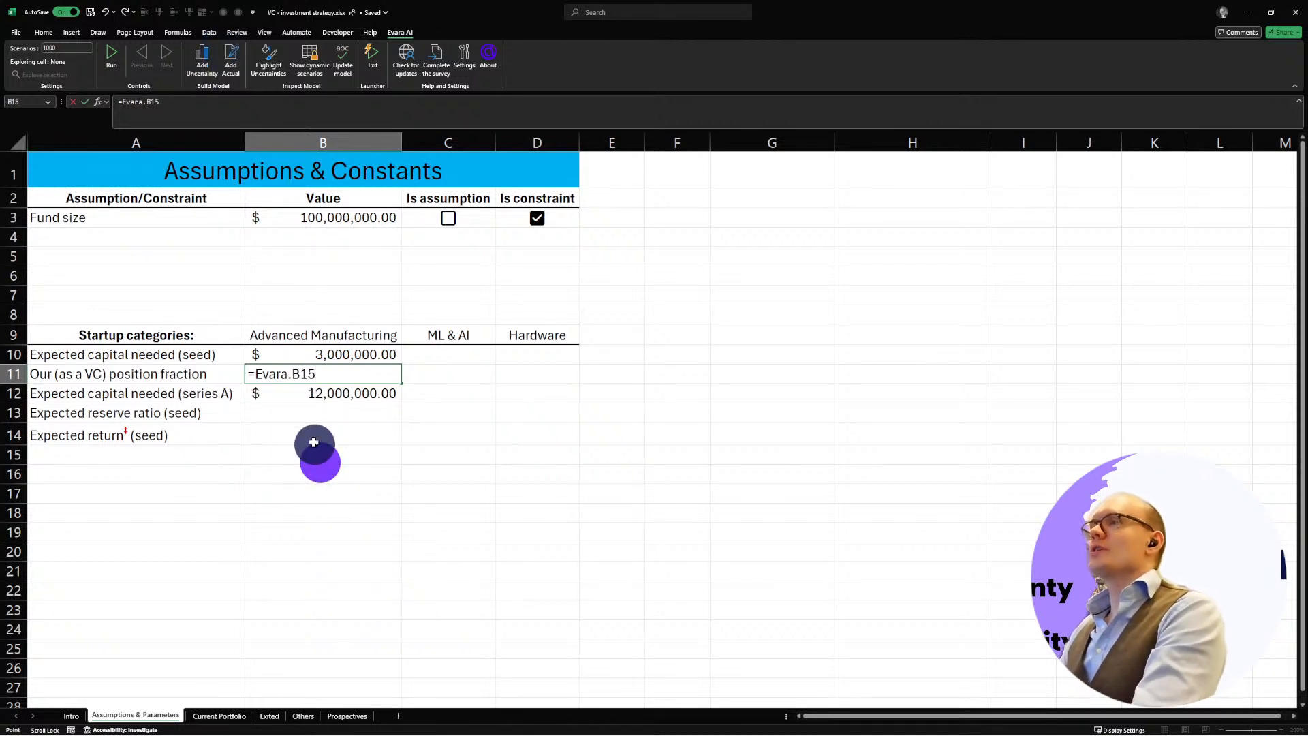
{"action": "key", "text": "Escape"}
Step: Add a BETWEEN uncertainty with a minimum of 20% and a maximum of 40% to the position fraction cell B11
{"action": "left_click", "coordinate": [201, 58]}
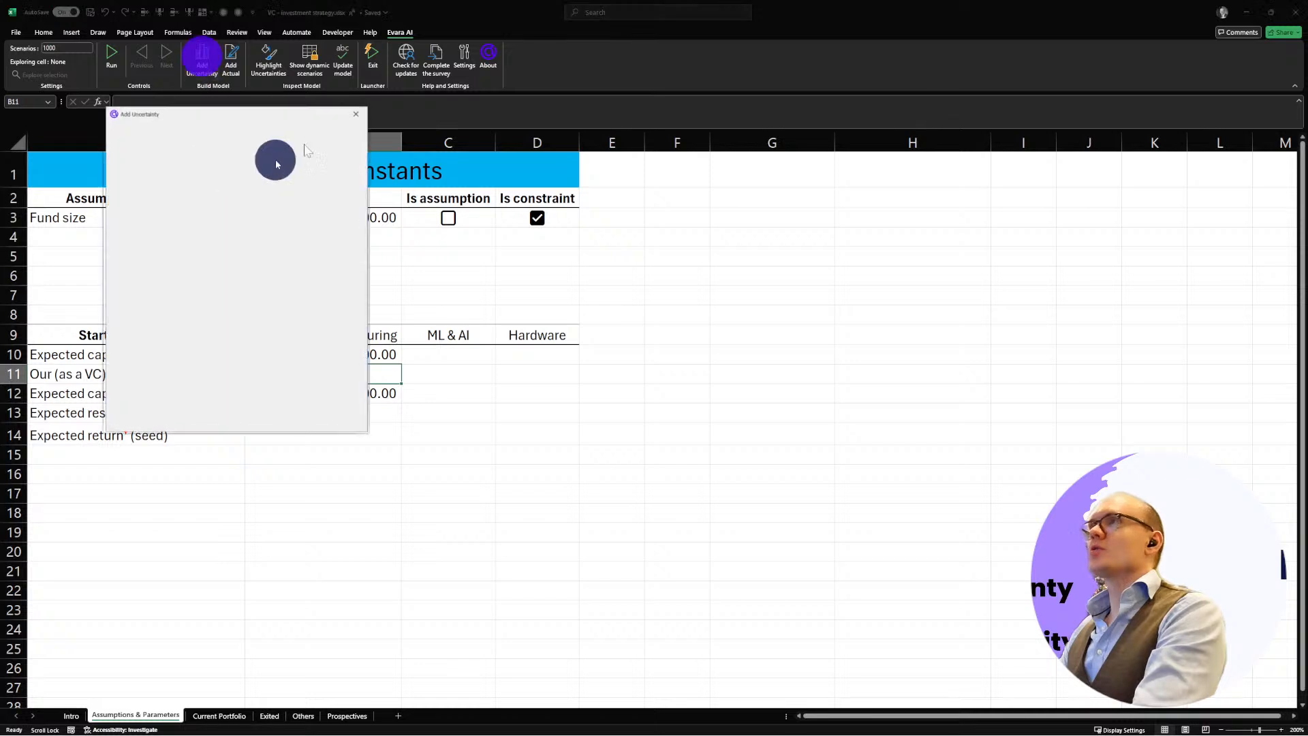
{"action": "left_click_drag", "start_coordinate": [277, 112], "coordinate": [488, 154]}
{"action": "left_click", "coordinate": [429, 182]}
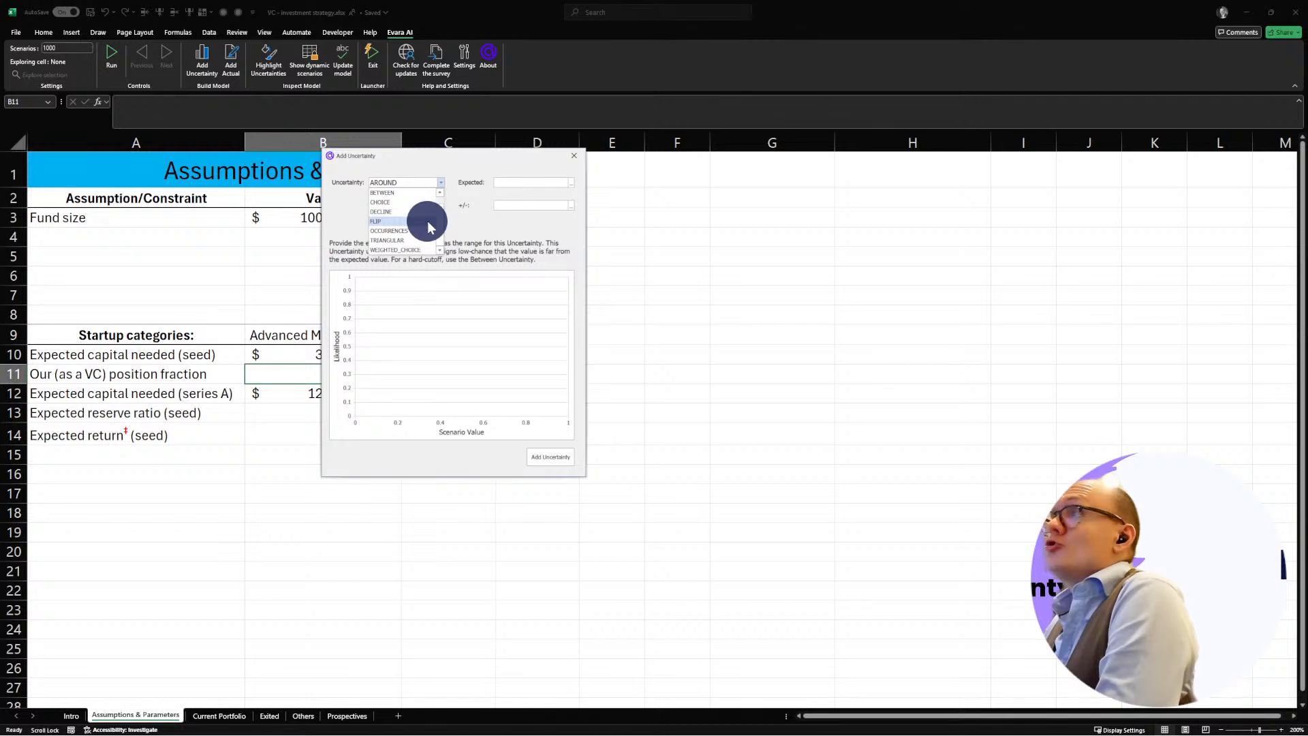
{"action": "scroll", "coordinate": [426, 221], "scroll_direction": "up", "scroll_amount": 1}
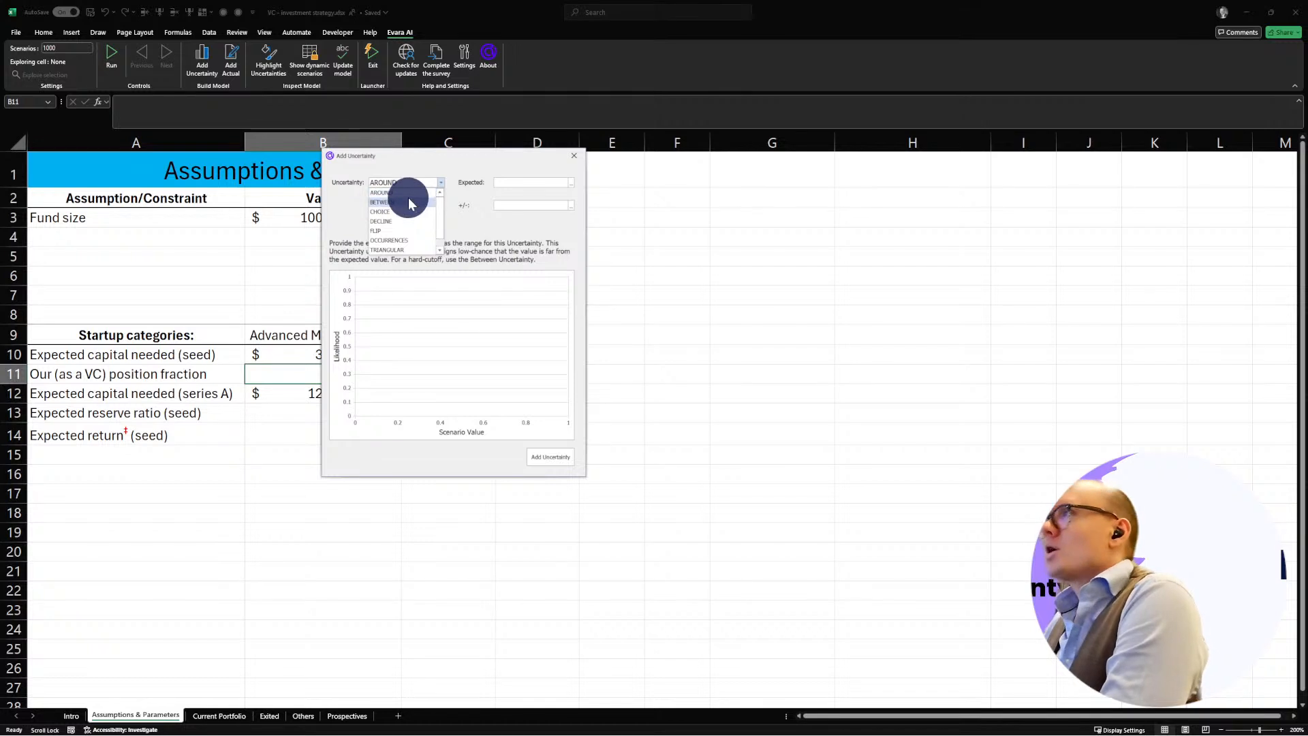
{"action": "left_click", "coordinate": [408, 202]}
{"action": "left_click", "coordinate": [515, 183]}
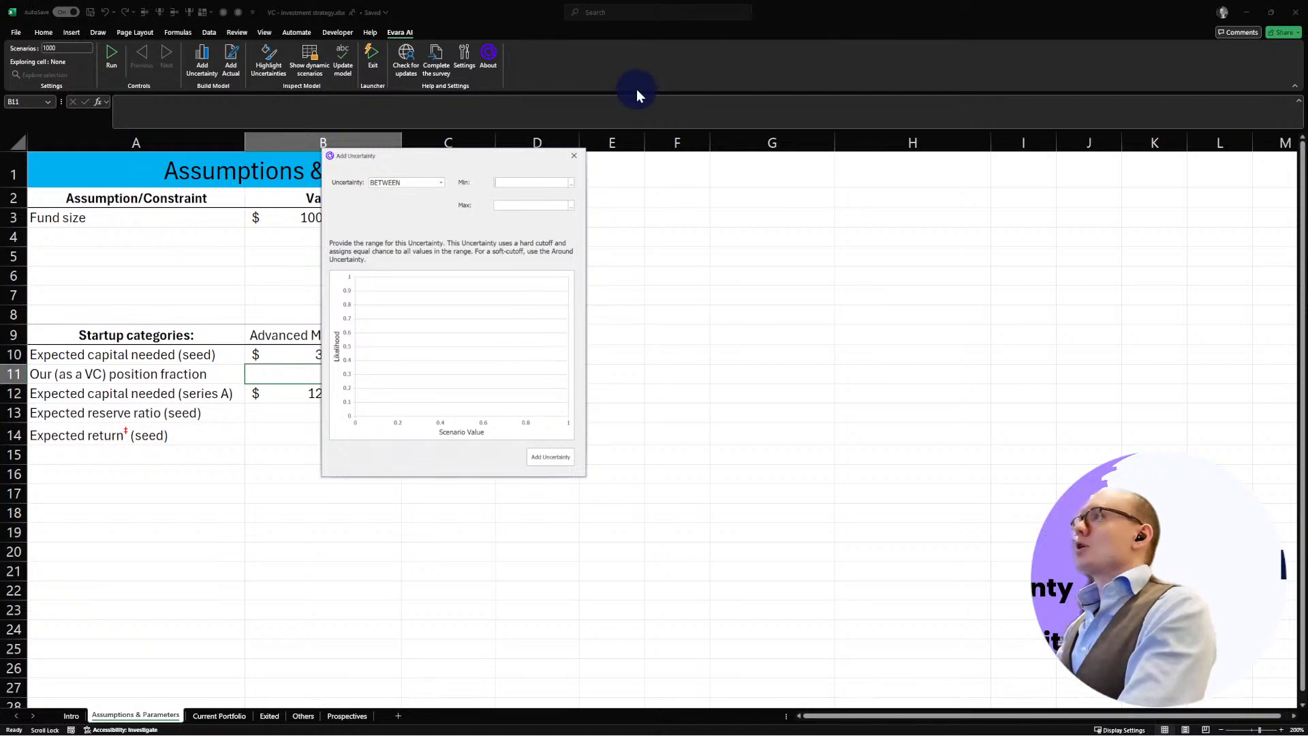
{"action": "type", "text": "20%"}
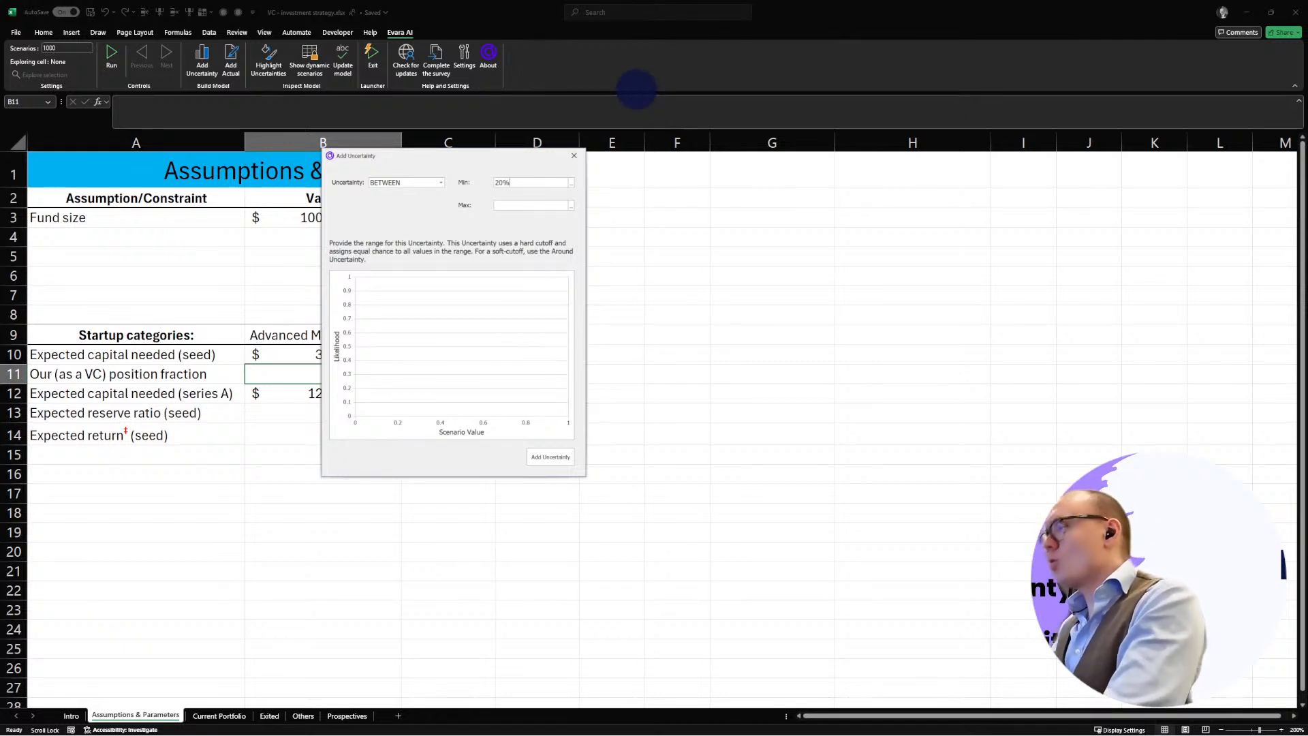
{"action": "key", "text": "Tab"}
{"action": "key", "text": "Tab"}
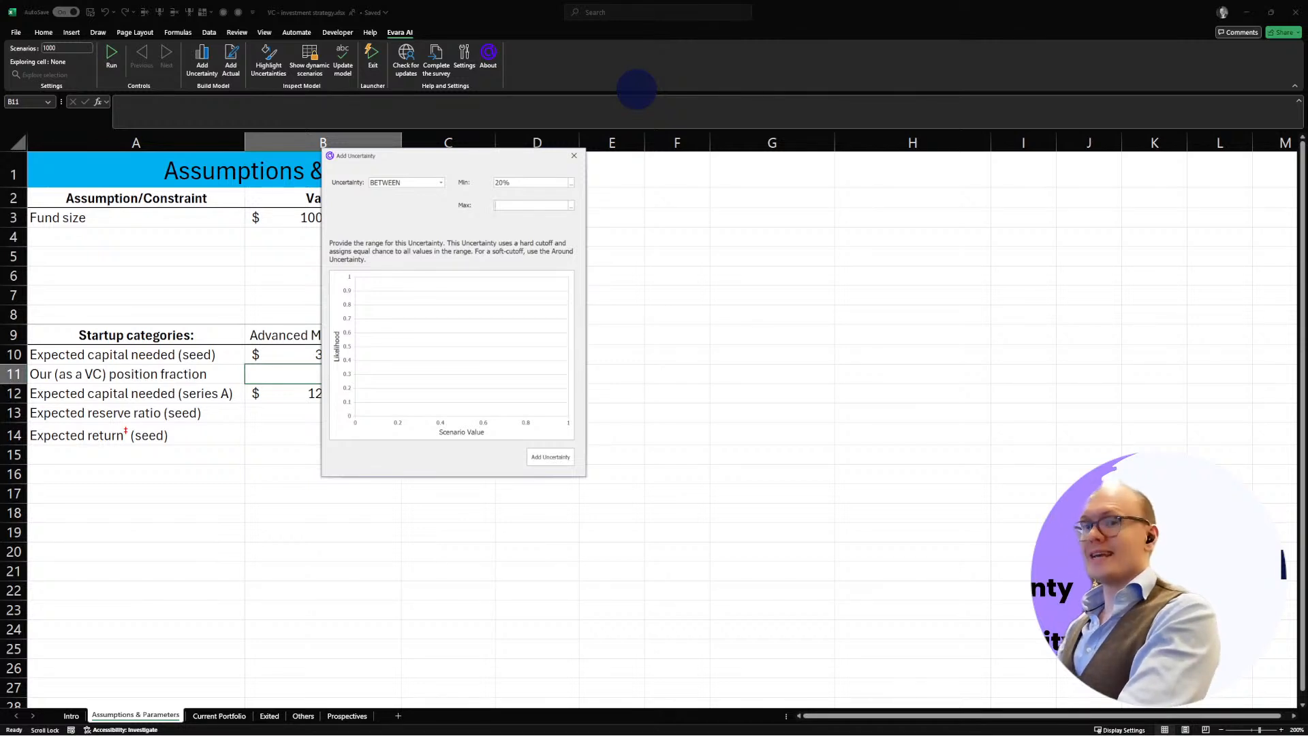
{"action": "type", "text": "40%"}
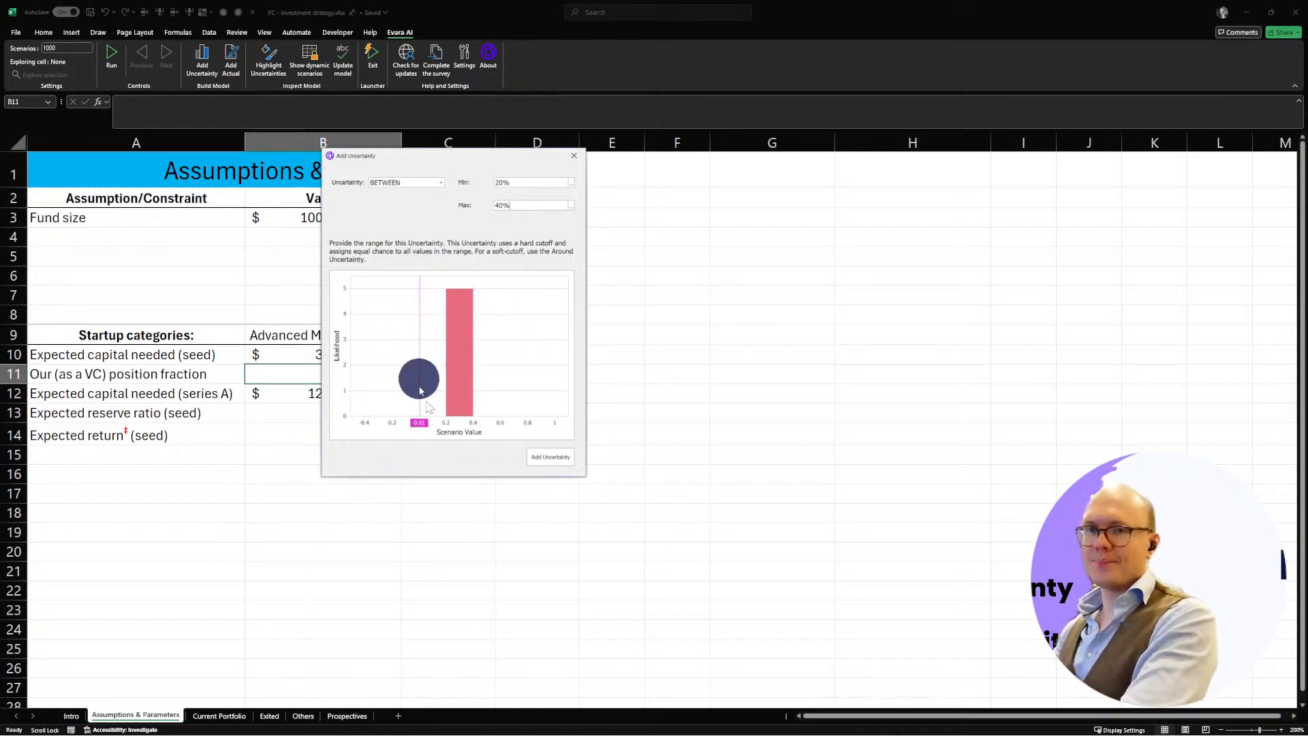
{"action": "left_click", "coordinate": [550, 457]}
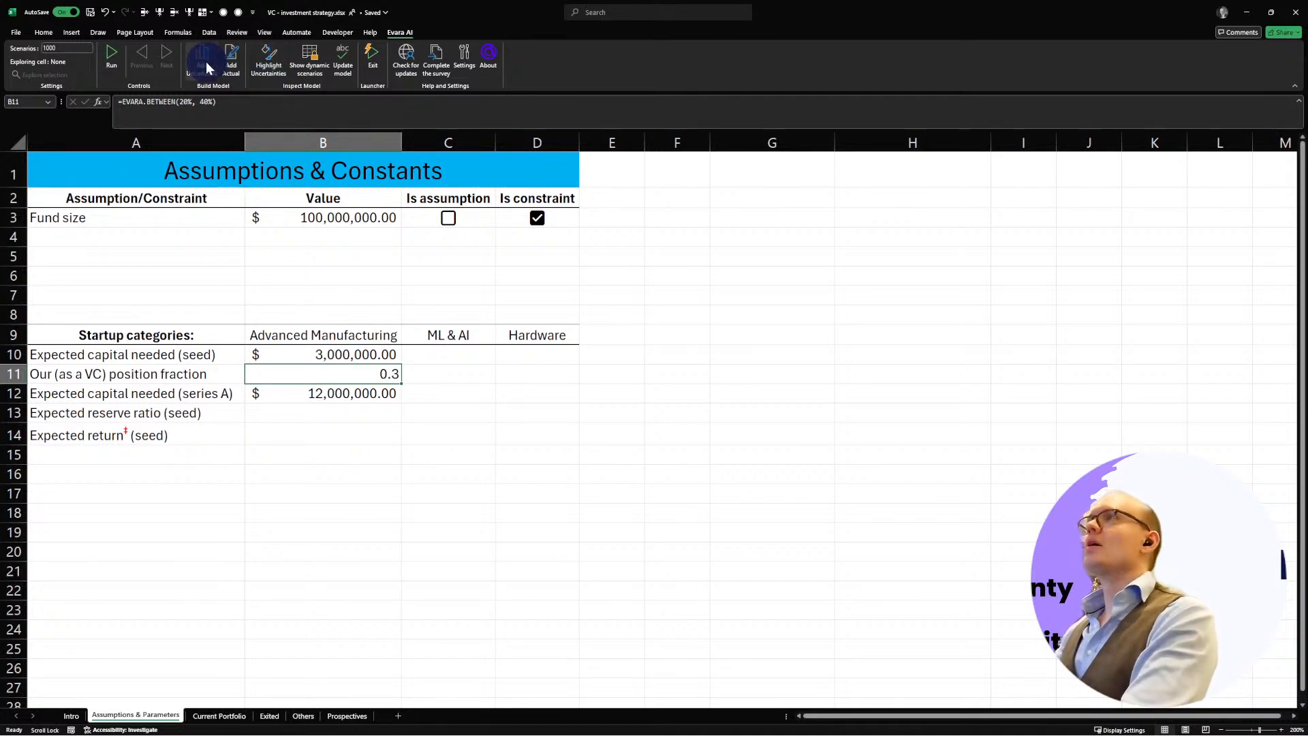
Step: Format the position fraction value in B11 as a percentage
{"action": "left_click", "coordinate": [44, 32]}
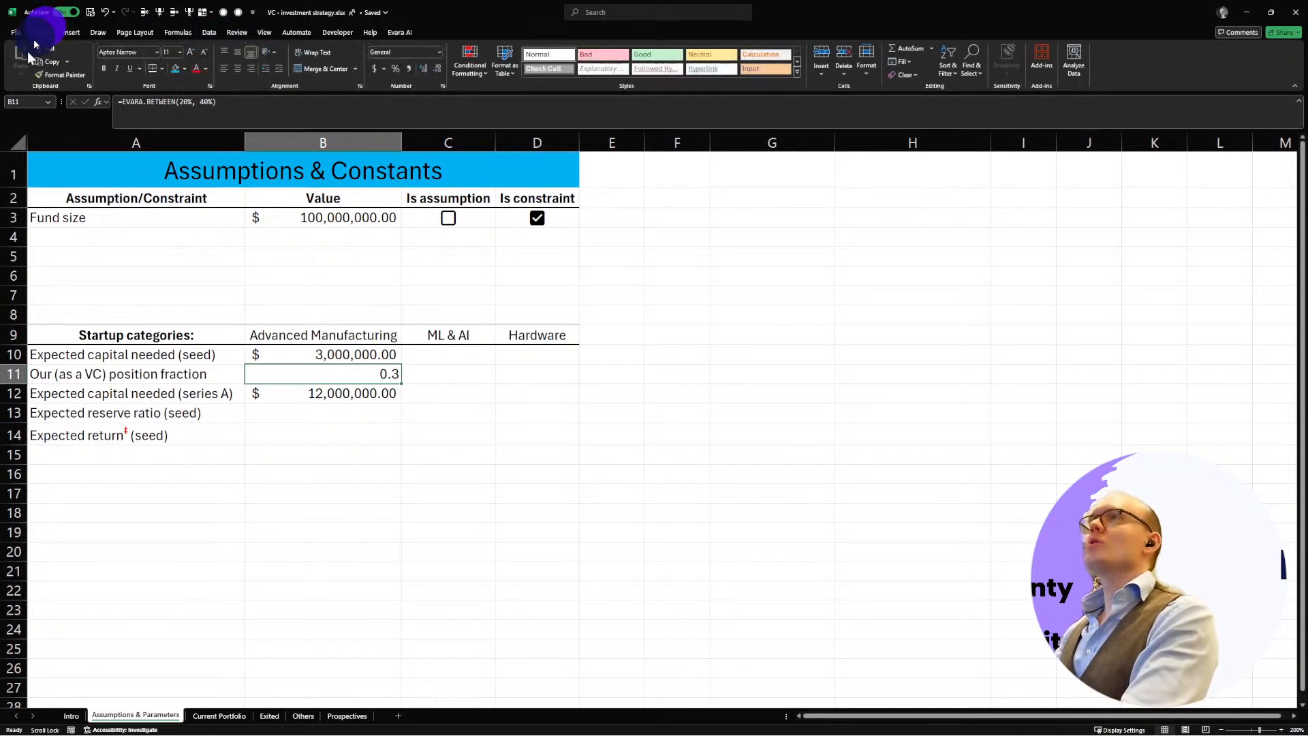
{"action": "left_click", "coordinate": [395, 68]}
{"action": "left_click", "coordinate": [251, 492]}
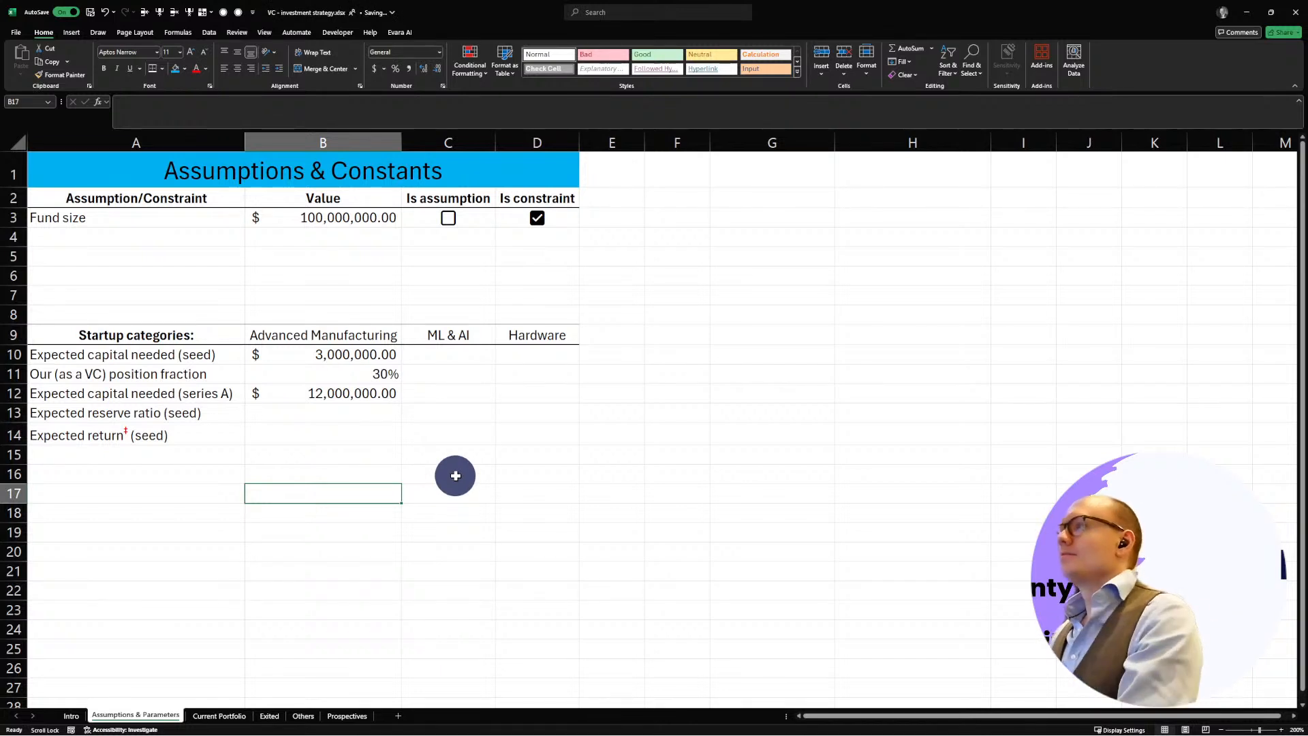
Step: Append "(constraint)" to the position fraction label in A11 and make the word "constraint" bold
{"action": "left_click", "coordinate": [170, 374]}
{"action": "left_click", "coordinate": [235, 102]}
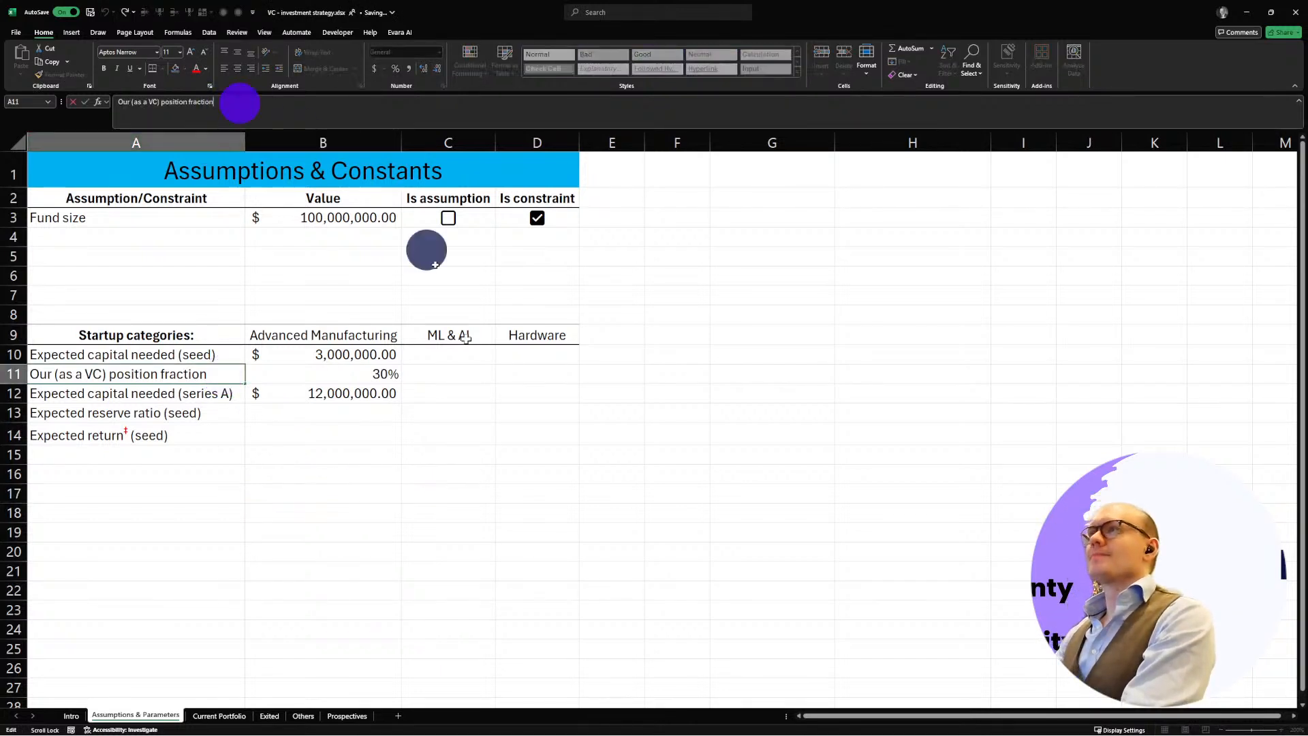
{"action": "type", "text": "(constring"}
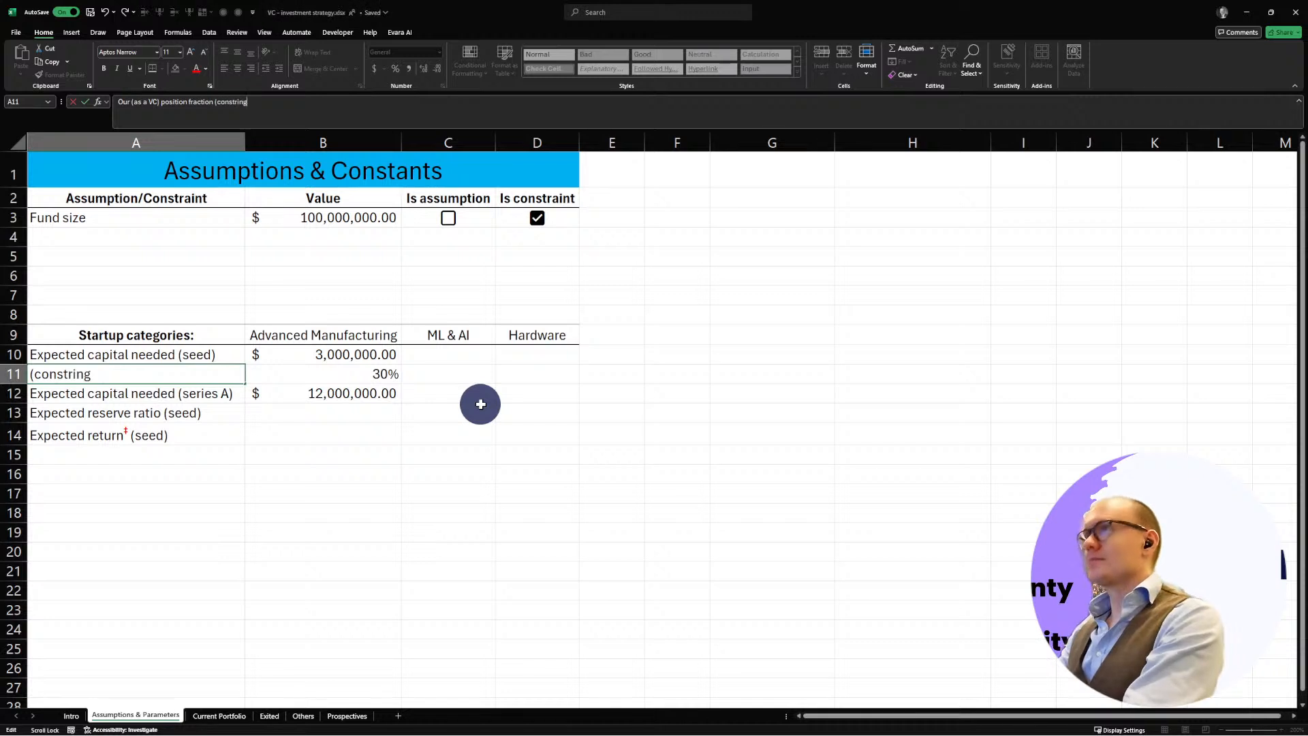
{"action": "key", "text": "BackSpace"}
{"action": "key", "text": "BackSpace"}
{"action": "key", "text": "BackSpace"}
{"action": "type", "text": "aint)"}
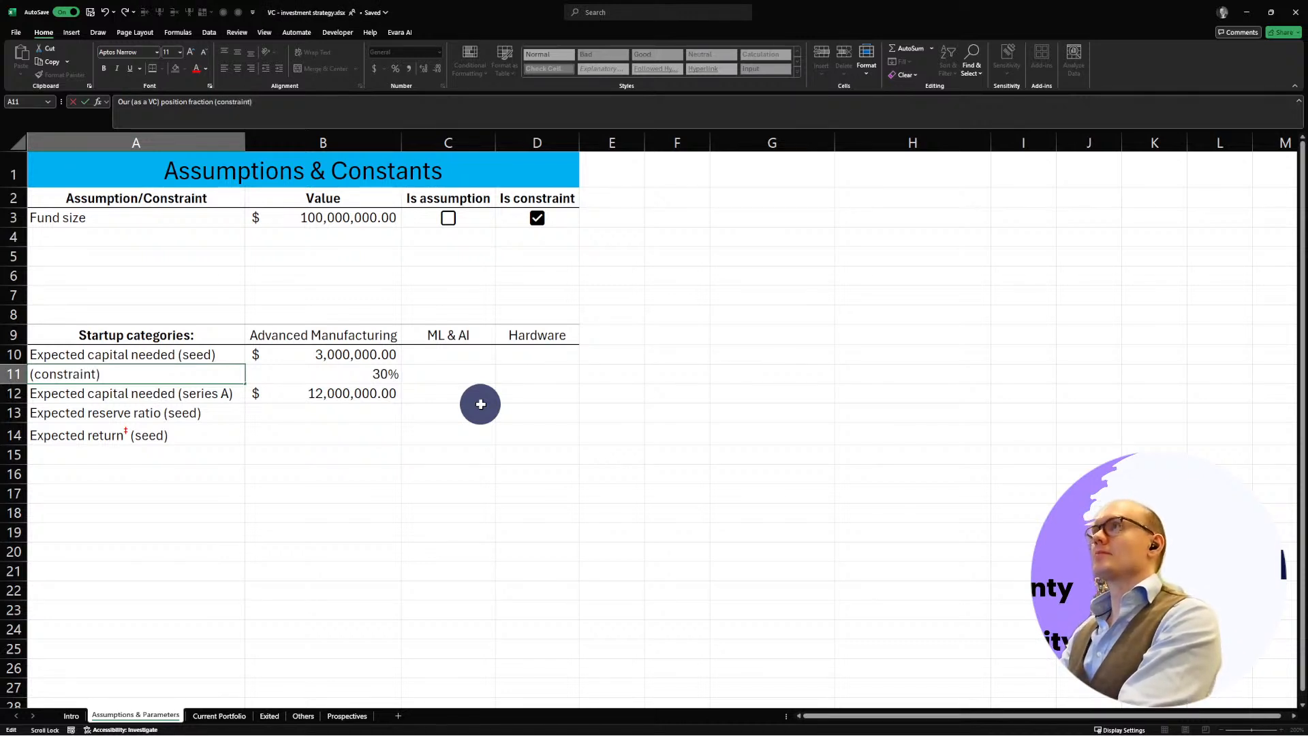
{"action": "double_click", "coordinate": [237, 102]}
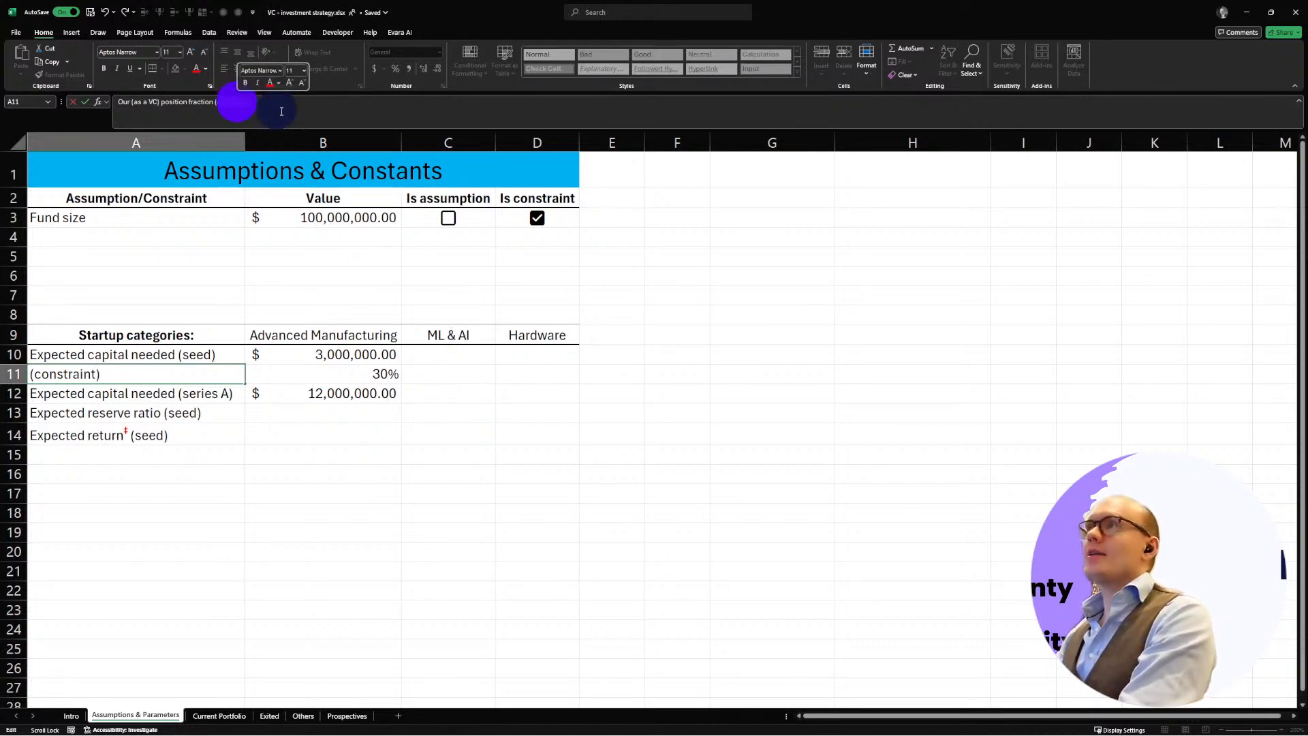
{"action": "key", "text": "ctrl+b"}
{"action": "left_click", "coordinate": [310, 467]}
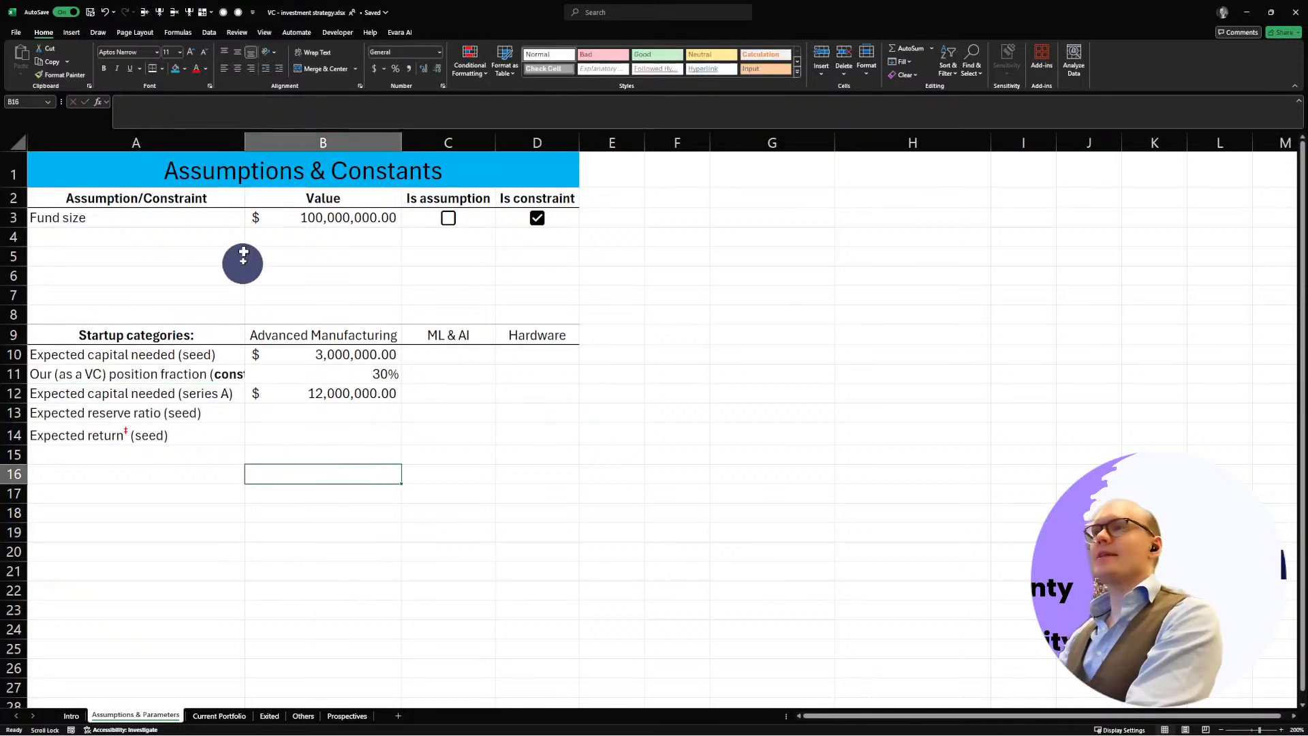
Step: Wrap the text of the A11 label and centre it vertically and horizontally in its cell
{"action": "left_click", "coordinate": [33, 373]}
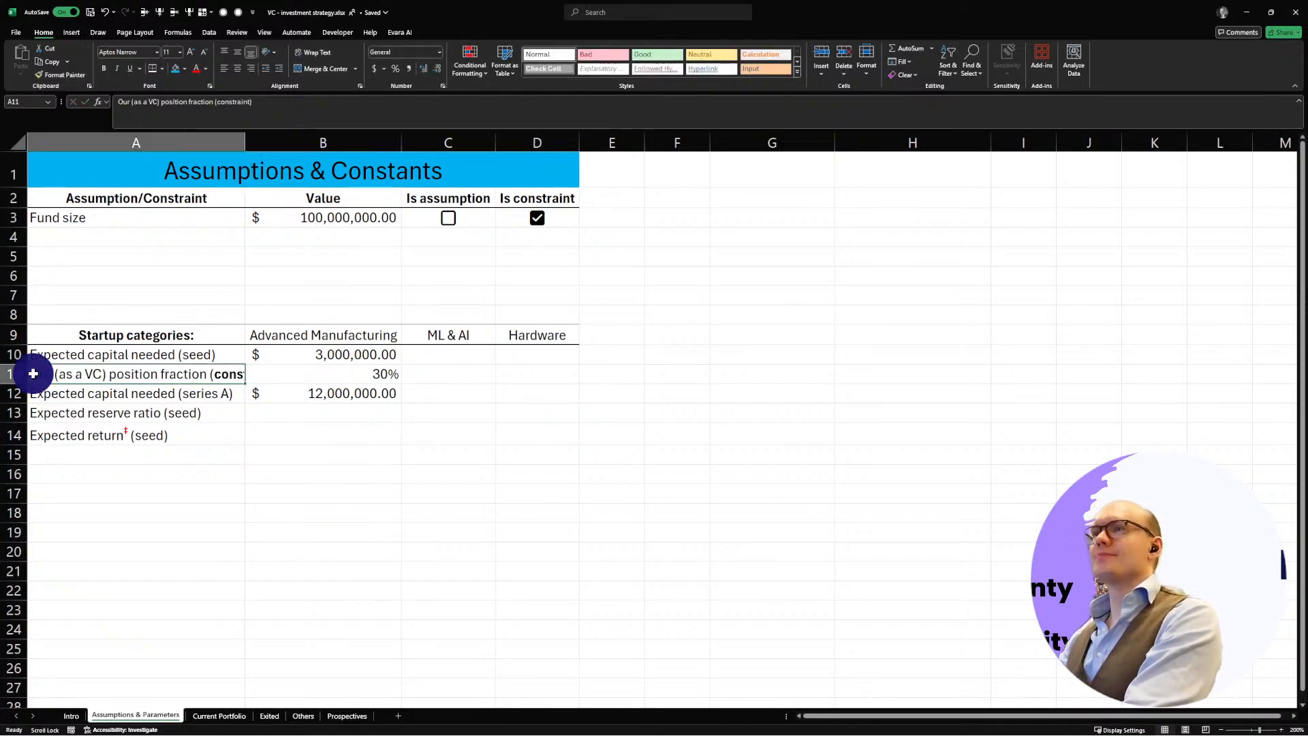
{"action": "left_click", "coordinate": [317, 53]}
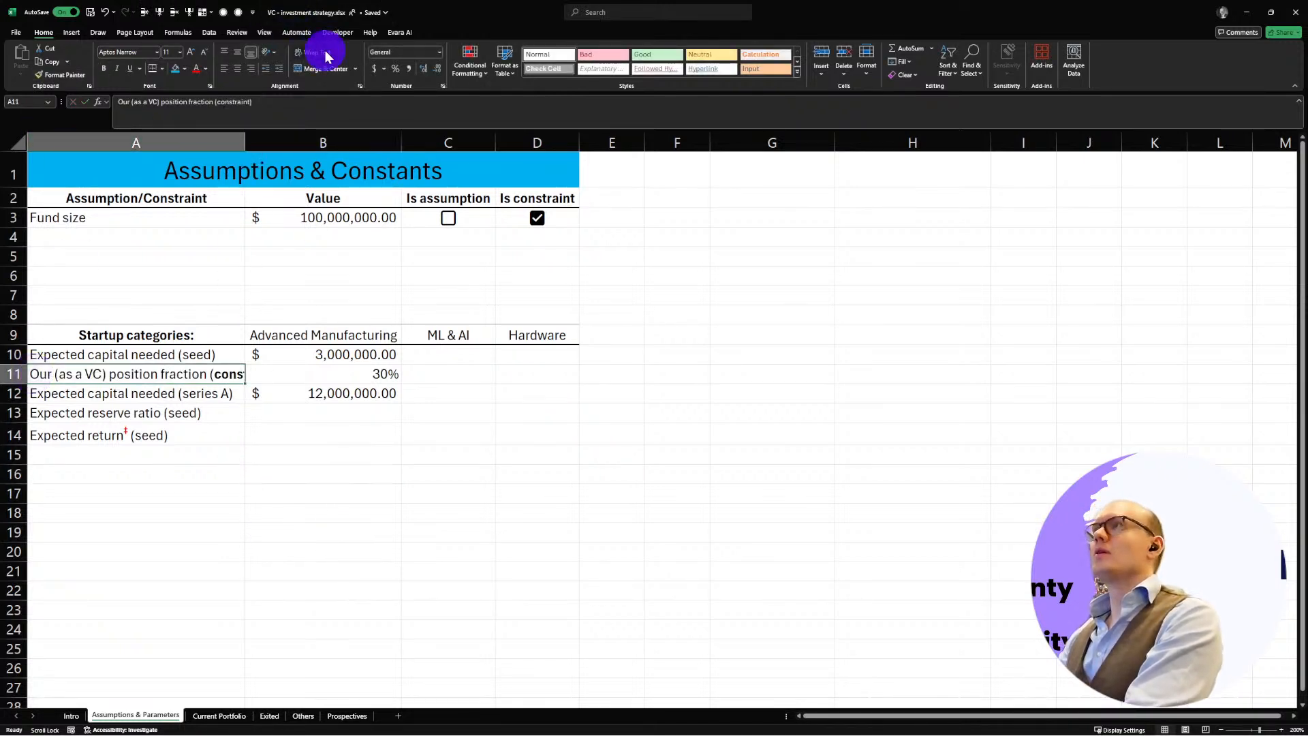
{"action": "left_click", "coordinate": [241, 51]}
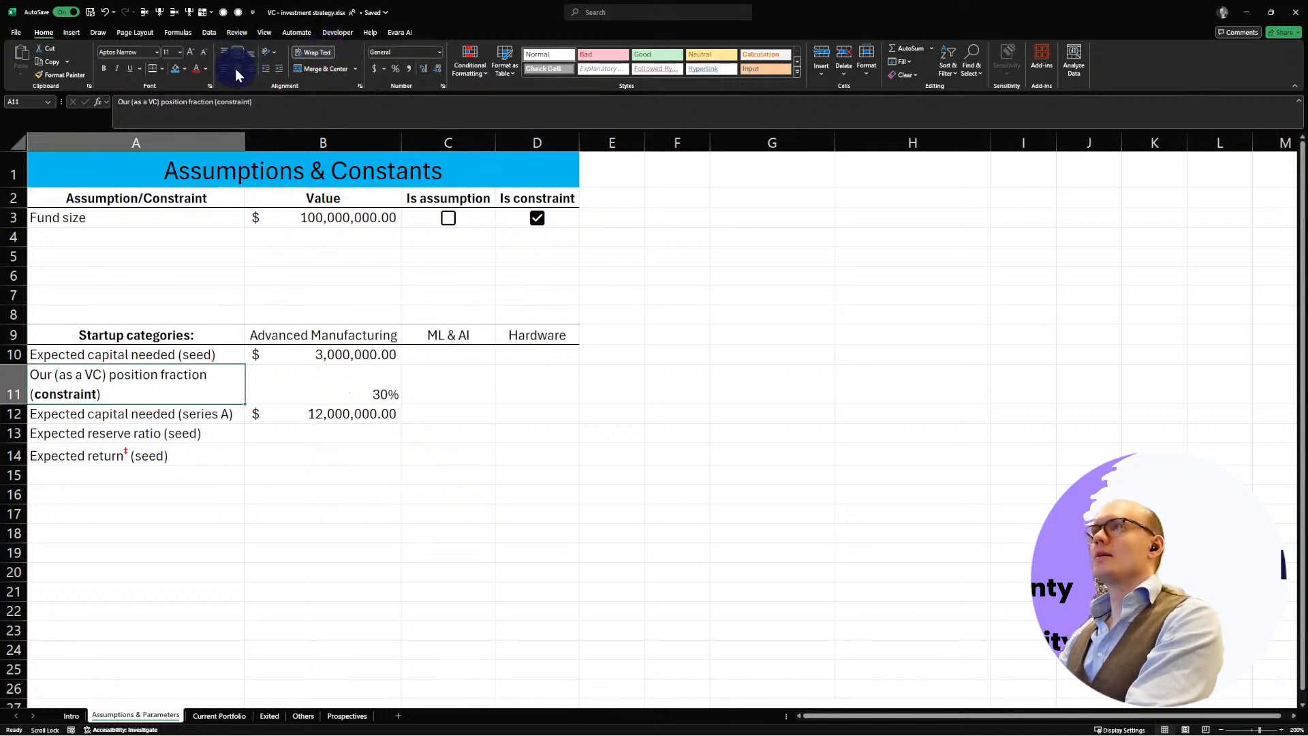
{"action": "left_click", "coordinate": [237, 69]}
{"action": "left_click", "coordinate": [209, 569]}
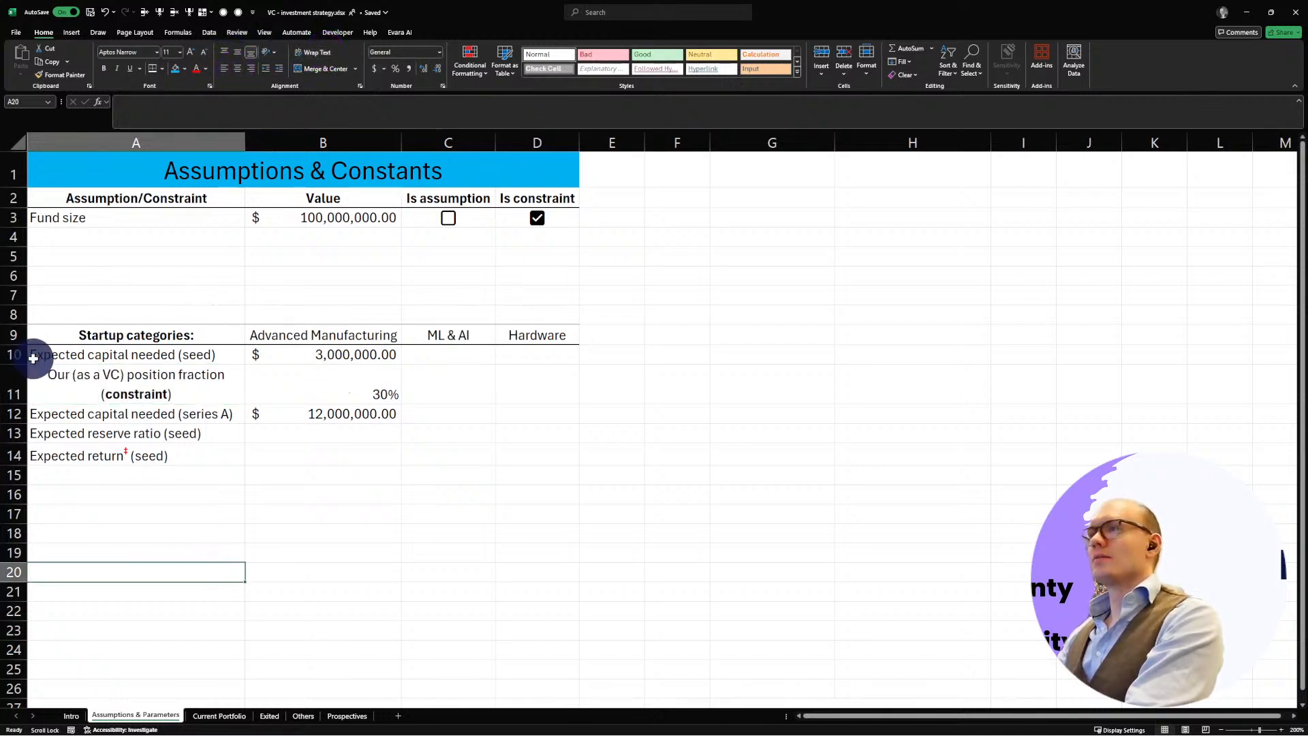
Step: Align all the startup-category labels in A10:A14 vertically to the middle of their cells
{"action": "left_click_drag", "start_coordinate": [33, 358], "coordinate": [87, 451]}
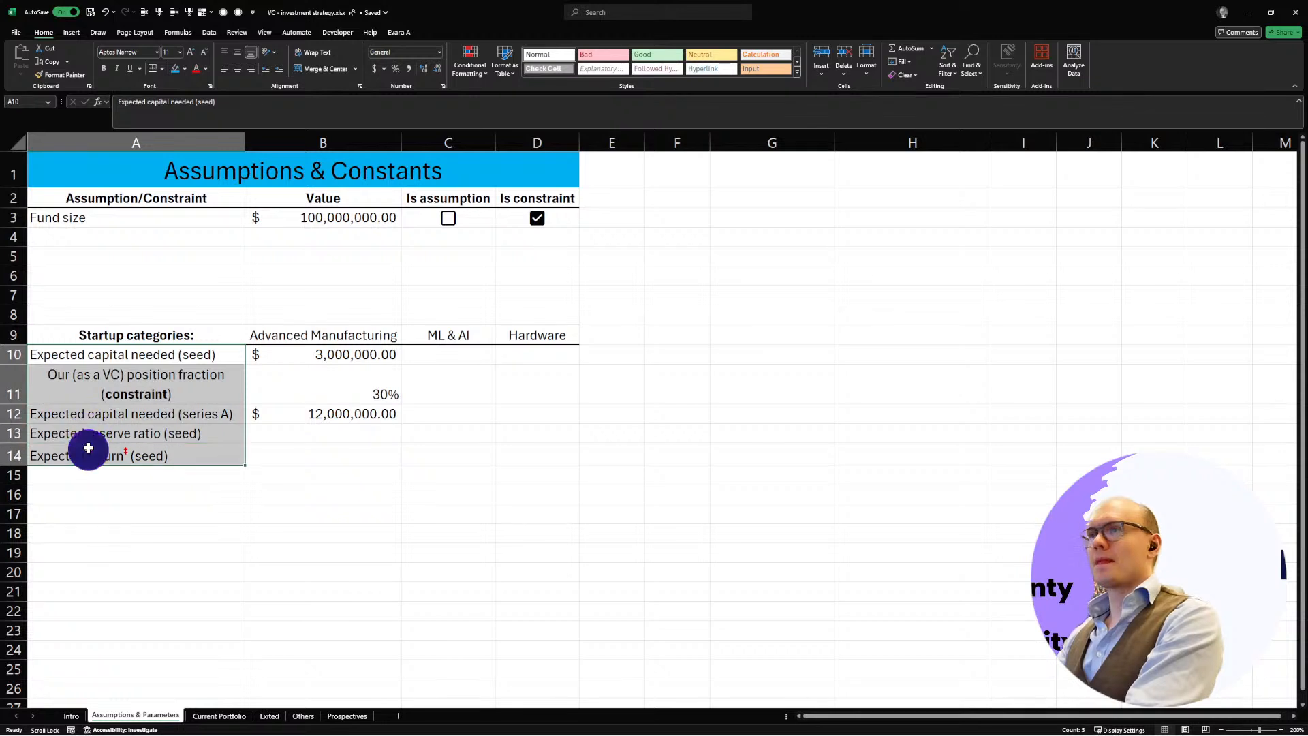
{"action": "left_click", "coordinate": [235, 55]}
{"action": "left_click", "coordinate": [383, 489]}
{"action": "left_click", "coordinate": [313, 538]}
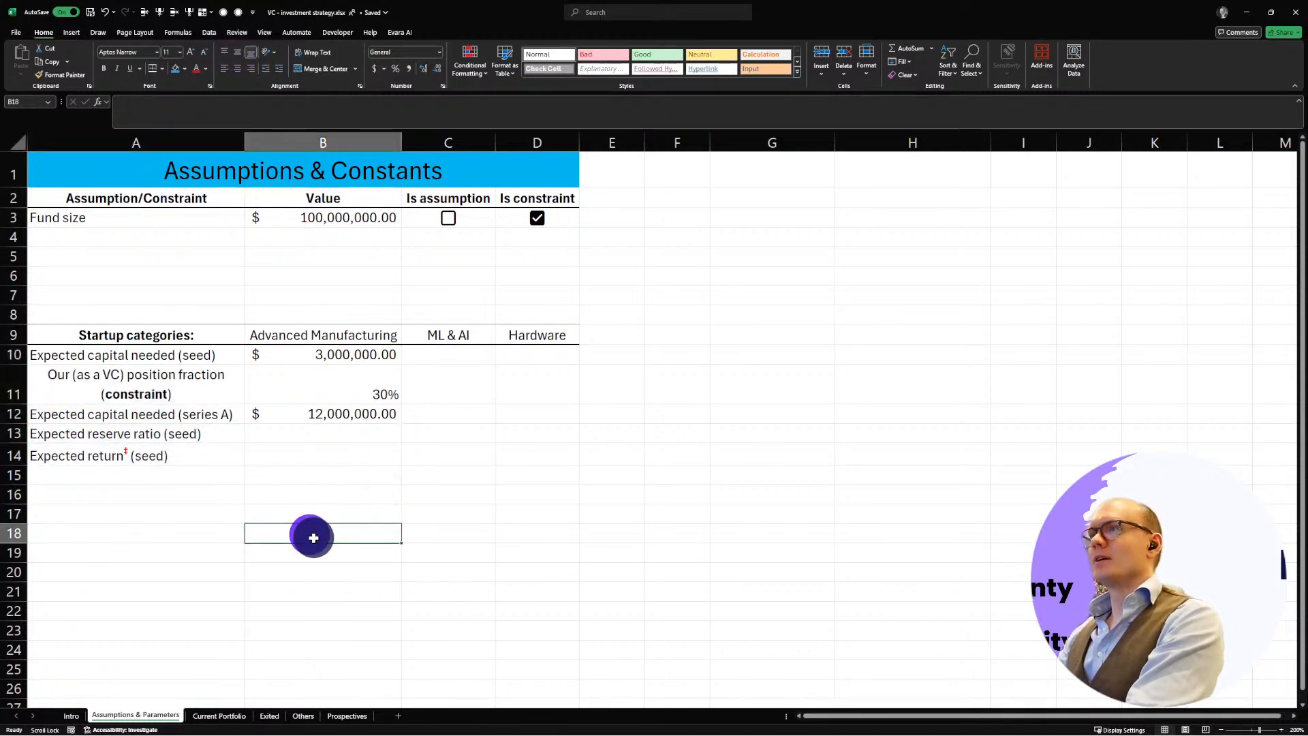
{"action": "left_click", "coordinate": [174, 538]}
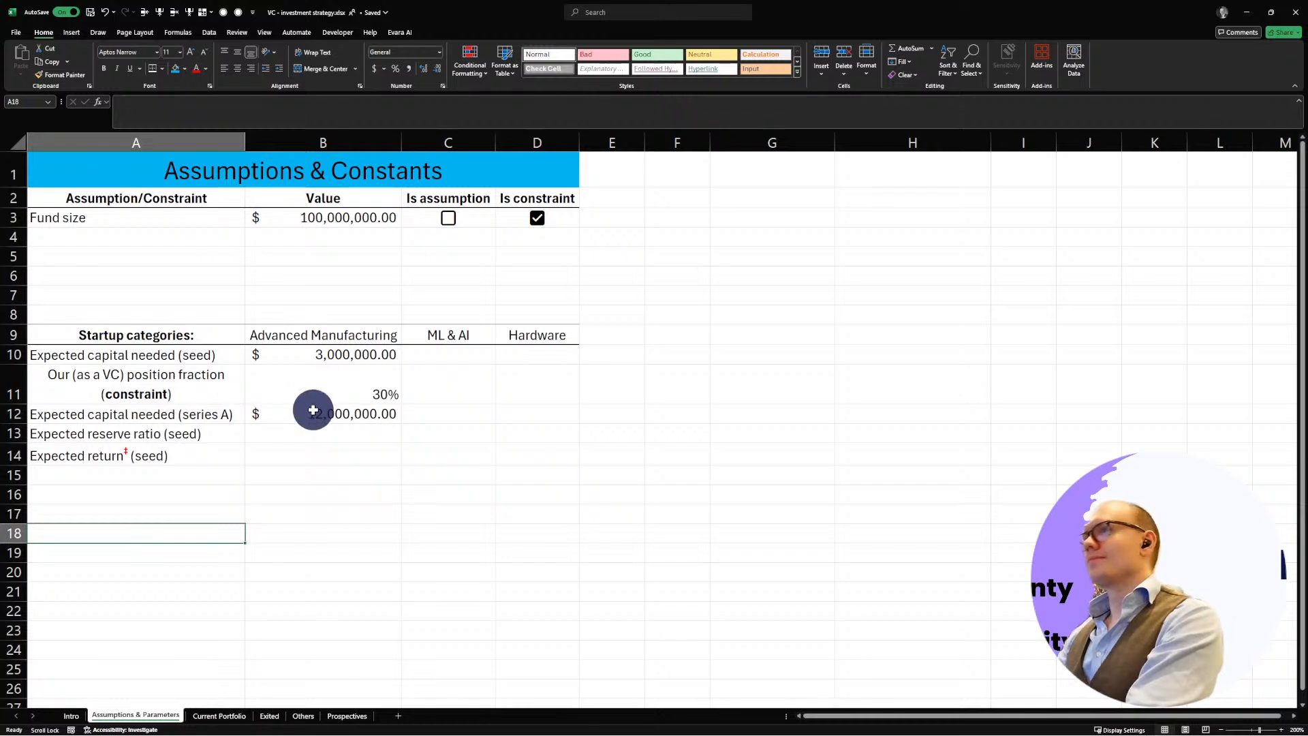
Step: Remove "(as a VC)" from the position fraction label in A11
{"action": "left_click", "coordinate": [71, 374]}
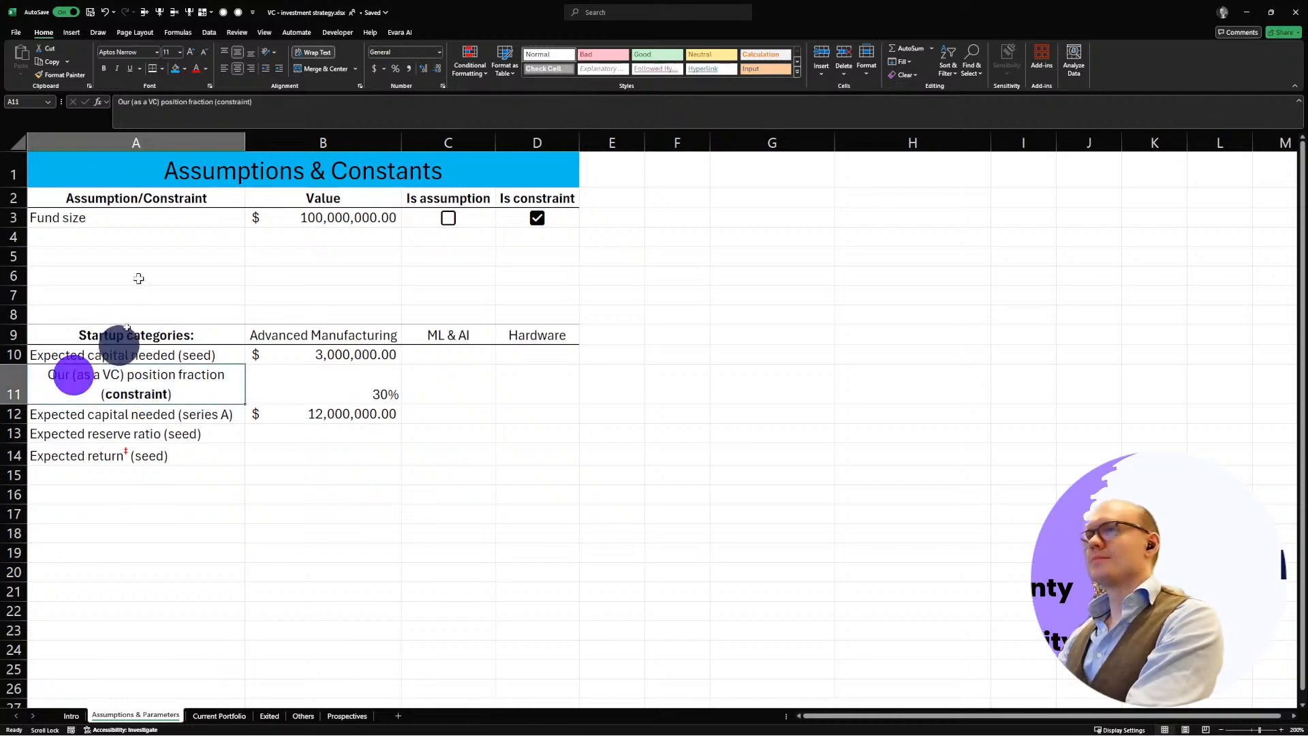
{"action": "left_click", "coordinate": [143, 105]}
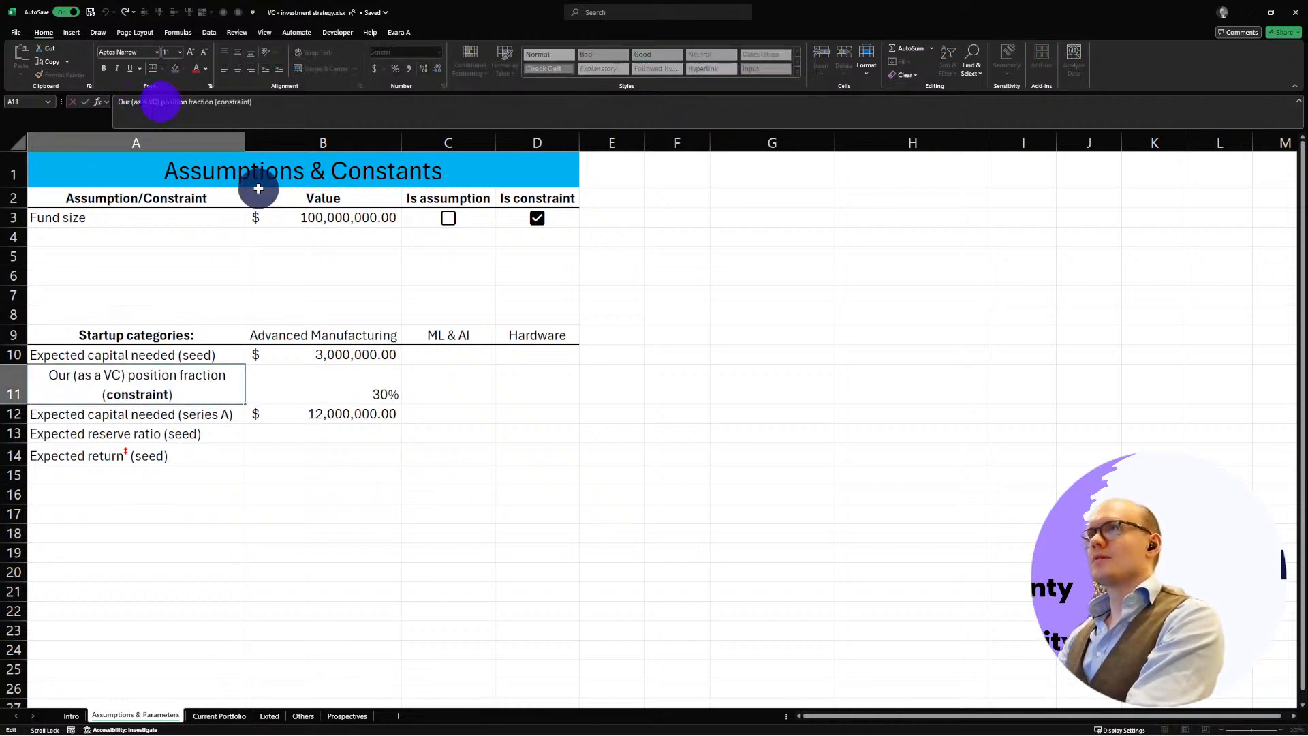
{"action": "key", "text": "BackSpace"}
{"action": "key", "text": "BackSpace"}
{"action": "key", "text": "BackSpace"}
{"action": "key", "text": "BackSpace"}
{"action": "key", "text": "BackSpace"}
{"action": "key", "text": "BackSpace"}
{"action": "key", "text": "BackSpace"}
{"action": "key", "text": "BackSpace"}
{"action": "key", "text": "BackSpace"}
{"action": "key", "text": "BackSpace"}
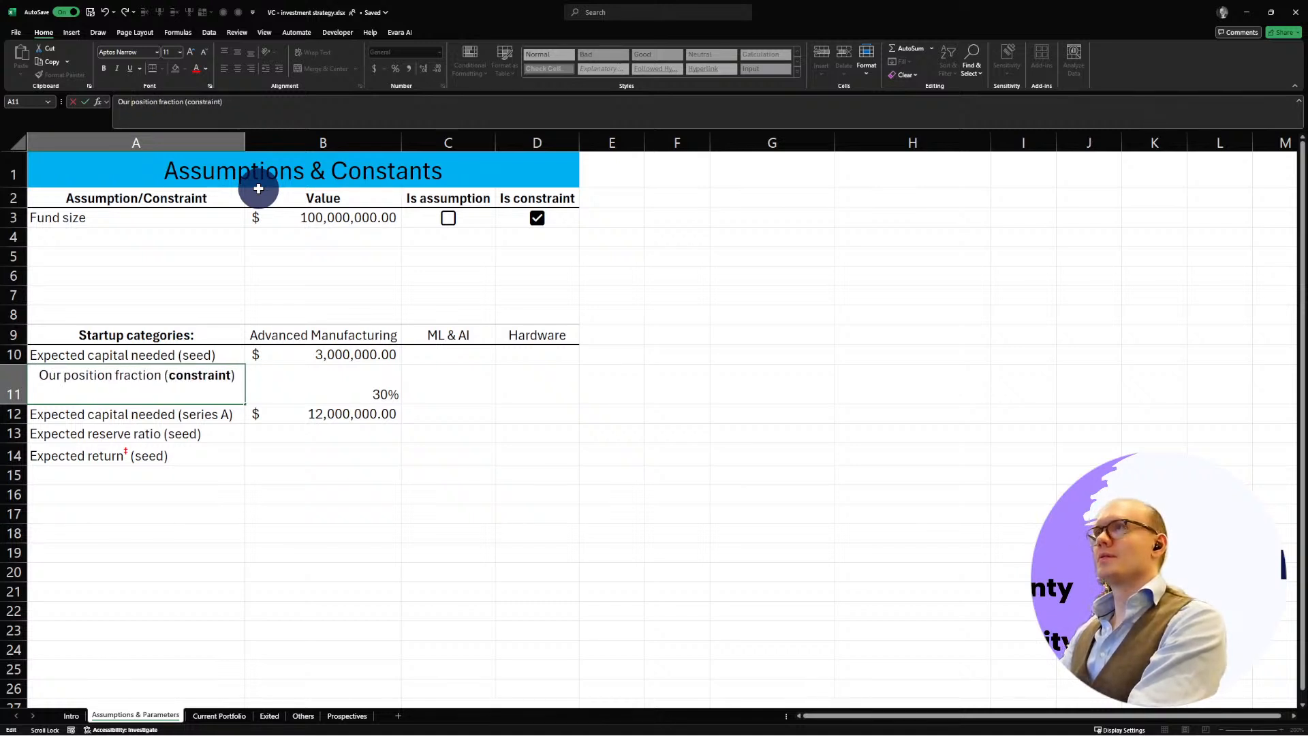
Step: Replace "position fraction" with "investment fraction" in the A11 label, keeping the bold "constraint" in parentheses
{"action": "type", "text": "investment fr"}
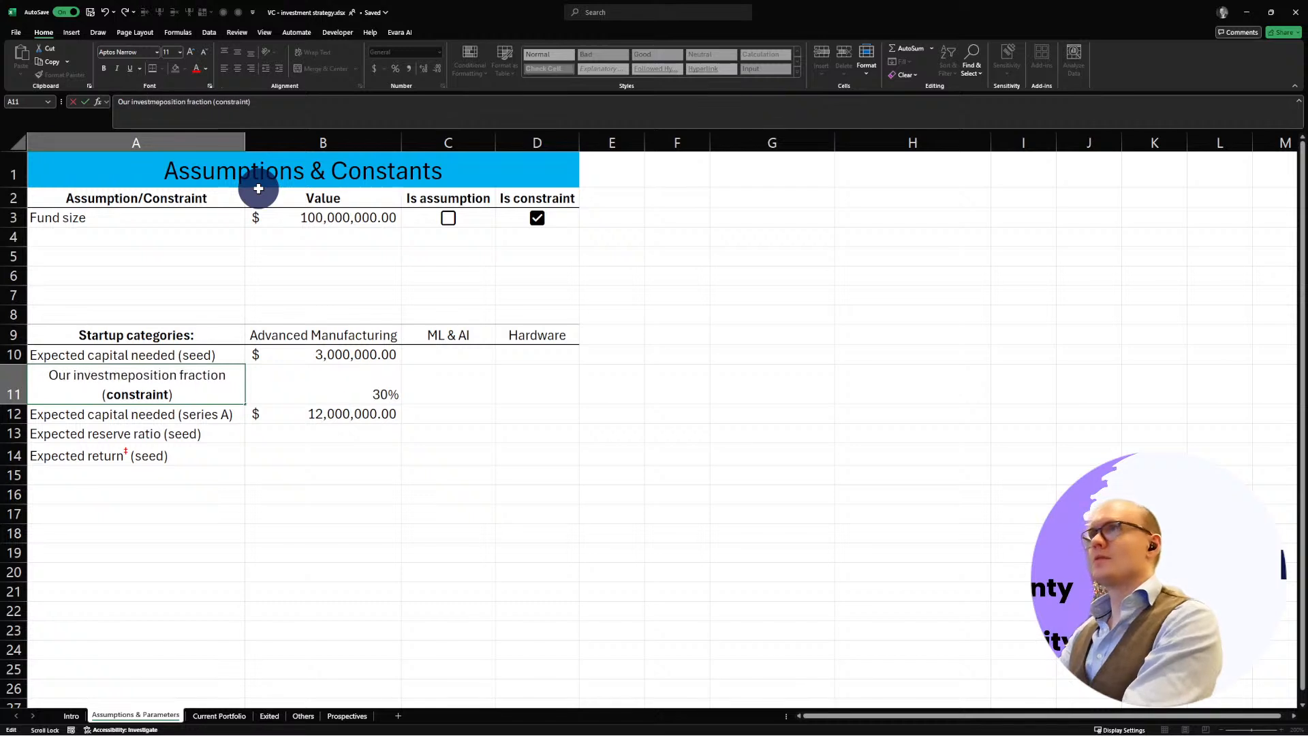
{"action": "type", "text": "action"}
{"action": "key", "text": "Delete"}
{"action": "key", "text": "Delete"}
{"action": "key", "text": "Delete"}
{"action": "key", "text": "Delete"}
{"action": "key", "text": "Delete"}
{"action": "key", "text": "Delete"}
{"action": "key", "text": "Delete"}
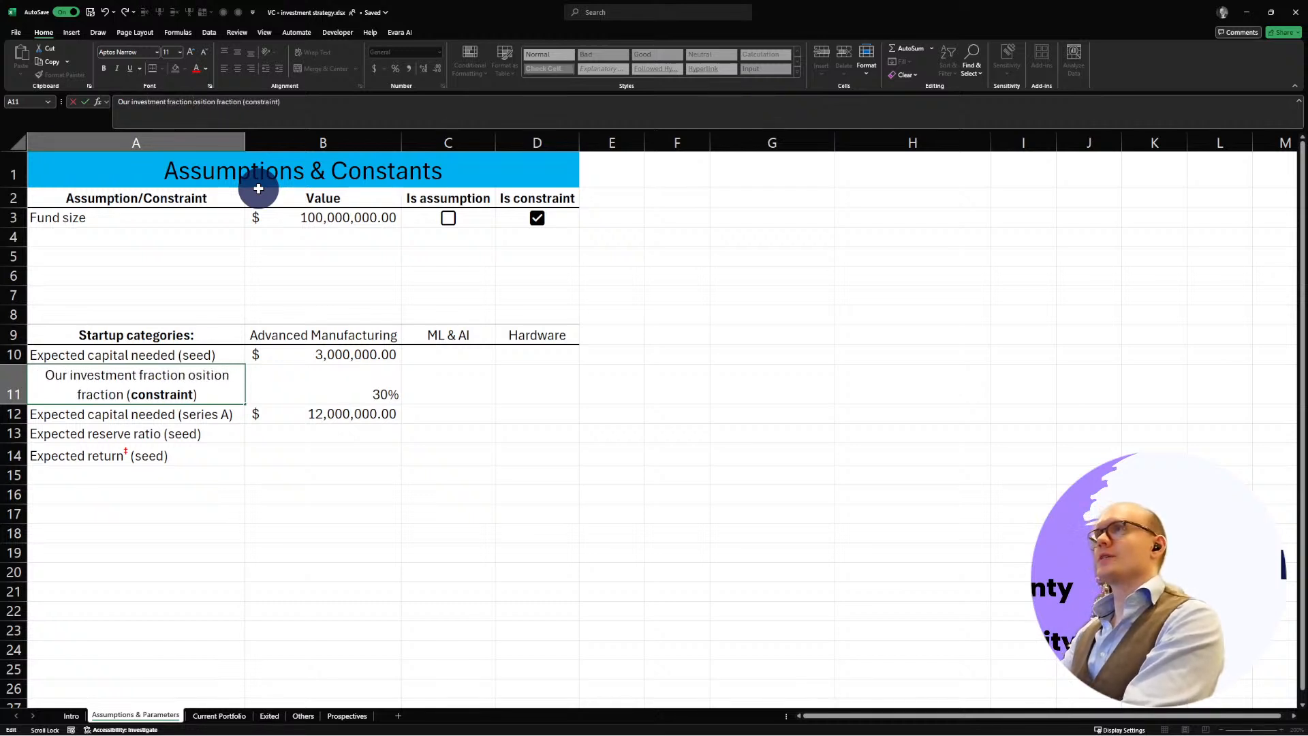
{"action": "key", "text": "Delete"}
{"action": "key", "text": "Delete"}
{"action": "key", "text": "Delete"}
{"action": "key", "text": "Delete"}
{"action": "key", "text": "Delete"}
{"action": "key", "text": "Delete"}
{"action": "key", "text": "Delete"}
{"action": "key", "text": "Delete"}
{"action": "key", "text": "Delete"}
{"action": "key", "text": "Delete"}
{"action": "key", "text": "Delete"}
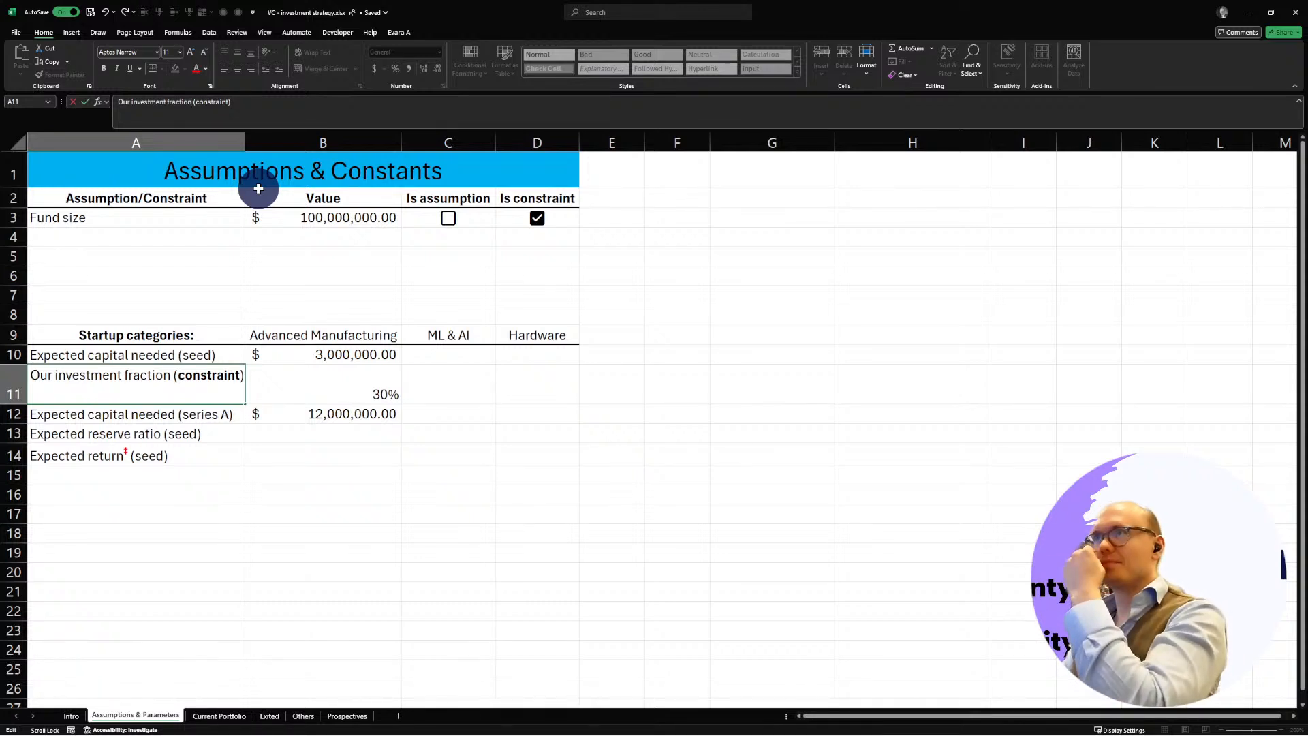
Step: Commit the edited investment fraction label in A11, and reopen the label for editing at its beginning
{"action": "key", "text": "Return"}
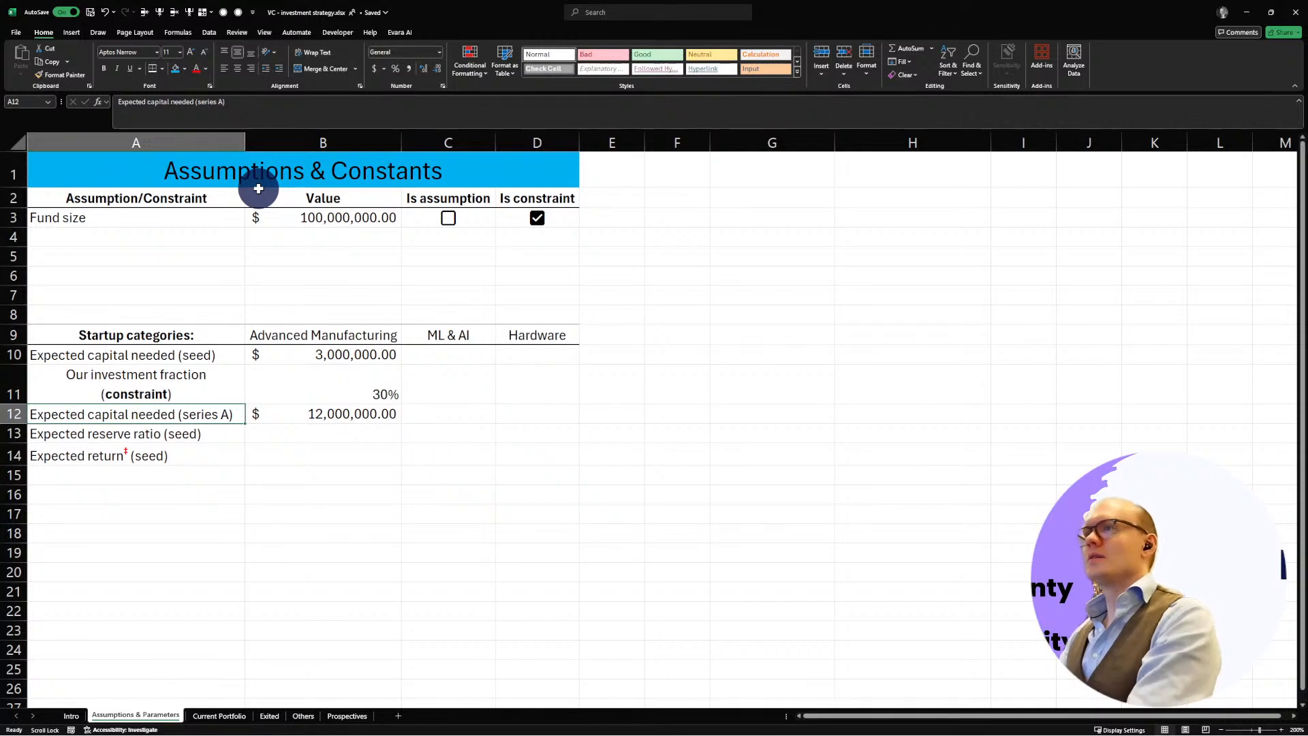
{"action": "left_click", "coordinate": [204, 380]}
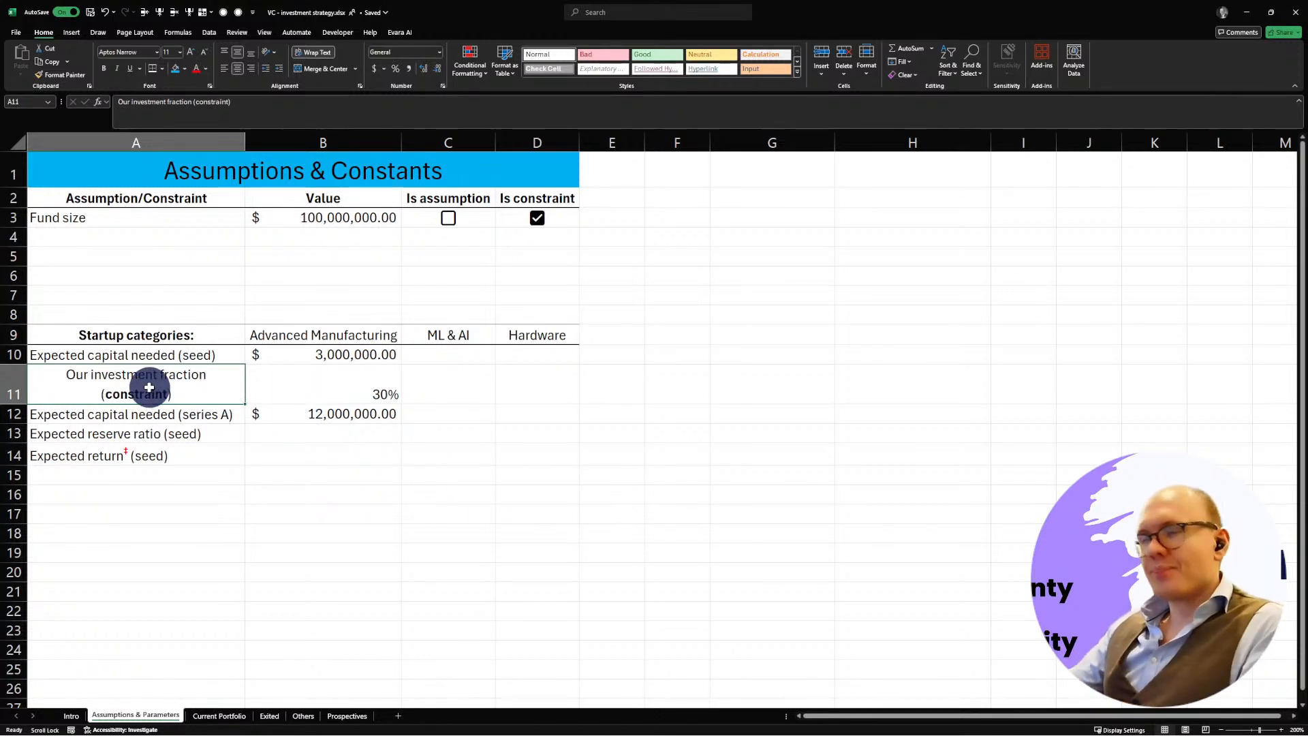
{"action": "left_click", "coordinate": [132, 103]}
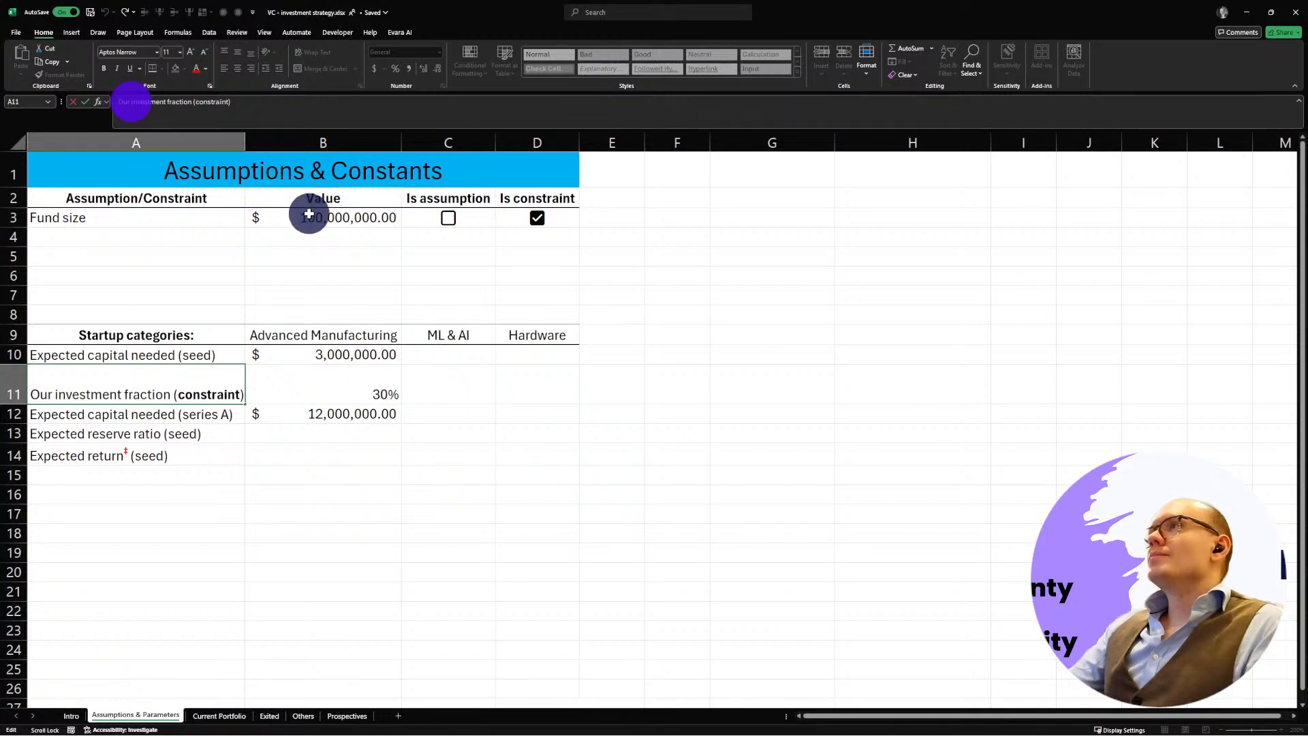
{"action": "left_click", "coordinate": [256, 104]}
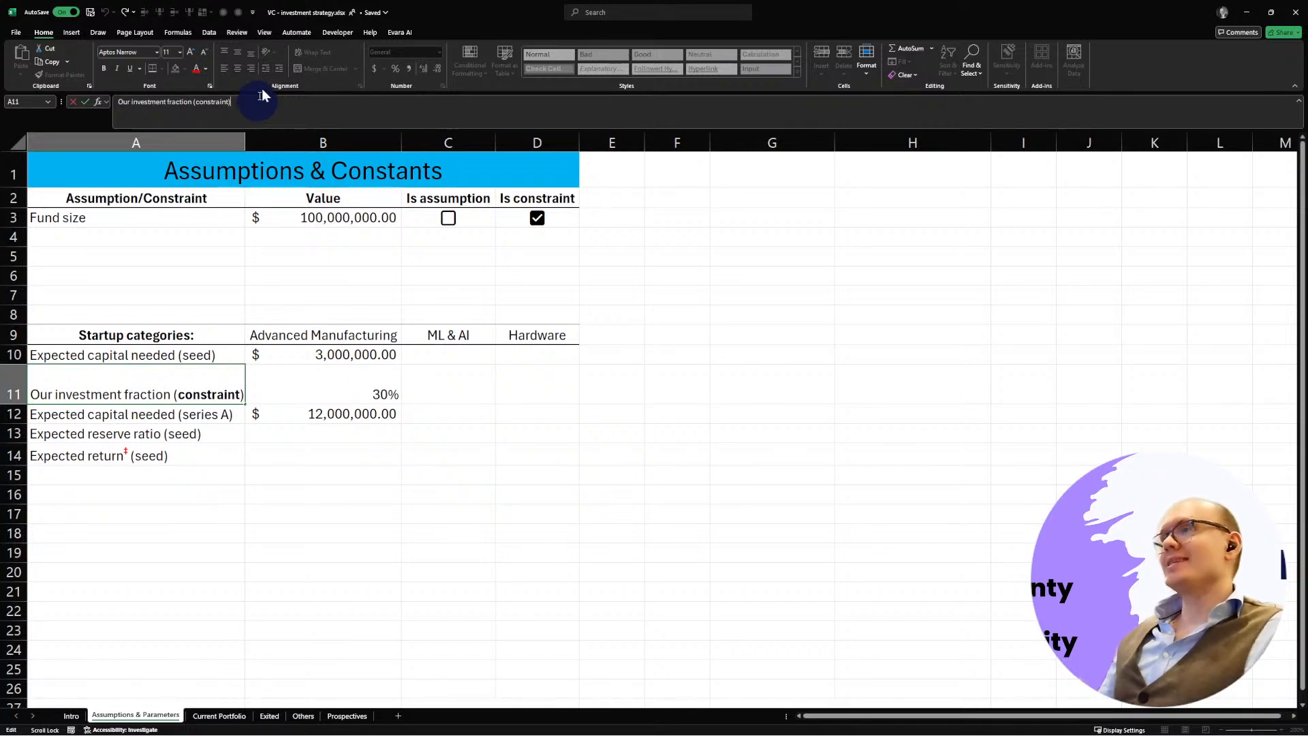
{"action": "left_click", "coordinate": [117, 106]}
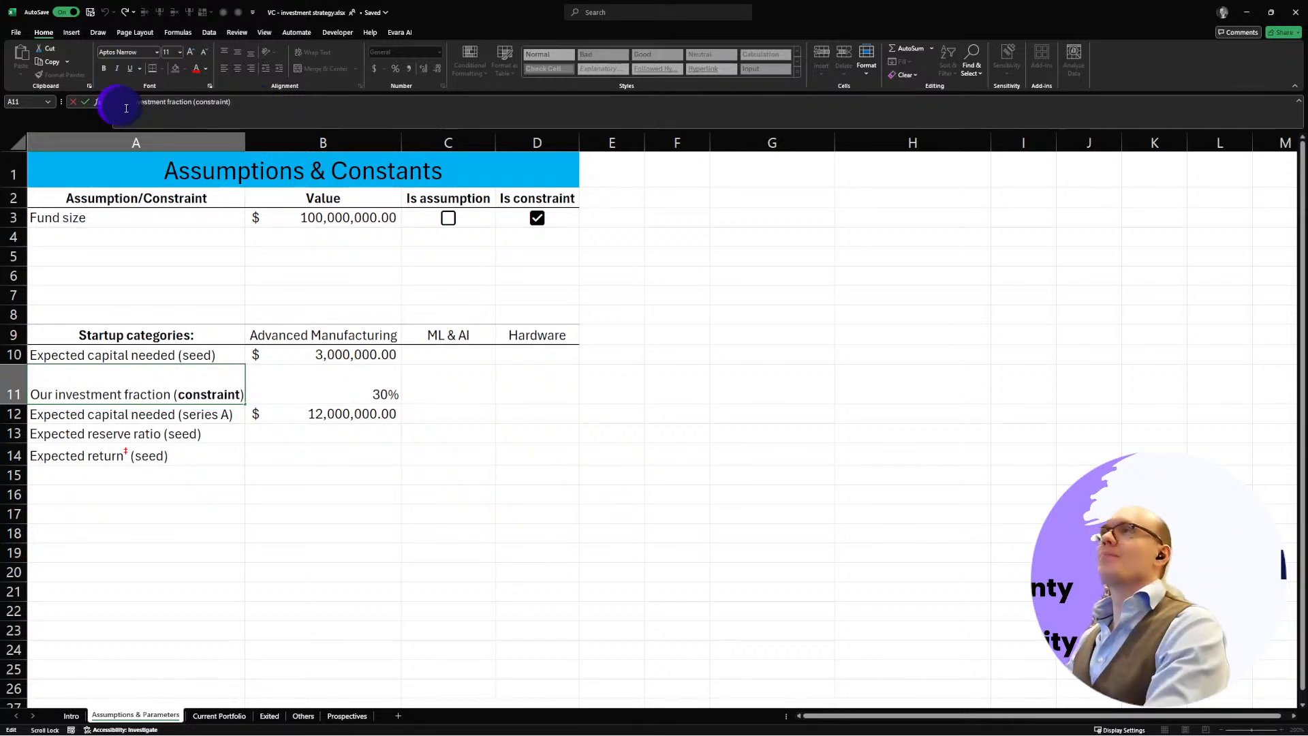
{"action": "type", "text": "Expected"}
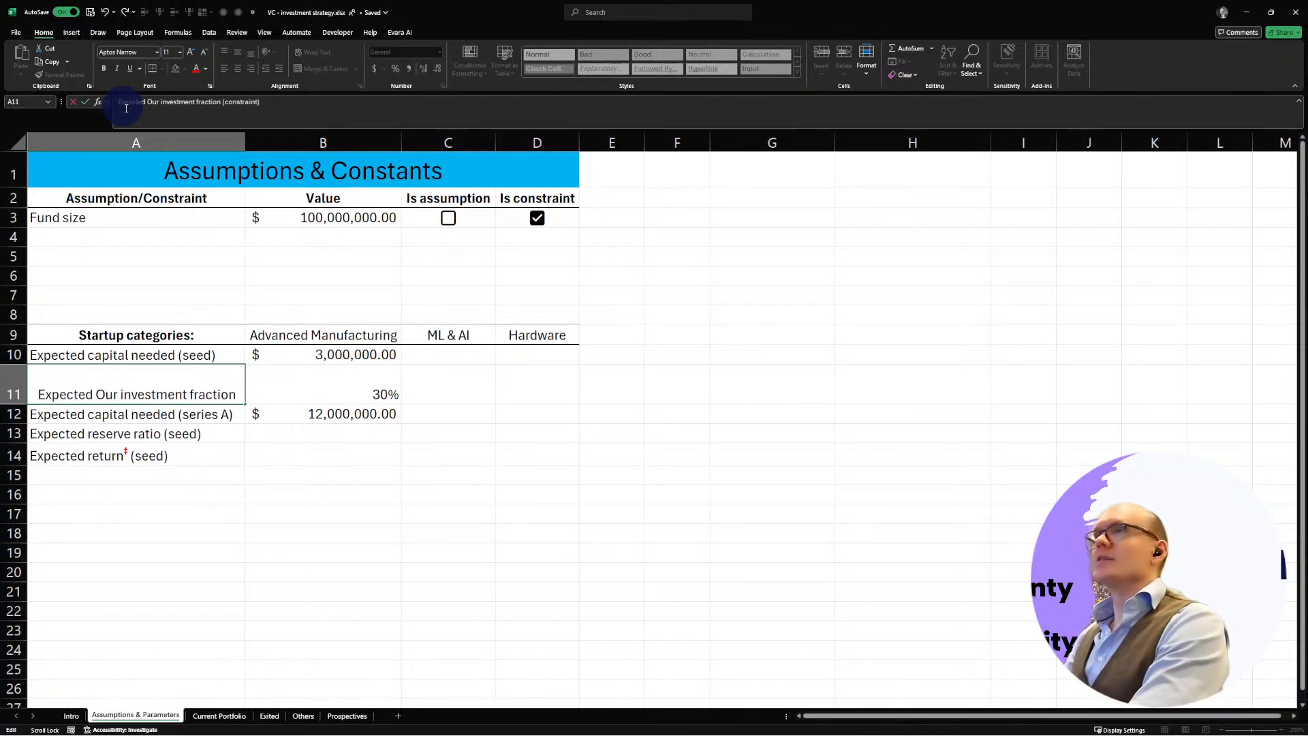
{"action": "key", "text": "BackSpace"}
{"action": "key", "text": "BackSpace"}
{"action": "key", "text": "BackSpace"}
{"action": "key", "text": "BackSpace"}
{"action": "key", "text": "BackSpace"}
{"action": "key", "text": "BackSpace"}
{"action": "key", "text": "BackSpace"}
{"action": "key", "text": "BackSpace"}
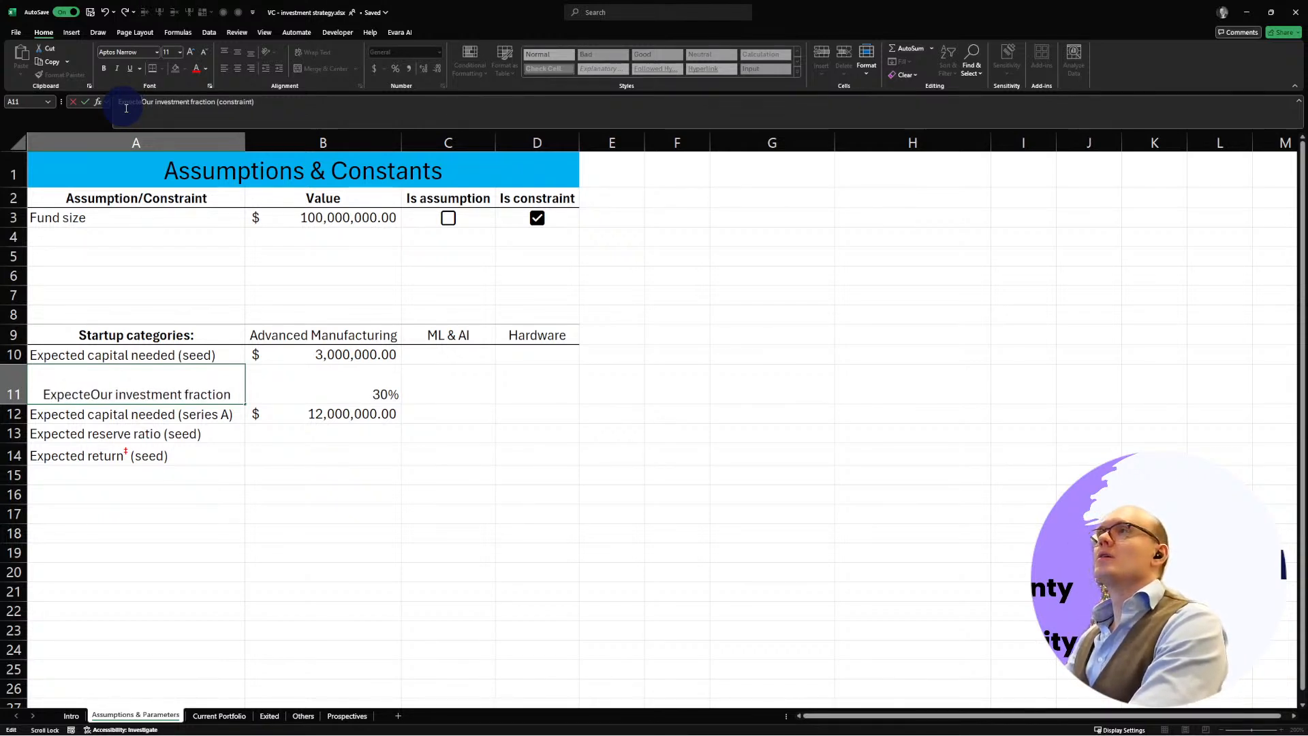
{"action": "key", "text": "BackSpace"}
Step: Insert "expected" after "Our" in the A11 label so it reads "Our expected investment fraction (constraint)"
{"action": "key", "text": "Right"}
{"action": "key", "text": "Right"}
{"action": "key", "text": "Right"}
{"action": "type", "text": "expecte"}
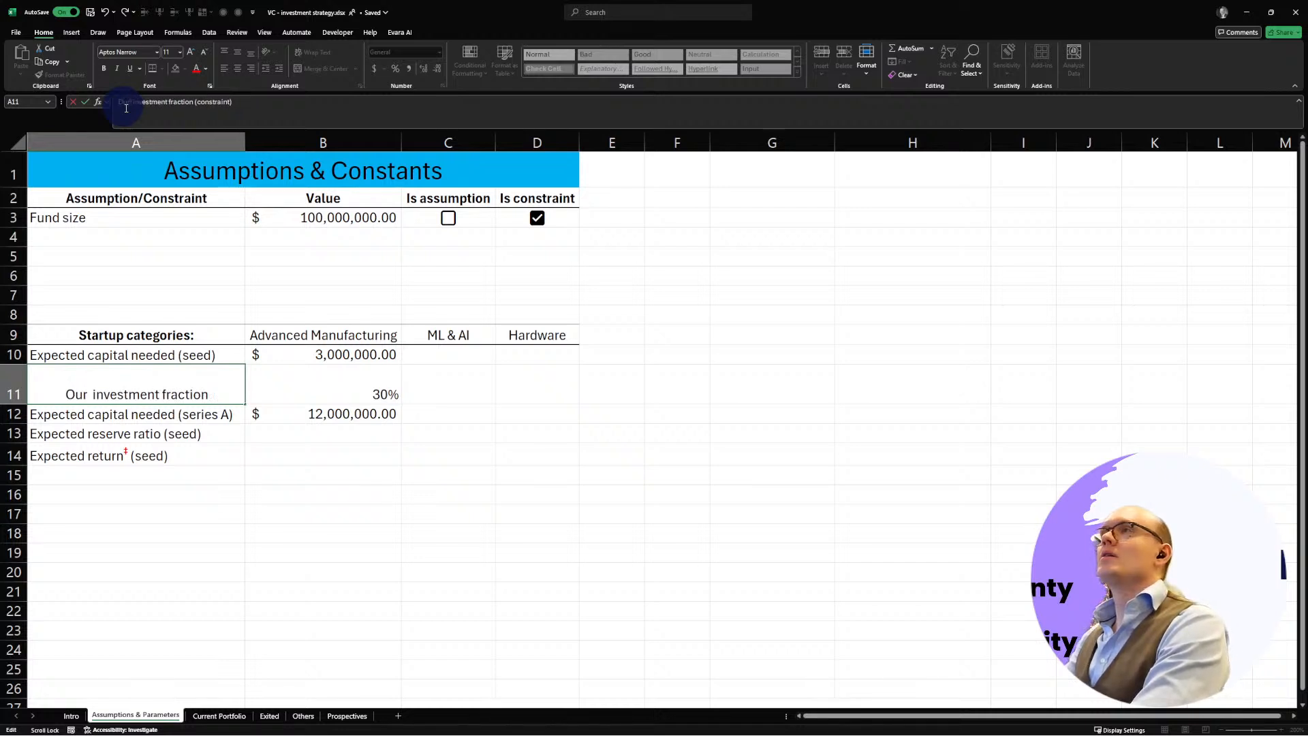
{"action": "type", "text": "d"}
{"action": "key", "text": "Return"}
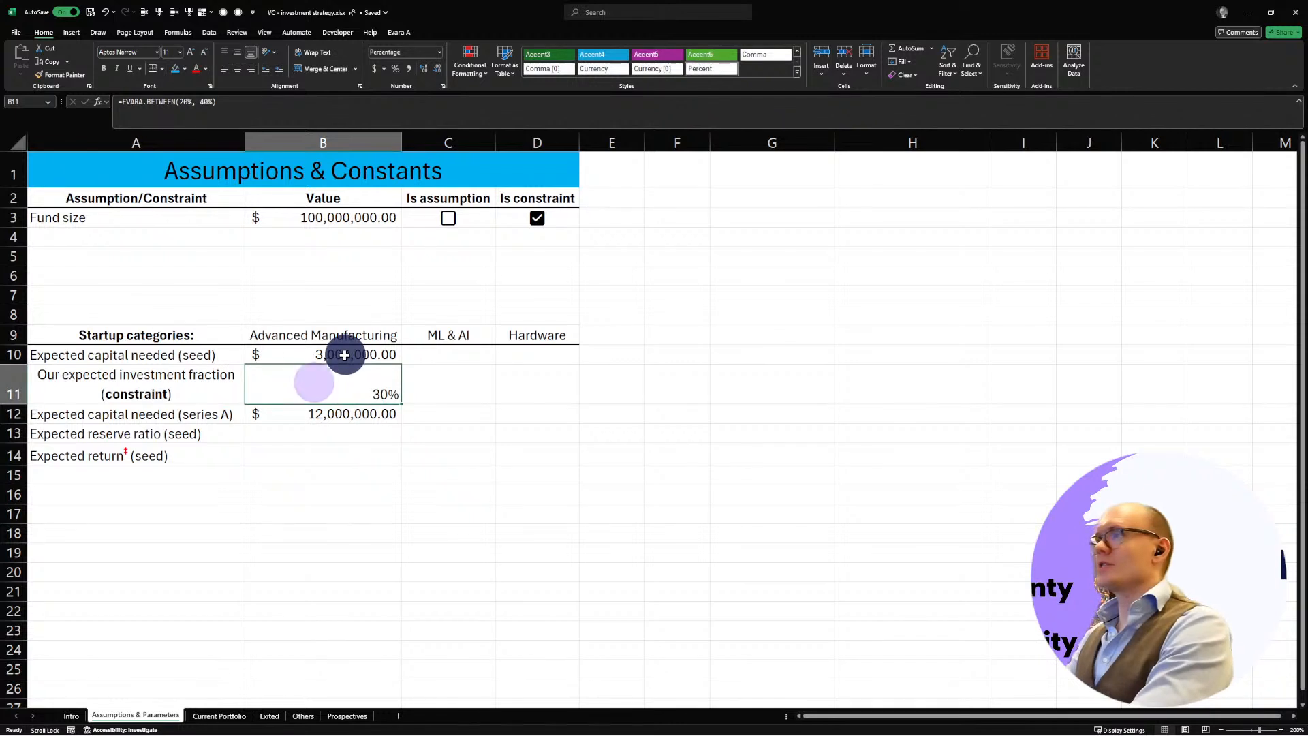
{"action": "left_click", "coordinate": [272, 437]}
{"action": "left_click", "coordinate": [345, 388]}
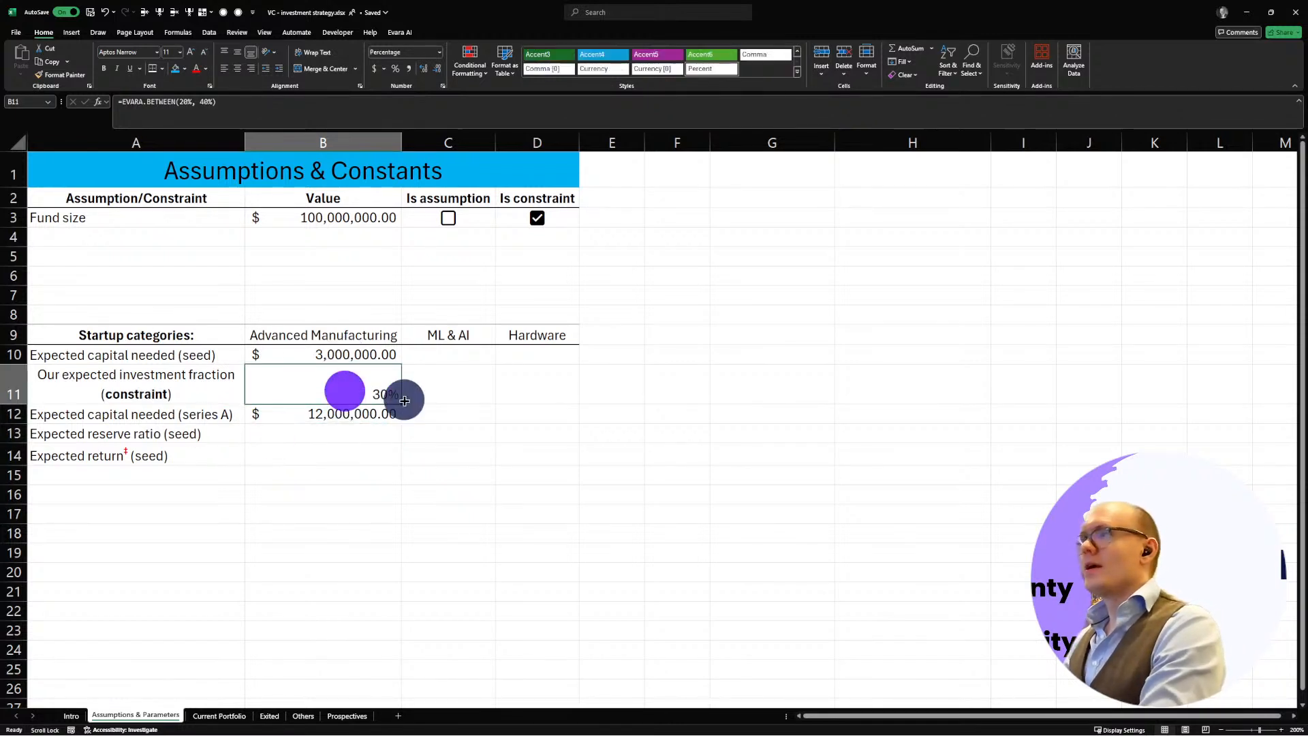
{"action": "left_click", "coordinate": [470, 374]}
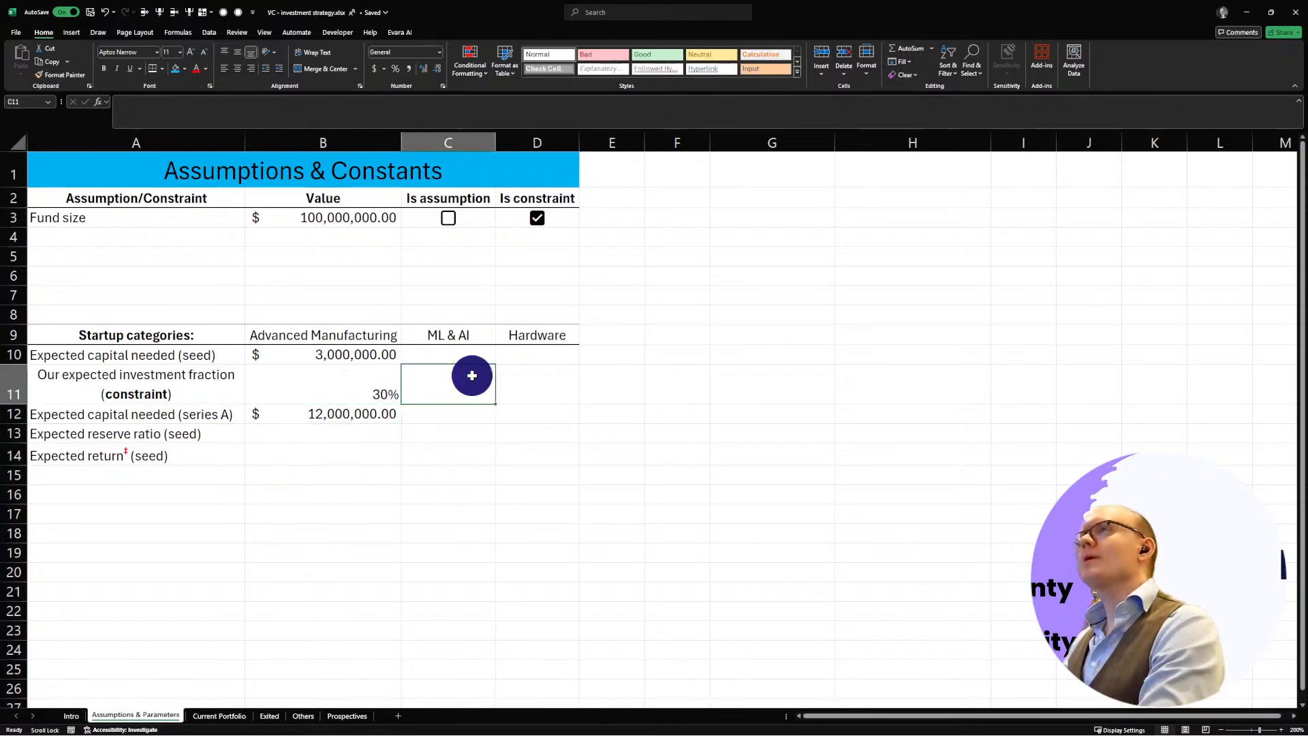
{"action": "type", "text": "="}
{"action": "left_click", "coordinate": [358, 384]}
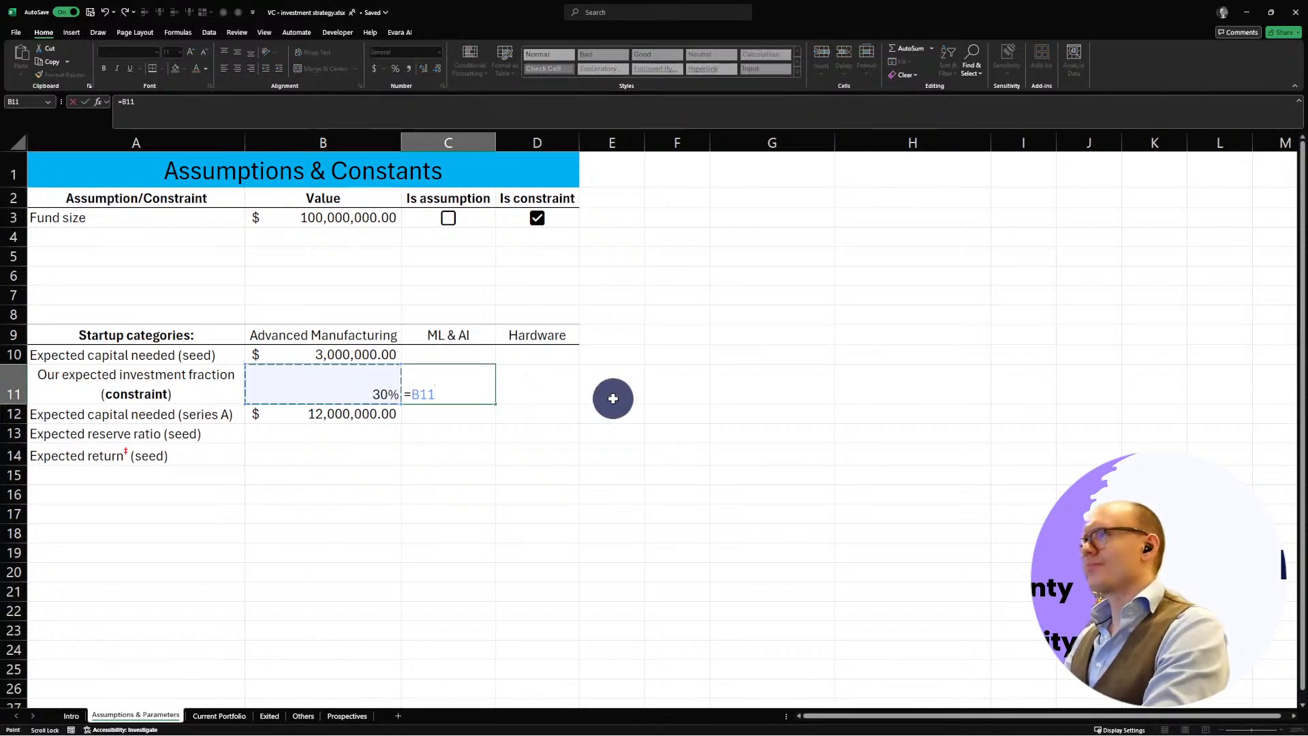
{"action": "key", "text": "BackSpace"}
{"action": "key", "text": "BackSpace"}
{"action": "key", "text": "BackSpace"}
{"action": "key", "text": "BackSpace"}
{"action": "key", "text": "Return"}
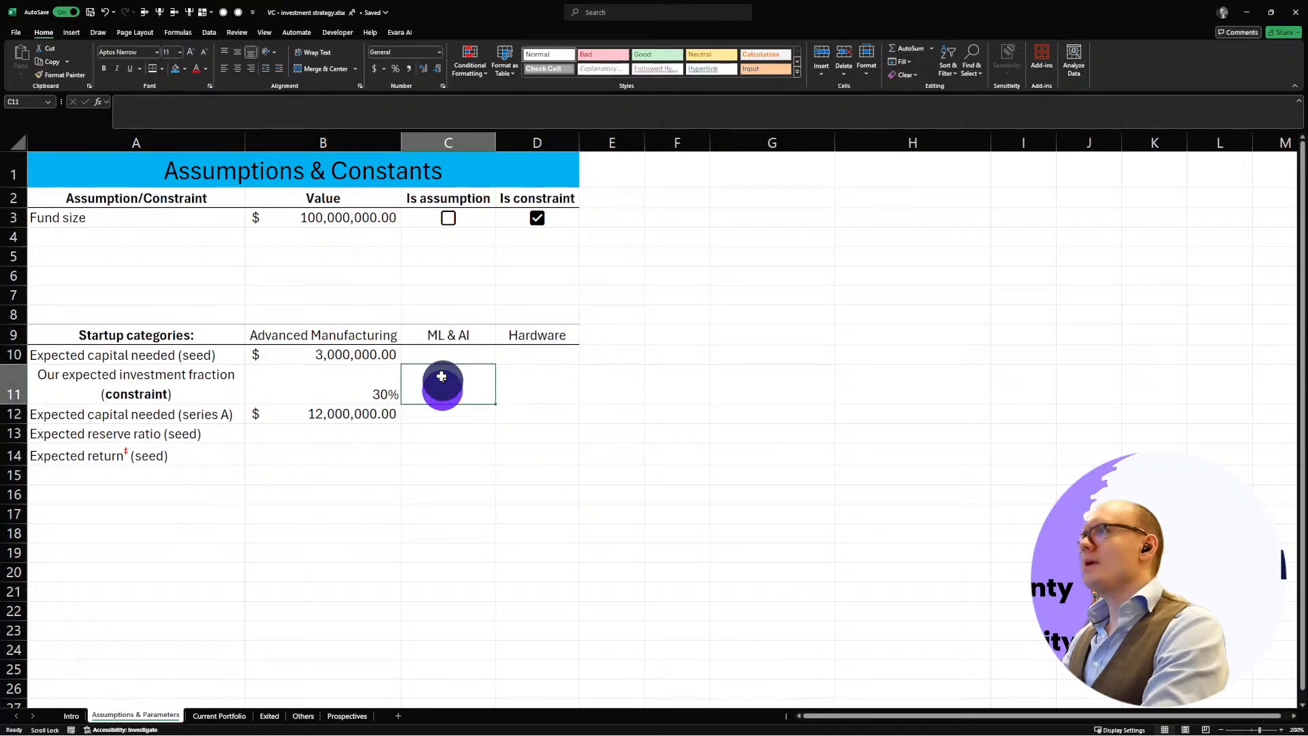
Step: Copy the Advanced Manufacturing investment fraction formula from B11 into the ML & AI and Hardware cells C11 and D11
{"action": "left_click", "coordinate": [361, 385]}
{"action": "key", "text": "ctrl+c"}
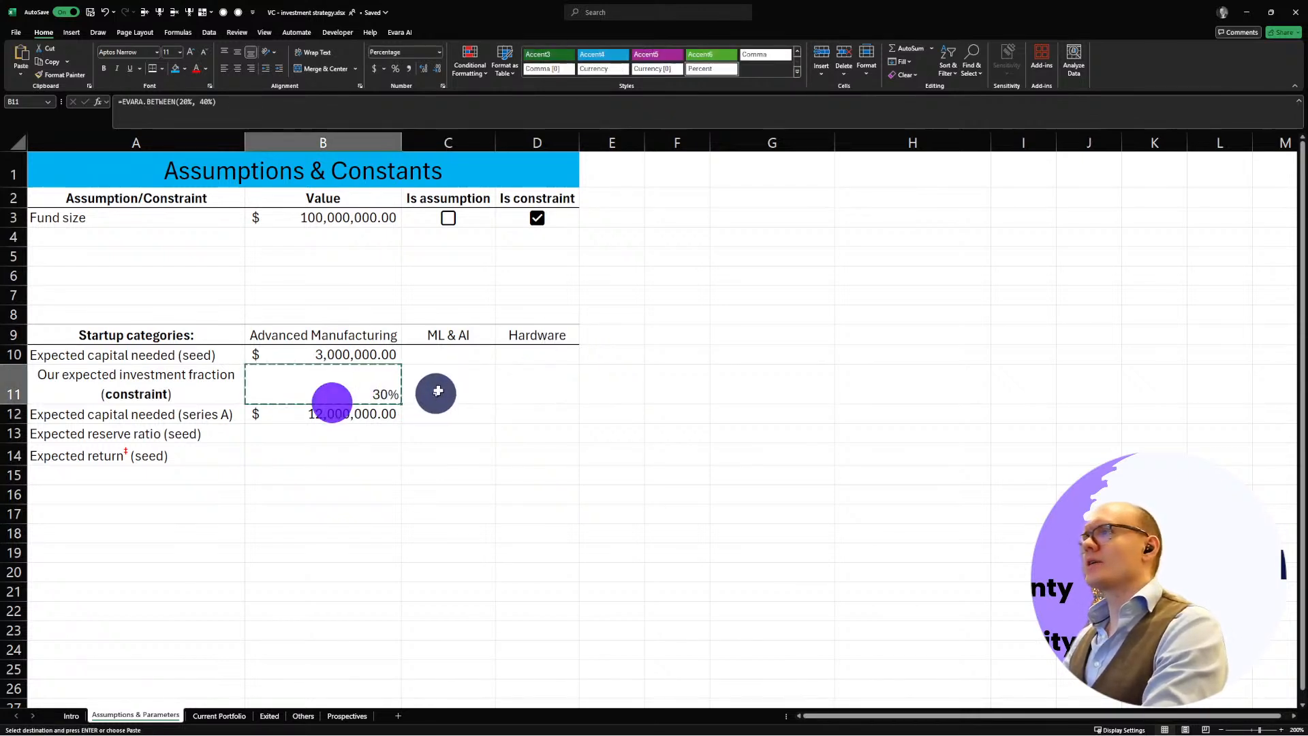
{"action": "left_click", "coordinate": [438, 389]}
{"action": "key", "text": "Return"}
{"action": "left_click", "coordinate": [550, 395]}
{"action": "left_click", "coordinate": [461, 388]}
{"action": "key", "text": "ctrl+c"}
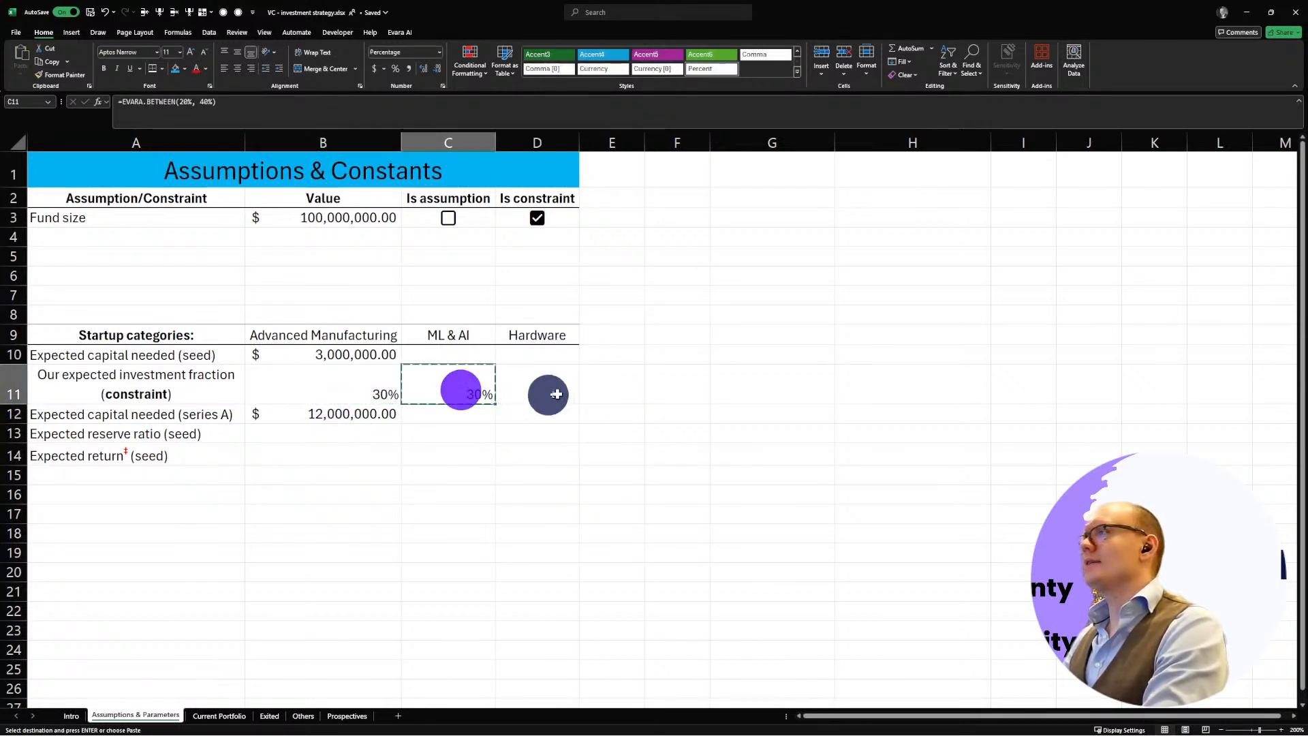
{"action": "left_click", "coordinate": [558, 389]}
{"action": "key", "text": "Return"}
Step: Change the ML & AI investment fraction in C11 to =EVARA.BETWEEN(10%, 25%)
{"action": "left_click", "coordinate": [455, 459]}
{"action": "left_click", "coordinate": [442, 388]}
{"action": "left_click", "coordinate": [203, 102]}
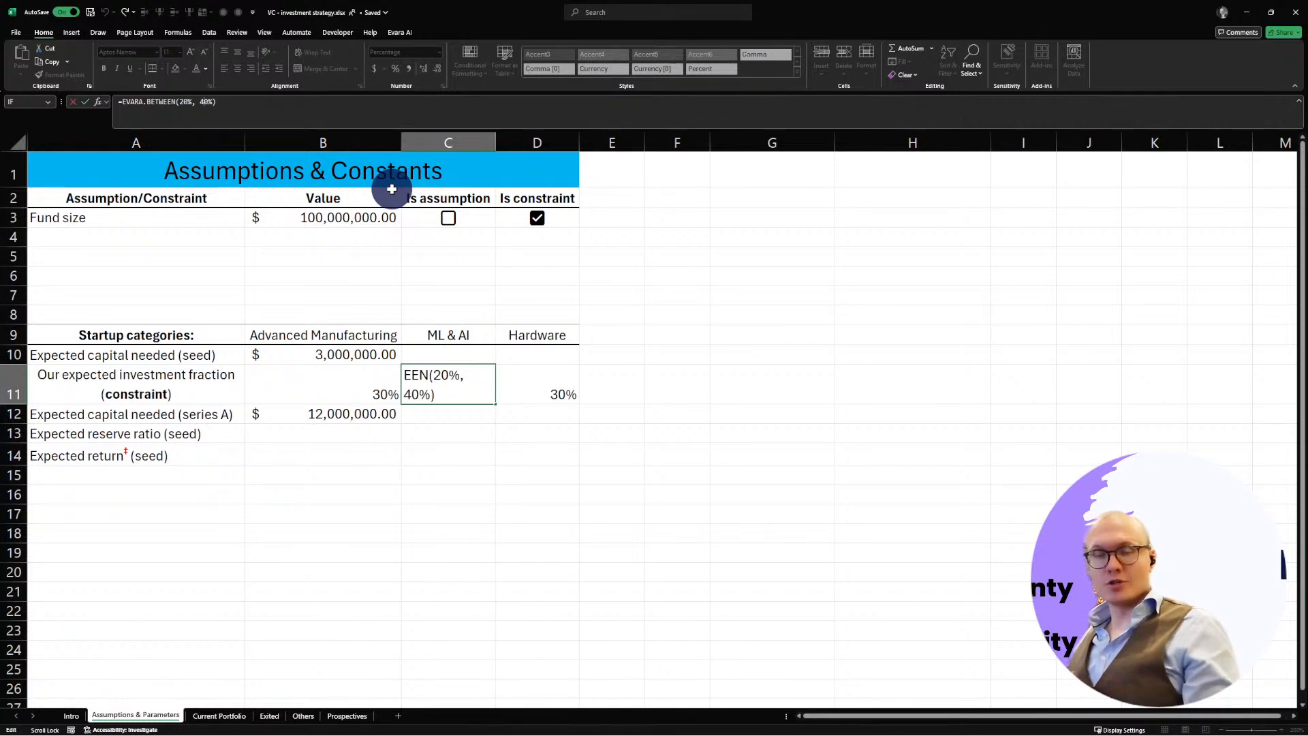
{"action": "left_click", "coordinate": [186, 103]}
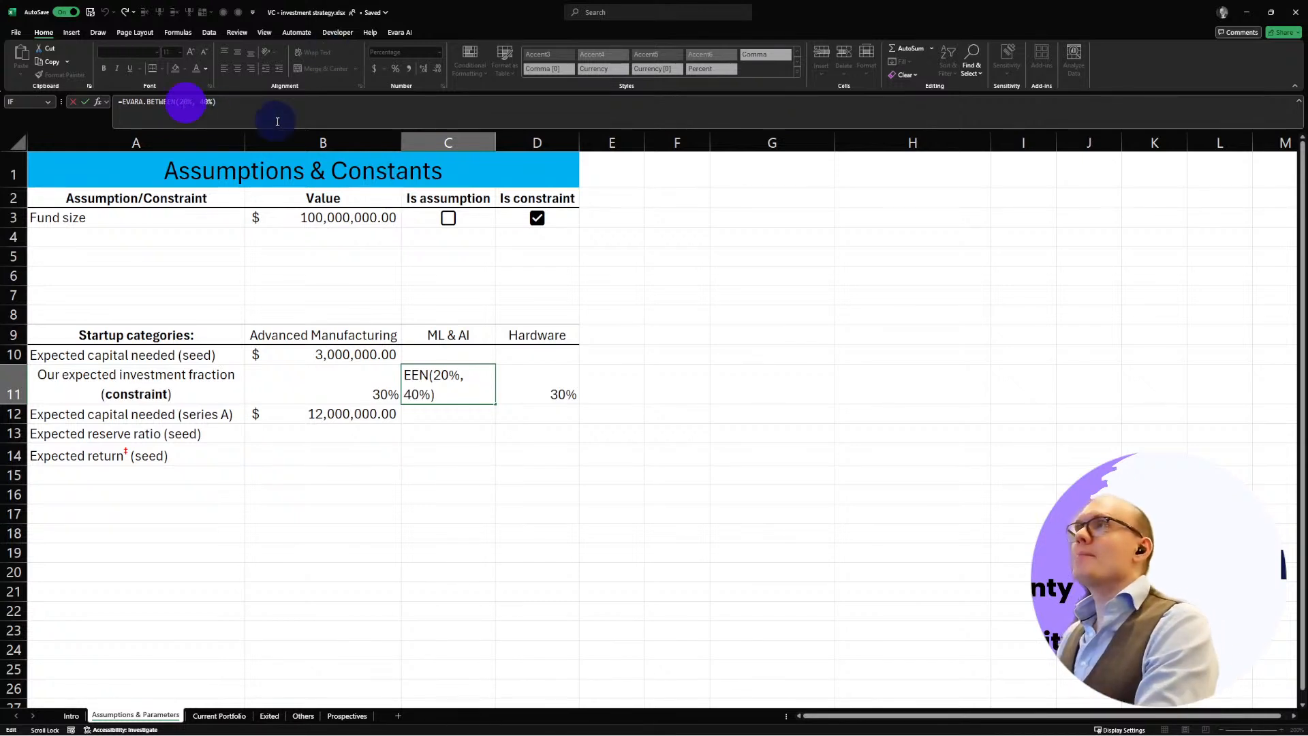
{"action": "key", "text": "BackSpace"}
{"action": "type", "text": "1"}
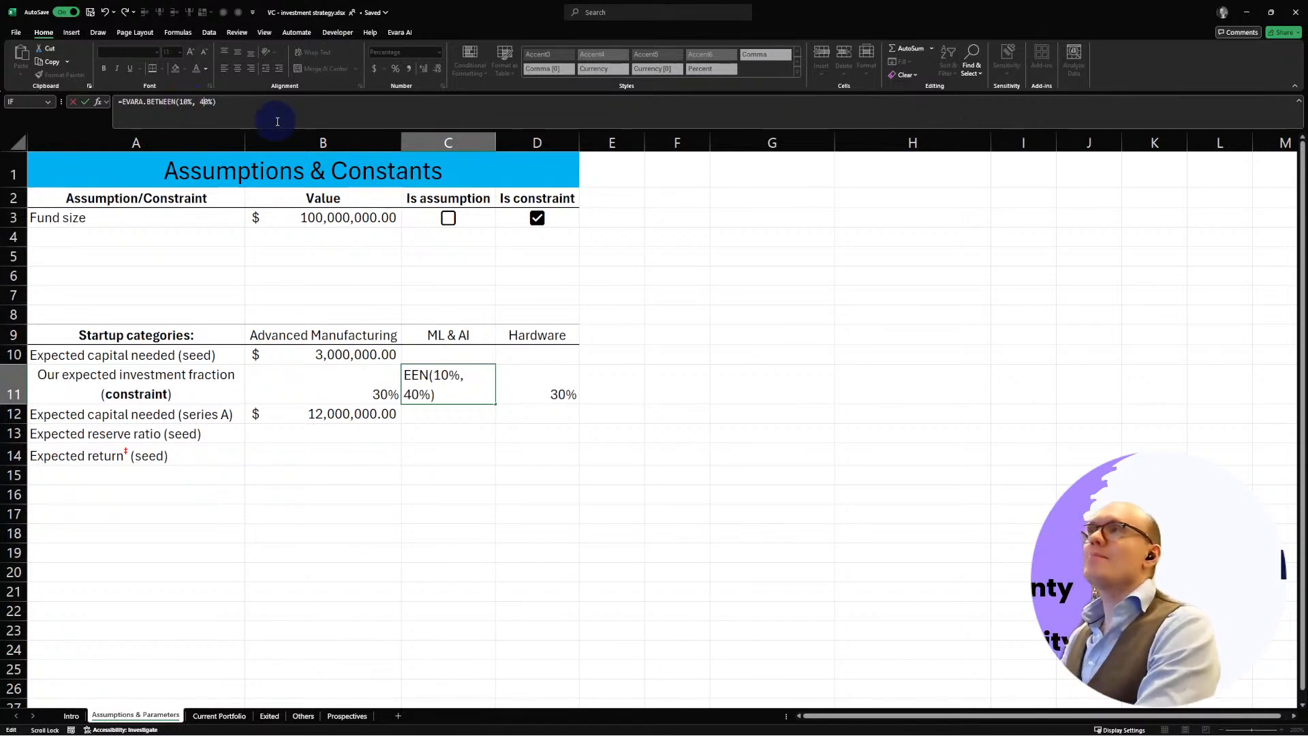
{"action": "key", "text": "BackSpace"}
{"action": "type", "text": "25"}
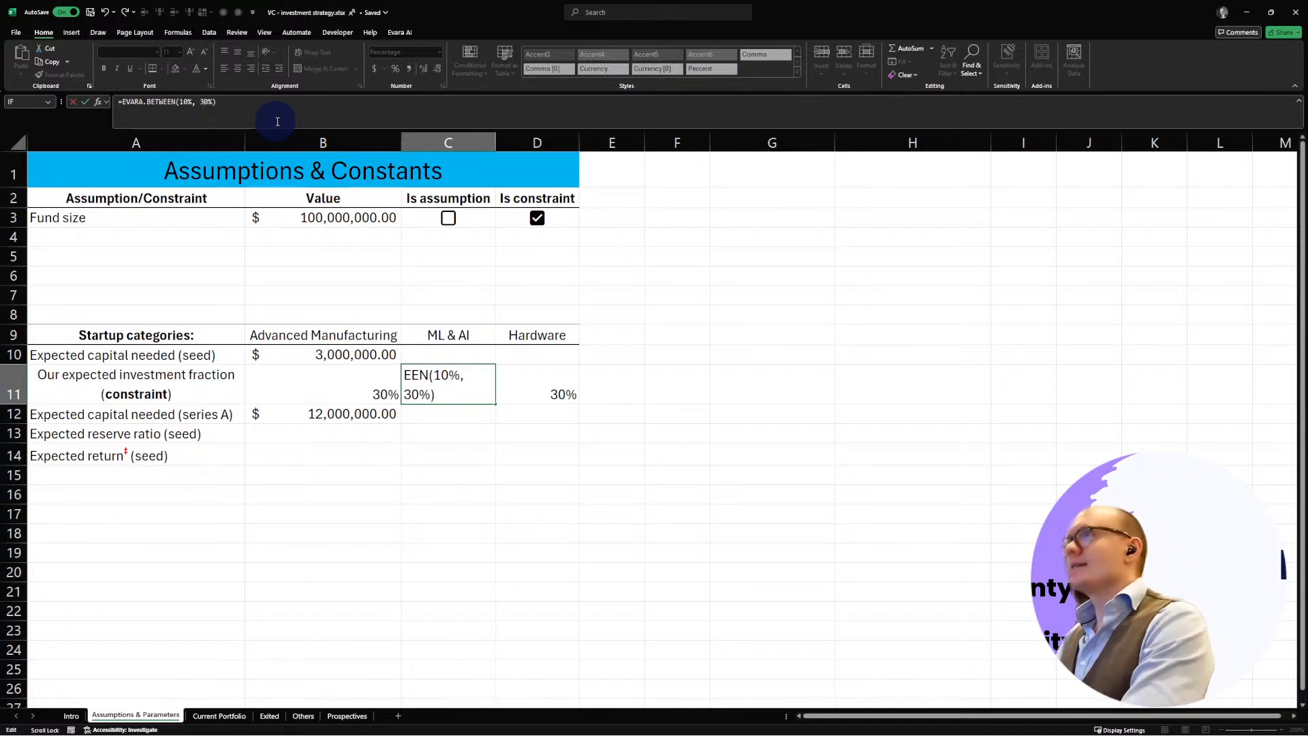
{"action": "key", "text": "Delete"}
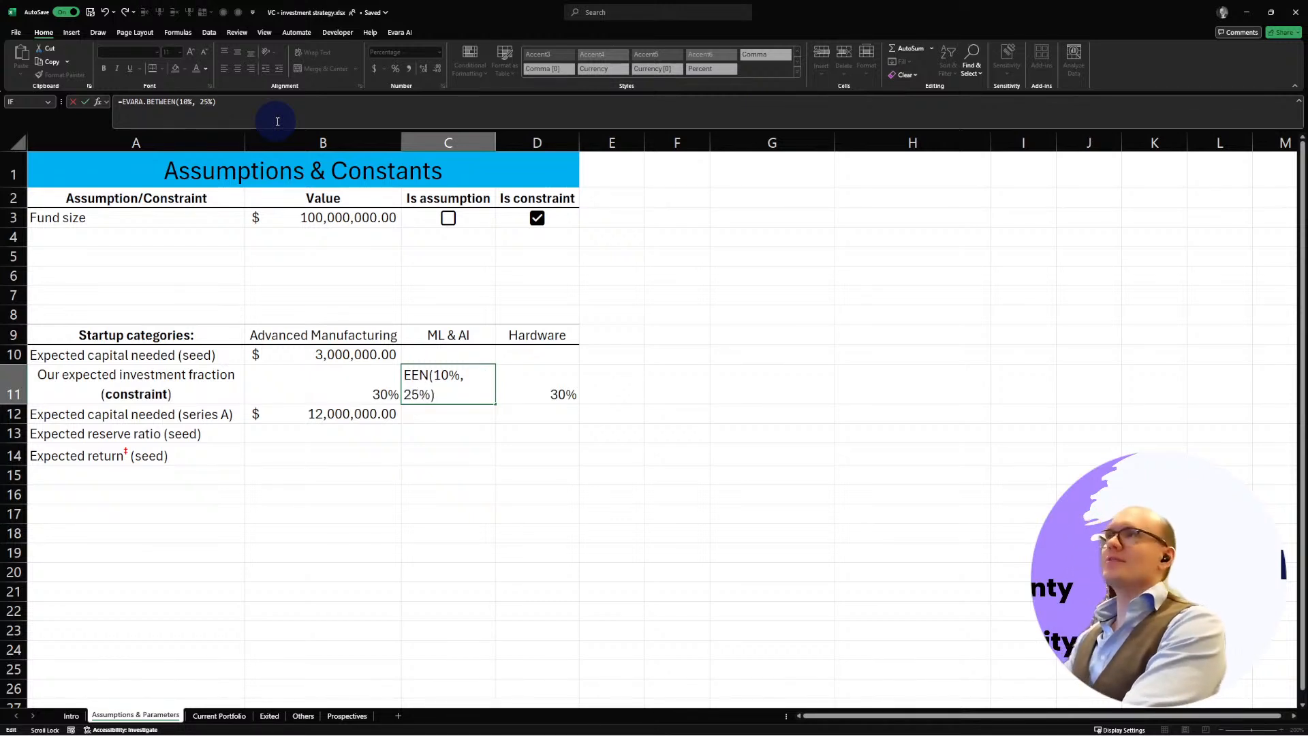
{"action": "key", "text": "Return"}
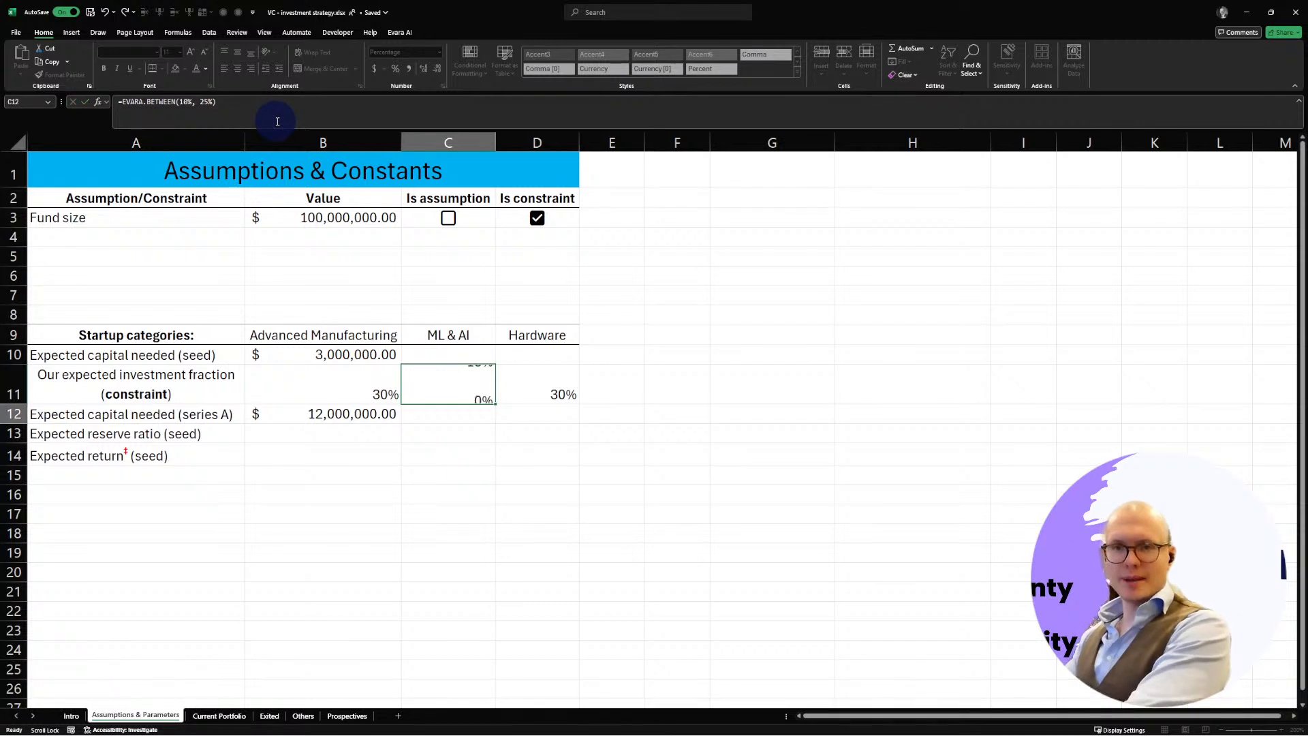
{"action": "left_click", "coordinate": [446, 392]}
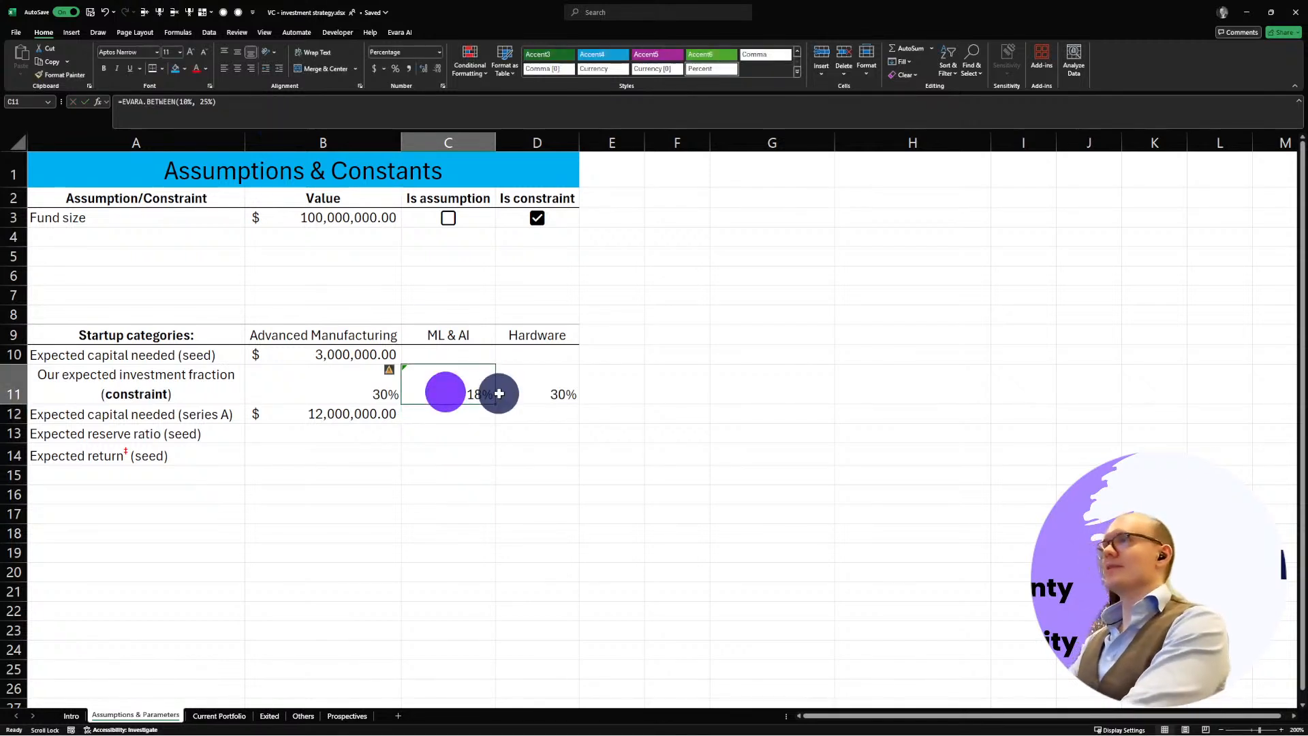
Step: Change the Hardware investment fraction in D11 to =EVARA.BETWEEN(20%, 55%)
{"action": "left_click", "coordinate": [539, 389]}
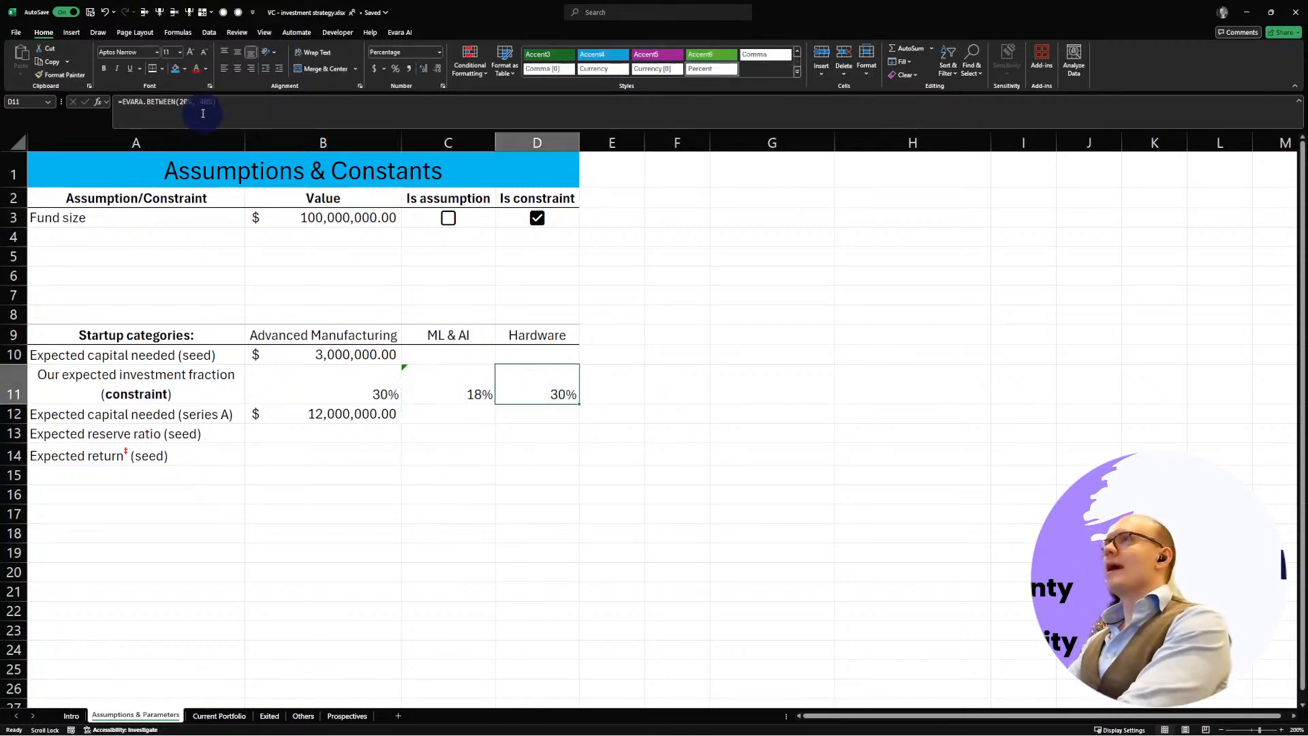
{"action": "left_click", "coordinate": [185, 103]}
{"action": "left_click", "coordinate": [200, 102]}
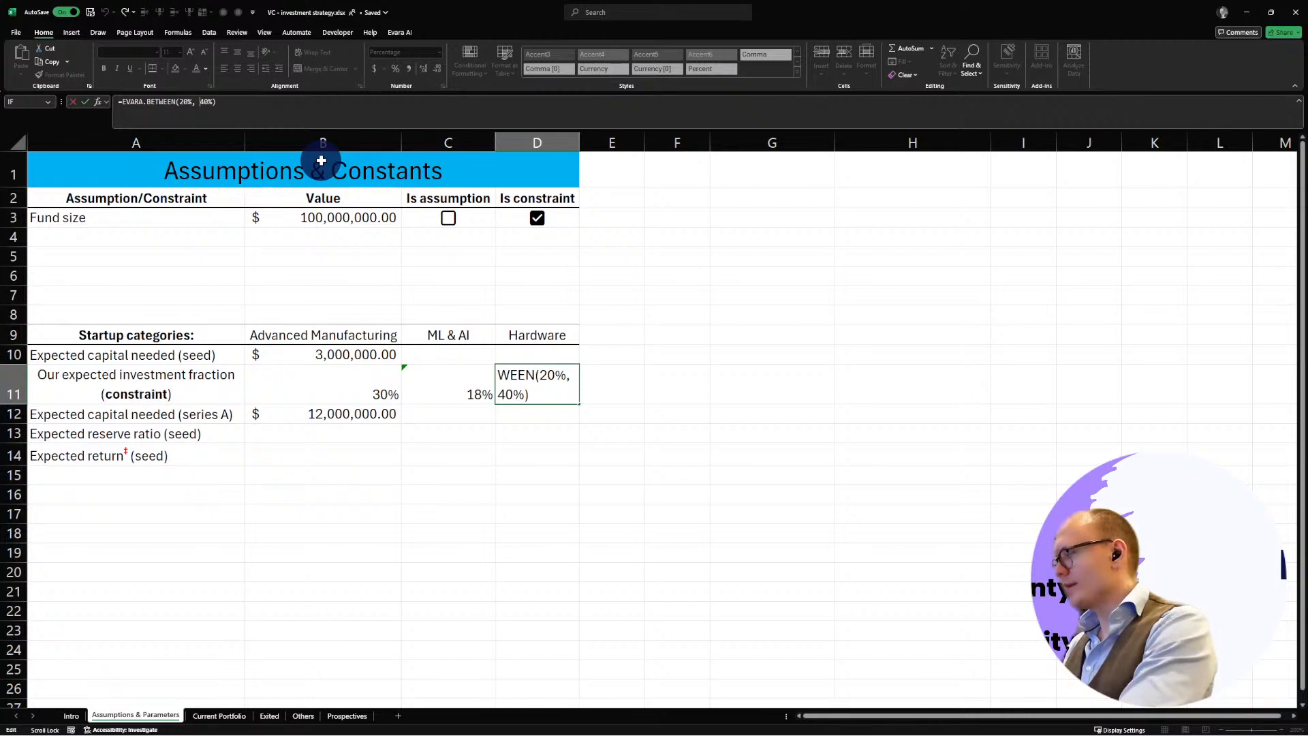
{"action": "key", "text": "Delete"}
{"action": "type", "text": "55"}
{"action": "key", "text": "Delete"}
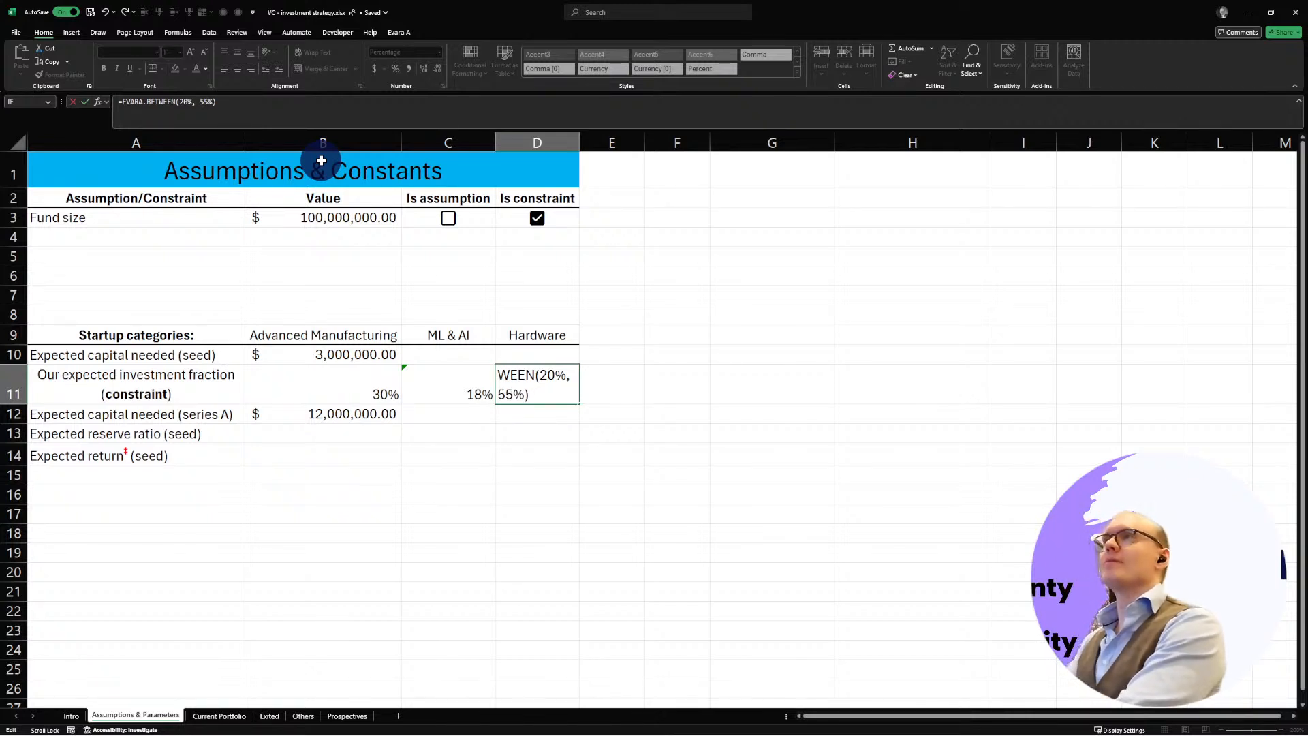
{"action": "key", "text": "BackSpace"}
{"action": "type", "text": "0"}
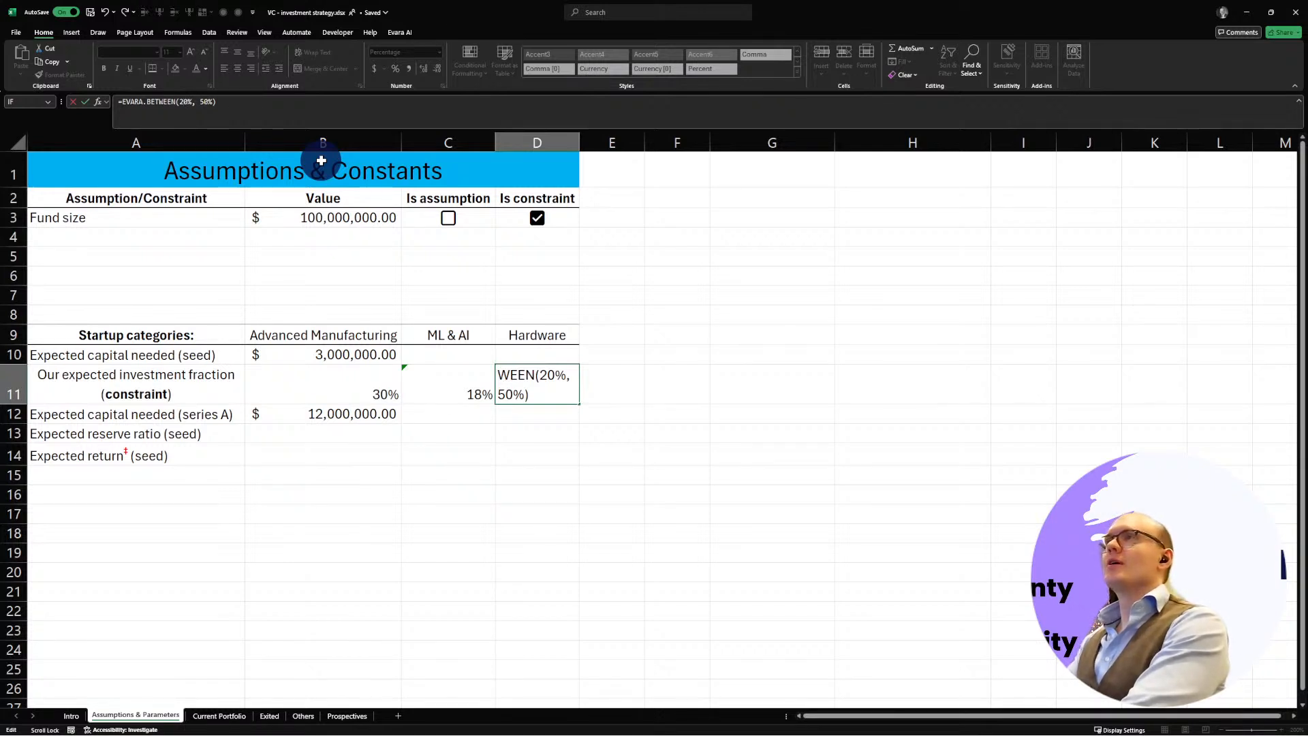
{"action": "key", "text": "BackSpace"}
{"action": "type", "text": "5"}
{"action": "key", "text": "Return"}
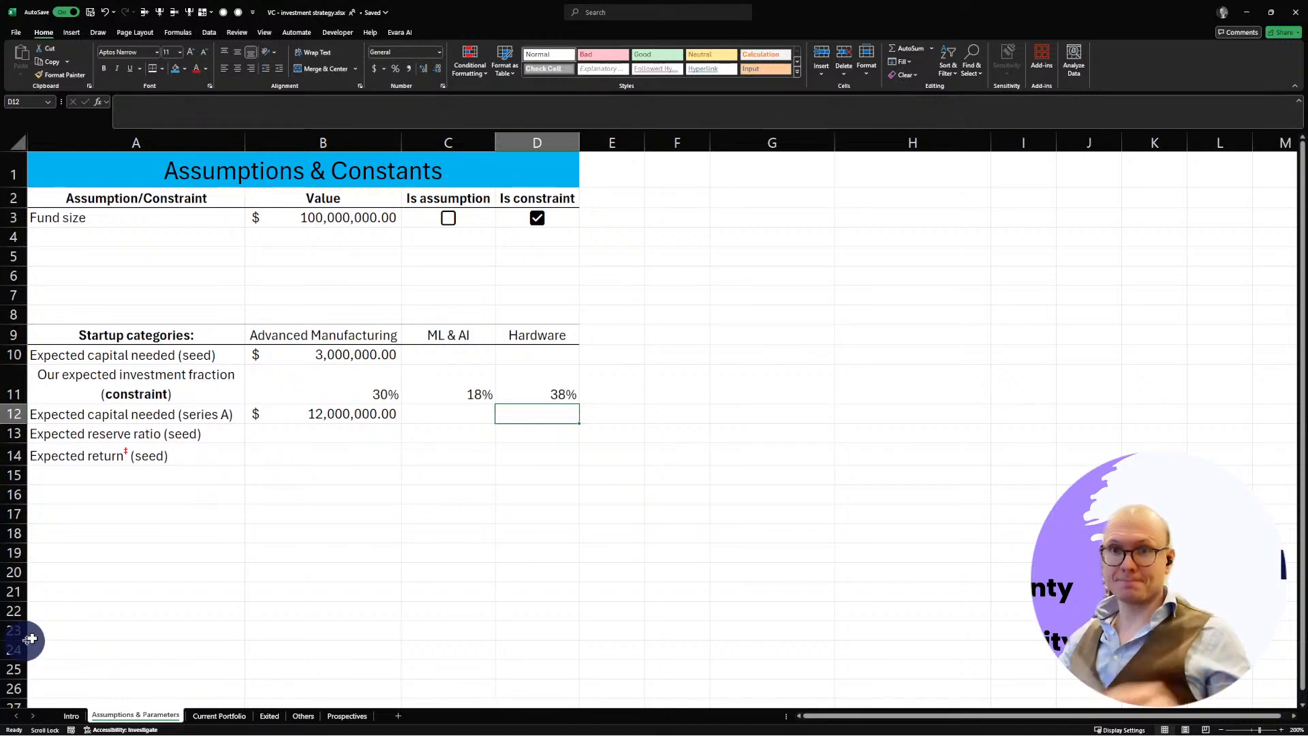
Step: Calculate the Advanced Manufacturing expected reserve ratio in B13 as series A capital over seed capital with =B12/B10
{"action": "left_click", "coordinate": [310, 434]}
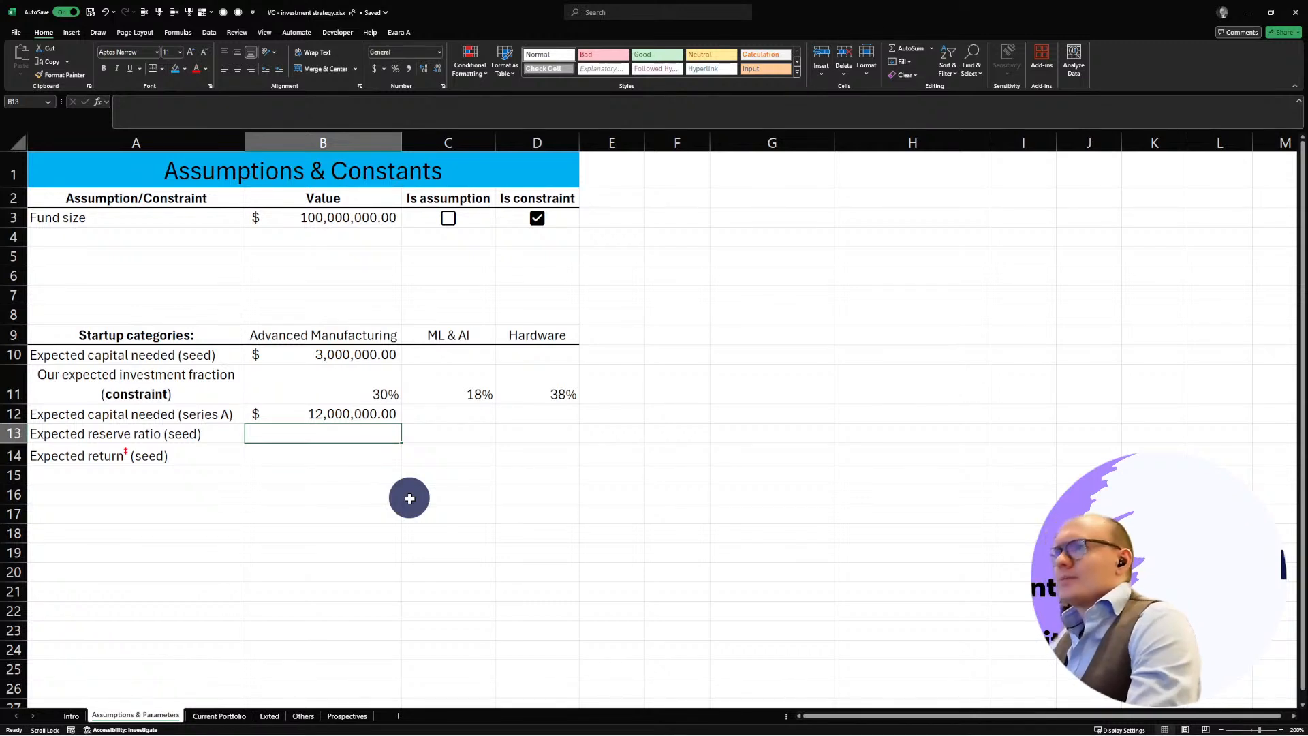
{"action": "type", "text": "="}
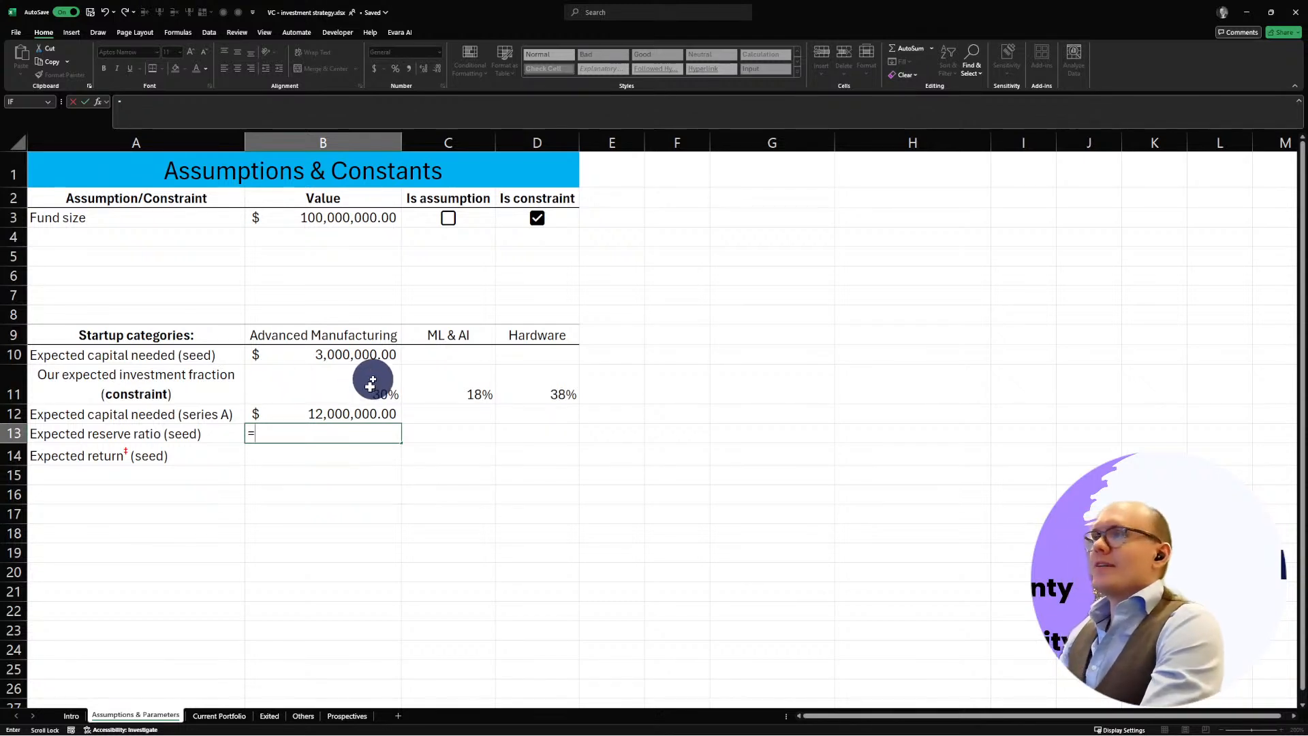
{"action": "left_click", "coordinate": [307, 434]}
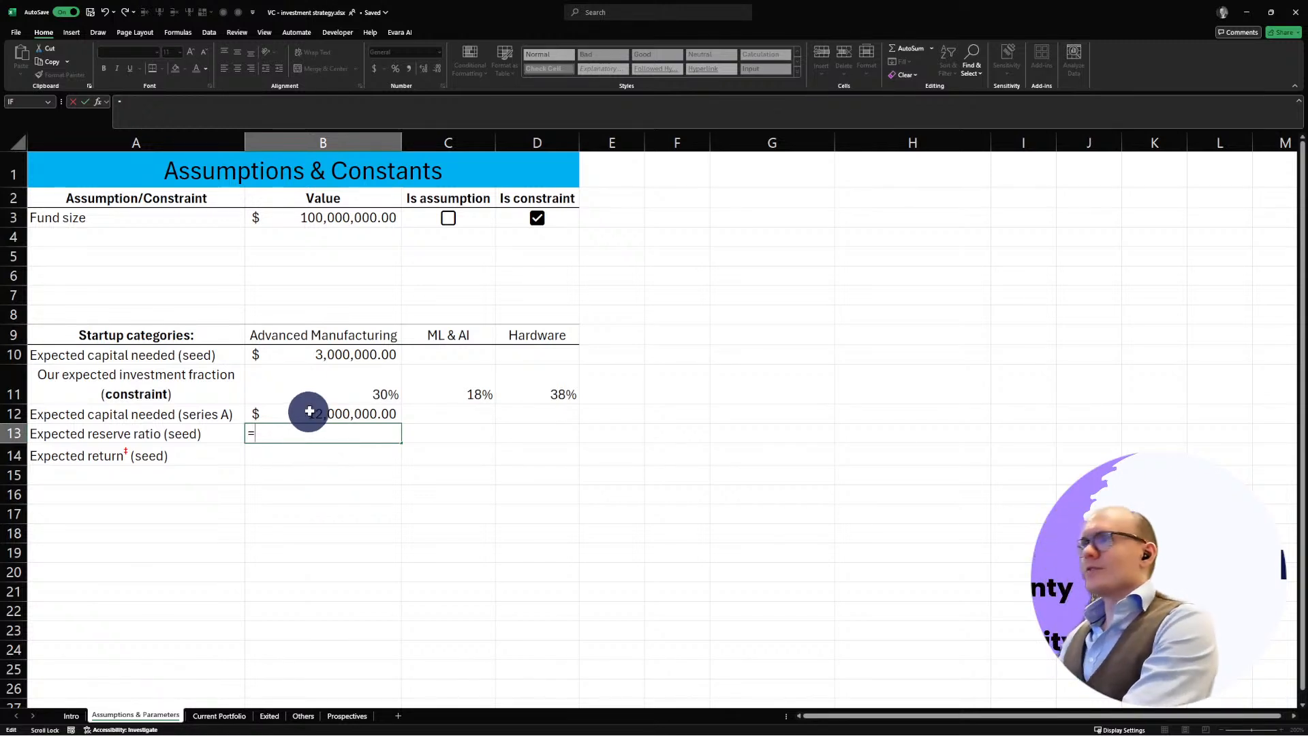
{"action": "left_click", "coordinate": [320, 355]}
{"action": "key", "text": "BackSpace"}
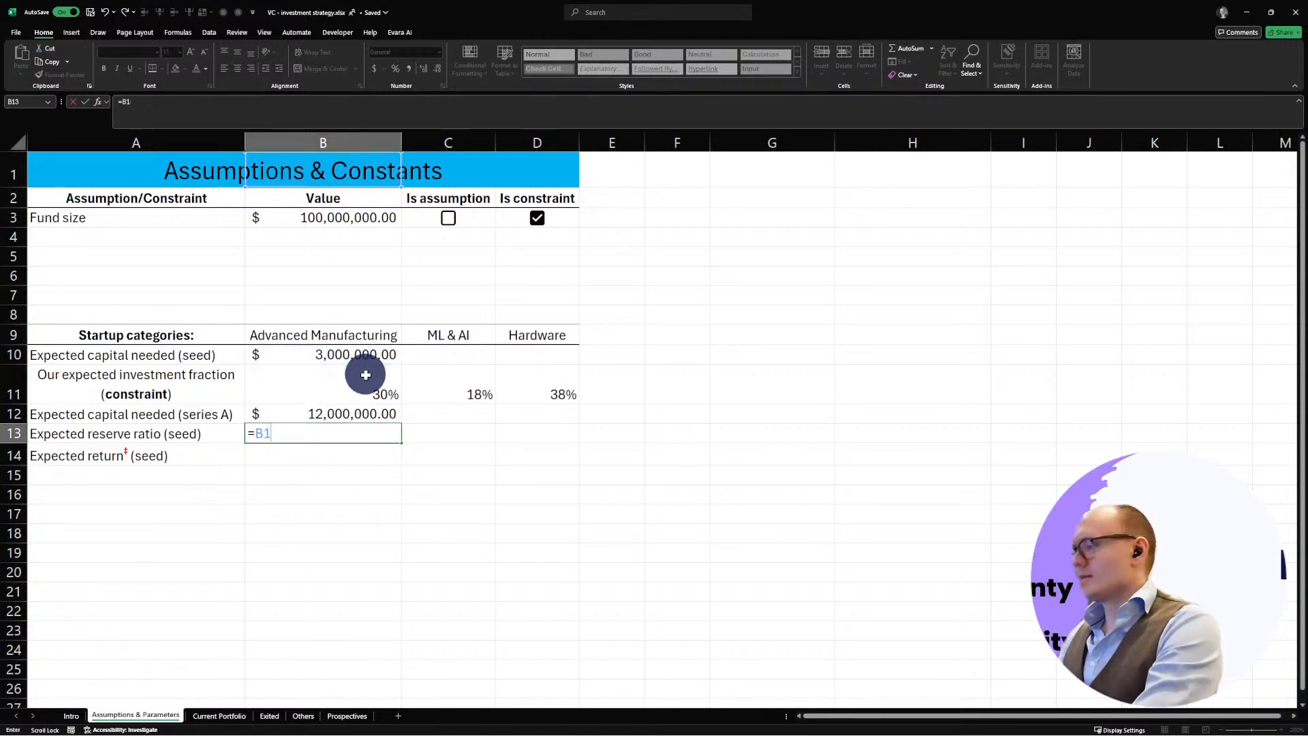
{"action": "key", "text": "BackSpace"}
{"action": "key", "text": "BackSpace"}
{"action": "left_click", "coordinate": [318, 413]}
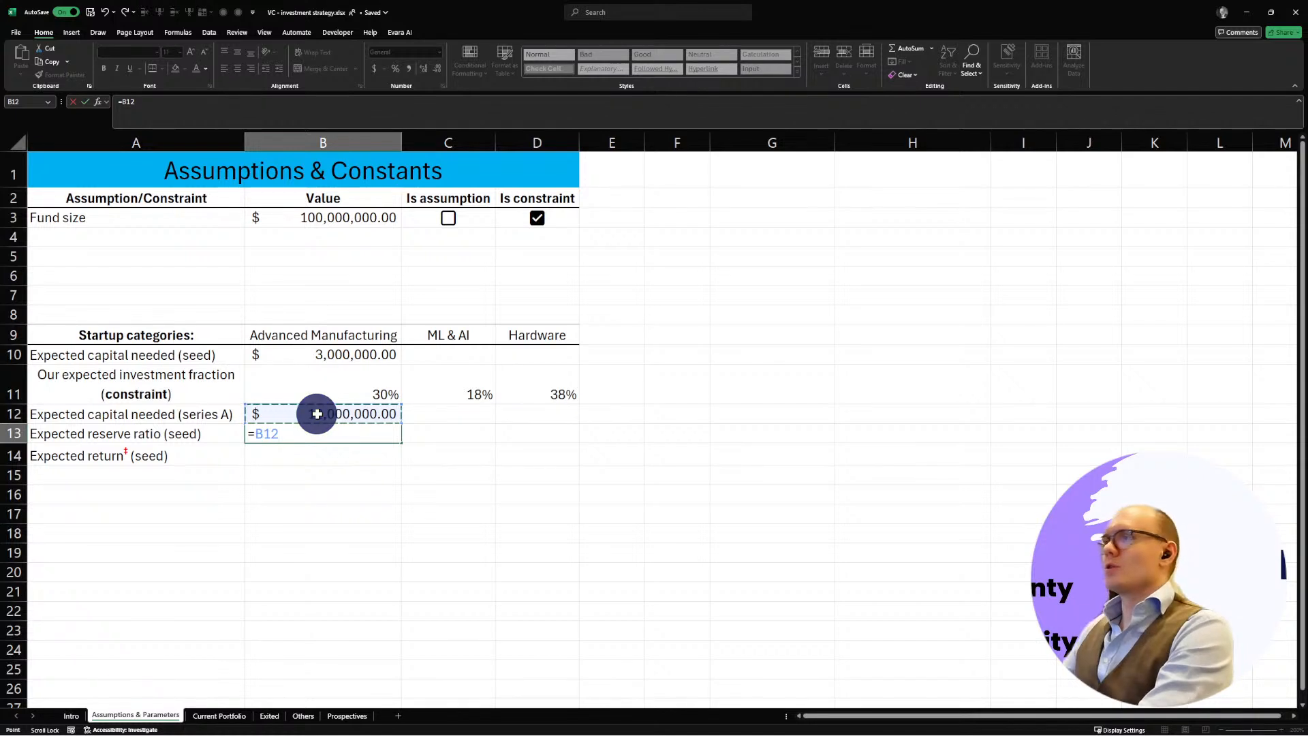
{"action": "type", "text": "/"}
{"action": "left_click", "coordinate": [314, 356]}
{"action": "key", "text": "Return"}
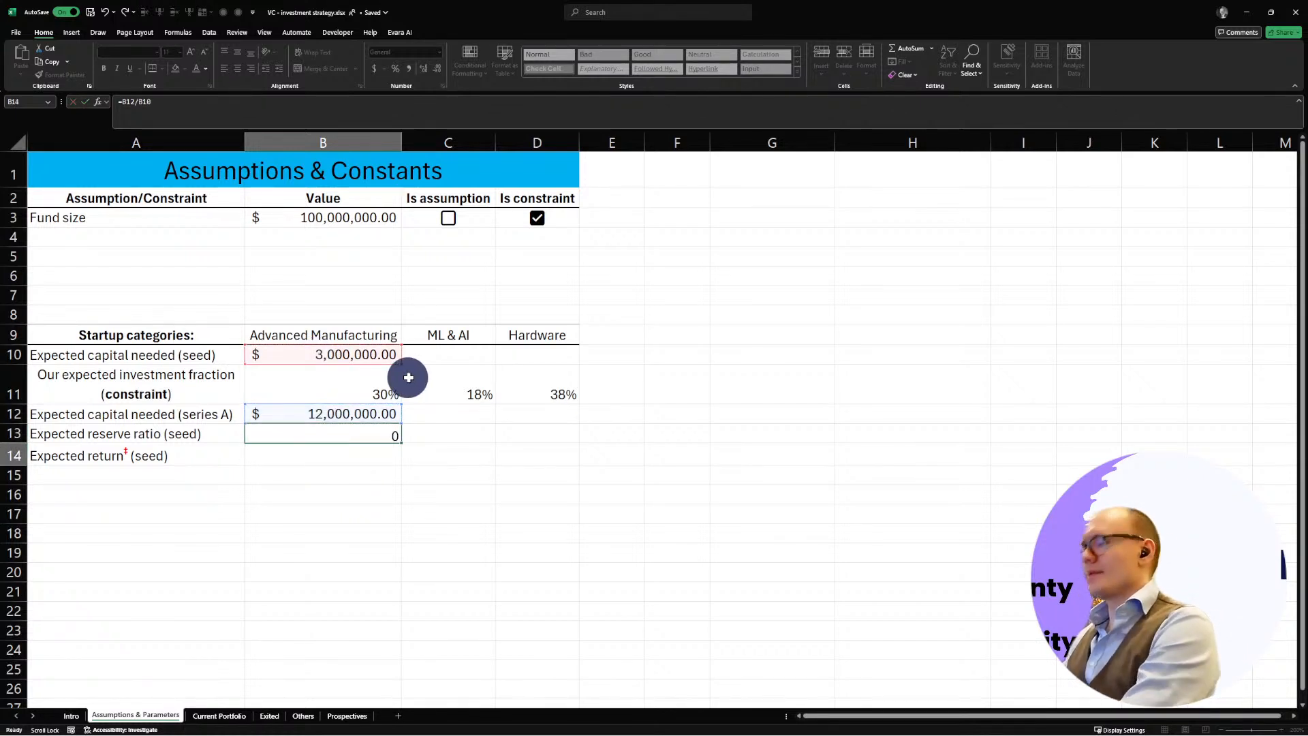
Step: Enter the scratch formula =B12*B11/B10*B11 in B17 to test including the investment fraction in the reserve ratio
{"action": "left_click", "coordinate": [306, 478]}
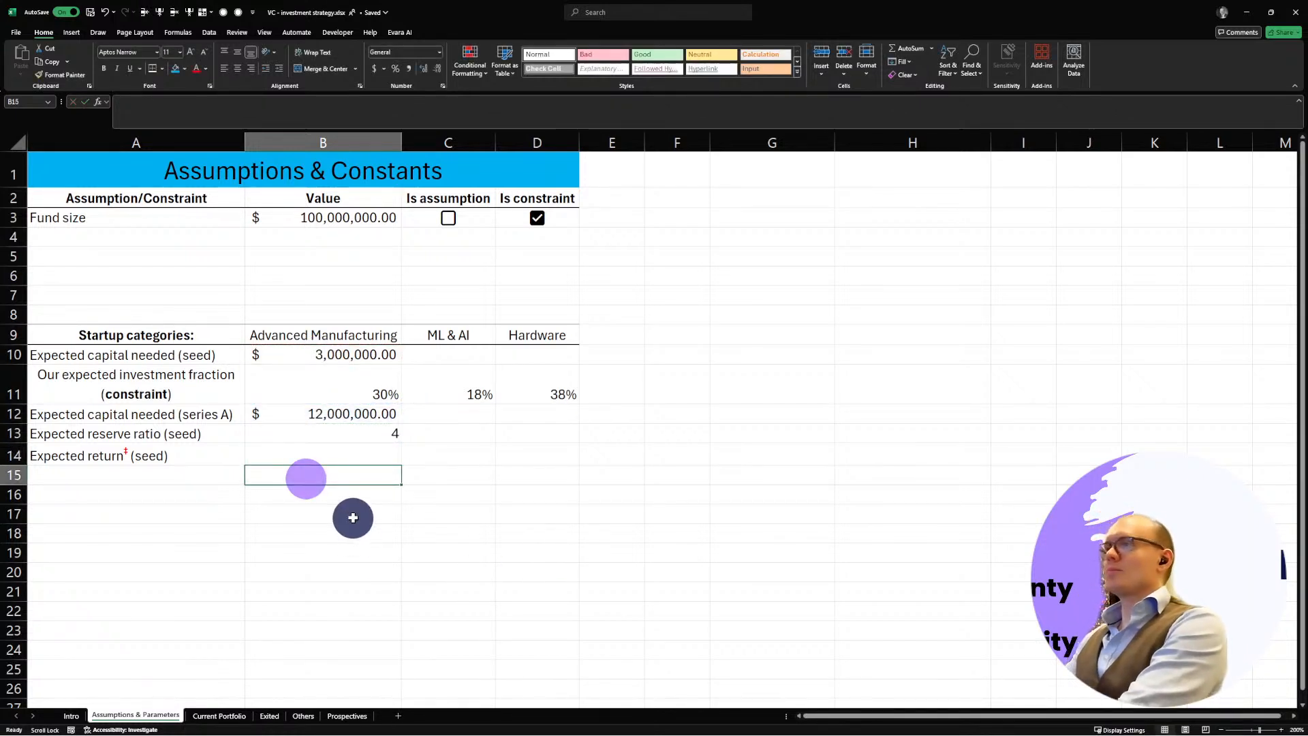
{"action": "left_click", "coordinate": [306, 509]}
{"action": "type", "text": "="}
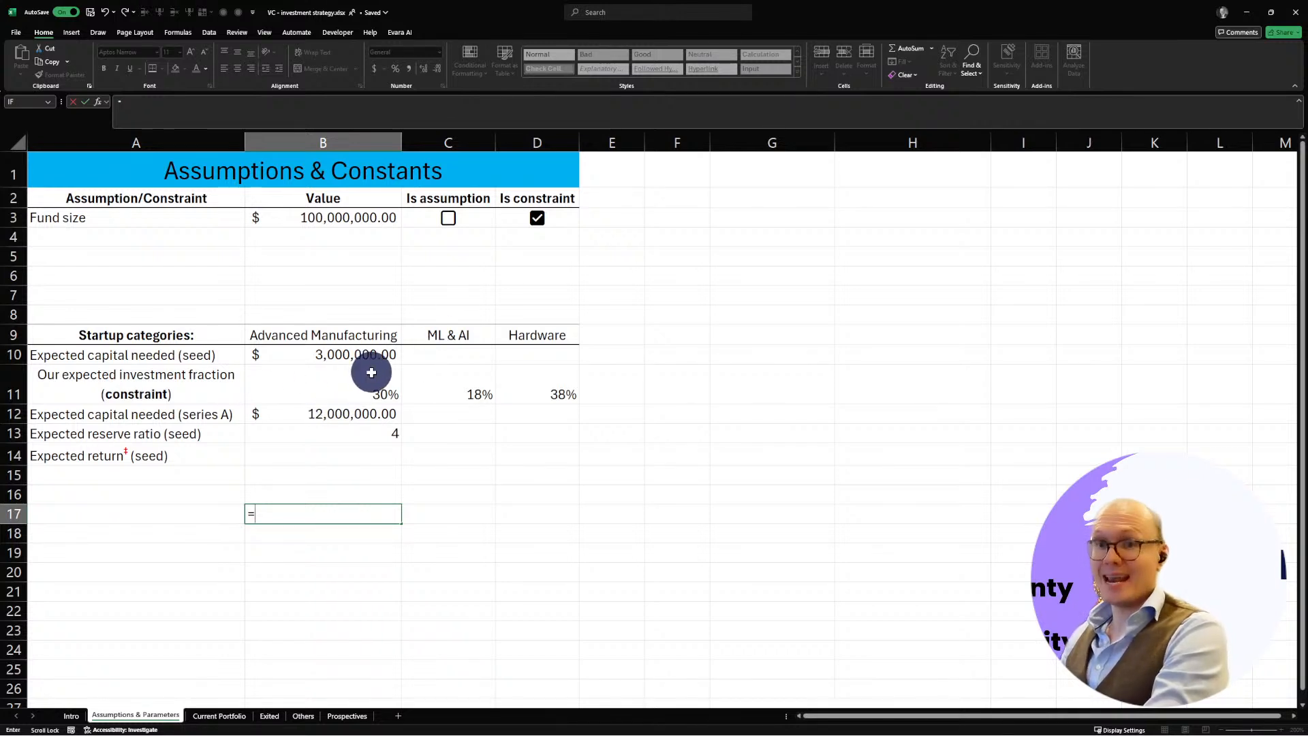
{"action": "left_click", "coordinate": [338, 354]}
{"action": "key", "text": "BackSpace"}
{"action": "key", "text": "BackSpace"}
{"action": "key", "text": "BackSpace"}
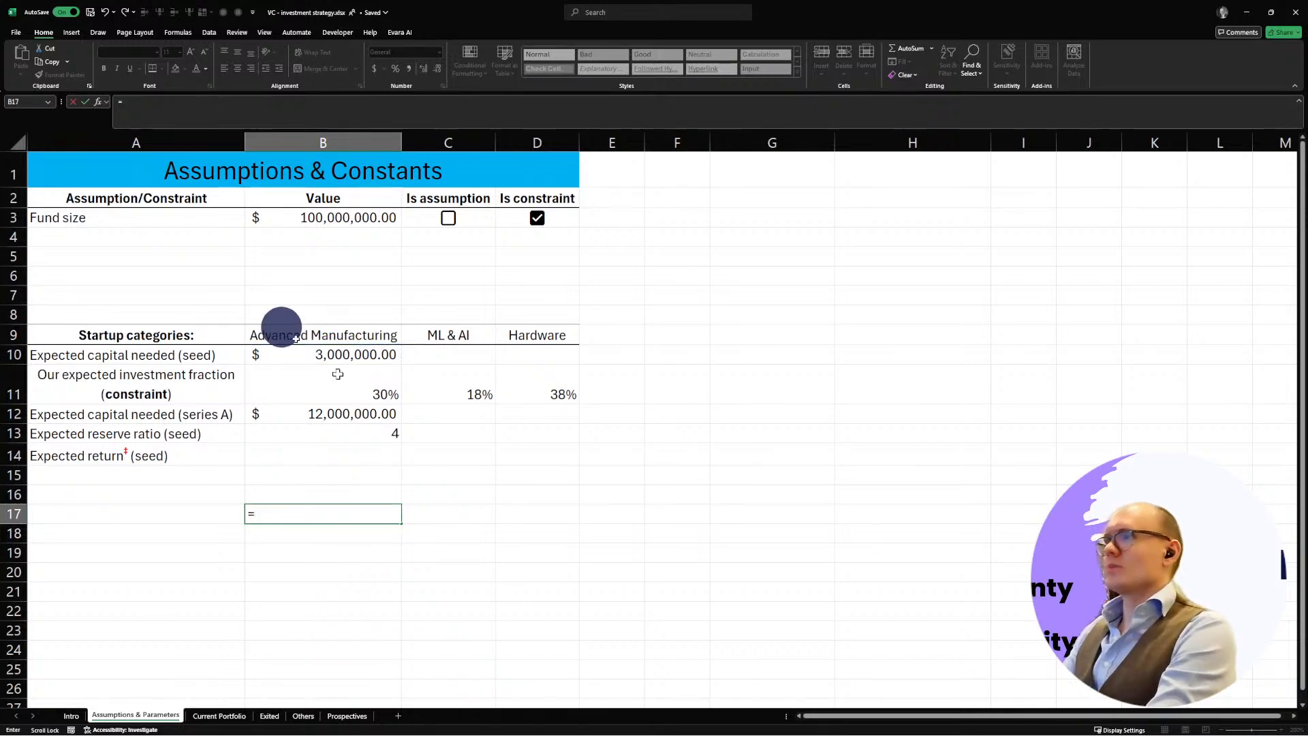
{"action": "left_click", "coordinate": [356, 413]}
{"action": "type", "text": "*"}
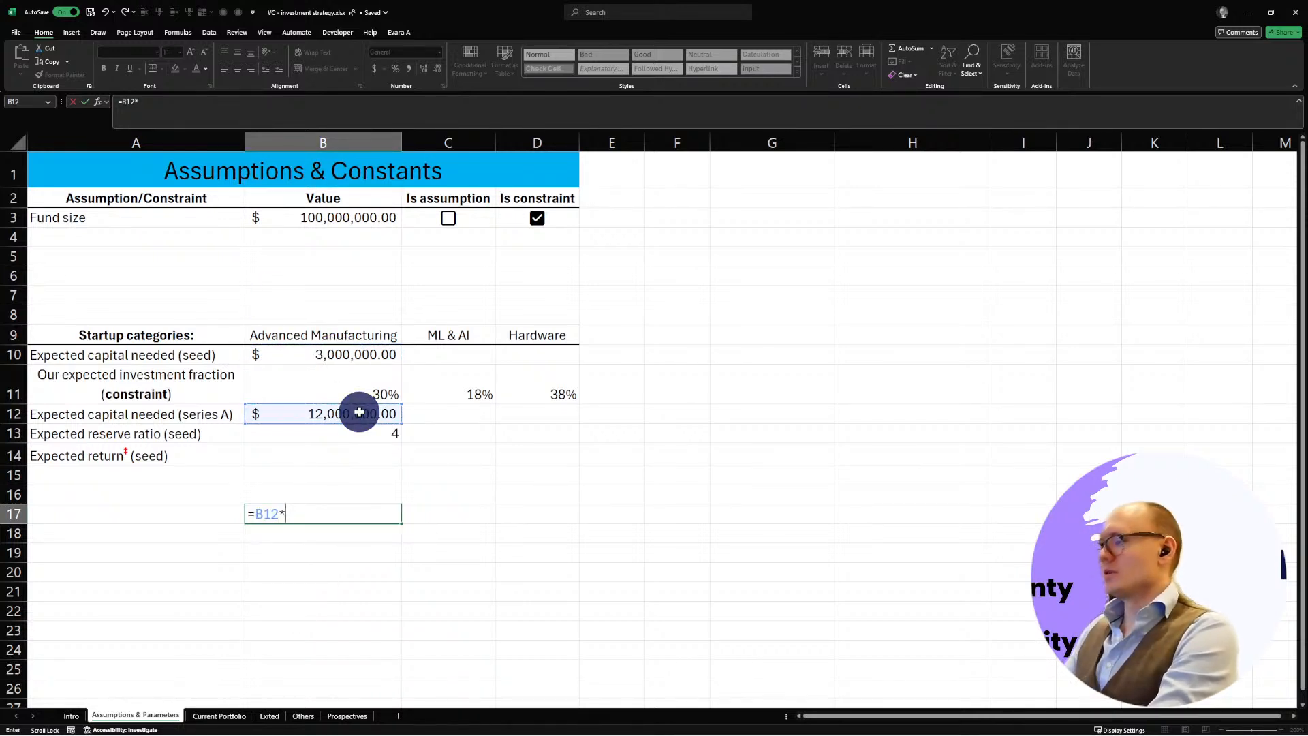
{"action": "left_click", "coordinate": [332, 377]}
{"action": "type", "text": "/"}
{"action": "left_click", "coordinate": [339, 358]}
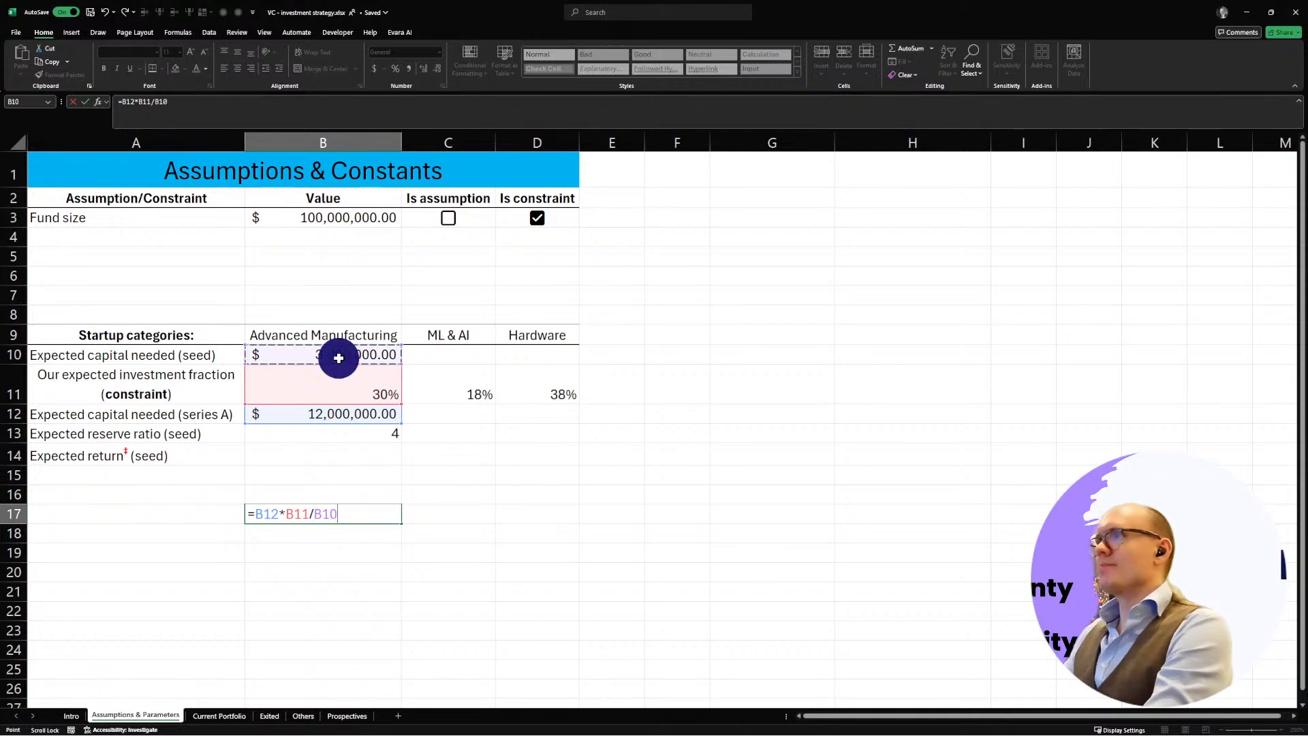
{"action": "type", "text": "*"}
{"action": "left_click", "coordinate": [339, 392]}
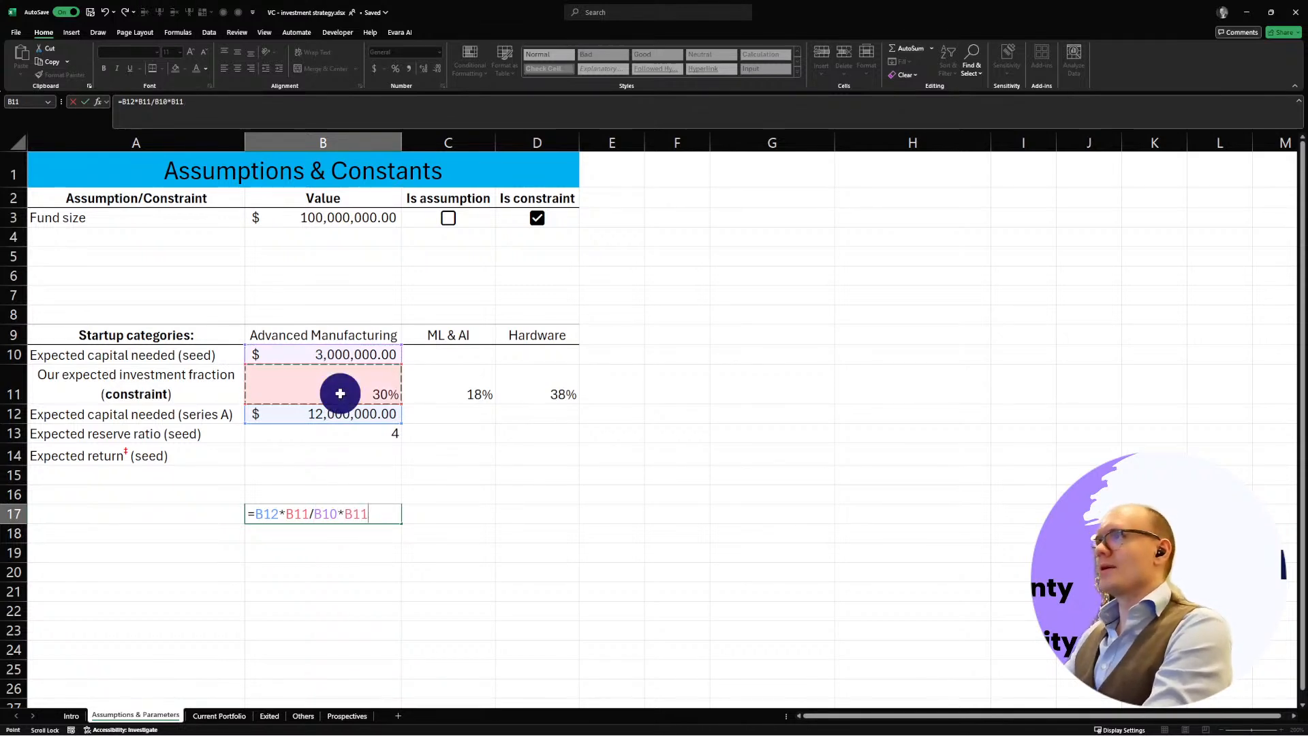
{"action": "key", "text": "Return"}
Step: Correct the scratch formula in B17 to =B12*B11/(B10*B11), compare it with the reserve ratio in B13, and delete it
{"action": "left_click", "coordinate": [326, 513]}
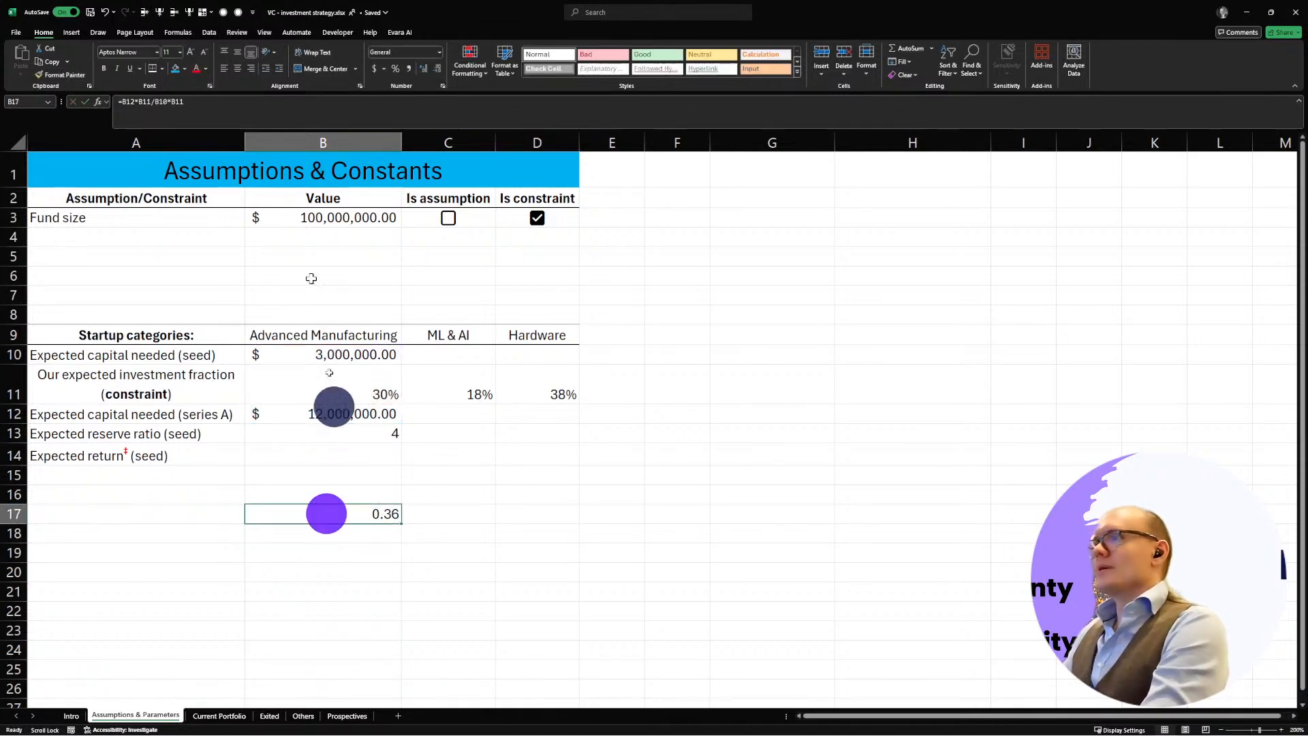
{"action": "left_click", "coordinate": [158, 101]}
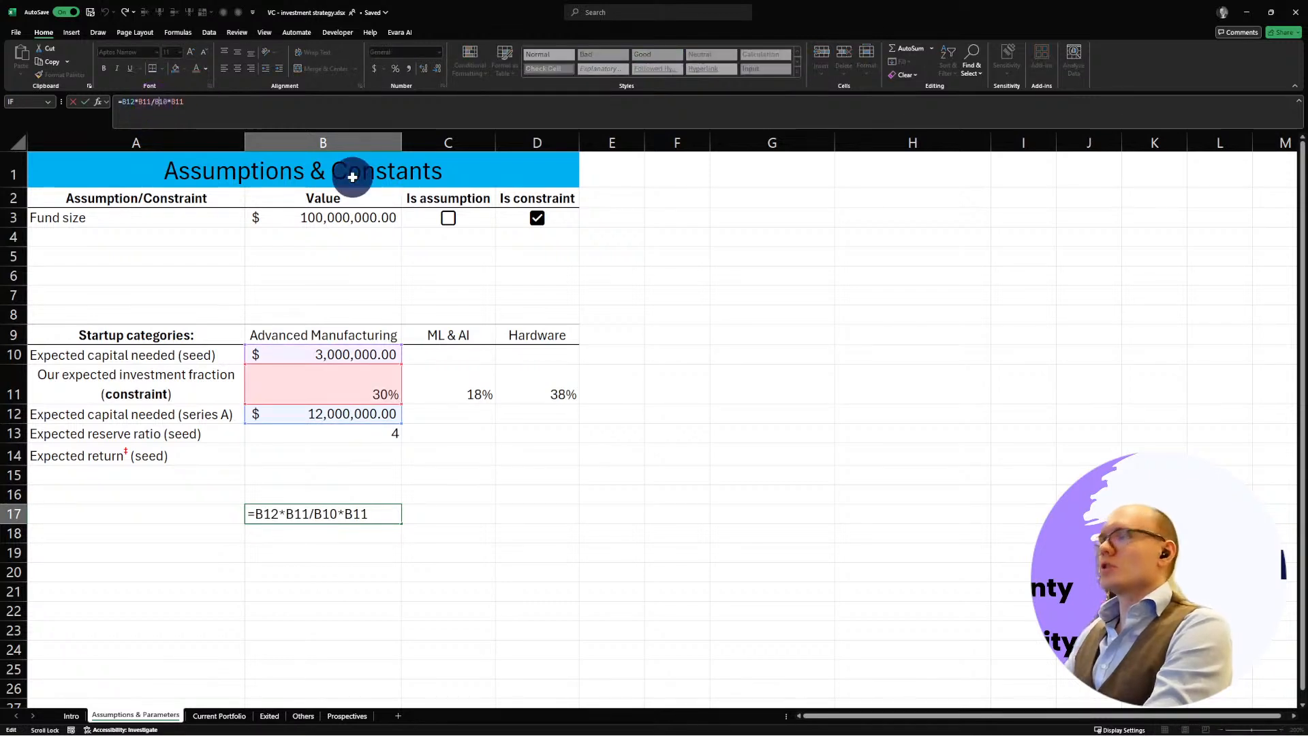
{"action": "key", "text": "Left"}
{"action": "type", "text": "("}
{"action": "left_click", "coordinate": [233, 102]}
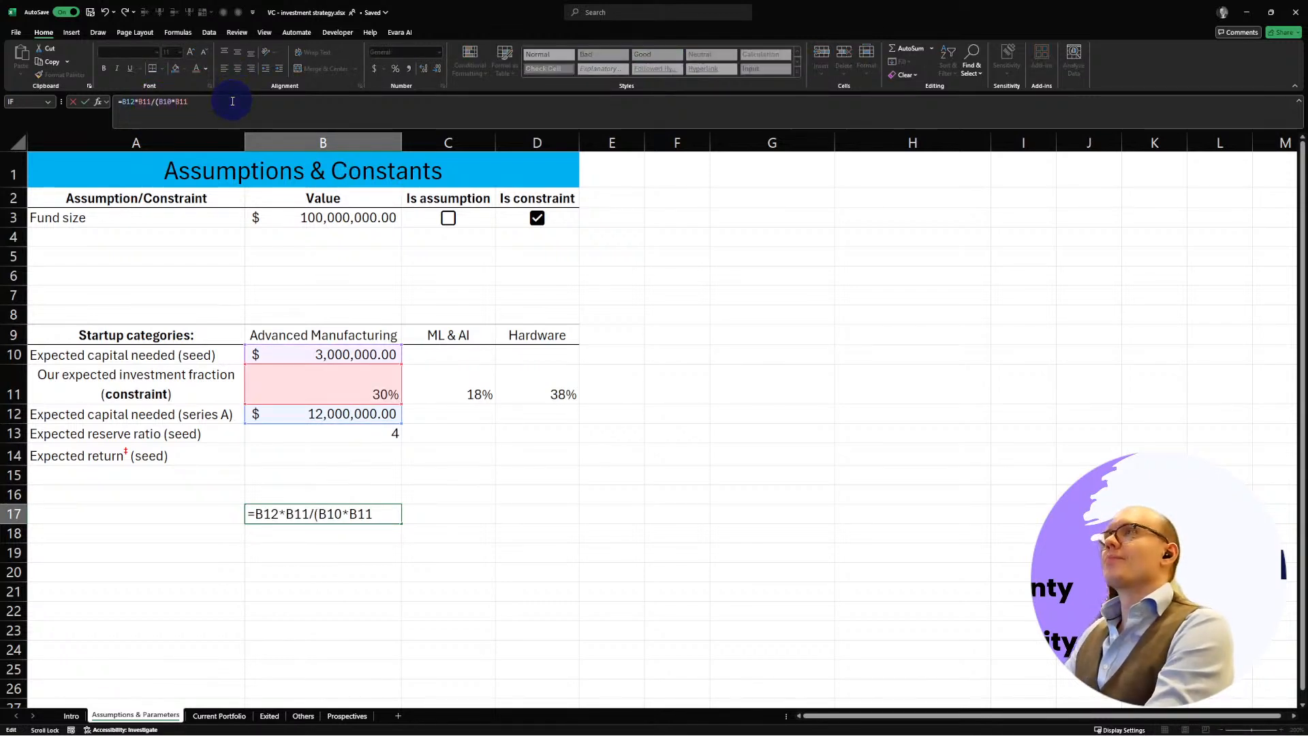
{"action": "type", "text": ")"}
{"action": "key", "text": "Return"}
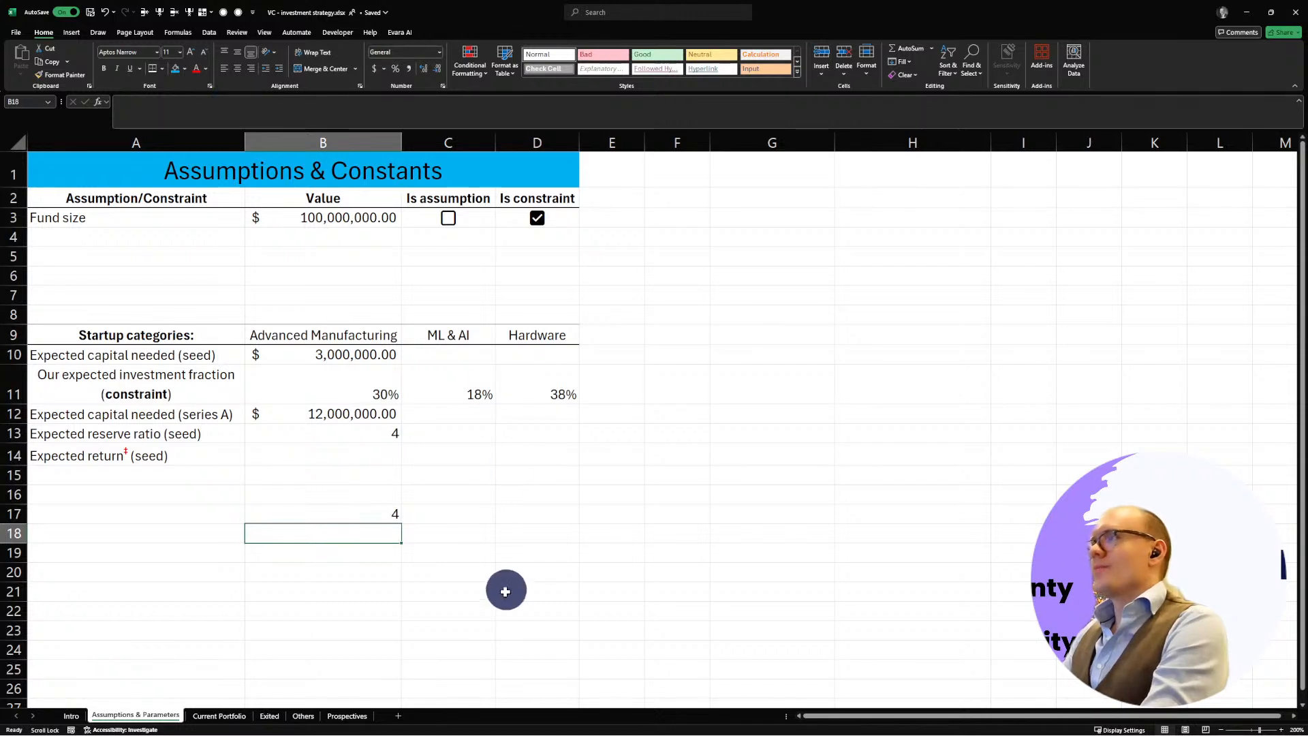
{"action": "left_click", "coordinate": [324, 513]}
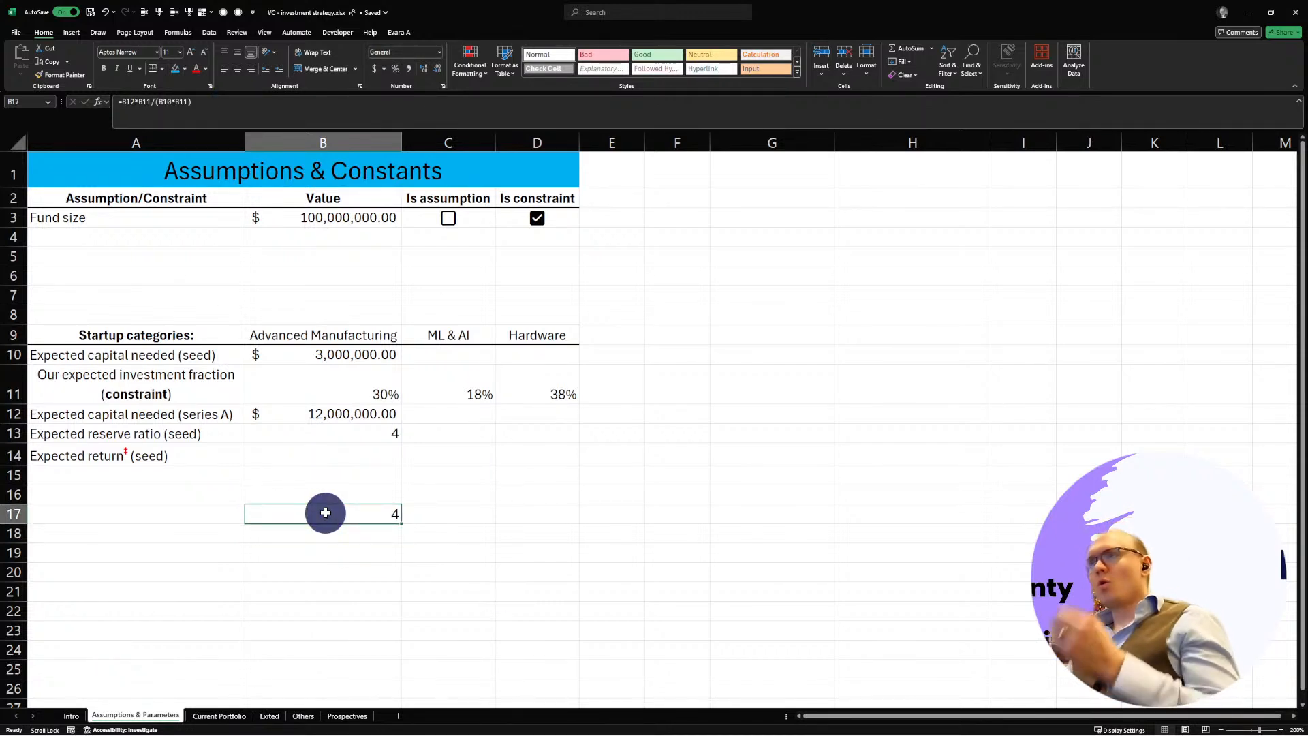
{"action": "key", "text": "Delete"}
Step: Examine how the Advanced Manufacturing reserve ratio formula in B13 relates to the investment fraction and series A capital in B11 and B12
{"action": "left_click", "coordinate": [328, 433]}
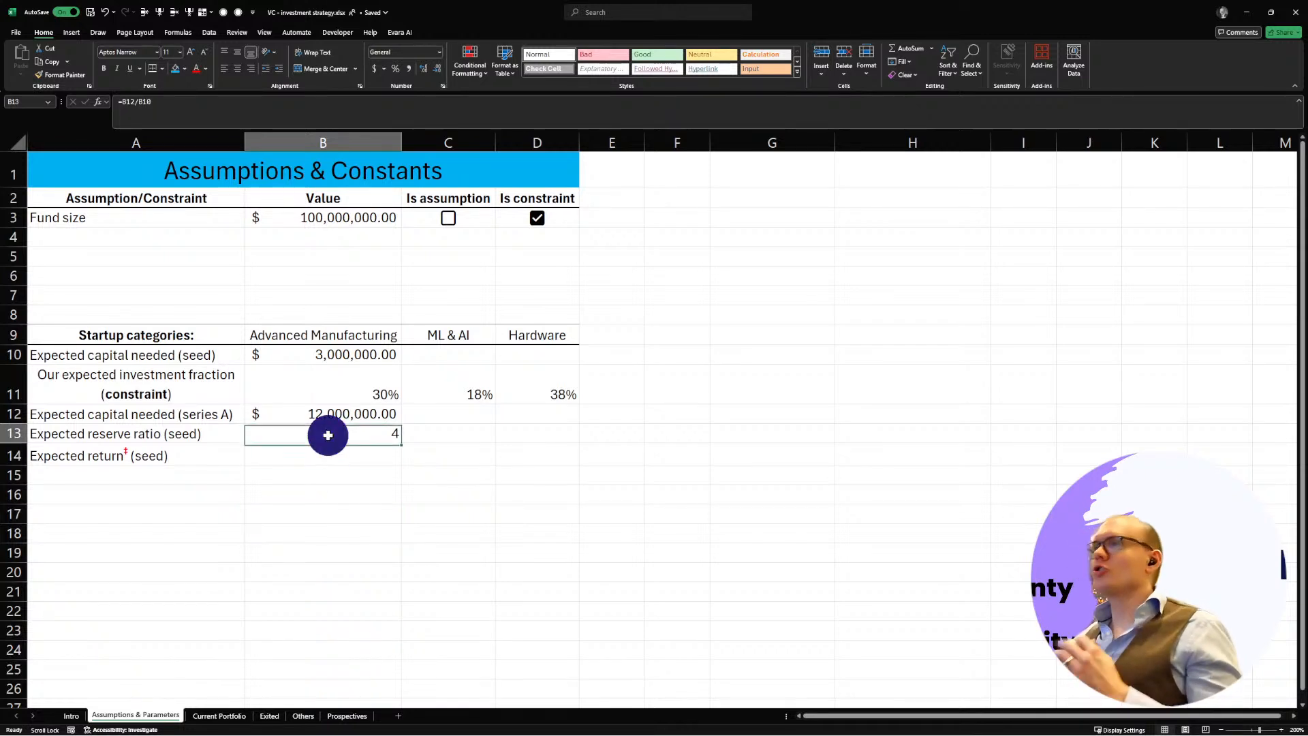
{"action": "left_click", "coordinate": [329, 413]}
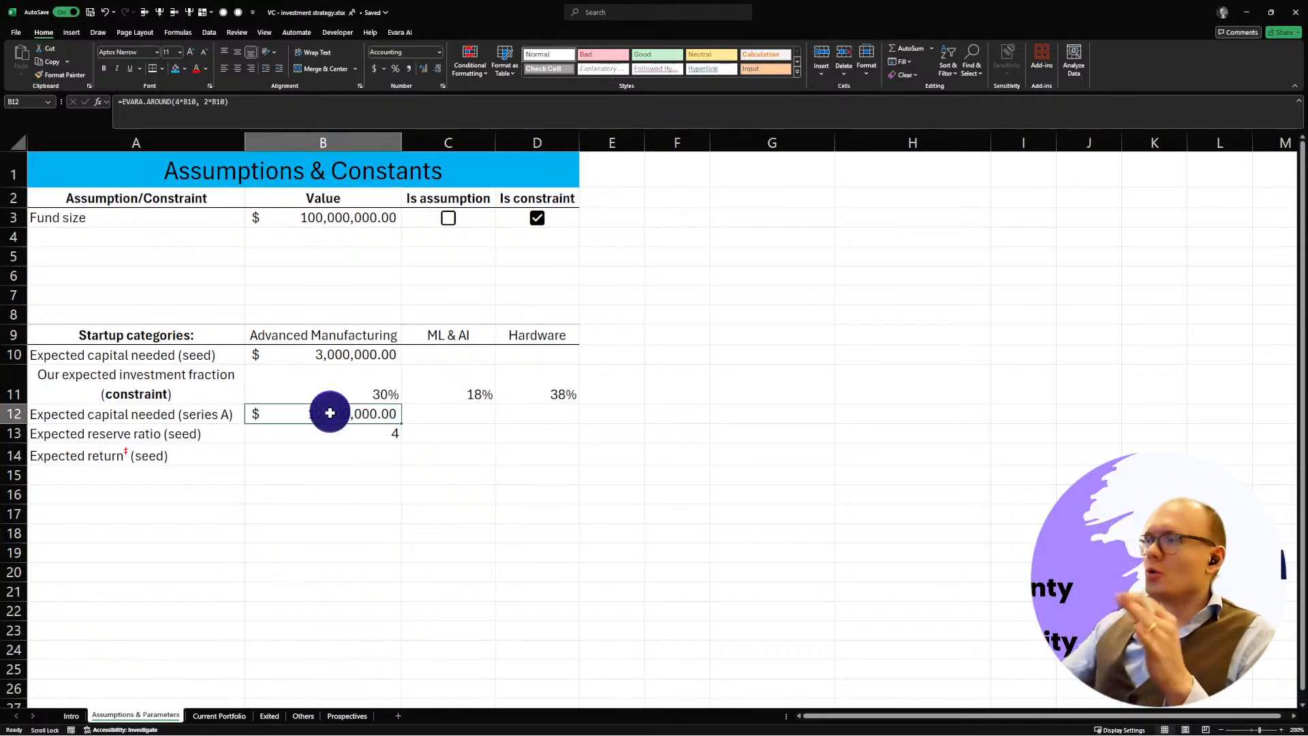
{"action": "left_click", "coordinate": [359, 386]}
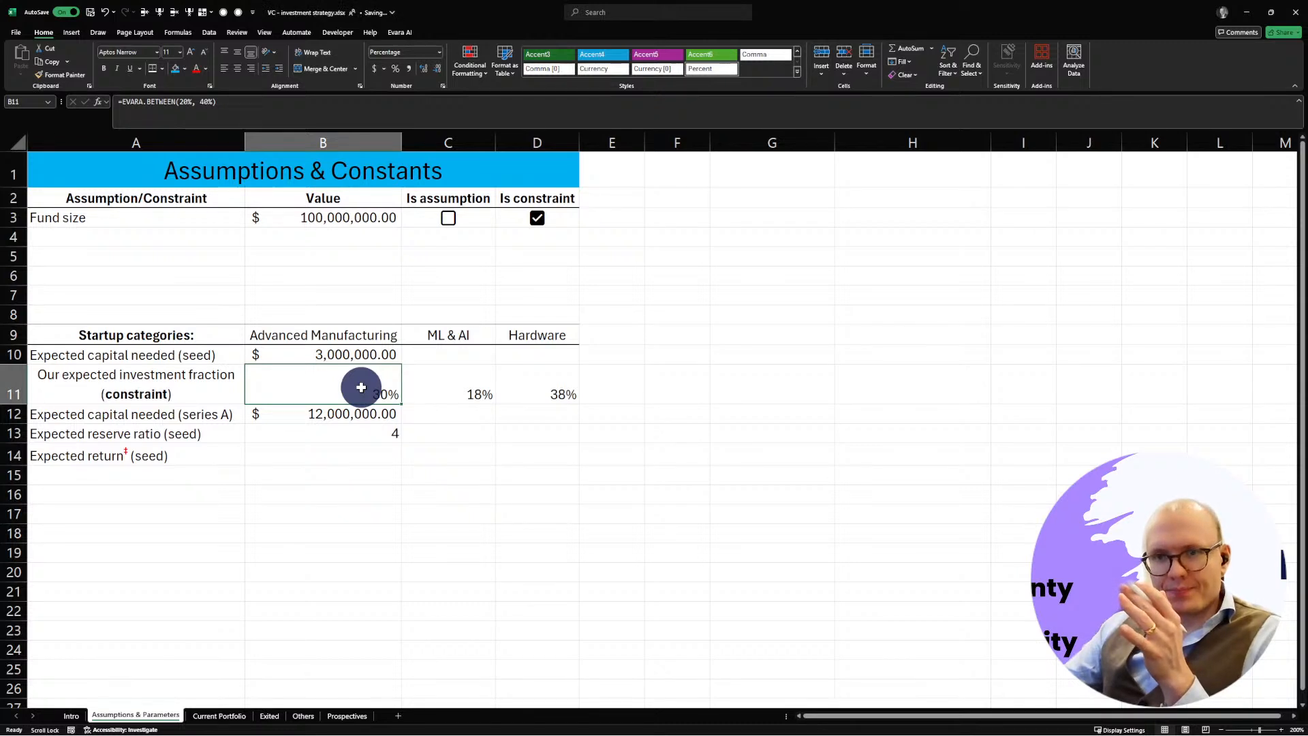
{"action": "left_click", "coordinate": [357, 414]}
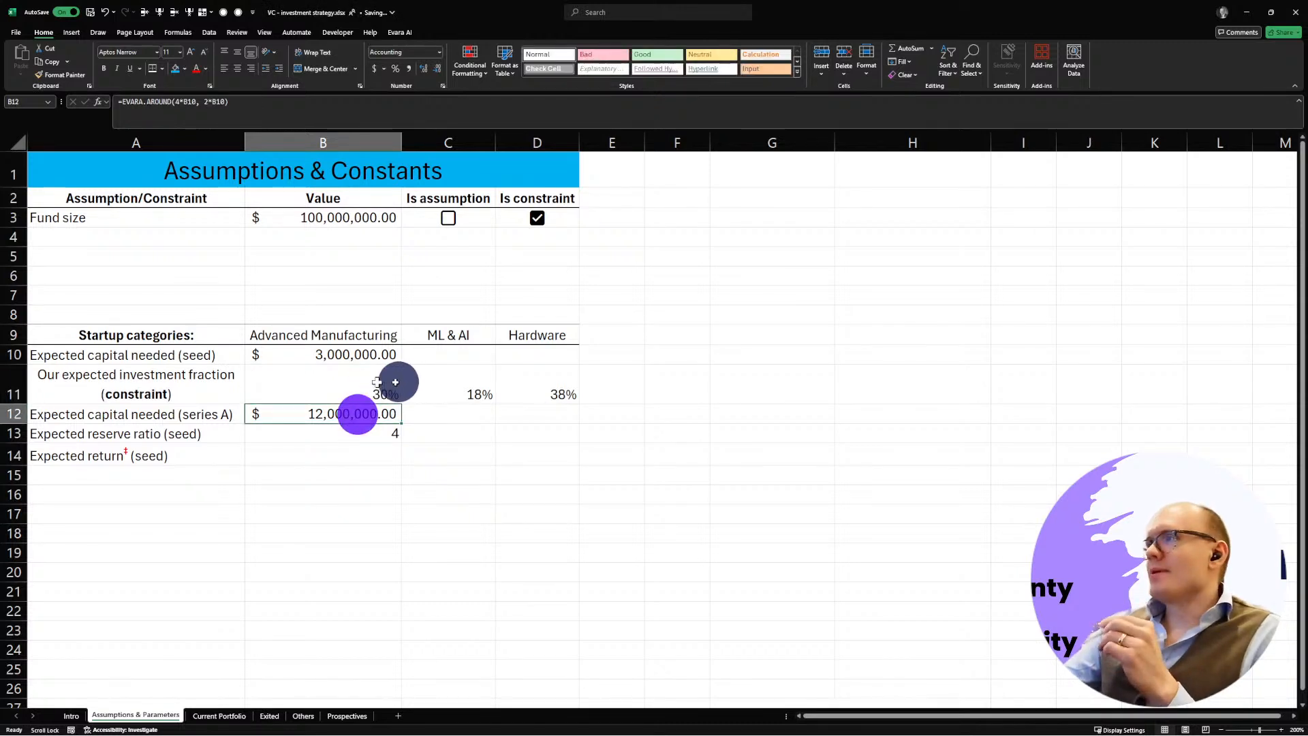
{"action": "left_click", "coordinate": [373, 382]}
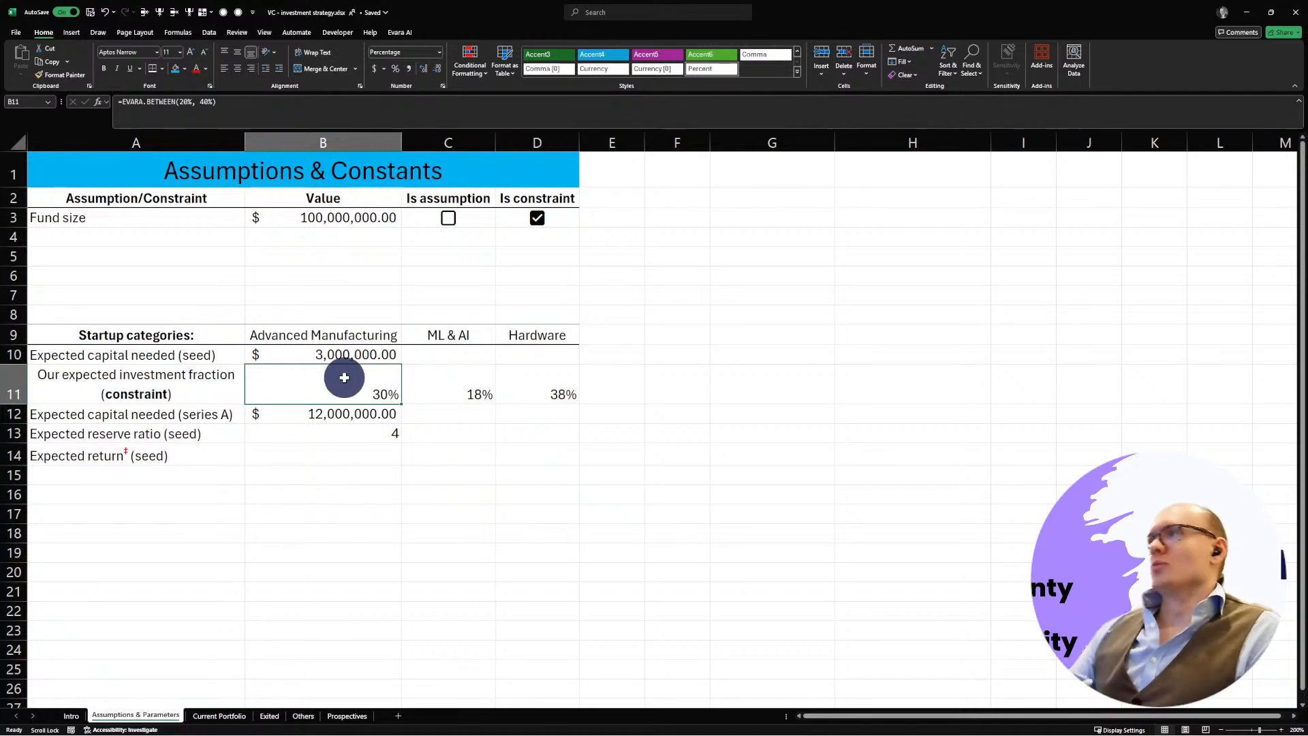
{"action": "left_click", "coordinate": [309, 414]}
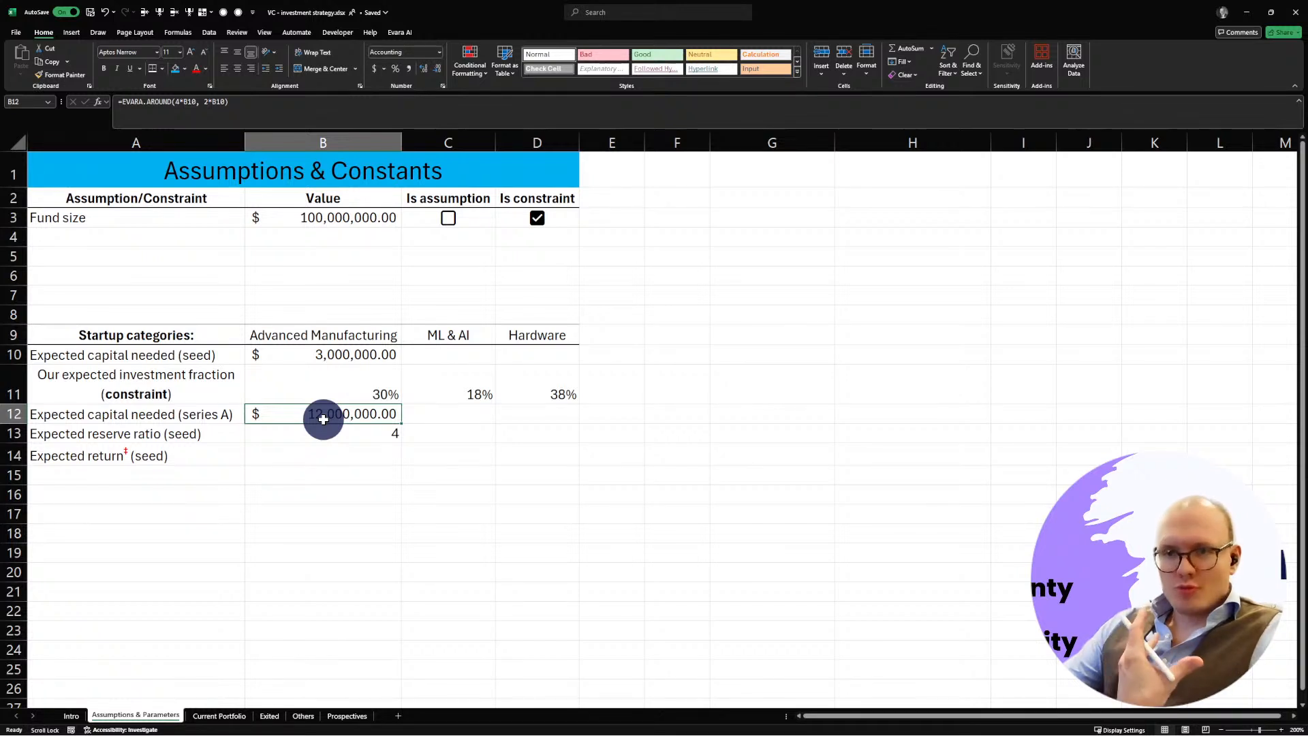
{"action": "left_click", "coordinate": [304, 413]}
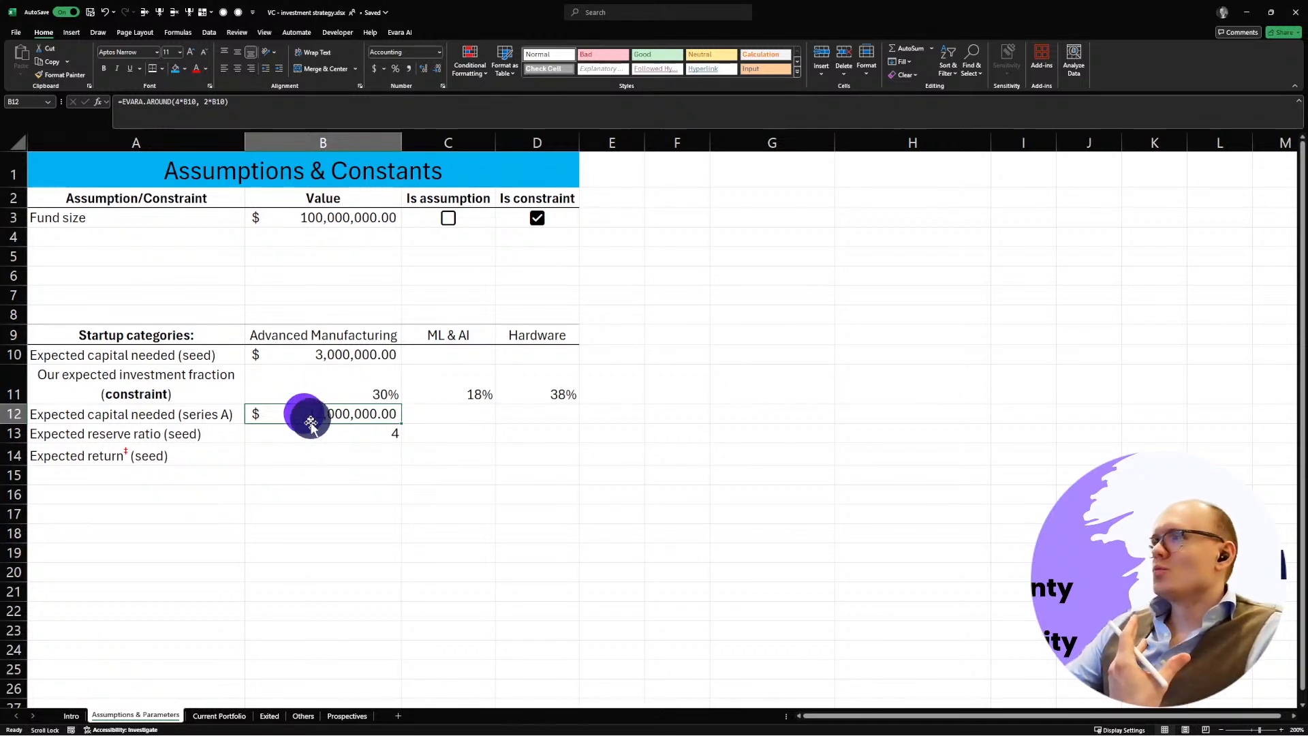
{"action": "left_click", "coordinate": [311, 429]}
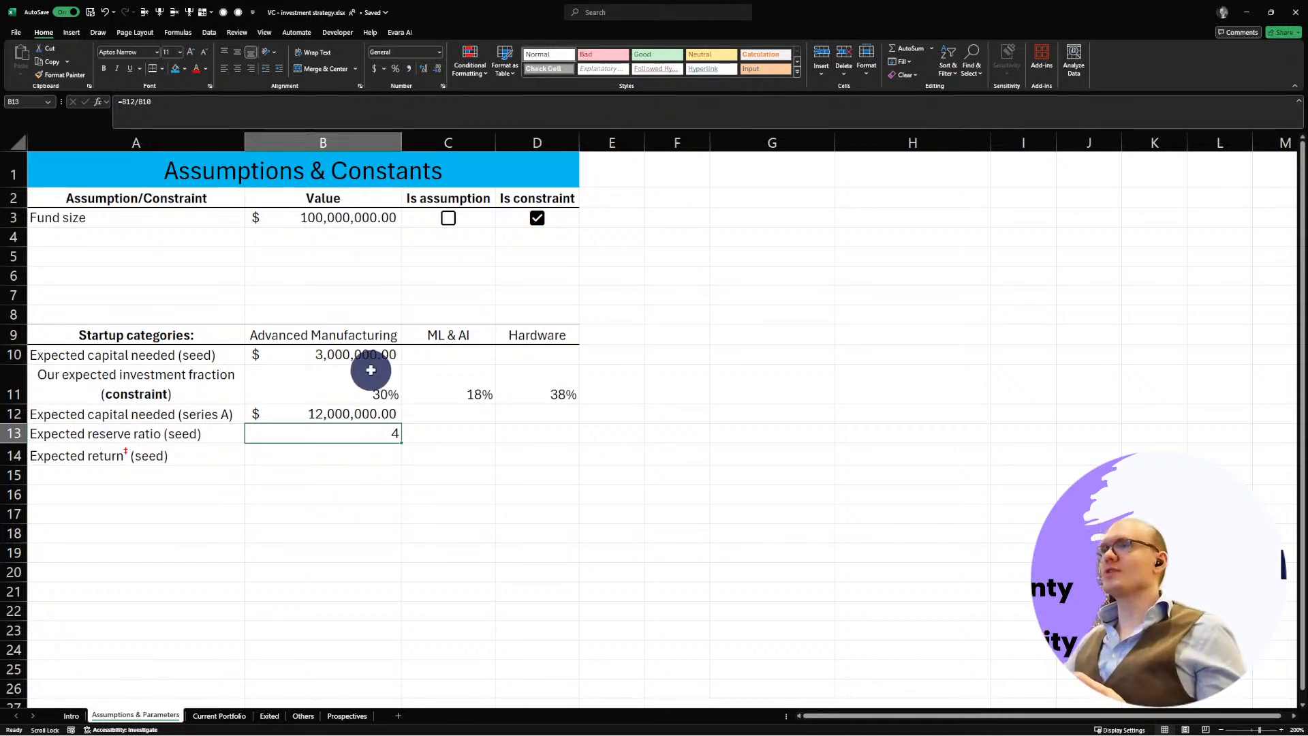
{"action": "left_click", "coordinate": [349, 385]}
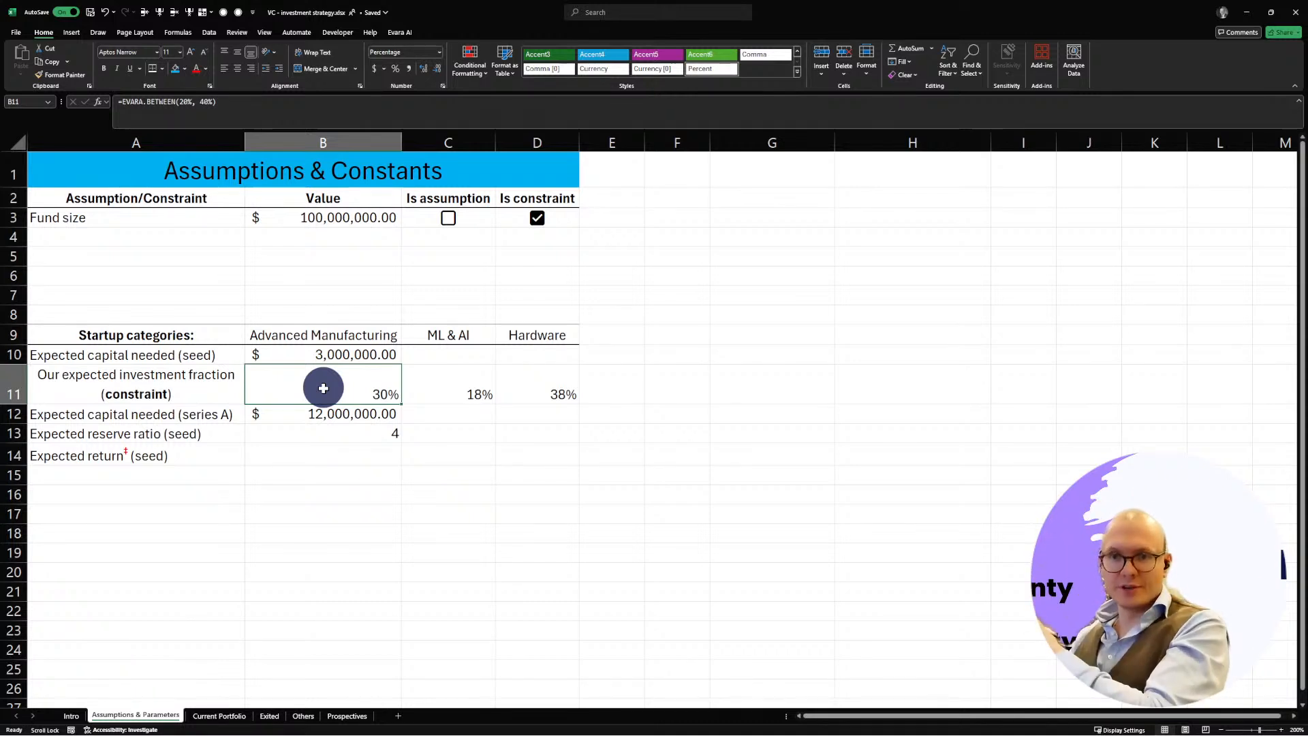
{"action": "left_click", "coordinate": [328, 433]}
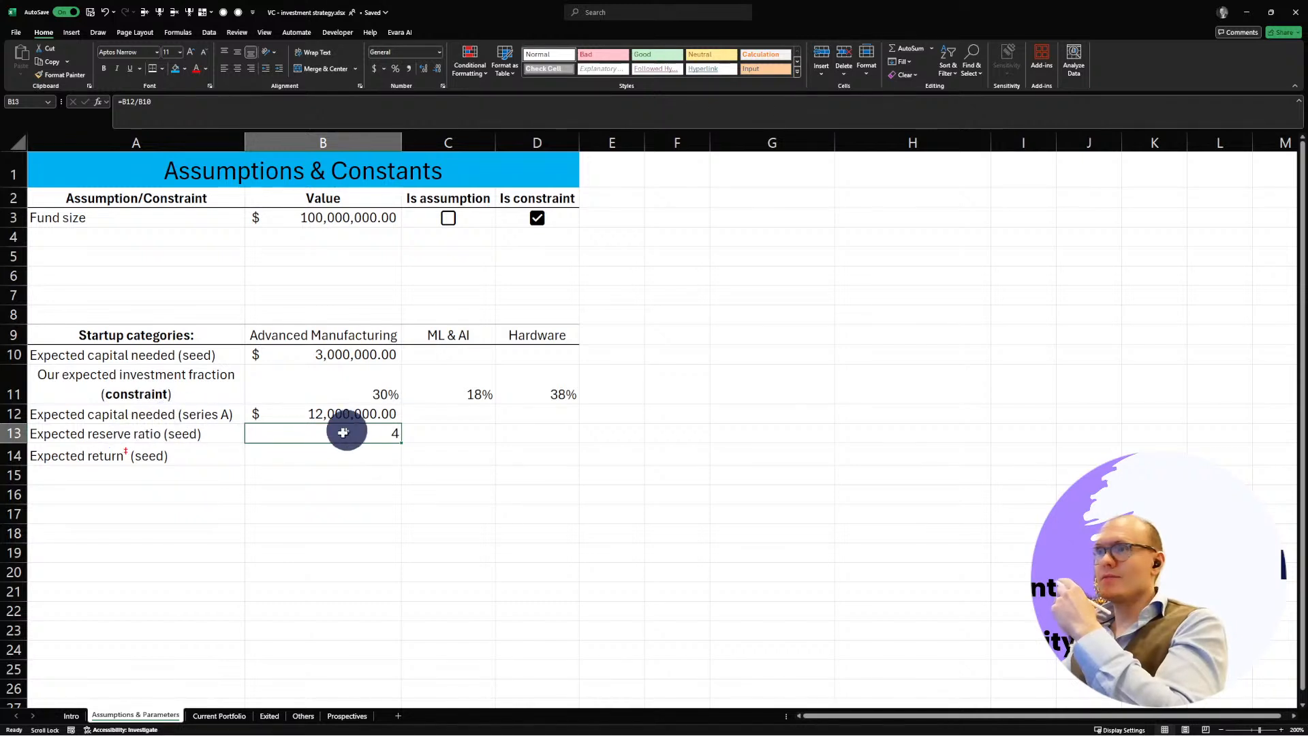
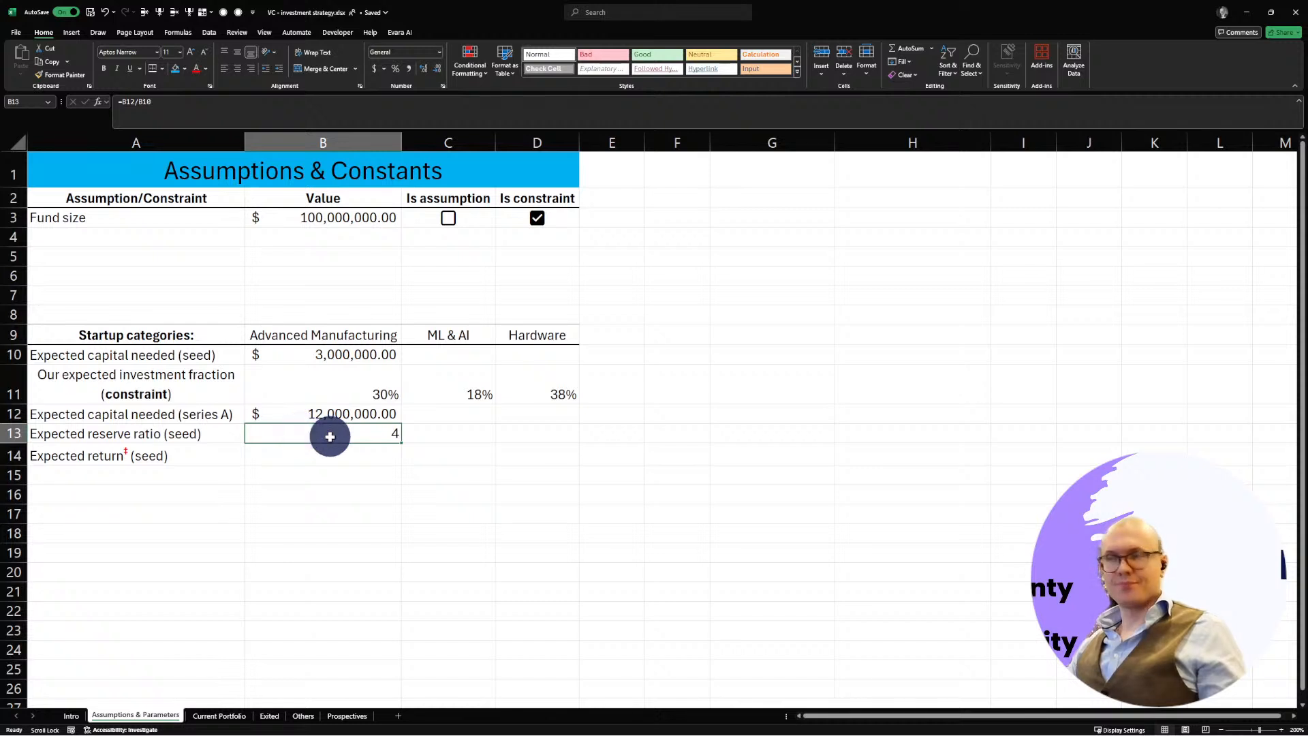
{"action": "left_click", "coordinate": [342, 471]}
{"action": "left_click", "coordinate": [304, 434]}
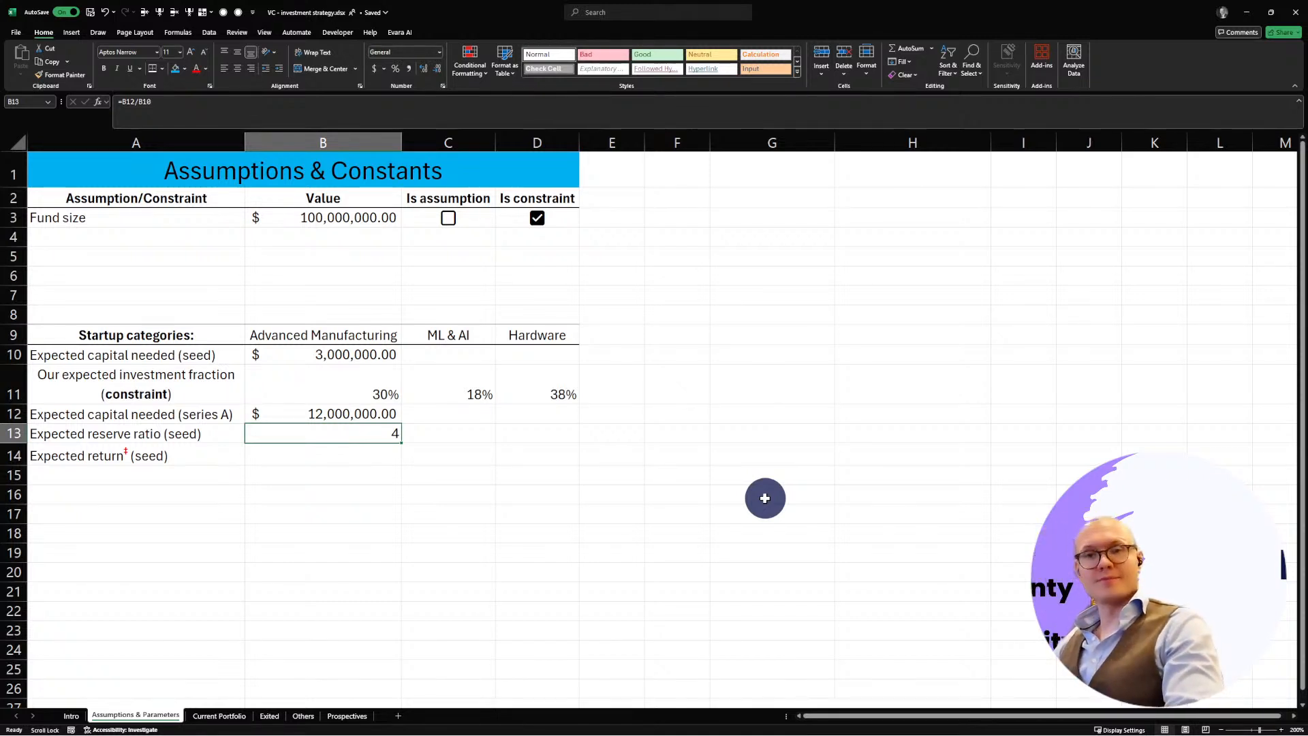
{"action": "left_click", "coordinate": [307, 454]}
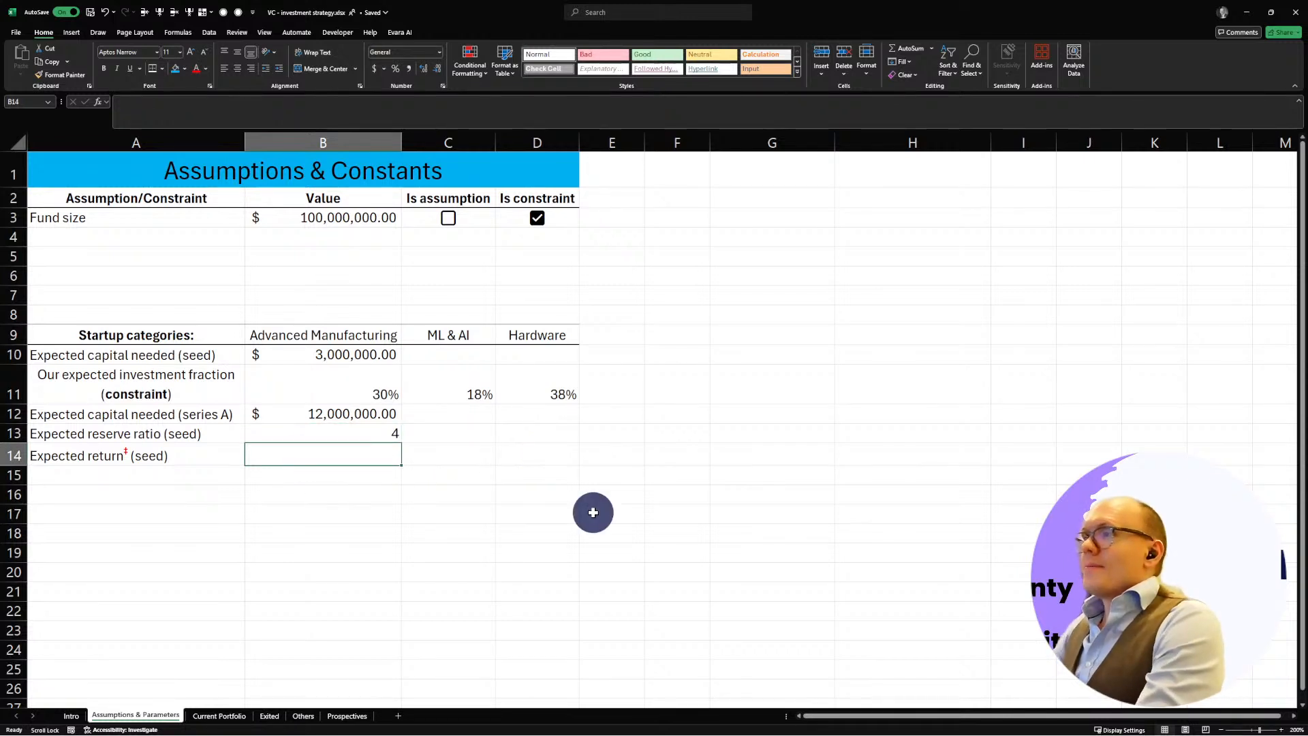
{"action": "left_click", "coordinate": [318, 432]}
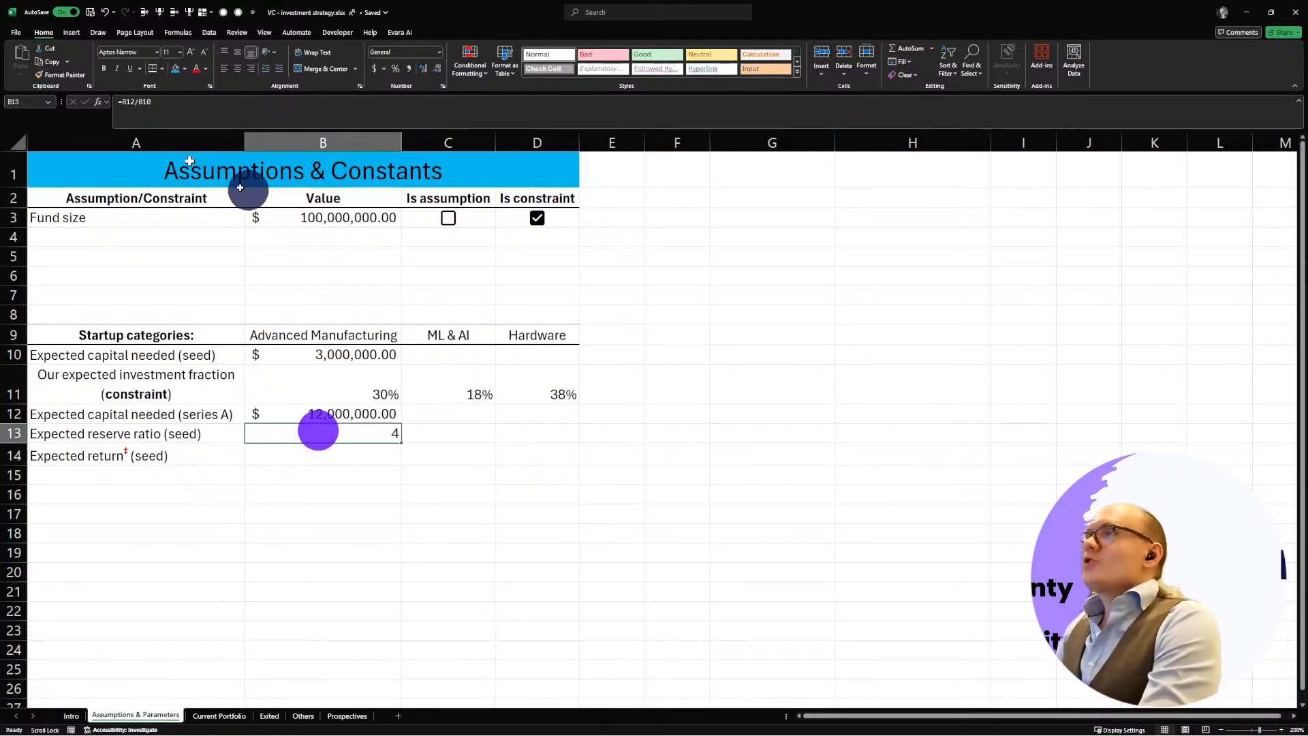
{"action": "left_click", "coordinate": [137, 101]}
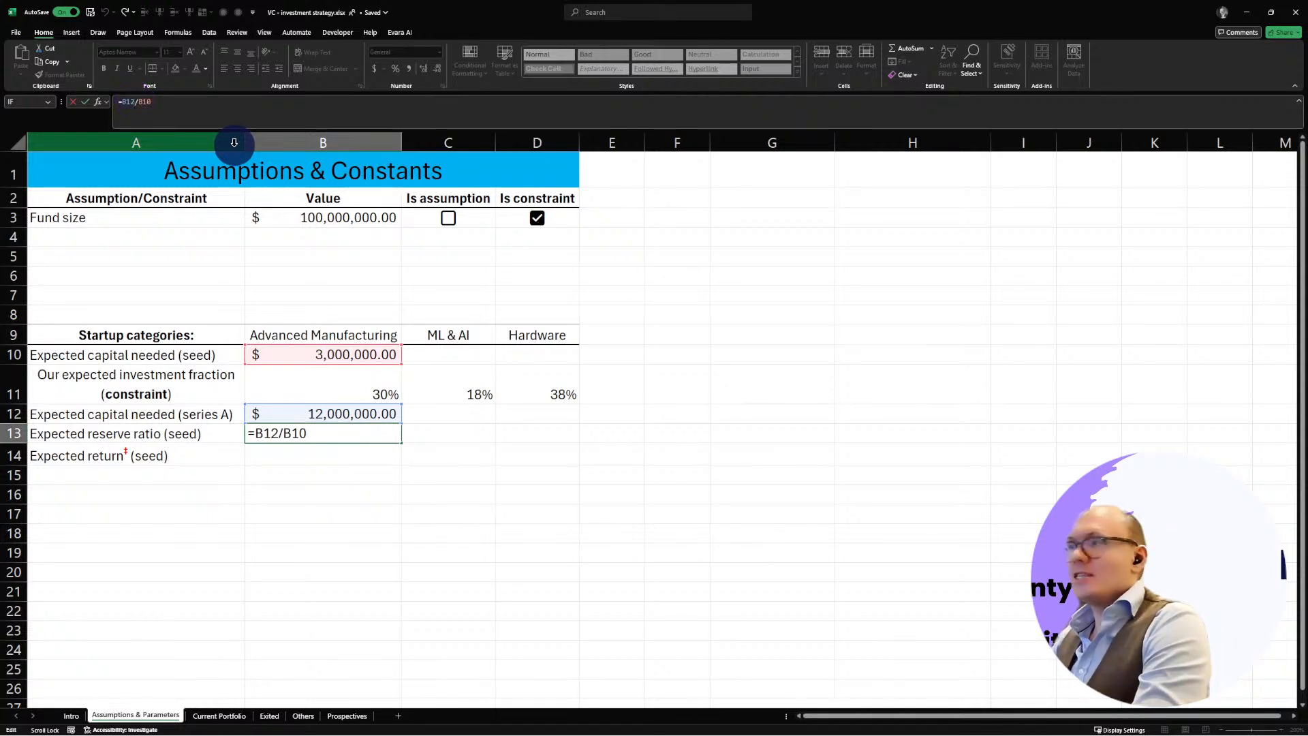
{"action": "left_click", "coordinate": [339, 487]}
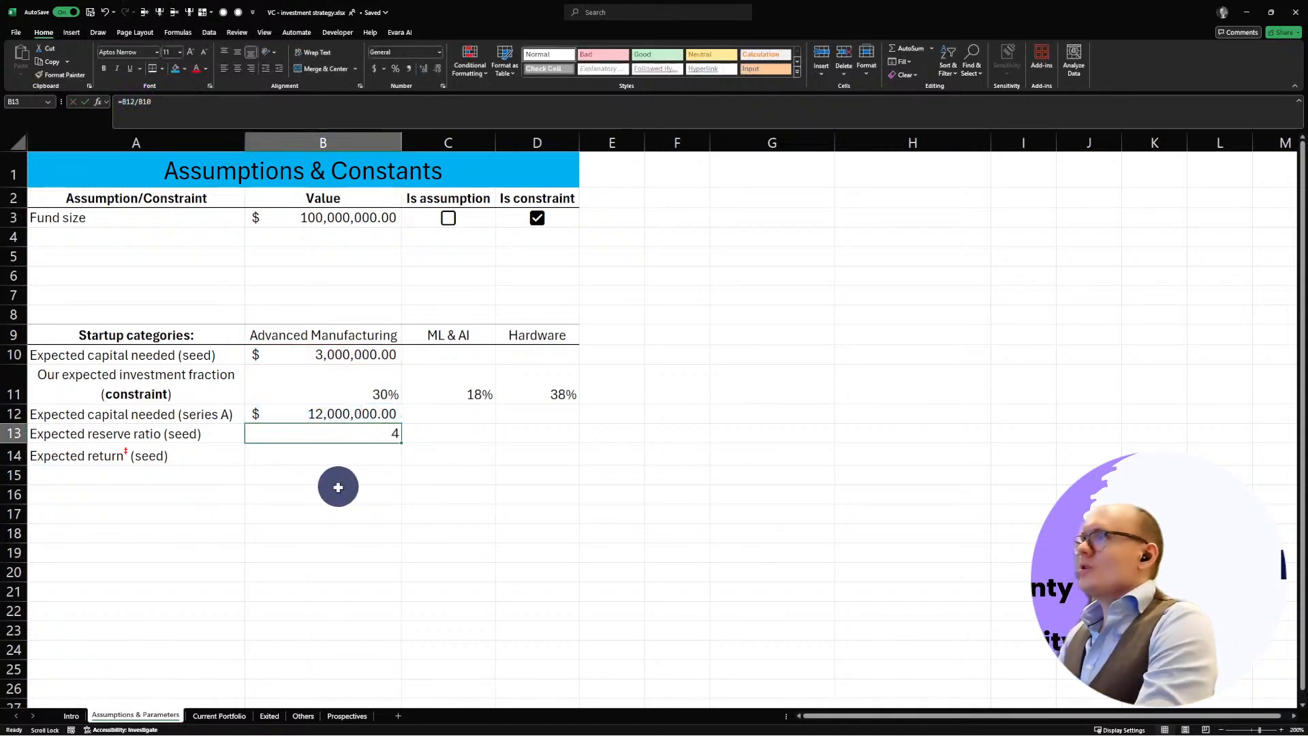
Step: Rewrite the Advanced Manufacturing series A capital formula in B12 as =EVARA.AROUND(4, 2)*B10
{"action": "left_click", "coordinate": [325, 413]}
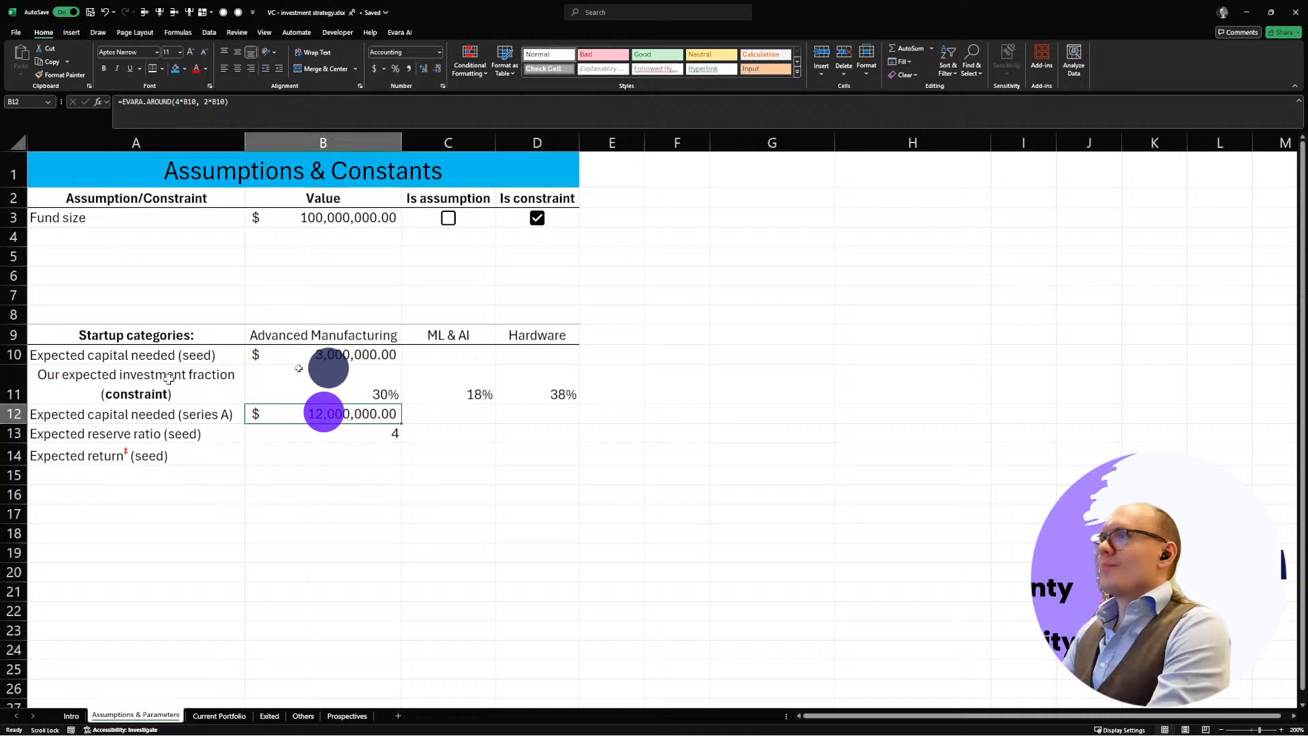
{"action": "left_click", "coordinate": [182, 101]}
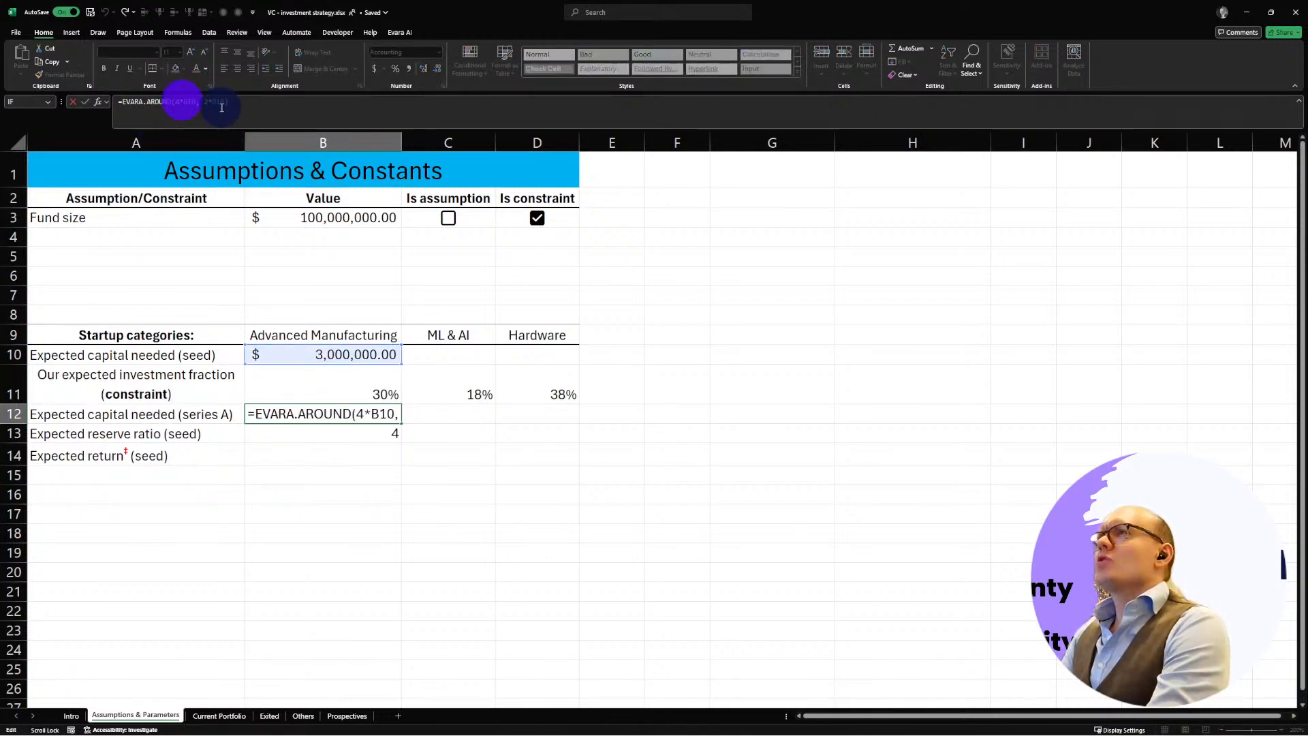
{"action": "left_click_drag", "start_coordinate": [204, 102], "coordinate": [225, 102]}
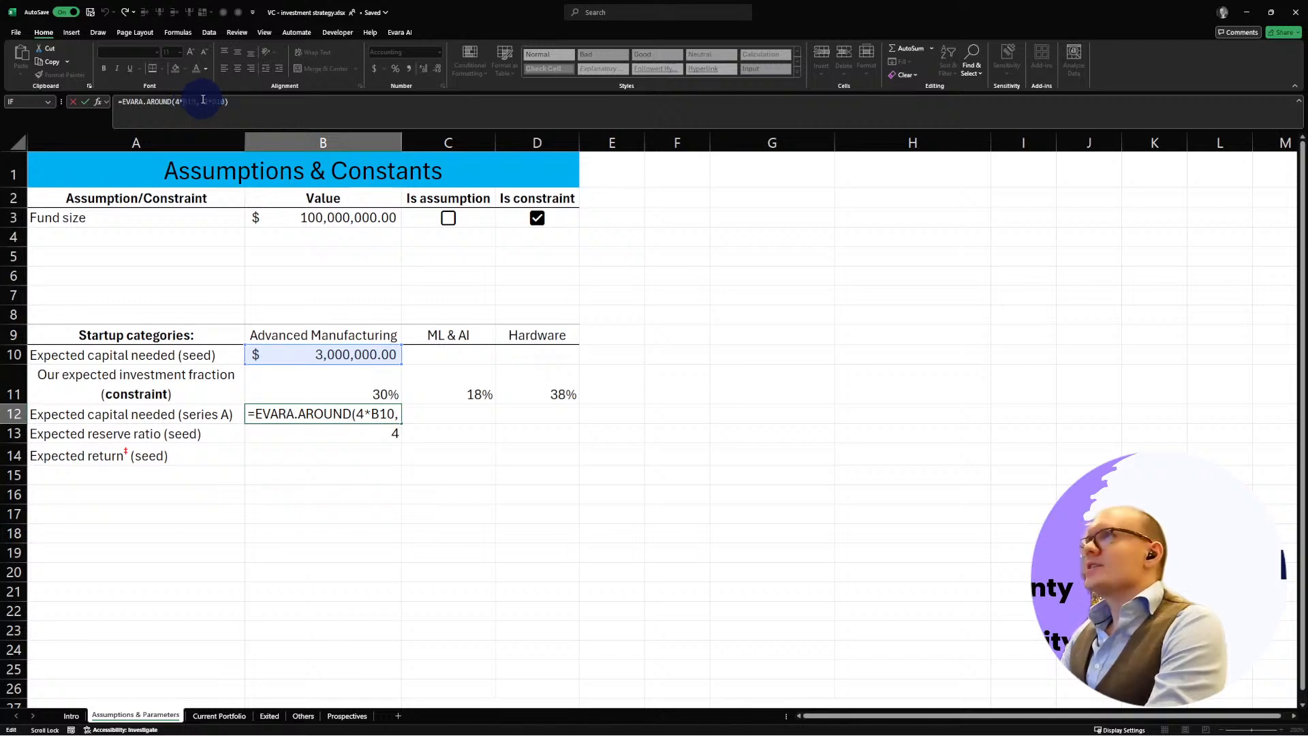
{"action": "left_click", "coordinate": [238, 101]}
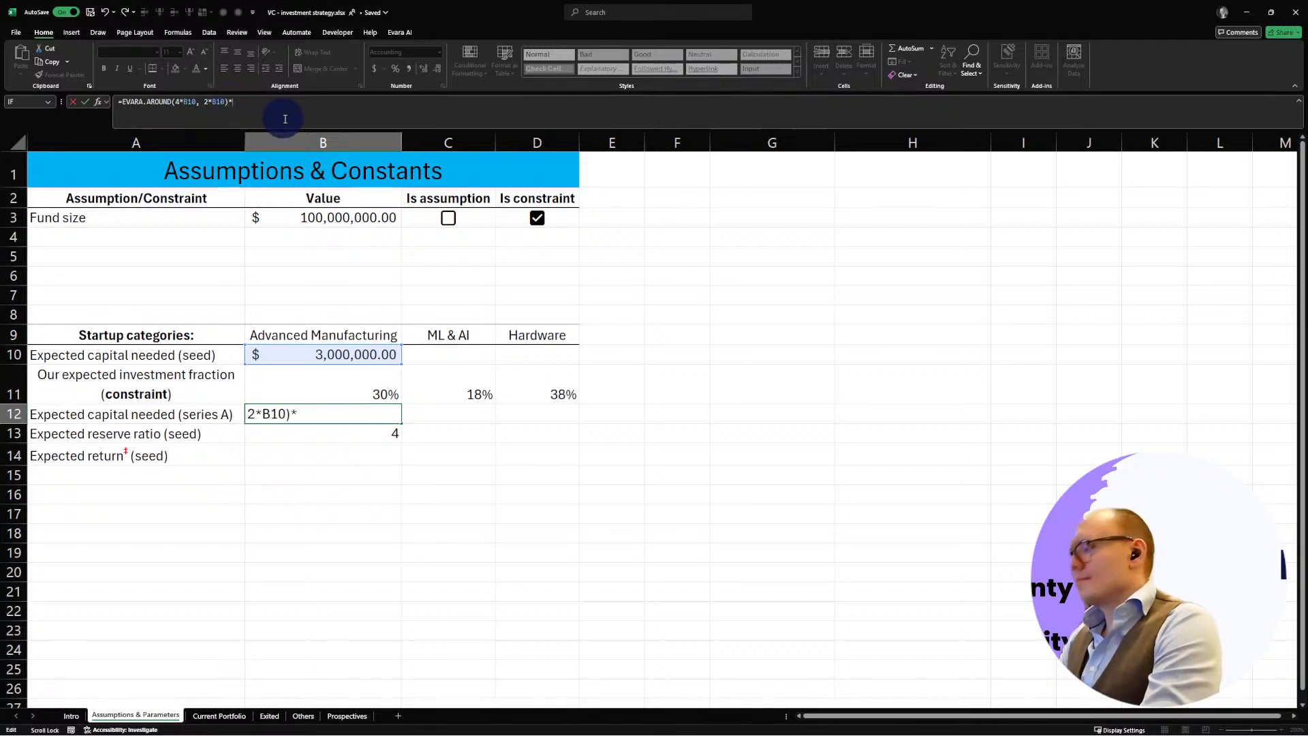
{"action": "type", "text": "*B10"}
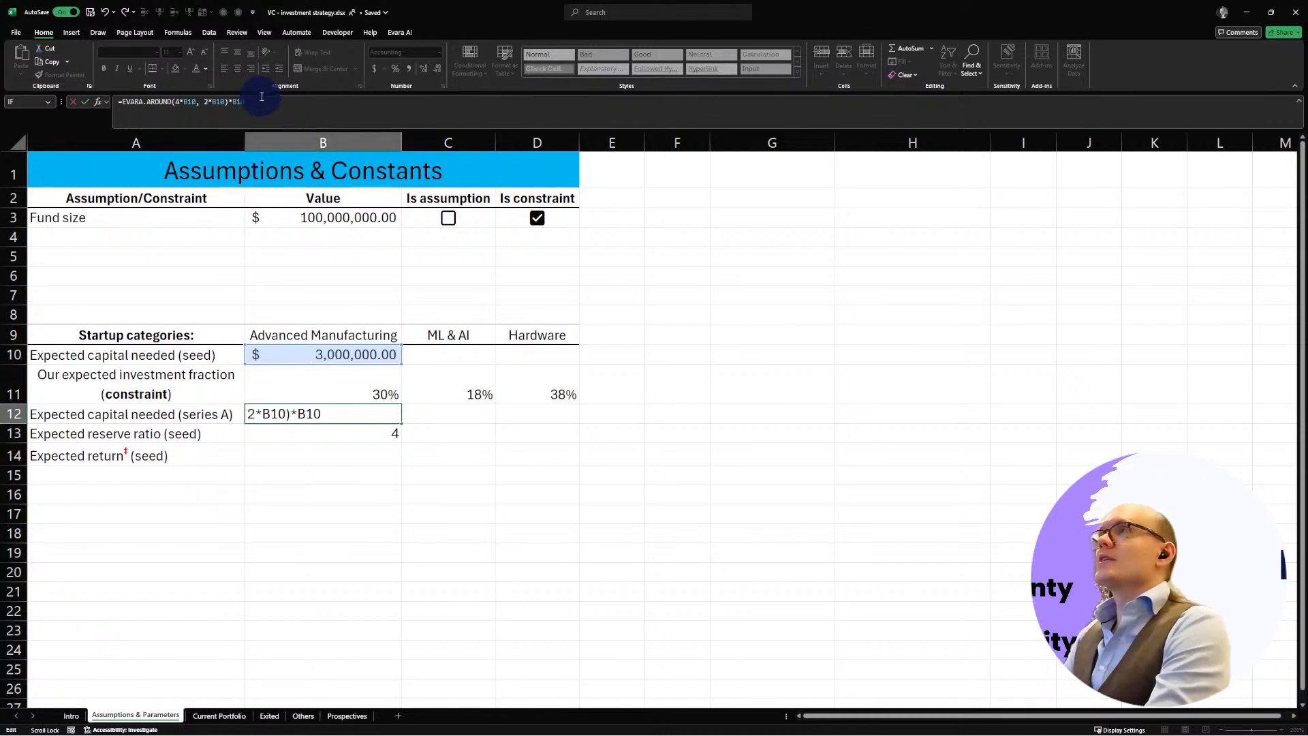
{"action": "left_click_drag", "start_coordinate": [226, 101], "coordinate": [181, 102]}
{"action": "key", "text": "BackSpace"}
{"action": "key", "text": "BackSpace"}
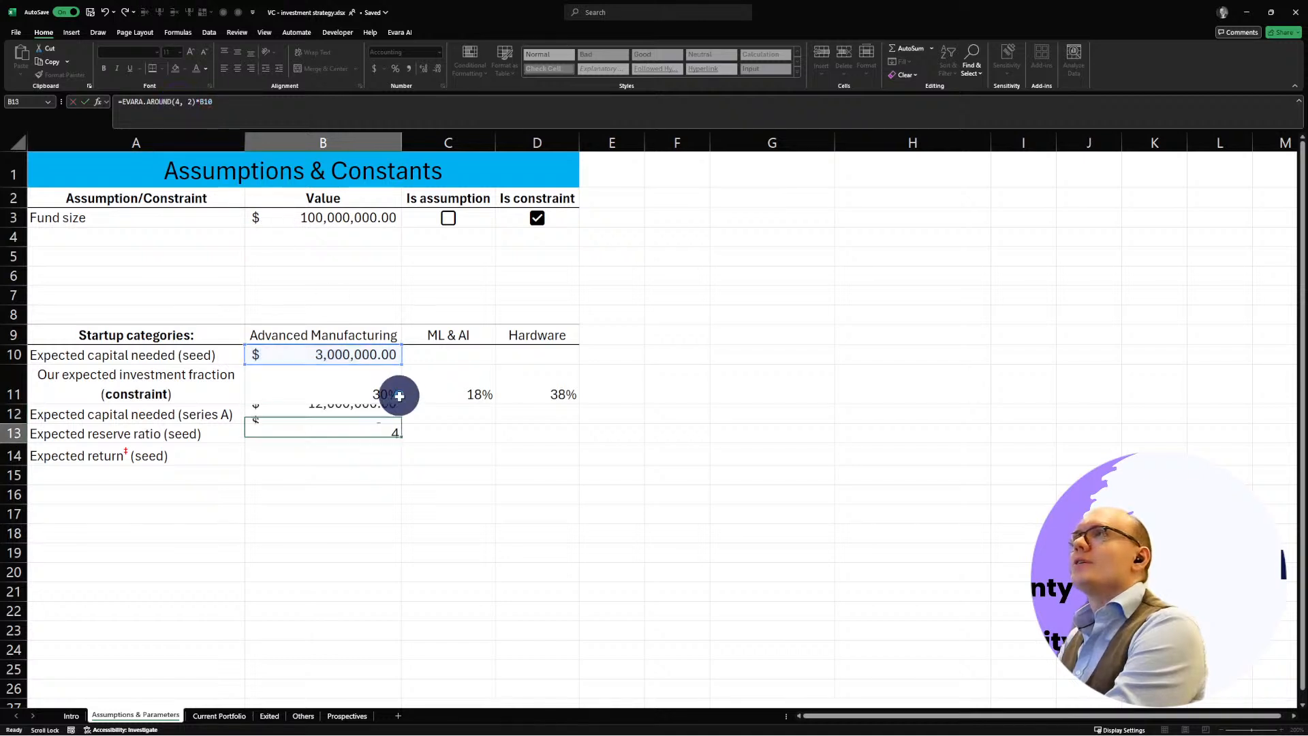
{"action": "key", "text": "Return"}
Step: Raise the first argument of EVARA.AROUND to 4.5 in the Advanced Manufacturing series A capital formula in B12
{"action": "left_click", "coordinate": [325, 411]}
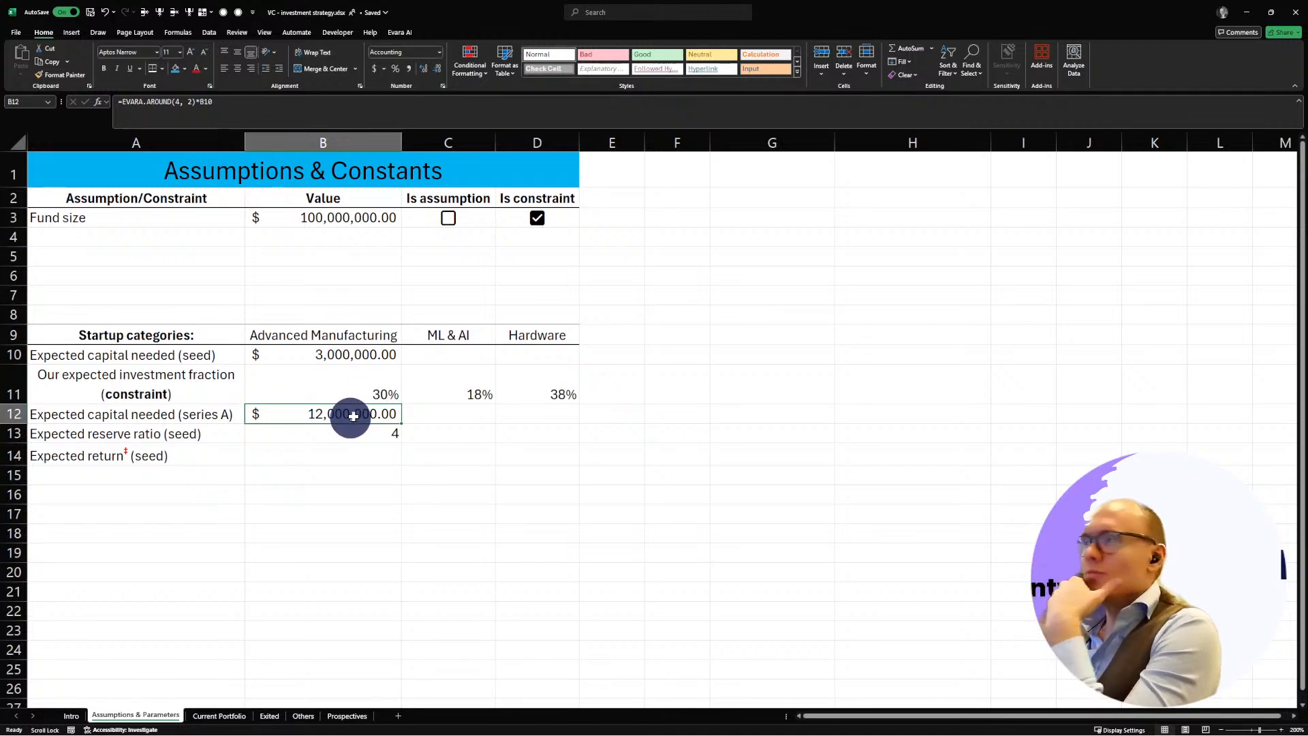
{"action": "left_click", "coordinate": [234, 102]}
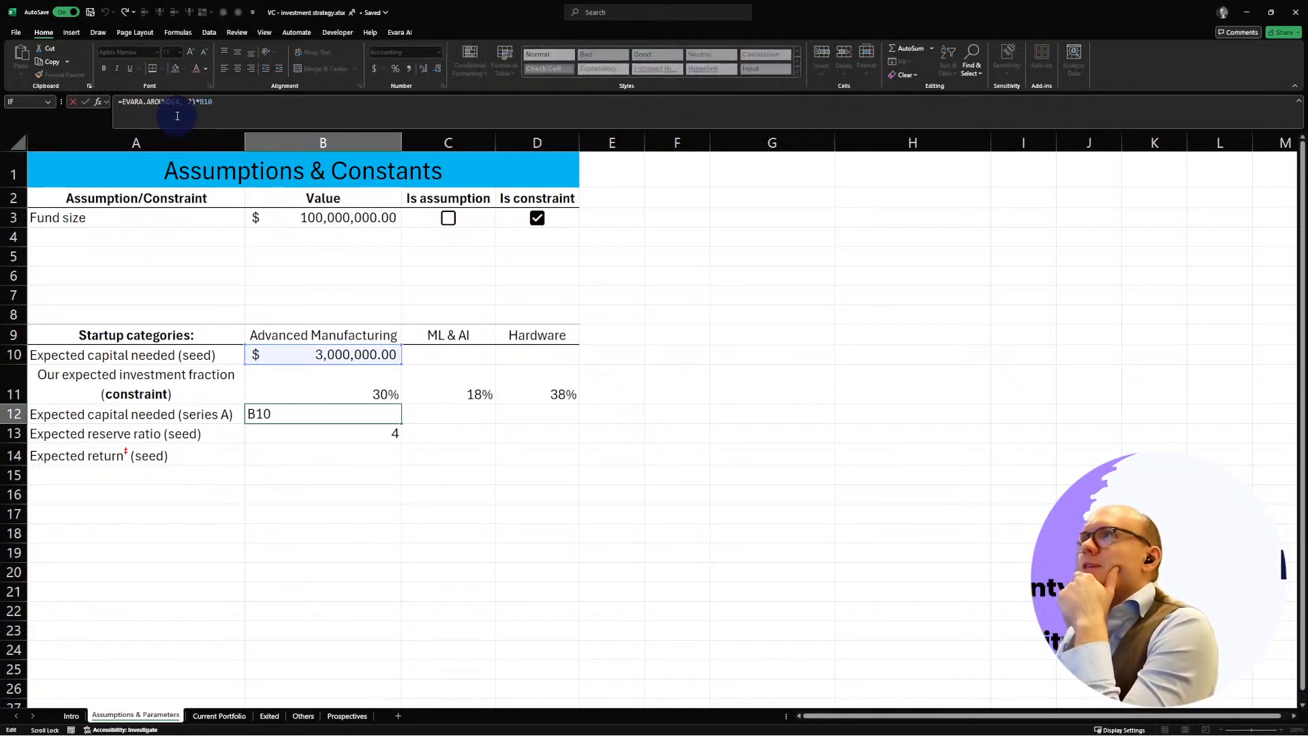
{"action": "left_click", "coordinate": [123, 101]}
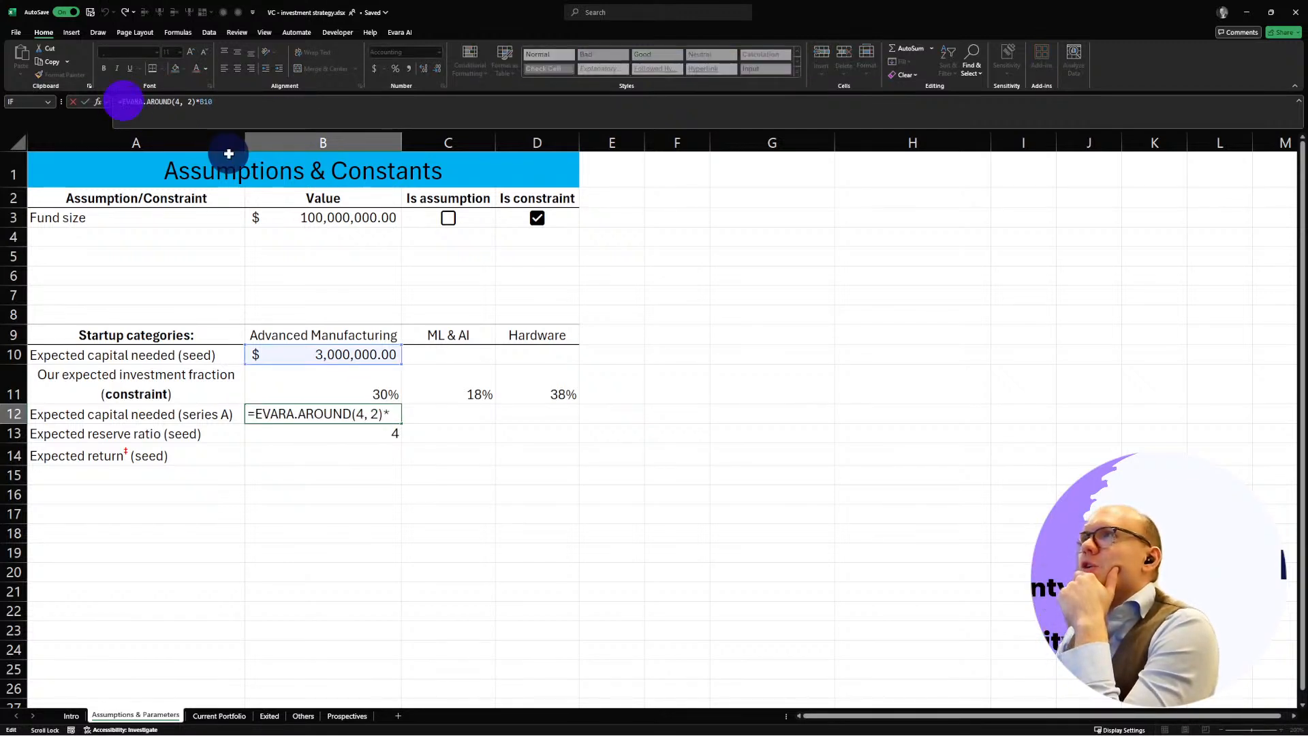
{"action": "left_click", "coordinate": [179, 99]}
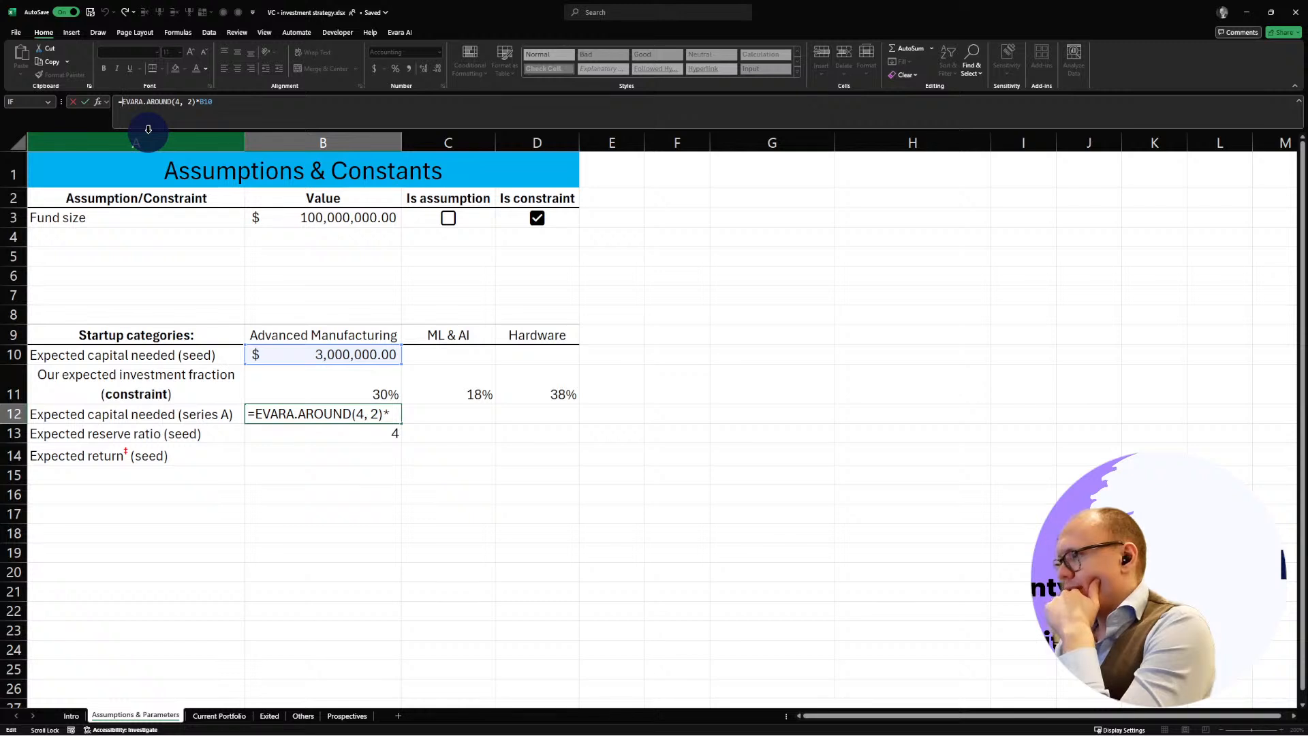
{"action": "left_click", "coordinate": [135, 104]}
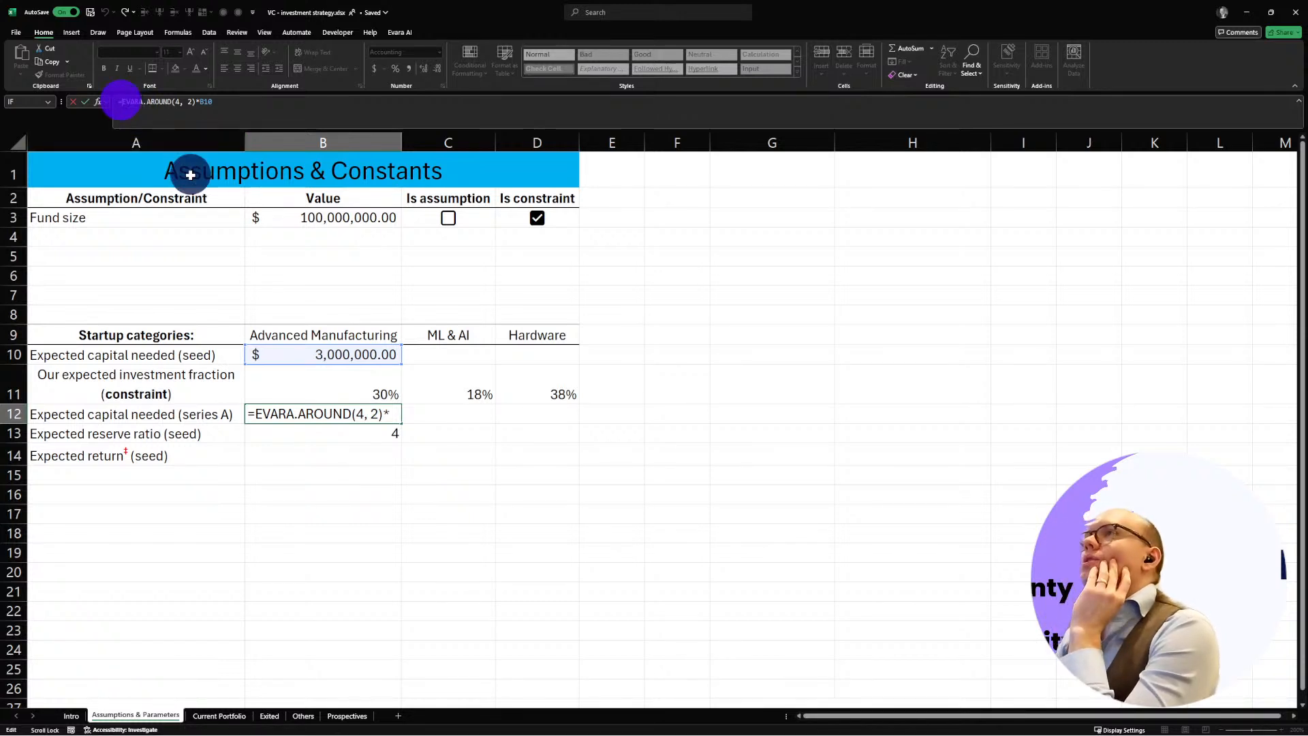
{"action": "left_click", "coordinate": [164, 99]}
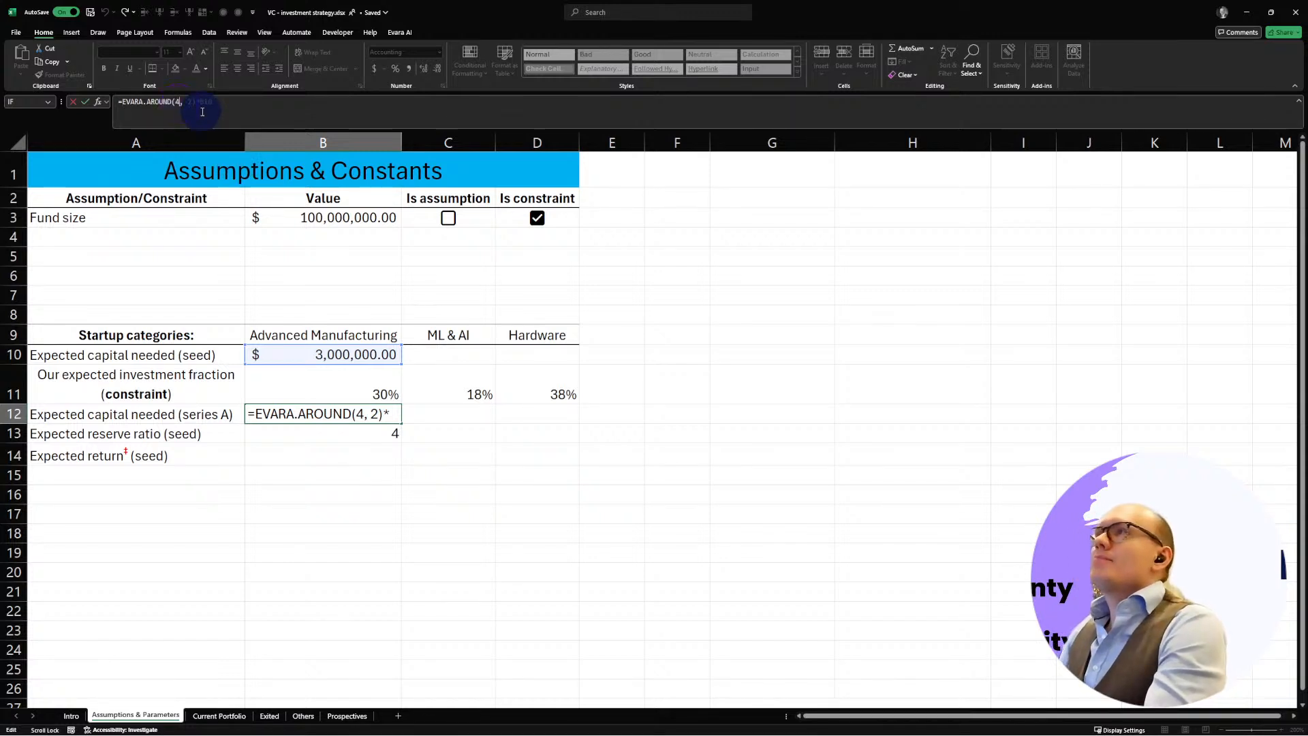
{"action": "key", "text": "BackSpace"}
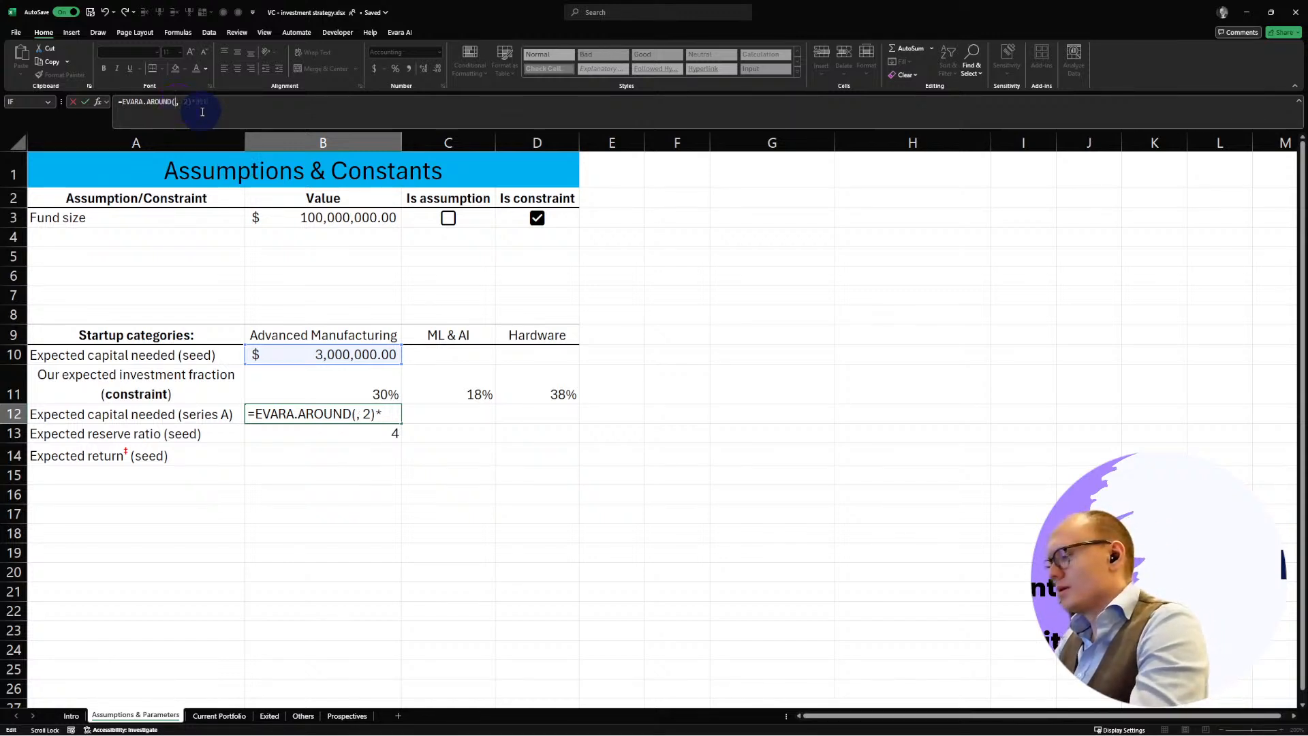
{"action": "type", "text": "4.5"}
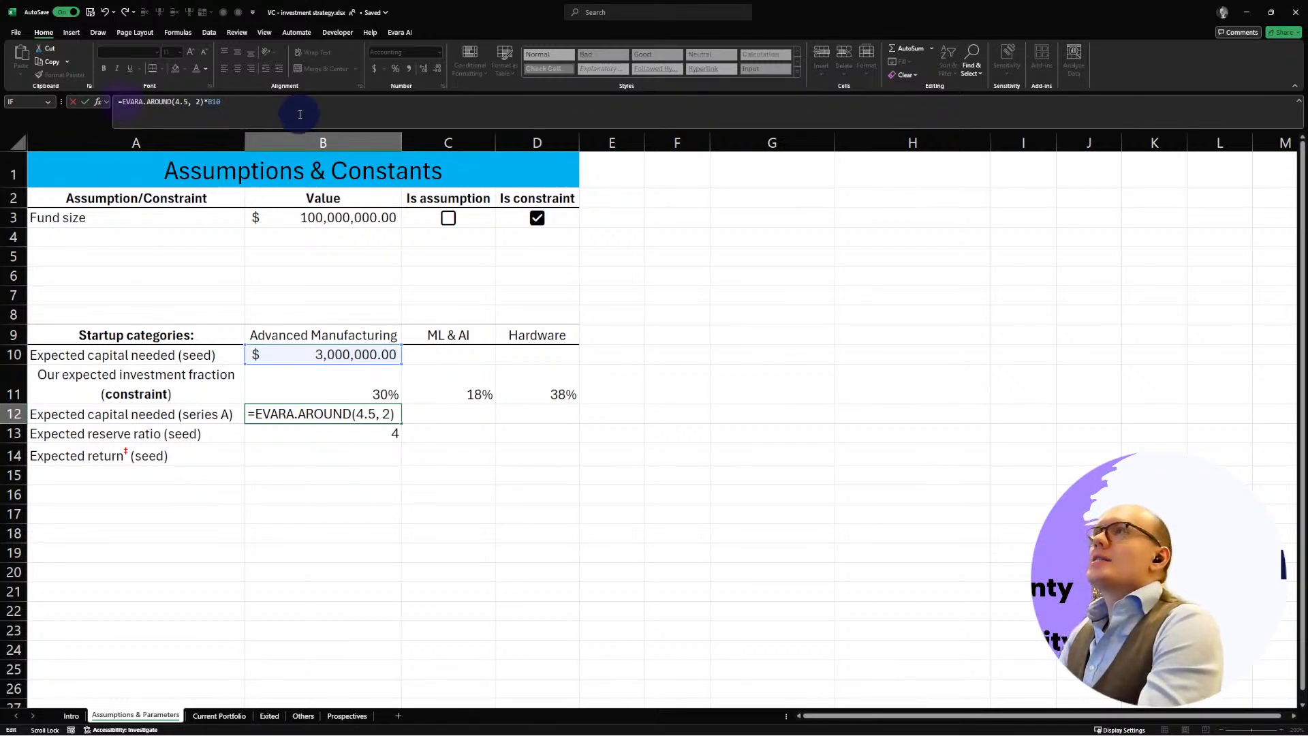
Step: Wrap the B12 formula in MAX with a floor of 1.5, giving =MAX(EVARA.AROUND(4.5, 2)*B10,1.5)
{"action": "key", "text": "Home"}
{"action": "key", "text": "Right"}
{"action": "type", "text": "MAX"}
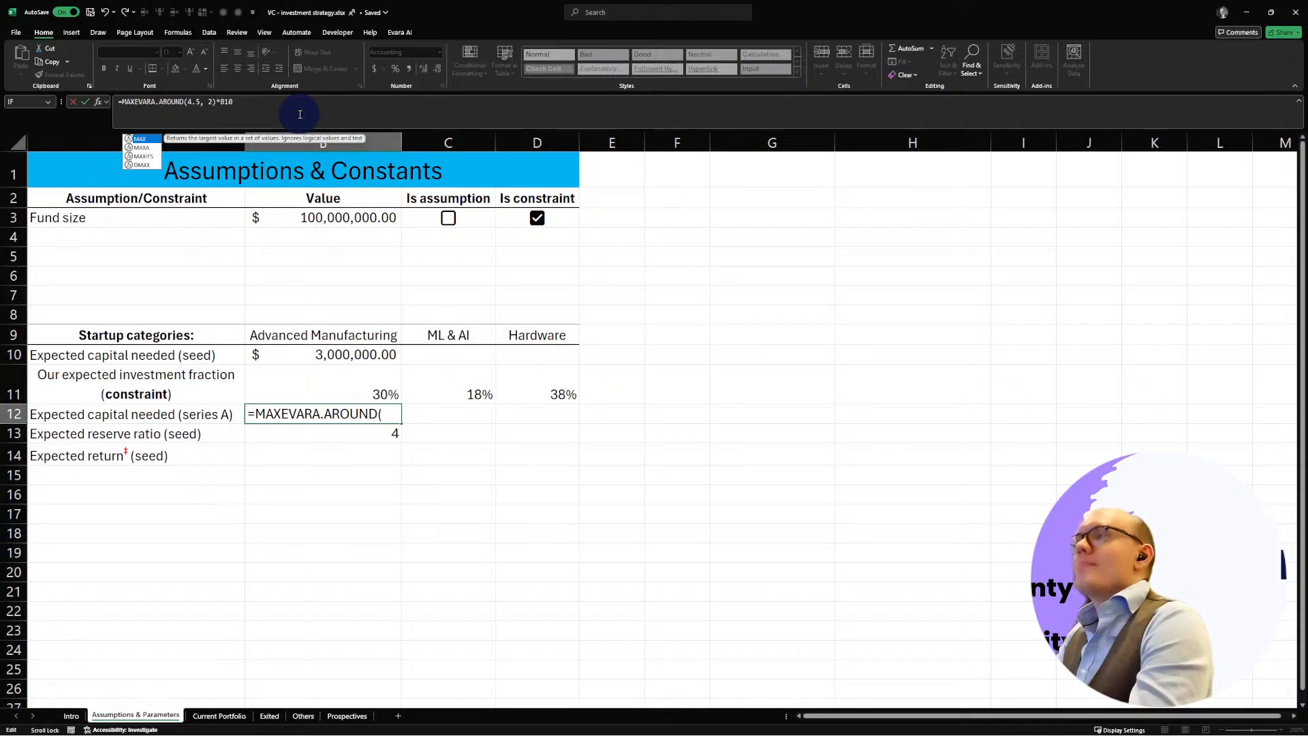
{"action": "type", "text": "("}
{"action": "left_click", "coordinate": [238, 101]}
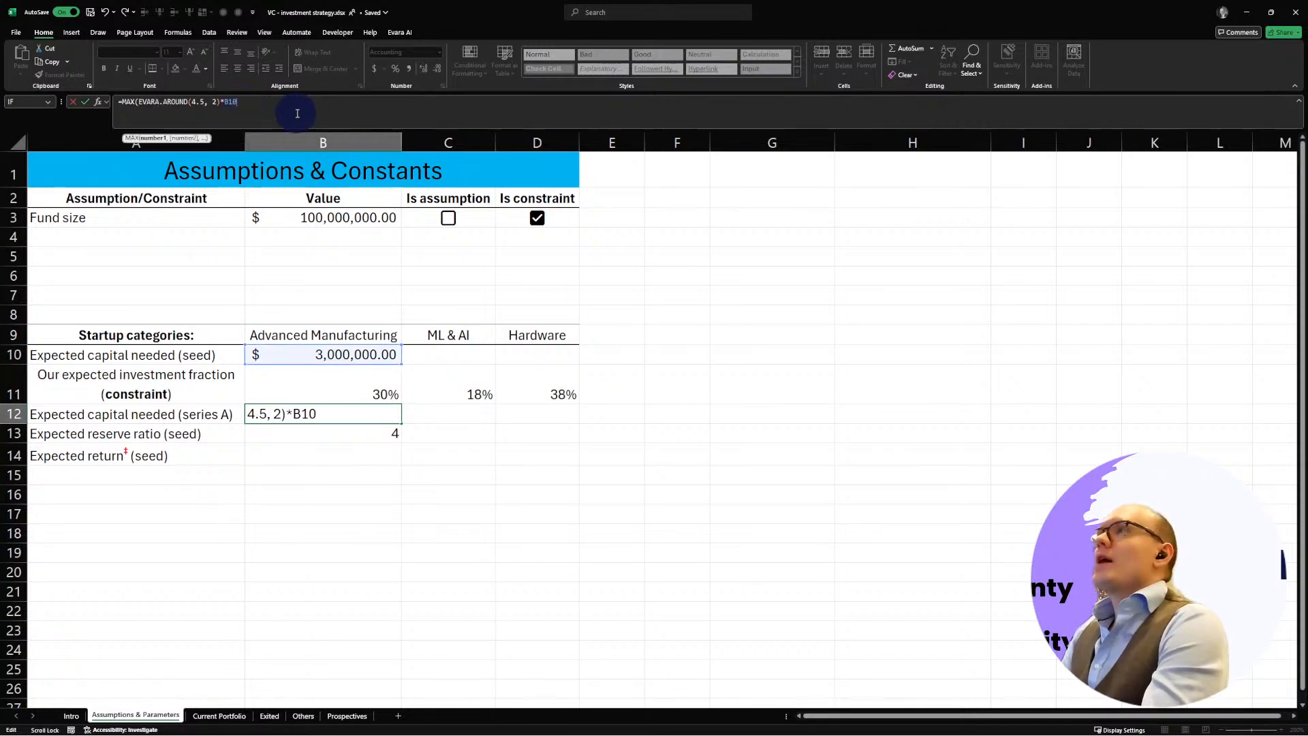
{"action": "type", "text": ","}
{"action": "key", "text": "BackSpace"}
{"action": "key", "text": "BackSpace"}
{"action": "key", "text": "BackSpace"}
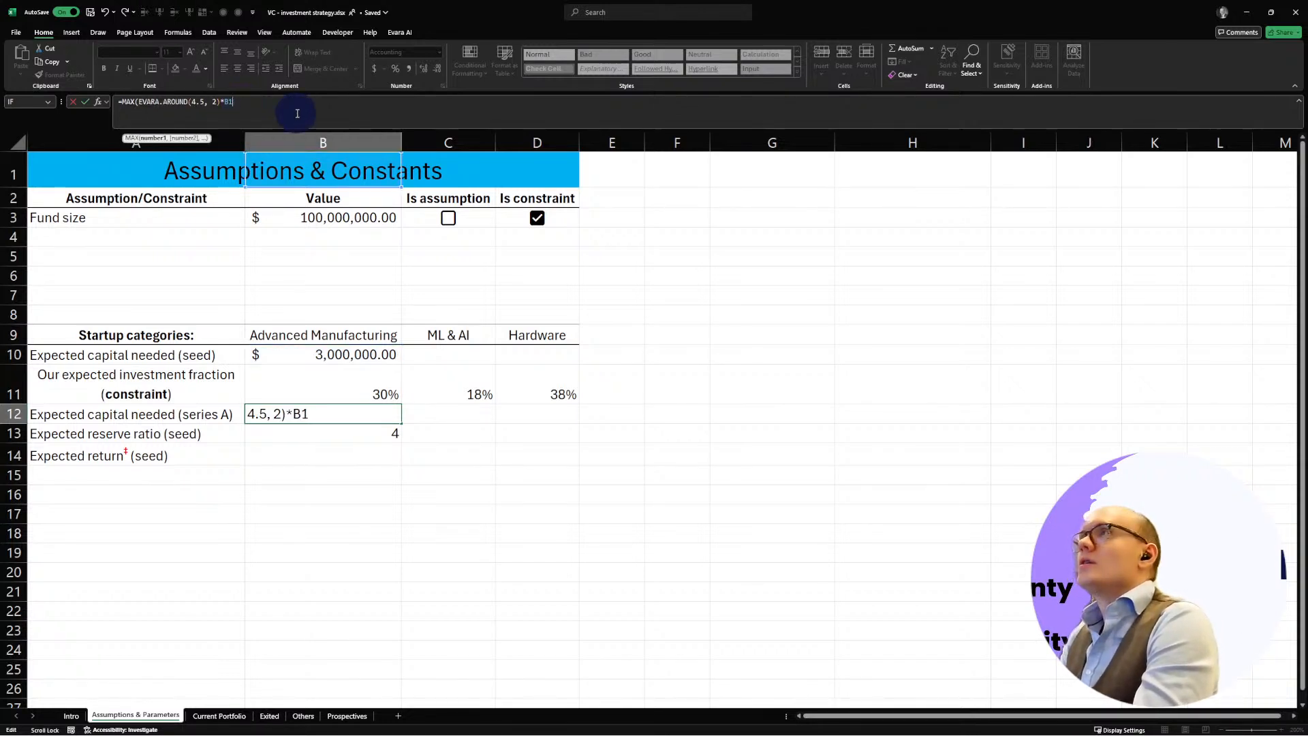
{"action": "type", "text": "0,0"}
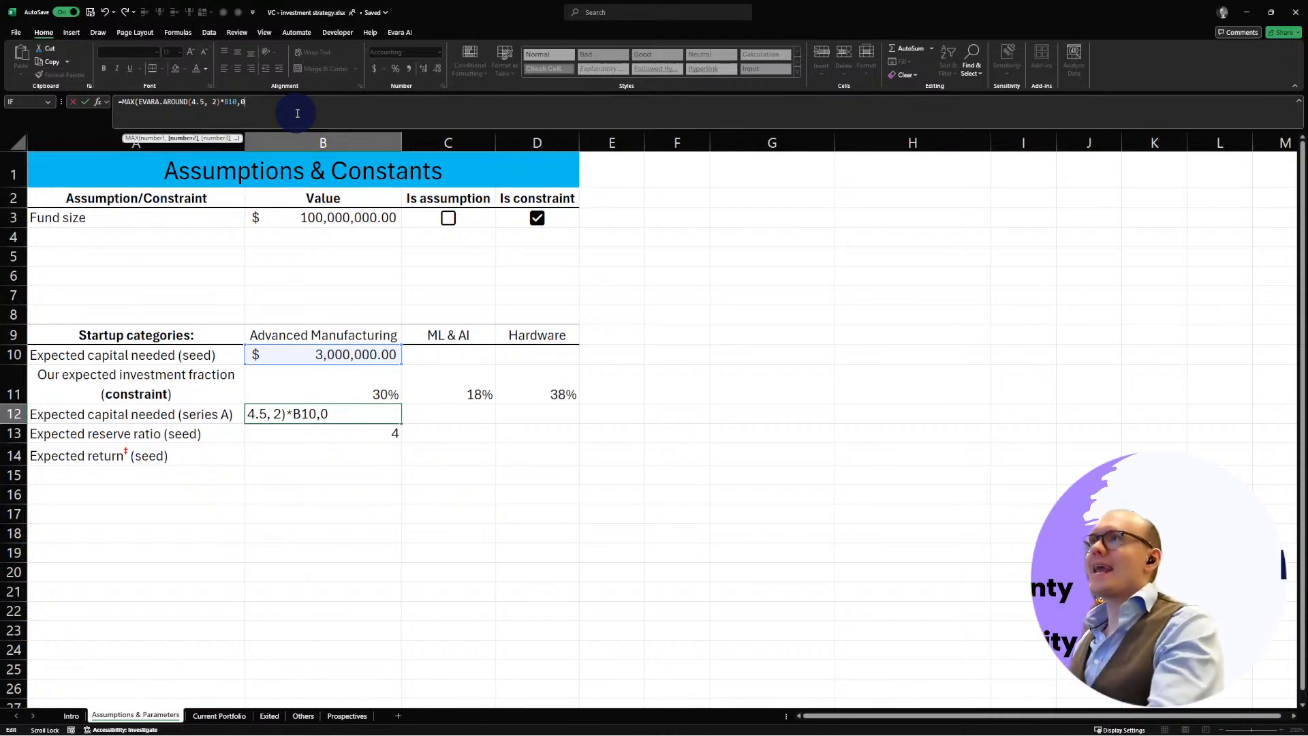
{"action": "key", "text": "BackSpace"}
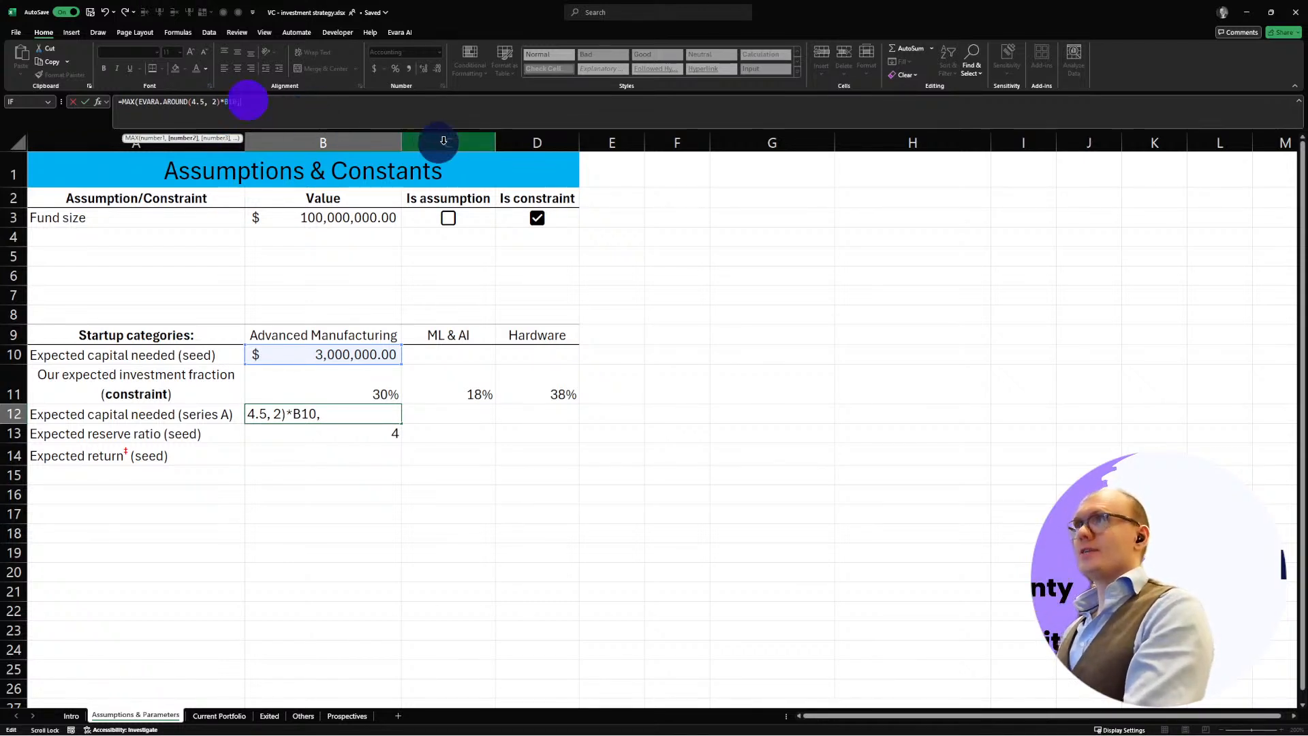
{"action": "type", "text": "1."}
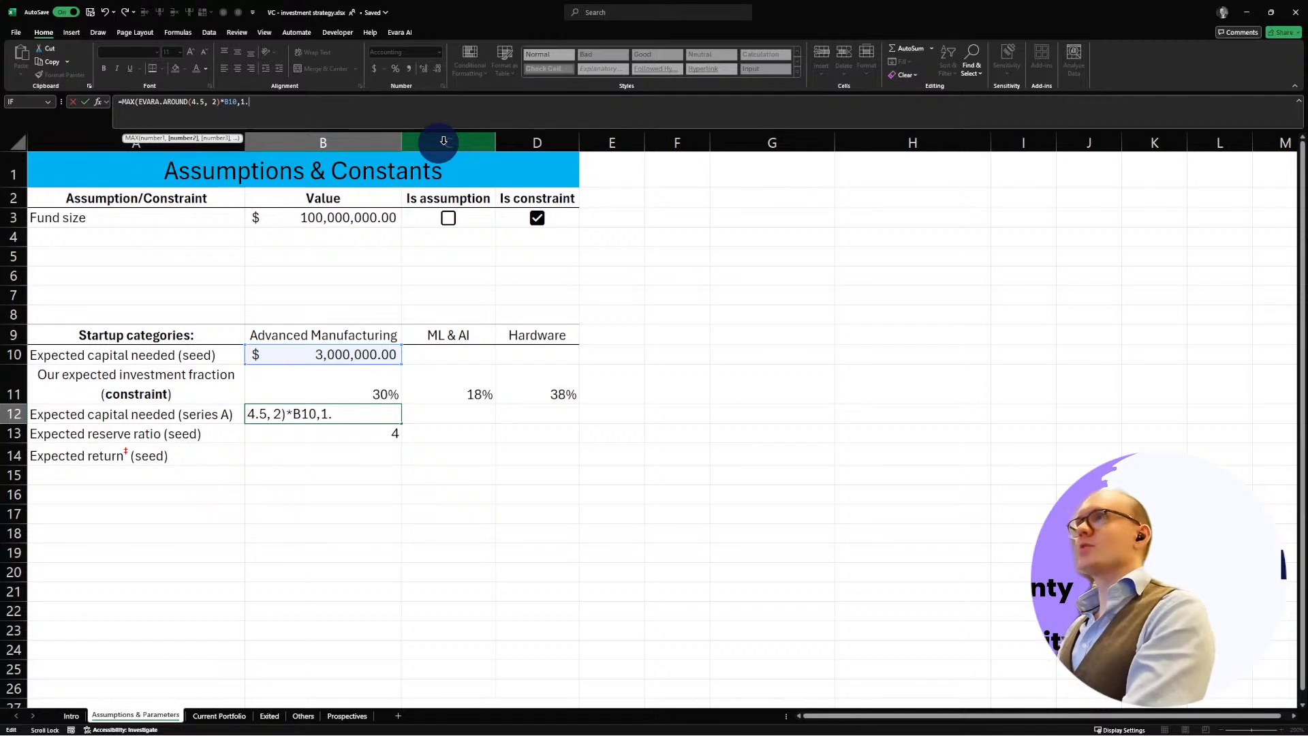
{"action": "type", "text": "5)"}
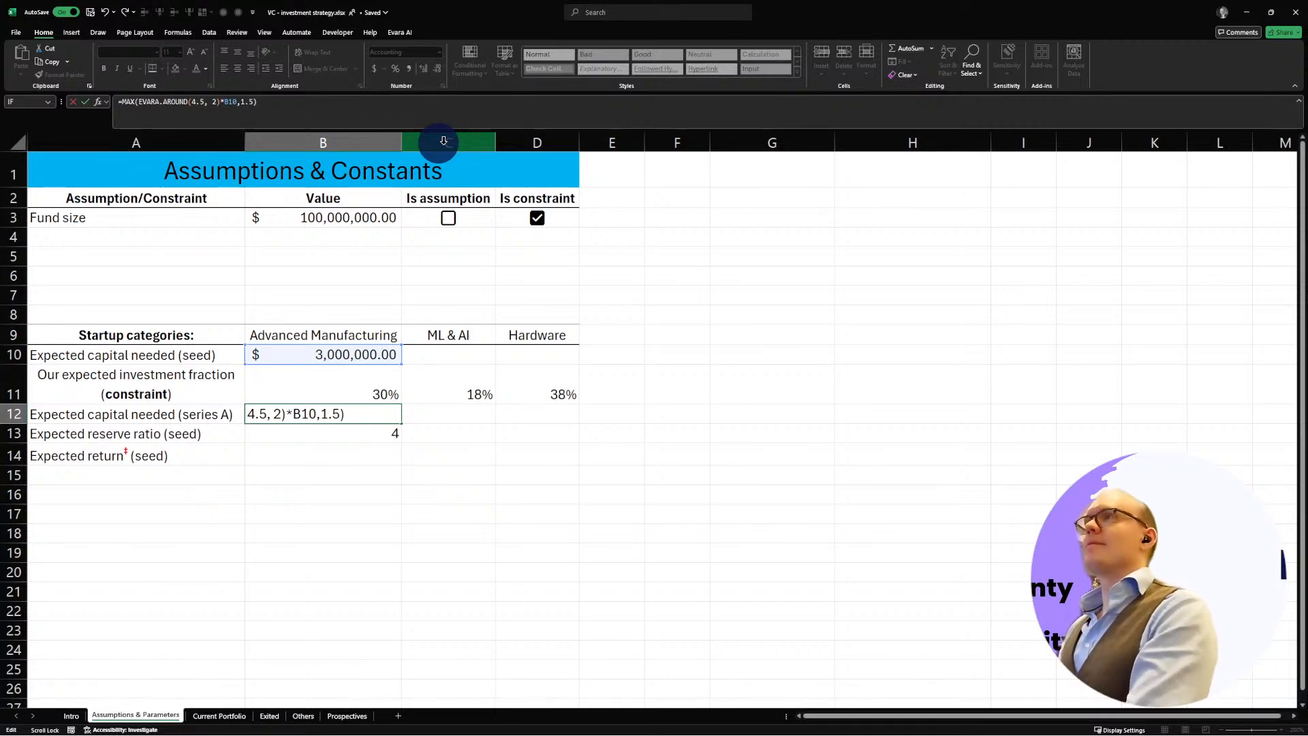
Step: Set the MAX floor in B12 to 0, add 1.5 outside it and use 4 as the centre: =MAX(EVARA.AROUND(4, 2)*B10,0) + 1.5
{"action": "left_click", "coordinate": [277, 102]}
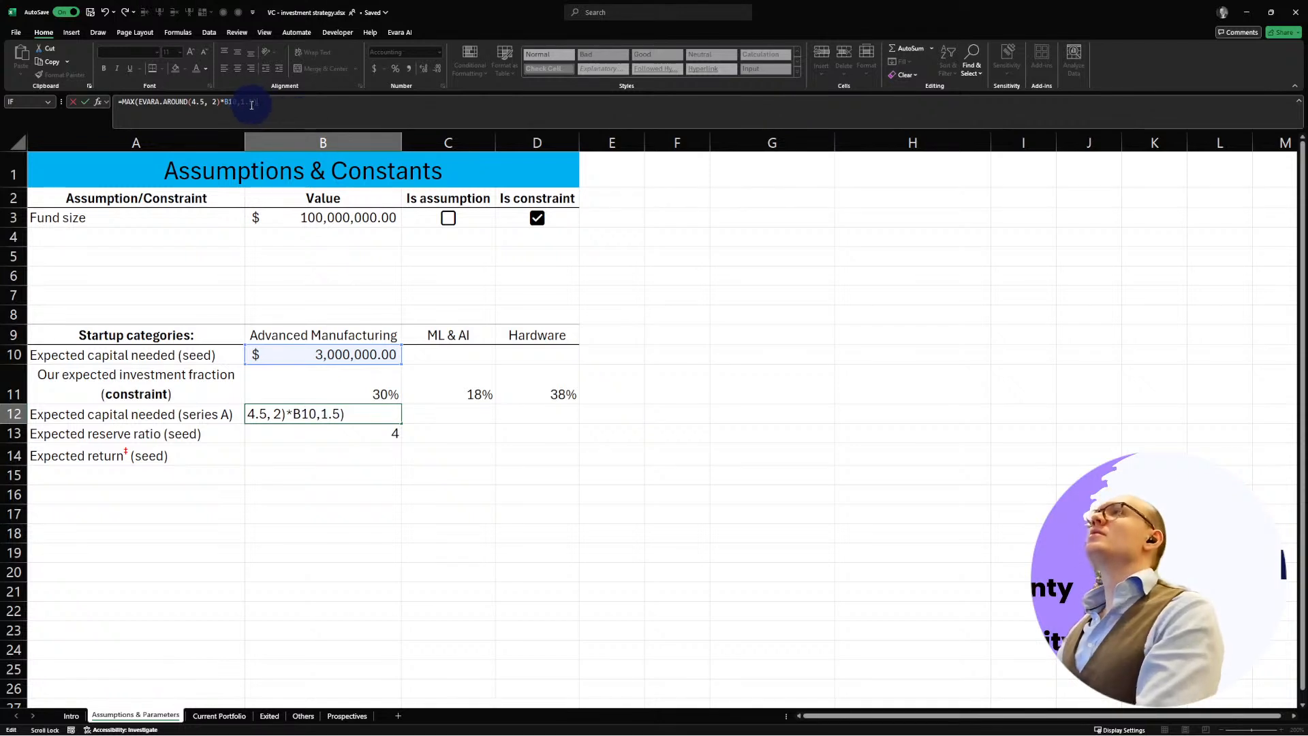
{"action": "left_click_drag", "start_coordinate": [240, 102], "coordinate": [251, 102]}
{"action": "key", "text": "BackSpace"}
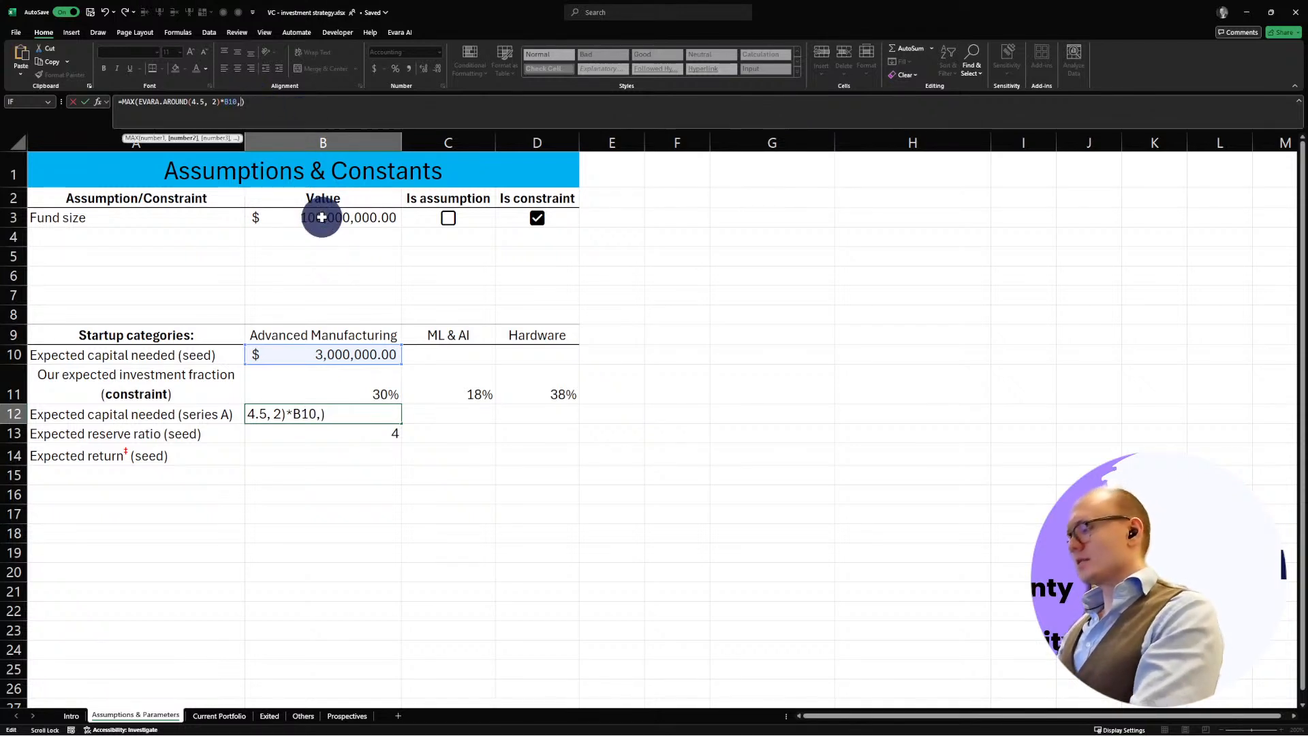
{"action": "type", "text": "0"}
{"action": "key", "text": "Right"}
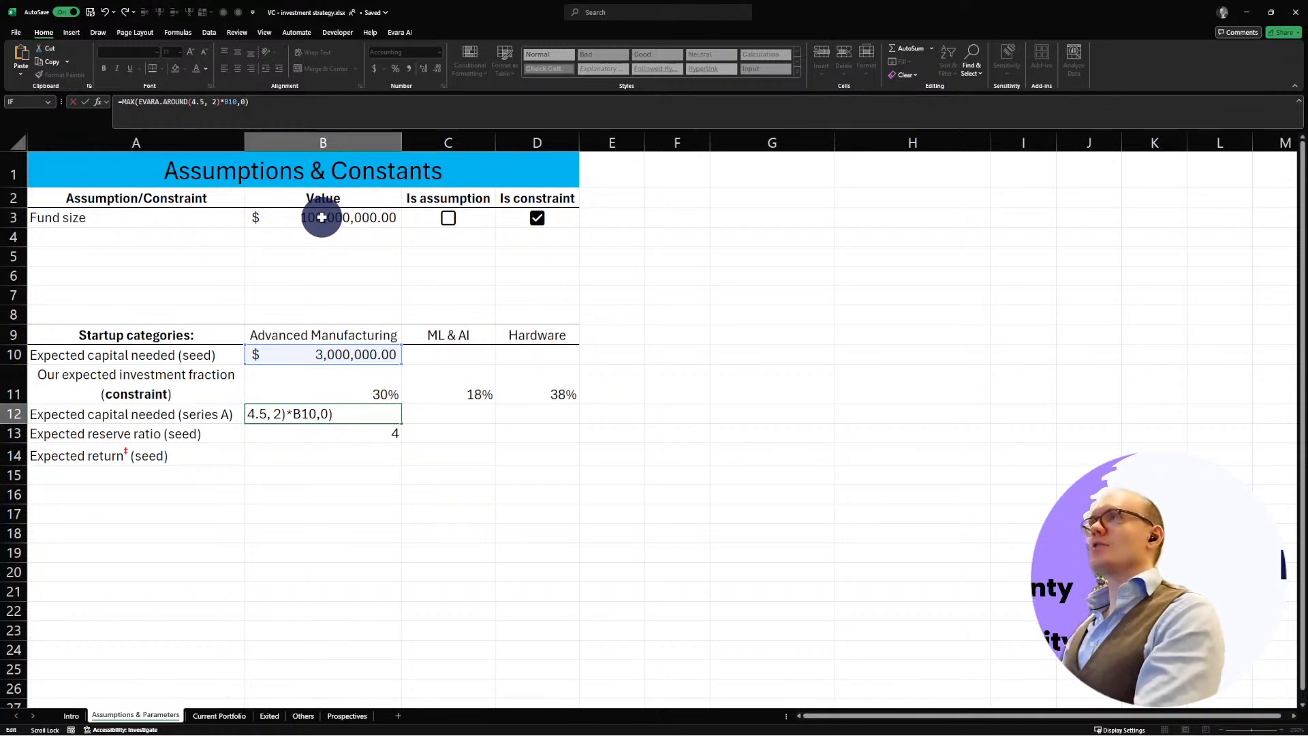
{"action": "type", "text": "+ 1.5"}
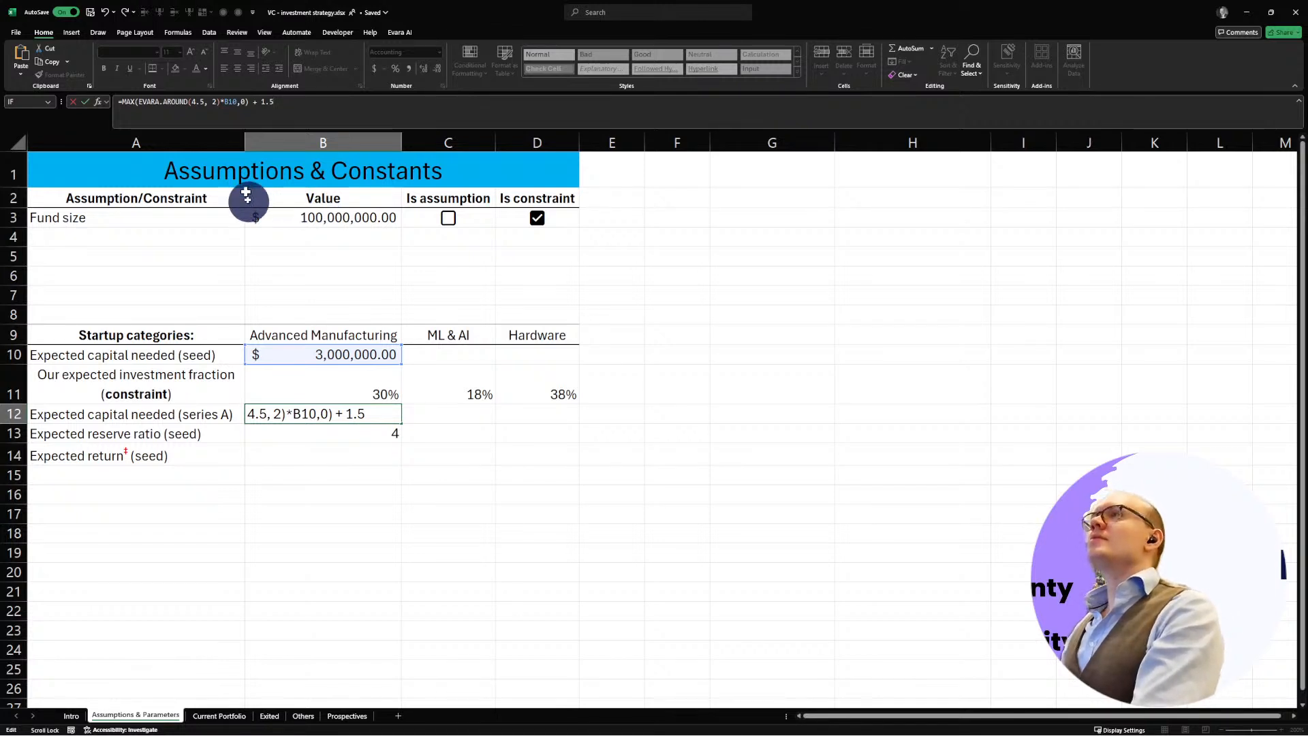
{"action": "left_click", "coordinate": [198, 101]}
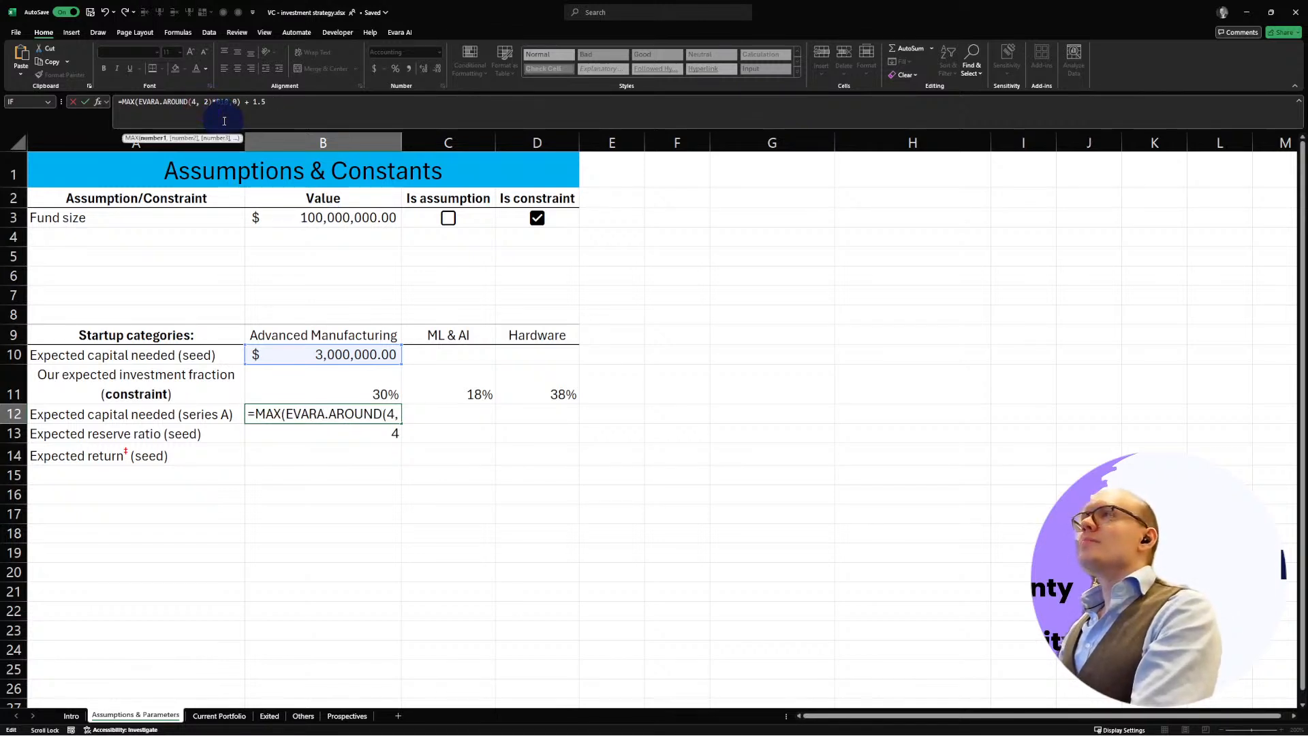
{"action": "key", "text": "Return"}
Step: Restructure the B12 formula so the seed capital multiplies the whole sum: =(MAX(EVARA.AROUND(4, 2),0) + 1.5)*B10
{"action": "left_click", "coordinate": [340, 414]}
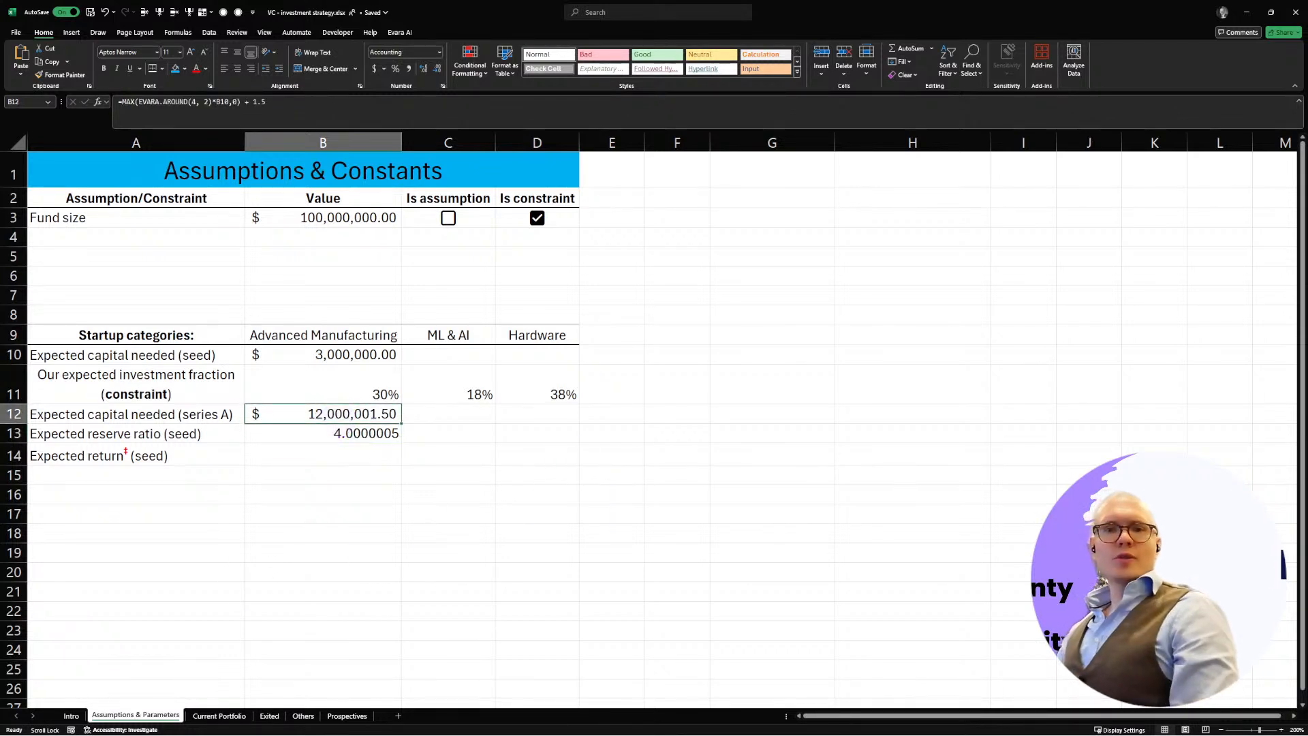
{"action": "left_click", "coordinate": [225, 102]}
{"action": "key", "text": "BackSpace"}
{"action": "key", "text": "BackSpace"}
{"action": "key", "text": "BackSpace"}
{"action": "key", "text": "BackSpace"}
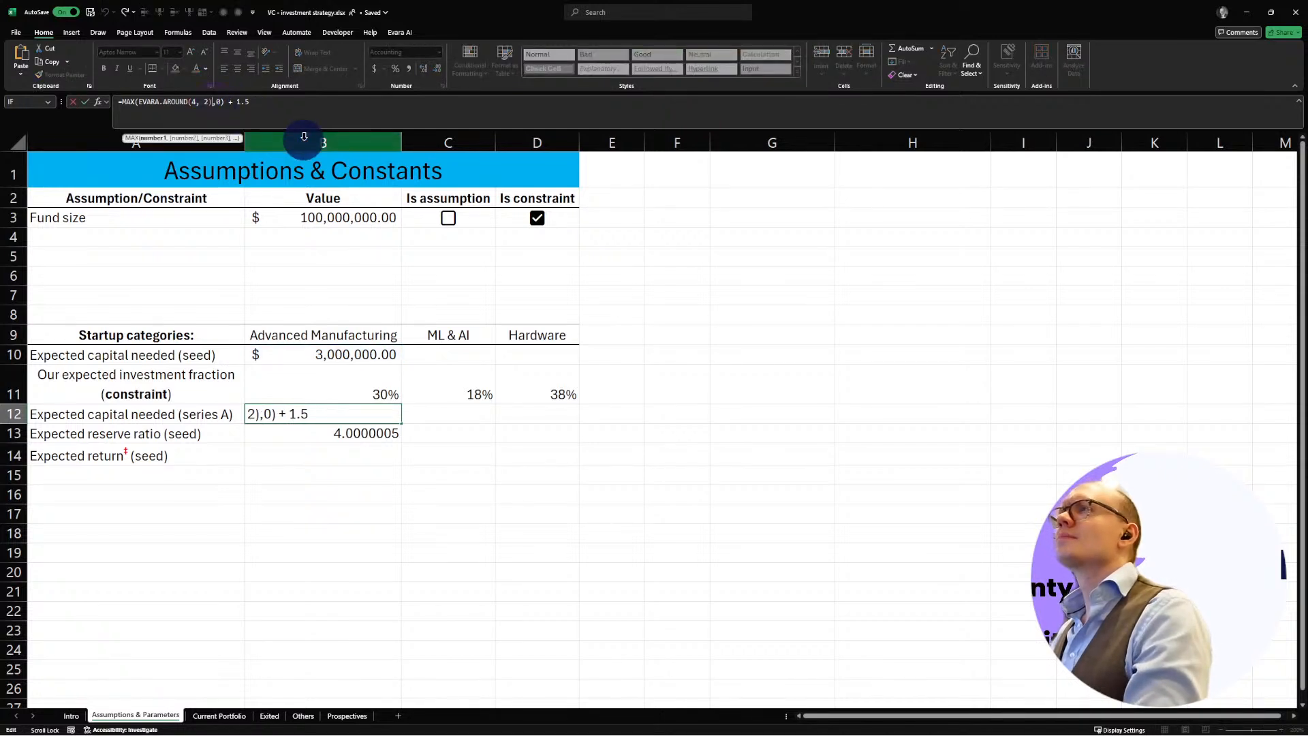
{"action": "left_click", "coordinate": [276, 102]}
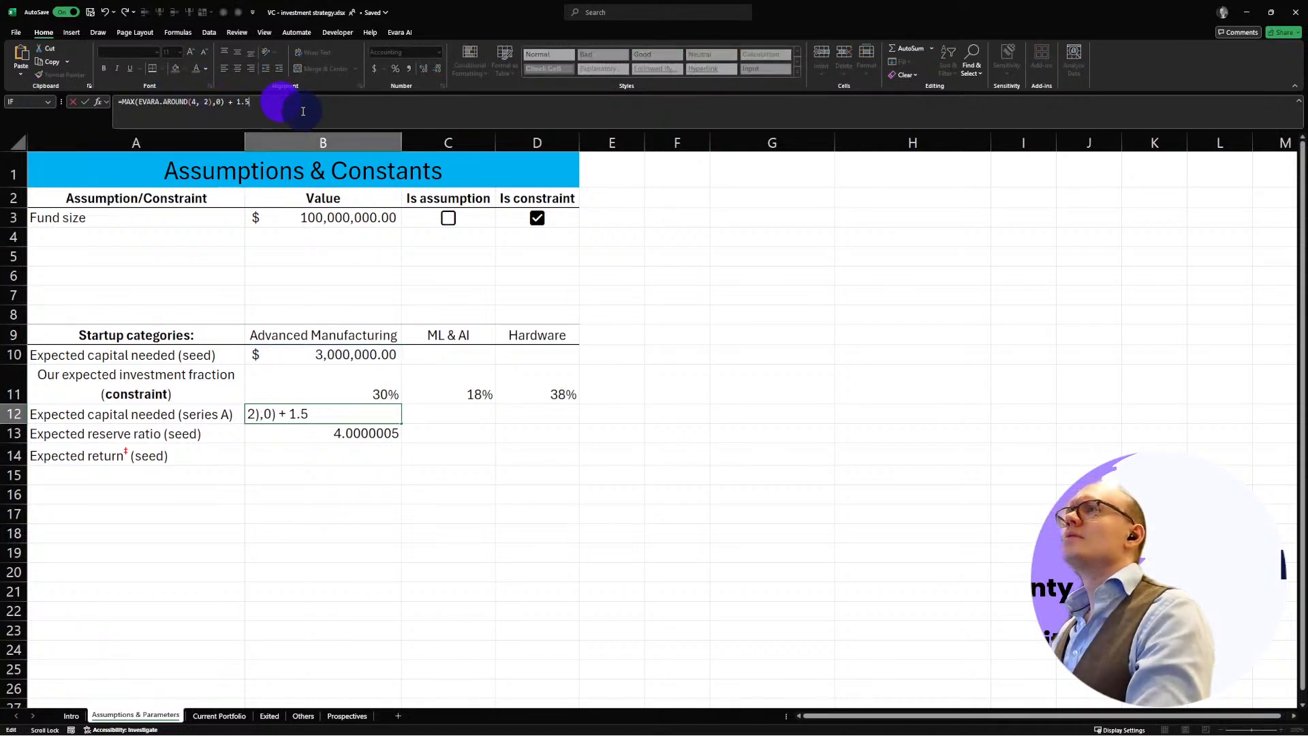
{"action": "type", "text": ")*B10"}
{"action": "left_click", "coordinate": [127, 104]}
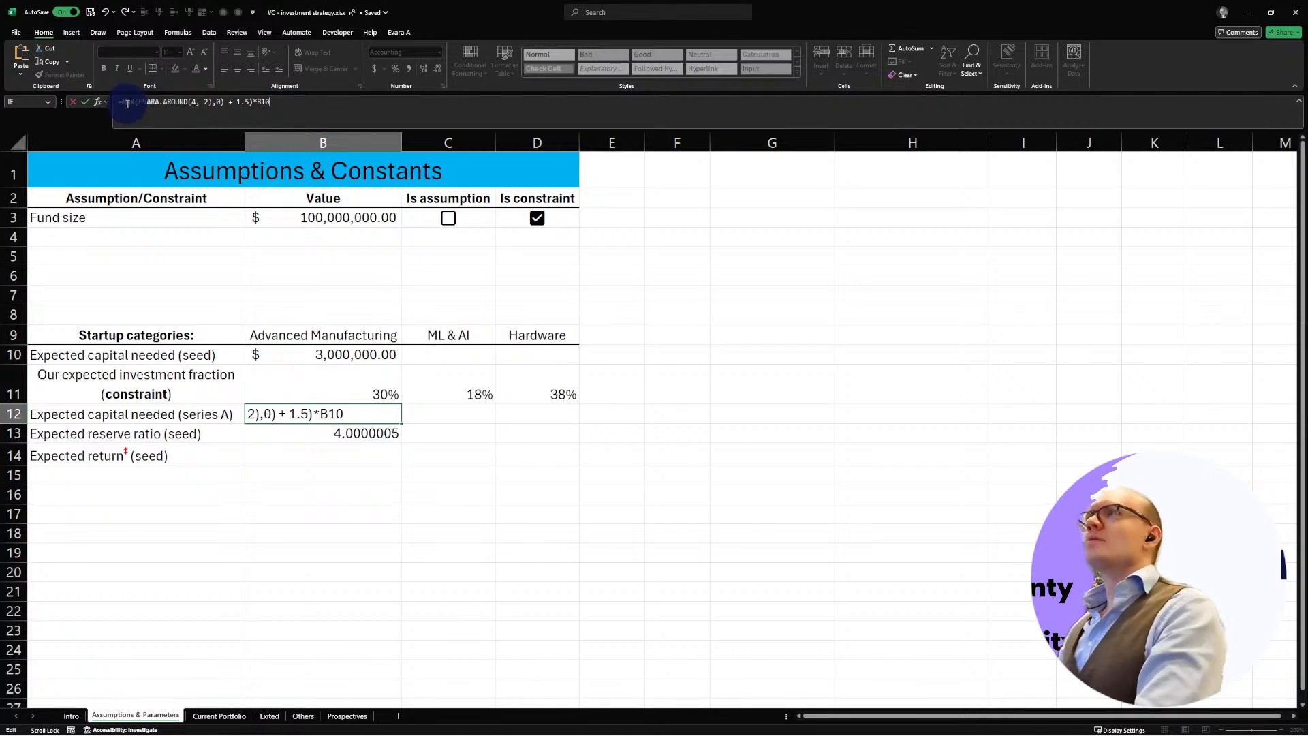
{"action": "type", "text": "("}
{"action": "key", "text": "Return"}
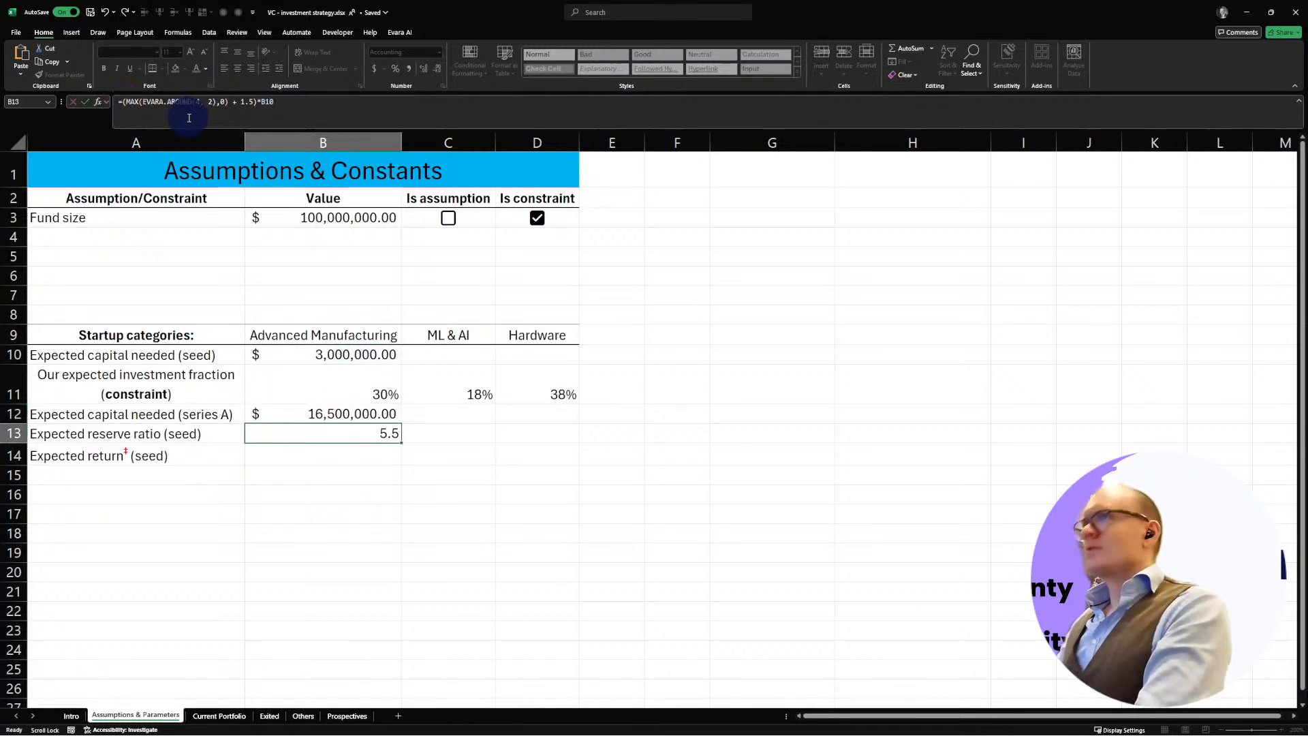
{"action": "left_click", "coordinate": [333, 415]}
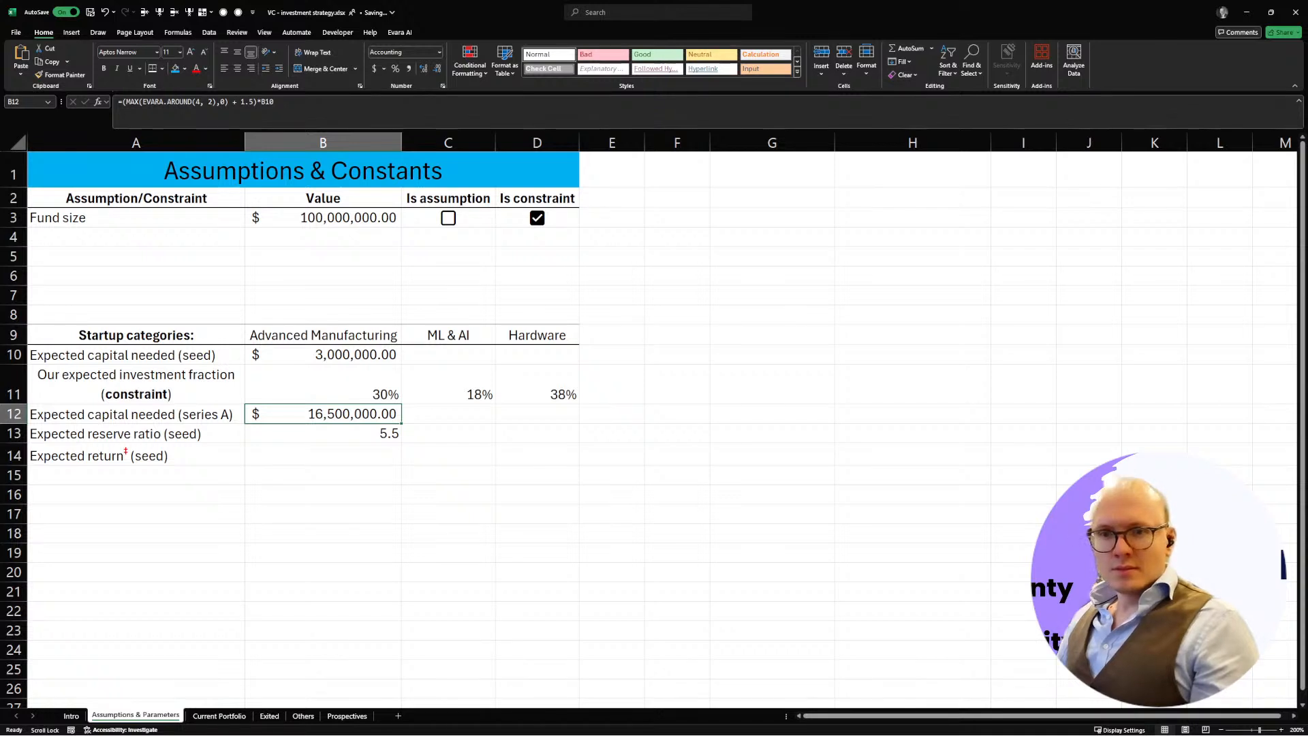
Step: Change the Advanced Manufacturing reserve ratio formula in B13 to divide by seed capital times investment fraction: =B12/(B10*B11)
{"action": "key", "text": "alt+Tab"}
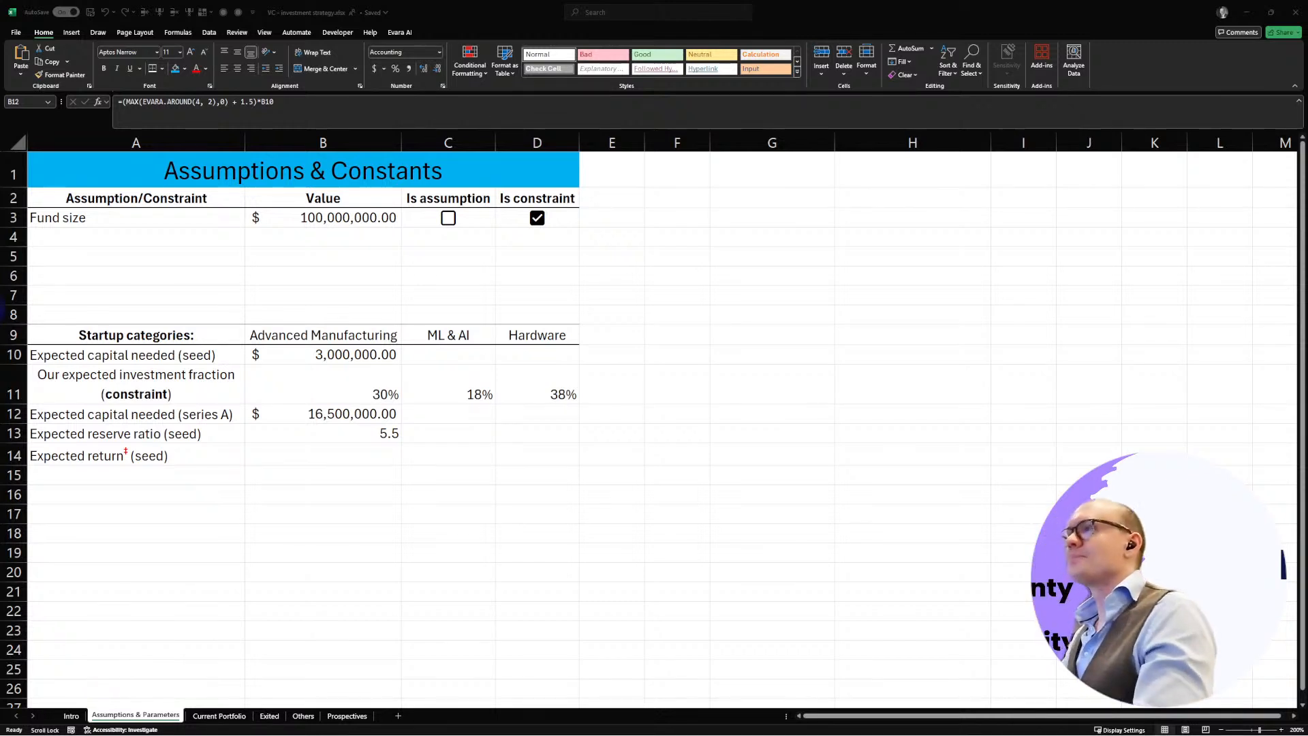
{"action": "left_click", "coordinate": [336, 440]}
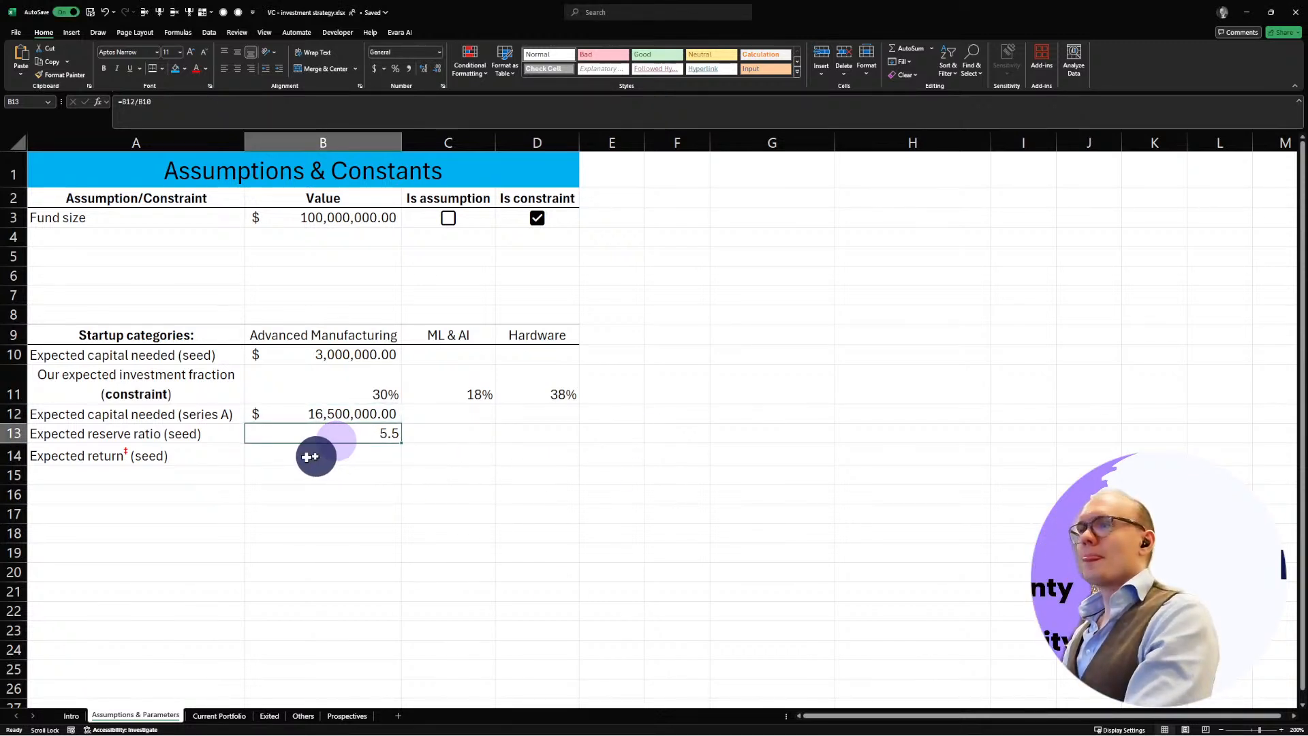
{"action": "left_click", "coordinate": [280, 454]}
{"action": "left_click", "coordinate": [323, 437]}
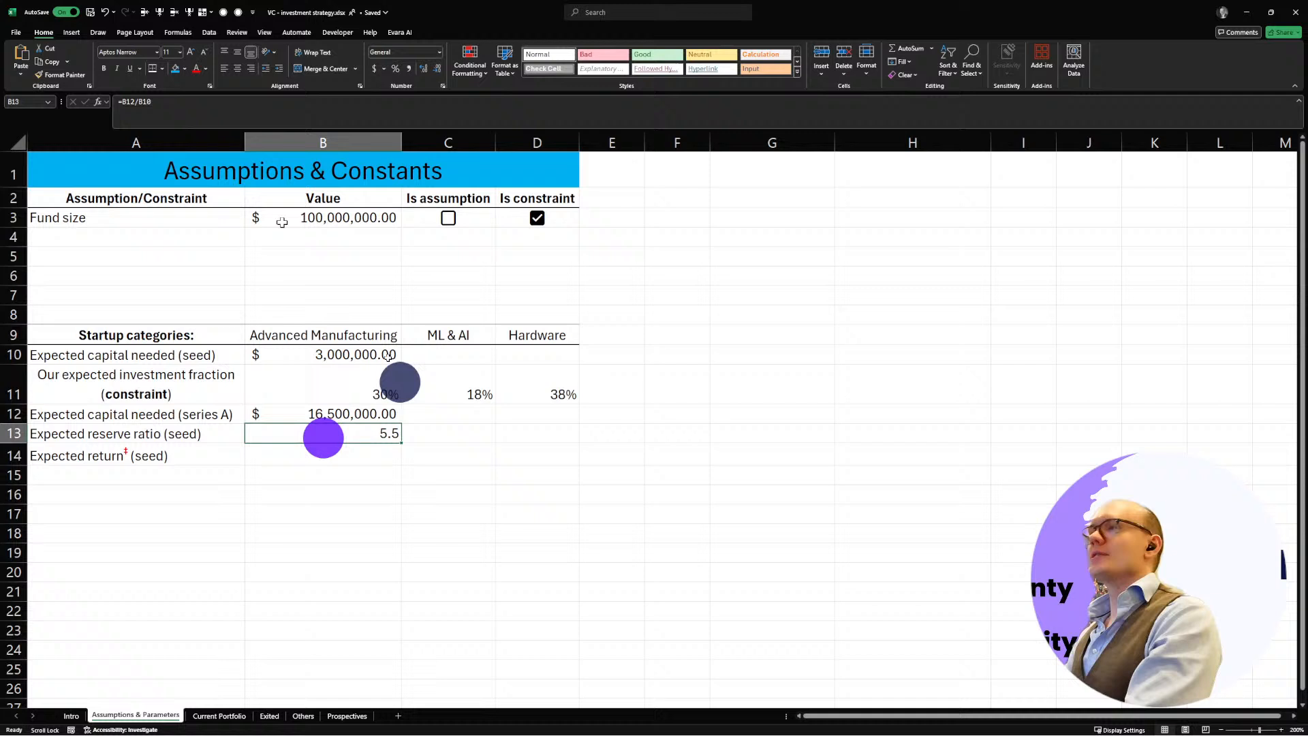
{"action": "left_click", "coordinate": [133, 104]}
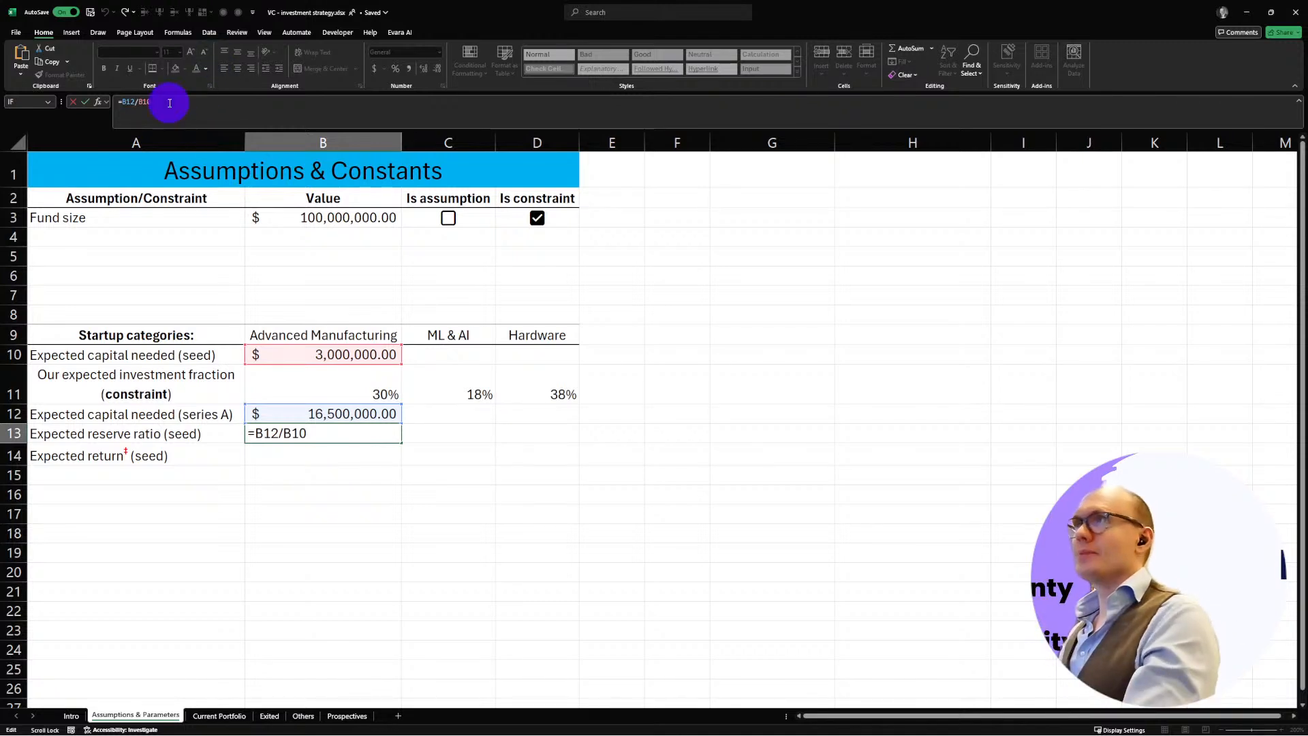
{"action": "left_click_drag", "start_coordinate": [160, 102], "coordinate": [127, 102]}
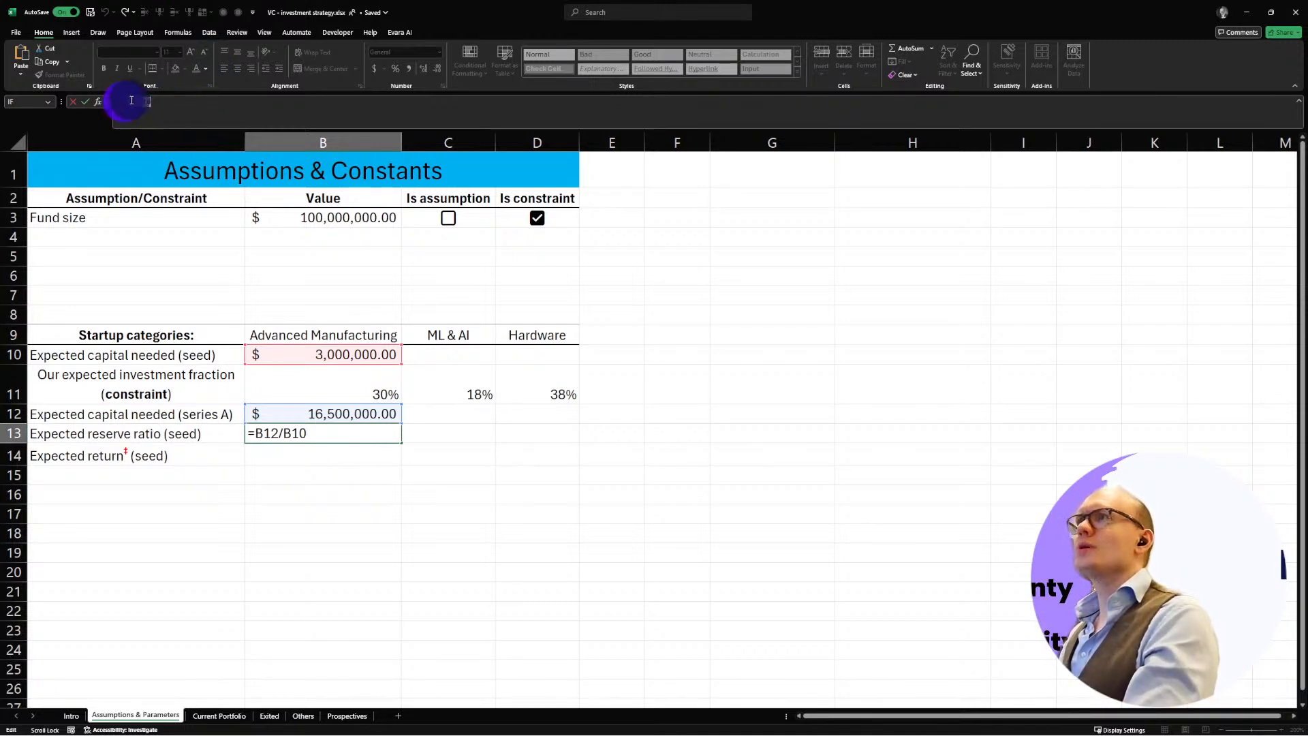
{"action": "left_click", "coordinate": [134, 101]}
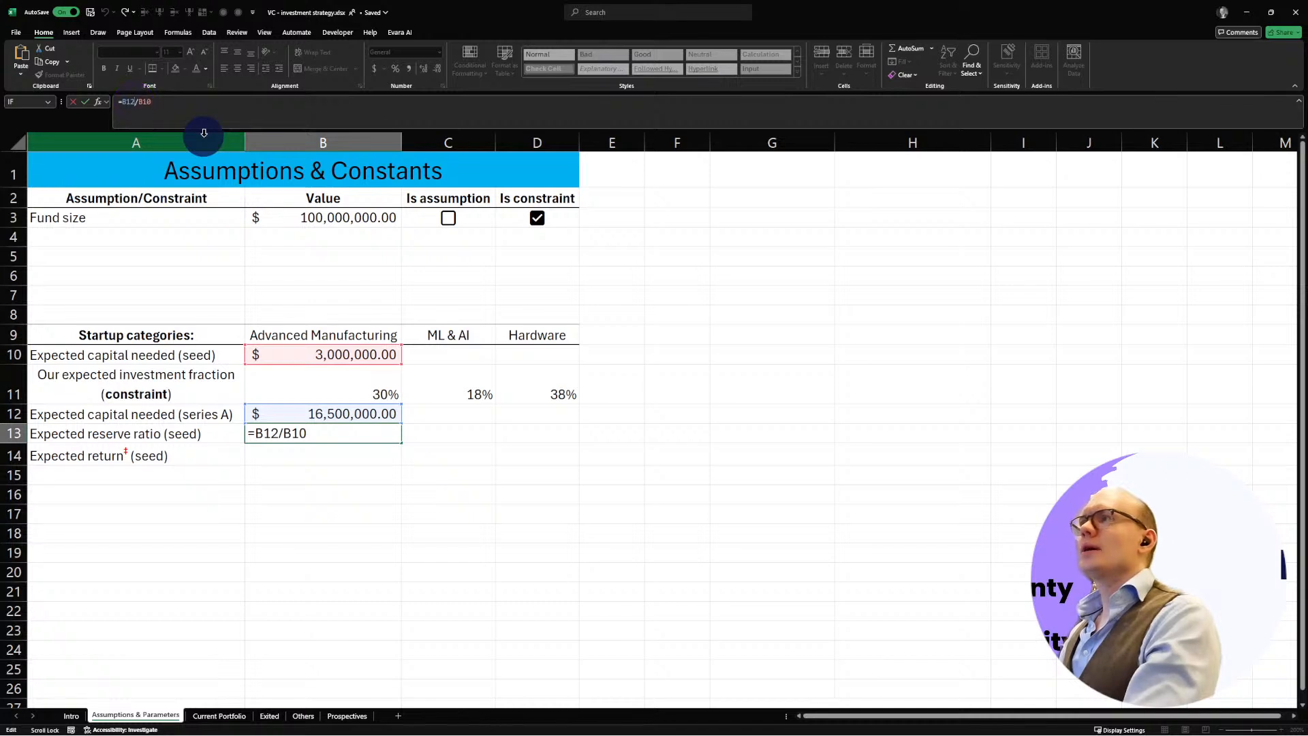
{"action": "left_click_drag", "start_coordinate": [155, 99], "coordinate": [135, 99]}
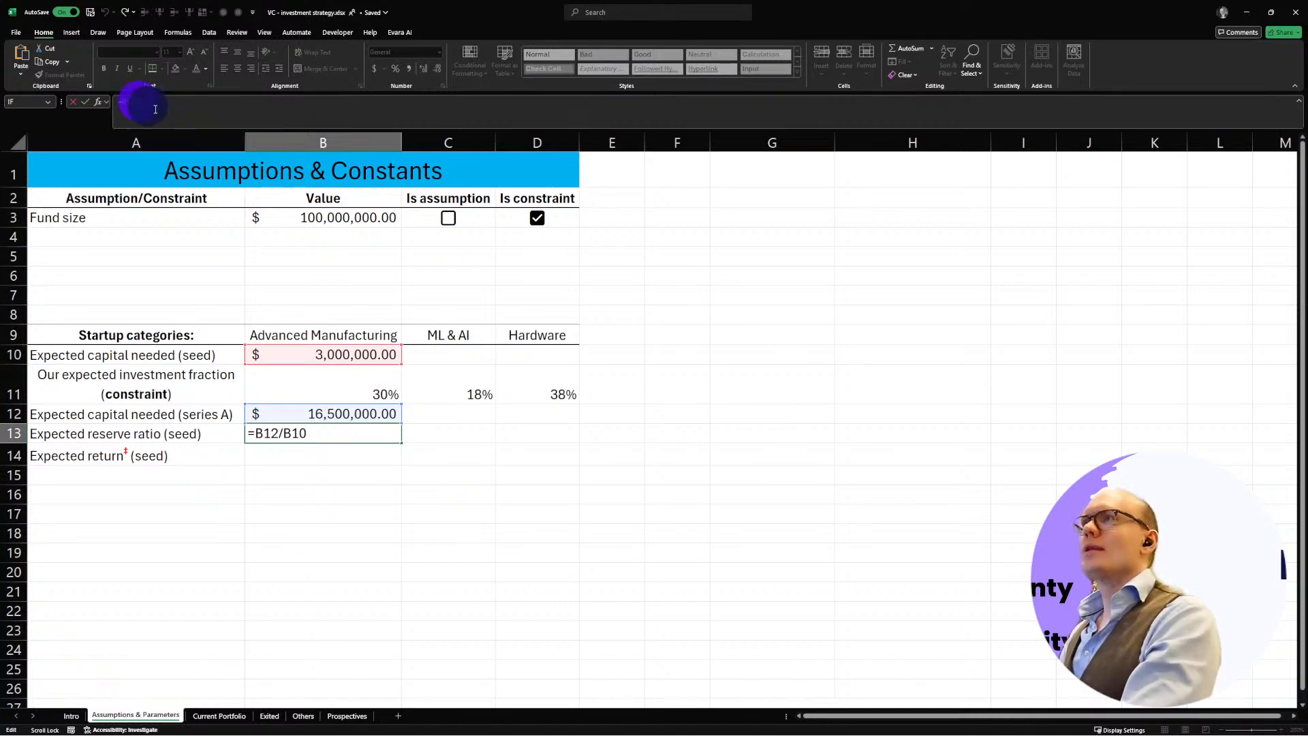
{"action": "type", "text": "(B10"}
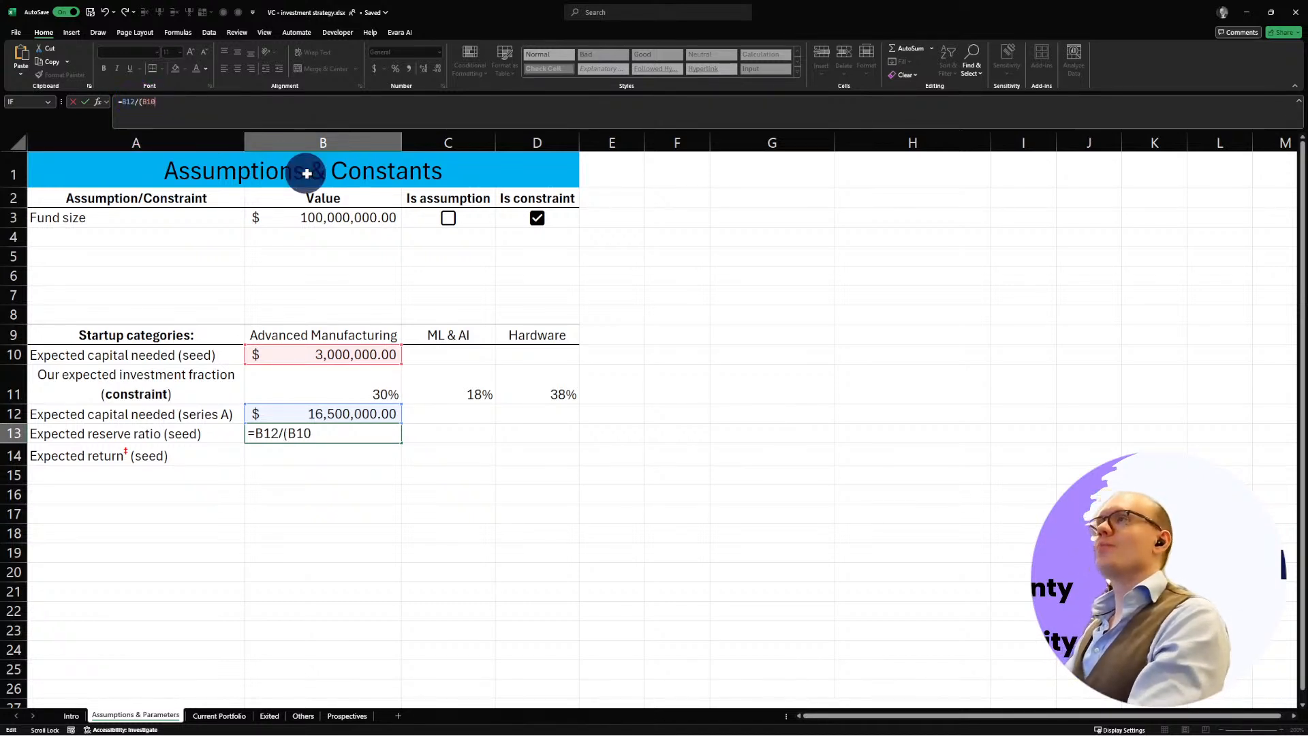
{"action": "type", "text": "*"}
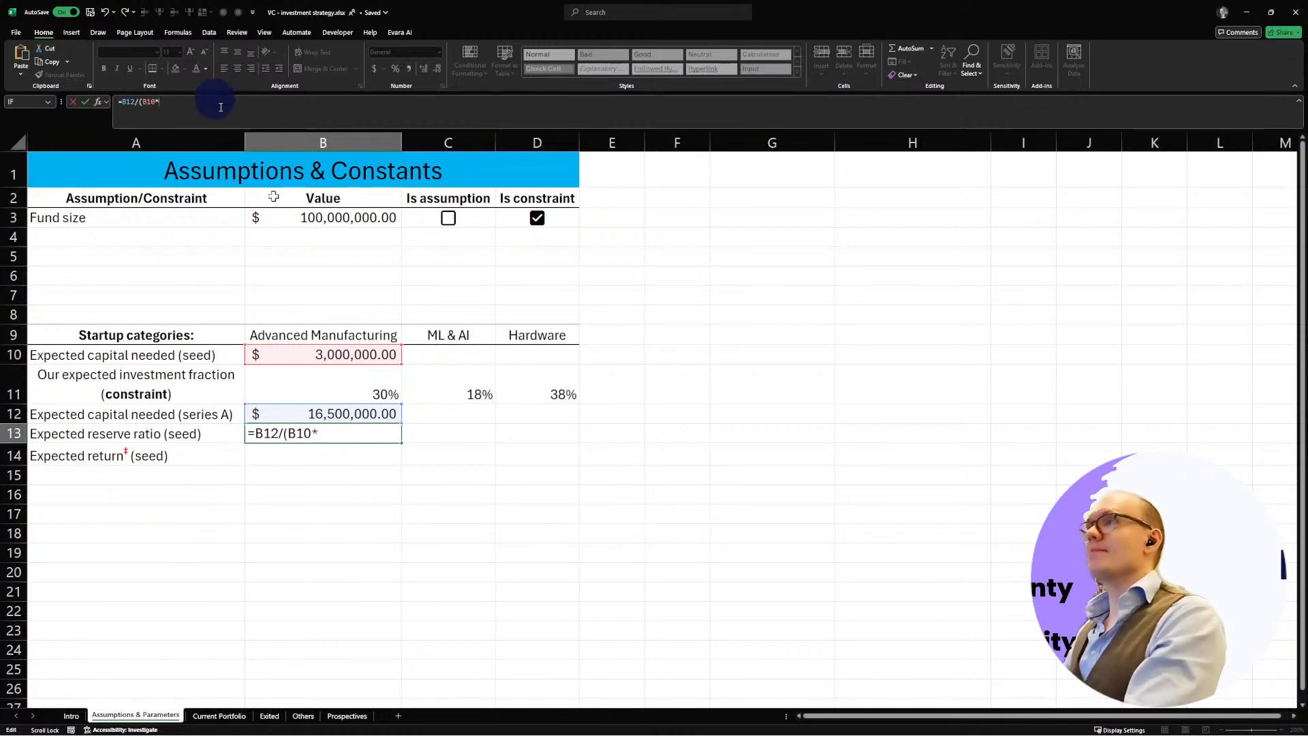
{"action": "left_click", "coordinate": [355, 383]}
{"action": "type", "text": ")"}
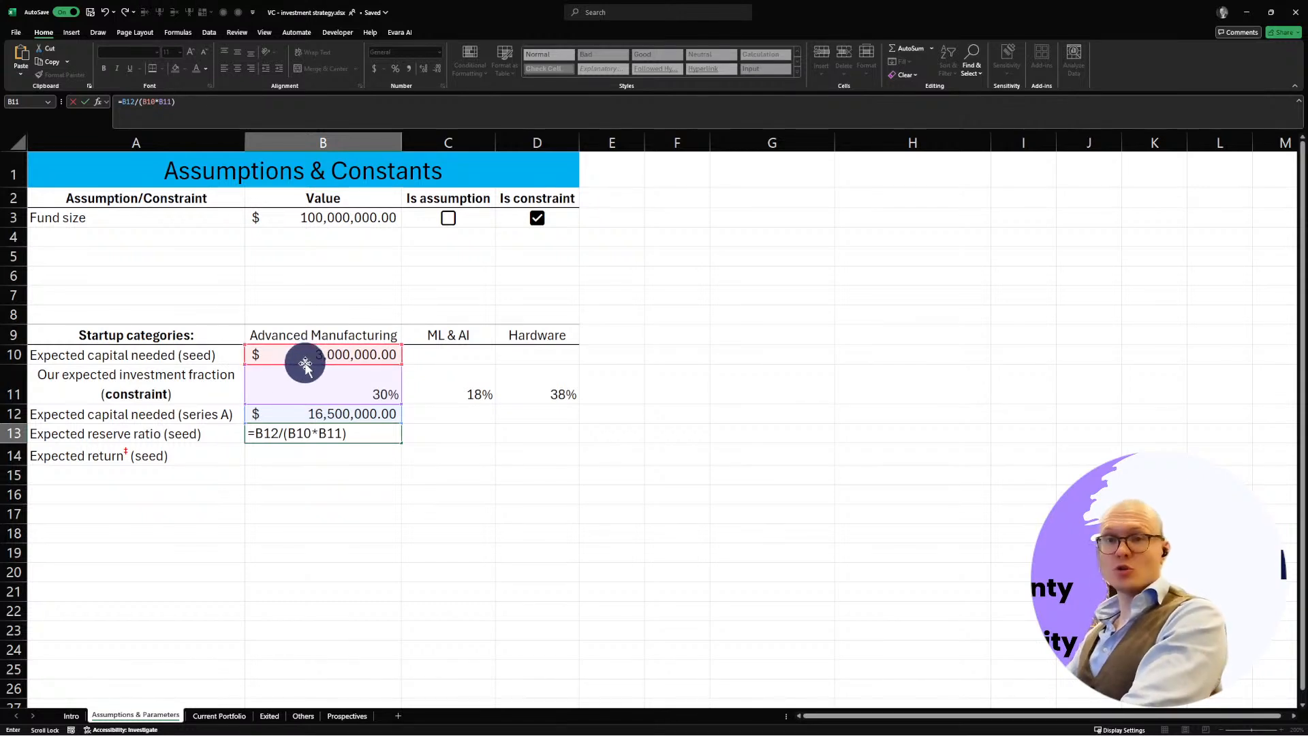
Step: Insert a reference to the investment fraction B11 and a closing parenthesis in front of B12 in the B13 formula
{"action": "left_click", "coordinate": [129, 103]}
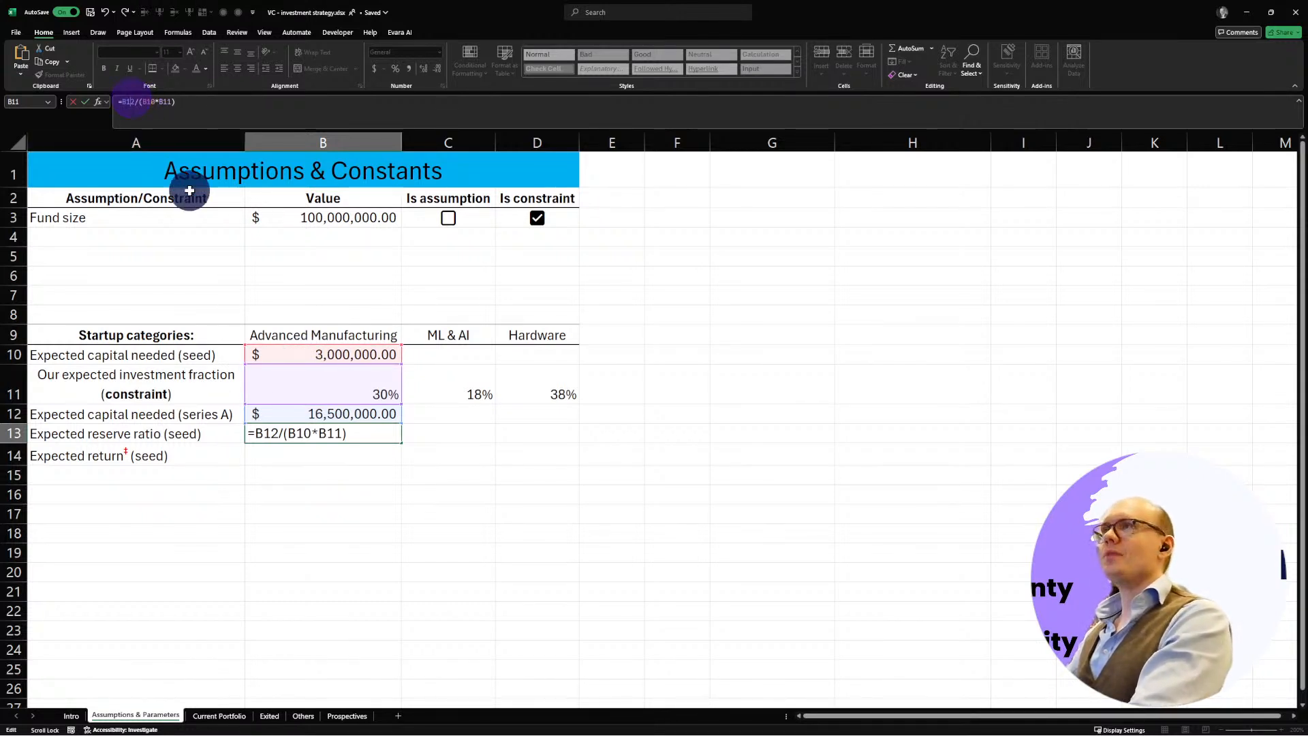
{"action": "type", "text": "("}
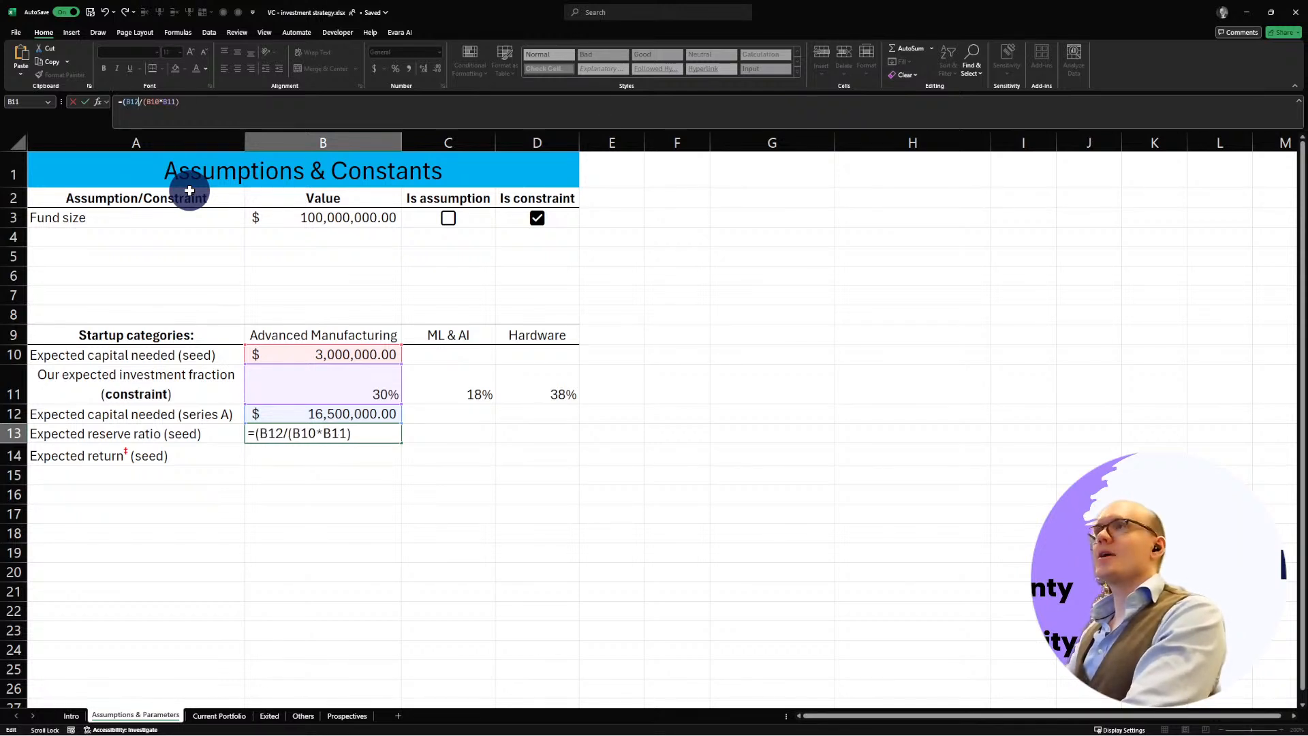
{"action": "key", "text": "BackSpace"}
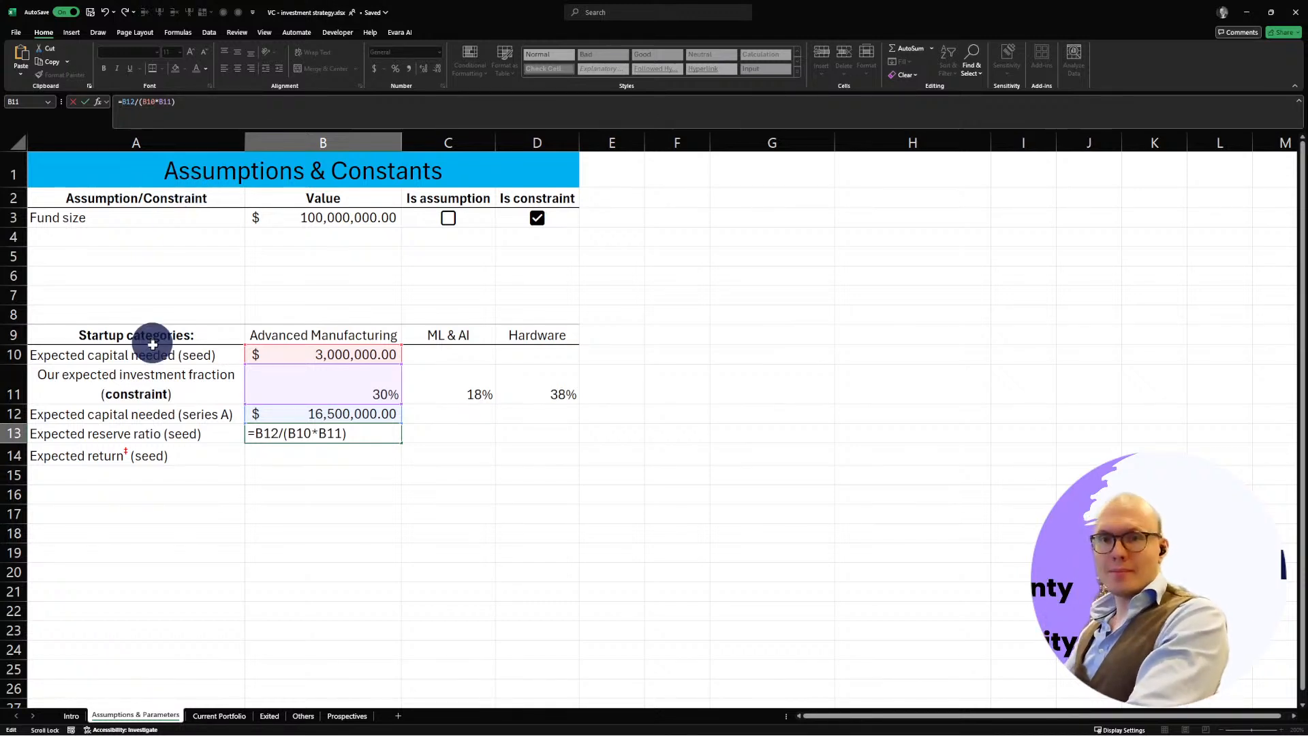
{"action": "left_click", "coordinate": [329, 385]}
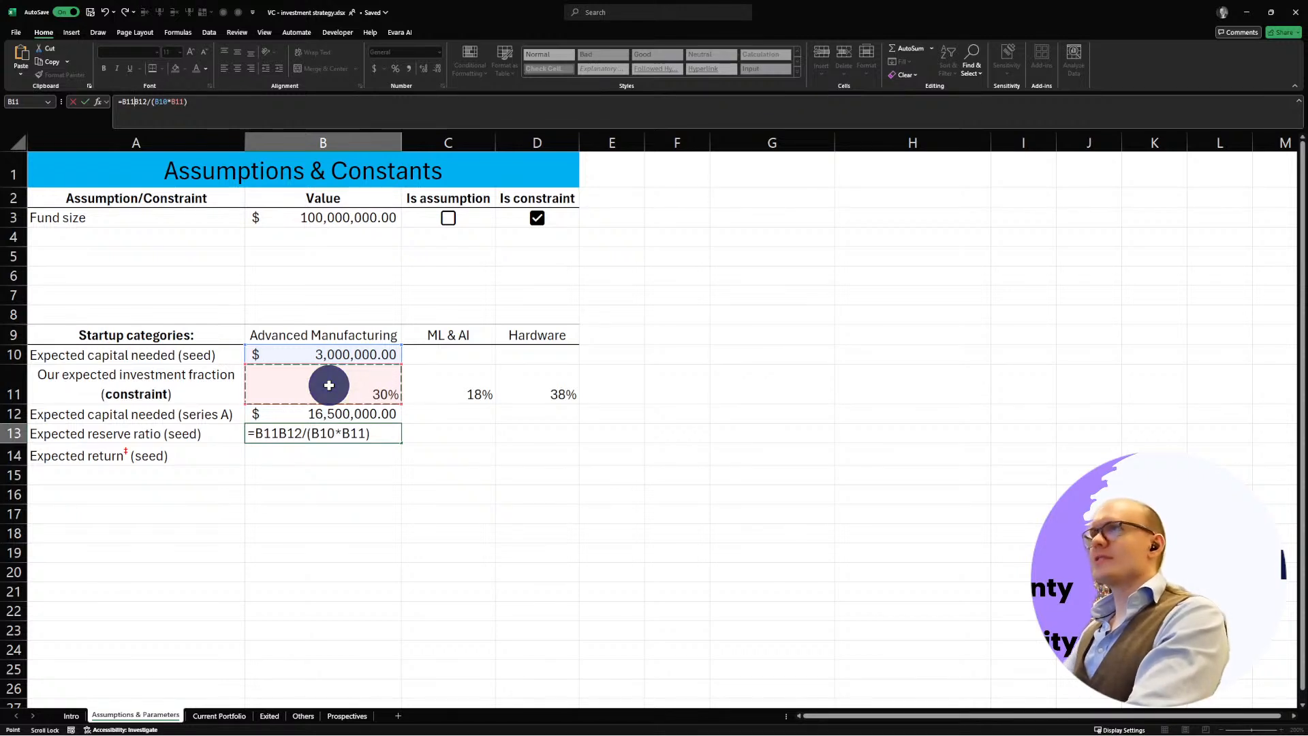
{"action": "type", "text": ")"}
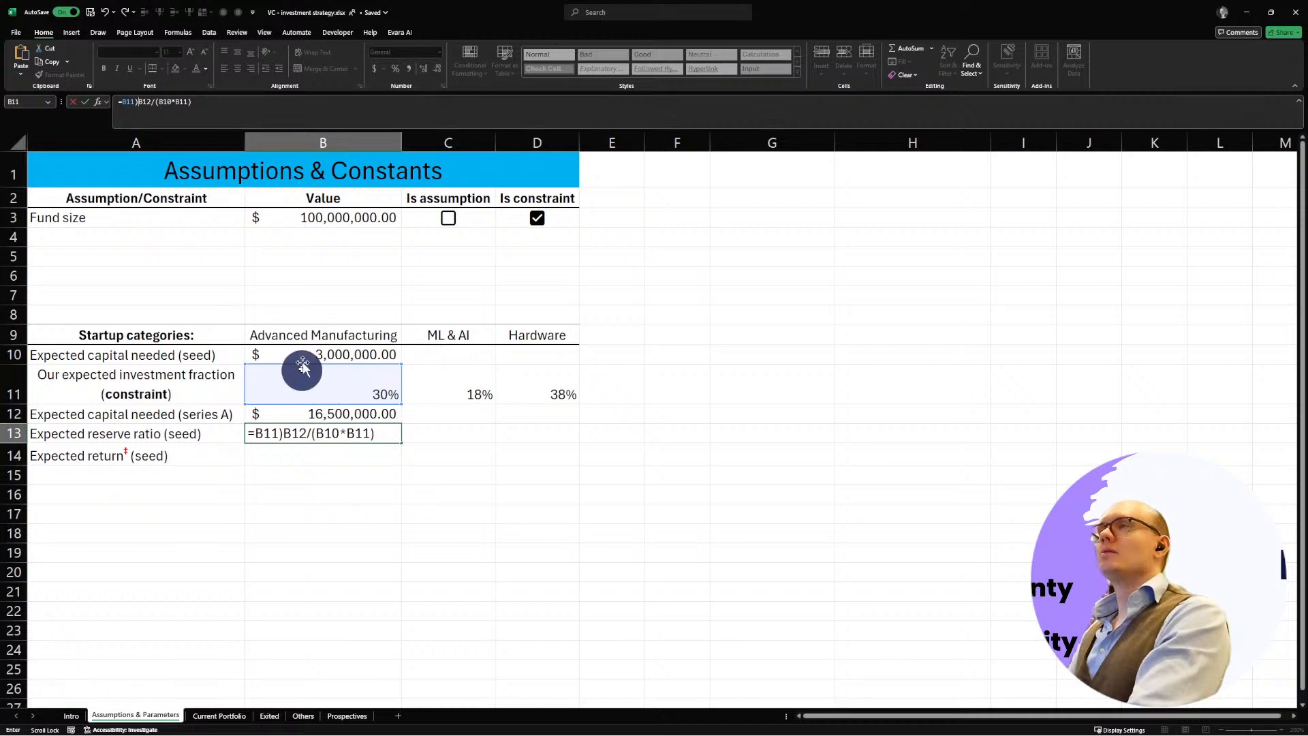
Step: Insert the EVARA.BETWEEN function in front of the leading B11 reference, giving =EVARA.BETWEEN(B11)B12/(B10*B11)
{"action": "left_click", "coordinate": [125, 98]}
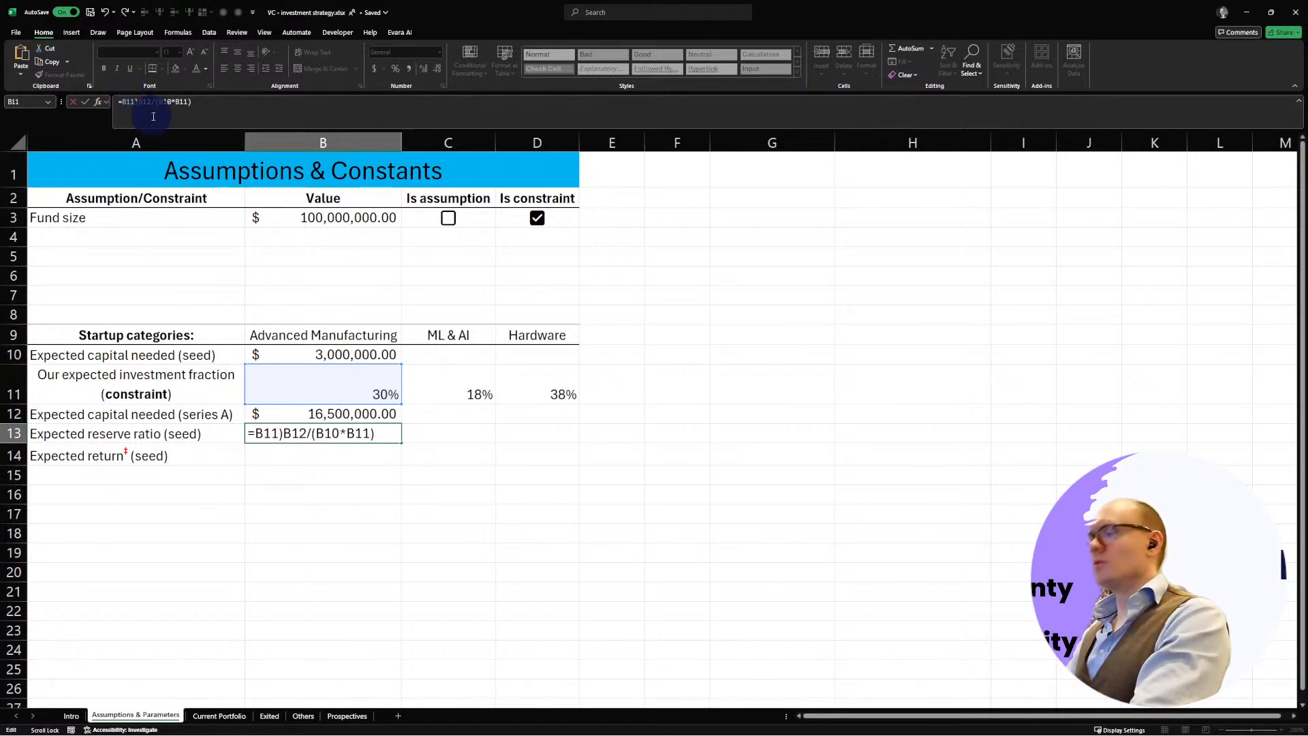
{"action": "type", "text": "Eva"}
{"action": "key", "text": "Down"}
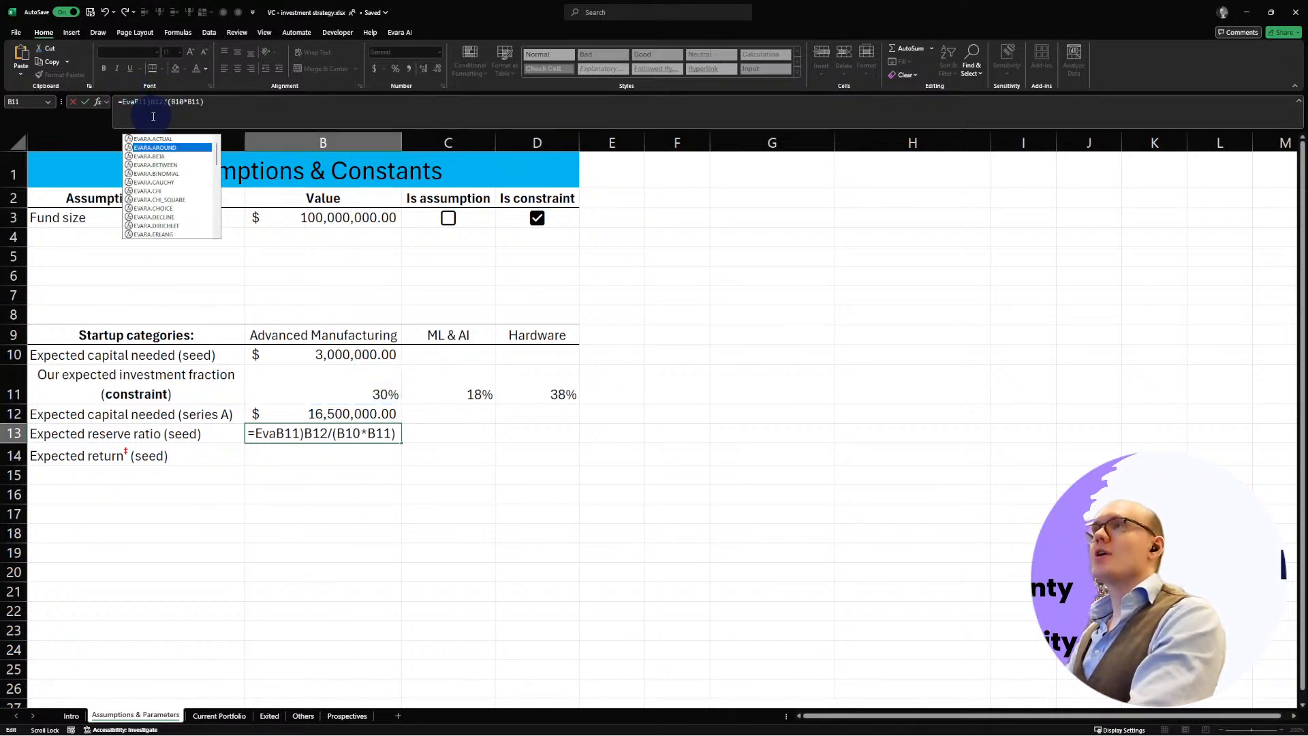
{"action": "left_click", "coordinate": [168, 165]}
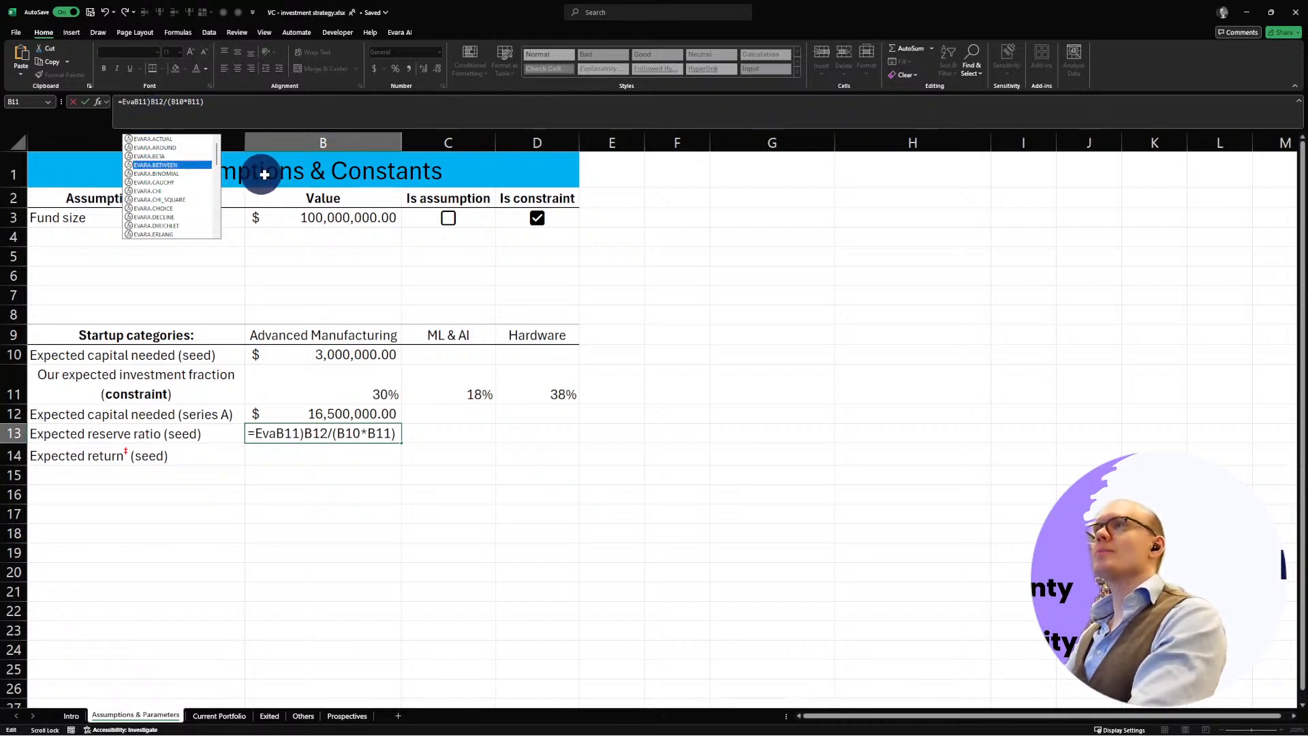
{"action": "left_click", "coordinate": [179, 169]}
{"action": "key", "text": "Return"}
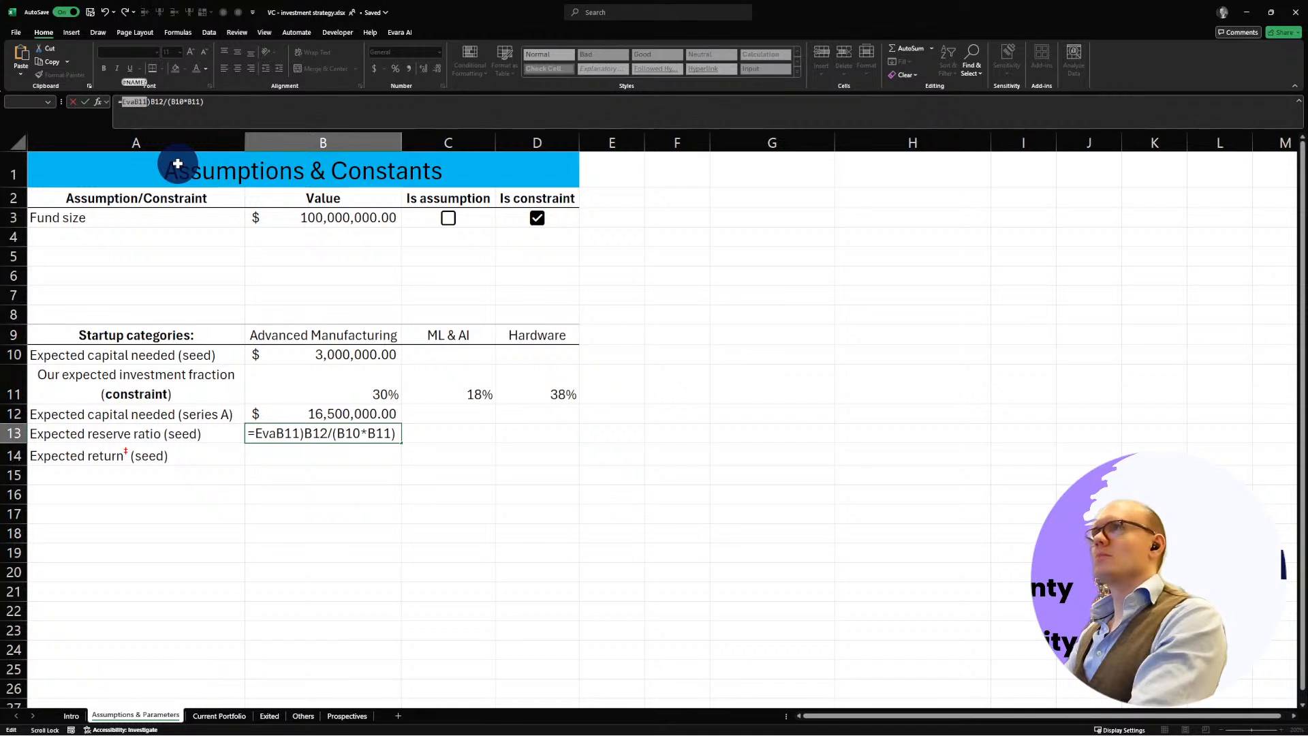
{"action": "type", "text": "ra"}
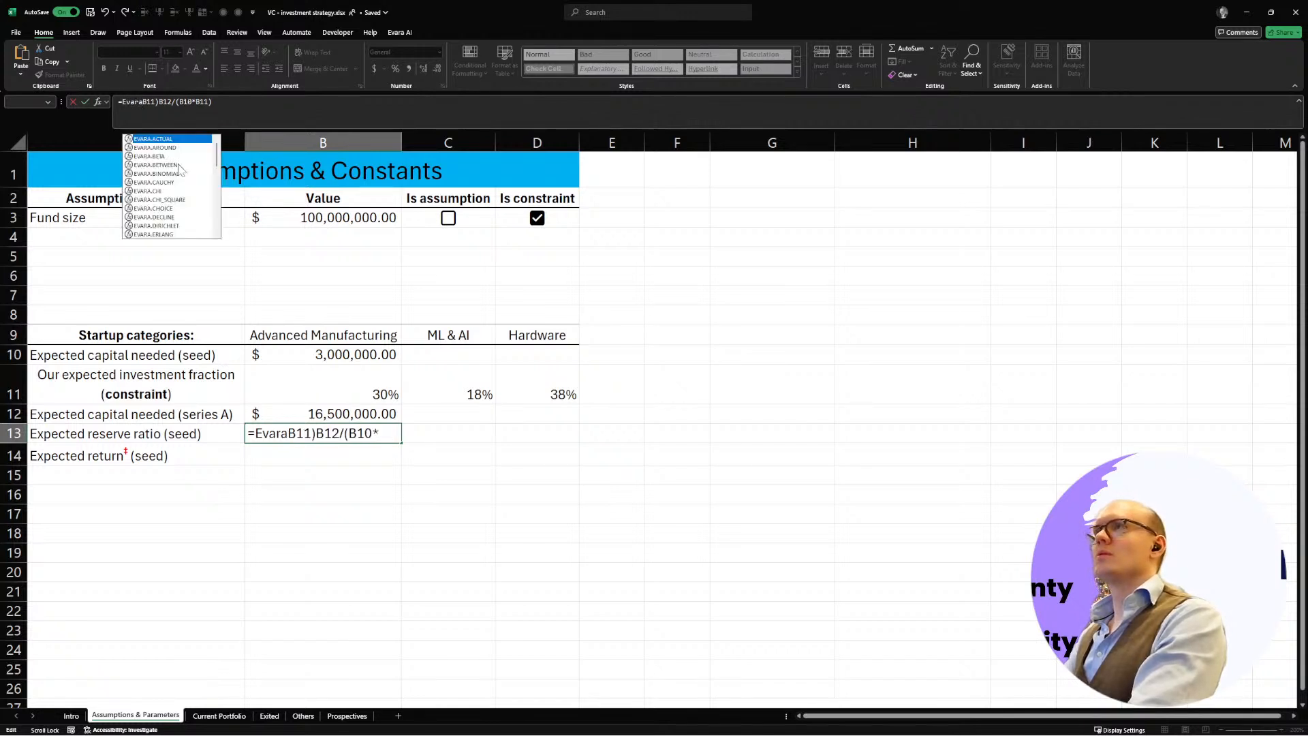
{"action": "left_click", "coordinate": [178, 165]}
{"action": "double_click", "coordinate": [179, 165]}
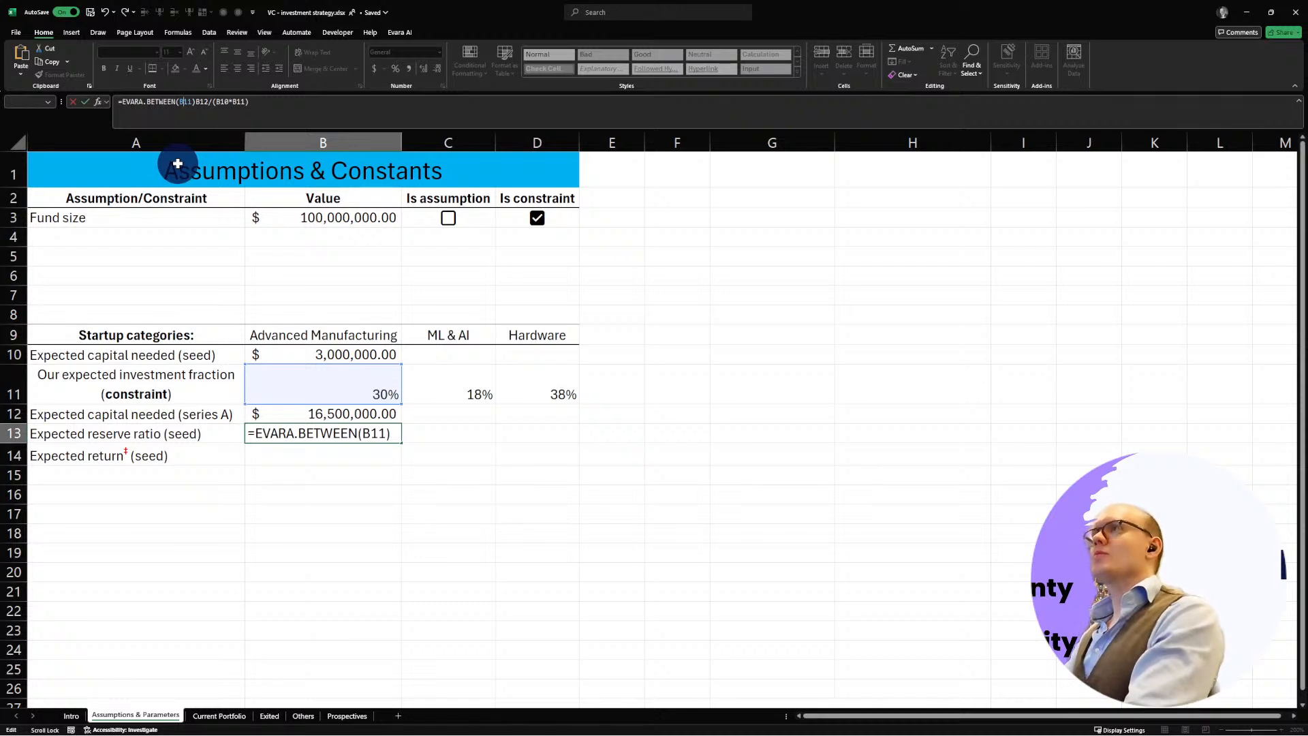
Step: Give EVARA.BETWEEN in B13 two arguments, B11 as the first and B11*10% as the second
{"action": "type", "text": ","}
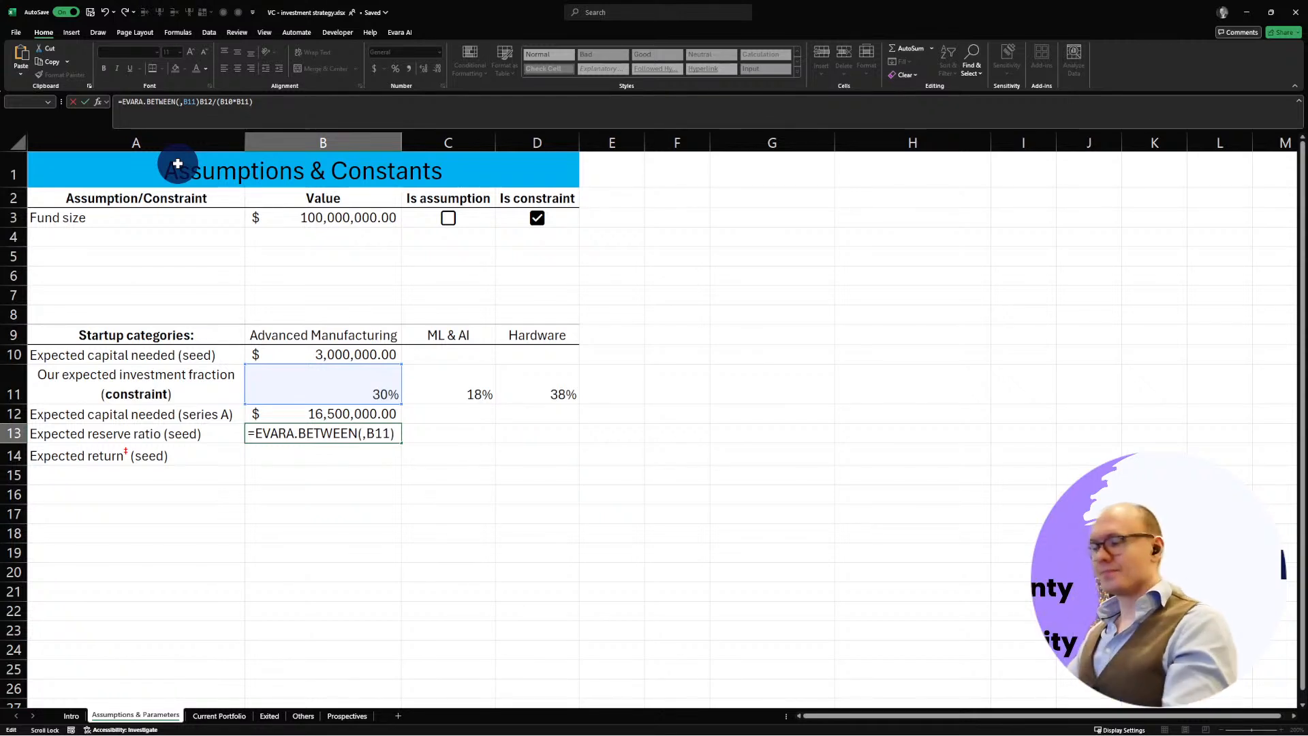
{"action": "type", "text": "B11*"}
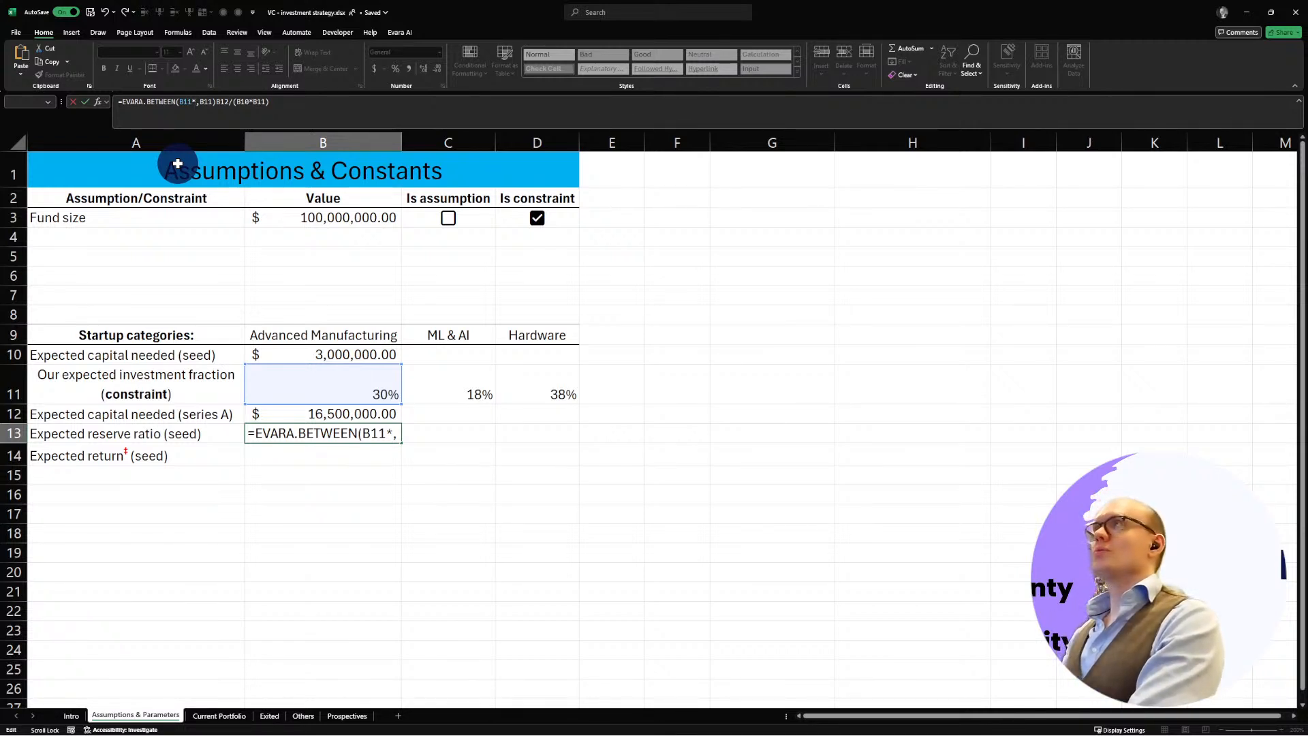
{"action": "key", "text": "BackSpace"}
{"action": "key", "text": "Right"}
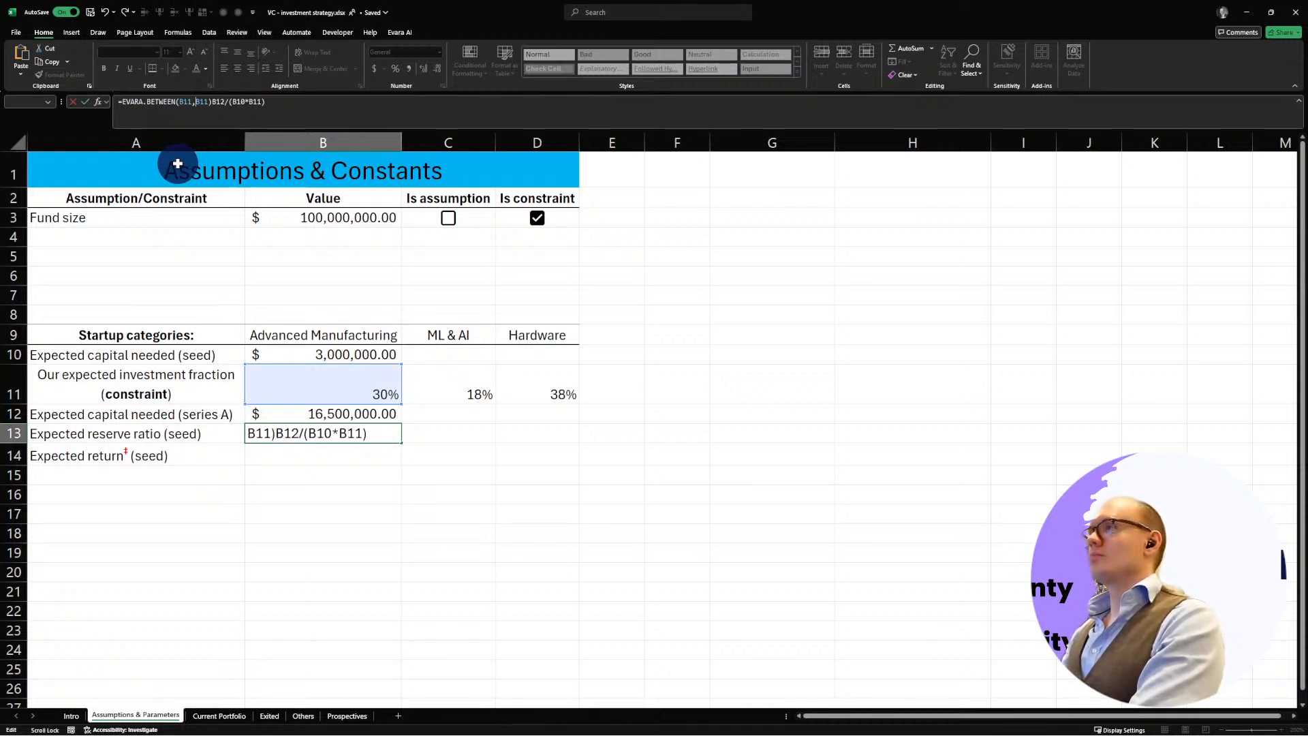
{"action": "type", "text": "*10"}
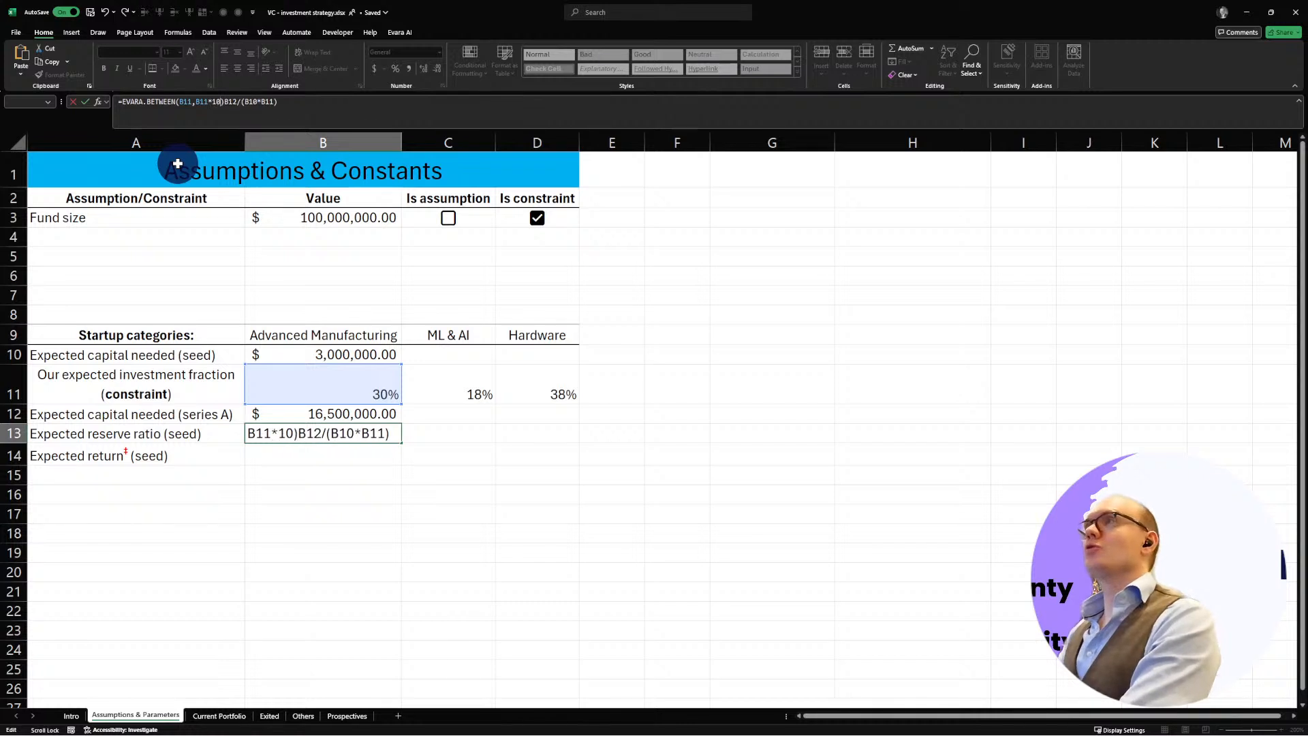
{"action": "type", "text": "%"}
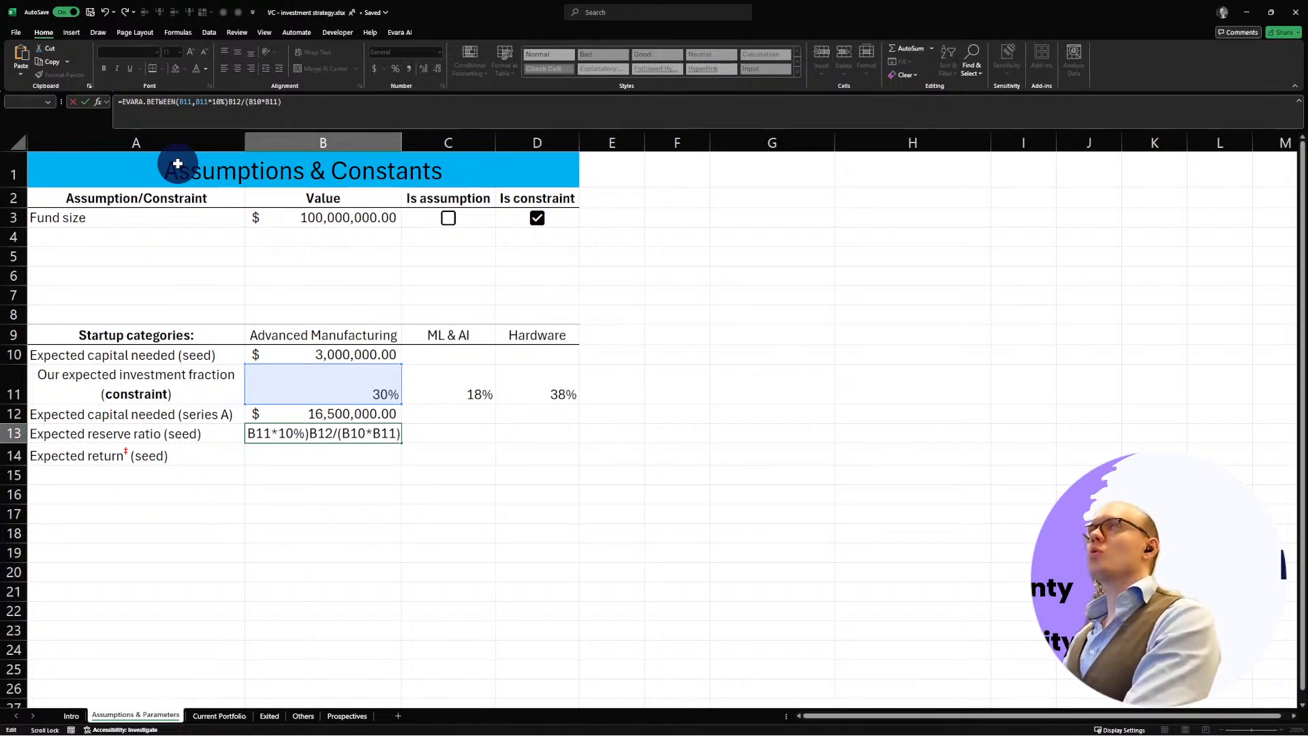
Step: Scale the first EVARA.BETWEEN argument in the B13 formula to B11*60
{"action": "key", "text": "Left"}
{"action": "key", "text": "Left"}
{"action": "key", "text": "Left"}
{"action": "key", "text": "Left"}
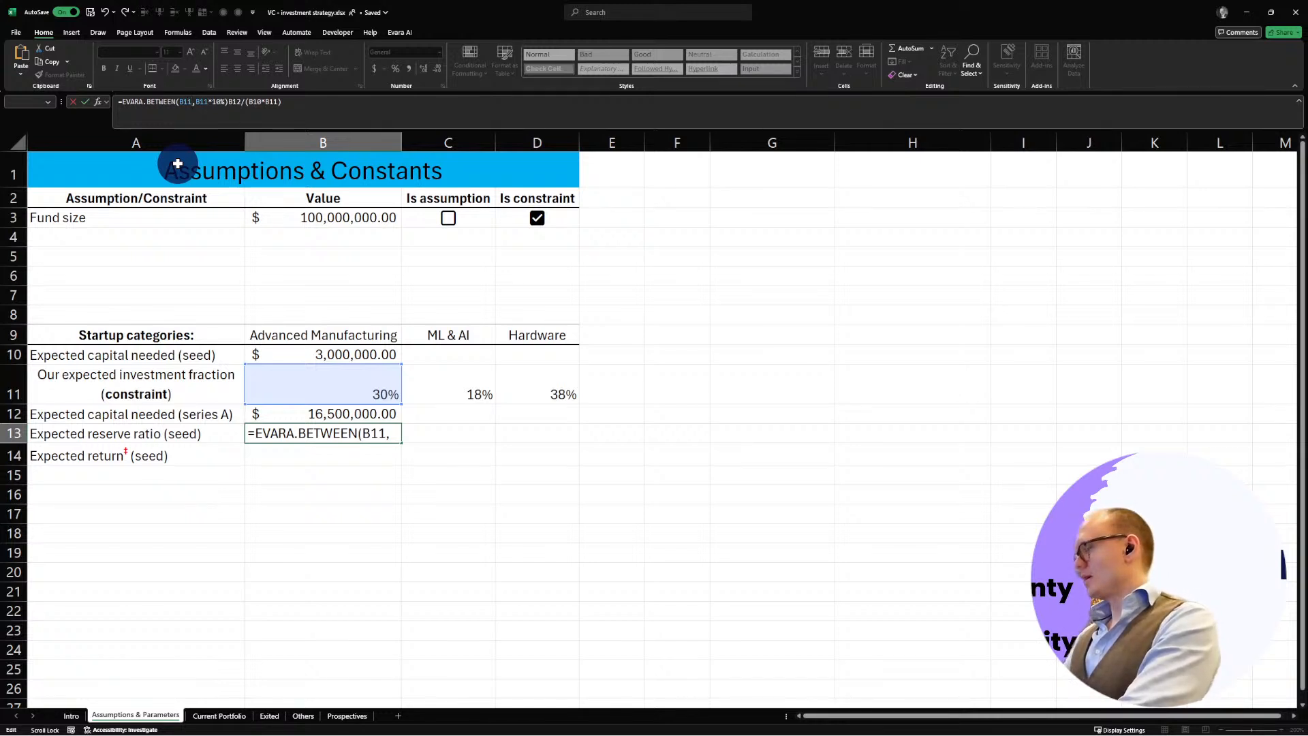
{"action": "type", "text": "-"}
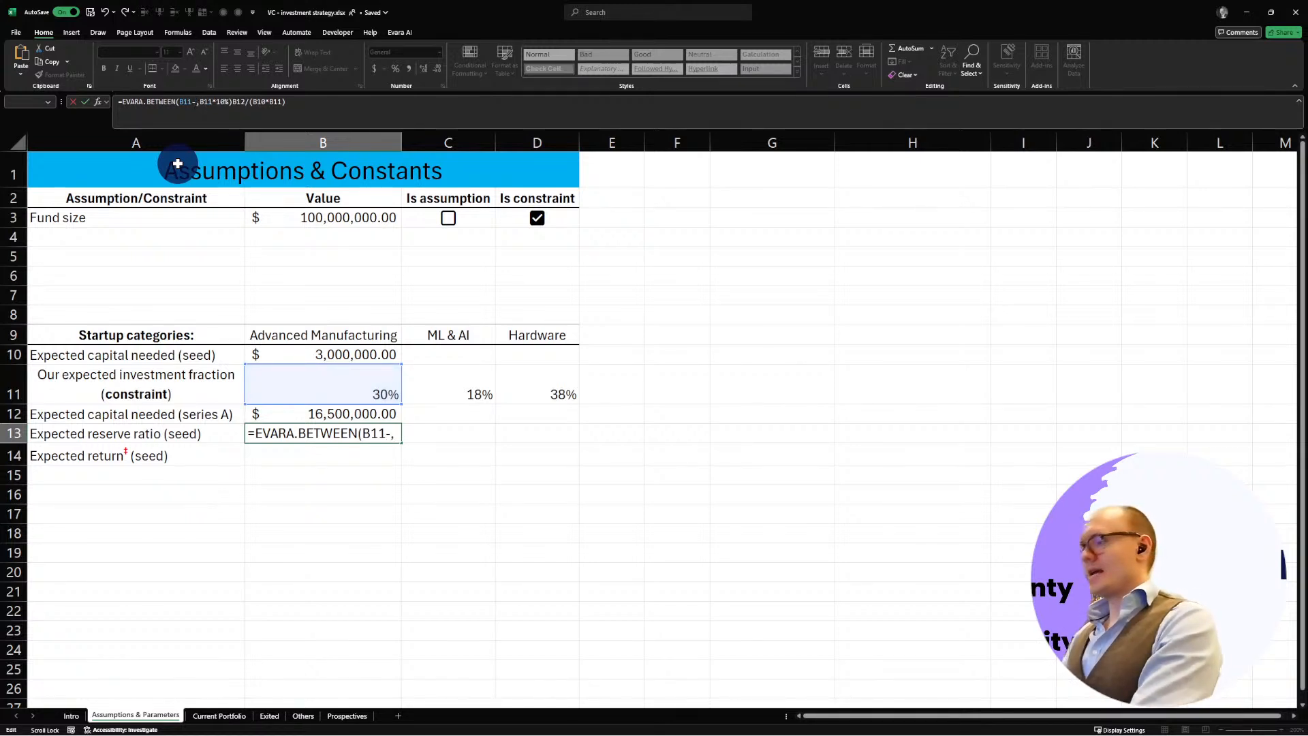
{"action": "key", "text": "BackSpace"}
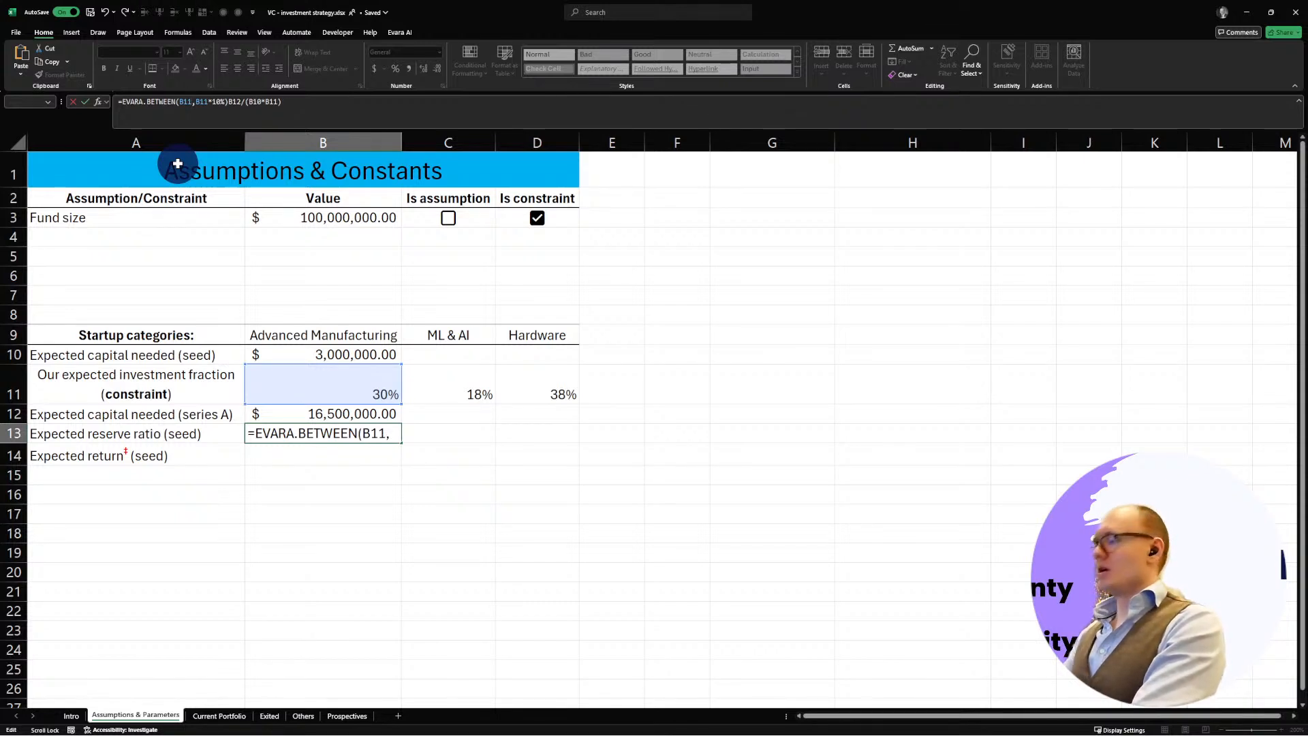
{"action": "type", "text": "/"}
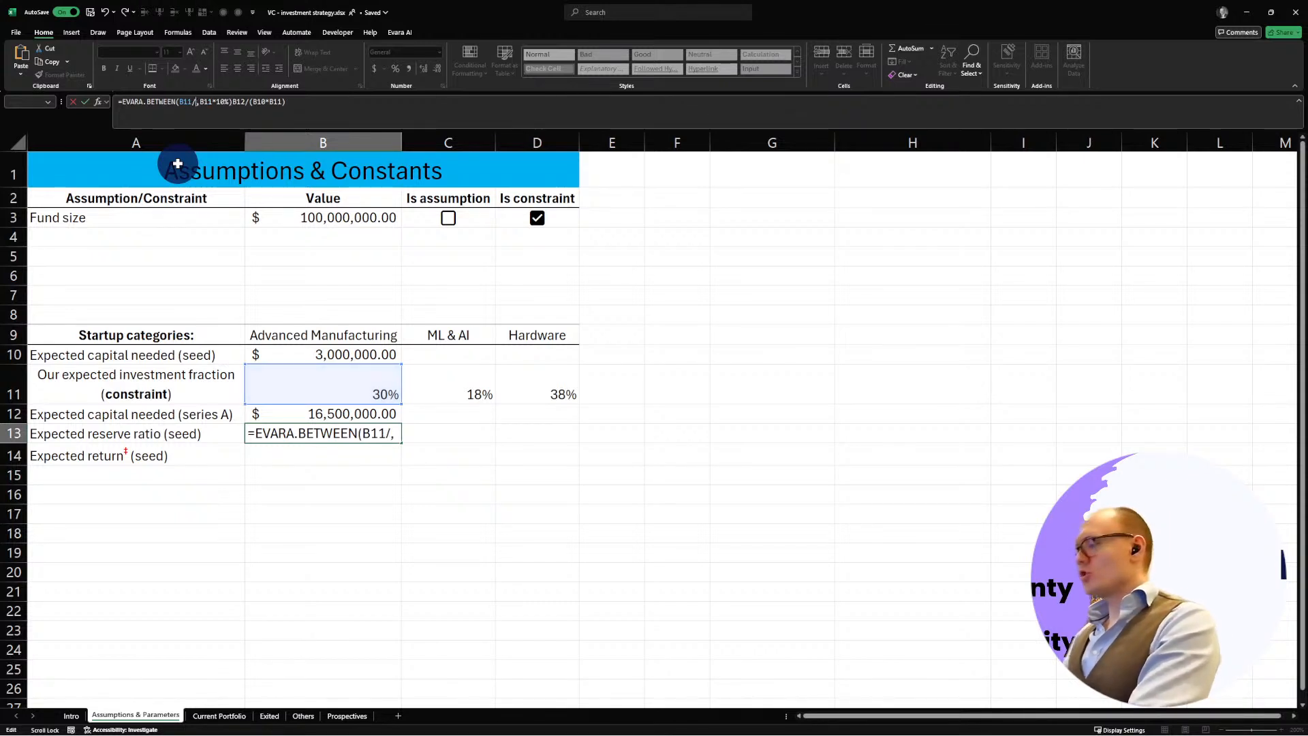
{"action": "key", "text": "BackSpace"}
{"action": "type", "text": "*60"}
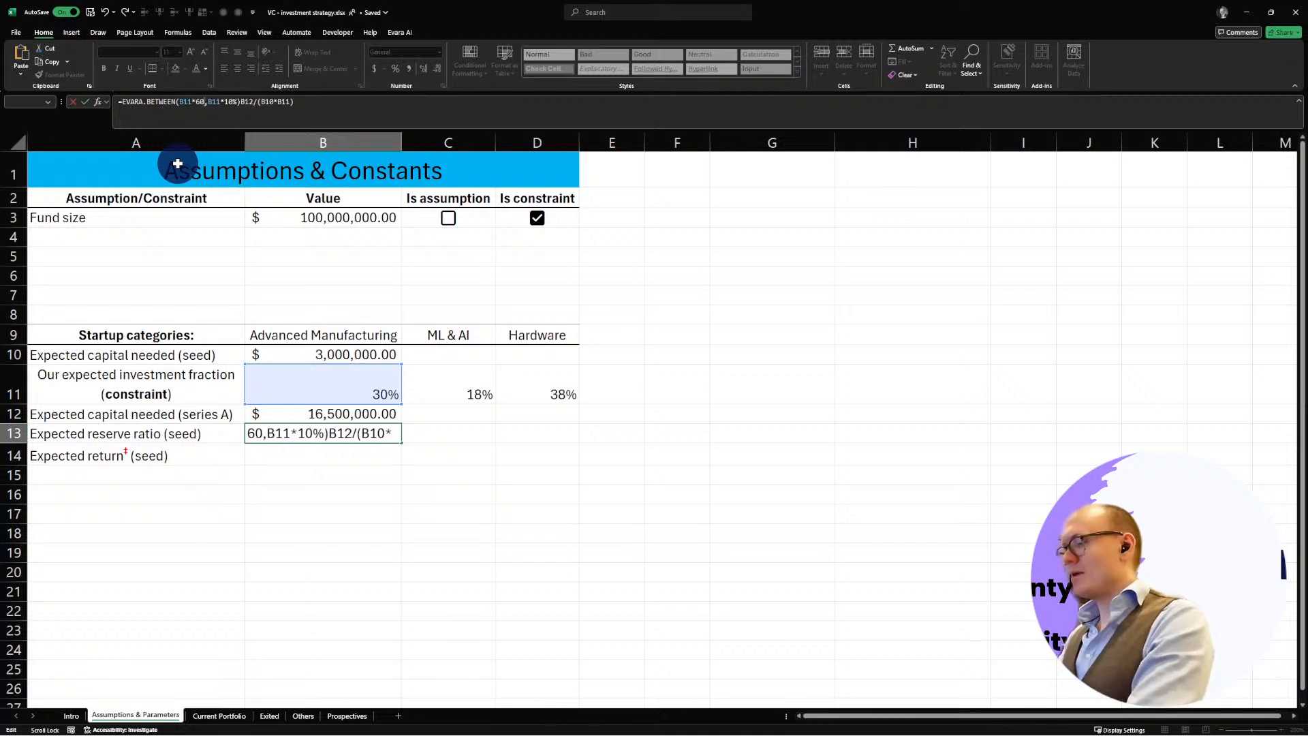
Step: Change the first argument of EVARA.BETWEEN in the B13 reserve ratio formula to B11*70%
{"action": "type", "text": "%"}
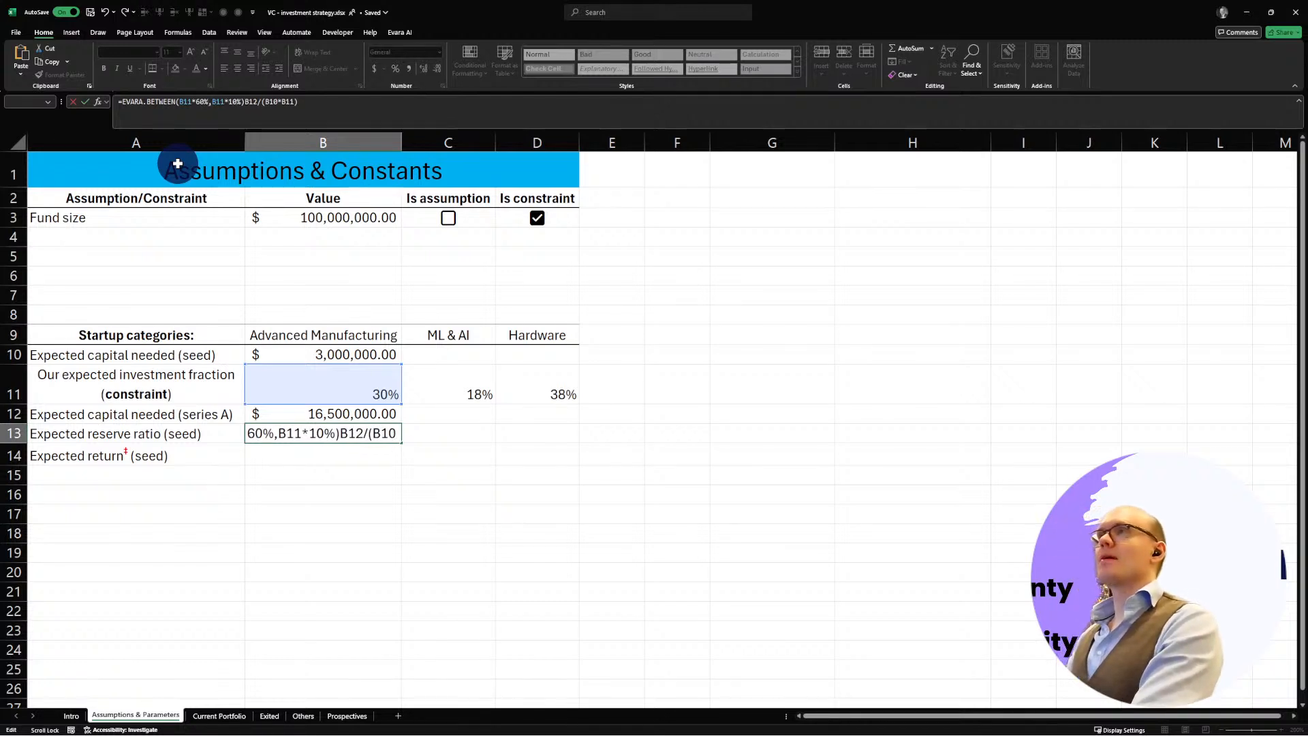
{"action": "key", "text": "Left"}
{"action": "key", "text": "Left"}
{"action": "key", "text": "BackSpace"}
{"action": "type", "text": "7"}
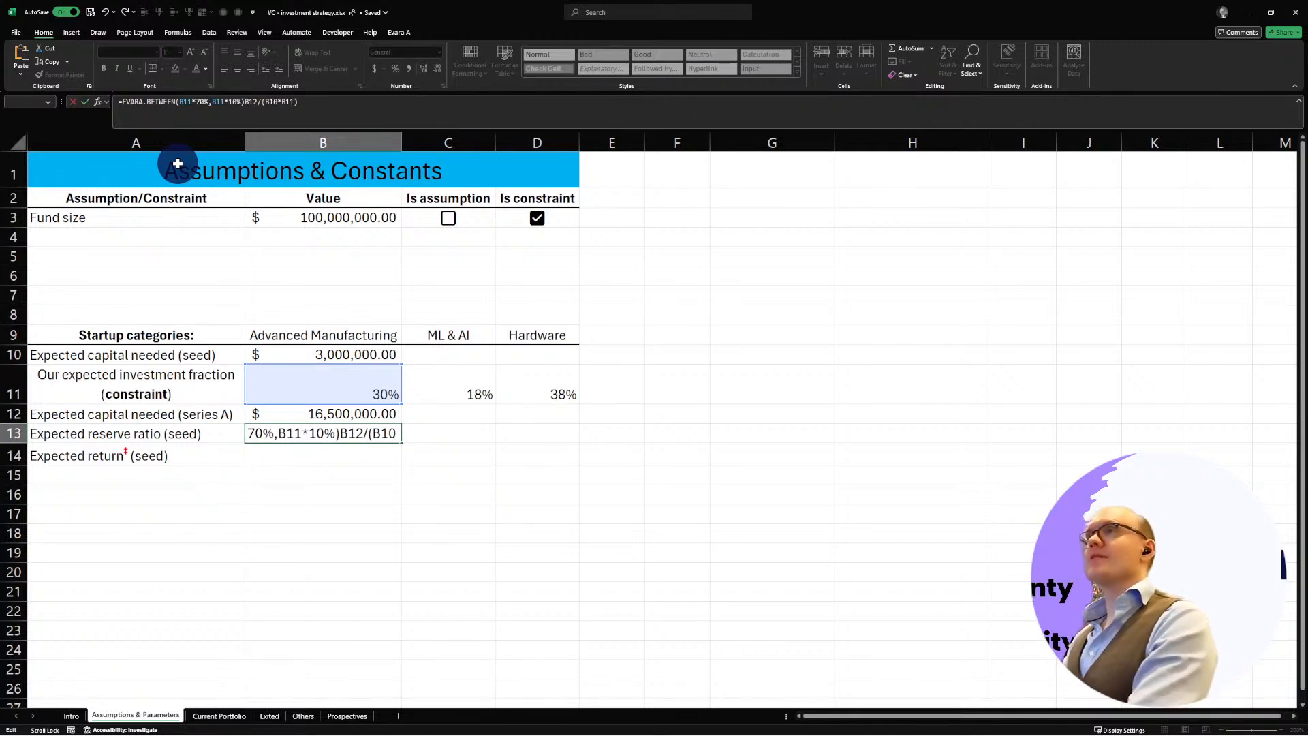
Step: Wrap EVARA.BETWEEN in a MAX function multiplied by B12/(B10*B11), and start a second MAX argument
{"action": "key", "text": "Left"}
{"action": "key", "text": "Left"}
{"action": "key", "text": "Left"}
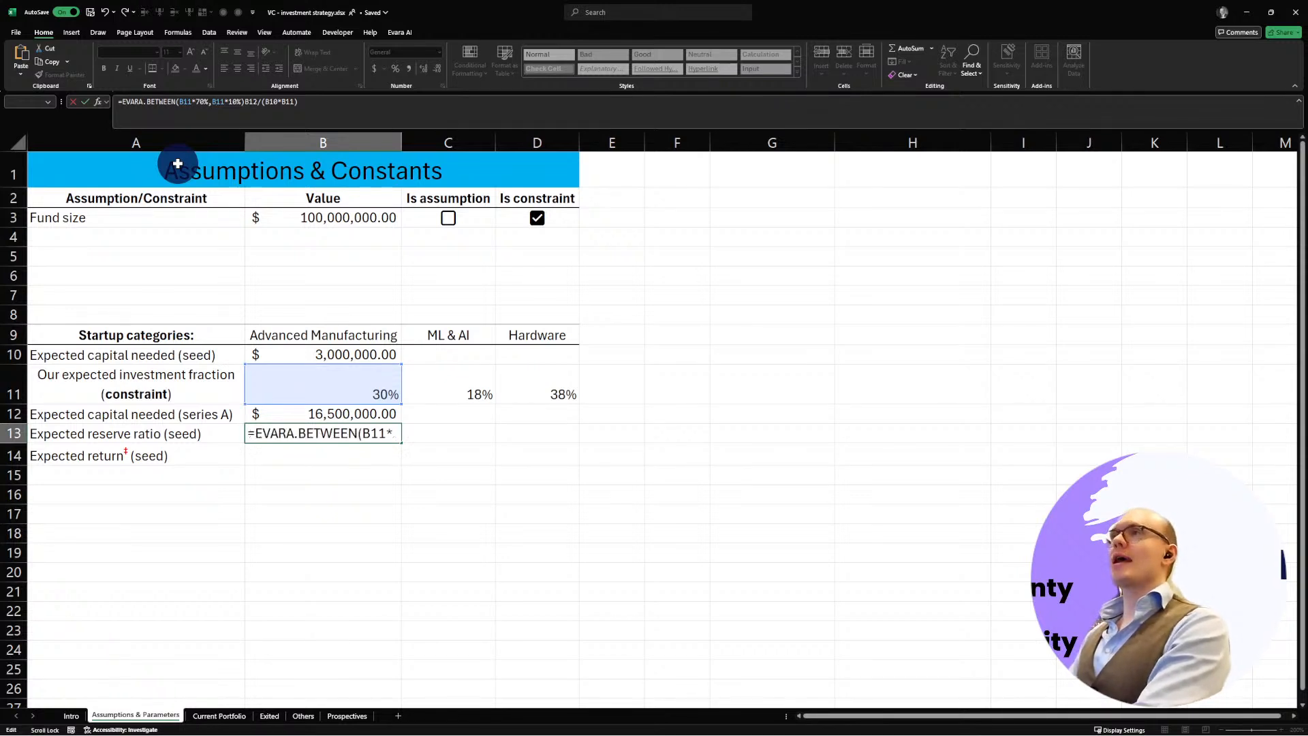
{"action": "key", "text": "Home"}
{"action": "key", "text": "Right"}
{"action": "type", "text": "MAX("}
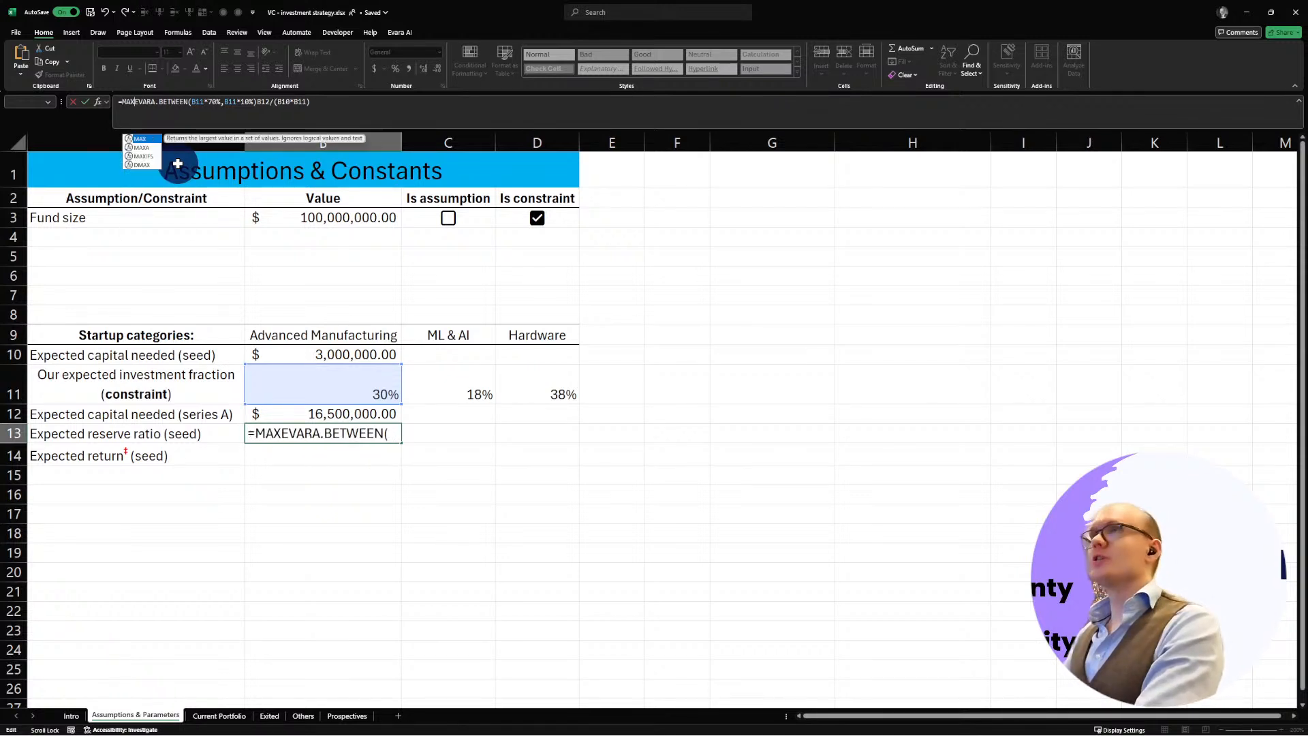
{"action": "left_click", "coordinate": [260, 101]}
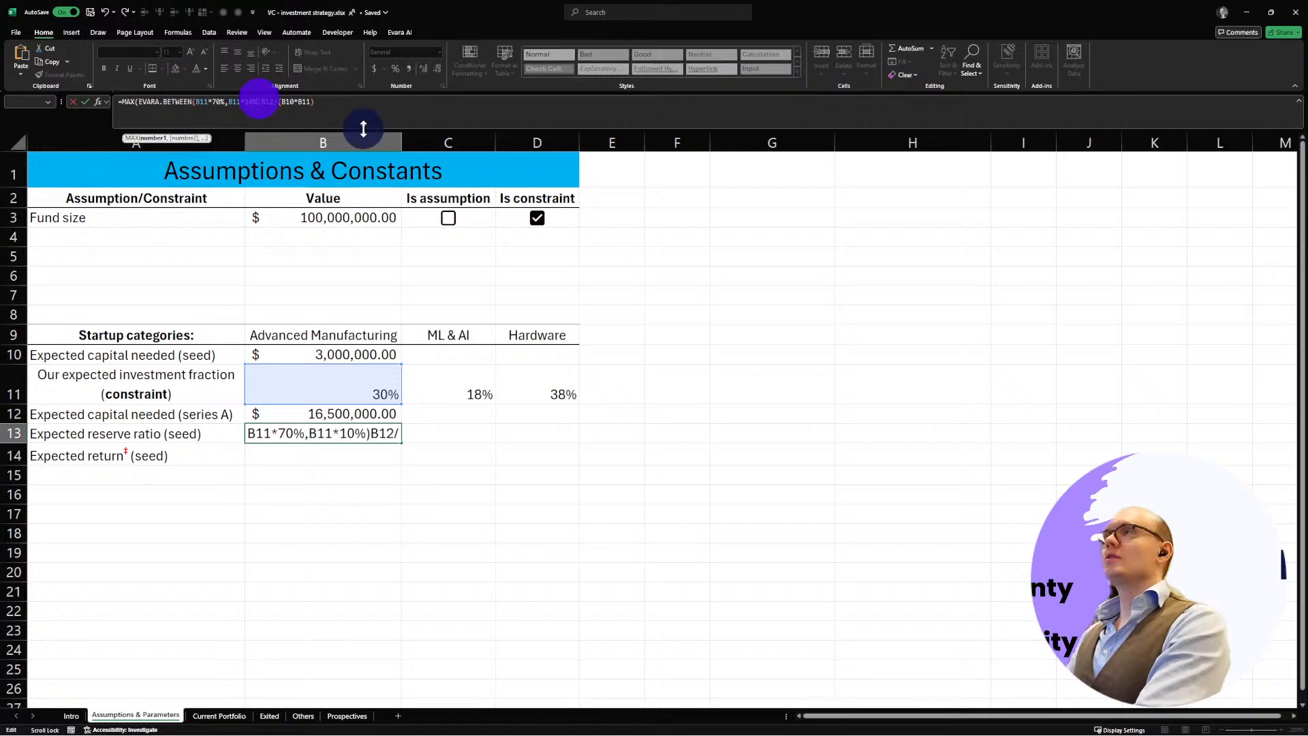
{"action": "type", "text": ")*"}
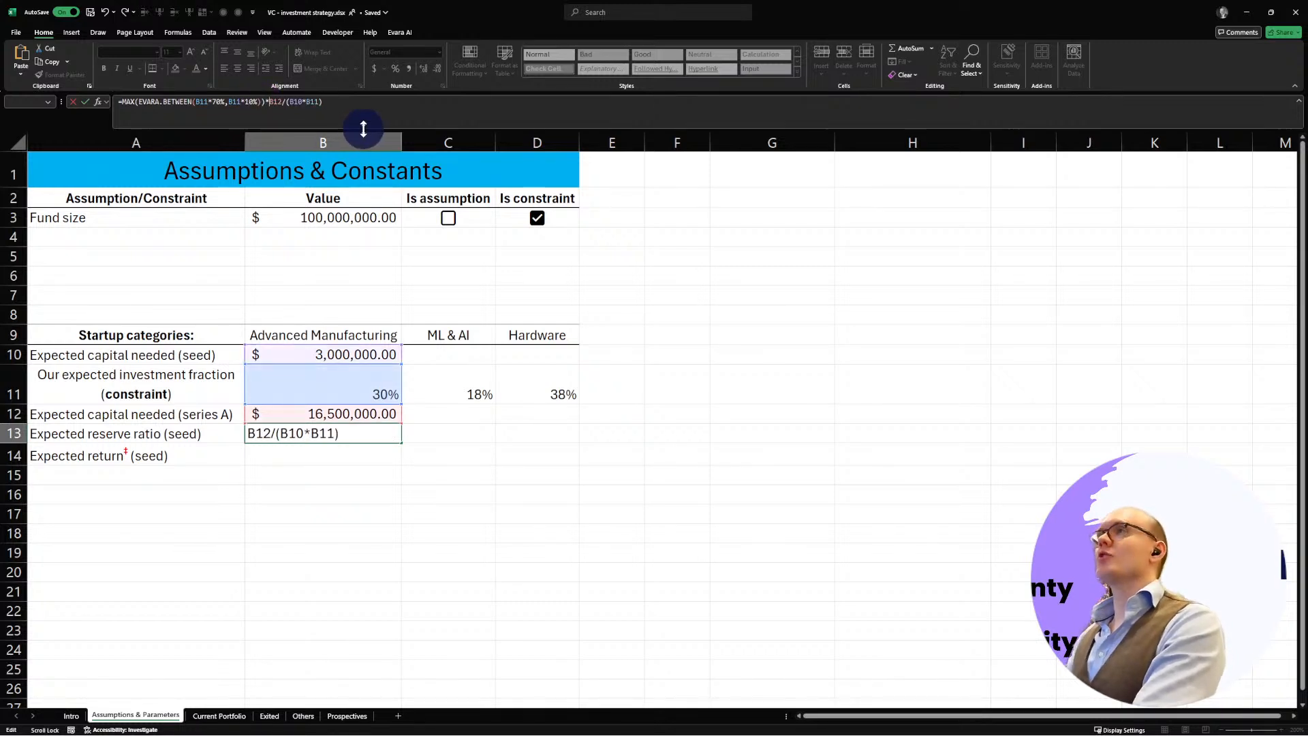
{"action": "key", "text": "Left"}
{"action": "key", "text": "Left"}
{"action": "type", "text": ","}
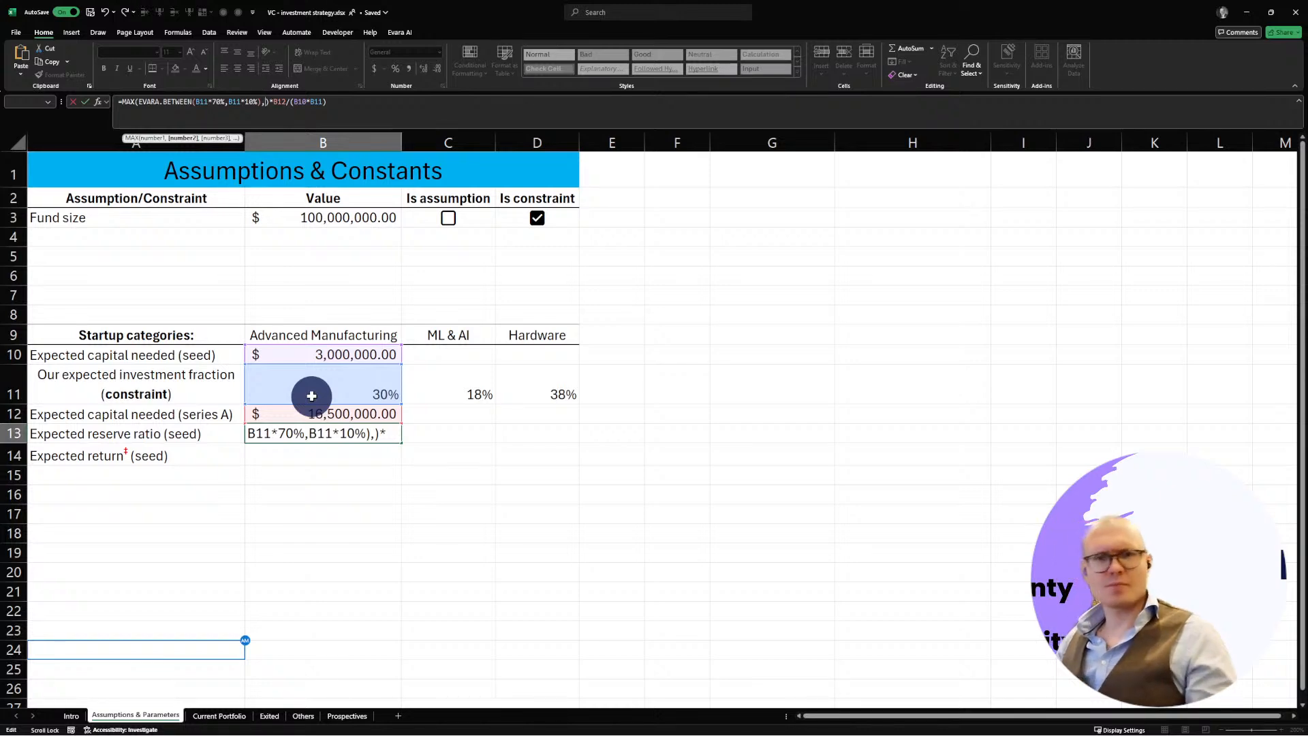
Step: Try using cell B21 as the second argument of MAX in the B13 formula
{"action": "scroll", "coordinate": [424, 631], "scroll_direction": "down", "scroll_amount": 17}
{"action": "scroll", "coordinate": [367, 517], "scroll_direction": "up", "scroll_amount": 12}
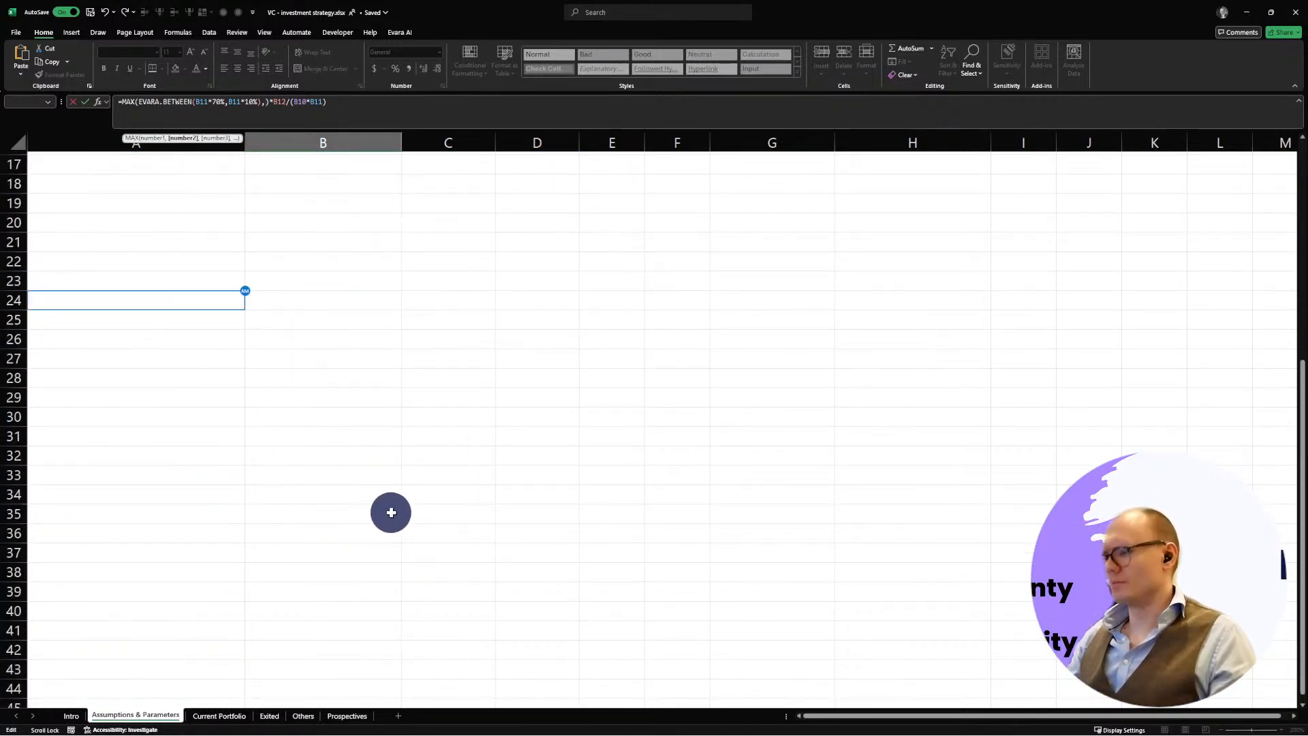
{"action": "scroll", "coordinate": [391, 512], "scroll_direction": "up", "scroll_amount": 2}
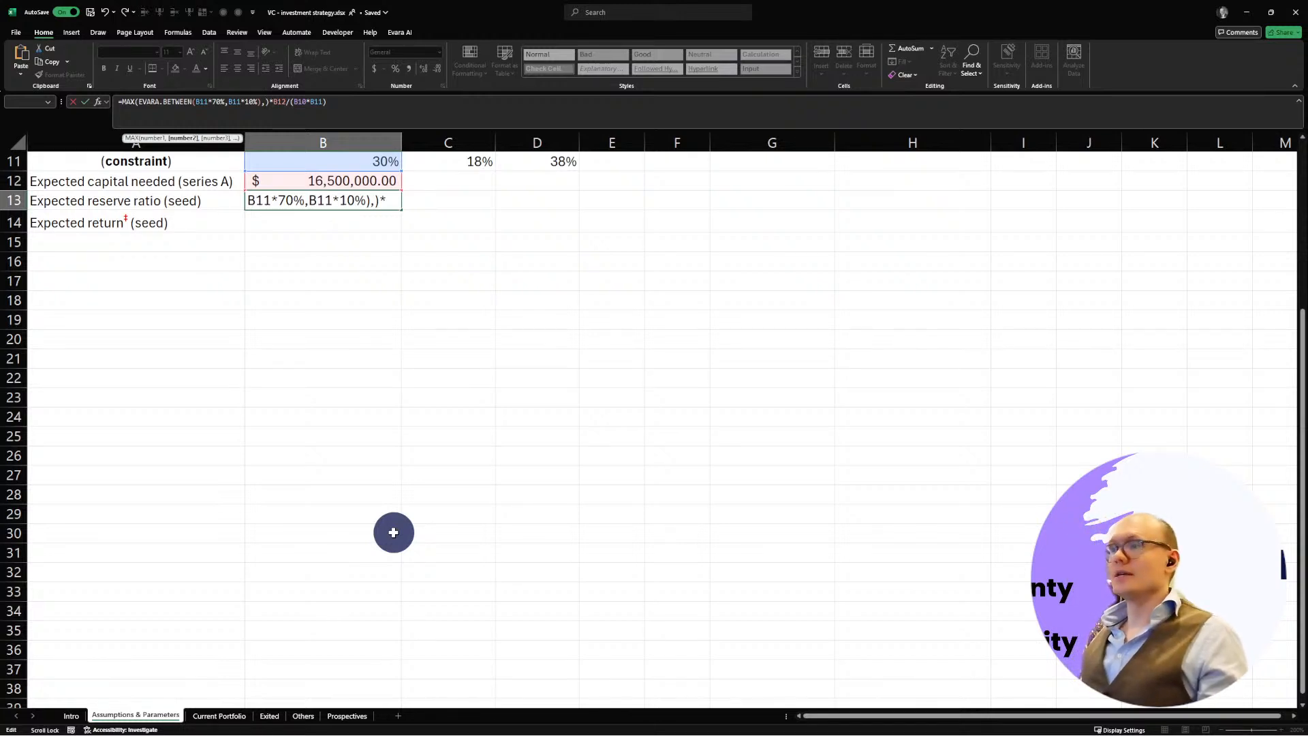
{"action": "left_click", "coordinate": [293, 357]}
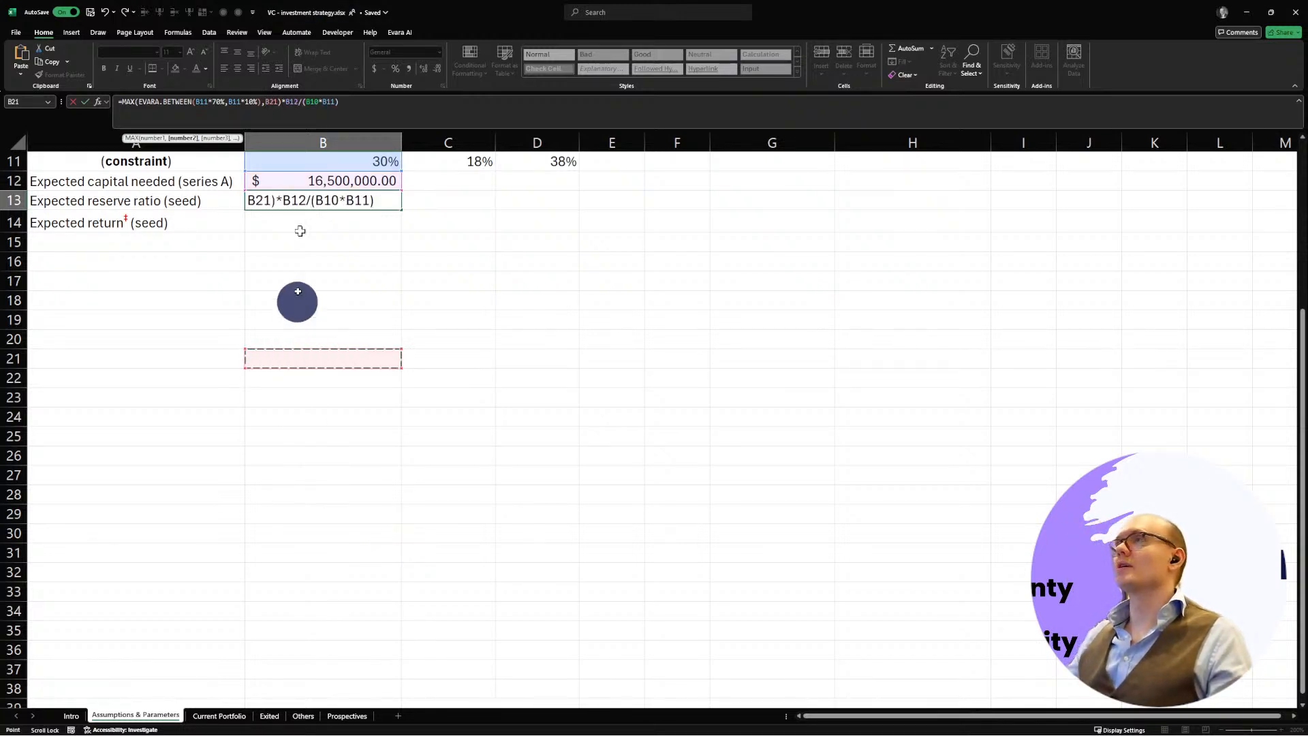
{"action": "left_click", "coordinate": [280, 101]}
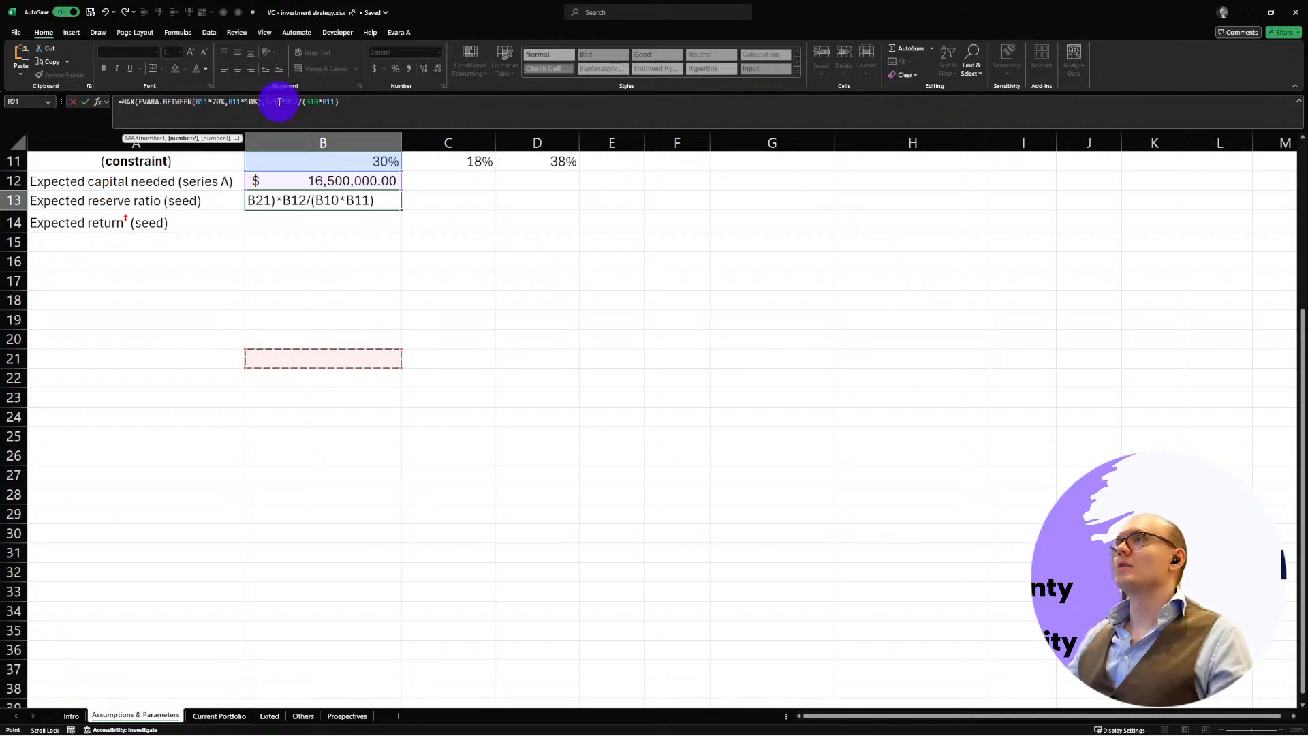
{"action": "left_click_drag", "start_coordinate": [279, 101], "coordinate": [263, 102]}
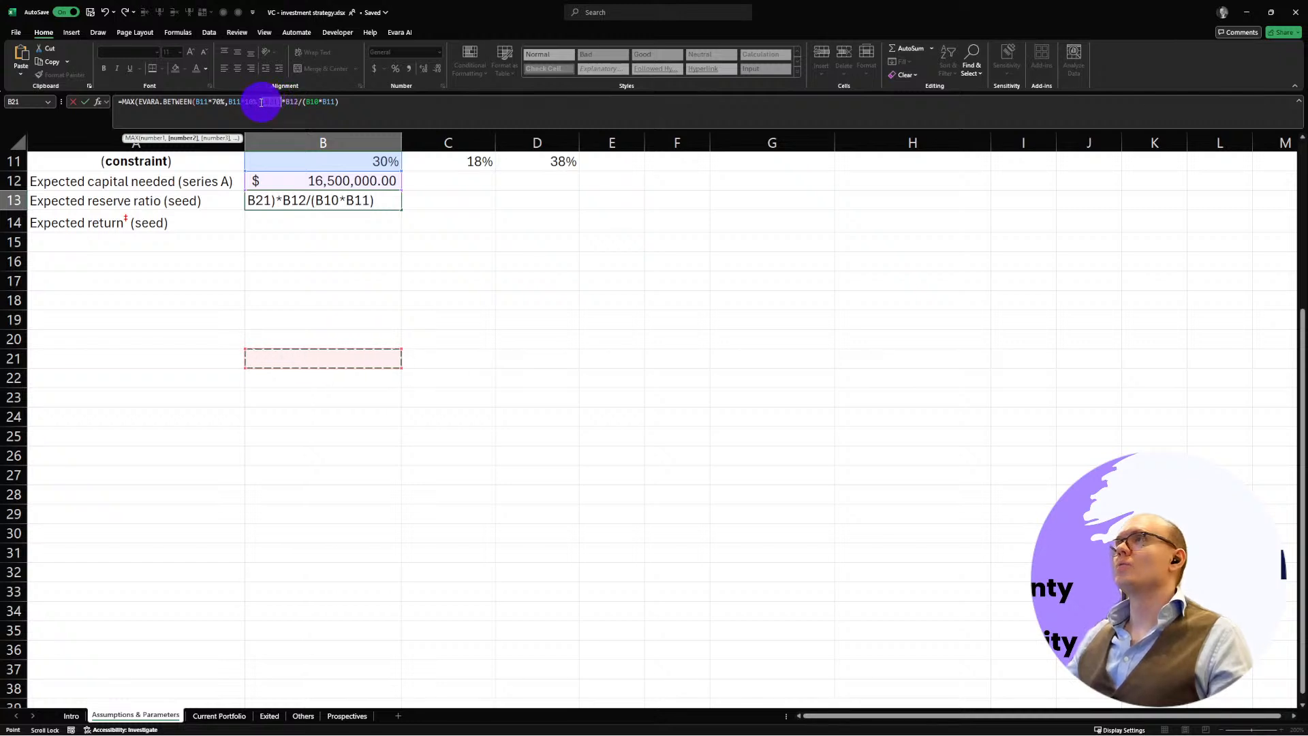
{"action": "left_click", "coordinate": [258, 102]}
{"action": "left_click", "coordinate": [268, 102]}
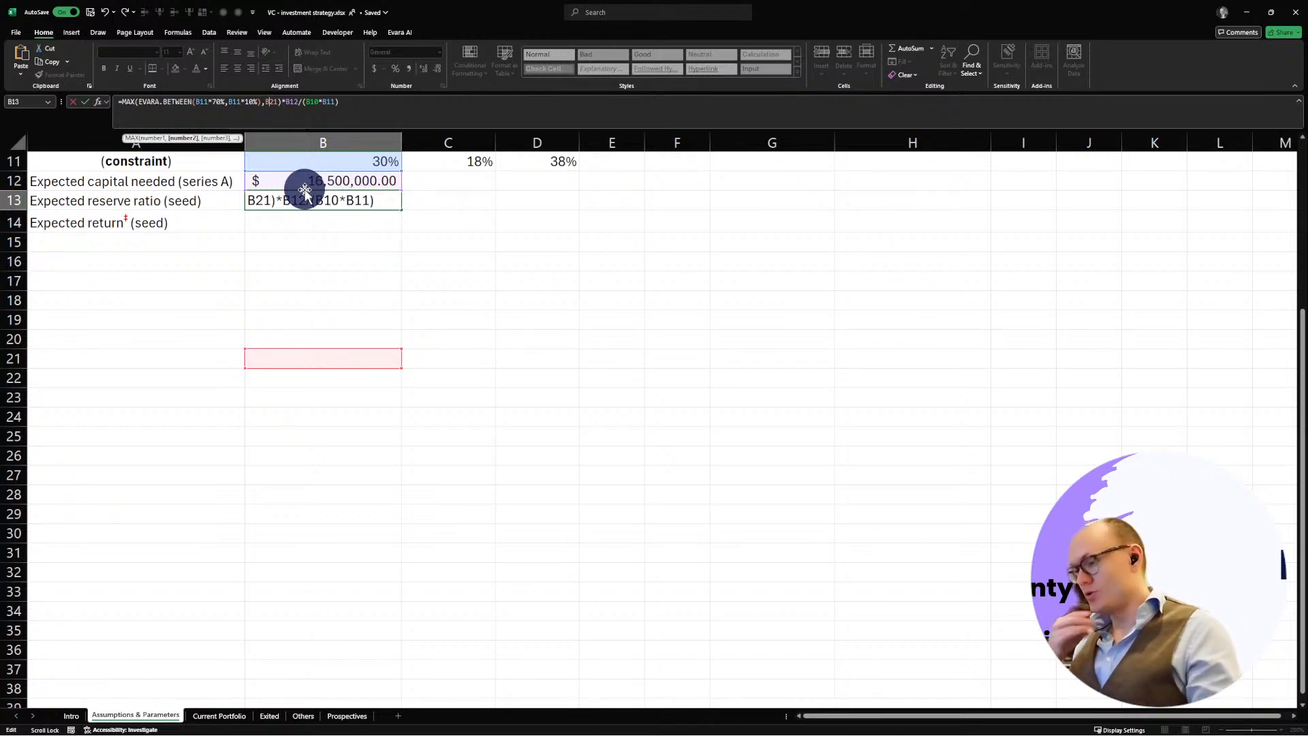
{"action": "left_click", "coordinate": [261, 102]}
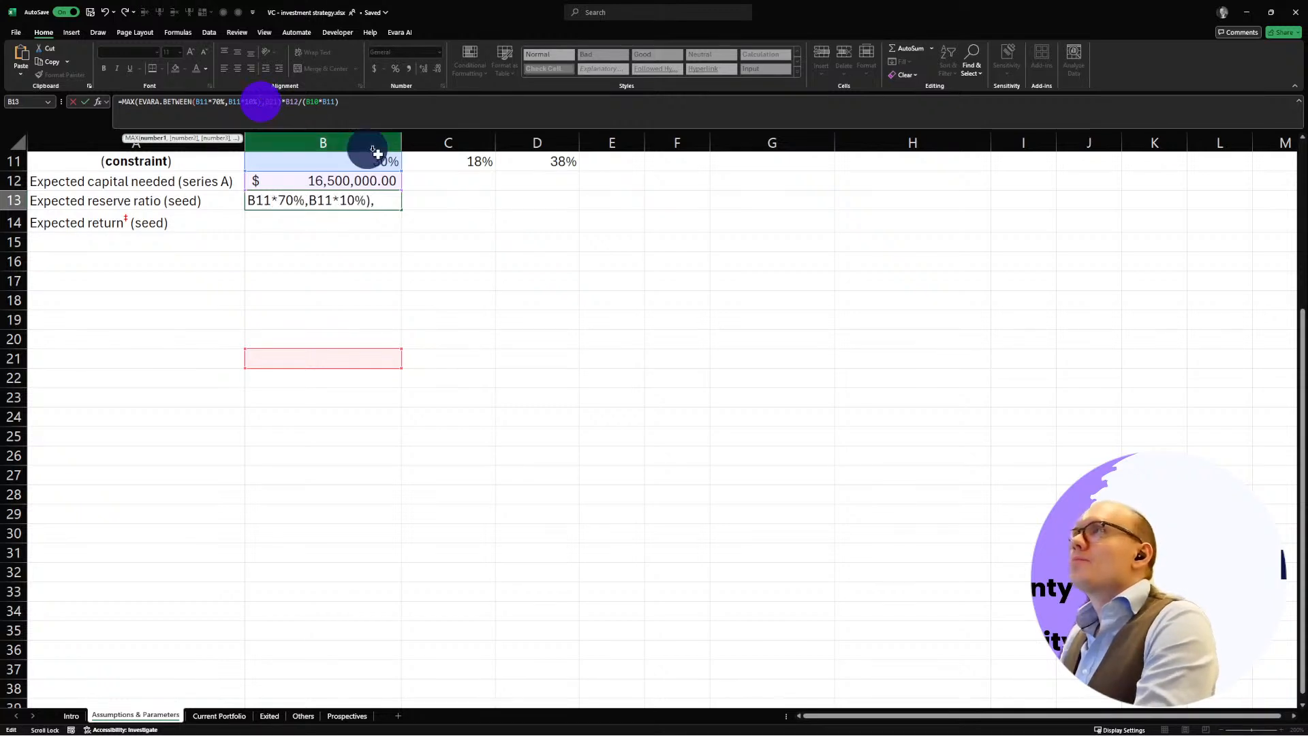
Step: Try to remove MAX and replace BETWEEN with DEcln in the B13 formula, then discard the whole edit
{"action": "double_click", "coordinate": [127, 102]}
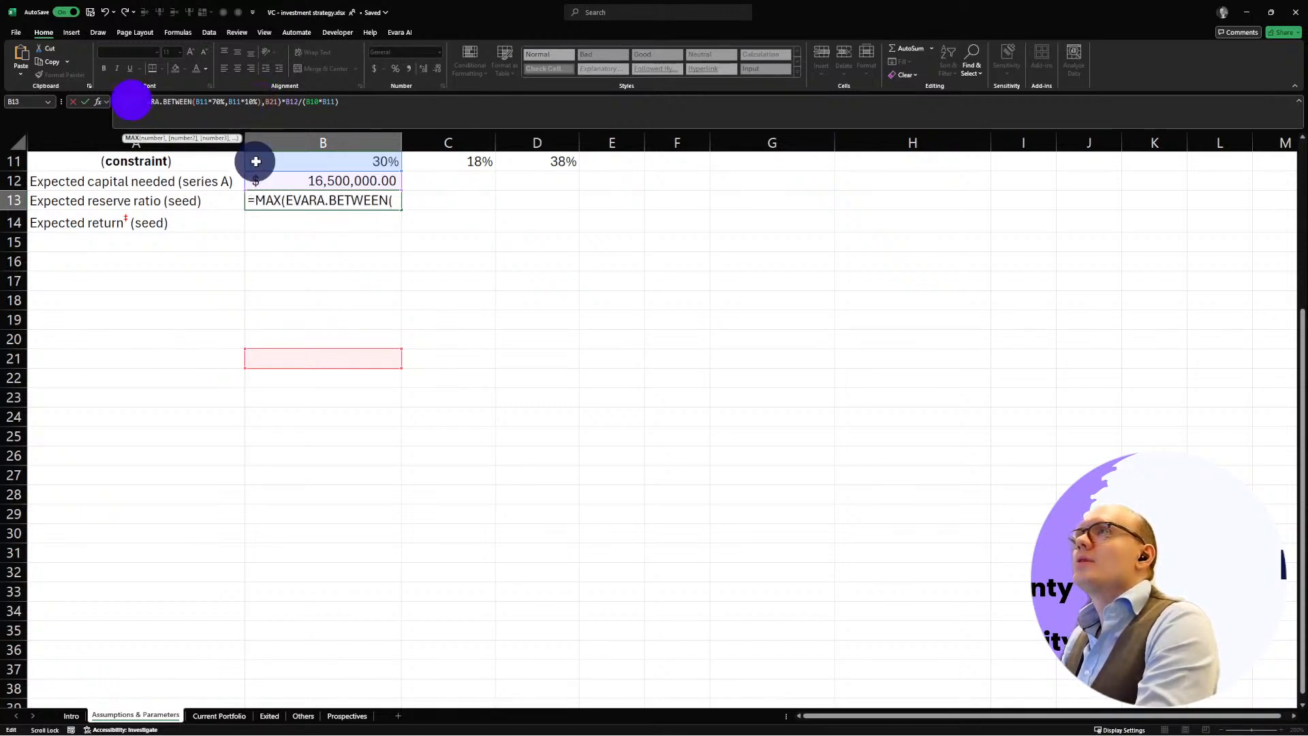
{"action": "key", "text": "Delete"}
{"action": "key", "text": "Delete"}
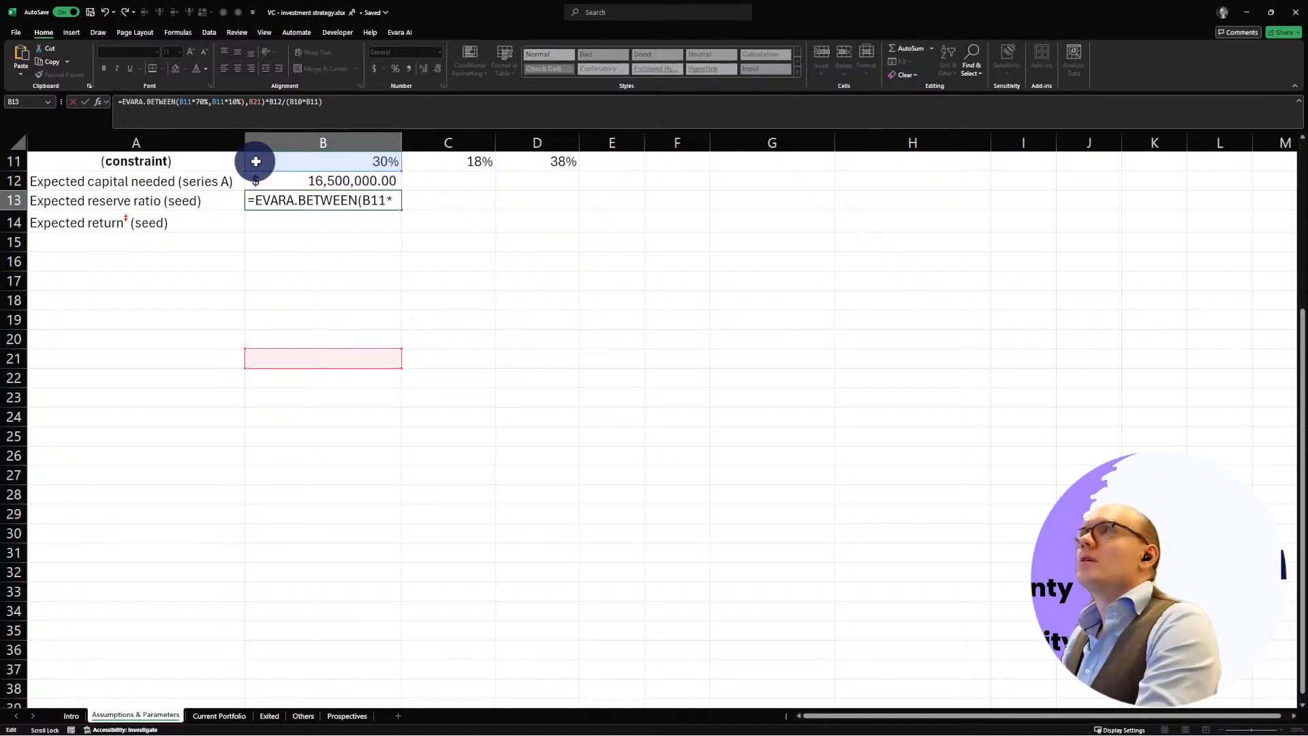
{"action": "key", "text": "Delete"}
{"action": "key", "text": "Delete"}
{"action": "key", "text": "Delete"}
{"action": "key", "text": "Delete"}
{"action": "key", "text": "Delete"}
{"action": "key", "text": "Delete"}
{"action": "key", "text": "Delete"}
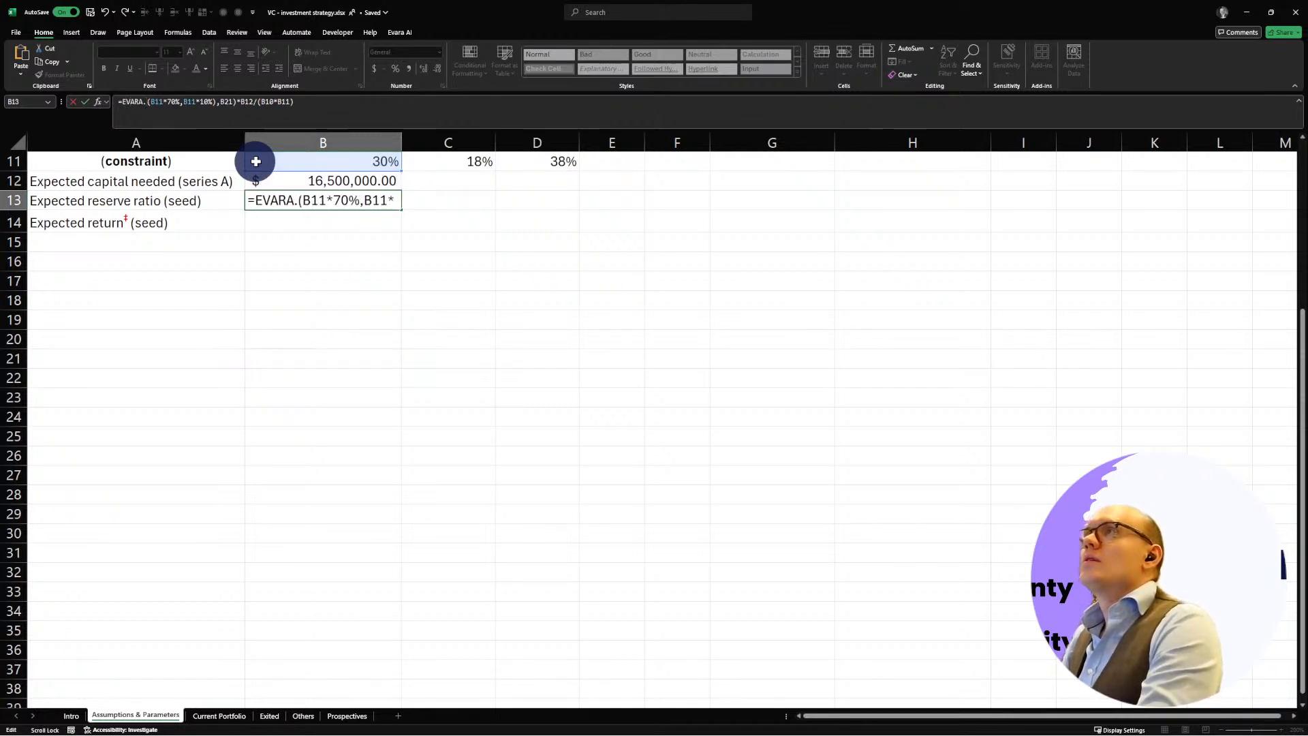
{"action": "type", "text": "DEcln"}
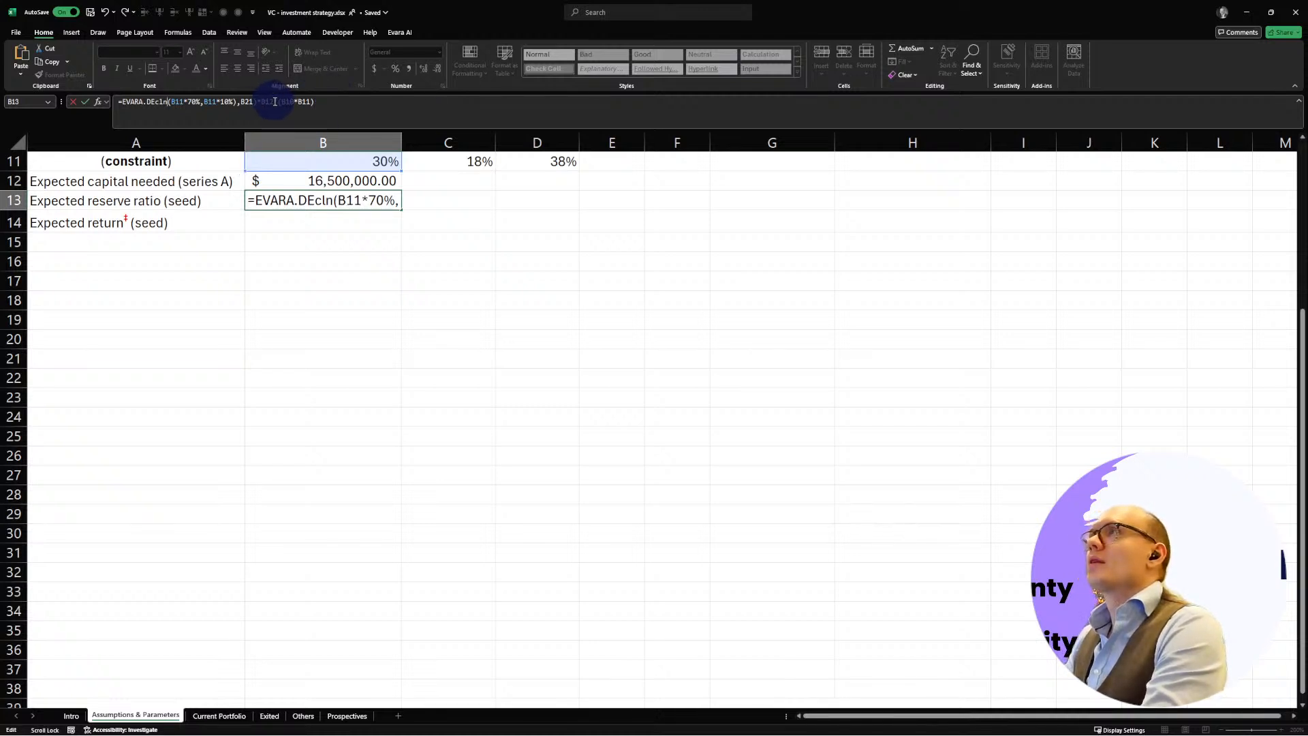
{"action": "key", "text": "Escape"}
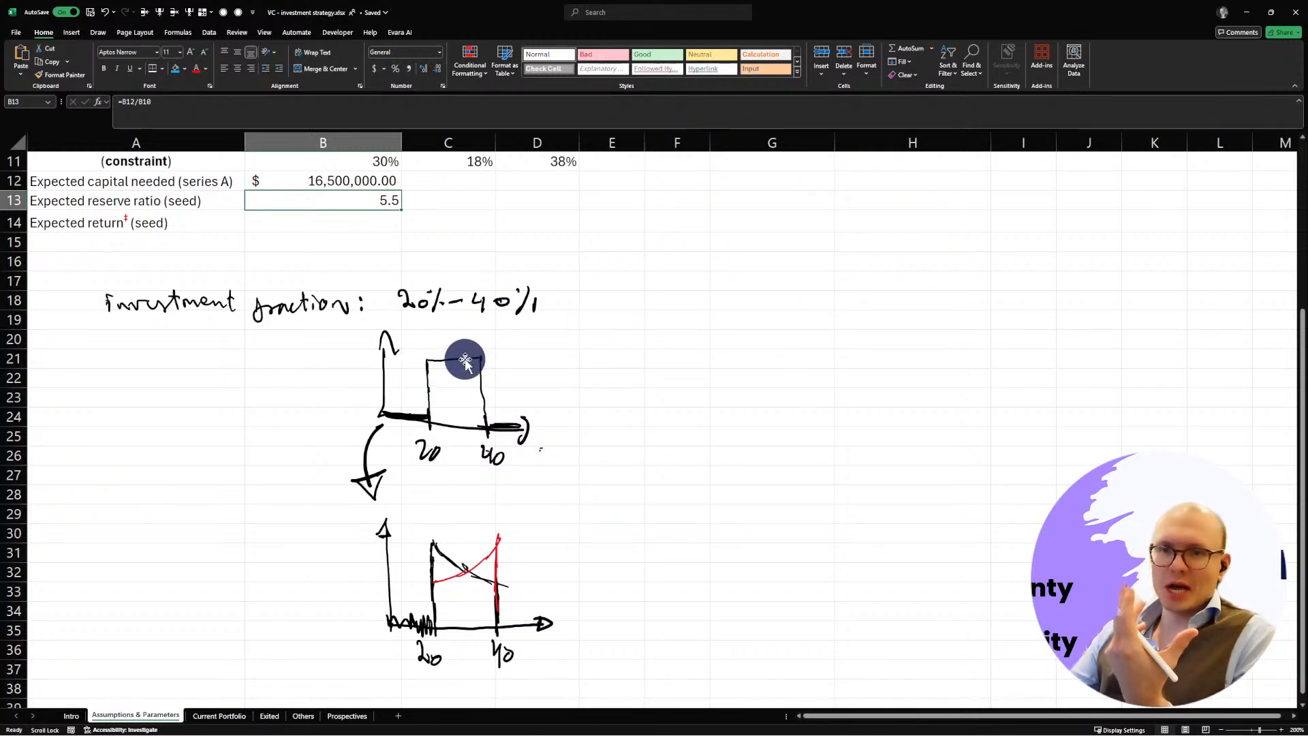
{"action": "scroll", "coordinate": [463, 361], "scroll_direction": "down", "scroll_amount": 1}
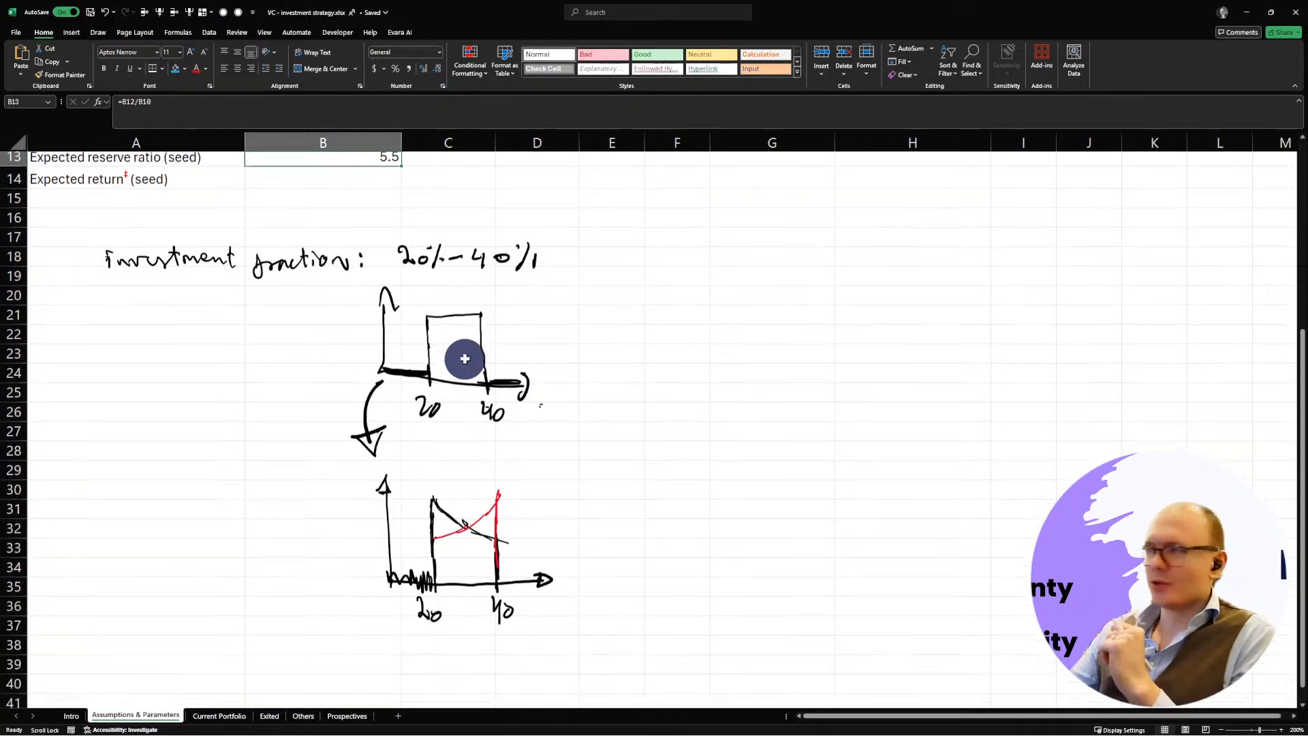
{"action": "scroll", "coordinate": [504, 391], "scroll_direction": "down", "scroll_amount": 5}
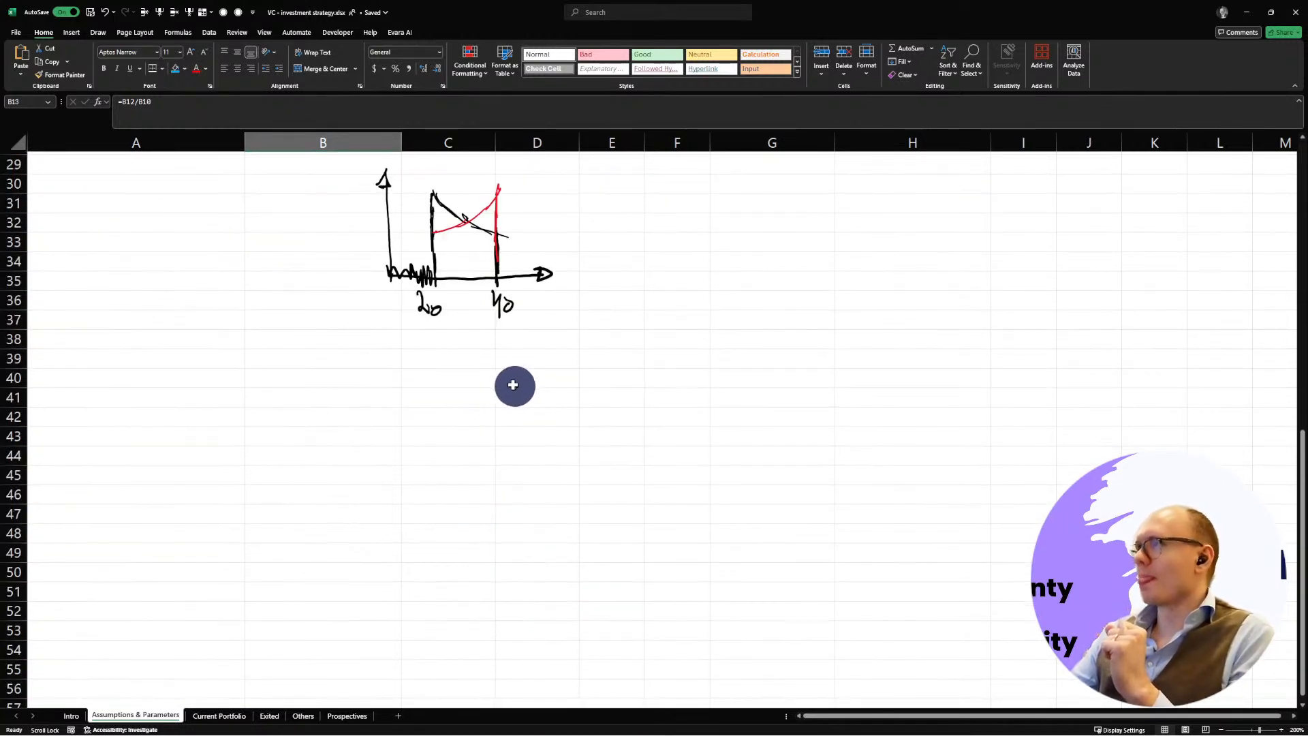
{"action": "scroll", "coordinate": [505, 388], "scroll_direction": "up", "scroll_amount": 2}
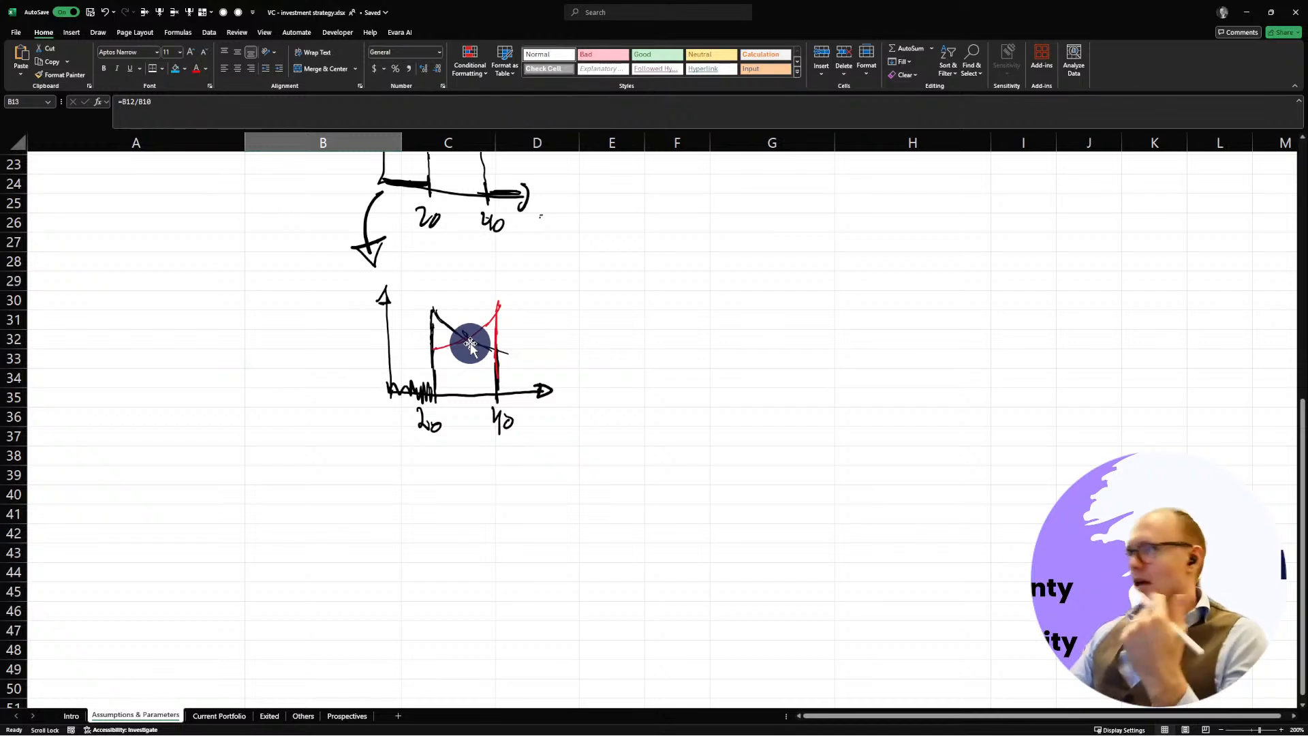
{"action": "scroll", "coordinate": [555, 396], "scroll_direction": "up", "scroll_amount": 6}
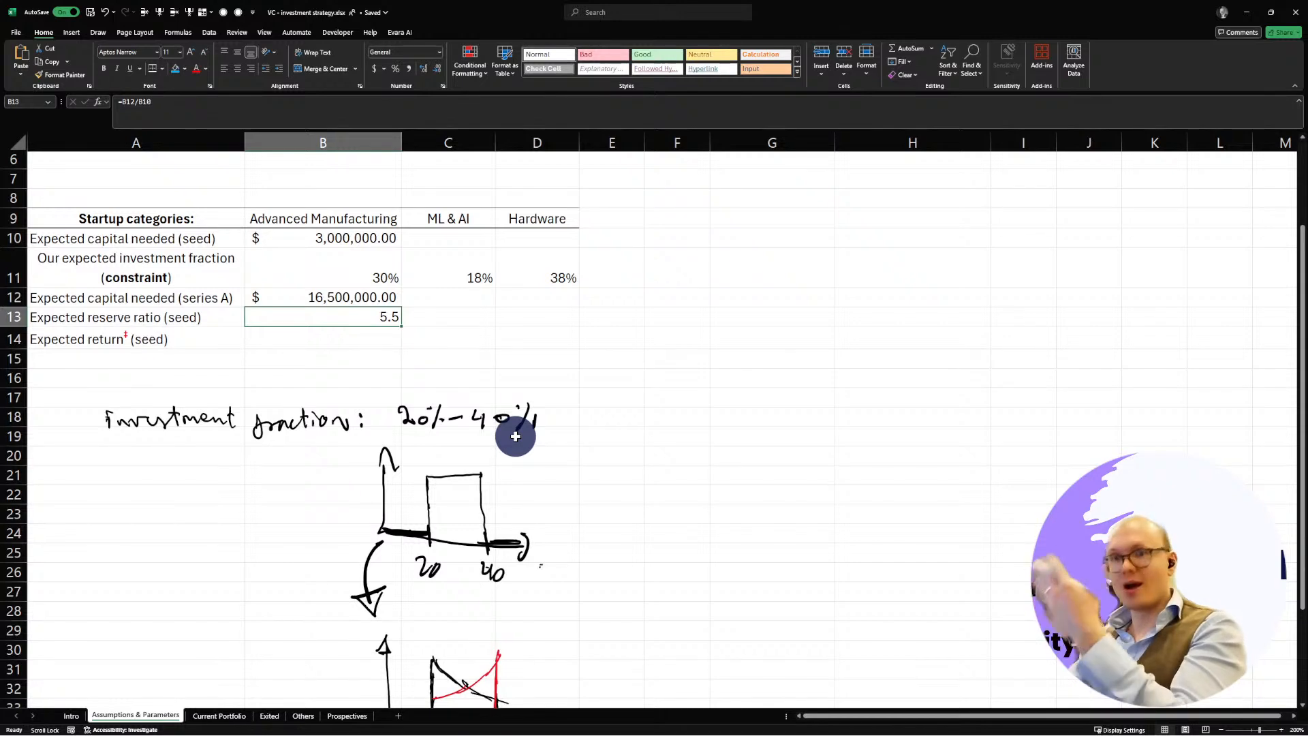
{"action": "scroll", "coordinate": [515, 436], "scroll_direction": "down", "scroll_amount": 4}
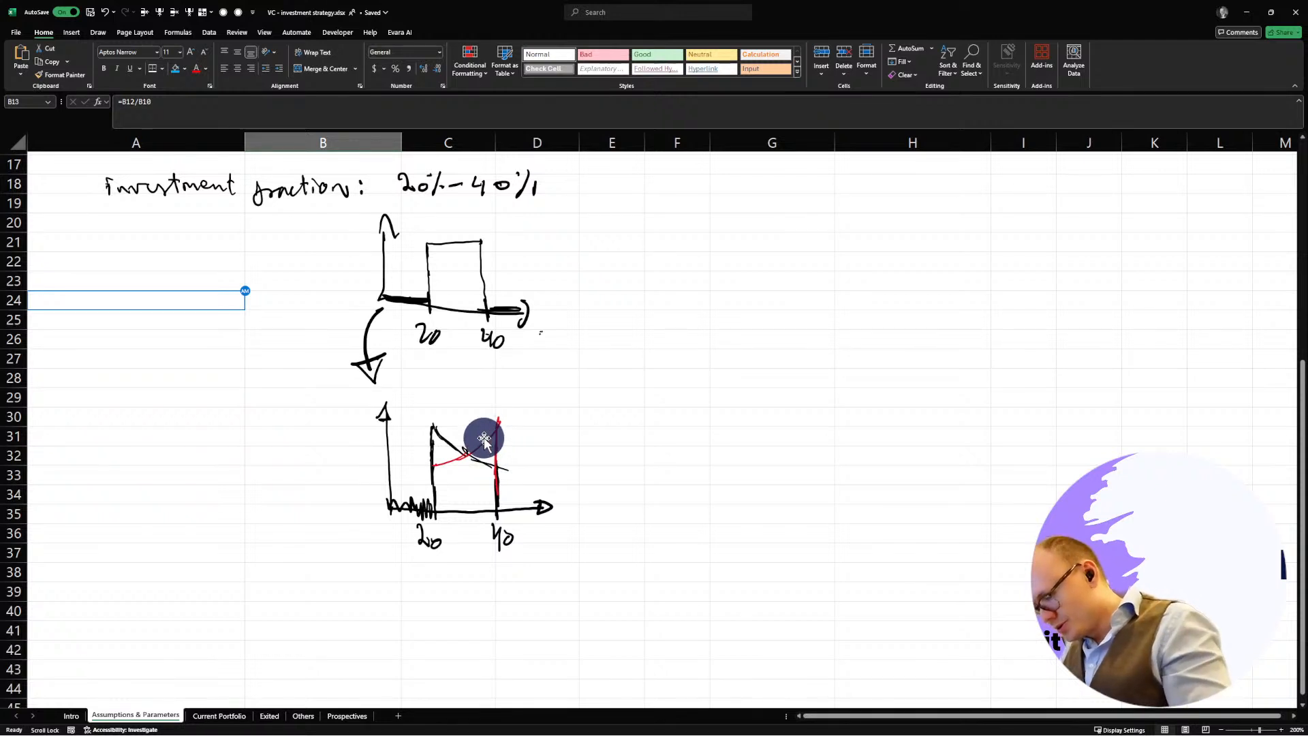
Step: Clear the handwritten investment fraction note and the sketched distributions from below the startup categories table
{"action": "key", "text": "Escape"}
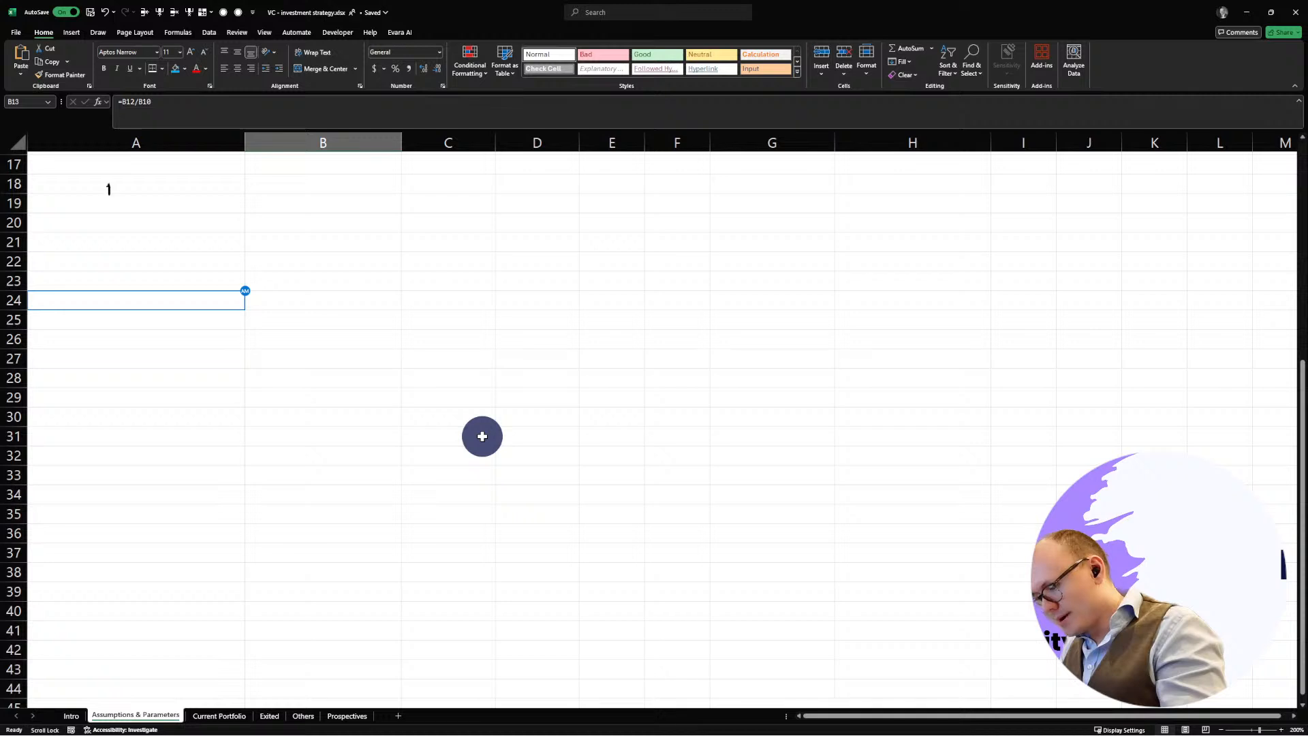
{"action": "left_click_drag", "start_coordinate": [106, 180], "coordinate": [113, 180]}
{"action": "left_click_drag", "start_coordinate": [118, 187], "coordinate": [180, 183]}
{"action": "left_click_drag", "start_coordinate": [183, 192], "coordinate": [201, 188]}
{"action": "left_click_drag", "start_coordinate": [331, 183], "coordinate": [349, 198]}
{"action": "left_click_drag", "start_coordinate": [417, 182], "coordinate": [429, 192]}
{"action": "left_click_drag", "start_coordinate": [253, 203], "coordinate": [329, 185]}
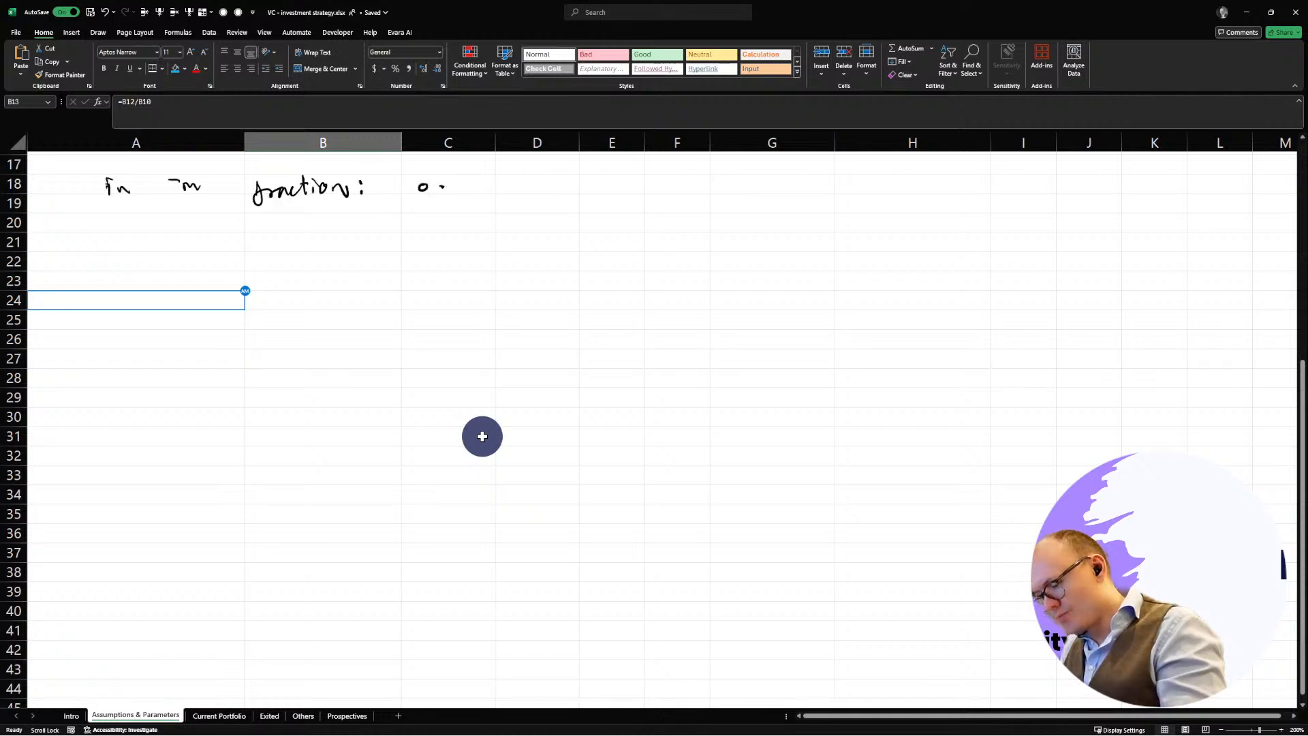
{"action": "left_click_drag", "start_coordinate": [127, 184], "coordinate": [180, 186]}
{"action": "left_click_drag", "start_coordinate": [198, 178], "coordinate": [237, 185]}
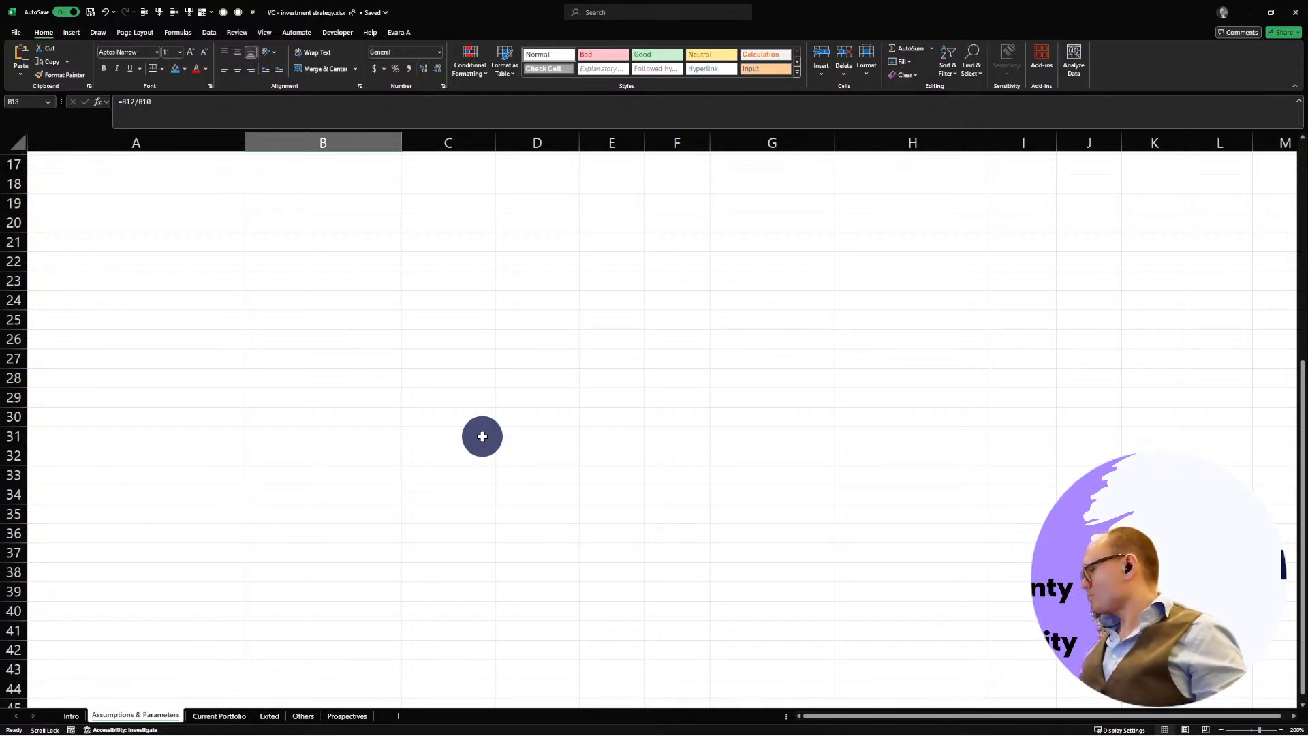
{"action": "scroll", "coordinate": [263, 534], "scroll_direction": "up", "scroll_amount": 5}
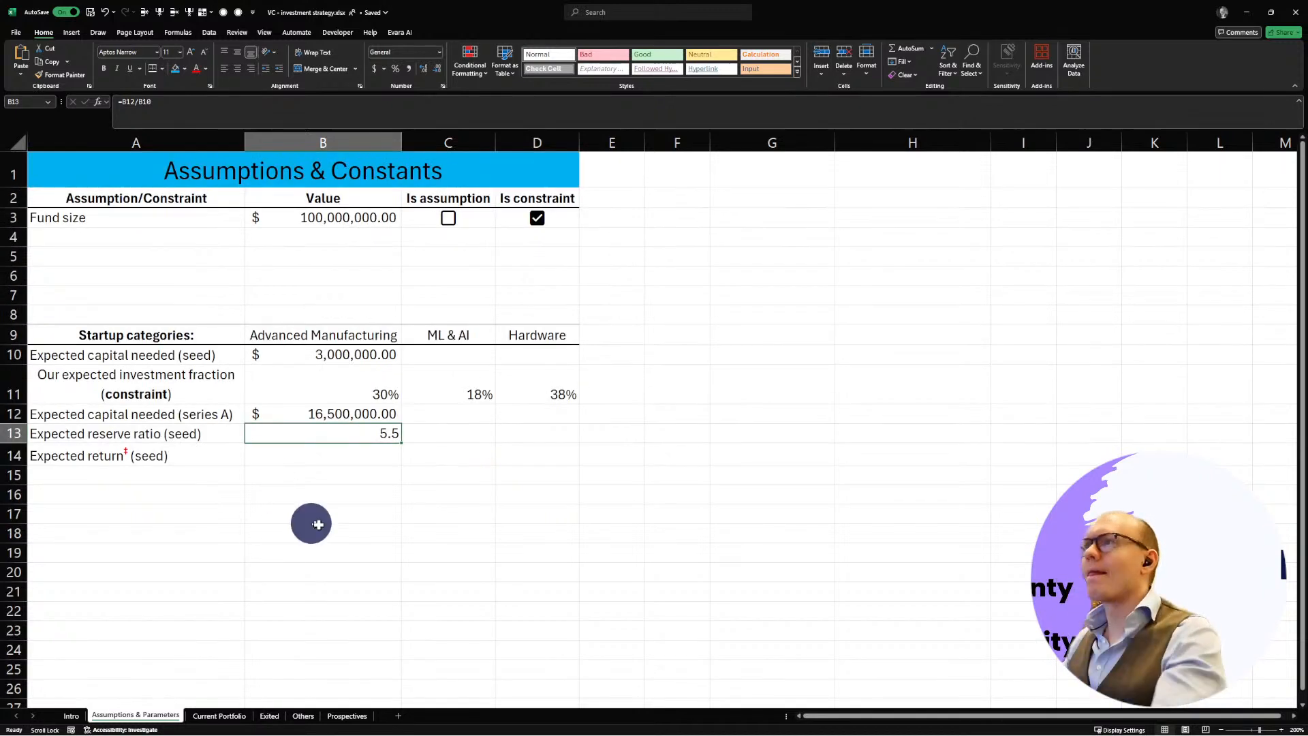
{"action": "left_click", "coordinate": [318, 530]}
{"action": "left_click", "coordinate": [346, 430]}
{"action": "left_click", "coordinate": [375, 528]}
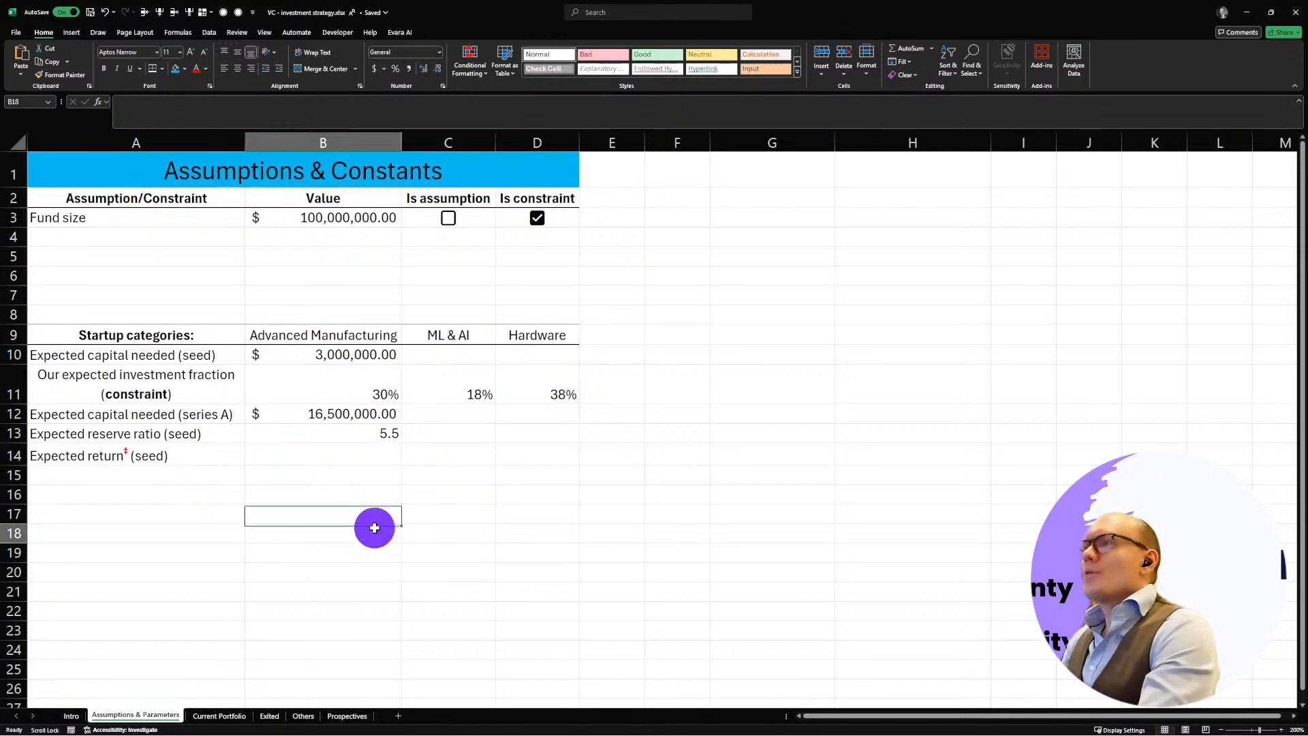
{"action": "type", "text": "="}
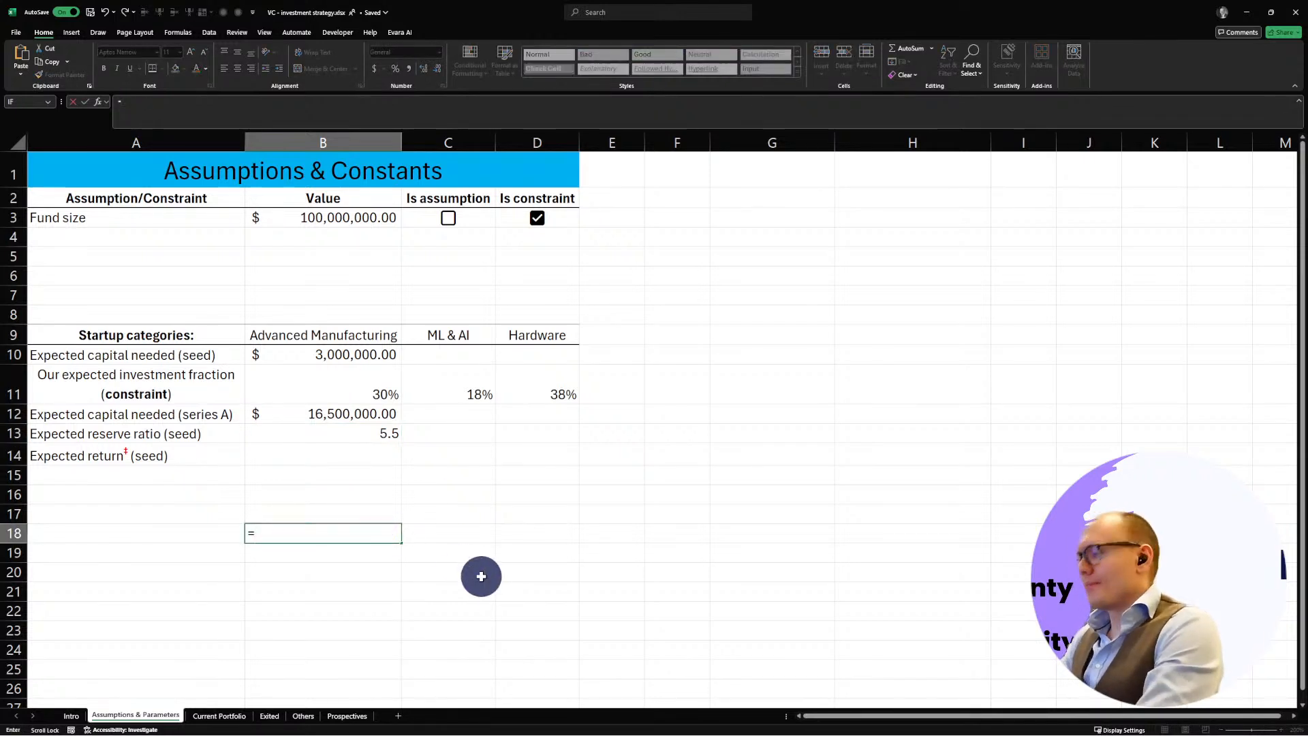
{"action": "type", "text": "S"}
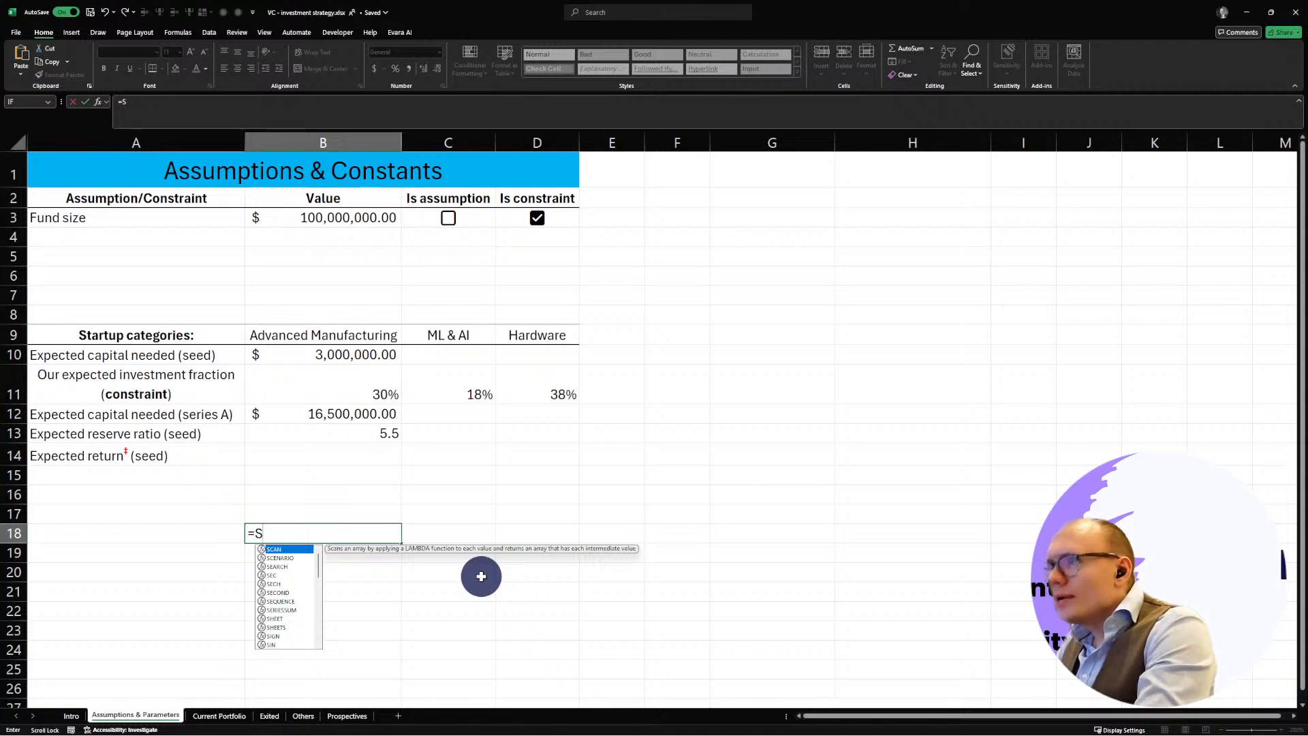
{"action": "key", "text": "BackSpace"}
{"action": "key", "text": "Escape"}
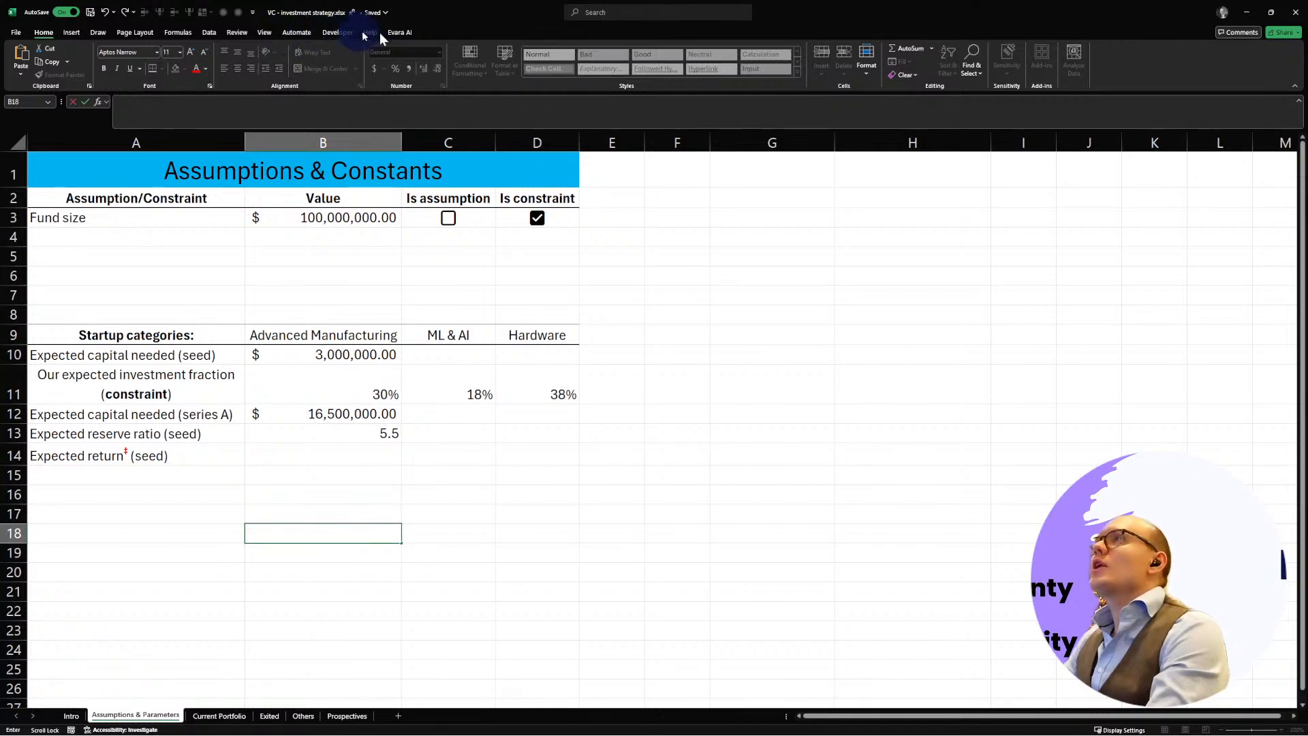
Step: Start a new Evara uncertainty for cell B16 and set its type to DECLINE
{"action": "left_click", "coordinate": [400, 32]}
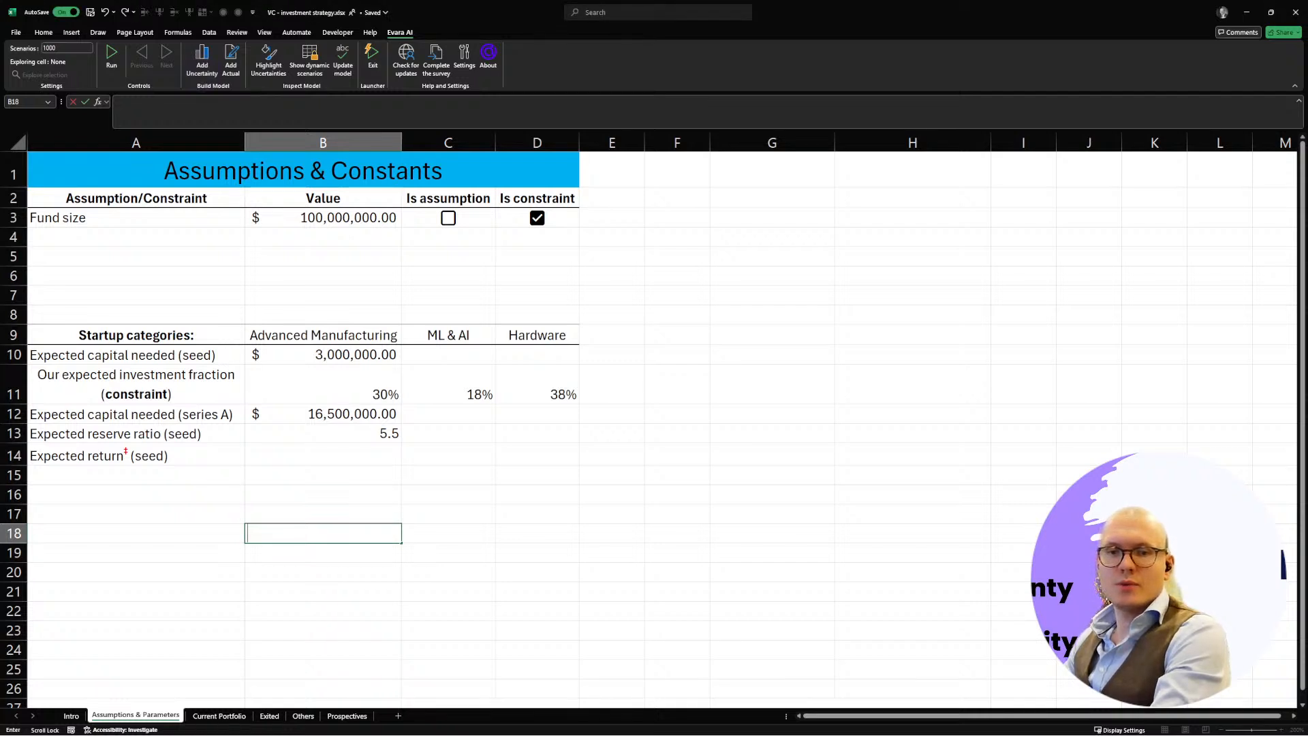
{"action": "left_click", "coordinate": [374, 495]}
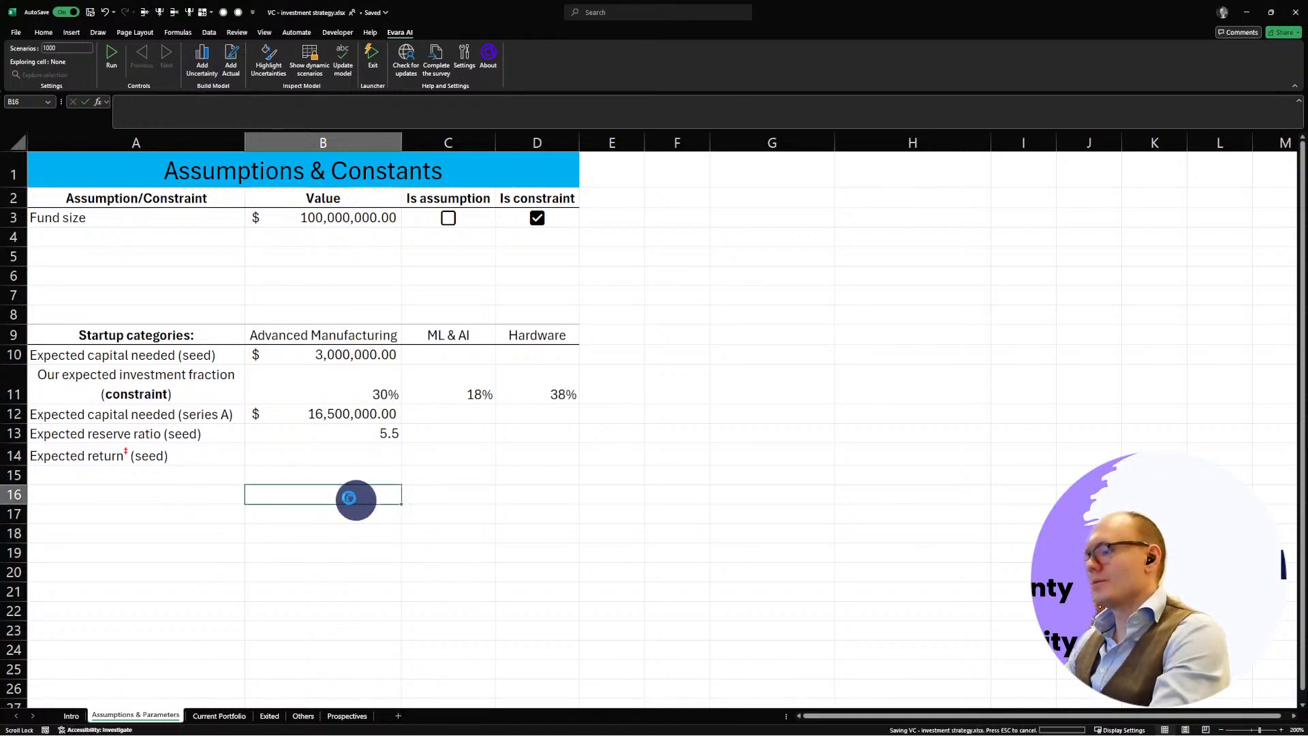
{"action": "left_click", "coordinate": [202, 60]}
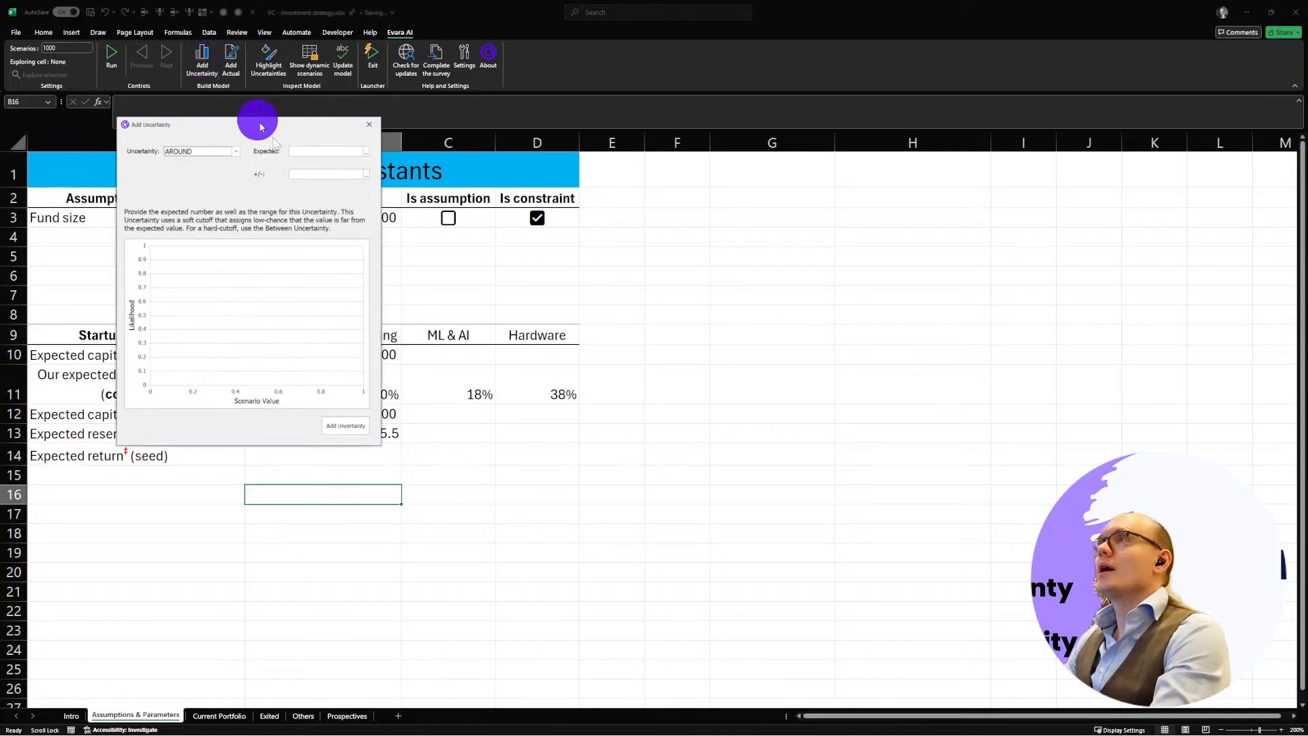
{"action": "left_click_drag", "start_coordinate": [261, 127], "coordinate": [488, 263]}
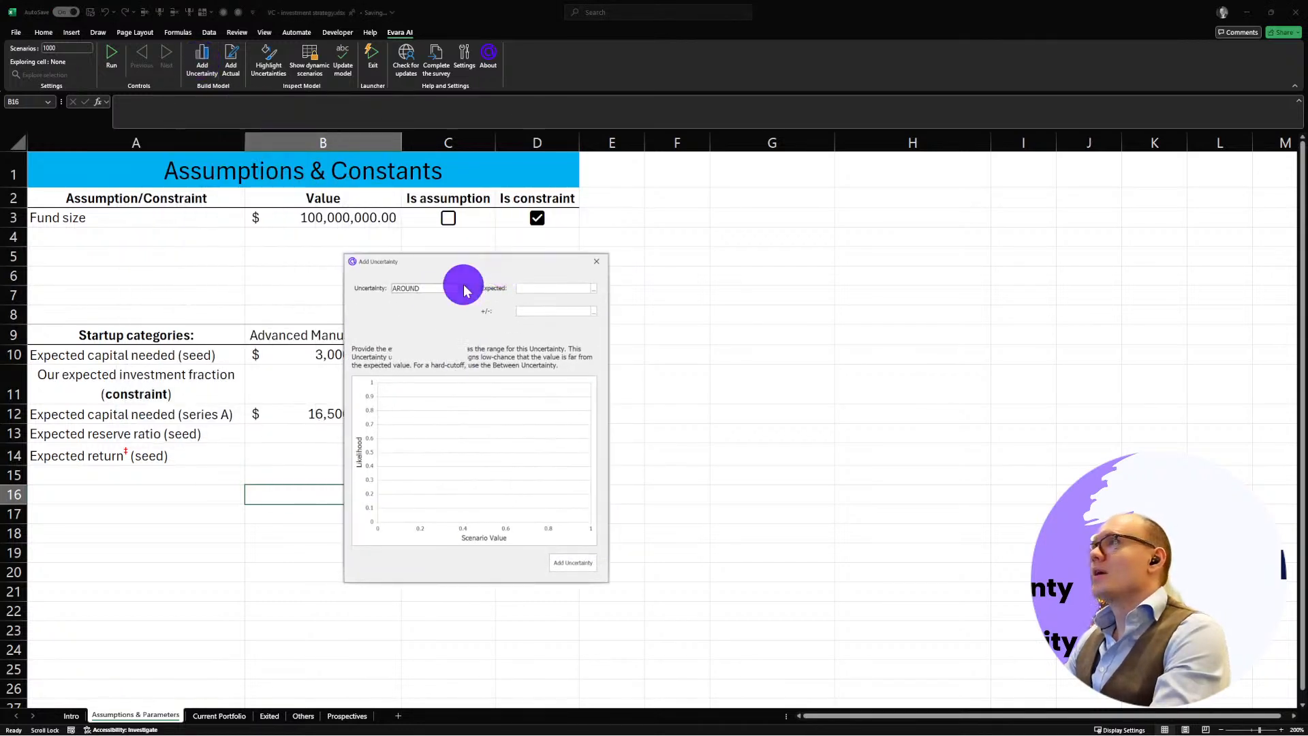
{"action": "left_click", "coordinate": [464, 288]}
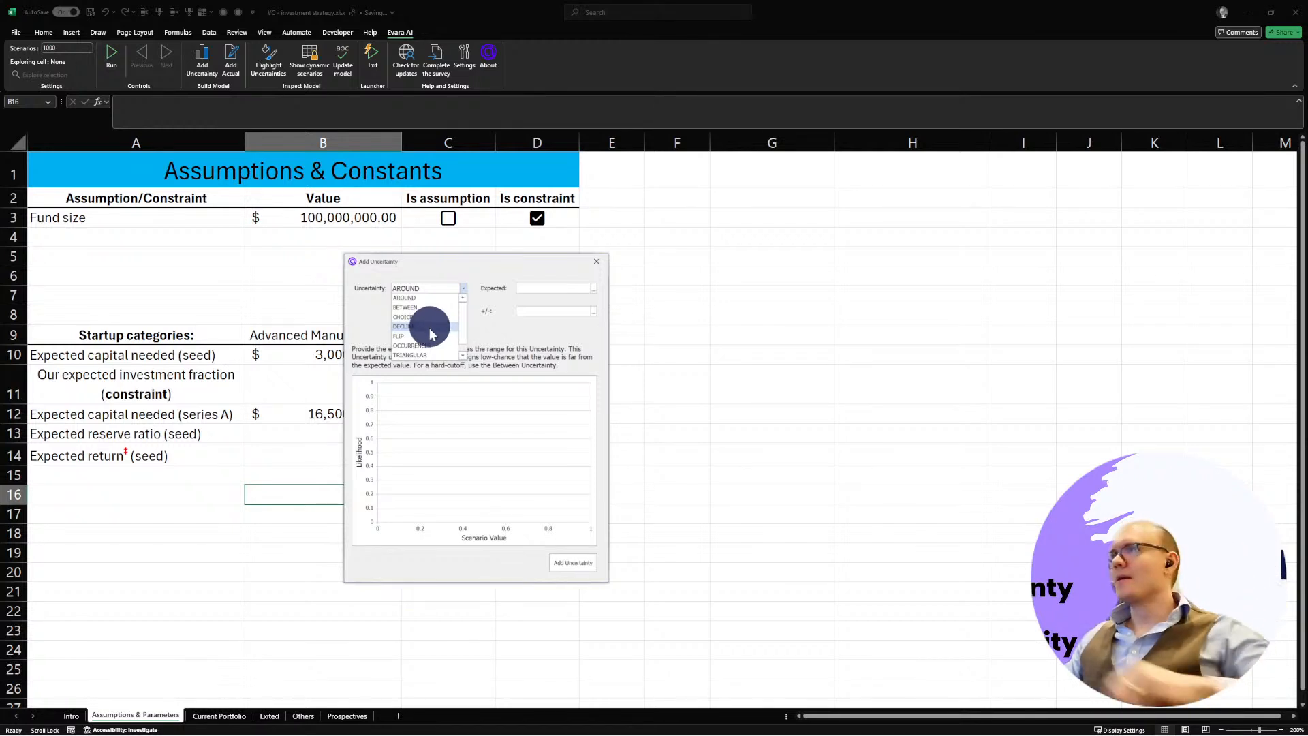
{"action": "left_click", "coordinate": [431, 328]}
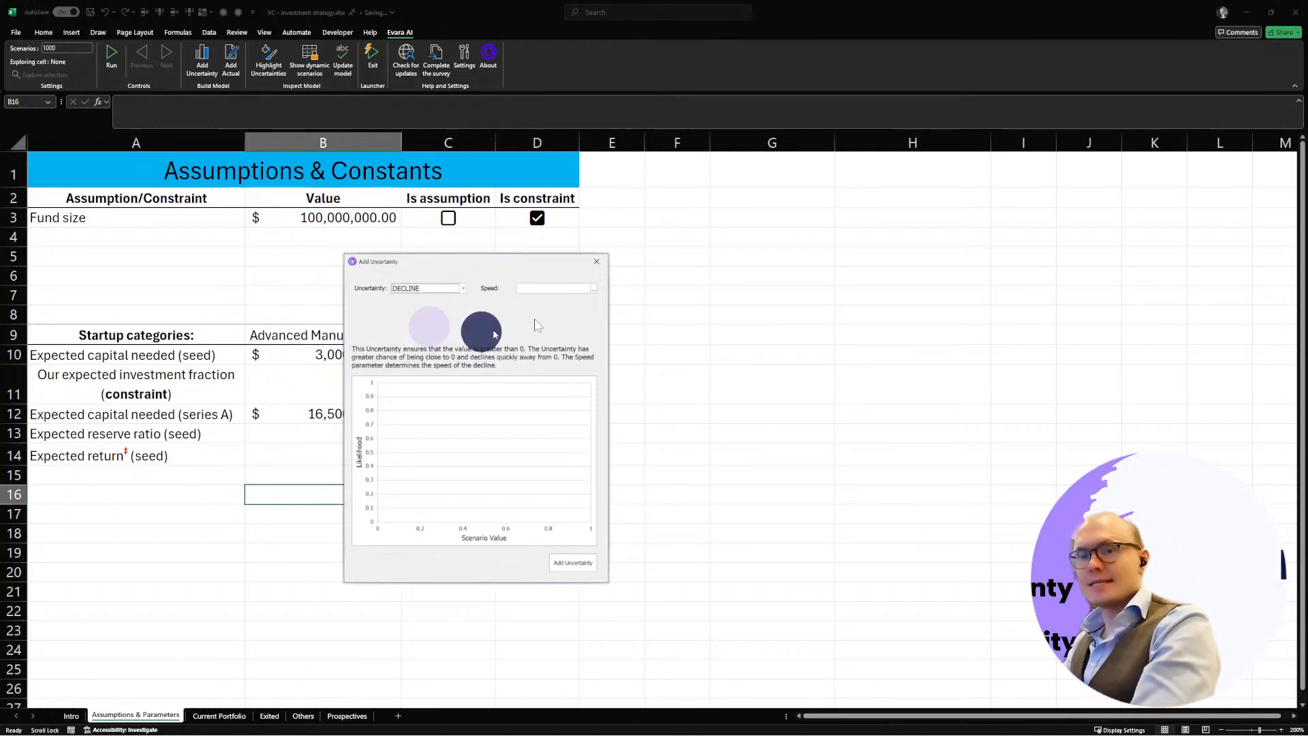
Step: Try a decline speed of 5, and replace it with the placeholder 1/expected value
{"action": "left_click", "coordinate": [543, 289]}
{"action": "type", "text": "5"}
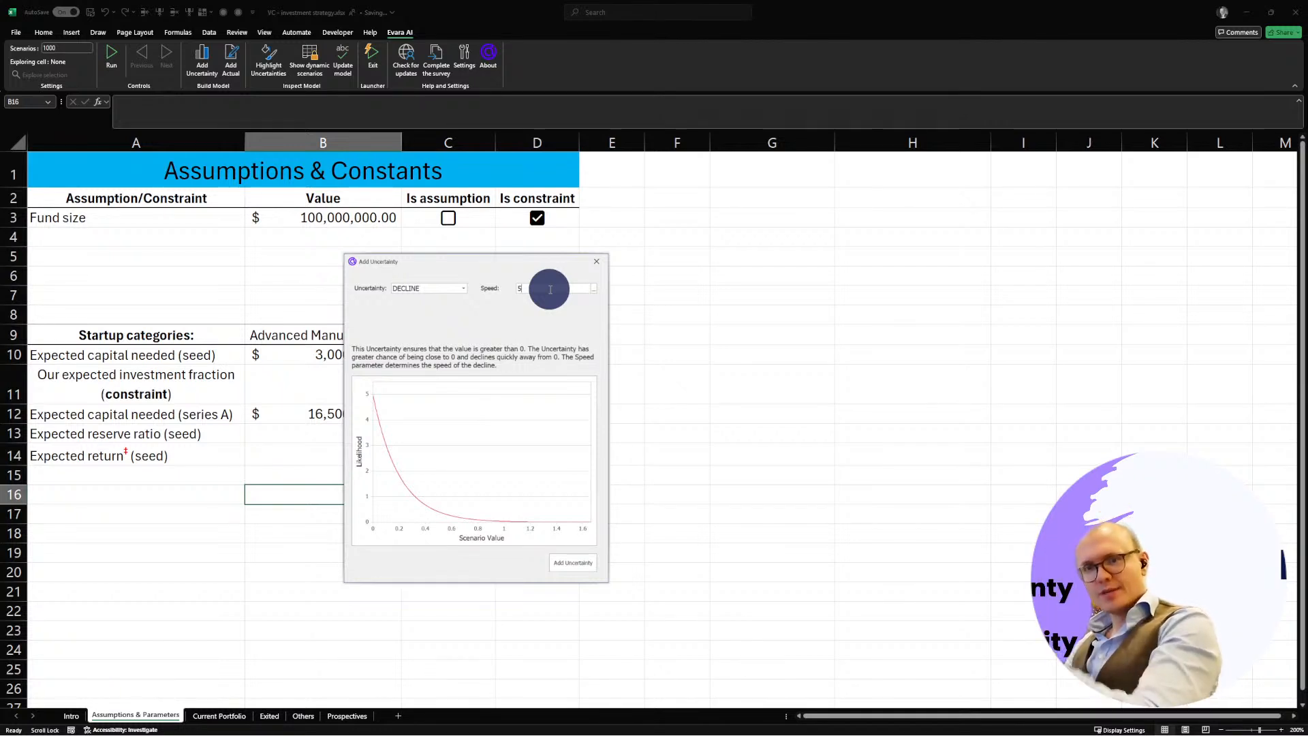
{"action": "key", "text": "BackSpace"}
{"action": "type", "text": "1/"}
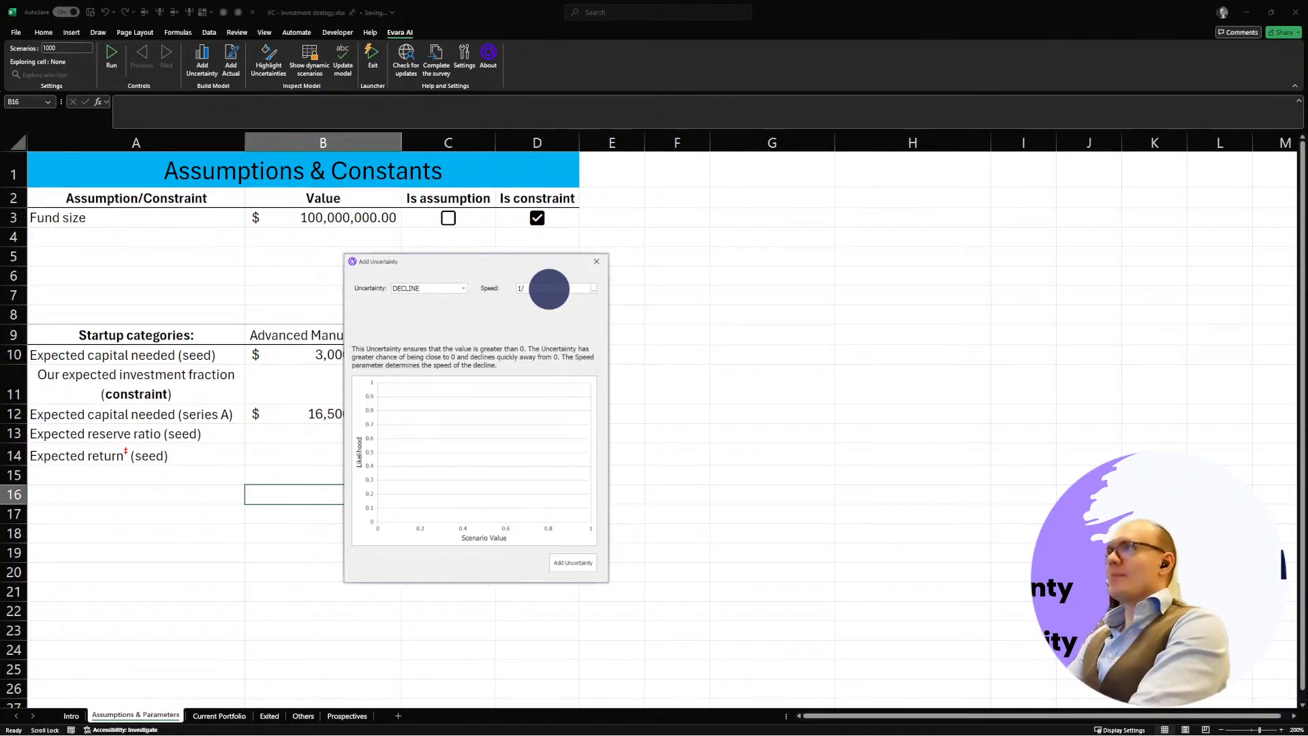
{"action": "type", "text": "m"}
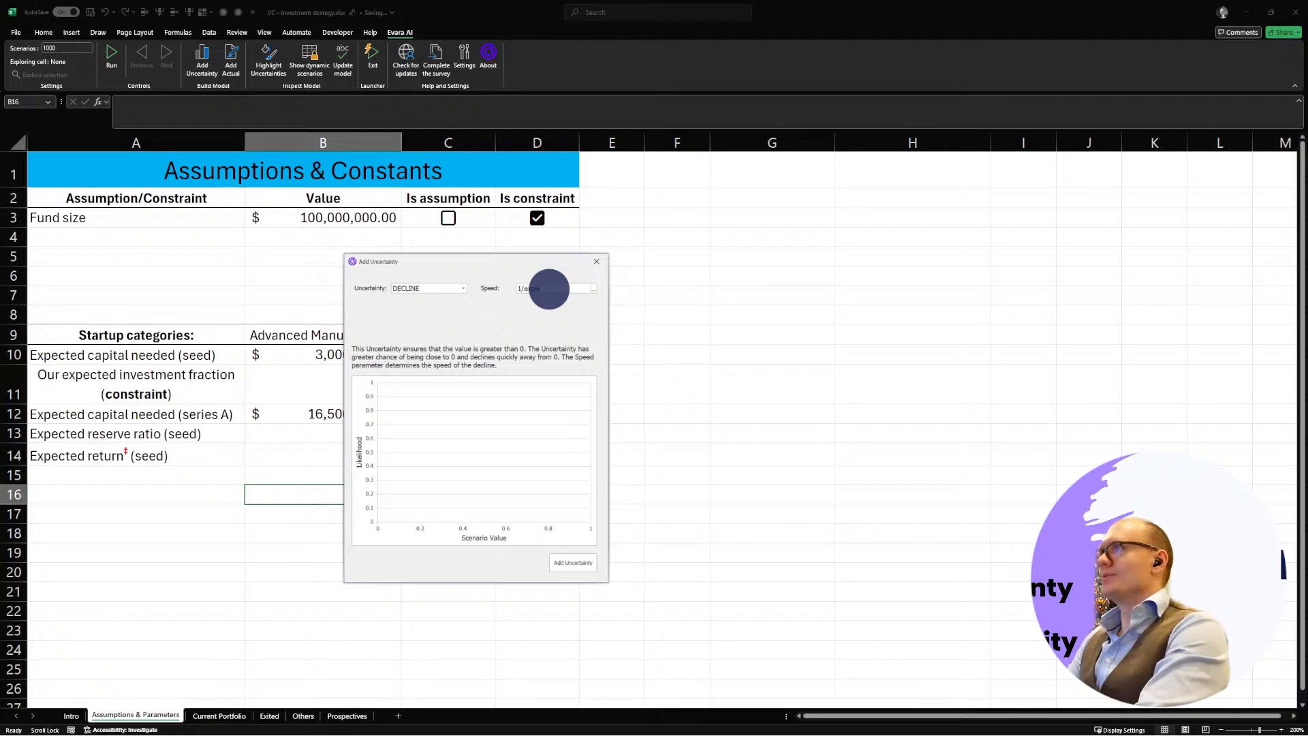
{"action": "type", "text": " value"}
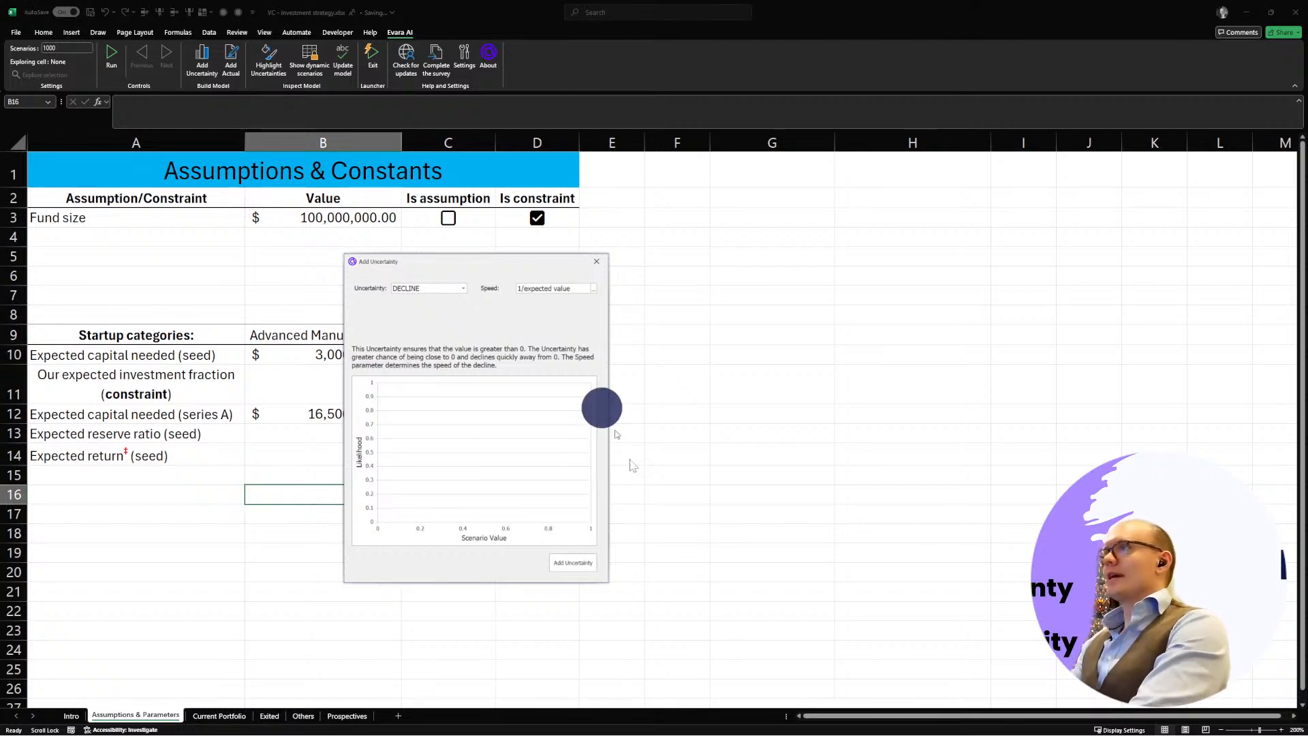
Step: Replace the expected value placeholder so the decline speed is 1/5
{"action": "key", "text": "BackSpace"}
{"action": "key", "text": "BackSpace"}
{"action": "key", "text": "BackSpace"}
{"action": "key", "text": "BackSpace"}
{"action": "key", "text": "BackSpace"}
{"action": "key", "text": "BackSpace"}
{"action": "key", "text": "BackSpace"}
{"action": "key", "text": "BackSpace"}
{"action": "key", "text": "BackSpace"}
{"action": "key", "text": "BackSpace"}
{"action": "key", "text": "BackSpace"}
{"action": "key", "text": "BackSpace"}
{"action": "key", "text": "BackSpace"}
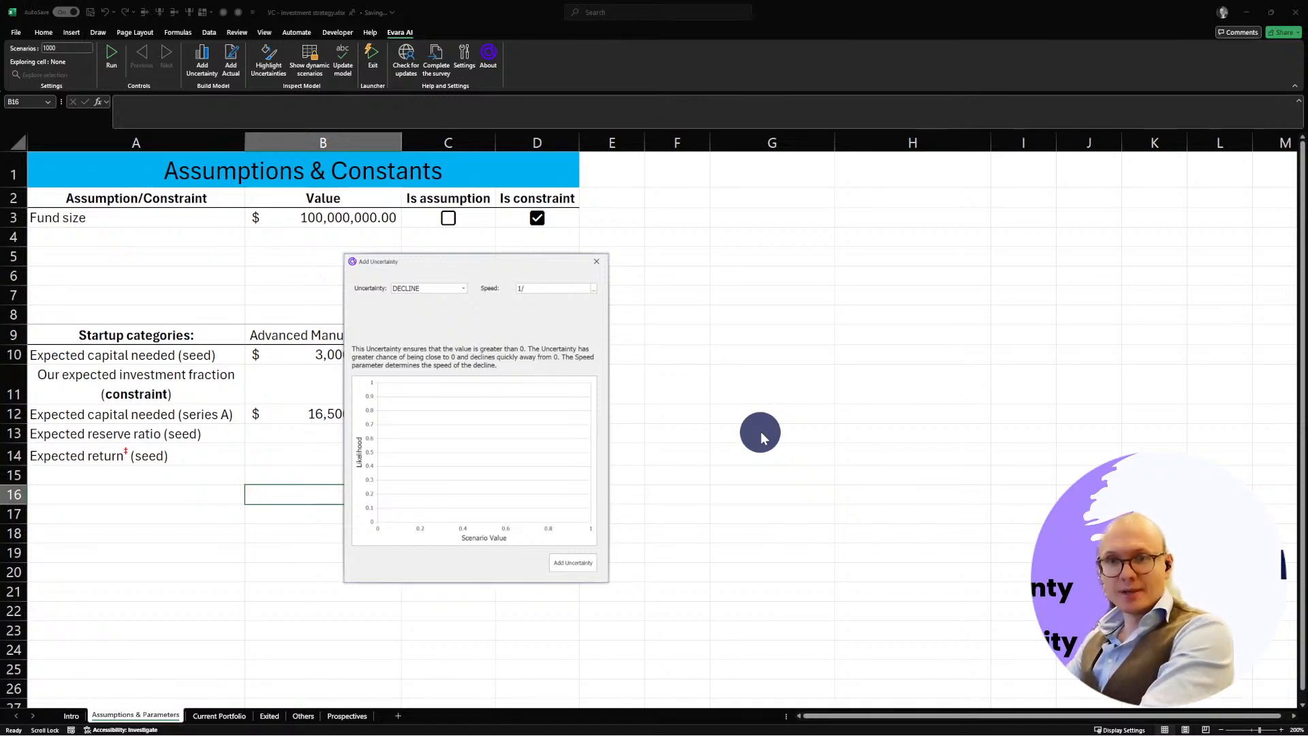
{"action": "type", "text": "5"}
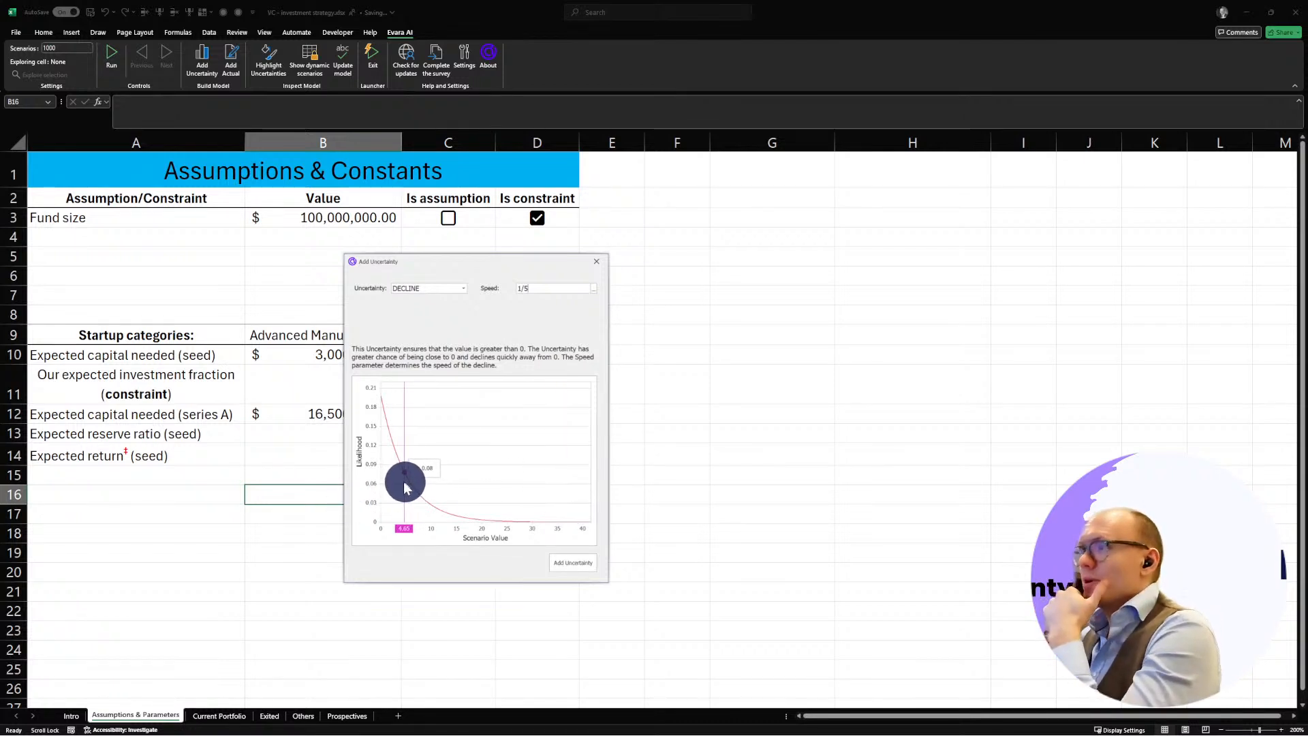
Step: Try a decline speed of 1/60%, and clear the 60% again
{"action": "double_click", "coordinate": [517, 286]}
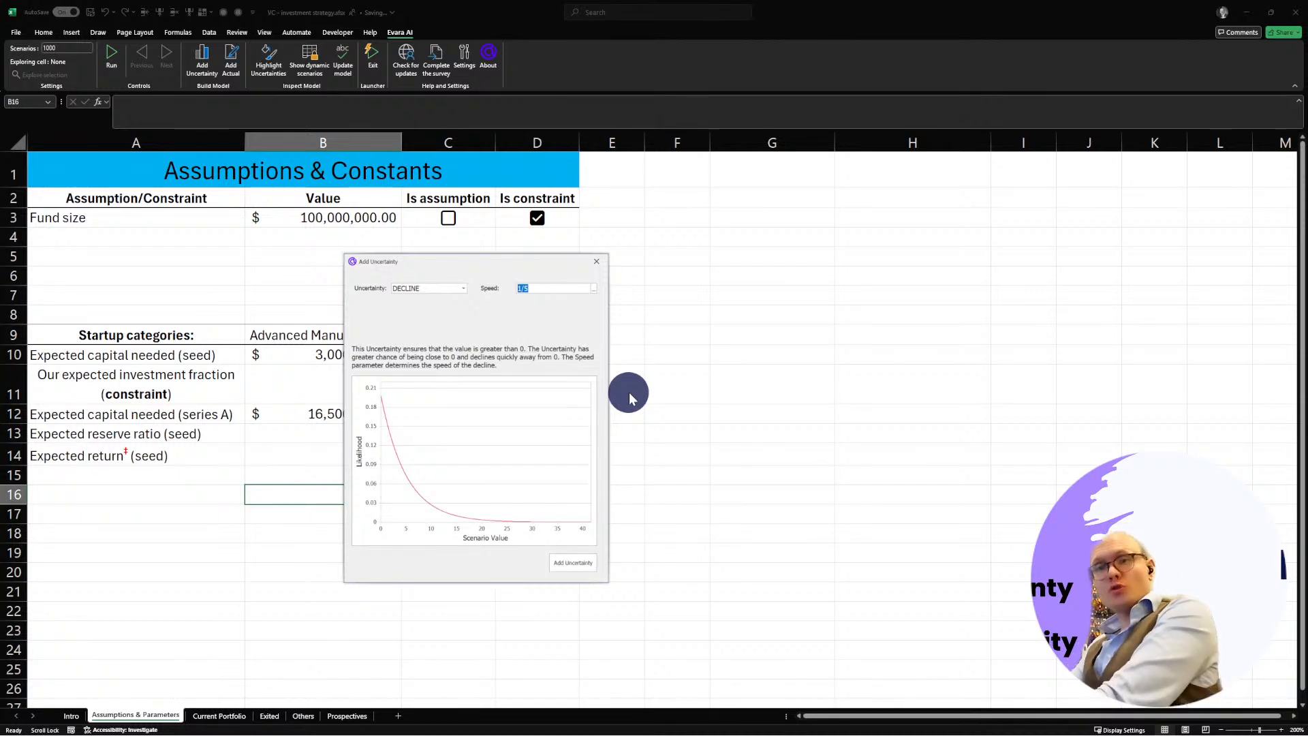
{"action": "key", "text": "Right"}
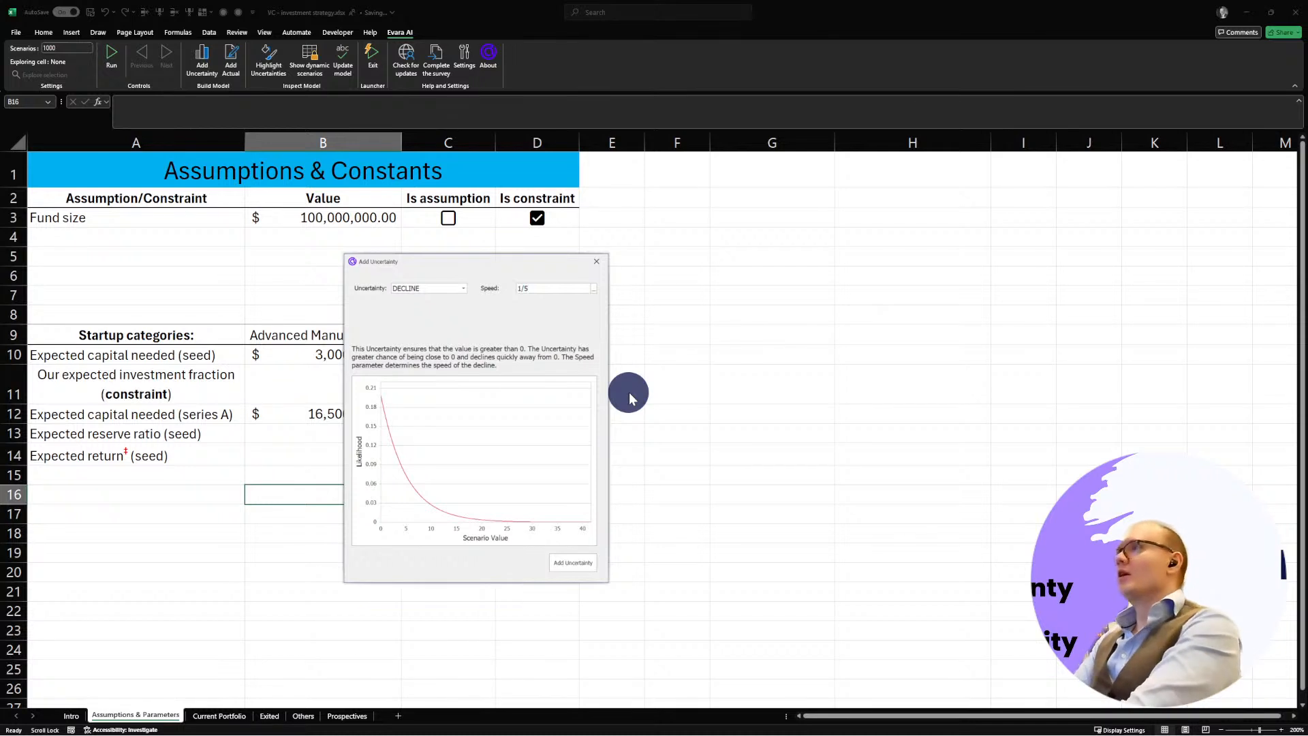
{"action": "key", "text": "BackSpace"}
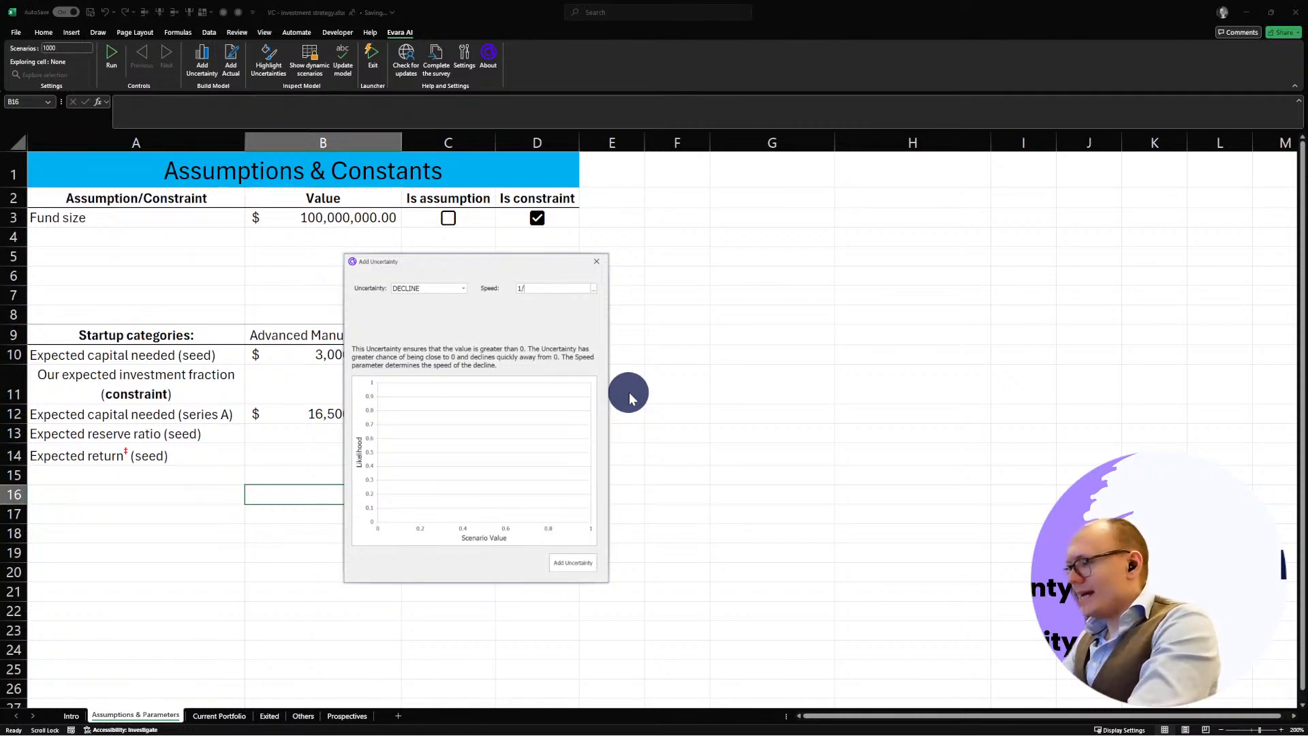
{"action": "type", "text": "60%"}
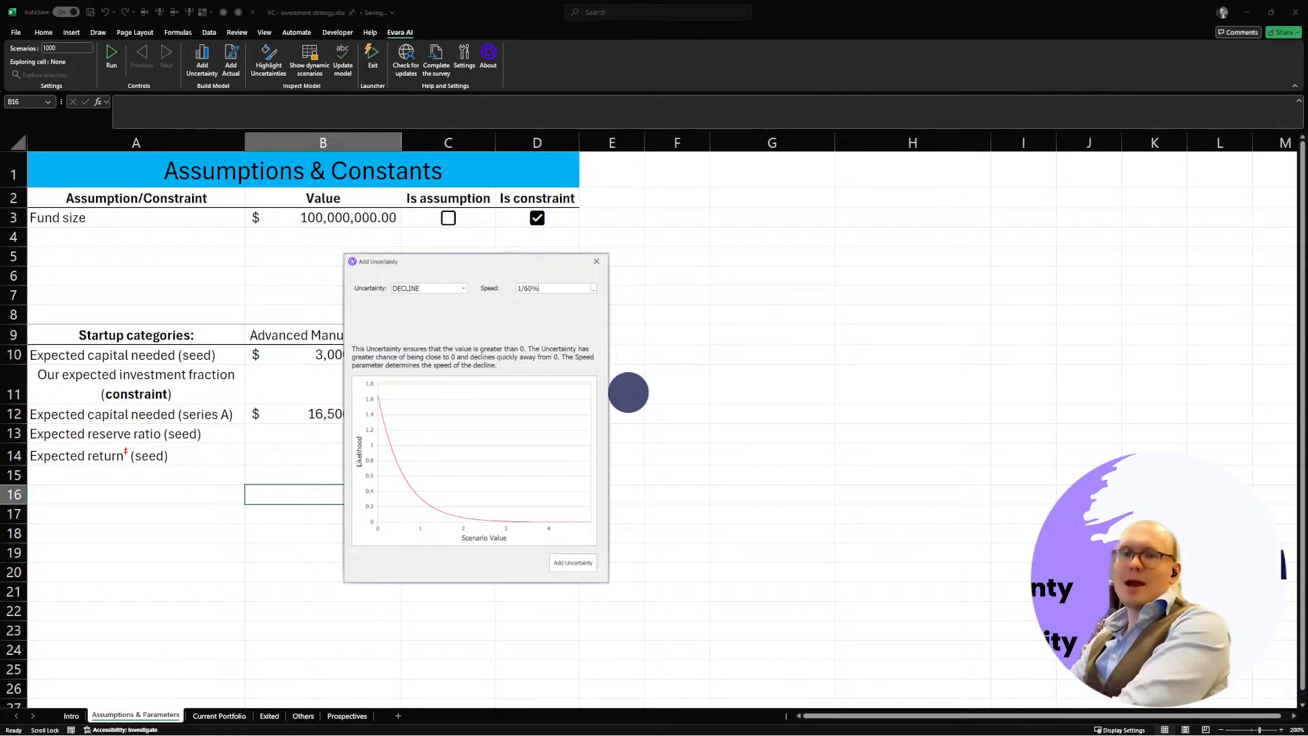
{"action": "key", "text": "BackSpace"}
{"action": "key", "text": "BackSpace"}
{"action": "key", "text": "BackSpace"}
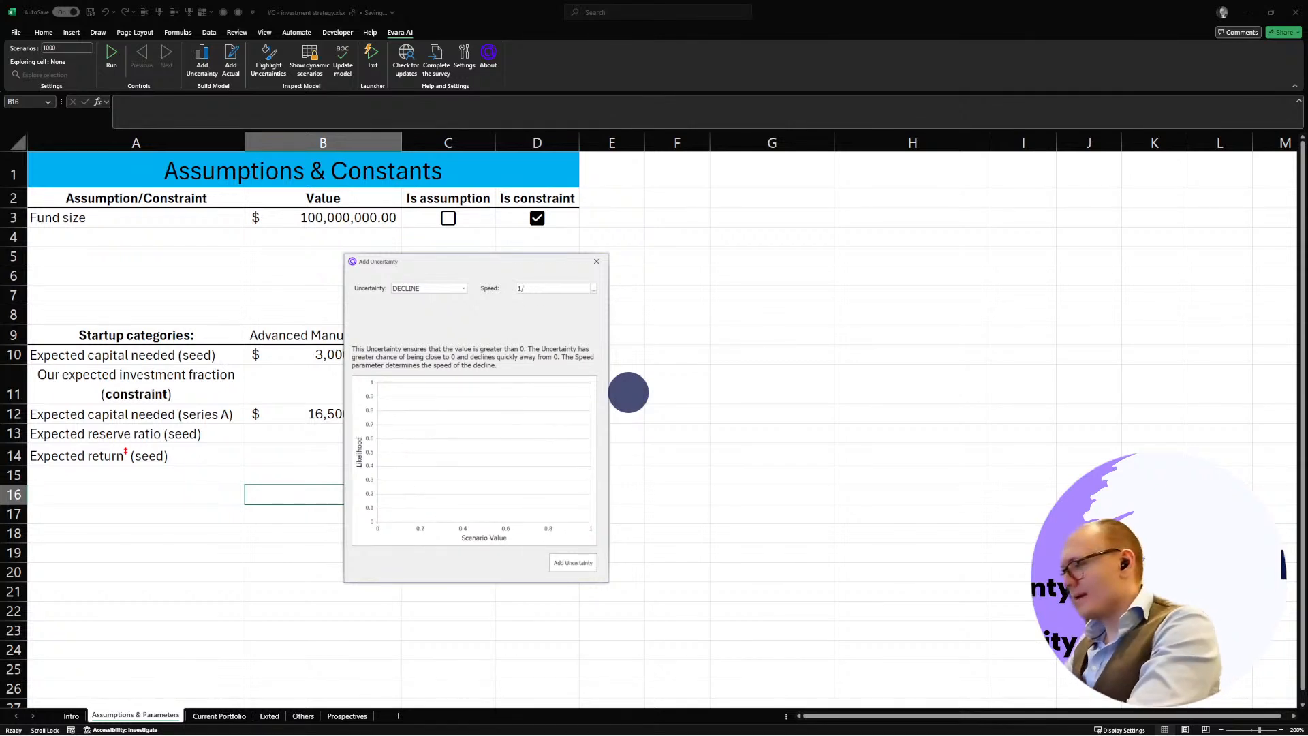
Step: Set the decline speed to 1/70% and add the uncertainty to cell B16
{"action": "type", "text": "70"}
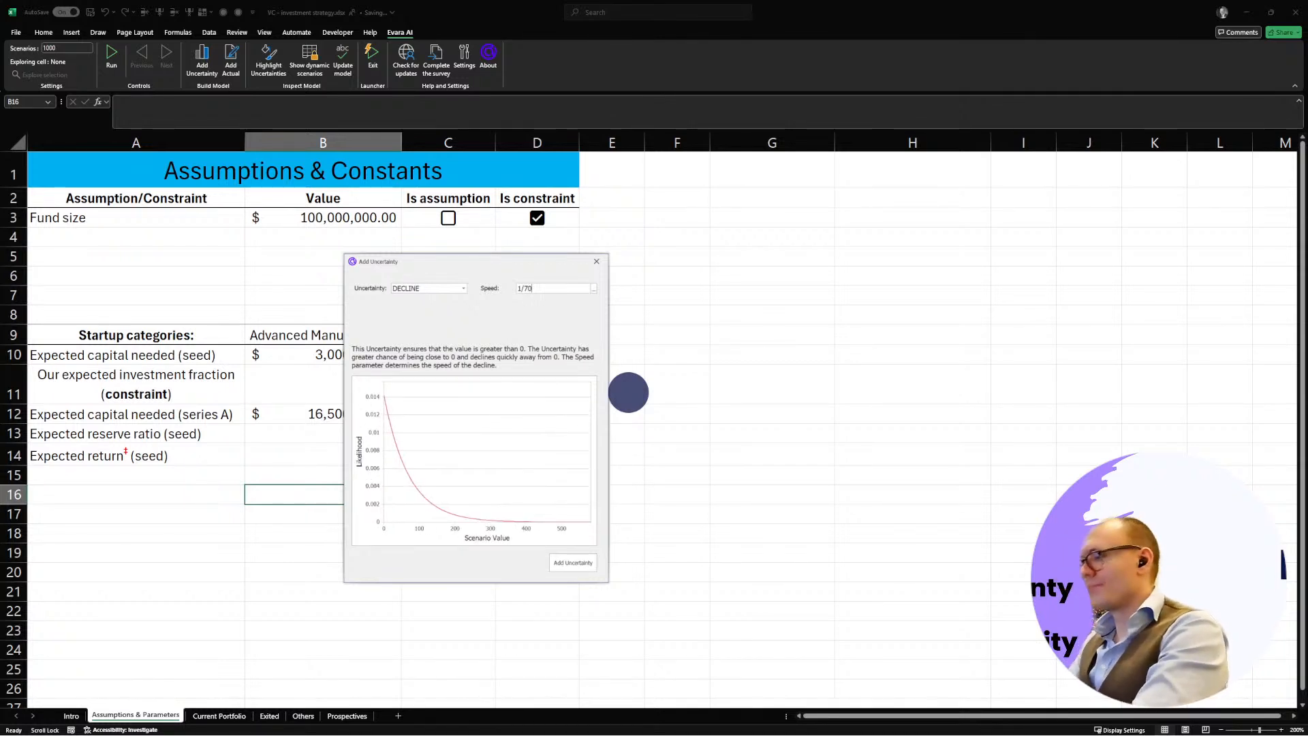
{"action": "type", "text": "%"}
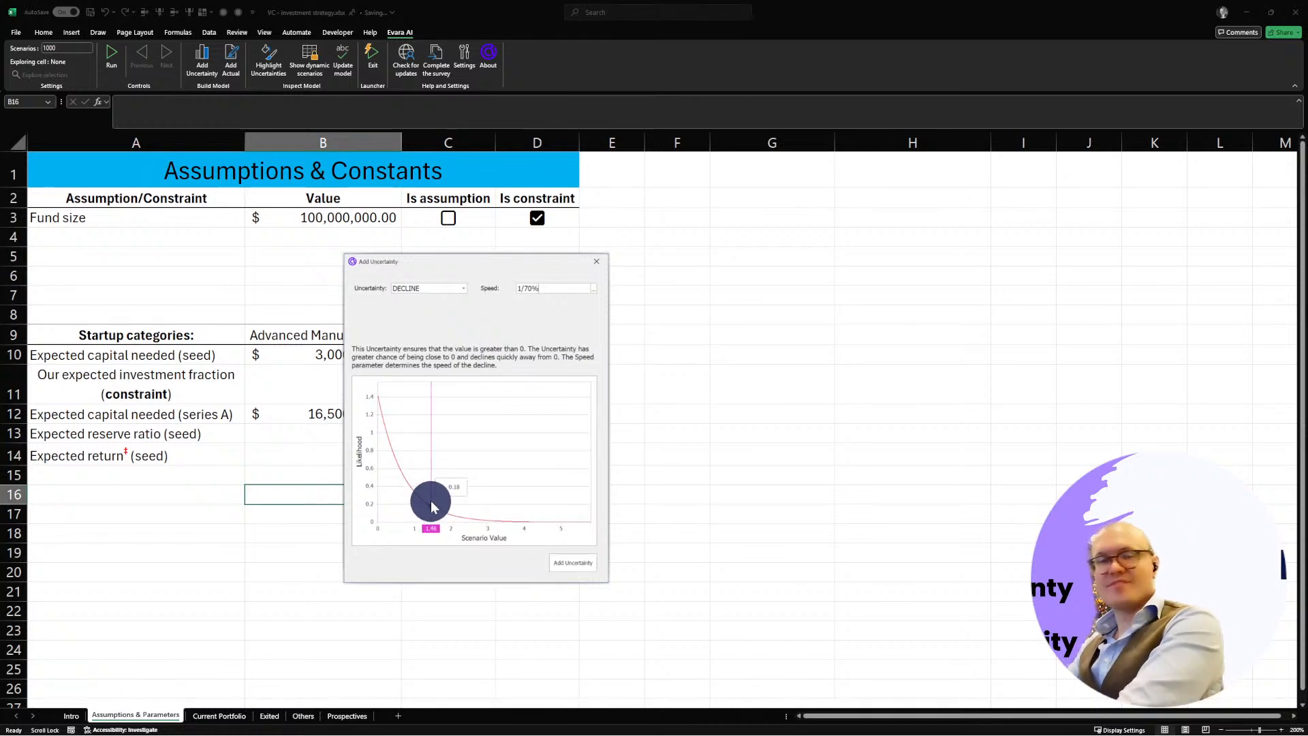
{"action": "left_click", "coordinate": [576, 565]}
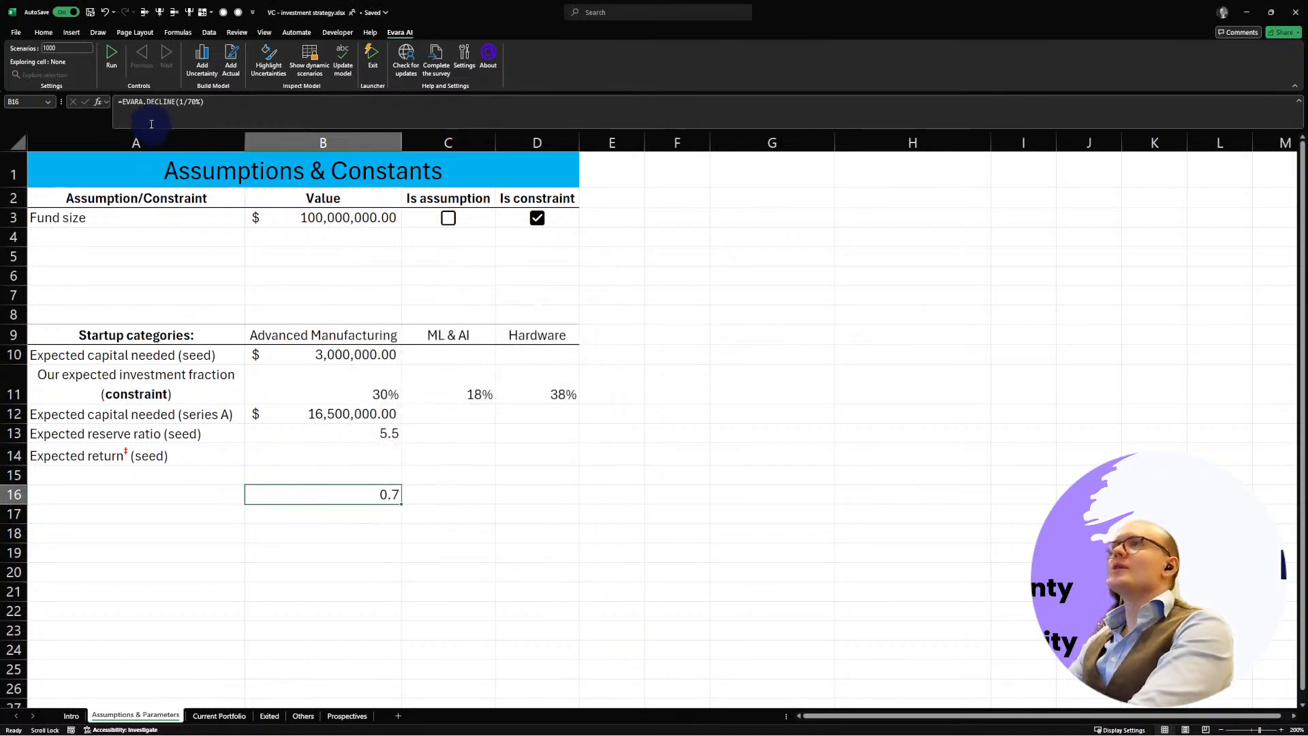
Step: Open a MIN function around EVARA.DECLINE(1/70%) in the B16 formula
{"action": "left_click", "coordinate": [127, 100]}
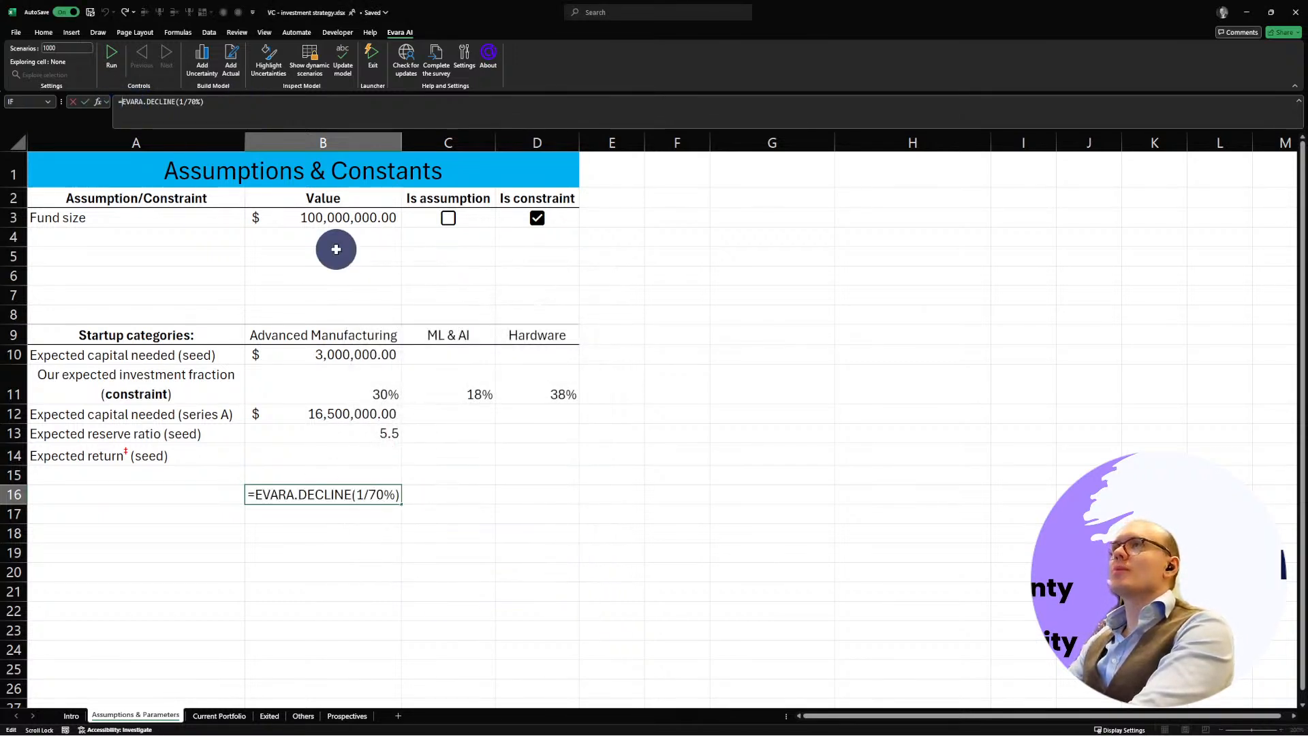
{"action": "type", "text": "MAX"}
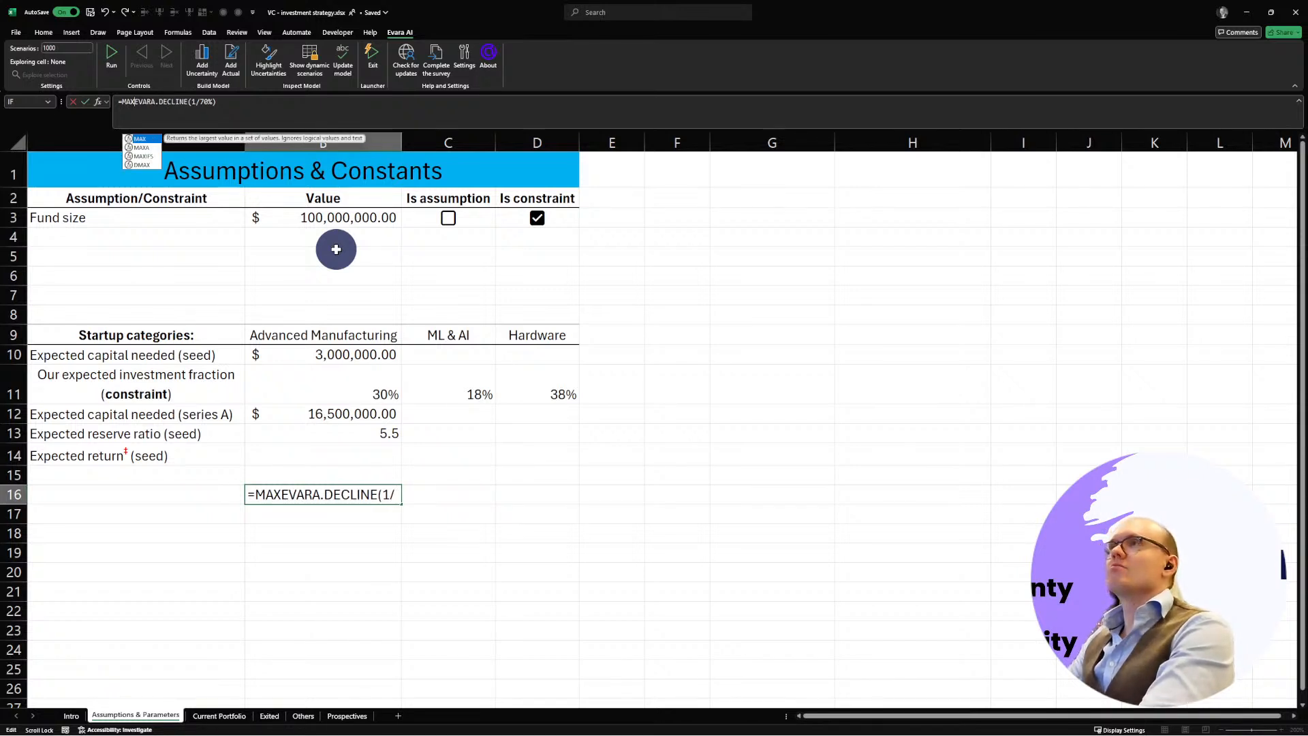
{"action": "key", "text": "BackSpace"}
{"action": "key", "text": "BackSpace"}
{"action": "type", "text": "IB"}
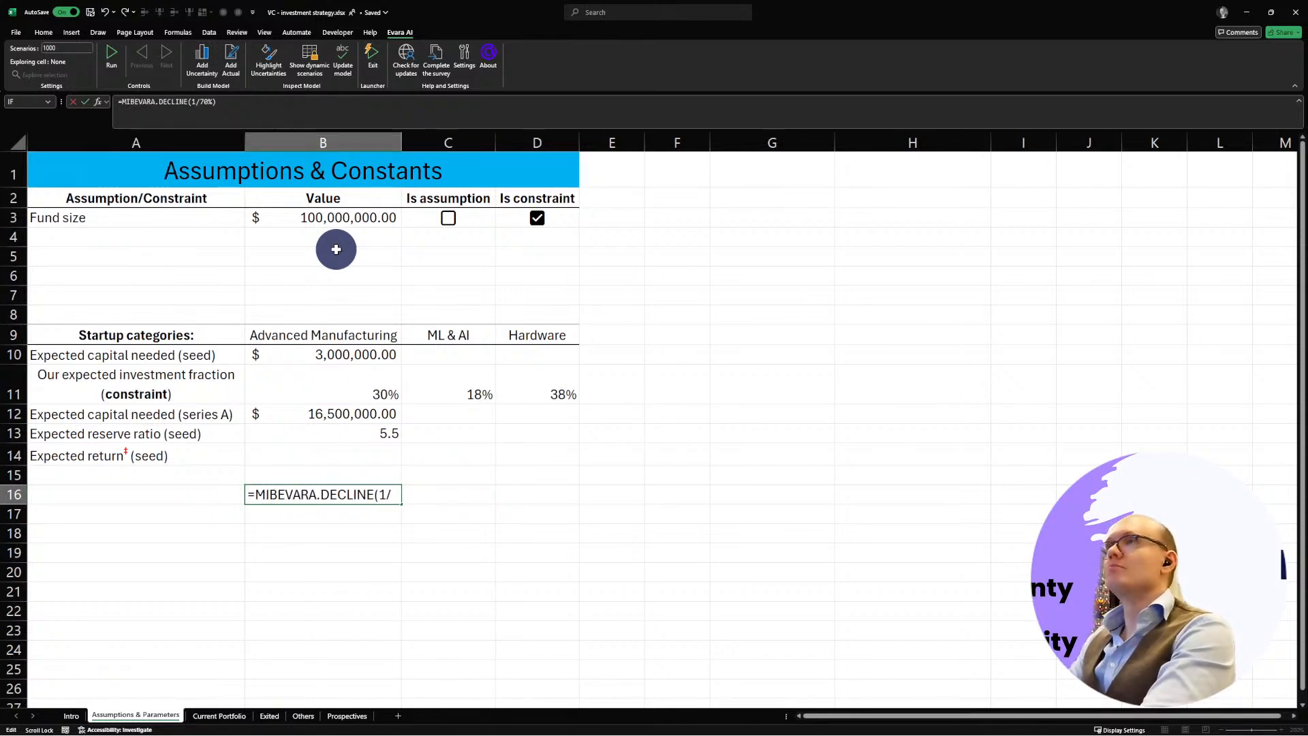
{"action": "key", "text": "BackSpace"}
{"action": "type", "text": "N"}
{"action": "key", "text": "Tab"}
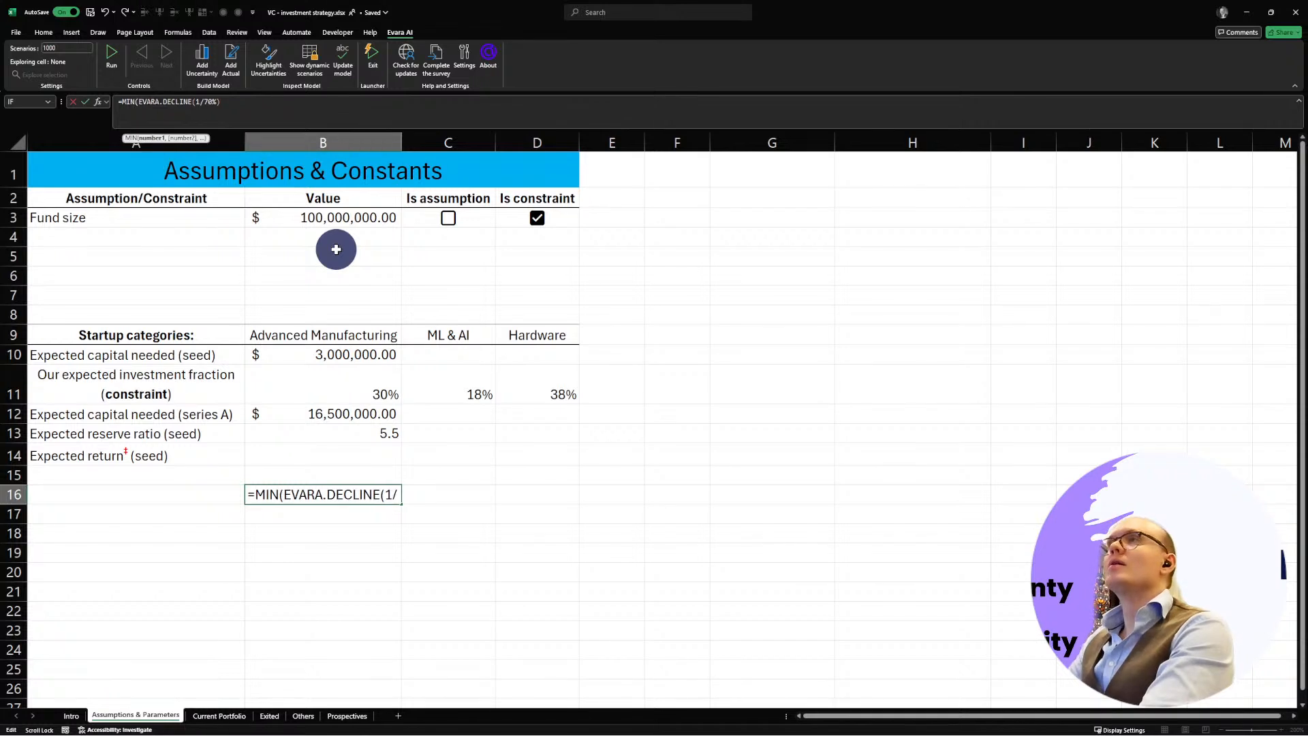
Step: Add 20% to the EVARA.DECLINE term inside the MIN function in B16
{"action": "left_click", "coordinate": [240, 96]}
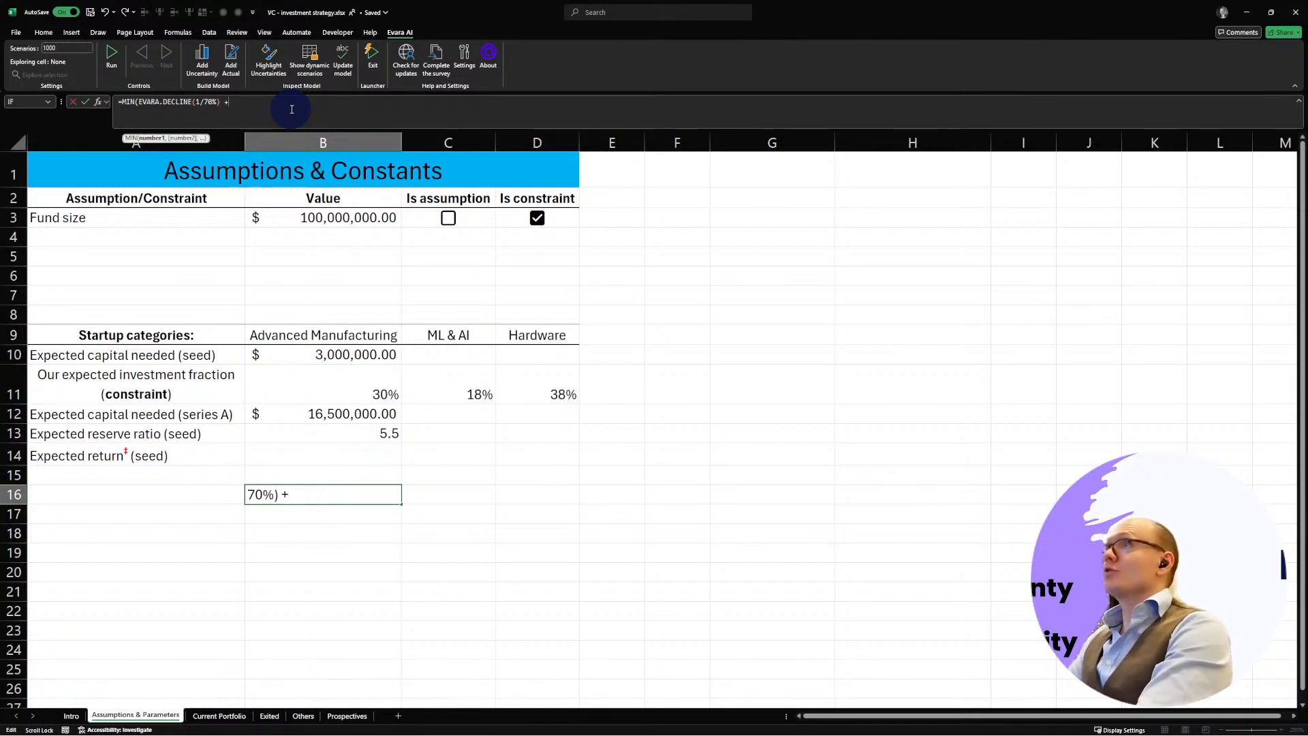
{"action": "type", "text": "+ 0.20%"}
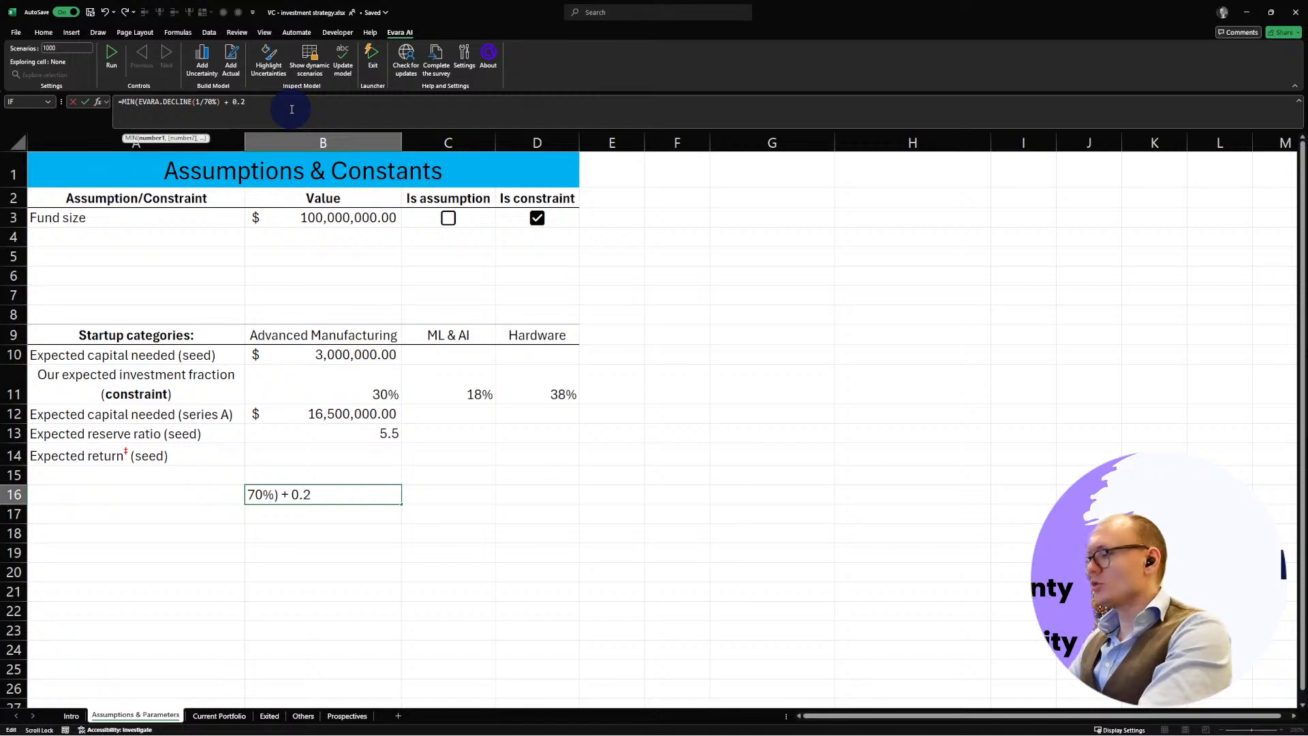
{"action": "key", "text": "Left"}
{"action": "key", "text": "Left"}
{"action": "key", "text": "Left"}
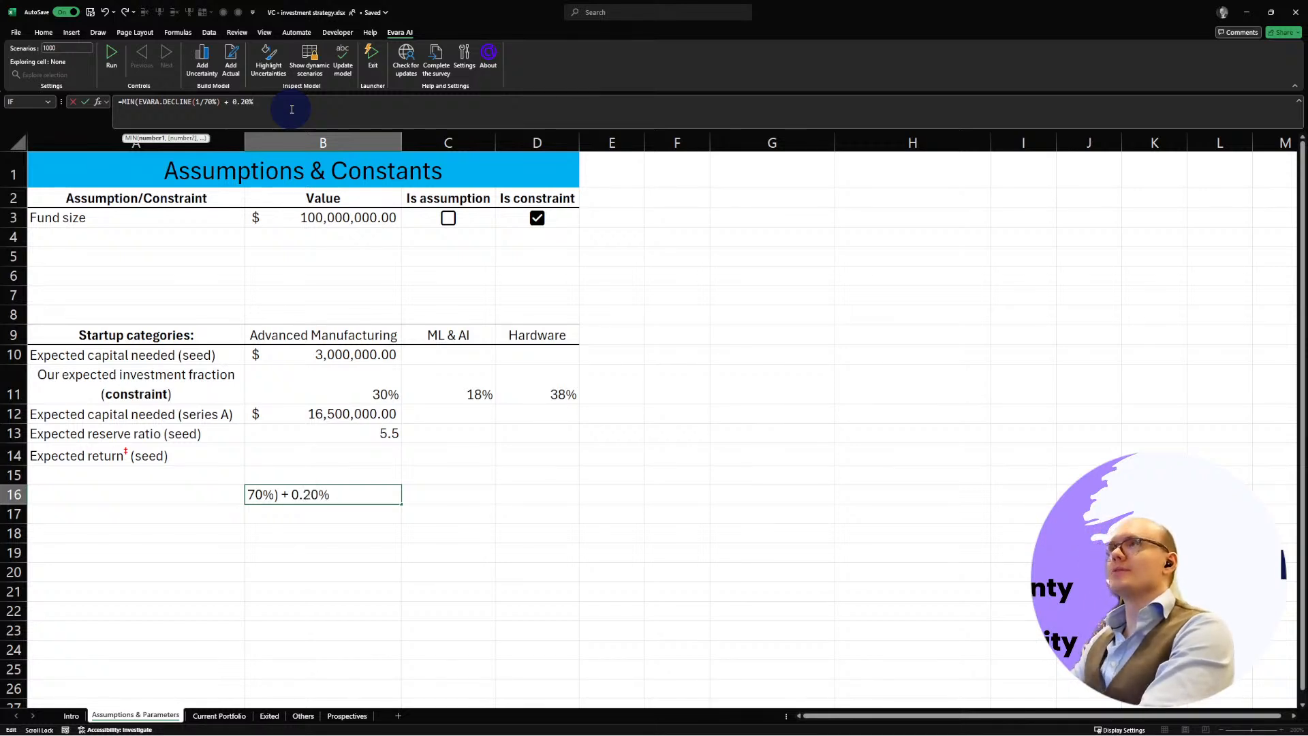
{"action": "key", "text": "BackSpace"}
{"action": "key", "text": "BackSpace"}
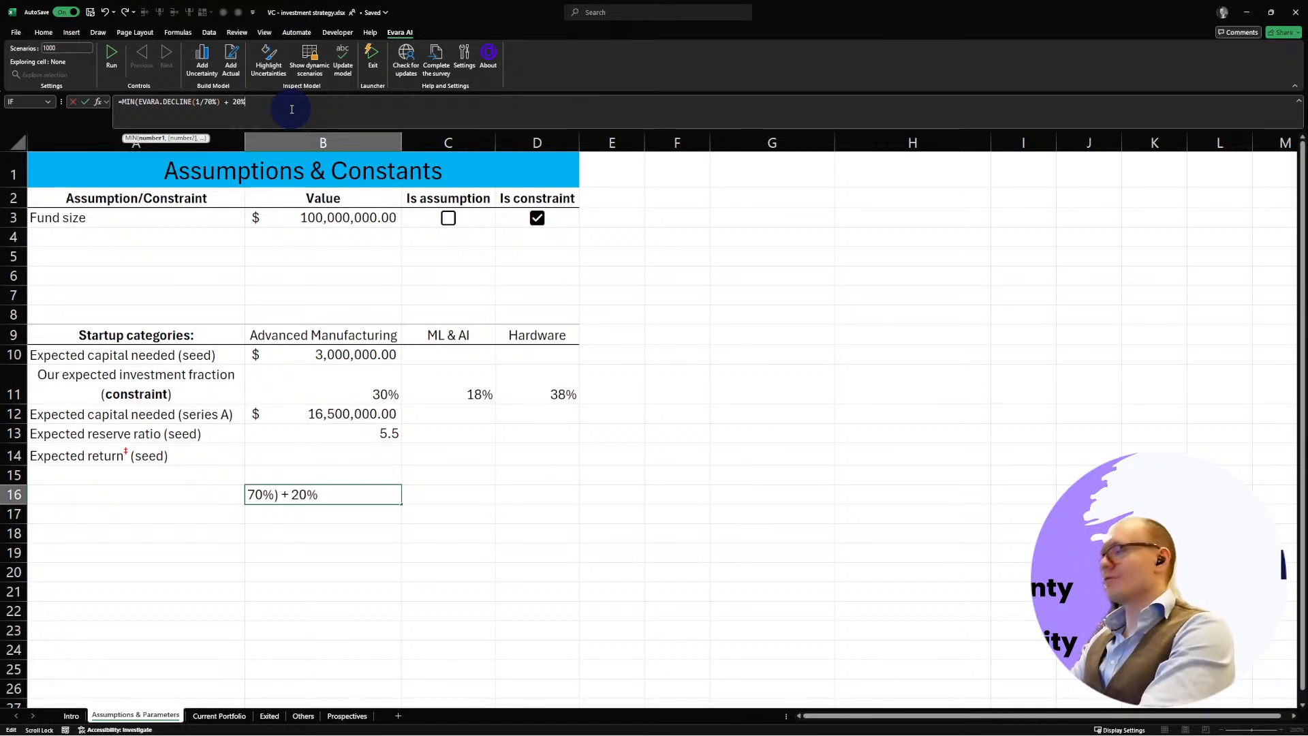
Step: Give MIN a second argument of 40%, commit the B16 formula and reselect the cell
{"action": "type", "text": ")"}
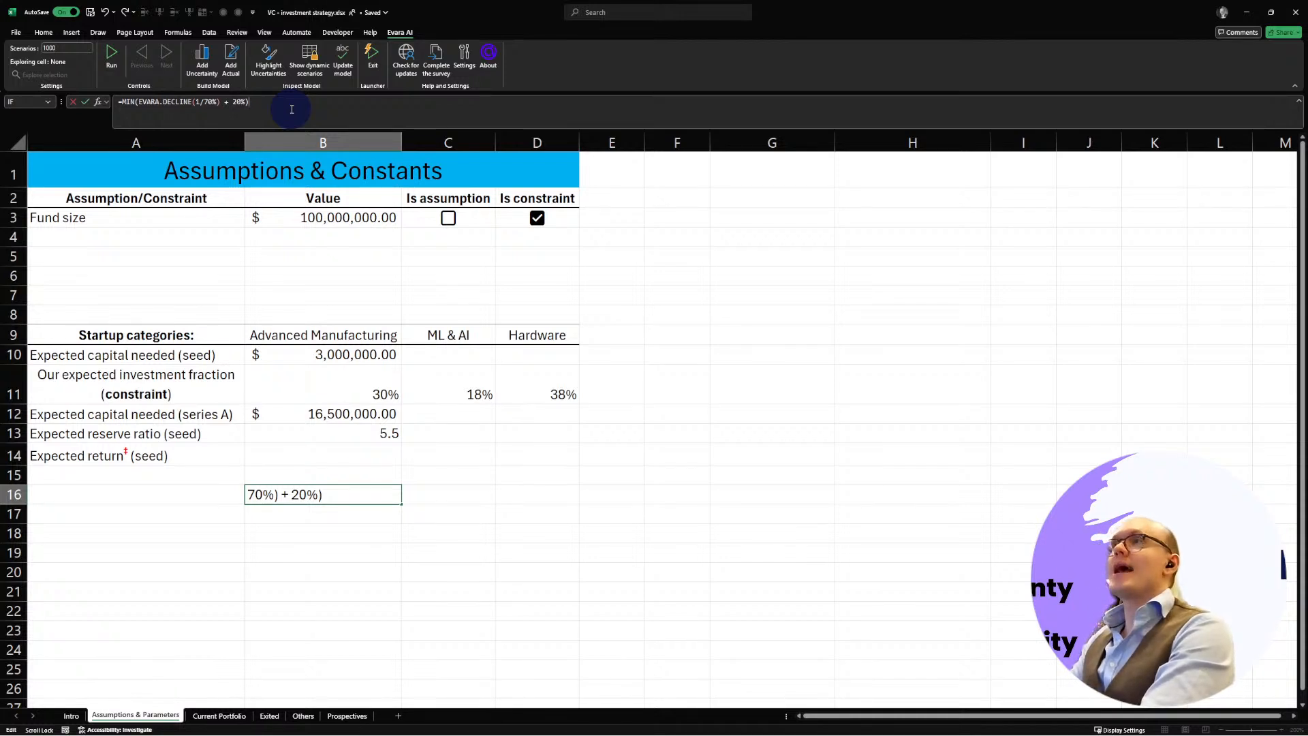
{"action": "key", "text": "BackSpace"}
{"action": "type", "text": ","}
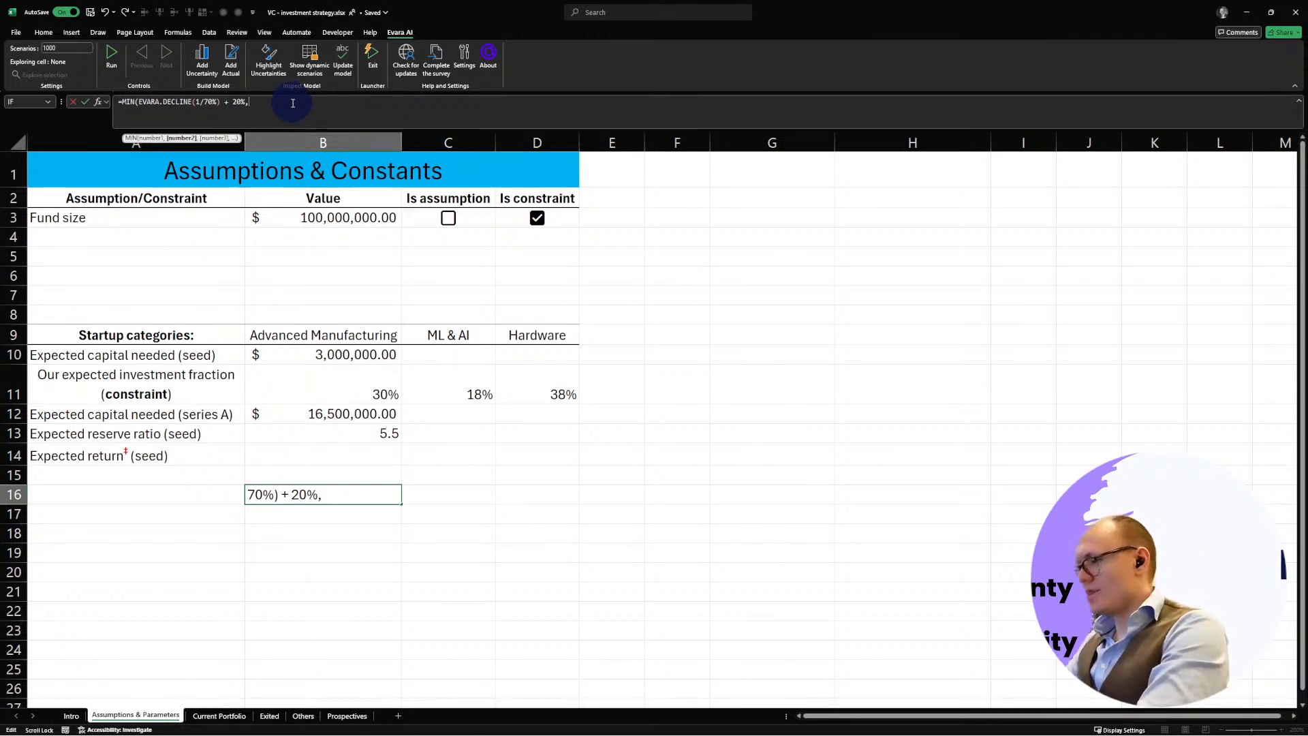
{"action": "type", "text": "40"}
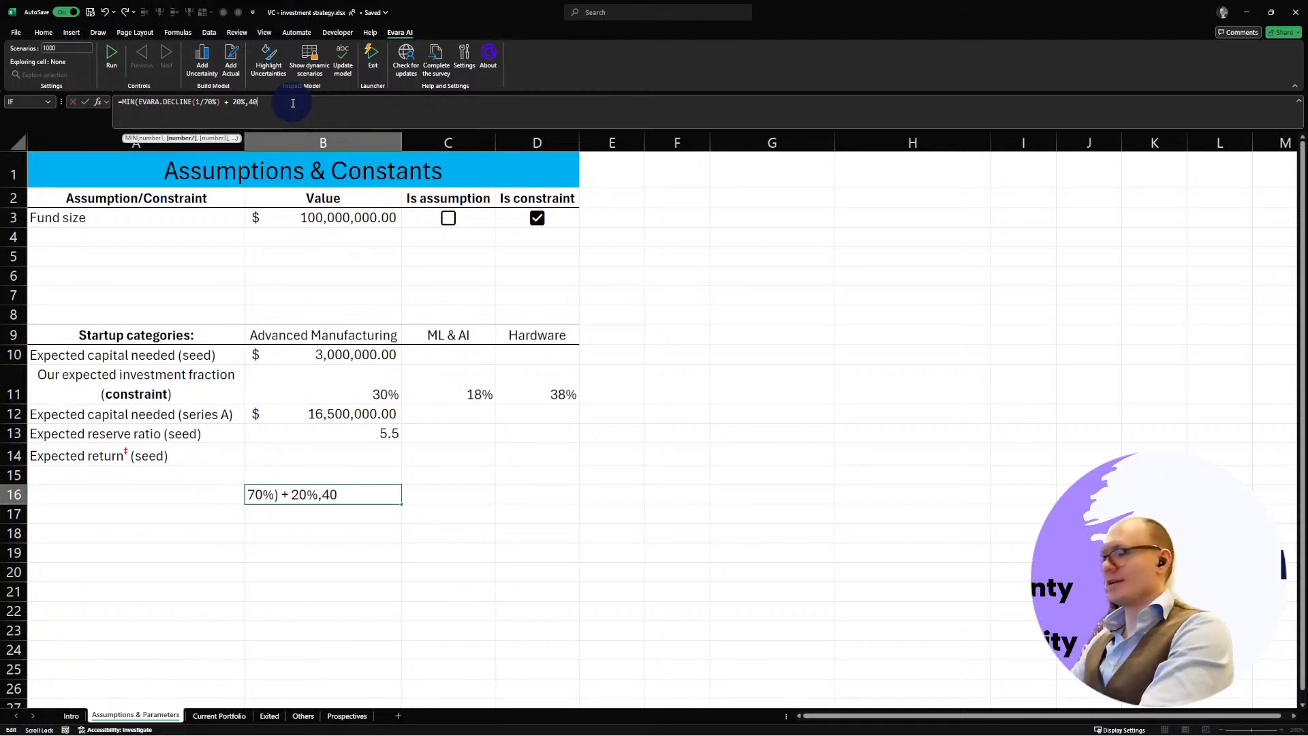
{"action": "type", "text": "%"}
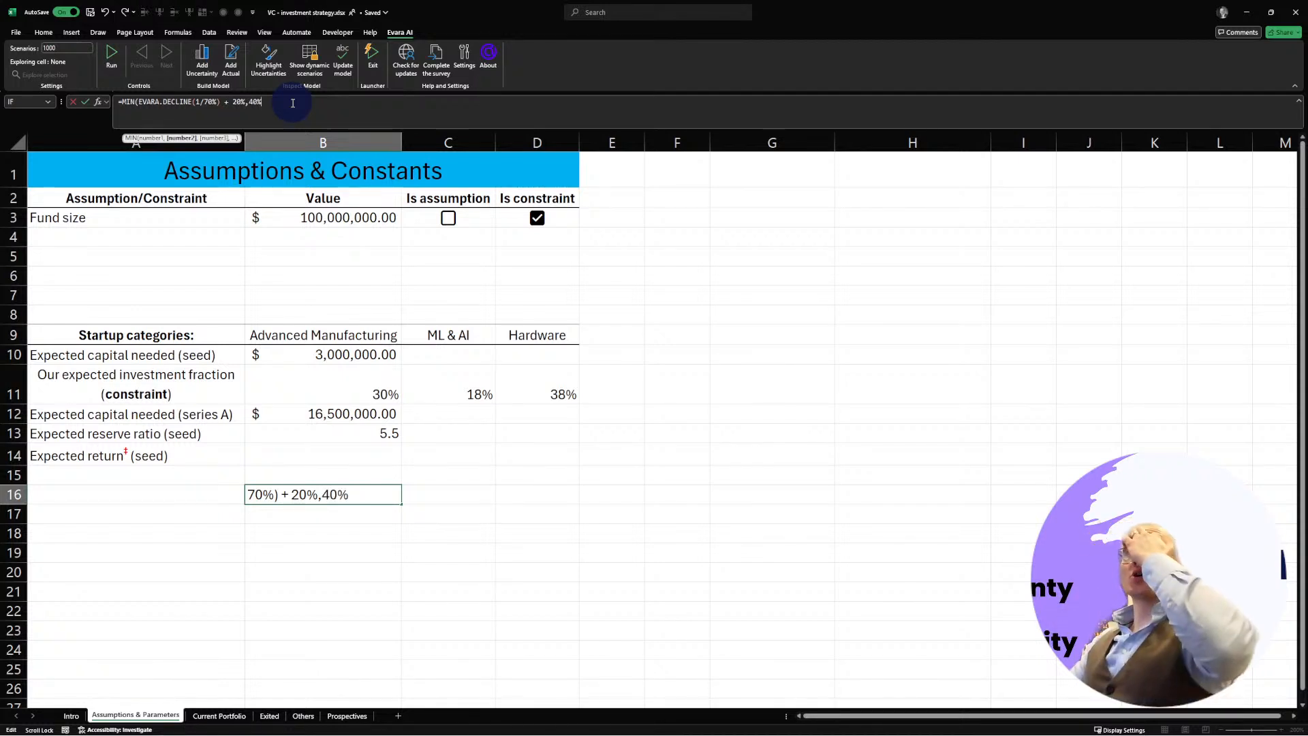
{"action": "type", "text": ")"}
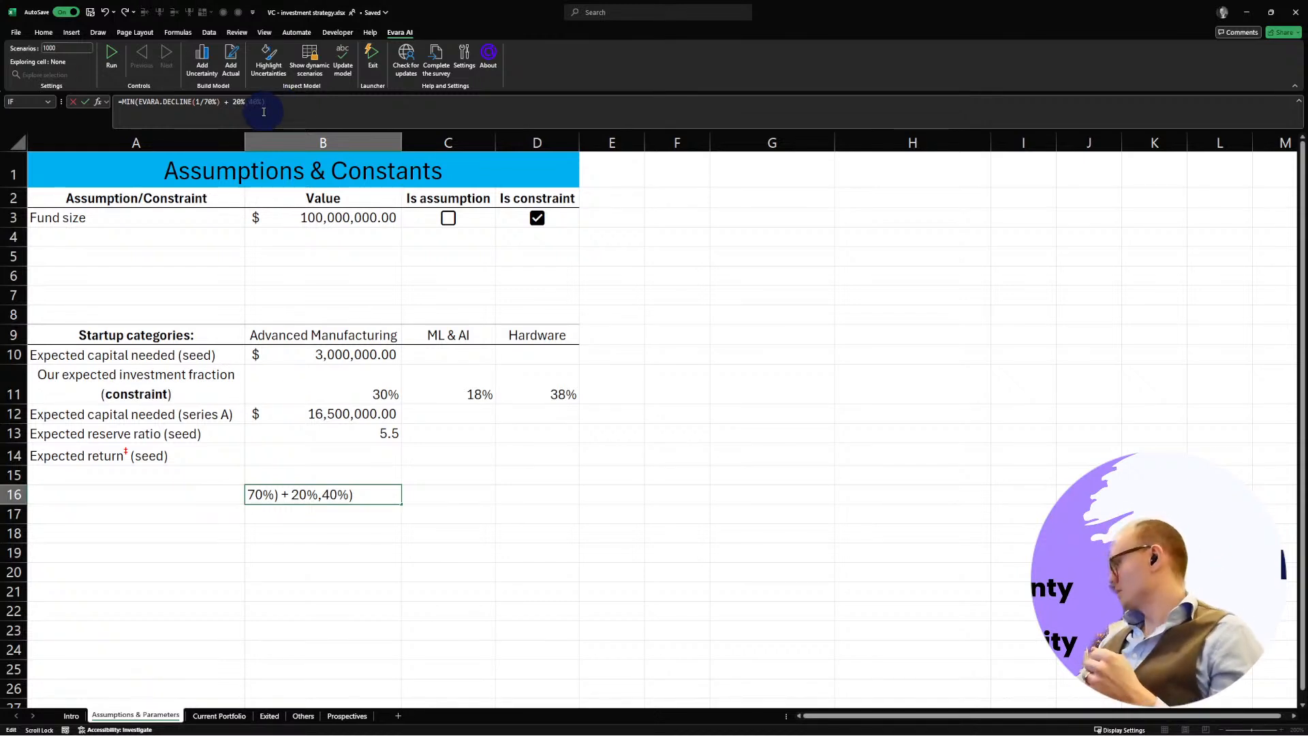
{"action": "key", "text": "Return"}
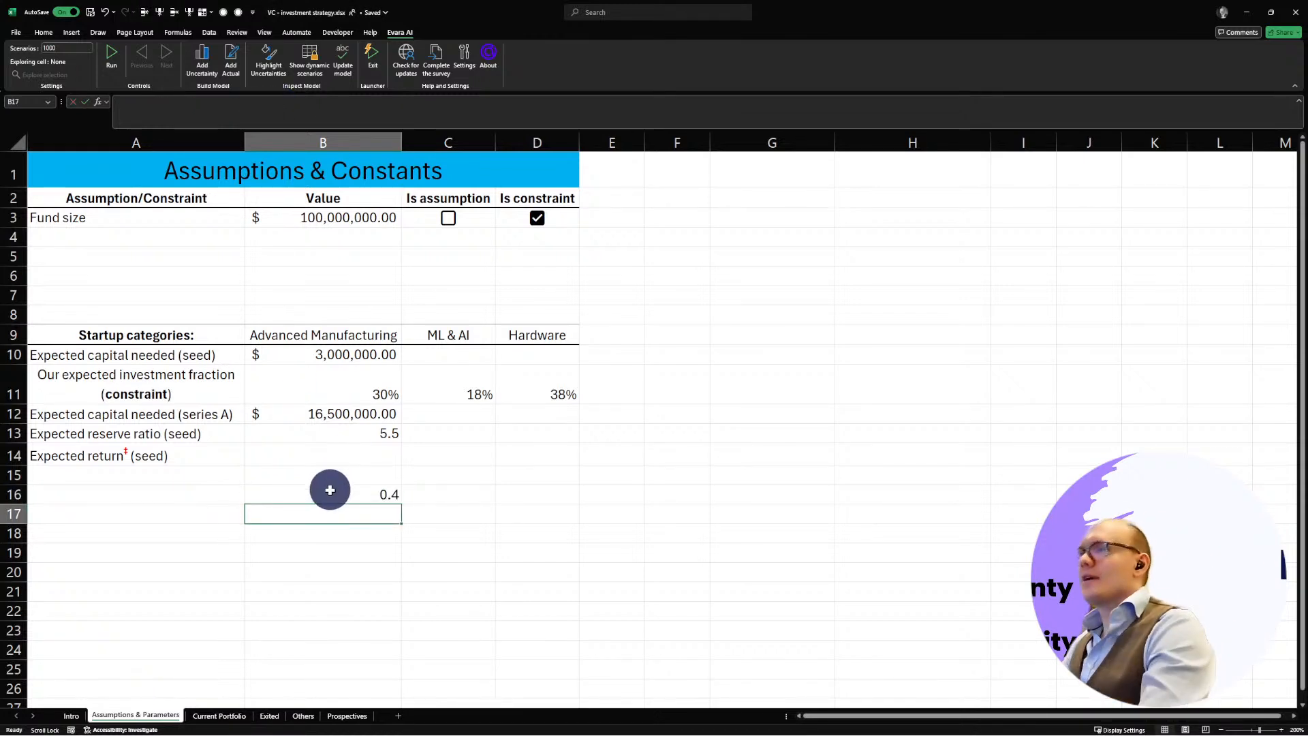
{"action": "left_click", "coordinate": [330, 490]}
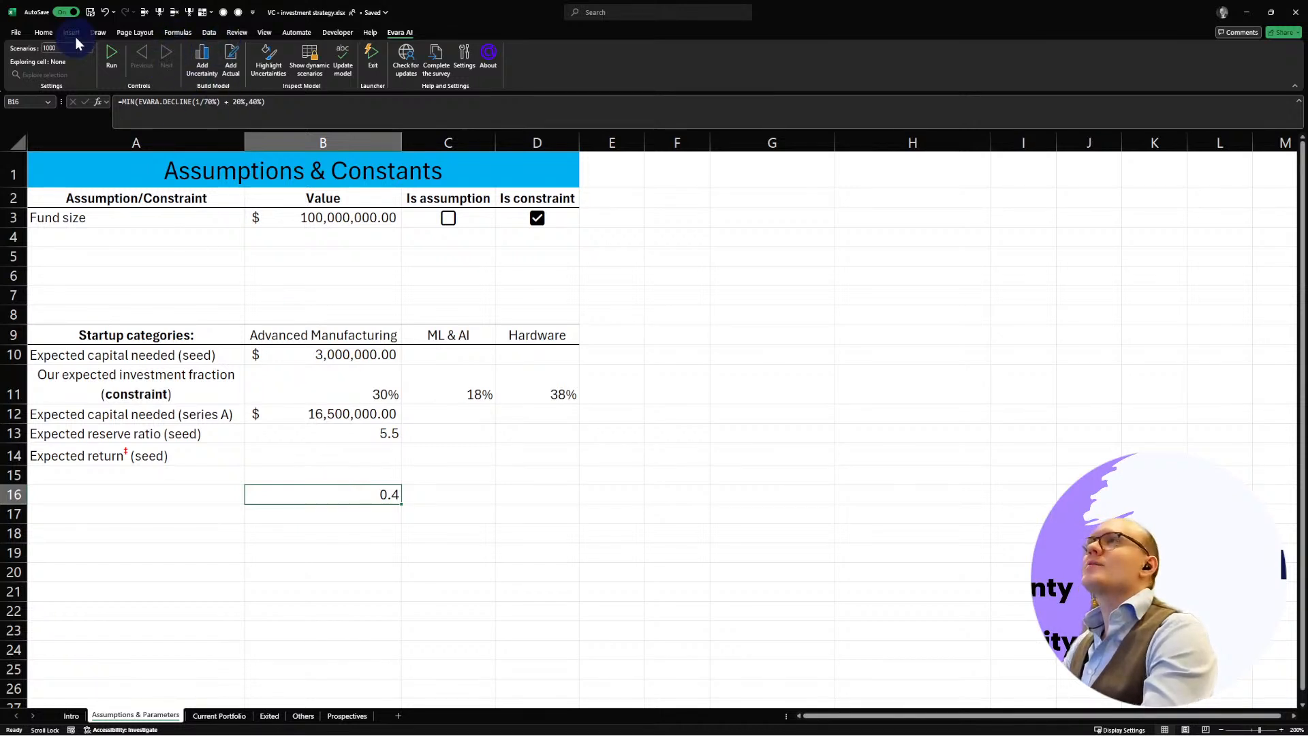
Step: Format cell B16 as a percentage
{"action": "left_click", "coordinate": [43, 32]}
{"action": "left_click", "coordinate": [395, 68]}
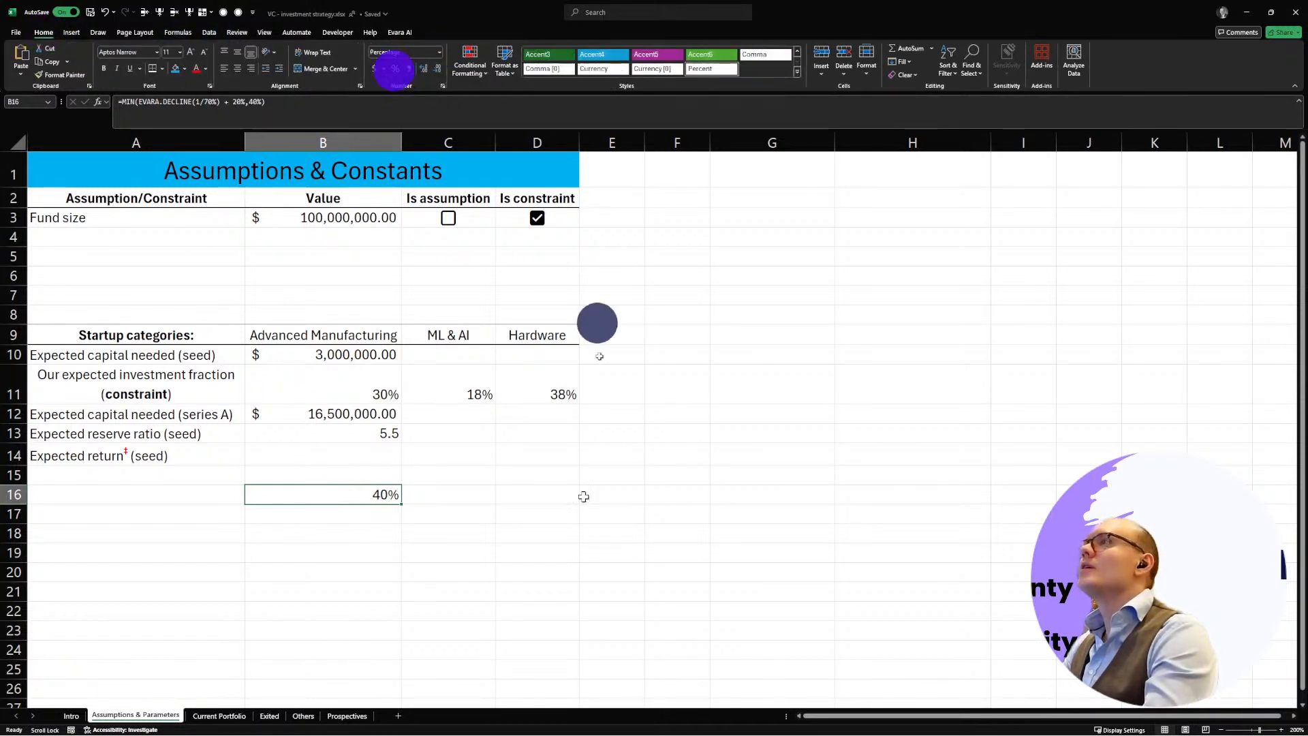
{"action": "left_click", "coordinate": [341, 590]}
{"action": "left_click", "coordinate": [341, 492]}
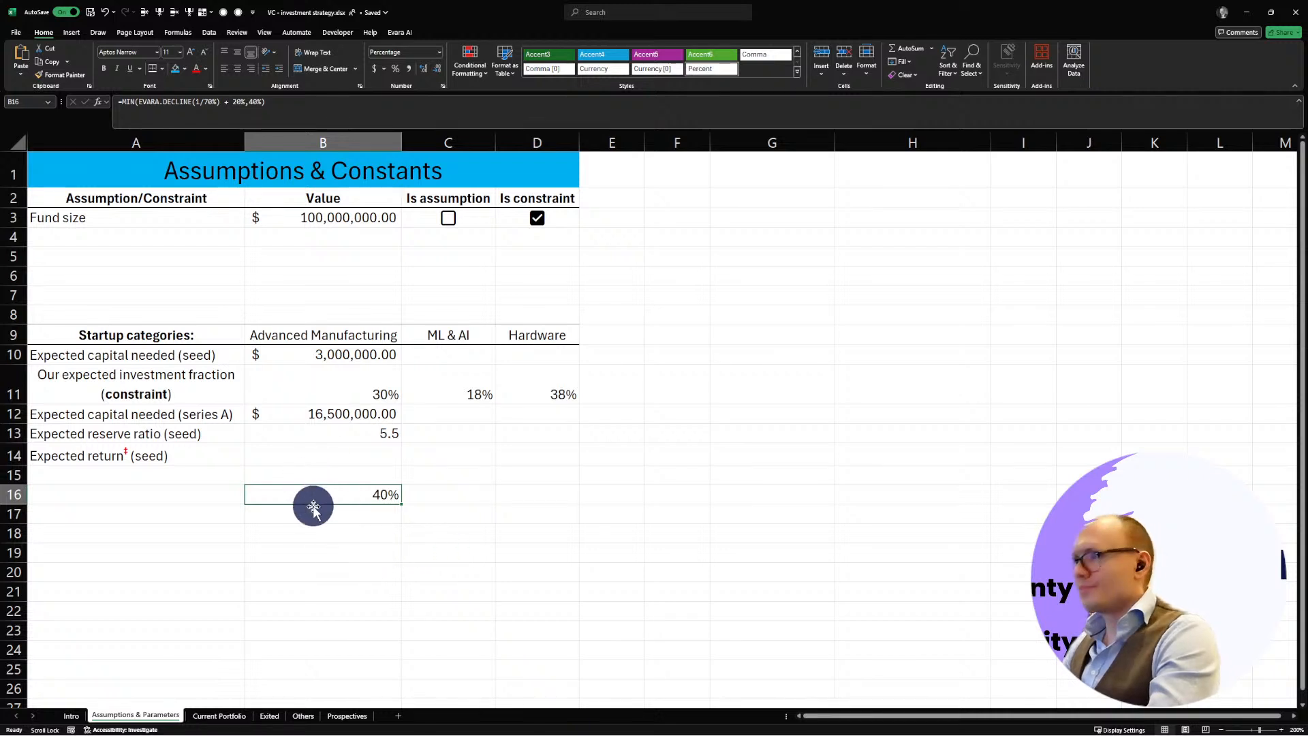
Step: Multiply the EVARA.DECLINE(1/70%) term in the B16 formula by the Advanced Manufacturing investment fraction in B11 and commit the formula
{"action": "left_click", "coordinate": [259, 102]}
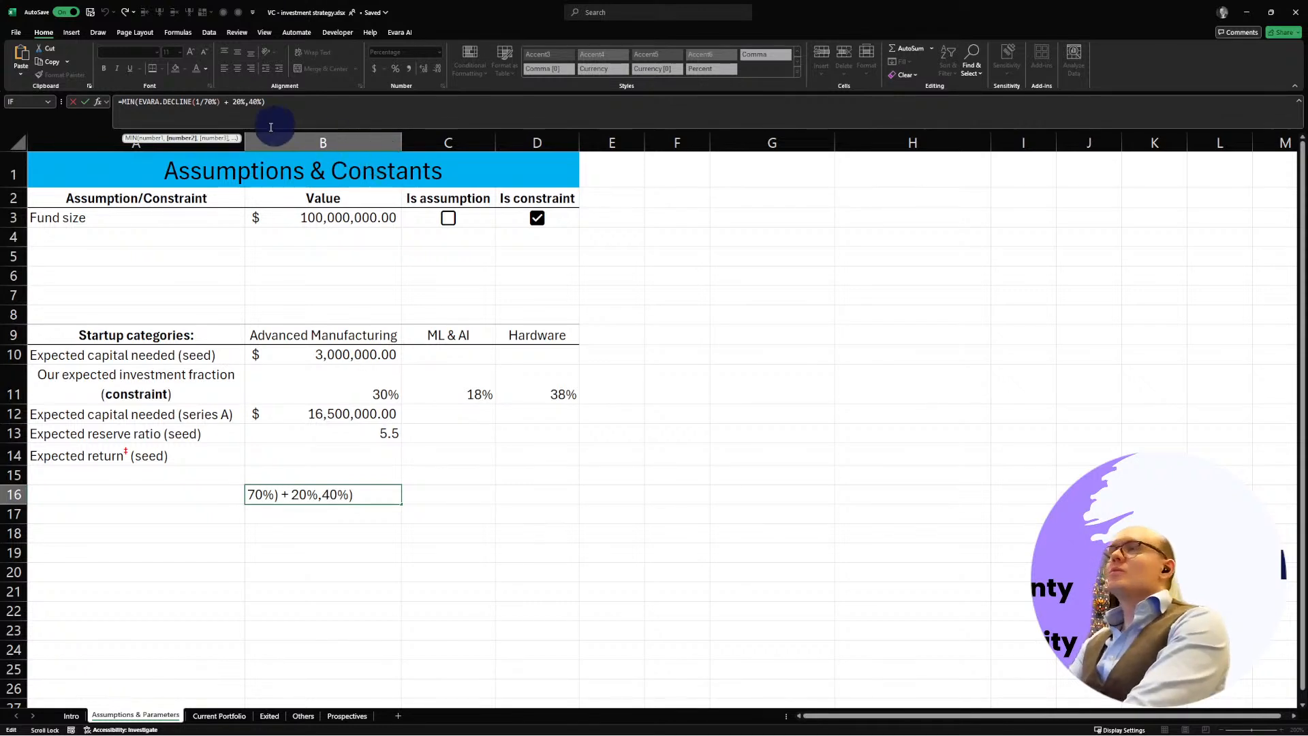
{"action": "left_click", "coordinate": [219, 101]}
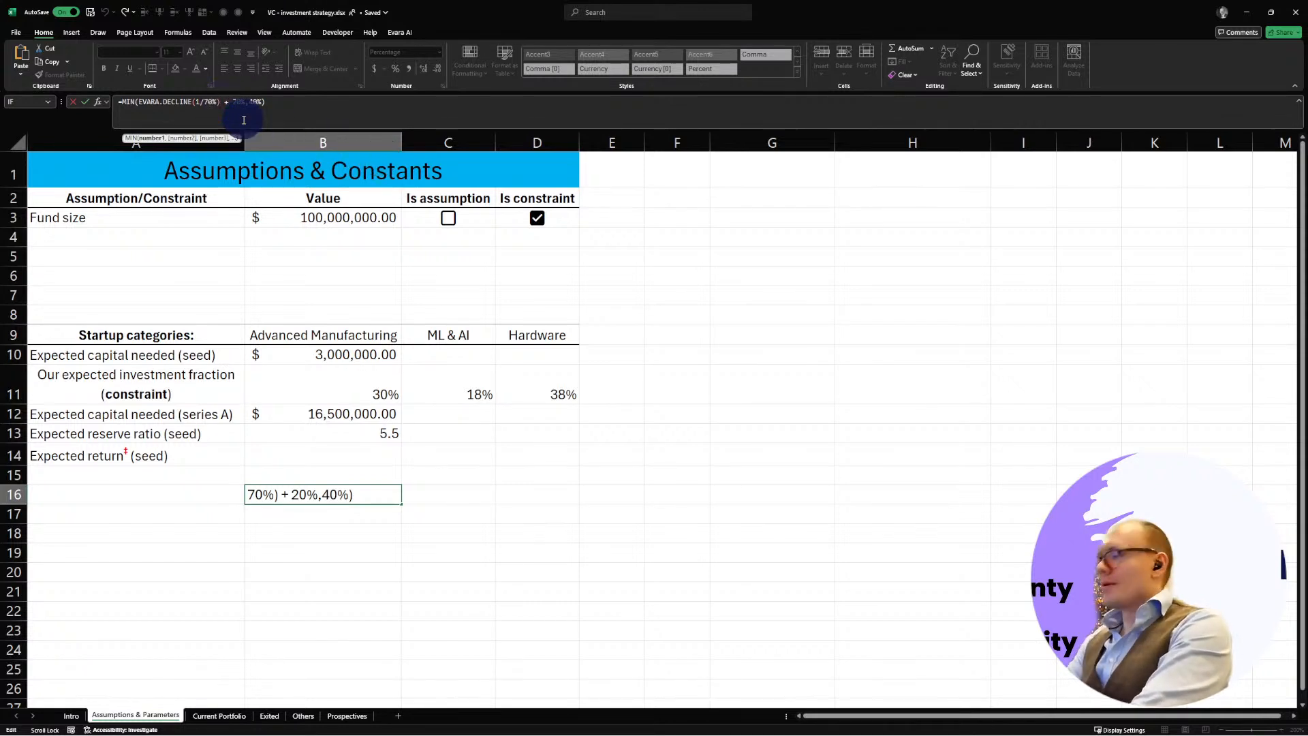
{"action": "type", "text": "*"}
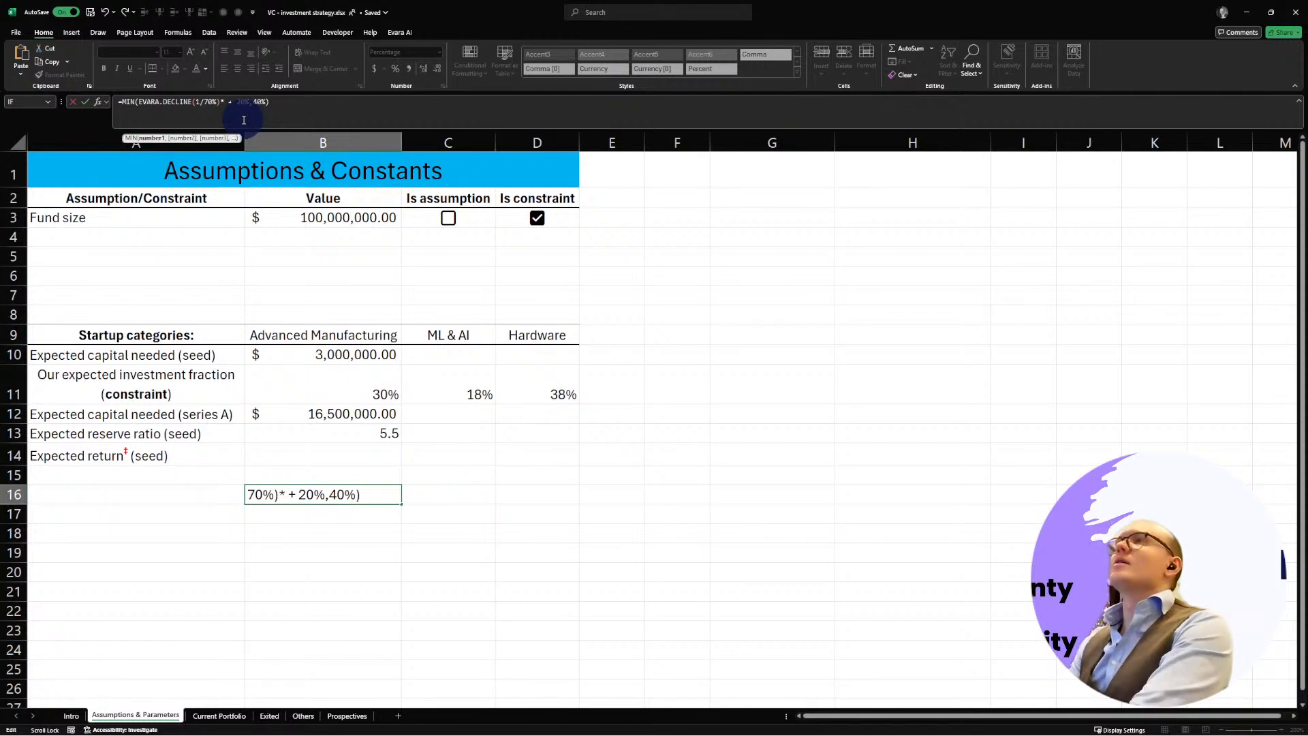
{"action": "left_click", "coordinate": [373, 399]}
{"action": "key", "text": "Return"}
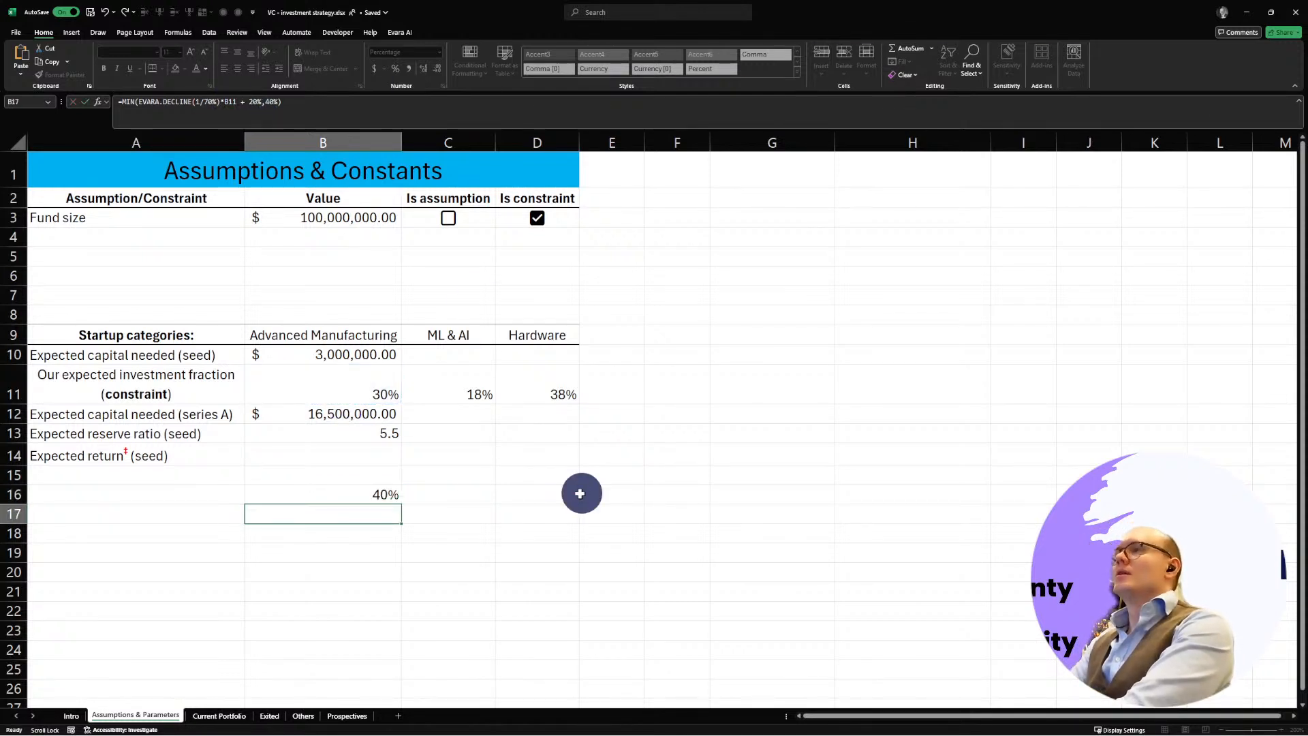
{"action": "left_click", "coordinate": [343, 490]}
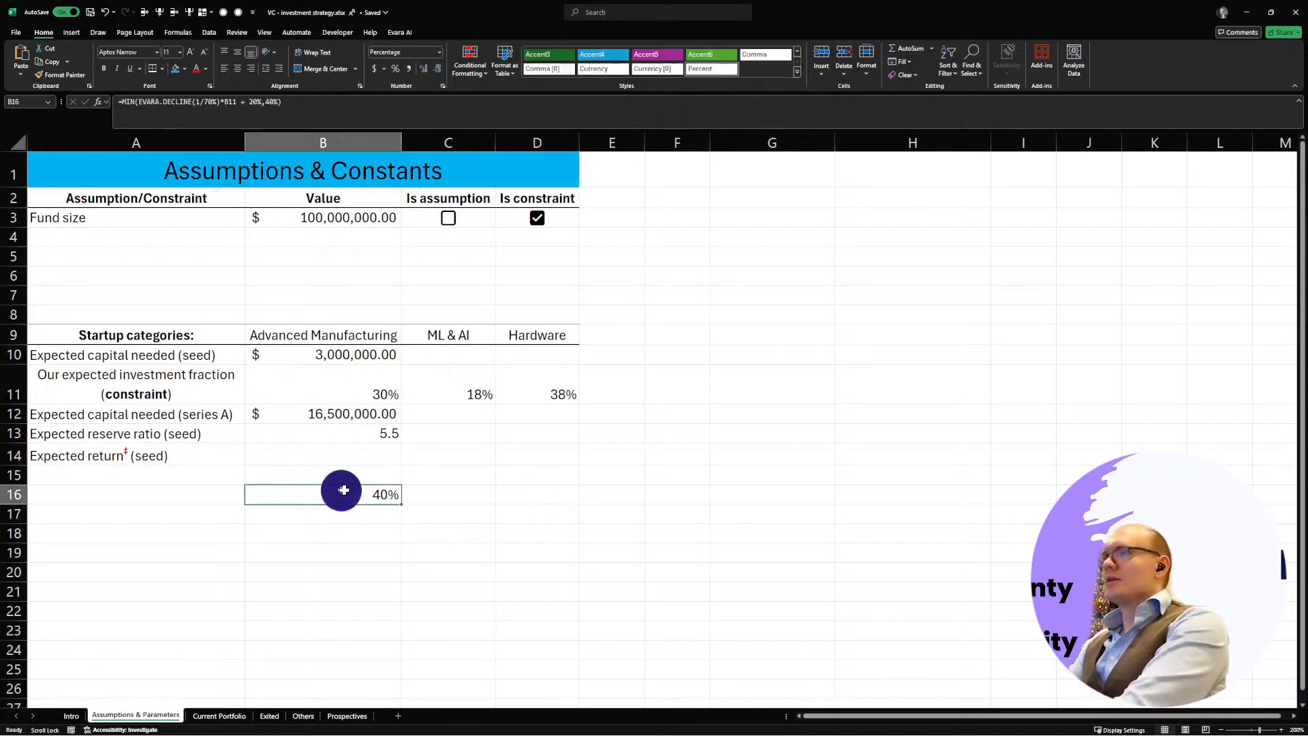
Step: Remove the *B11 factor that follows EVARA.DECLINE(1/70%) in the B16 formula
{"action": "left_click", "coordinate": [234, 101]}
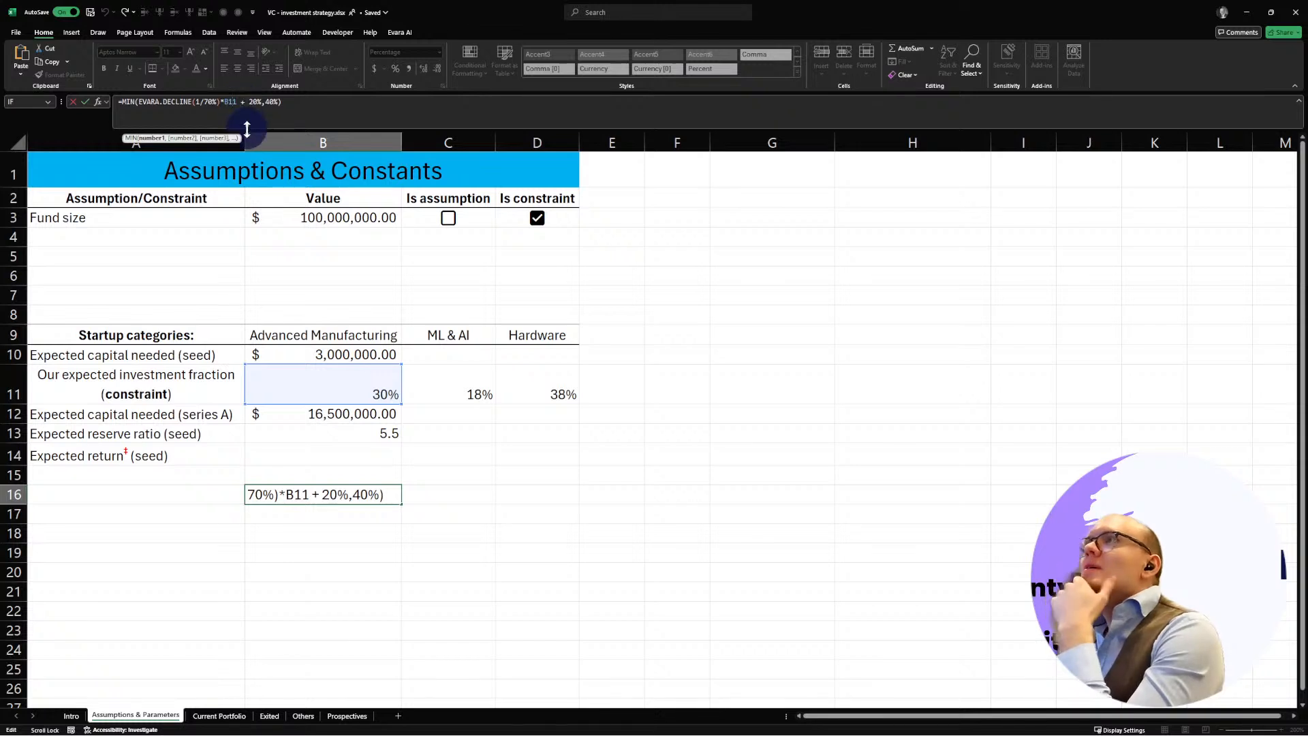
{"action": "left_click", "coordinate": [236, 99]}
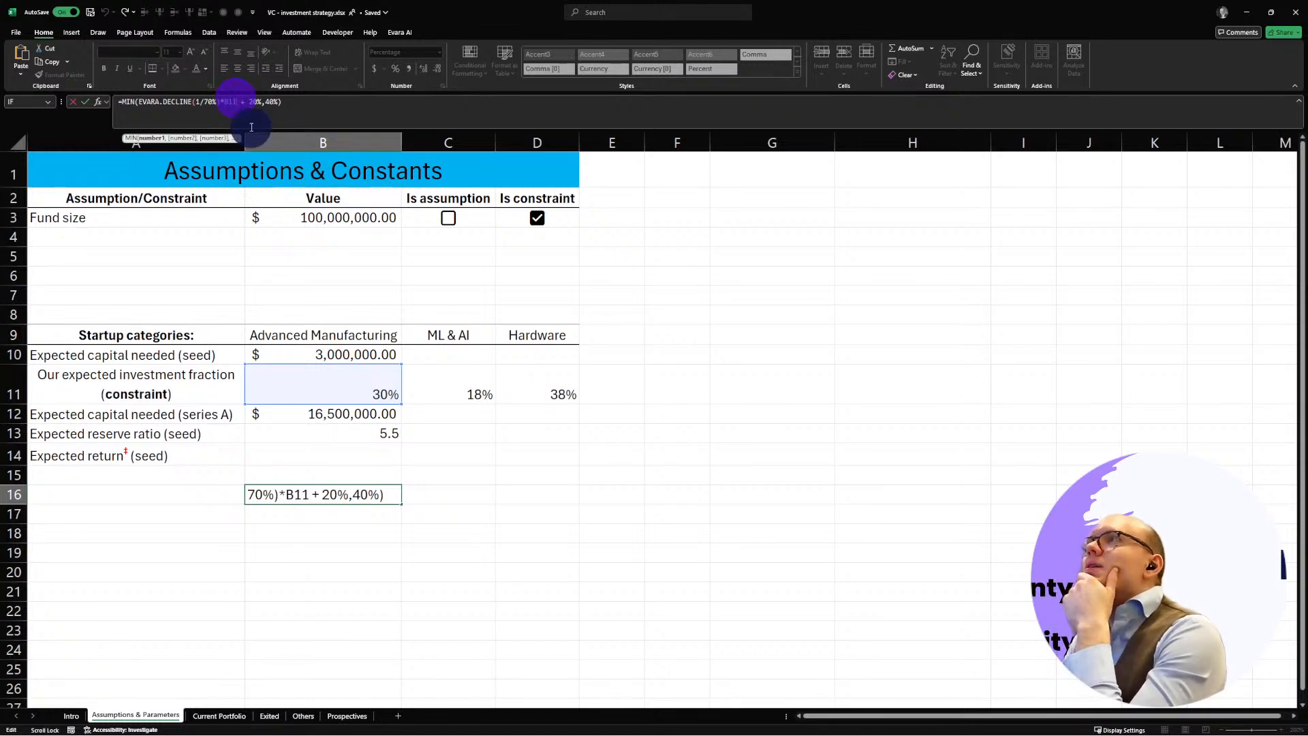
{"action": "left_click", "coordinate": [220, 101]}
{"action": "left_click", "coordinate": [235, 101]}
{"action": "key", "text": "BackSpace"}
{"action": "key", "text": "BackSpace"}
{"action": "key", "text": "BackSpace"}
{"action": "key", "text": "BackSpace"}
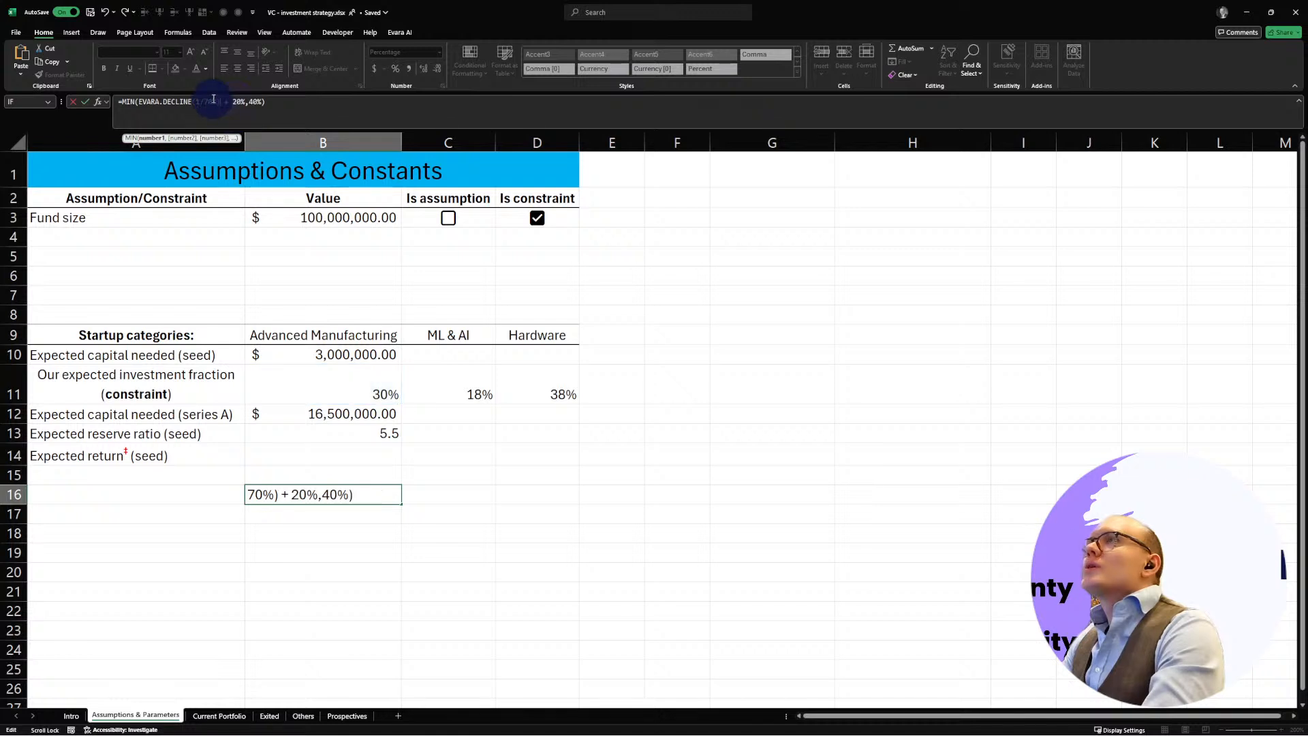
Step: Change the EVARA.DECLINE argument in the B16 formula to 1/(70%*B11)
{"action": "type", "text": "*)"}
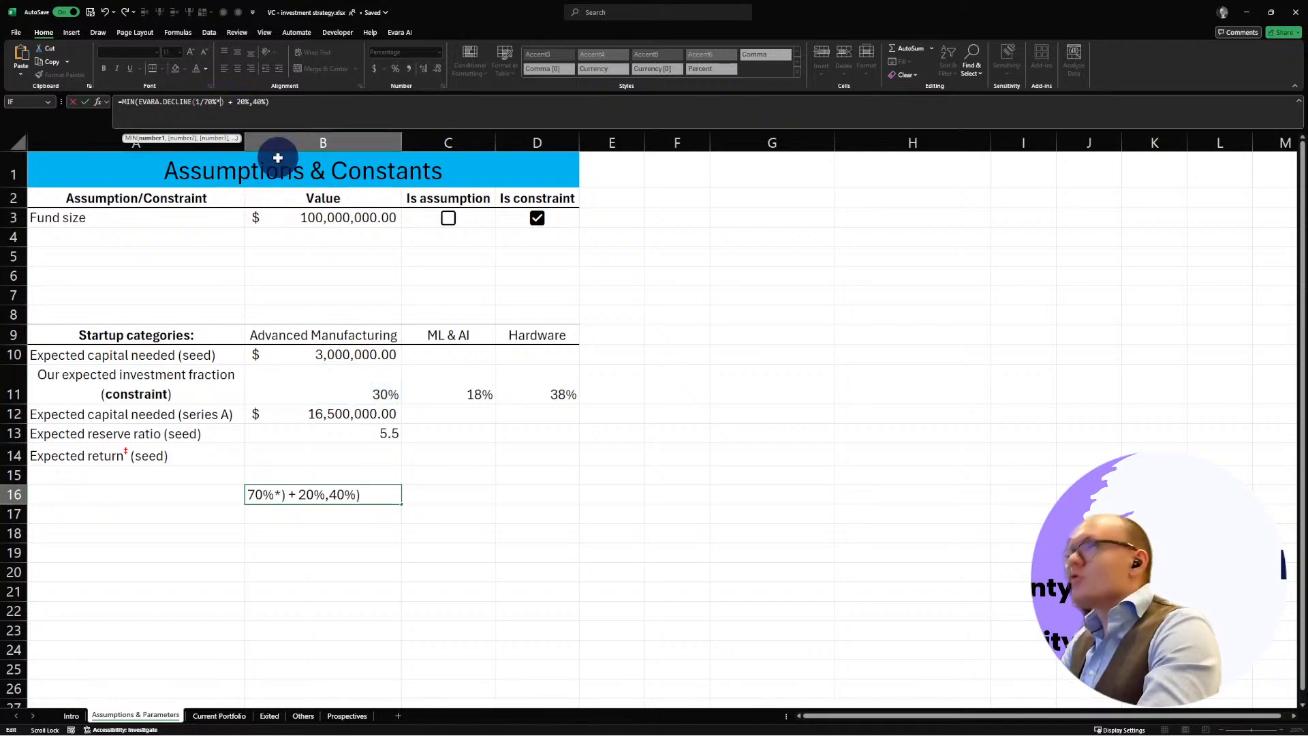
{"action": "type", "text": "*B11"}
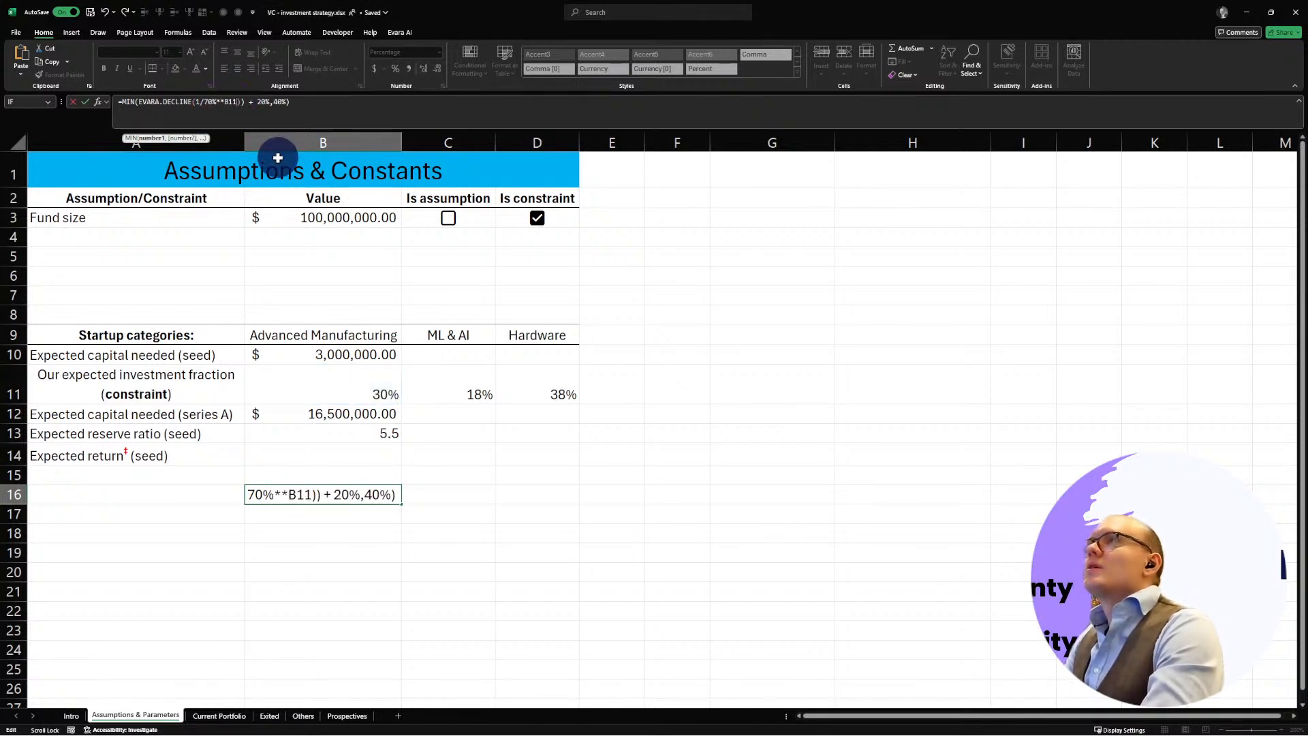
{"action": "key", "text": "BackSpace"}
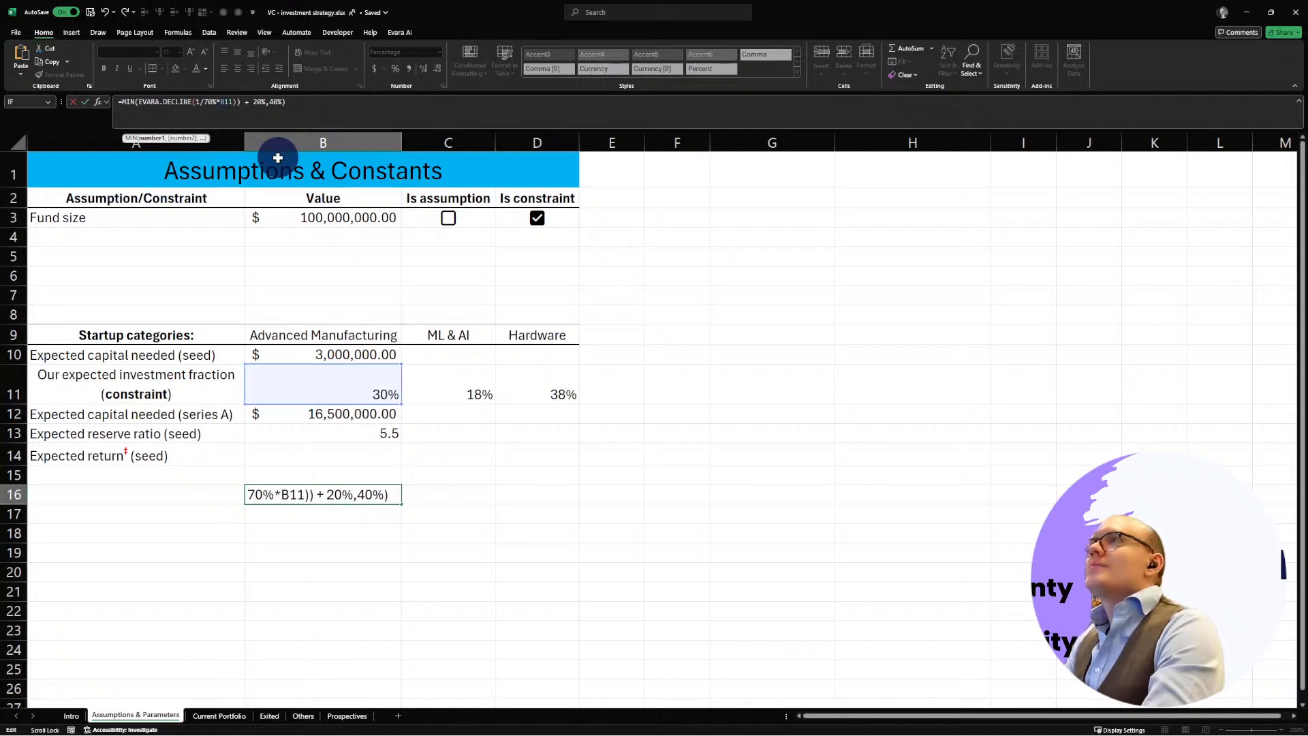
{"action": "type", "text": "("}
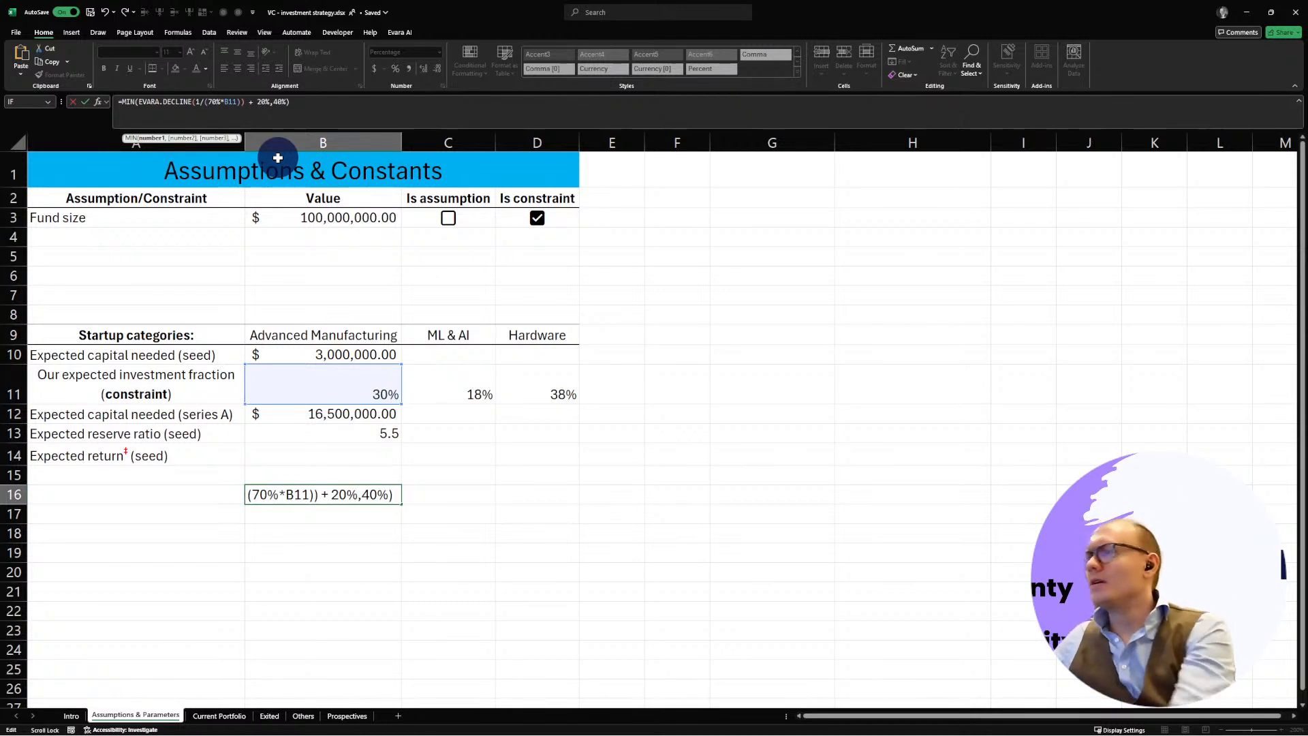
Step: Replace the second argument of MIN in the B16 formula with a reference to B11
{"action": "left_click", "coordinate": [282, 102]}
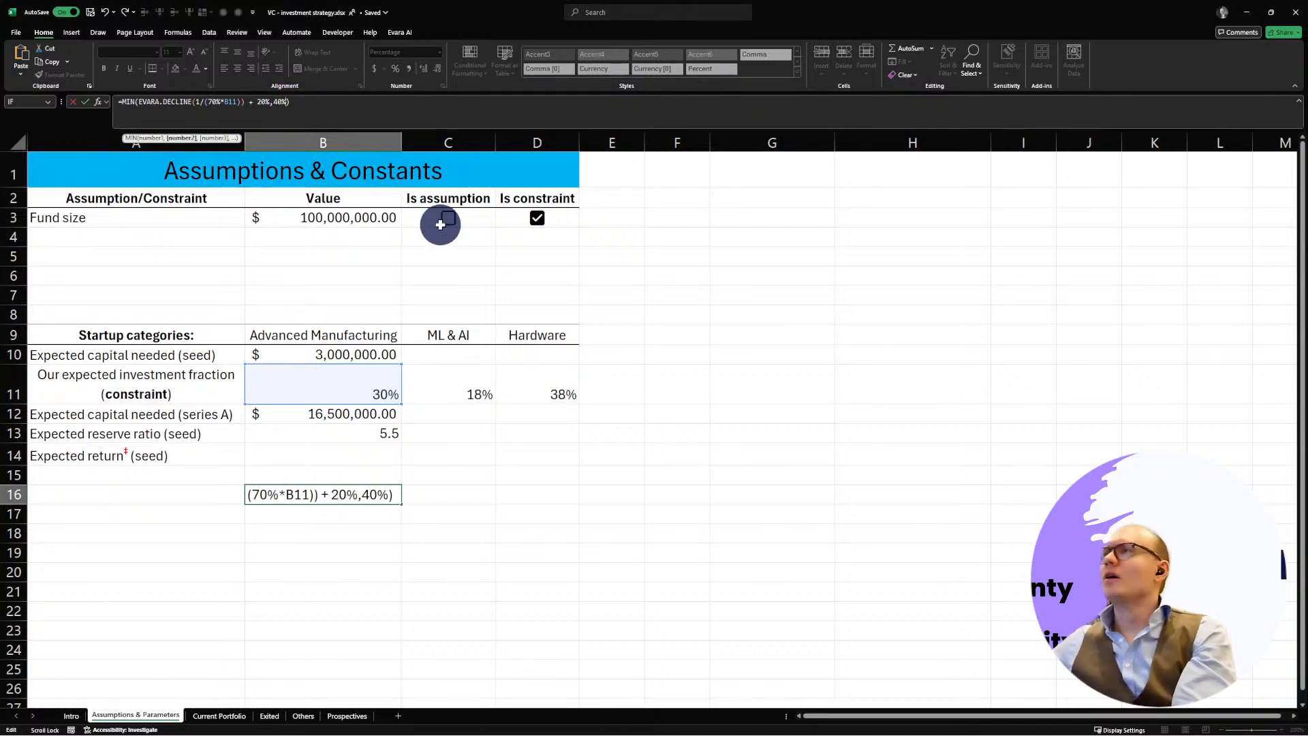
{"action": "key", "text": "BackSpace"}
{"action": "key", "text": "BackSpace"}
{"action": "key", "text": "BackSpace"}
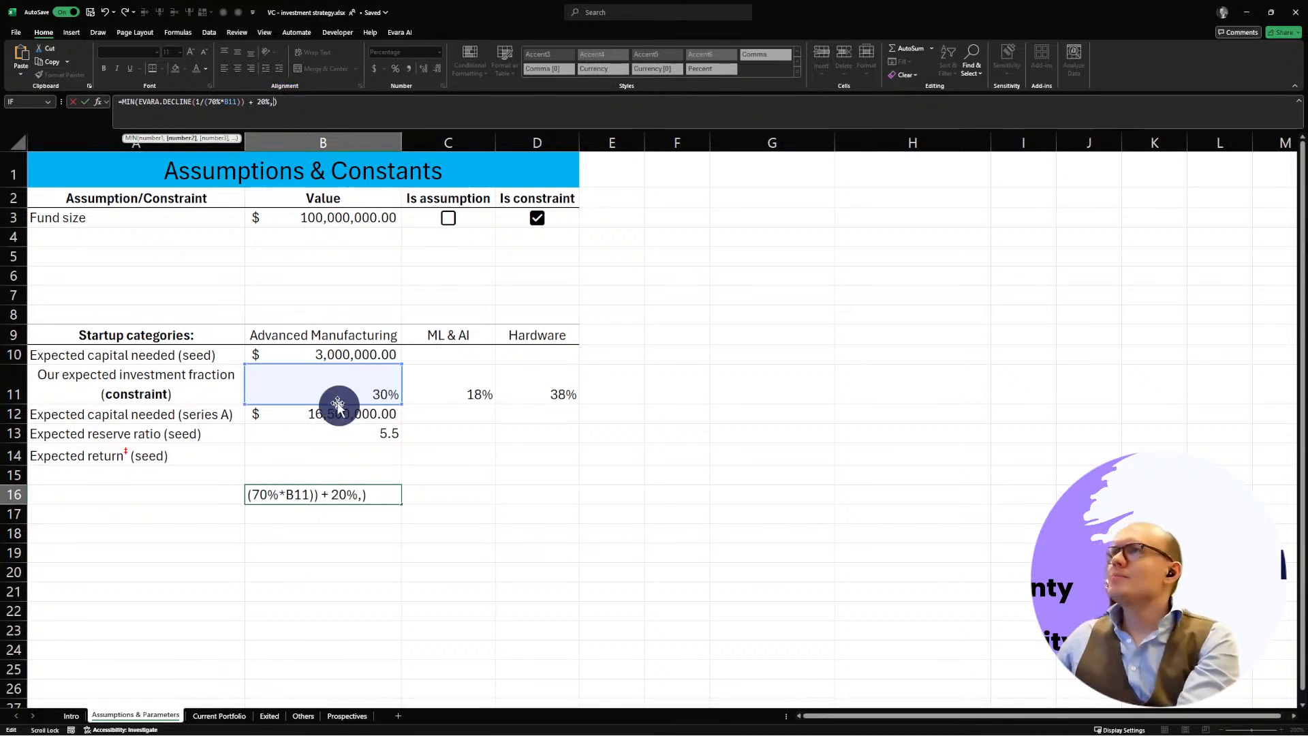
{"action": "left_click", "coordinate": [361, 393]}
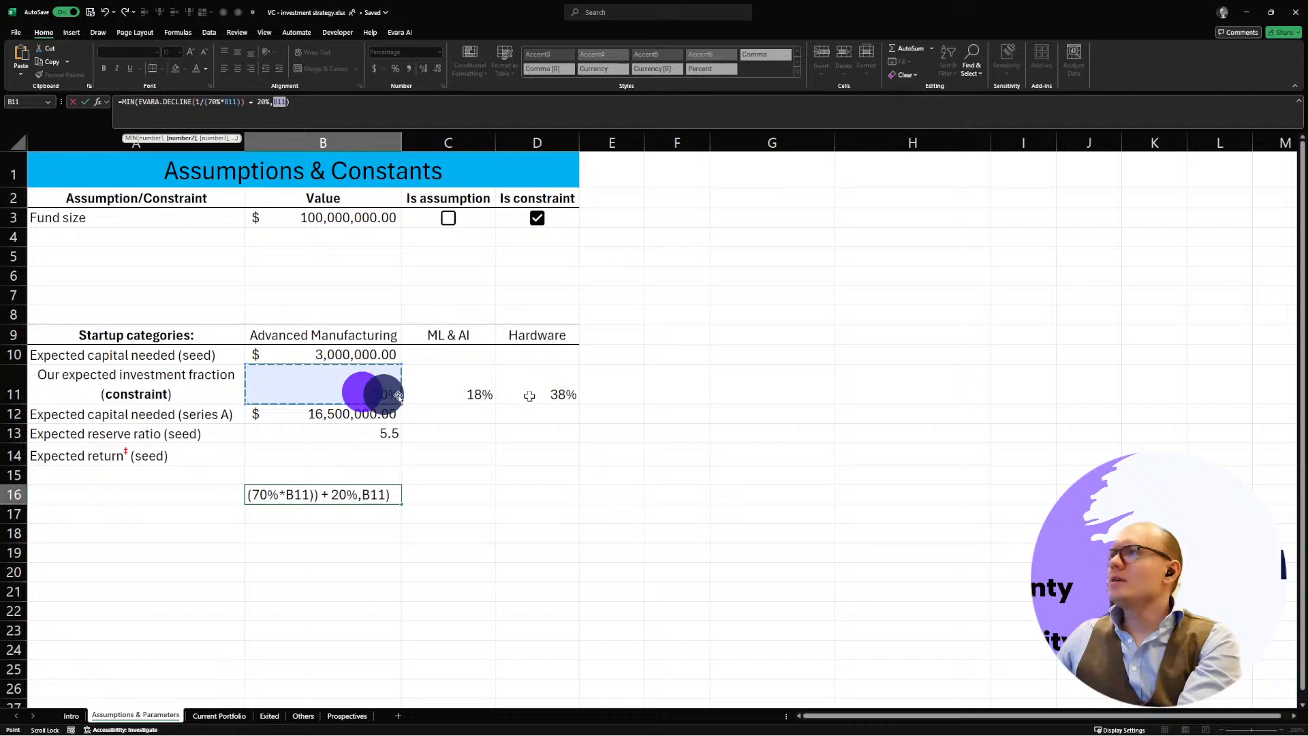
Step: Set the percentage multiplying B11 inside EVARA.DECLINE to 50%, commit the B16 formula and reselect the cell
{"action": "left_click", "coordinate": [311, 103]}
{"action": "left_click", "coordinate": [235, 103]}
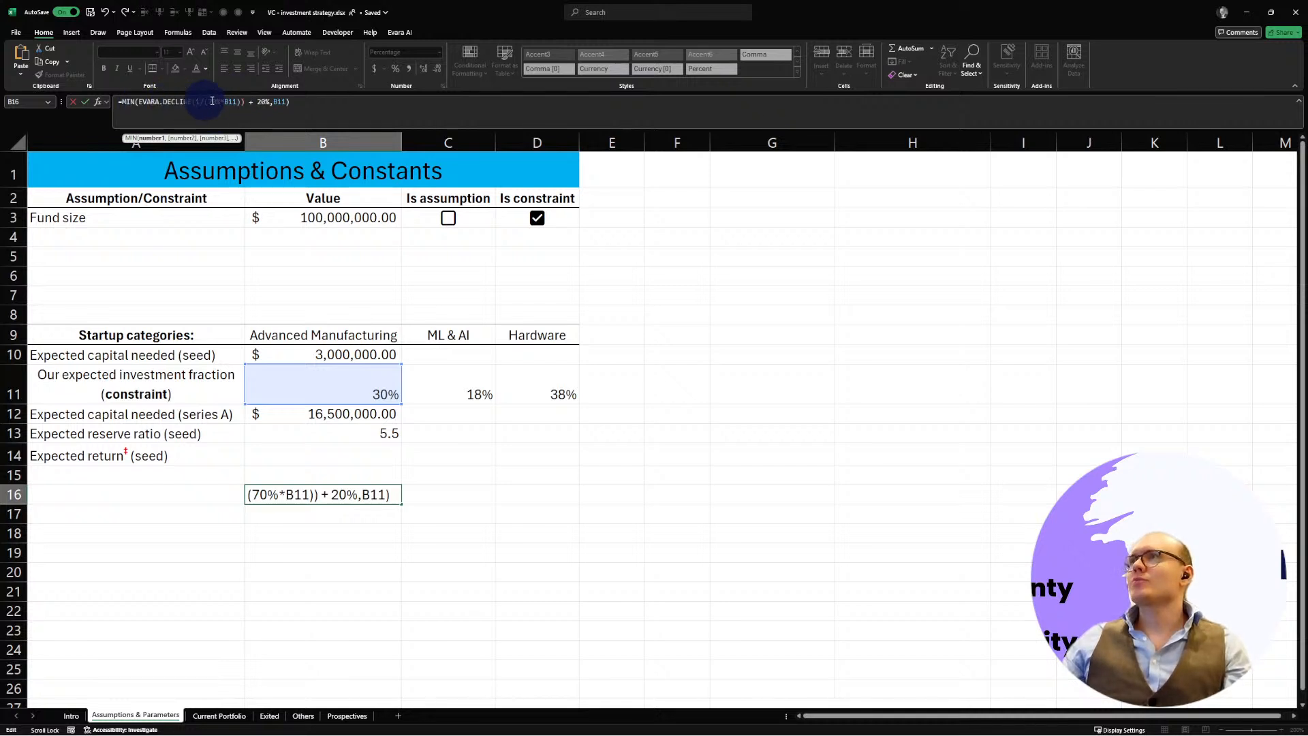
{"action": "left_click_drag", "start_coordinate": [208, 102], "coordinate": [230, 102]}
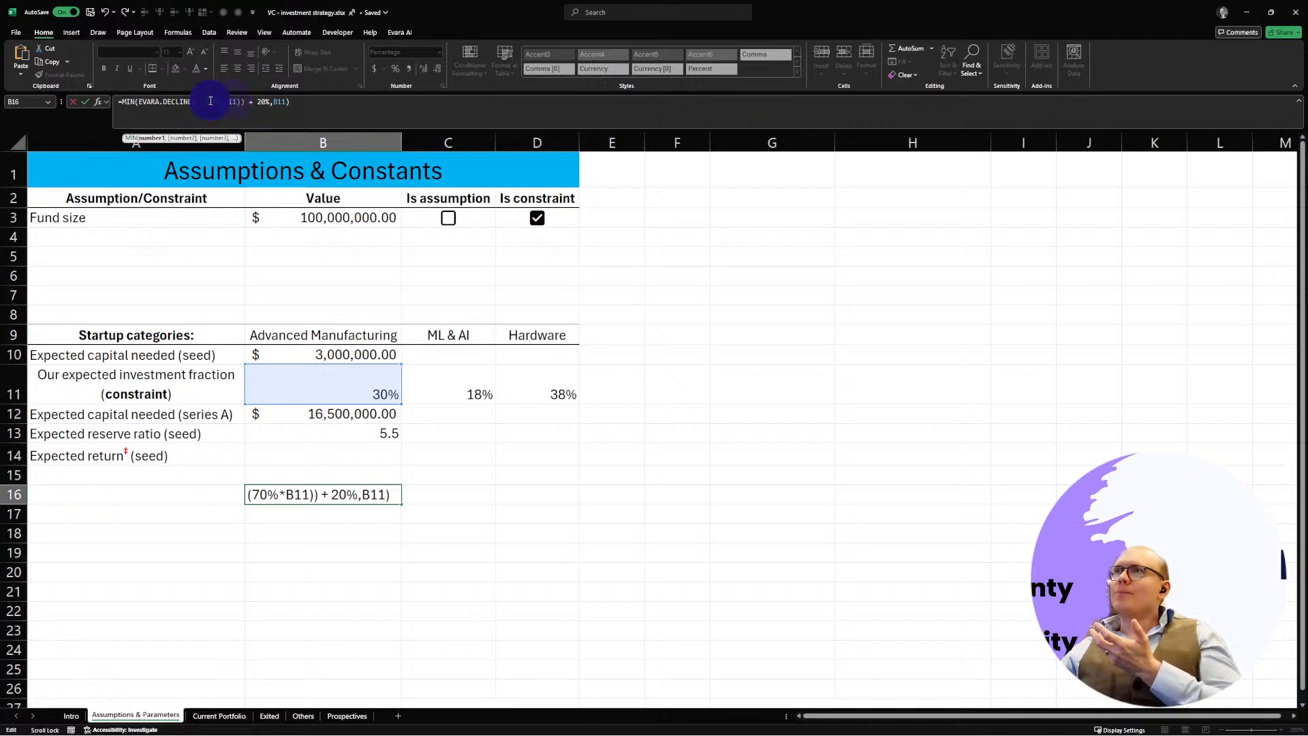
{"action": "key", "text": "BackSpace"}
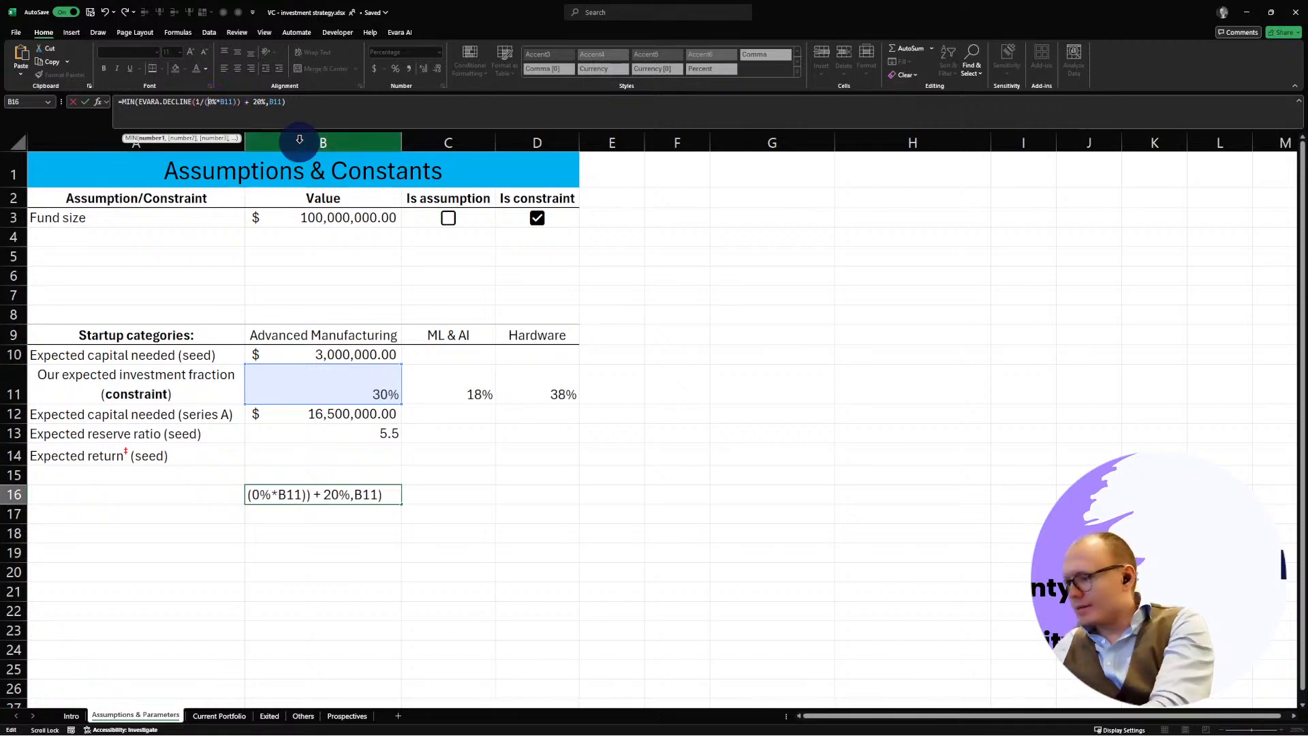
{"action": "type", "text": "5"}
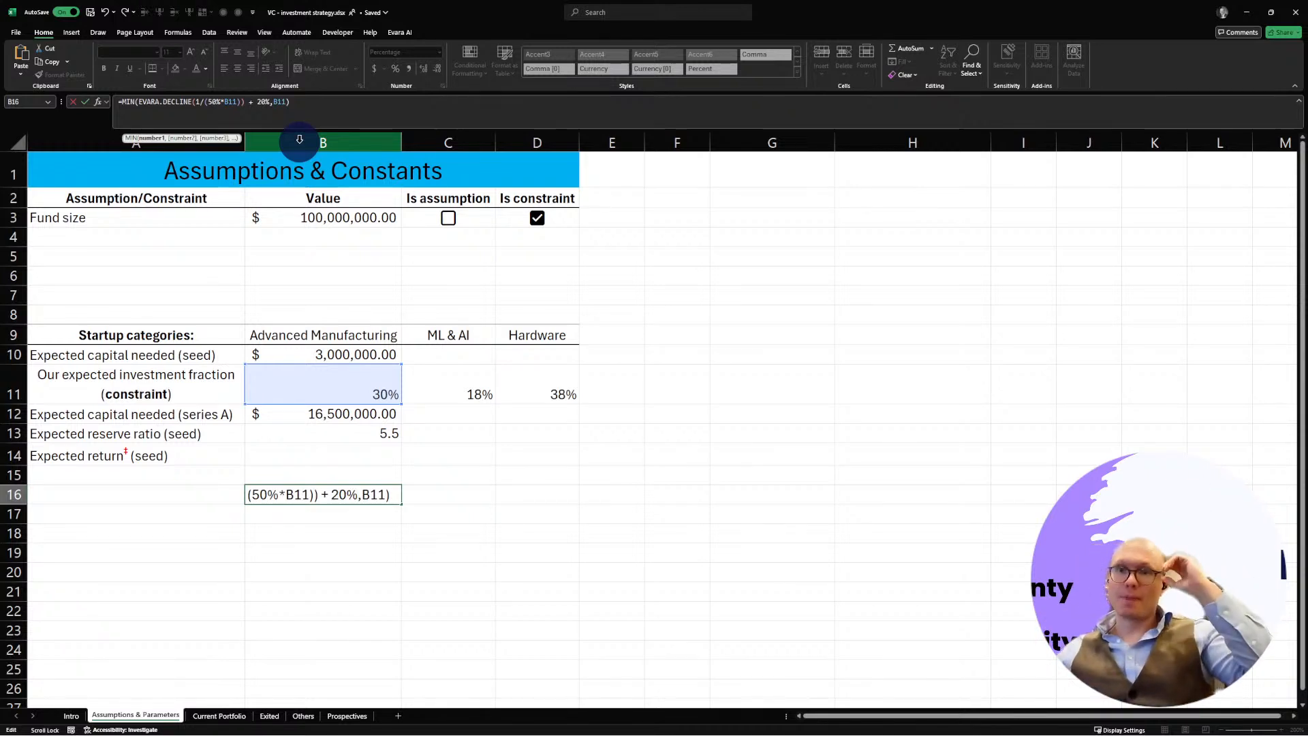
{"action": "key", "text": "Return"}
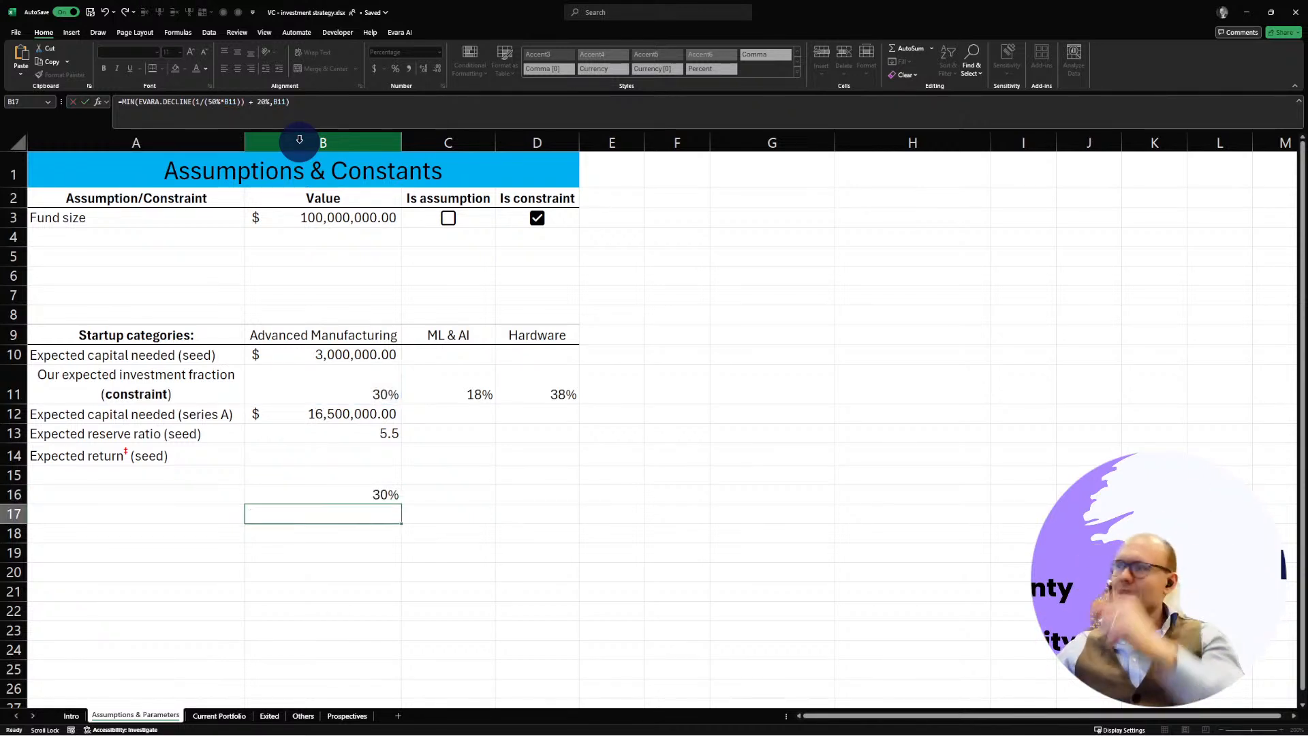
{"action": "left_click", "coordinate": [342, 495]}
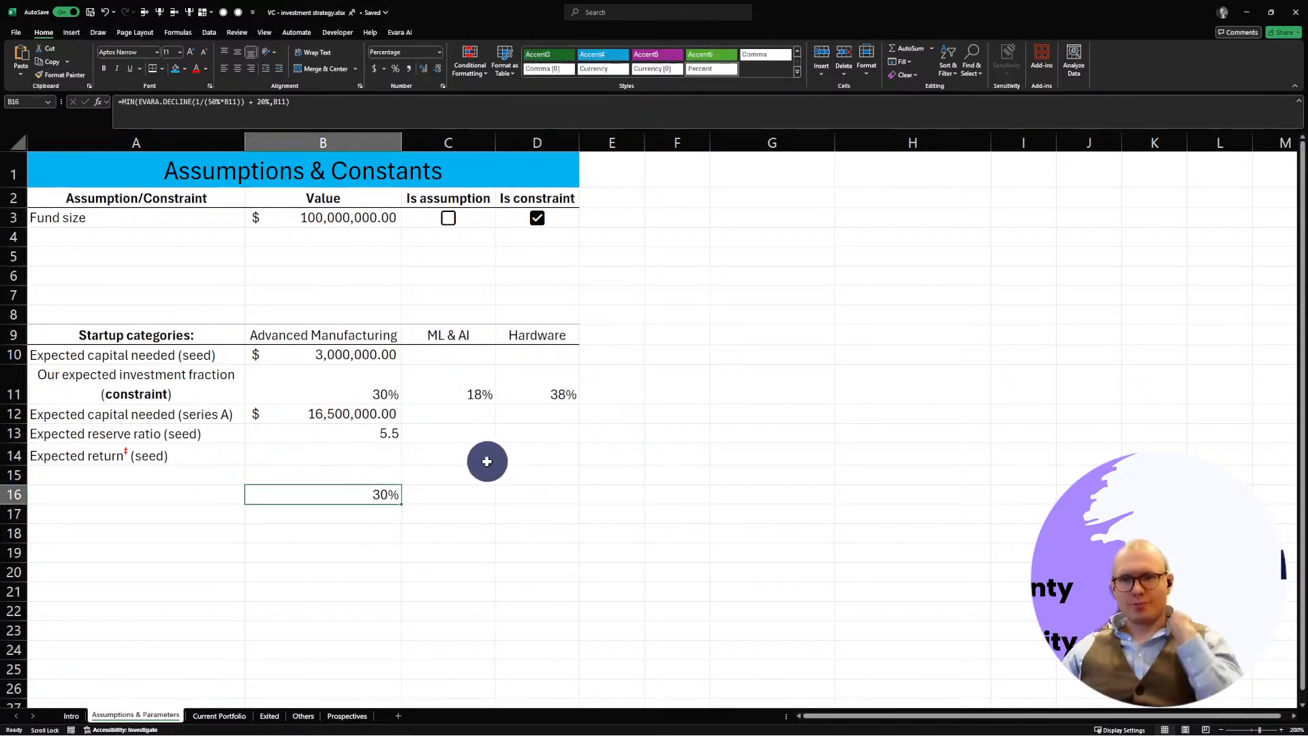
Step: Copy the EVARA.DECLINE(1/(50%*B11)) term from the B16 formula and enter it as a formula in cell B20
{"action": "left_click", "coordinate": [334, 516]}
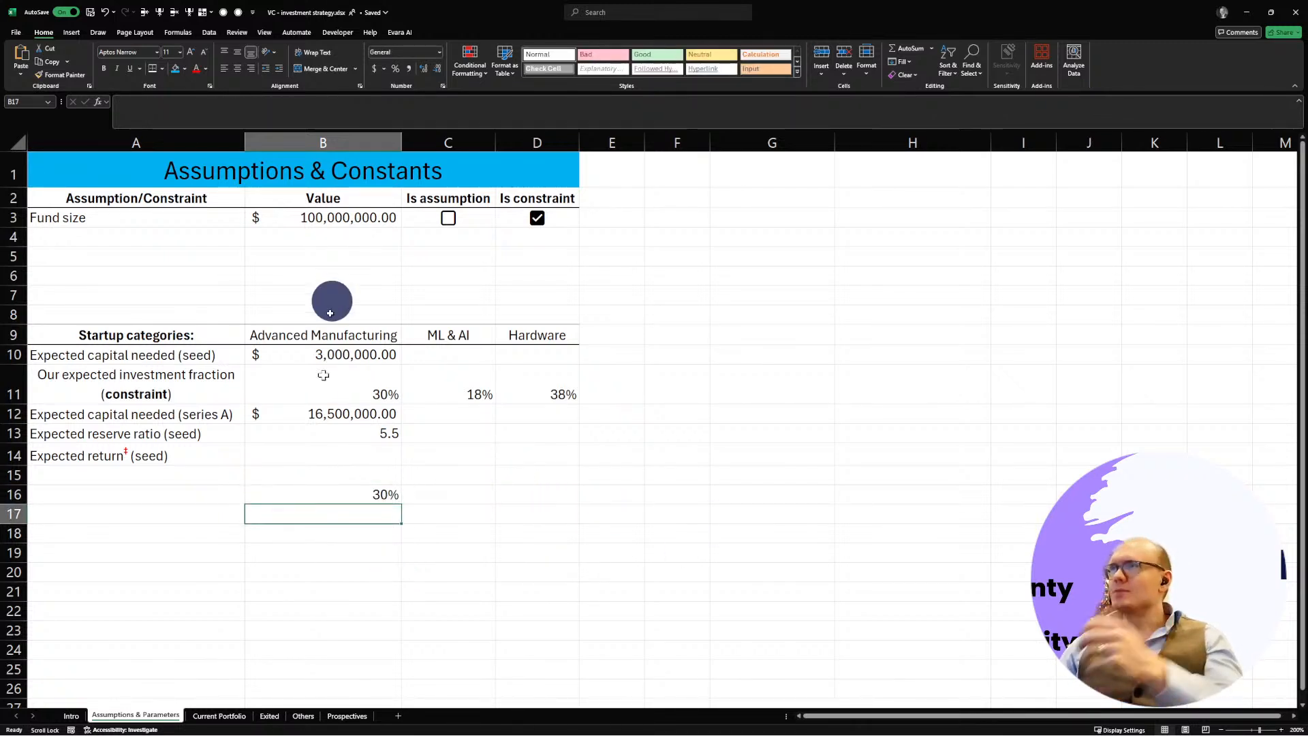
{"action": "left_click", "coordinate": [318, 492]}
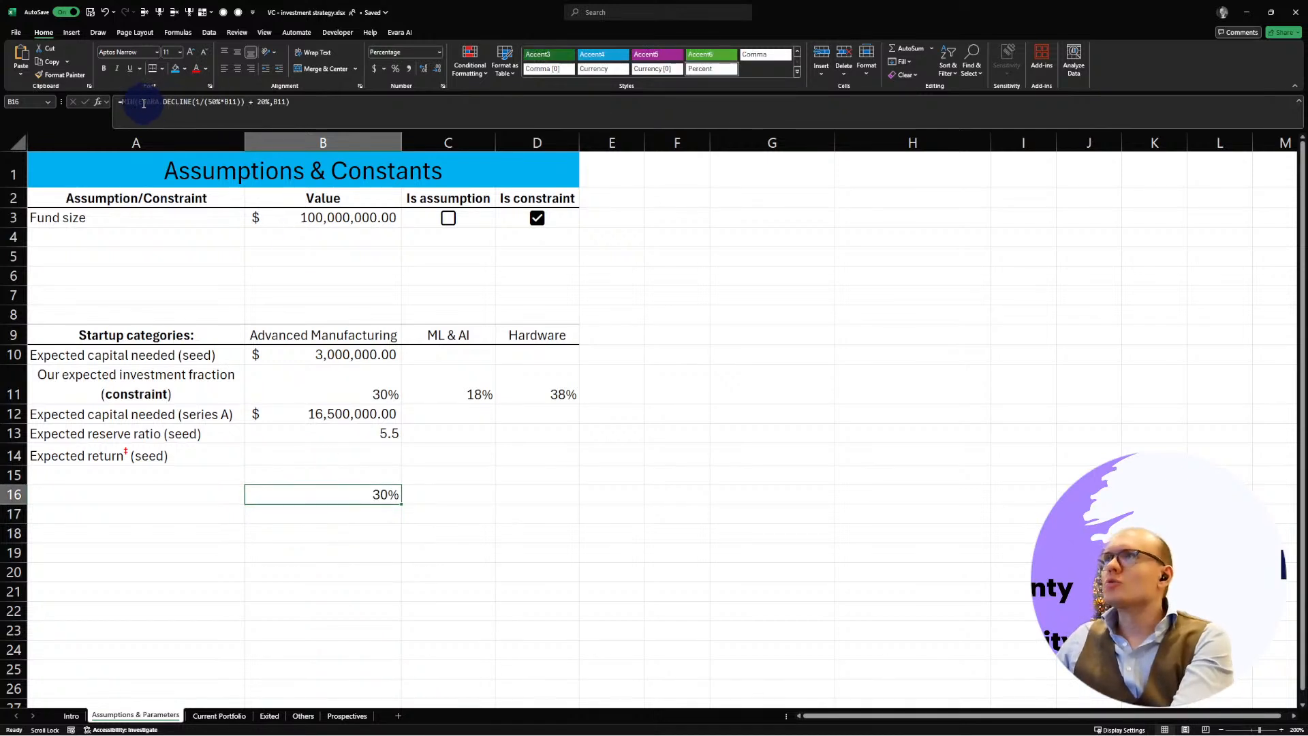
{"action": "left_click_drag", "start_coordinate": [138, 104], "coordinate": [244, 105]}
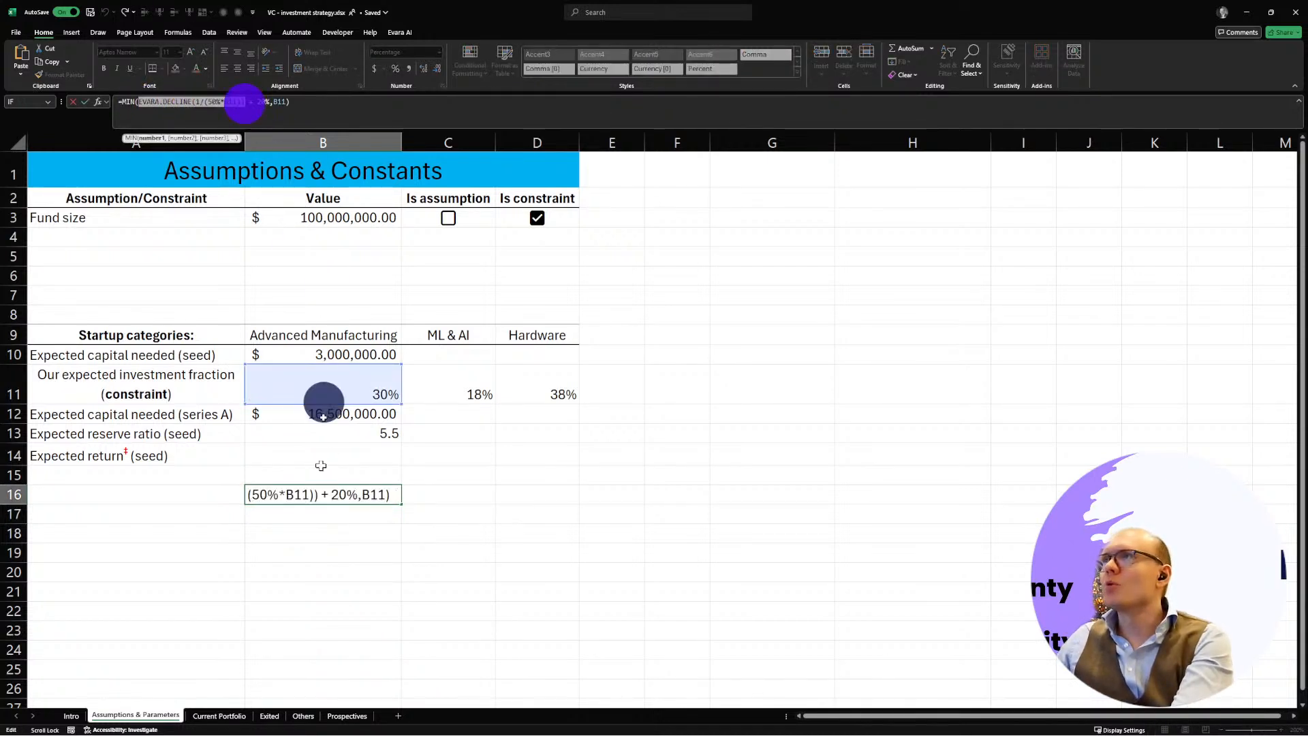
{"action": "left_click", "coordinate": [309, 535]}
{"action": "key", "text": "Escape"}
{"action": "left_click", "coordinate": [309, 570]}
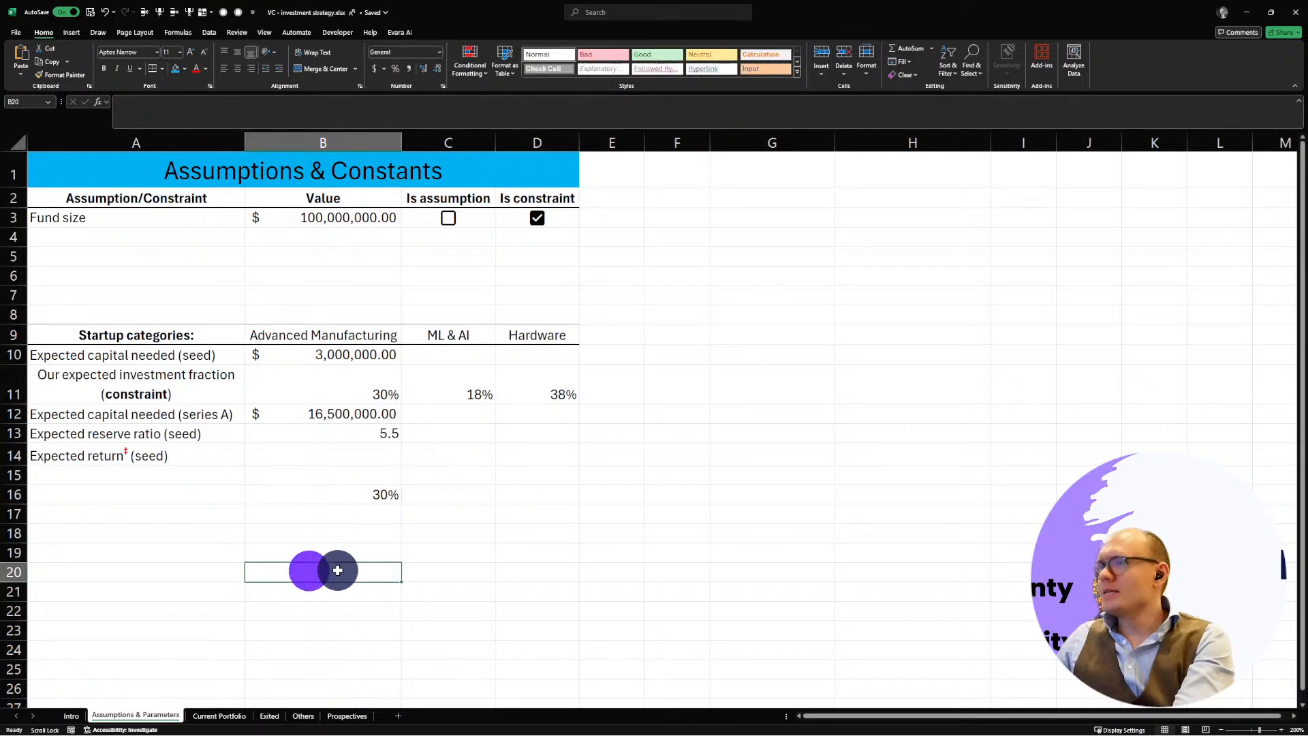
{"action": "type", "text": "="}
{"action": "type", "text": "EVARA.DECLINE(1/(50%*B11))"}
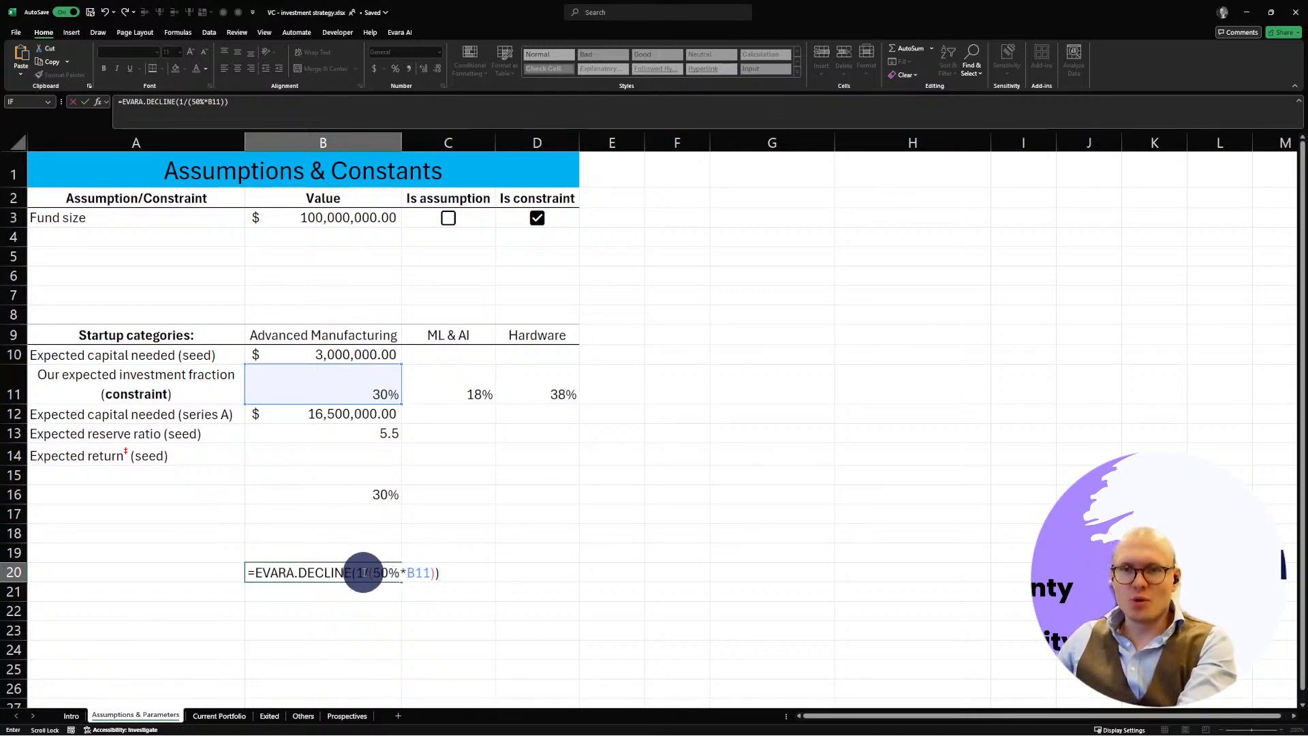
Step: Go over the 1/(50%*B11) argument in the B20 formula and commit the formula
{"action": "left_click_drag", "start_coordinate": [368, 573], "coordinate": [436, 571]}
{"action": "left_click", "coordinate": [364, 577]}
{"action": "left_click", "coordinate": [371, 571]}
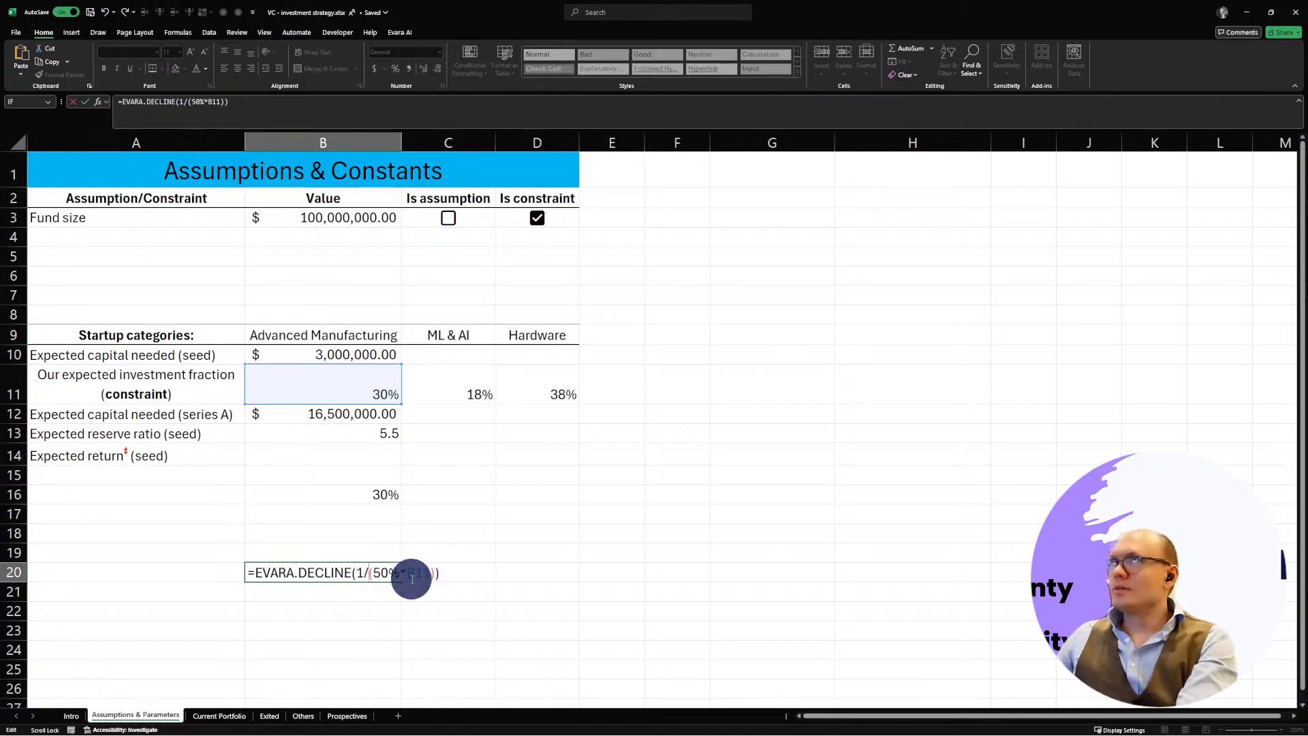
{"action": "left_click_drag", "start_coordinate": [358, 572], "coordinate": [434, 569]}
{"action": "left_click", "coordinate": [369, 574]}
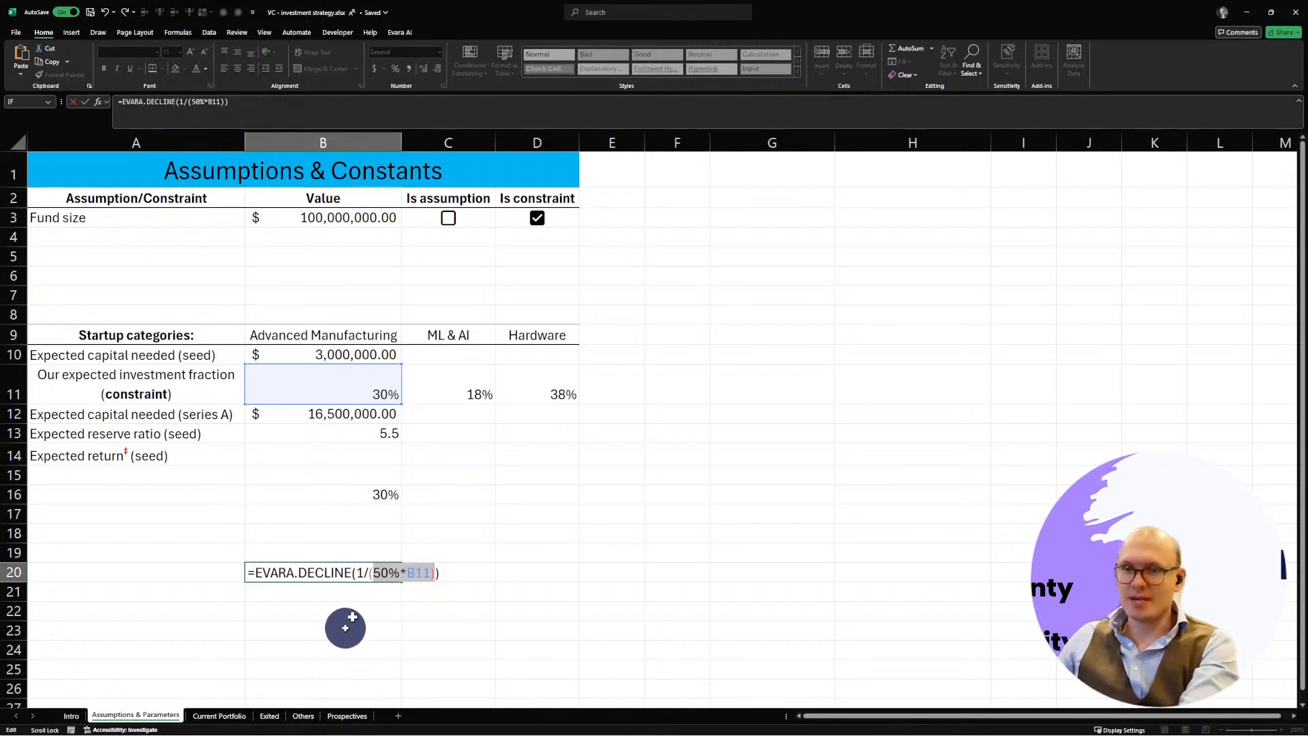
{"action": "left_click", "coordinate": [391, 566]}
{"action": "left_click", "coordinate": [371, 572]}
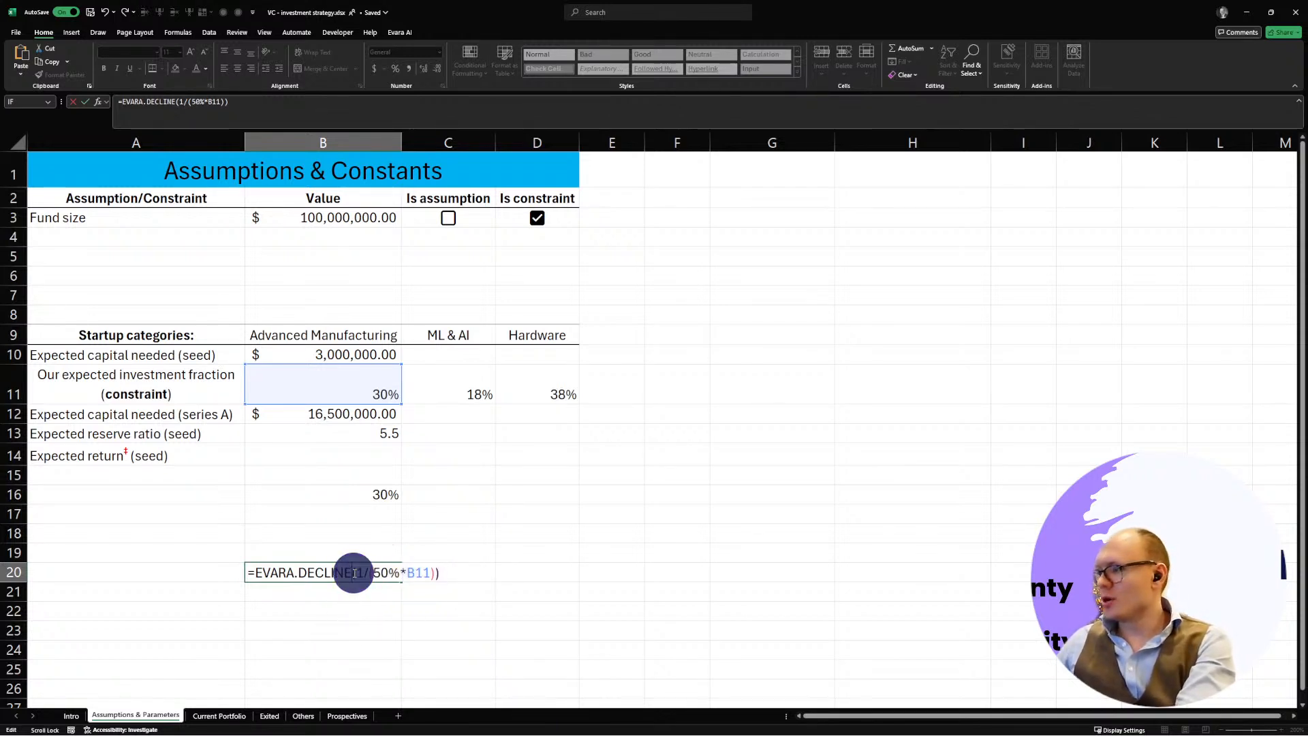
{"action": "key", "text": "Return"}
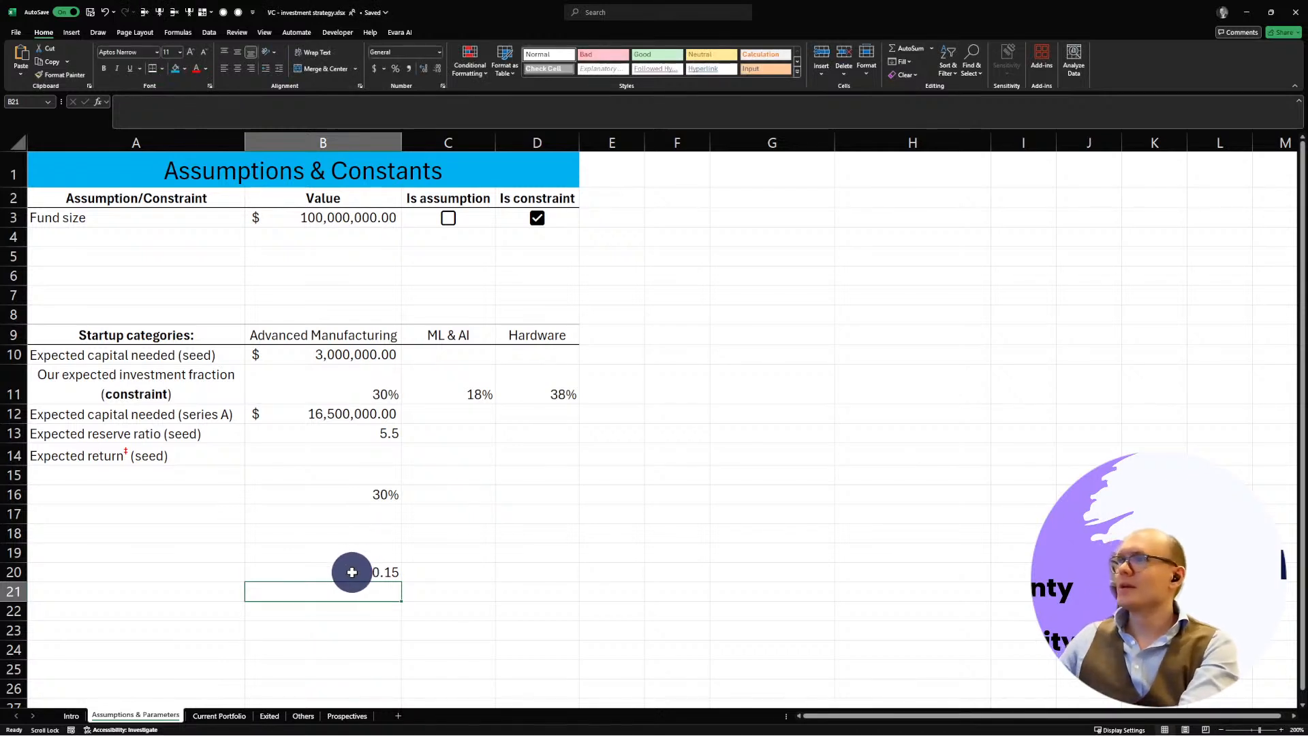
Step: Compare the standalone EVARA.DECLINE formula in B20 with the capped formula in B16
{"action": "left_click", "coordinate": [353, 573]}
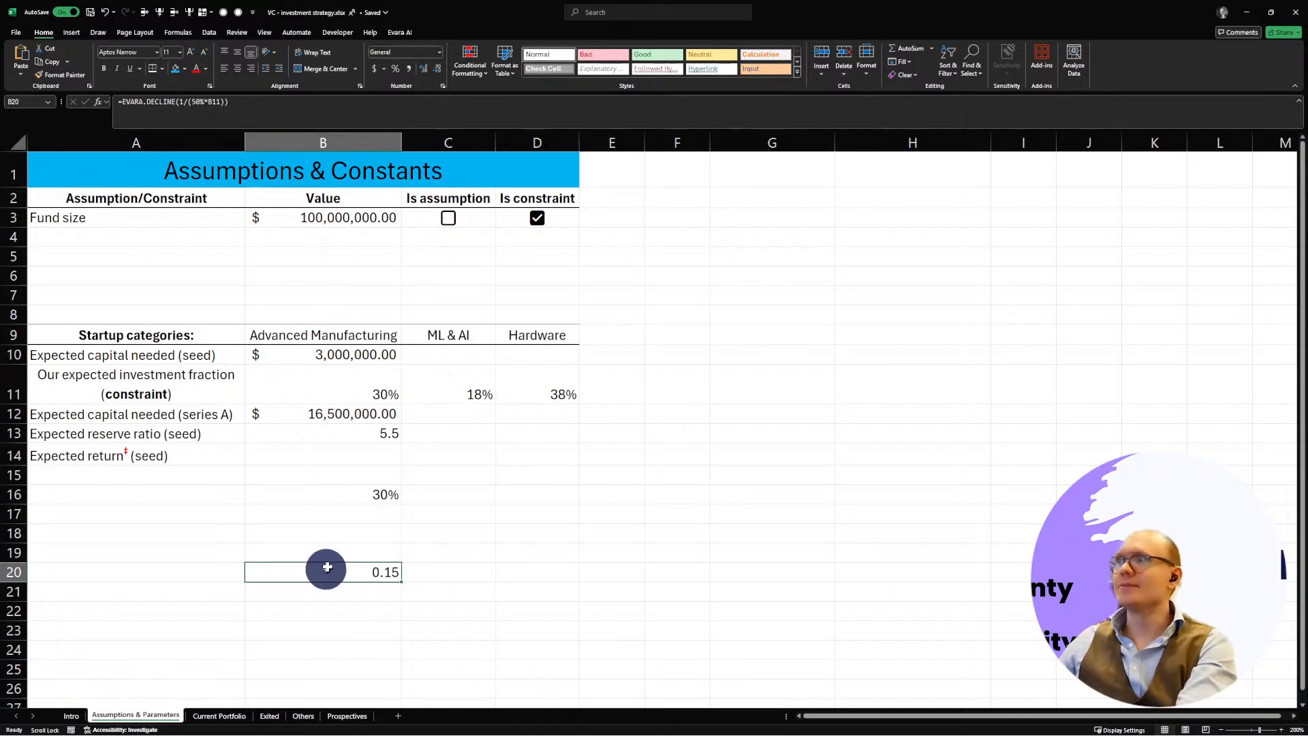
{"action": "left_click", "coordinate": [329, 493]}
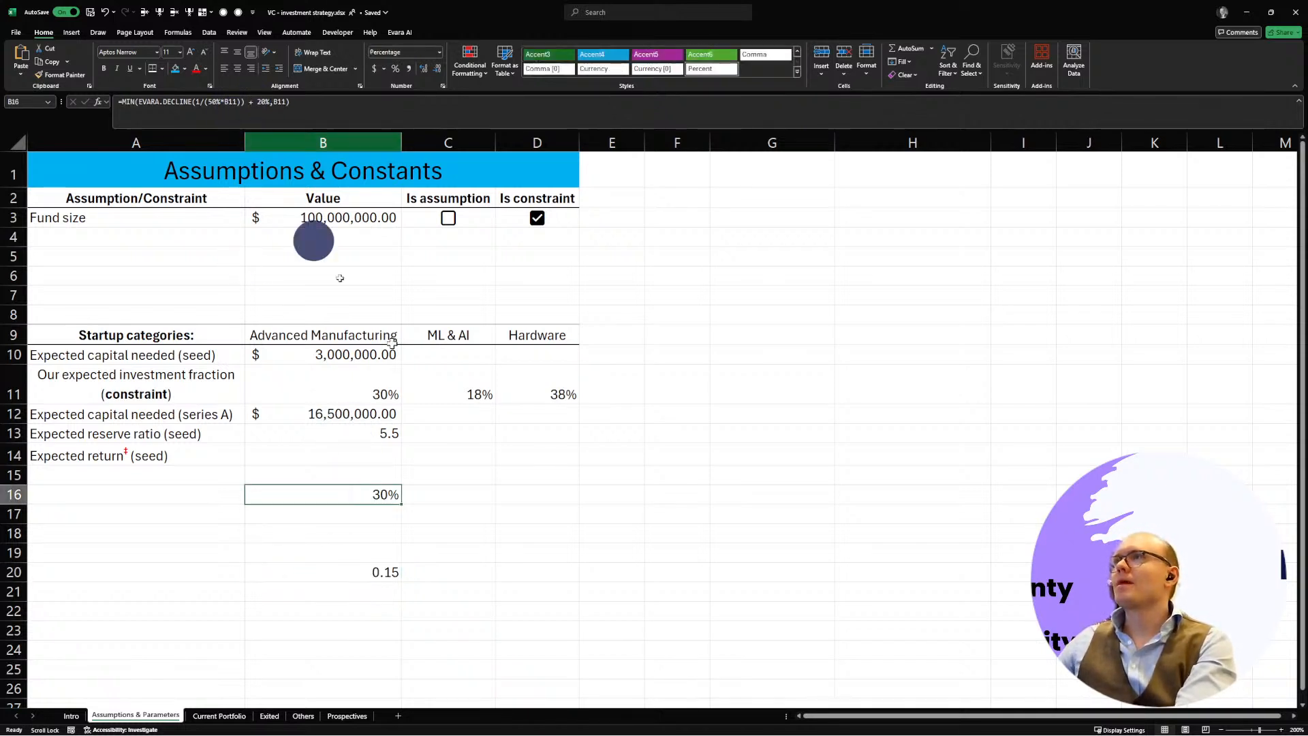
{"action": "left_click", "coordinate": [323, 566]}
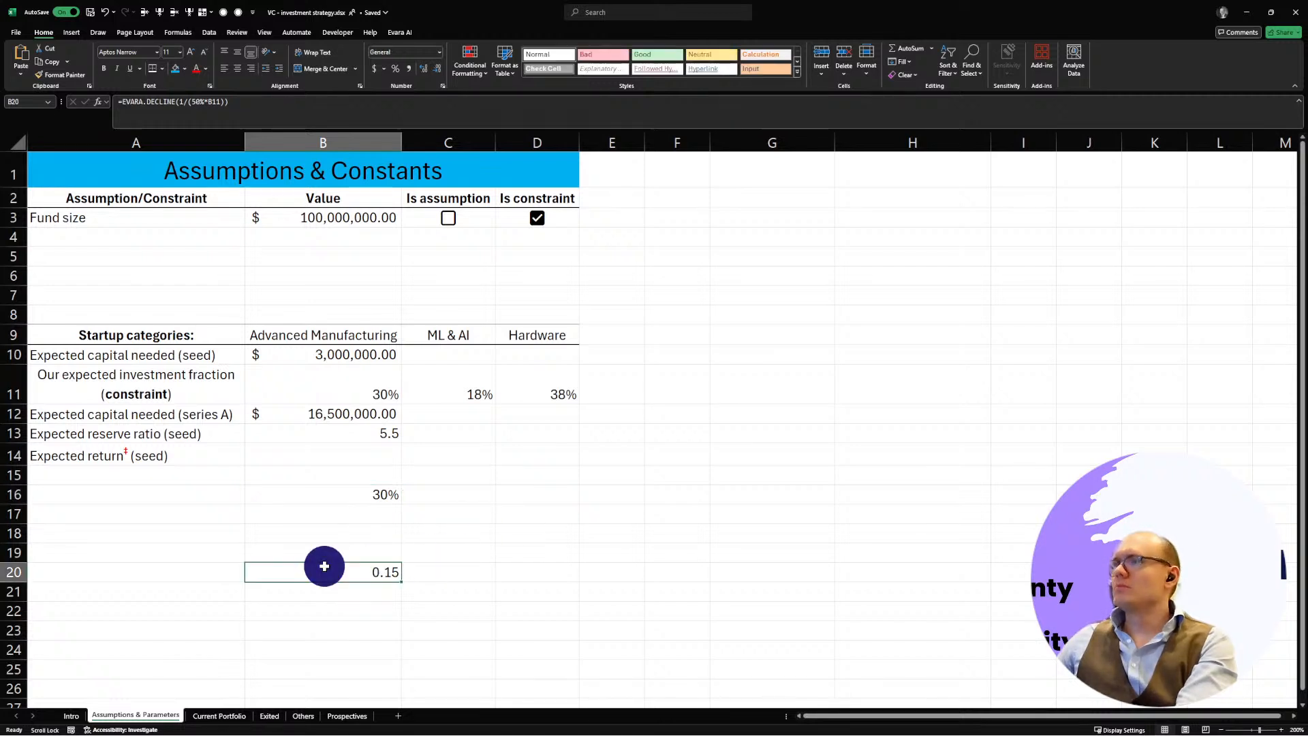
Step: Recheck the B16 and B20 formulas and go over the +20% offset inside the B16 MIN formula
{"action": "left_click", "coordinate": [339, 487]}
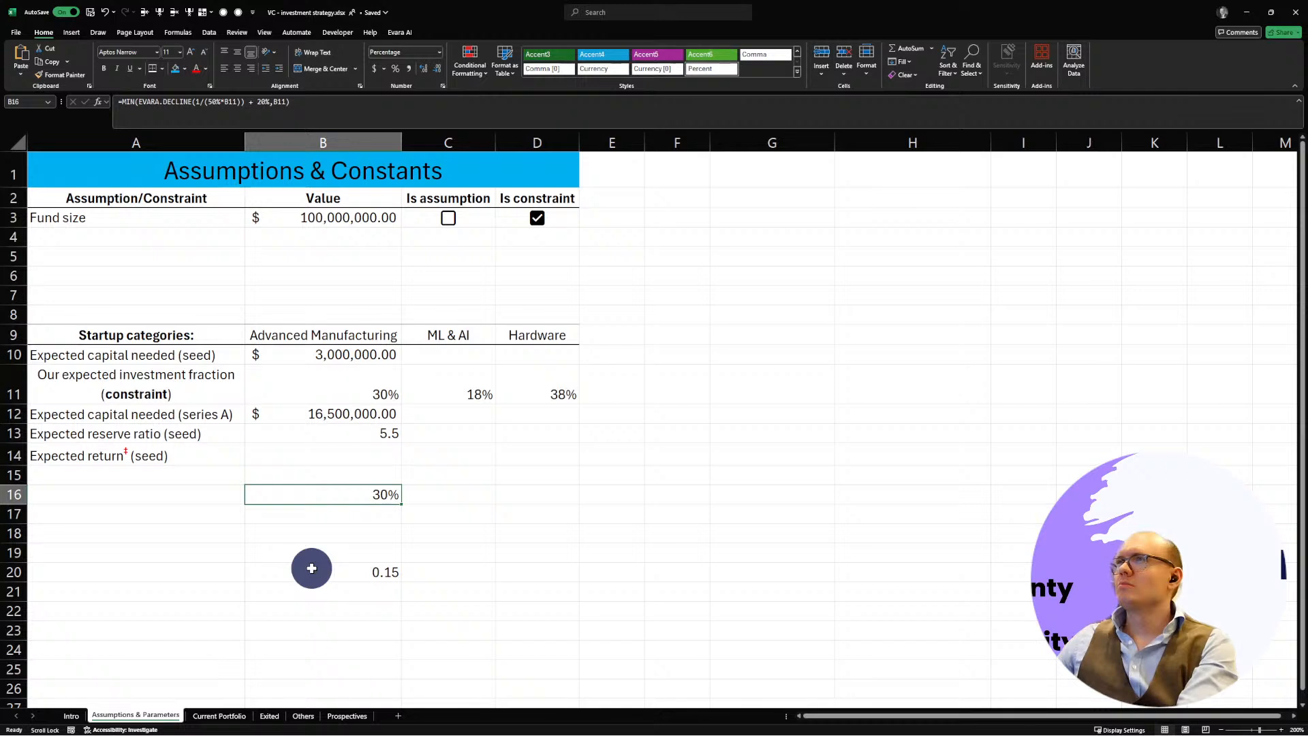
{"action": "left_click", "coordinate": [353, 571]}
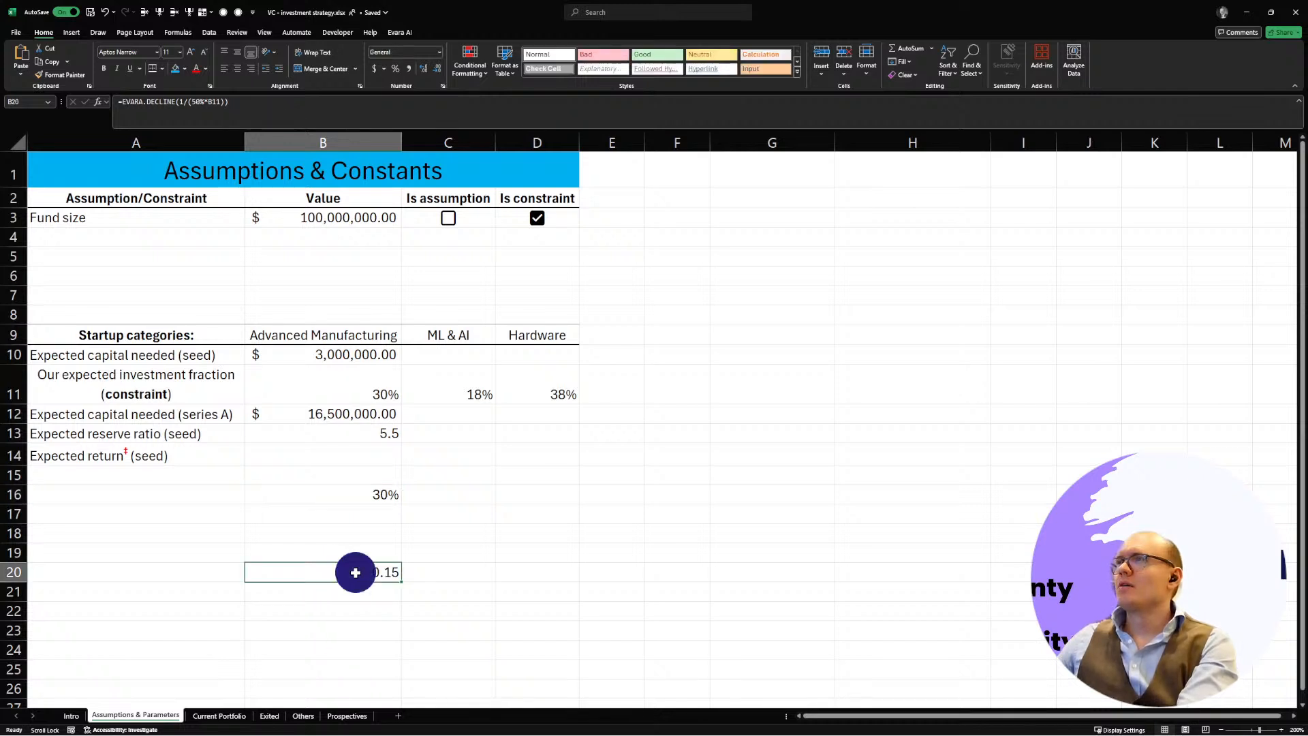
{"action": "left_click", "coordinate": [338, 490]}
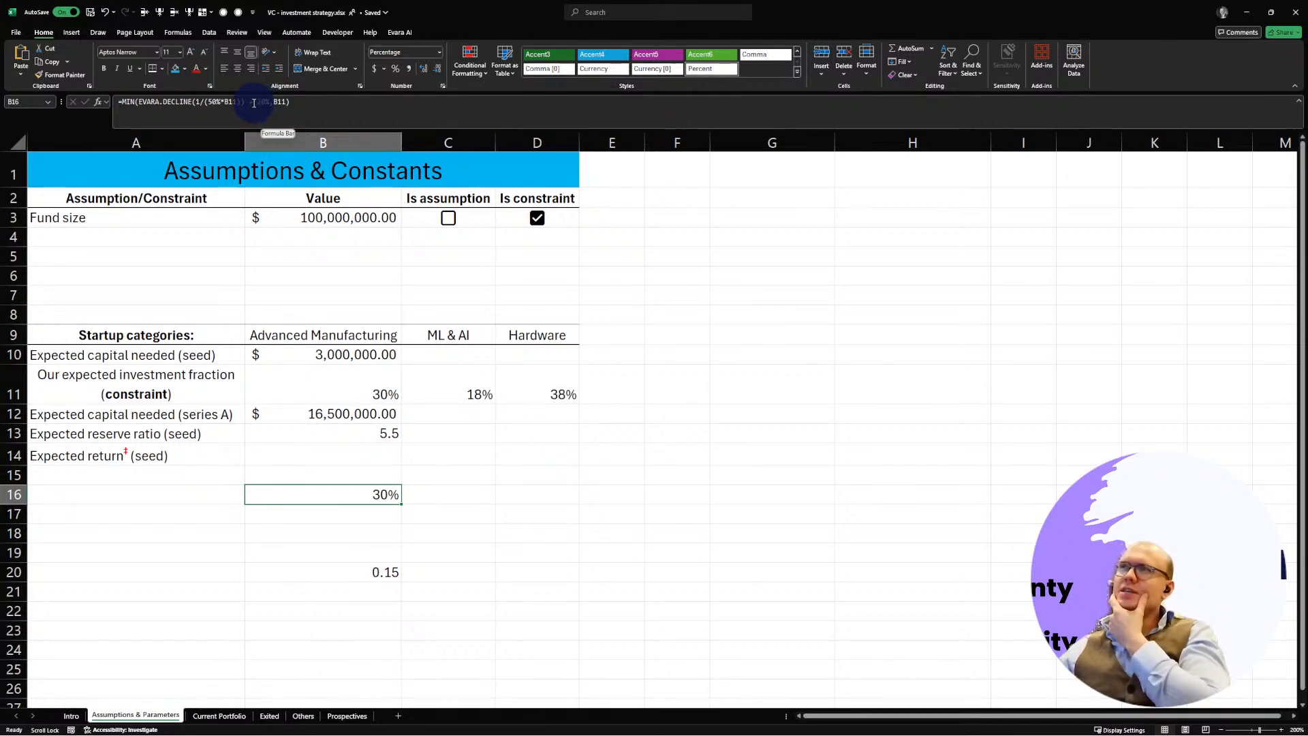
{"action": "left_click", "coordinate": [259, 103]}
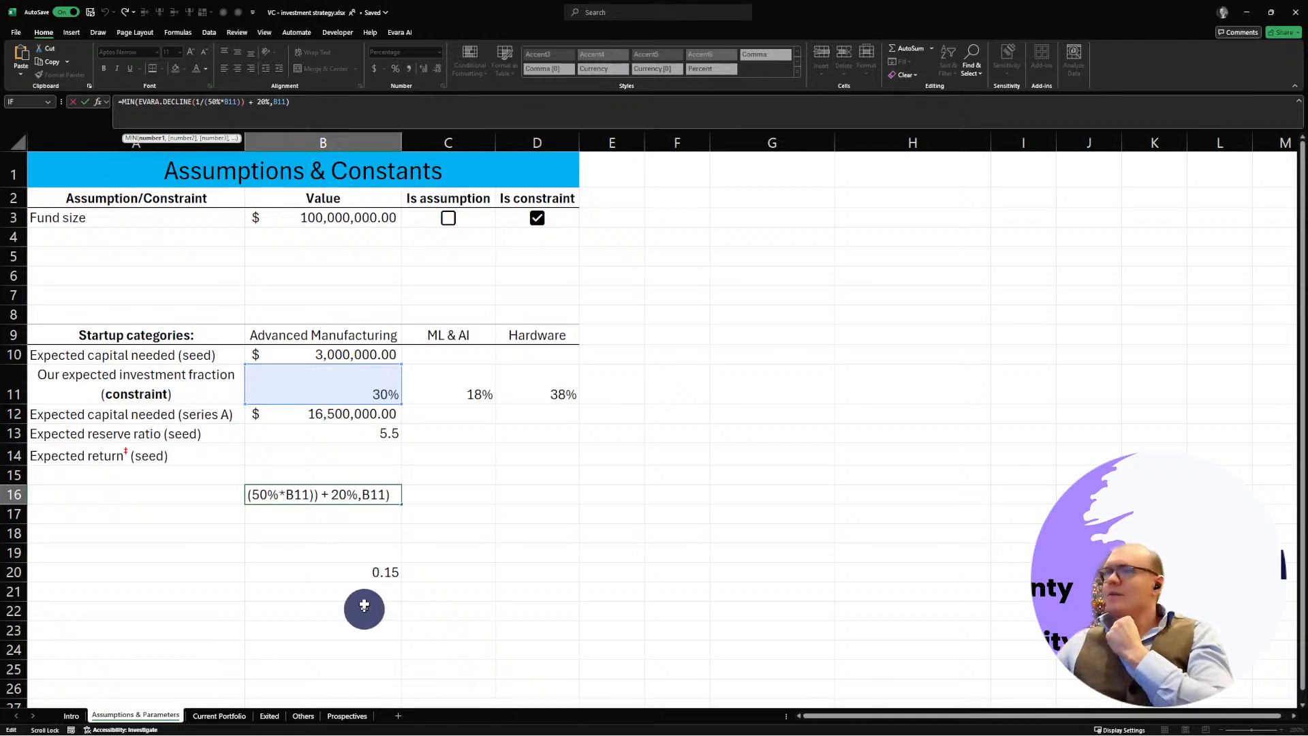
{"action": "key", "text": "Return"}
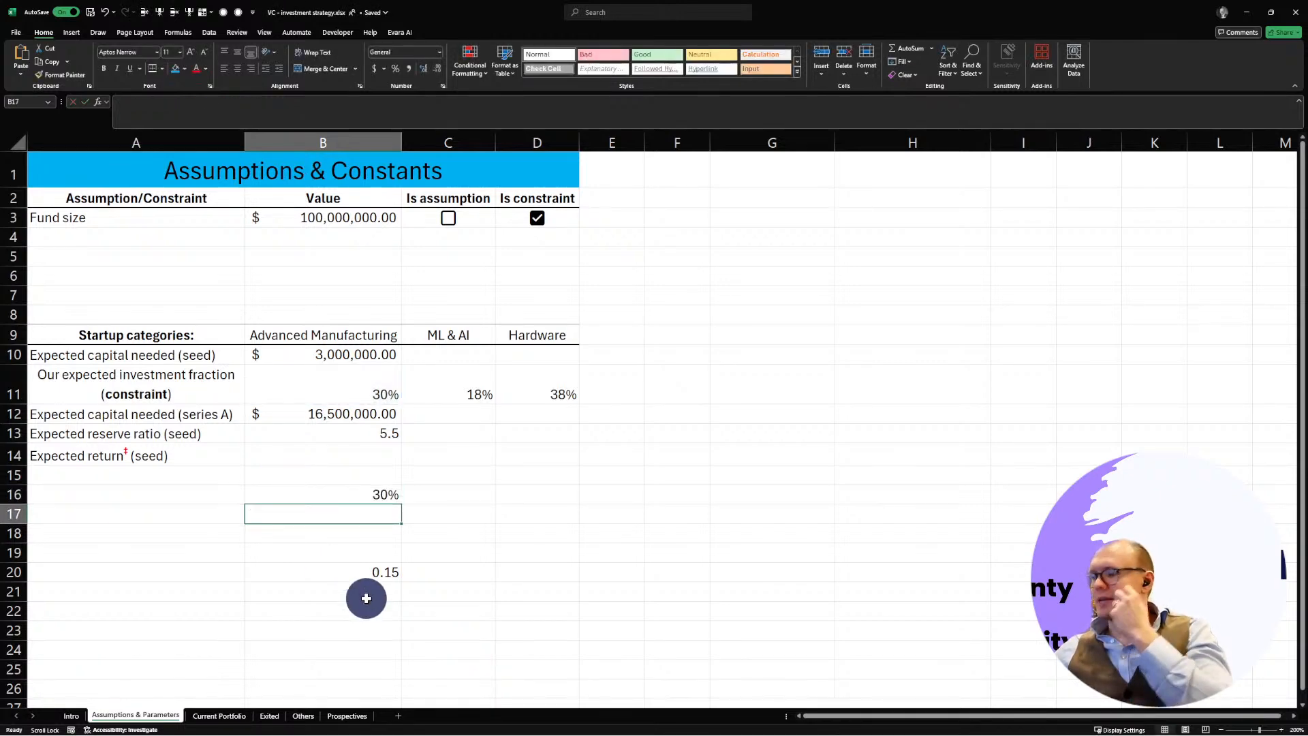
Step: Replace B11 in the EVARA.DECLINE argument of the B16 formula with (40%-20%), giving 1/(50%*(40%-20%))
{"action": "scroll", "coordinate": [366, 598], "scroll_direction": "down", "scroll_amount": 1}
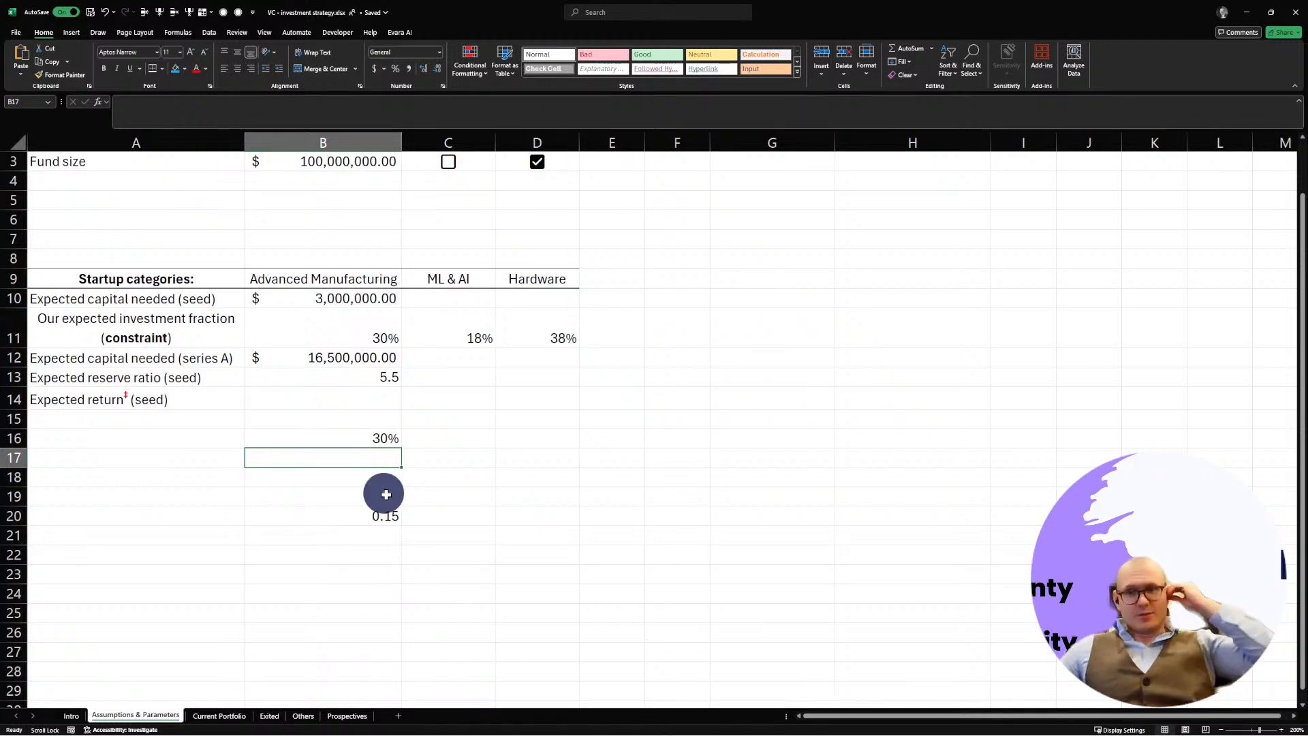
{"action": "left_click", "coordinate": [363, 437]}
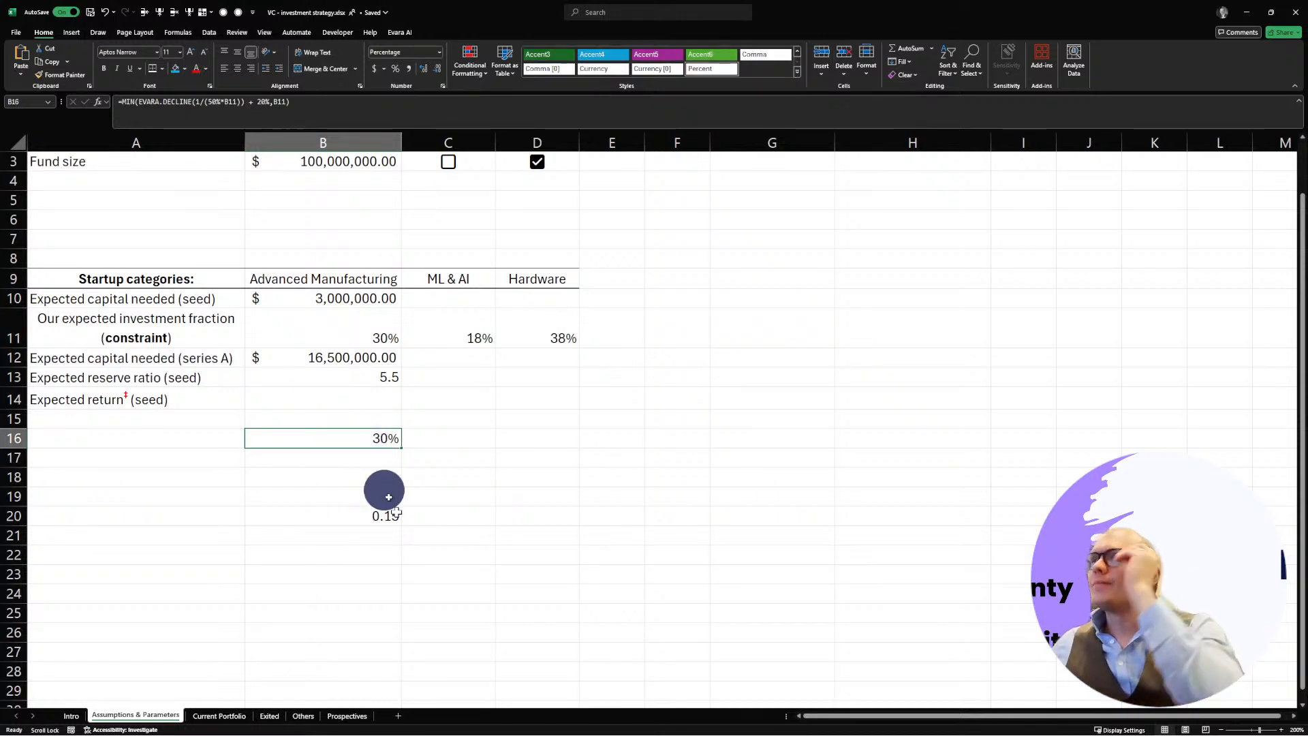
{"action": "left_click", "coordinate": [224, 101]}
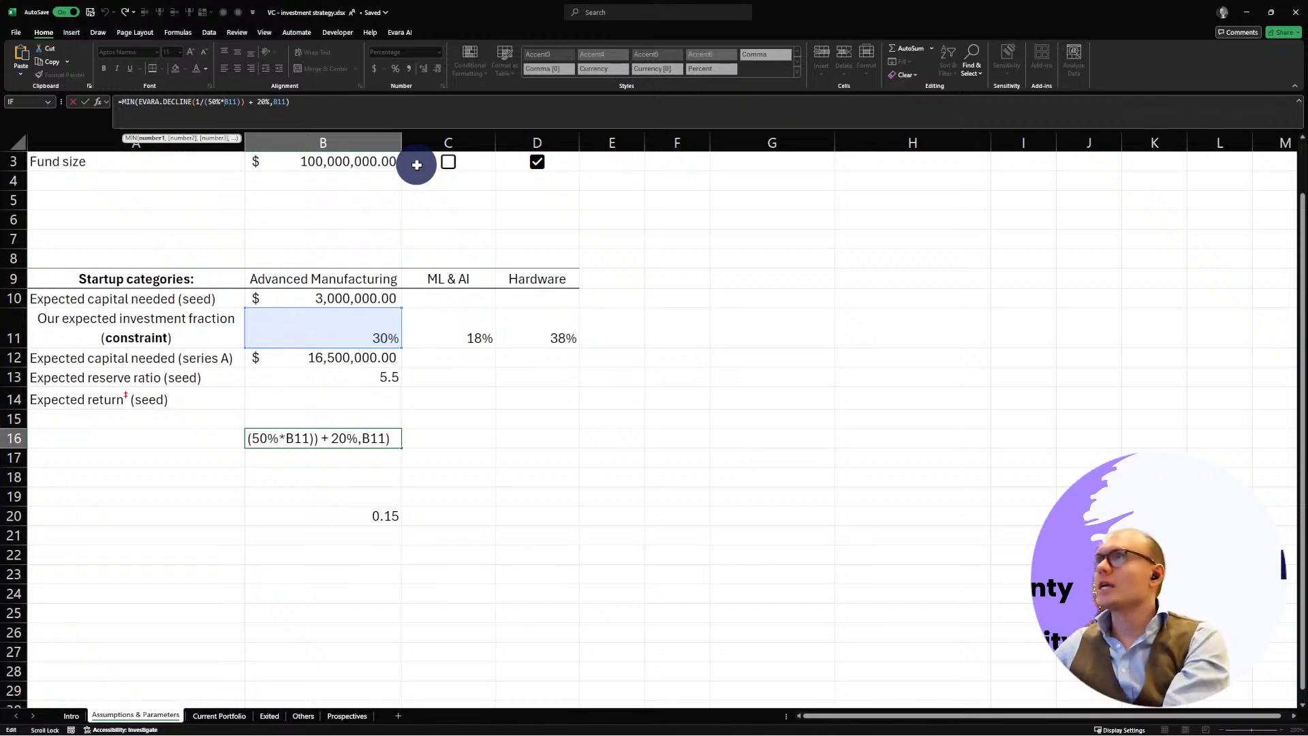
{"action": "type", "text": "(40%"}
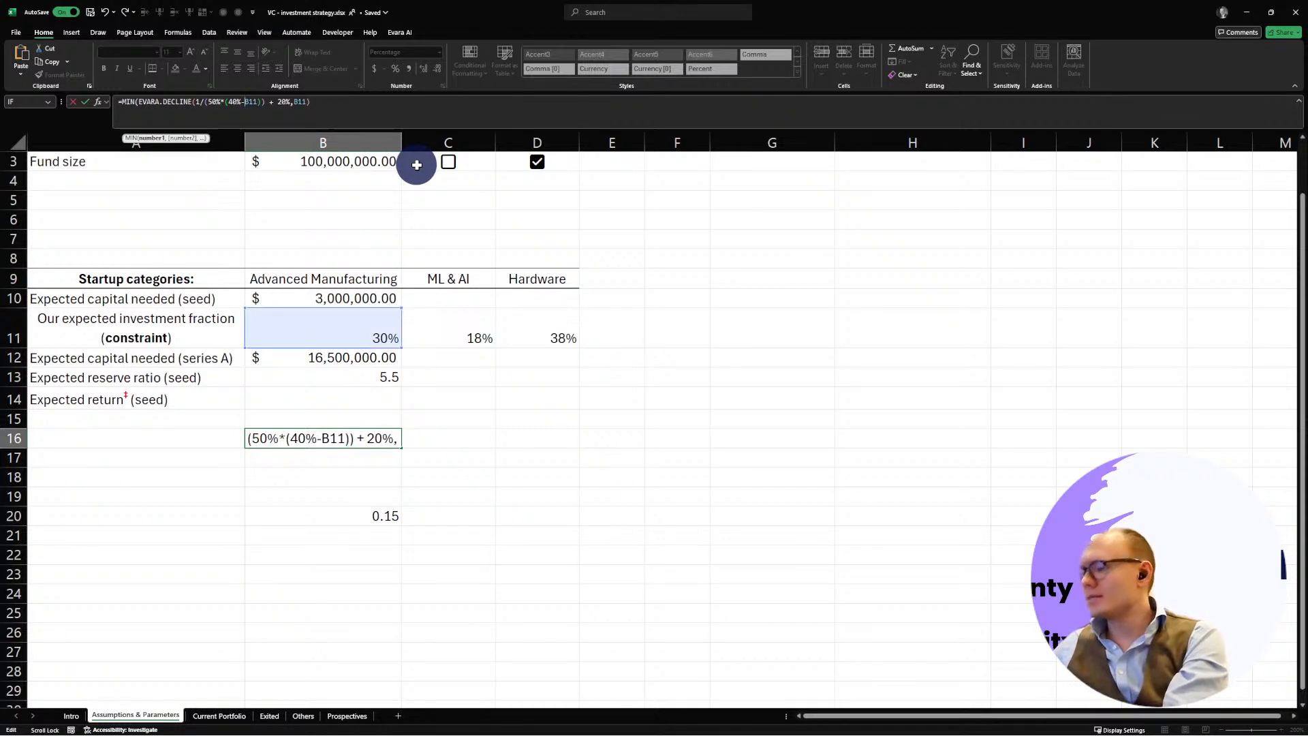
{"action": "type", "text": "-205"}
{"action": "key", "text": "BackSpace"}
{"action": "type", "text": "%)"}
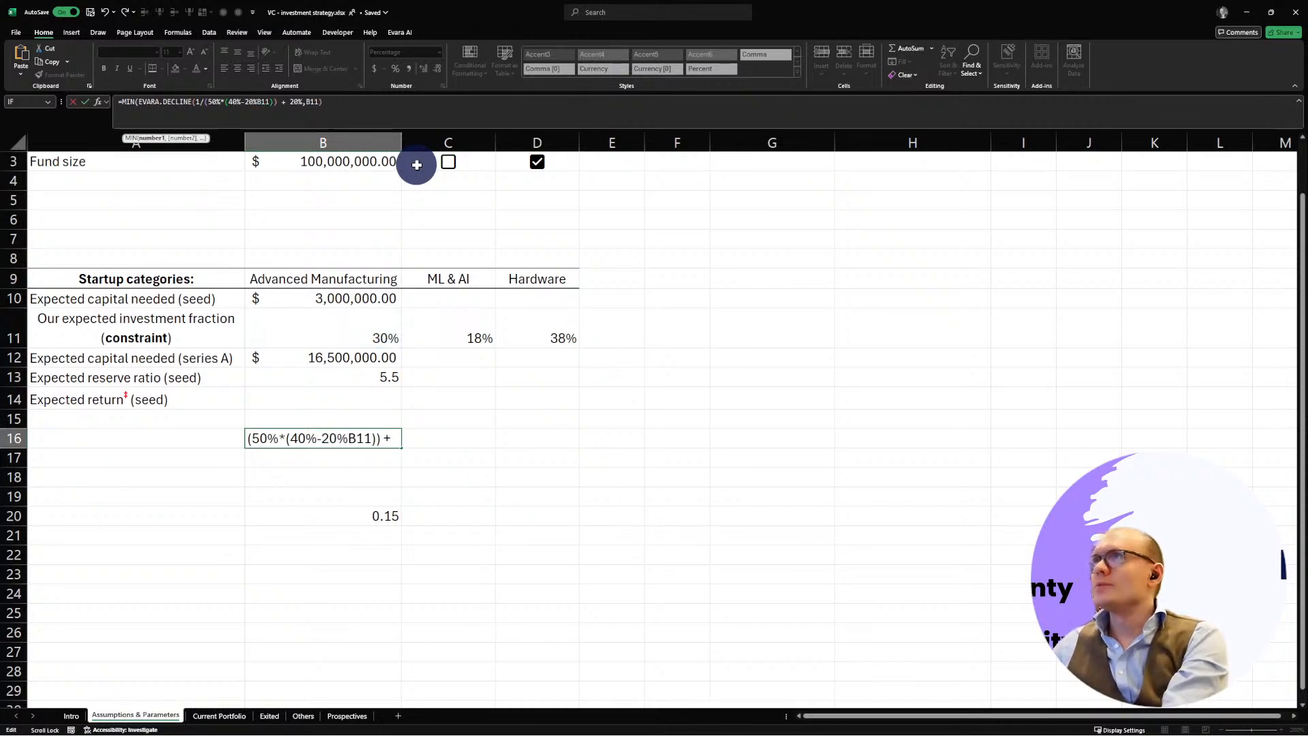
{"action": "type", "text": "*"}
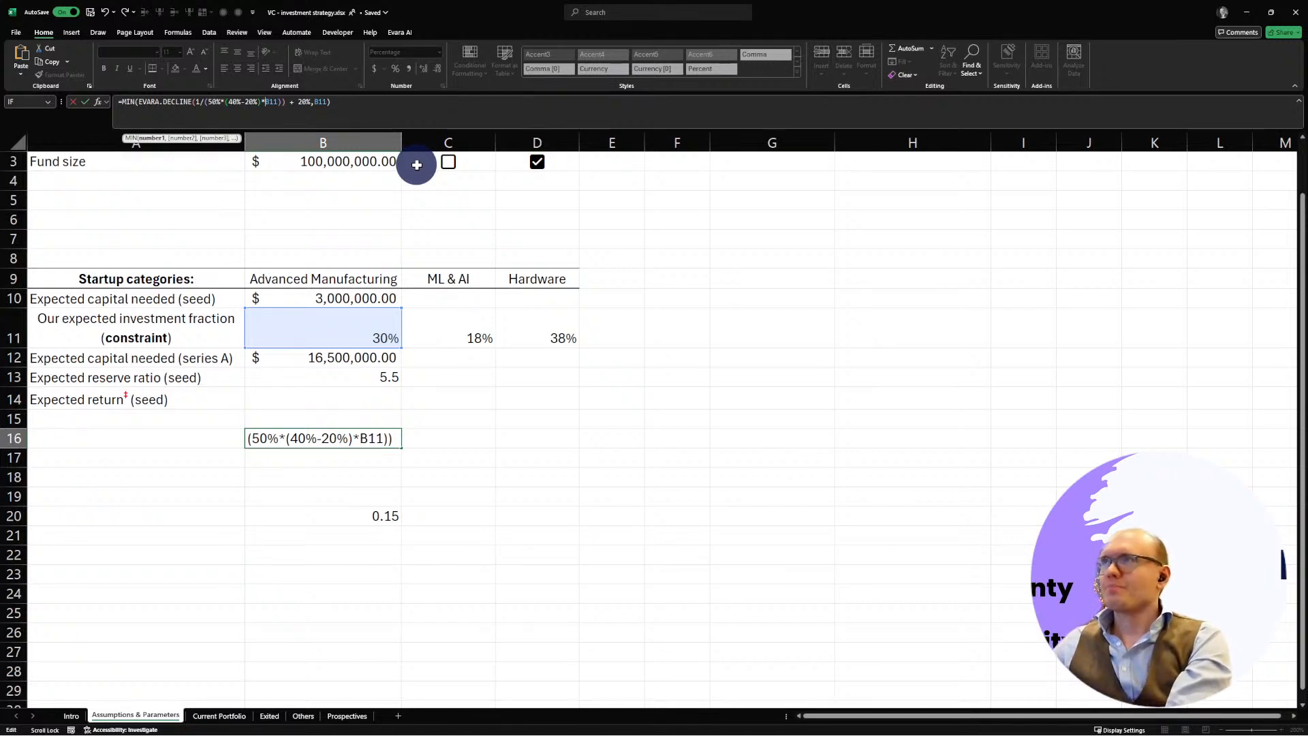
{"action": "key", "text": "BackSpace"}
{"action": "key", "text": "BackSpace"}
{"action": "key", "text": "BackSpace"}
{"action": "key", "text": "BackSpace"}
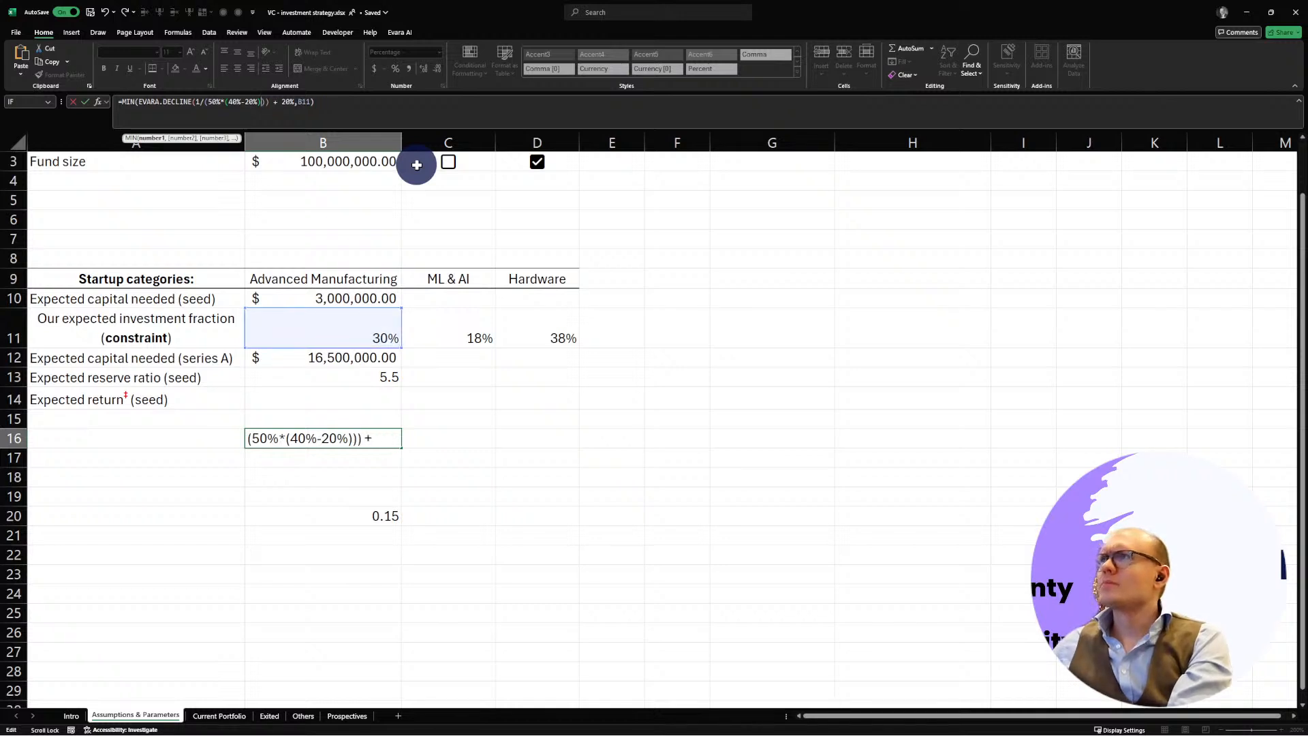
Step: Replace the 40% in the B16 formula with B11, making the argument 1/(50%*(B11-20%)), and commit the formula
{"action": "left_click", "coordinate": [236, 103]}
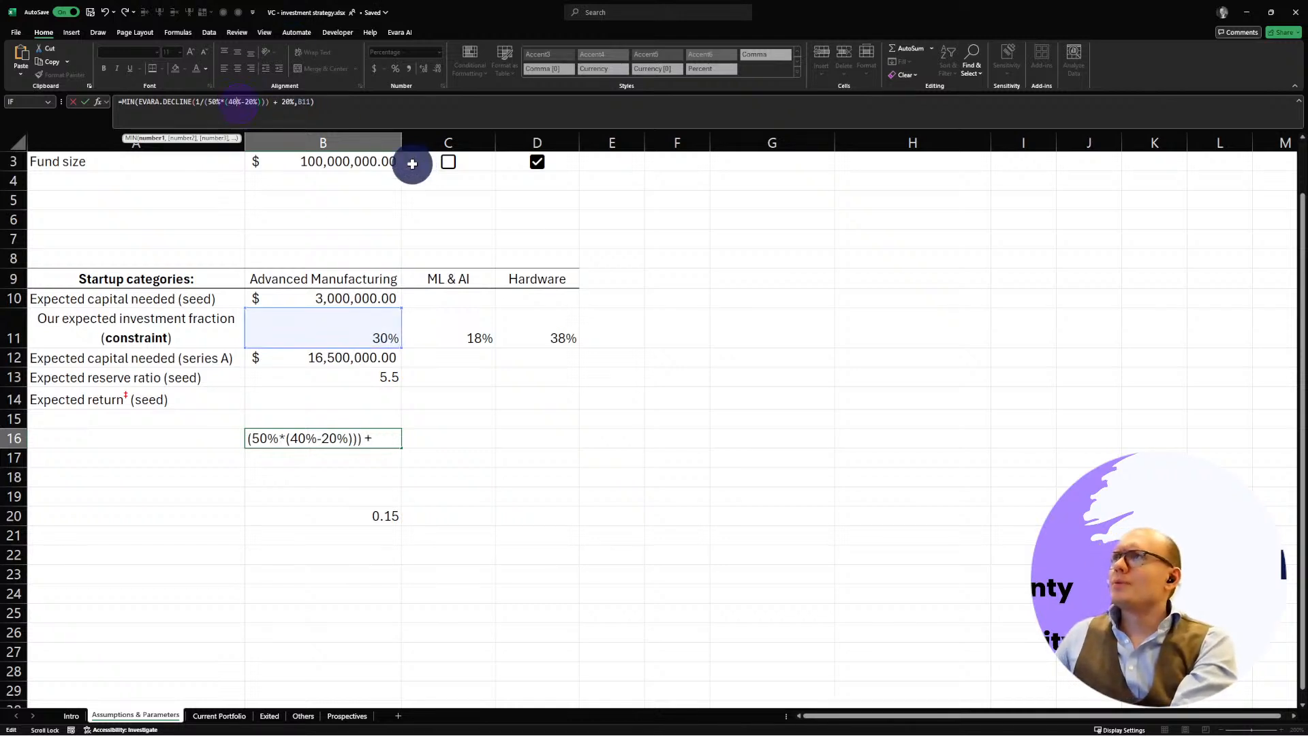
{"action": "key", "text": "BackSpace"}
{"action": "key", "text": "BackSpace"}
{"action": "key", "text": "BackSpace"}
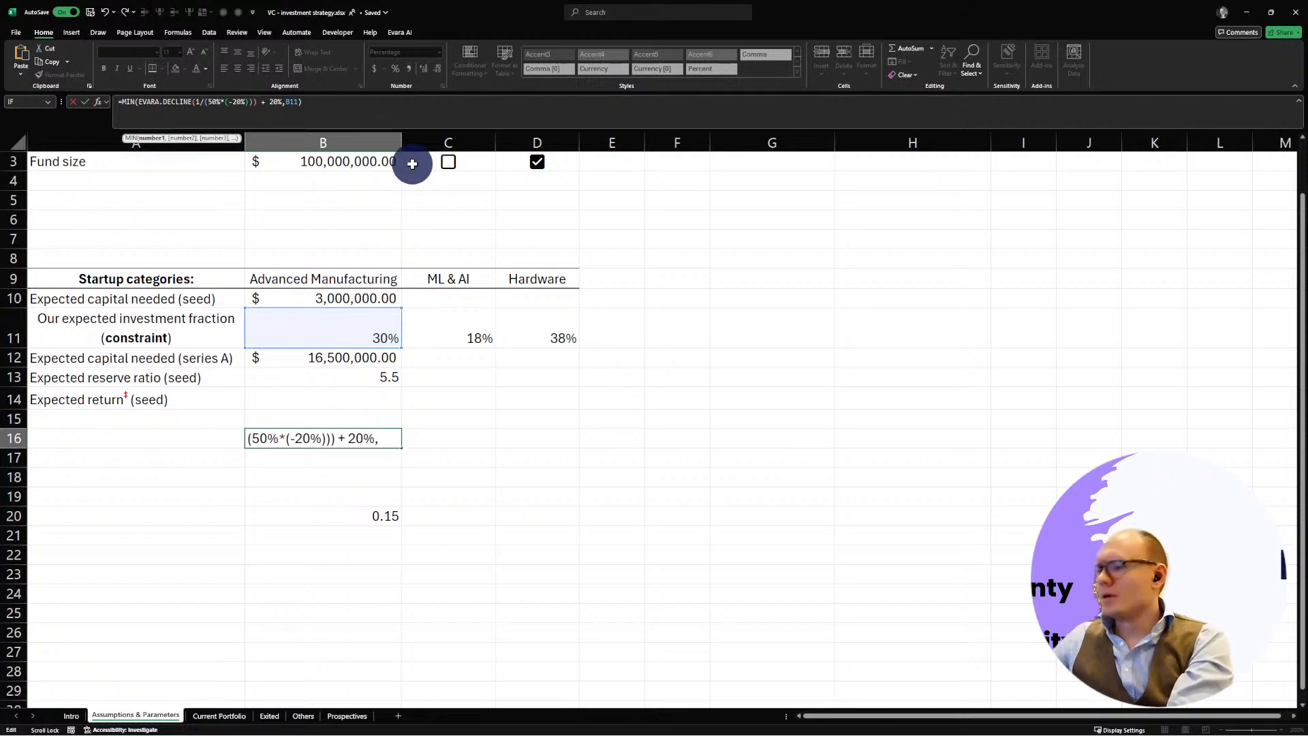
{"action": "type", "text": "B11"}
{"action": "key", "text": "Return"}
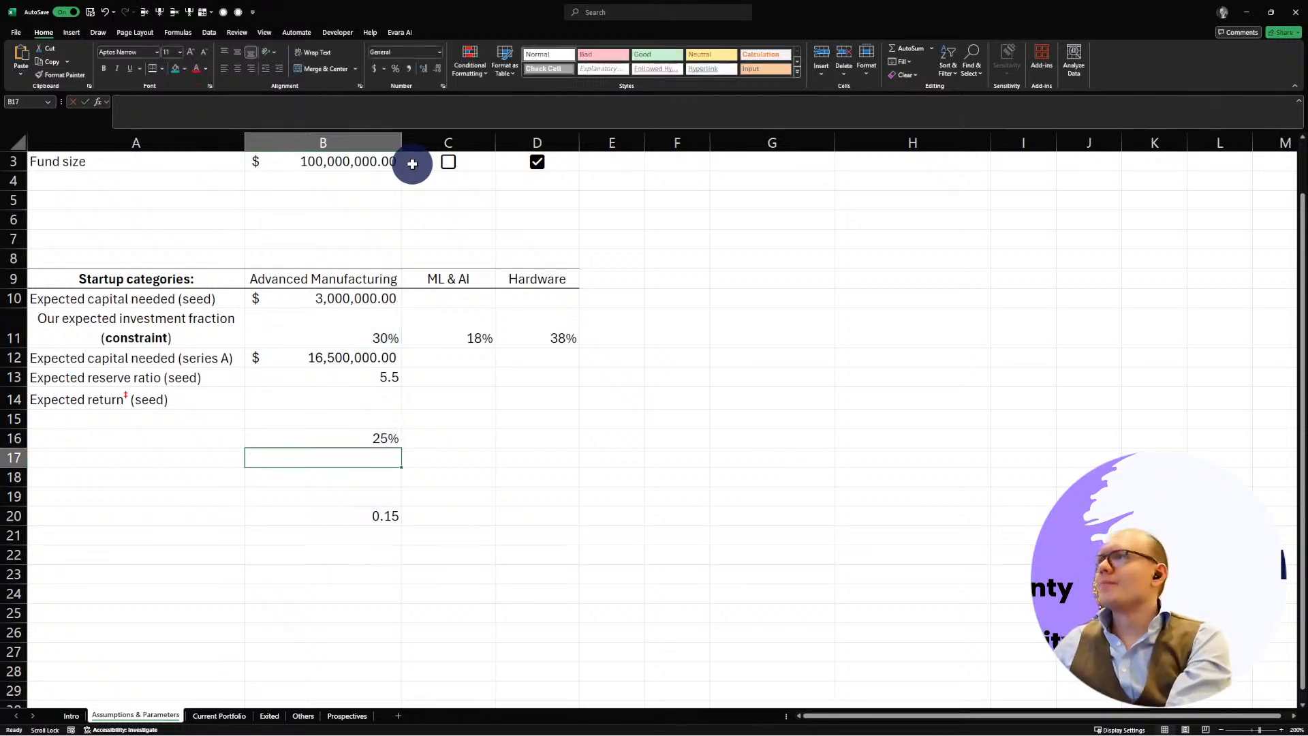
Step: Compare the revised B16 formula with the EVARA.BETWEEN constraint formula in B11
{"action": "scroll", "coordinate": [412, 163], "scroll_direction": "up", "scroll_amount": 1}
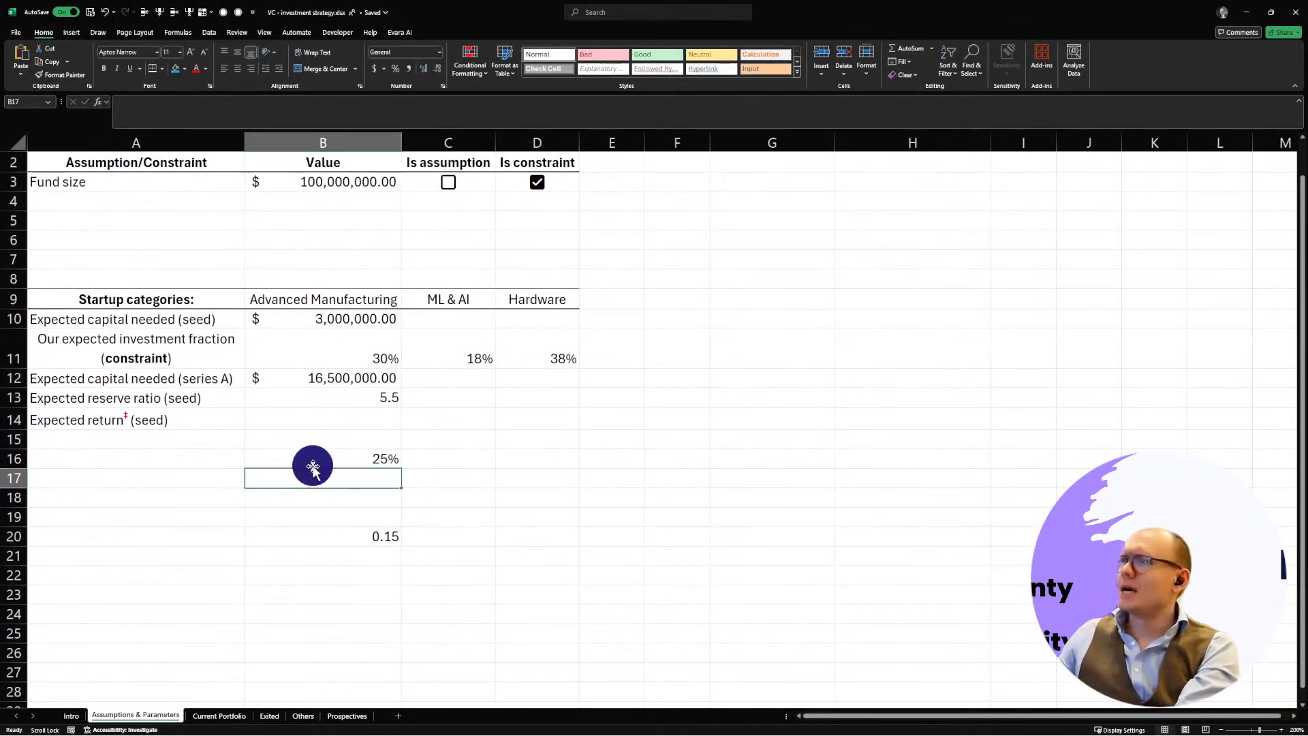
{"action": "left_click", "coordinate": [334, 456]}
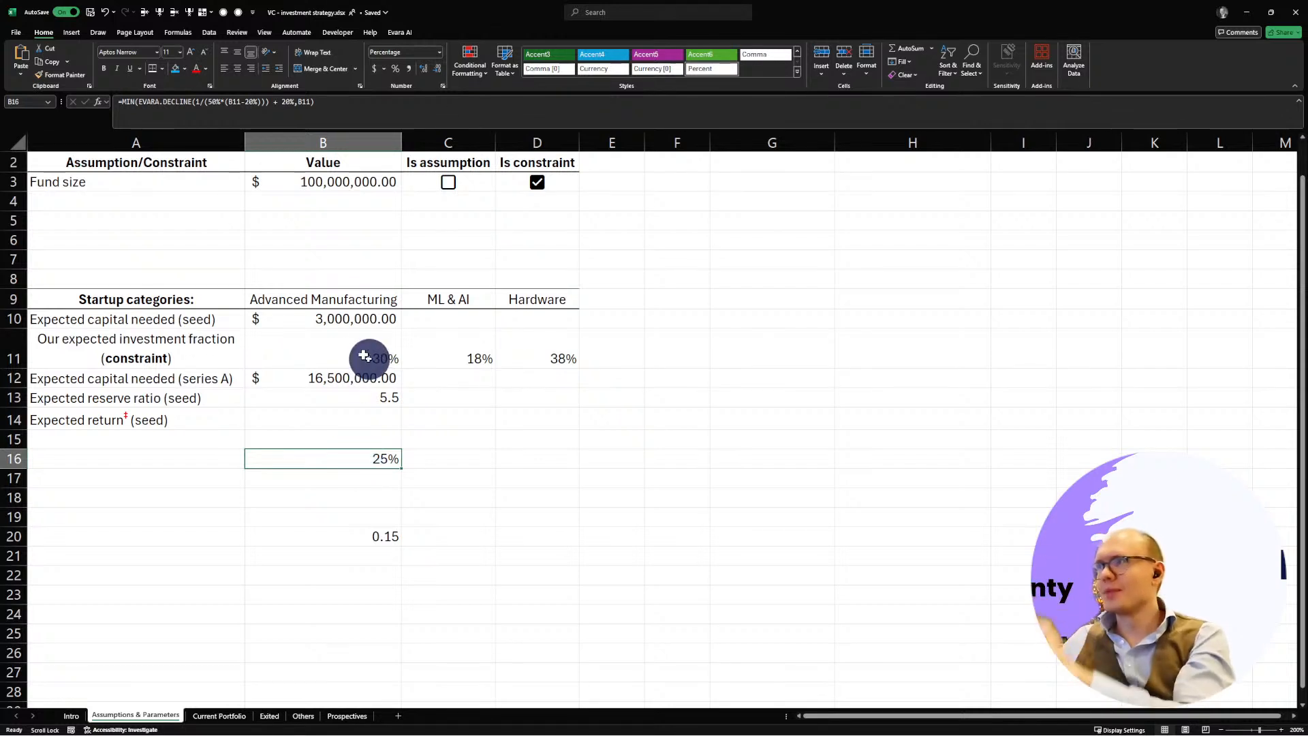
{"action": "left_click", "coordinate": [344, 346]}
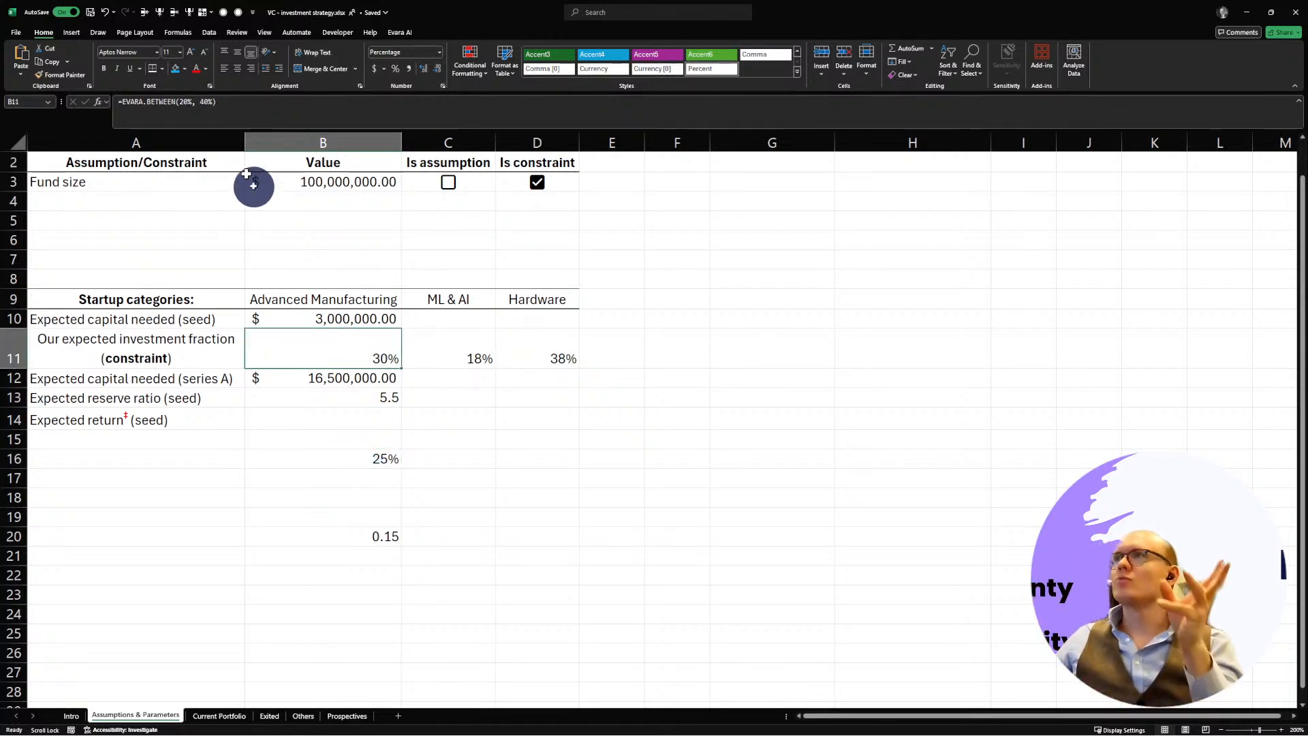
{"action": "left_click", "coordinate": [343, 456]}
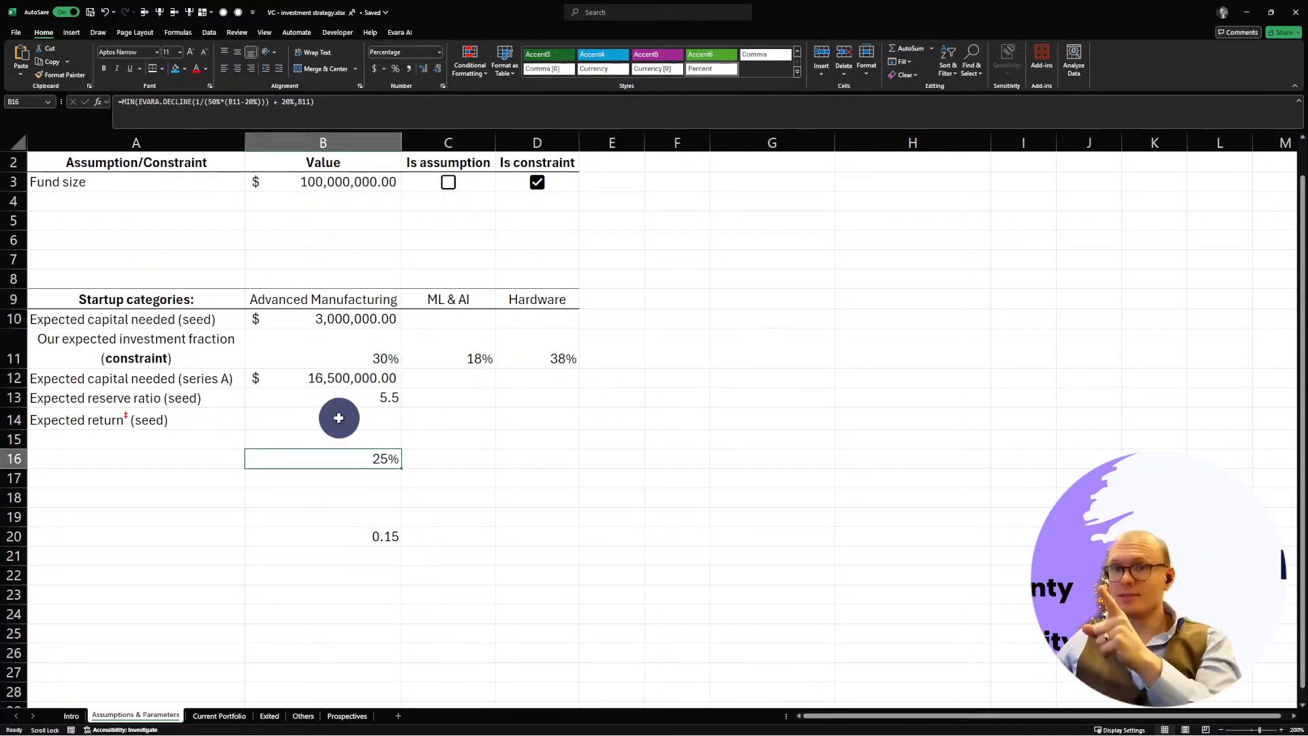
{"action": "left_click", "coordinate": [348, 342]}
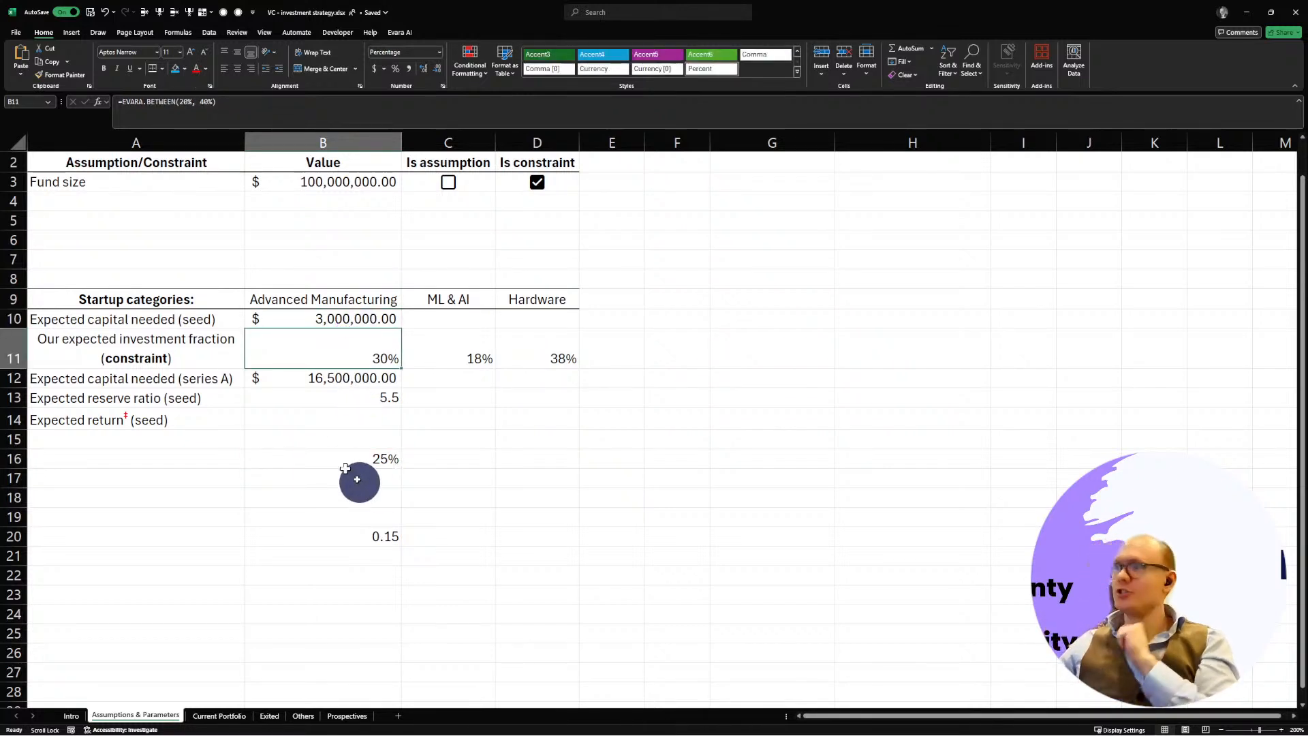
{"action": "left_click", "coordinate": [328, 455]}
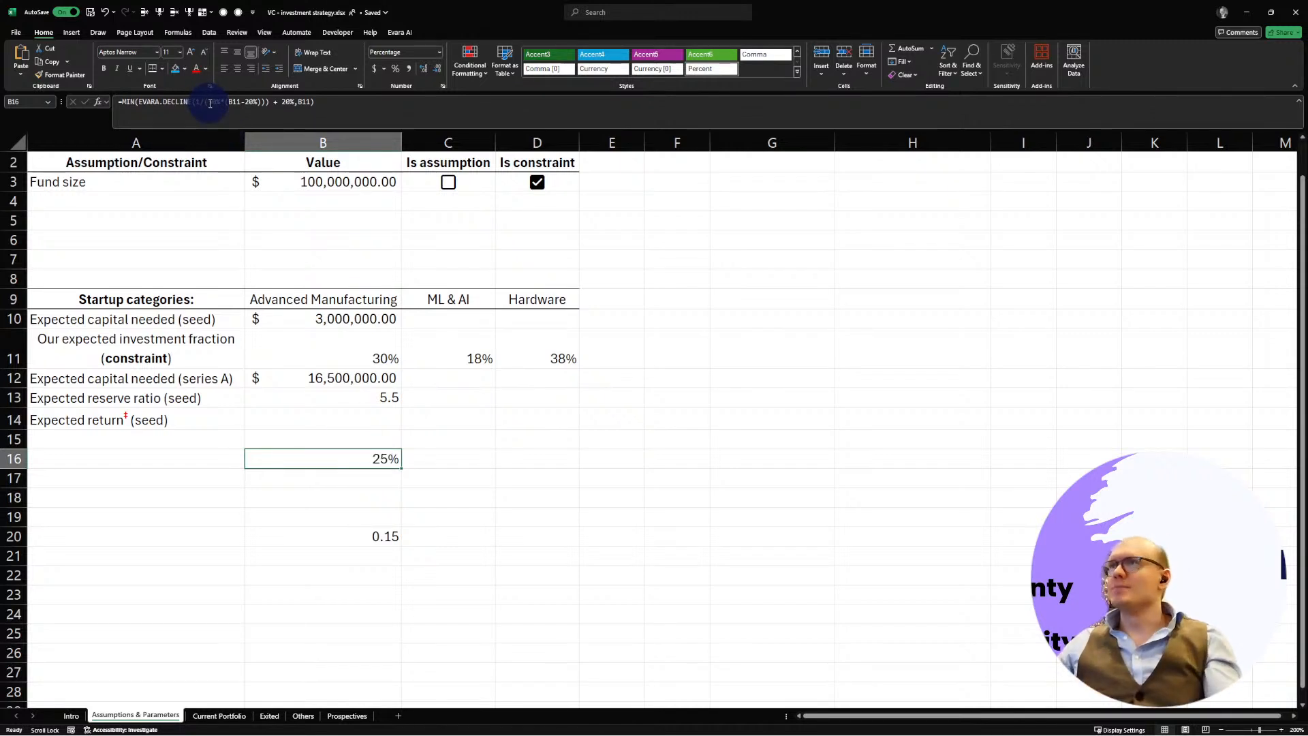
Step: Go over the 50%*(B11-20%) divisor inside the B16 formula and leave the formula as it was
{"action": "left_click_drag", "start_coordinate": [208, 102], "coordinate": [259, 103]}
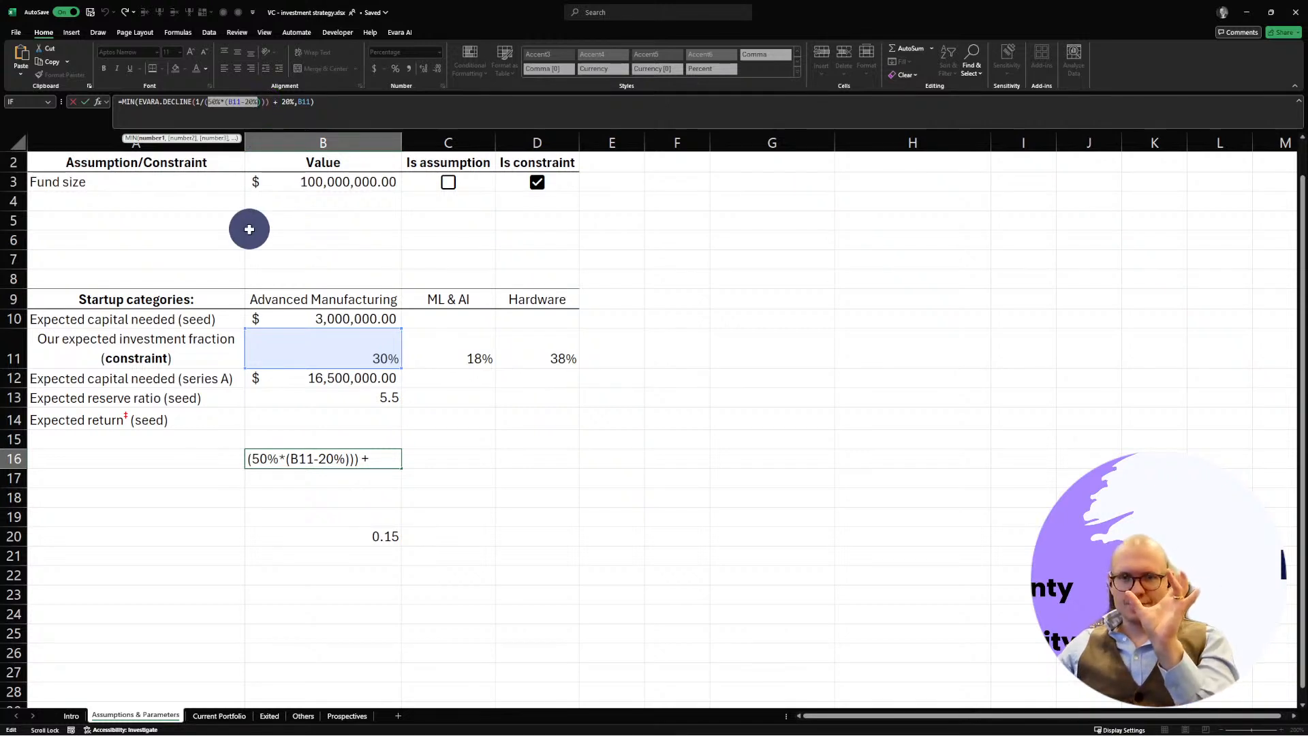
{"action": "left_click", "coordinate": [443, 459]}
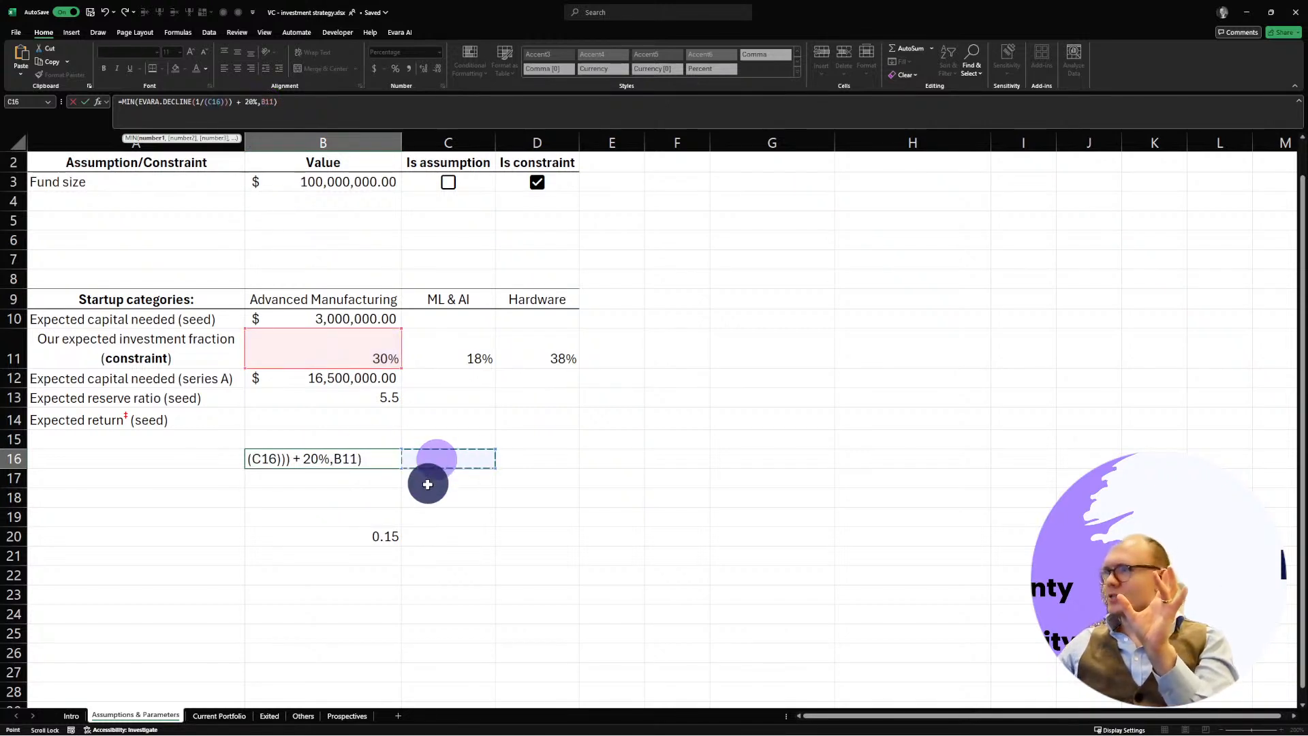
{"action": "key", "text": "Return"}
{"action": "left_click", "coordinate": [368, 569]}
Step: Enter the example values 30%, 20% and 25% in cells B19, C19 and D19
{"action": "left_click", "coordinate": [339, 535]}
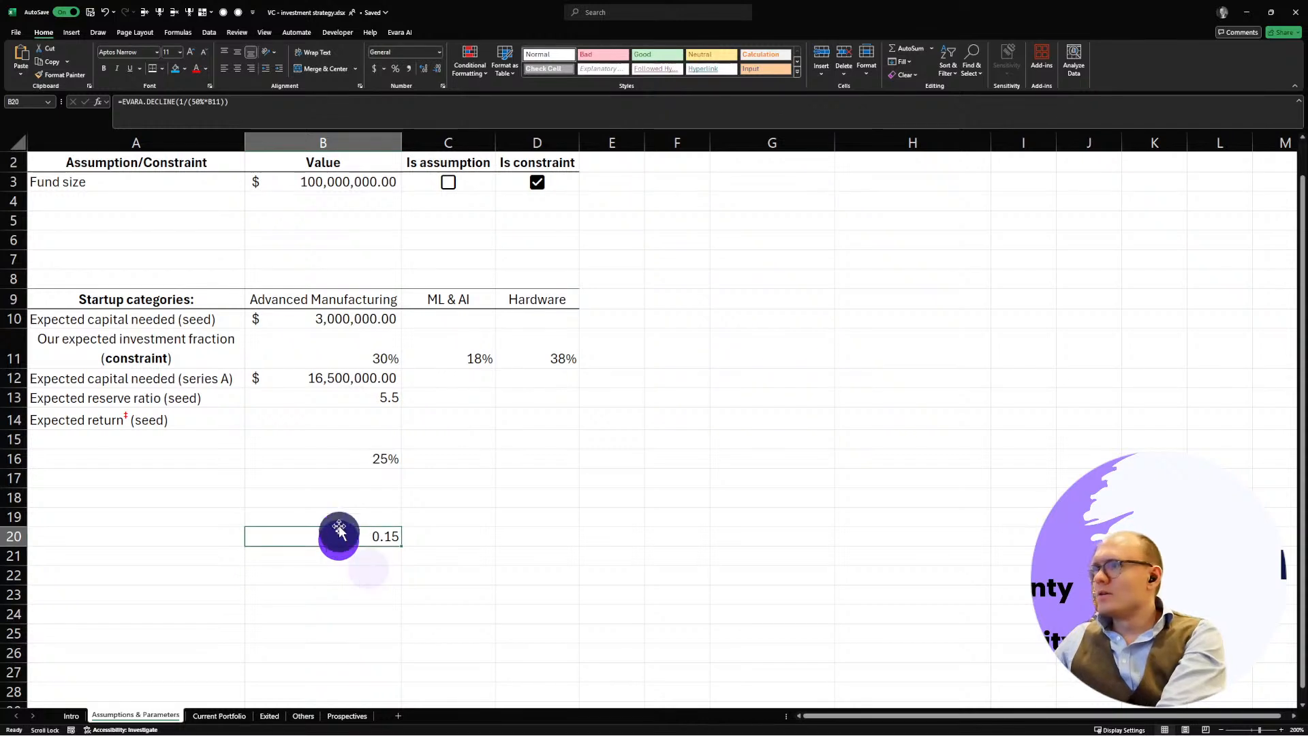
{"action": "left_click", "coordinate": [338, 519]}
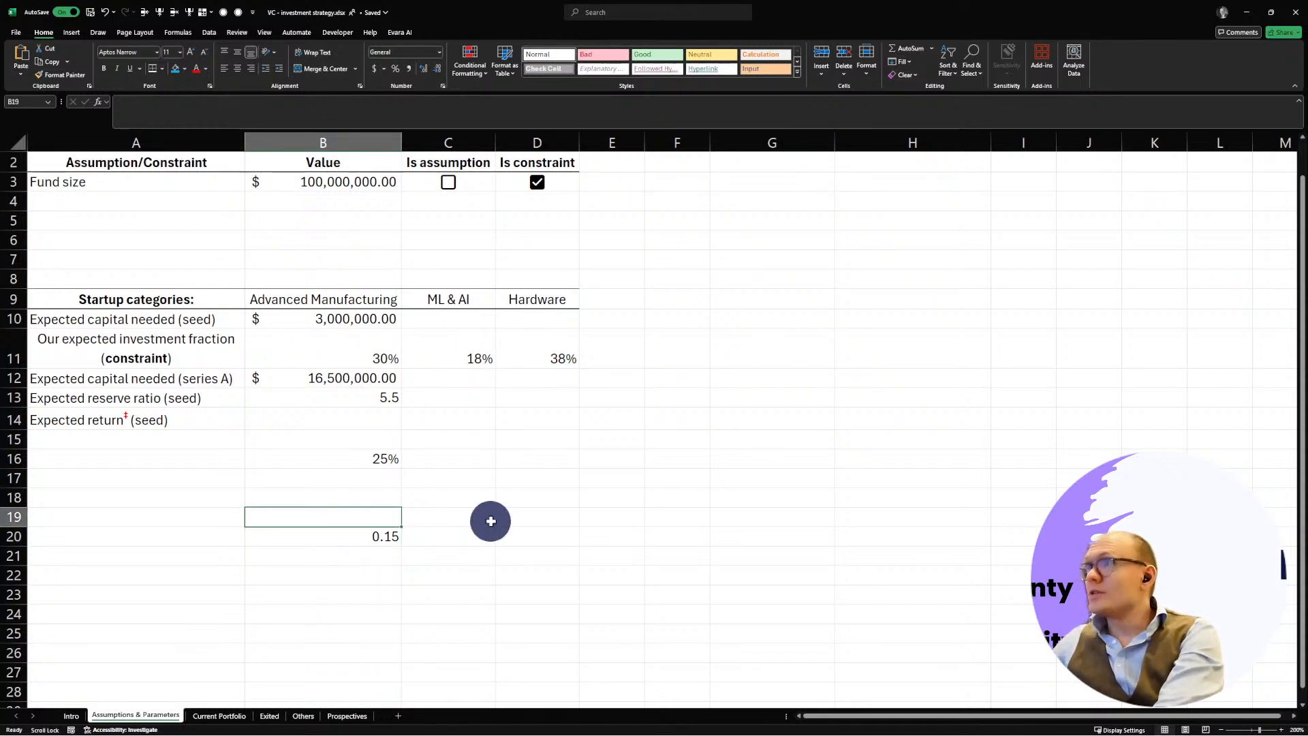
{"action": "type", "text": "30%"}
{"action": "scroll", "coordinate": [490, 521], "scroll_direction": "right", "scroll_amount": 1}
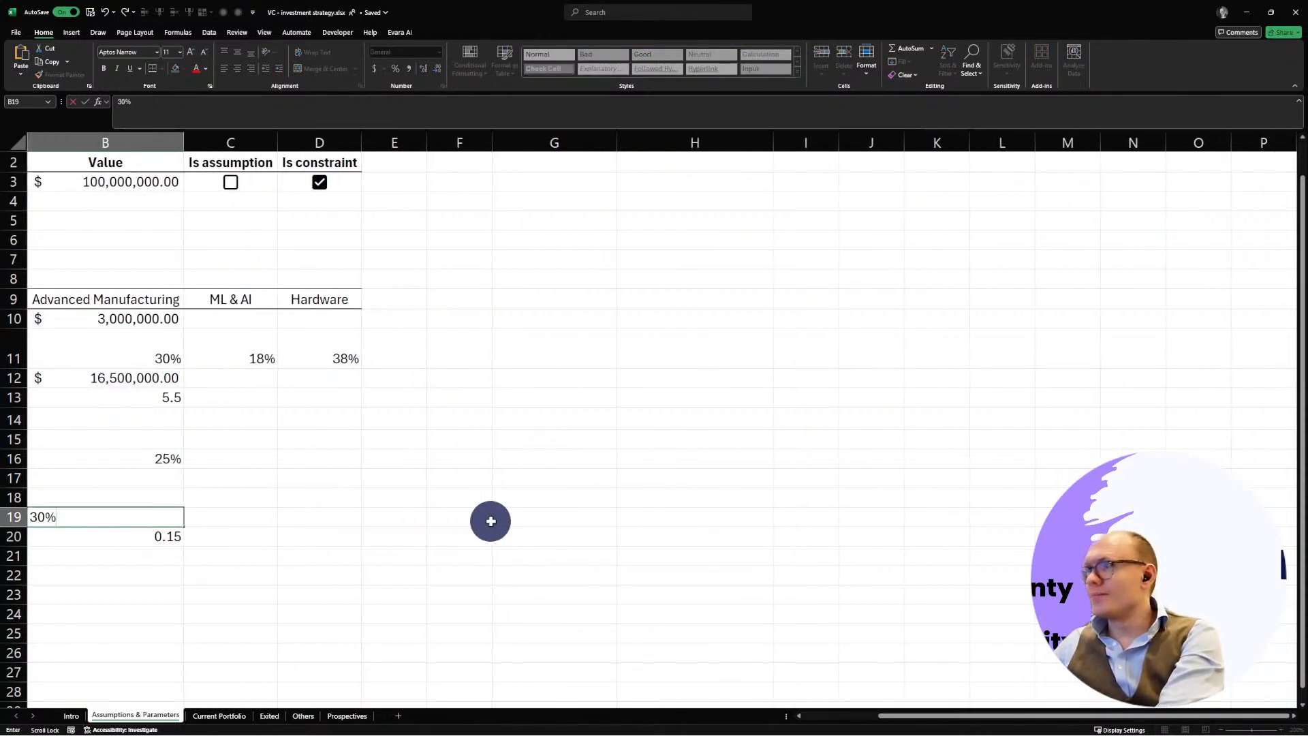
{"action": "scroll", "coordinate": [490, 521], "scroll_direction": "left", "scroll_amount": 1}
{"action": "left_click", "coordinate": [491, 521]}
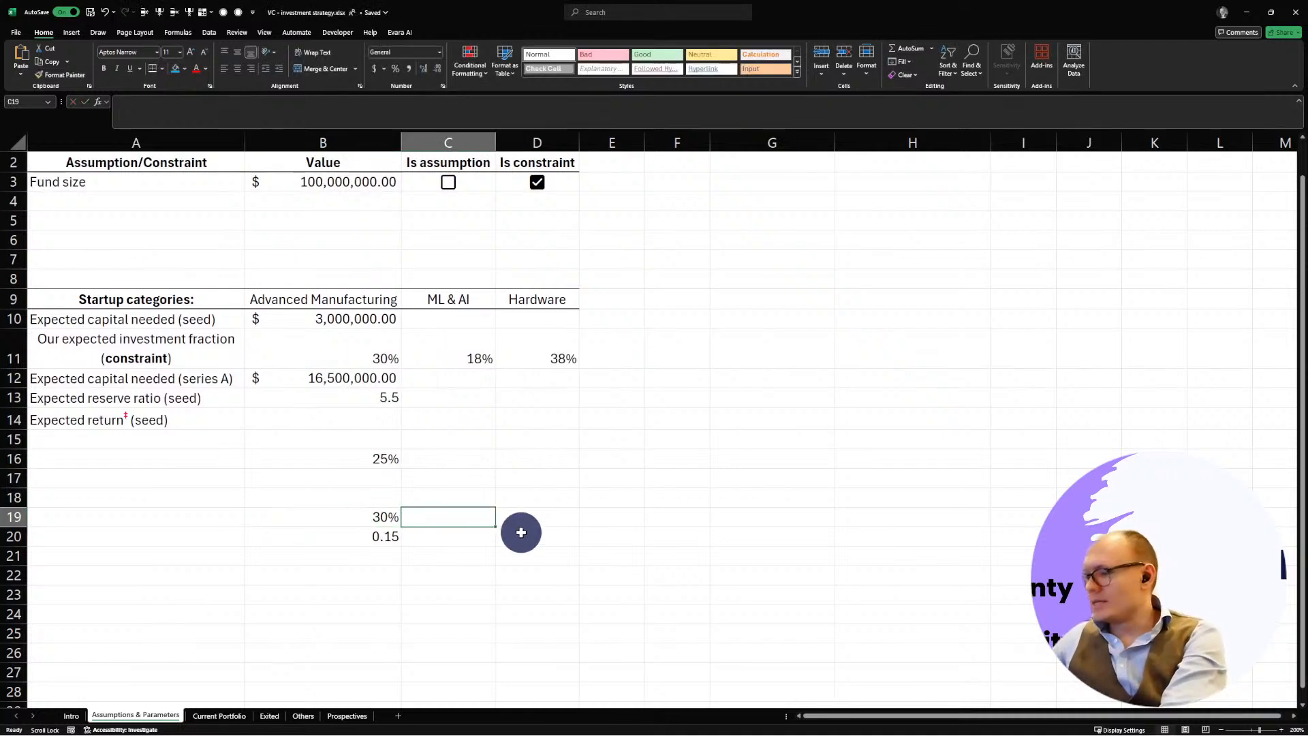
{"action": "type", "text": "20%"}
{"action": "key", "text": "Tab"}
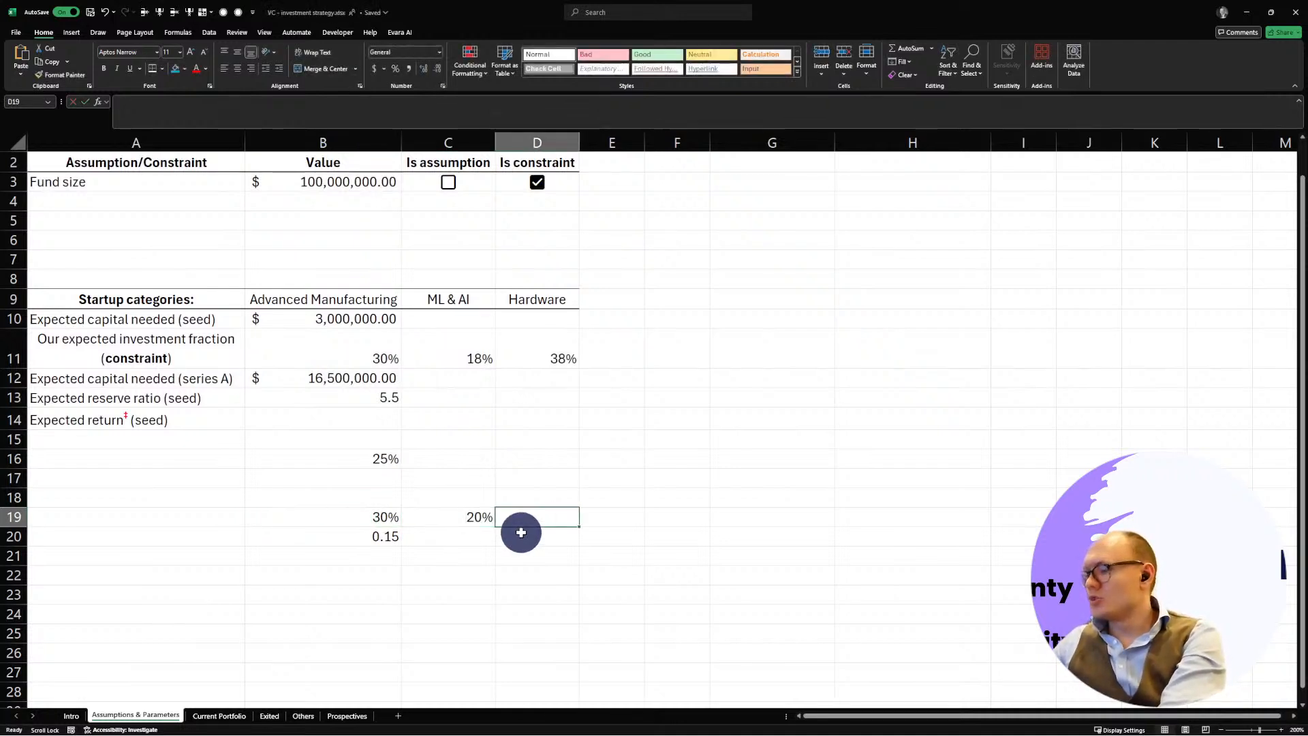
{"action": "type", "text": "5"}
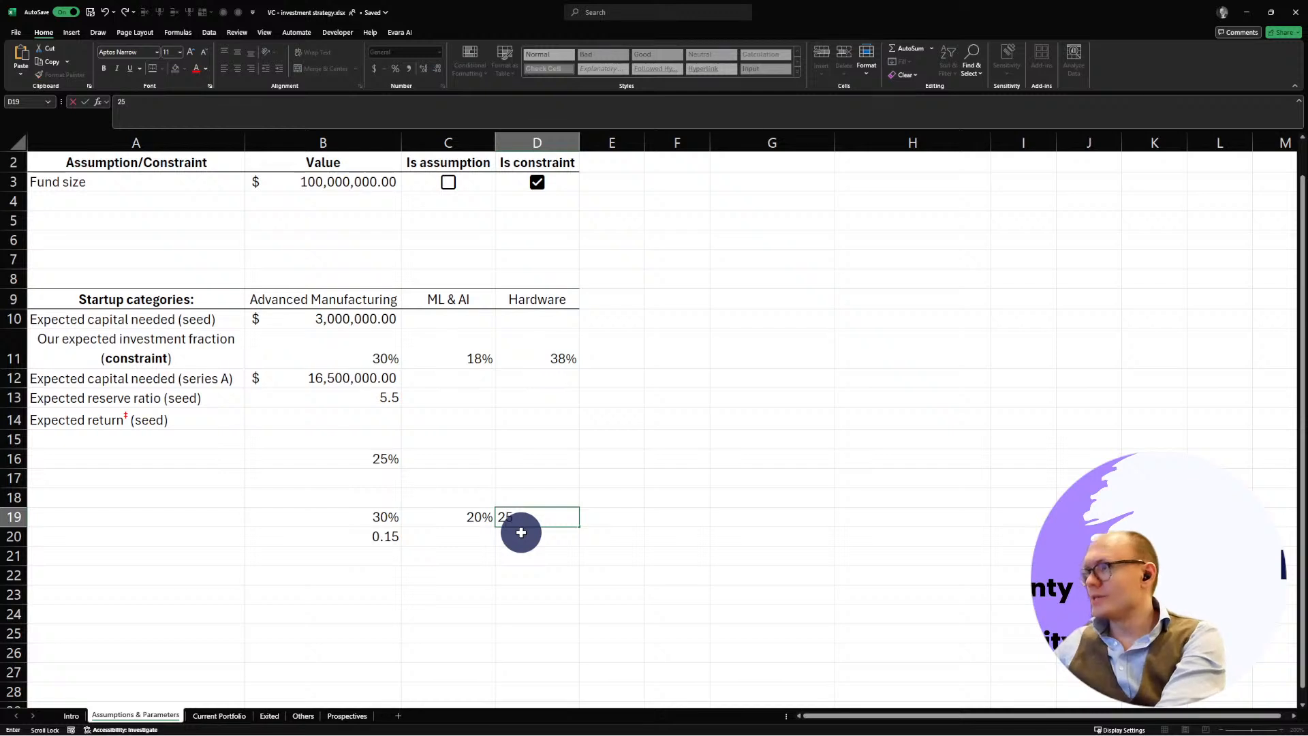
{"action": "scroll", "coordinate": [521, 532], "scroll_direction": "up", "scroll_amount": 1}
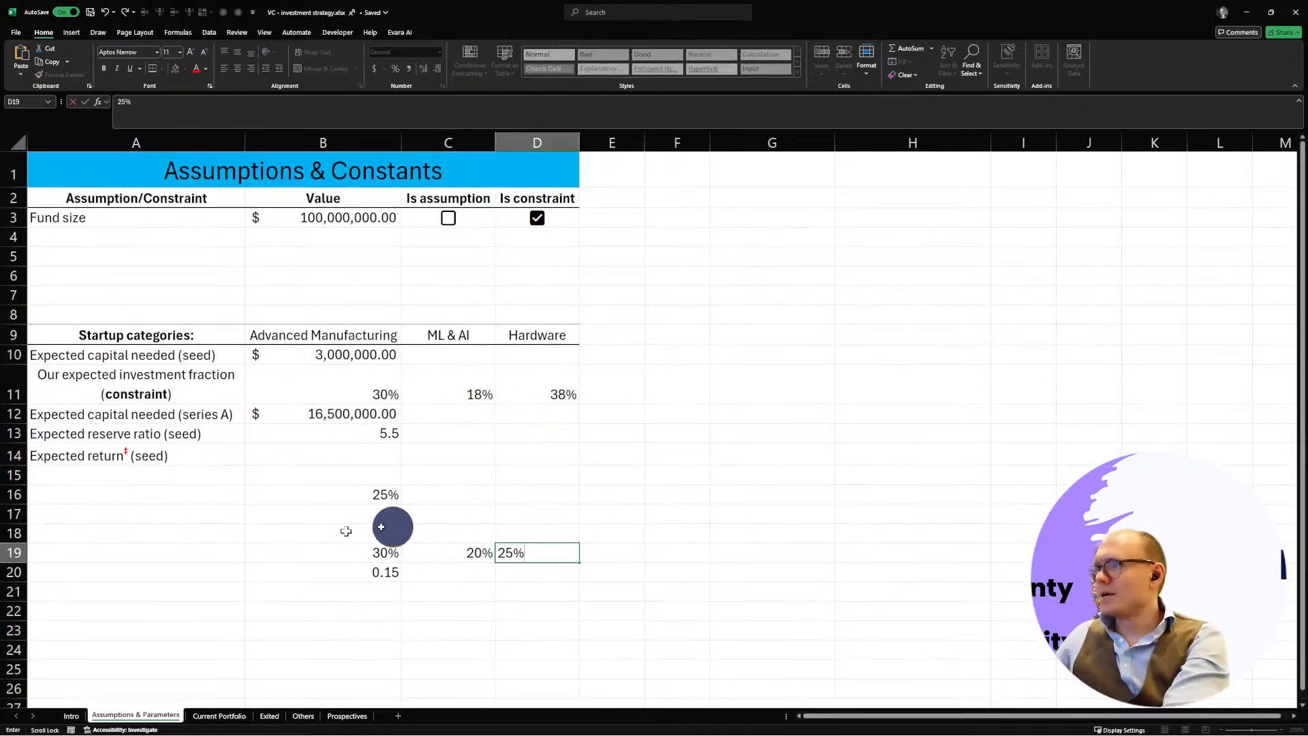
Step: Add the headers Expected fraction, Lowerbound and centerpoint in B18, C18 and D18 above the example values
{"action": "left_click", "coordinate": [371, 534]}
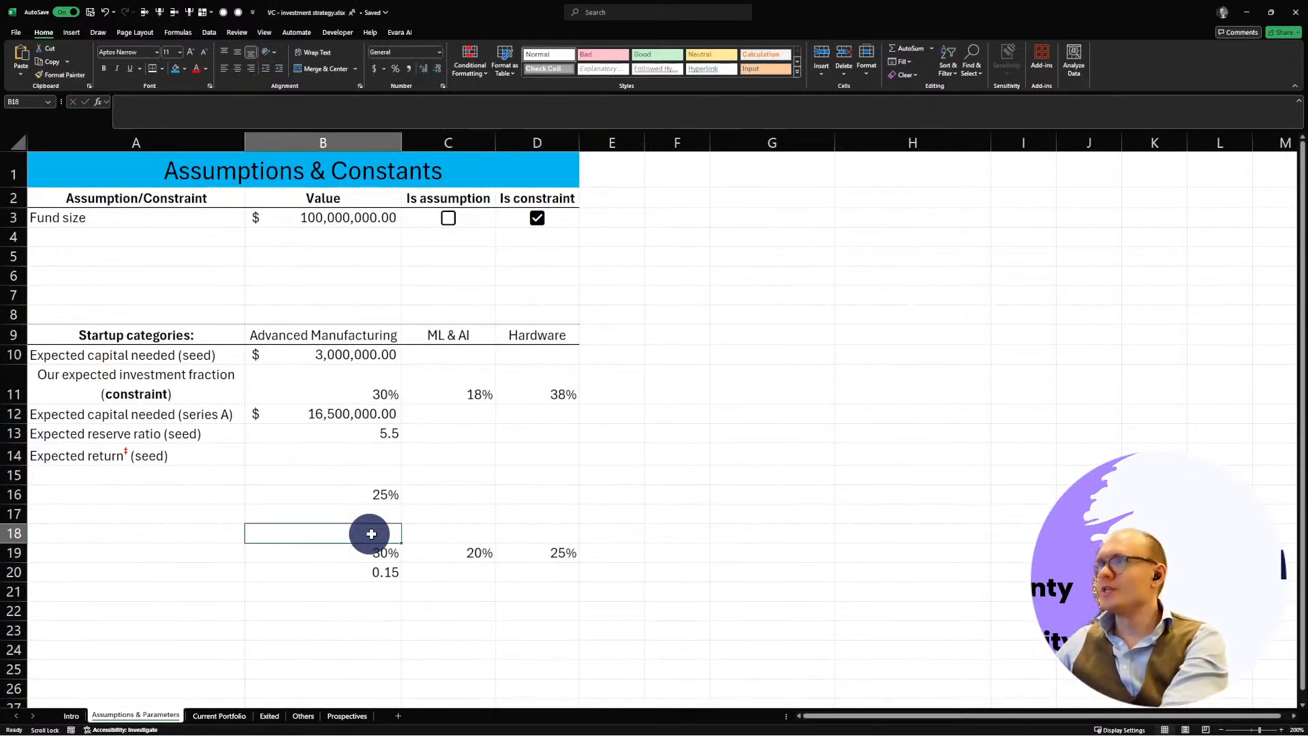
{"action": "type", "text": "Expected fraction"}
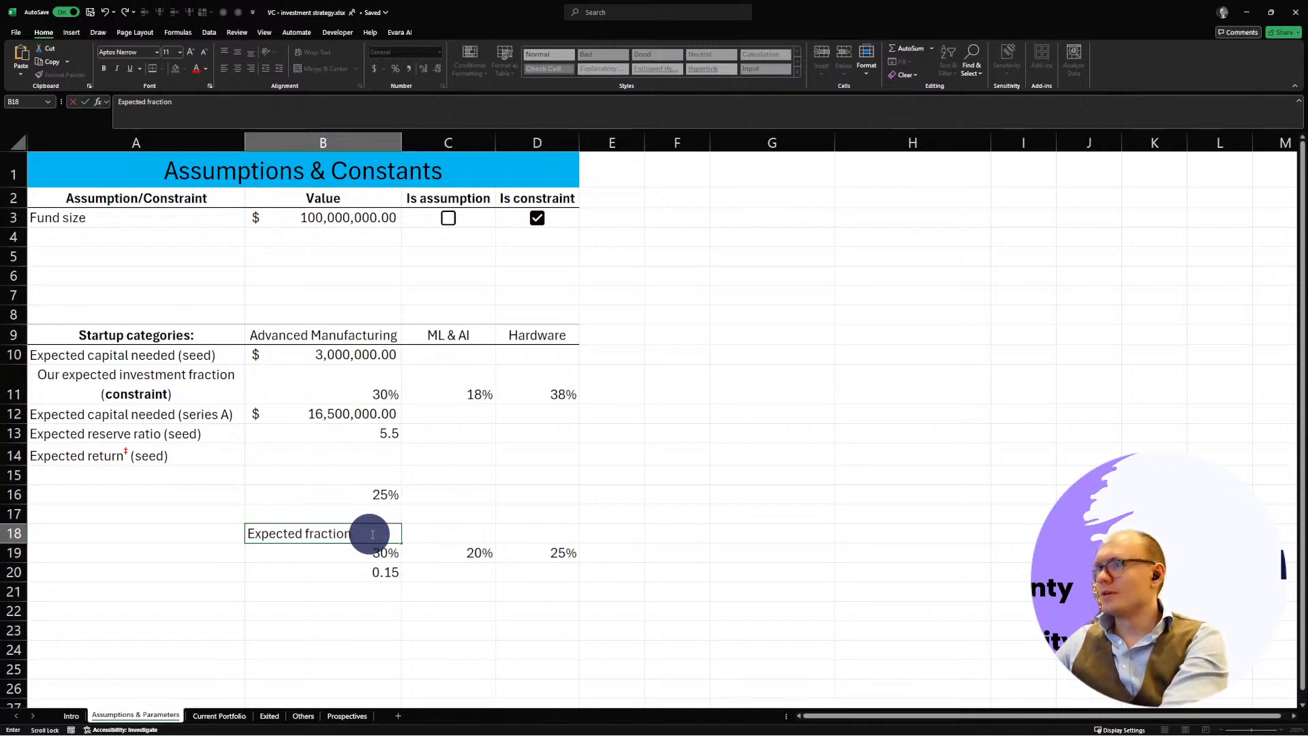
{"action": "key", "text": "Tab"}
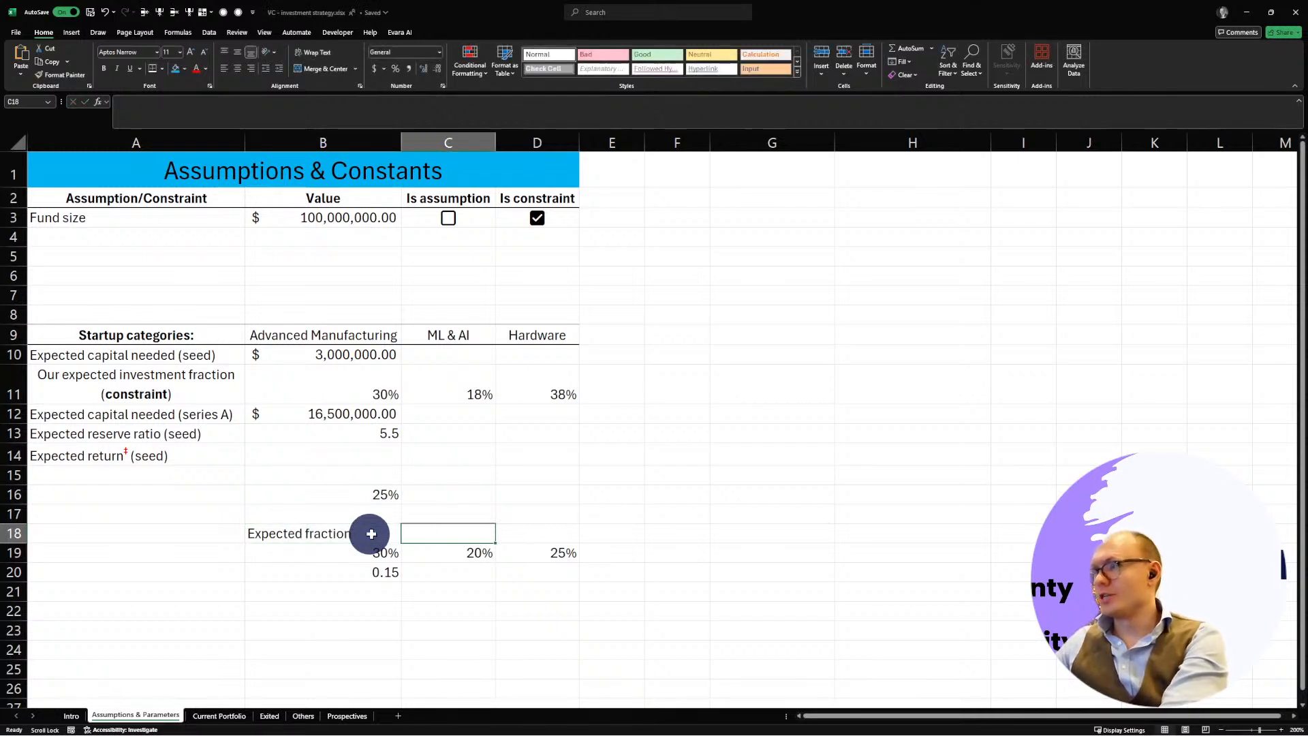
{"action": "type", "text": "Lowerbound"}
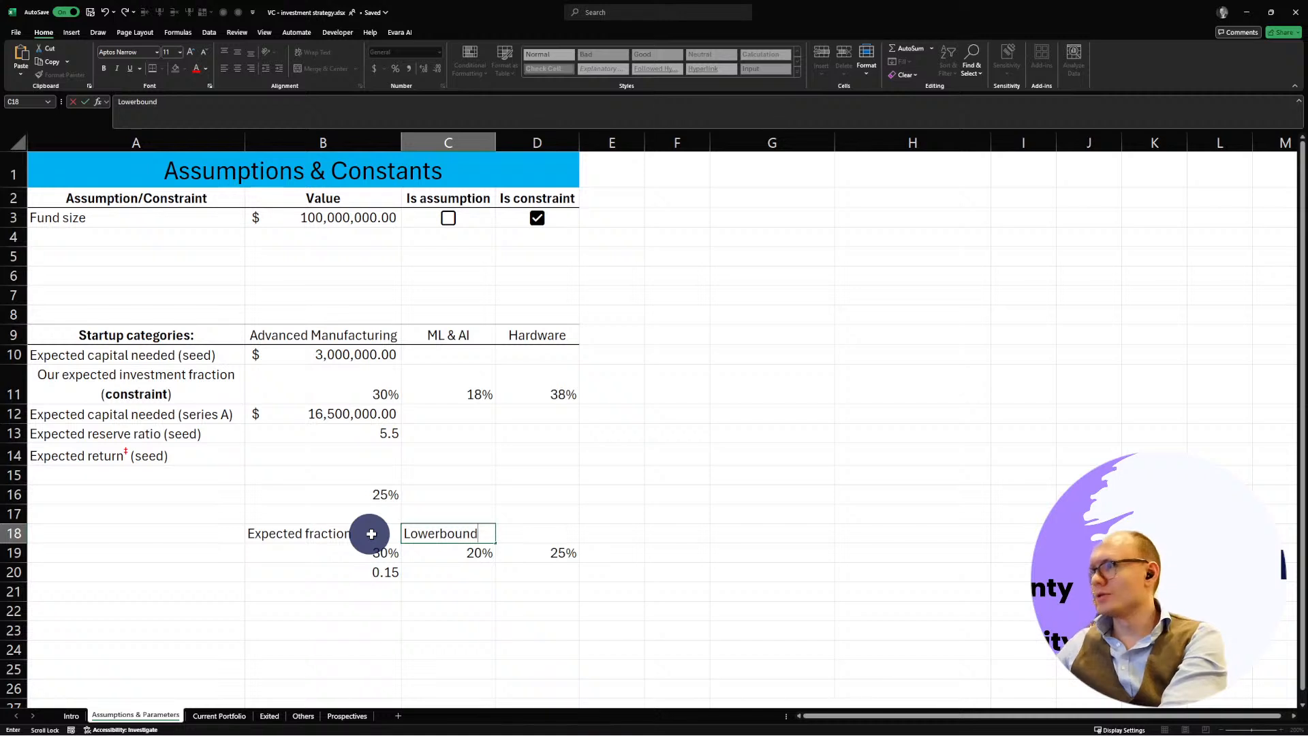
{"action": "key", "text": "Tab"}
{"action": "type", "text": "centerpo"}
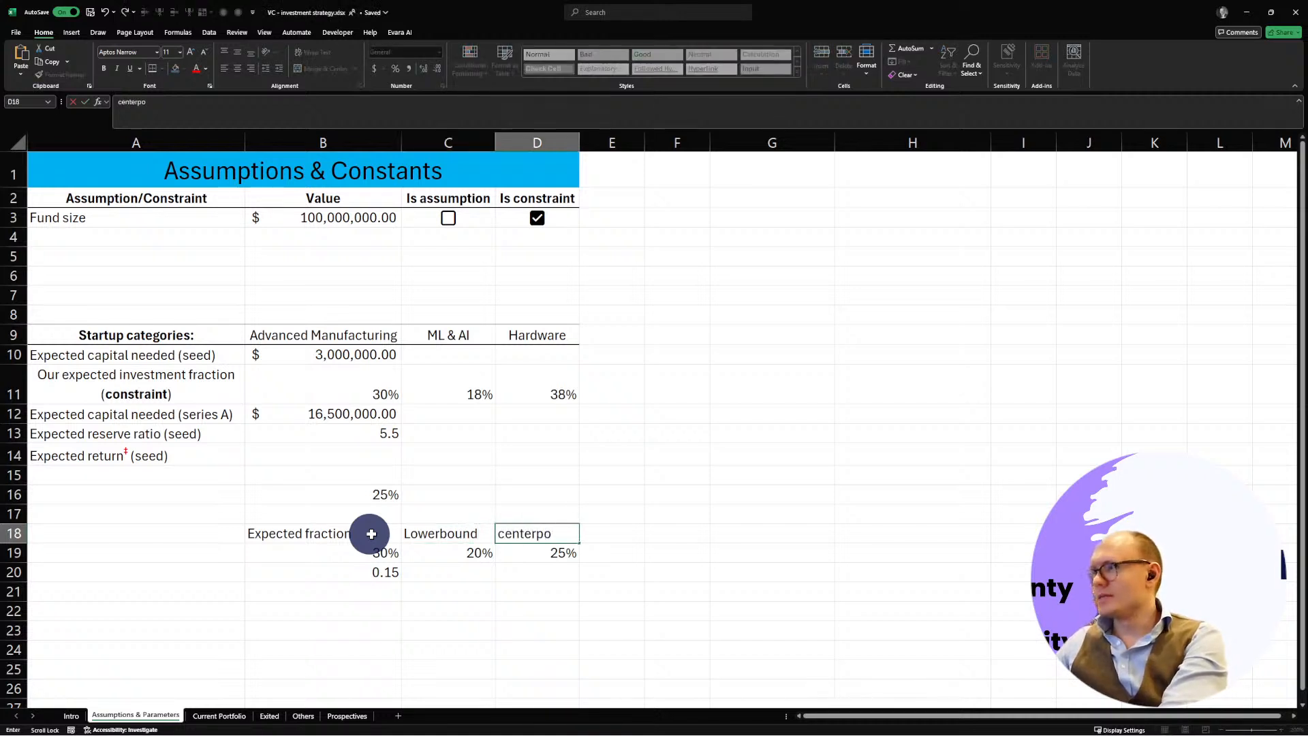
{"action": "type", "text": "int"}
{"action": "key", "text": "Return"}
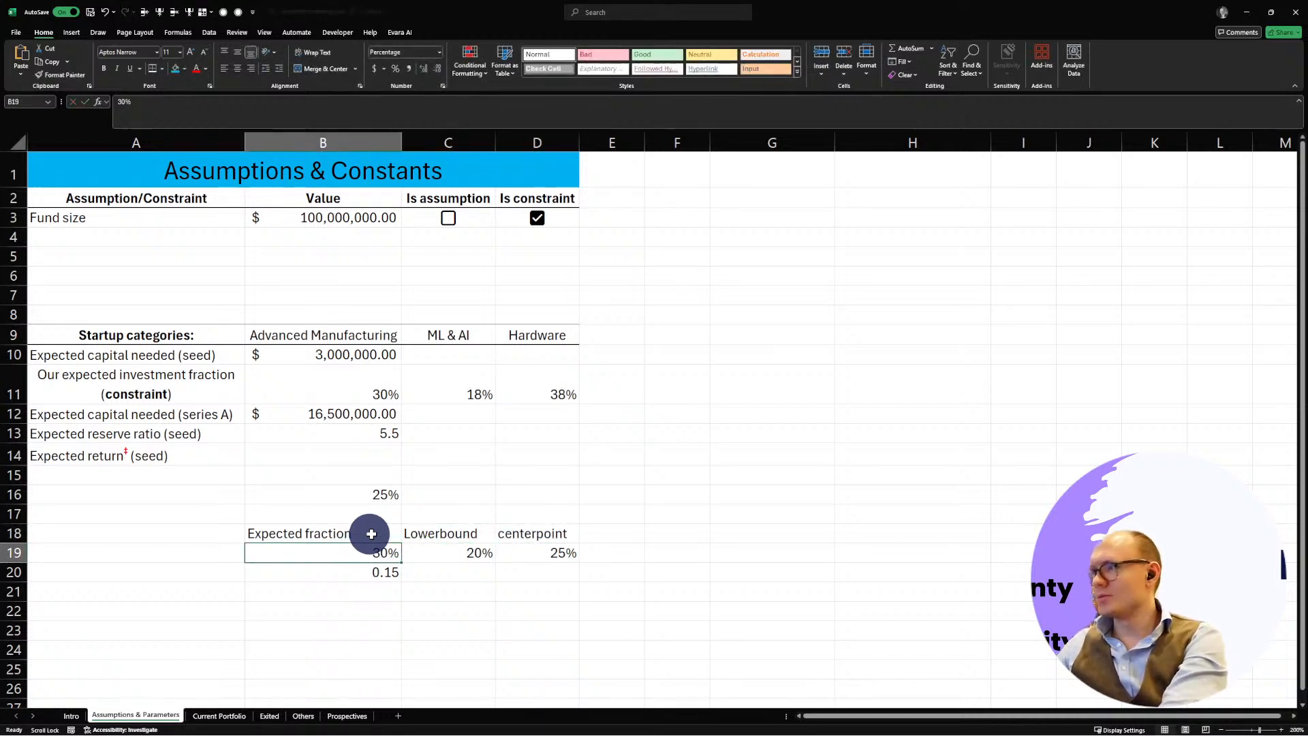
Step: Clear the formula in B20 and enter the label "Delta between the two:" in that cell
{"action": "left_click", "coordinate": [352, 583]}
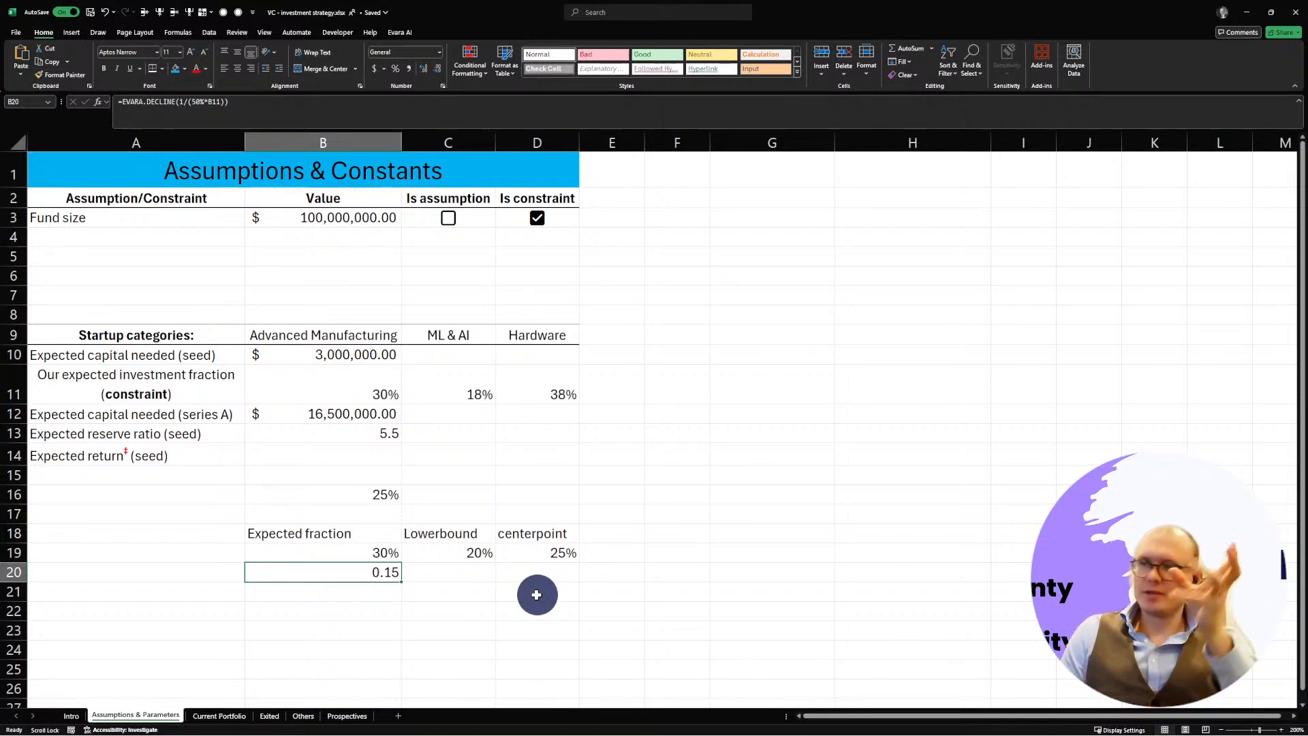
{"action": "key", "text": "Delete"}
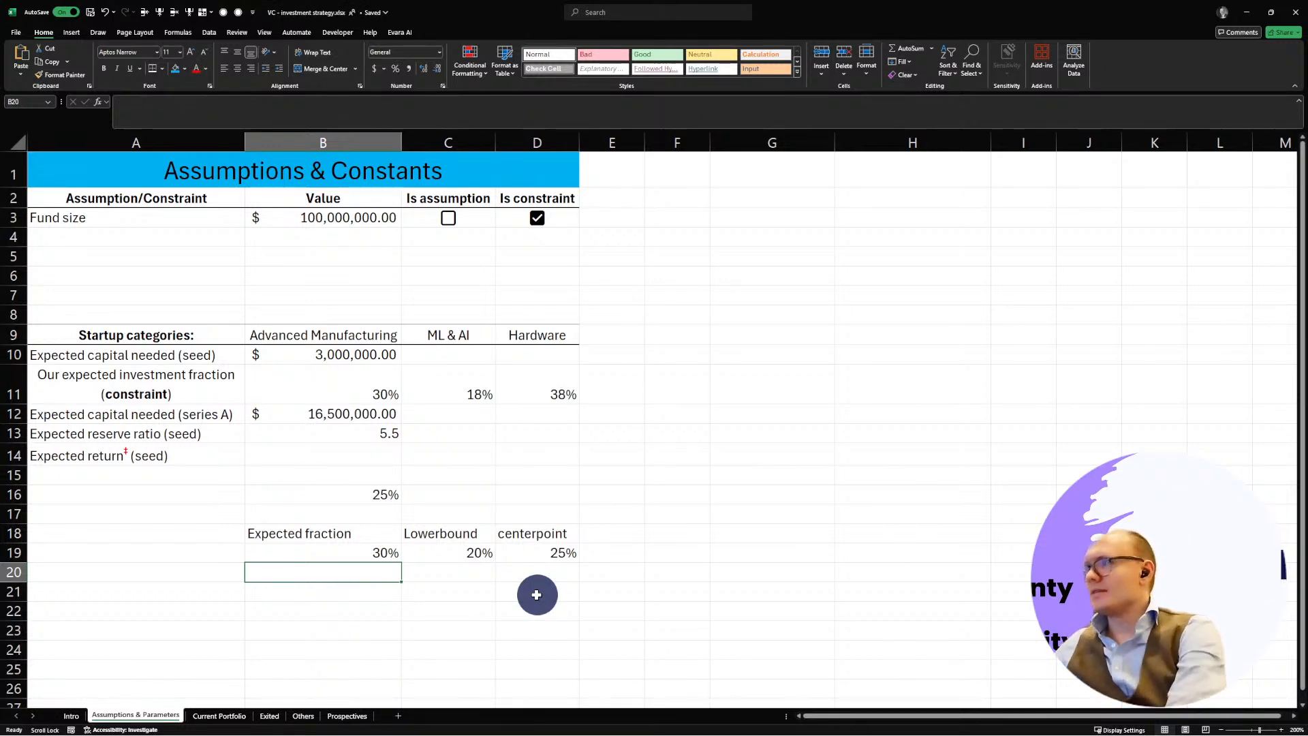
{"action": "scroll", "coordinate": [537, 594], "scroll_direction": "down", "scroll_amount": 1}
{"action": "left_click", "coordinate": [615, 498]}
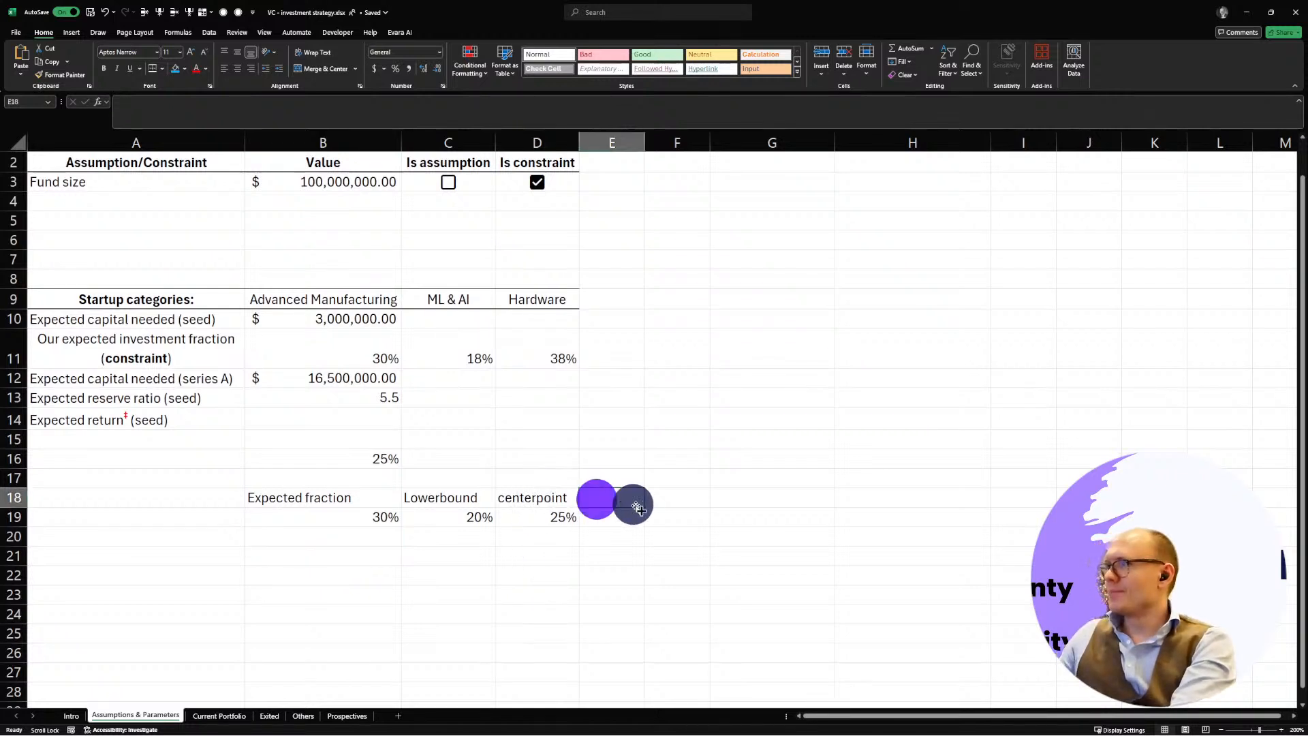
{"action": "left_click", "coordinate": [282, 533]}
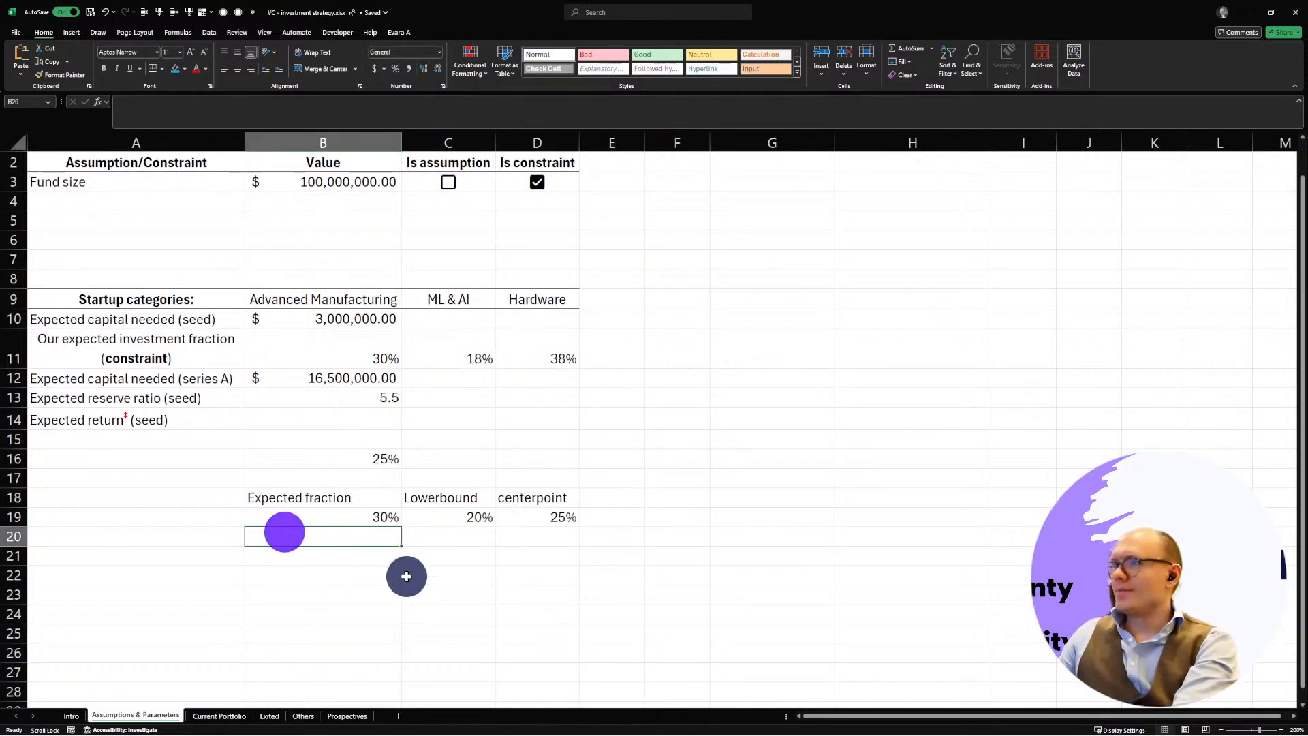
{"action": "type", "text": "Delte"}
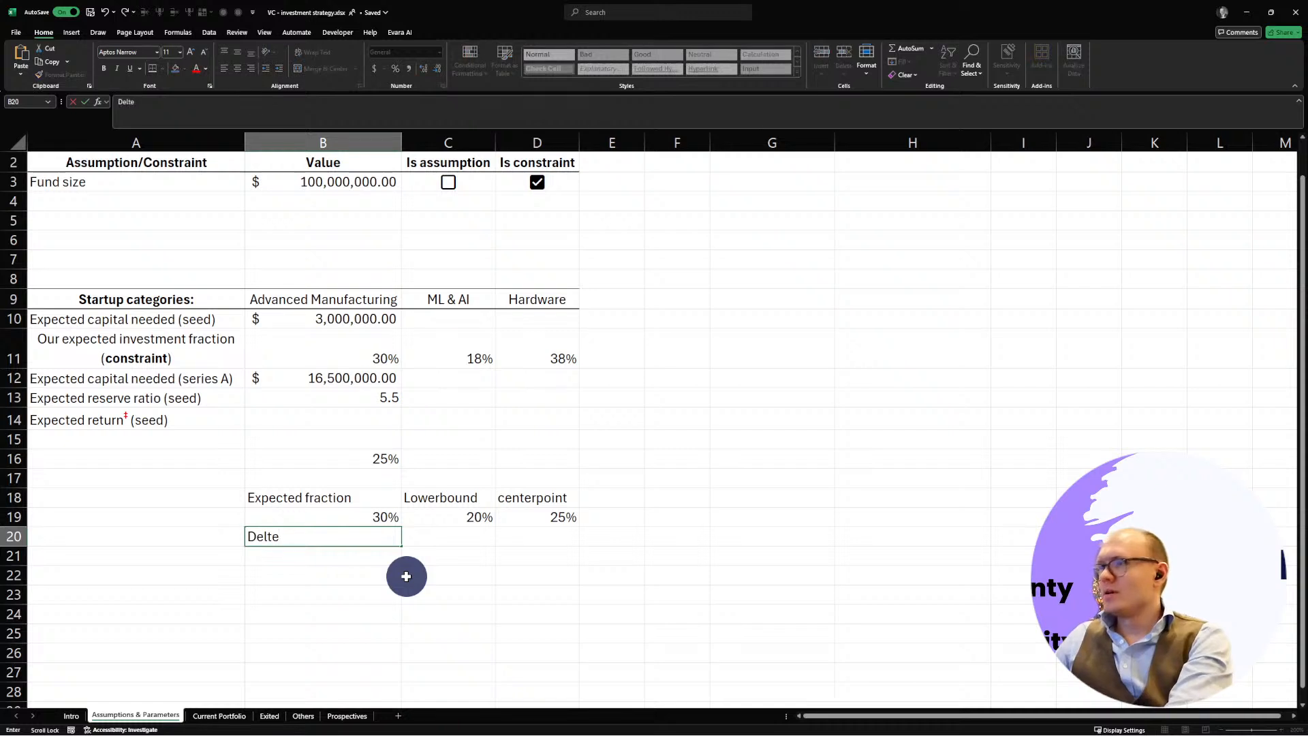
{"action": "key", "text": "BackSpace"}
{"action": "type", "text": "a bet"}
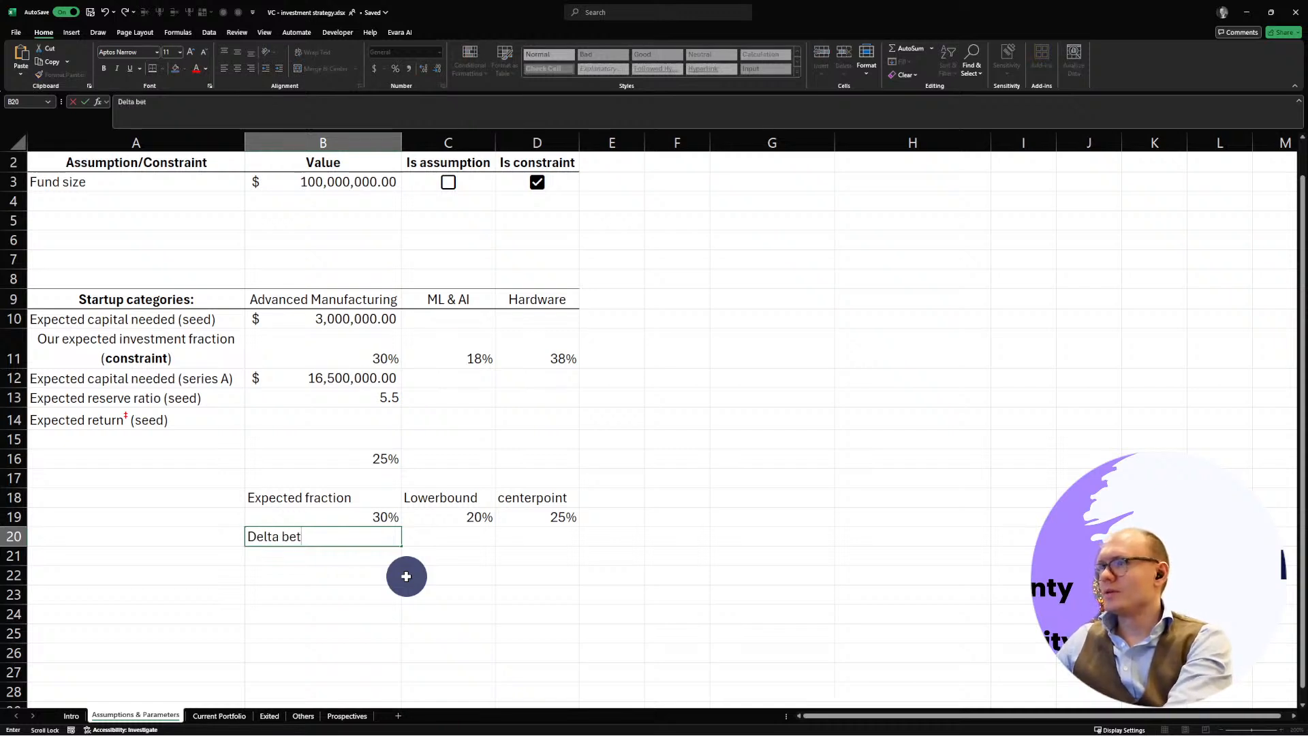
{"action": "type", "text": "ween the two"}
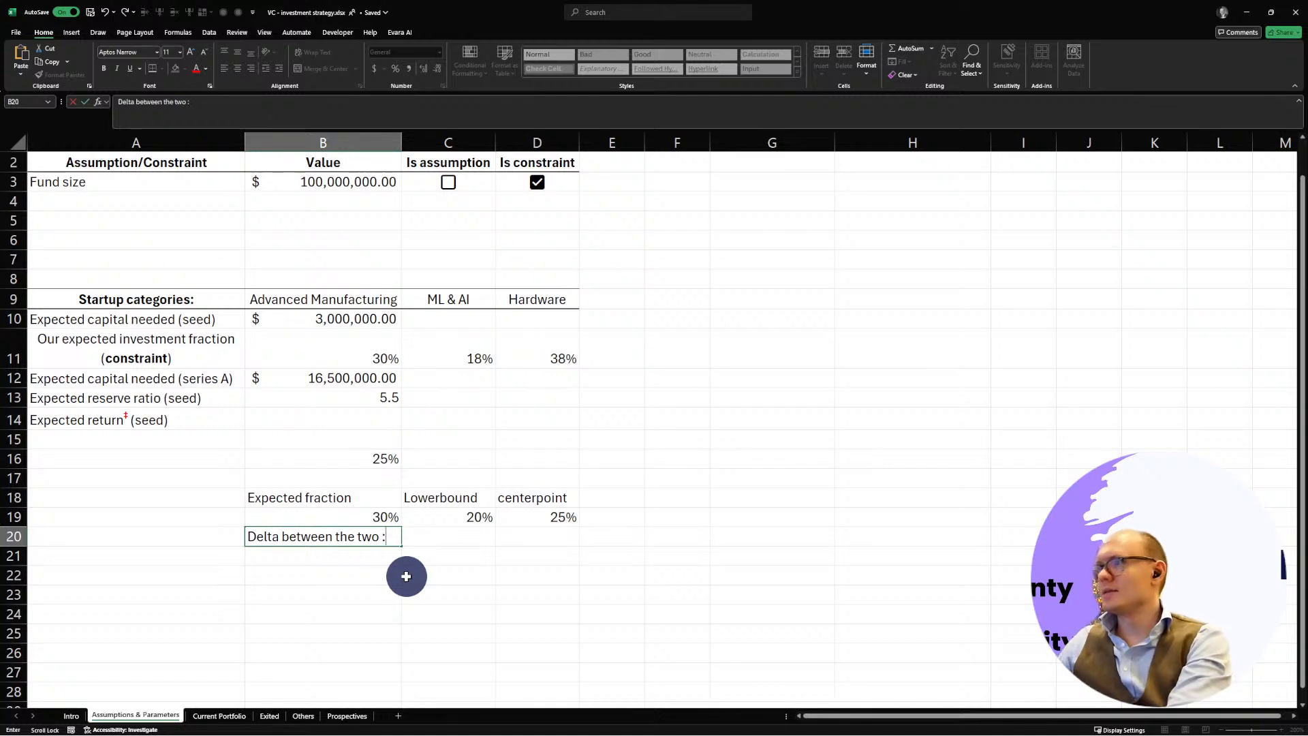
{"action": "type", "text": ":"}
{"action": "key", "text": "Tab"}
{"action": "type", "text": "10%"}
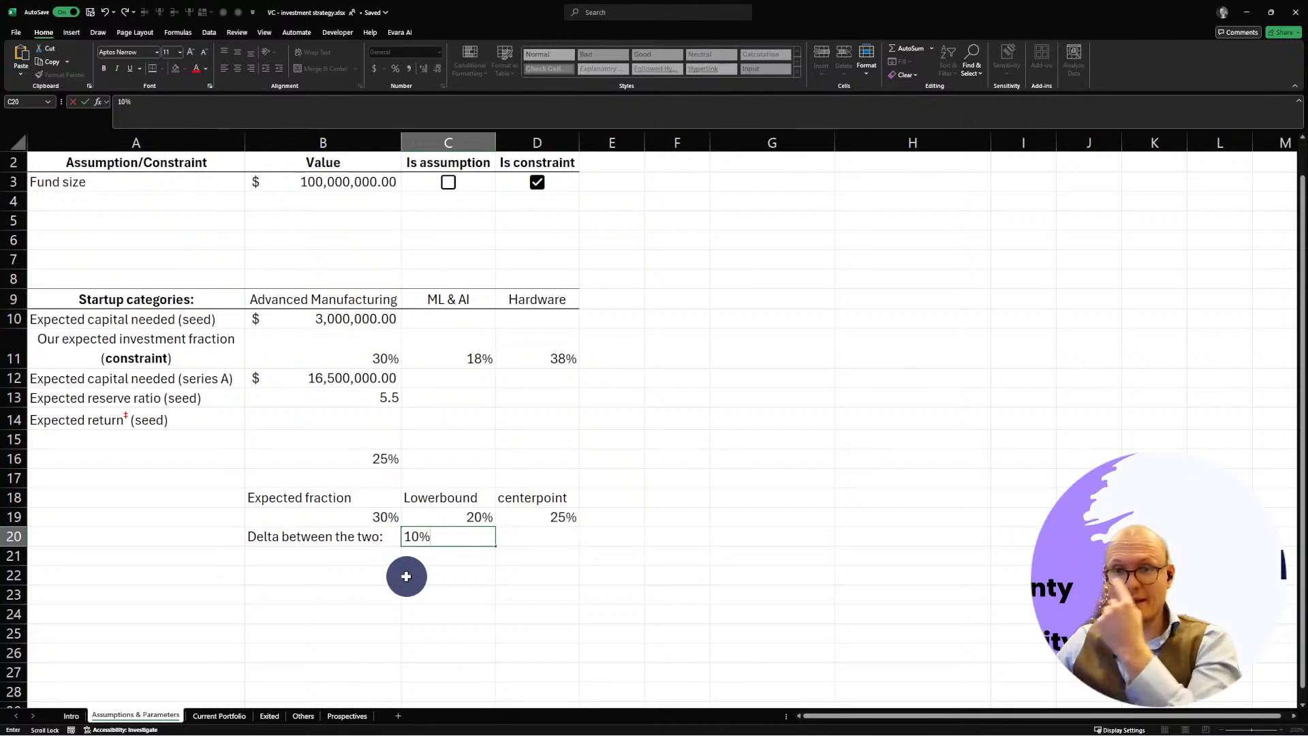
{"action": "key", "text": "BackSpace"}
{"action": "key", "text": "BackSpace"}
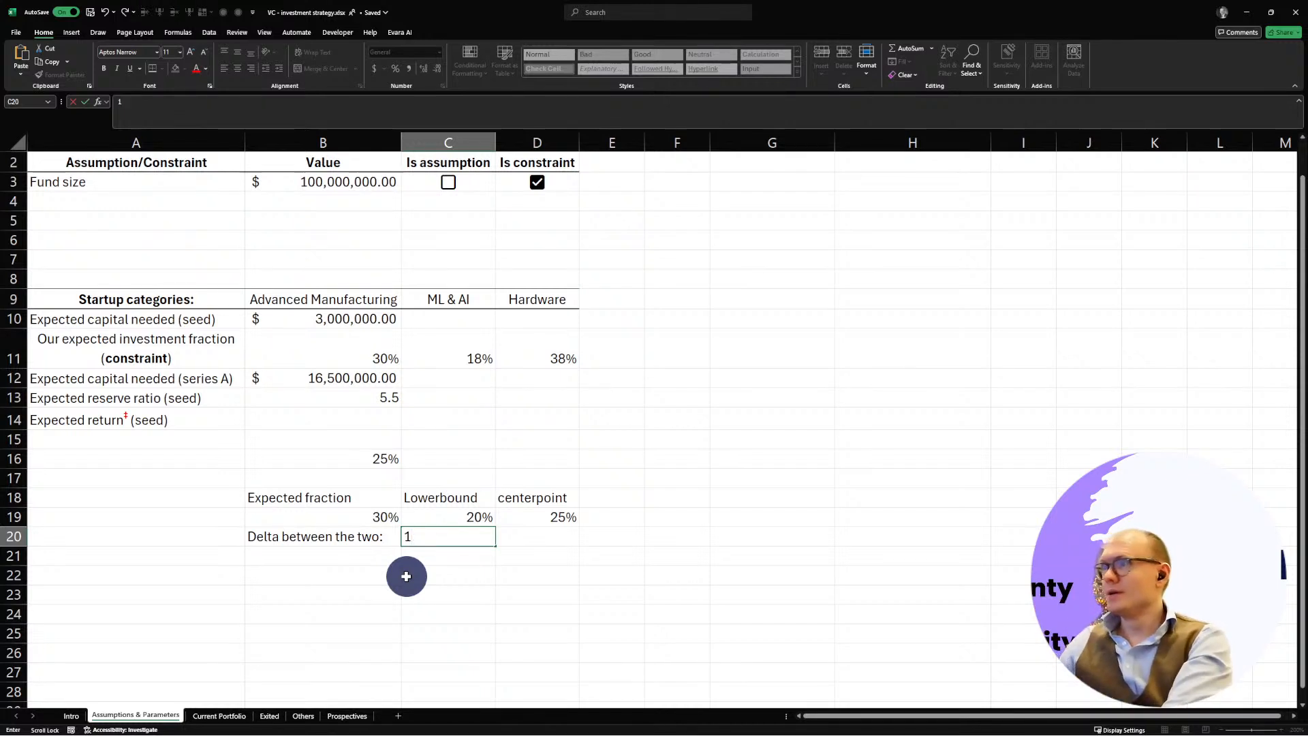
{"action": "type", "text": "B11-20%"}
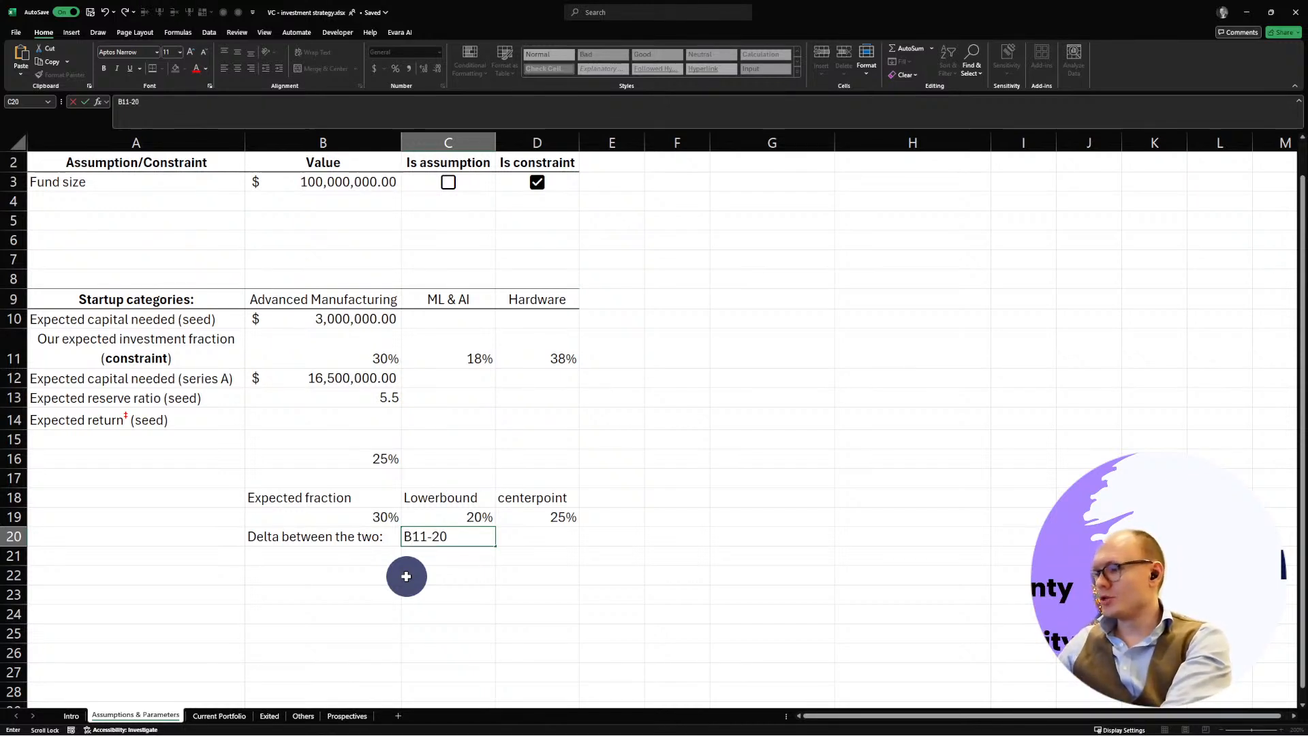
{"action": "key", "text": "BackSpace"}
{"action": "key", "text": "BackSpace"}
{"action": "key", "text": "BackSpace"}
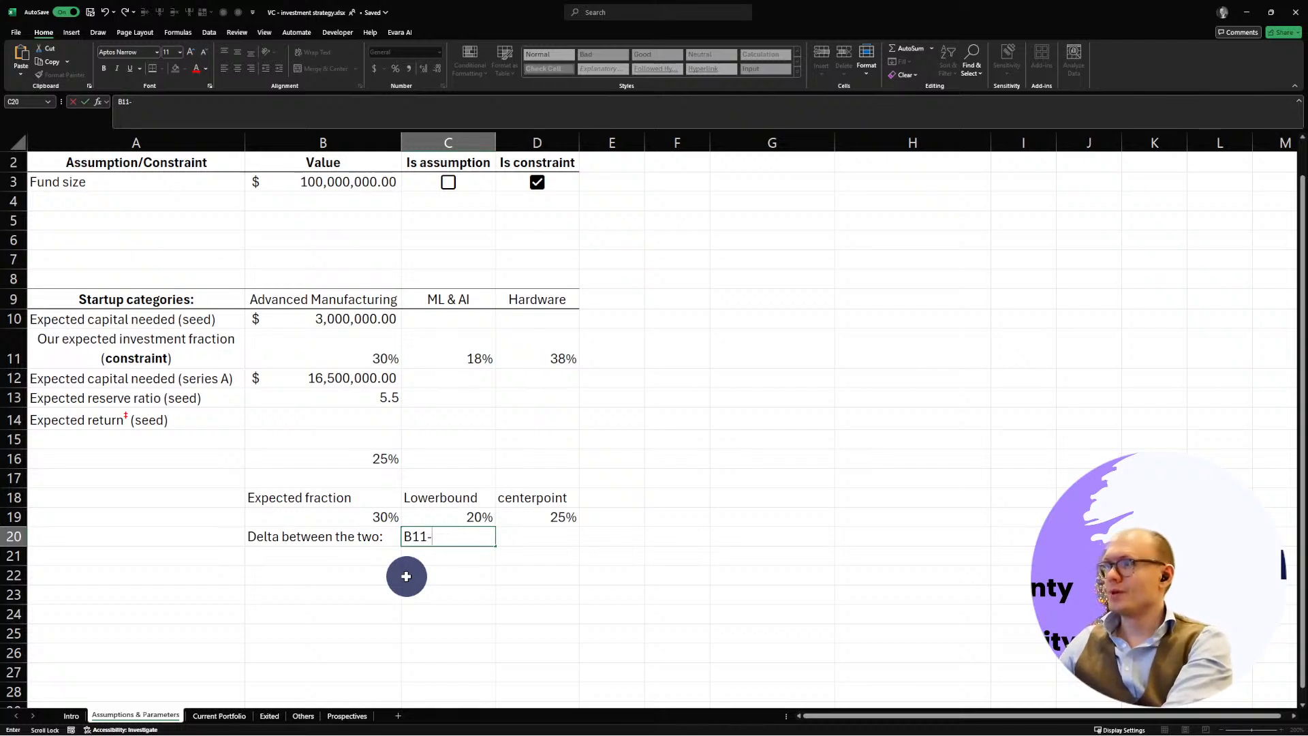
{"action": "type", "text": "lowerbou"}
{"action": "key", "text": "BackSpace"}
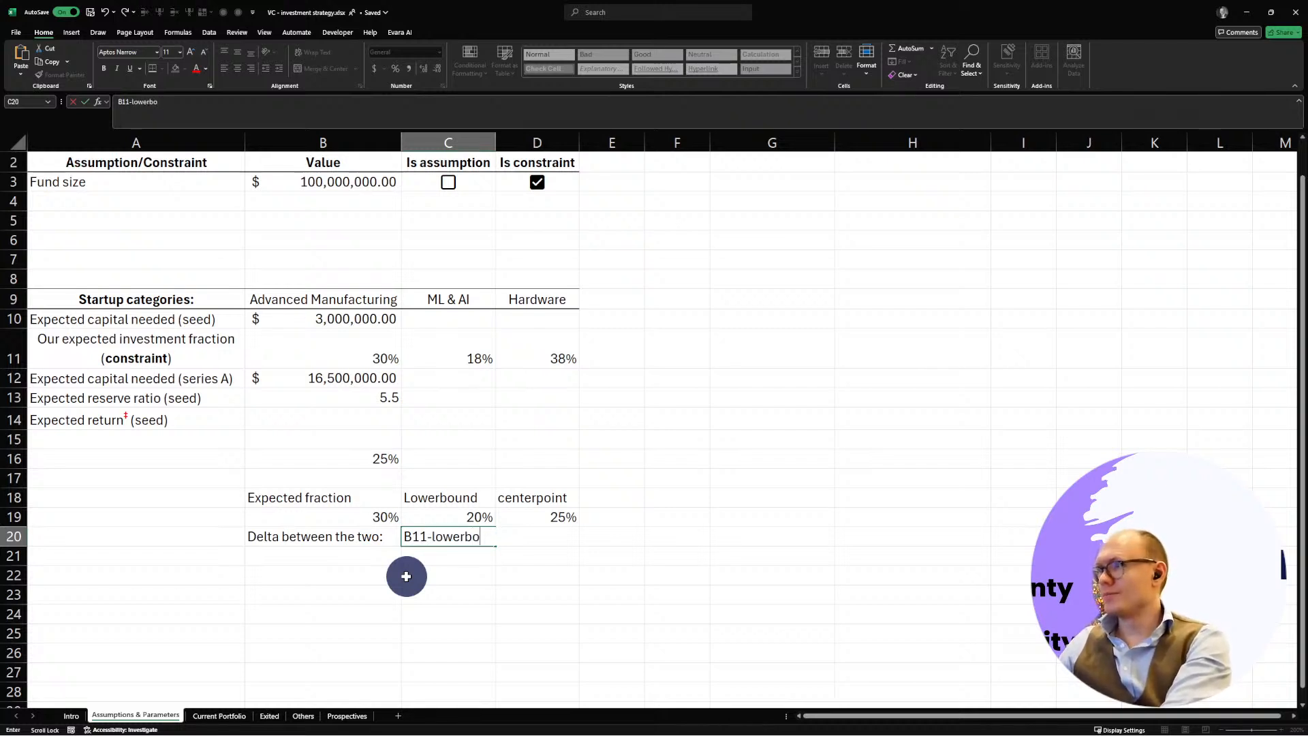
{"action": "type", "text": "und"}
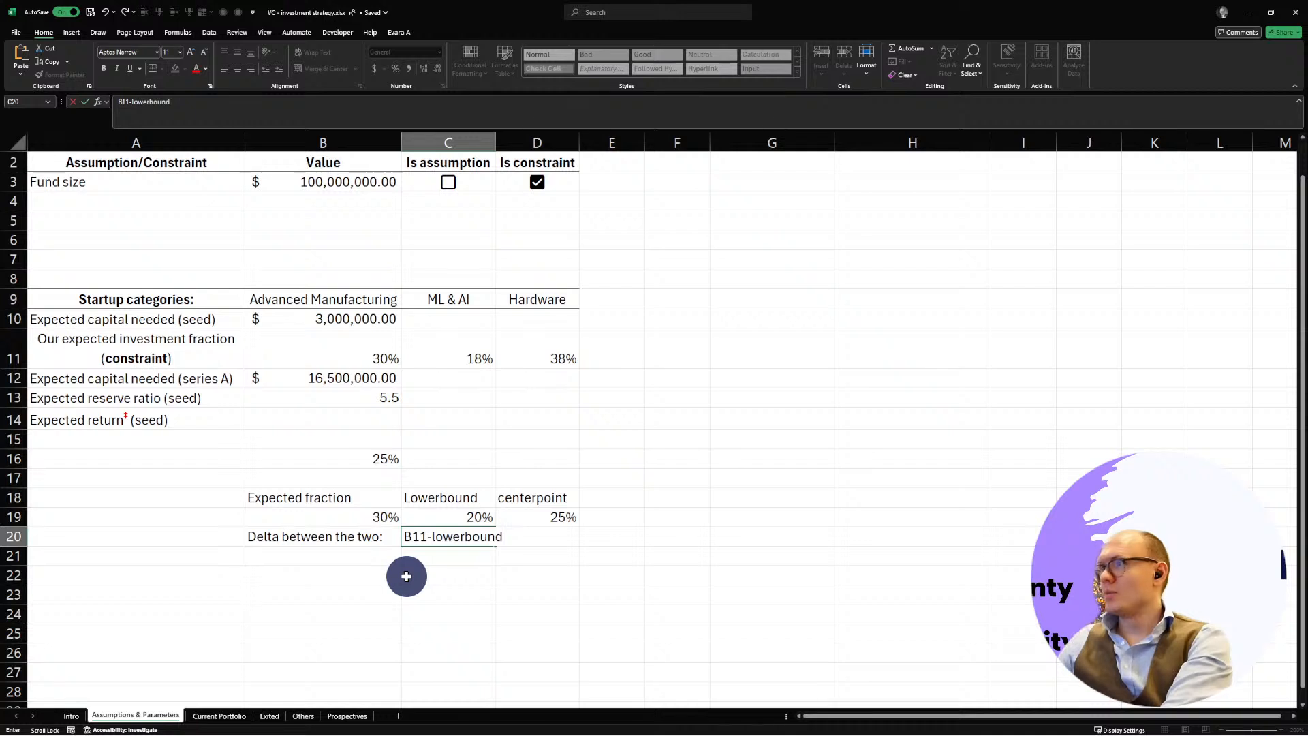
{"action": "key", "text": "BackSpace"}
{"action": "key", "text": "BackSpace"}
{"action": "key", "text": "BackSpace"}
{"action": "key", "text": "BackSpace"}
{"action": "key", "text": "BackSpace"}
{"action": "key", "text": "BackSpace"}
{"action": "key", "text": "BackSpace"}
{"action": "key", "text": "BackSpace"}
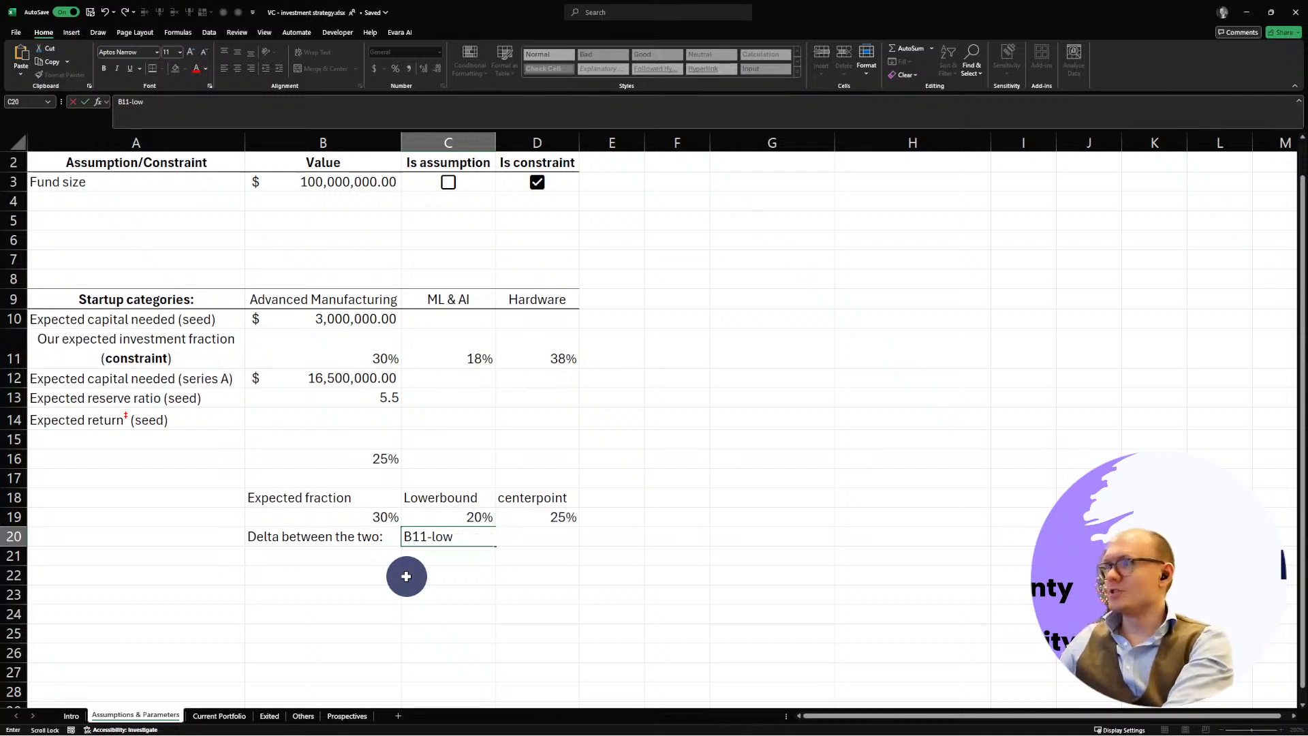
{"action": "type", "text": "30%"}
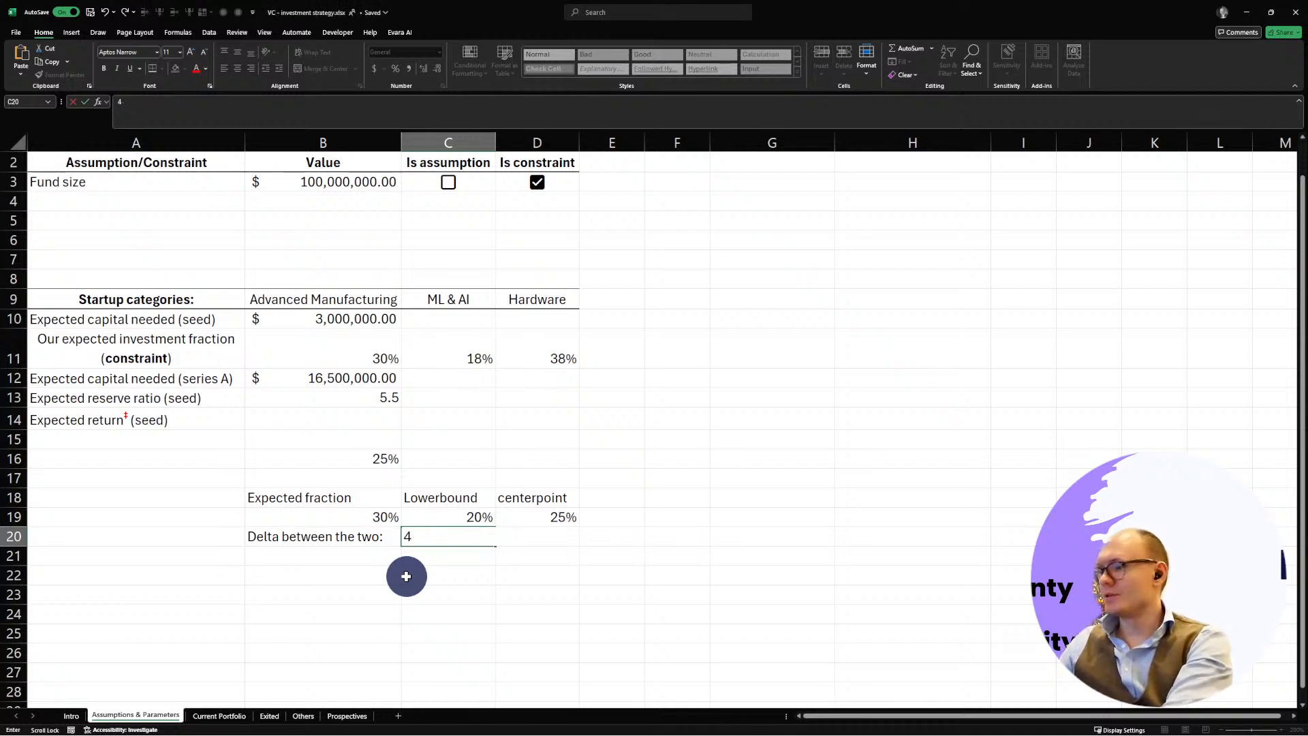
{"action": "type", "text": "-20%^"}
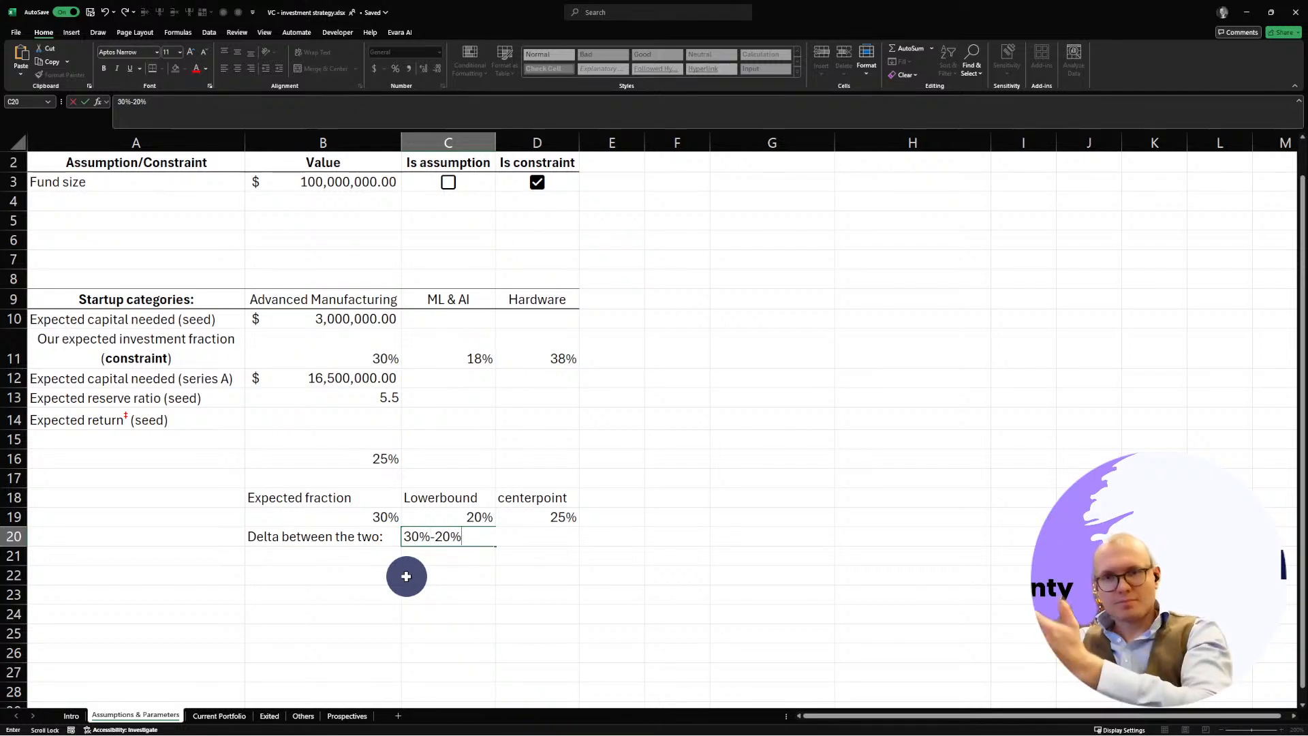
{"action": "key", "text": "BackSpace"}
{"action": "key", "text": "BackSpace"}
{"action": "key", "text": "BackSpace"}
{"action": "key", "text": "BackSpace"}
{"action": "key", "text": "BackSpace"}
{"action": "key", "text": "BackSpace"}
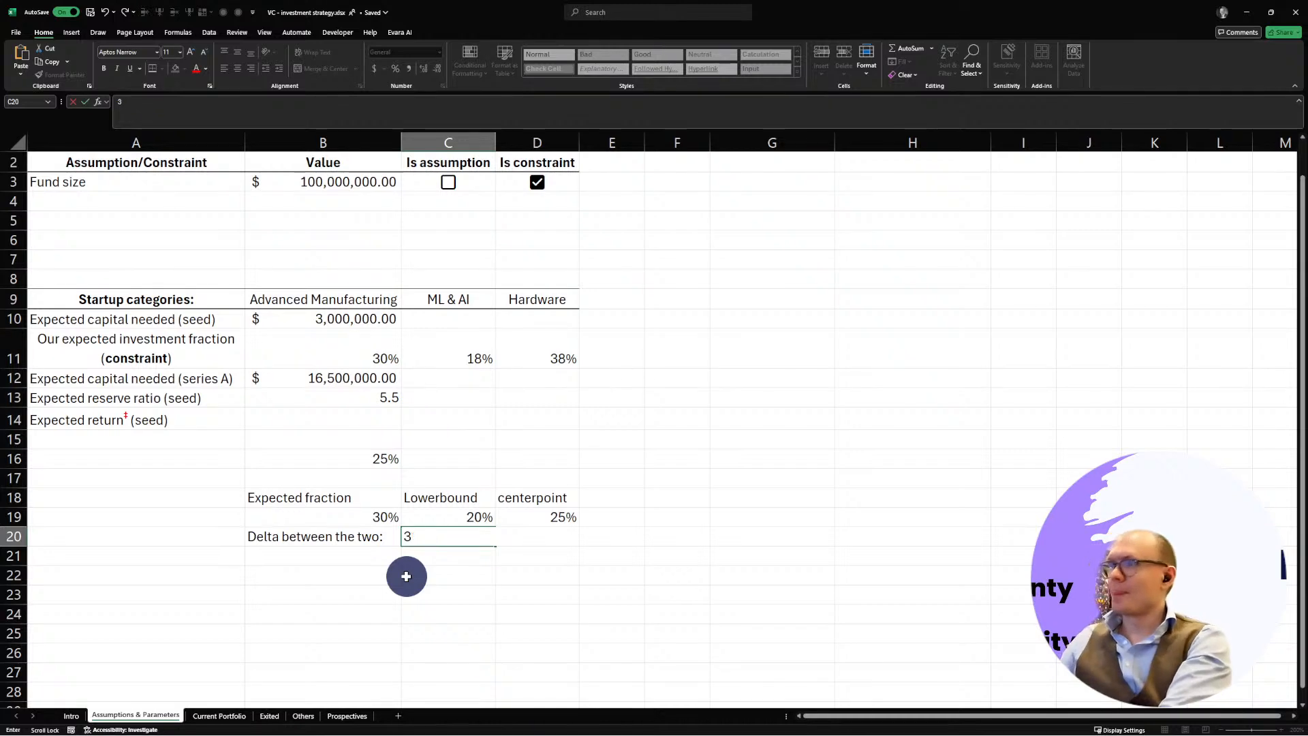
Step: Enter 10% in C20 as the delta between the expected fraction and the lower bound
{"action": "type", "text": "10%"}
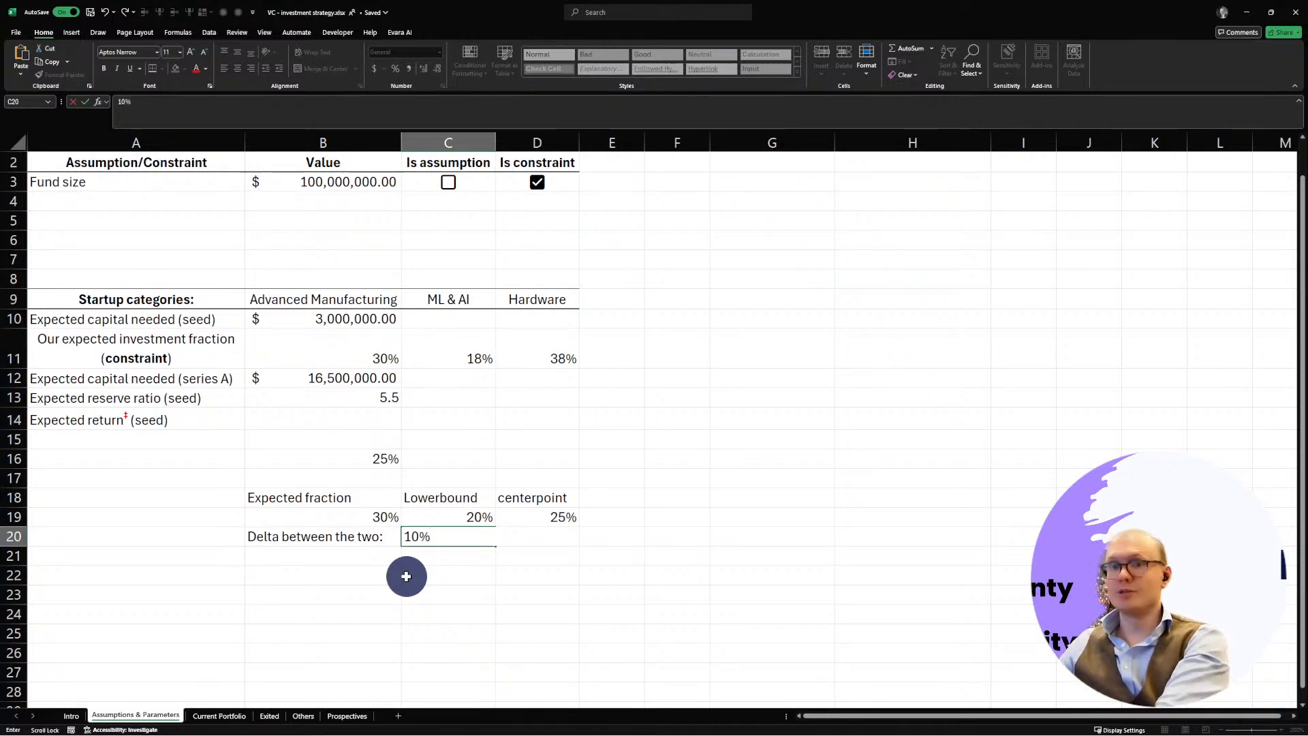
{"action": "key", "text": "Return"}
{"action": "scroll", "coordinate": [406, 577], "scroll_direction": "up", "scroll_amount": 1}
{"action": "scroll", "coordinate": [406, 576], "scroll_direction": "right", "scroll_amount": 1}
{"action": "scroll", "coordinate": [406, 576], "scroll_direction": "left", "scroll_amount": 1}
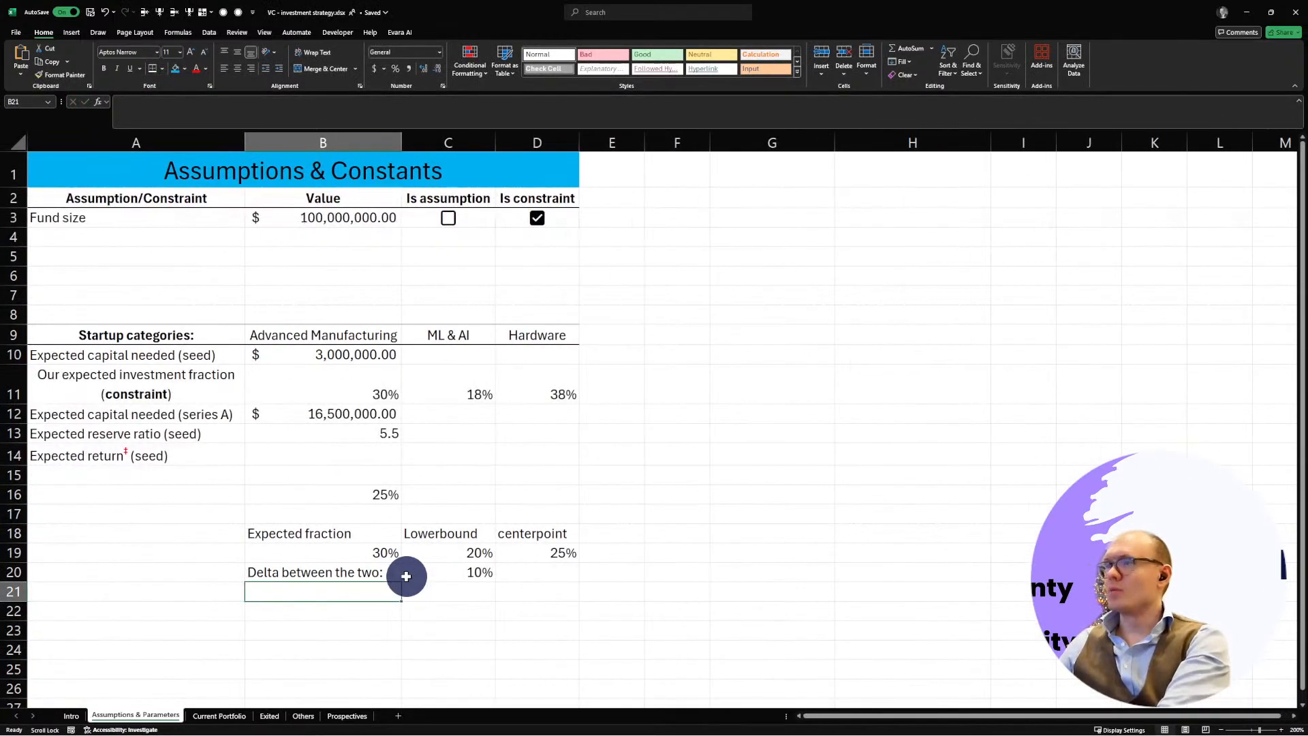
Step: Compare the delta in C20 with the 50%*(B11-20%) part of the B16 formula, leaving the formula as it was
{"action": "left_click", "coordinate": [448, 566]}
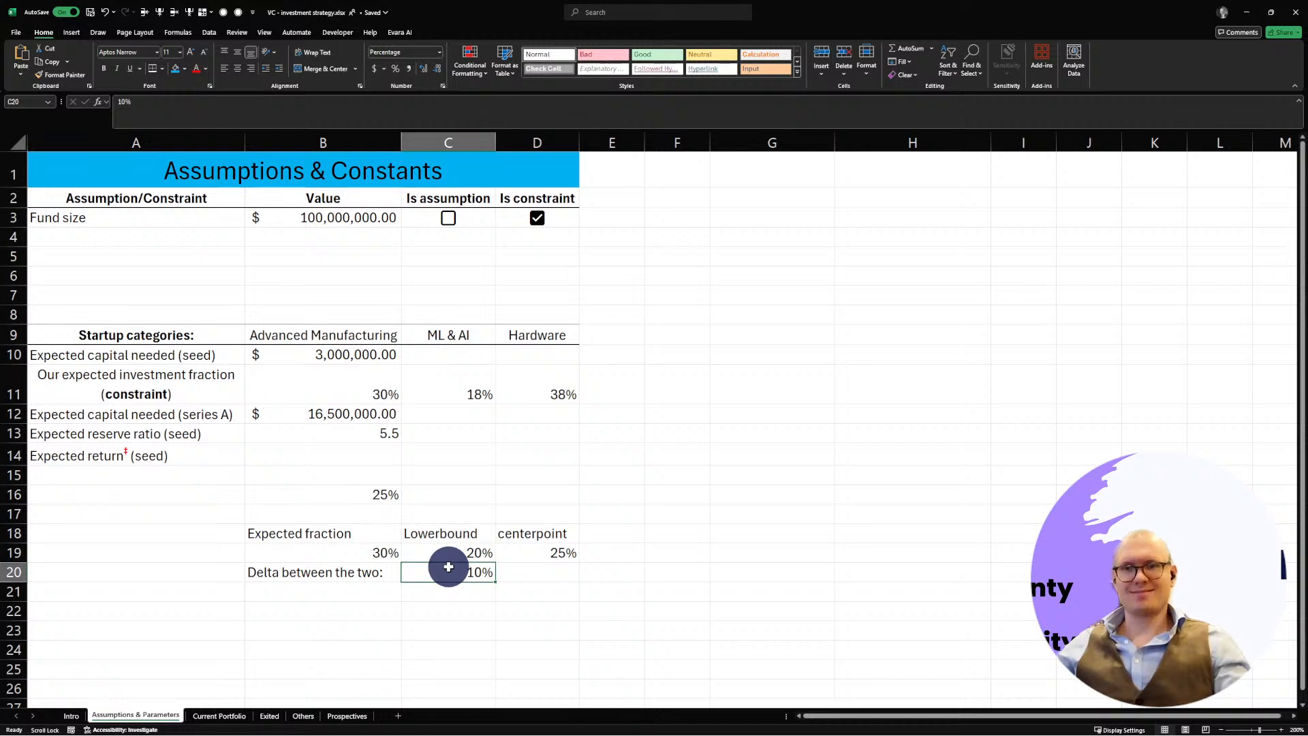
{"action": "left_click", "coordinate": [338, 408]}
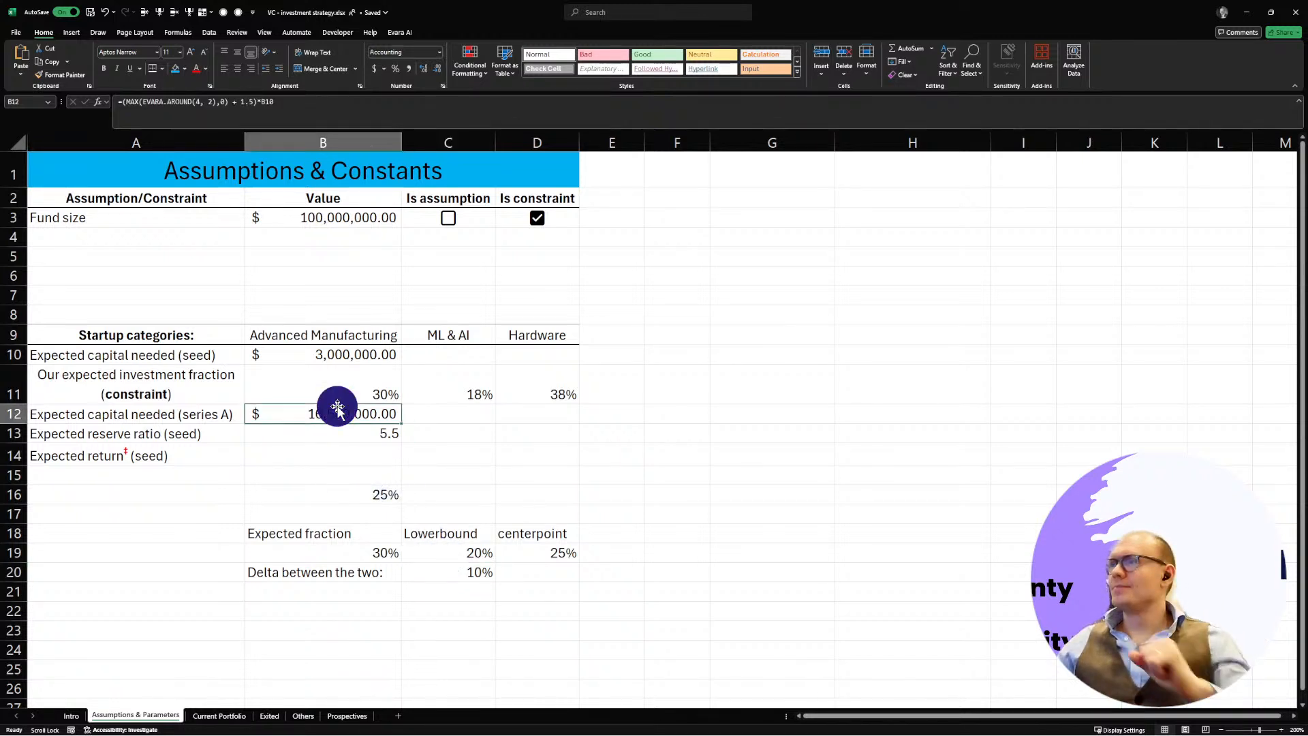
{"action": "left_click", "coordinate": [329, 490]}
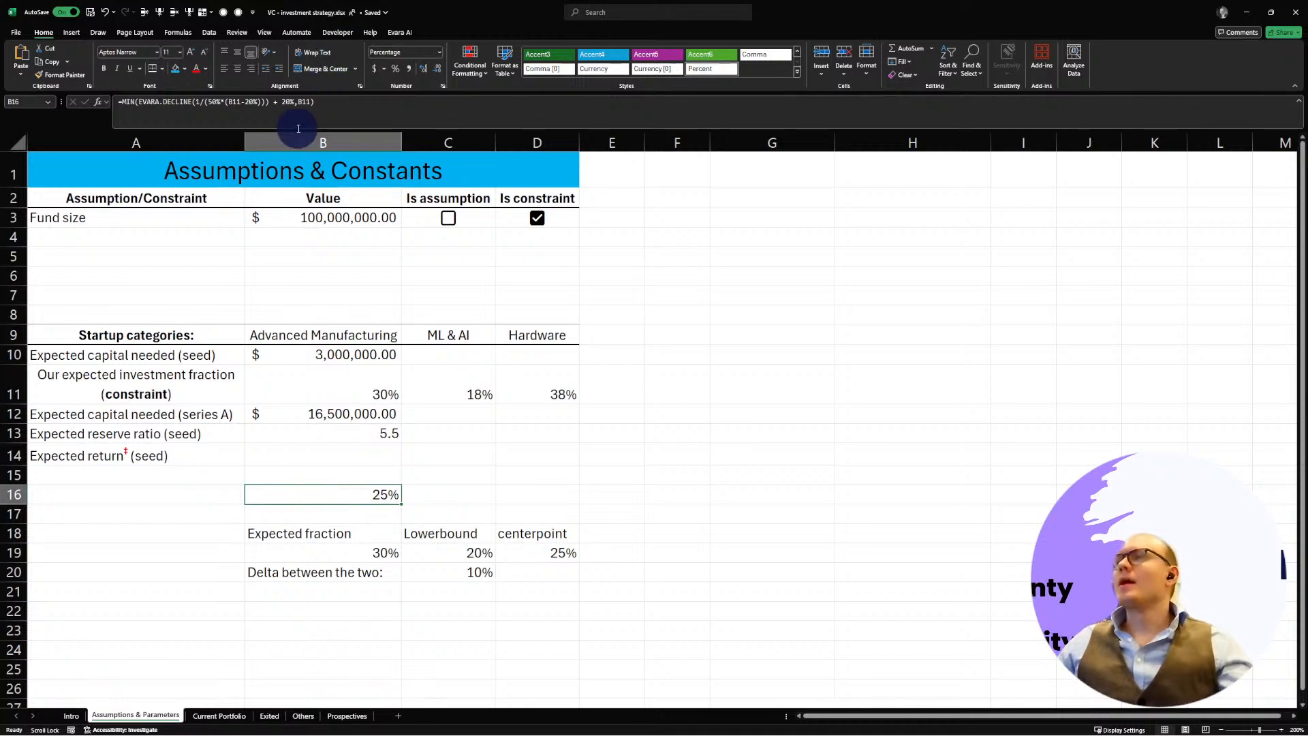
{"action": "double_click", "coordinate": [213, 101]}
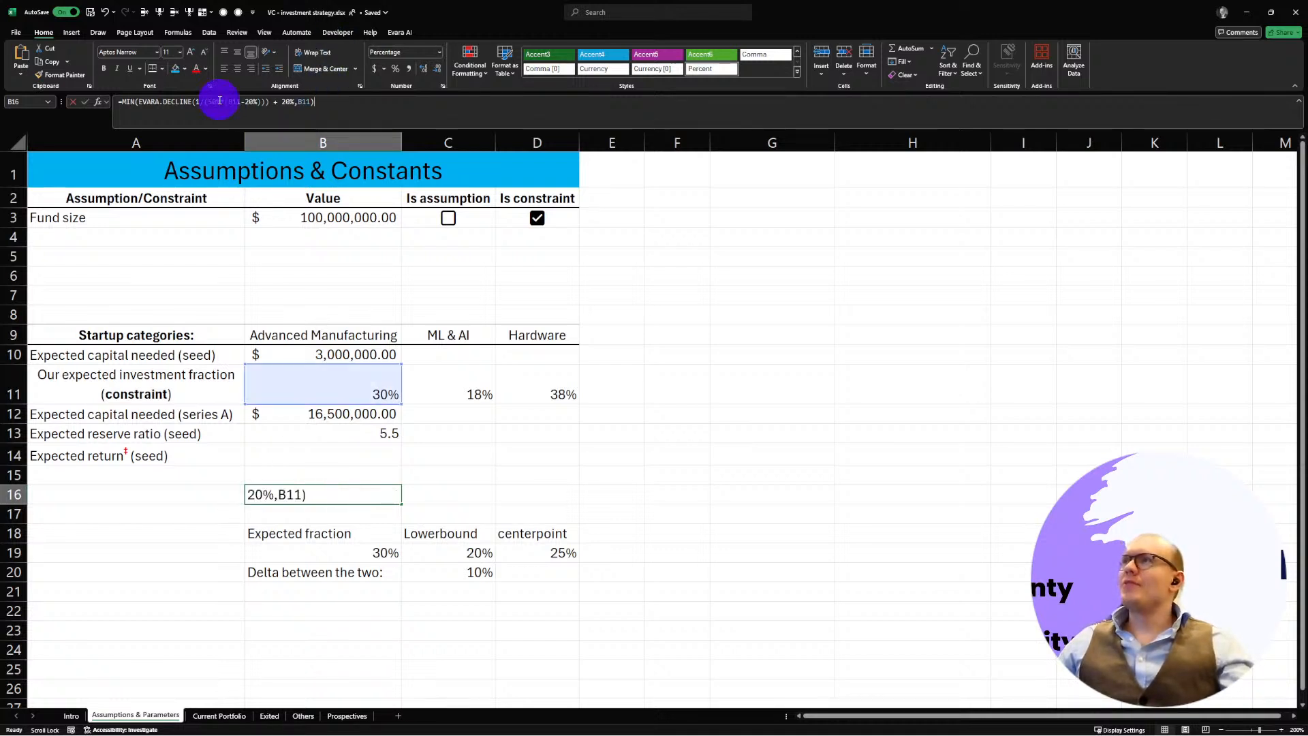
{"action": "left_click", "coordinate": [444, 571]}
{"action": "key", "text": "Return"}
Step: Change C20 to the formula =50%*10% and return to the formula in B16
{"action": "left_click", "coordinate": [442, 572]}
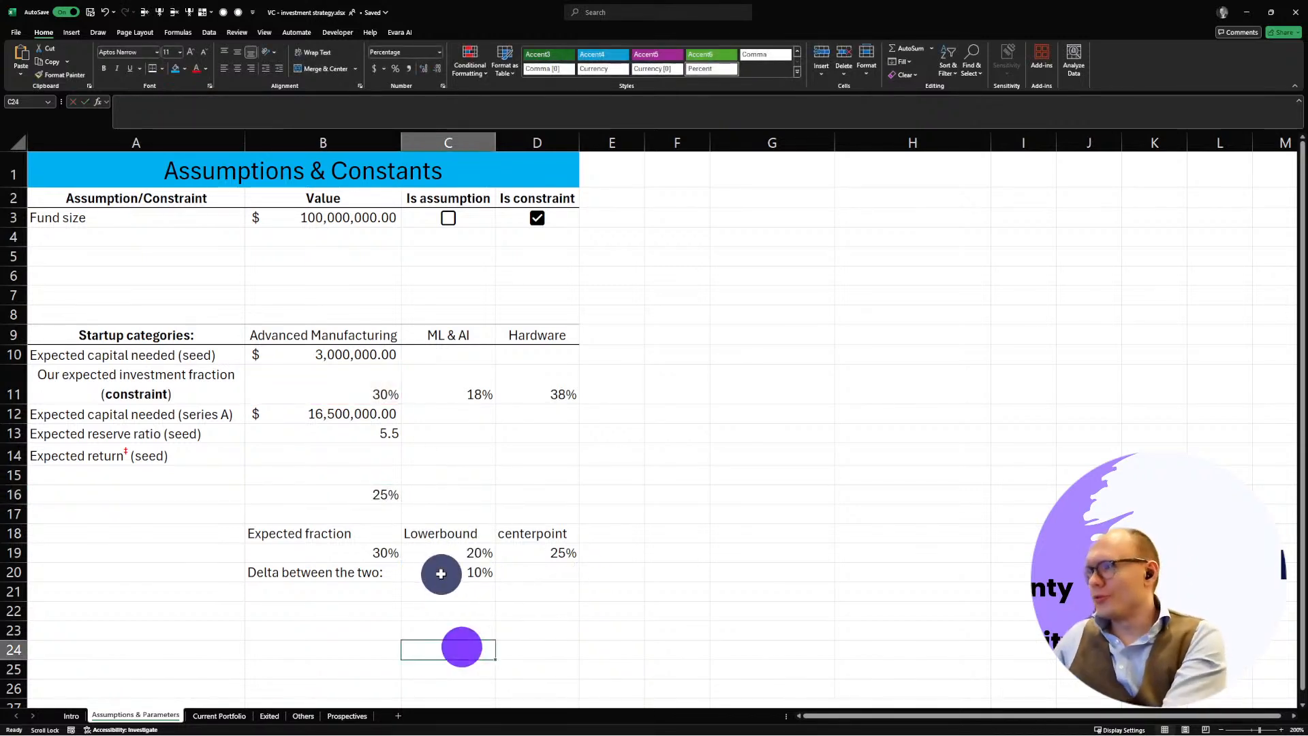
{"action": "left_click", "coordinate": [148, 102]}
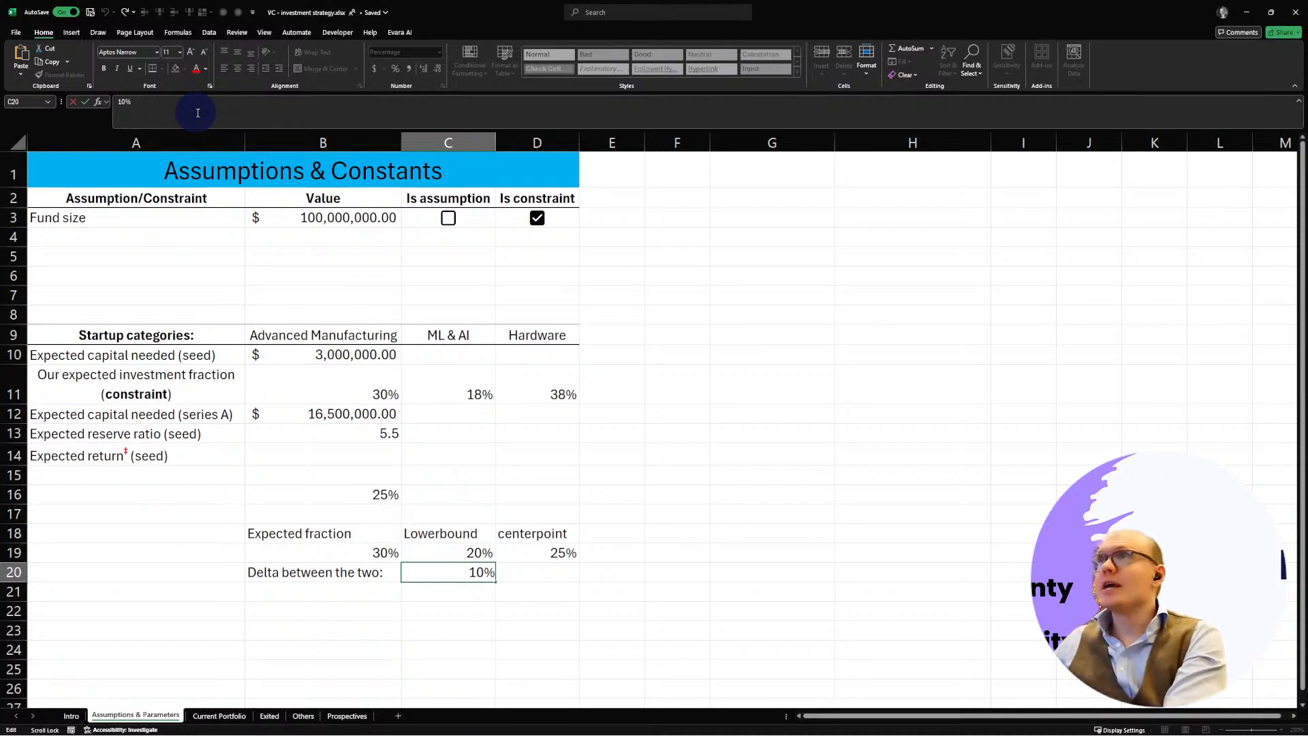
{"action": "type", "text": "=50%"}
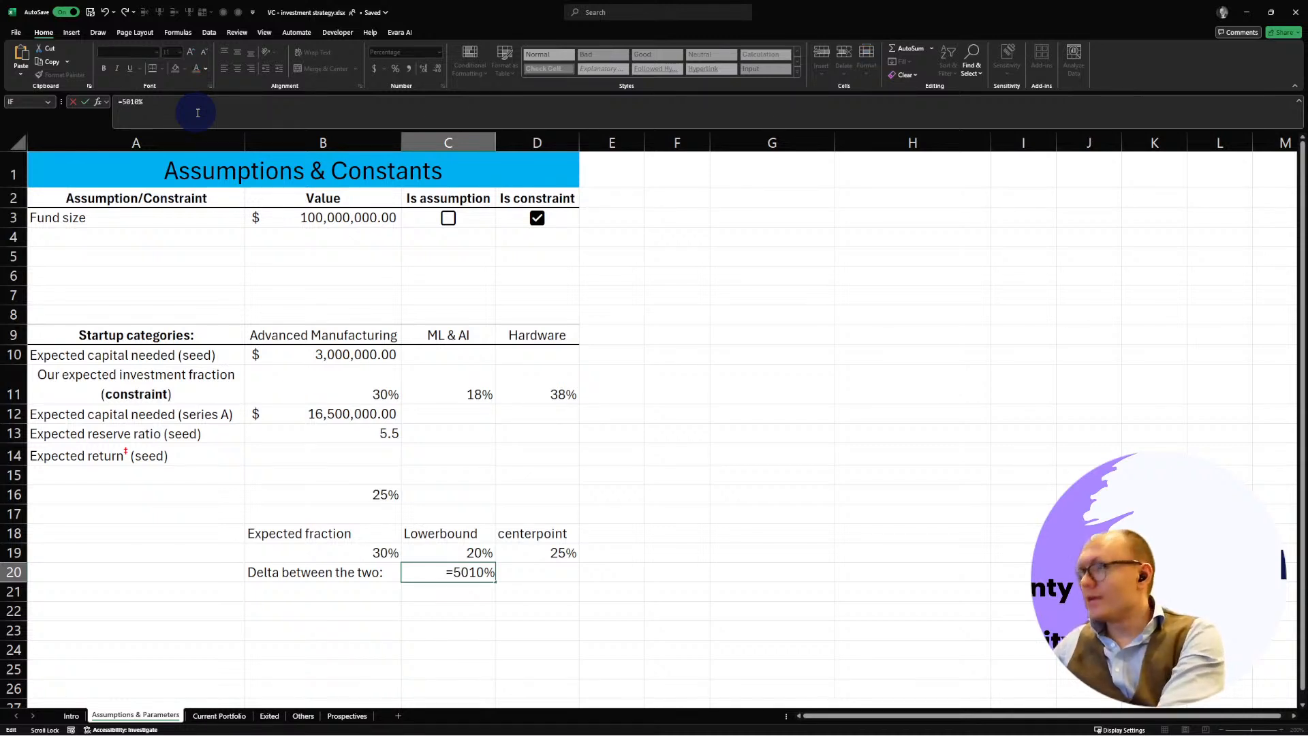
{"action": "type", "text": "*"}
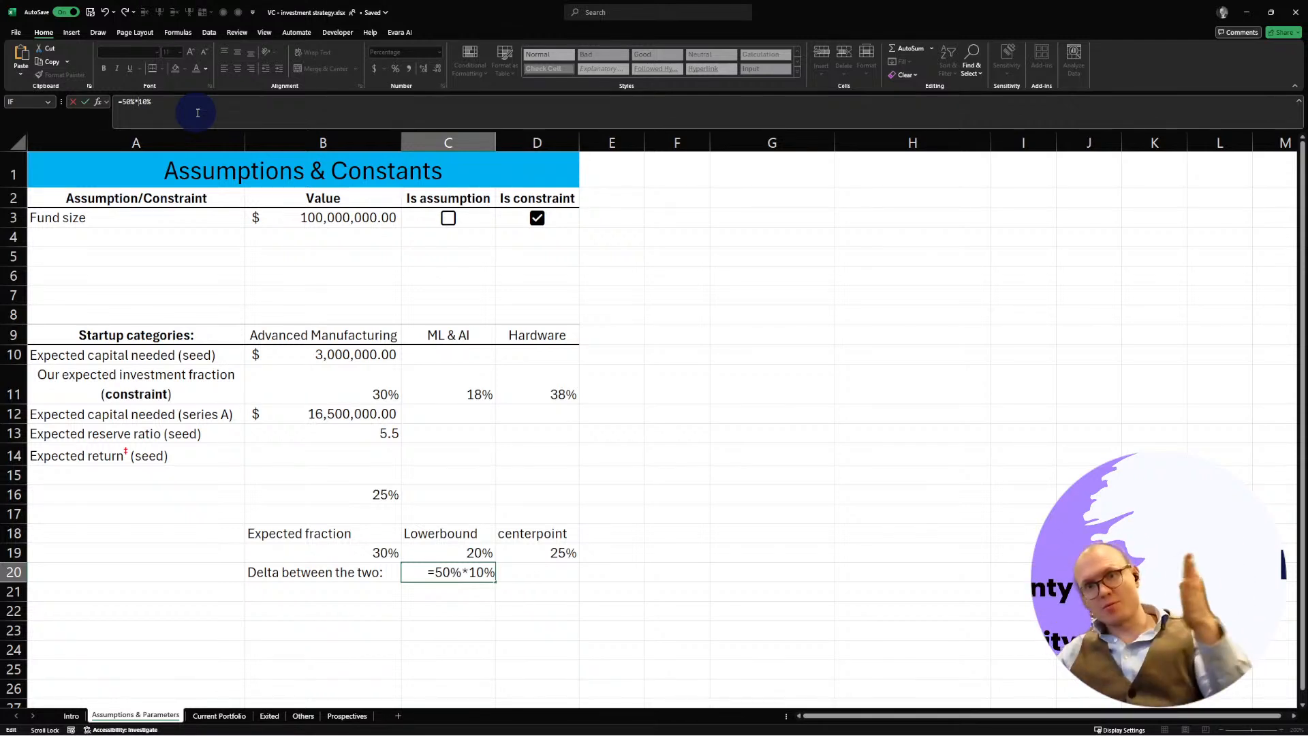
{"action": "key", "text": "Return"}
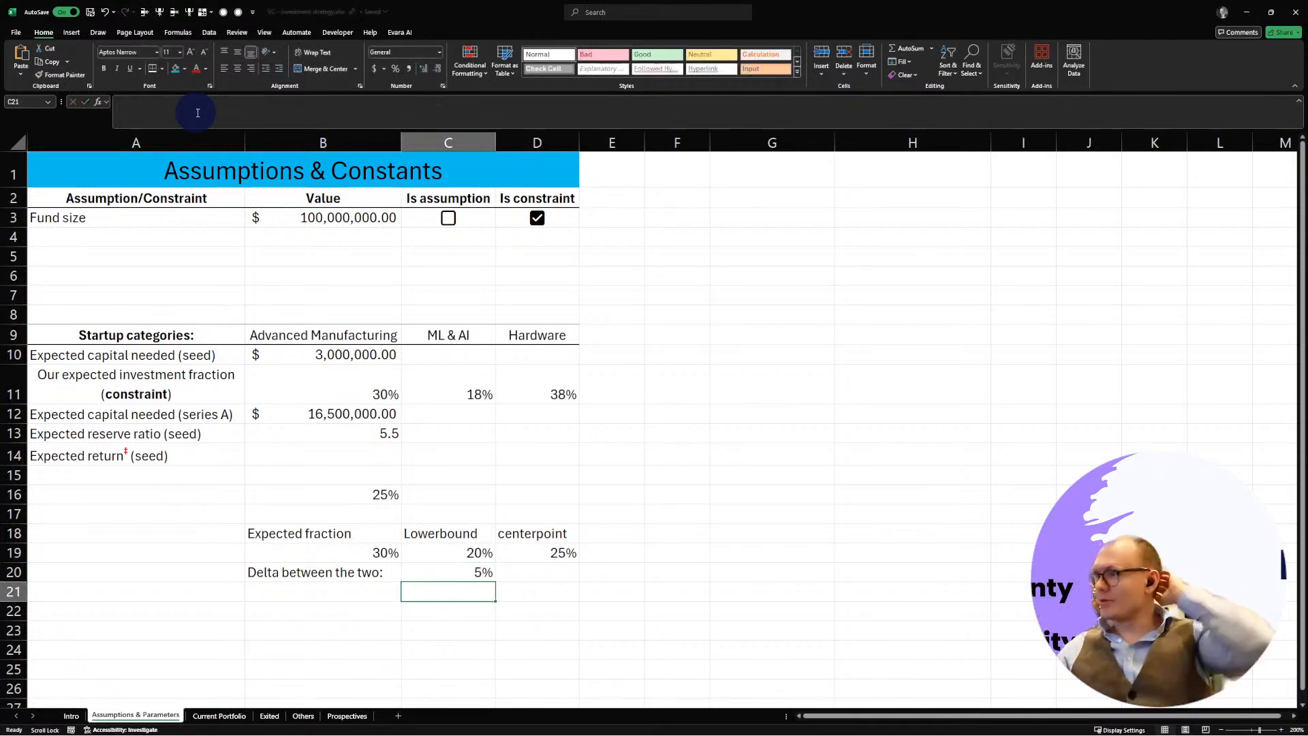
{"action": "left_click", "coordinate": [338, 490]}
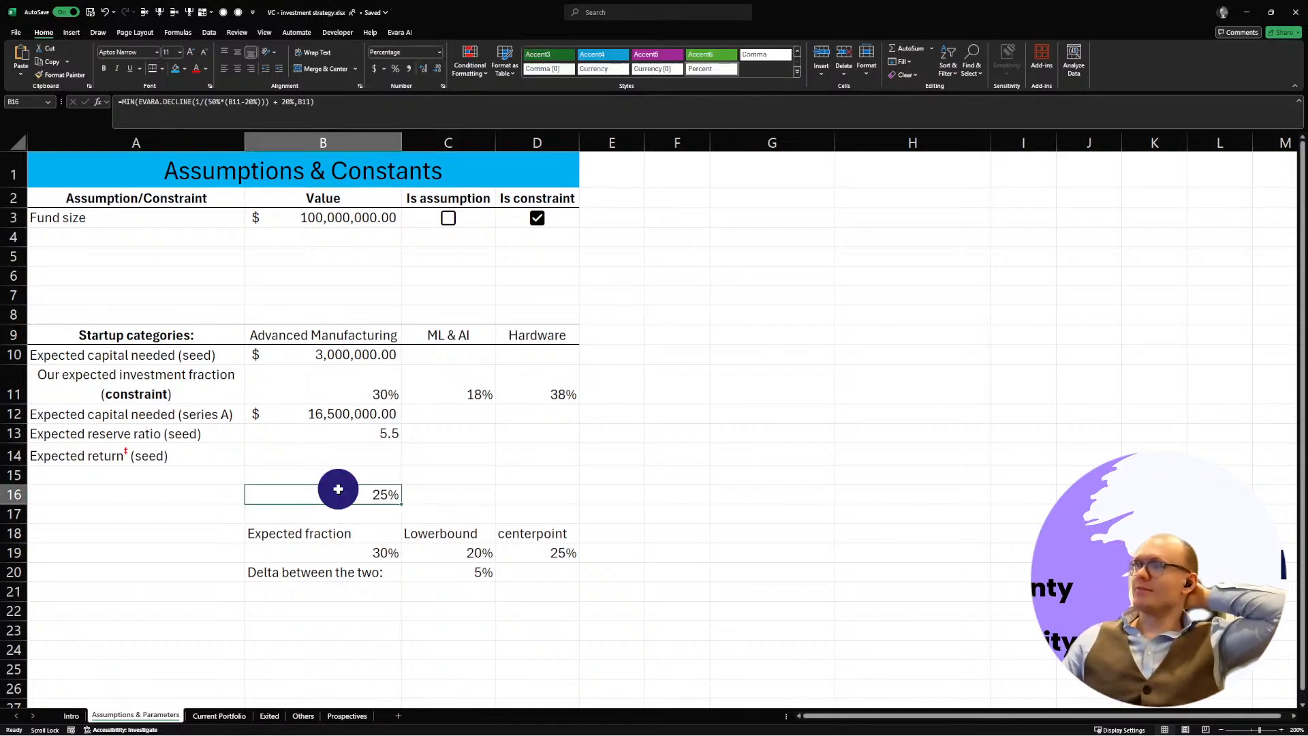
Step: Examine the parts of the B16 formula: the EVARA.DECLINE term, the +20% offset and the B11 cap, leaving the formula as it was
{"action": "left_click_drag", "start_coordinate": [294, 105], "coordinate": [272, 103]}
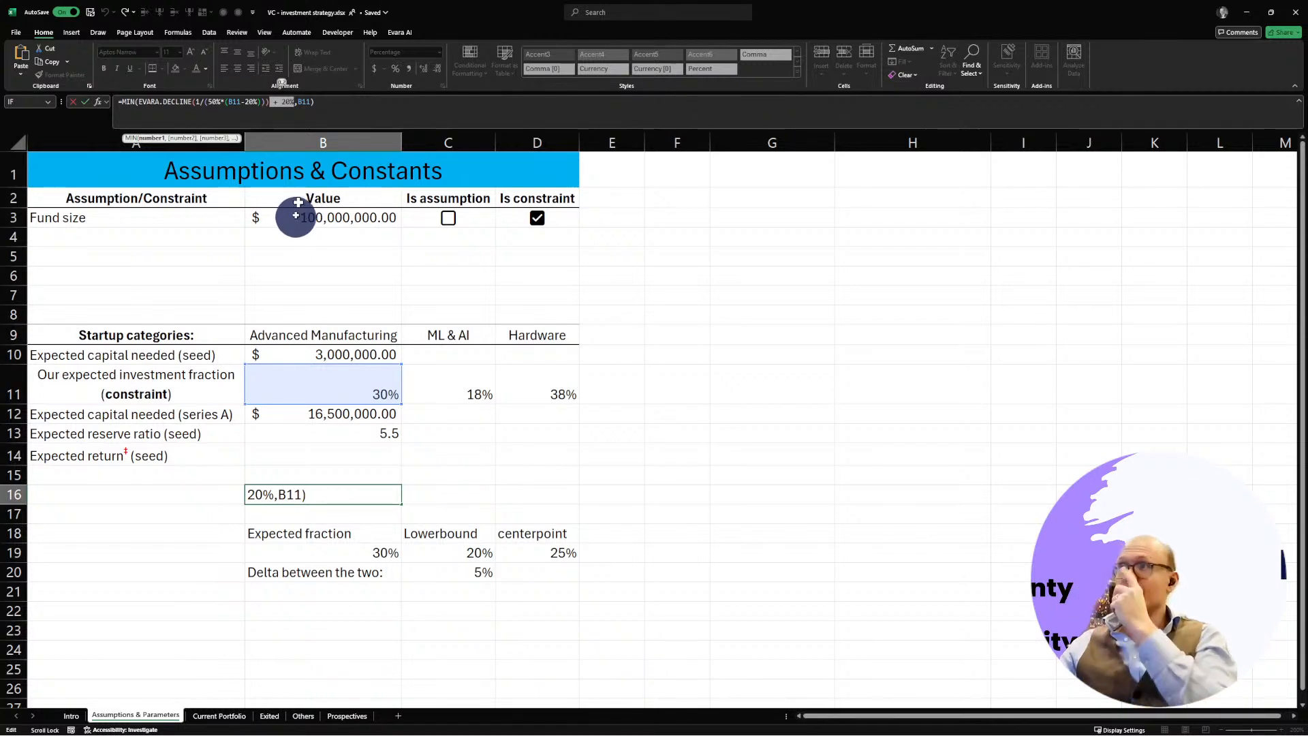
{"action": "left_click", "coordinate": [124, 100]}
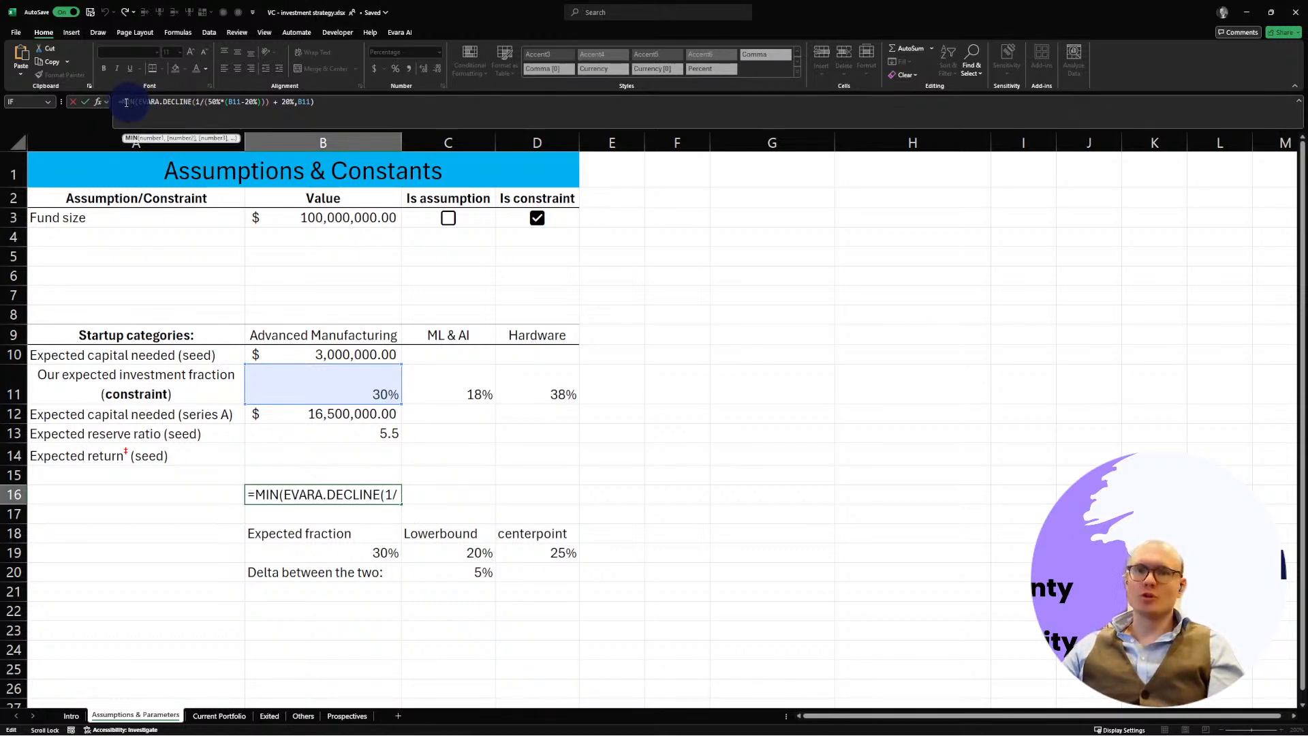
{"action": "left_click_drag", "start_coordinate": [139, 102], "coordinate": [271, 101]}
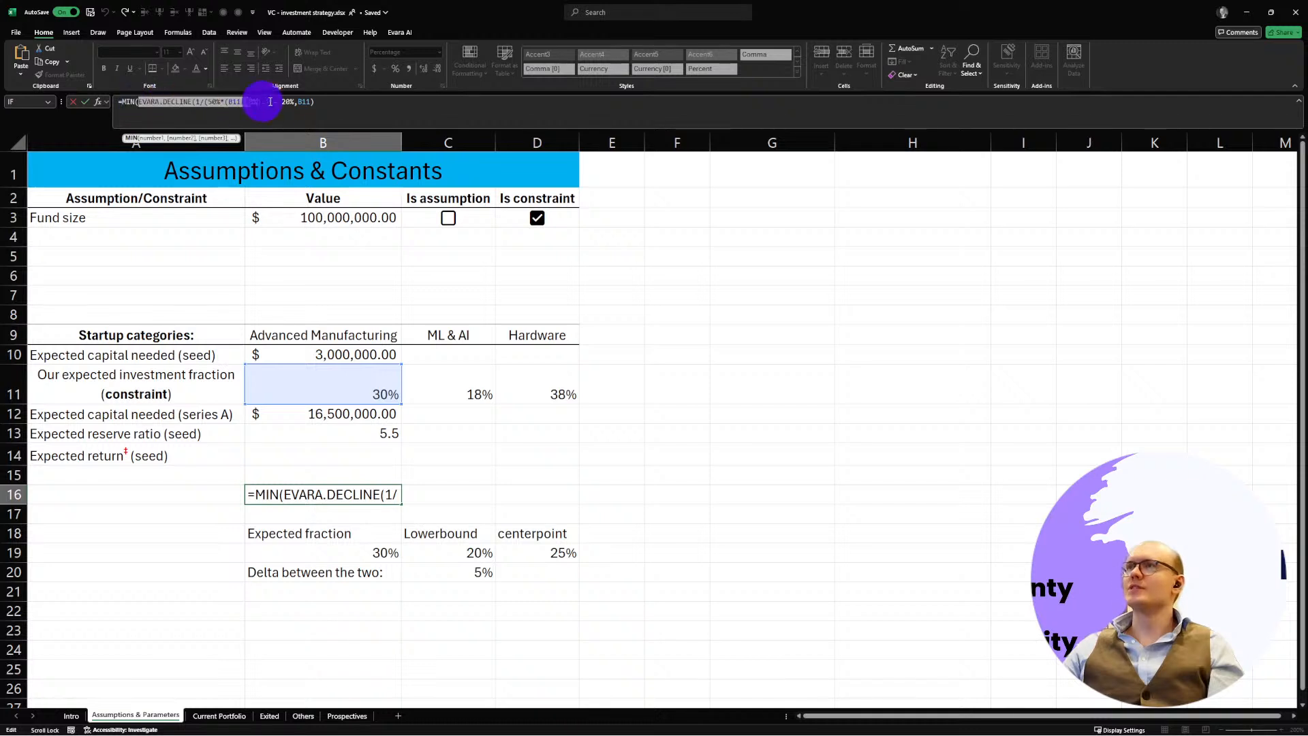
{"action": "left_click", "coordinate": [292, 101]}
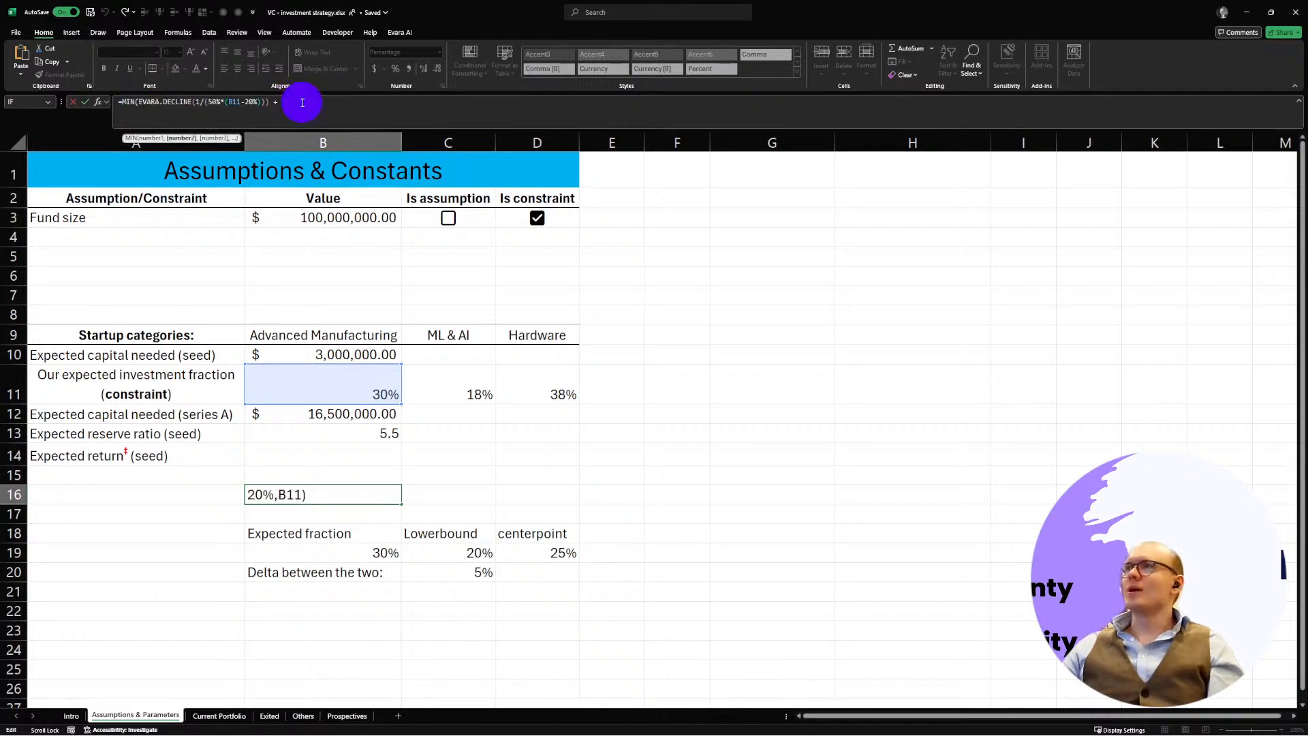
{"action": "left_click", "coordinate": [351, 386]}
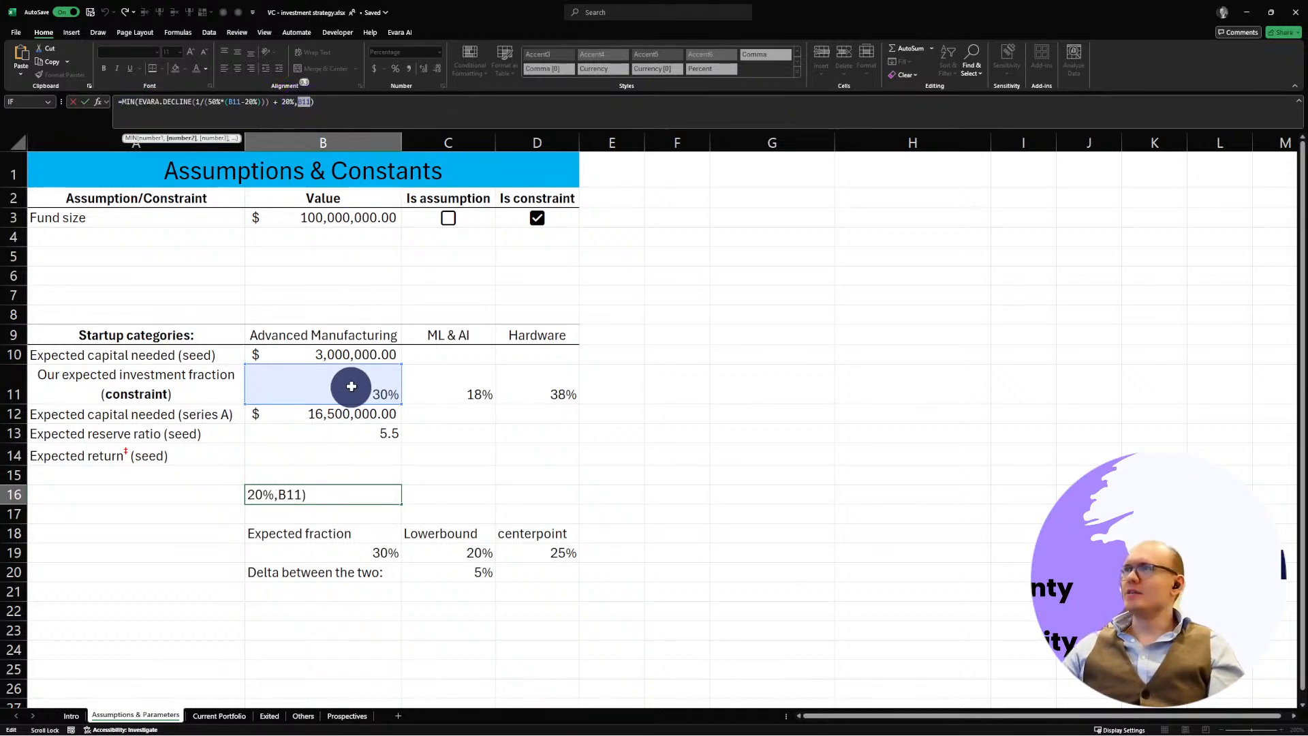
{"action": "left_click", "coordinate": [340, 388]}
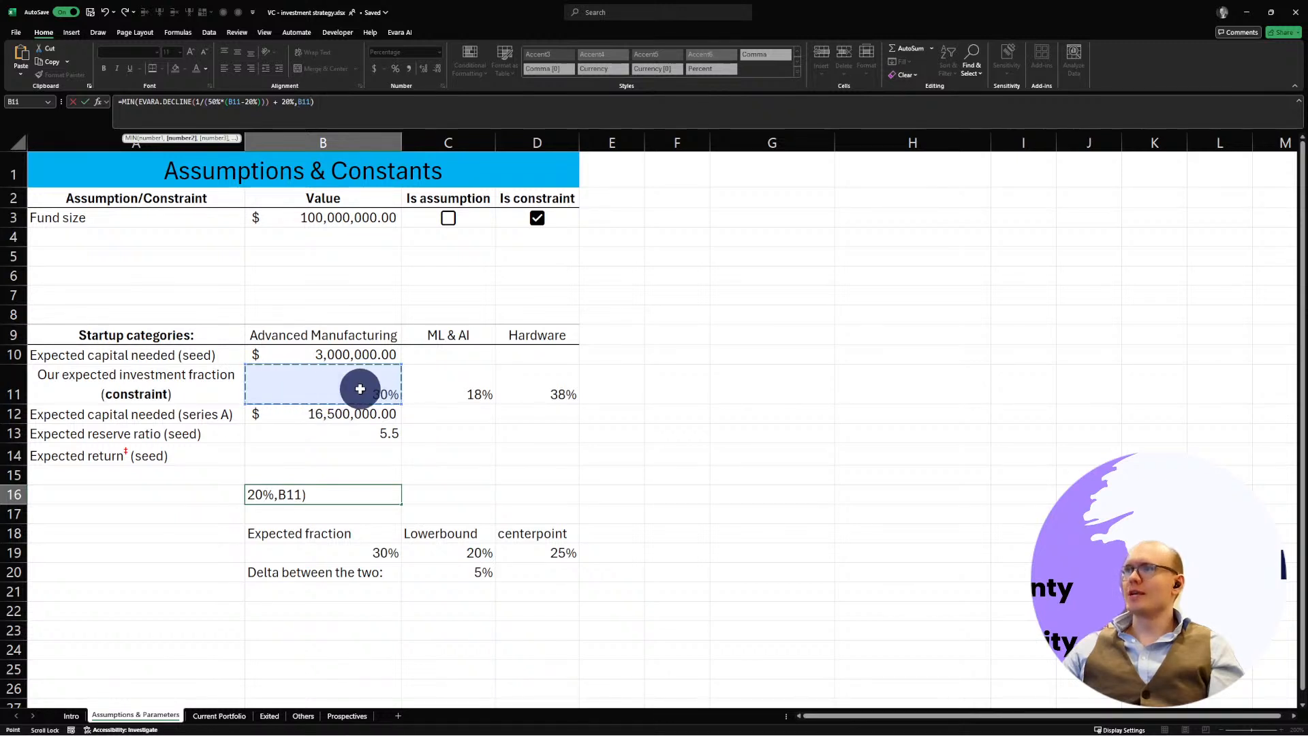
{"action": "key", "text": "ctrl+Return"}
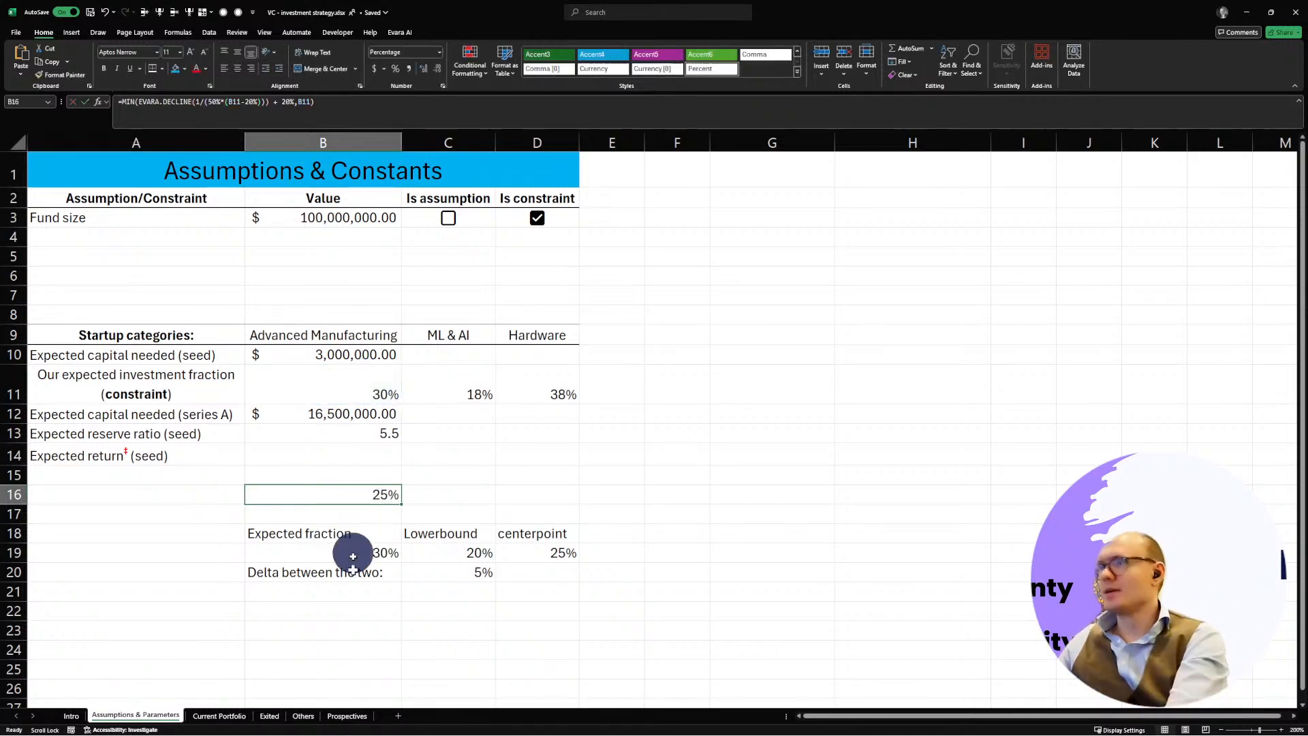
Step: Change the label in B18 to "Upper bound"
{"action": "left_click", "coordinate": [350, 598]}
{"action": "left_click", "coordinate": [353, 530]}
{"action": "double_click", "coordinate": [281, 533]}
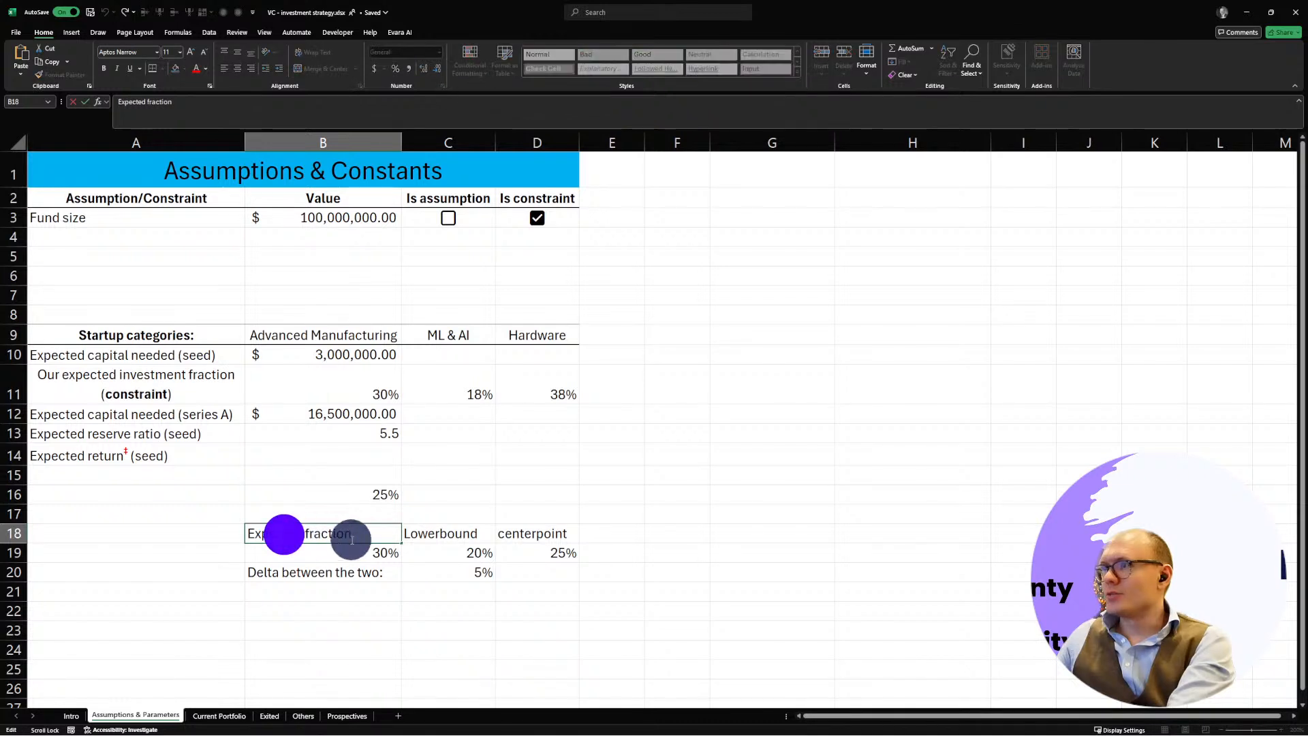
{"action": "key", "text": "ctrl+a"}
{"action": "type", "text": "Upper bopiun"}
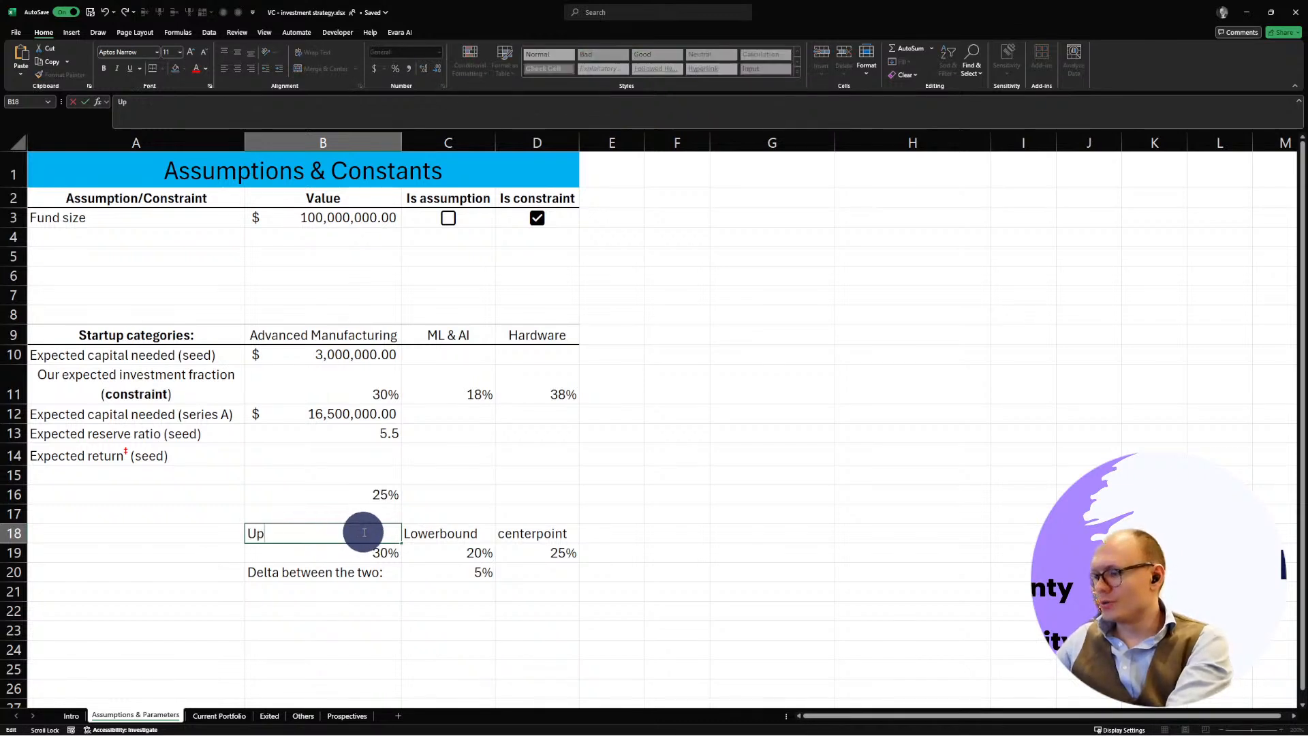
{"action": "key", "text": "BackSpace"}
{"action": "key", "text": "BackSpace"}
{"action": "key", "text": "BackSpace"}
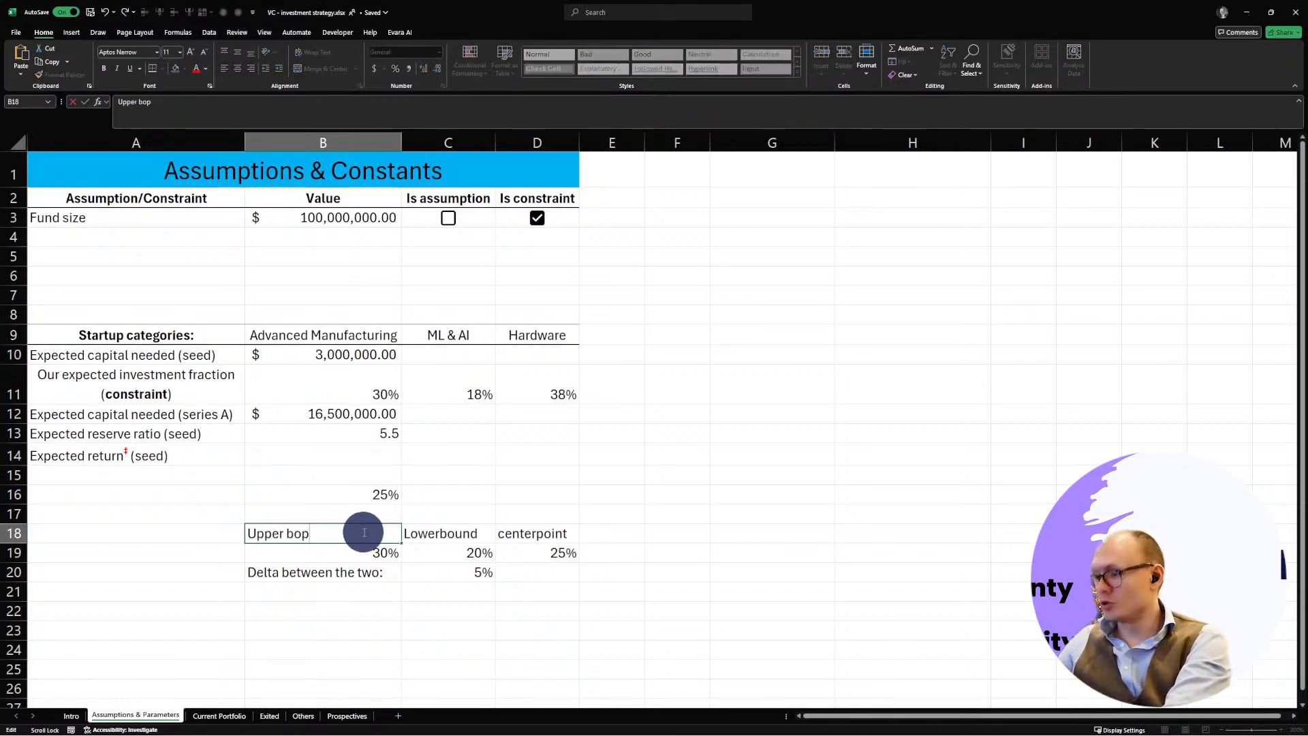
{"action": "key", "text": "BackSpace"}
{"action": "type", "text": "und"}
{"action": "key", "text": "Return"}
Step: Review how the B16 formula uses the investment fraction in B11, and check the reserve ratio cell B13, without changing either
{"action": "scroll", "coordinate": [364, 531], "scroll_direction": "down", "scroll_amount": 1}
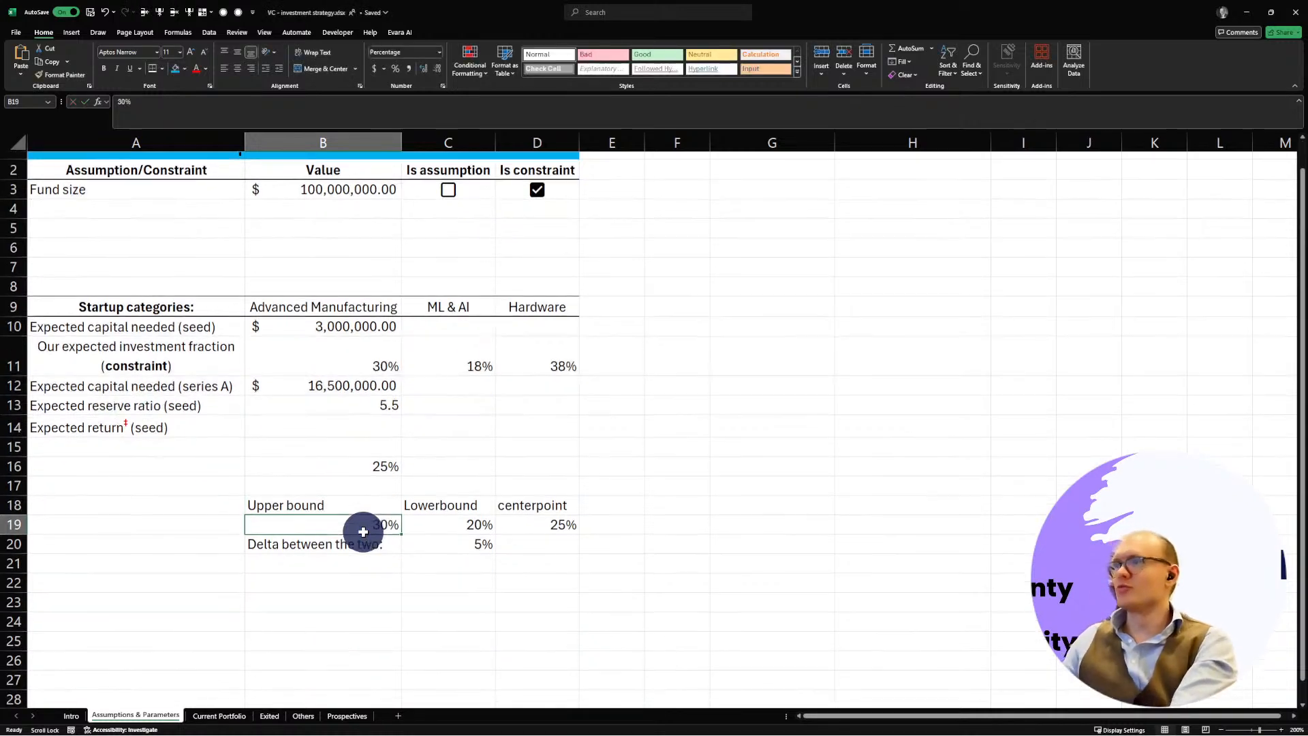
{"action": "scroll", "coordinate": [363, 531], "scroll_direction": "down", "scroll_amount": 1}
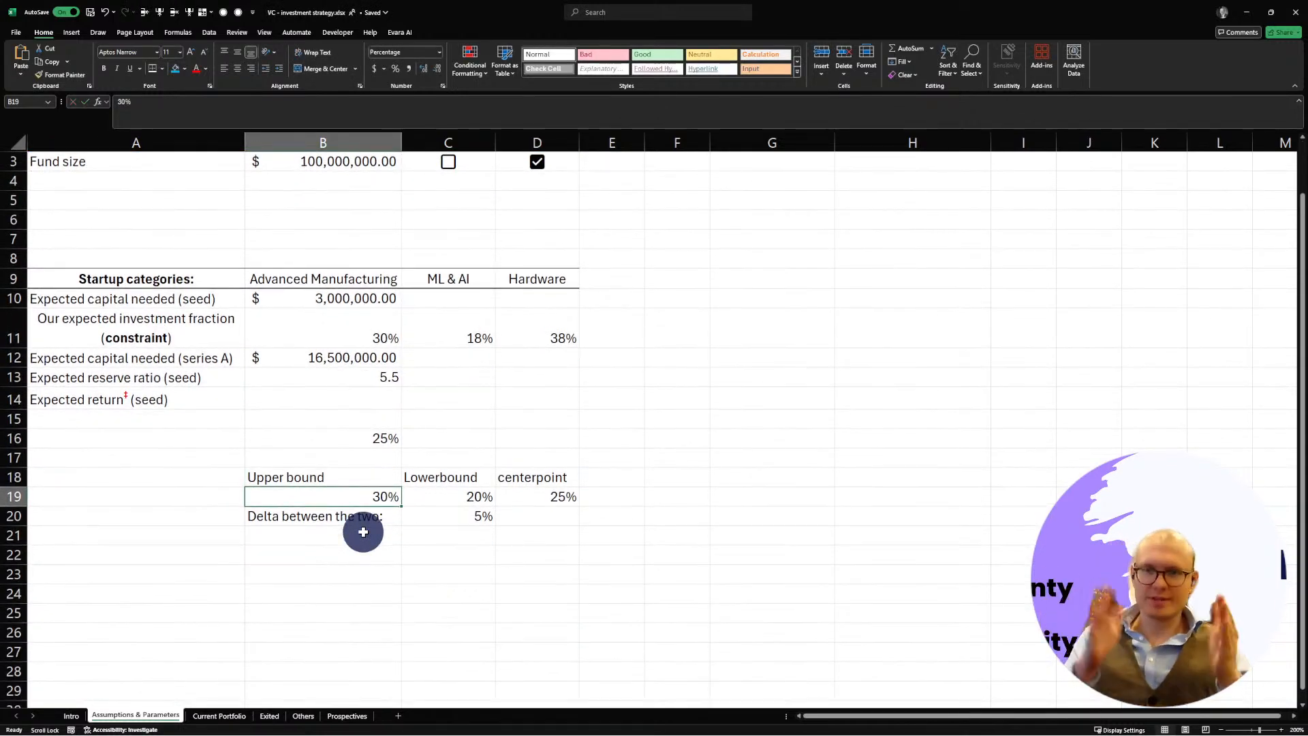
{"action": "left_click", "coordinate": [353, 438]}
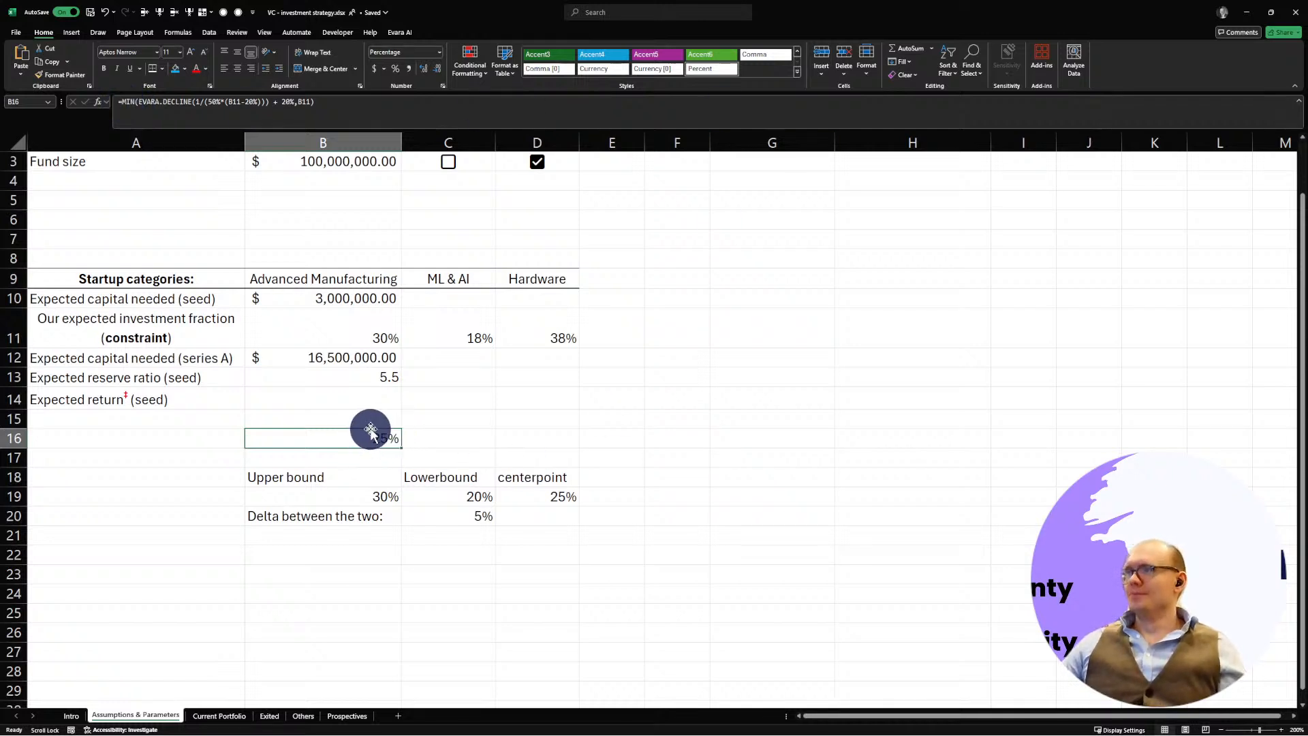
{"action": "left_click", "coordinate": [353, 376]}
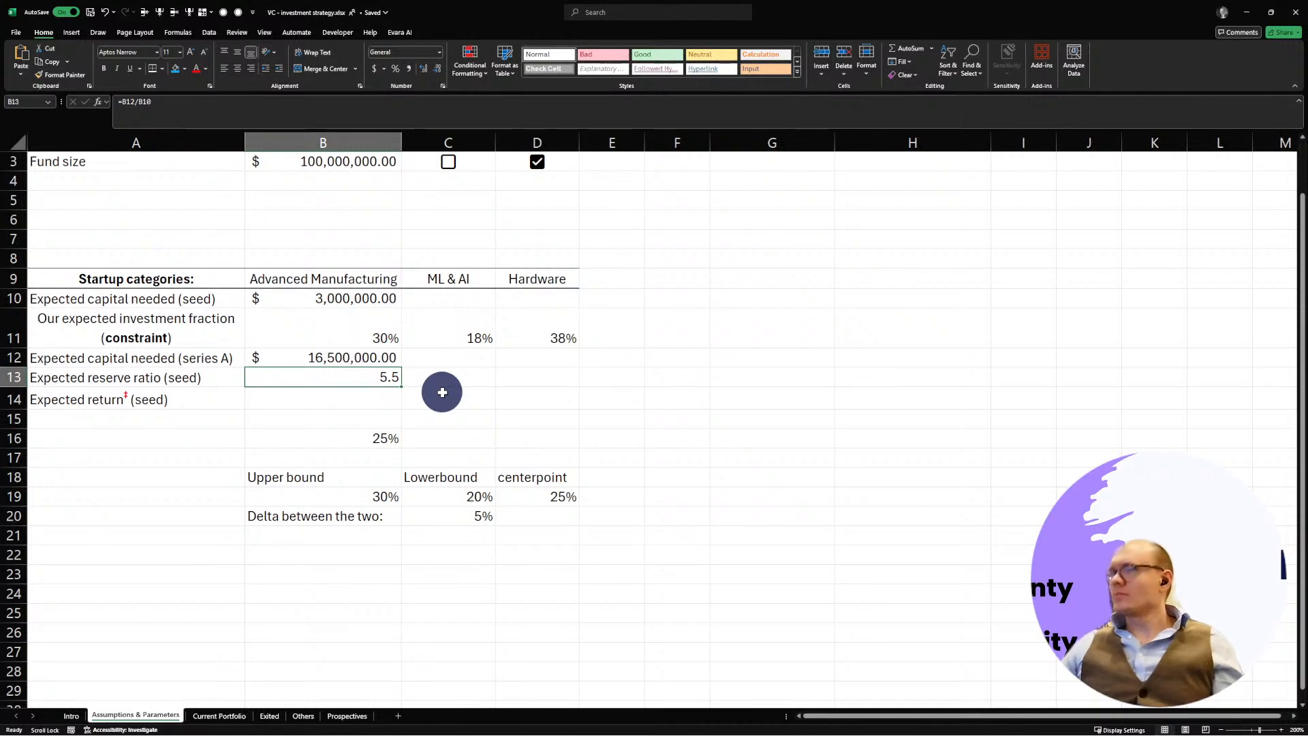
{"action": "left_click", "coordinate": [315, 435]}
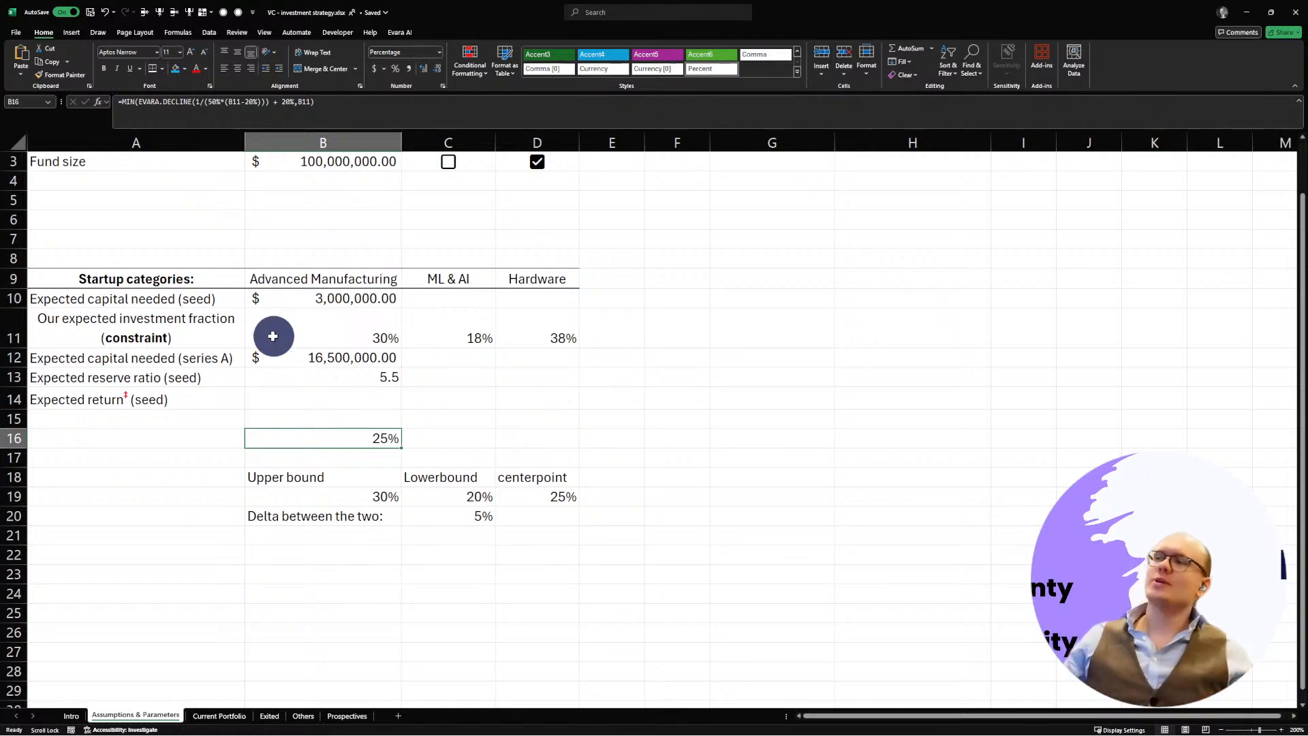
{"action": "double_click", "coordinate": [233, 105]}
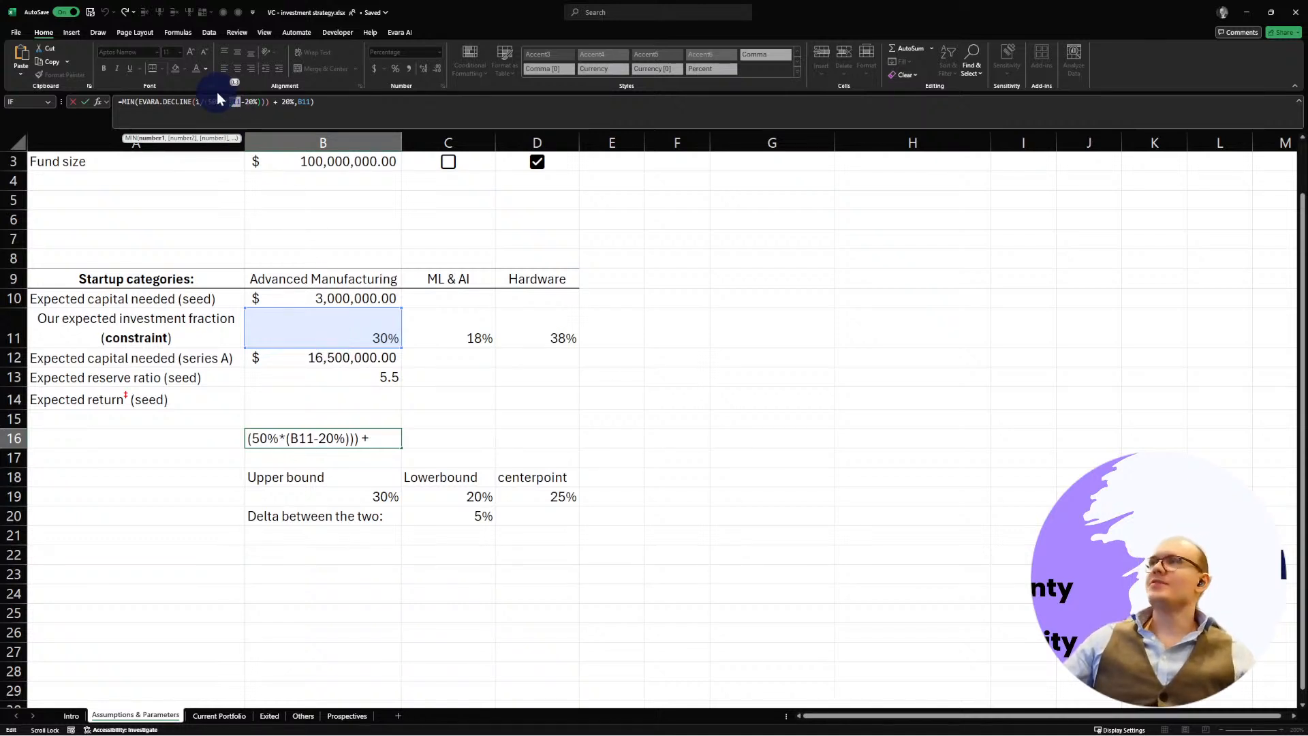
{"action": "left_click", "coordinate": [237, 103]}
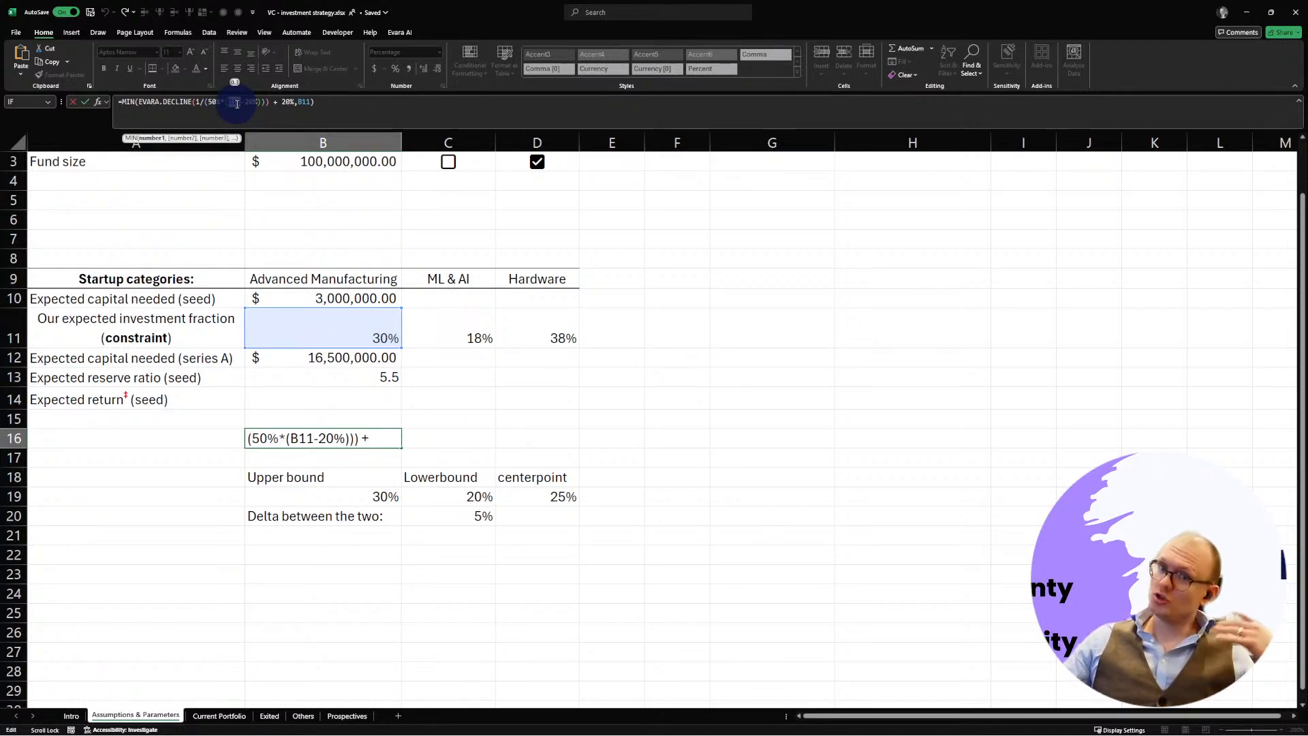
{"action": "left_click", "coordinate": [326, 315]}
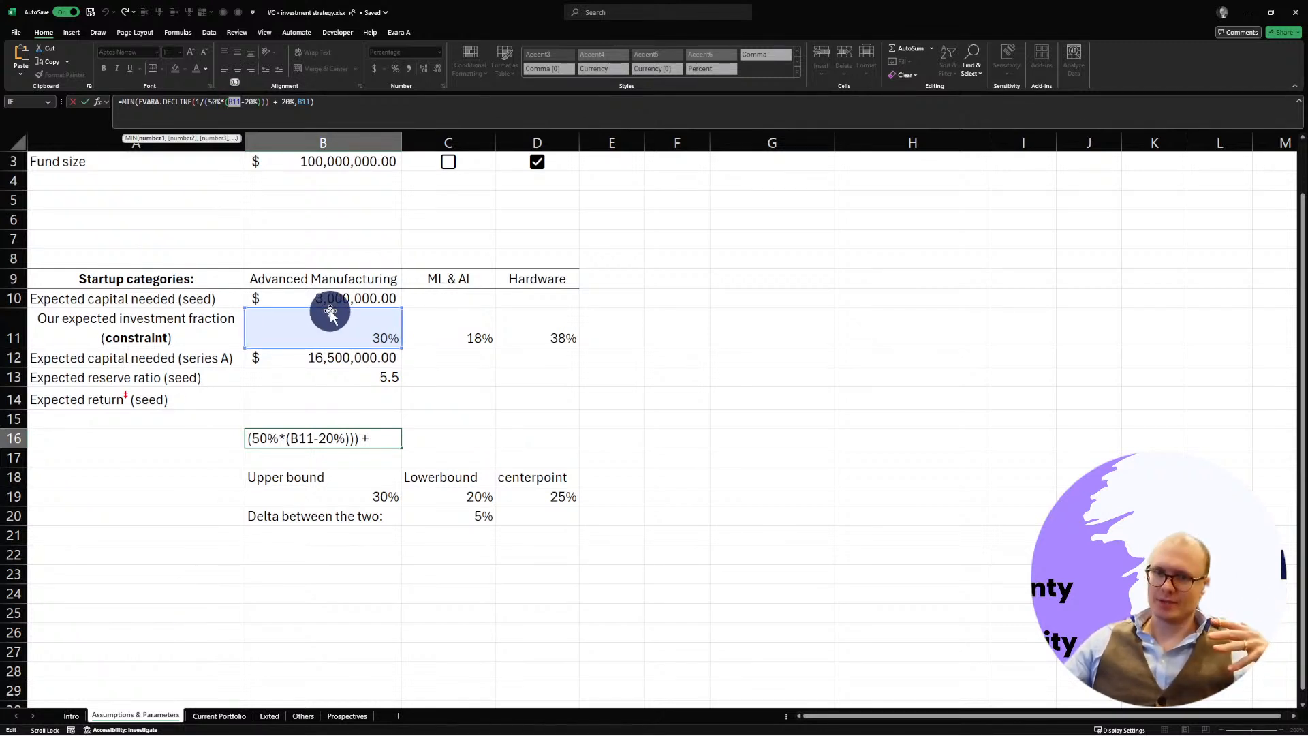
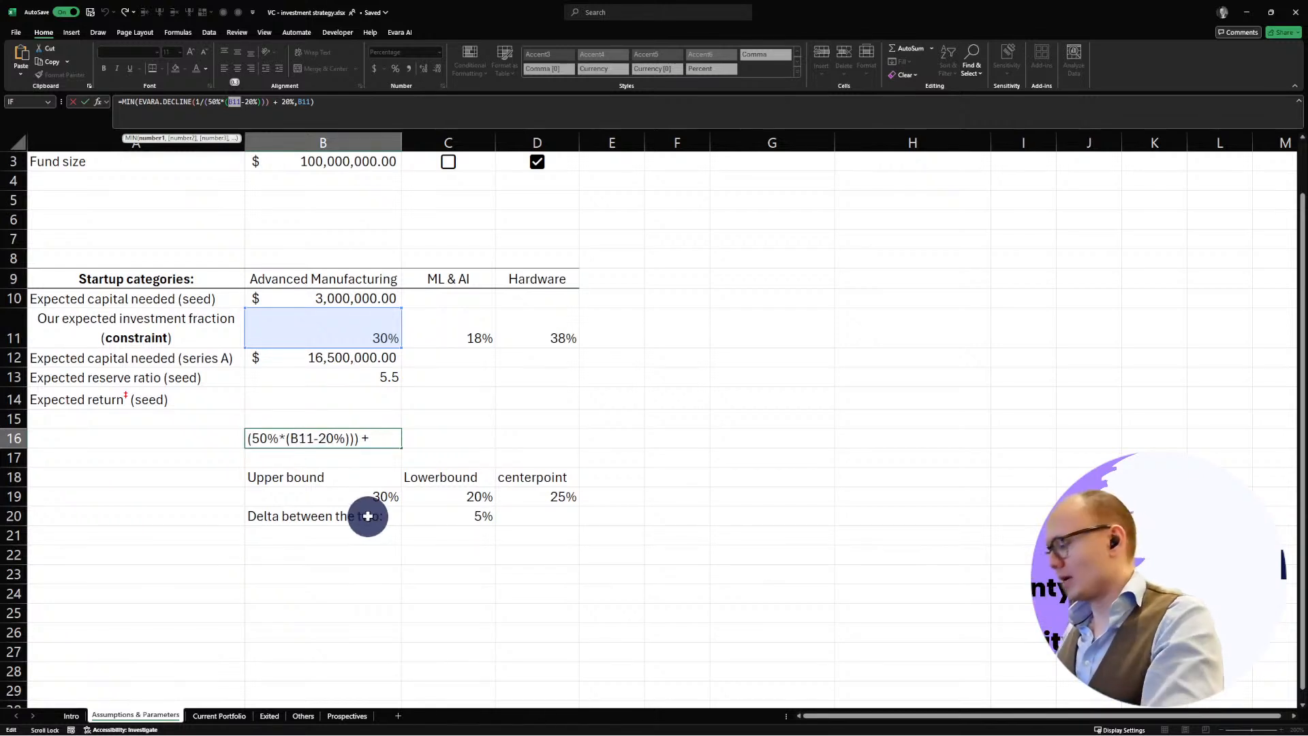
{"action": "key", "text": "Return"}
Step: Multiply the reserve ratio in B13 by the copied B16 expression, giving =MIN(EVARA.DECLINE(1/(50%*(B11-20%))) + 20%,B11)*B12/B10
{"action": "left_click", "coordinate": [365, 439]}
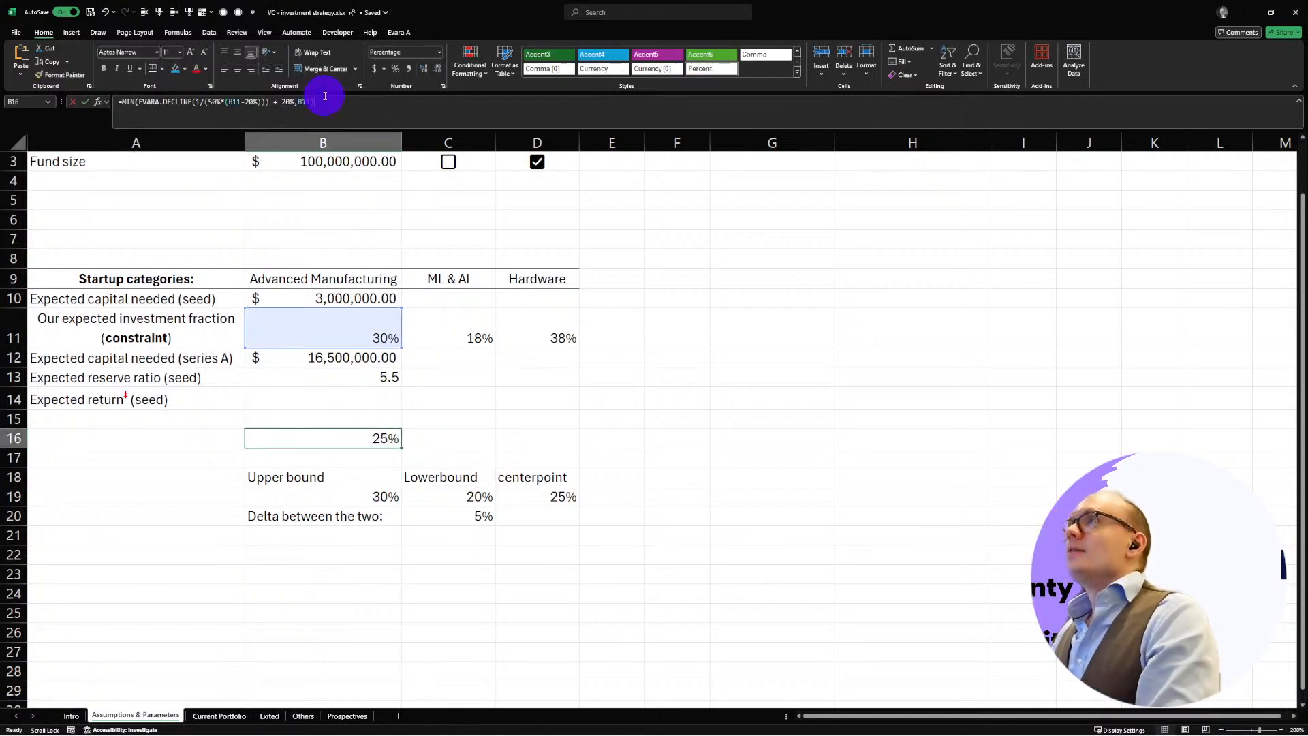
{"action": "left_click_drag", "start_coordinate": [325, 96], "coordinate": [117, 105]}
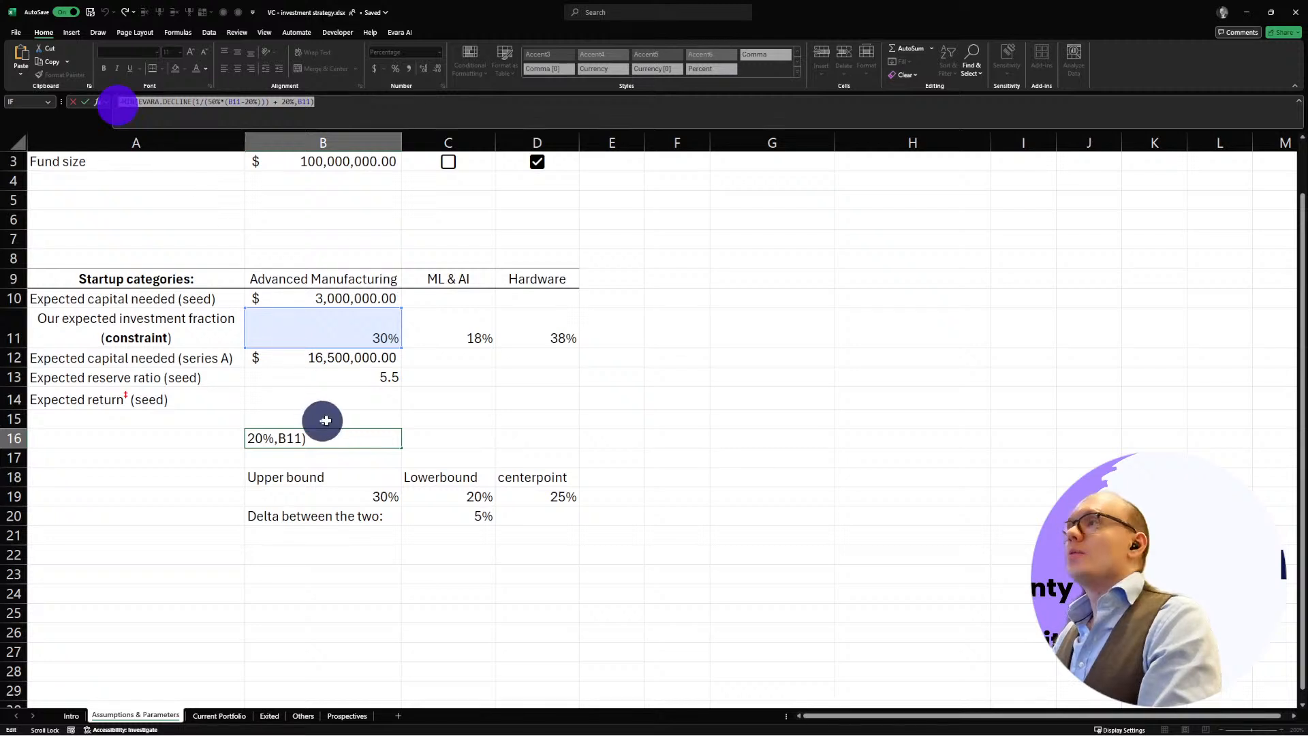
{"action": "key", "text": "Escape"}
{"action": "left_click", "coordinate": [339, 377]}
{"action": "left_click", "coordinate": [126, 102]}
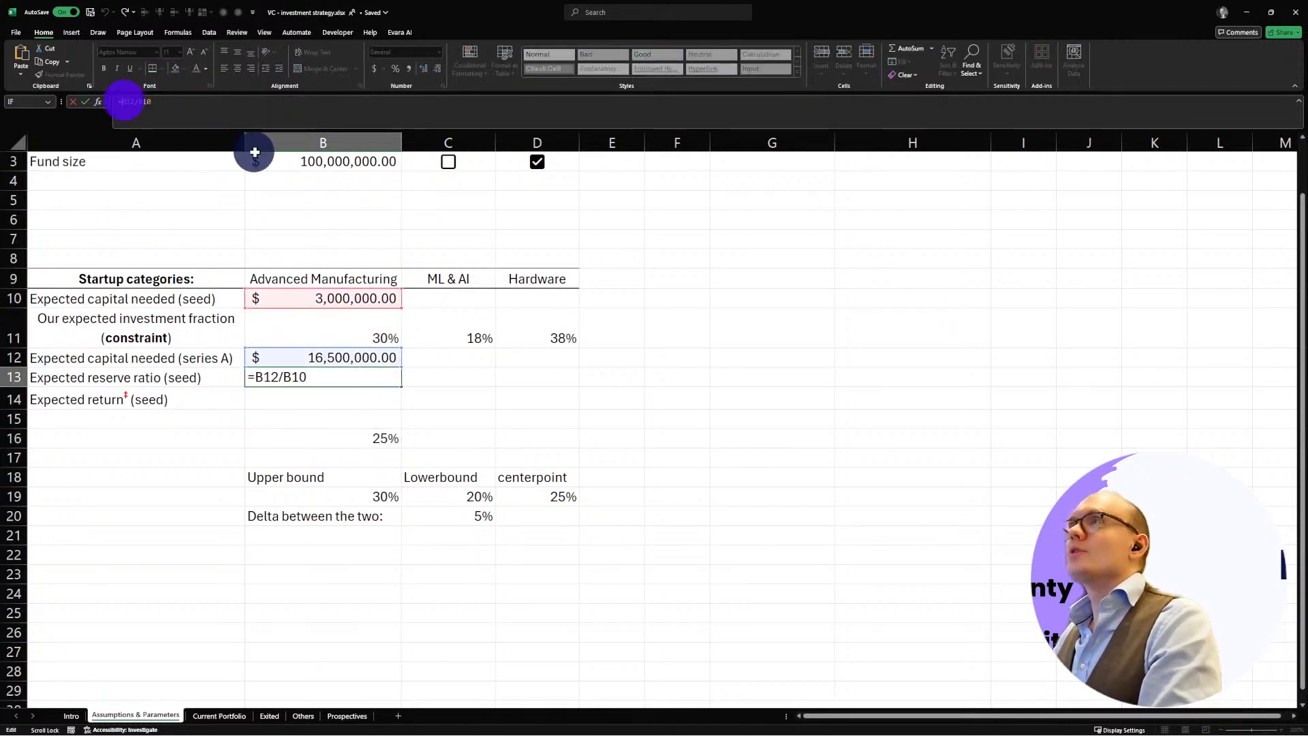
{"action": "type", "text": "MIN(EVARA.DECLINE(1/(50%*(B11-20%)) + 20%,B11)*"}
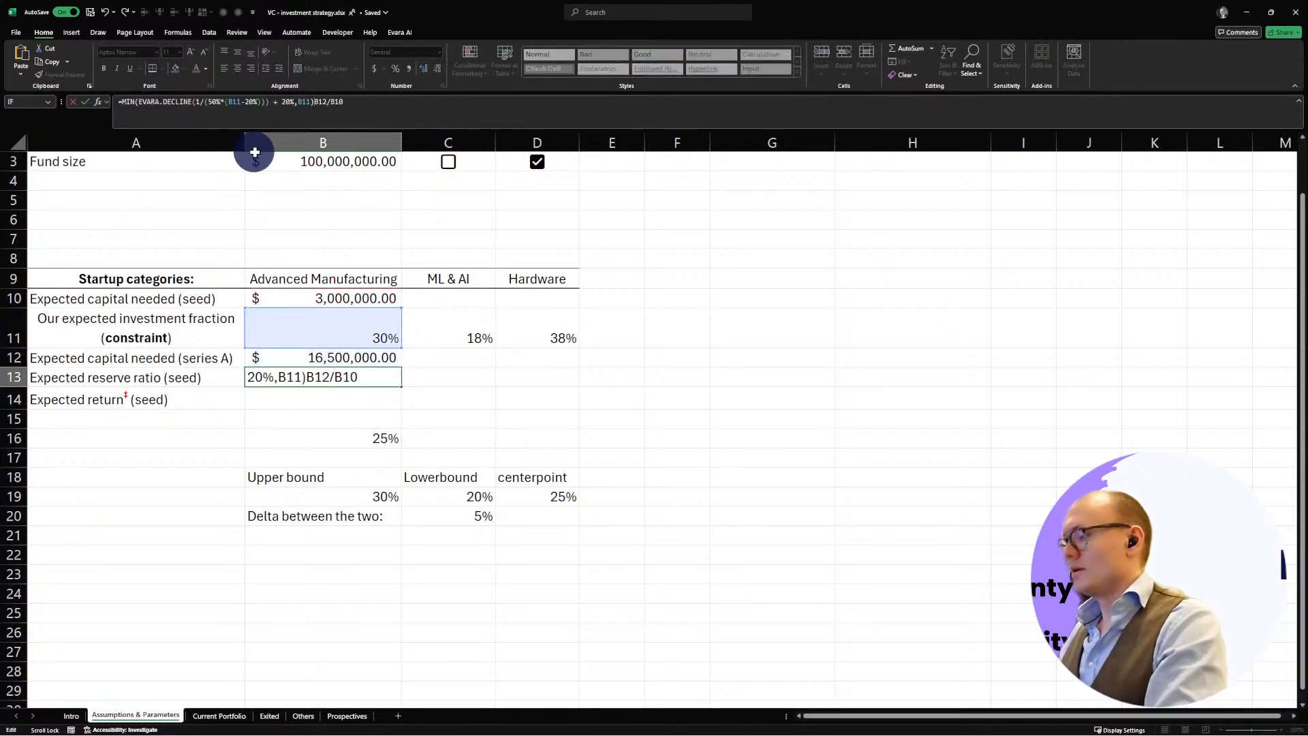
{"action": "key", "text": "Return"}
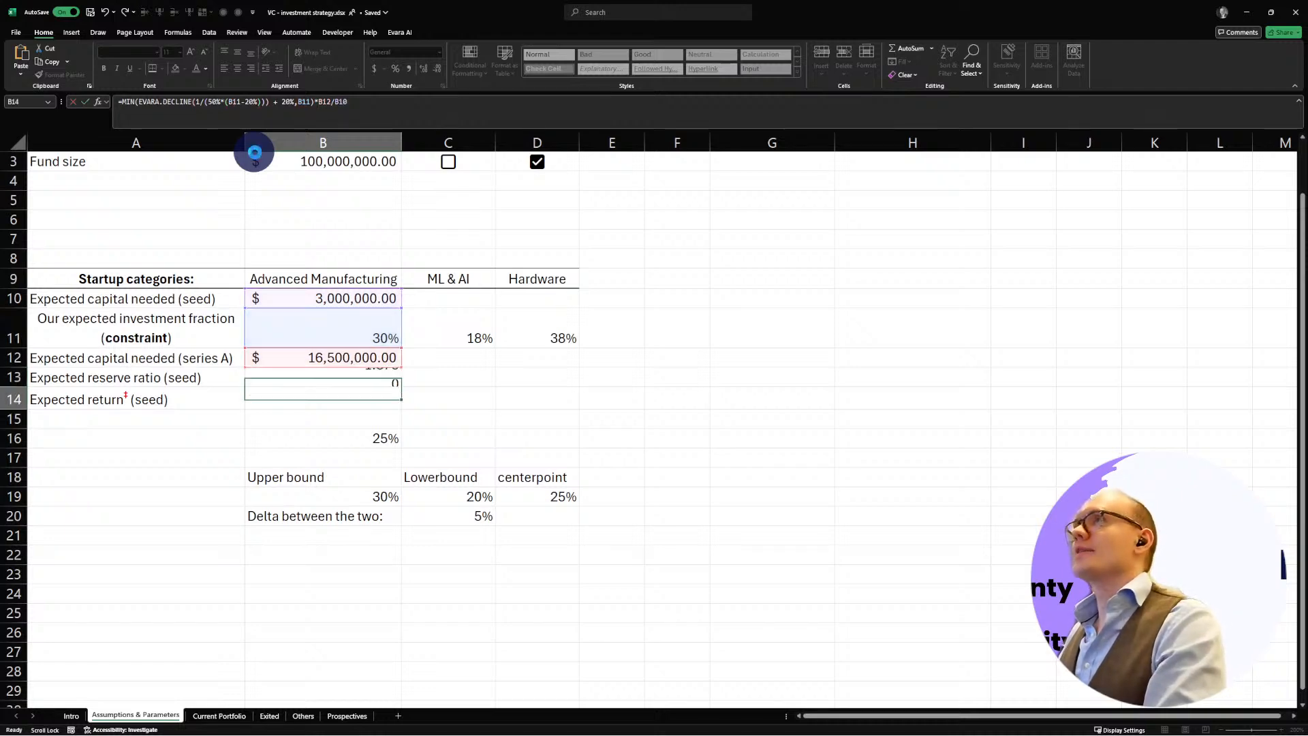
{"action": "scroll", "coordinate": [255, 152], "scroll_direction": "up", "scroll_amount": 1}
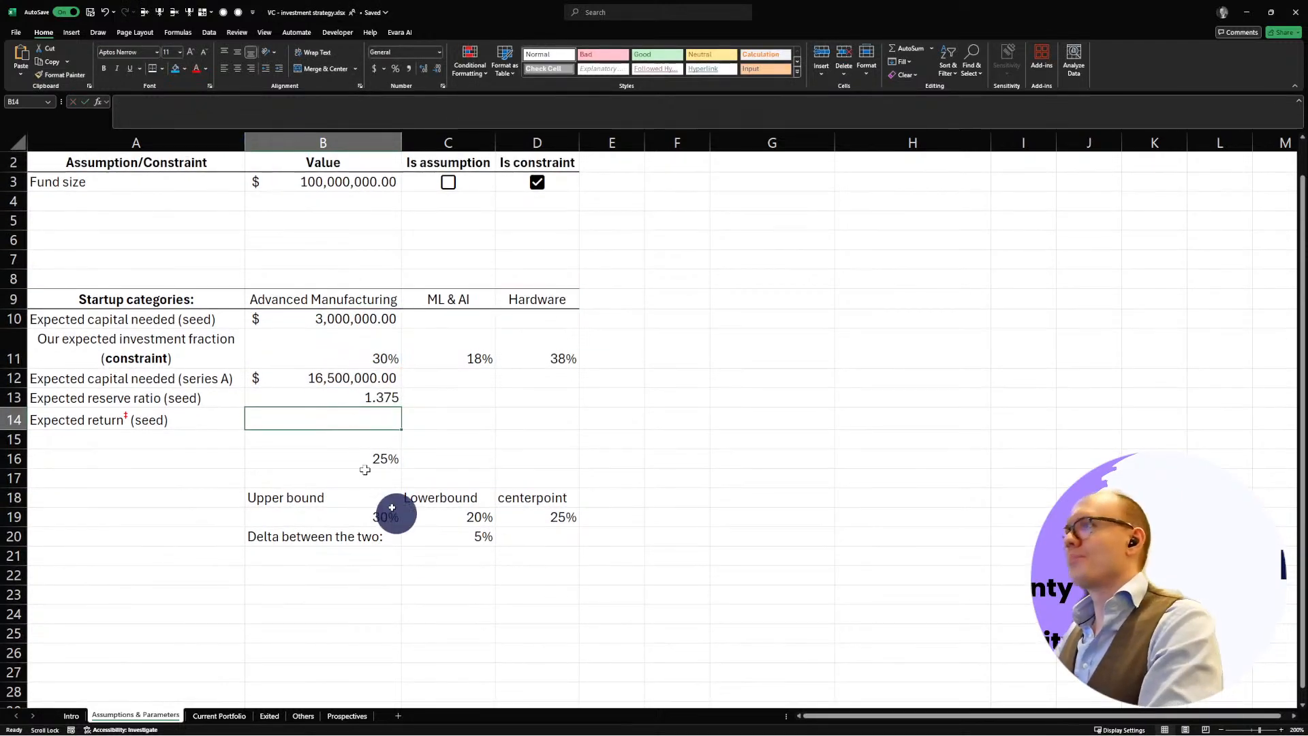
{"action": "left_click", "coordinate": [335, 400]}
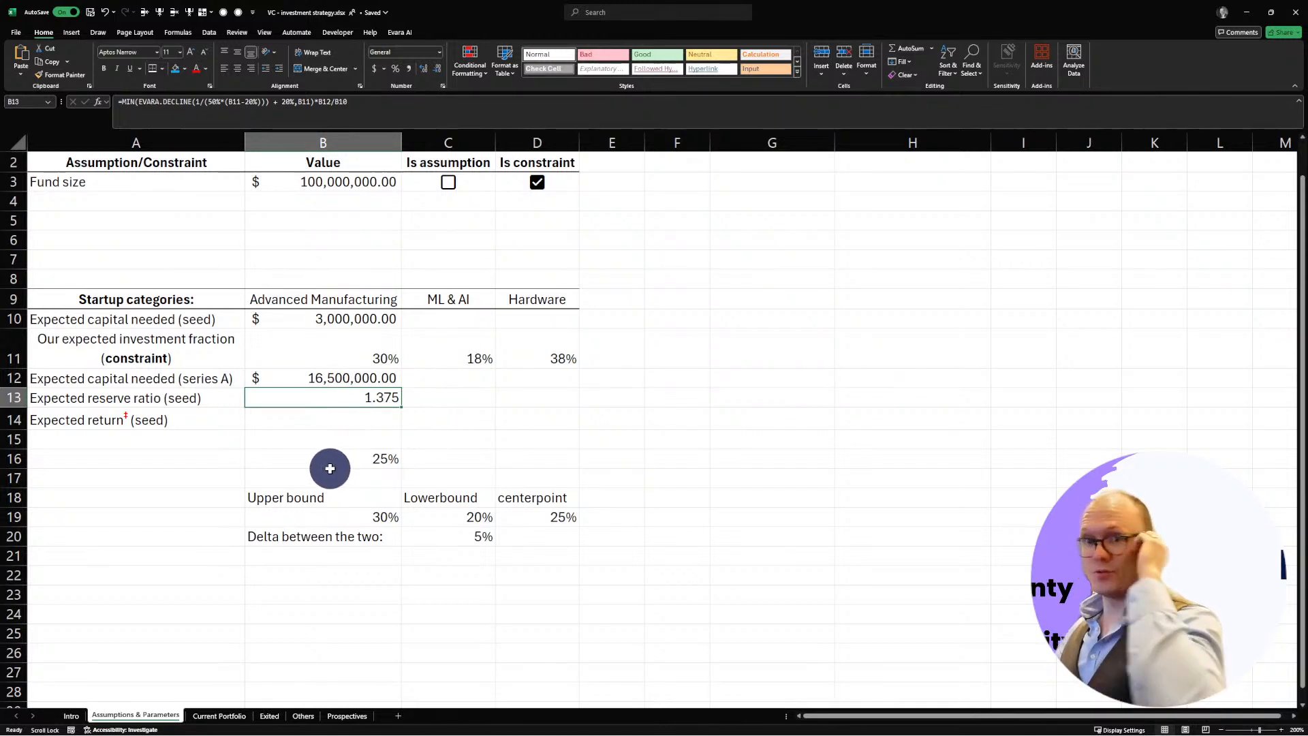
Step: Clear the scratch formula and worked centerpoint example in B16:D20
{"action": "left_click_drag", "start_coordinate": [324, 464], "coordinate": [563, 540]}
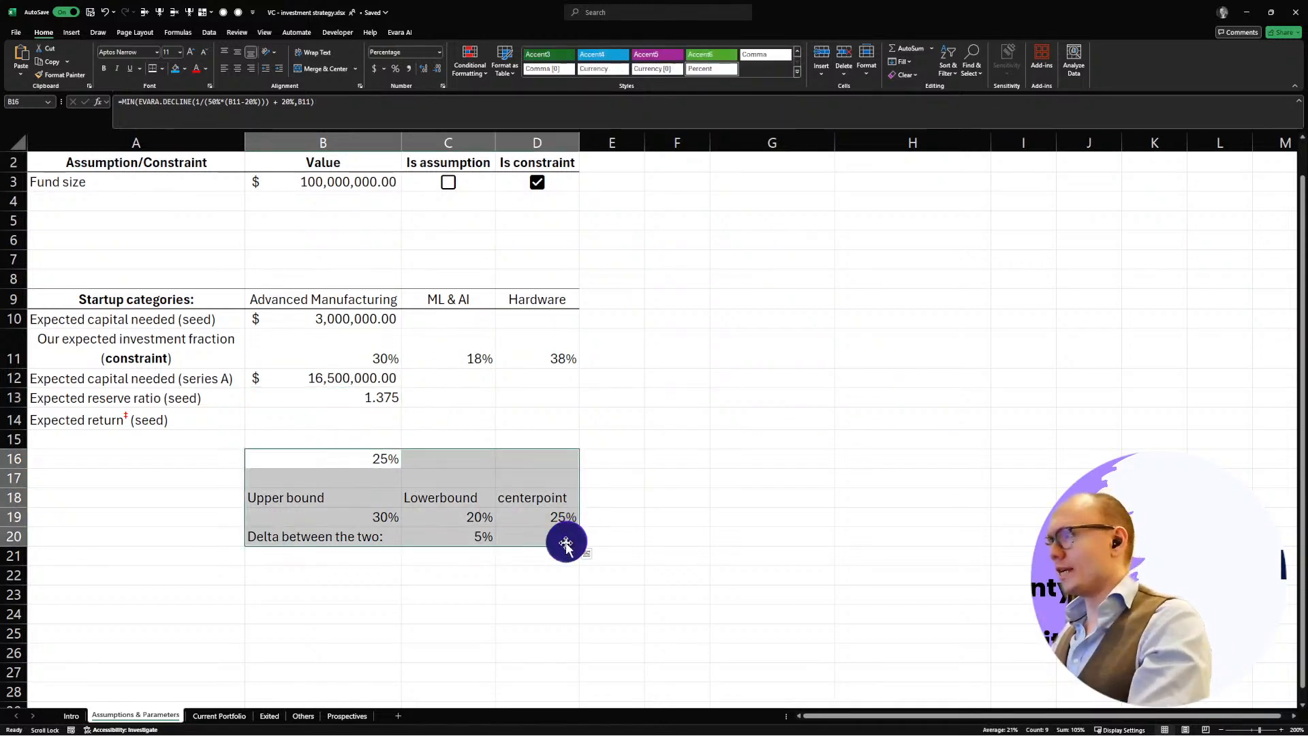
{"action": "key", "text": "Delete"}
{"action": "left_click", "coordinate": [373, 608]}
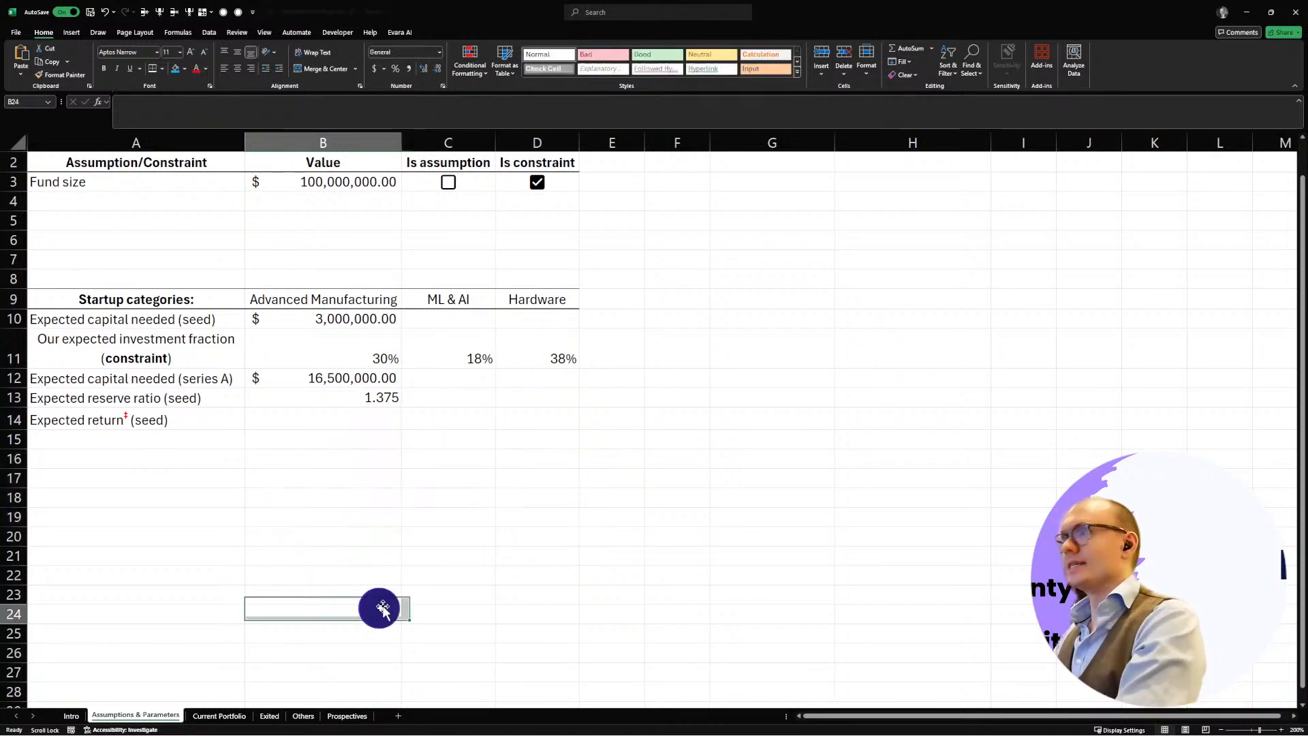
Step: Switch the Evara model from the default scenario to dynamic scenarios
{"action": "left_click", "coordinate": [345, 395]}
{"action": "left_click", "coordinate": [417, 516]}
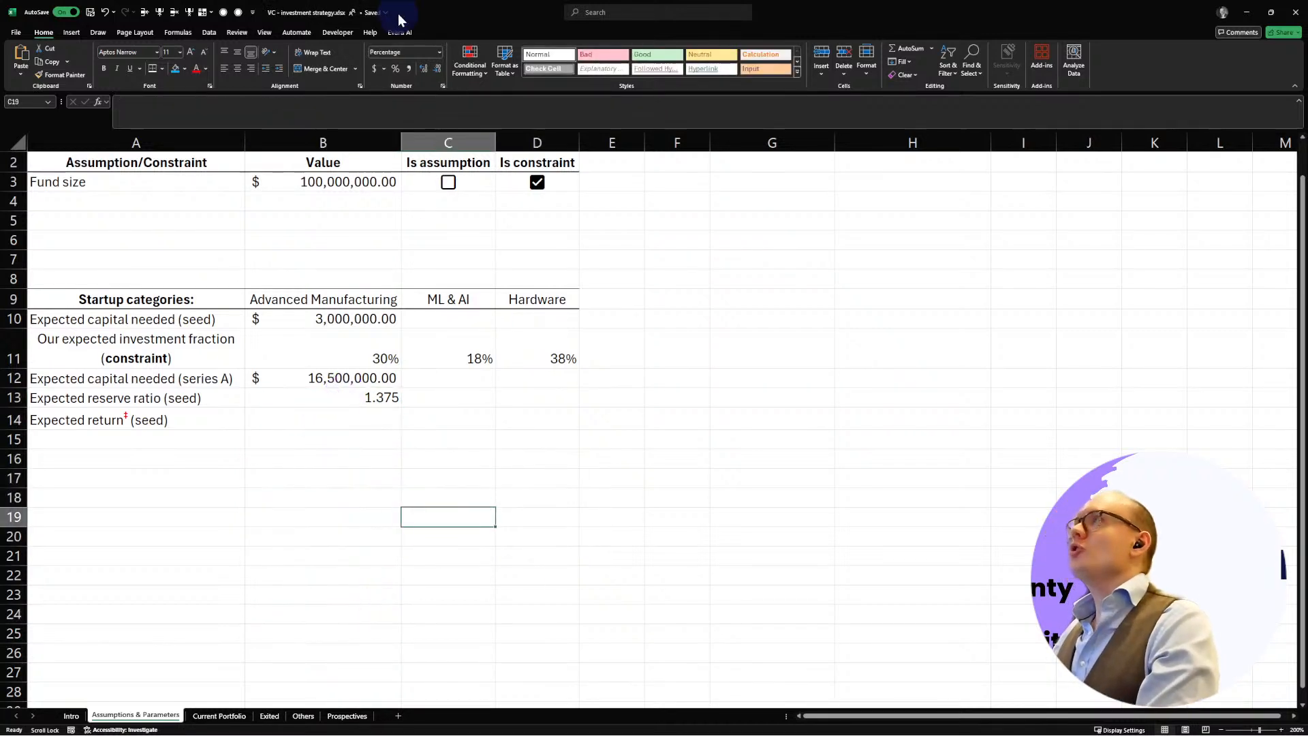
{"action": "left_click", "coordinate": [401, 32]}
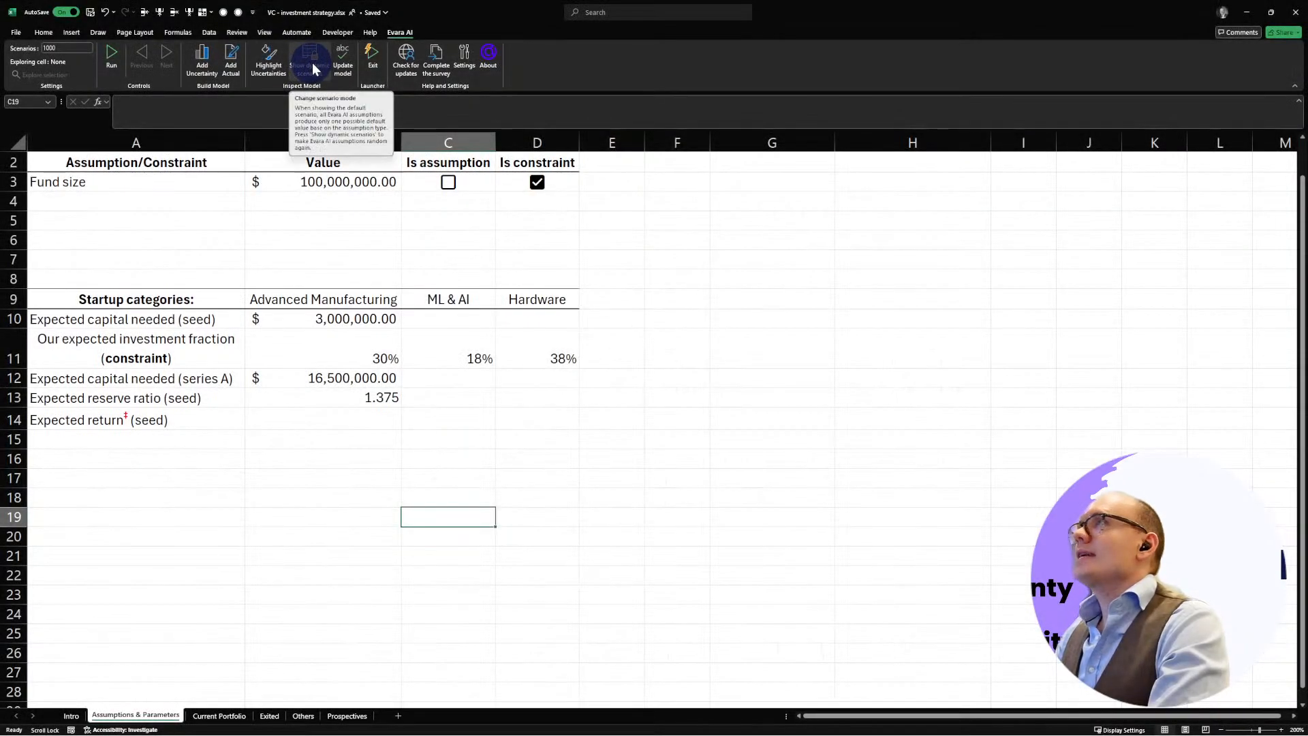
{"action": "left_click", "coordinate": [310, 62]}
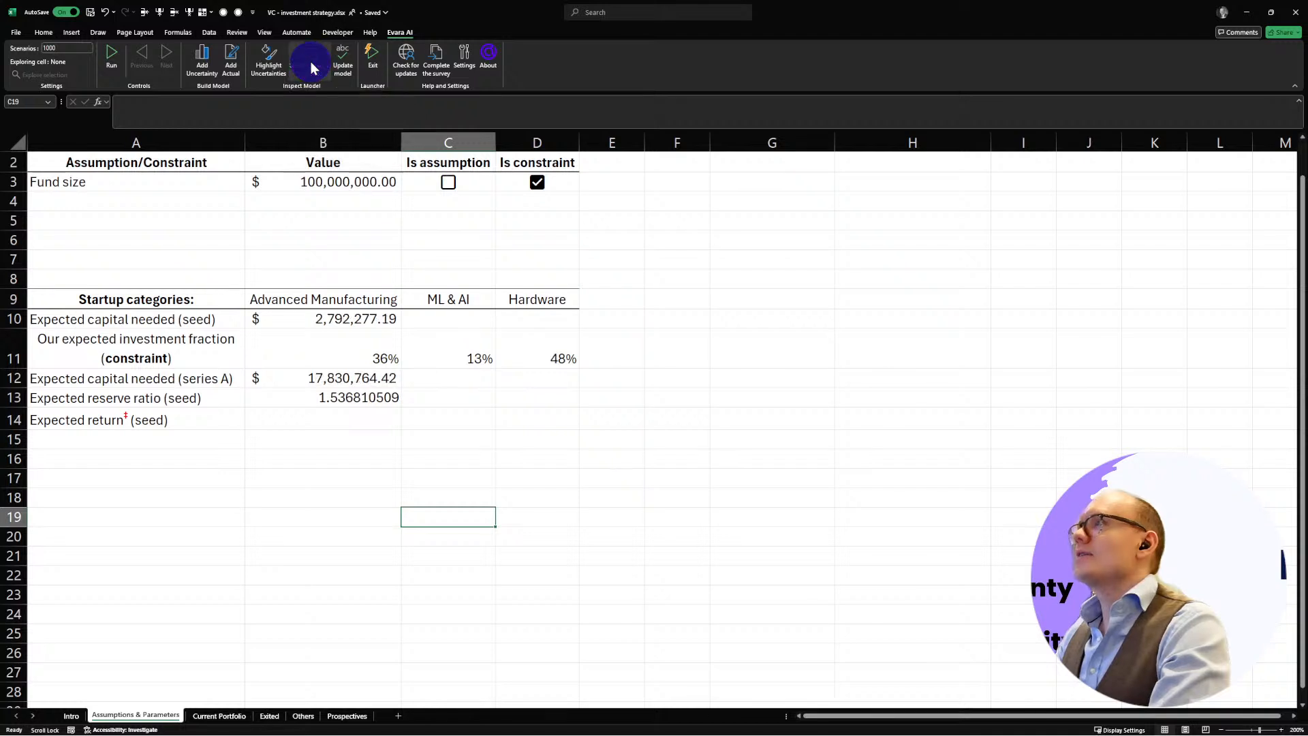
Step: Format the Advanced Manufacturing reserve ratio in B13 to show two decimal places
{"action": "left_click", "coordinate": [352, 402]}
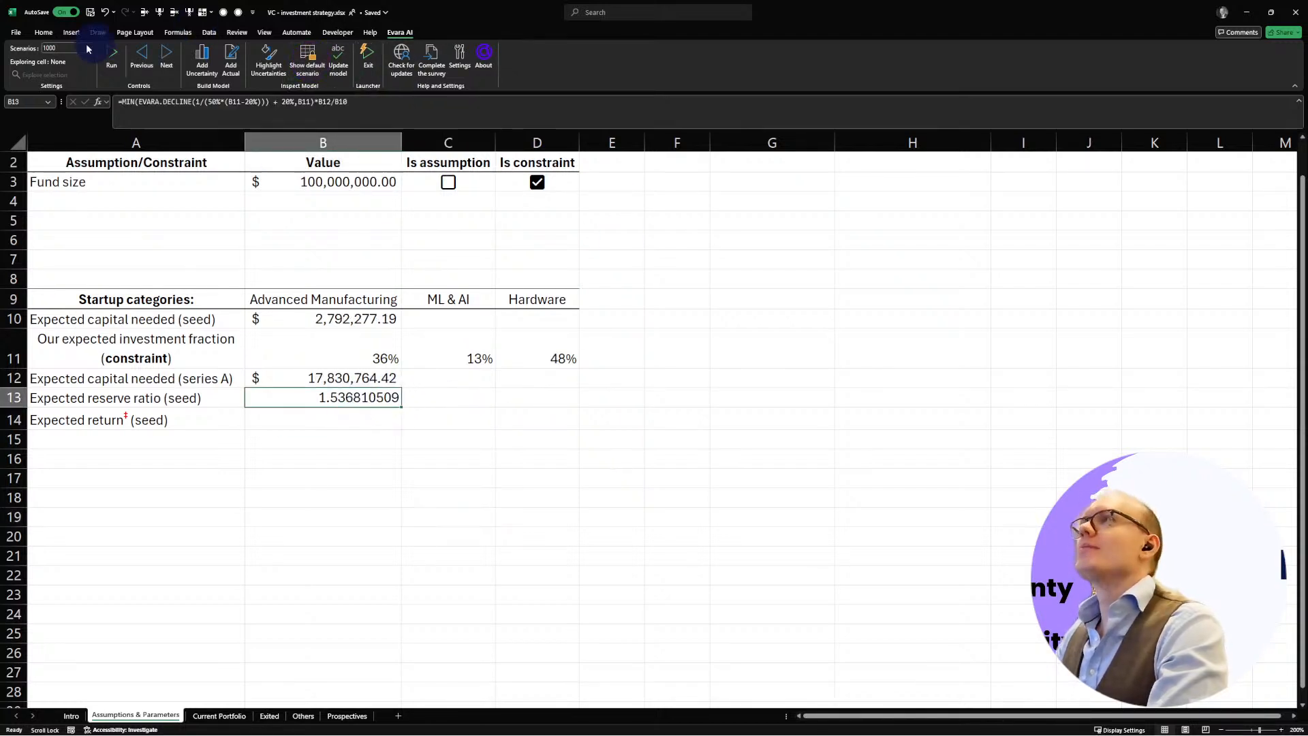
{"action": "left_click", "coordinate": [50, 32]}
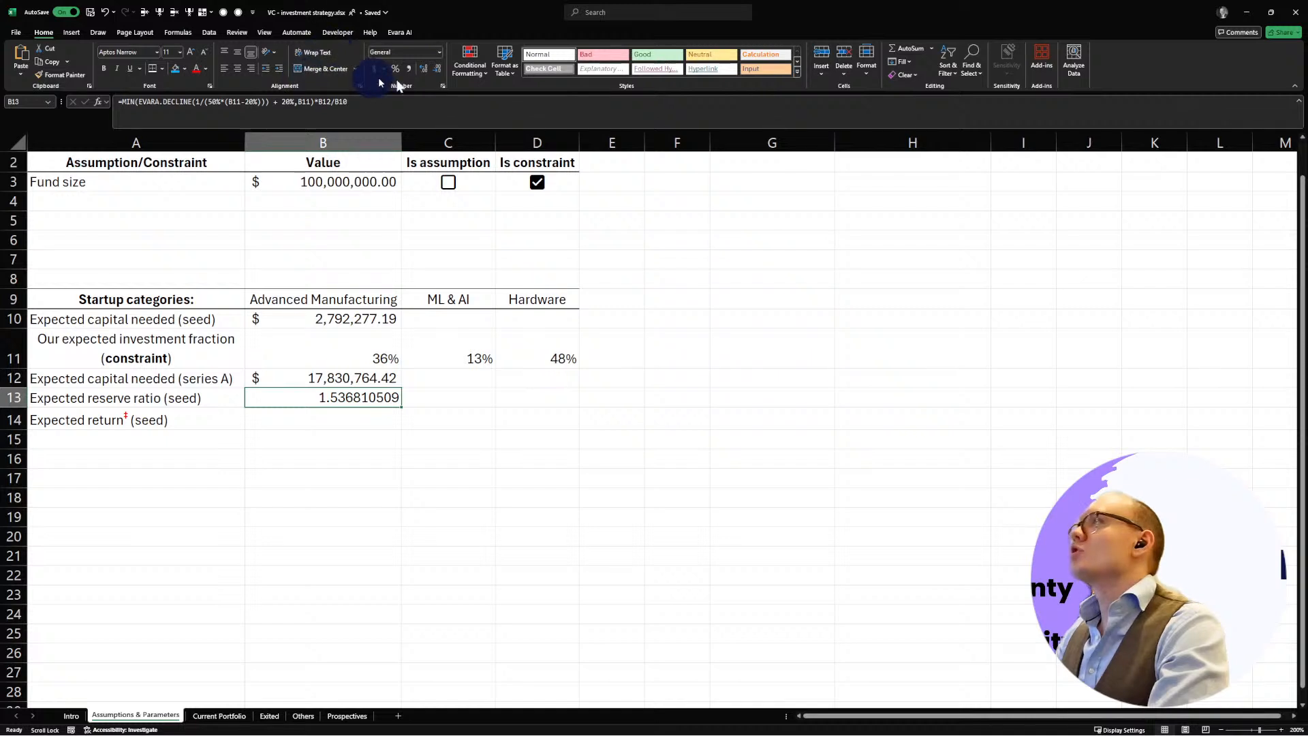
{"action": "left_click", "coordinate": [436, 68]}
{"action": "left_click", "coordinate": [436, 68]}
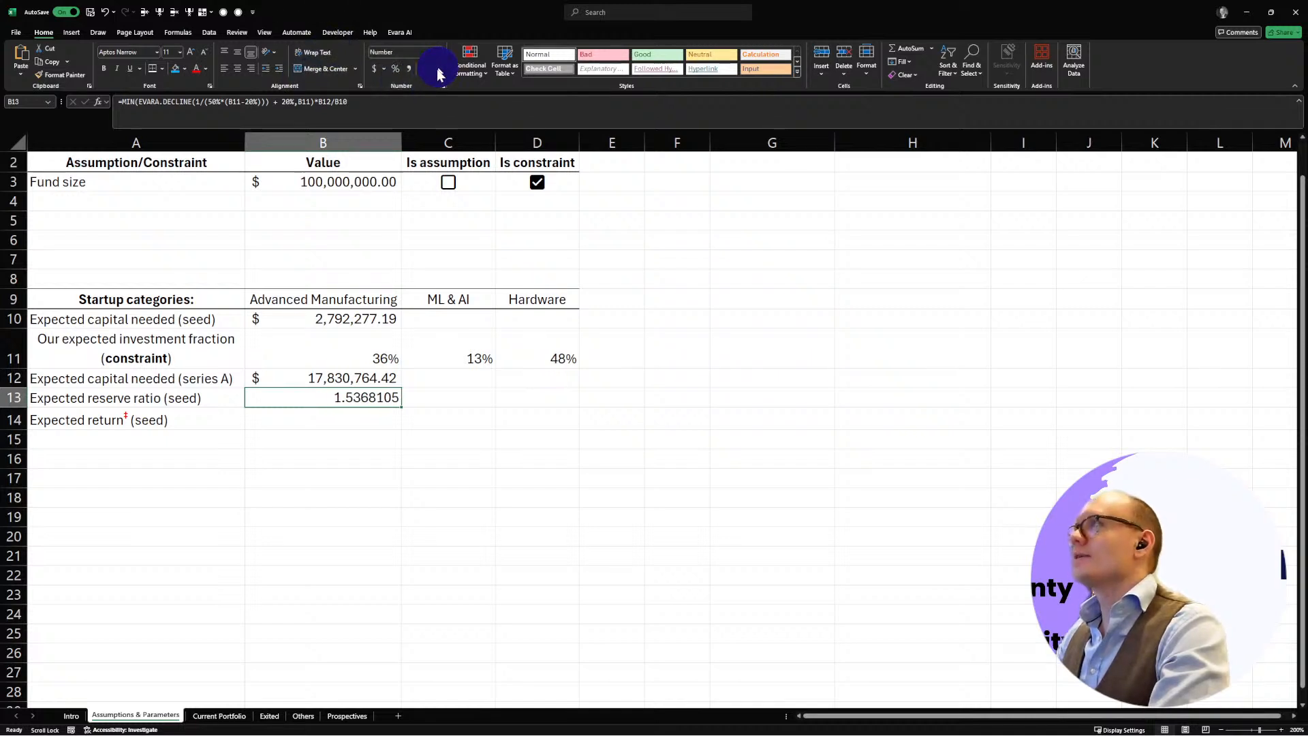
{"action": "left_click", "coordinate": [436, 68]}
{"action": "left_click", "coordinate": [436, 68]}
{"action": "left_click", "coordinate": [436, 68]}
{"action": "left_click", "coordinate": [436, 68]}
{"action": "left_click", "coordinate": [436, 68]}
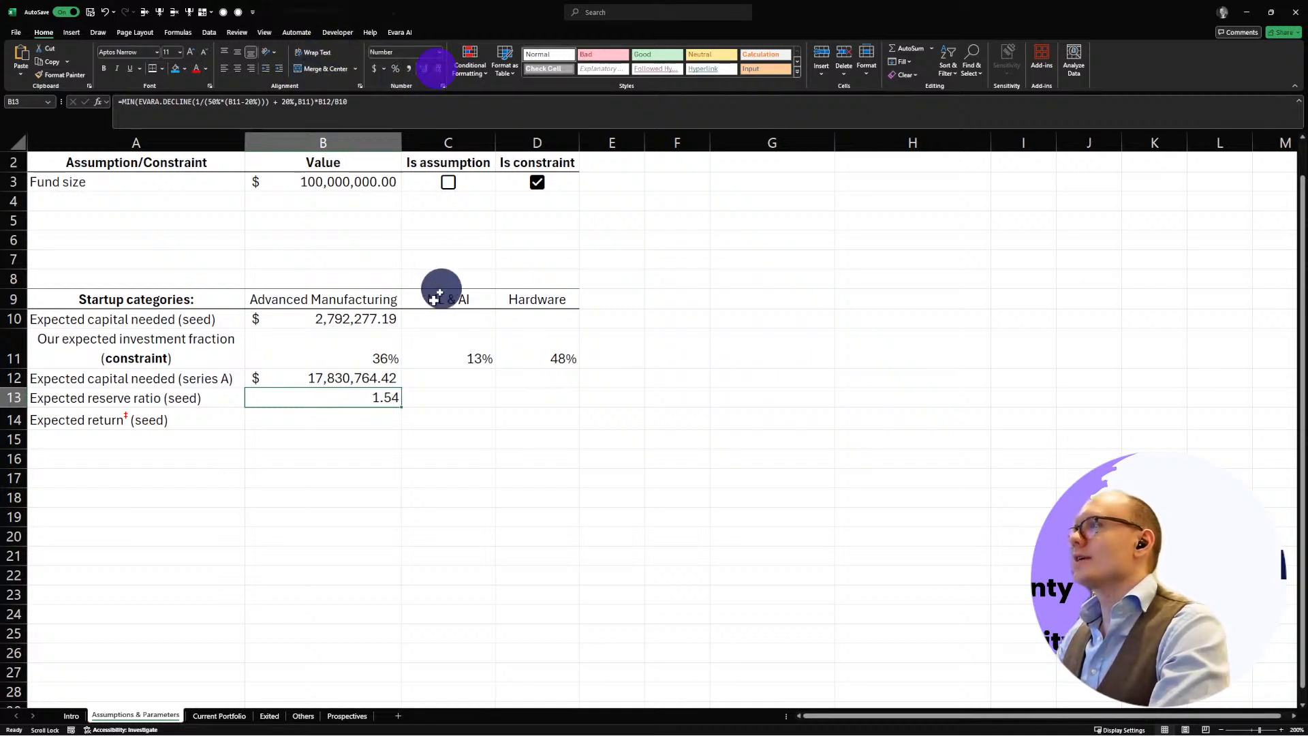
Step: Review the Advanced Manufacturing seed capital and investment fraction formulas in B10 and B11 as inputs to the reserve ratio
{"action": "left_click", "coordinate": [347, 378]}
{"action": "left_click", "coordinate": [327, 320]}
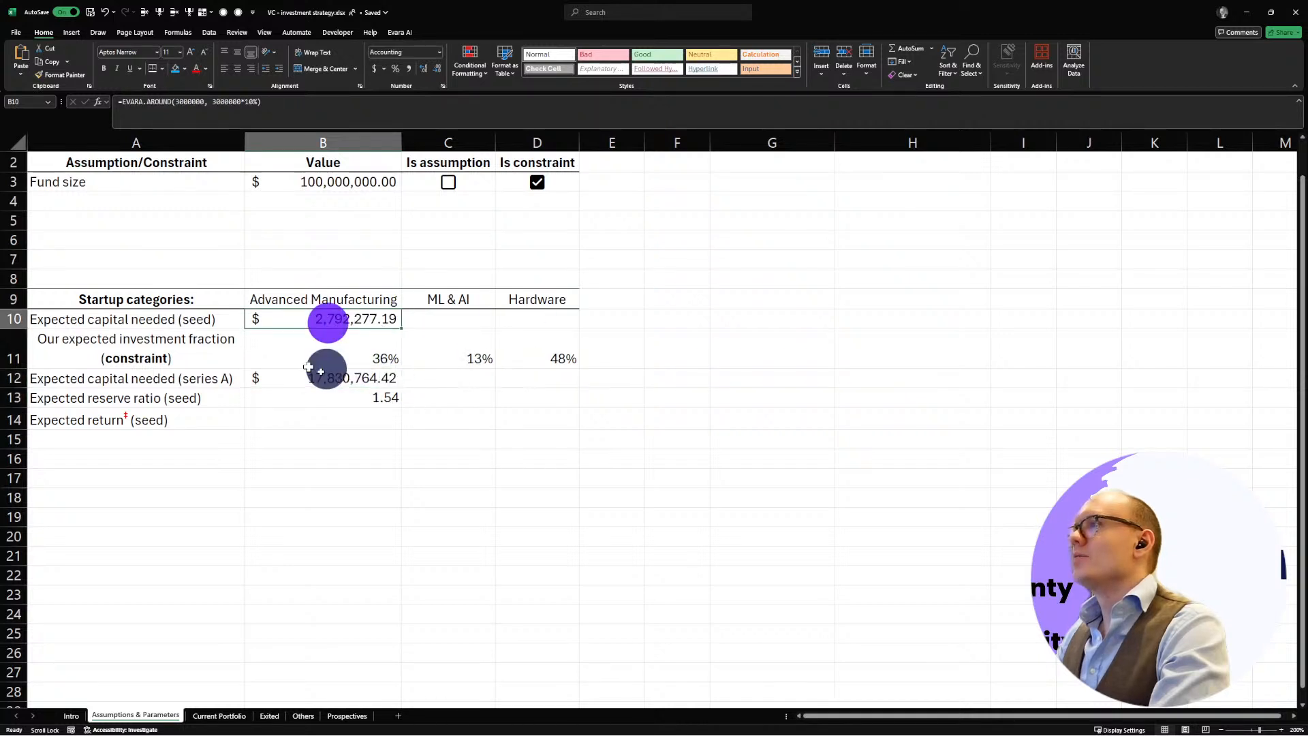
{"action": "left_click", "coordinate": [348, 402]}
{"action": "left_click", "coordinate": [363, 441]}
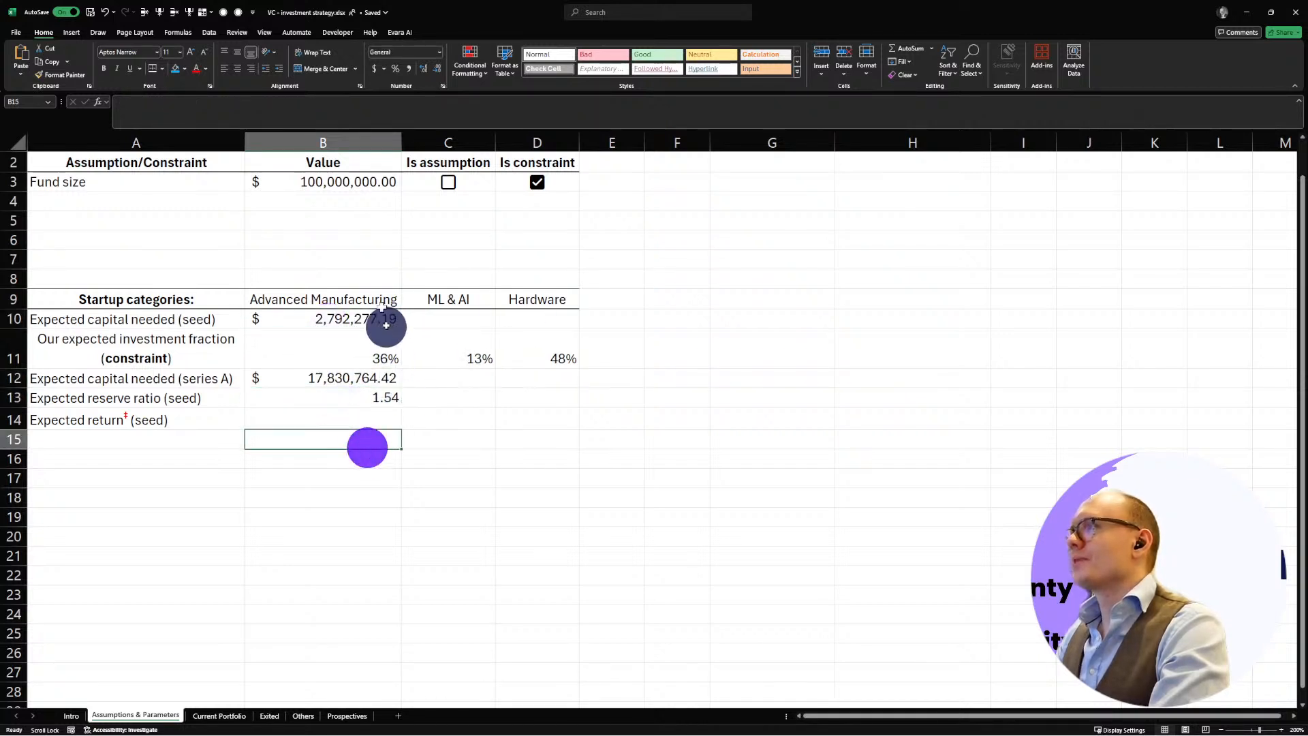
{"action": "left_click", "coordinate": [401, 33]}
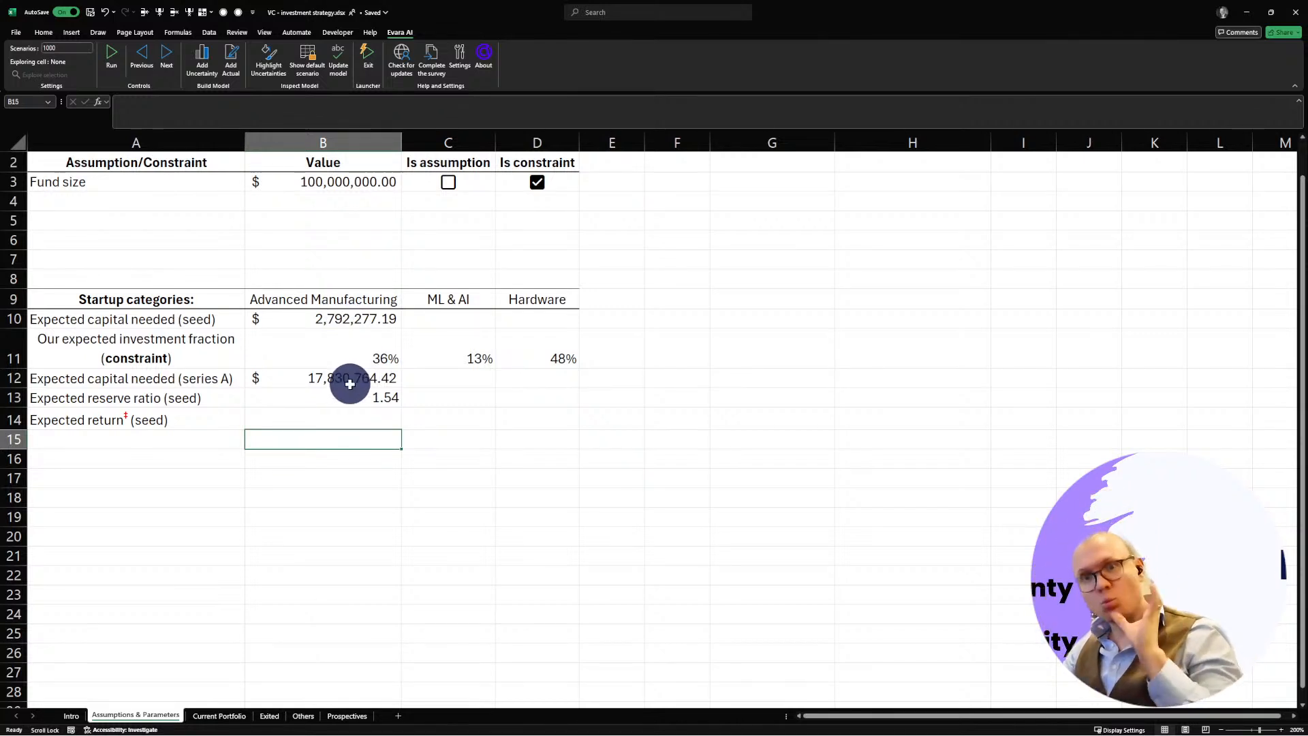
{"action": "left_click_drag", "start_coordinate": [332, 318], "coordinate": [355, 400]}
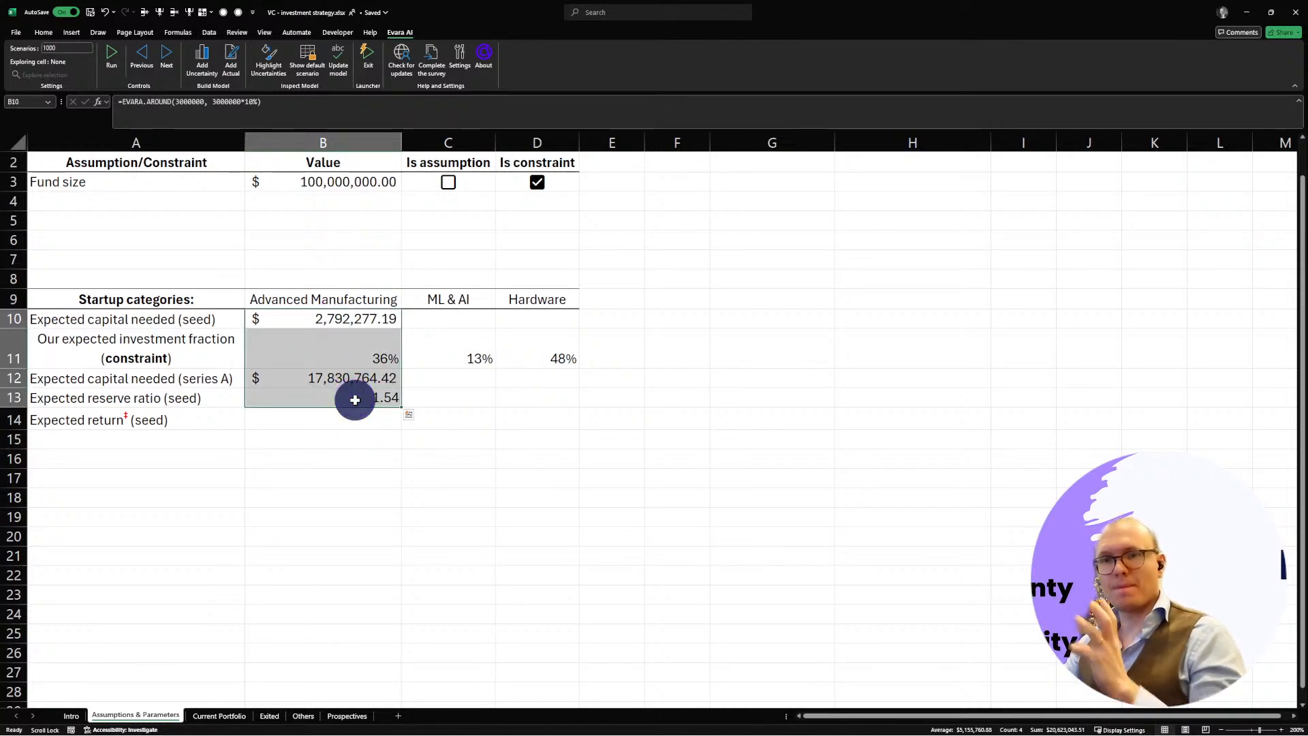
{"action": "left_click", "coordinate": [327, 317]}
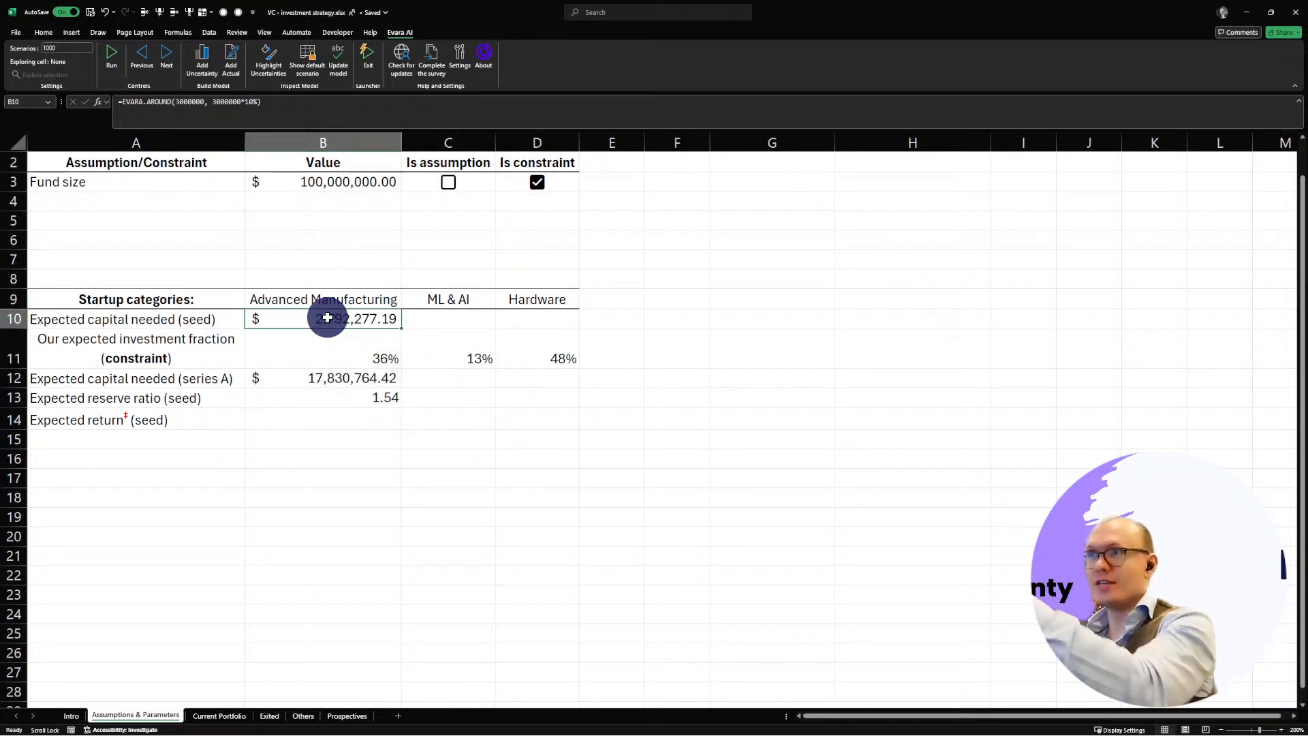
{"action": "left_click", "coordinate": [319, 357]}
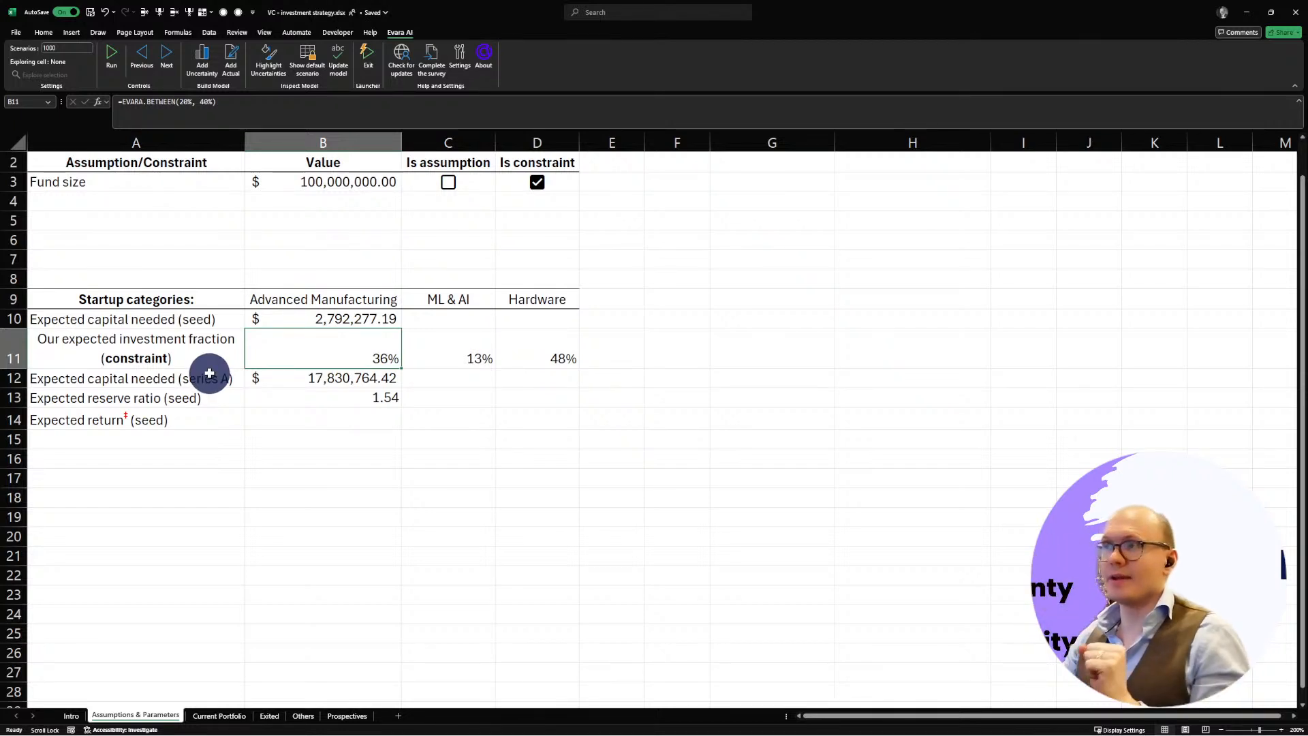
{"action": "left_click", "coordinate": [312, 319]}
{"action": "left_click", "coordinate": [315, 345]}
{"action": "left_click", "coordinate": [310, 316]}
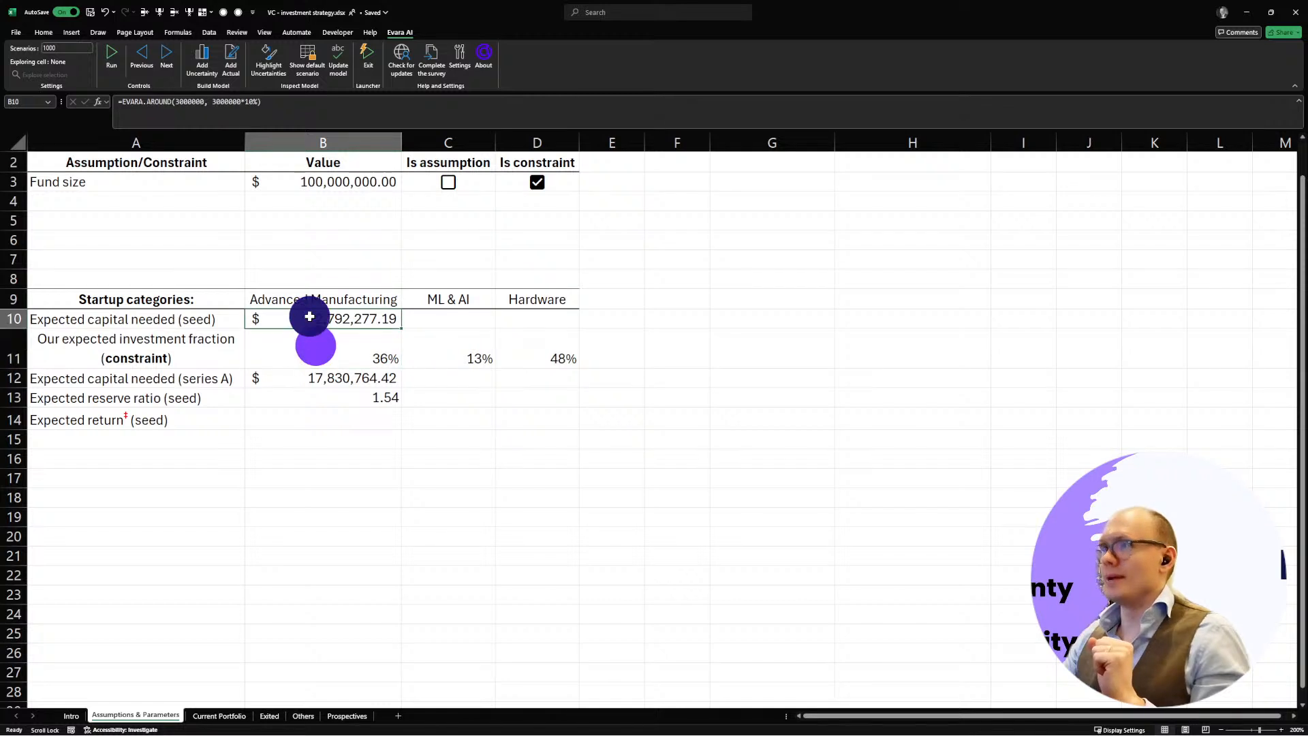
{"action": "left_click", "coordinate": [278, 347]}
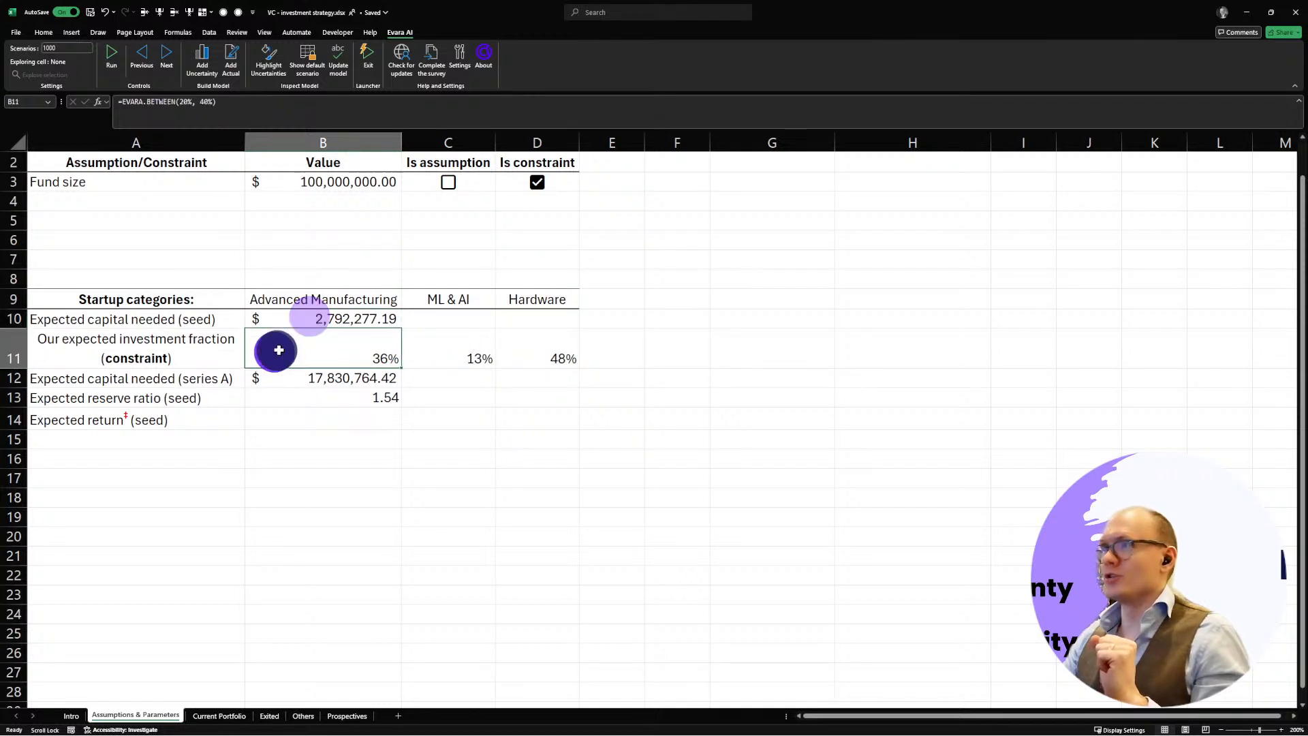
Step: Examine how the series A capital formula in B12 builds on the seed capital in B10
{"action": "left_click", "coordinate": [320, 381]}
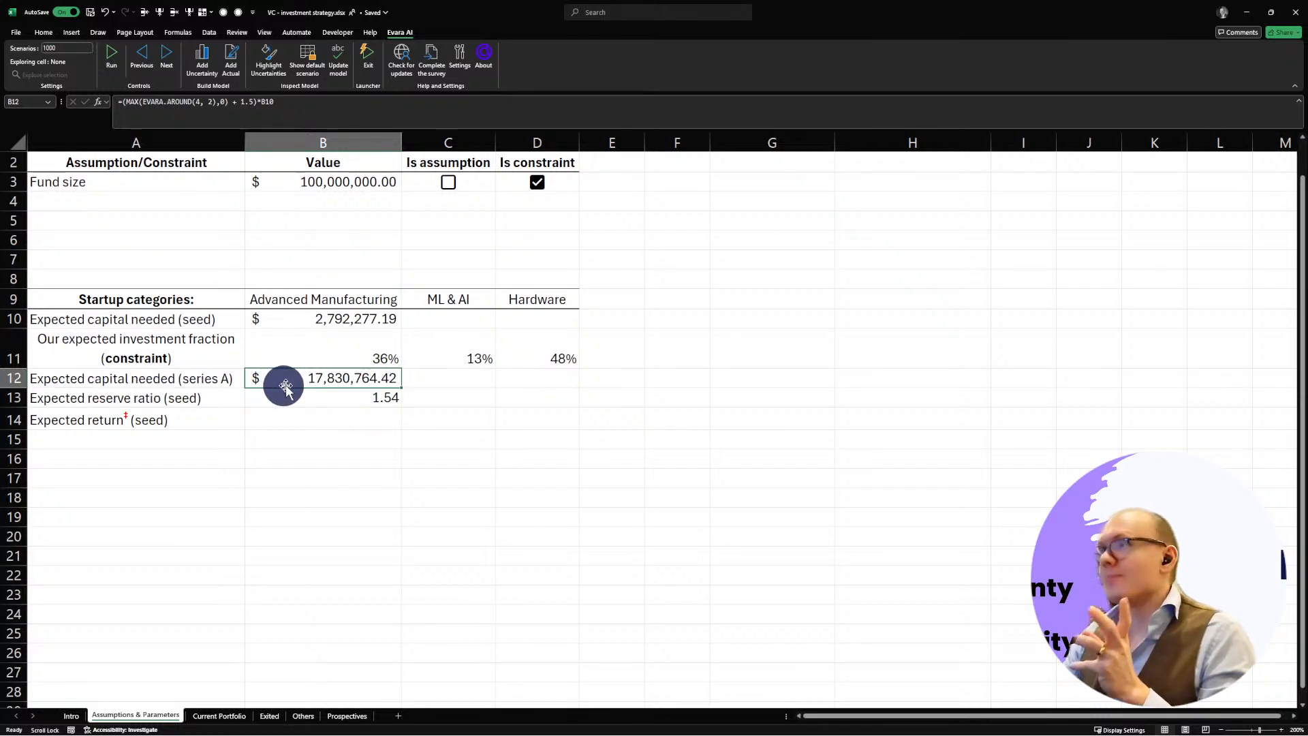
{"action": "left_click", "coordinate": [158, 109]}
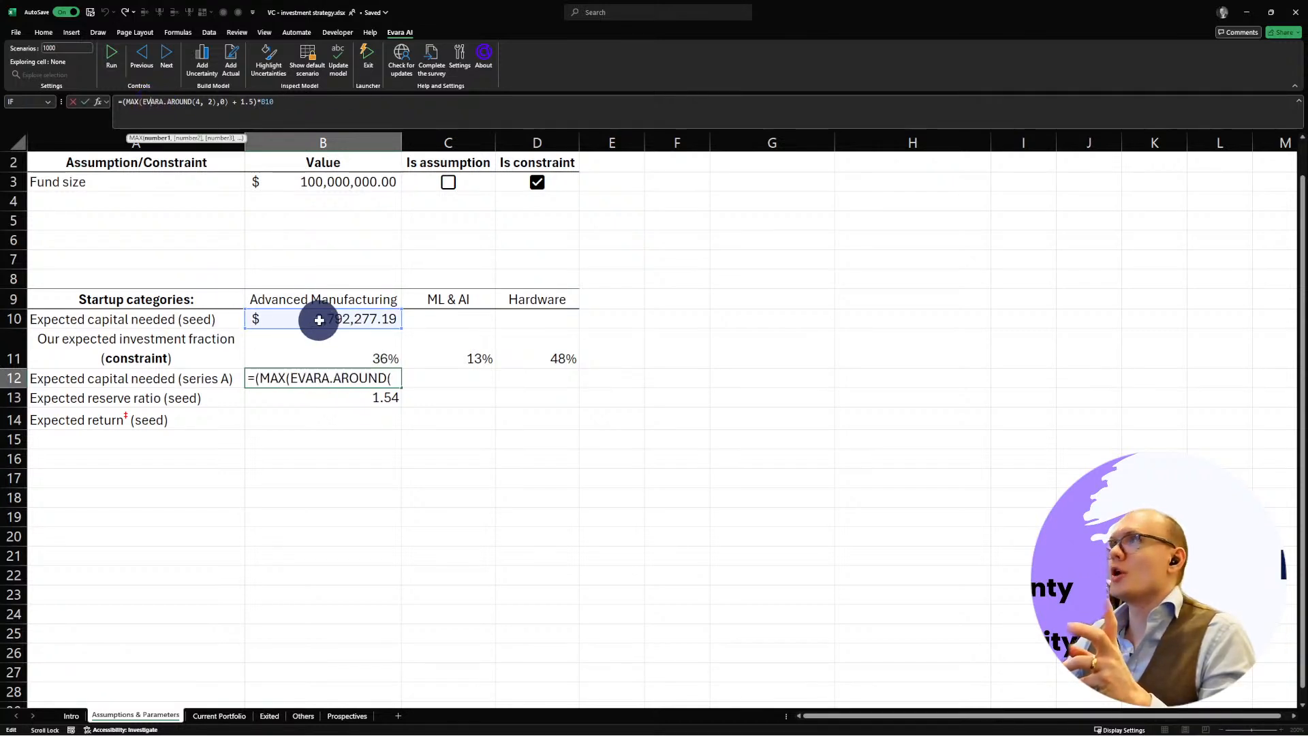
{"action": "left_click", "coordinate": [291, 104]}
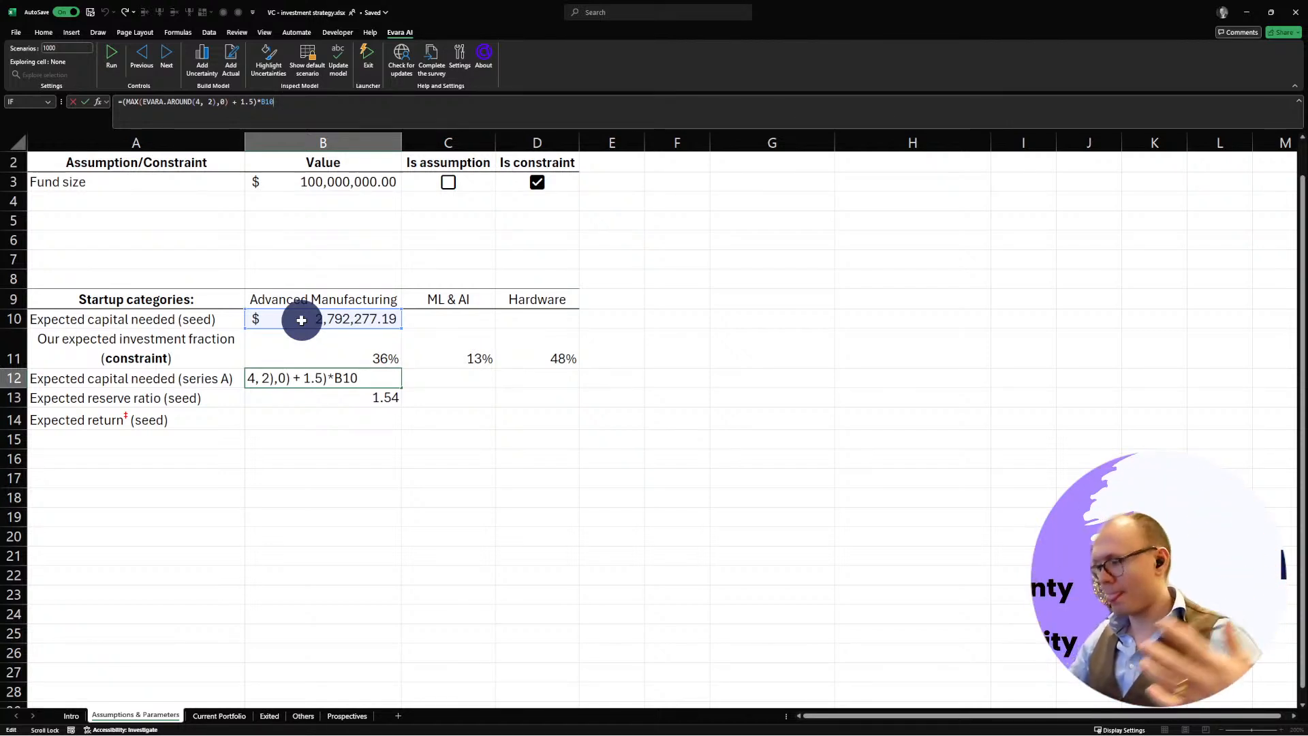
{"action": "key", "text": "Return"}
{"action": "scroll", "coordinate": [300, 318], "scroll_direction": "up", "scroll_amount": 1}
{"action": "left_click", "coordinate": [350, 532]}
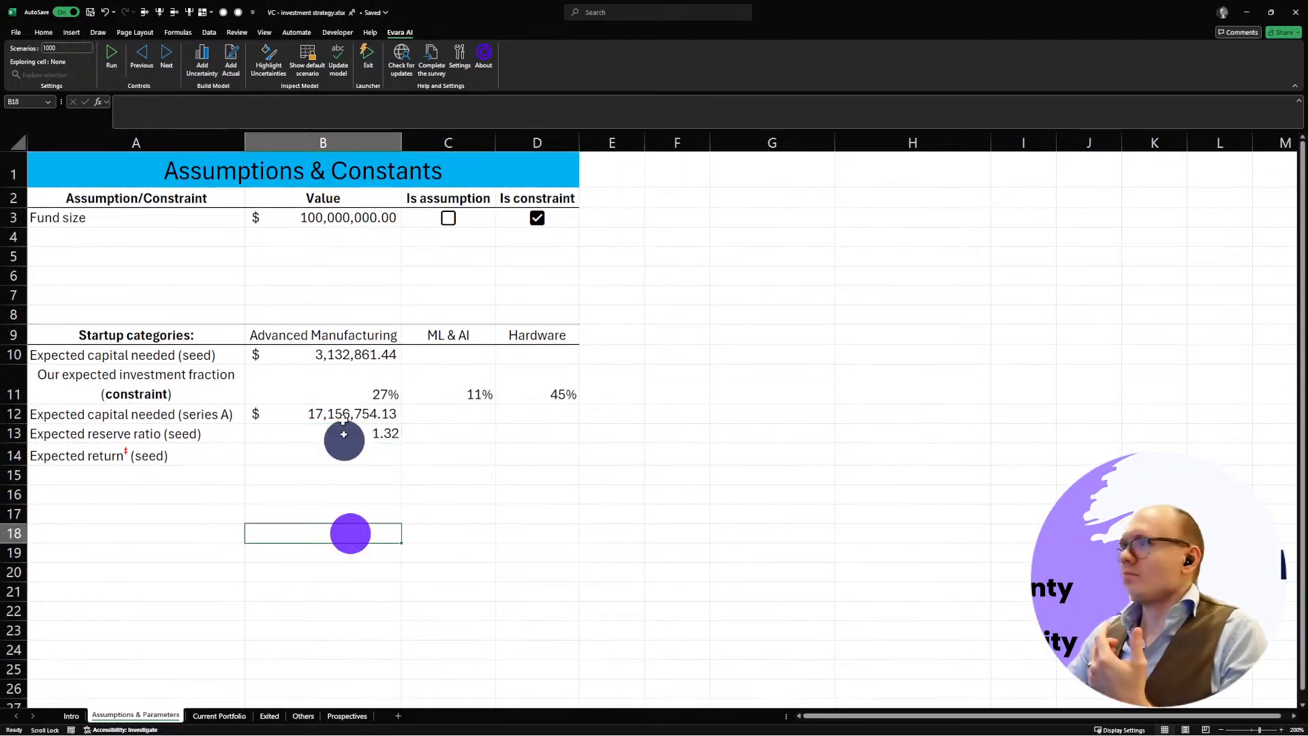
{"action": "left_click", "coordinate": [350, 414]}
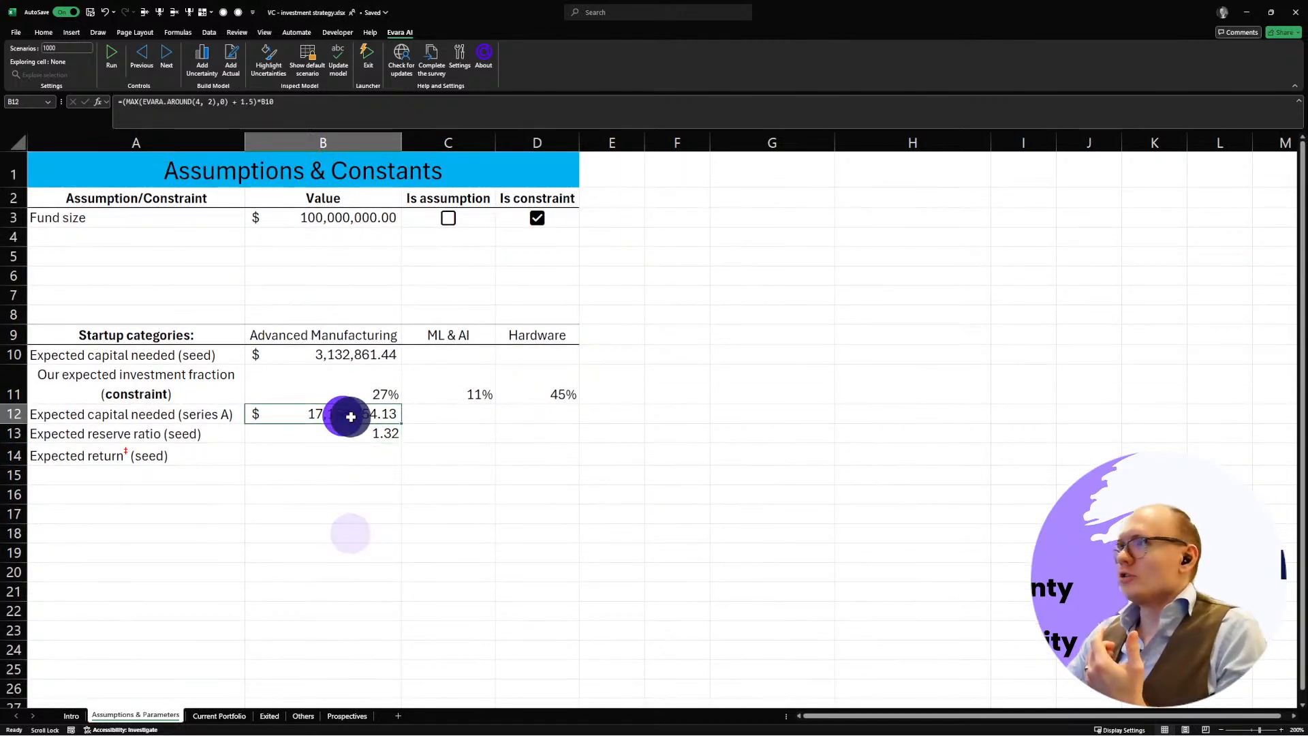
{"action": "left_click", "coordinate": [383, 114]}
{"action": "key", "text": "Return"}
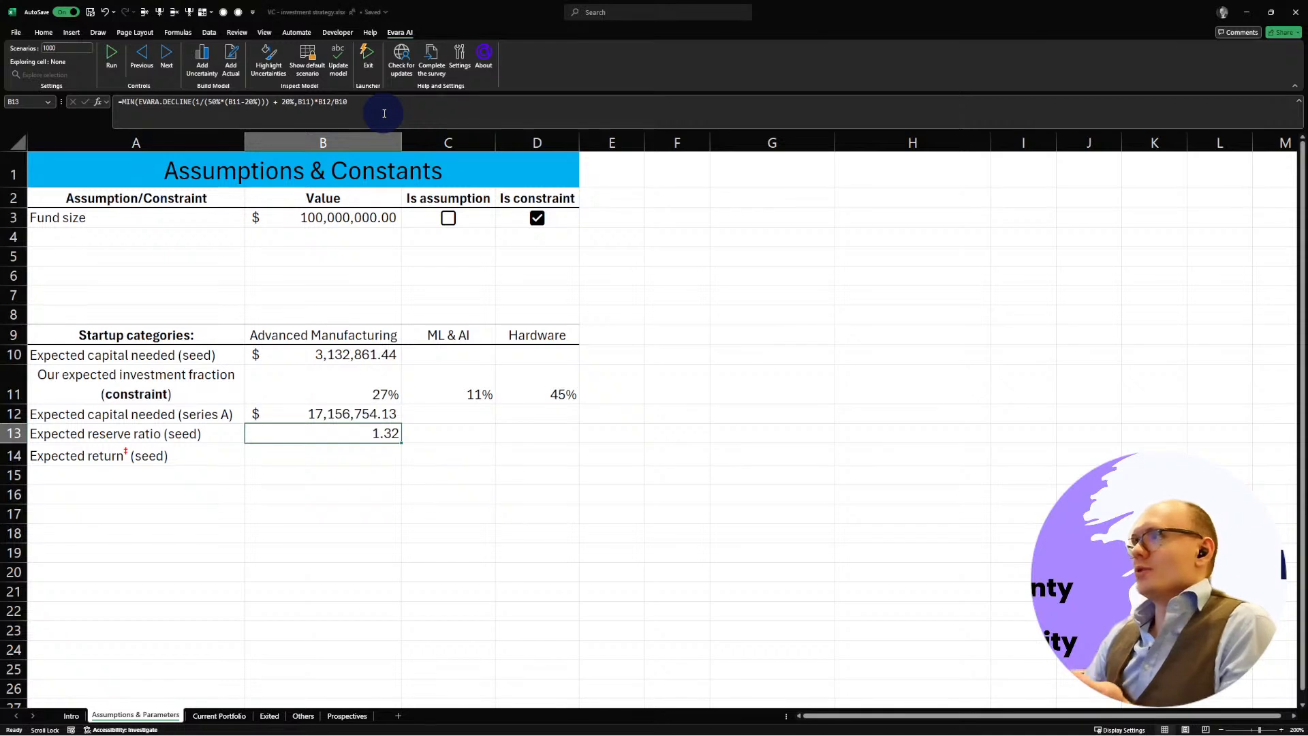
{"action": "left_click", "coordinate": [351, 476]}
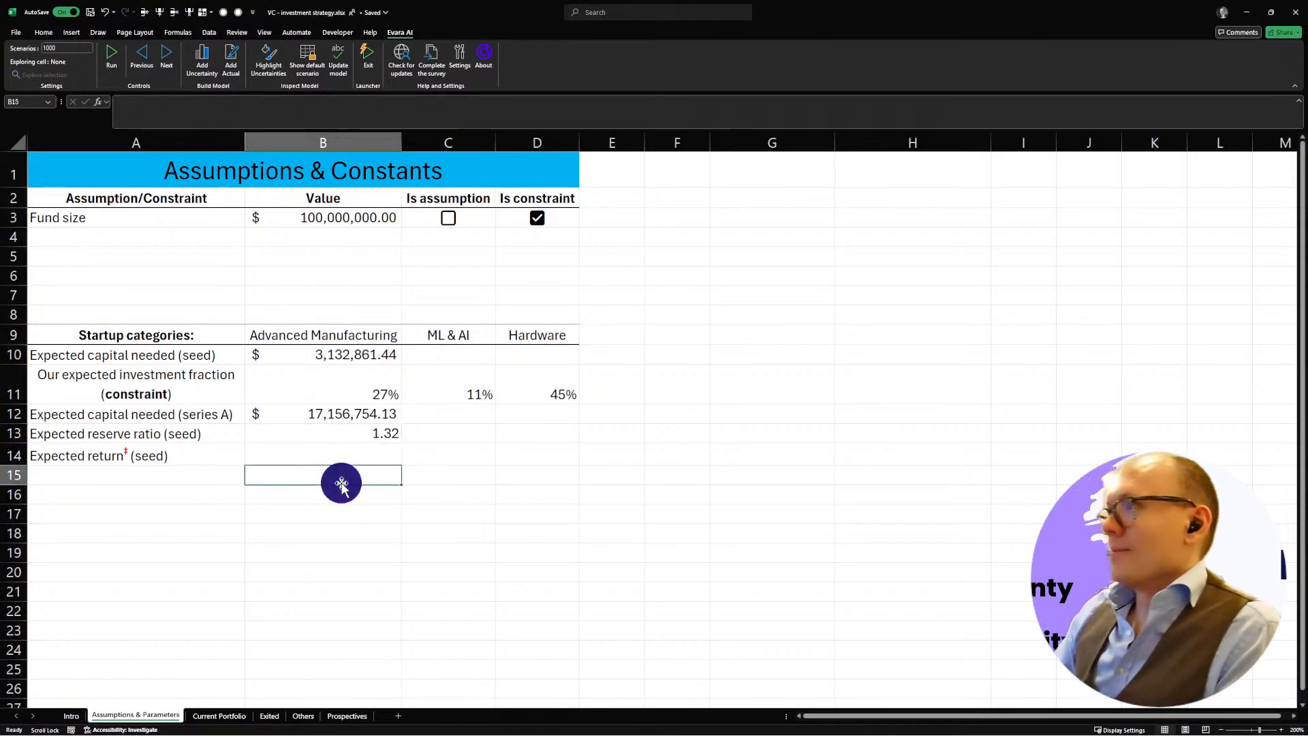
Step: Inspect the expected reserve ratio formula in B13 and the cells it references
{"action": "left_click", "coordinate": [129, 429]}
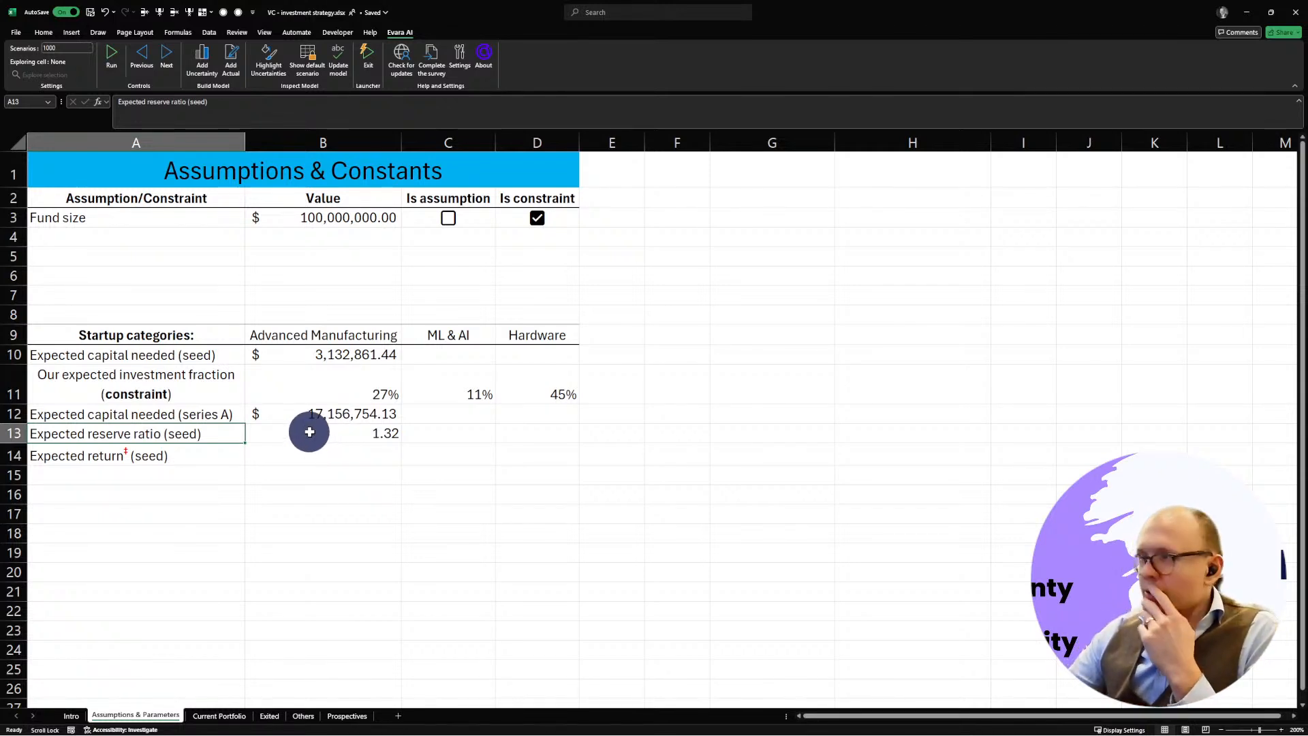
{"action": "left_click", "coordinate": [307, 436]}
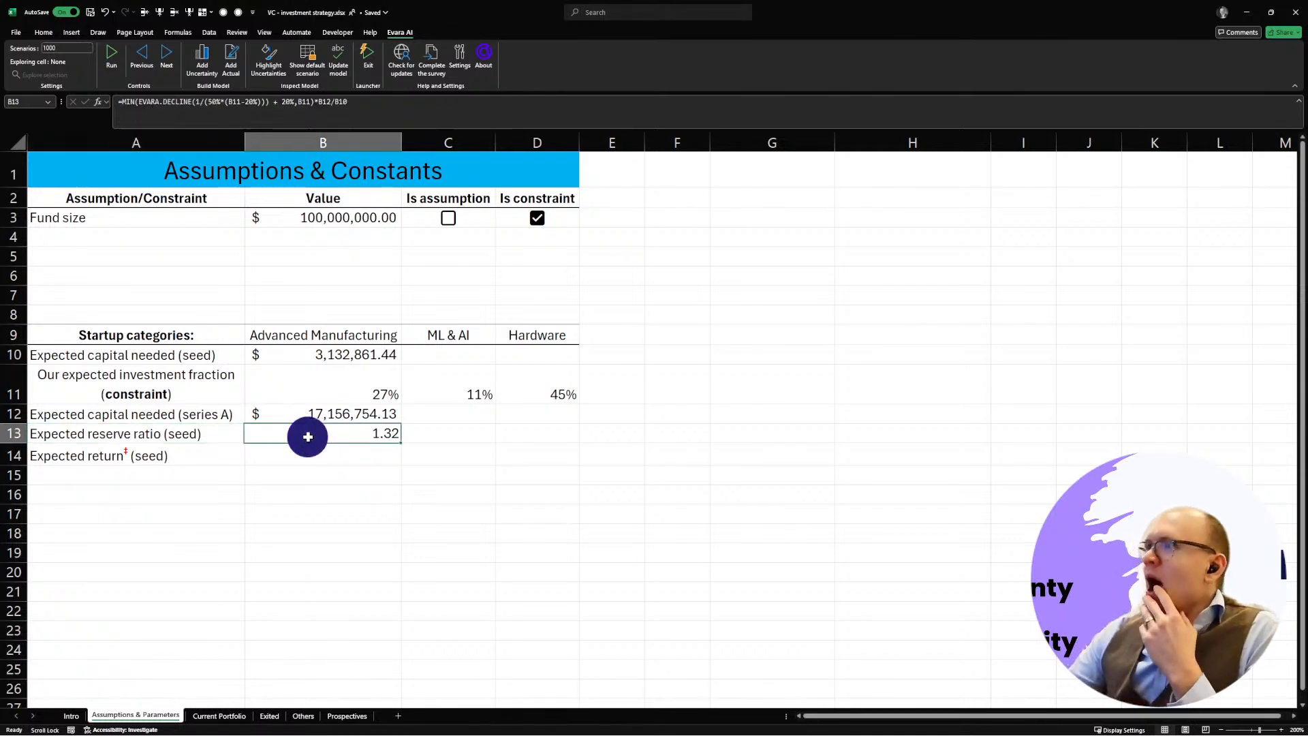
{"action": "left_click", "coordinate": [359, 104]}
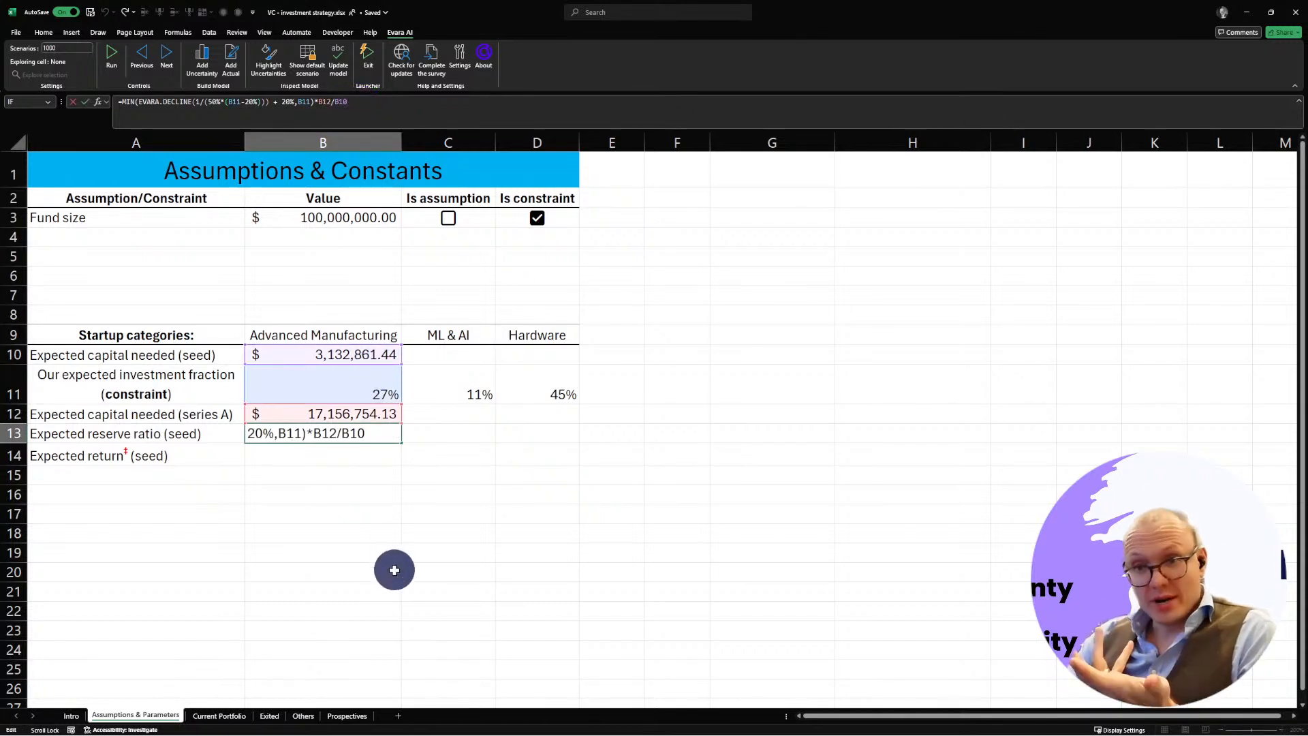
{"action": "key", "text": "Return"}
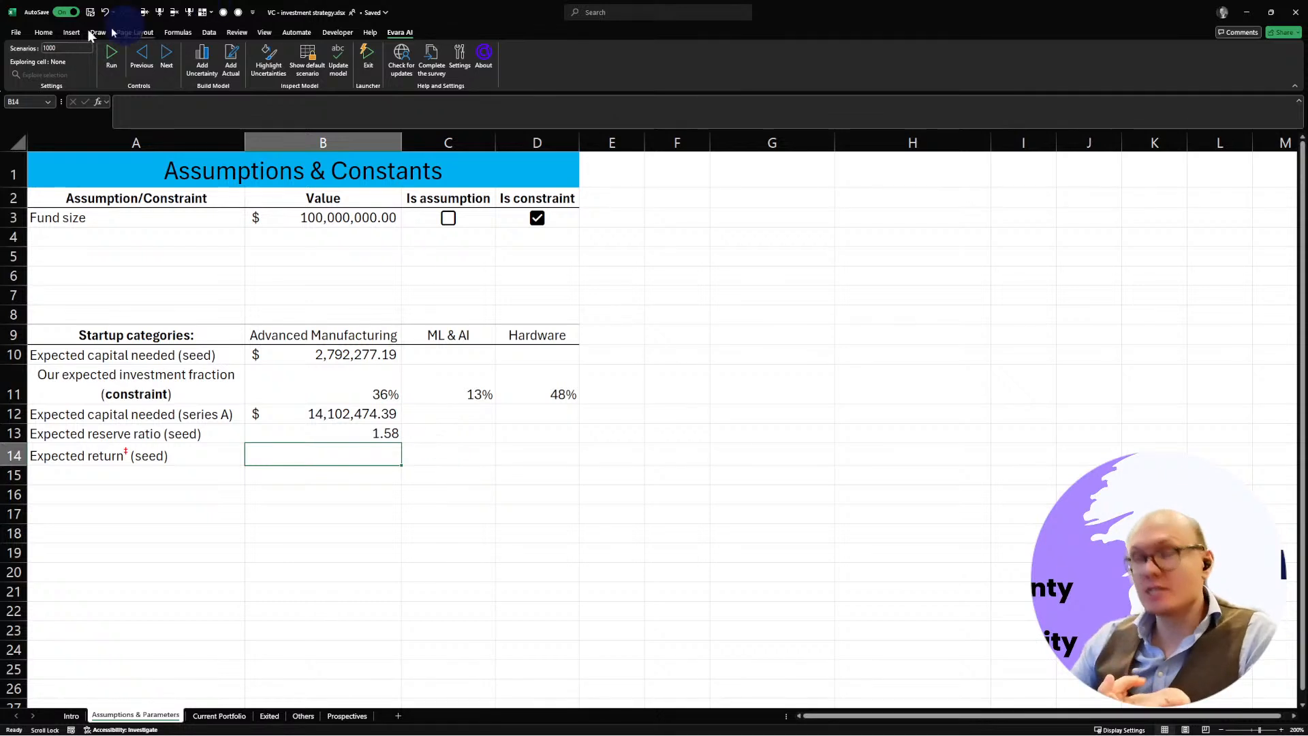
Step: Advance through several Evara scenarios to examine how the Advanced Manufacturing reserve ratio varies
{"action": "left_click", "coordinate": [169, 55]}
{"action": "left_click", "coordinate": [166, 54]}
{"action": "left_click", "coordinate": [166, 55]}
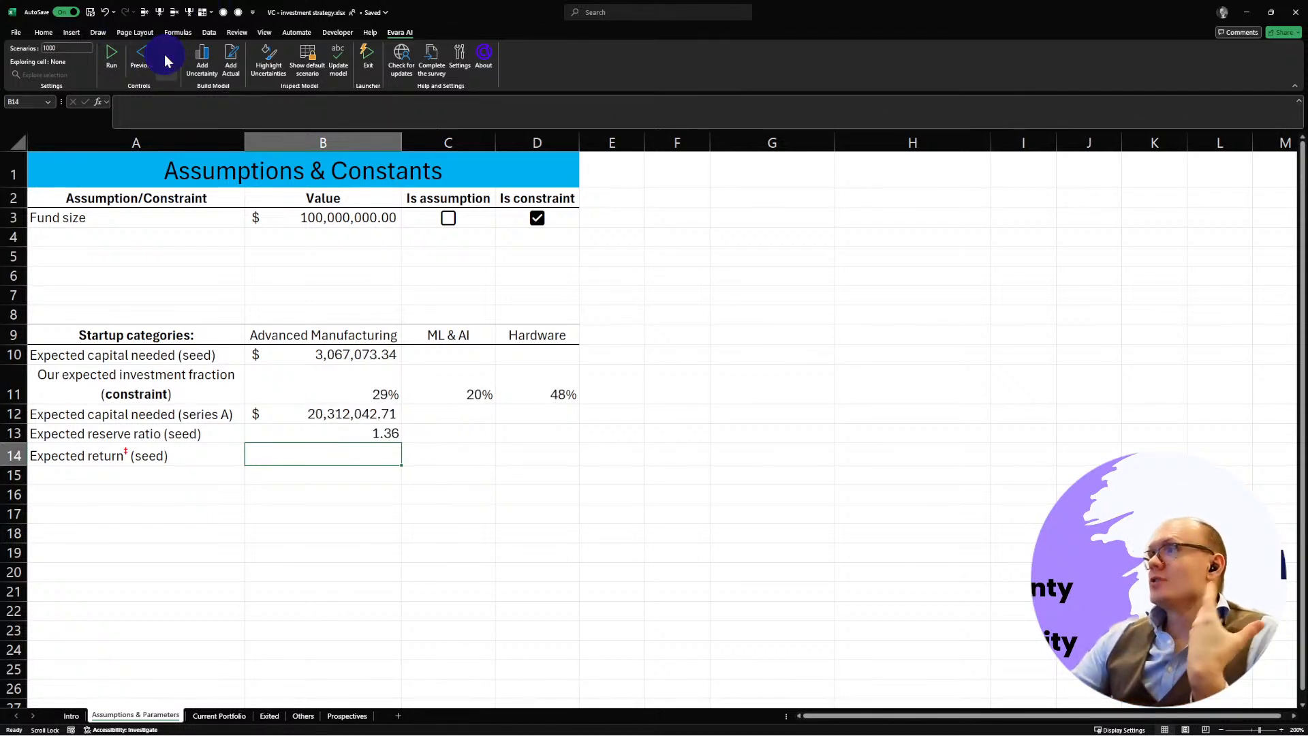
{"action": "left_click", "coordinate": [165, 55]}
{"action": "left_click", "coordinate": [165, 54]}
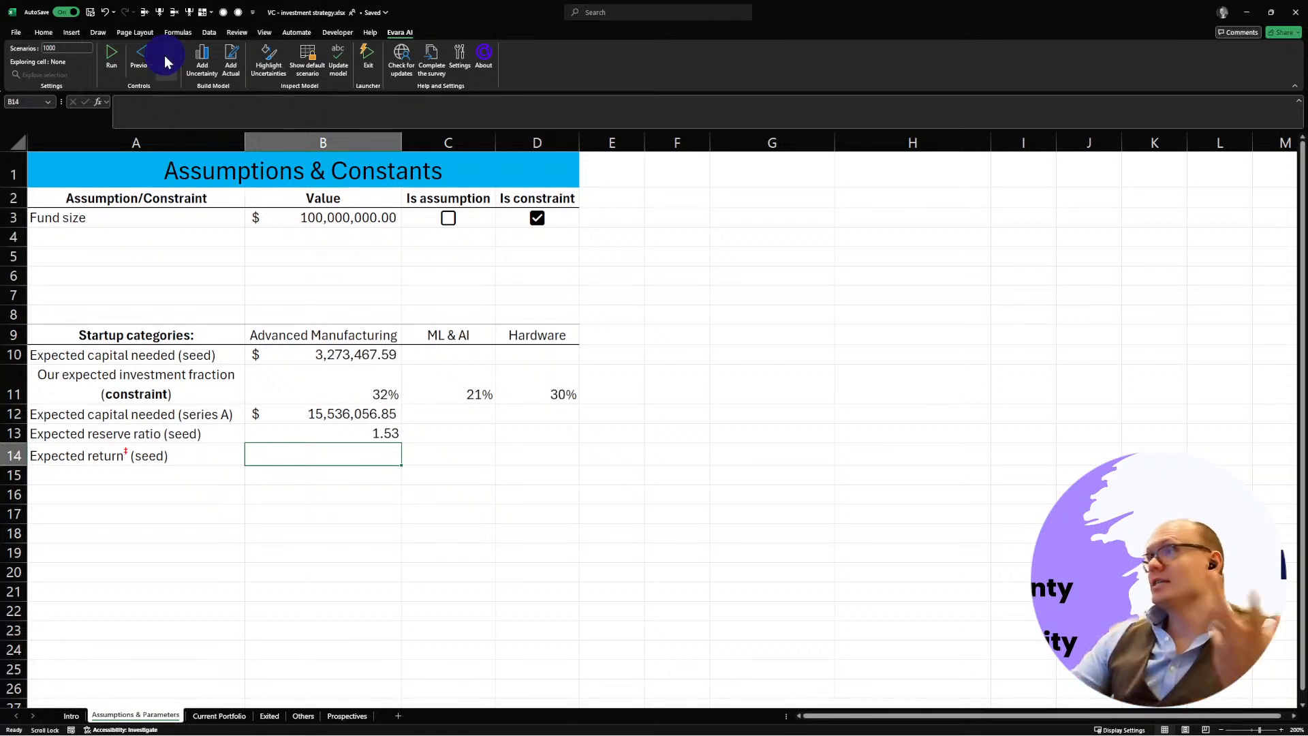
{"action": "left_click", "coordinate": [165, 61]}
{"action": "left_click", "coordinate": [165, 60]}
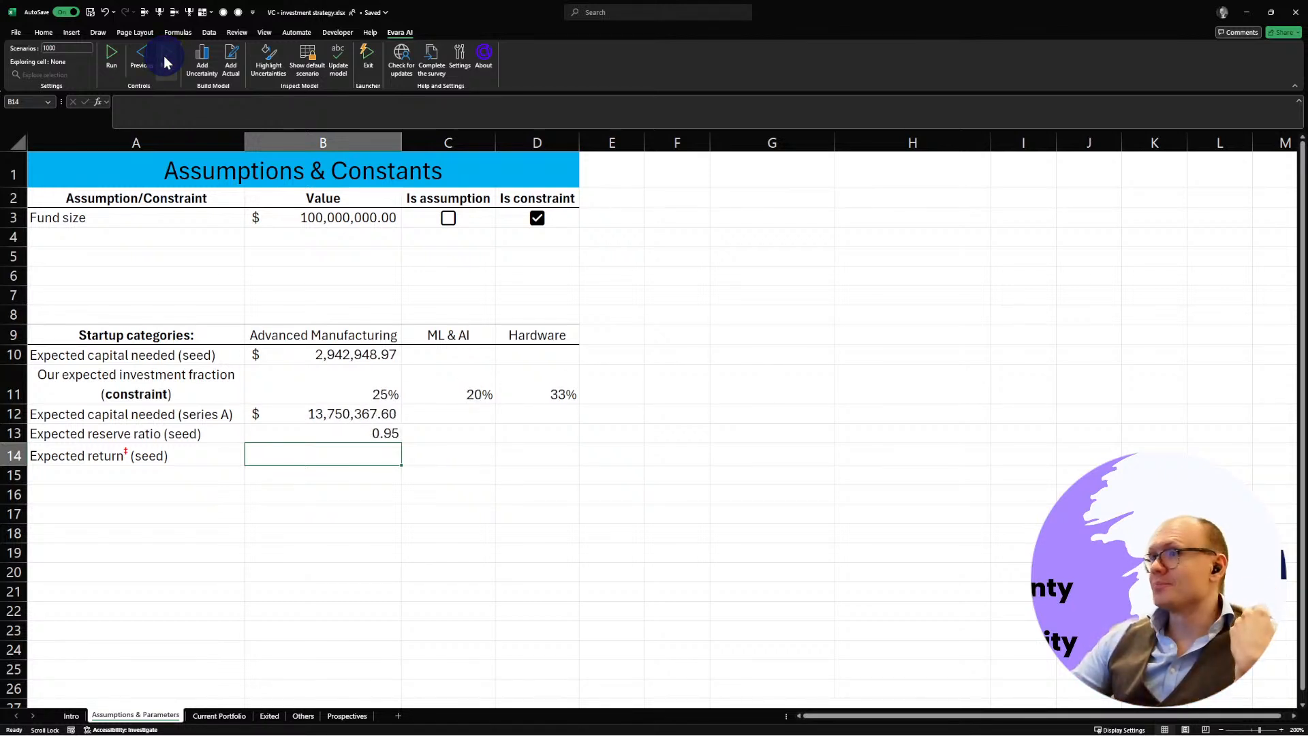
{"action": "left_click", "coordinate": [294, 511]}
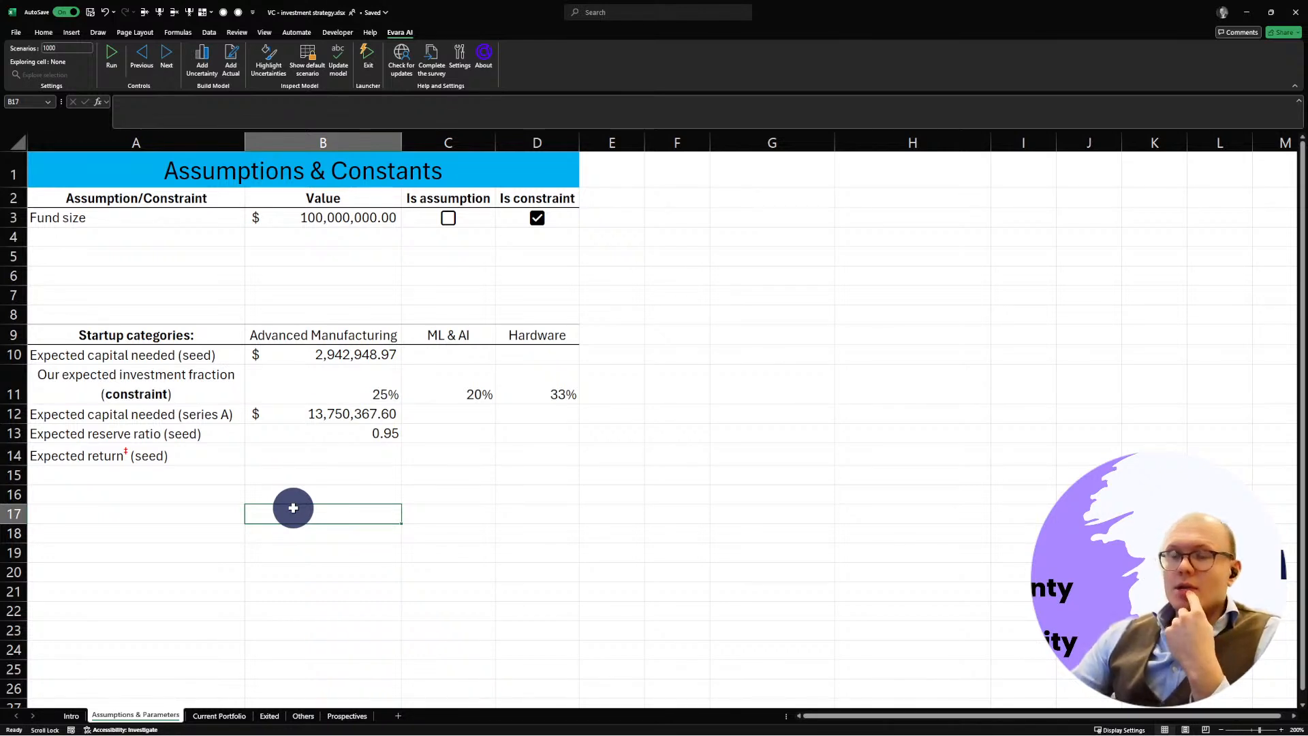
Step: Change the divisor of the reserve ratio formula in B13 to (B10*B11), giving =MIN(EVARA.DECLINE(1/(50%*(B11-20%))) + 20%,B11)*B12/(B10*B11)
{"action": "left_click", "coordinate": [330, 433]}
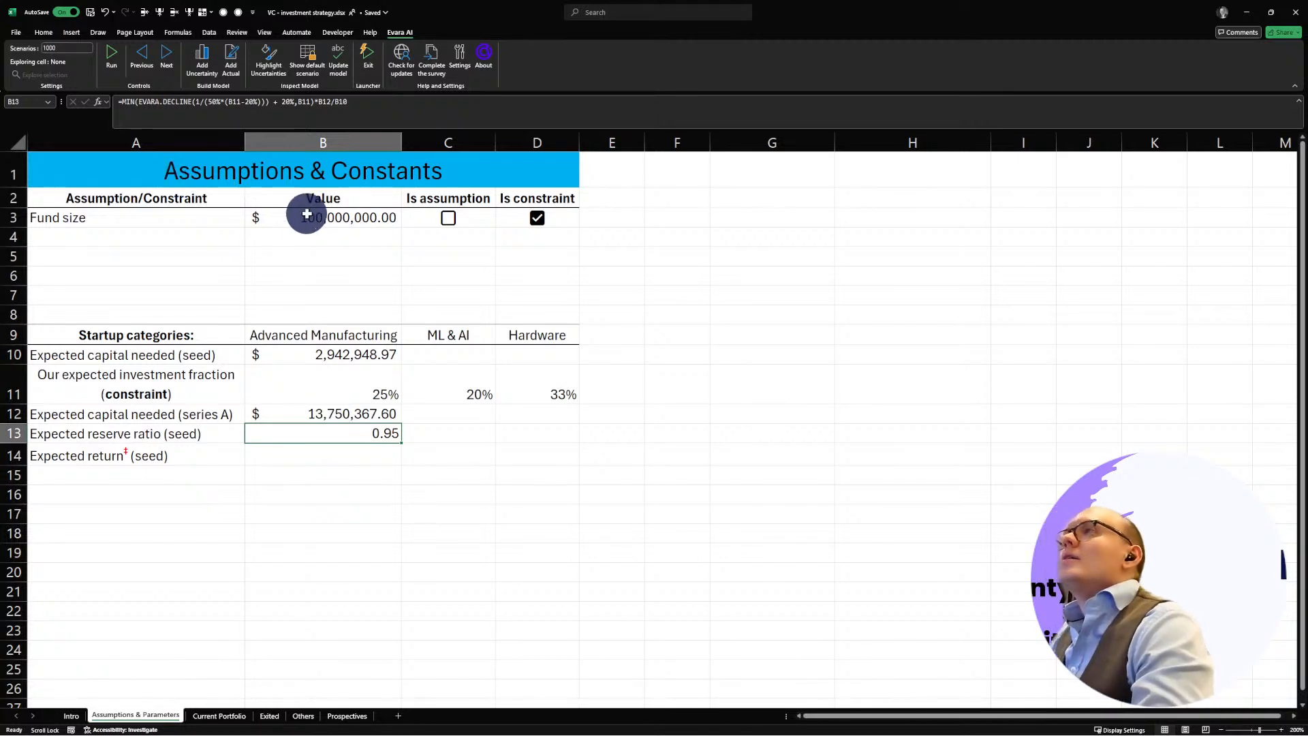
{"action": "left_click", "coordinate": [319, 102]}
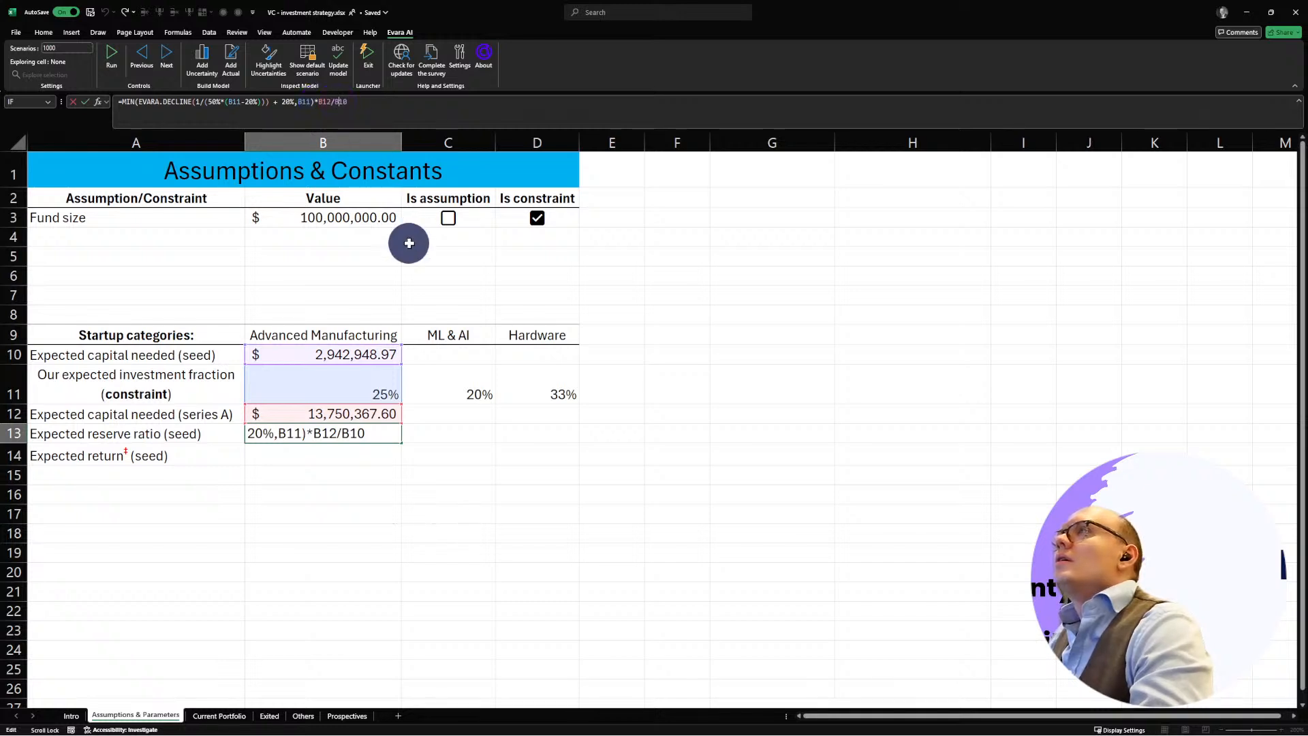
{"action": "type", "text": "("}
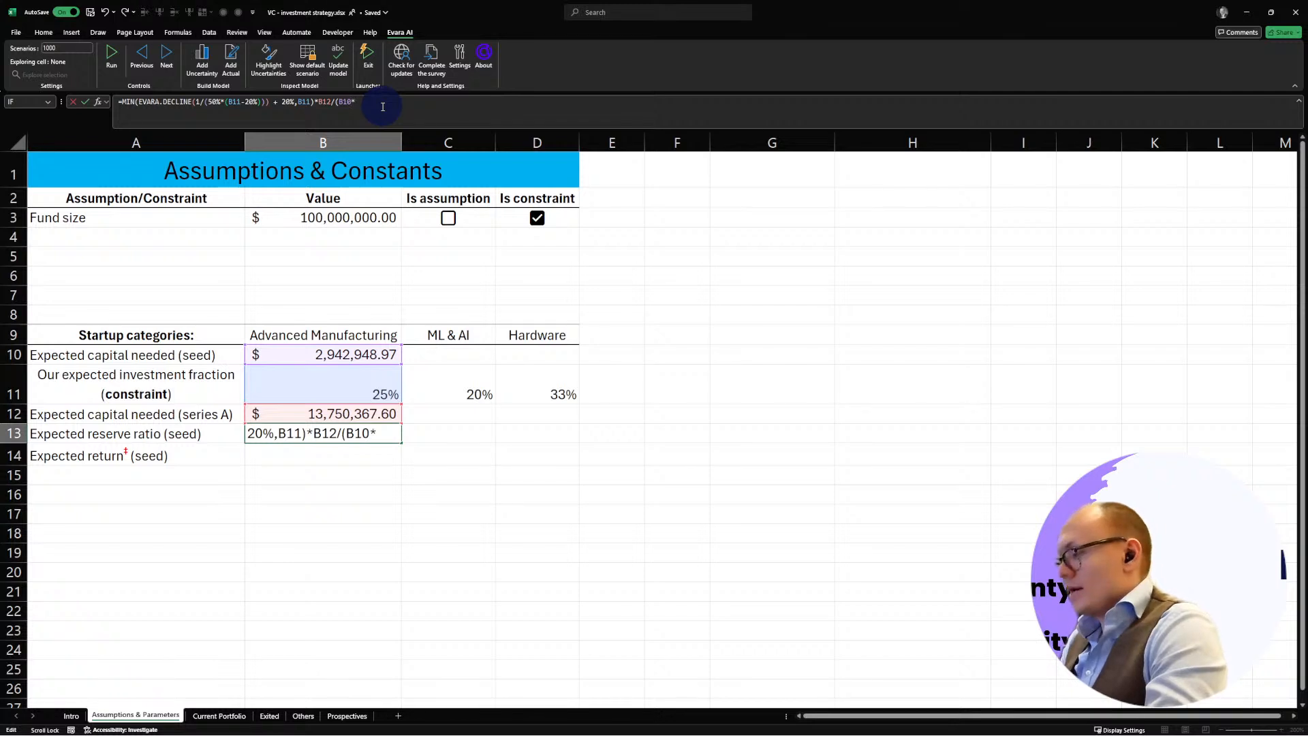
{"action": "type", "text": "*"}
{"action": "left_click", "coordinate": [340, 386]}
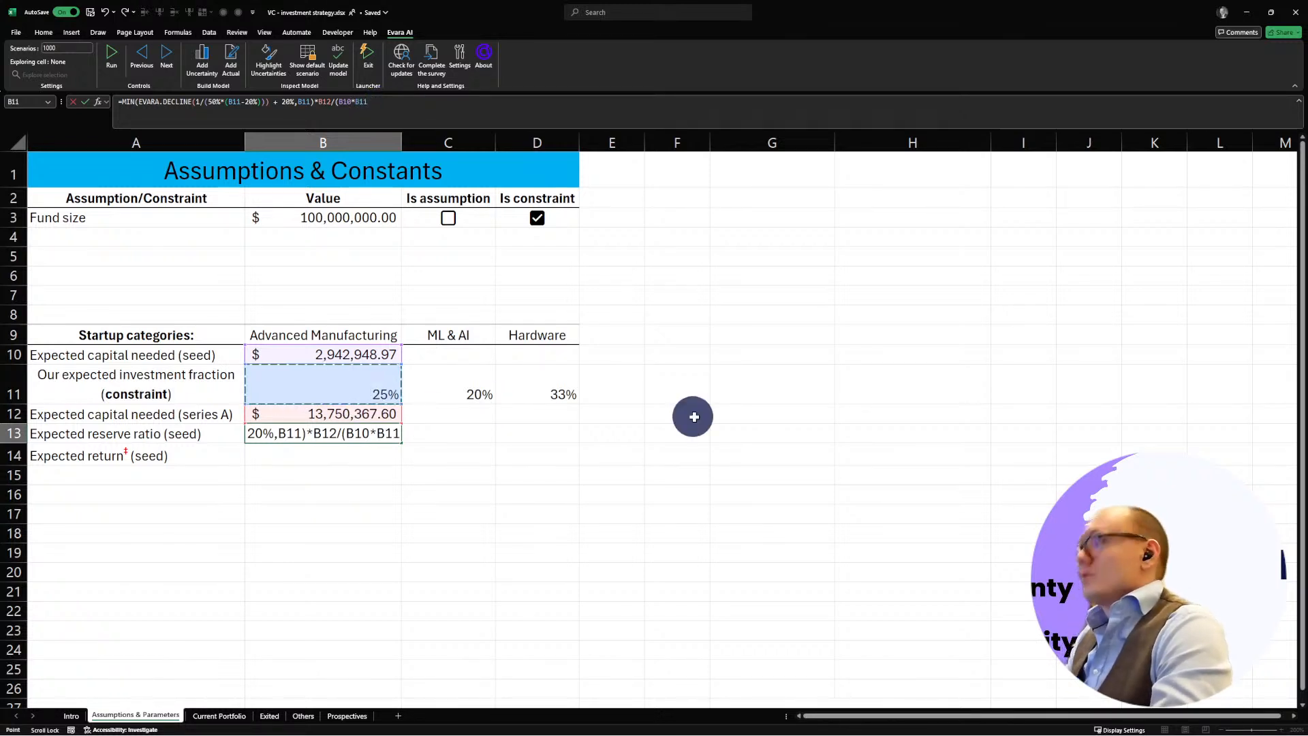
{"action": "type", "text": ")"}
{"action": "key", "text": "Return"}
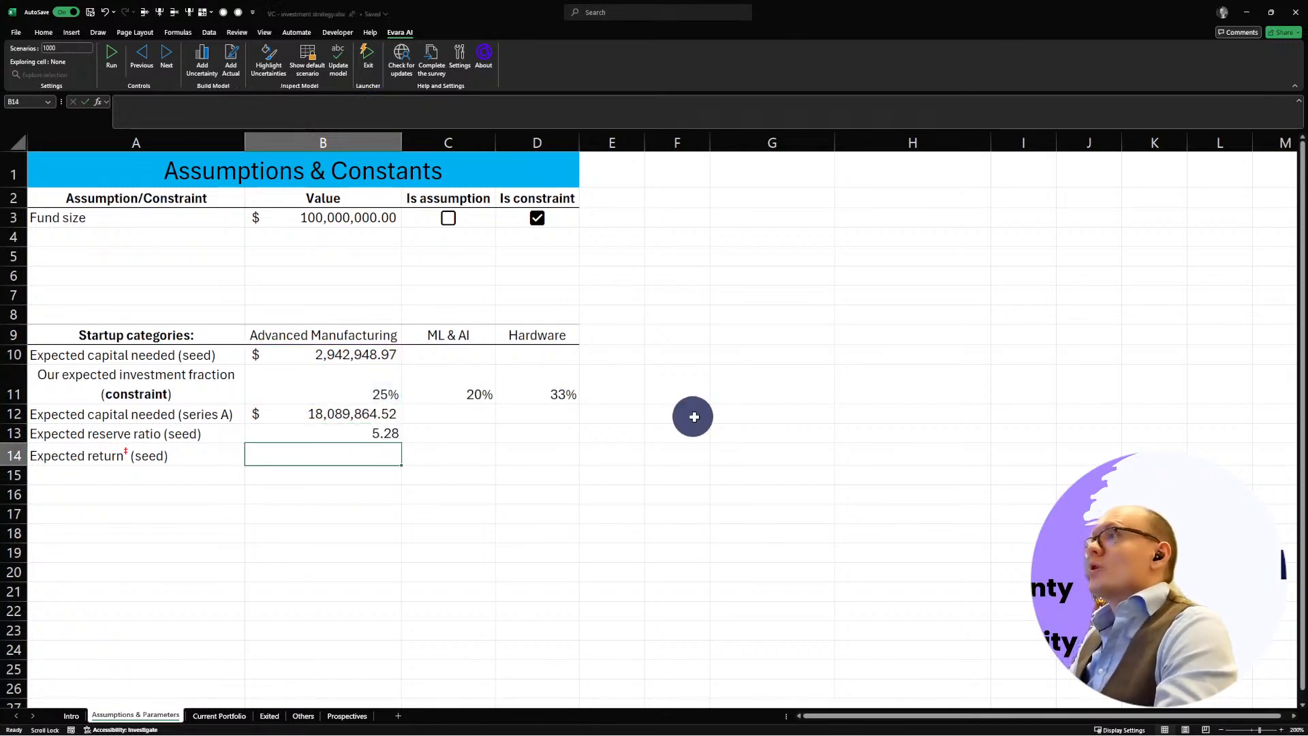
{"action": "left_click", "coordinate": [288, 427]}
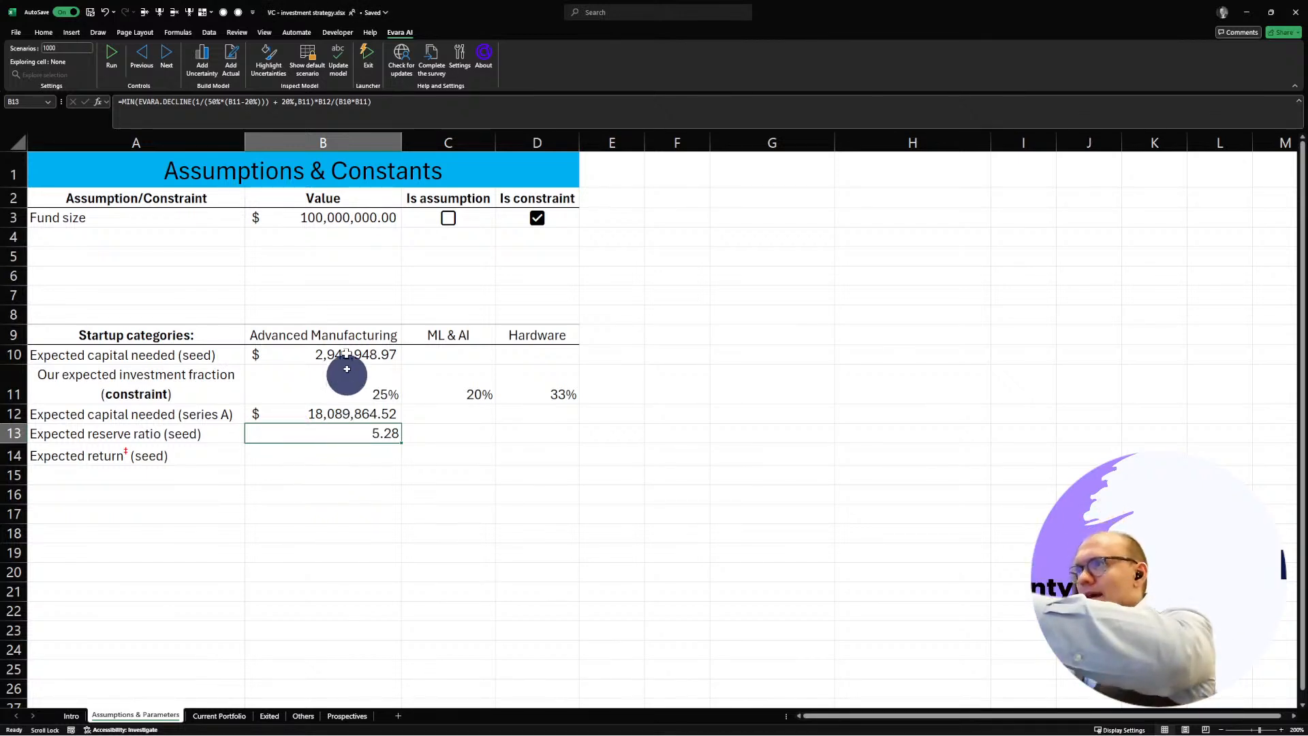
Step: Review the Advanced Manufacturing parameters in B10:B13 together with the corrected reserve ratio
{"action": "left_click", "coordinate": [349, 467]}
{"action": "left_click", "coordinate": [334, 434]}
{"action": "left_click", "coordinate": [302, 414]}
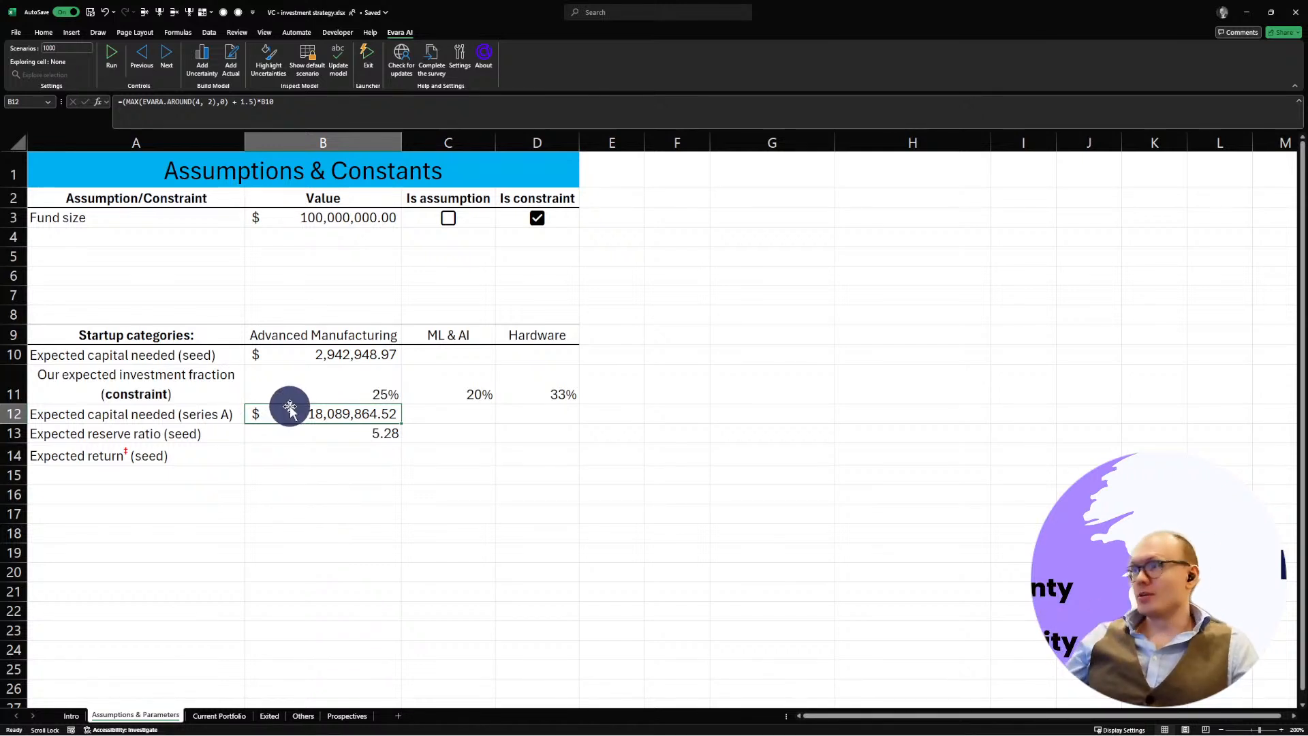
{"action": "left_click_drag", "start_coordinate": [300, 354], "coordinate": [316, 429]}
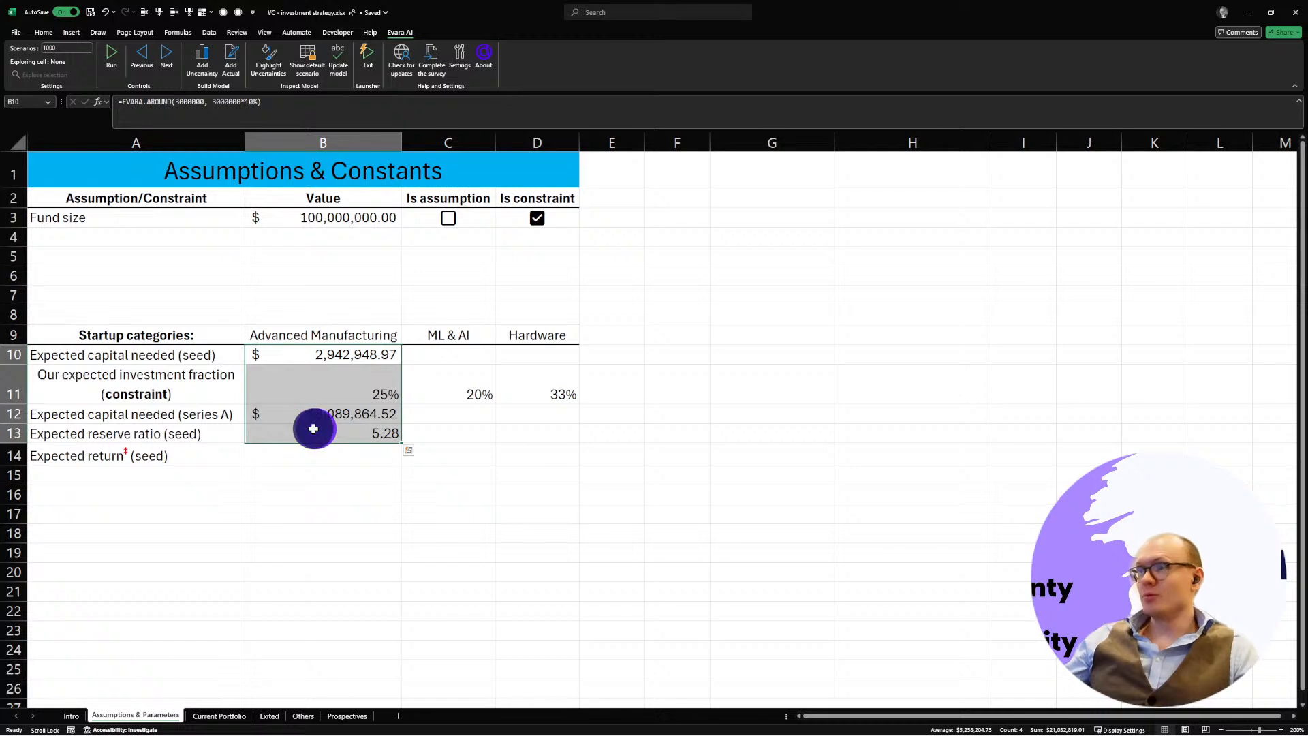
{"action": "left_click", "coordinate": [304, 478]}
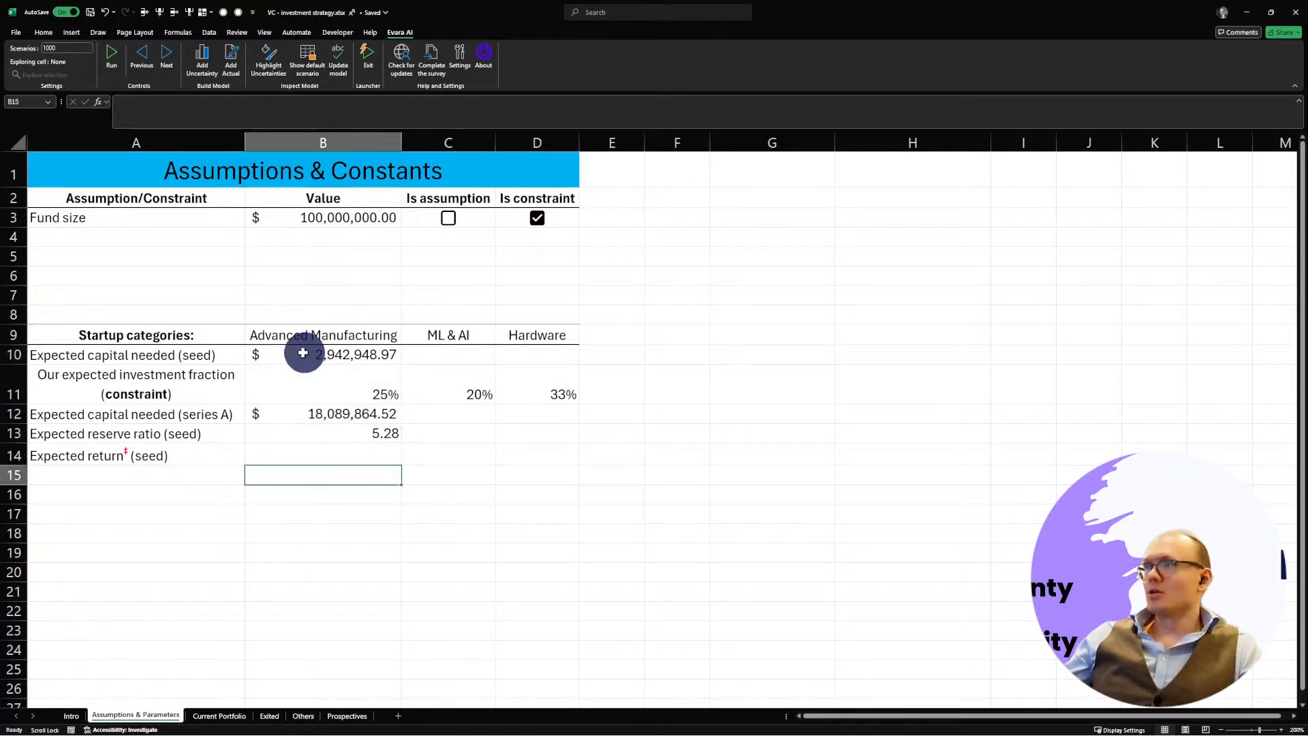
{"action": "left_click_drag", "start_coordinate": [317, 350], "coordinate": [314, 429]}
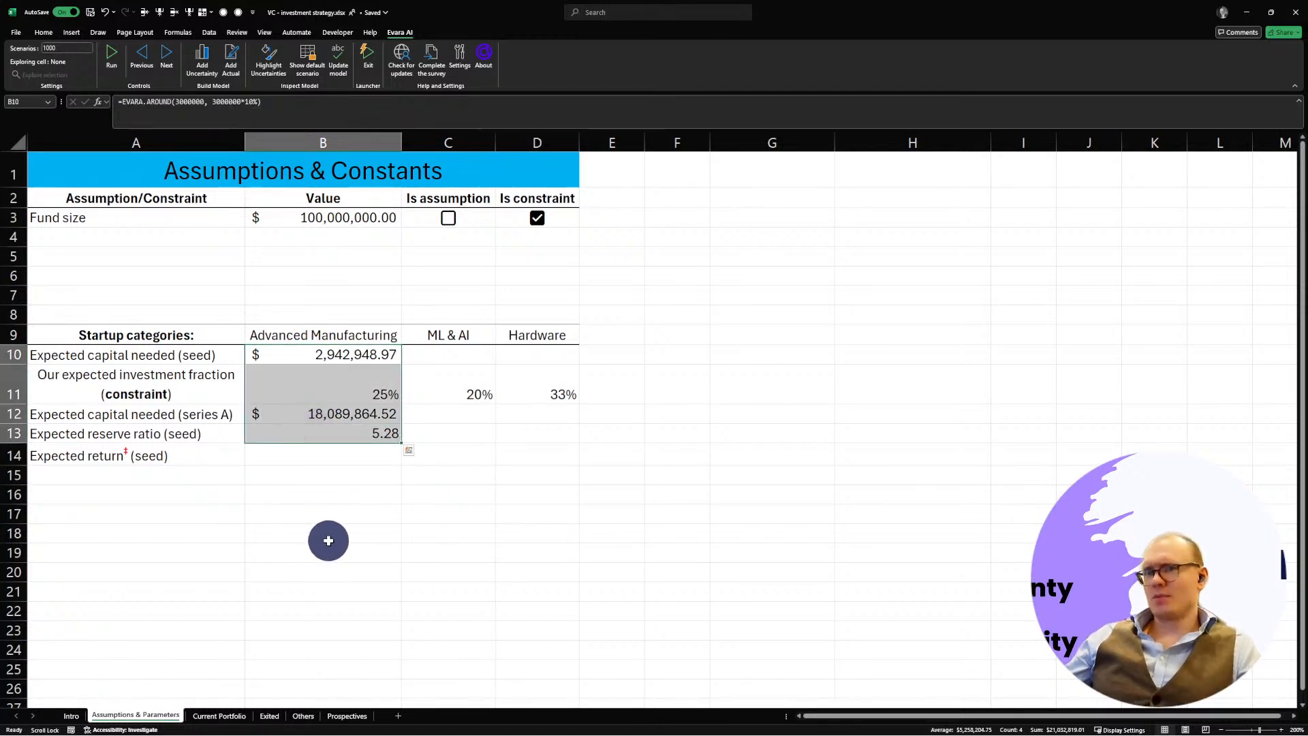
{"action": "left_click", "coordinate": [321, 512]}
{"action": "left_click_drag", "start_coordinate": [320, 350], "coordinate": [301, 435]}
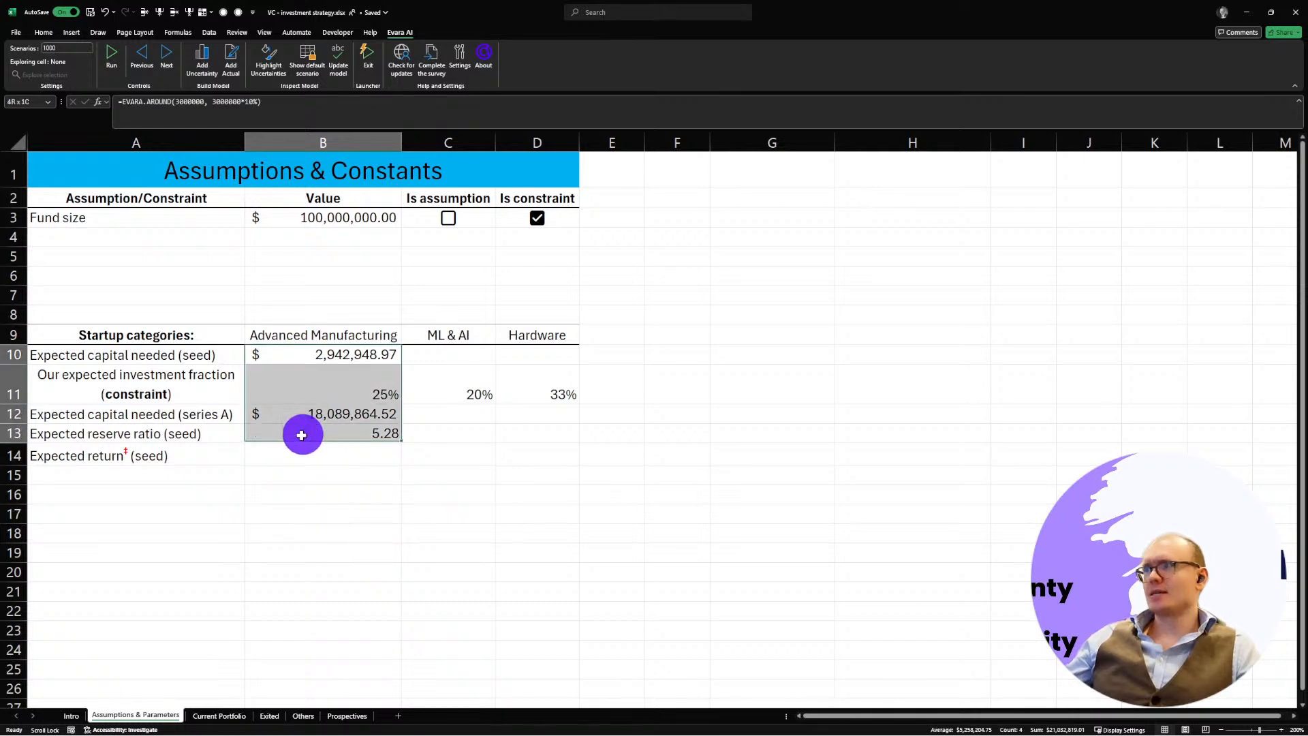
{"action": "left_click", "coordinate": [362, 588]}
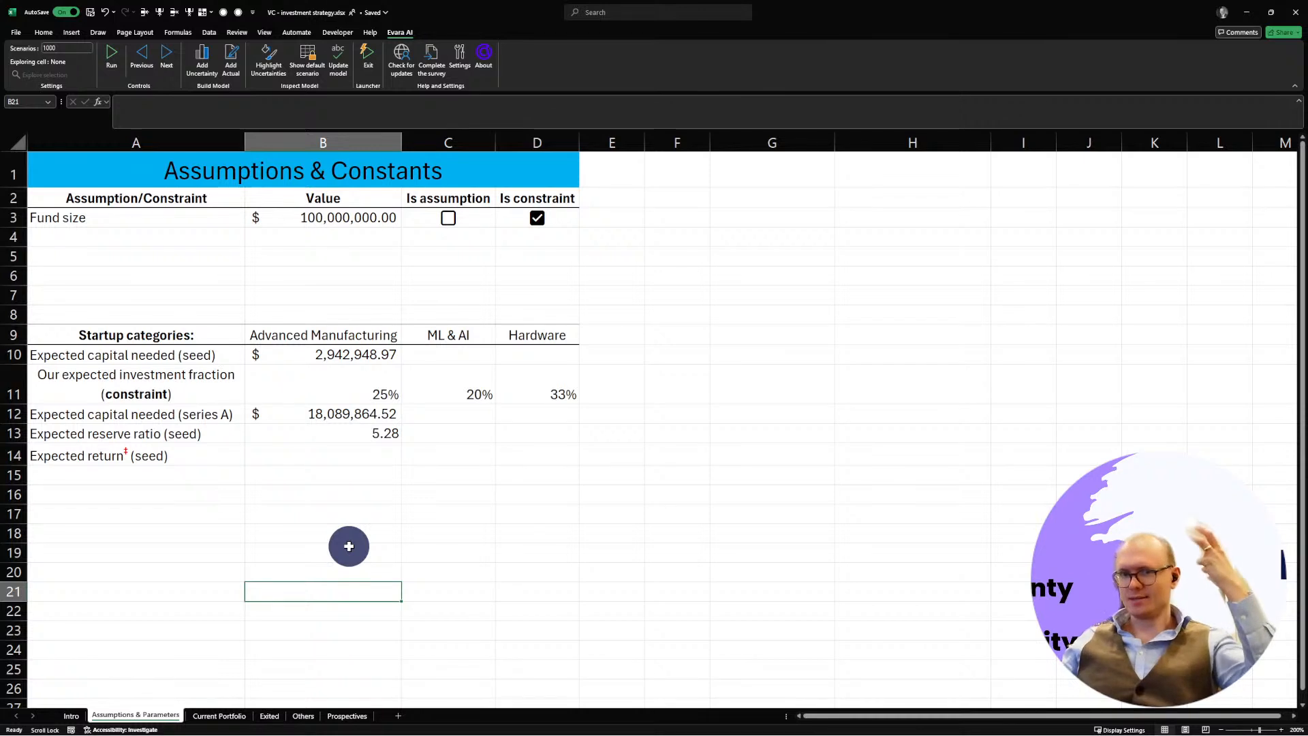
Step: Examine the Advanced Manufacturing inputs in B10:B12, the reserve ratio formula in B13 and the empty expected return cell B14
{"action": "left_click", "coordinate": [331, 440]}
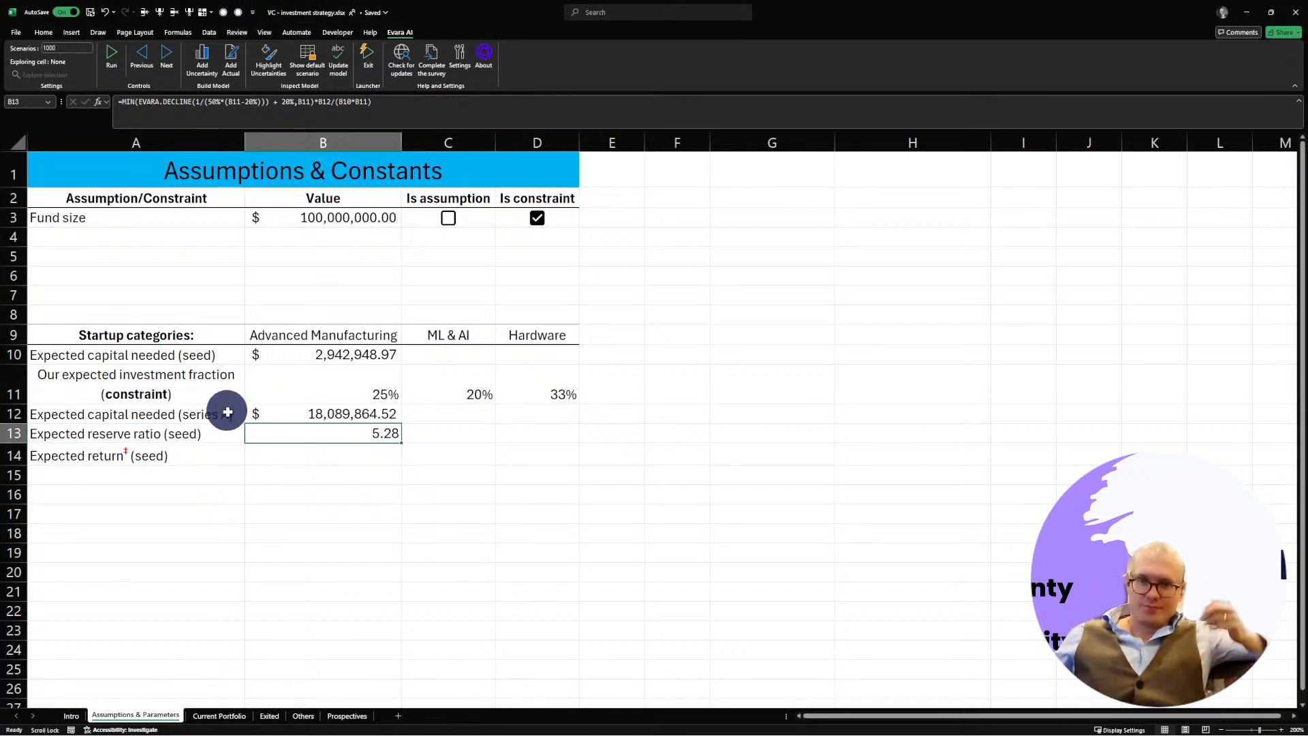
{"action": "left_click_drag", "start_coordinate": [336, 356], "coordinate": [345, 426]}
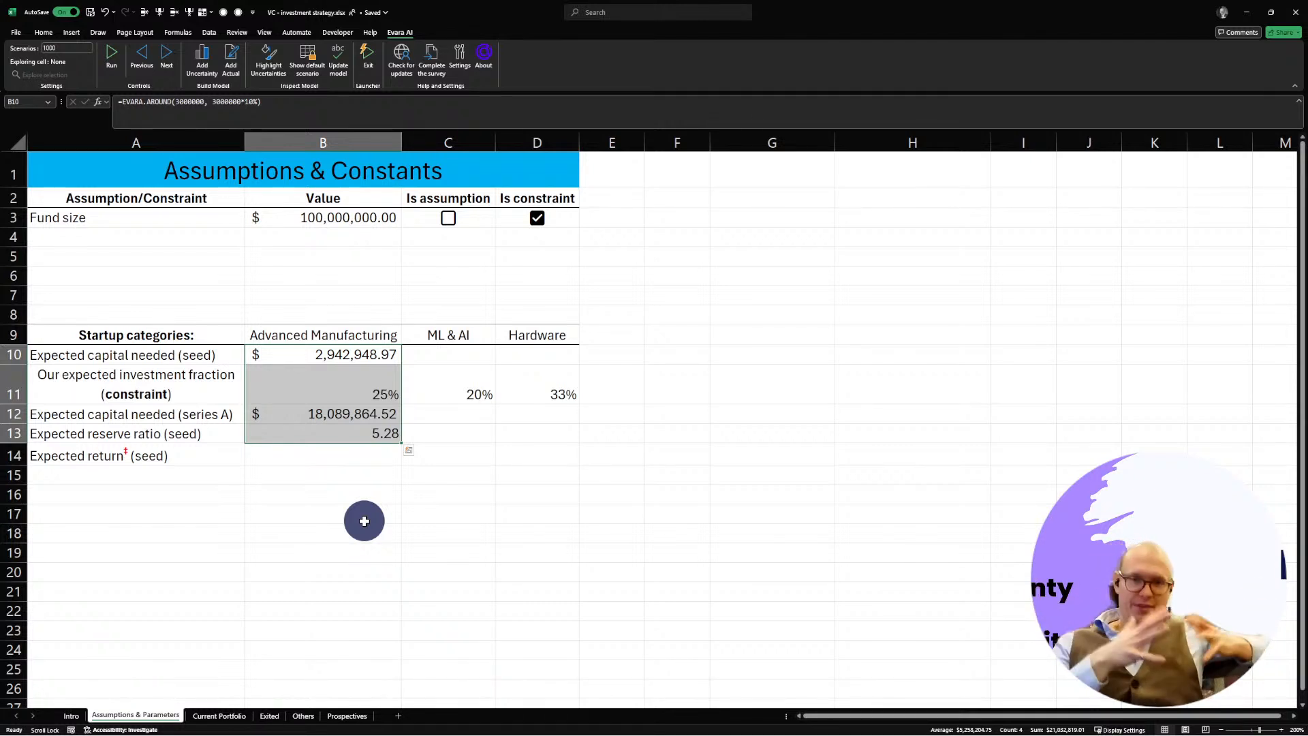
{"action": "left_click", "coordinate": [322, 483]}
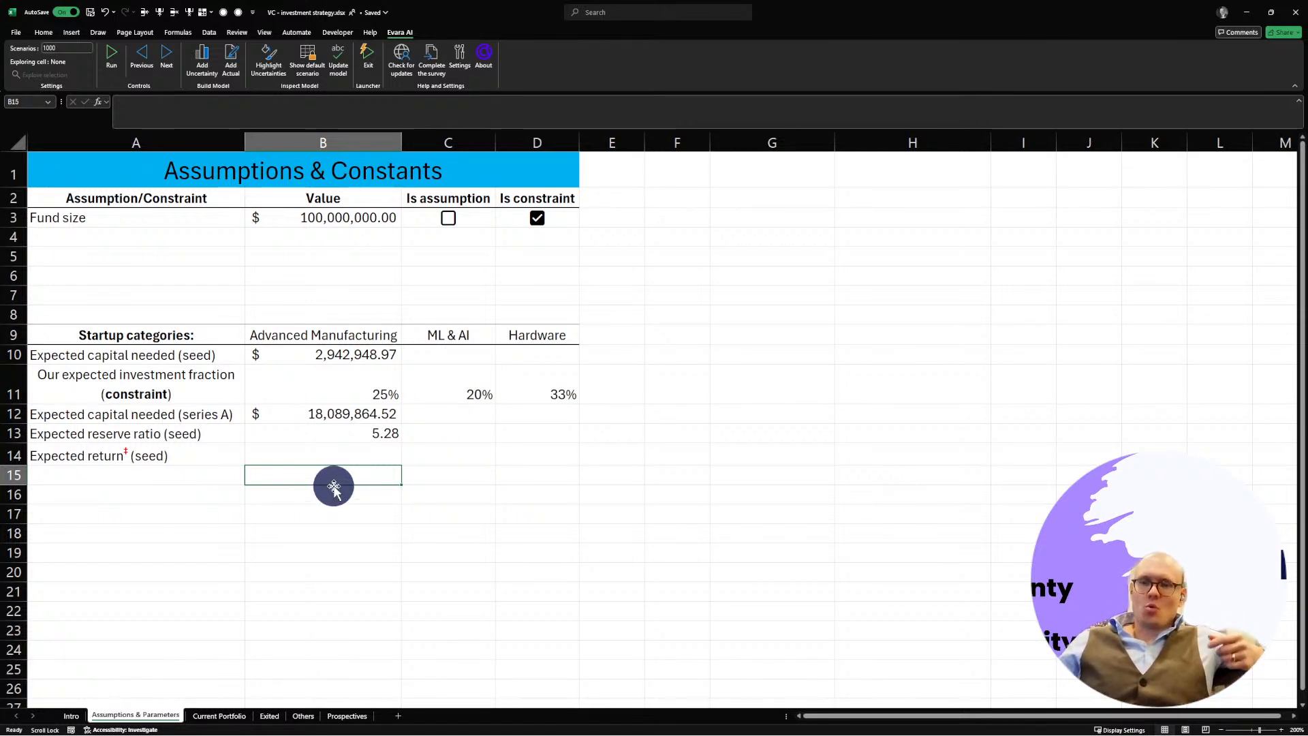
{"action": "left_click", "coordinate": [336, 418]}
{"action": "left_click", "coordinate": [376, 430]}
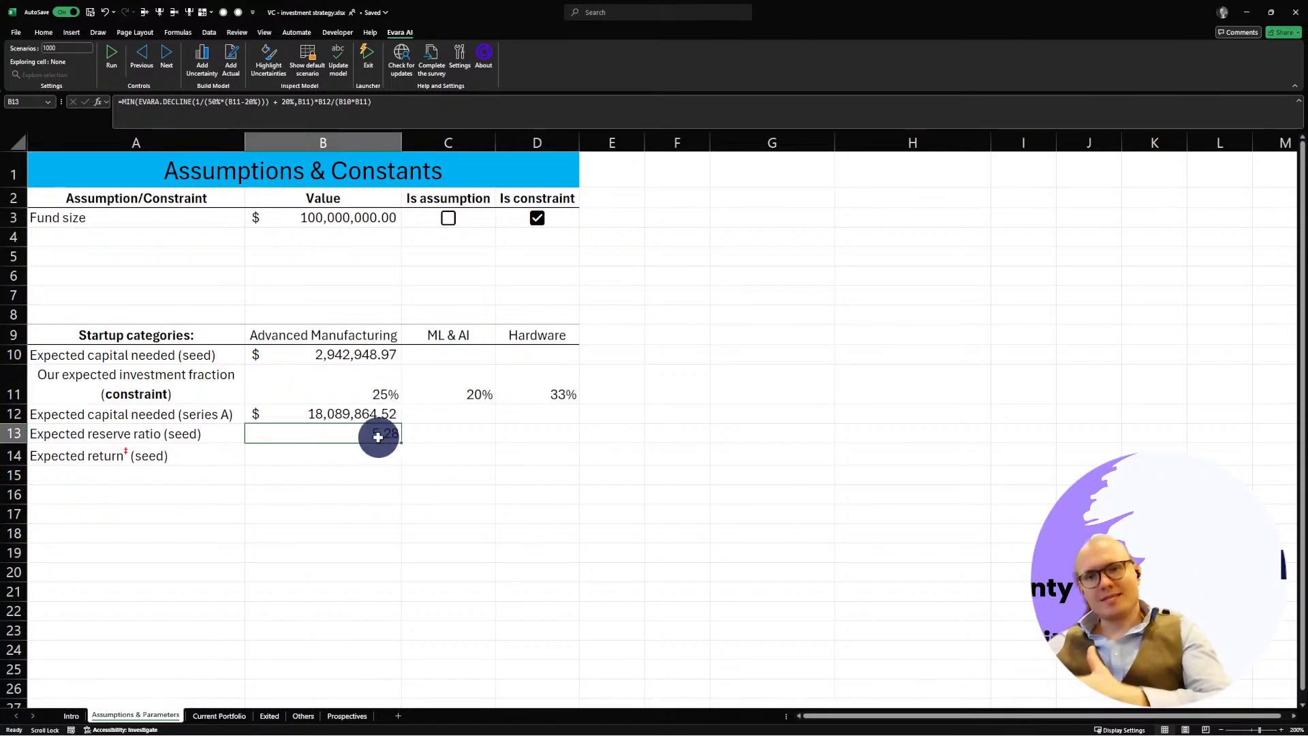
{"action": "left_click", "coordinate": [328, 453]}
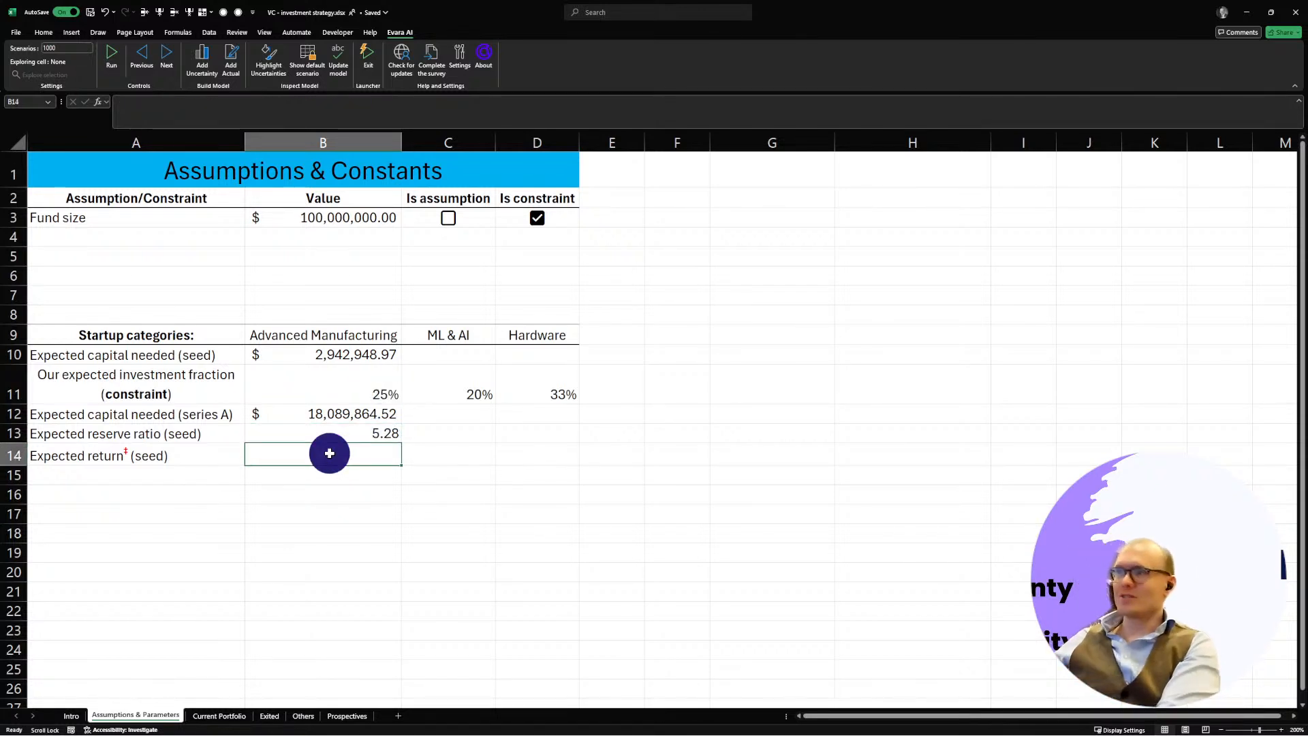
{"action": "left_click", "coordinate": [326, 512]}
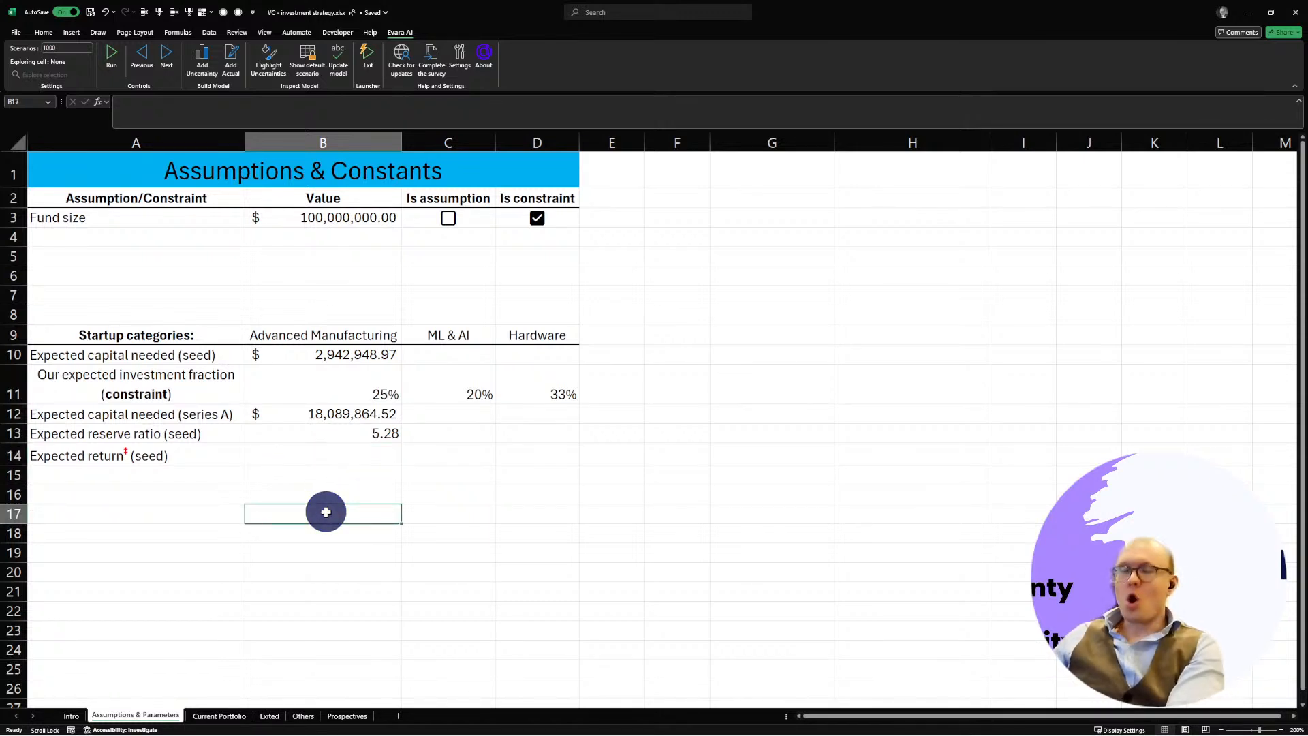
{"action": "left_click", "coordinate": [348, 494]}
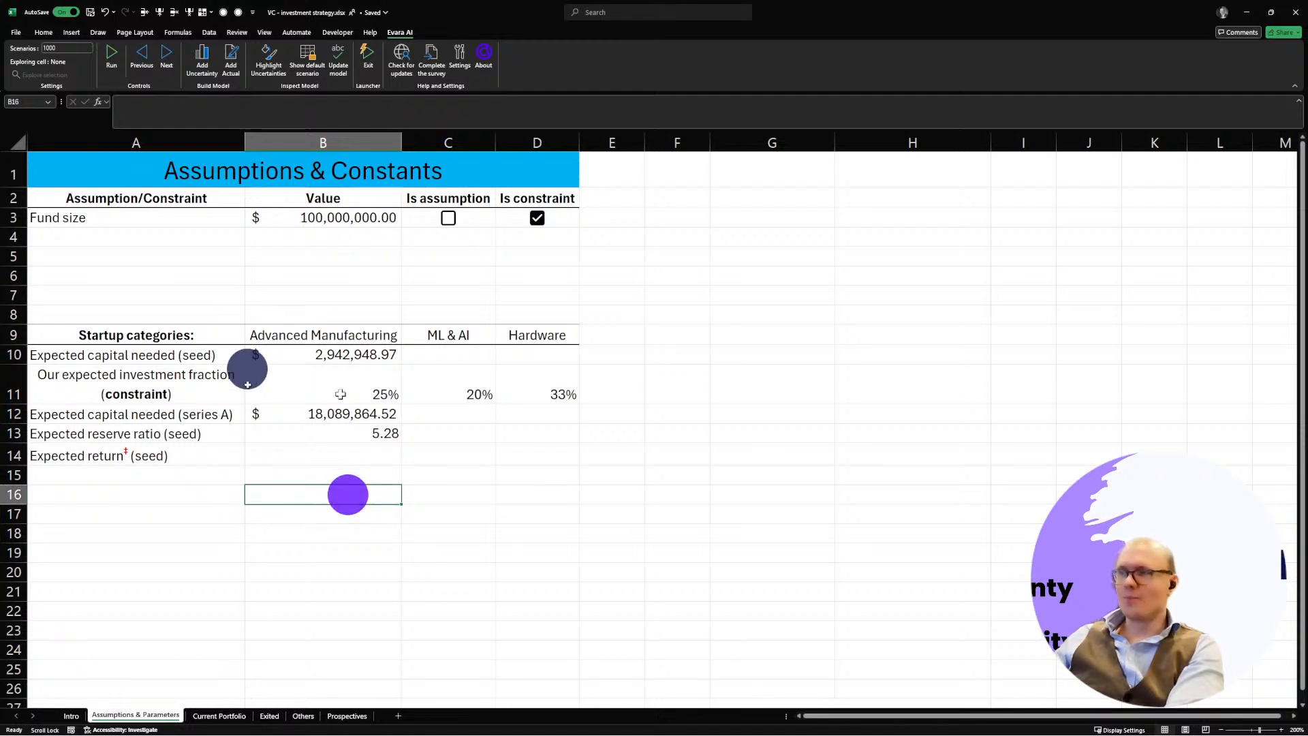
Step: Advance through a few more Evara scenarios to examine how the reserve ratio in B13 responds to the new divisor
{"action": "left_click", "coordinate": [170, 55]}
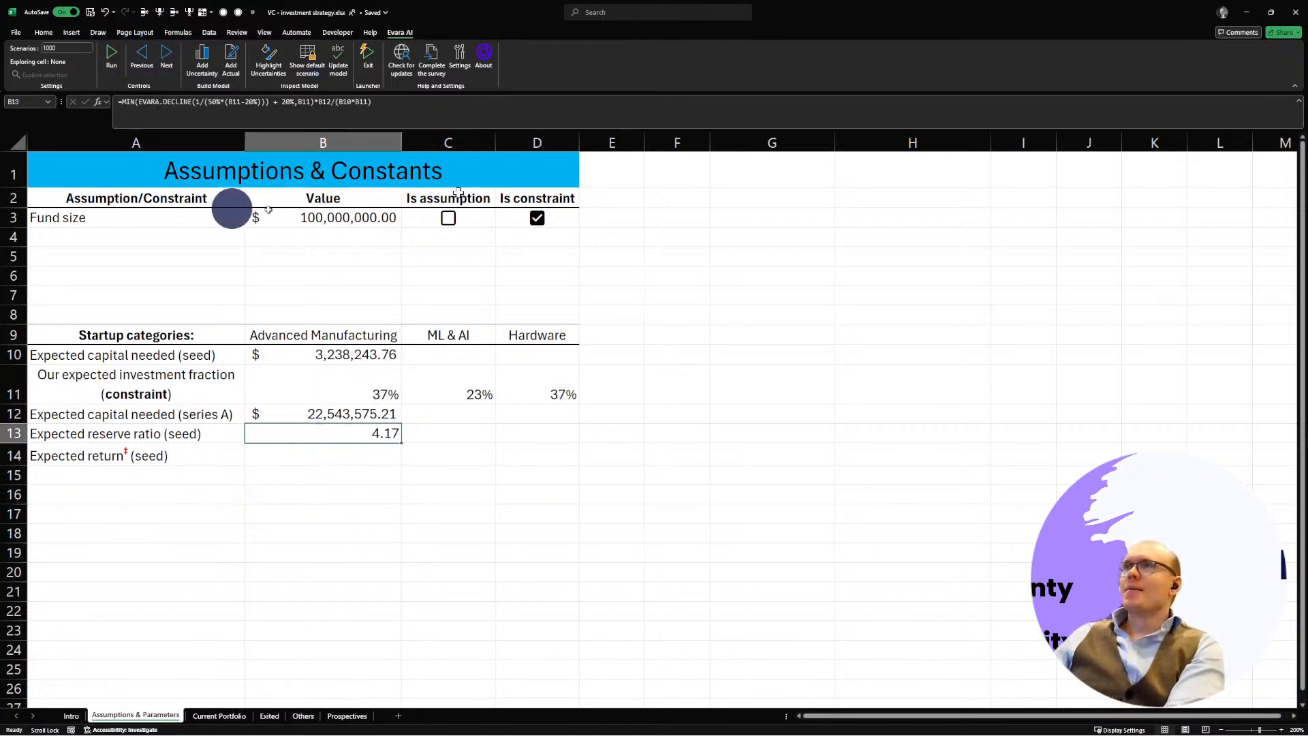
{"action": "left_click", "coordinate": [169, 61]}
{"action": "left_click", "coordinate": [170, 58]}
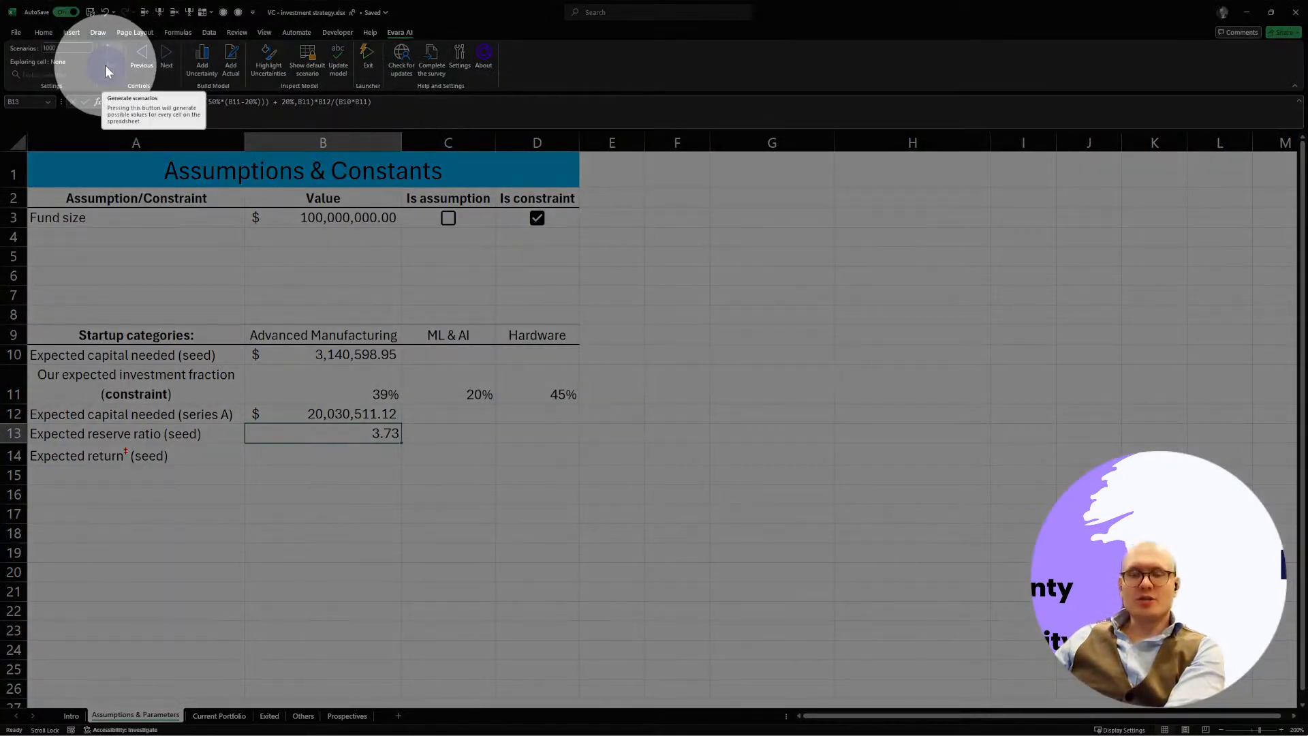
Step: Run 1000 Evara scenarios for the Advanced Manufacturing expected reserve ratio in B13 to plot its predictions
{"action": "left_click", "coordinate": [106, 62]}
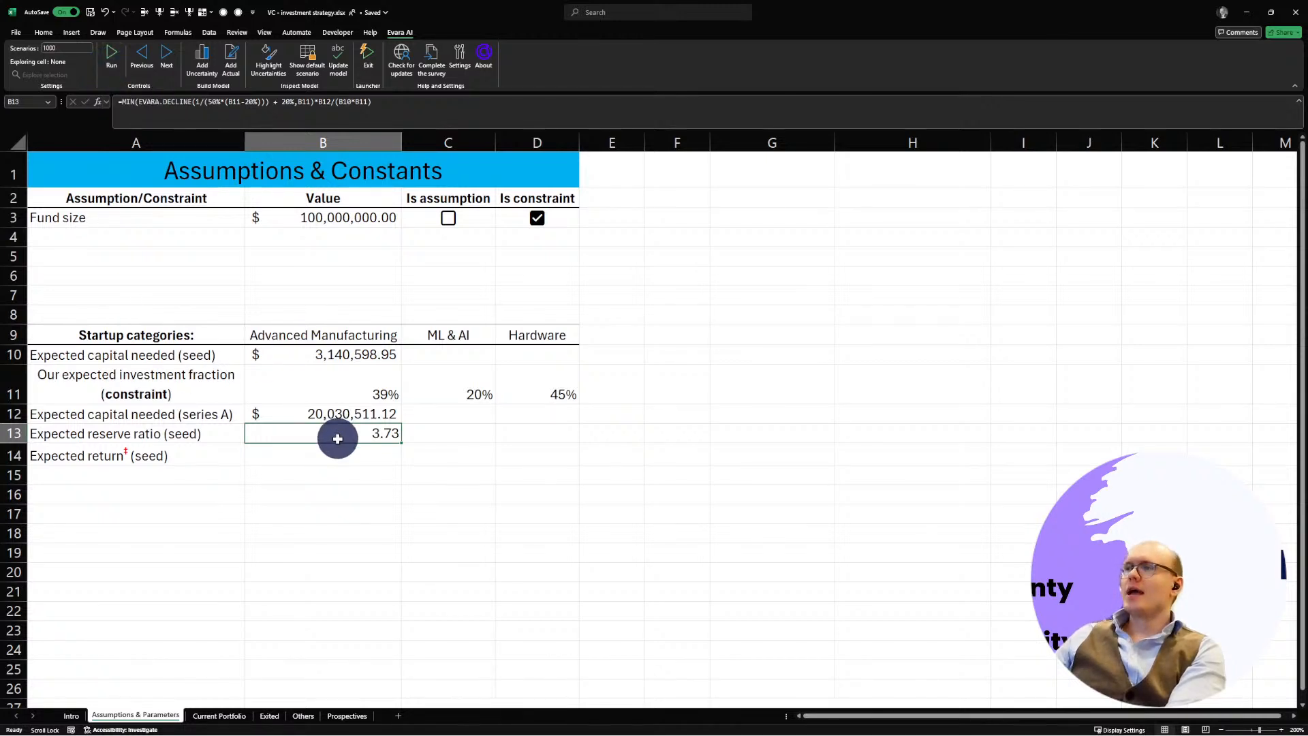
{"action": "left_click", "coordinate": [119, 52]}
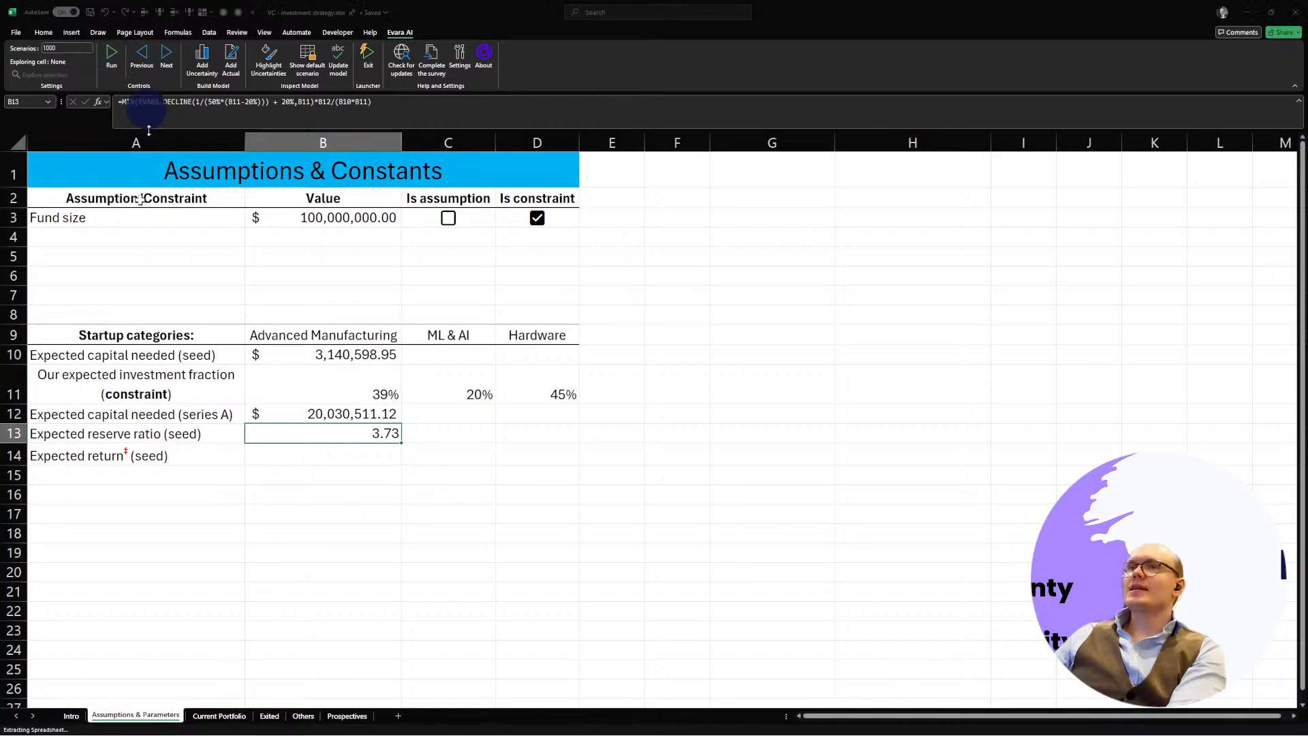
{"action": "left_click_drag", "start_coordinate": [440, 377], "coordinate": [595, 342]}
{"action": "left_click", "coordinate": [765, 339]}
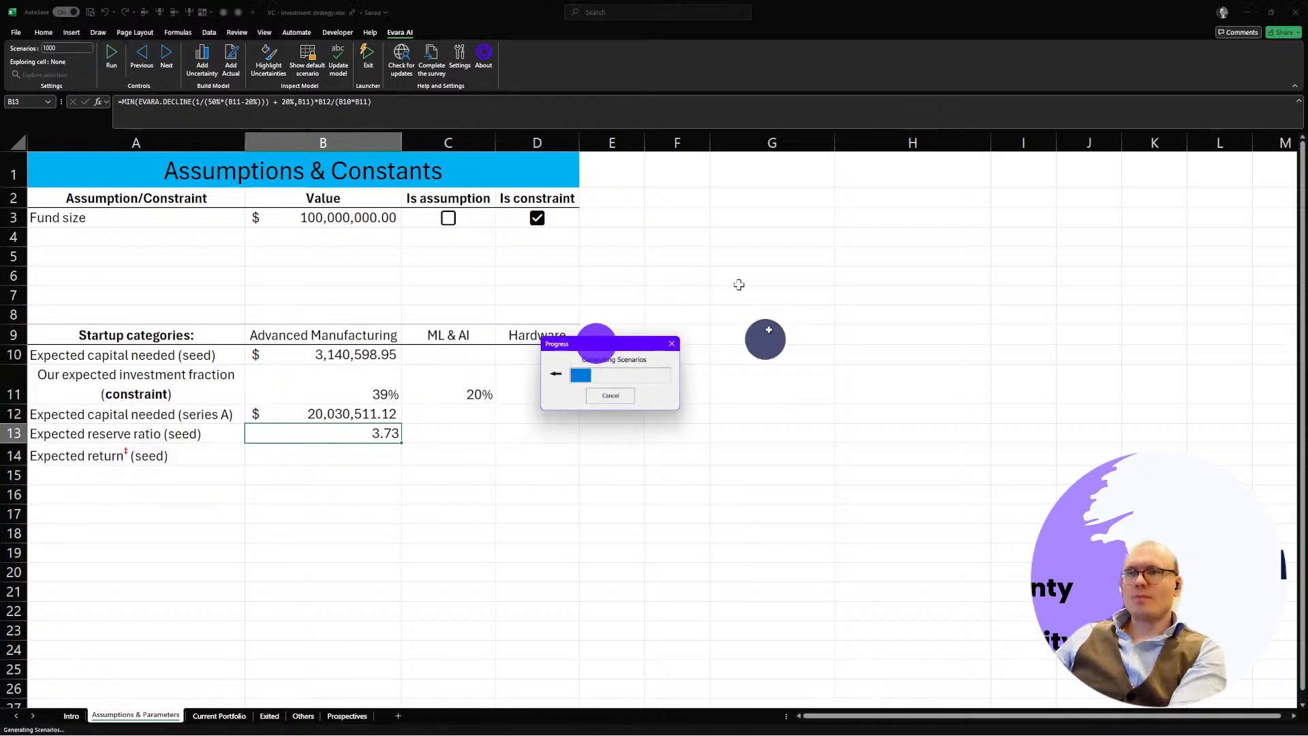
{"action": "left_click", "coordinate": [602, 338]}
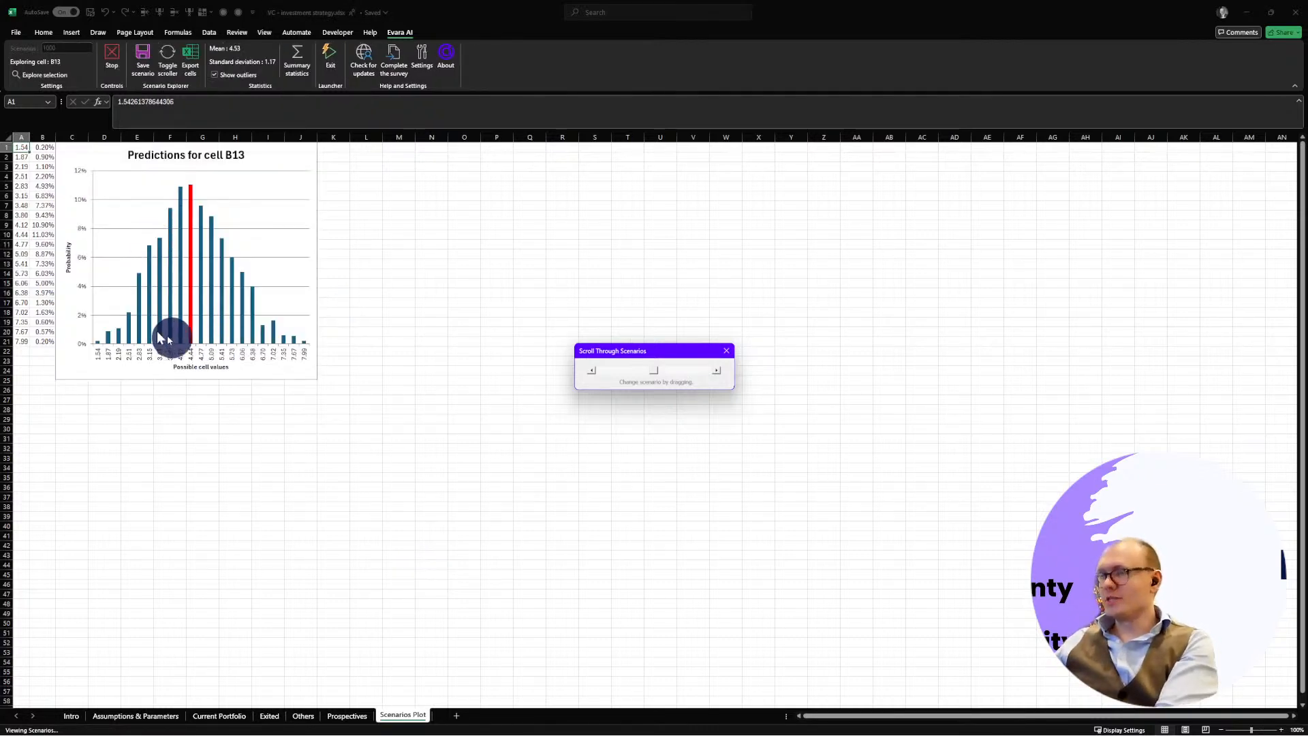
Step: Move the scenario scroller clear of the B13 predictions chart and shift the chart over to column A
{"action": "scroll", "coordinate": [188, 321], "scroll_direction": "up", "scroll_amount": 7}
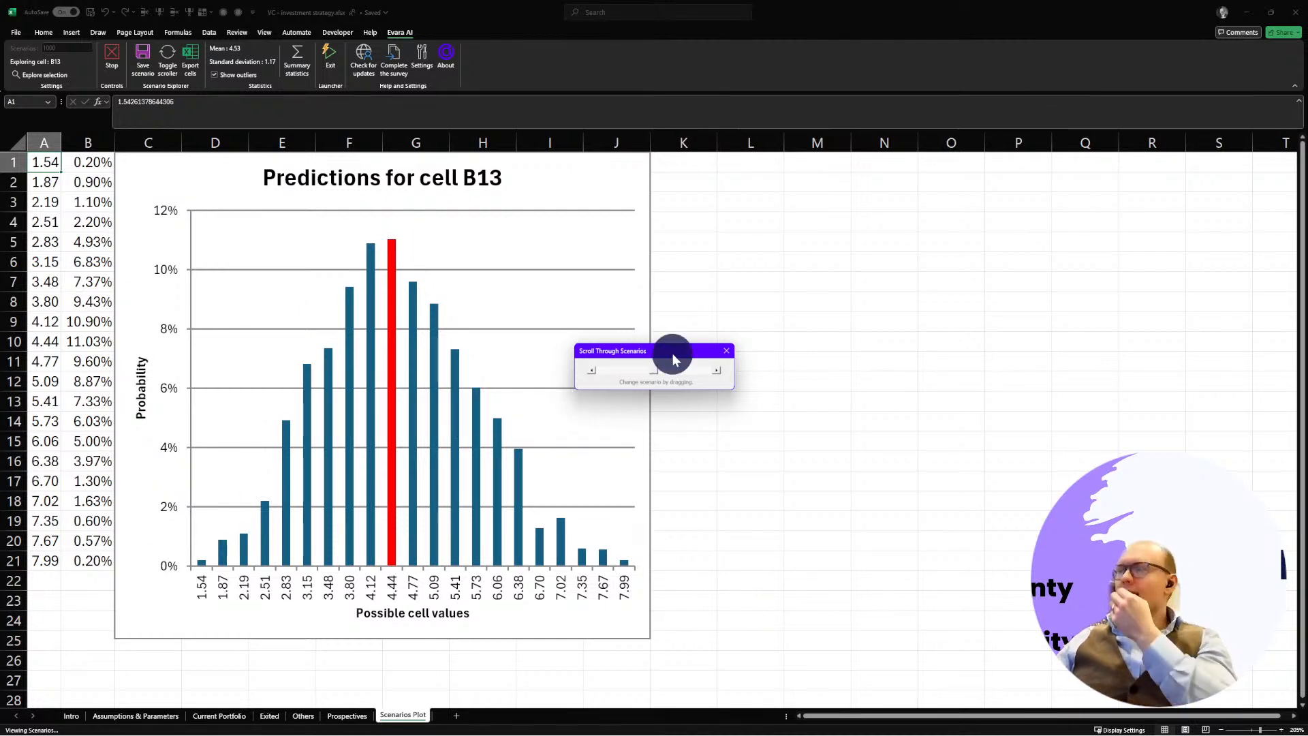
{"action": "left_click_drag", "start_coordinate": [673, 351], "coordinate": [781, 331]}
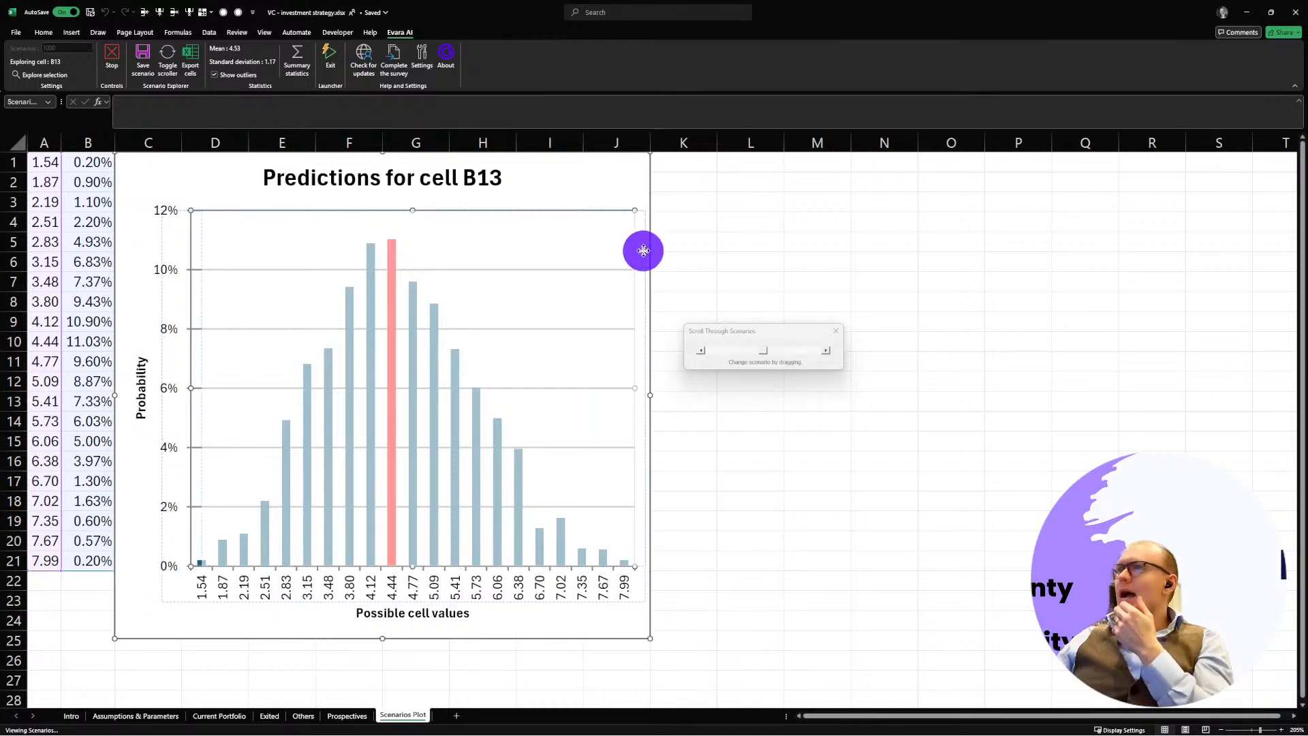
{"action": "left_click", "coordinate": [647, 303]}
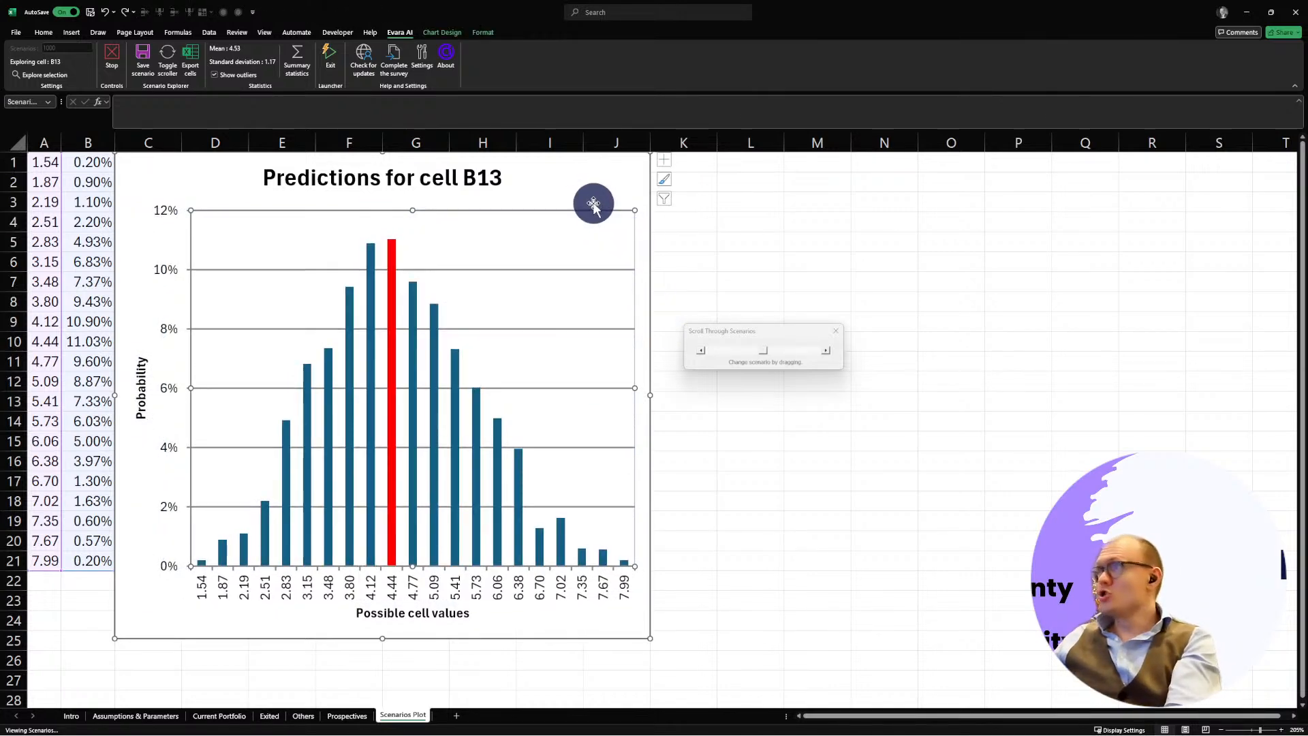
{"action": "left_click_drag", "start_coordinate": [590, 199], "coordinate": [503, 194]}
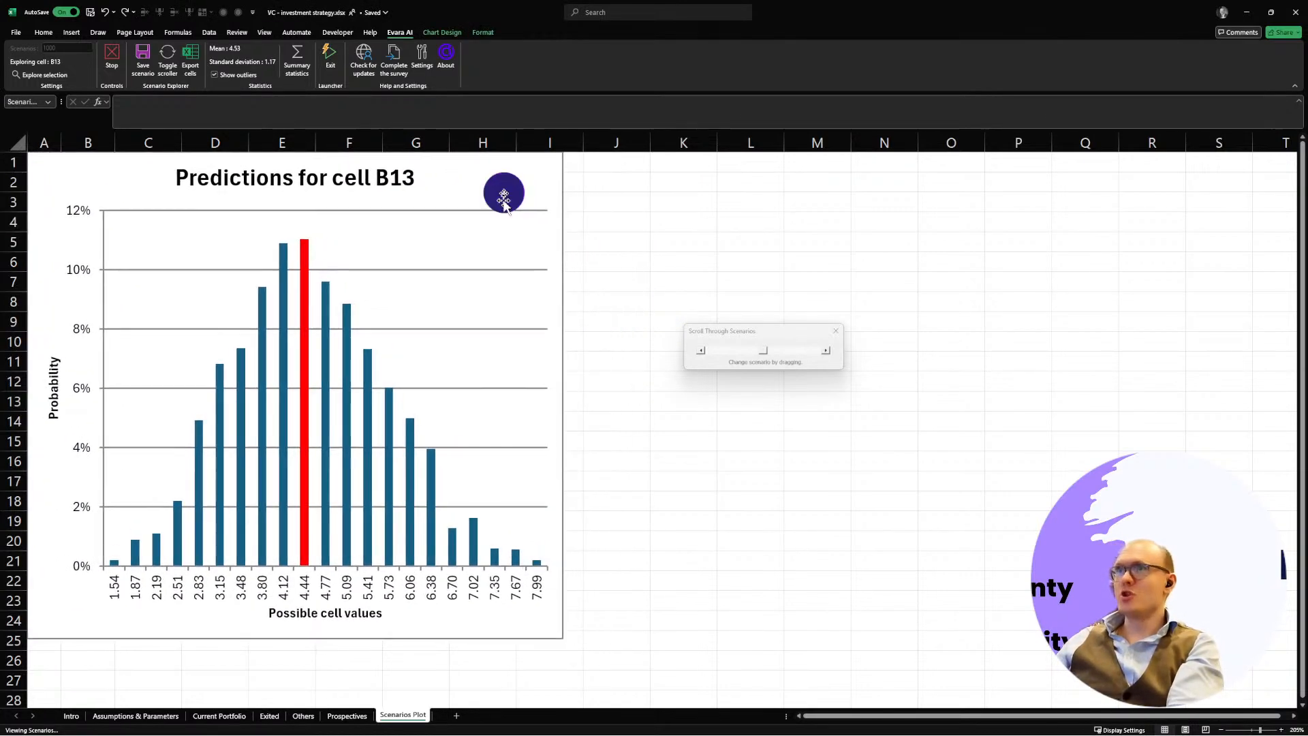
Step: On the Assumptions & Parameters sheet, examine the Advanced Manufacturing values in B10:B13 for the current scenario
{"action": "left_click", "coordinate": [150, 716]}
{"action": "left_click_drag", "start_coordinate": [326, 354], "coordinate": [330, 435]}
{"action": "left_click", "coordinate": [336, 356]}
{"action": "left_click", "coordinate": [344, 411]}
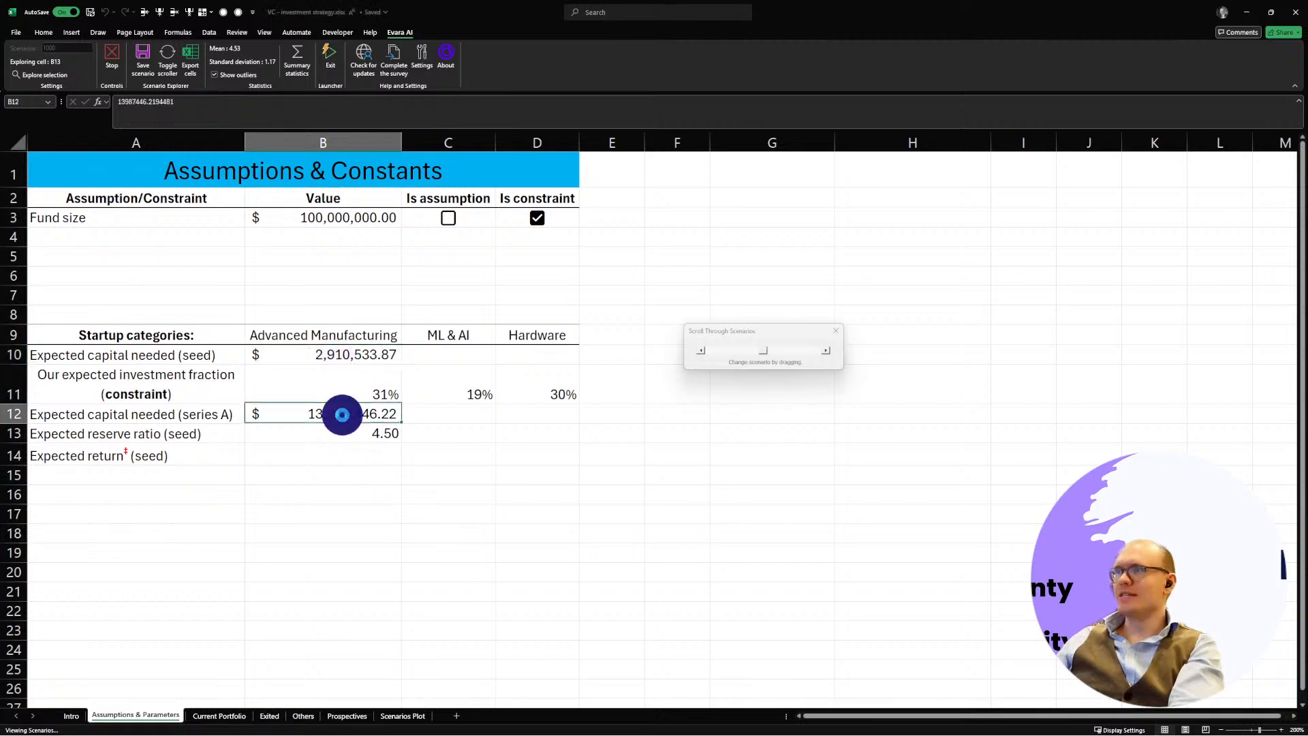
{"action": "left_click_drag", "start_coordinate": [351, 354], "coordinate": [354, 423]}
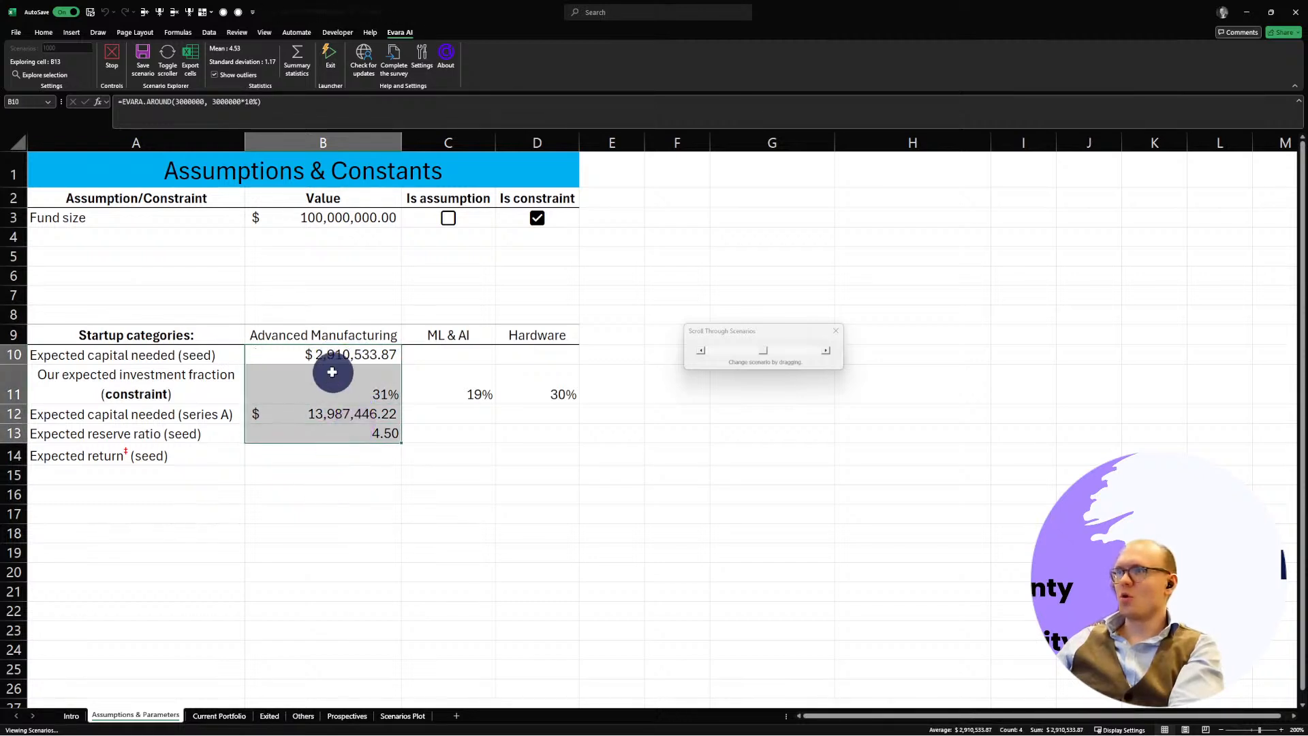
{"action": "left_click", "coordinate": [307, 553]}
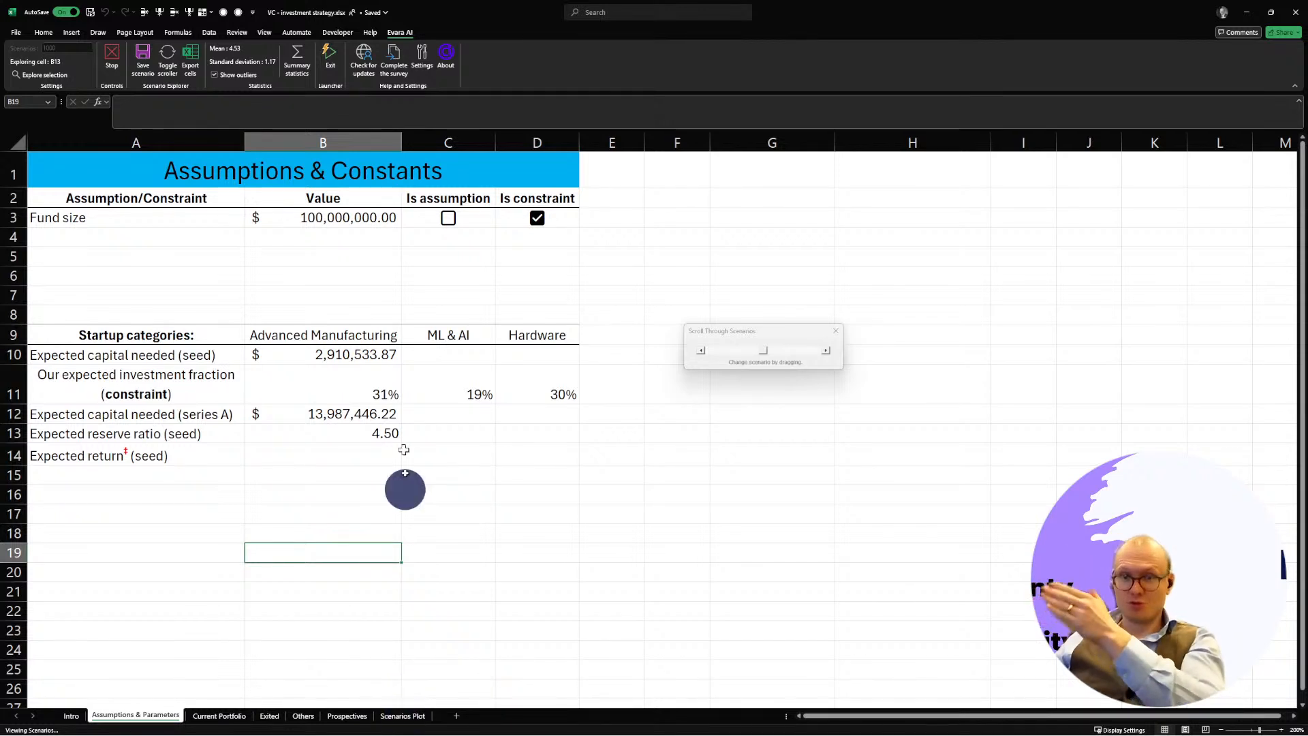
{"action": "left_click_drag", "start_coordinate": [371, 354], "coordinate": [367, 432]}
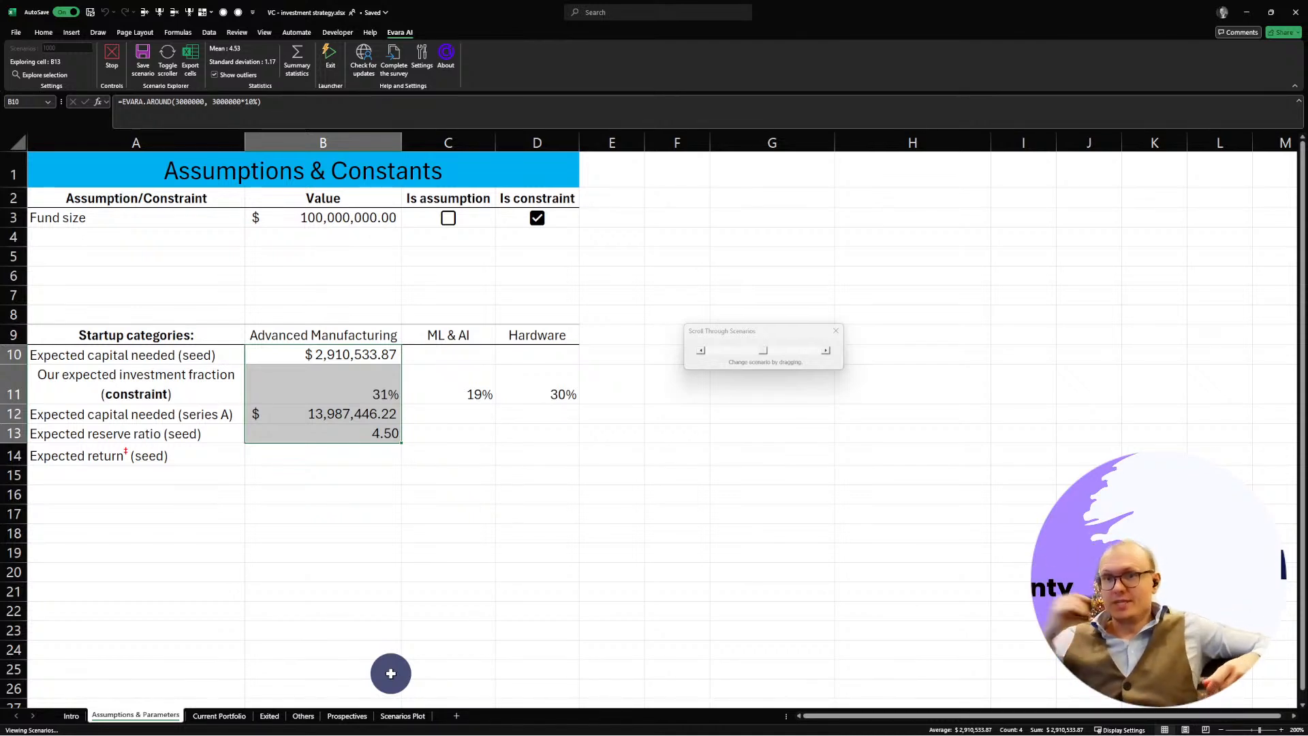
{"action": "mouse_move", "coordinate": [401, 442]}
{"action": "left_mouse_down"}
{"action": "mouse_move", "coordinate": [640, 445]}
{"action": "mouse_move", "coordinate": [400, 433]}
{"action": "left_mouse_up"}
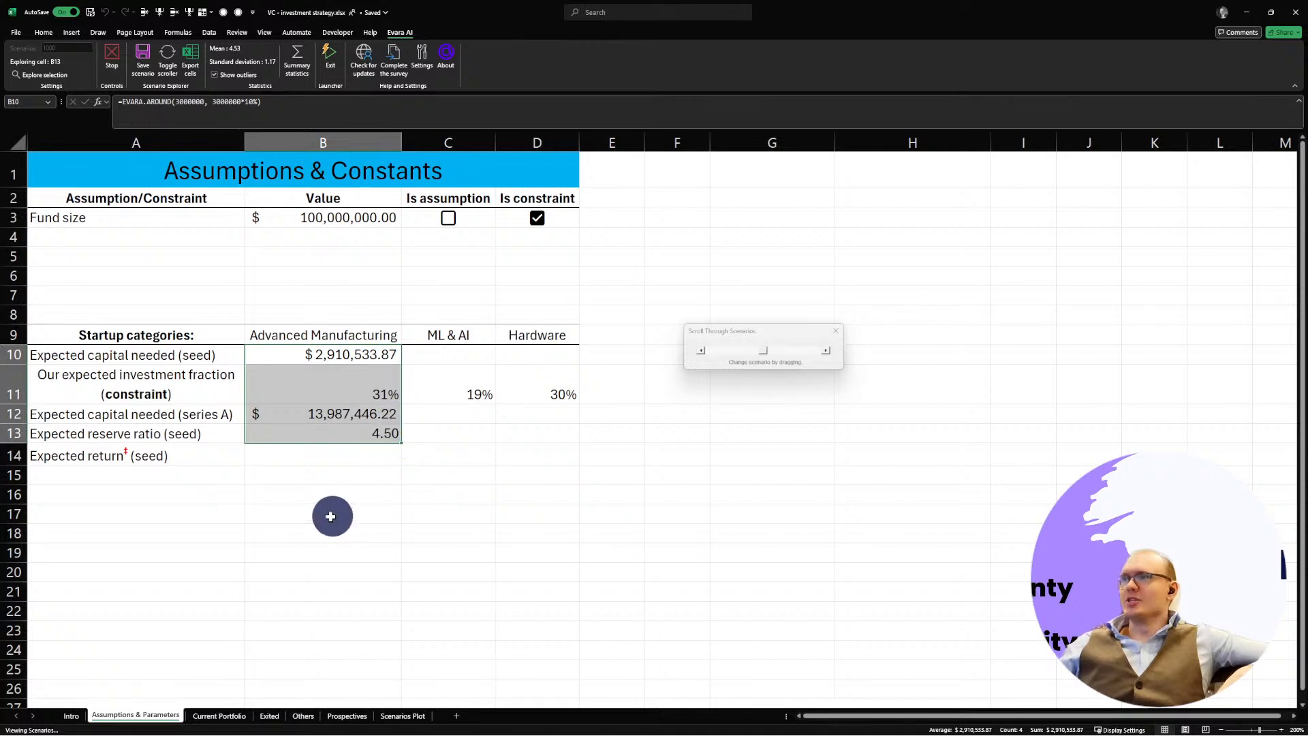
{"action": "left_click", "coordinate": [331, 516]}
{"action": "left_click", "coordinate": [276, 454]}
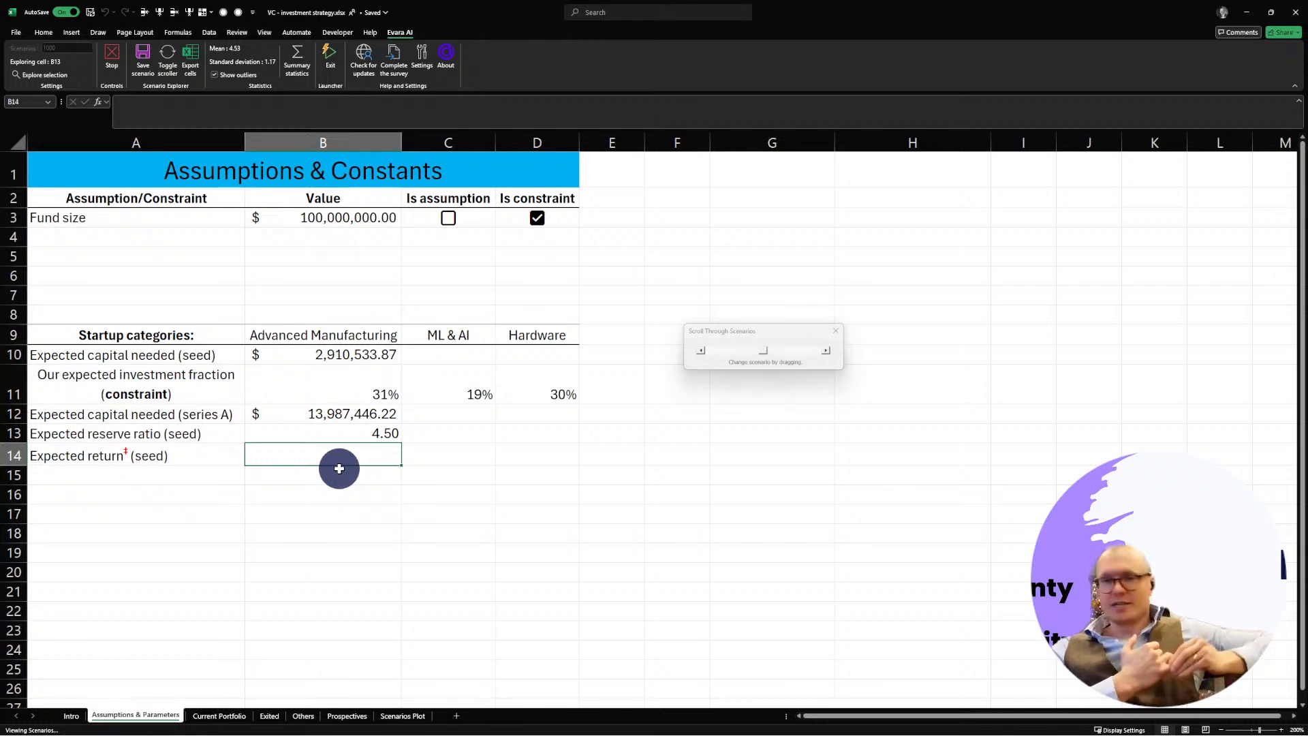
Step: Compare the highlighted bar in the Scenarios Plot chart with the expected reserve ratio in B13 on Assumptions & Parameters
{"action": "left_click", "coordinate": [402, 715]}
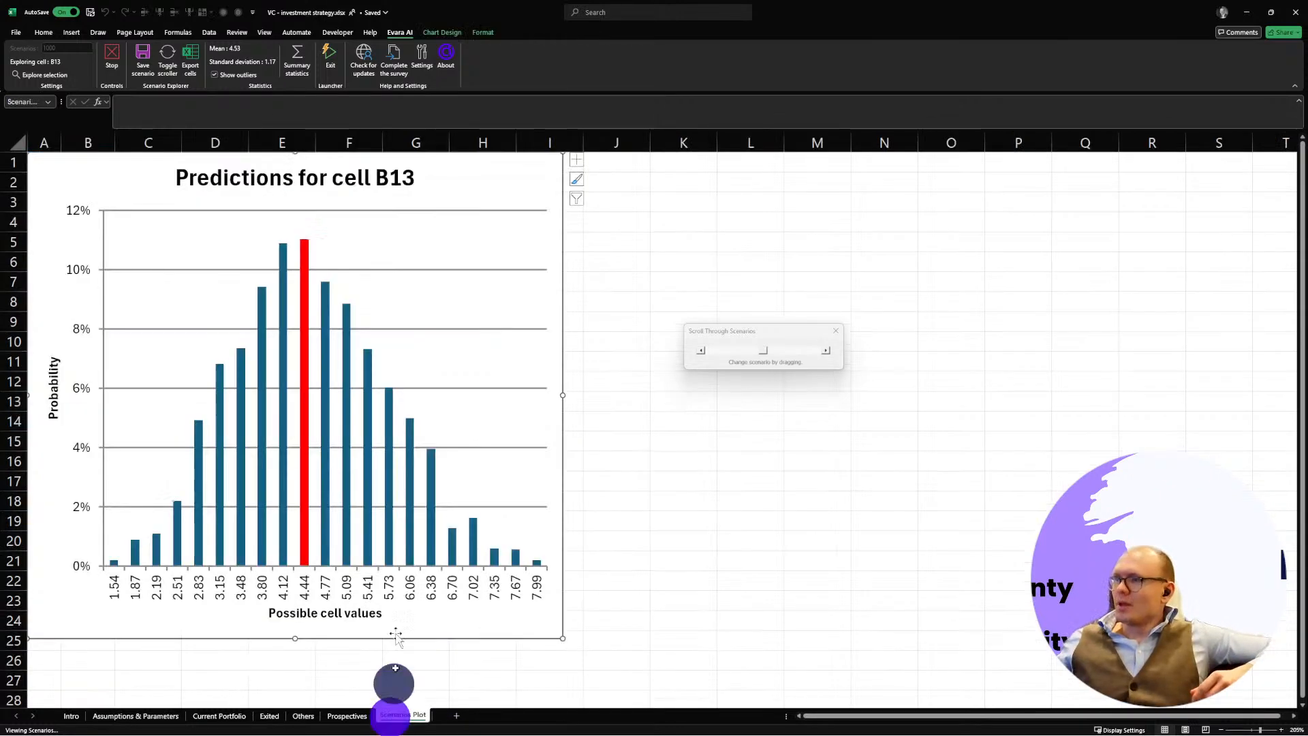
{"action": "left_click", "coordinate": [325, 604]}
{"action": "left_click", "coordinate": [135, 715]}
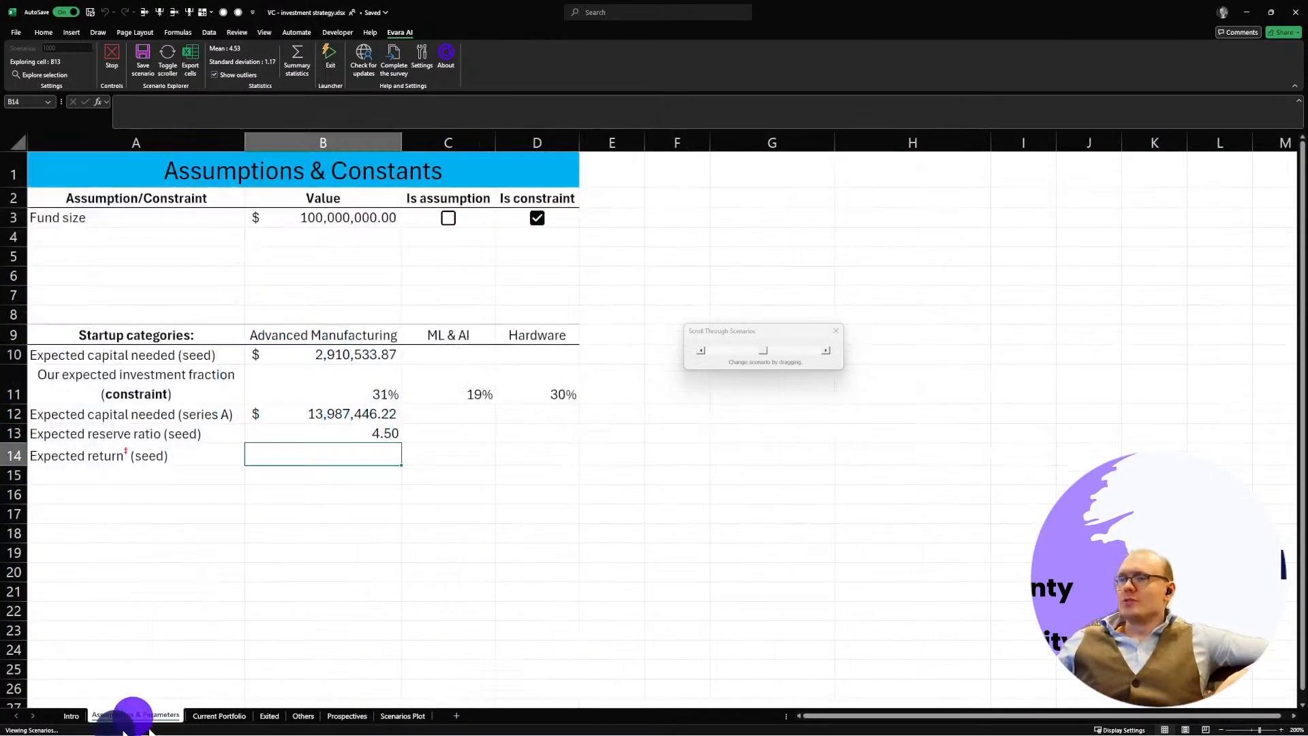
{"action": "left_click", "coordinate": [420, 714]}
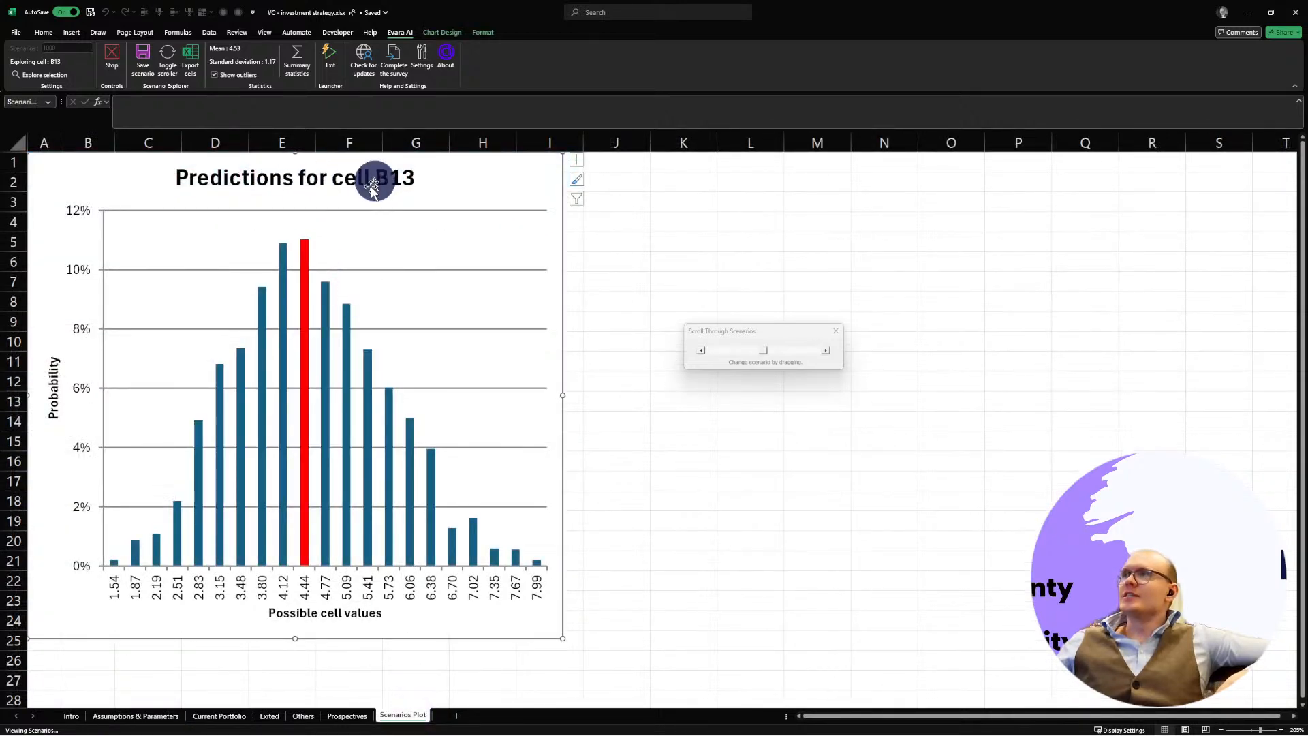
{"action": "left_click", "coordinate": [136, 716]}
{"action": "left_click", "coordinate": [116, 434]}
{"action": "left_click", "coordinate": [280, 437]}
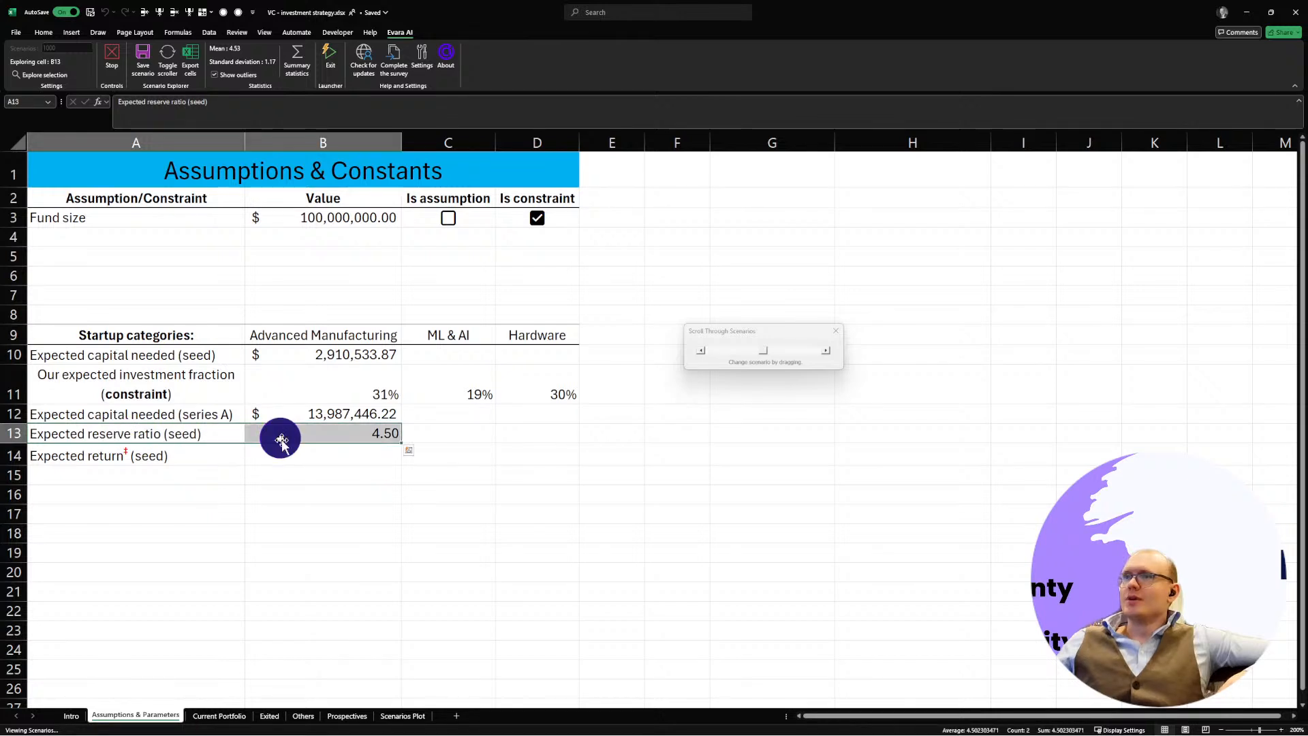
{"action": "left_click", "coordinate": [339, 496]}
{"action": "left_click", "coordinate": [345, 433]}
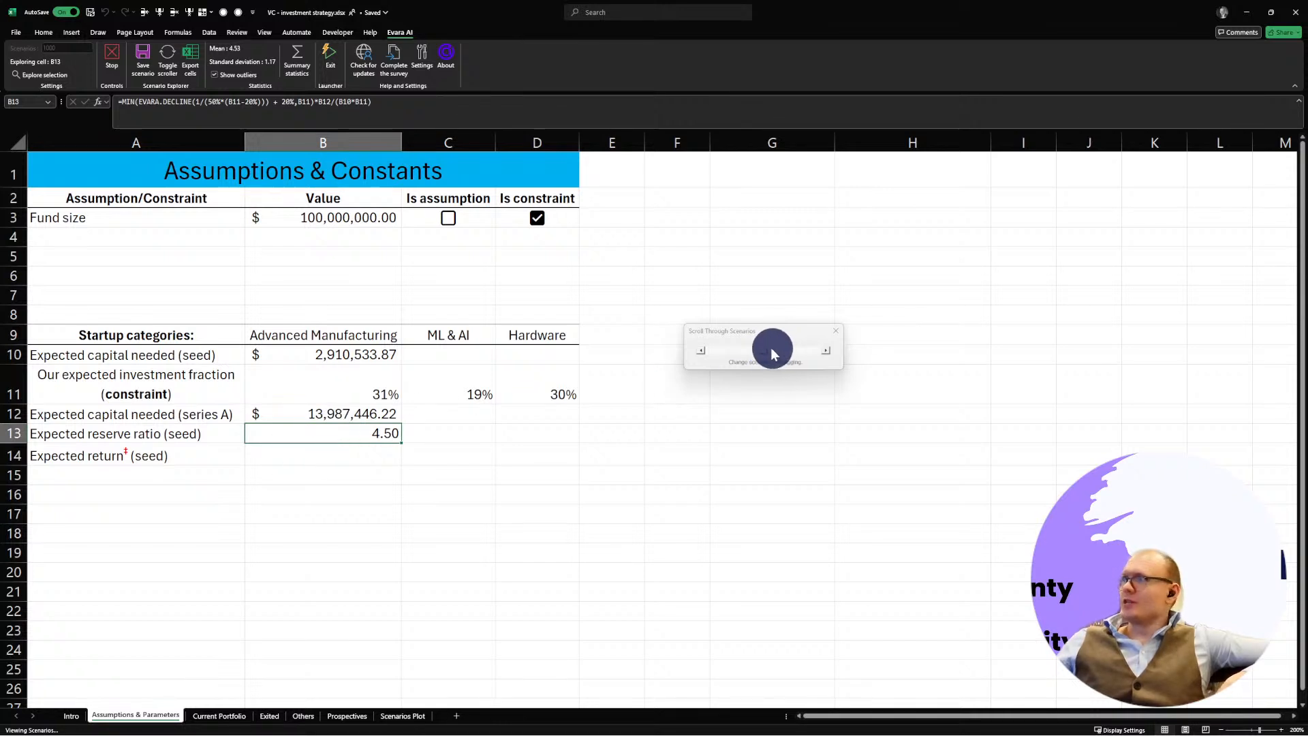
Step: Scroll to scenarios with a lower reserve ratio of about 3 and compare their parameter values with the B13 predictions chart
{"action": "mouse_move", "coordinate": [764, 351]}
{"action": "left_mouse_down"}
{"action": "mouse_move", "coordinate": [815, 351]}
{"action": "mouse_move", "coordinate": [750, 350]}
{"action": "left_mouse_up"}
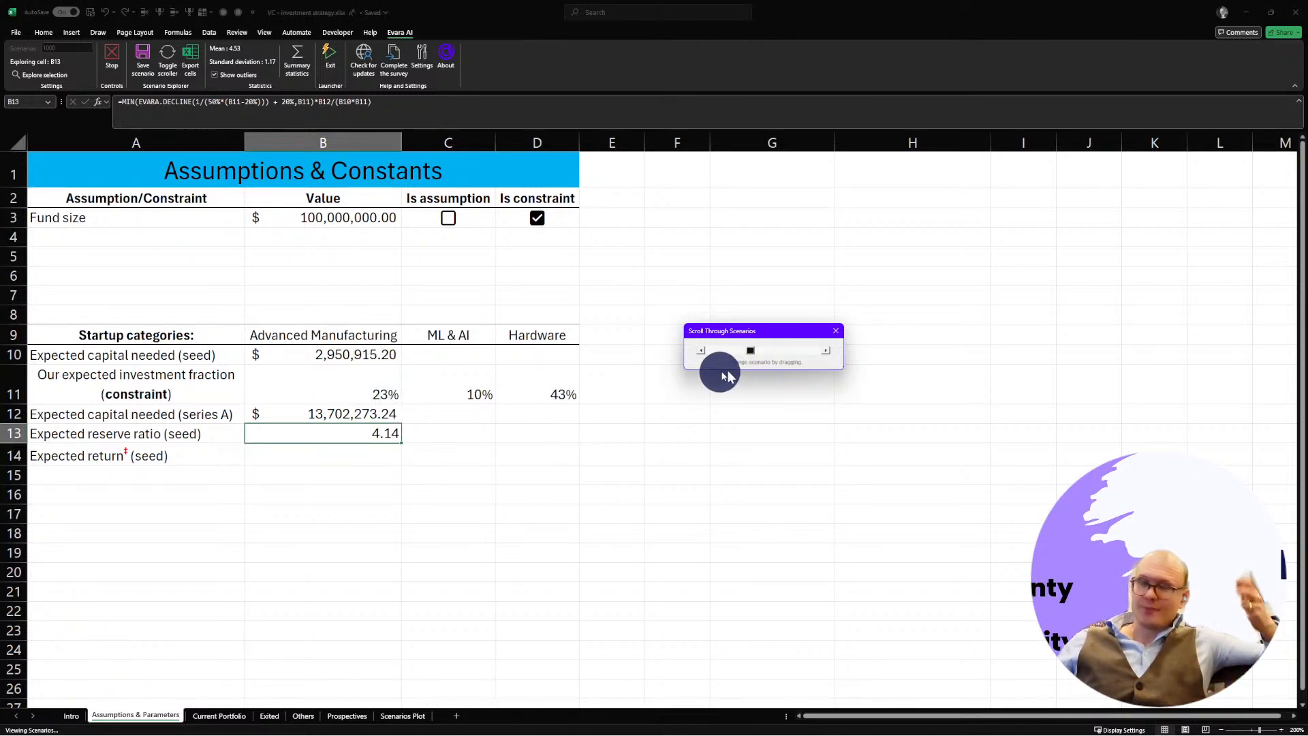
{"action": "left_click_drag", "start_coordinate": [751, 350], "coordinate": [720, 349]}
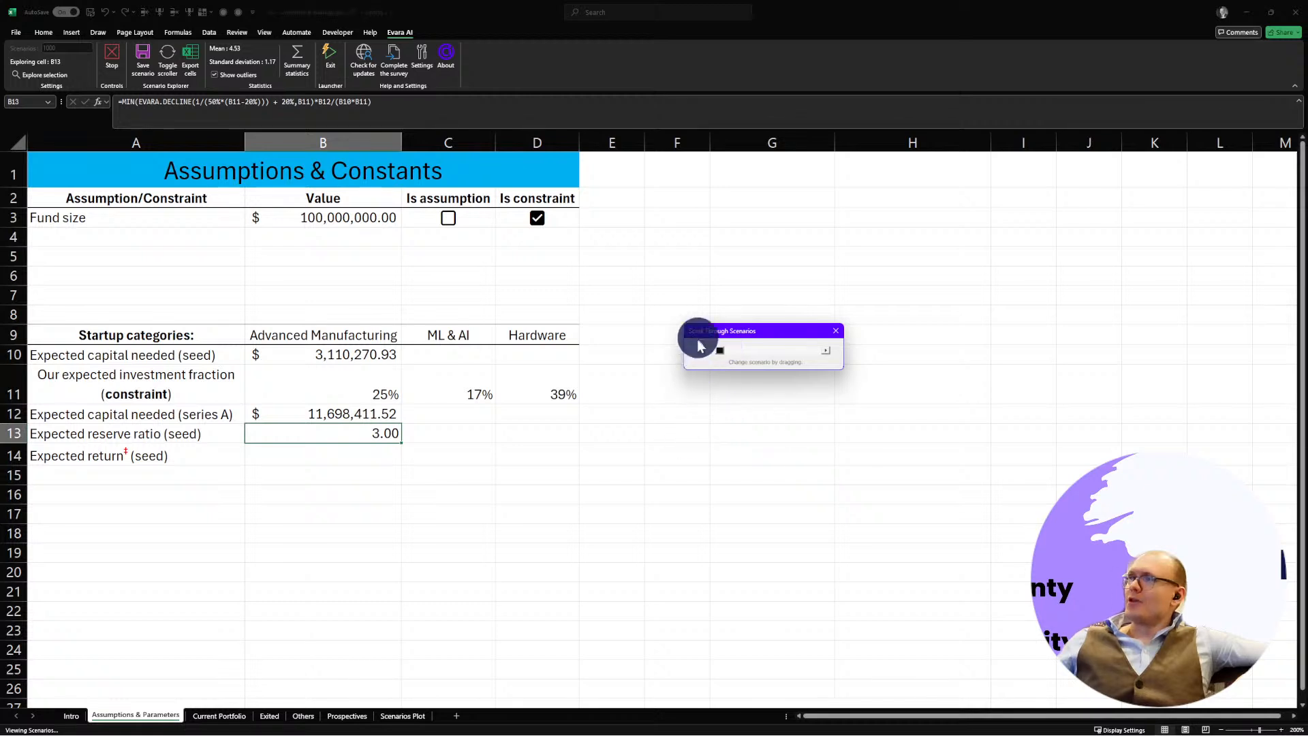
{"action": "left_click", "coordinate": [408, 717]}
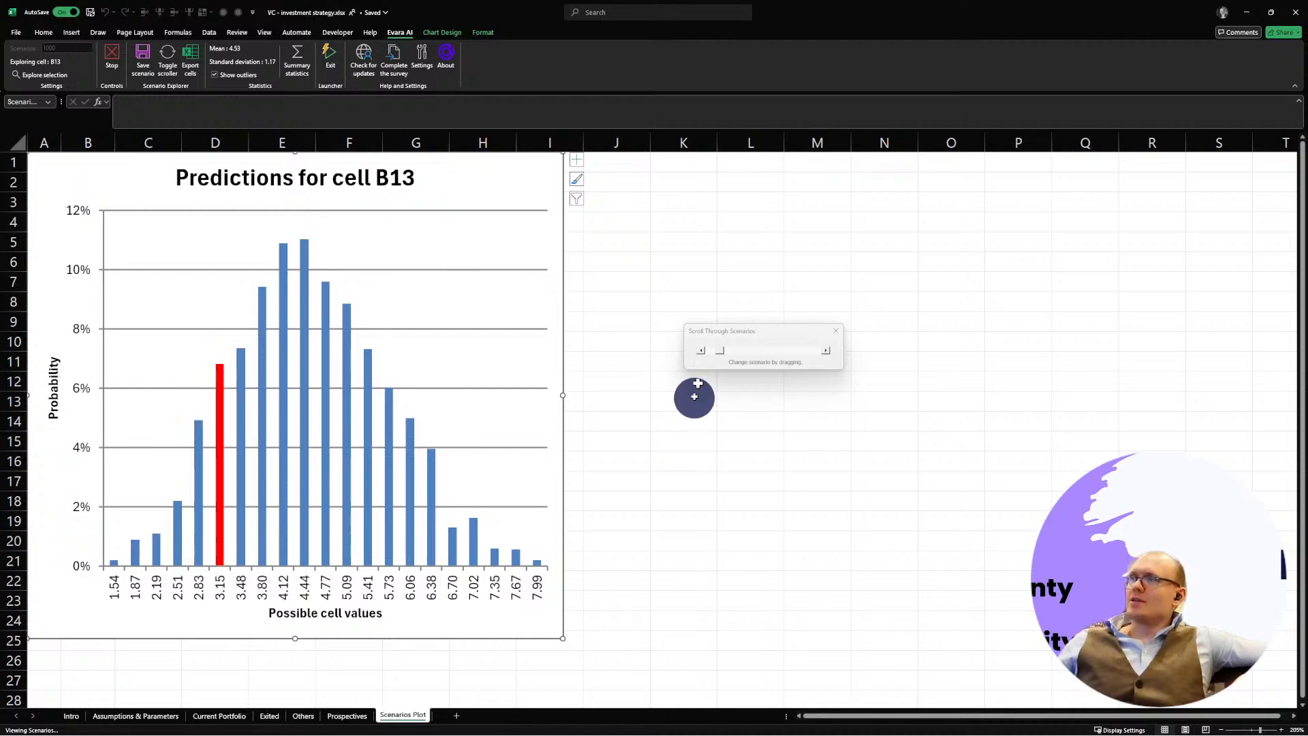
{"action": "left_click", "coordinate": [722, 353]}
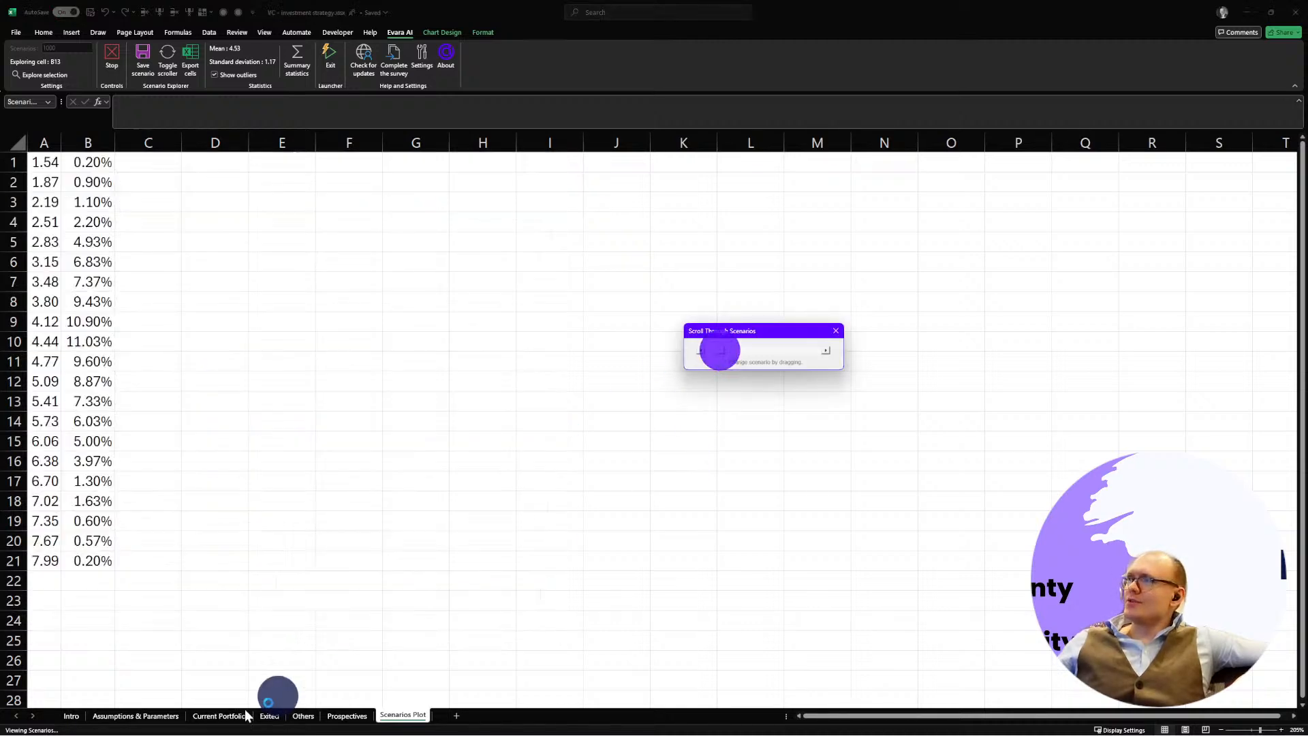
{"action": "left_click", "coordinate": [134, 716]}
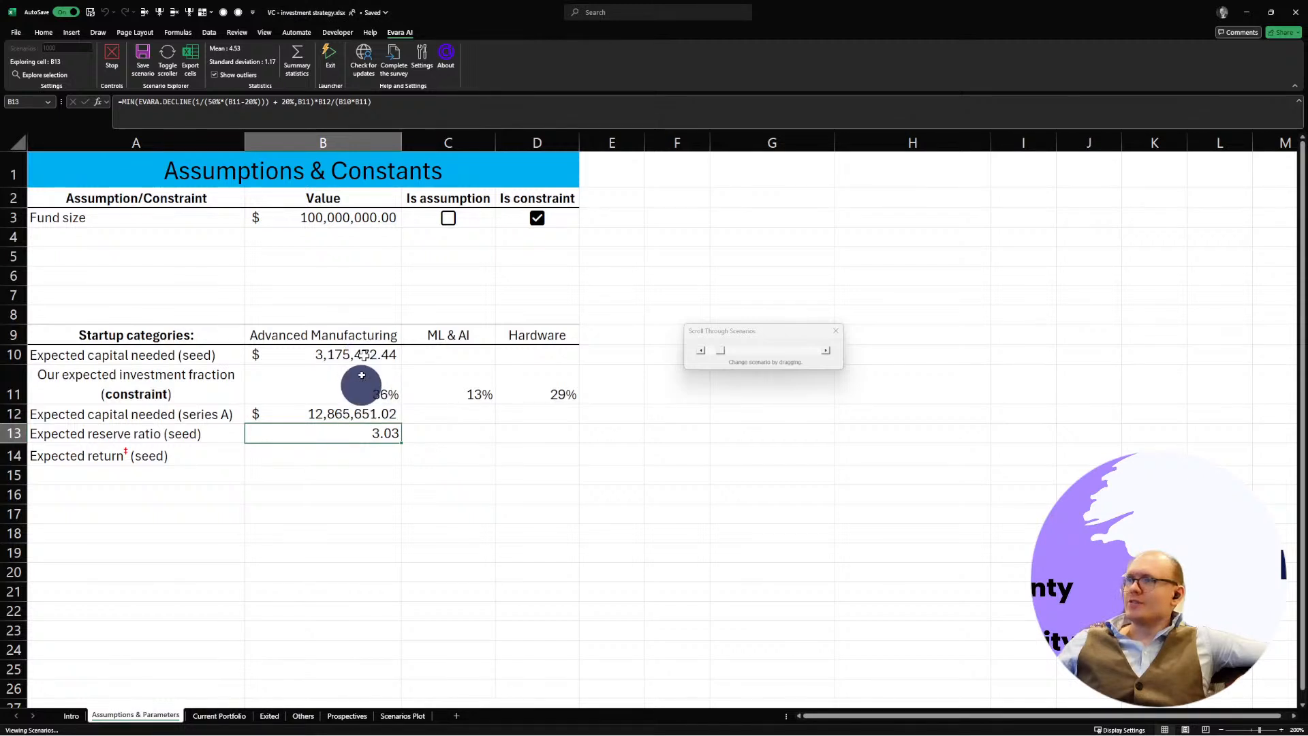
{"action": "left_click", "coordinate": [725, 353]}
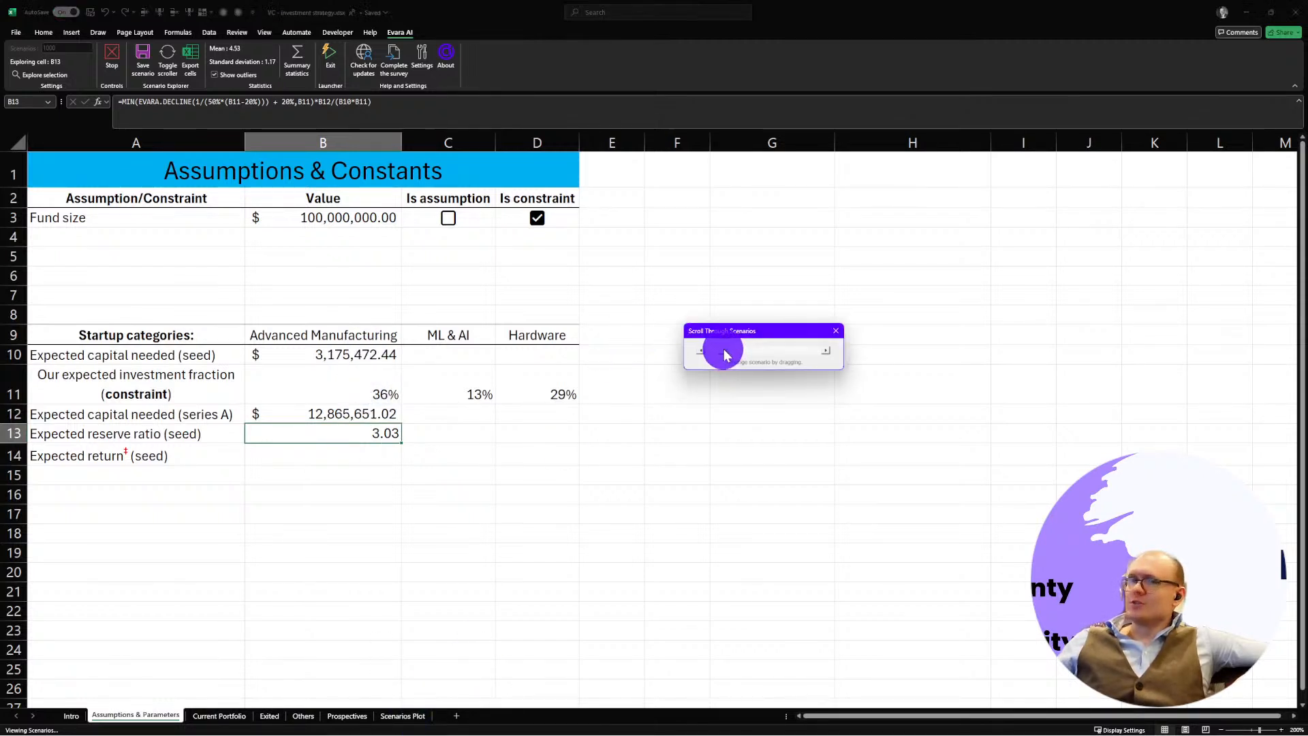
{"action": "left_click", "coordinate": [400, 714]}
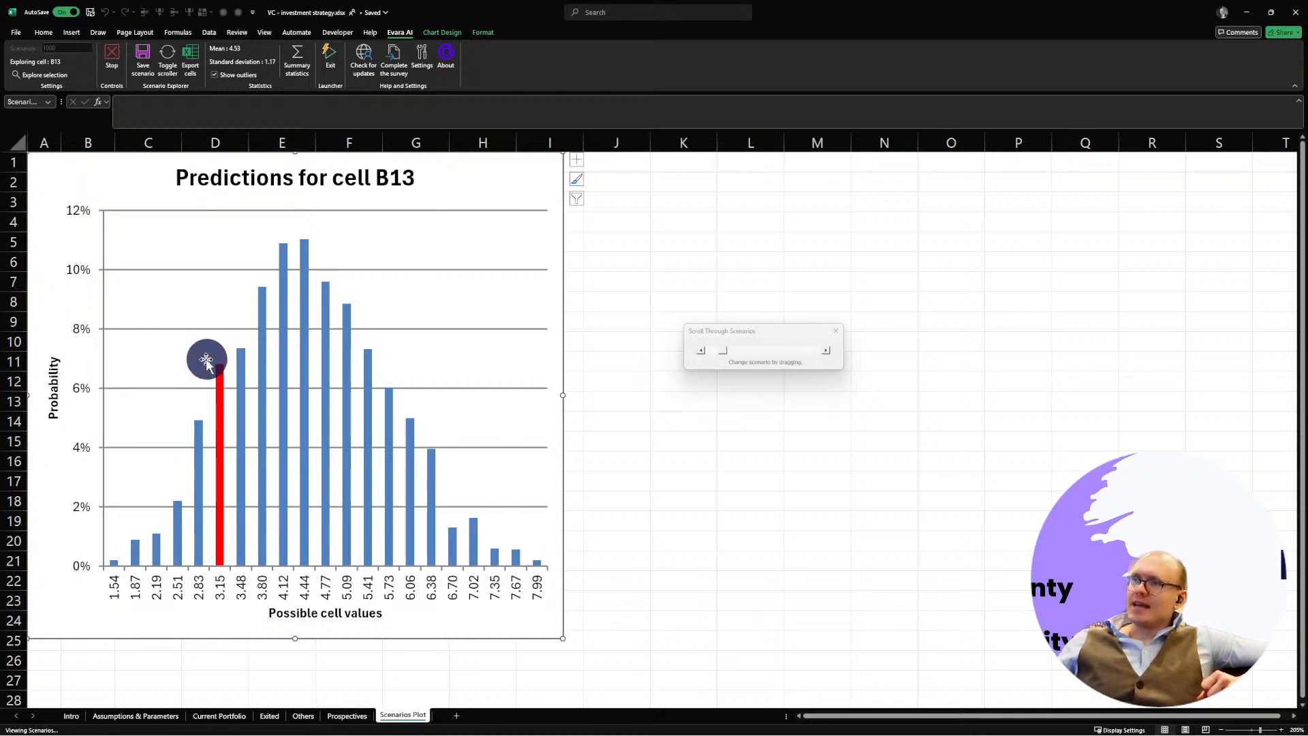
Step: Inspect the highlighted 3.15 bar in the B13 predictions chart, then reposition the scenario scroller just beside the chart's upper edge
{"action": "left_click", "coordinate": [219, 371]}
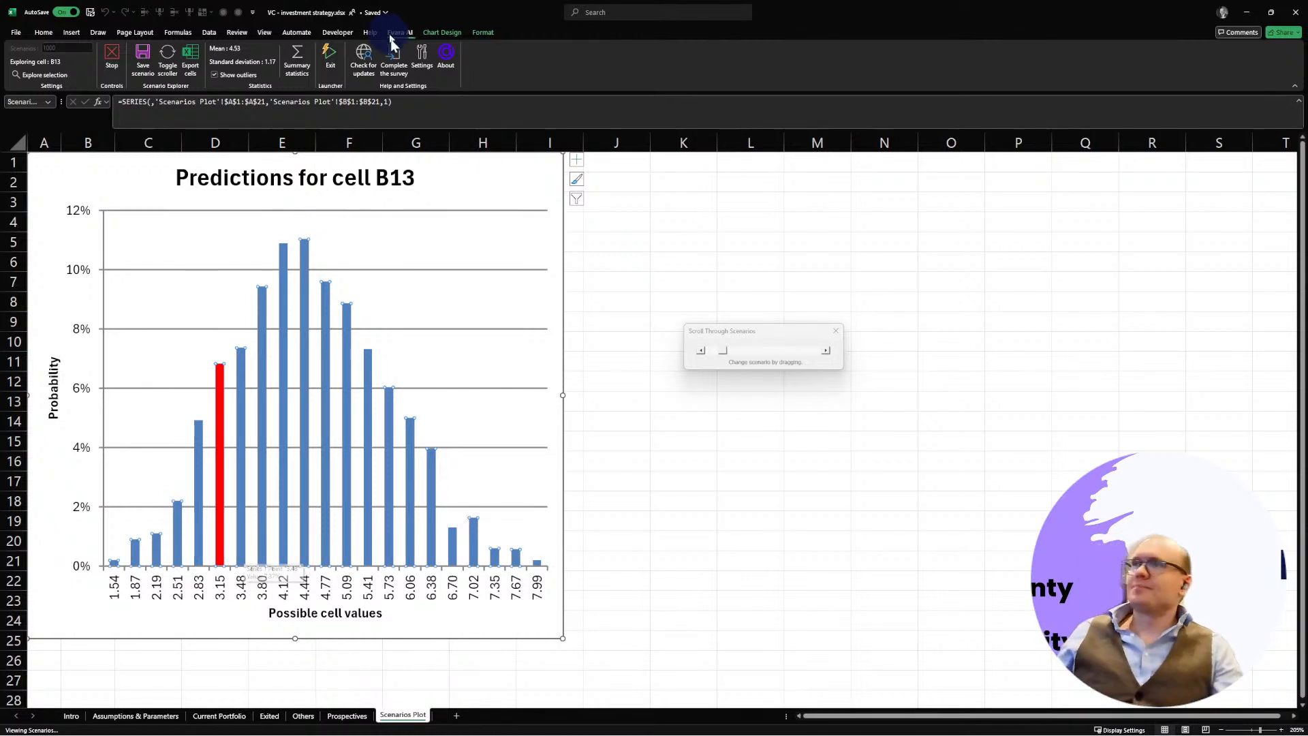
{"action": "left_click_drag", "start_coordinate": [647, 456], "coordinate": [646, 439]}
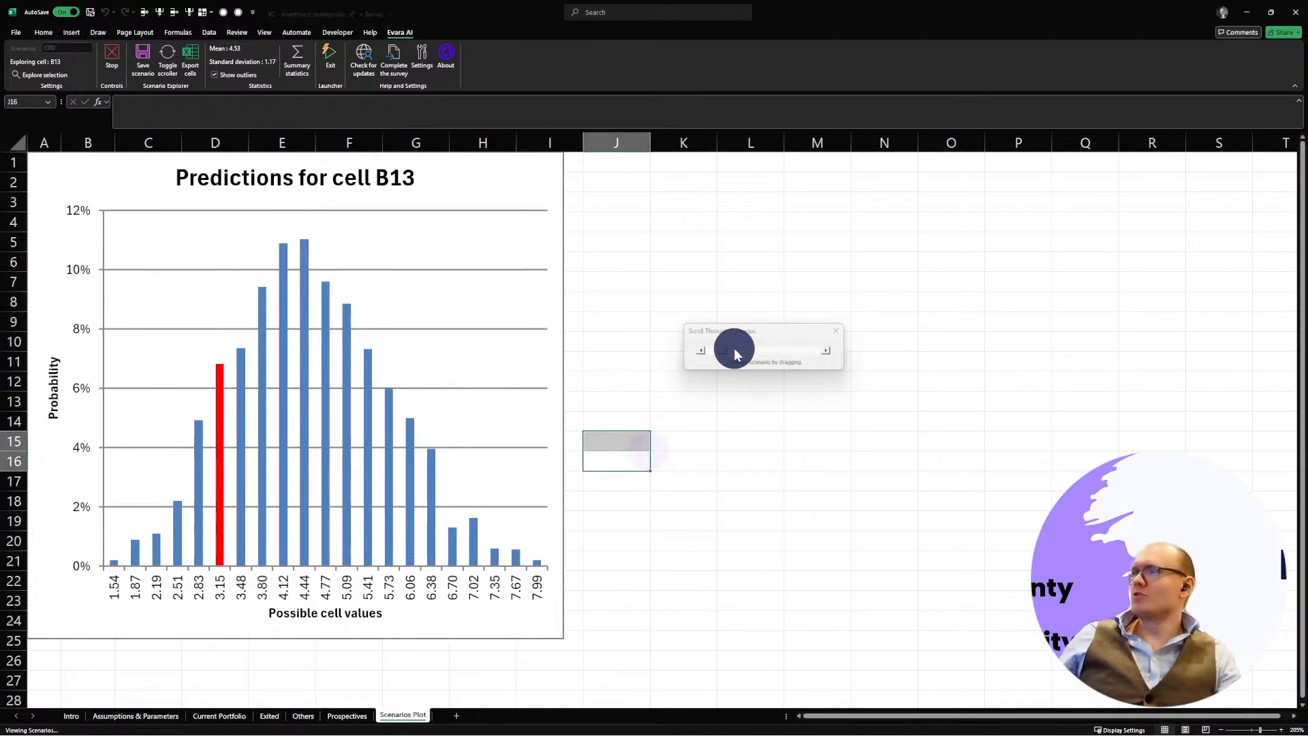
{"action": "left_click_drag", "start_coordinate": [766, 331], "coordinate": [696, 209]}
{"action": "left_click", "coordinate": [618, 297]}
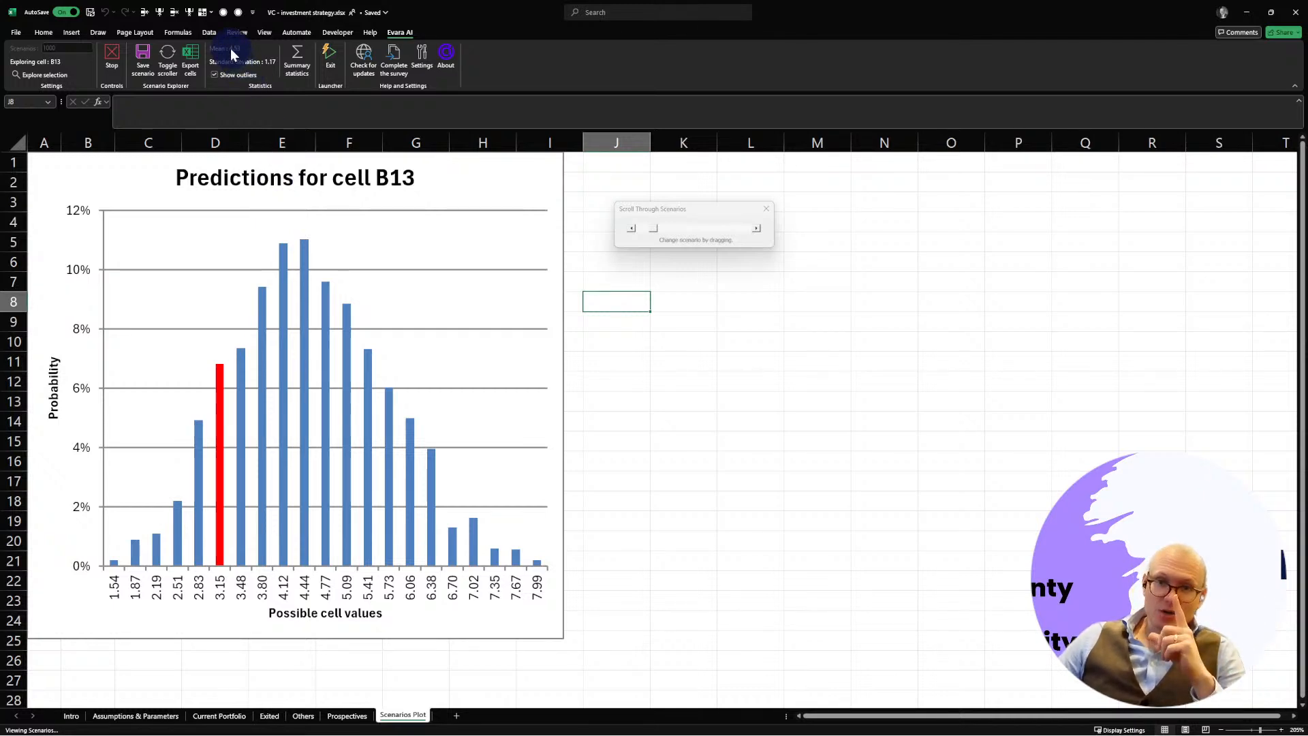
Step: Compare the Advanced Manufacturing values in B10:B13 on Assumptions & Parameters with the B13 predictions chart for the current scenario
{"action": "left_click", "coordinate": [135, 715]}
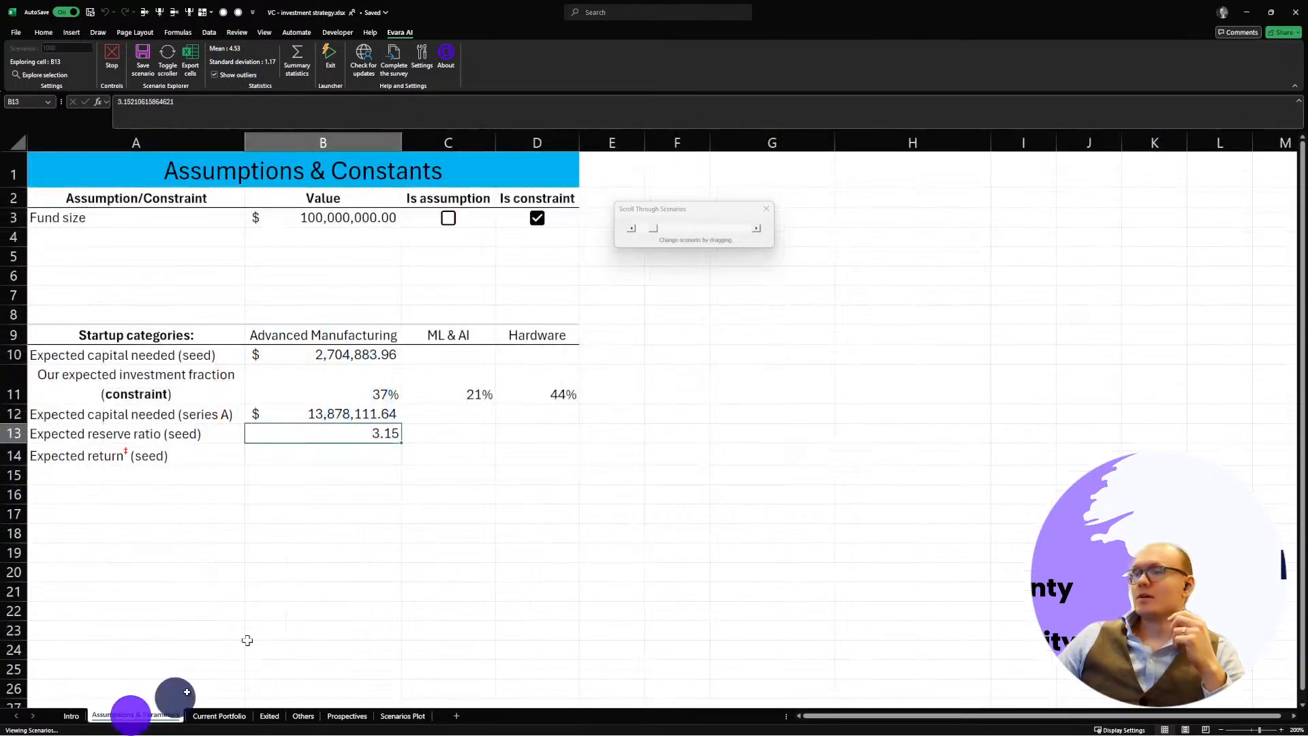
{"action": "left_click_drag", "start_coordinate": [292, 362], "coordinate": [353, 433]}
{"action": "left_click", "coordinate": [341, 534]}
{"action": "left_click", "coordinate": [402, 715]}
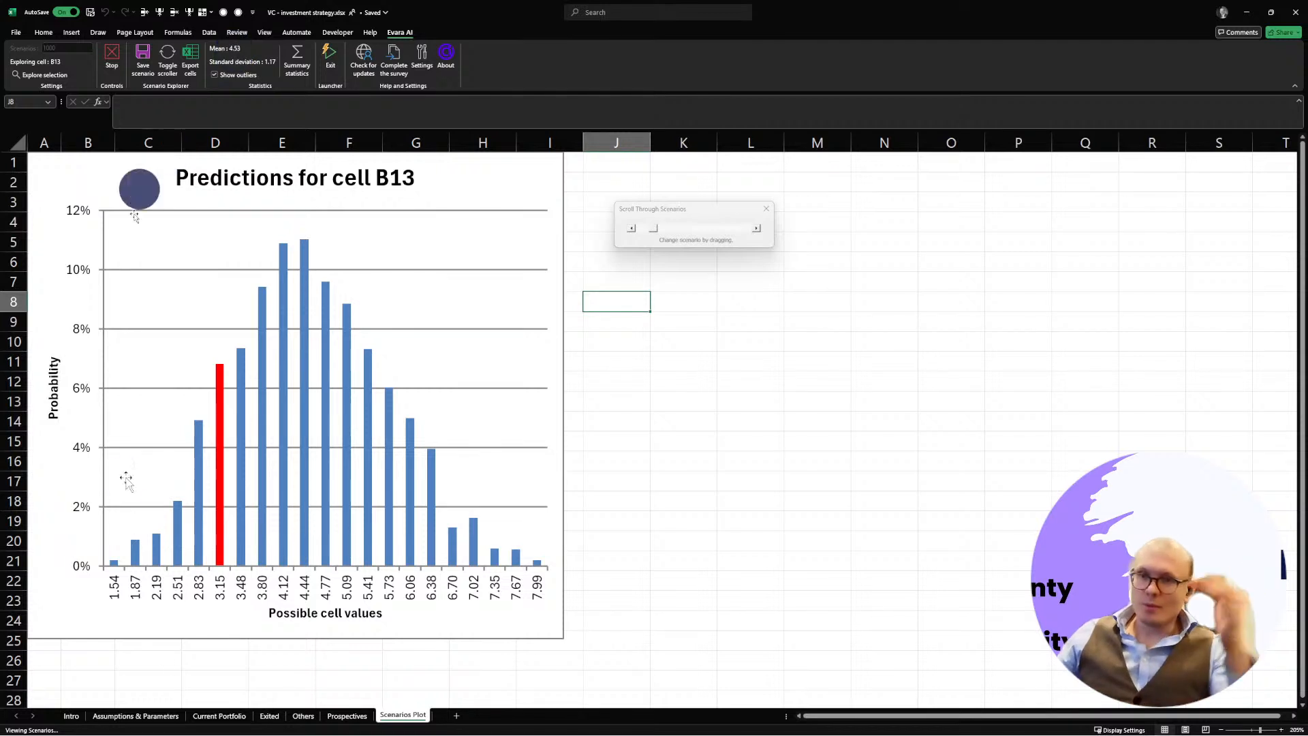
{"action": "left_click", "coordinate": [143, 717]}
{"action": "left_click", "coordinate": [304, 469]}
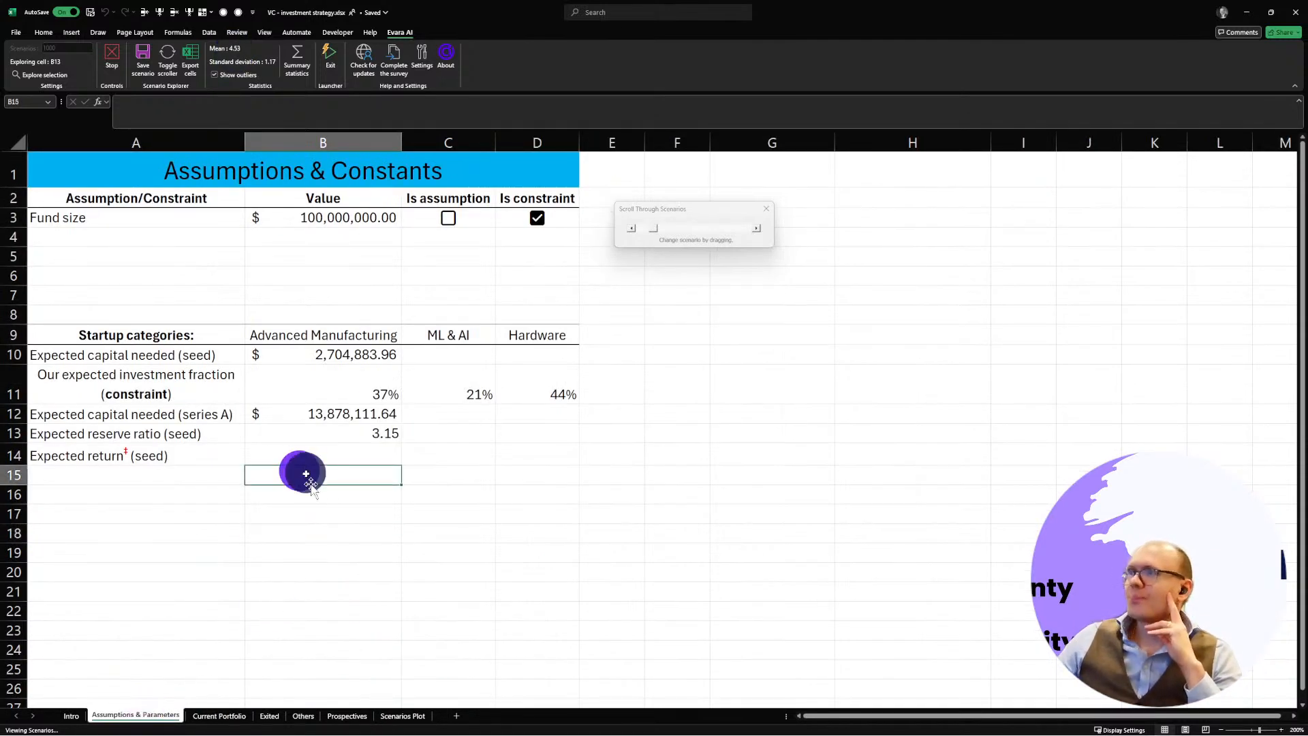
{"action": "left_click", "coordinate": [325, 449]}
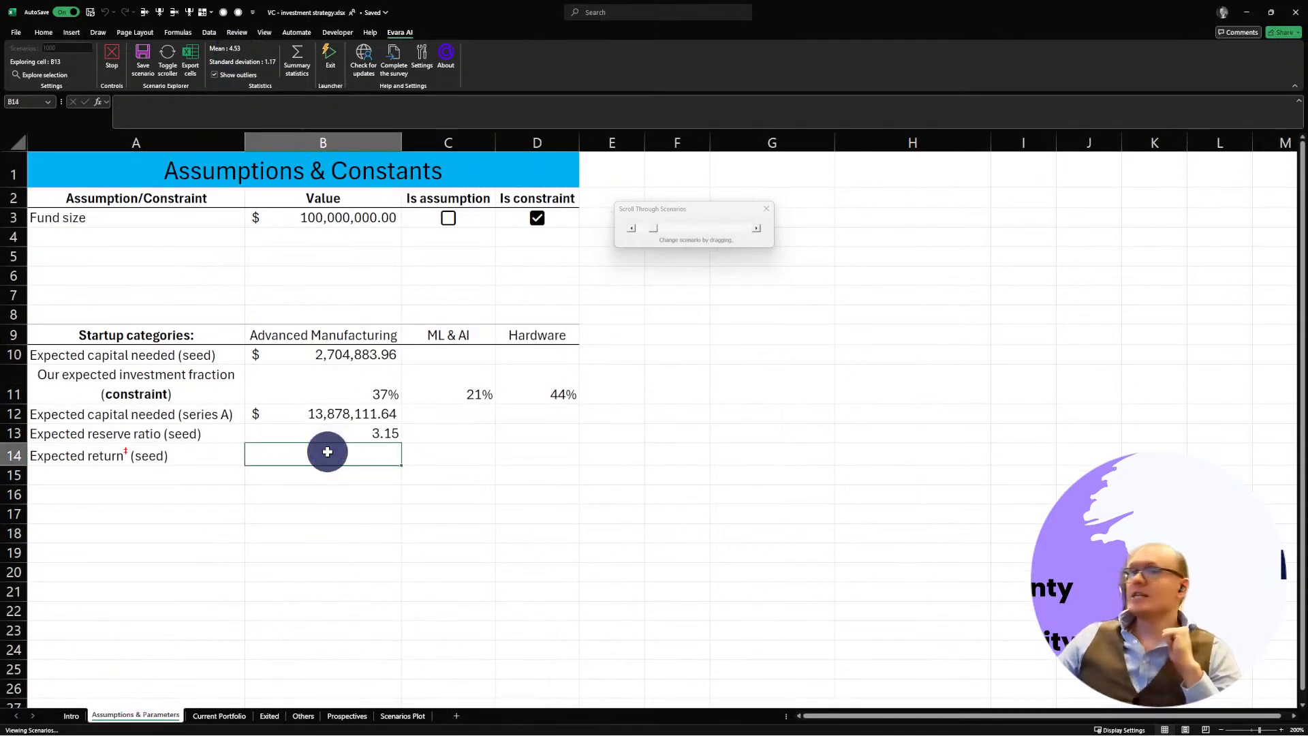
{"action": "left_click", "coordinate": [403, 715]}
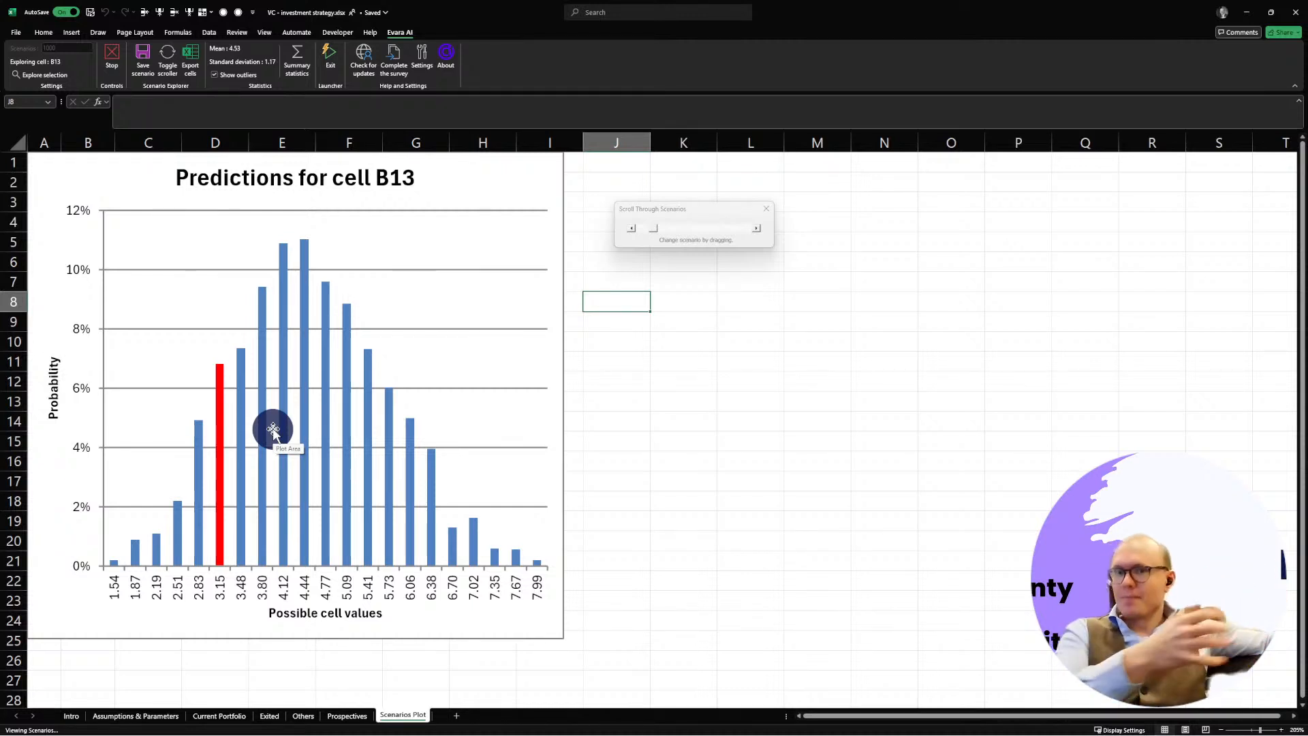
Step: Review the Advanced Manufacturing parameters and the reserve ratio formula in B13, then look at the predictions chart again
{"action": "left_click", "coordinate": [133, 717]}
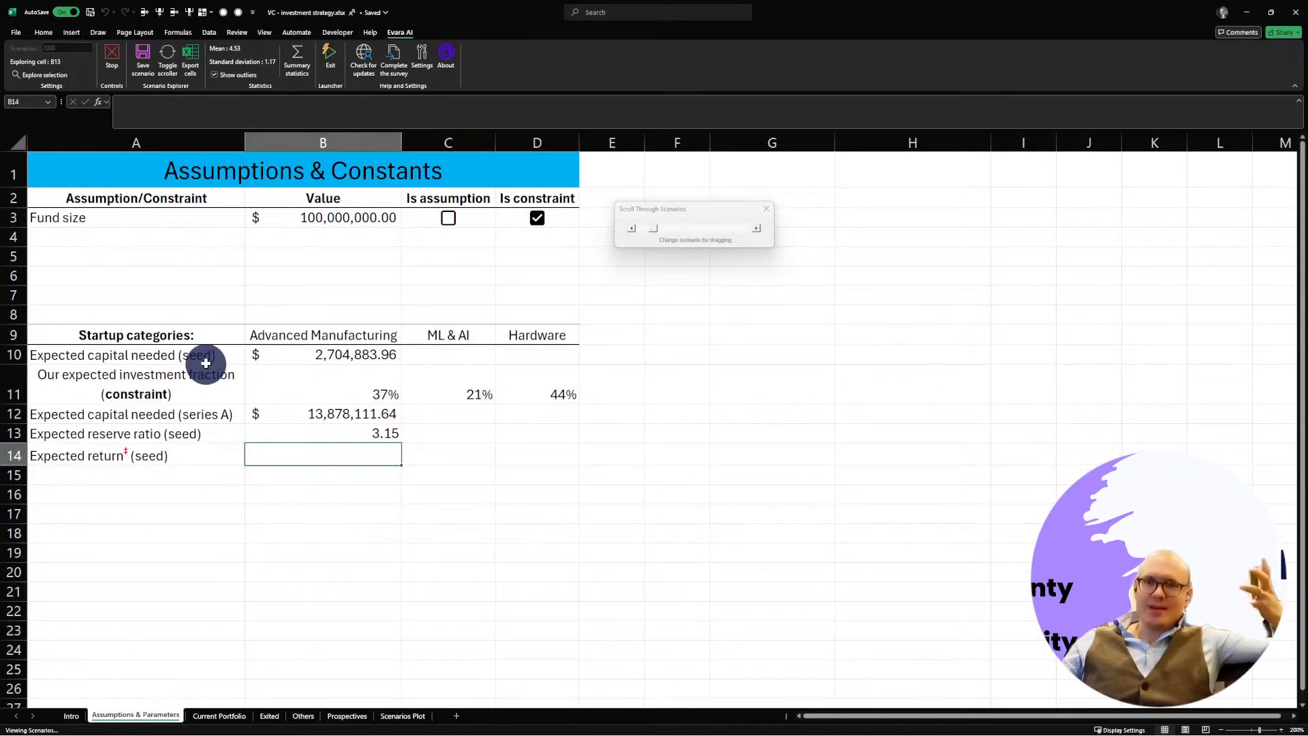
{"action": "left_click_drag", "start_coordinate": [337, 355], "coordinate": [347, 432]}
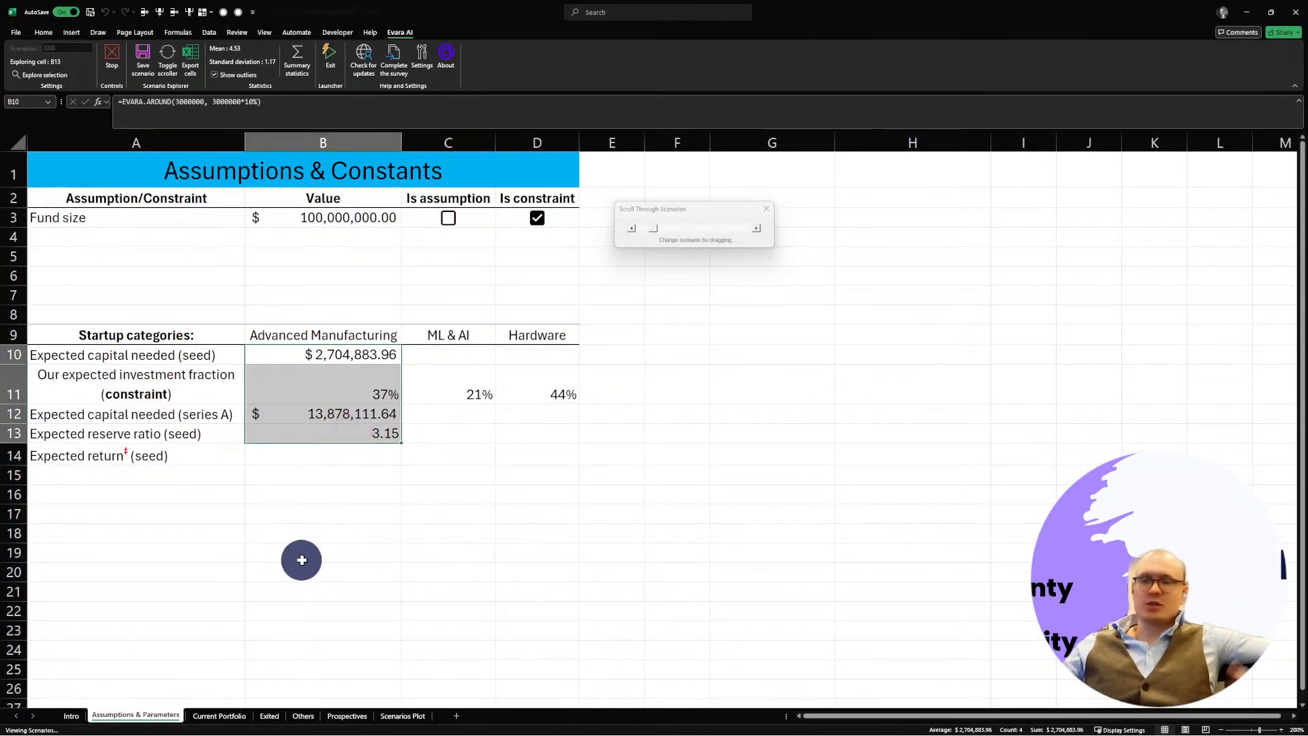
{"action": "left_click", "coordinate": [323, 559]}
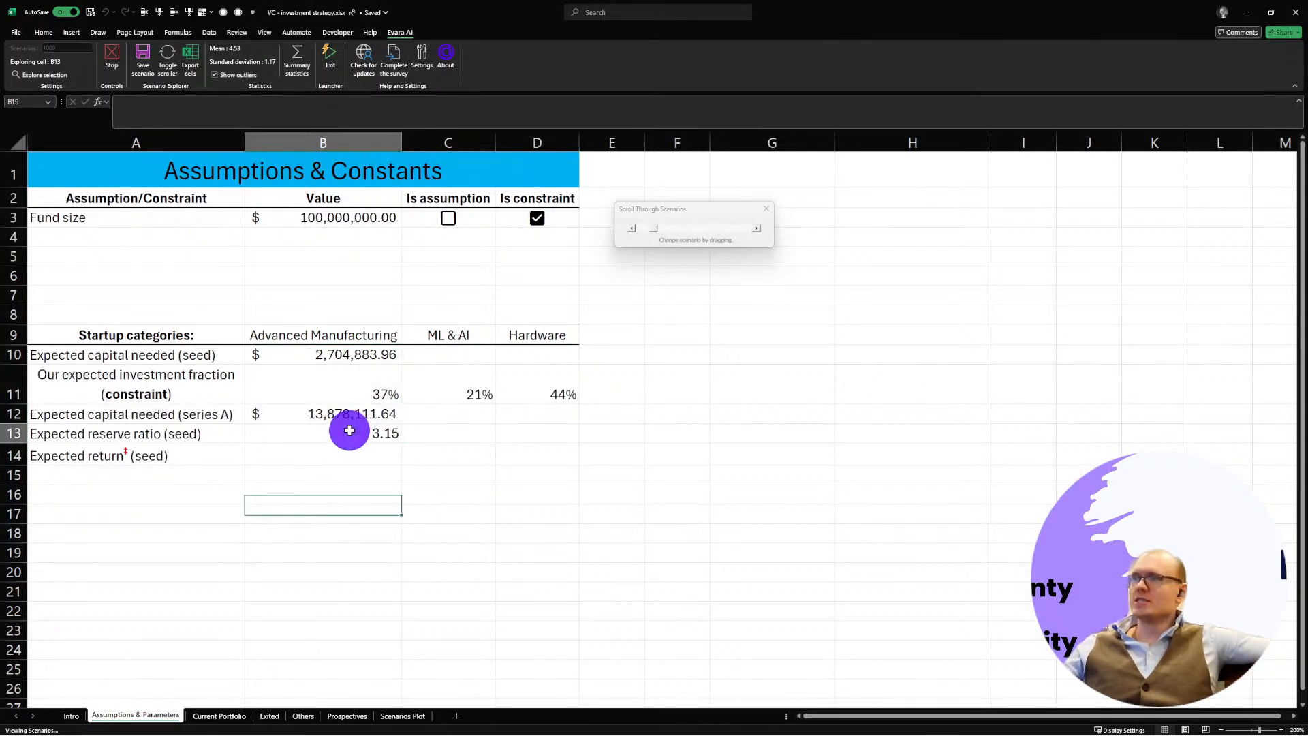
{"action": "left_click_drag", "start_coordinate": [350, 436], "coordinate": [351, 388]}
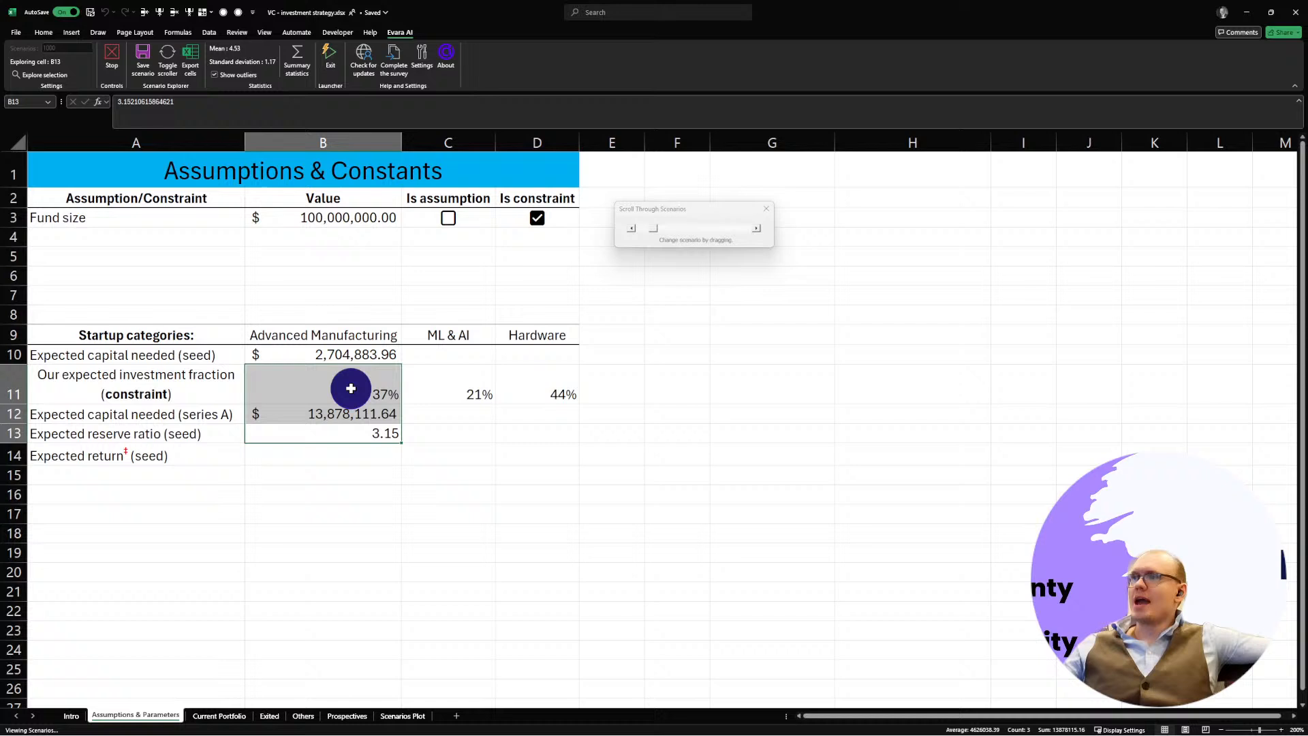
{"action": "left_click", "coordinate": [347, 487]}
{"action": "left_click", "coordinate": [317, 433]}
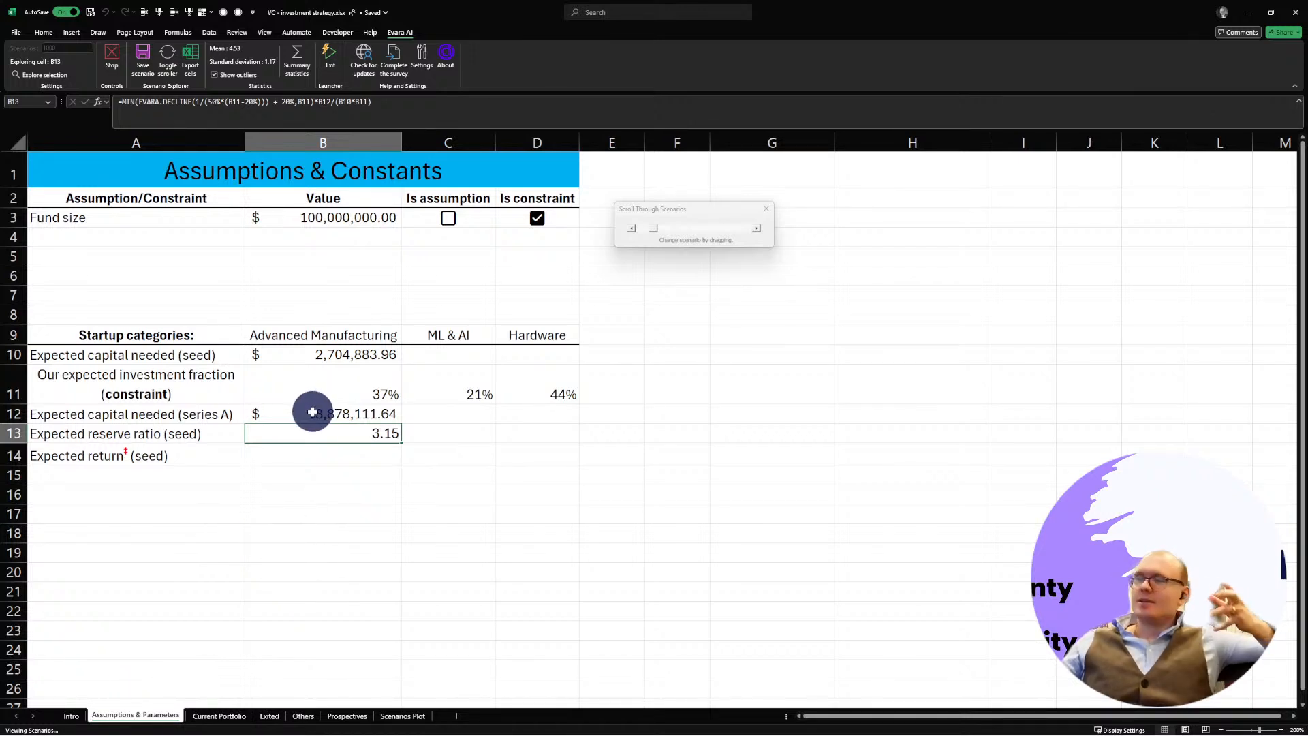
{"action": "left_click", "coordinate": [403, 715]}
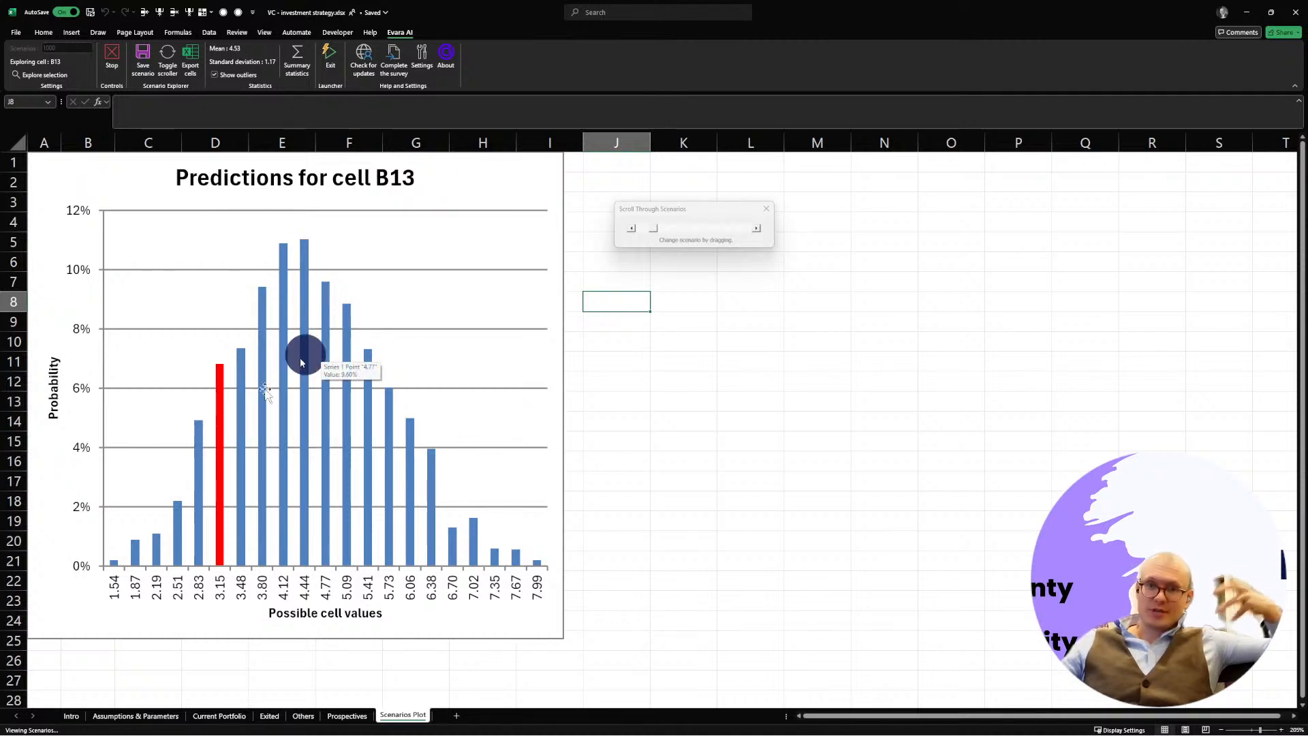
Step: Stop the B13 scenario exploration and turn to the empty Advanced Manufacturing expected return cell, B14
{"action": "left_click", "coordinate": [111, 56]}
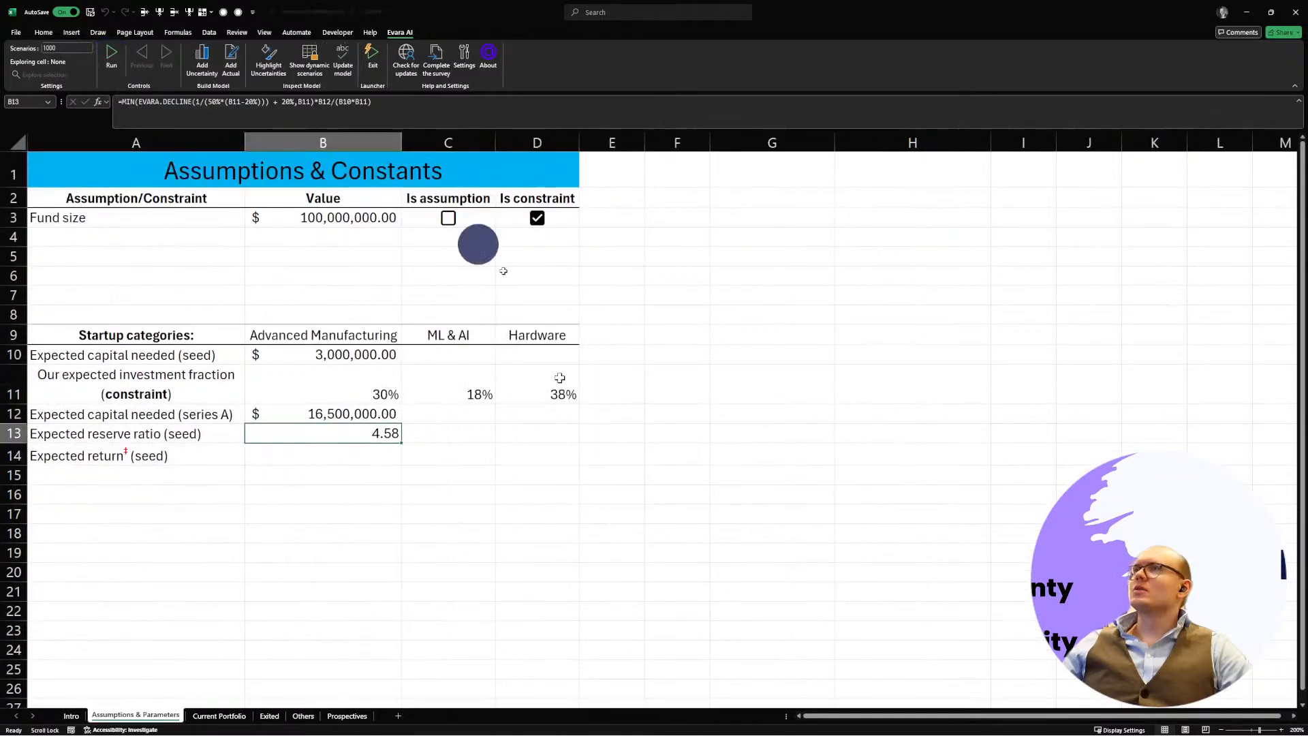
{"action": "left_click", "coordinate": [286, 561]}
{"action": "left_click", "coordinate": [327, 457]}
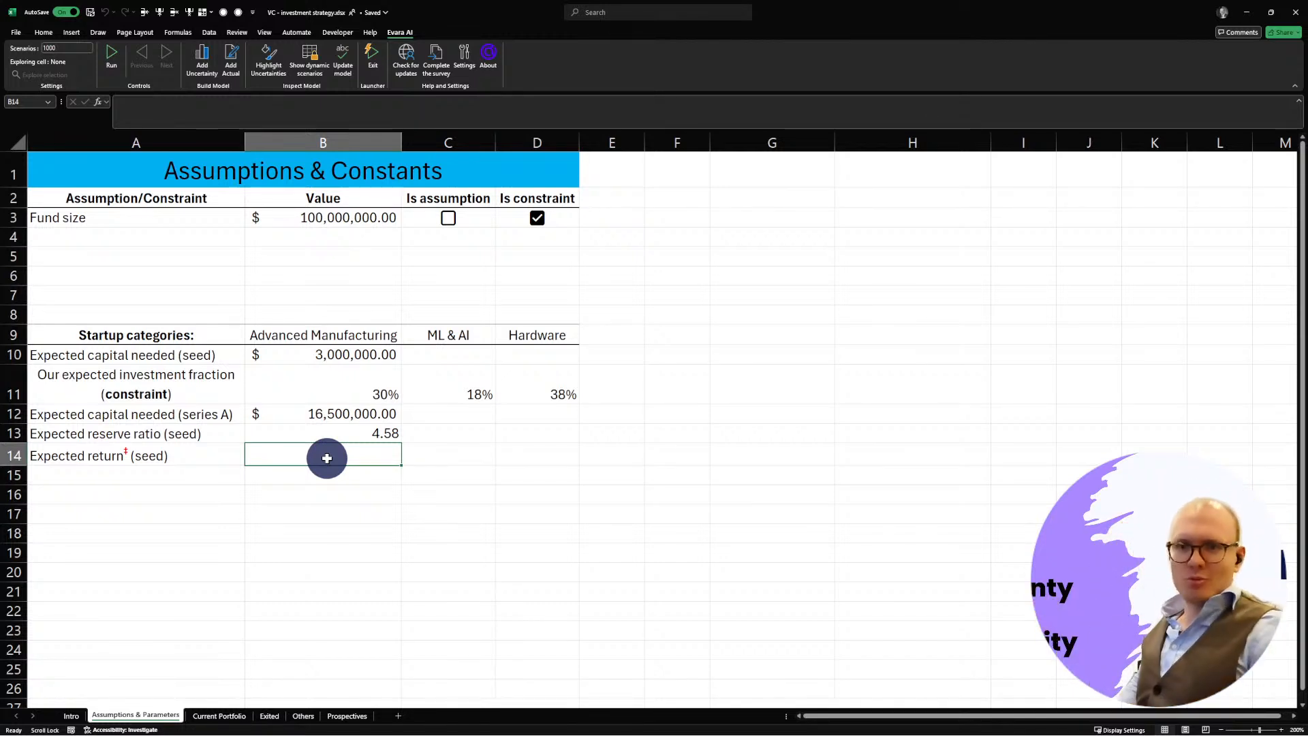
{"action": "left_click", "coordinate": [320, 514]}
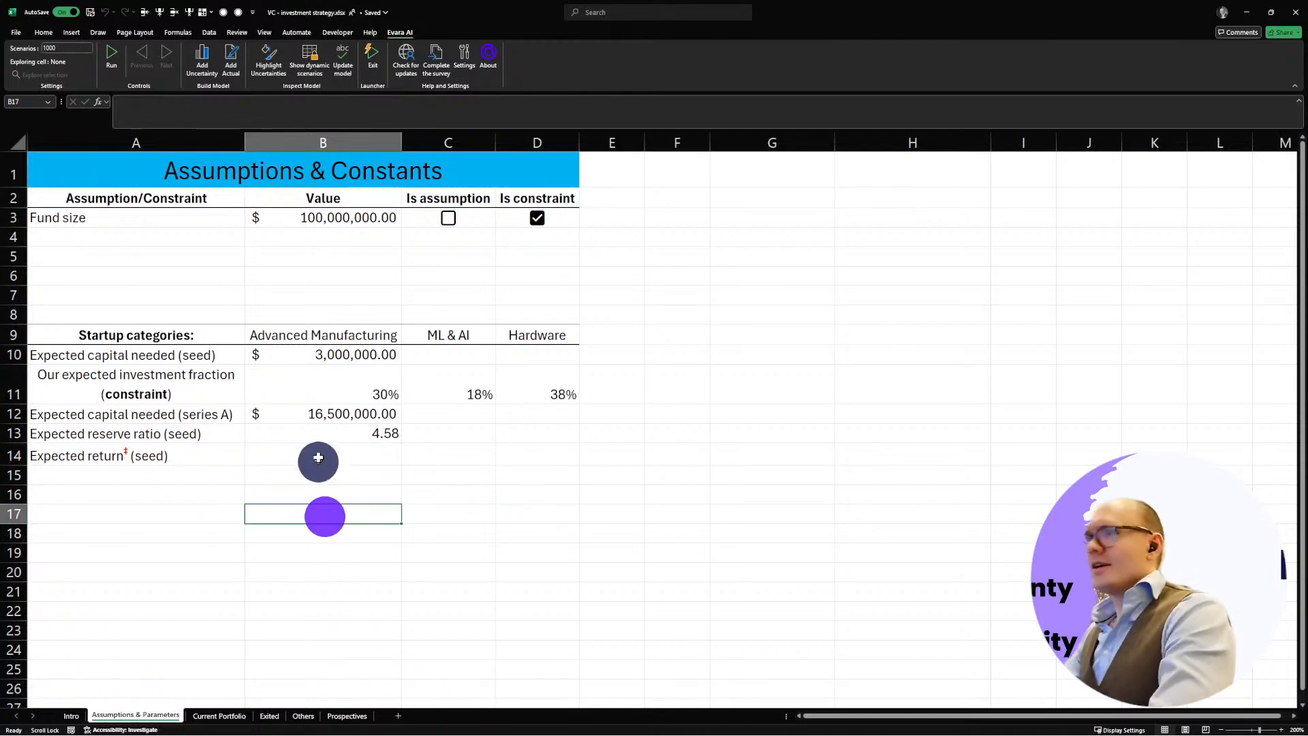
{"action": "left_click", "coordinate": [317, 455]}
{"action": "left_click", "coordinate": [361, 533]}
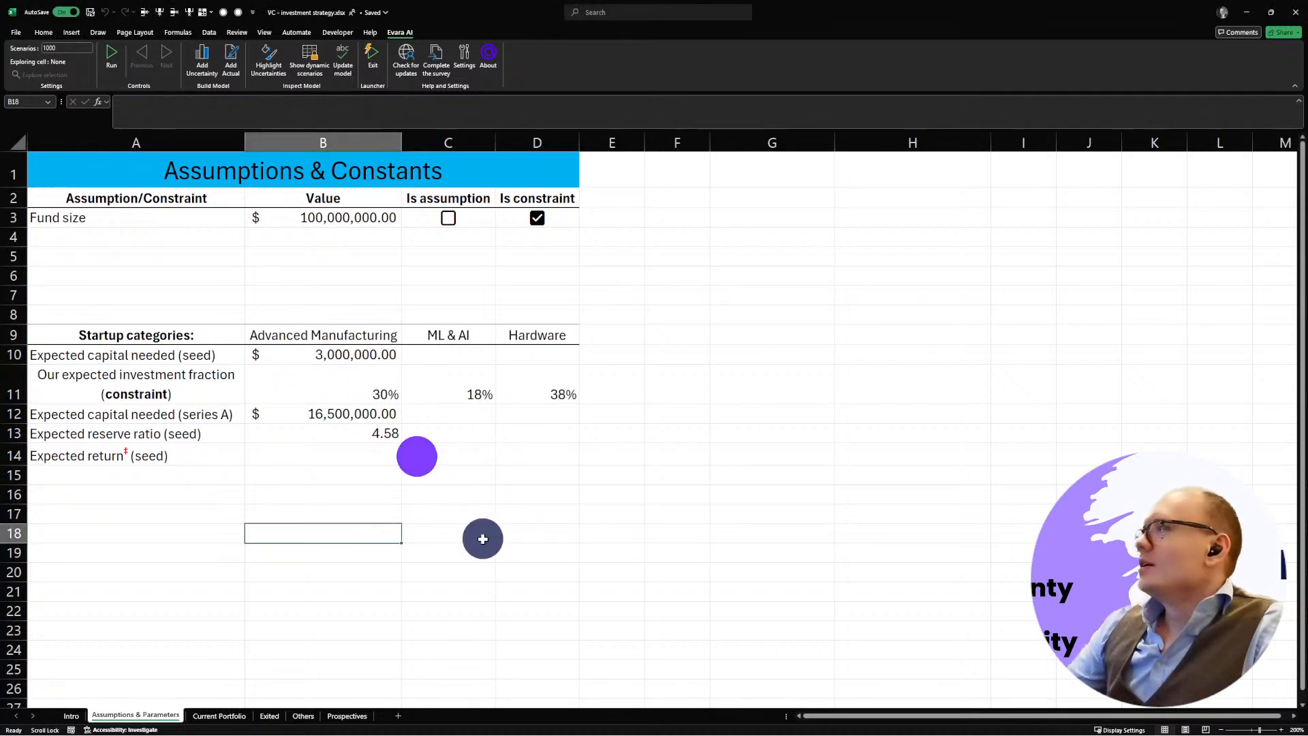
{"action": "left_click", "coordinate": [332, 516]}
Step: Go to the beginning of the Intro sheet to read the VC purpose and investment rules
{"action": "left_click", "coordinate": [71, 715]}
{"action": "left_click", "coordinate": [235, 548]}
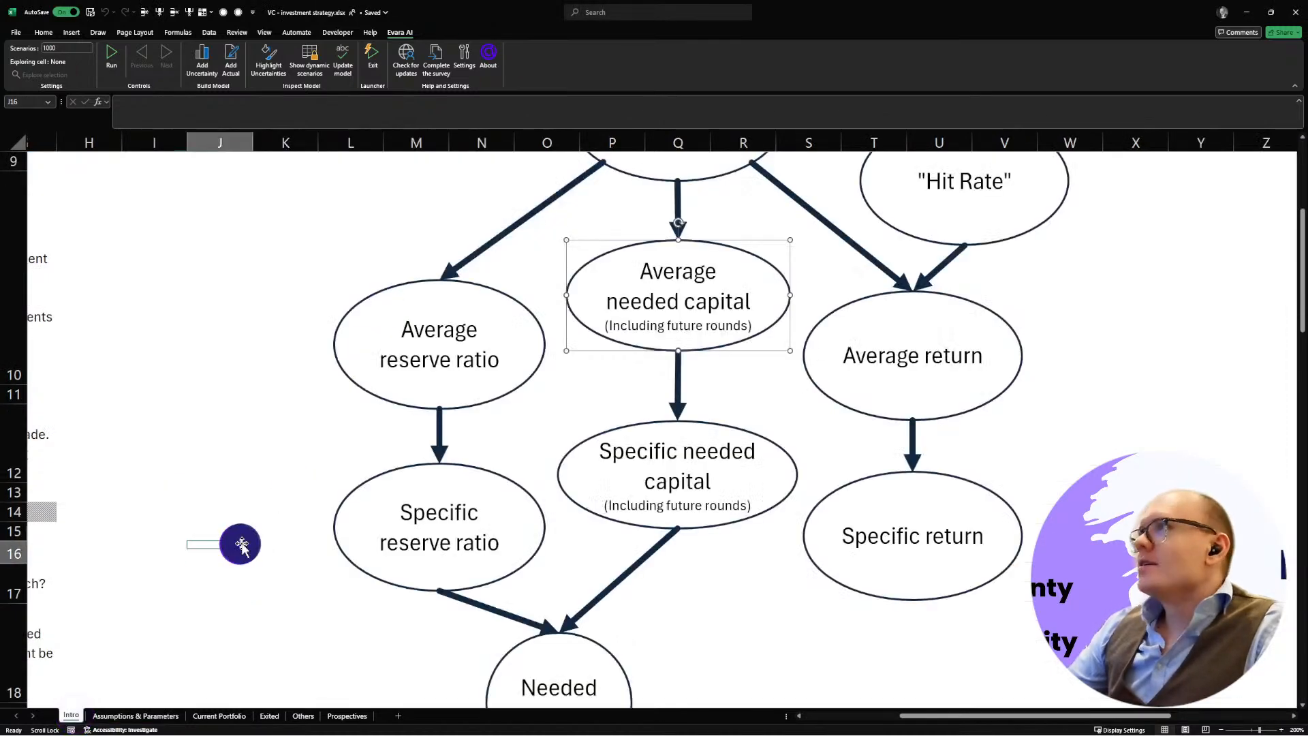
{"action": "left_click_drag", "start_coordinate": [1068, 716], "coordinate": [715, 698]}
{"action": "scroll", "coordinate": [409, 503], "scroll_direction": "up", "scroll_amount": 3}
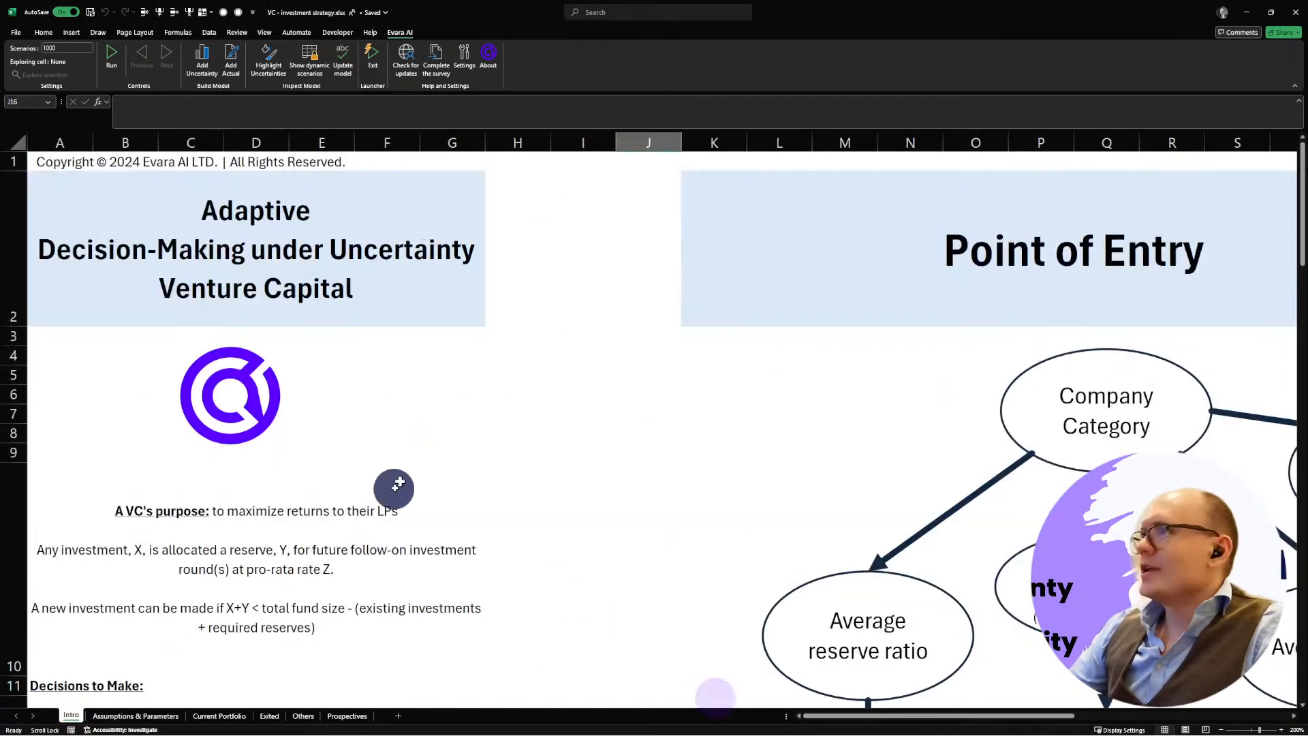